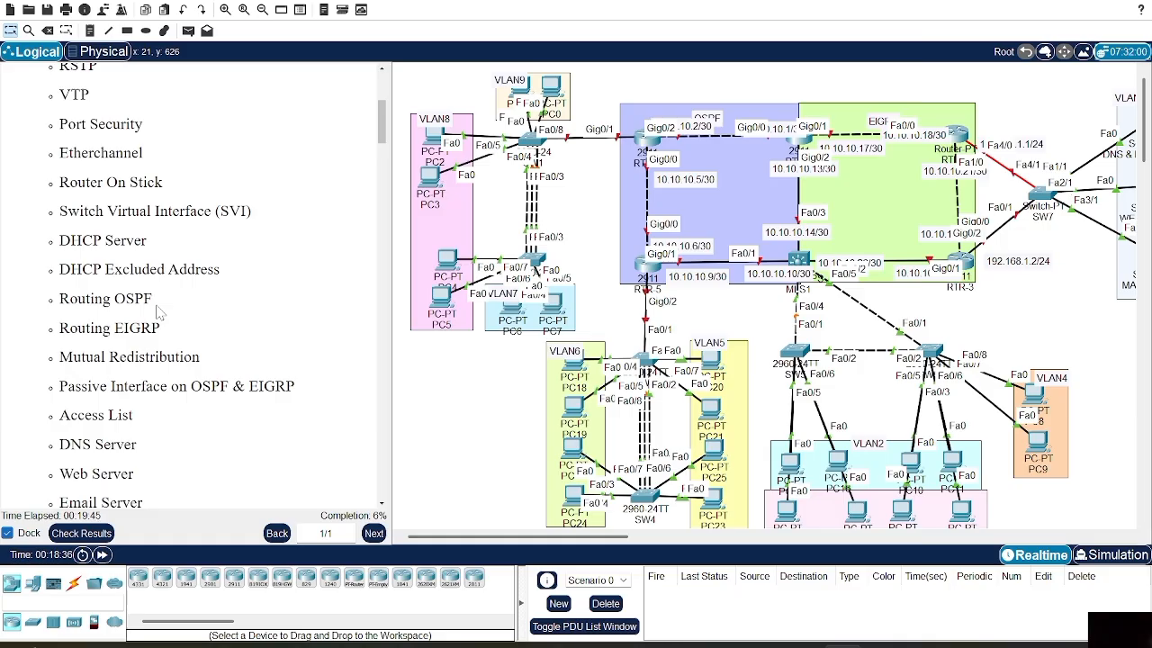
# Scroll the instructions pane to the TASK section listing Parts 1–3
pyautogui.scroll(1, 157, 311)
pyautogui.scroll(-4, 157, 311)
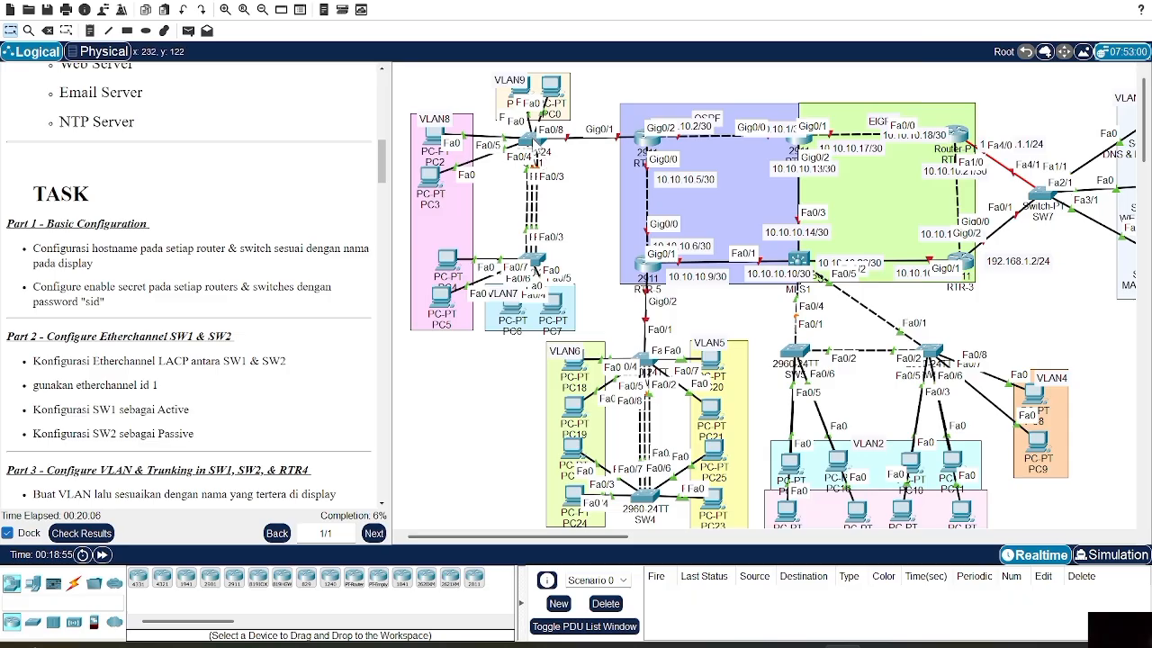
# From the first switch's CLI, enter global configuration and set the hostname to SW1
pyautogui.click(534, 147)
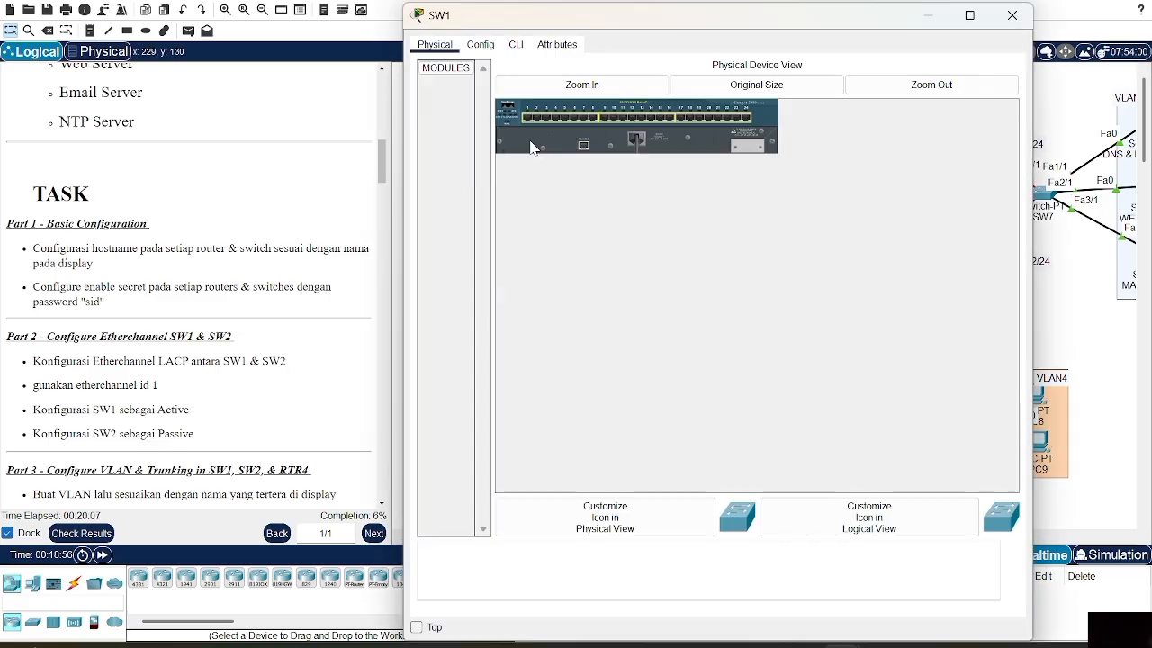
pyautogui.click(514, 45)
pyautogui.press('Return')
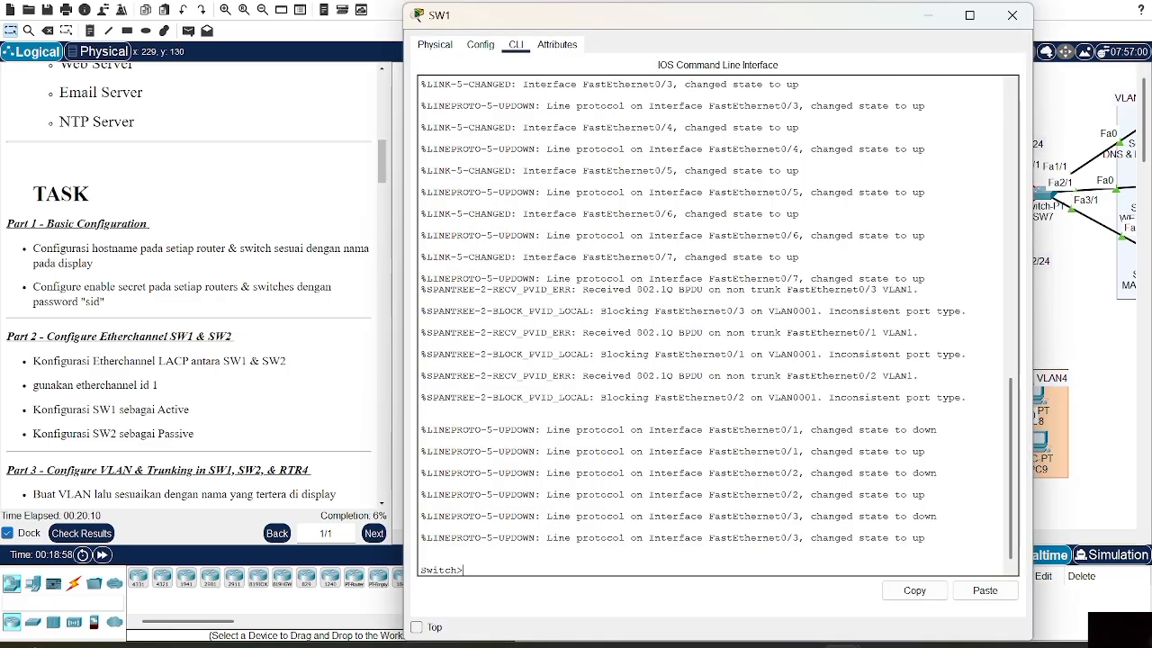
pyautogui.write('en')
pyautogui.press('Return')
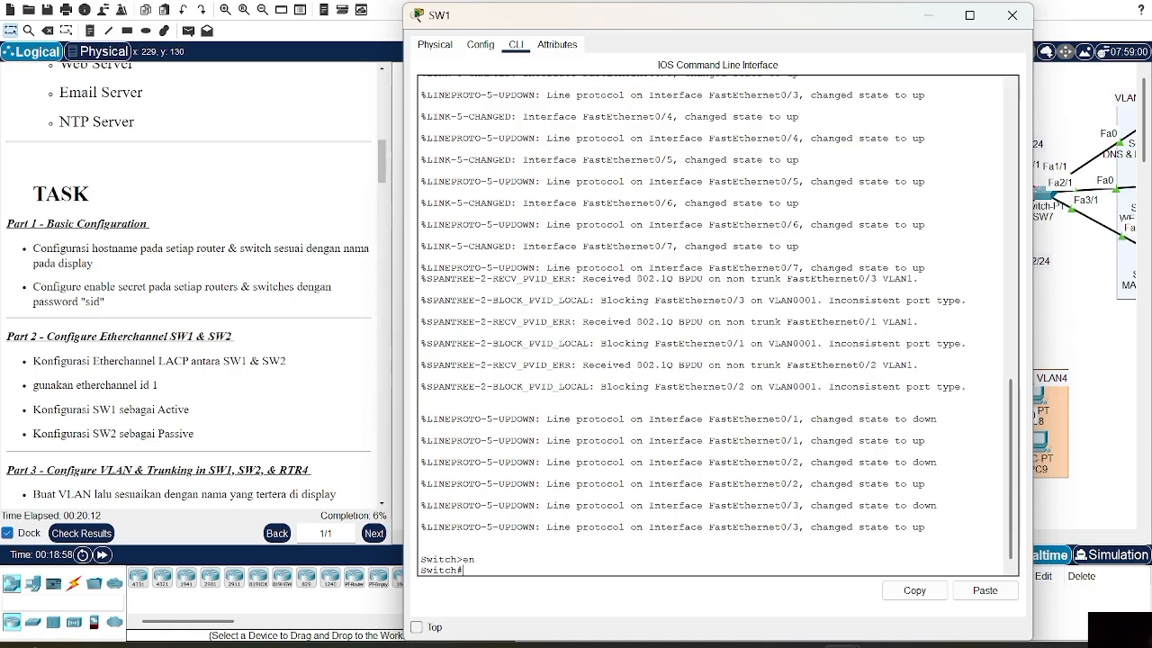
pyautogui.write('conf t')
pyautogui.press('Return')
pyautogui.write('hostname S')
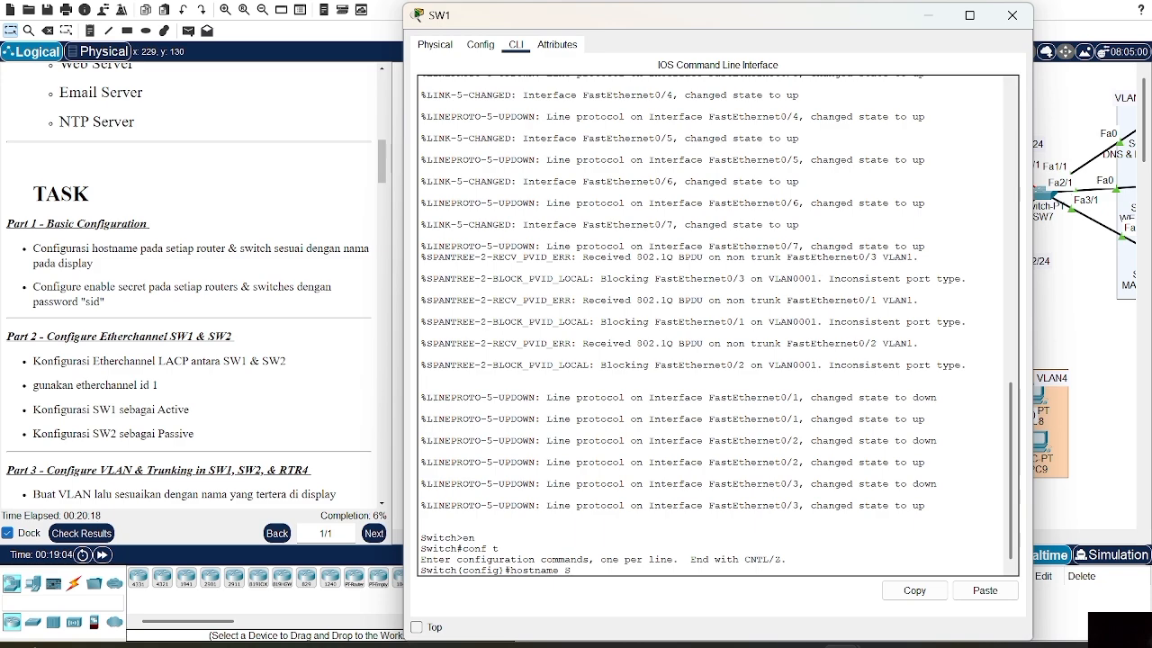
pyautogui.write('W1')
pyautogui.press('Return')
# Configure an enable secret password on SW1 and close its window
pyautogui.press('Return')
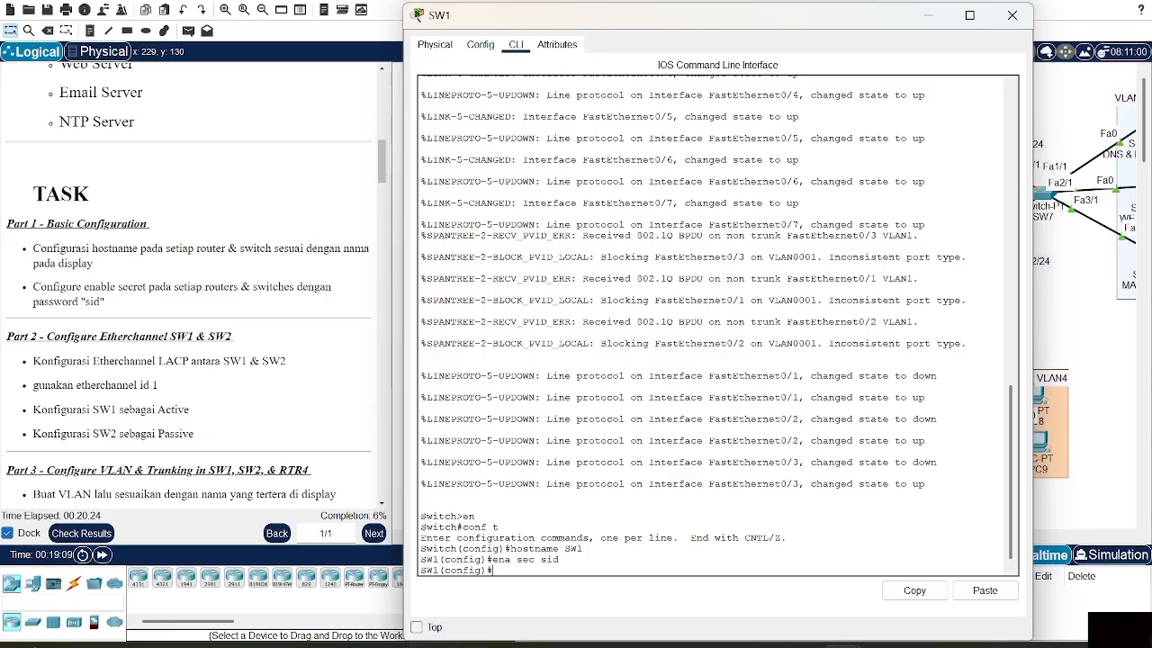
pyautogui.click(1012, 13)
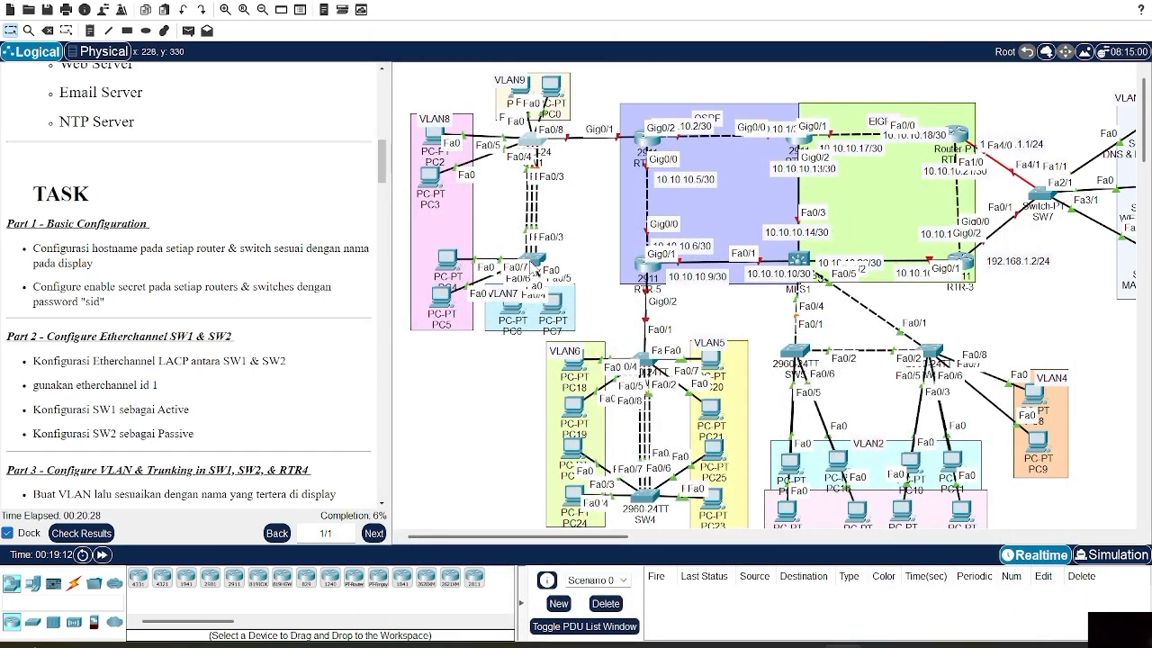
pyautogui.click(534, 263)
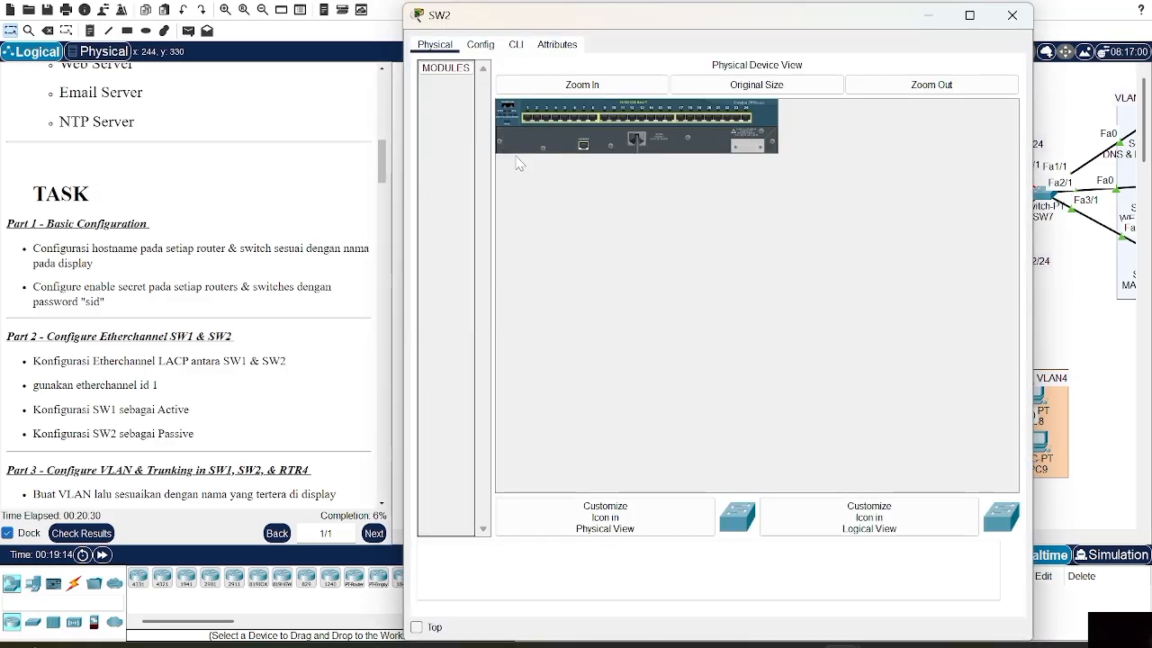
# In the second switch's CLI, set hostname SW2 and an enable secret password, then close it
pyautogui.click(515, 44)
pyautogui.press('Return')
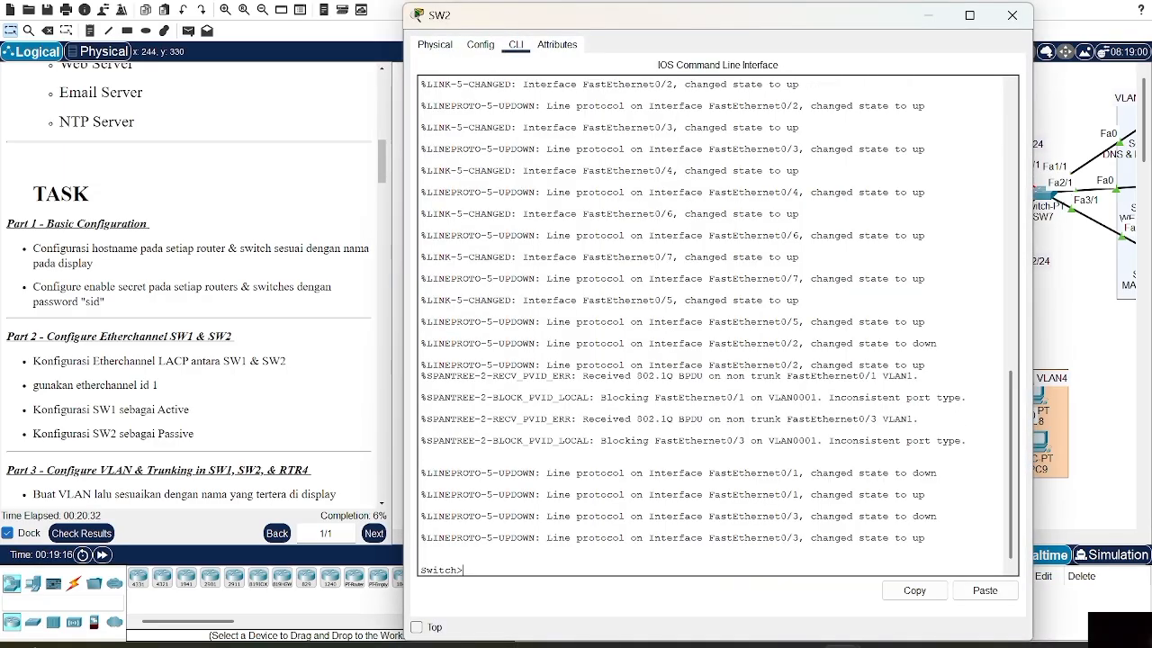
pyautogui.press('Return')
pyautogui.press('Return')
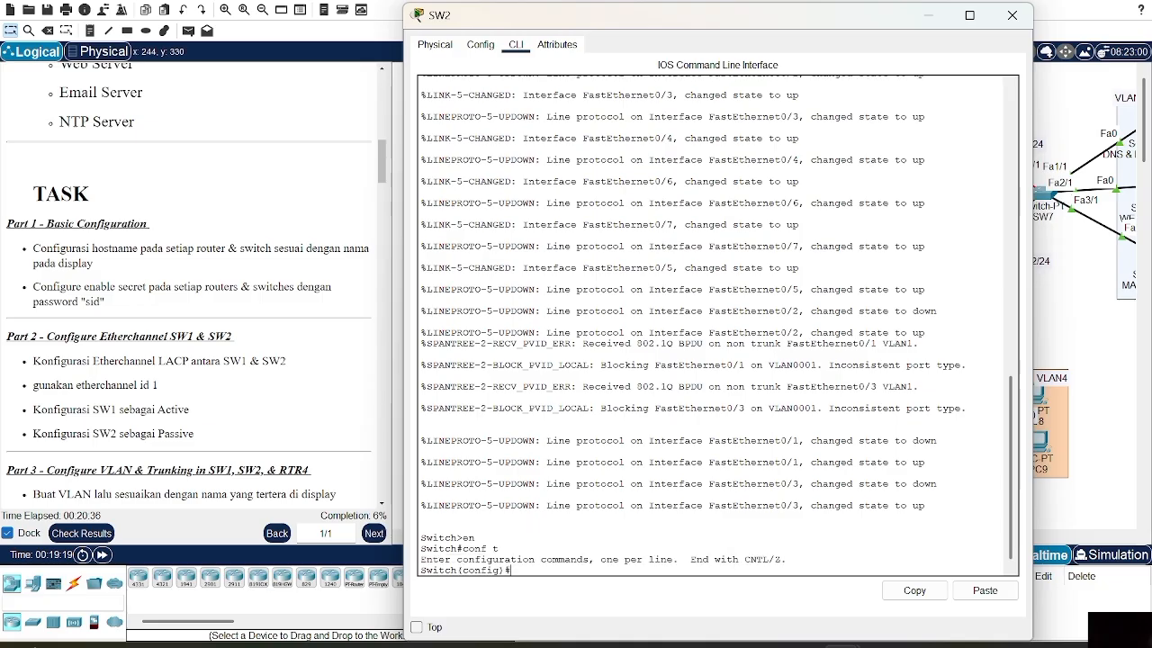
pyautogui.press('Return')
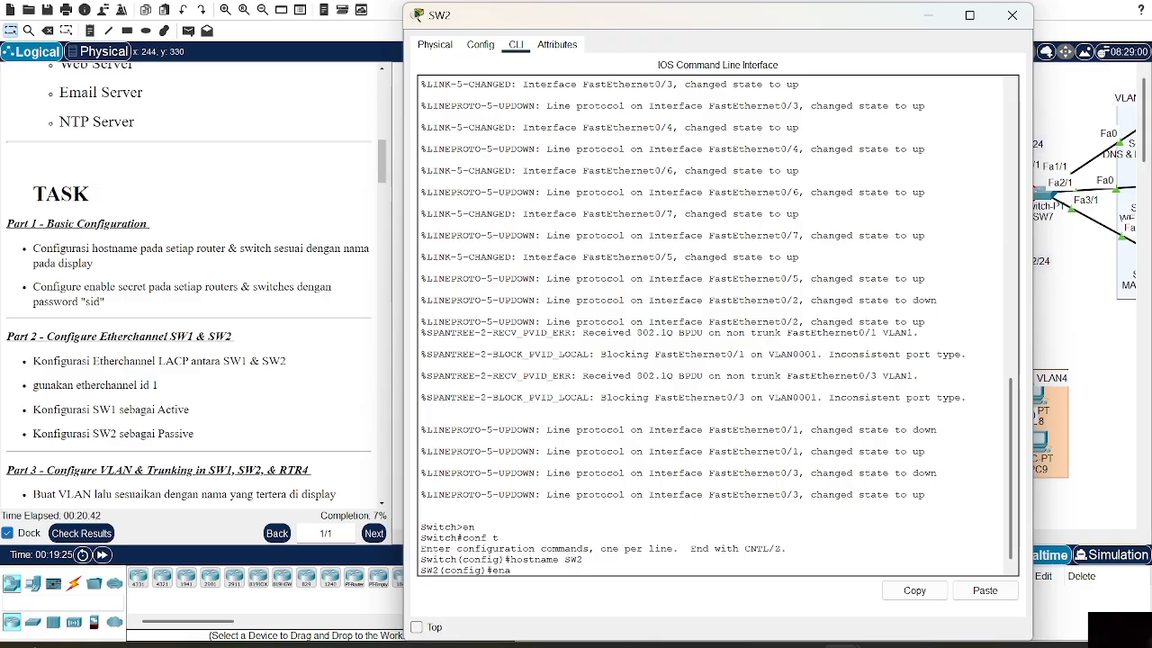
pyautogui.press('Return')
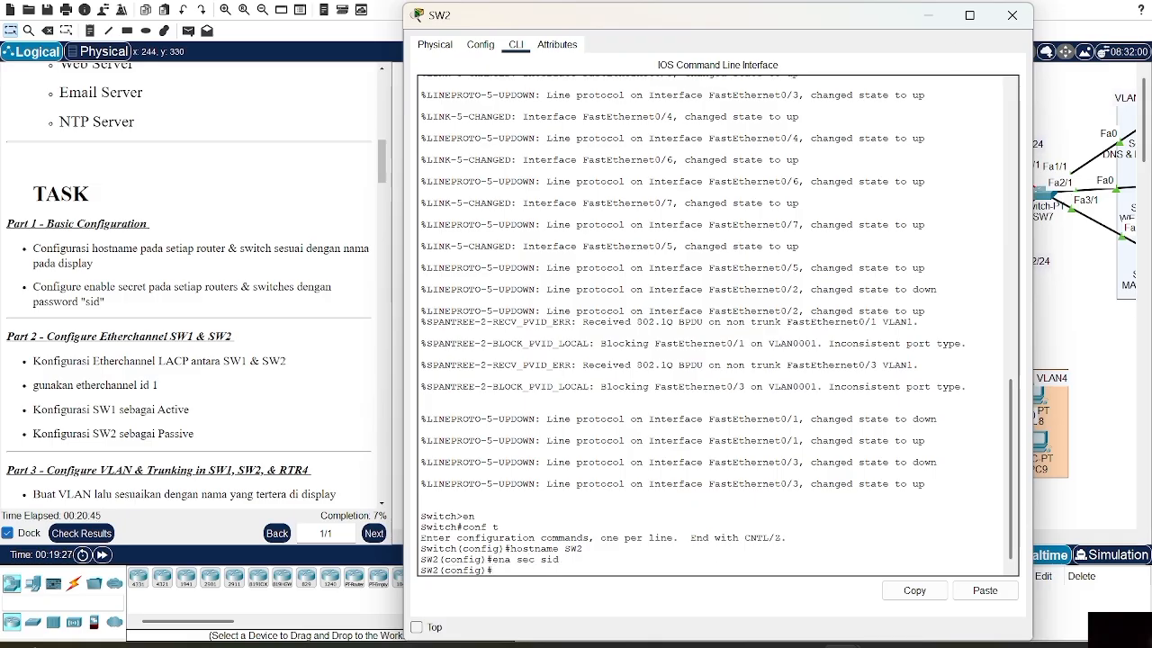
pyautogui.click(1012, 16)
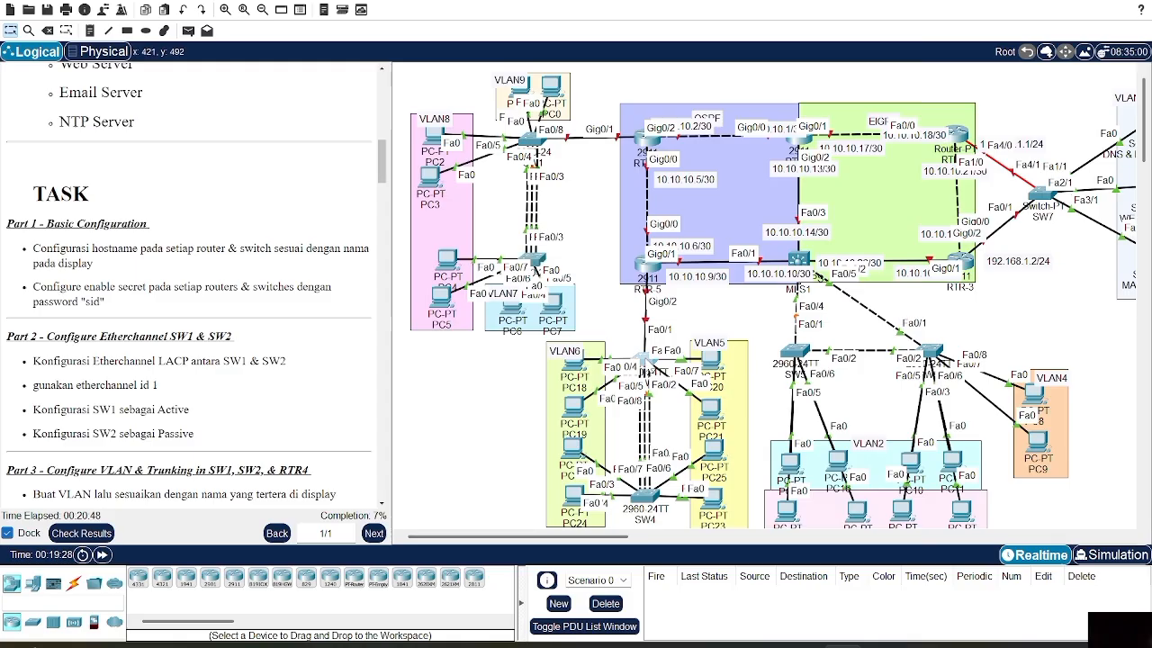
# From the third switch's CLI, enter global configuration and set the hostname to SW3
pyautogui.click(650, 362)
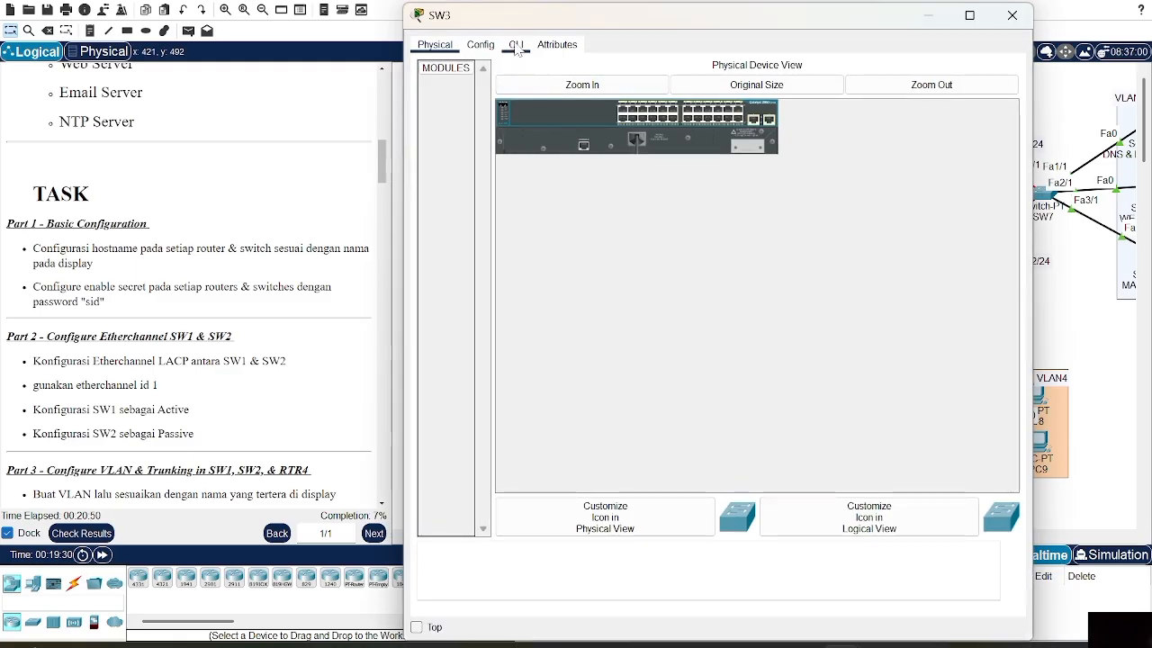
pyautogui.click(516, 45)
pyautogui.press('Return')
pyautogui.write('en')
pyautogui.press('Return')
pyautogui.write('conf t\\')
pyautogui.press('Return')
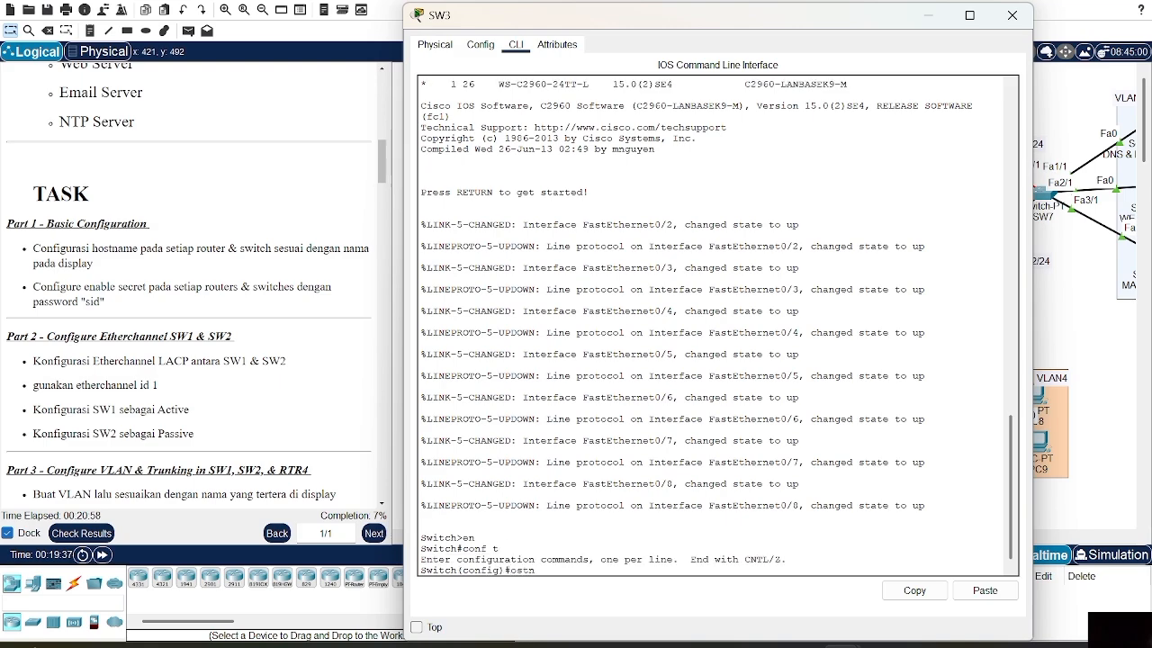
pyautogui.press('BackSpace')
pyautogui.press('BackSpace')
pyautogui.write('host')
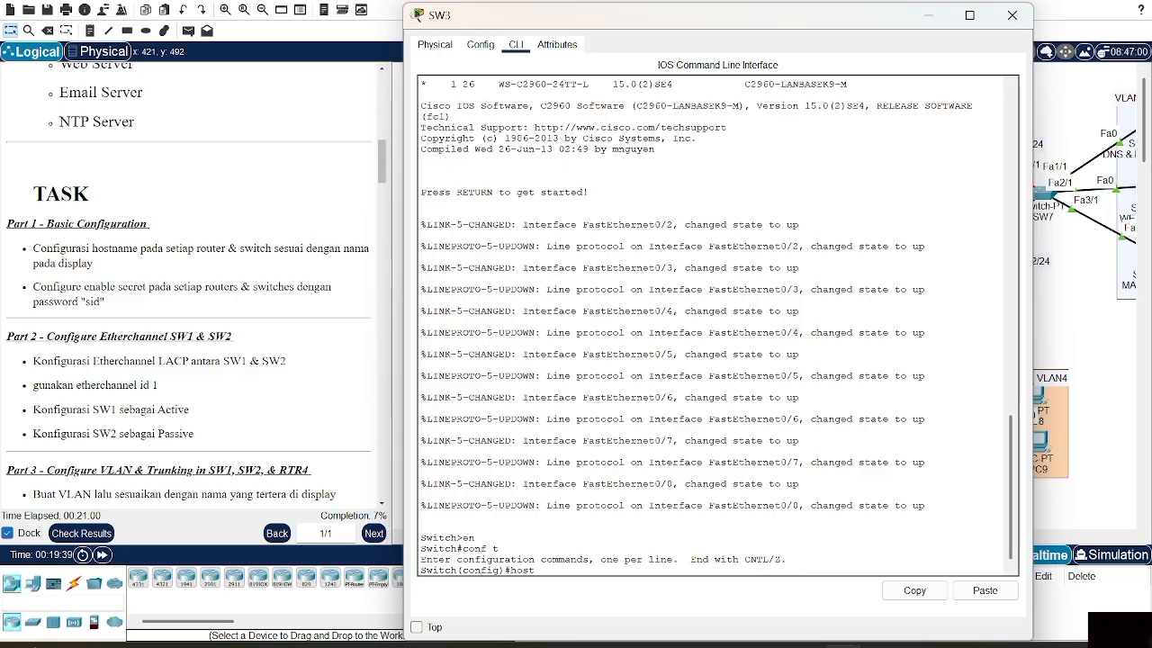
pyautogui.write('name SW3')
pyautogui.press('Return')
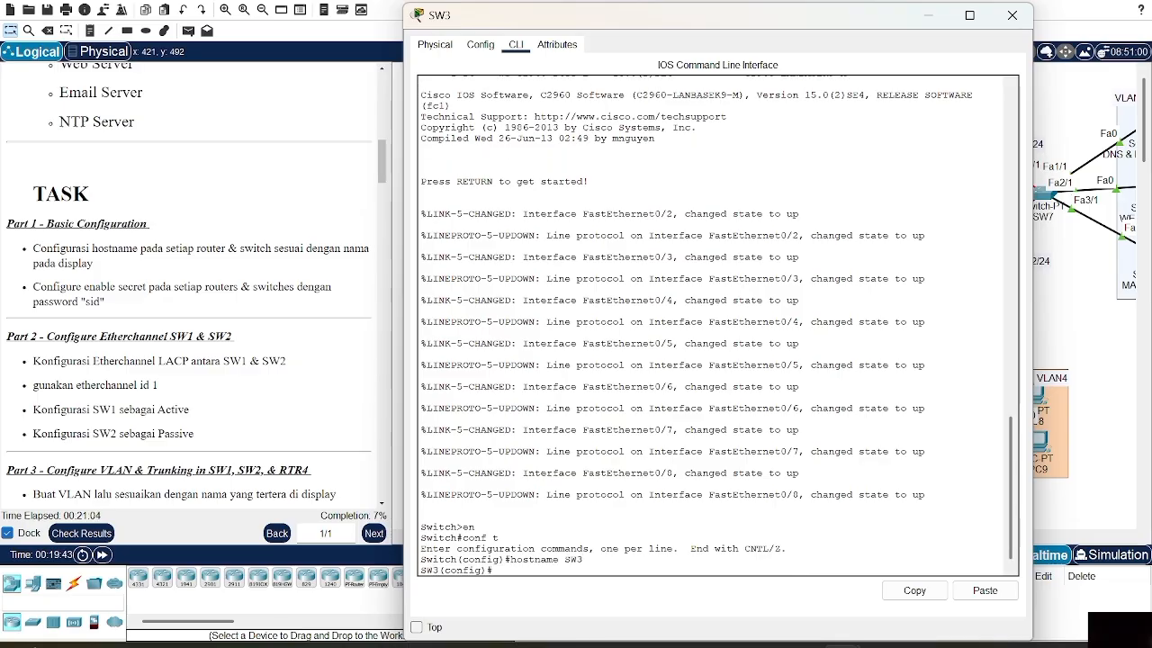
# Configure an enable secret password on SW3 and close its window
pyautogui.write('enas')
pyautogui.press('BackSpace')
pyautogui.write('sec sid')
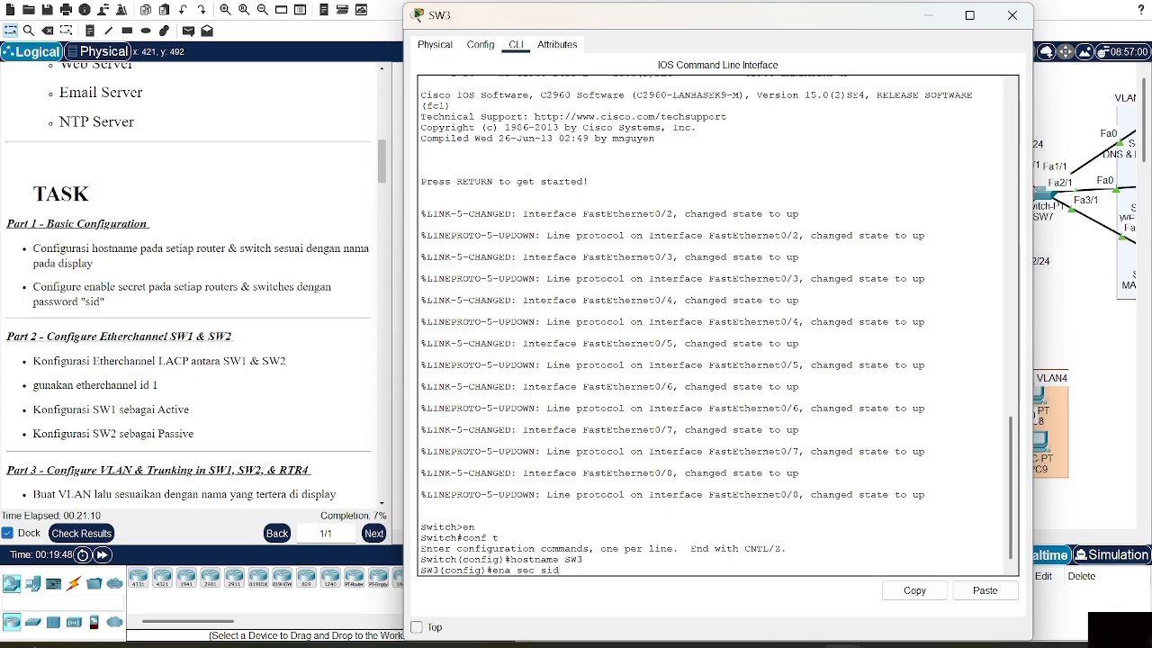
pyautogui.press('Return')
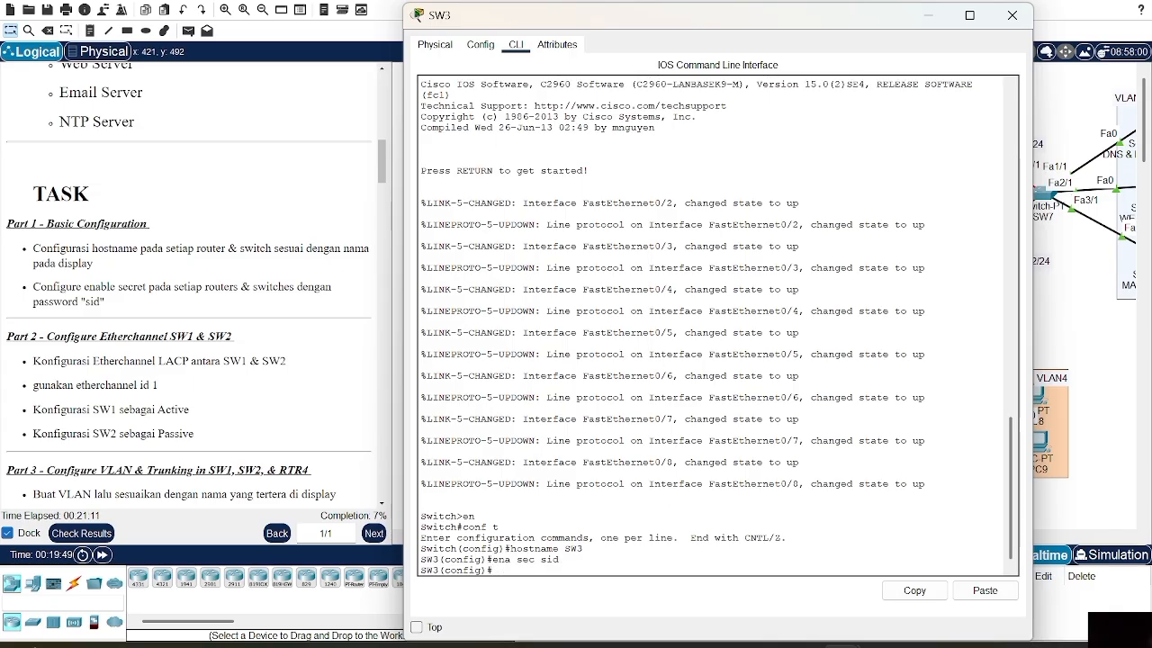
pyautogui.click(1011, 15)
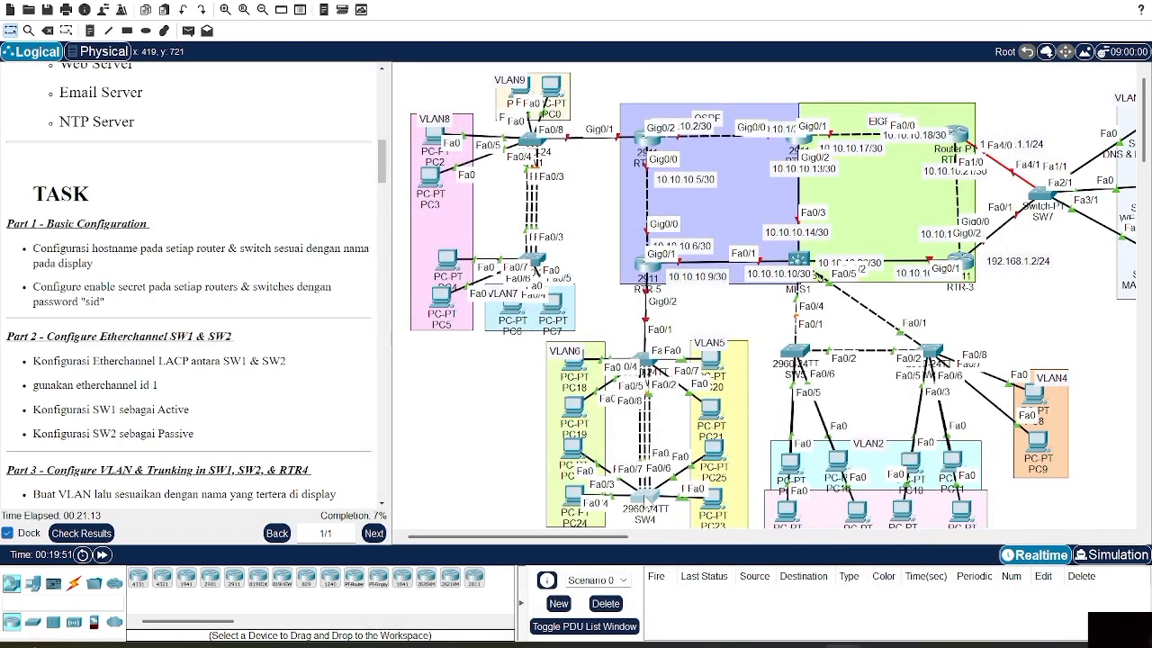
# From the fourth switch's CLI, enter global configuration and set the hostname to SW4
pyautogui.click(646, 495)
pyautogui.click(517, 47)
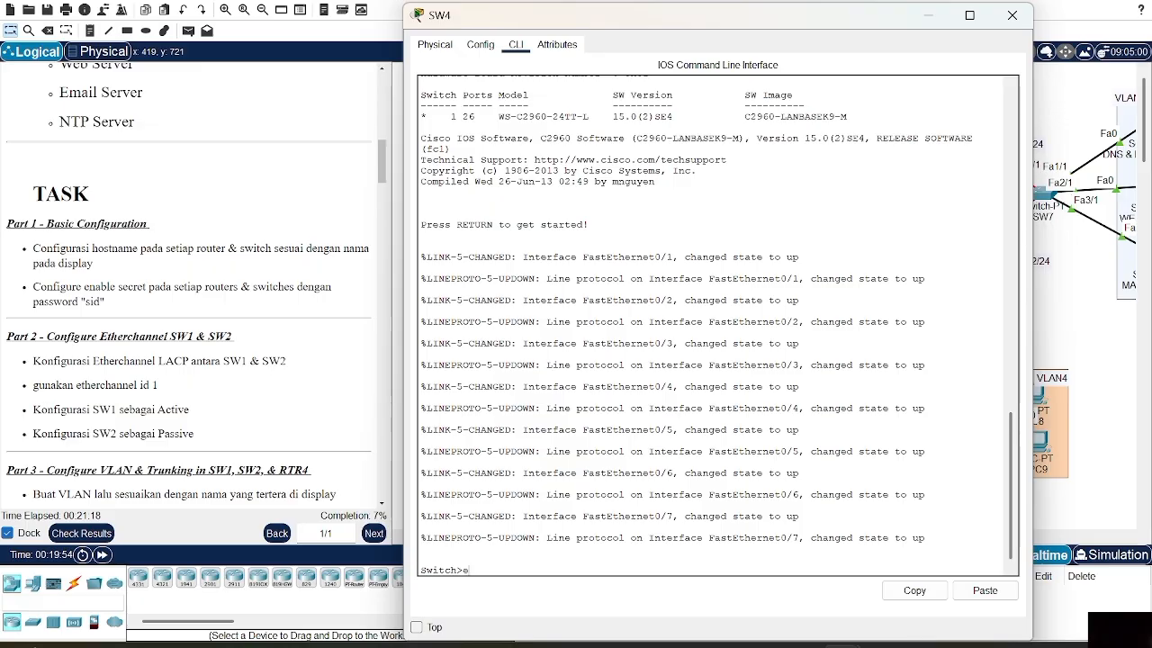
pyautogui.write('en')
pyautogui.press('Return')
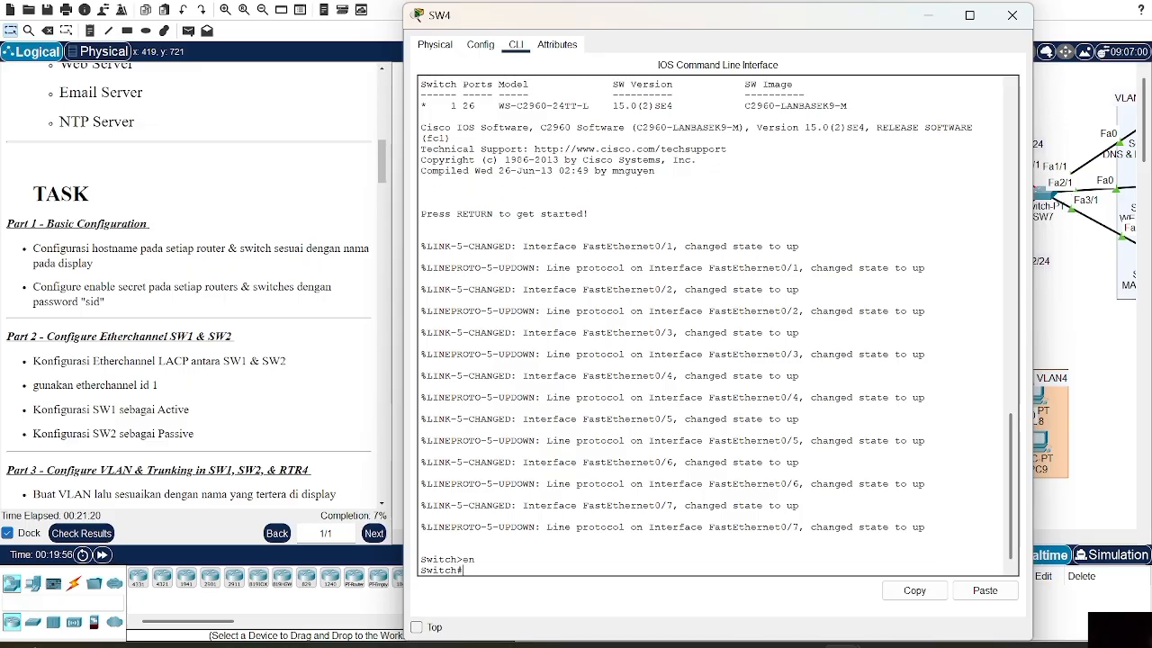
pyautogui.write('conf t')
pyautogui.press('Return')
pyautogui.write('ho')
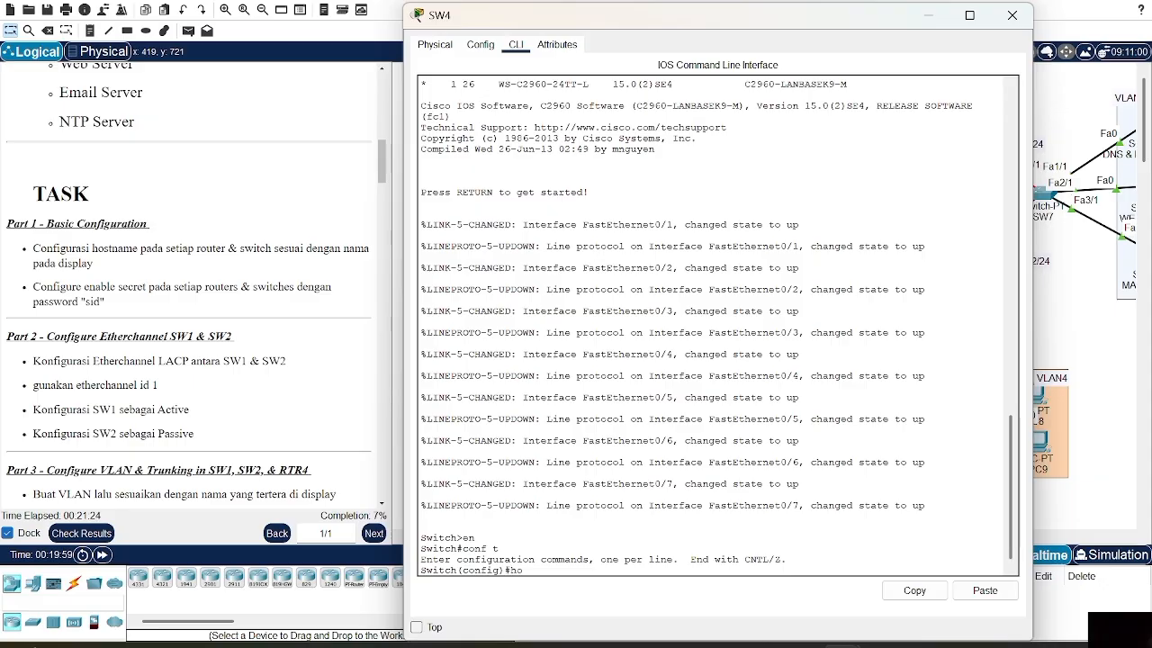
pyautogui.write('stname ')
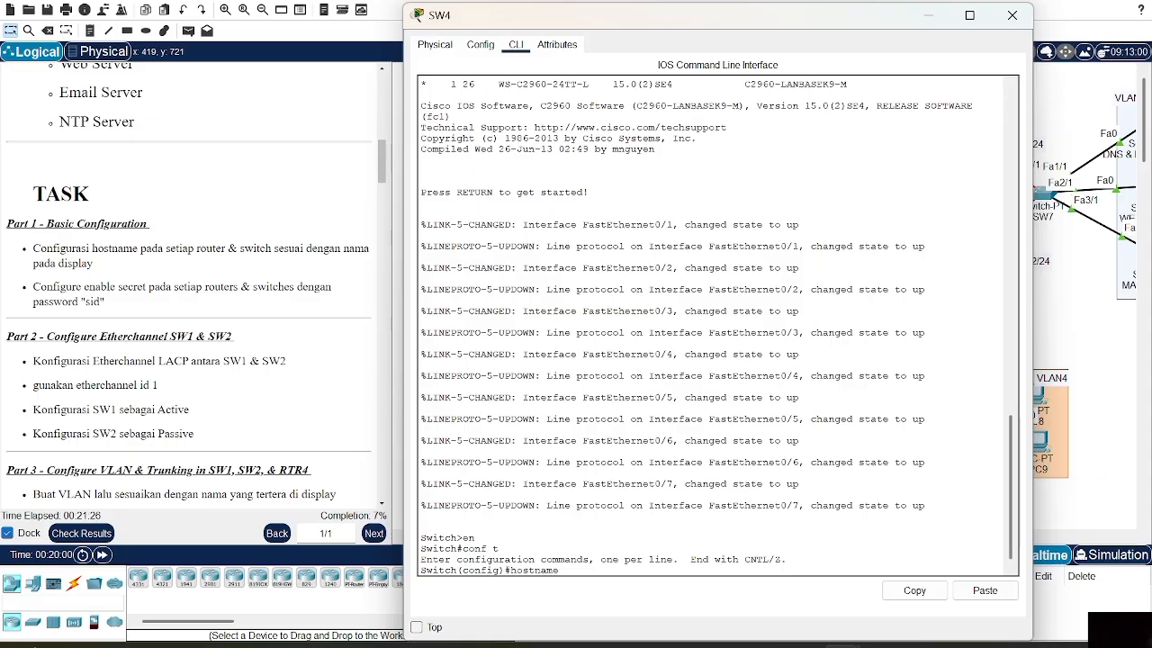
pyautogui.write('SW4')
pyautogui.press('Return')
# Configure an enable secret password on SW4 and close its window
pyautogui.write('ena sec sid')
pyautogui.press('Return')
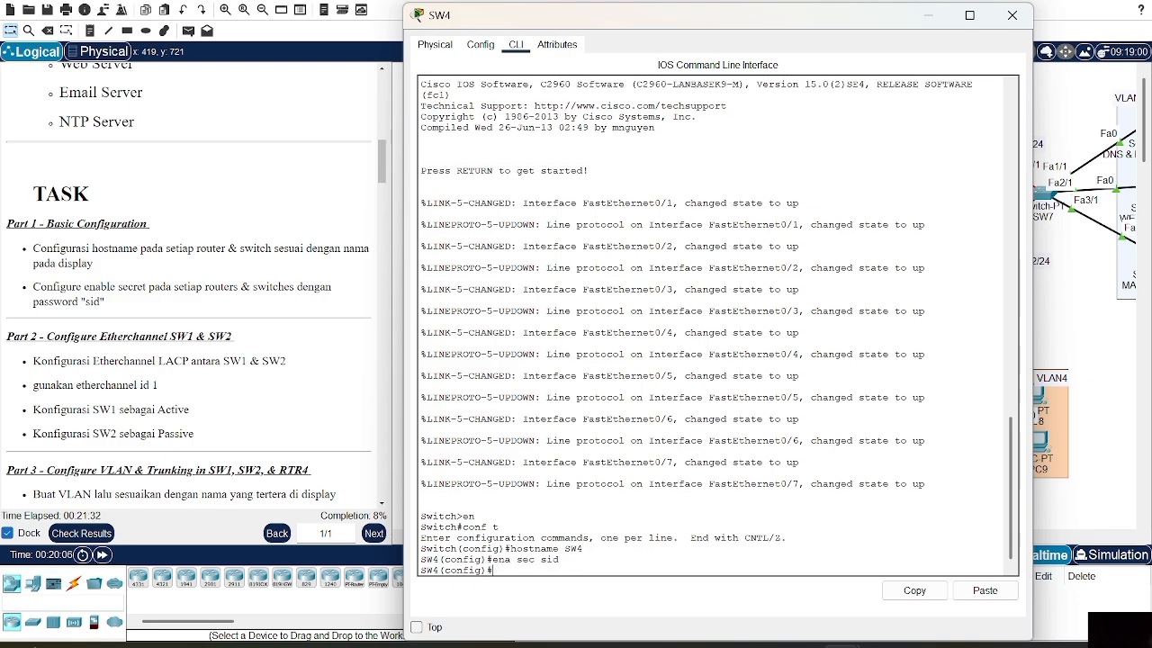
pyautogui.click(1012, 15)
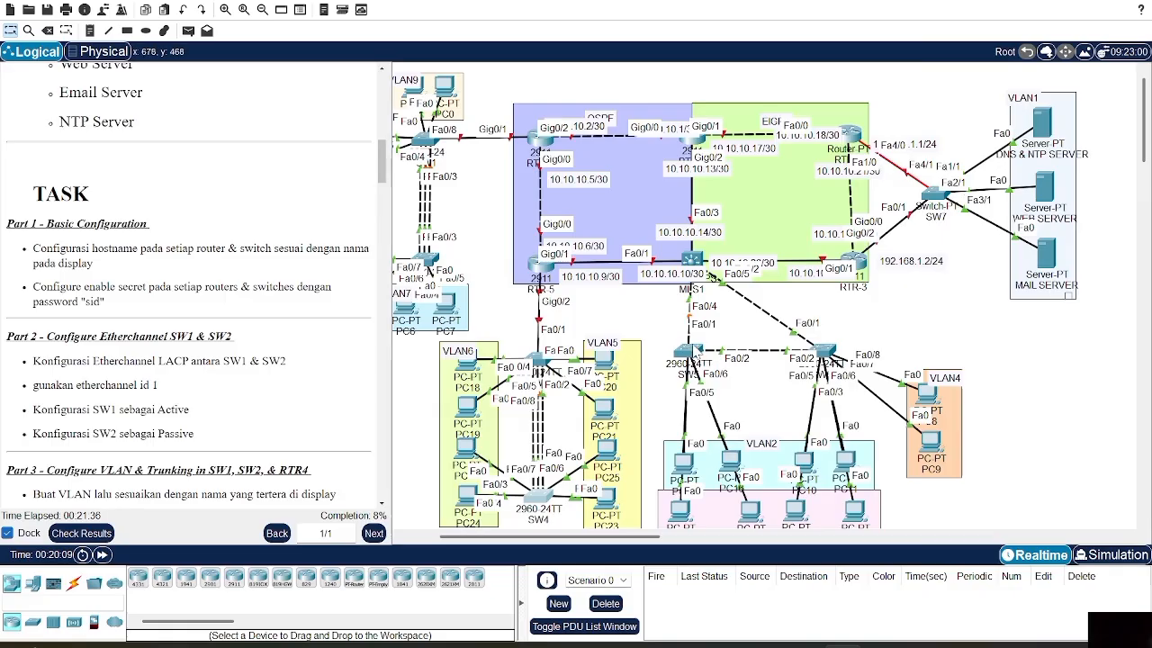
pyautogui.click(695, 351)
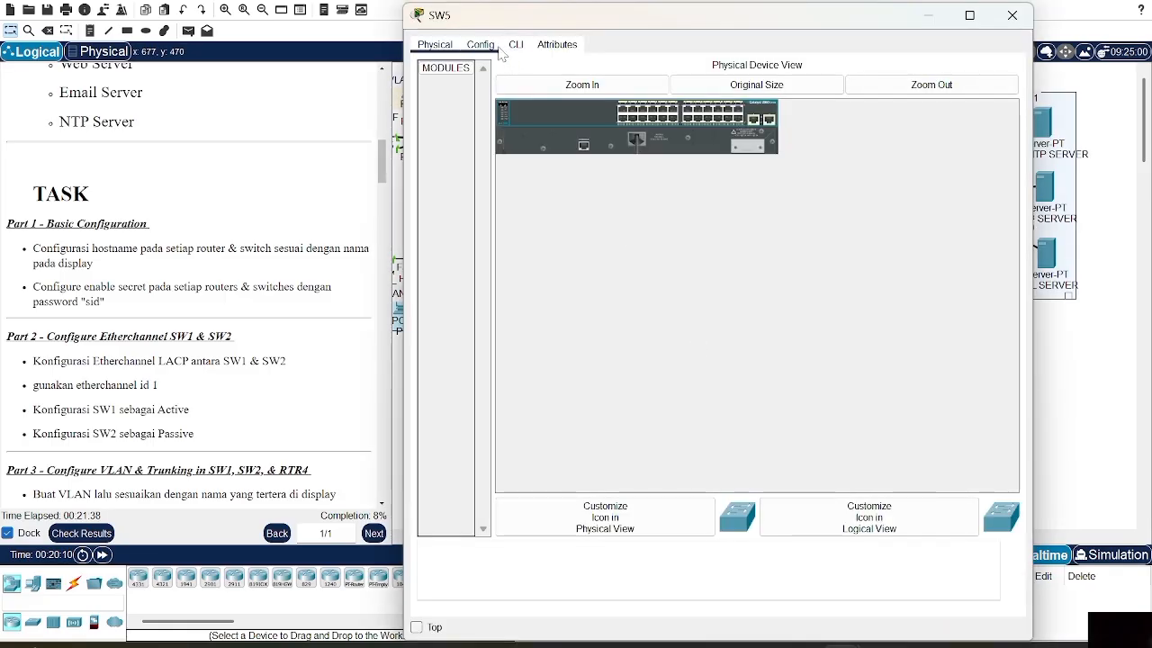
# From SW5's CLI, enter global configuration and set the hostname to SW5
pyautogui.click(481, 45)
pyautogui.click(516, 45)
pyautogui.press('Return')
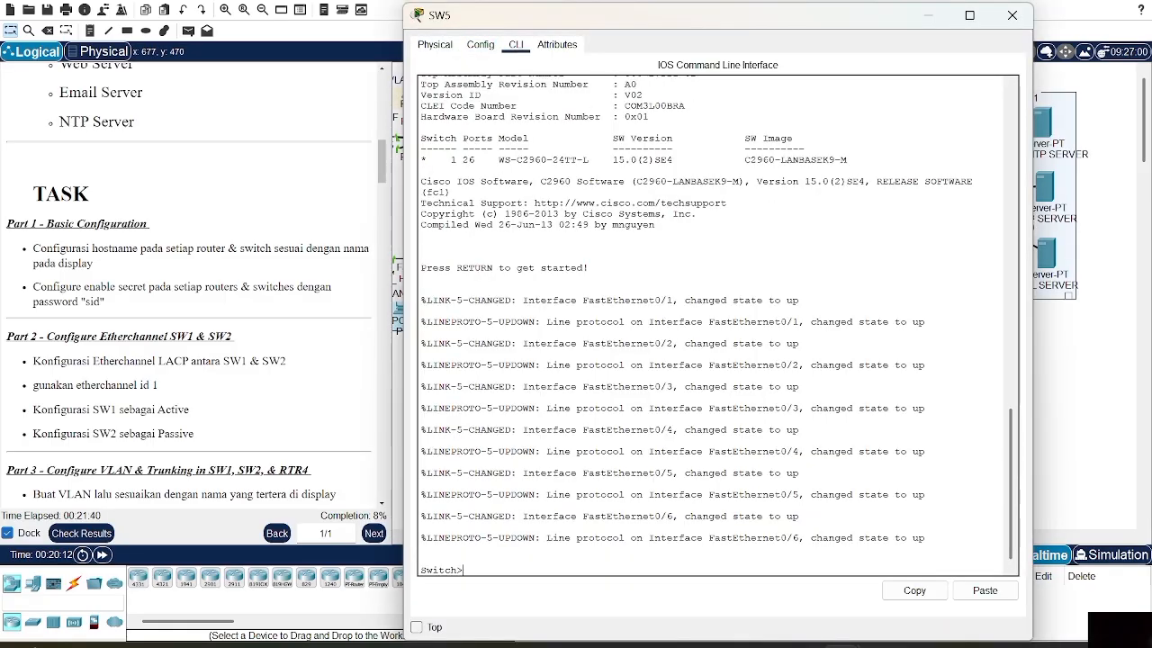
pyautogui.write('en')
pyautogui.press('Return')
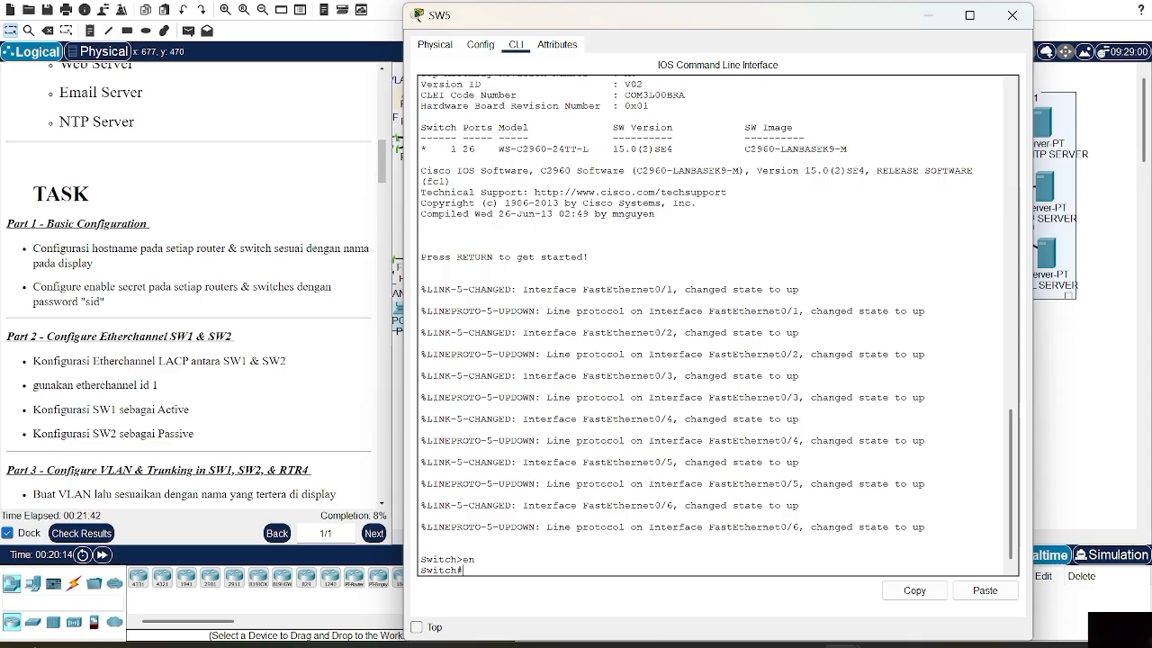
pyautogui.write('conf t')
pyautogui.press('Return')
pyautogui.write('hostname')
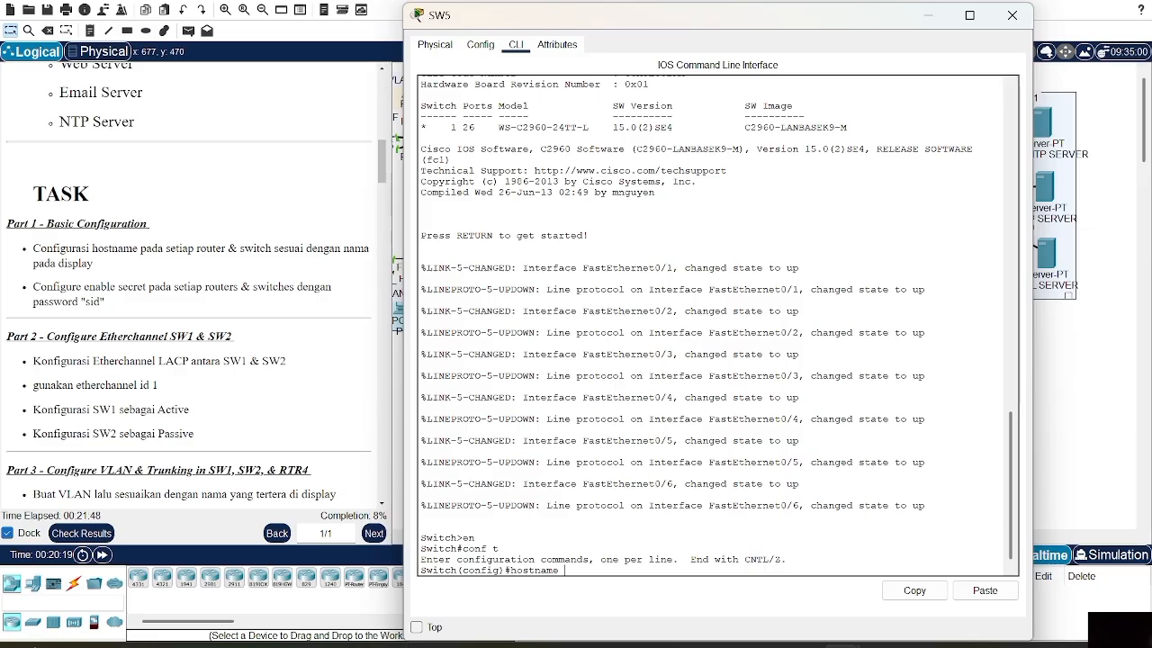
pyautogui.write(' sW')
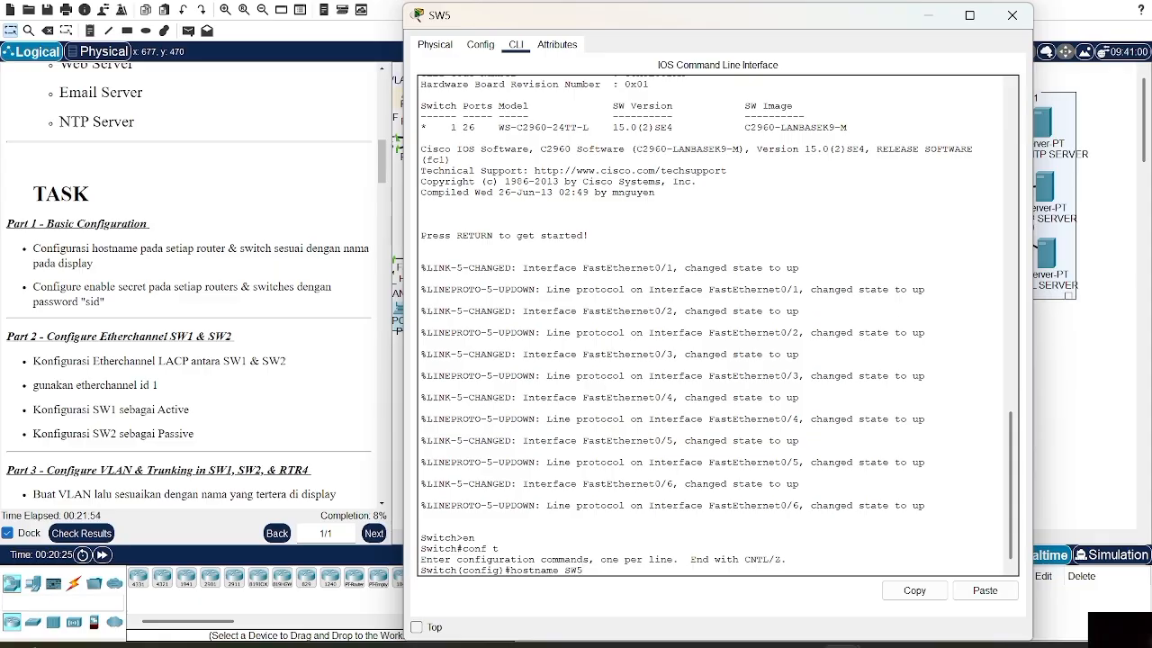
pyautogui.write('5')
pyautogui.press('Return')
# Configure an enable secret password on SW5 and close its window
pyautogui.write('ena sec is')
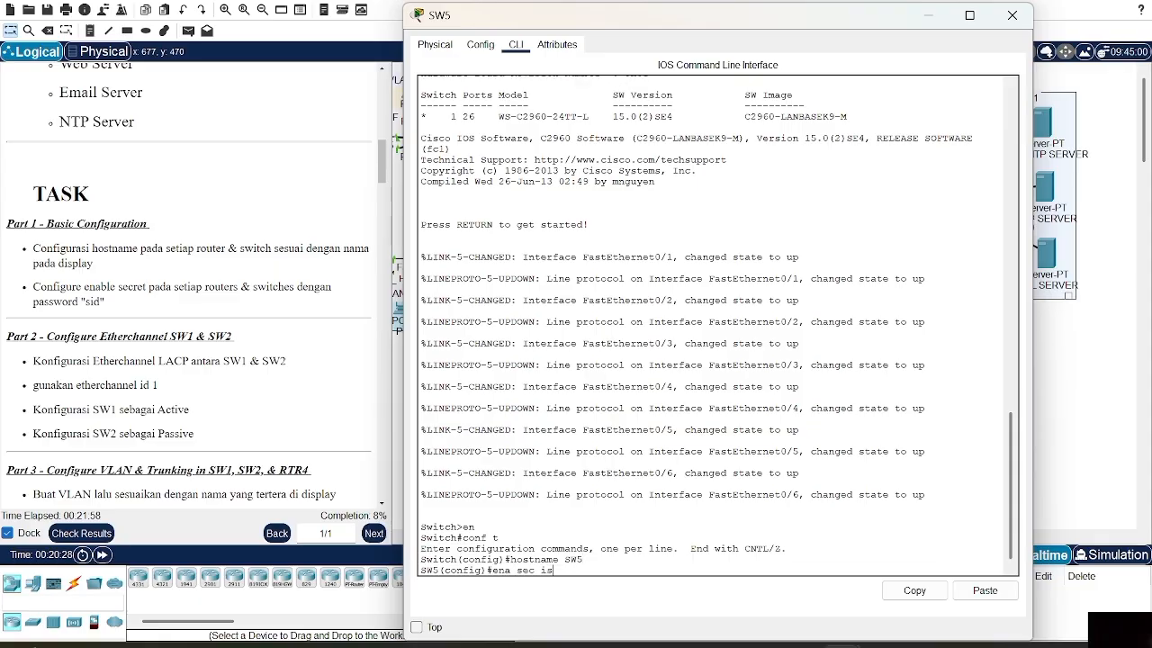
pyautogui.press('BackSpace')
pyautogui.press('BackSpace')
pyautogui.write('sid')
pyautogui.press('Return')
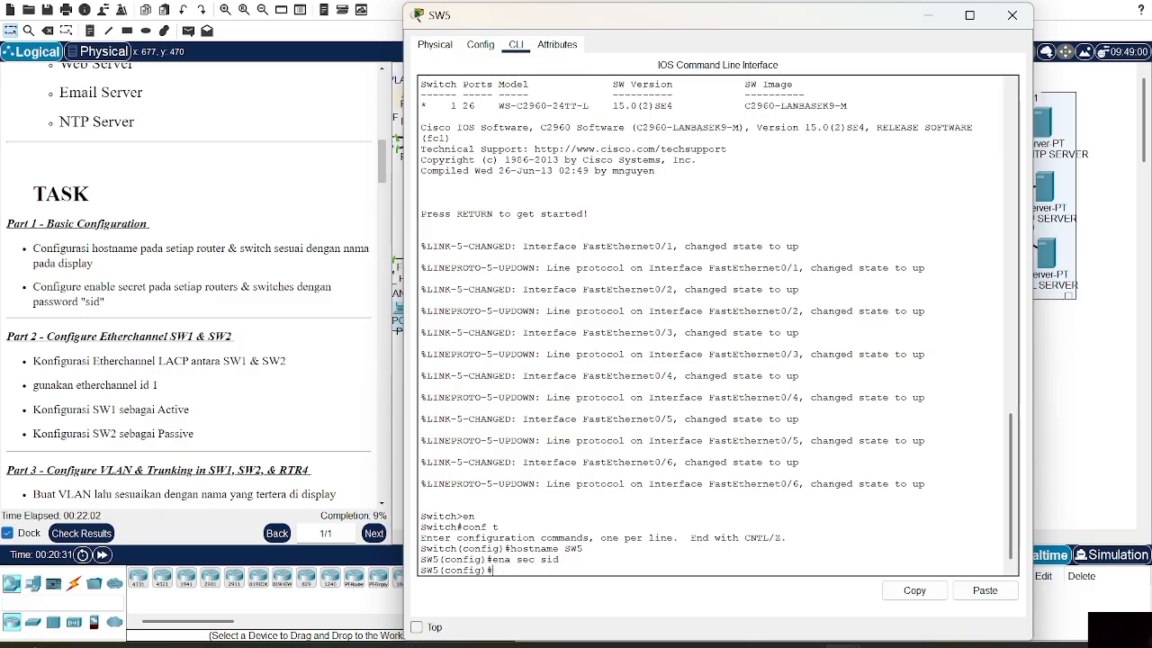
pyautogui.click(1012, 14)
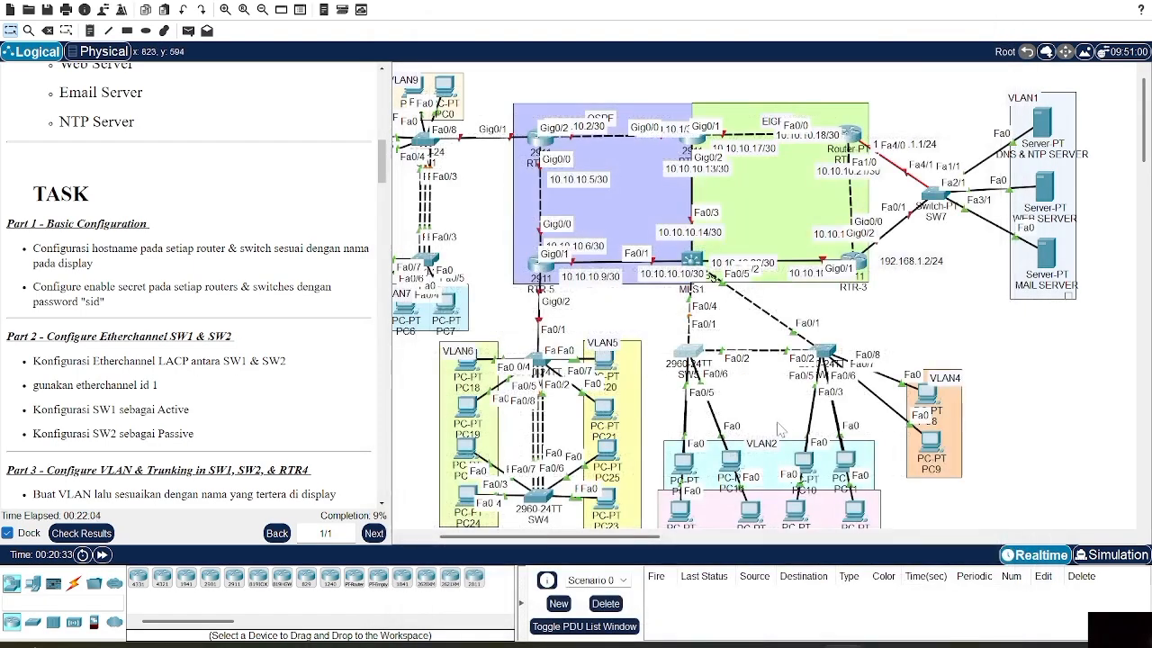
# In SW6's CLI, set hostname SW6 and an enable secret password, then close it
pyautogui.click(824, 353)
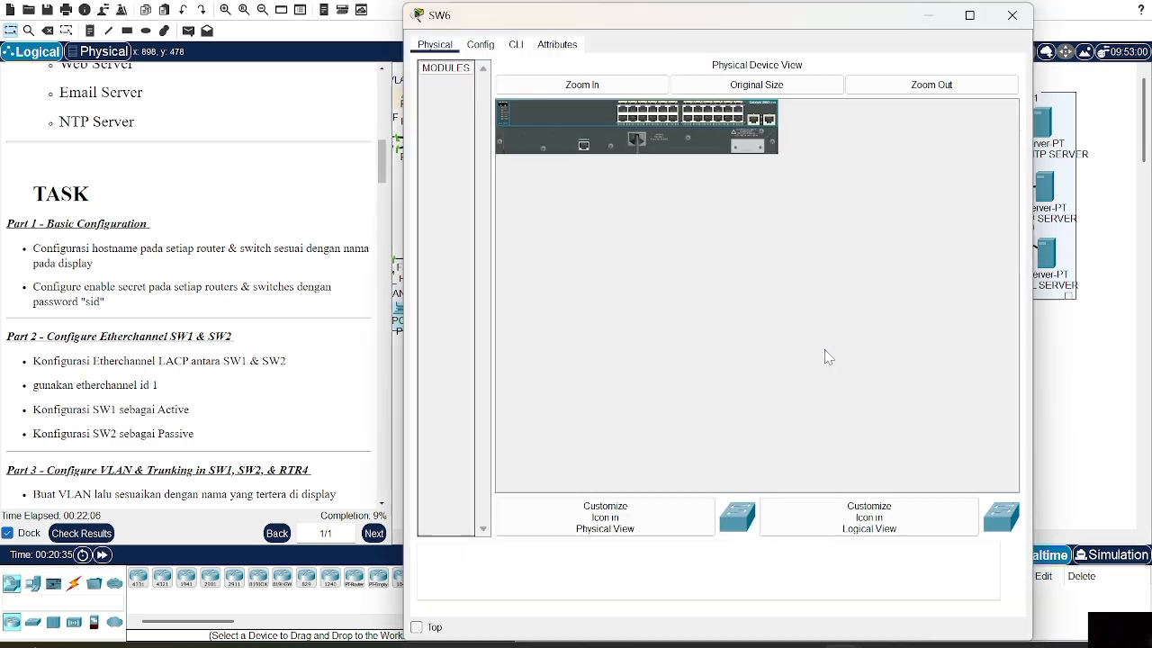
pyautogui.click(516, 44)
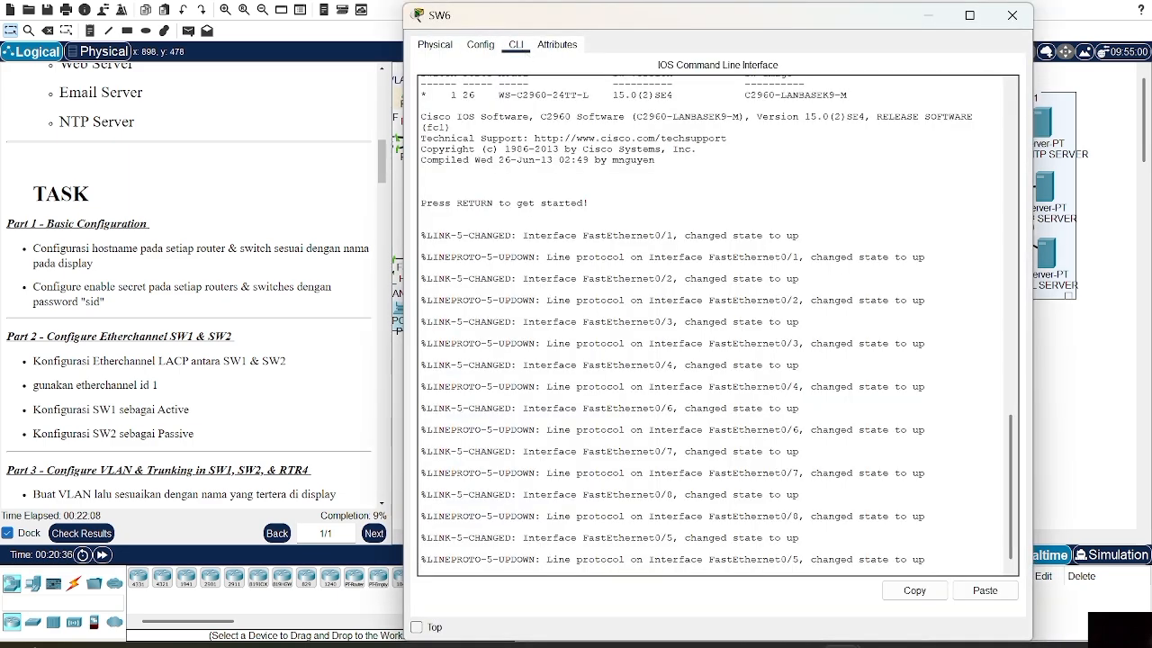
pyautogui.write('en')
pyautogui.press('Return')
pyautogui.write('ch#conf t')
pyautogui.press('Return')
pyautogui.write('h(config)#hostname')
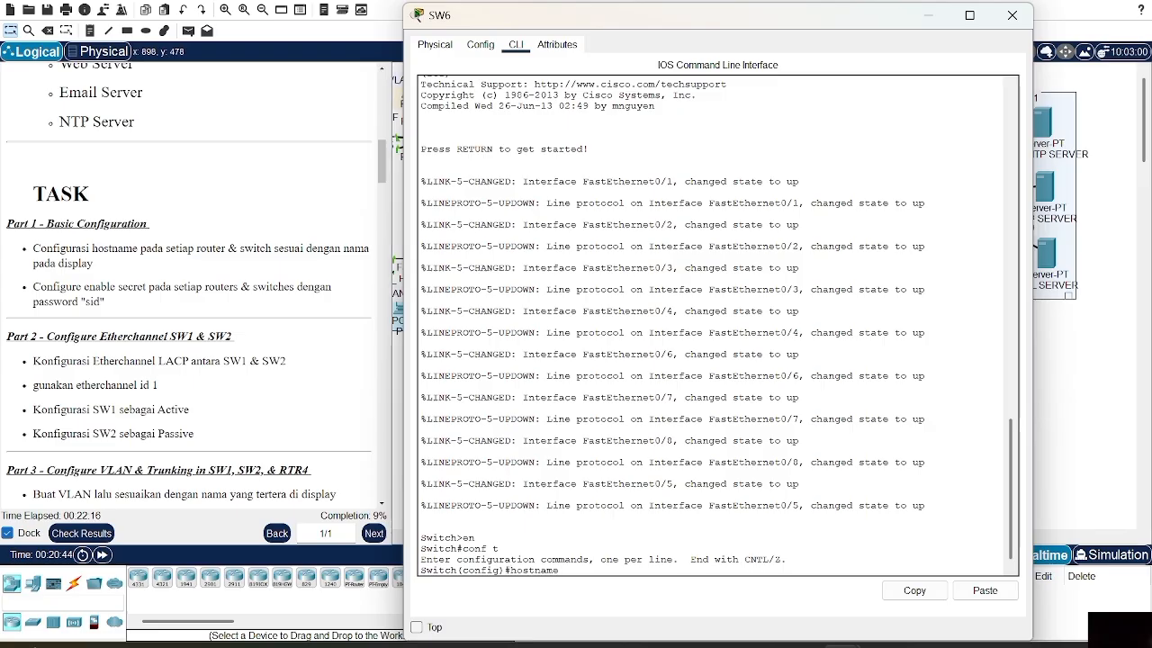
pyautogui.write(' SW6')
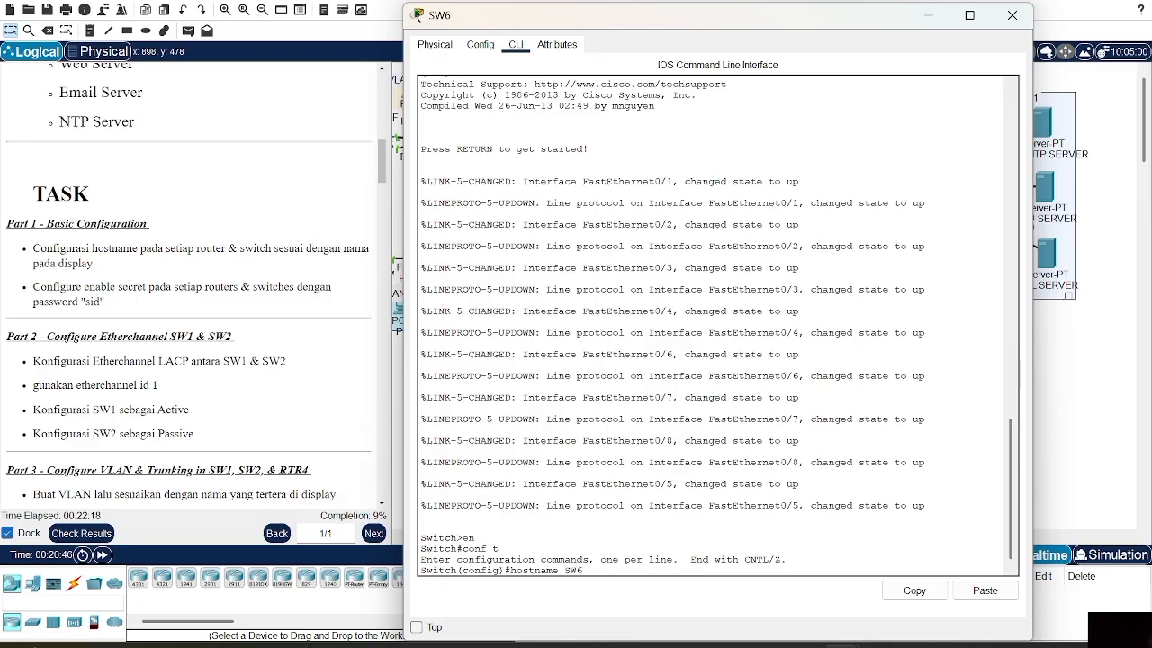
pyautogui.press('Return')
pyautogui.write('ena sec sid')
pyautogui.press('Return')
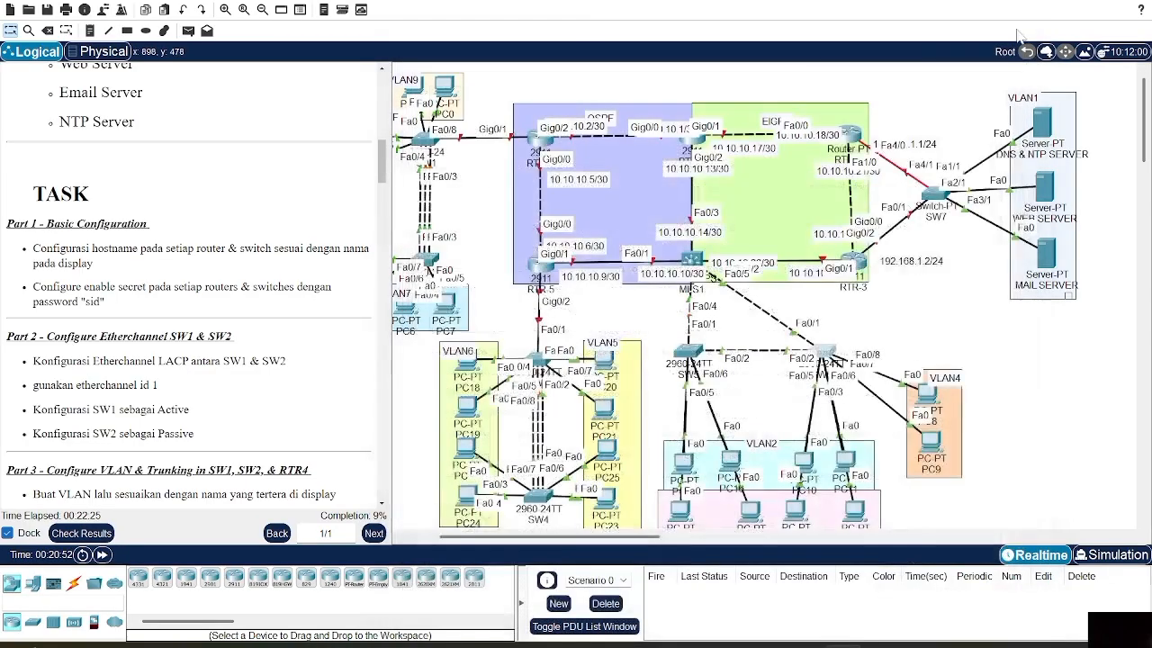
pyautogui.click(1012, 15)
# From SW7's CLI, enter global configuration and set the hostname to SW7
pyautogui.hscroll(3, 878, 330)
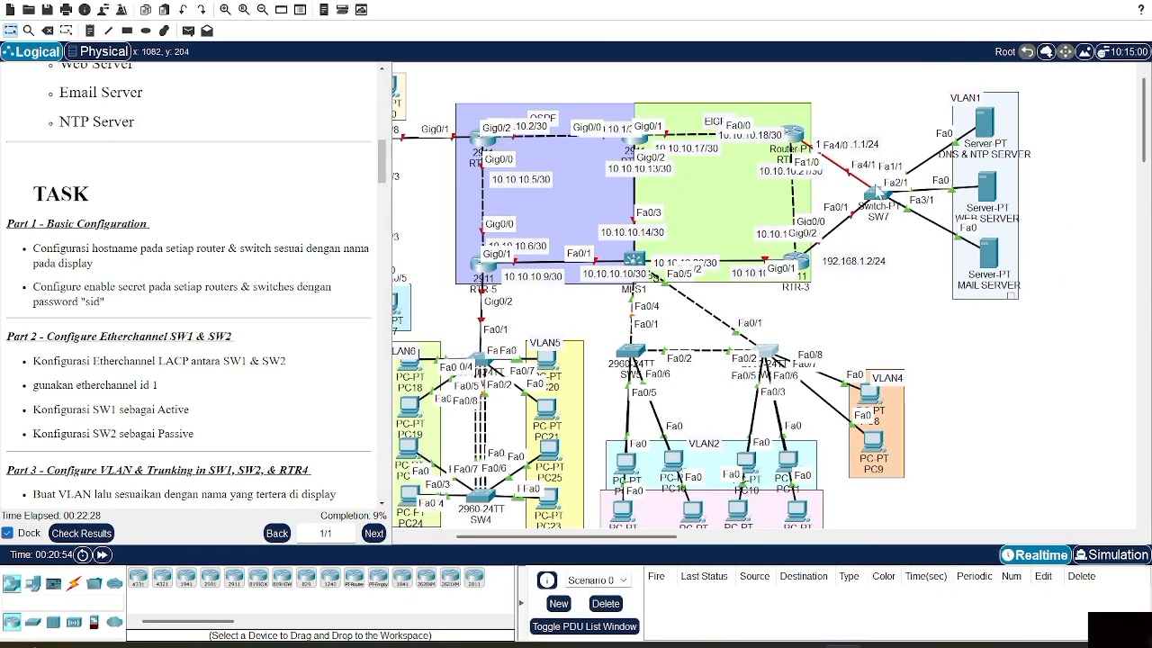
pyautogui.click(872, 192)
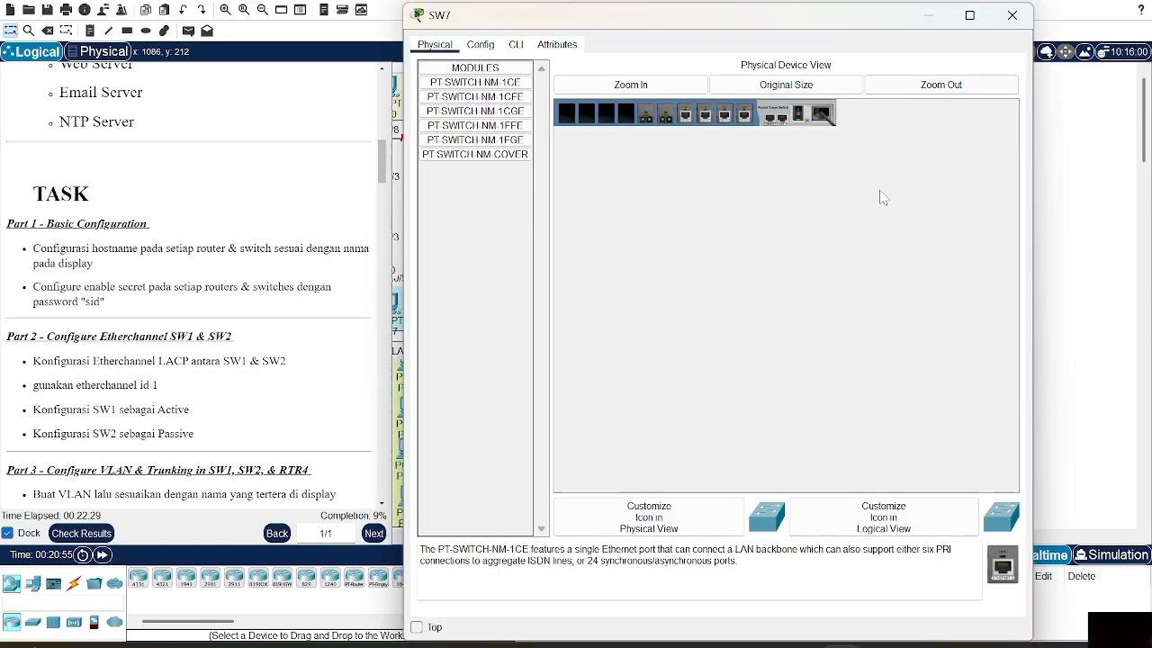
pyautogui.click(516, 45)
pyautogui.press('Return')
pyautogui.write('en')
pyautogui.press('Return')
pyautogui.write('conf t')
pyautogui.press('Return')
pyautogui.write('g)#')
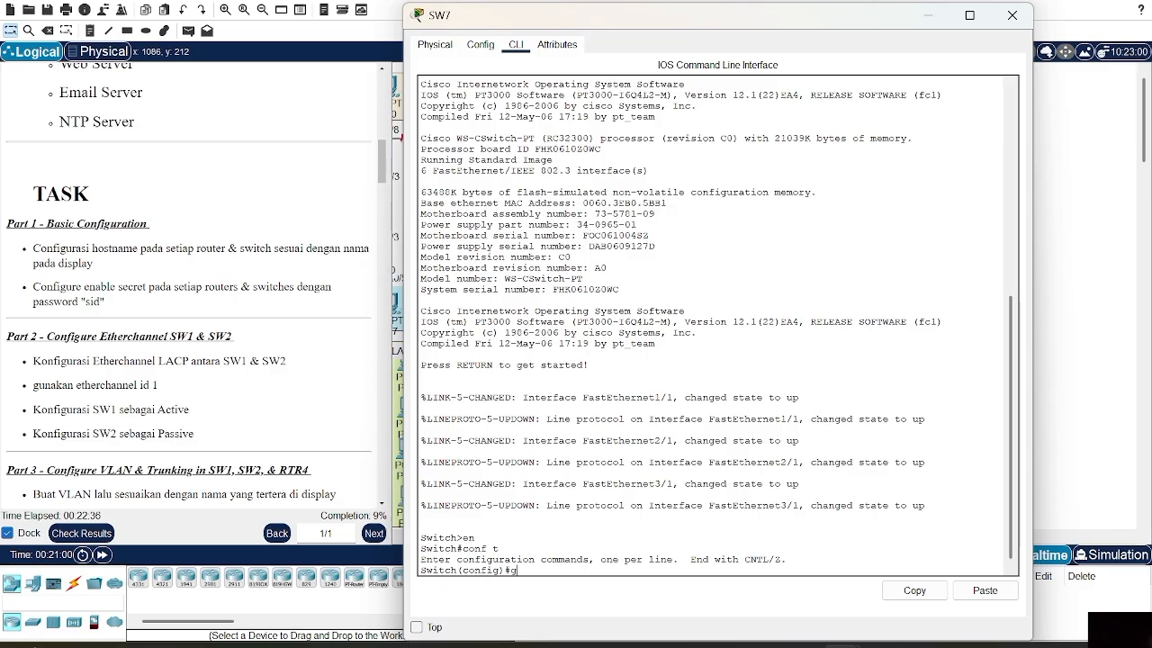
pyautogui.write('hostname SW7')
pyautogui.press('Return')
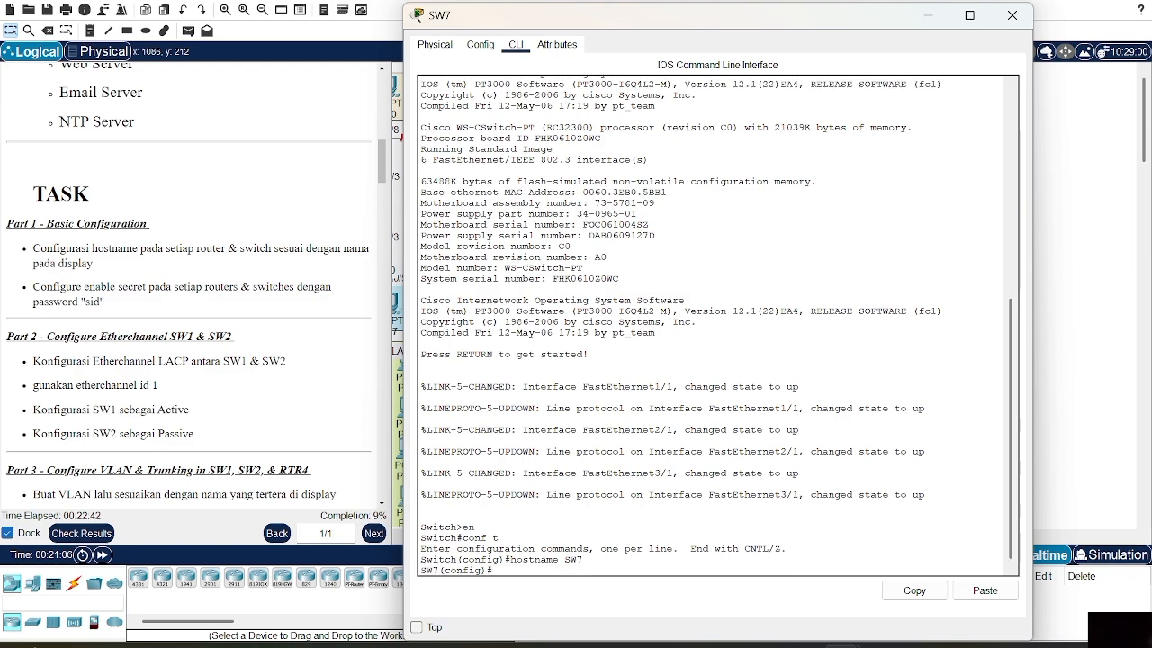
# Configure an enable secret password on SW7 and close its window
pyautogui.write('ena sec sid')
pyautogui.press('Return')
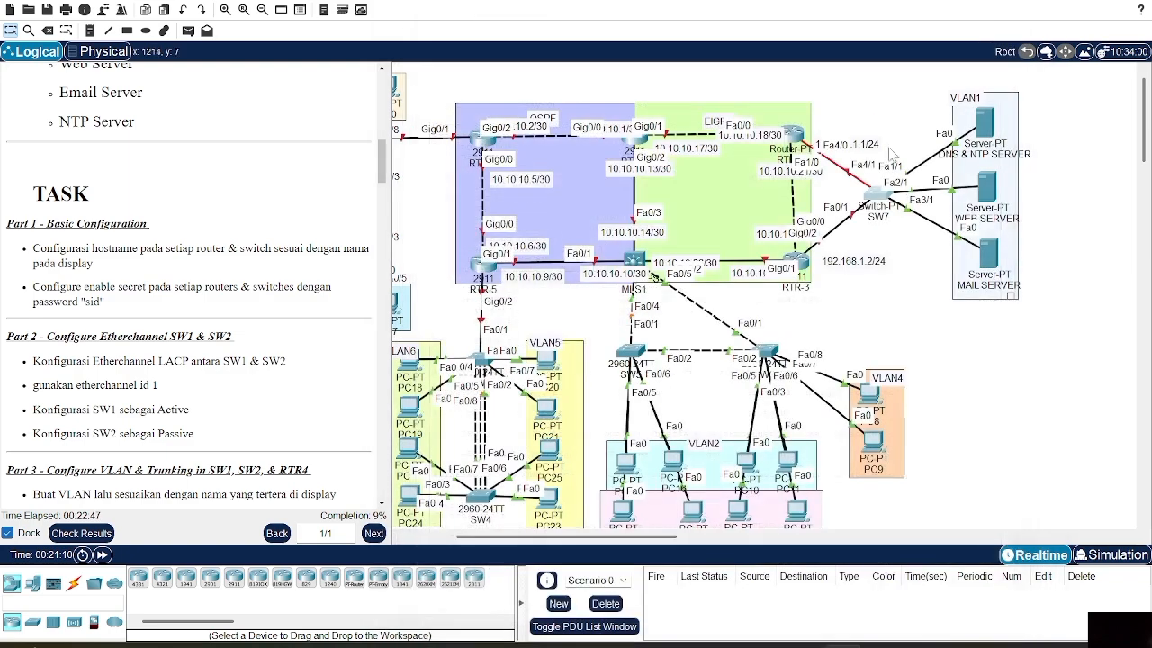
pyautogui.click(1011, 15)
# From the multilayer switch's CLI, enter global configuration and set the hostname to MLS1
pyautogui.hscroll(-3, 719, 287)
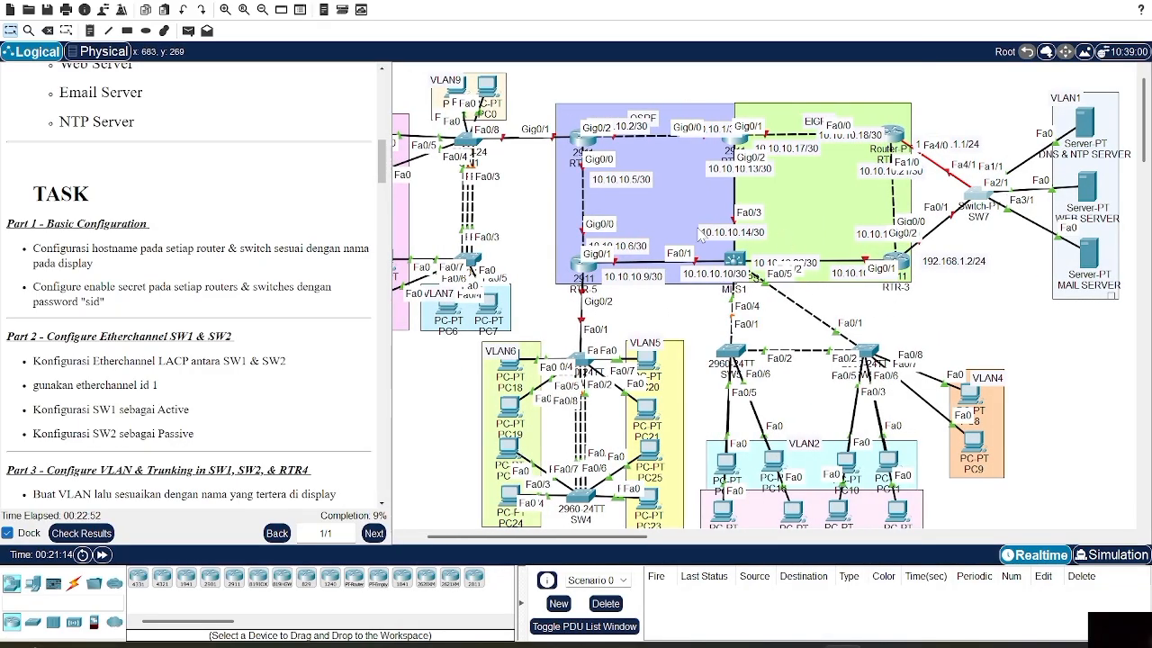
pyautogui.click(733, 262)
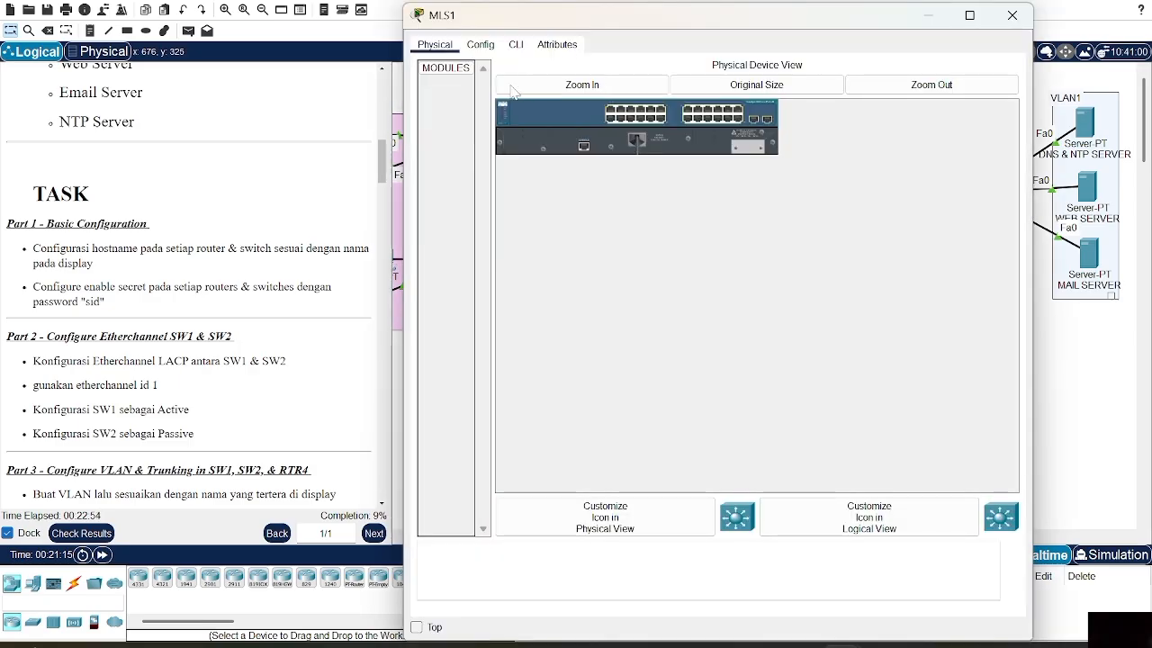
pyautogui.click(516, 45)
pyautogui.write('en')
pyautogui.press('Return')
pyautogui.write('conf t')
pyautogui.press('Return')
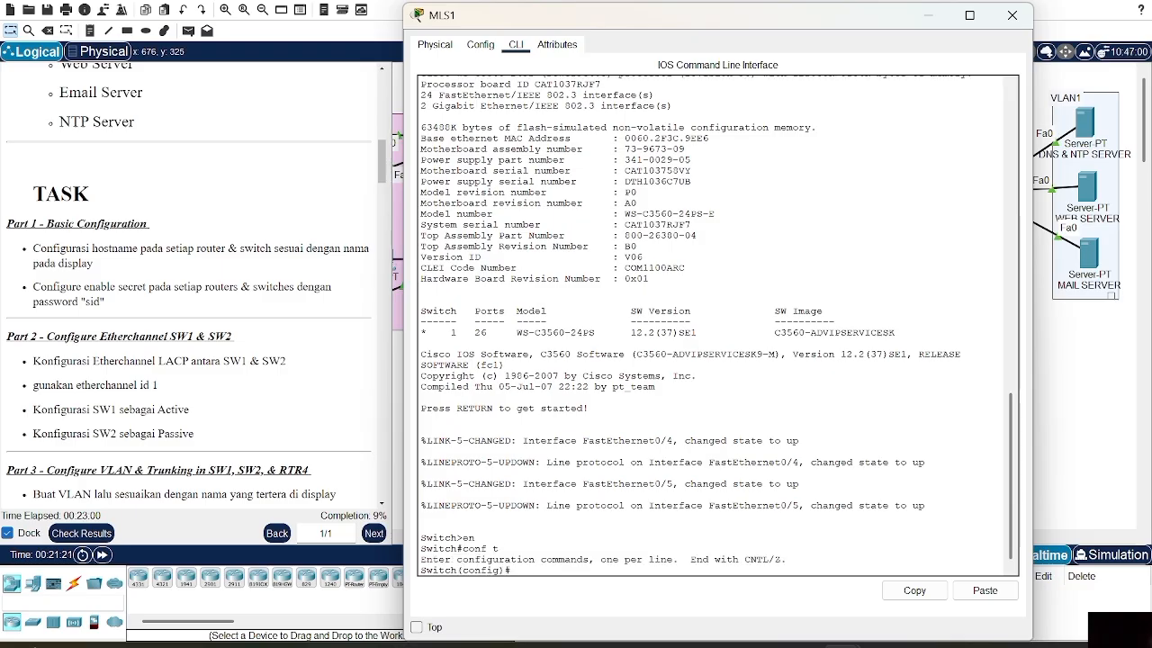
pyautogui.write('hostname MLS1')
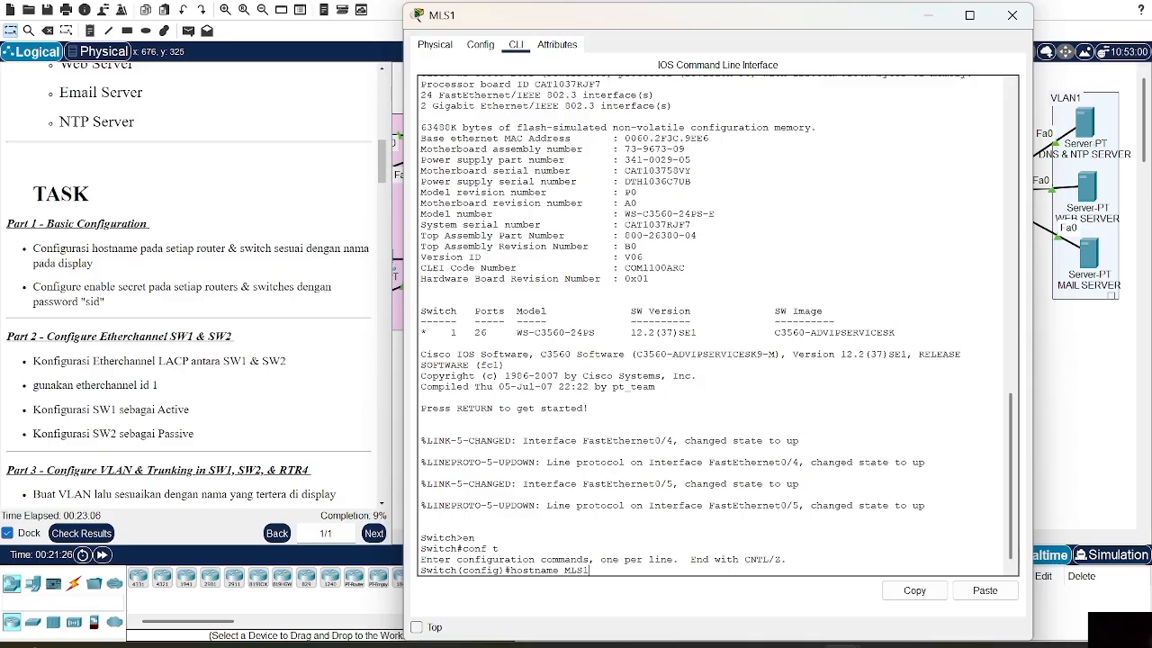
pyautogui.press('Return')
# Configure an enable secret password on MLS1 and close its window
pyautogui.write('na')
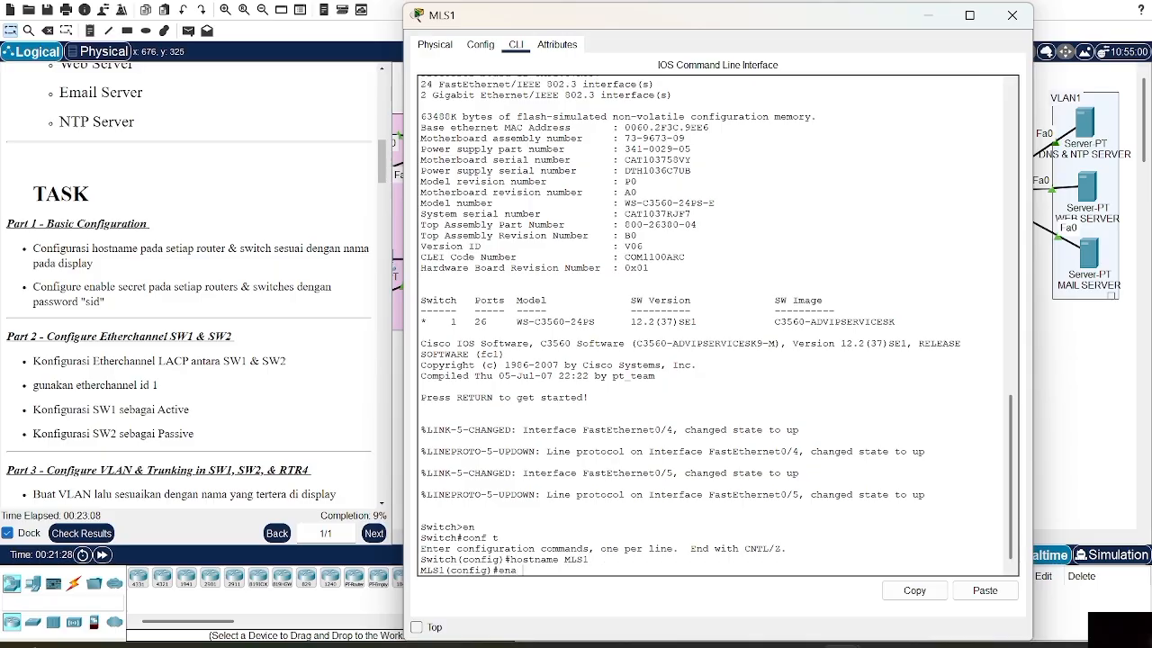
pyautogui.write(' sec sid')
pyautogui.press('Return')
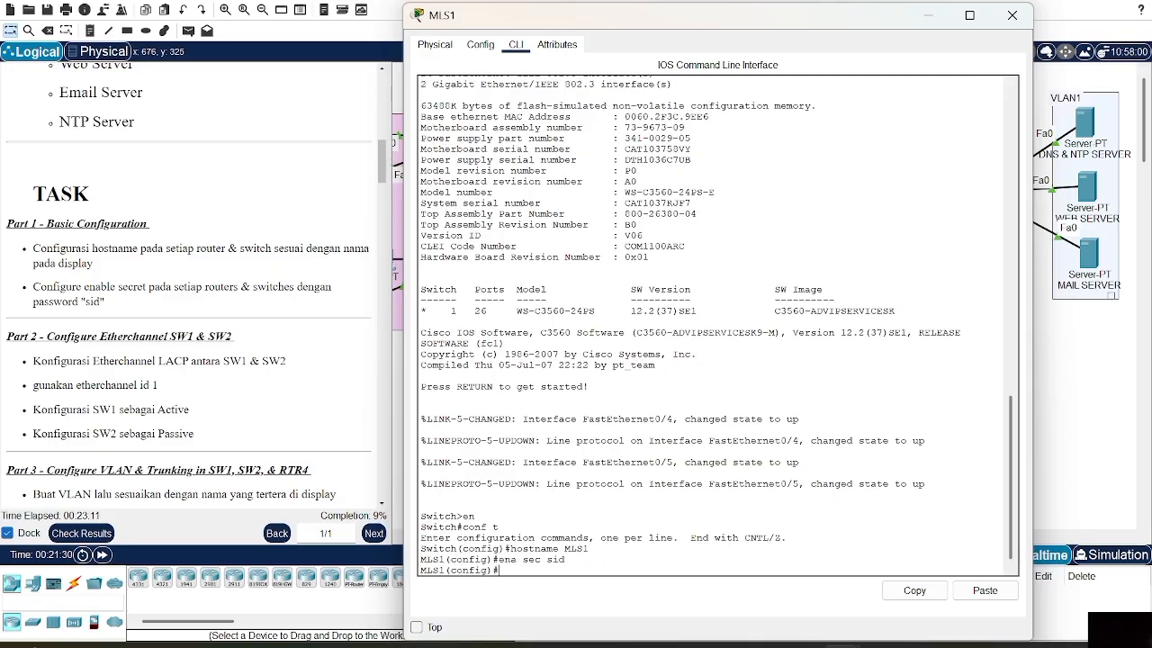
pyautogui.click(1012, 15)
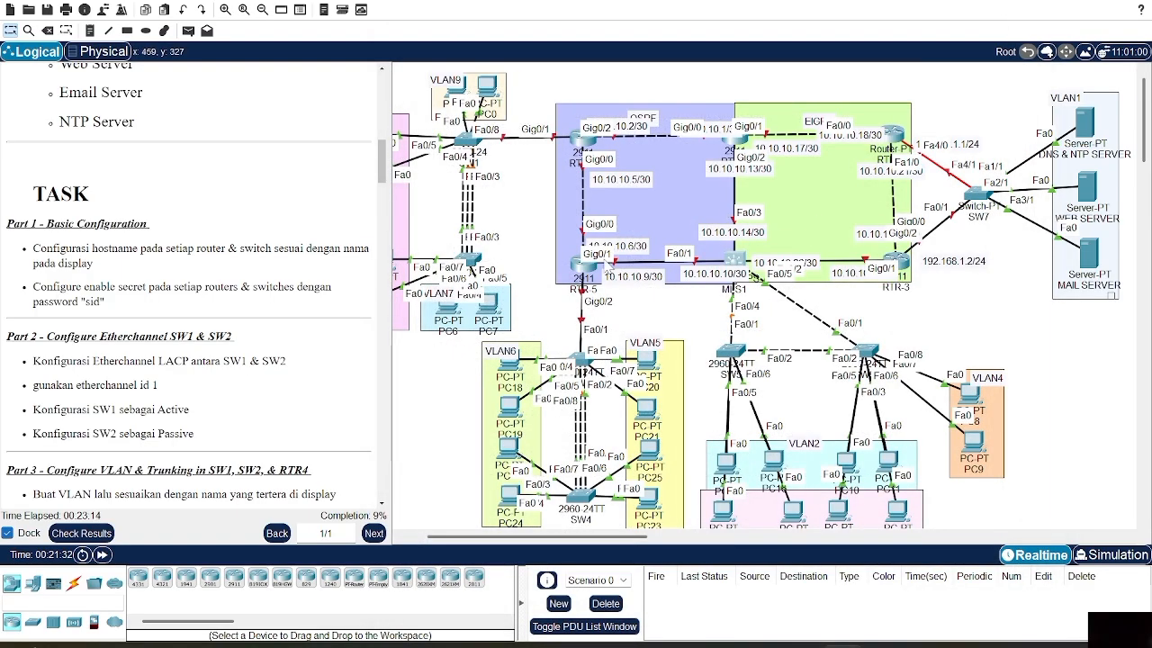
# From the router's CLI, enter global configuration and set the hostname to RTR4
pyautogui.hscroll(-3, 607, 267)
pyautogui.hscroll(3, 607, 267)
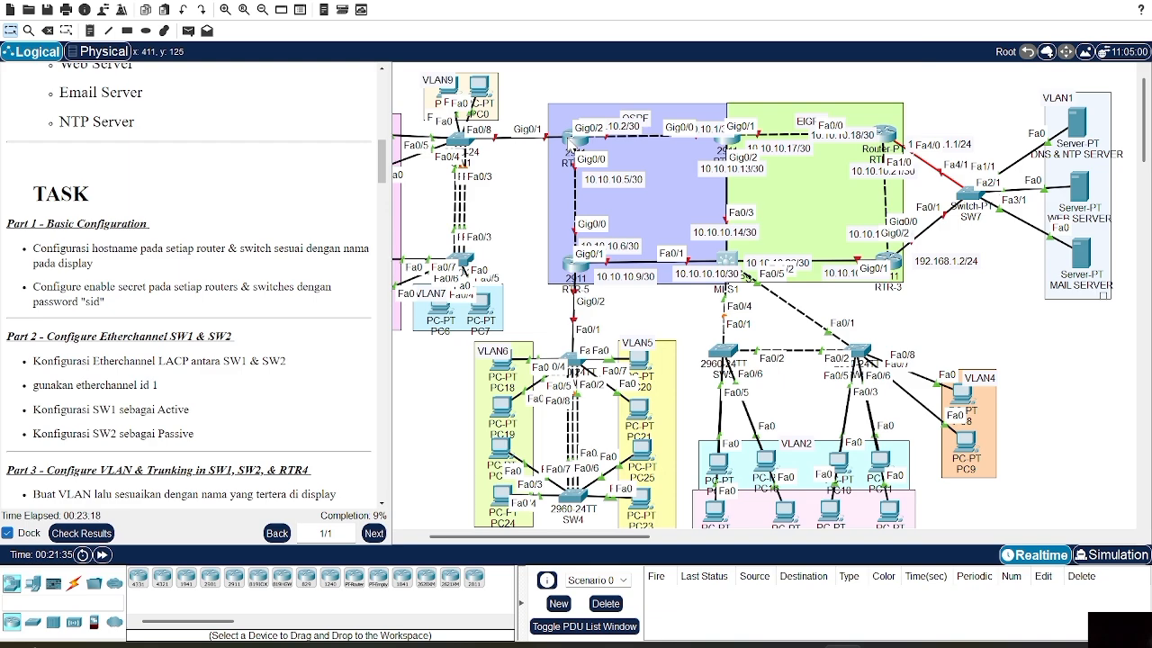
pyautogui.click(573, 142)
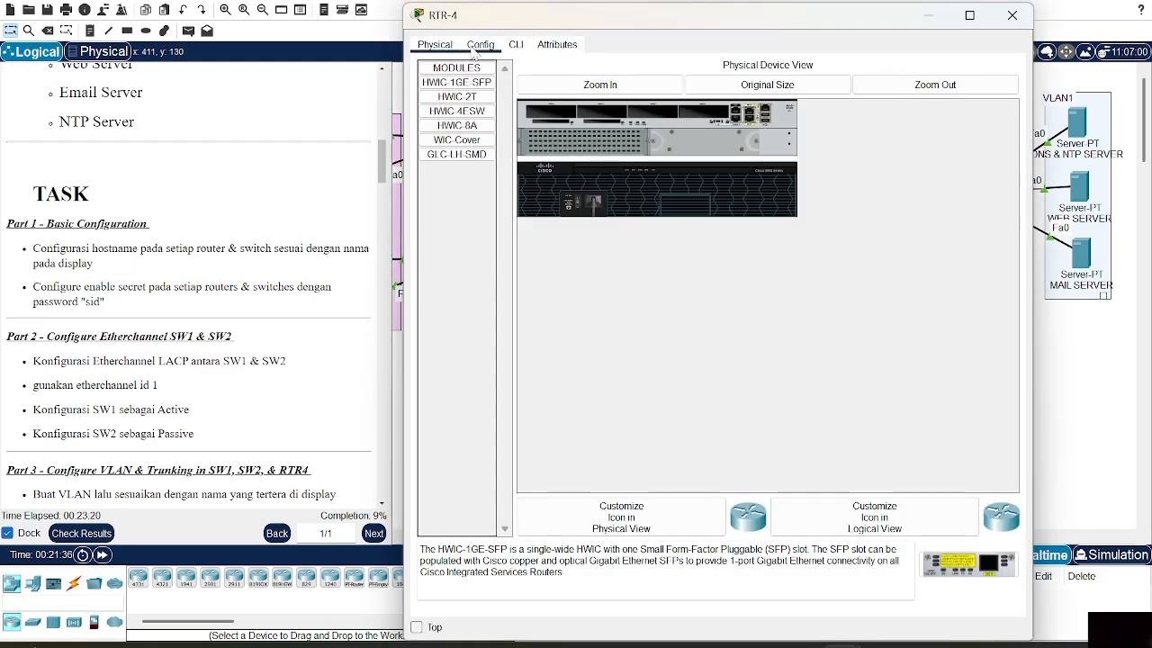
pyautogui.click(515, 45)
pyautogui.write('en')
pyautogui.press('Return')
pyautogui.write('conf t')
pyautogui.press('Return')
pyautogui.write('hostname R')
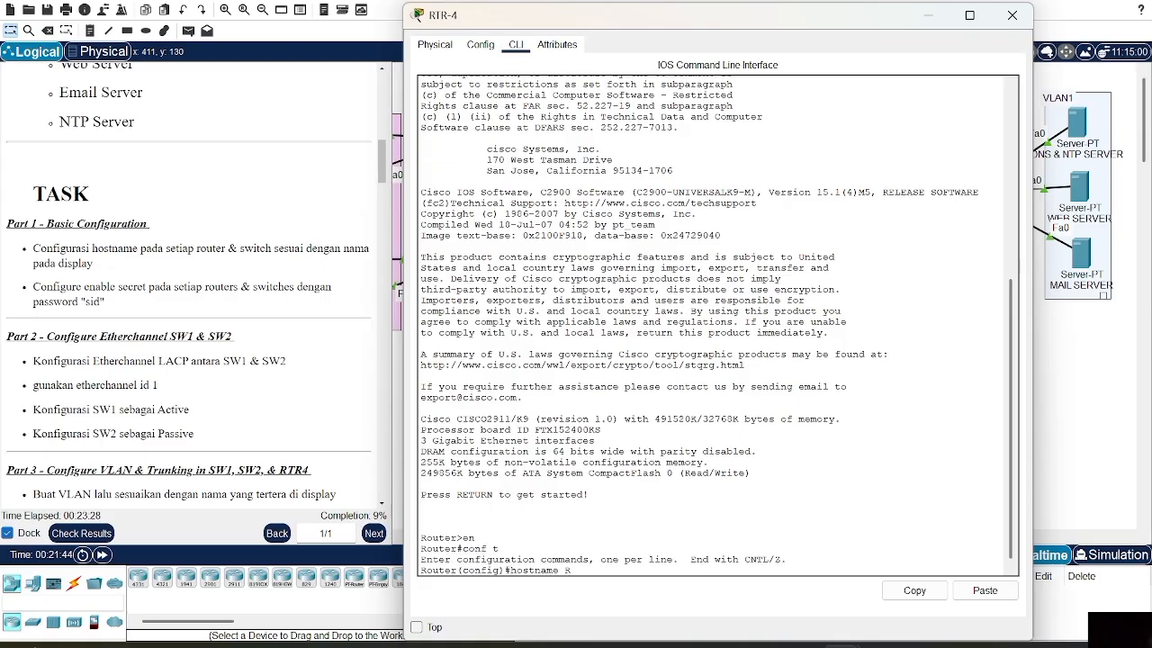
pyautogui.write('TR4')
pyautogui.press('Return')
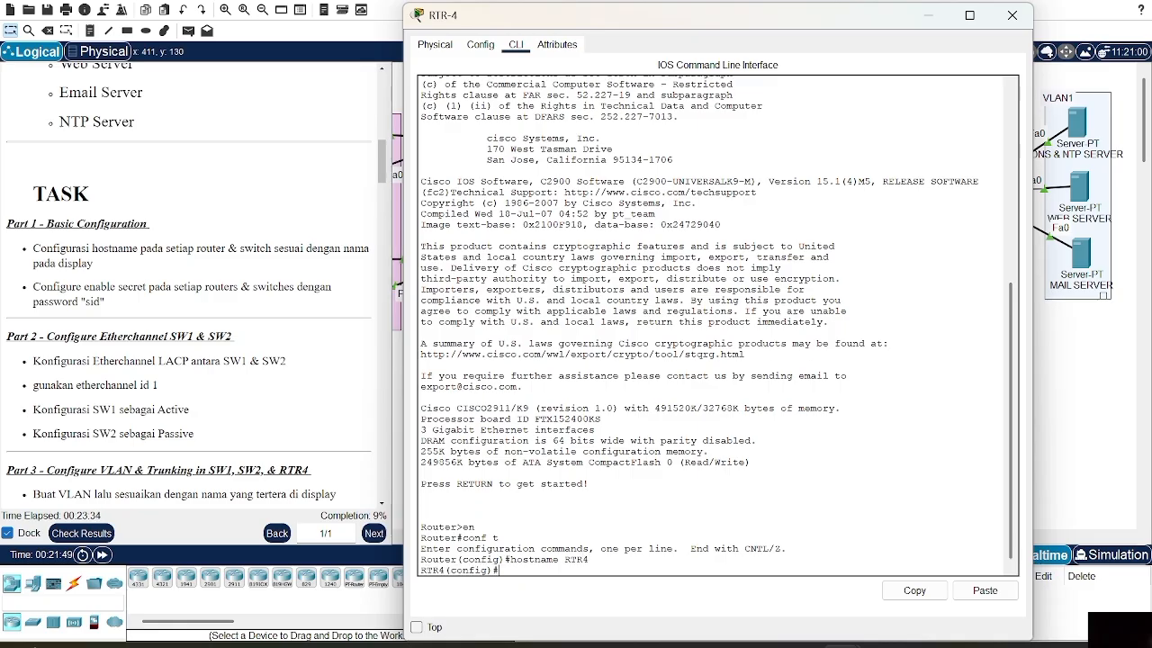
# Correct the router's hostname from RTR4 to RTR-4
pyautogui.press('Up')
pyautogui.press('BackSpace')
pyautogui.press('BackSpace')
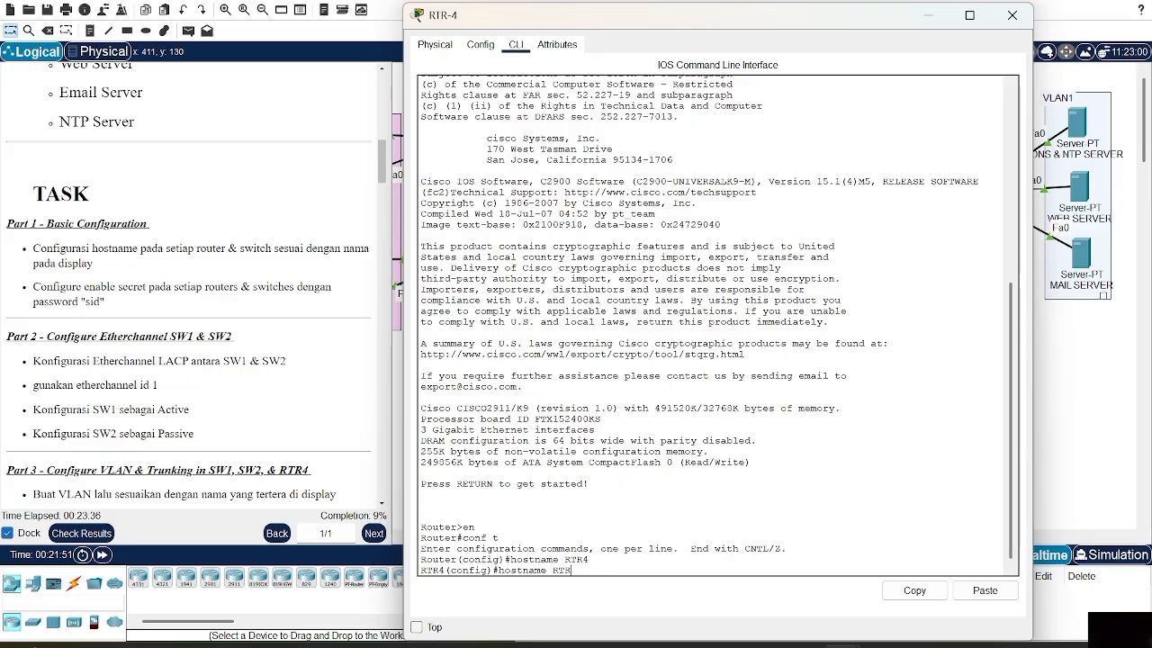
pyautogui.write('R-4')
pyautogui.press('Return')
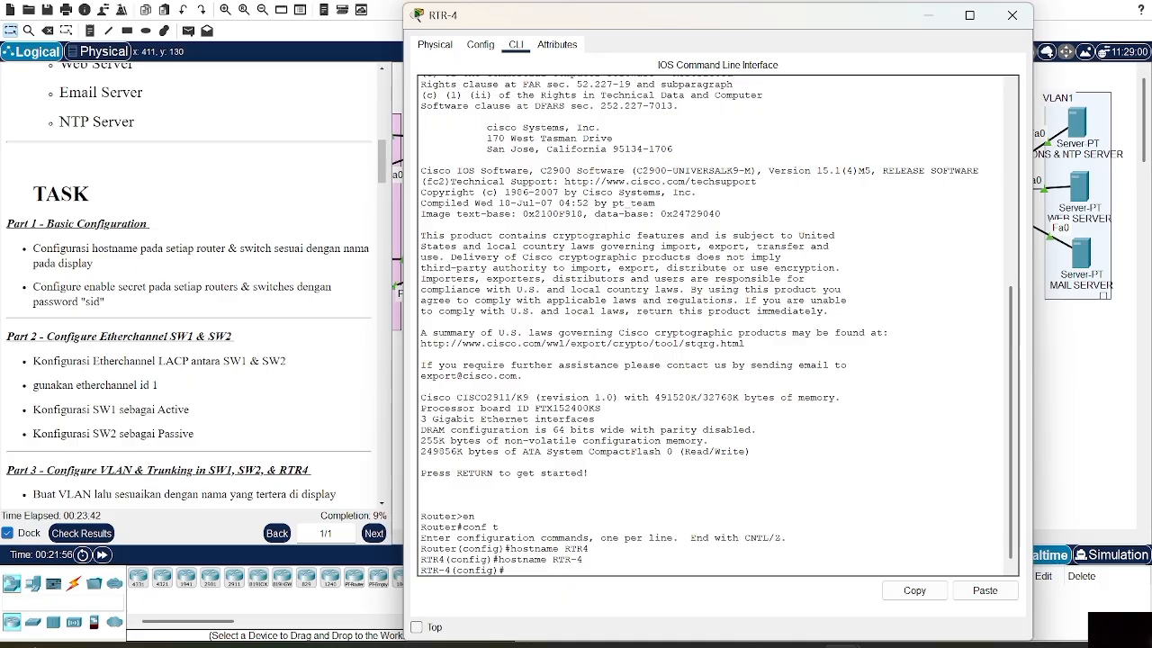
# Configure an enable secret password on RTR-4 and close its window
pyautogui.write('ENA SEC')
pyautogui.press('BackSpace')
pyautogui.press('BackSpace')
pyautogui.press('BackSpace')
pyautogui.press('BackSpace')
pyautogui.press('BackSpace')
pyautogui.press('BackSpace')
pyautogui.press('BackSpace')
pyautogui.write('ena sec ')
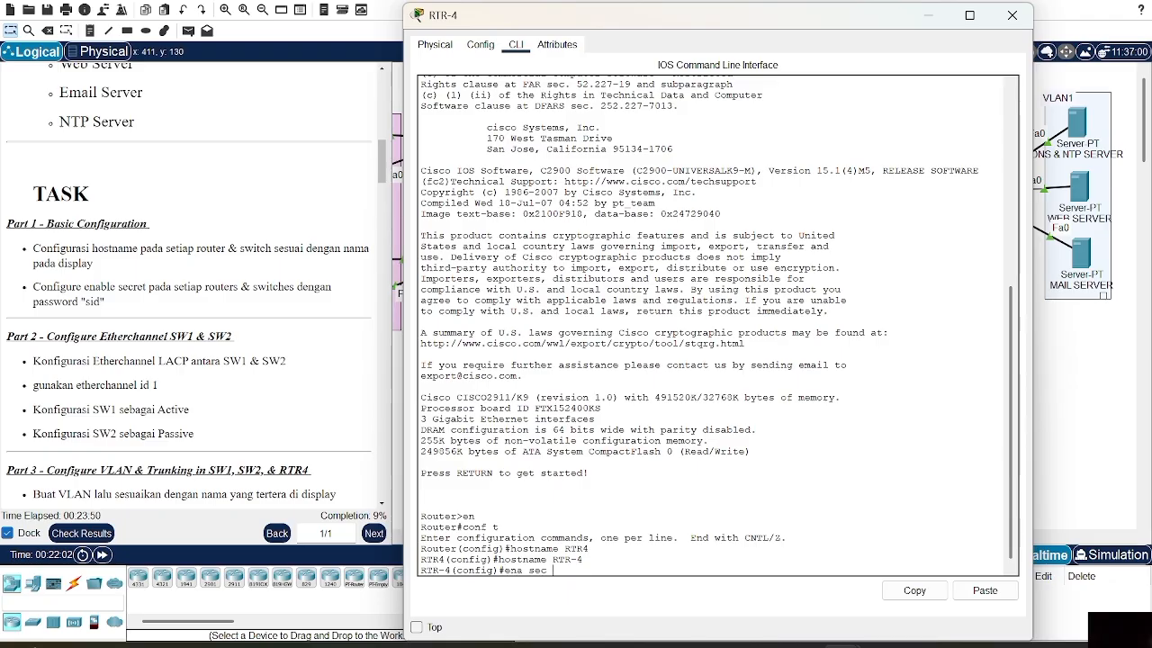
pyautogui.write('sid')
pyautogui.press('Return')
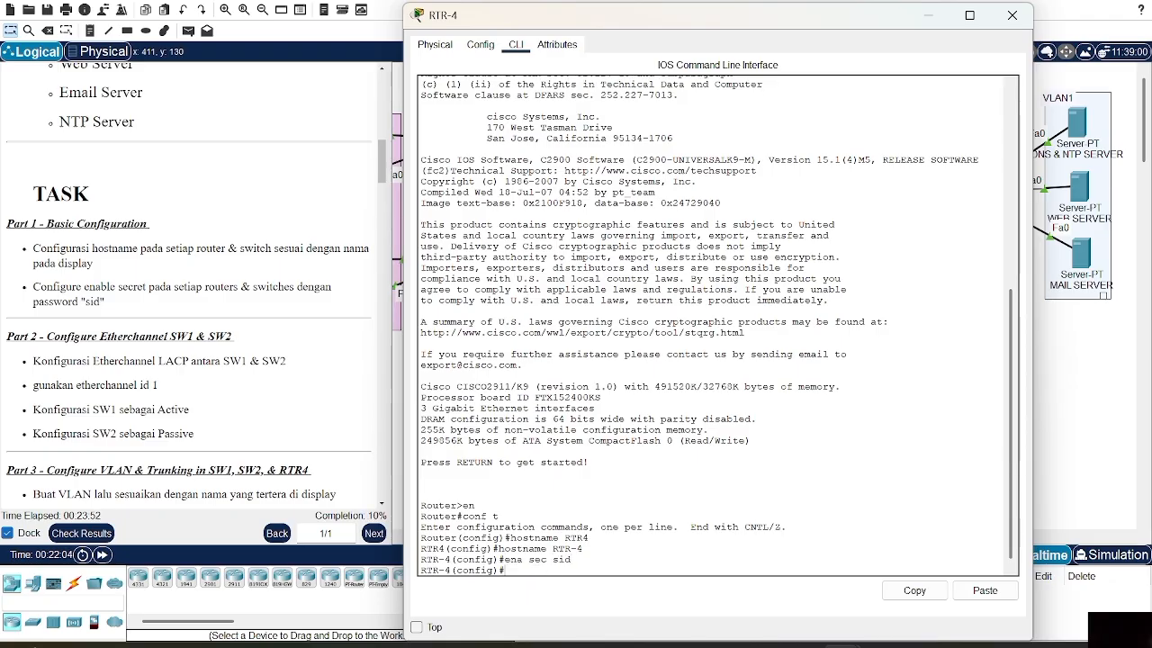
pyautogui.click(1011, 16)
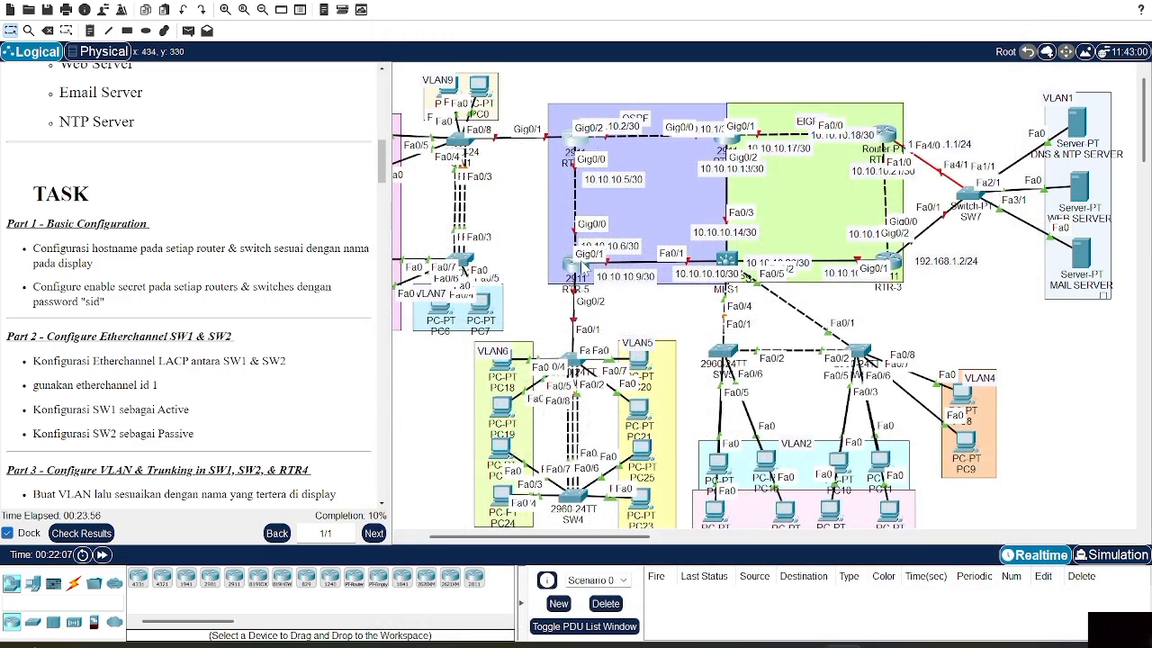
# In RTR-5's CLI, enter global configuration and set the hostname to RTR-5
pyautogui.click(567, 278)
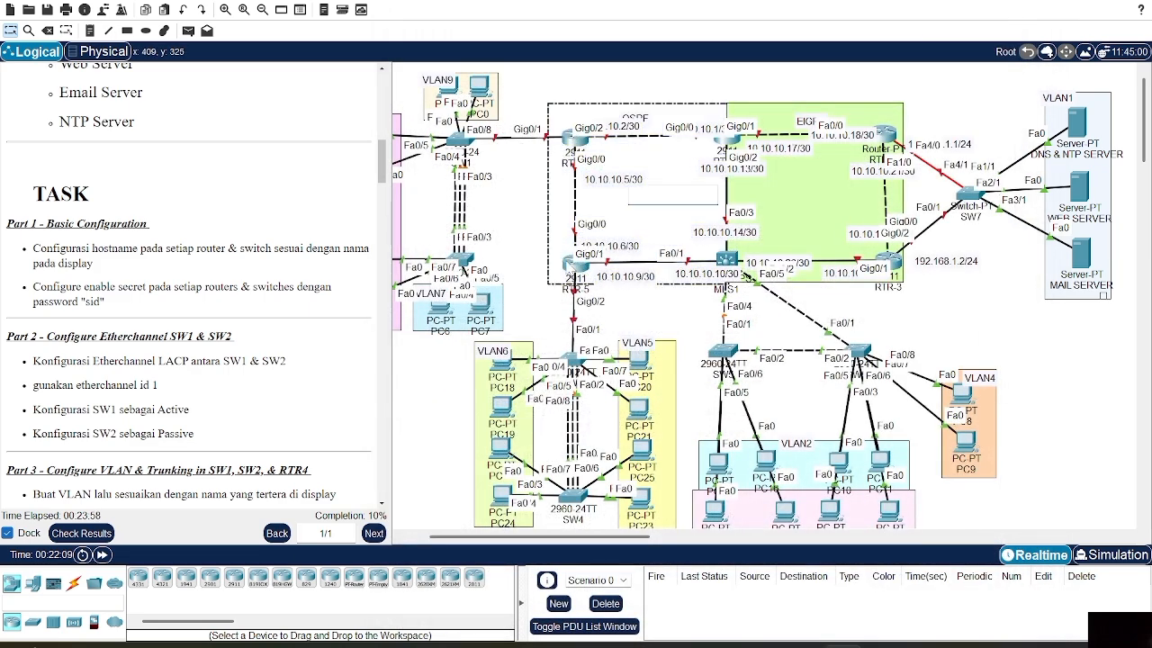
pyautogui.click(569, 264)
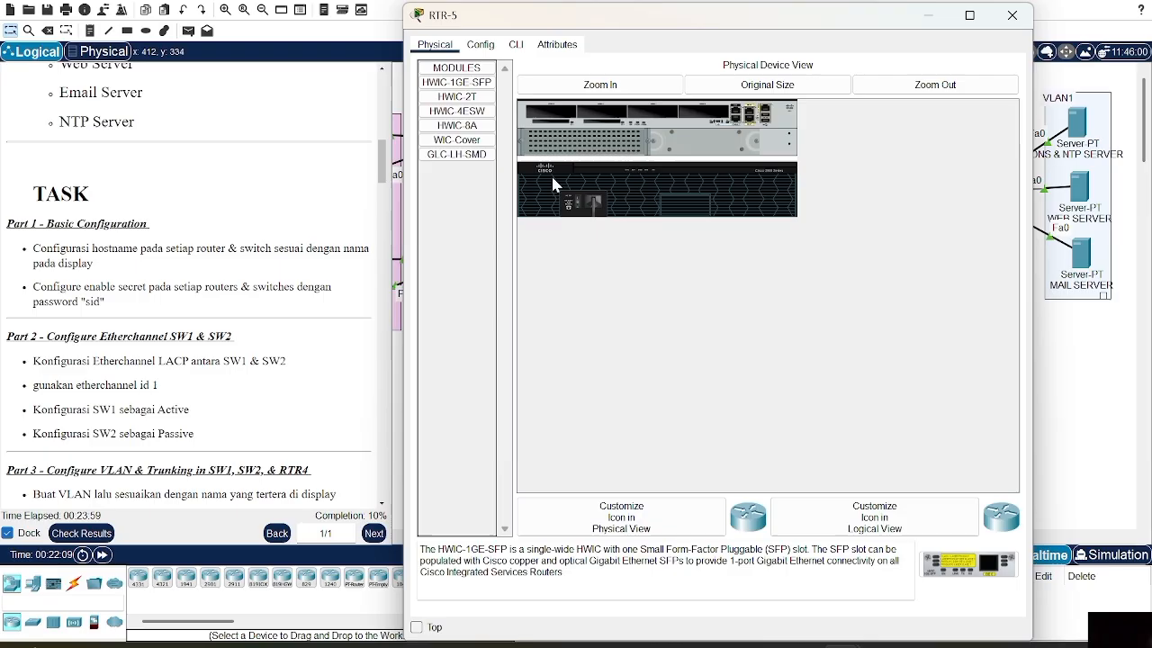
pyautogui.click(515, 45)
pyautogui.press('Return')
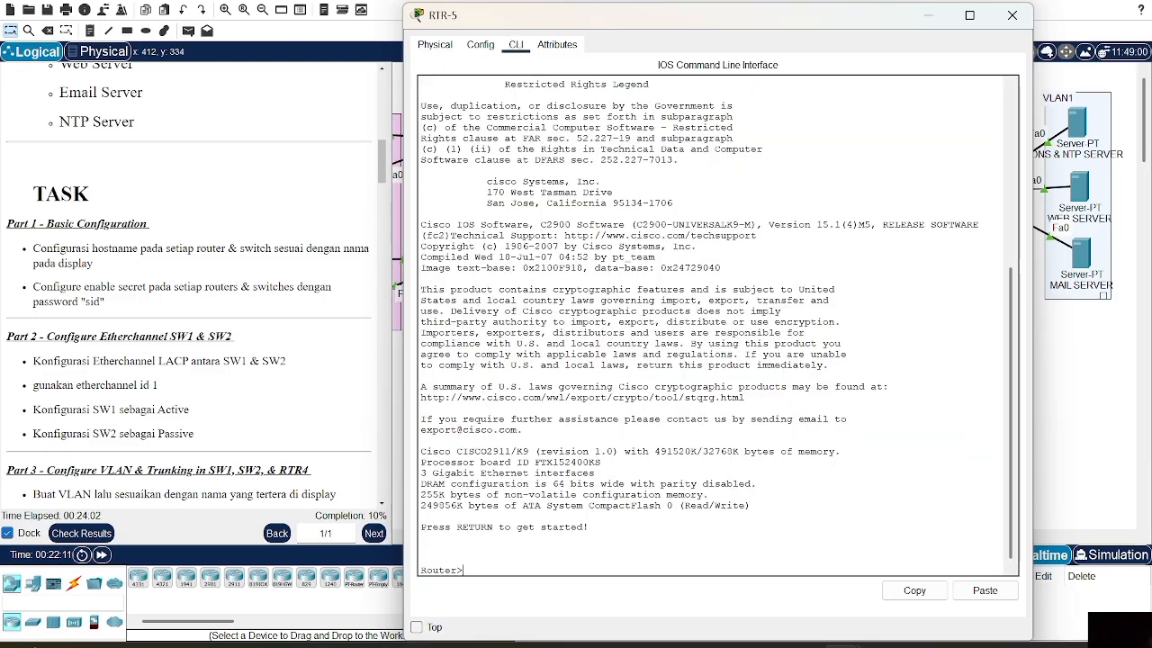
pyautogui.write('en')
pyautogui.press('Return')
pyautogui.write('conf t')
pyautogui.press('Return')
pyautogui.write('hostn')
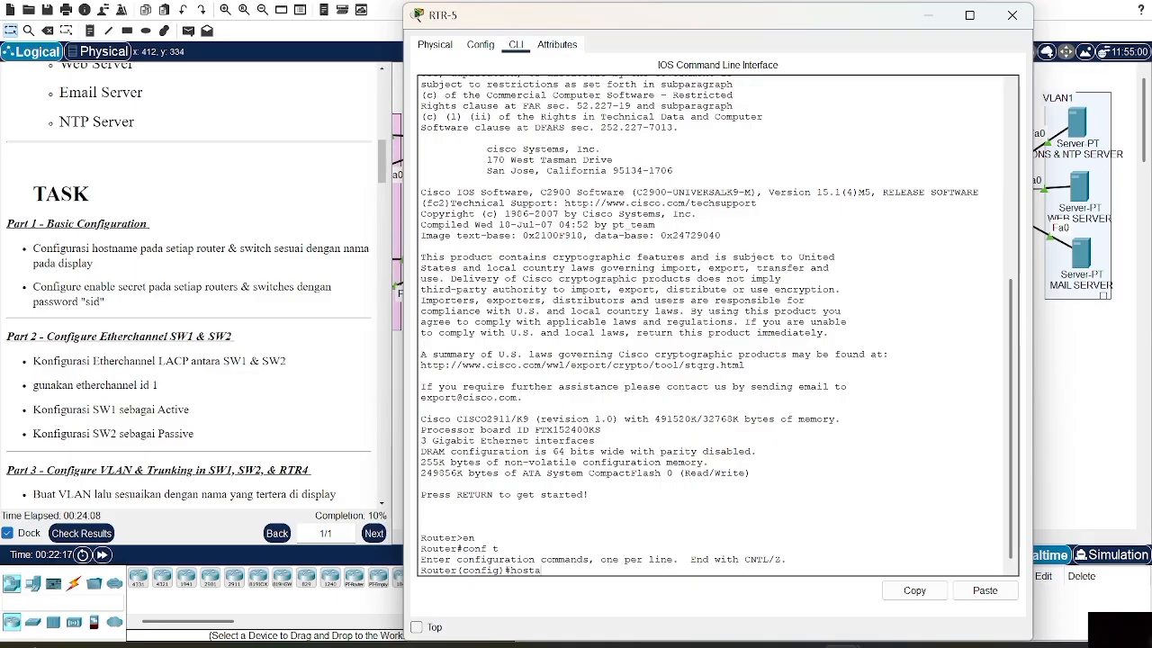
pyautogui.write('ame RTR-5')
pyautogui.press('Return')
# Set the enable secret password on RTR-5 and close its device window
pyautogui.write('ena sec sid')
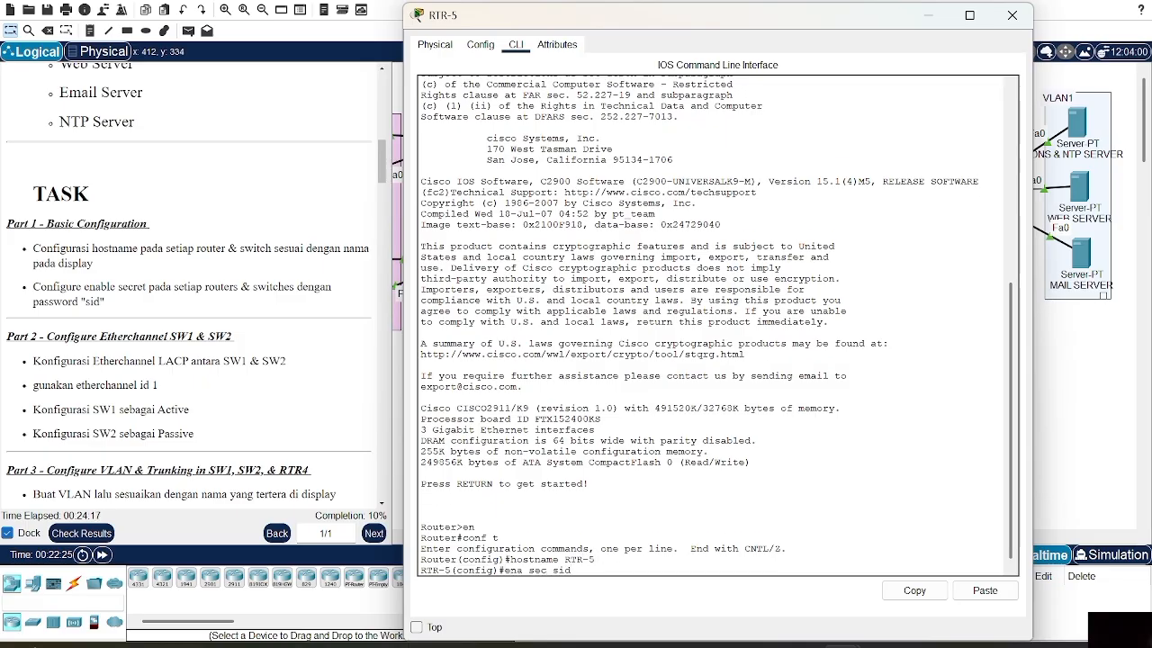
pyautogui.press('Return')
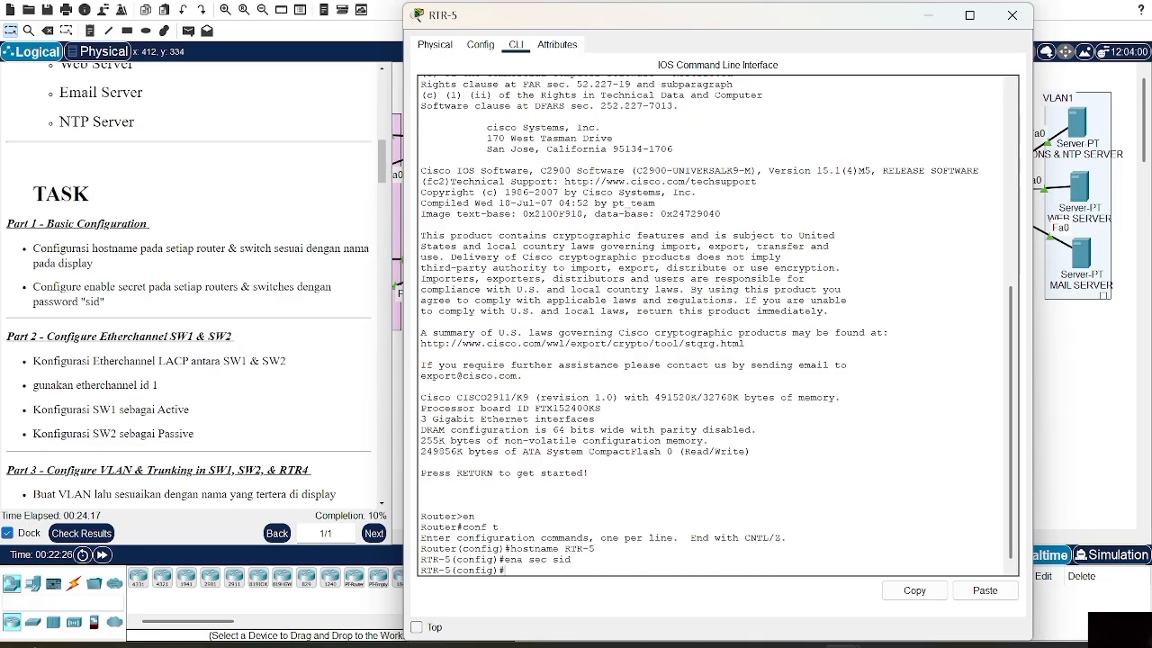
pyautogui.click(1012, 15)
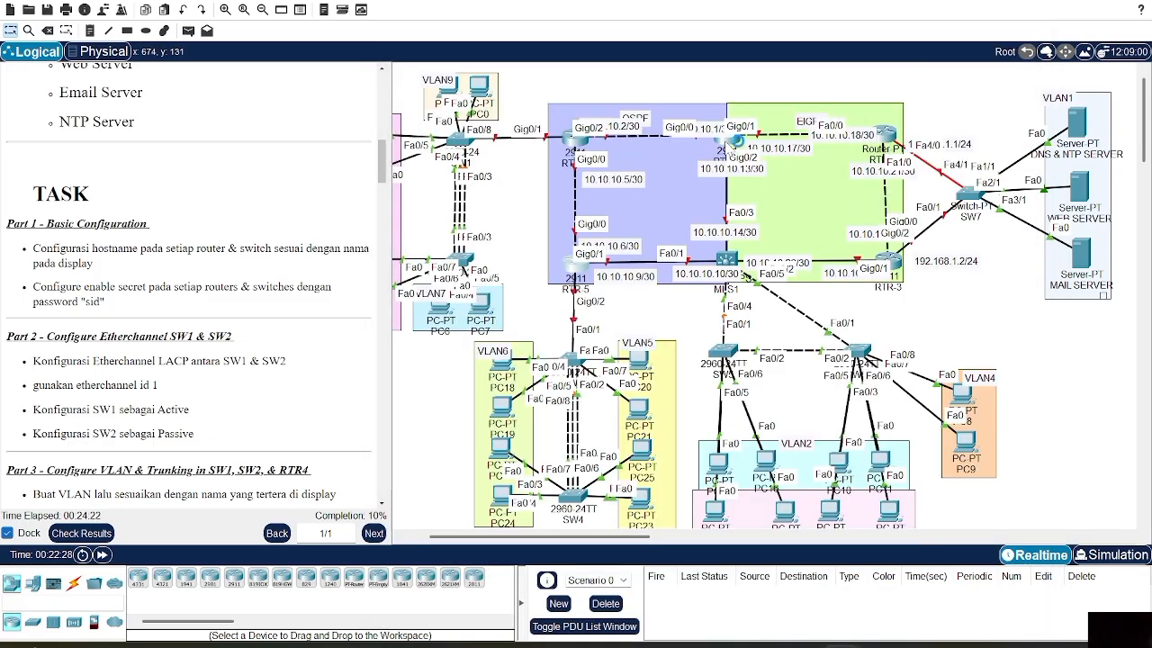
# In RTR-1's CLI, enter global configuration and set the hostname to RTR-1
pyautogui.click(728, 142)
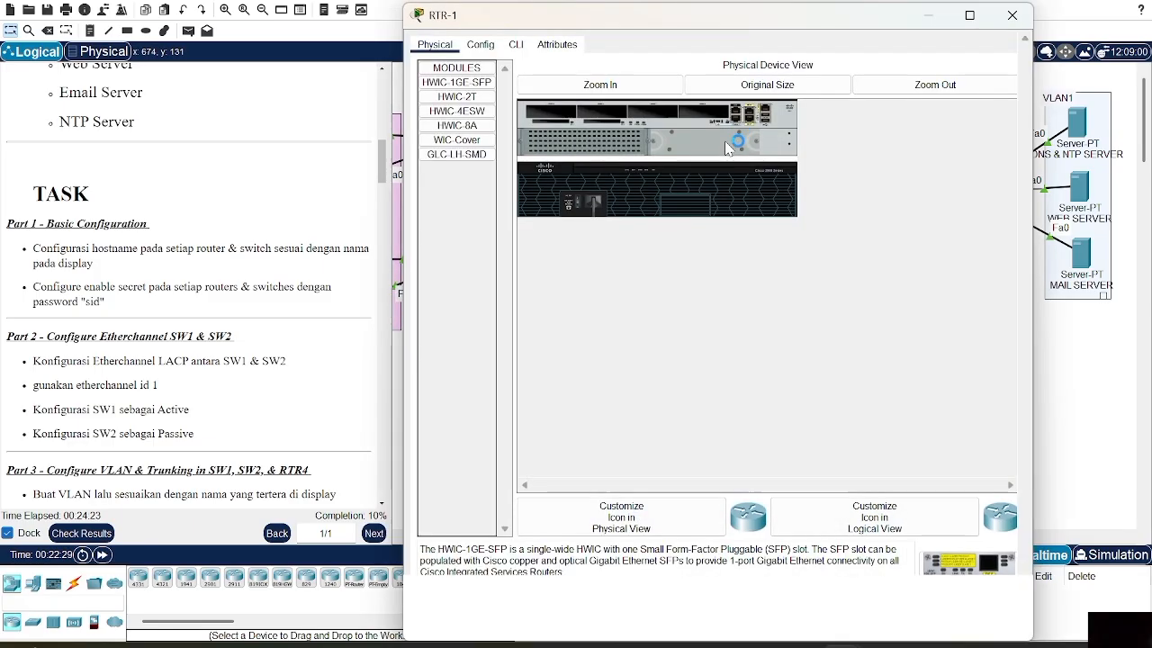
pyautogui.click(516, 45)
pyautogui.press('Return')
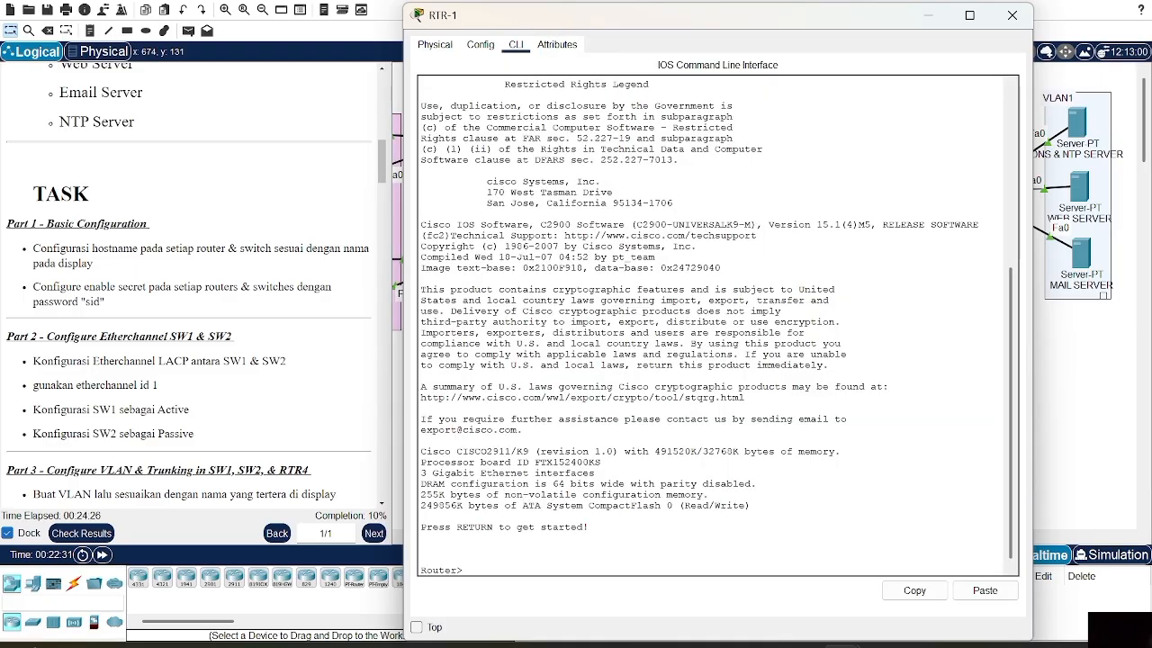
pyautogui.write('en')
pyautogui.press('Return')
pyautogui.write('conf t')
pyautogui.press('Return')
pyautogui.write('hostname RTR-1')
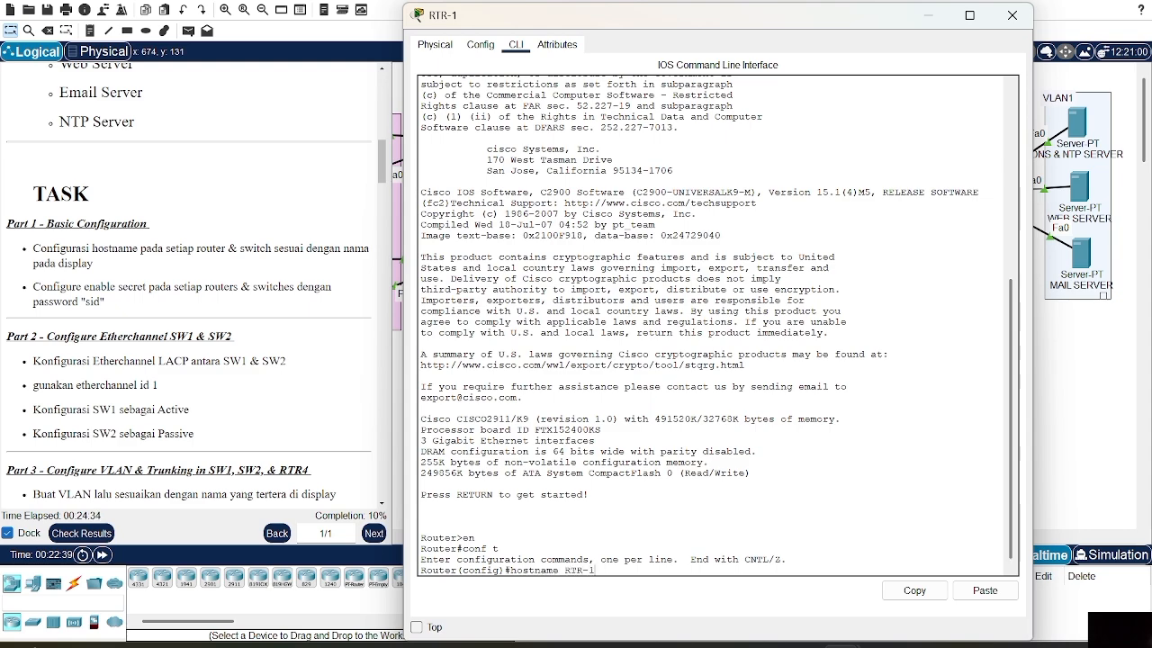
pyautogui.press('Return')
# Set the enable secret password on RTR-1 and close its device window
pyautogui.write('ena sec')
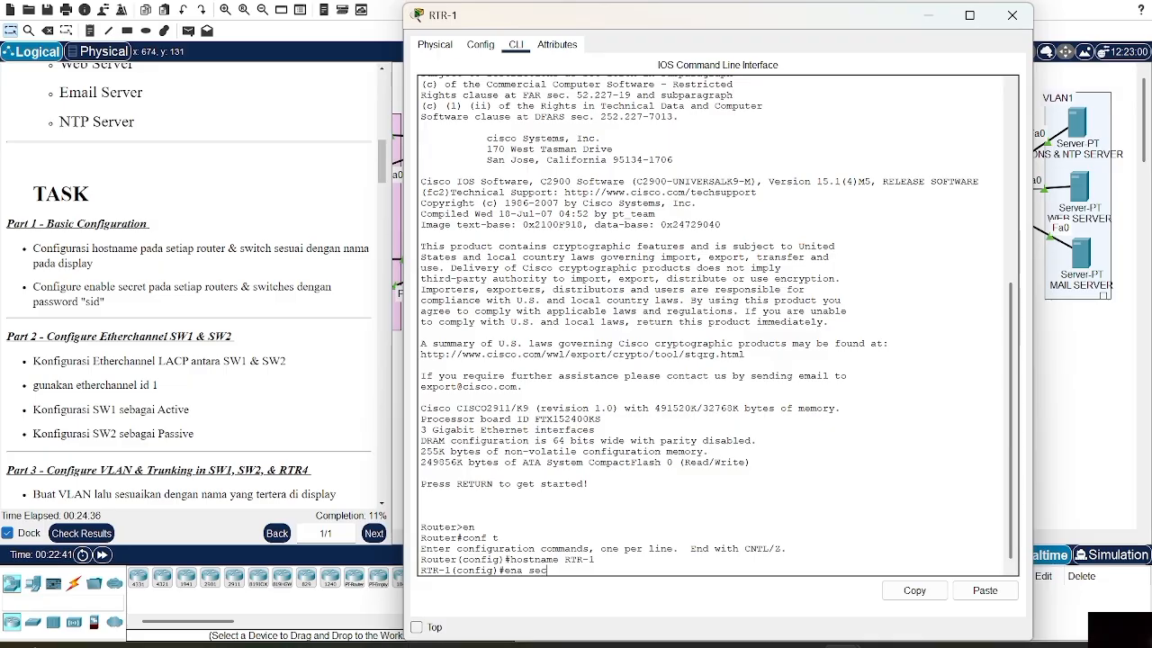
pyautogui.write(' sid')
pyautogui.press('Return')
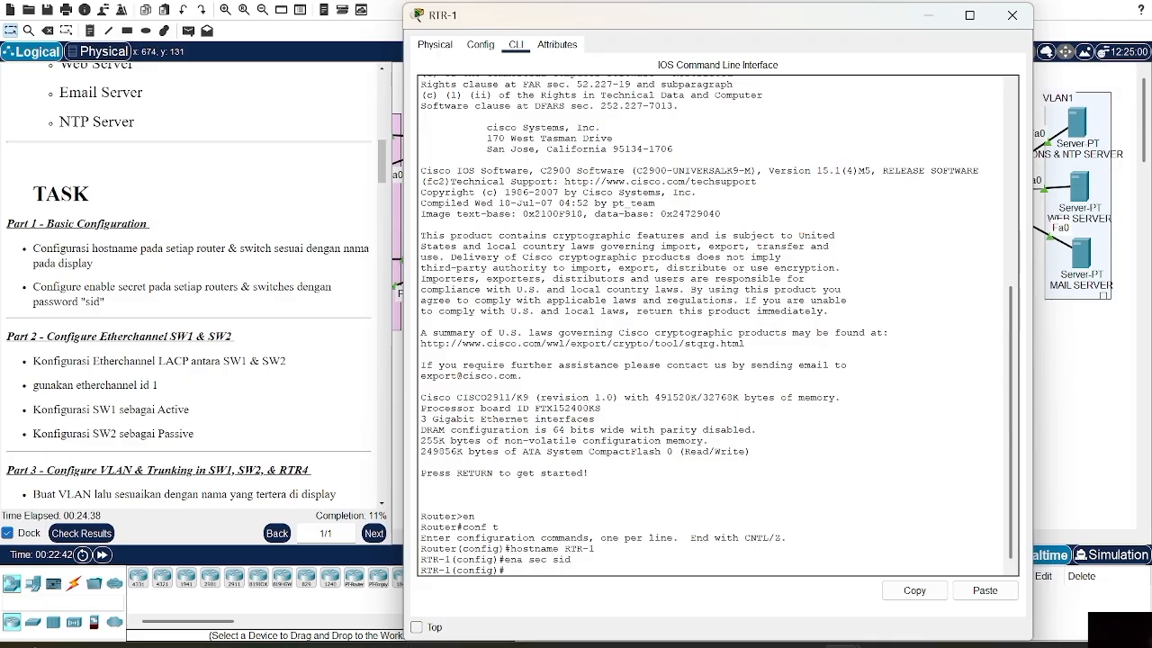
pyautogui.click(1012, 14)
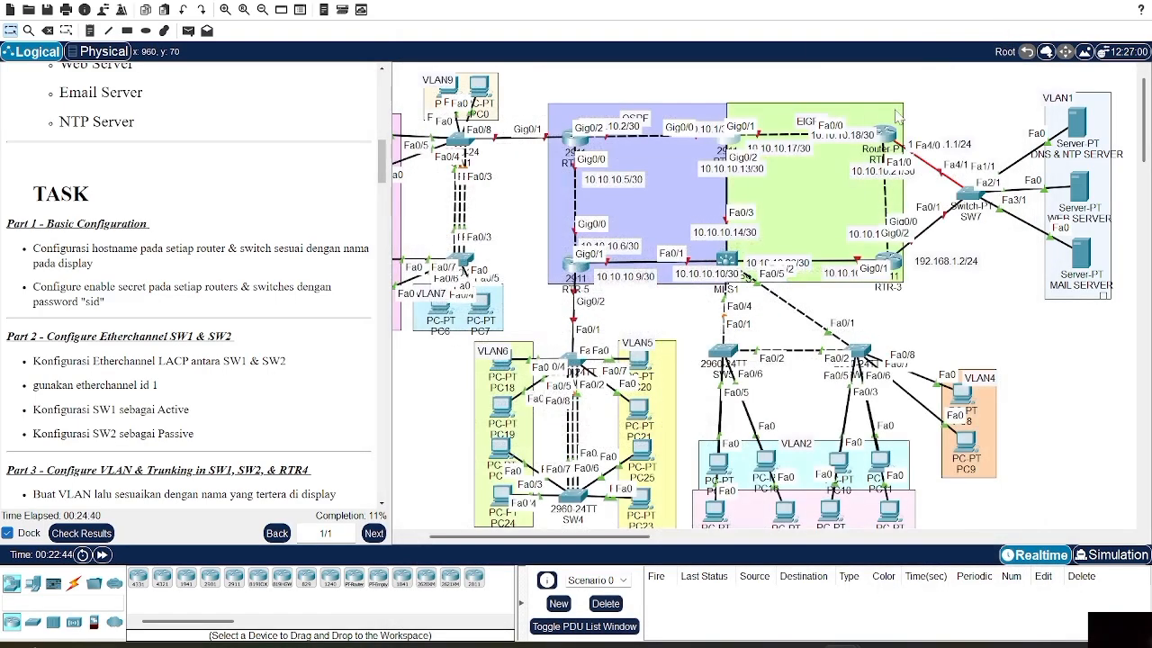
# In RTR-2's CLI, enter global configuration and set the hostname to RTR-2
pyautogui.click(886, 133)
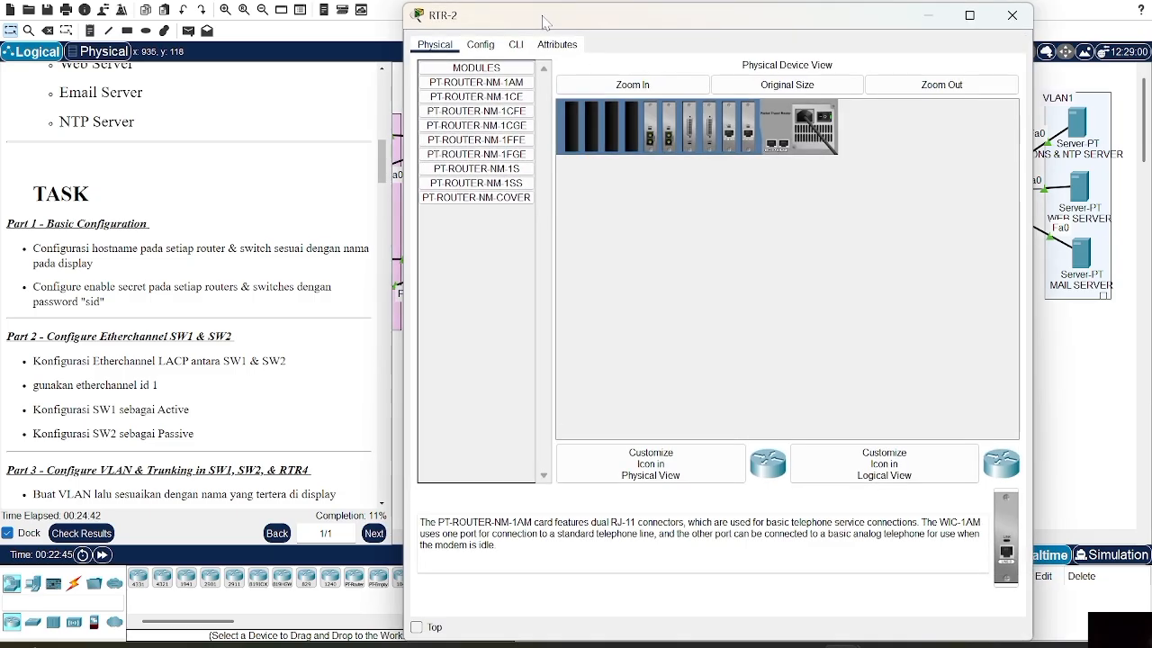
pyautogui.click(516, 44)
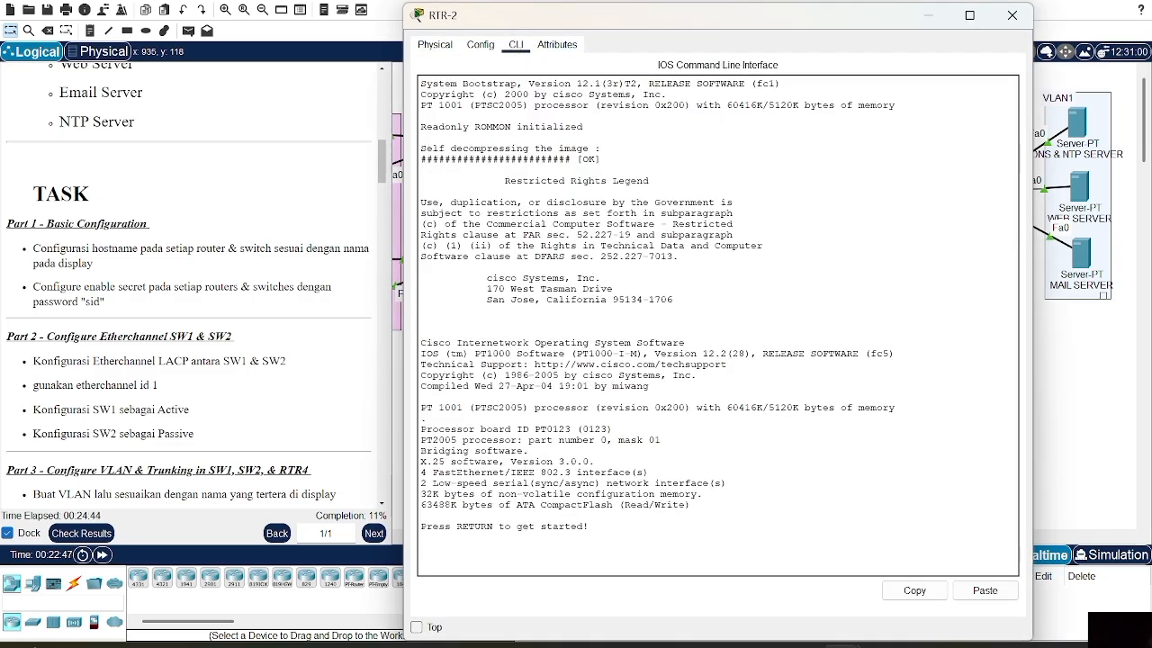
pyautogui.press('Return')
pyautogui.write('en')
pyautogui.press('Return')
pyautogui.write('conf t')
pyautogui.press('Return')
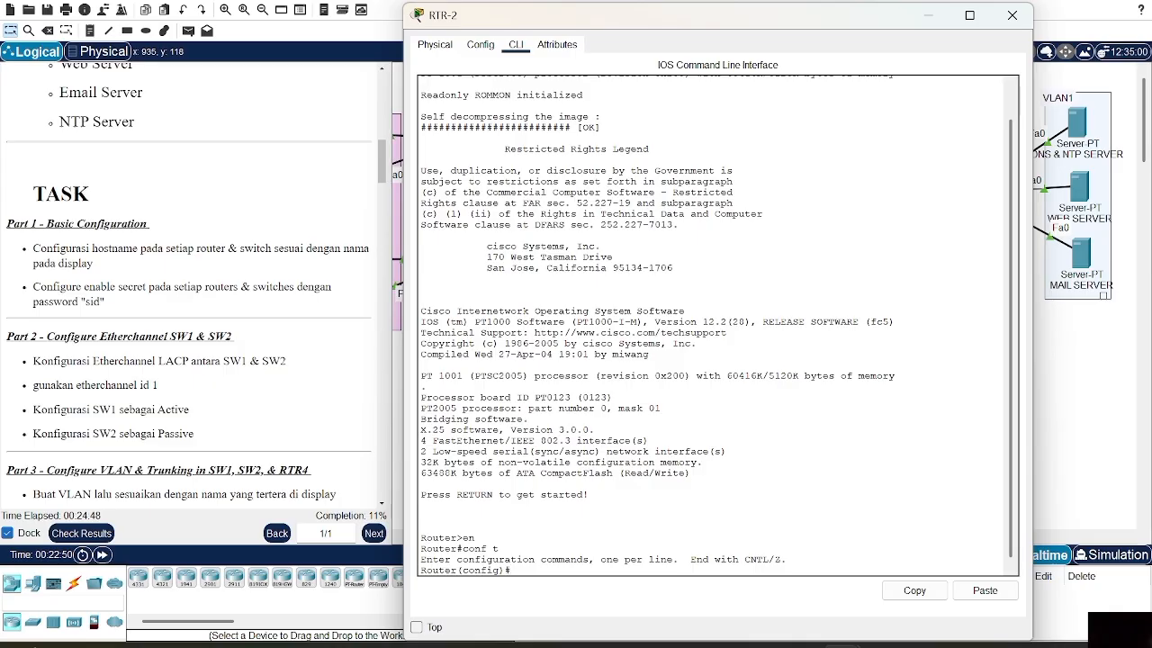
pyautogui.write('hostnam')
pyautogui.write('e')
pyautogui.write('e')
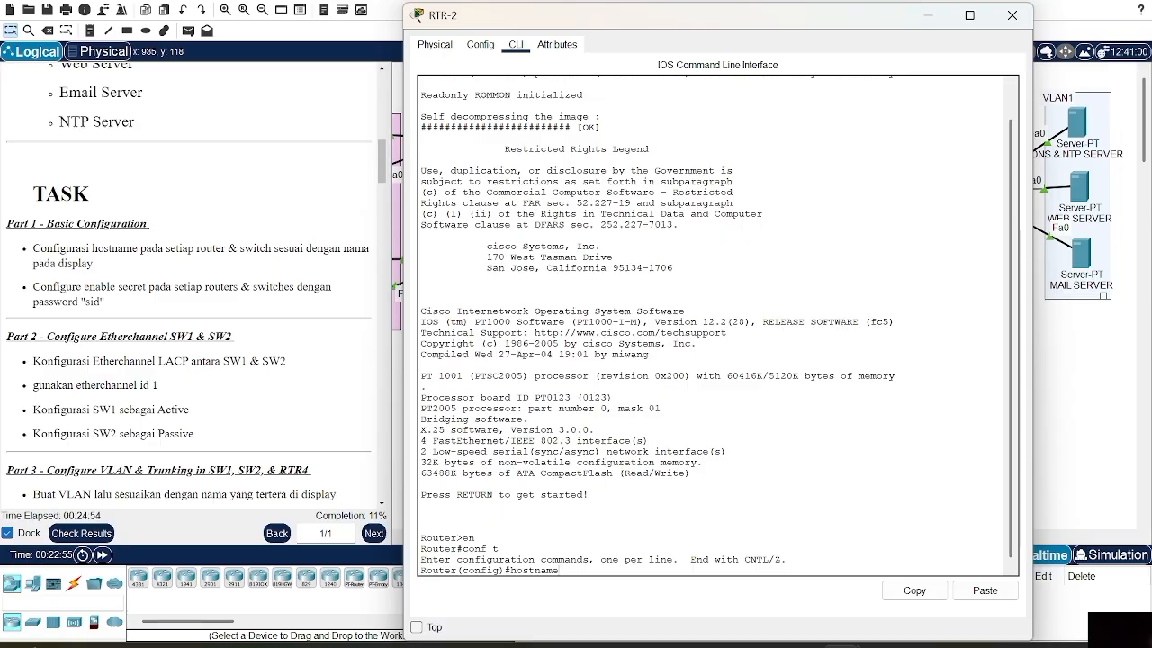
pyautogui.write(' RTR-2')
pyautogui.press('Return')
# Set the enable secret password on RTR-2 and close its device window
pyautogui.write('ena sec sid')
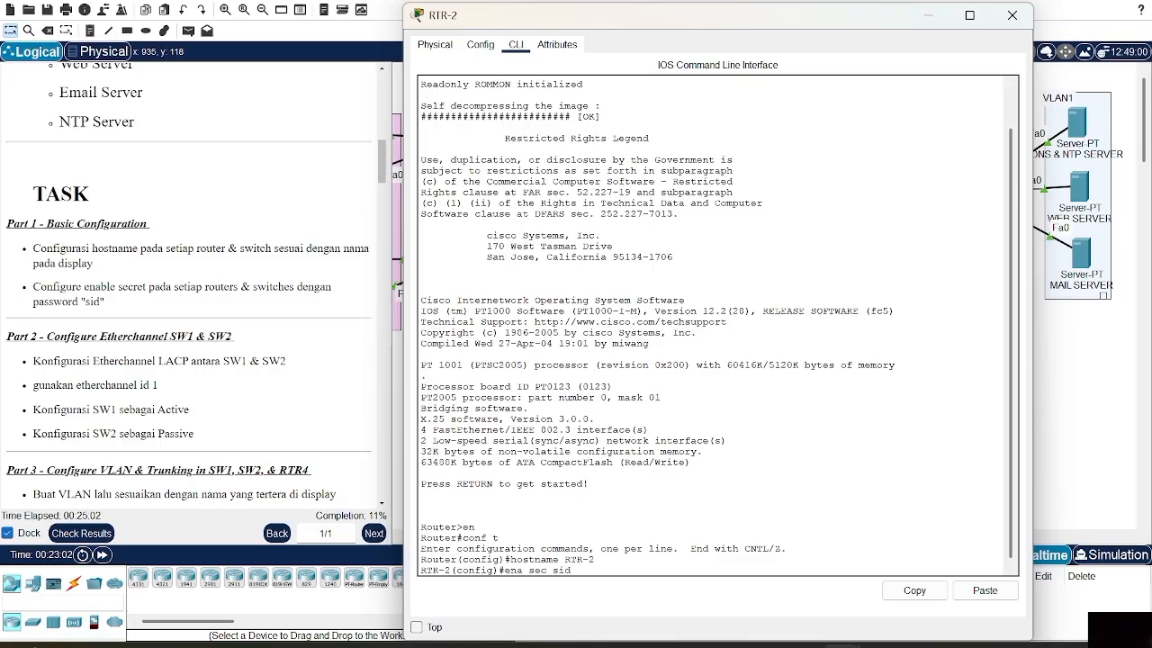
pyautogui.press('Return')
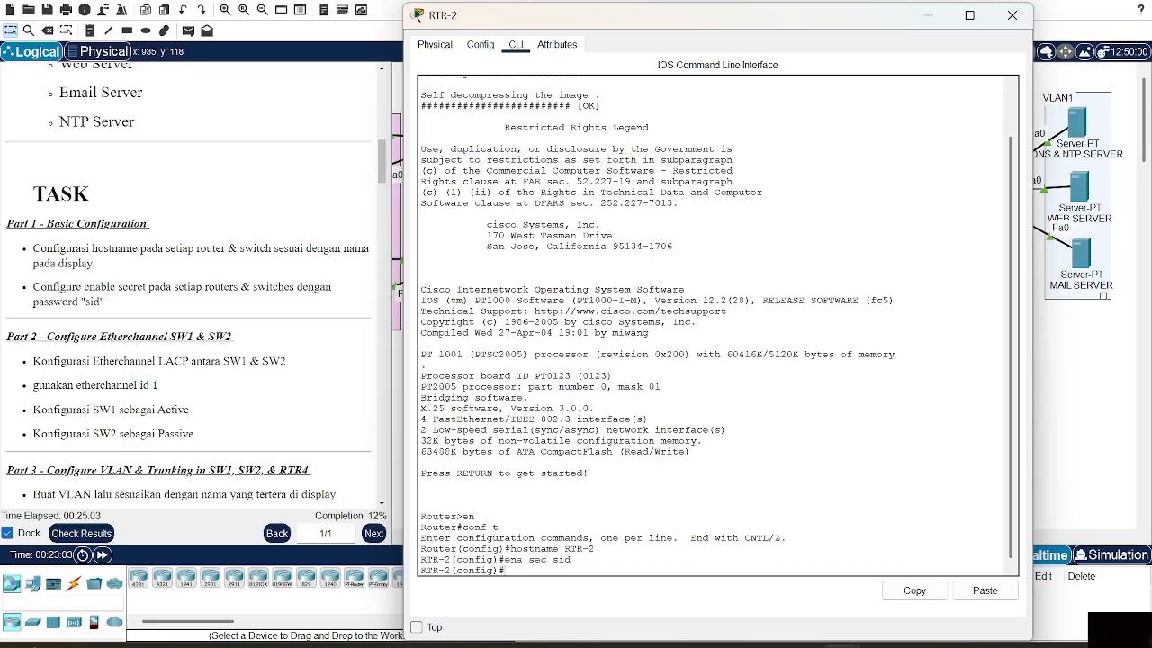
pyautogui.click(1012, 16)
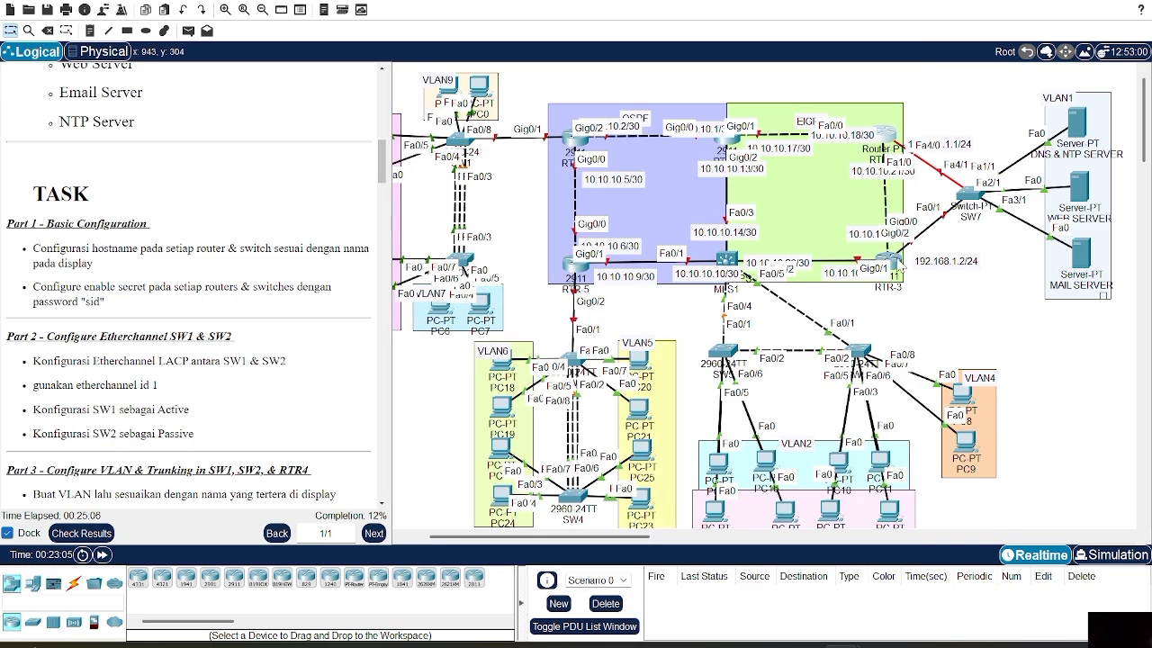
# In RTR-3's CLI, enter global configuration and set the hostname to RTR-3
pyautogui.click(902, 271)
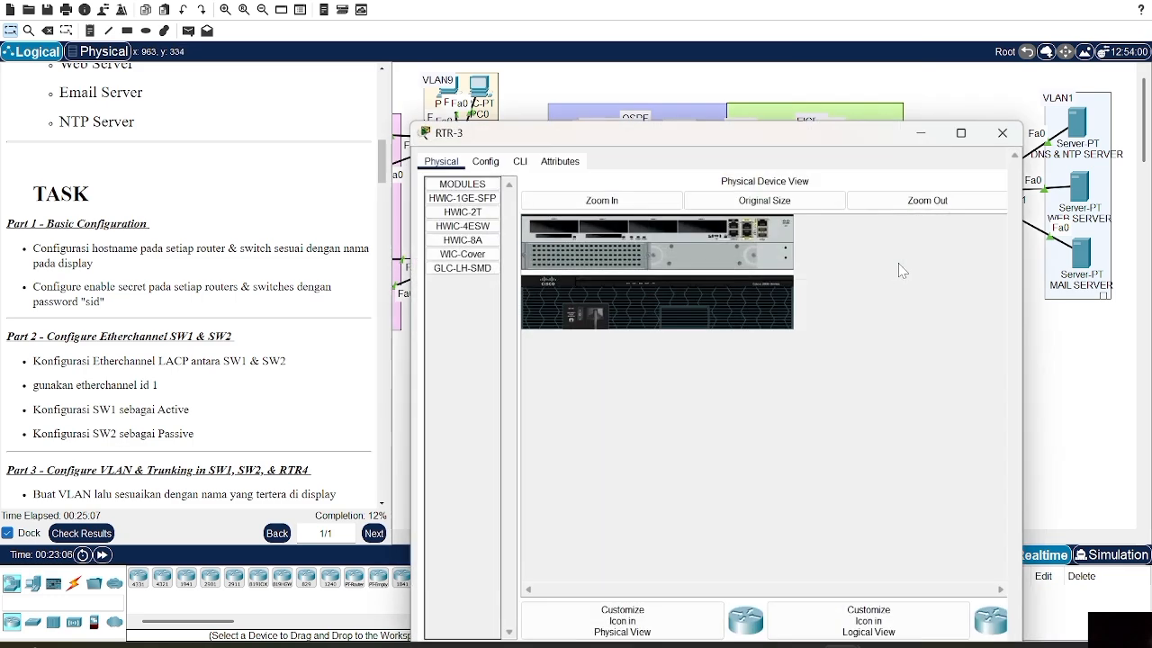
pyautogui.click(520, 47)
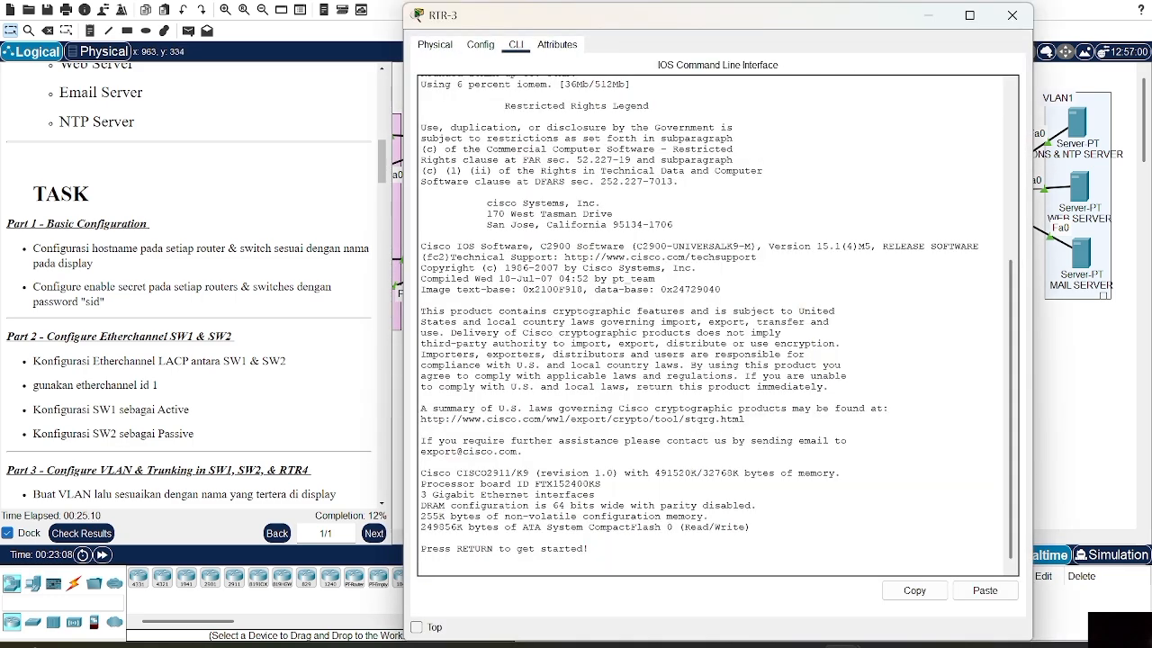
pyautogui.press('Return')
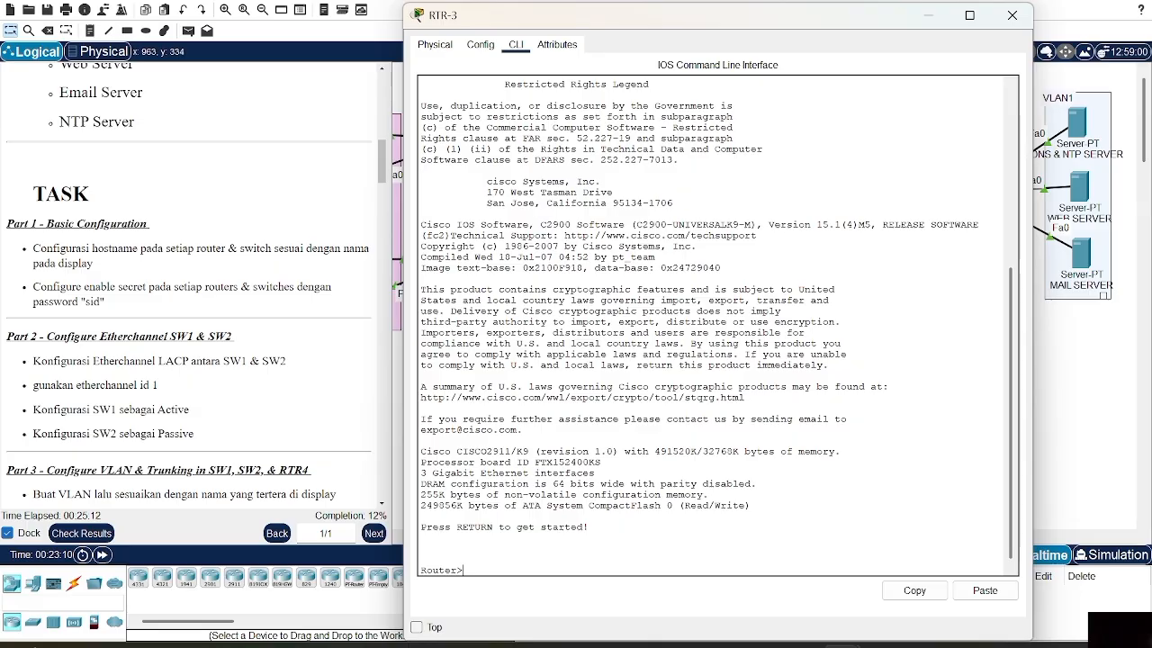
pyautogui.write('en')
pyautogui.press('Return')
pyautogui.write('conf t')
pyautogui.press('Return')
pyautogui.write('hostname')
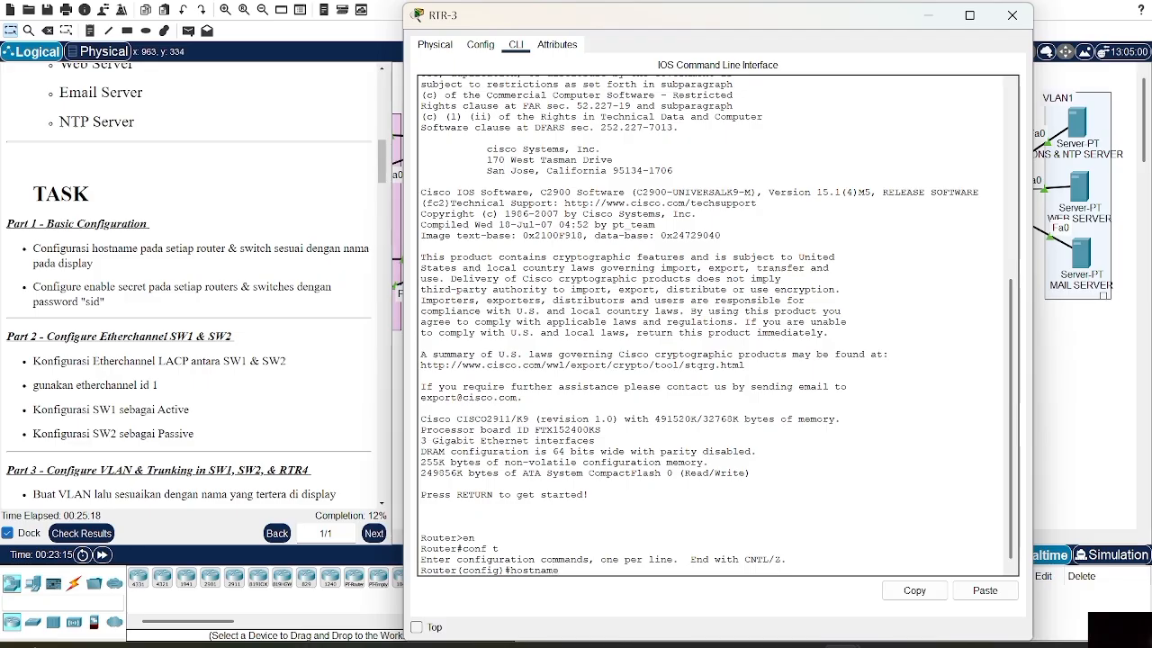
pyautogui.write(' RTR-3')
pyautogui.press('Return')
# Set the enable secret password on RTR-3 and close its device window
pyautogui.write('ena ')
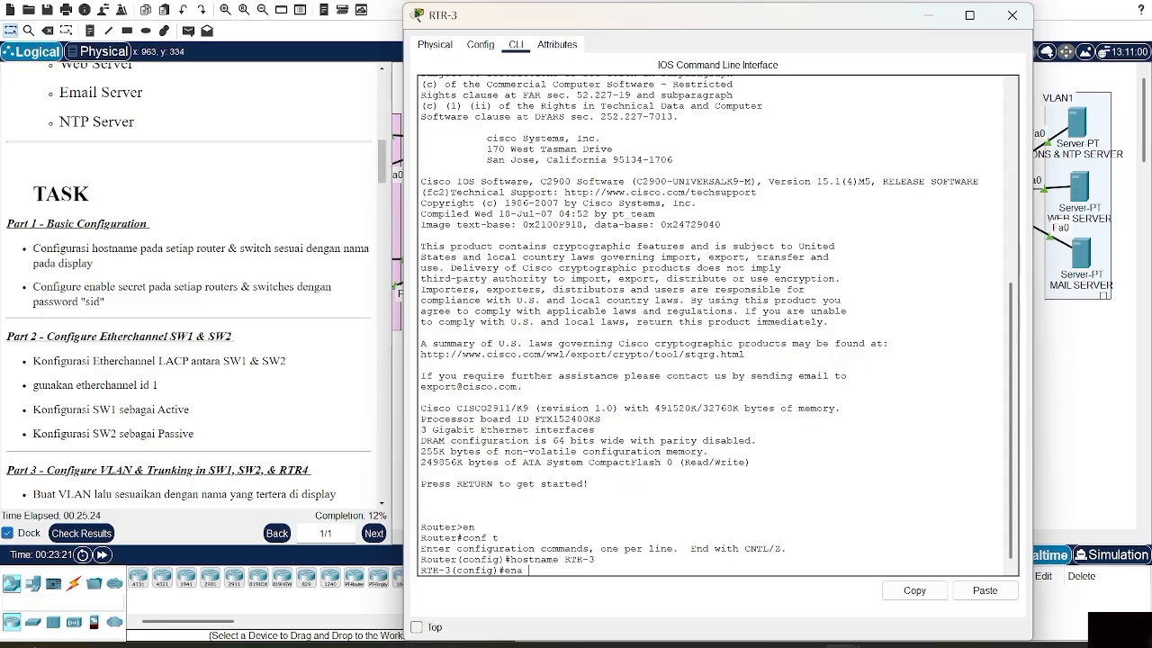
pyautogui.write('sec sid')
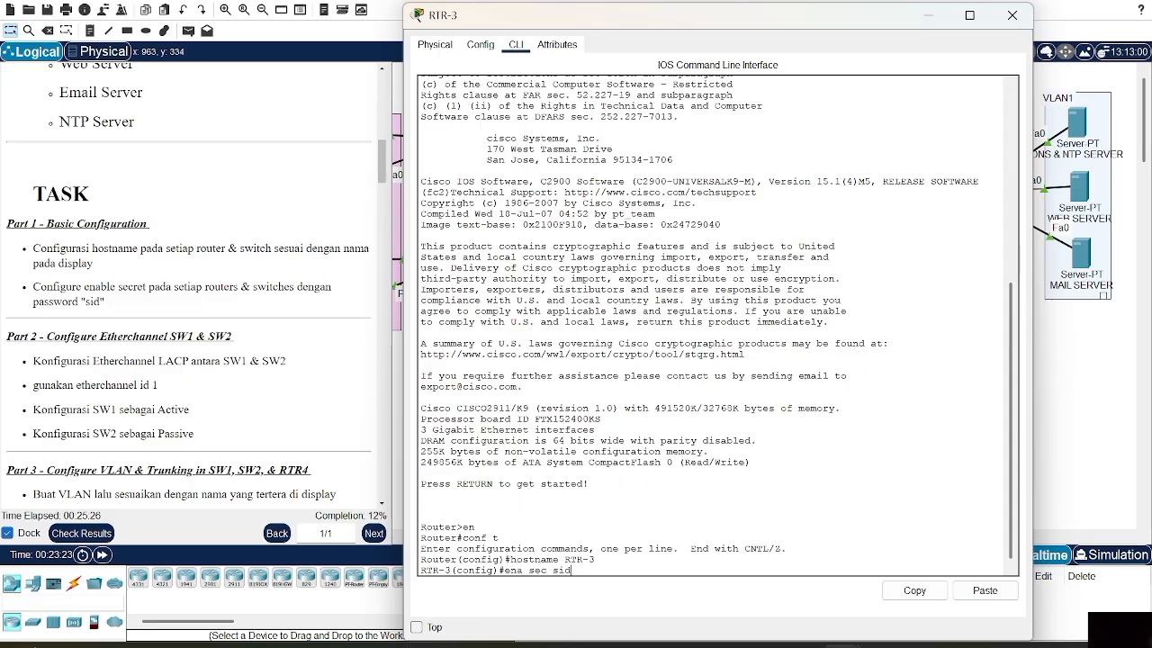
pyautogui.press('Return')
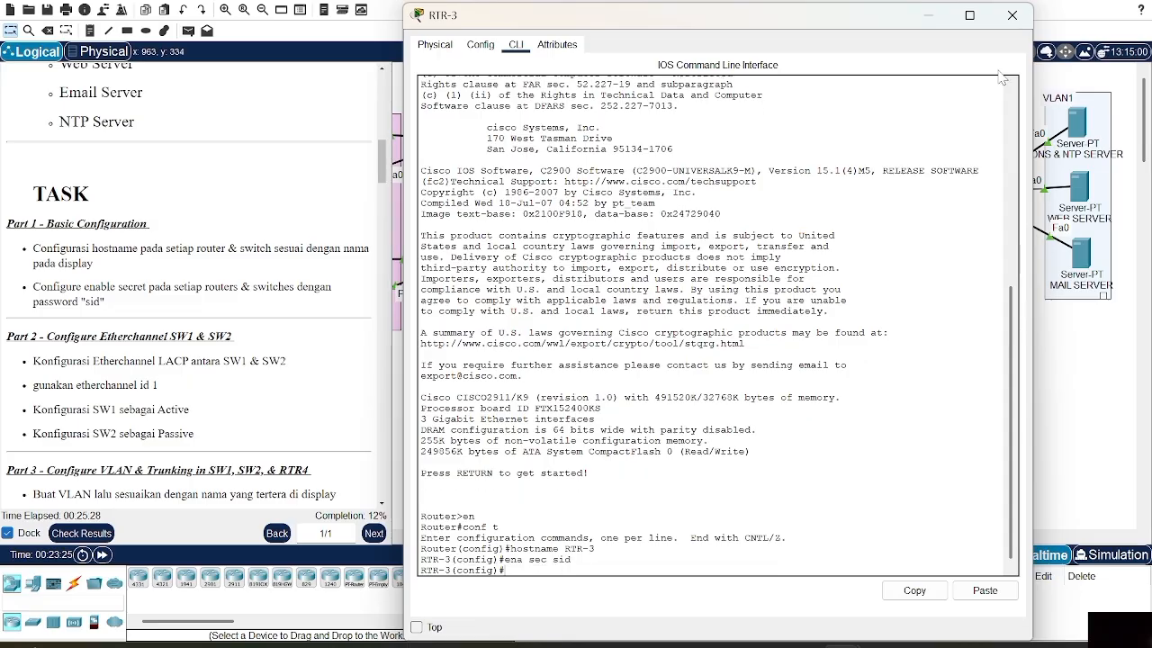
pyautogui.click(1012, 15)
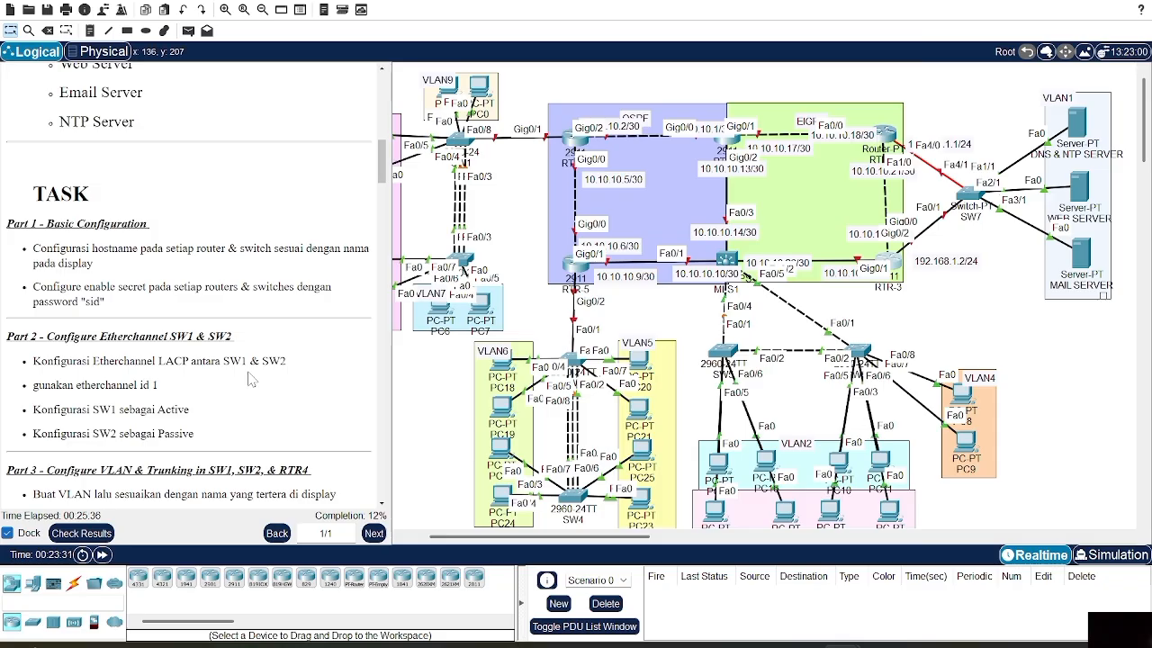
# On SW1, put ports Fa0/1–3 into channel group 1 in active mode
pyautogui.click(461, 141)
pyautogui.write('t')
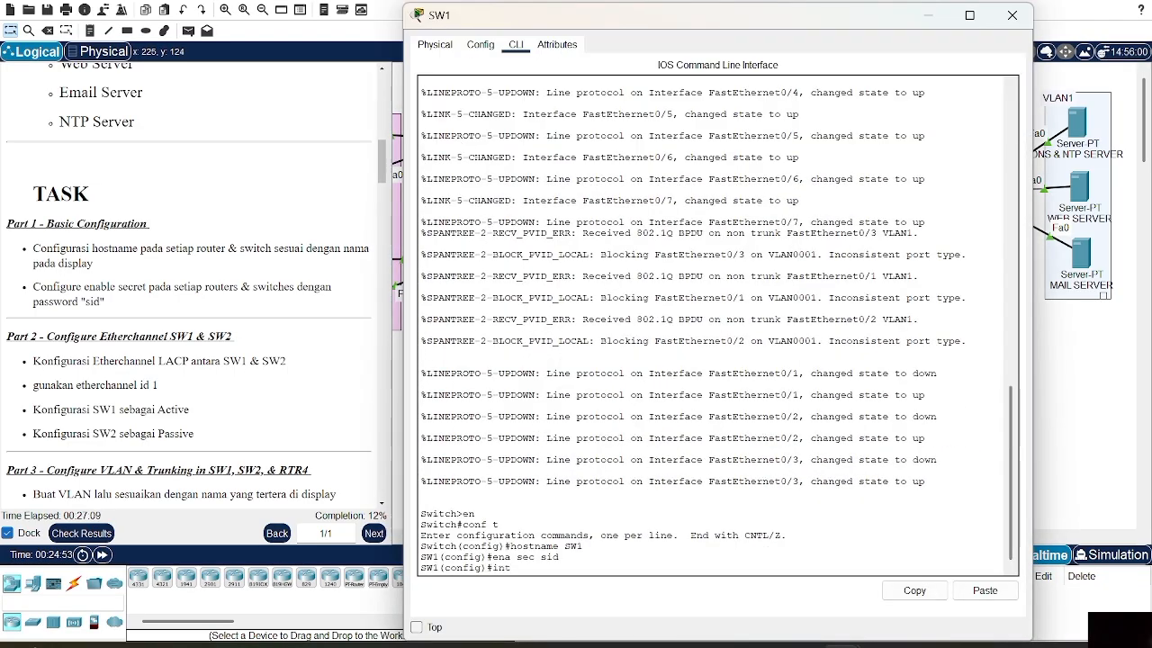
pyautogui.write(' ra fa0/1-3')
pyautogui.press('Return')
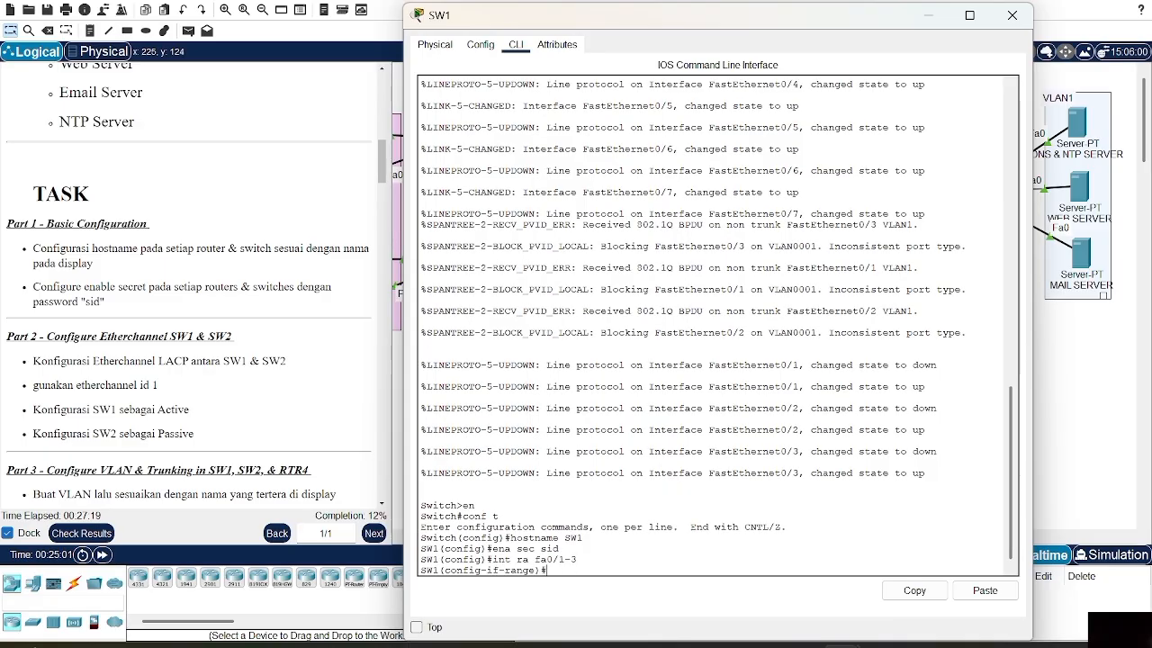
pyautogui.write('channel')
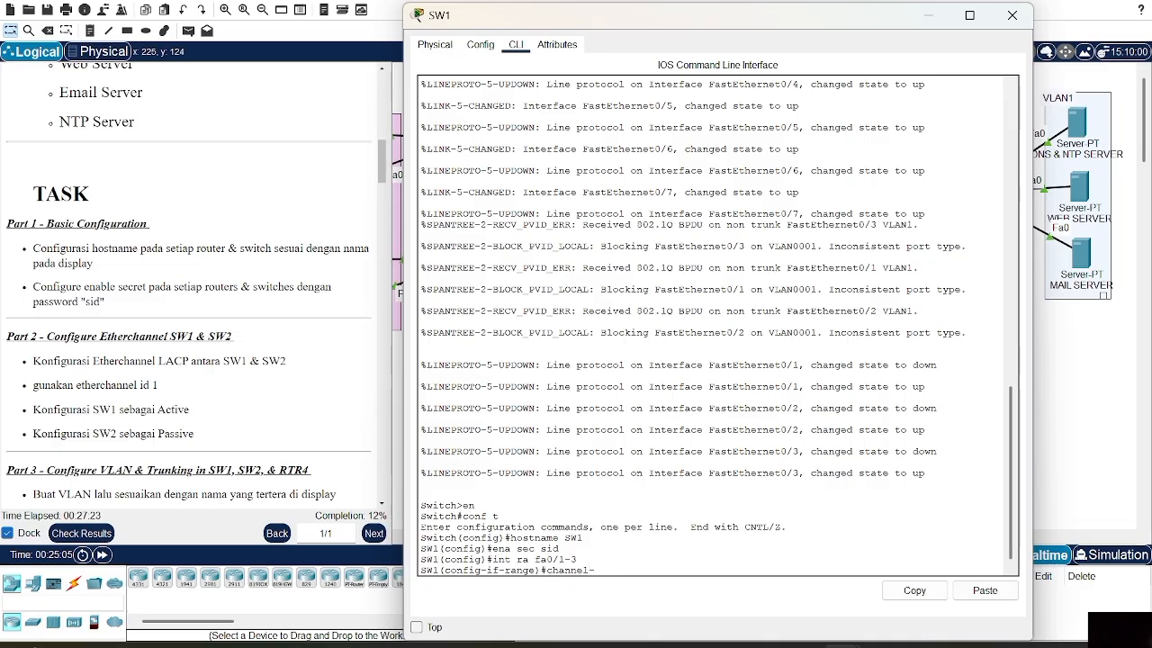
pyautogui.write('-group 1')
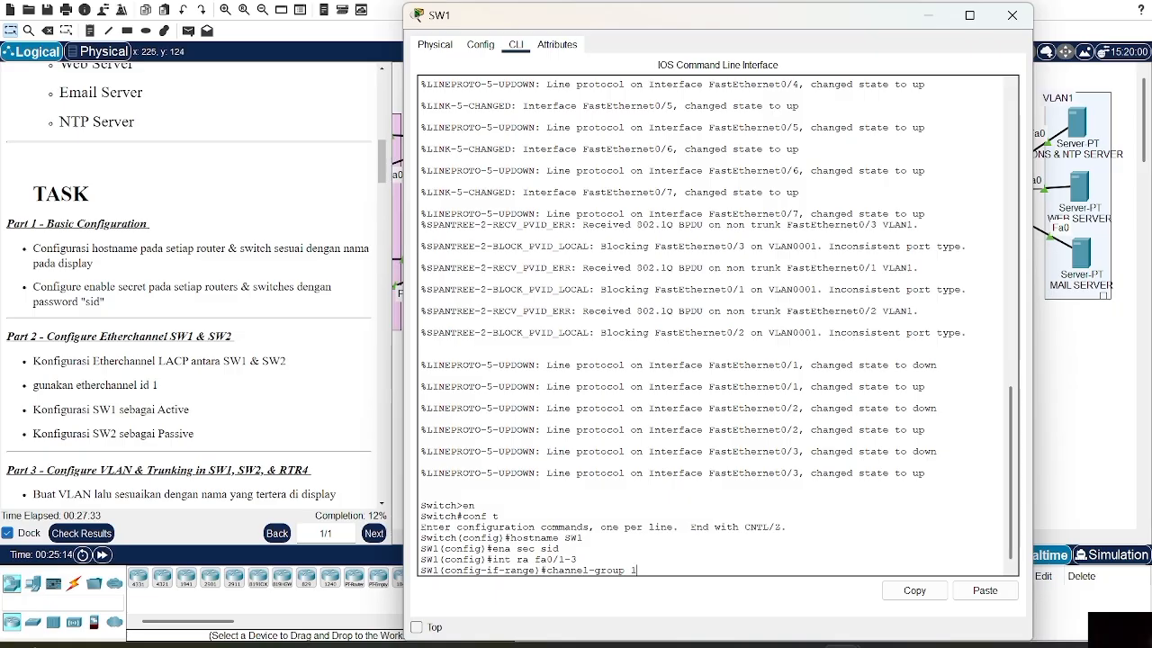
pyautogui.write('m ac')
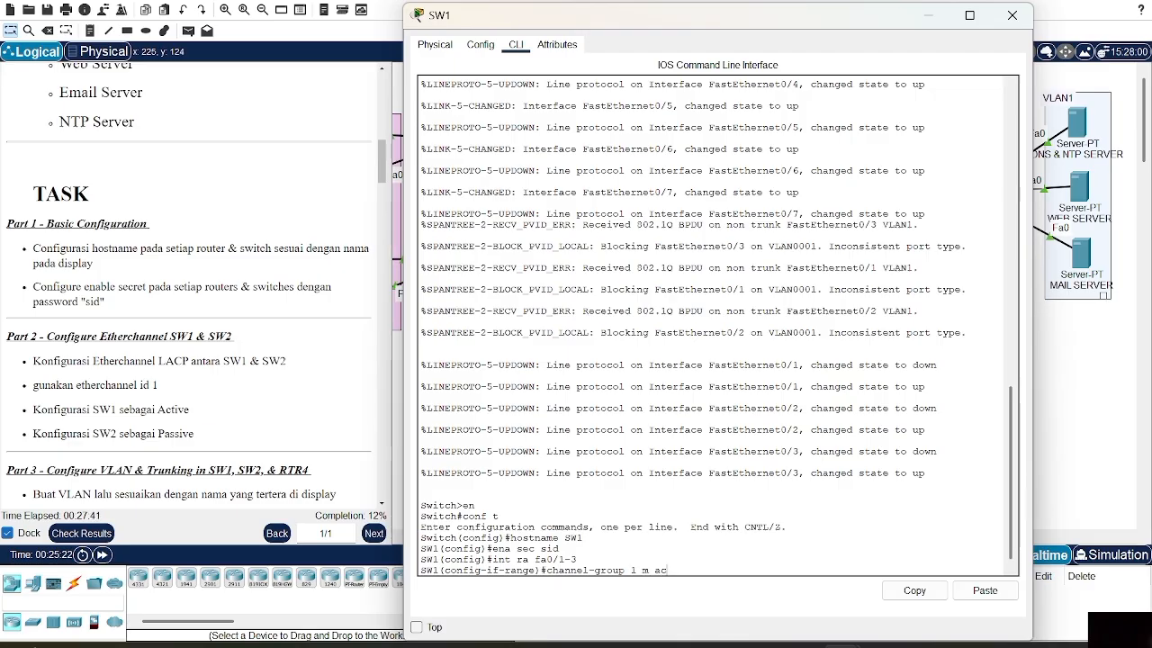
pyautogui.write('tive')
pyautogui.press('Return')
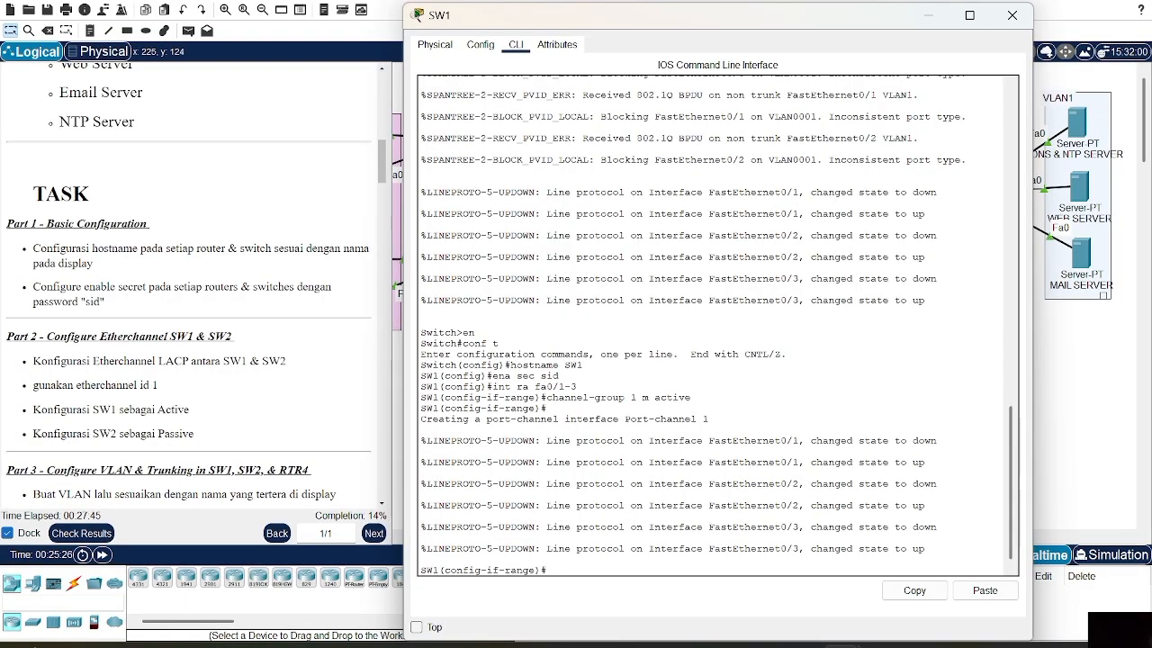
# Set LACP as the channel protocol and check SW1's EtherChannel summary for Po1
pyautogui.press('Up')
pyautogui.press('BackSpace')
pyautogui.press('BackSpace')
pyautogui.press('BackSpace')
pyautogui.press('BackSpace')
pyautogui.press('BackSpace')
pyautogui.press('BackSpace')
pyautogui.press('BackSpace')
pyautogui.press('BackSpace')
pyautogui.press('BackSpace')
pyautogui.press('BackSpace')
pyautogui.press('BackSpace')
pyautogui.press('BackSpace')
pyautogui.press('BackSpace')
pyautogui.press('BackSpace')
pyautogui.press('BackSpace')
pyautogui.press('BackSpace')
pyautogui.write('protocol')
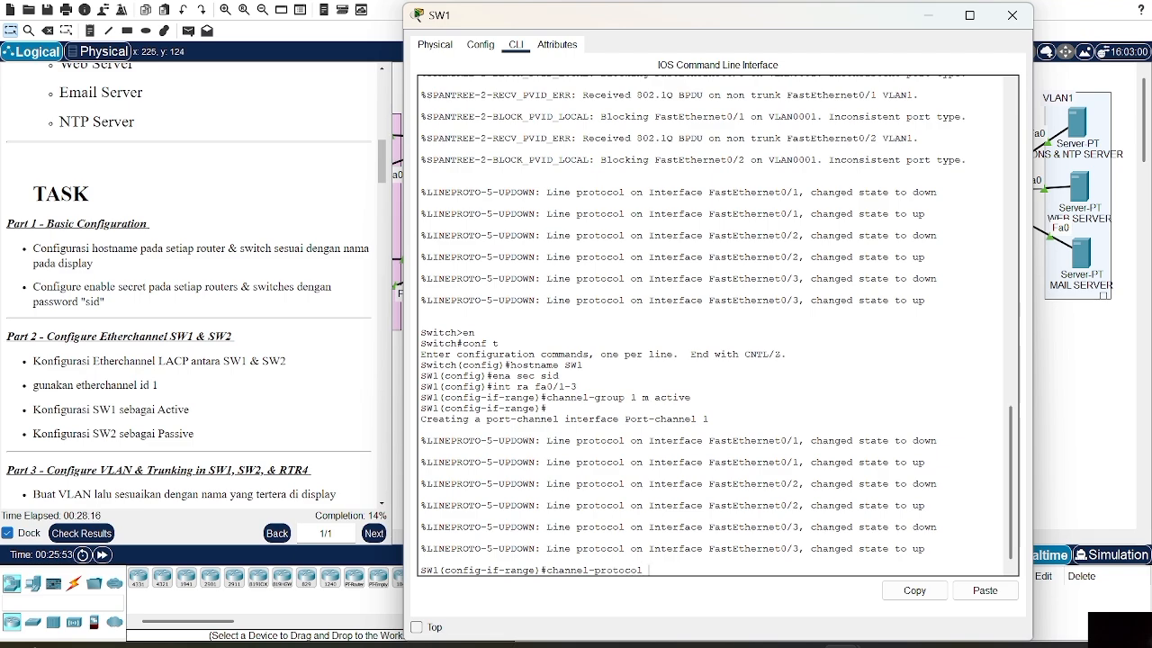
pyautogui.write('la c')
pyautogui.write('p')
pyautogui.press('Return')
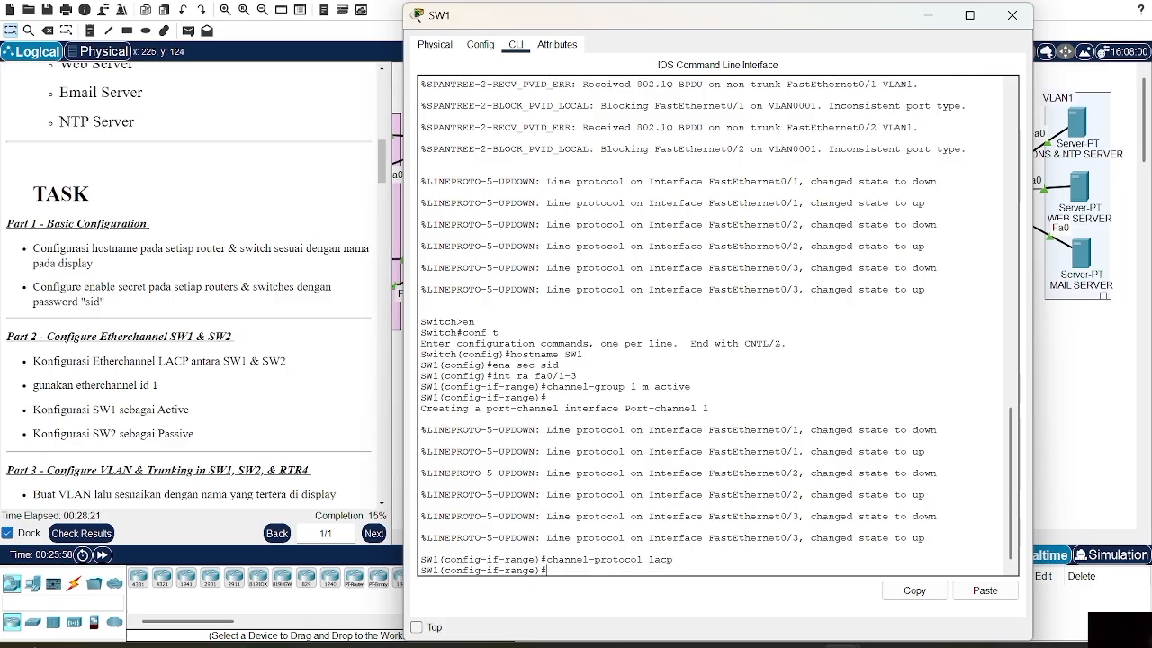
pyautogui.write('sh ether')
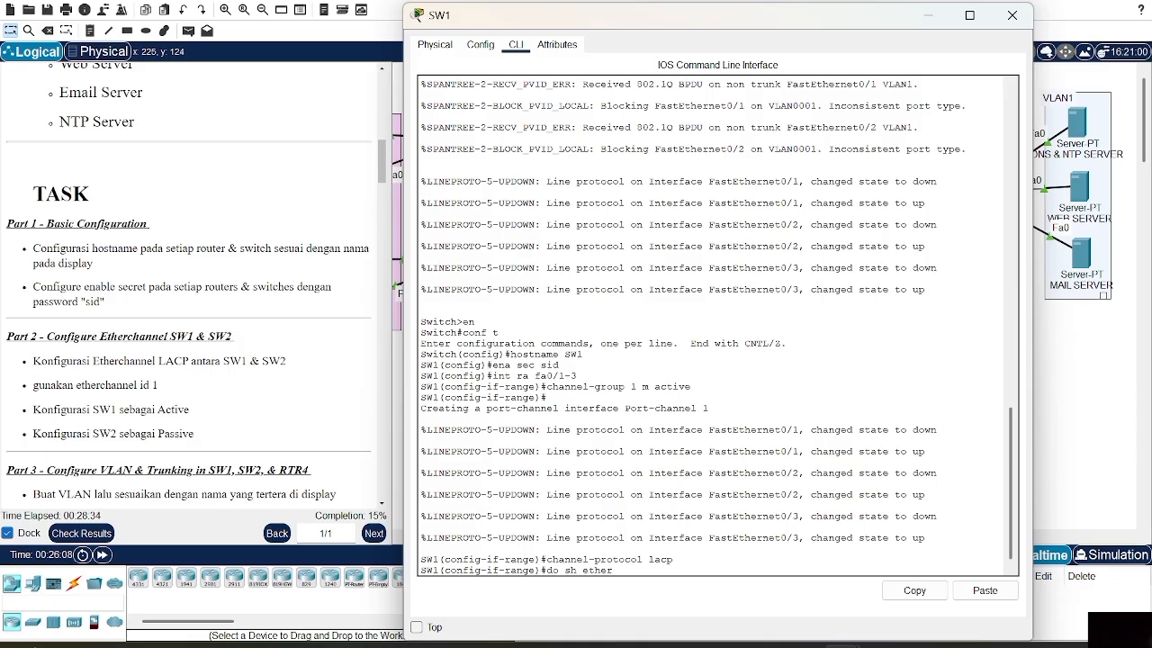
pyautogui.write(' sum')
pyautogui.press('Return')
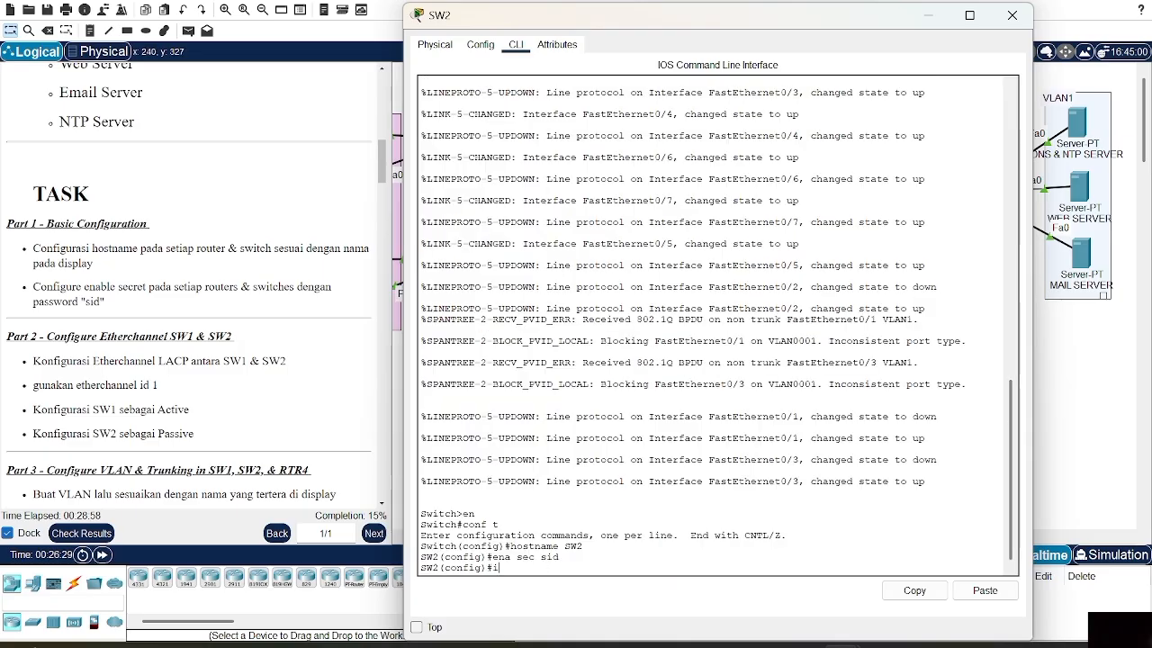
pyautogui.write('nt ran')
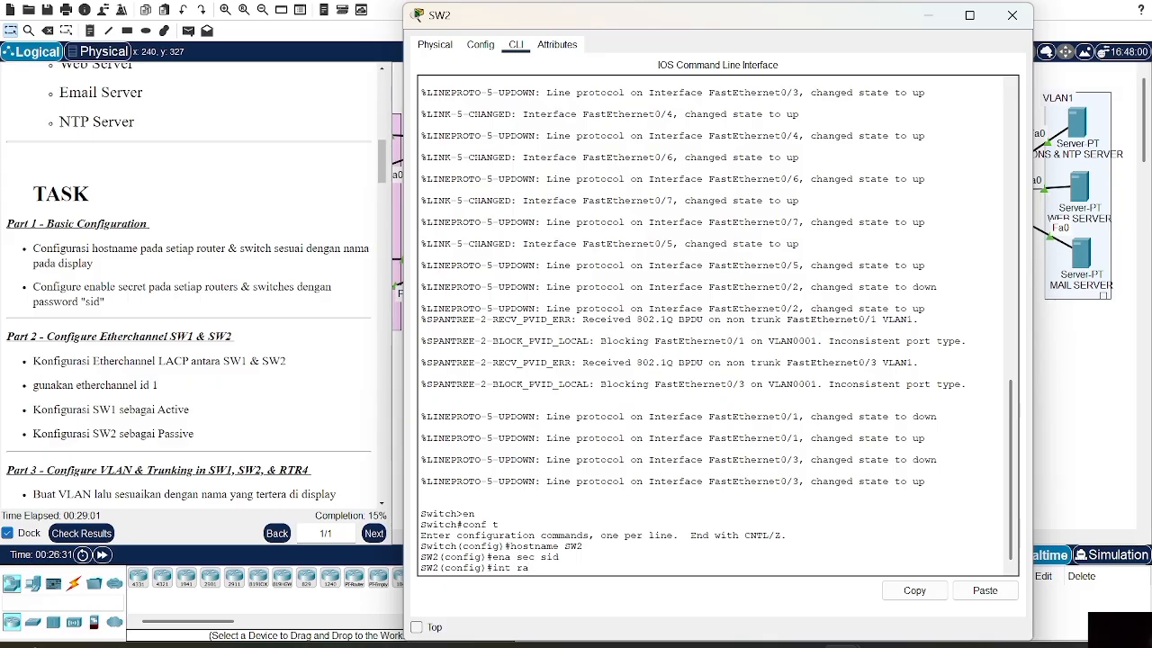
pyautogui.write('ge fa0')
pyautogui.write('/1-4')
# On SW2, put ports Fa0/1–3 into channel group 1 in active mode
pyautogui.press('BackSpace')
pyautogui.write('3')
pyautogui.press('Return')
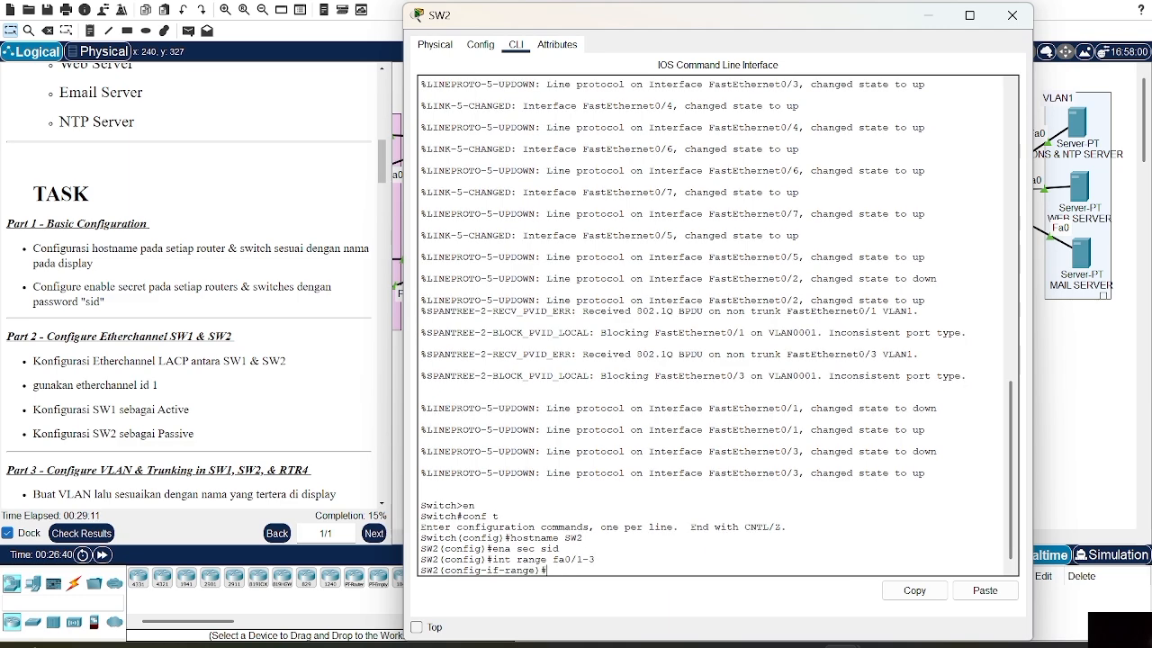
pyautogui.write('channel')
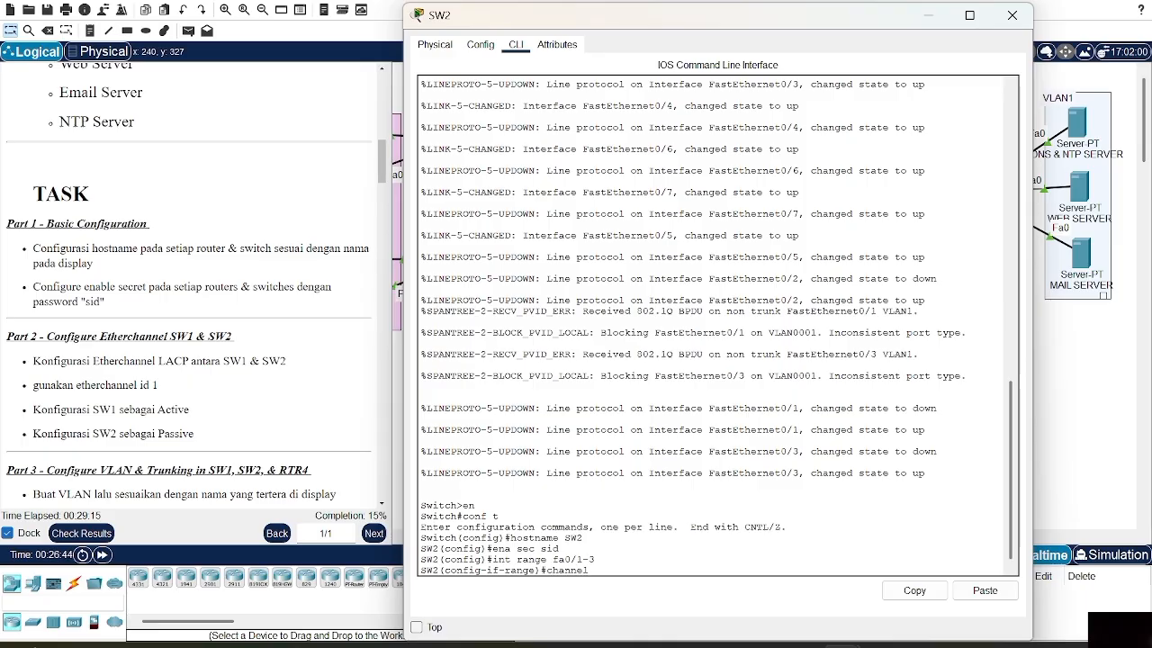
pyautogui.write('-group')
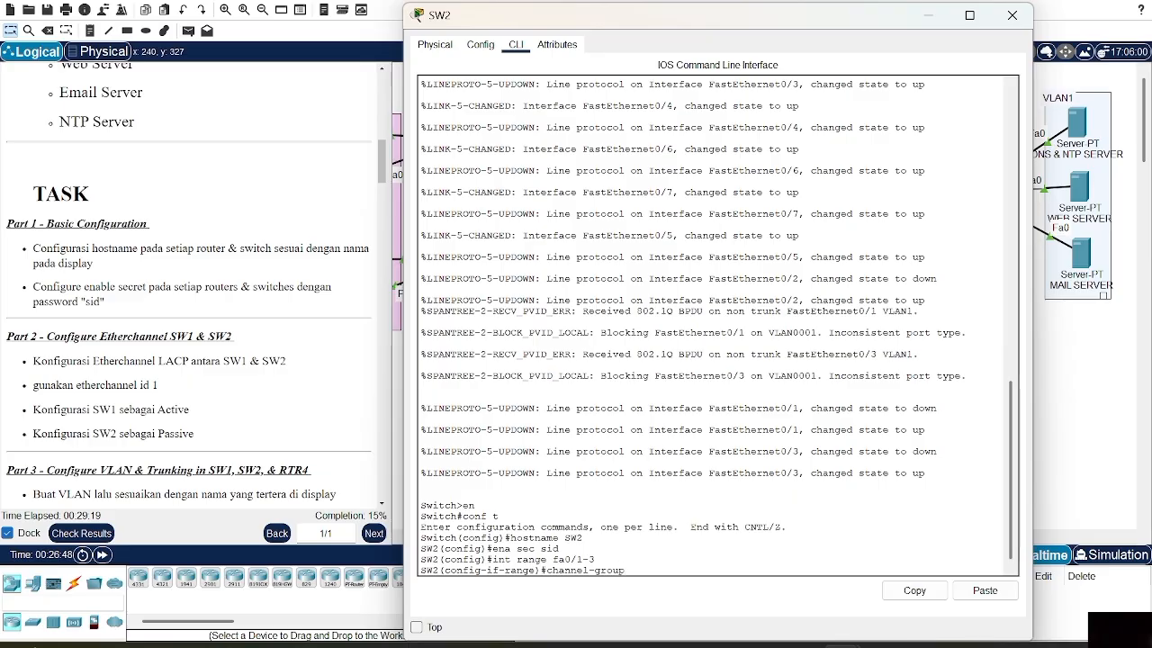
pyautogui.write(' 1 m active')
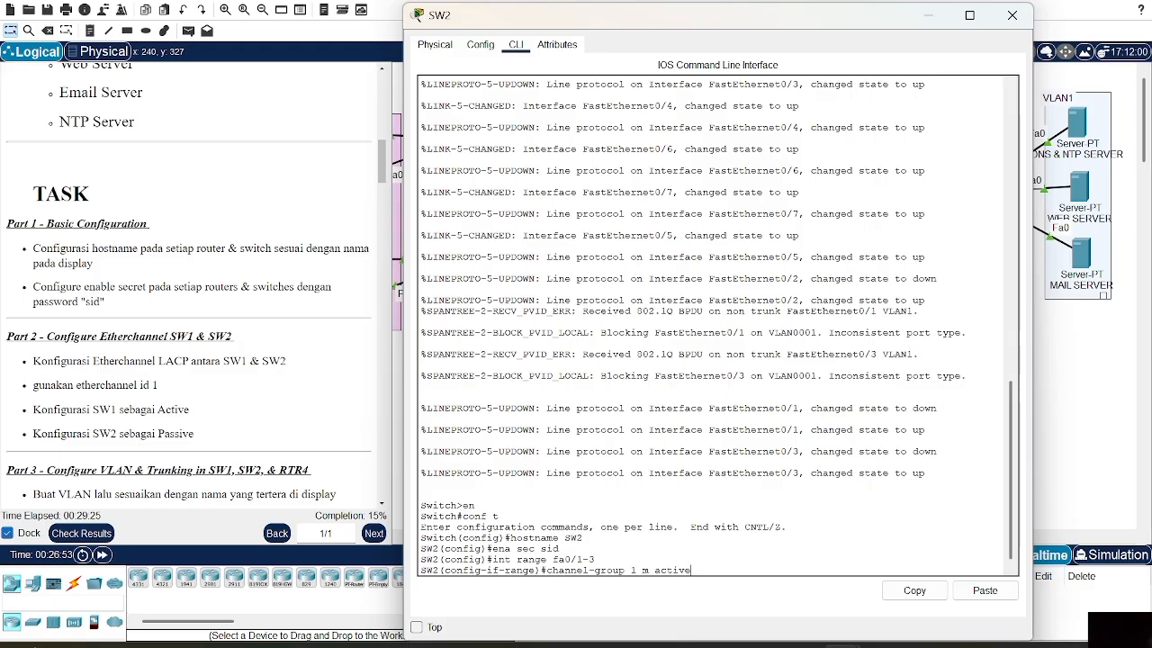
pyautogui.press('Return')
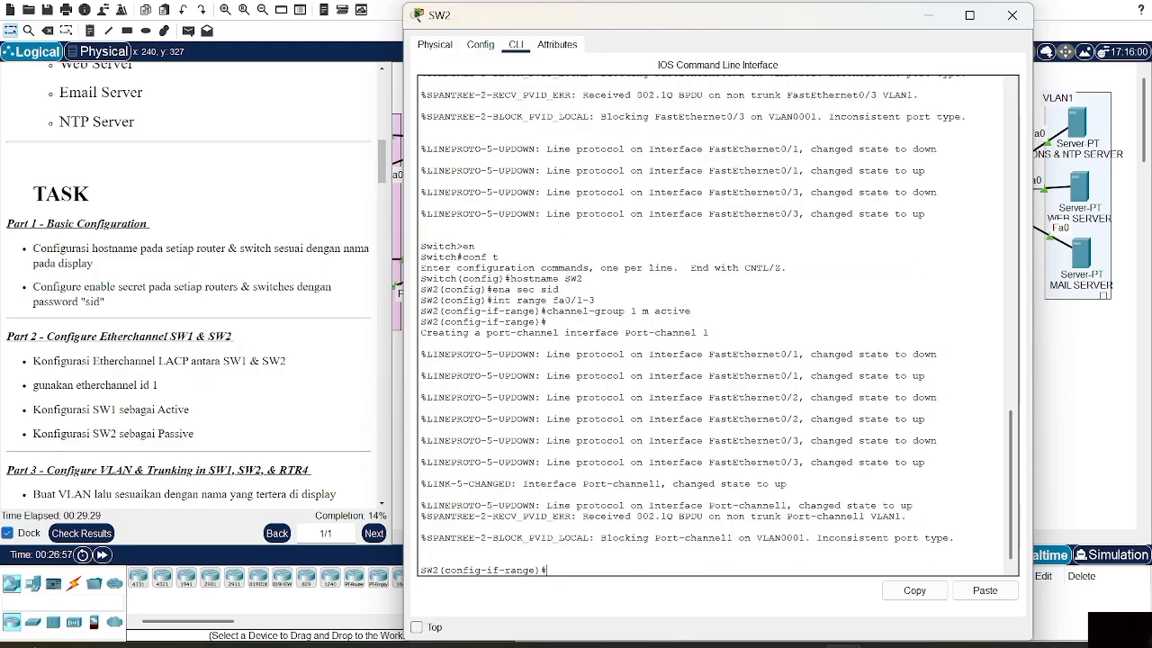
# Set LACP as the channel protocol on SW2's Fa0/1–3
pyautogui.write('channe')
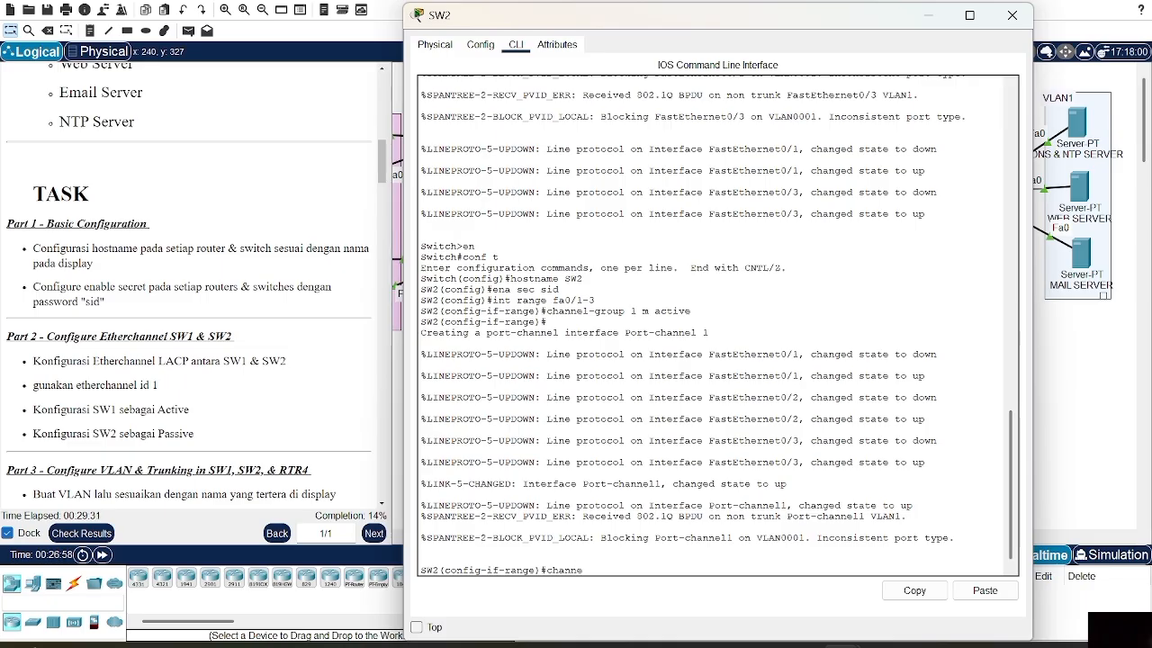
pyautogui.write('l-protocol')
pyautogui.press('Return')
pyautogui.press('Up')
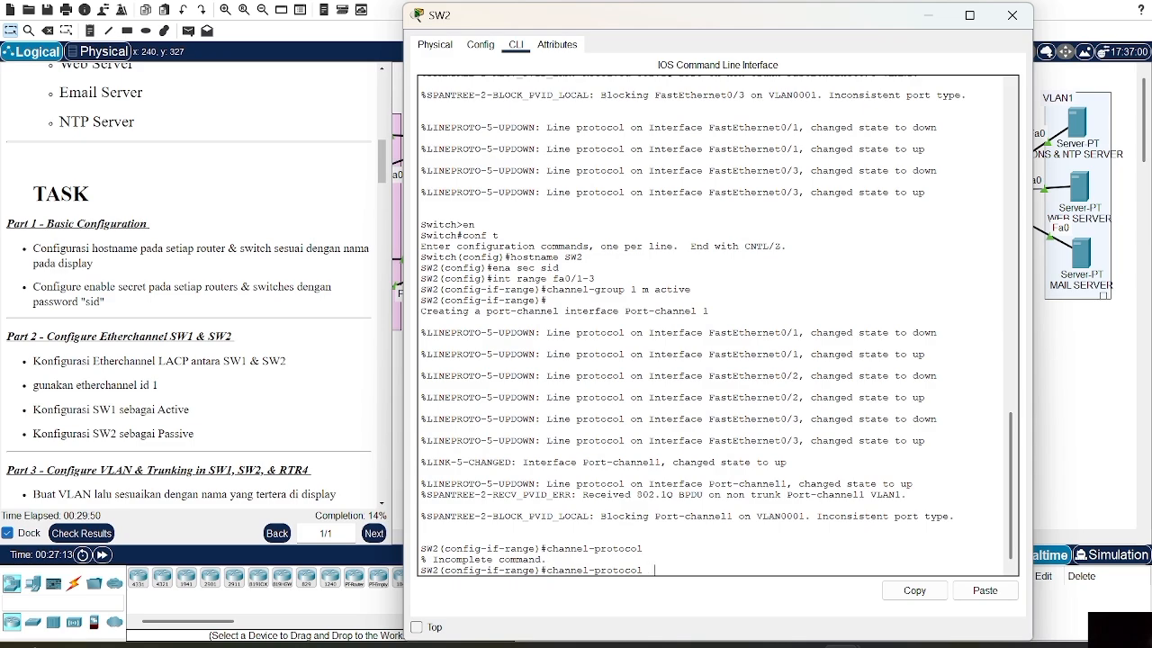
pyautogui.write('la')
pyautogui.press('BackSpace')
pyautogui.press('BackSpace')
pyautogui.press('BackSpace')
pyautogui.write('lacp')
pyautogui.press('Return')
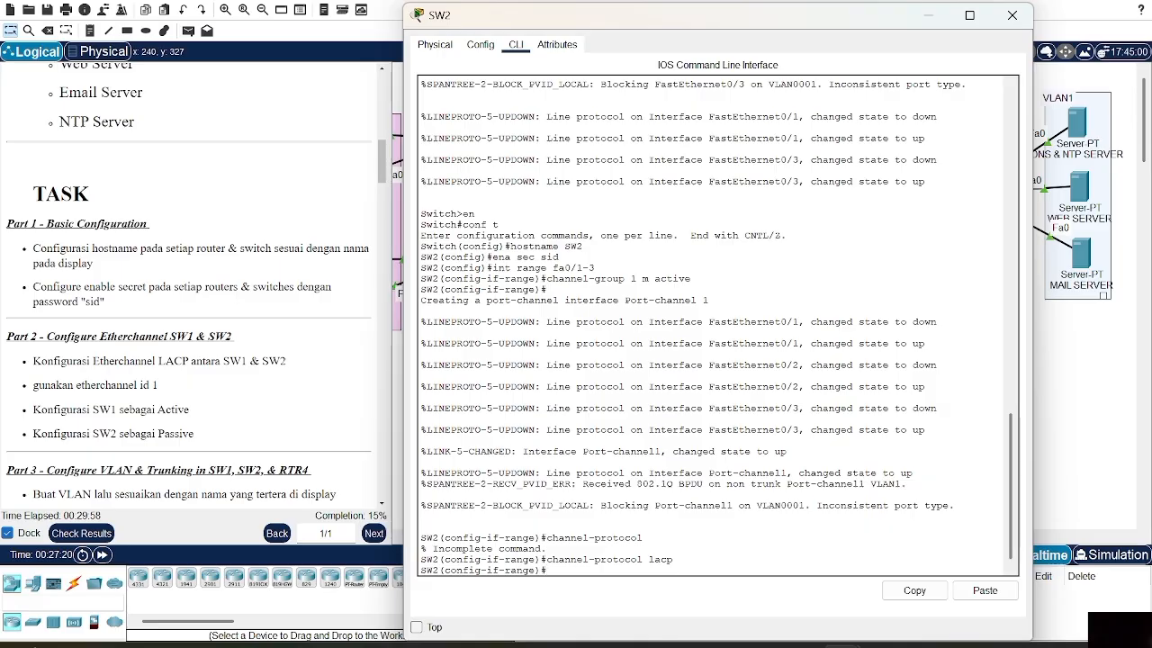
# Check SW2's EtherChannel summary showing Po1 up with Fa0/1–3
pyautogui.write('do sh ether sum')
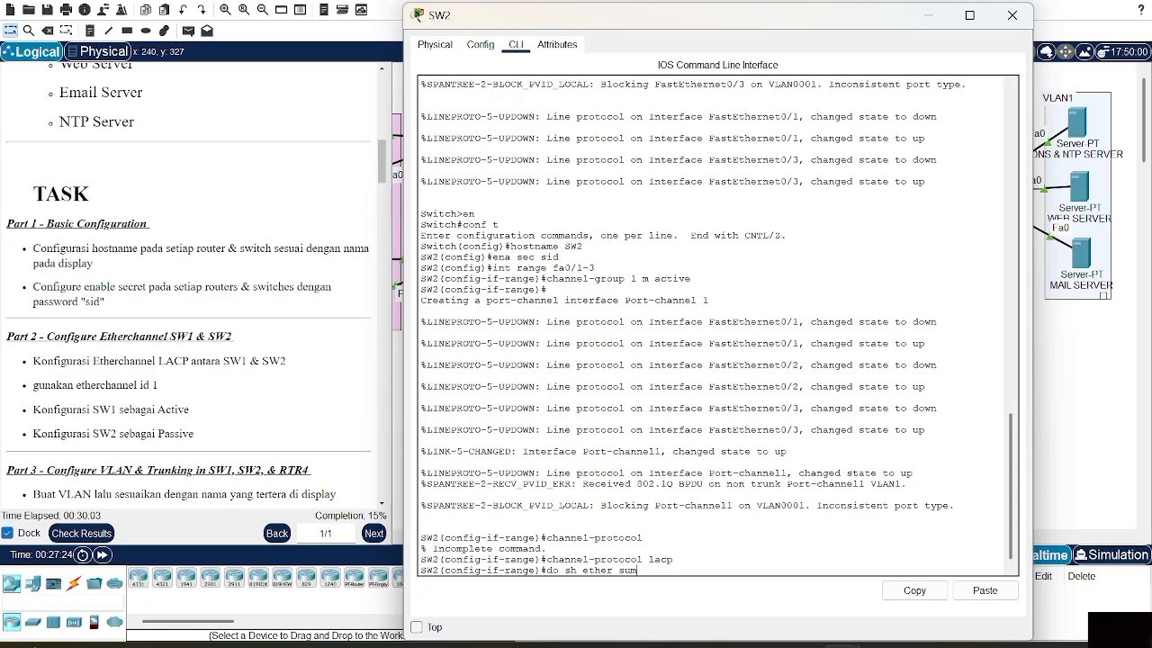
pyautogui.press('Return')
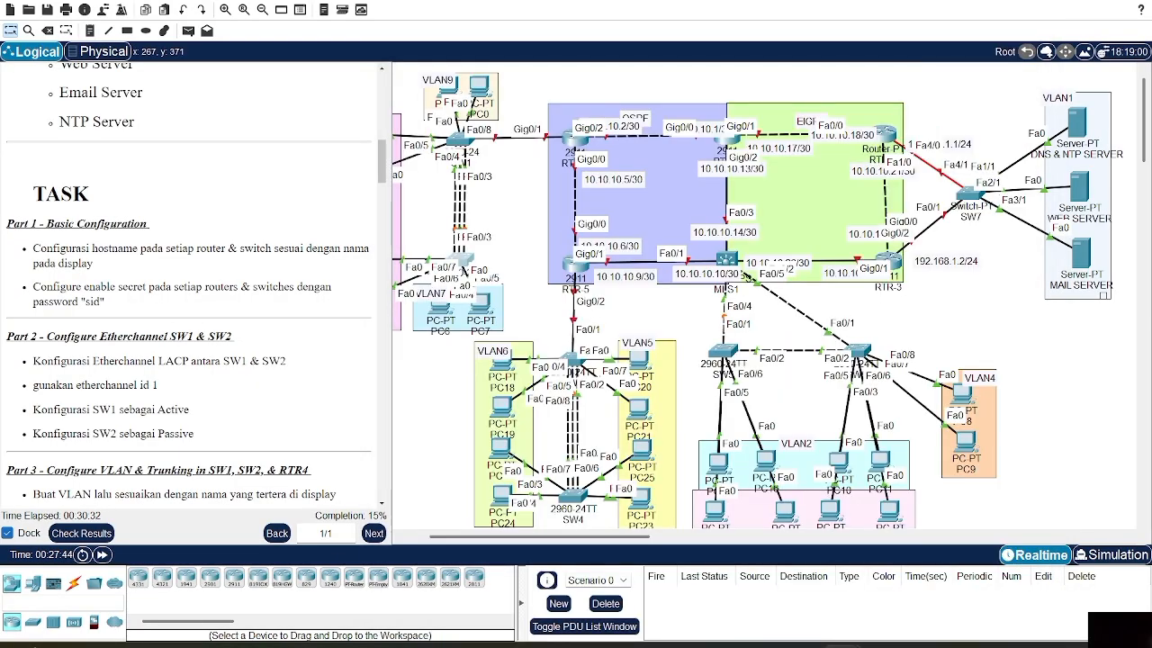
pyautogui.scroll(-2, 199, 283)
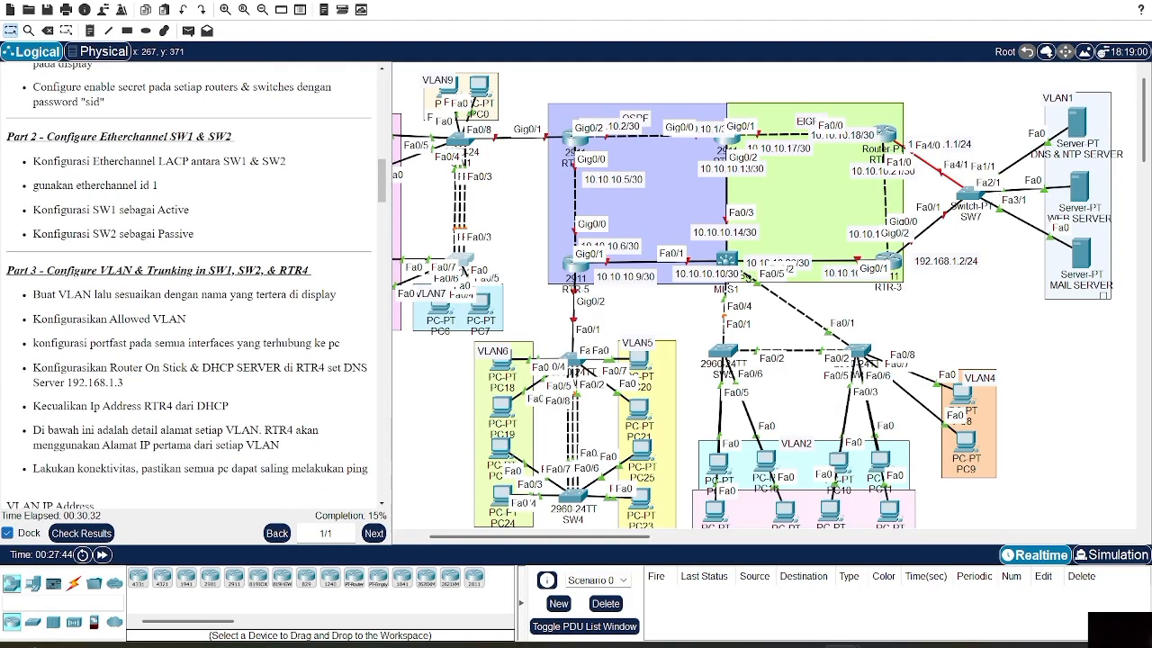
pyautogui.scroll(-2, 198, 283)
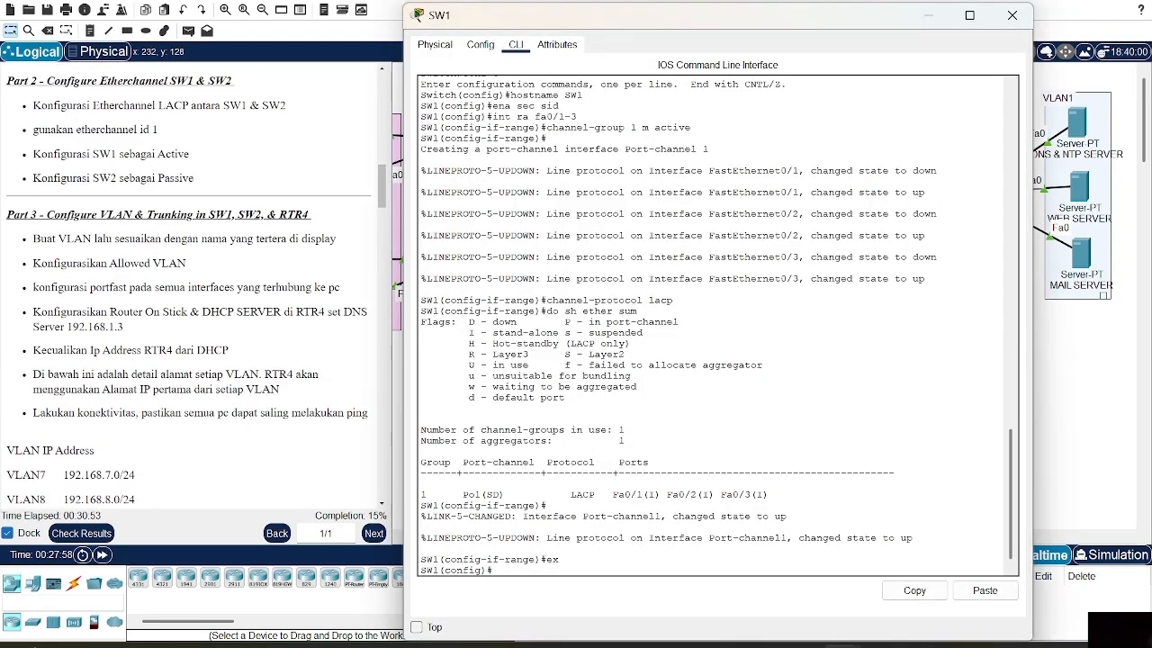
pyautogui.write('vl')
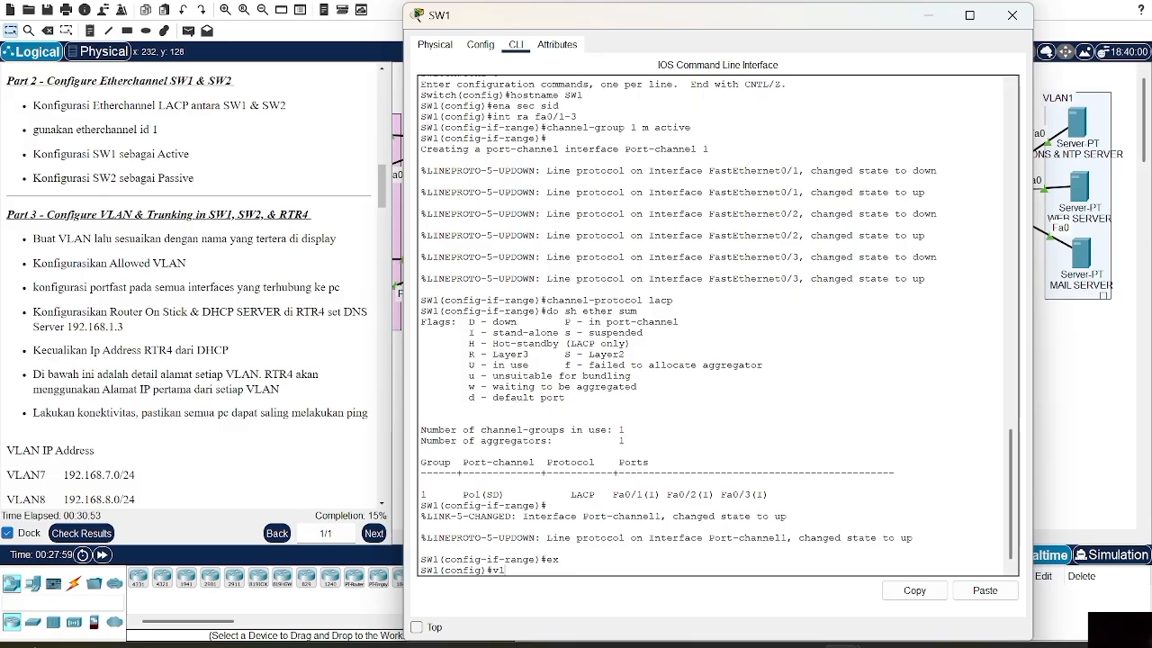
pyautogui.write('an 7')
# Create VLAN 7 named VLAN7 and VLAN 8 named VLAN8 on SW1
pyautogui.press('Return')
pyautogui.write('name')
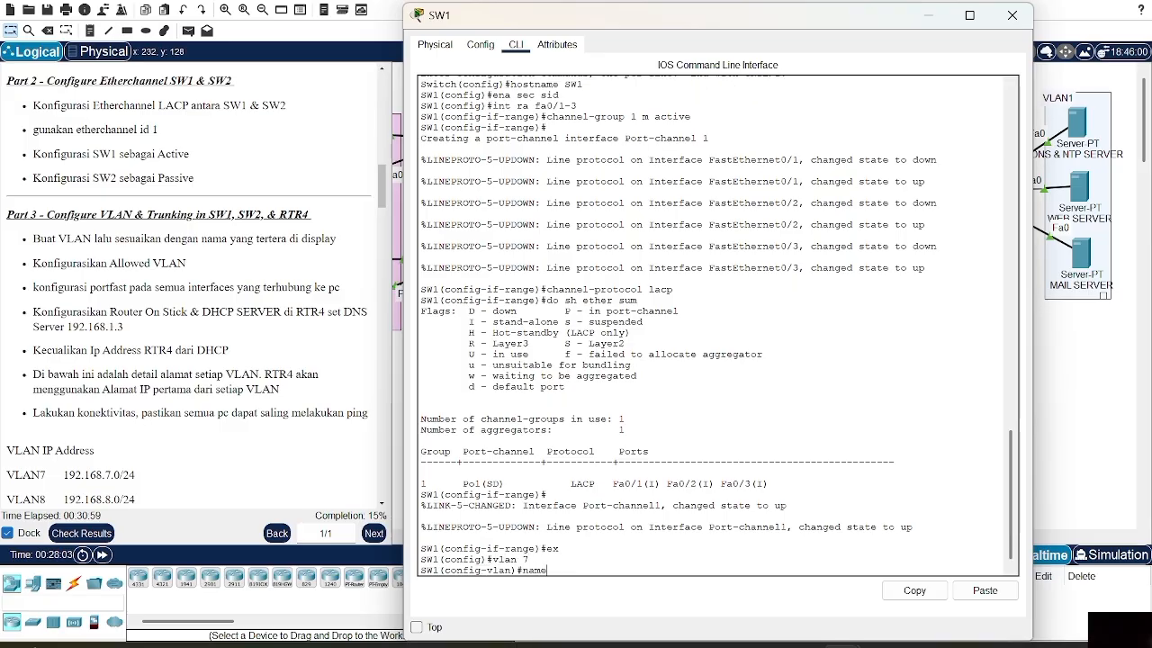
pyautogui.write(' VLAN')
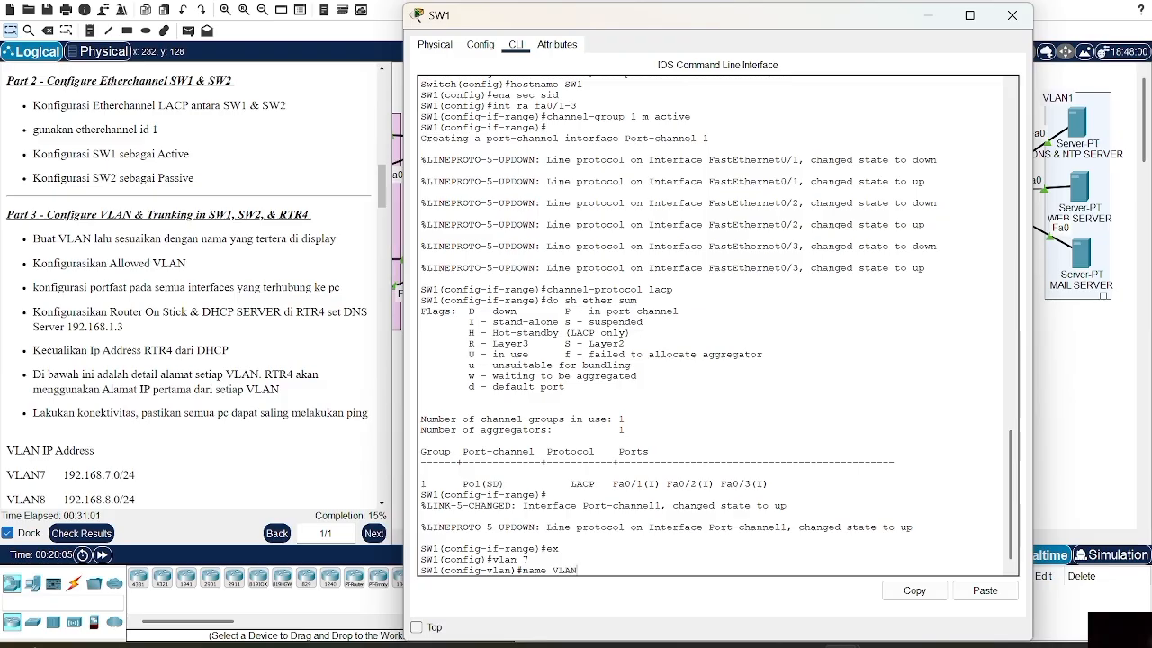
pyautogui.write('7')
pyautogui.press('Return')
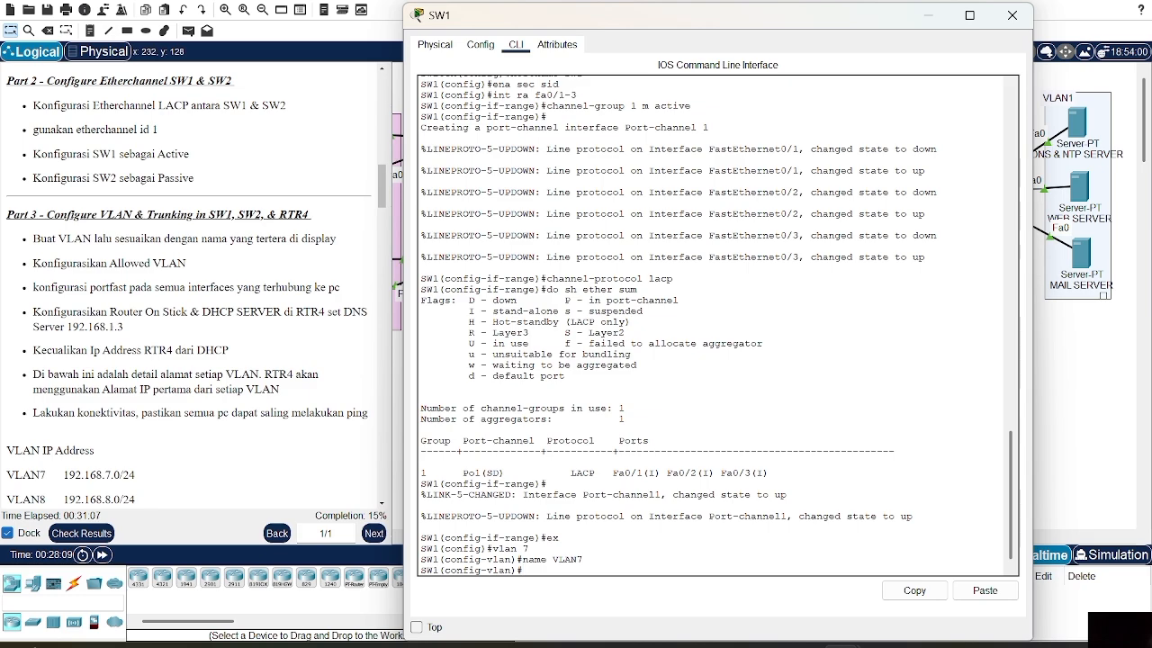
pyautogui.write('vlan 7')
pyautogui.press('BackSpace')
pyautogui.write('8')
pyautogui.press('Return')
pyautogui.write('name VLAN0')
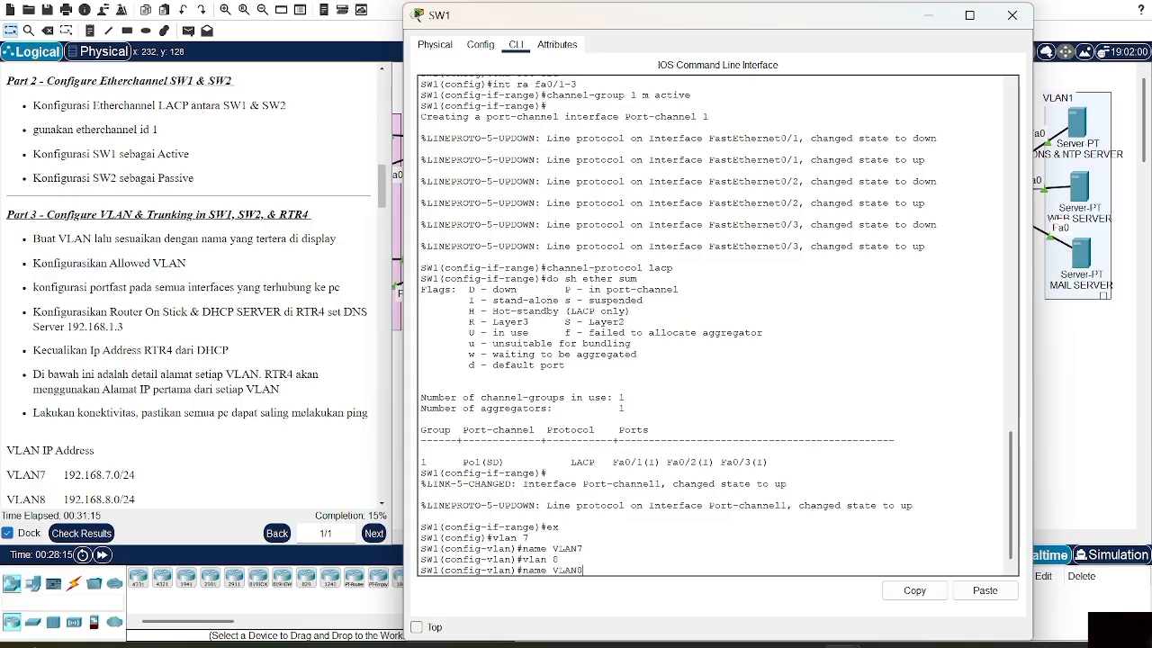
pyautogui.press('Return')
# Create VLAN 9 named VLAN9 and return to global configuration
pyautogui.write('vlan')
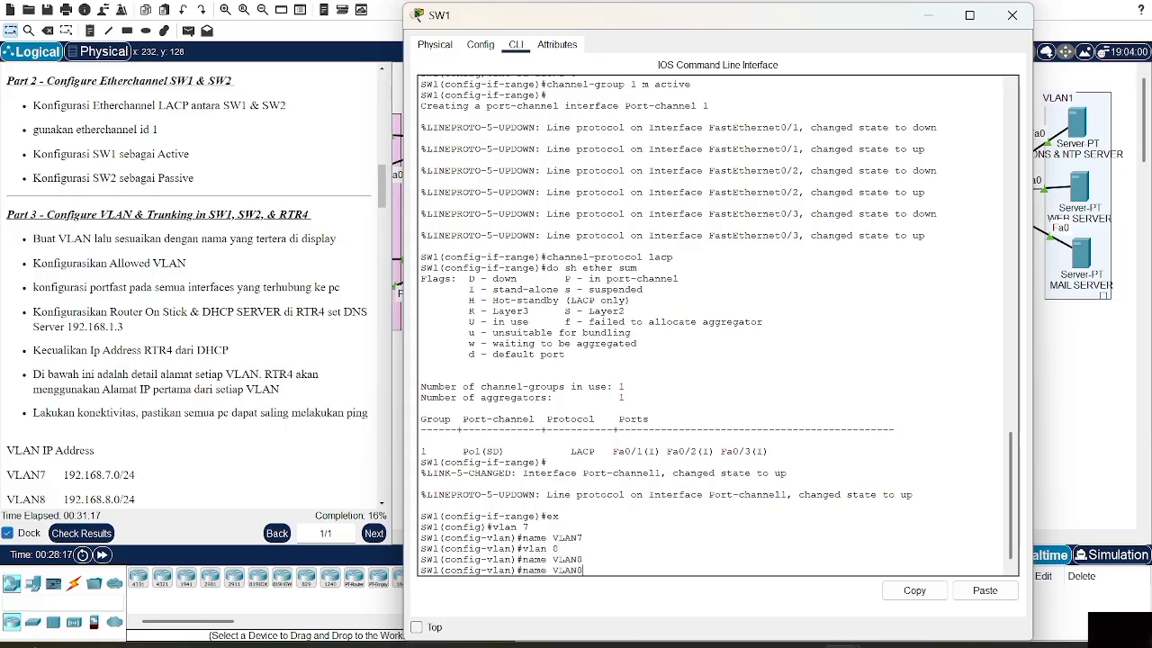
pyautogui.write(' 9')
pyautogui.press('Return')
pyautogui.write('name VLAN0')
pyautogui.press('BackSpace')
pyautogui.write('9')
pyautogui.press('Return')
pyautogui.scroll(-3, 194, 270)
pyautogui.write('EX')
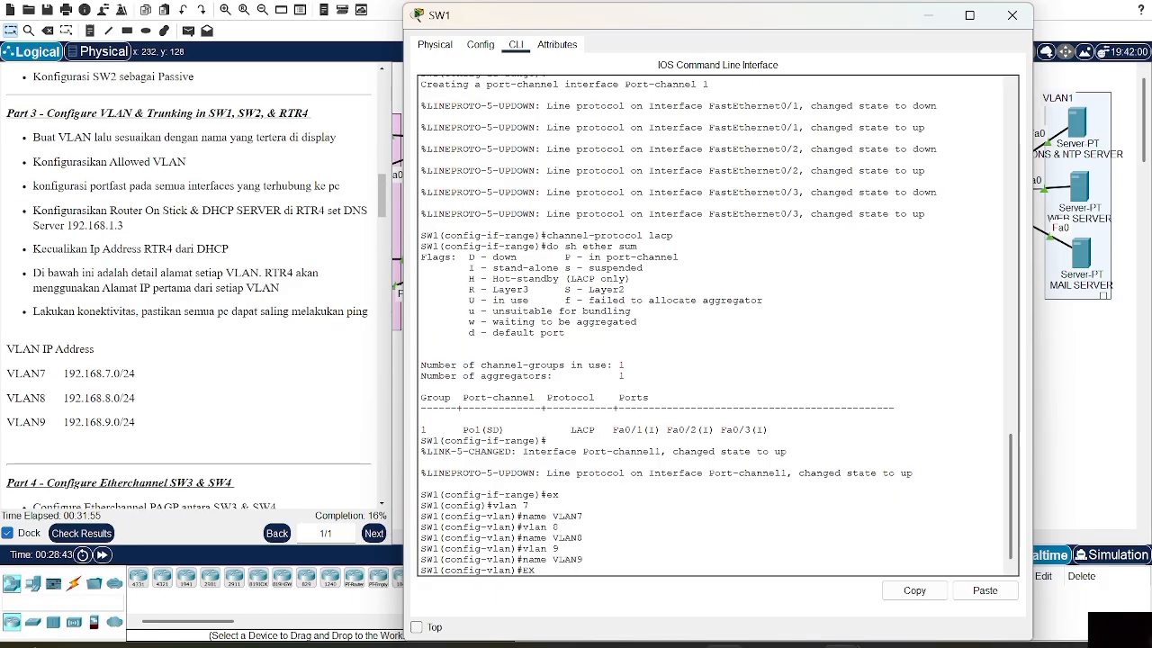
pyautogui.press('Return')
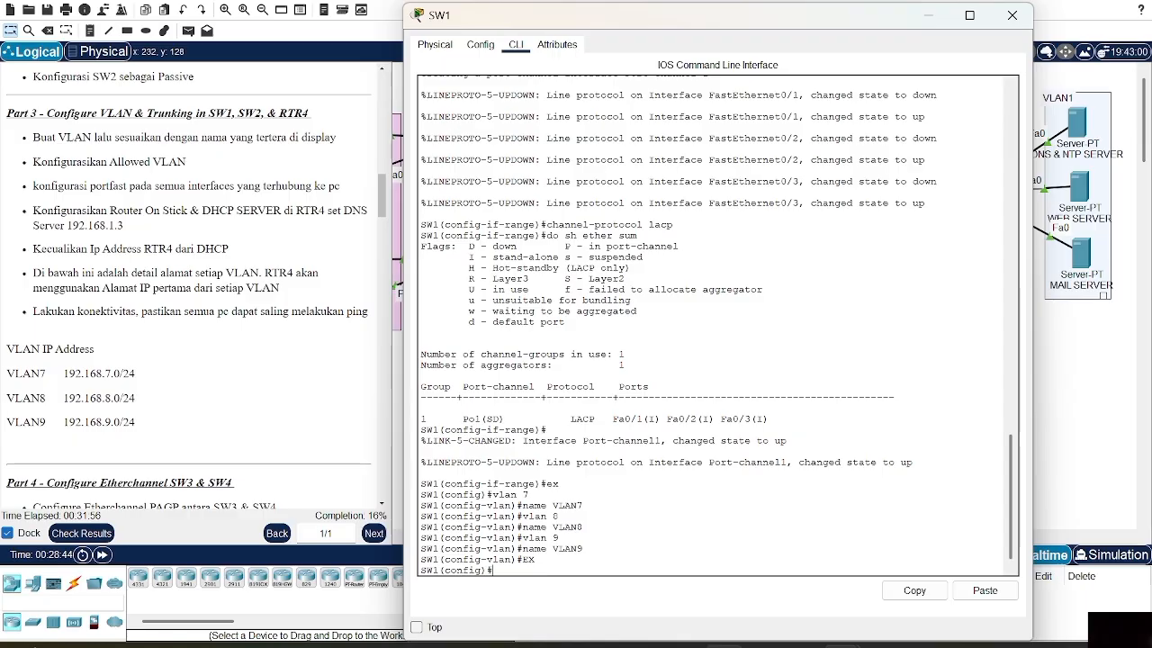
# Make SW1 ports Fa0/4–5 portfast access ports in VLAN 8
pyautogui.write('int ra')
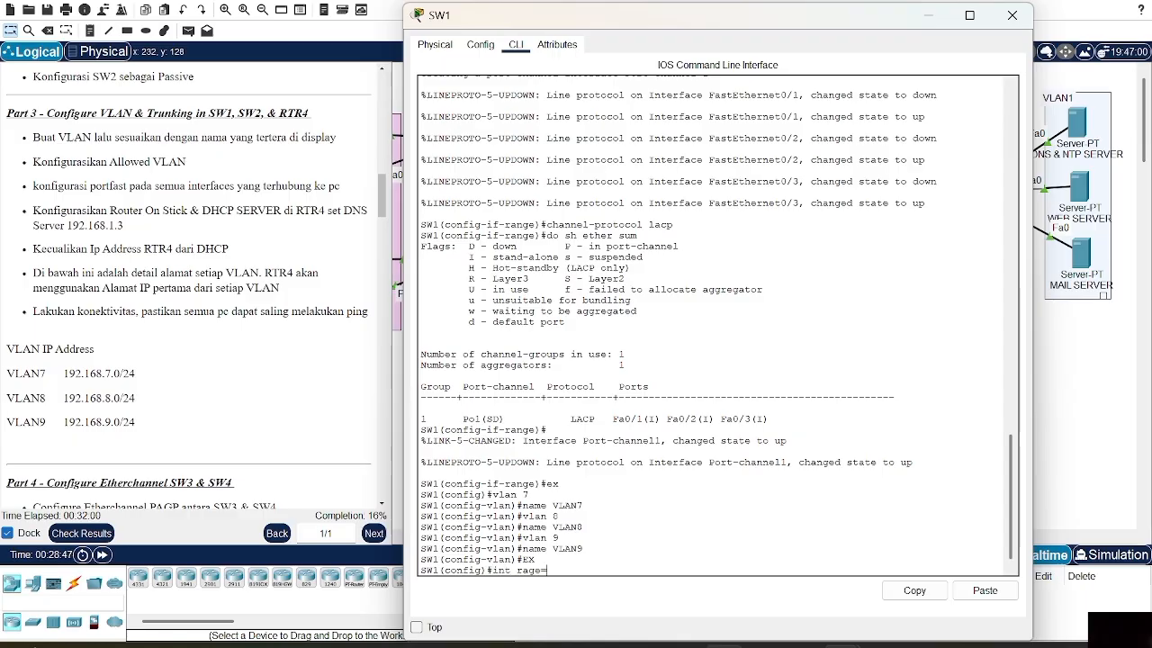
pyautogui.write('nge')
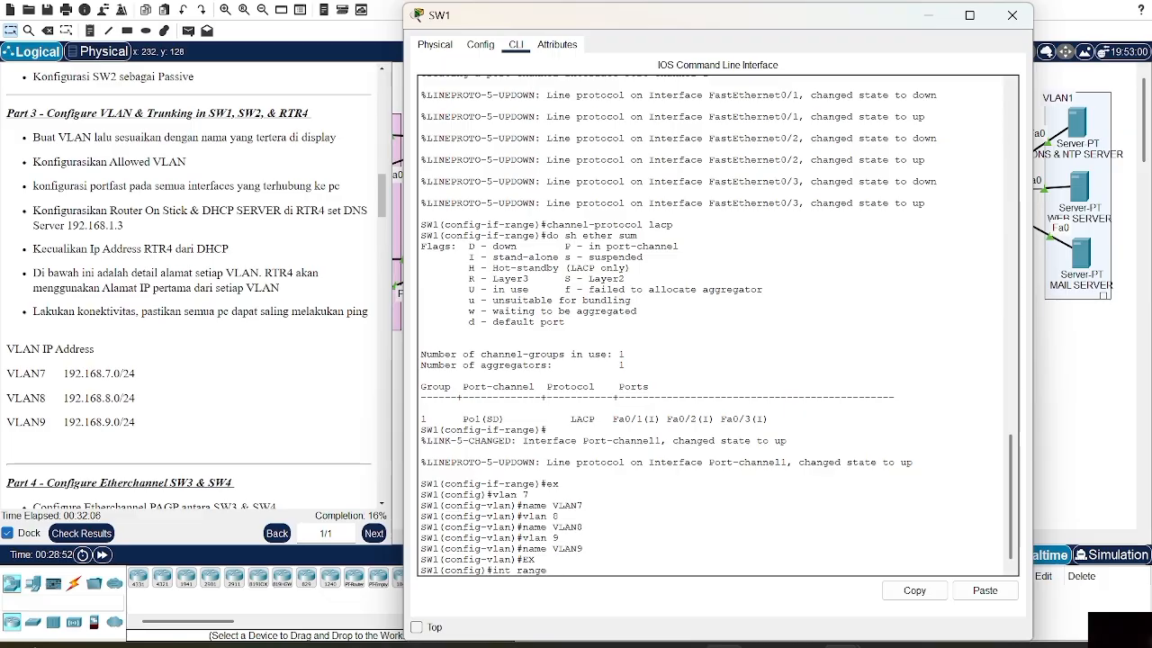
pyautogui.write(' fa0/4-5')
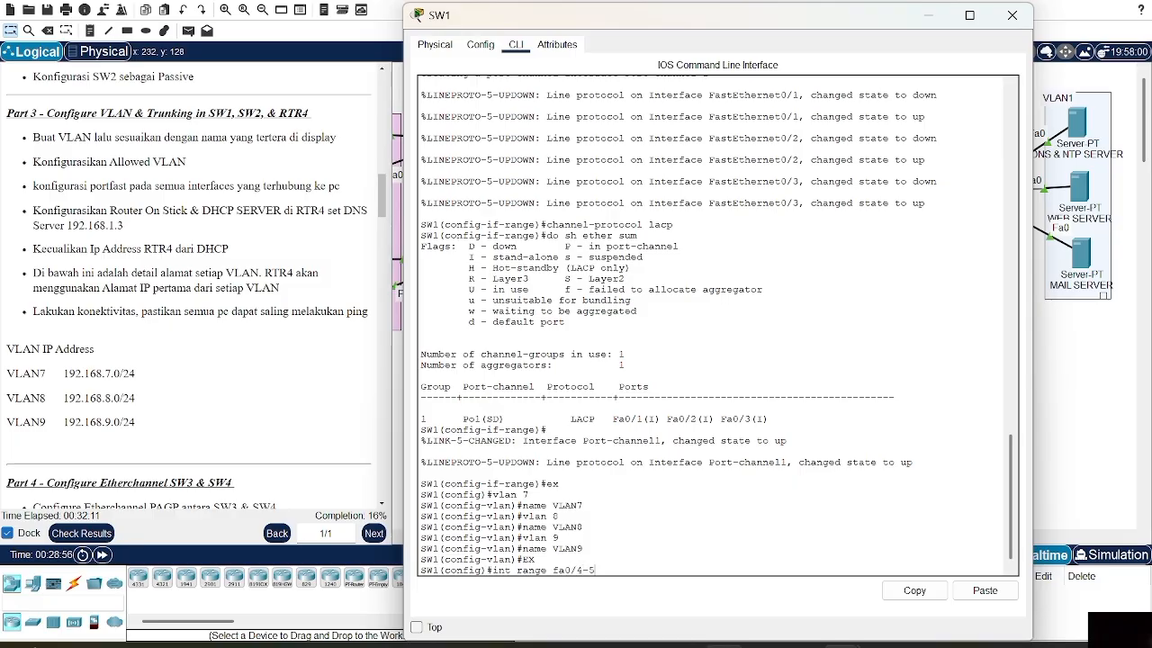
pyautogui.press('Return')
pyautogui.write('sw m a')
pyautogui.press('Return')
pyautogui.write('sw')
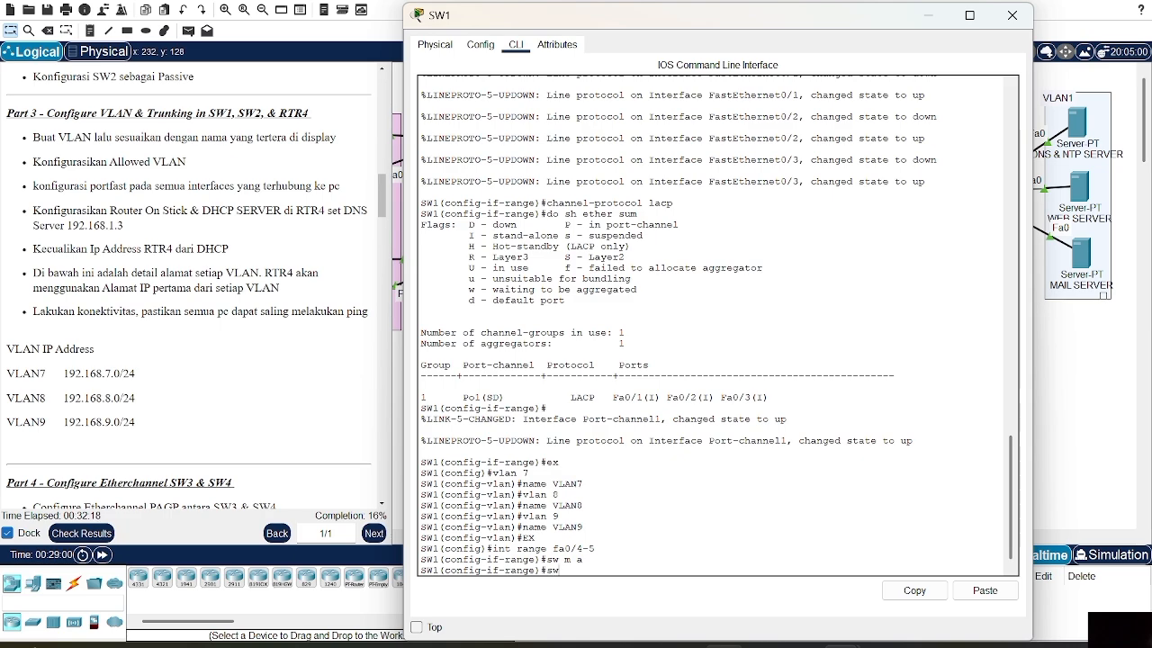
pyautogui.write(' a vl 8')
pyautogui.press('Return')
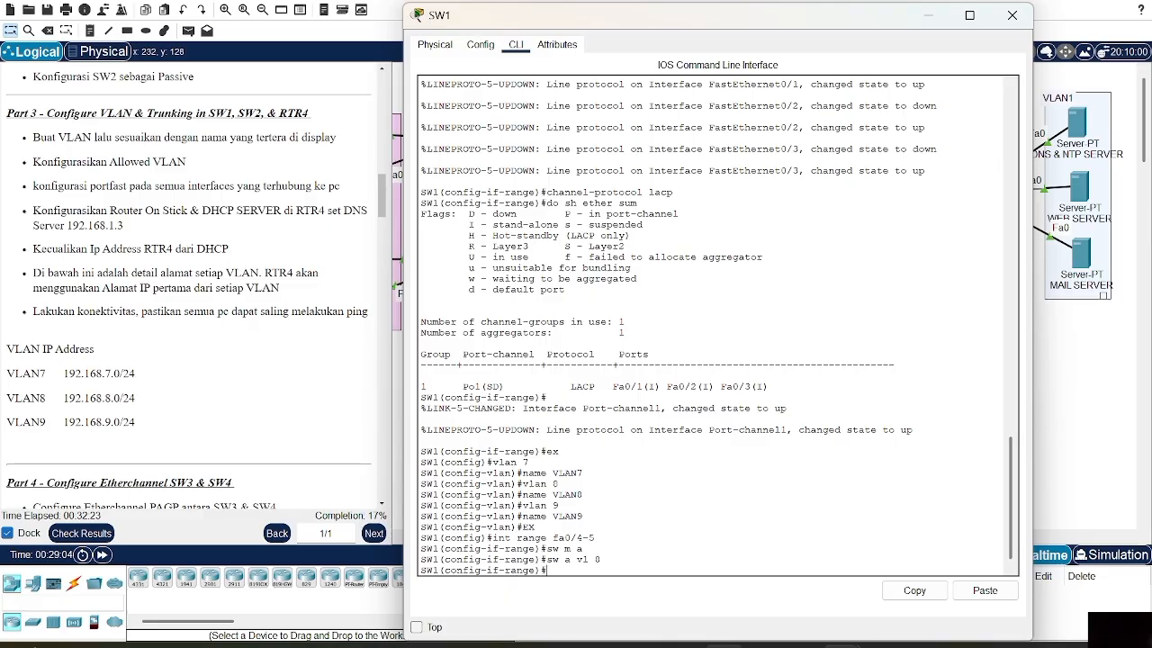
pyautogui.write('spa po')
pyautogui.press('Return')
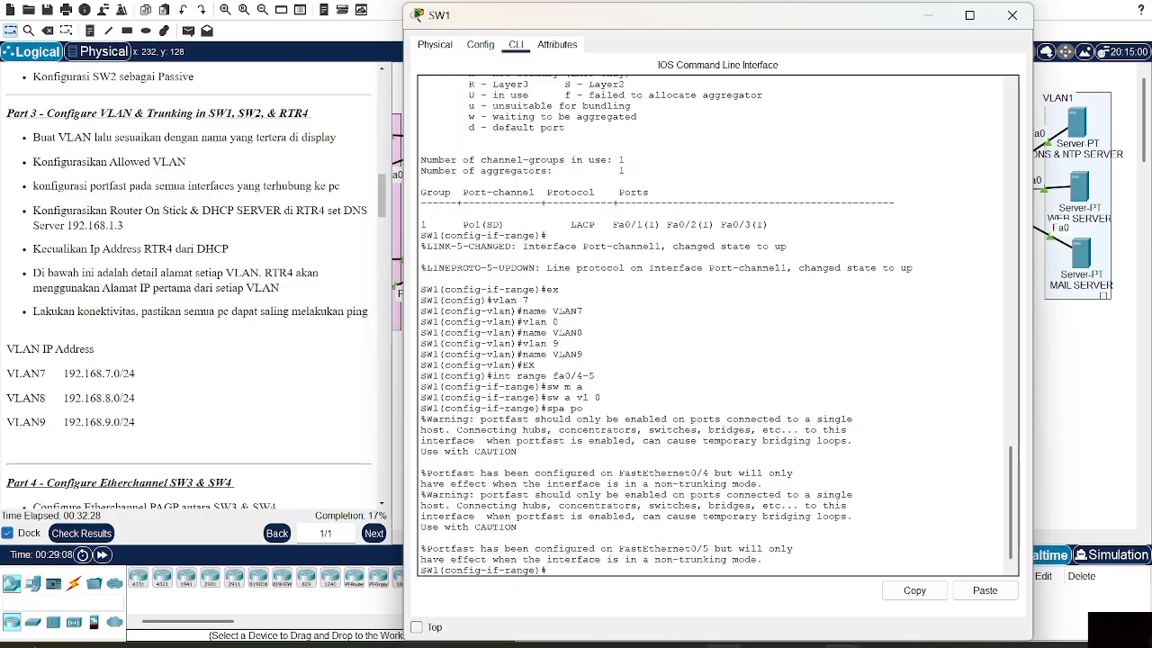
pyautogui.press('Return')
pyautogui.write('ex')
pyautogui.press('Return')
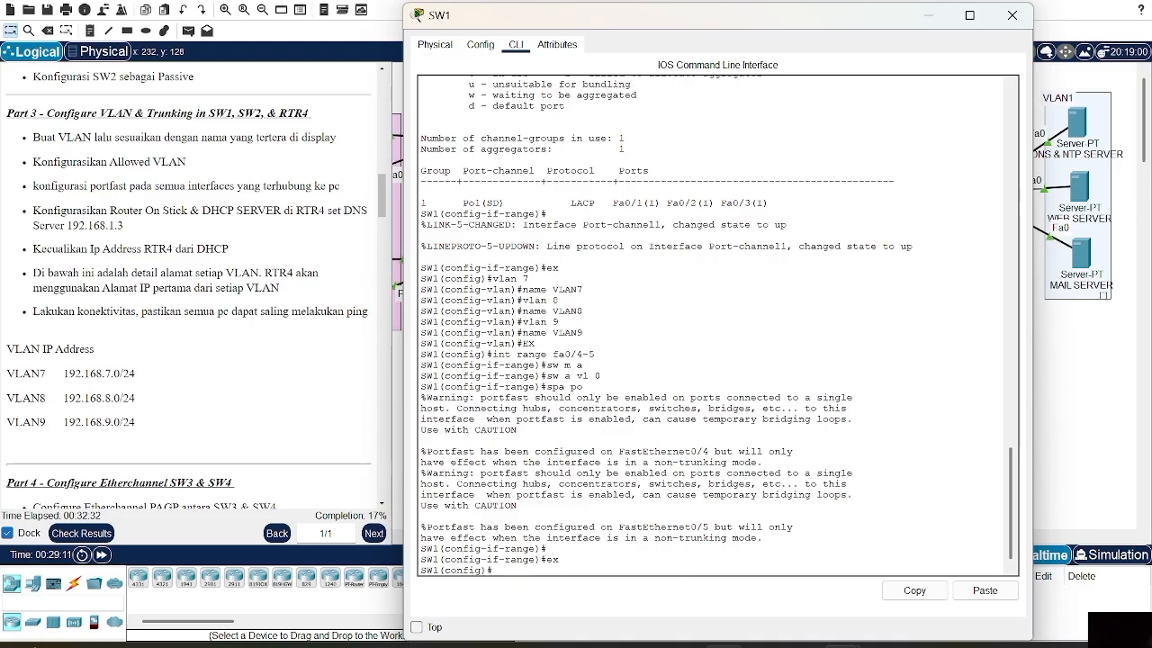
# Make SW1 ports Fa0/6–7 portfast access ports in VLAN 9
pyautogui.write('int ra')
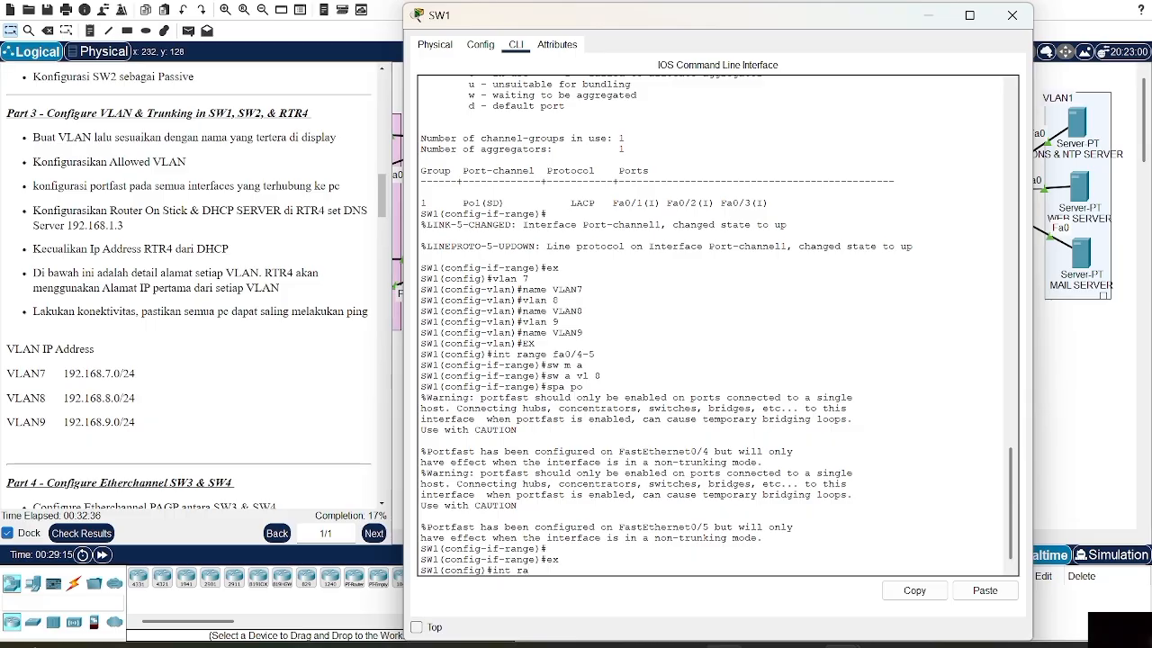
pyautogui.write(' fa0/6-7')
pyautogui.press('Return')
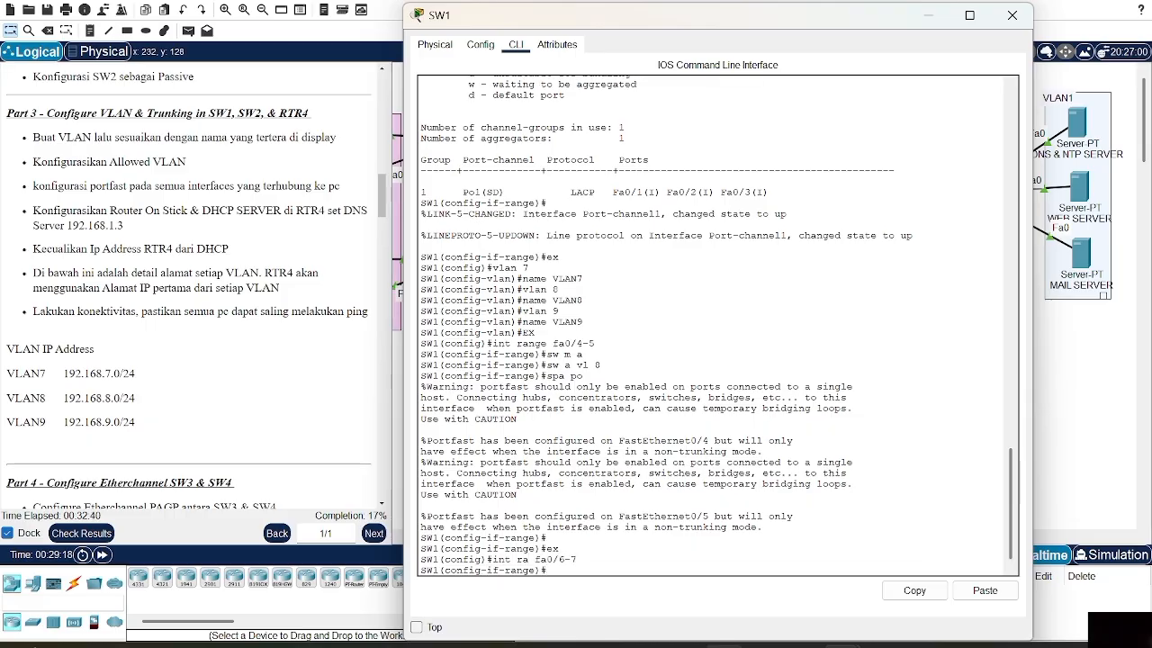
pyautogui.write('sw m a')
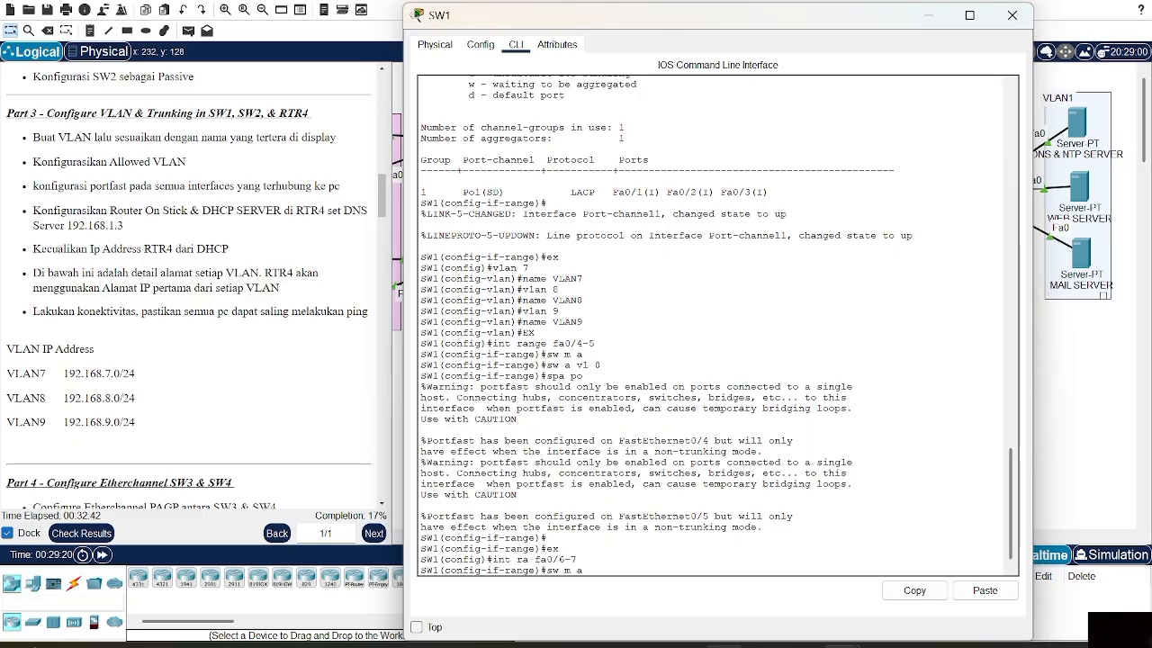
pyautogui.press('Return')
pyautogui.write('sw a vl')
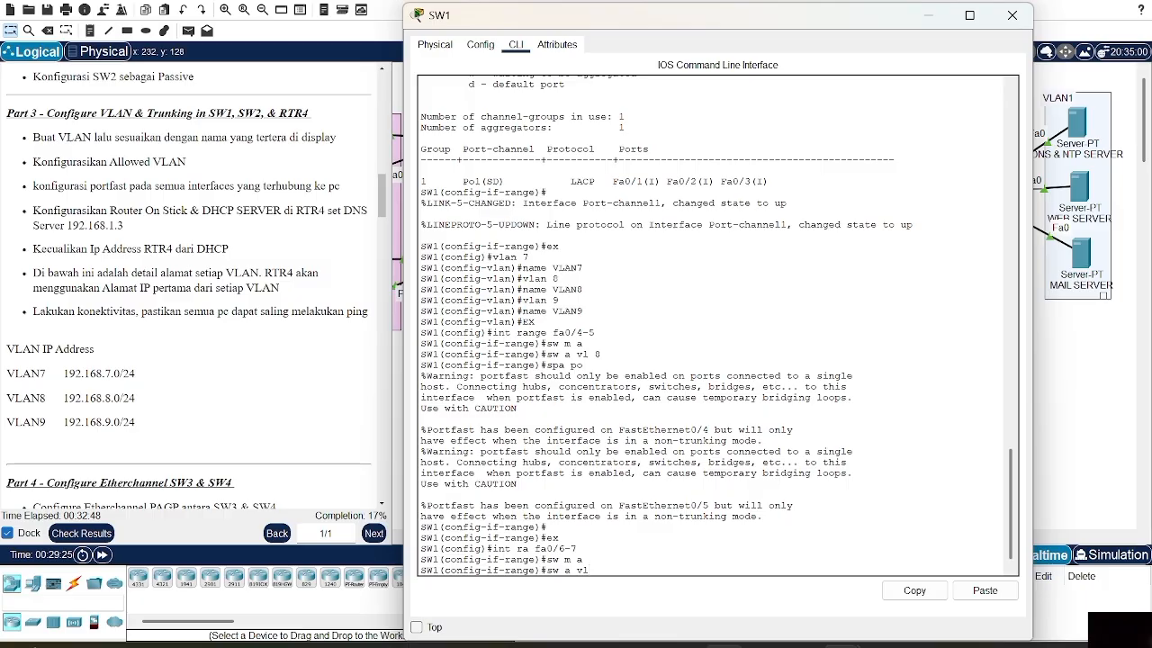
pyautogui.write('9')
pyautogui.press('Return')
pyautogui.write('spa po')
pyautogui.press('Return')
pyautogui.press('Return')
pyautogui.write('ex')
pyautogui.press('Return')
pyautogui.write('int')
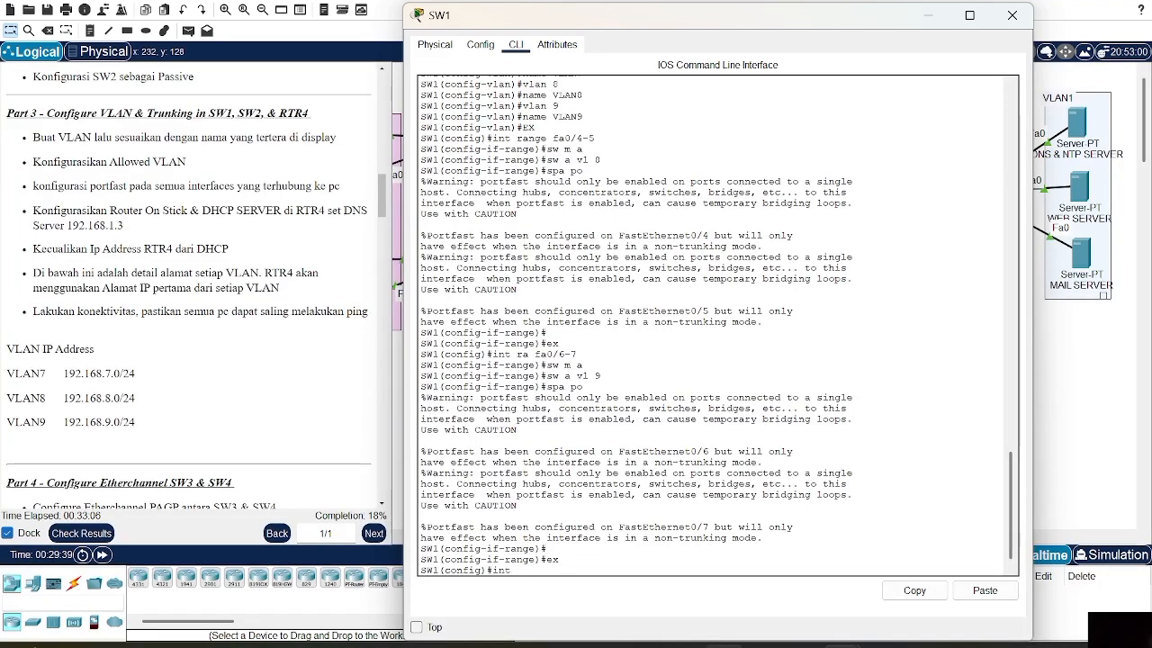
pyautogui.write(' fa')
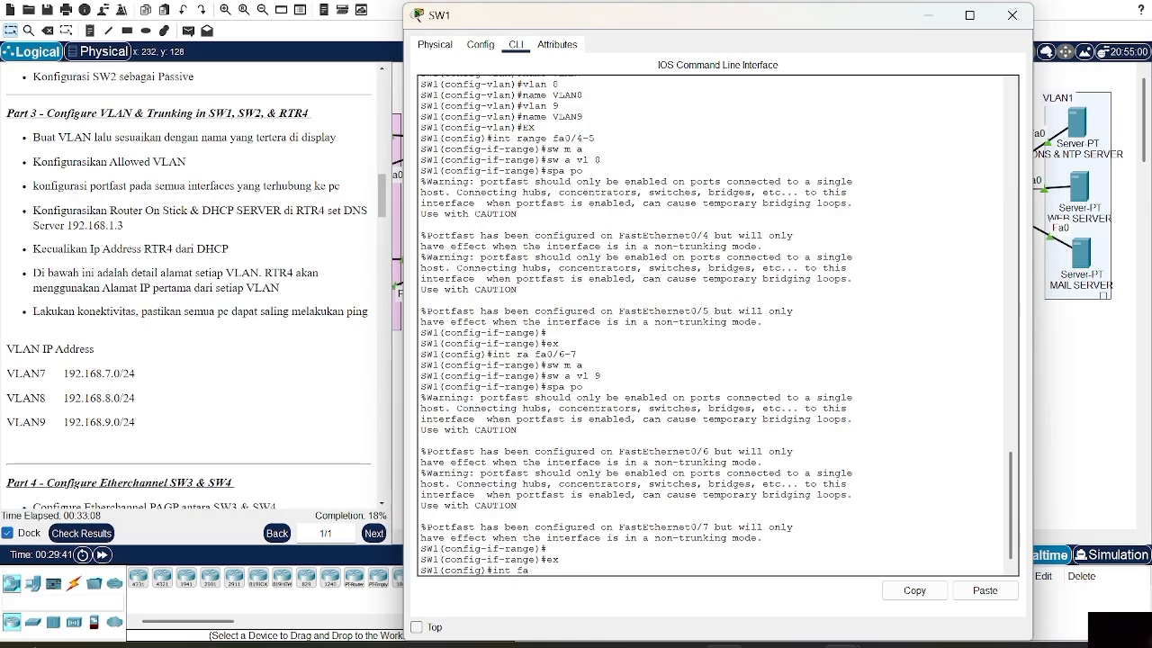
pyautogui.write('0/8')
# Make SW1's Fa0/8 a trunk allowing only VLANs 7-9
pyautogui.press('Return')
pyautogui.write('sw m t')
pyautogui.press('Return')
pyautogui.write('sw')
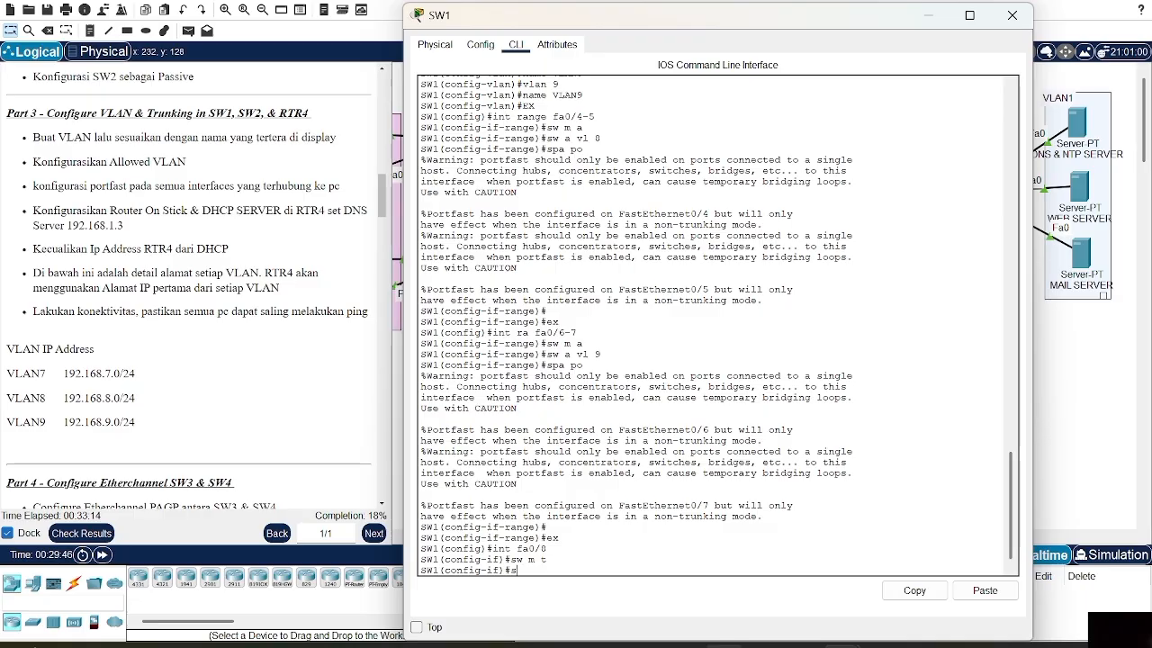
pyautogui.write(' t all vl 7-9')
pyautogui.press('Return')
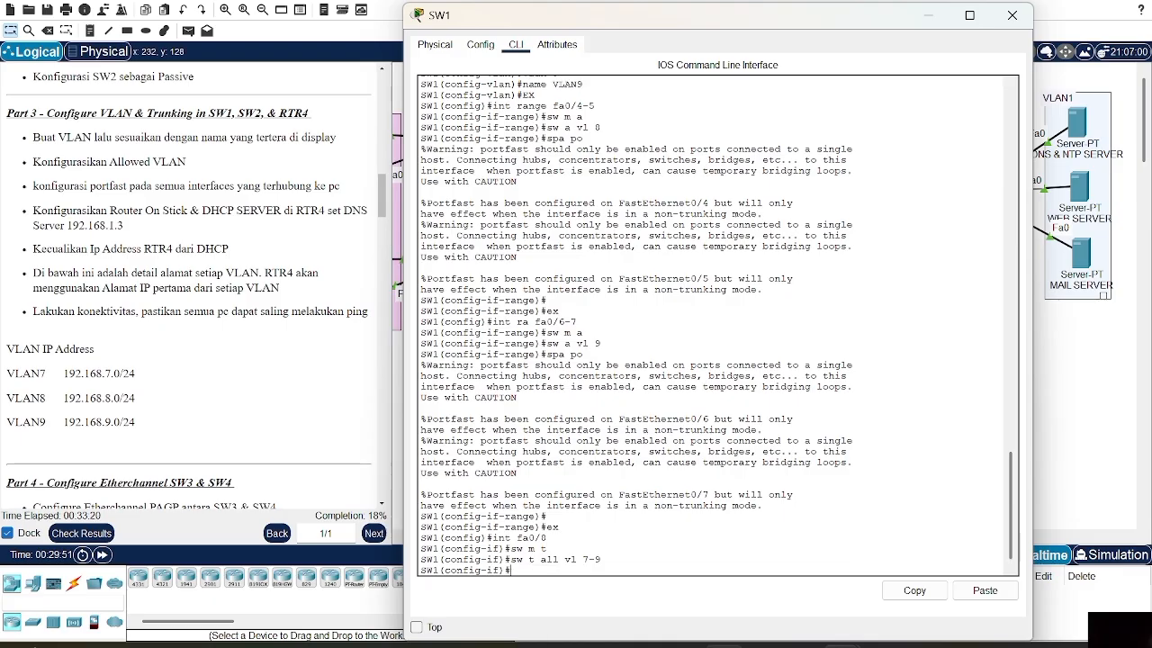
pyautogui.write('ex')
pyautogui.press('Return')
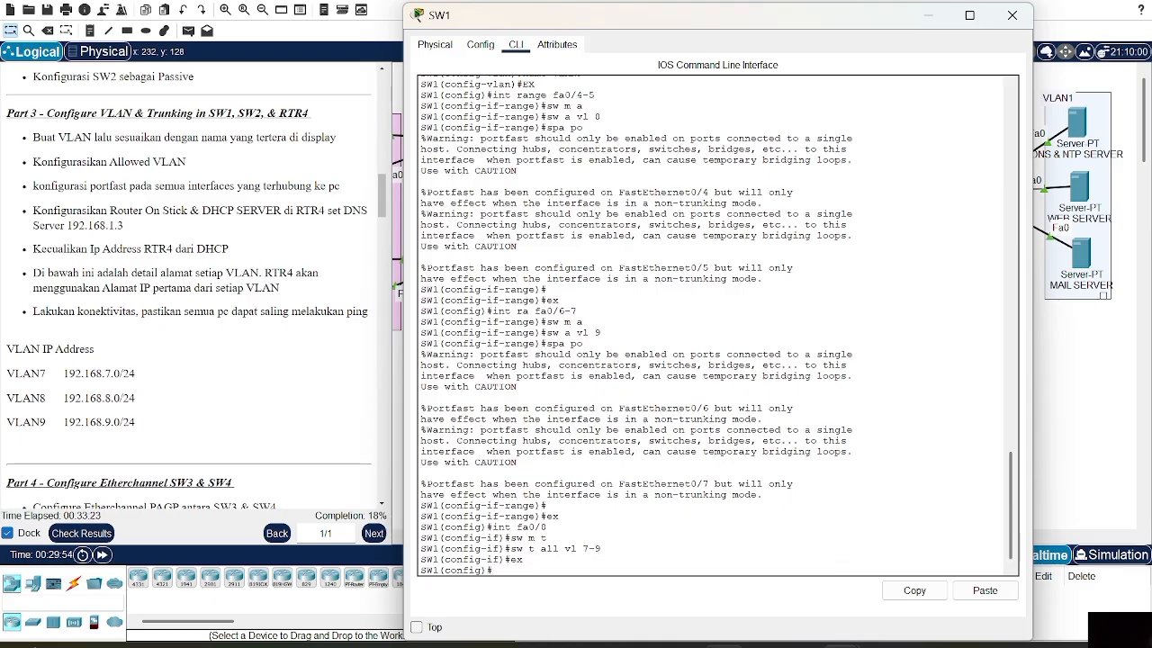
# Make Port-channel 1 a trunk allowing only VLANs 7-9
pyautogui.press('Return')
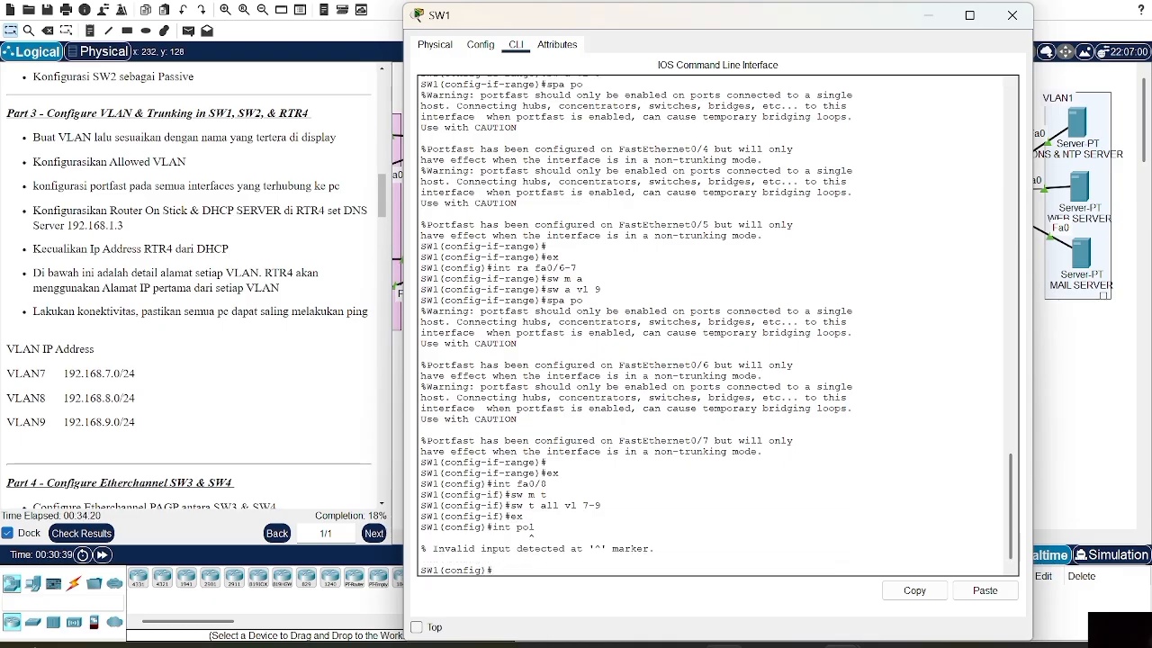
pyautogui.write('int po1')
pyautogui.press('Return')
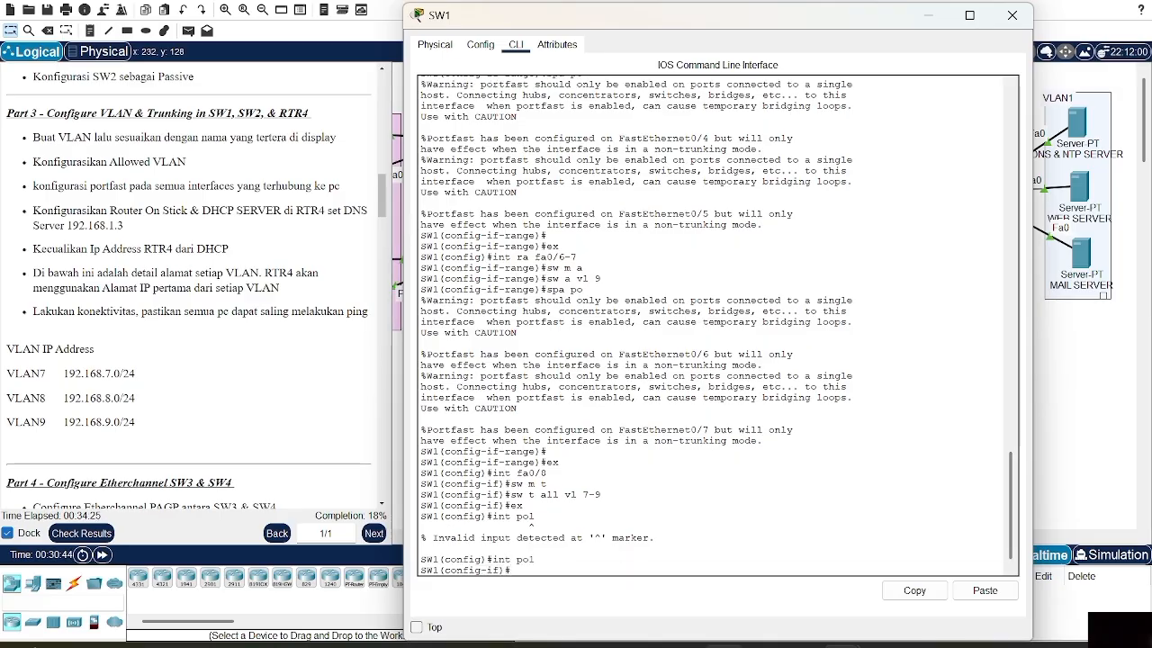
pyautogui.write('s')
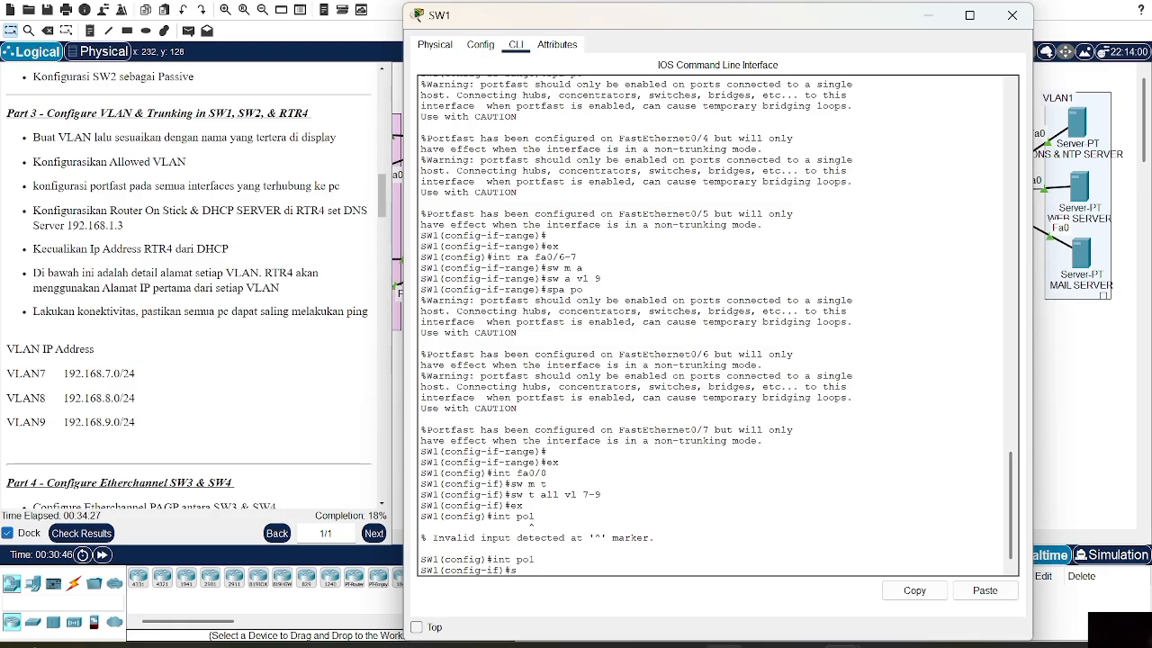
pyautogui.write('w m t')
pyautogui.press('Return')
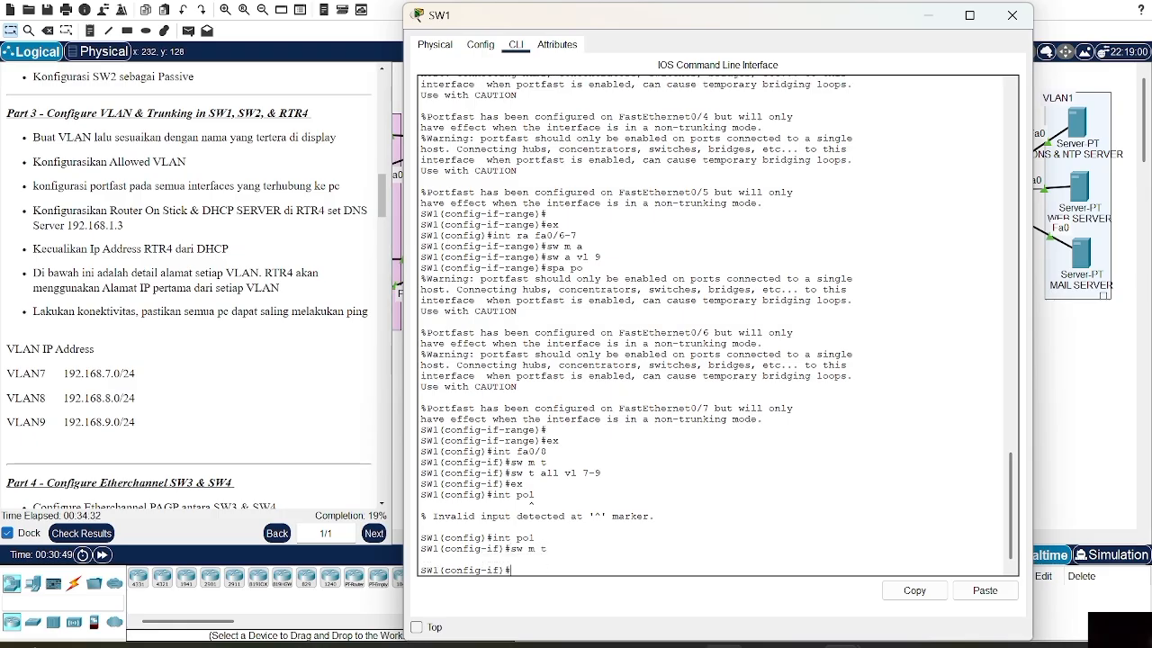
pyautogui.write('w ')
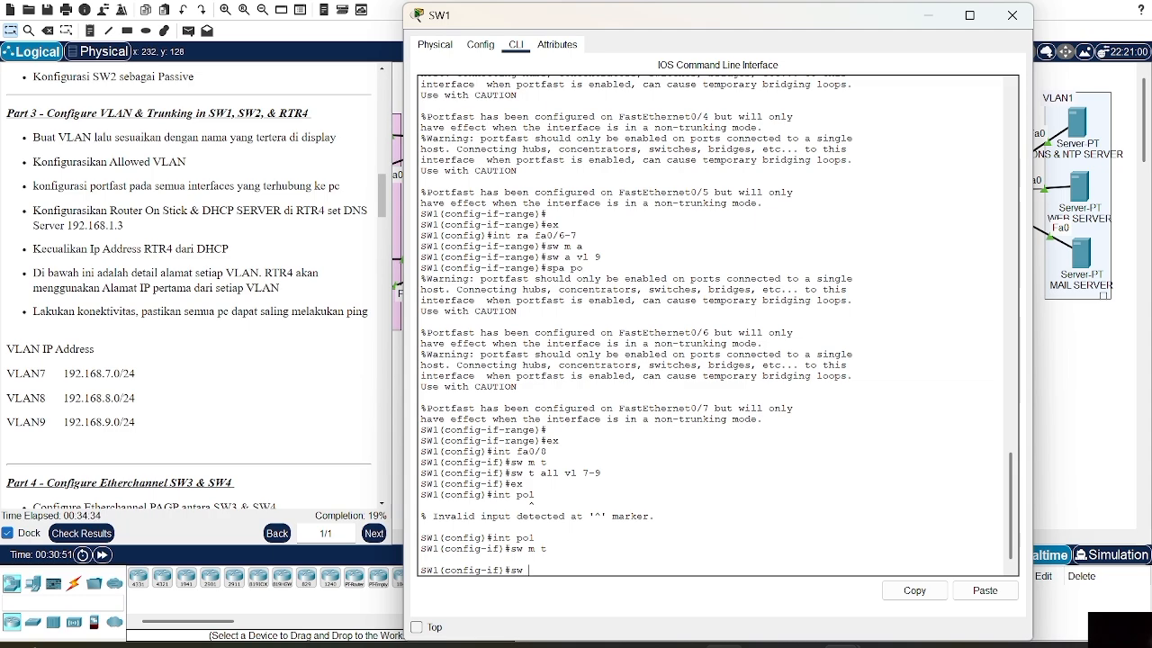
pyautogui.write('t all vl 7-9')
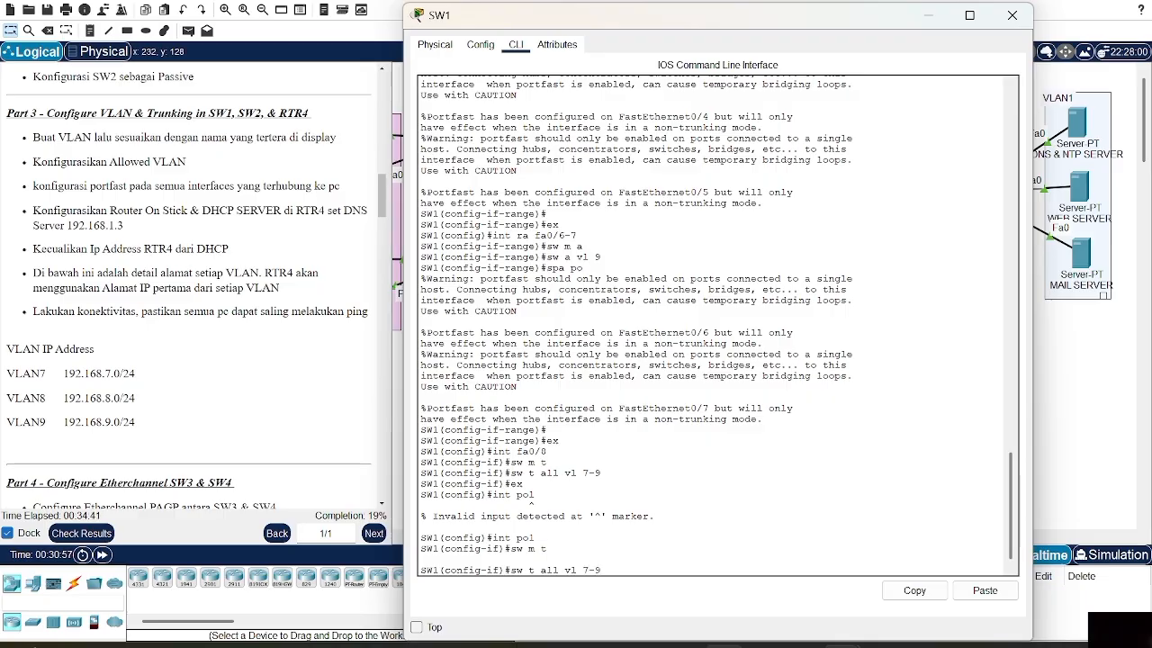
pyautogui.press('Return')
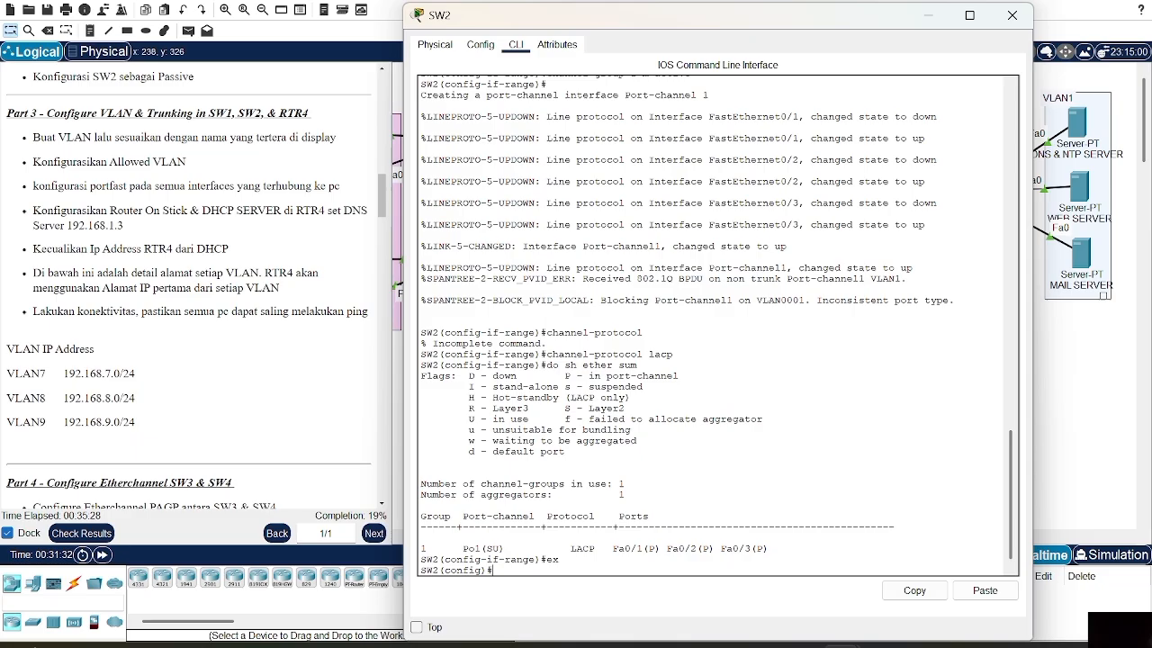
# Create VLAN 7 named VLAN7 and VLAN 8 named VLAN8 on SW2
pyautogui.write('vlan 7')
pyautogui.press('Return')
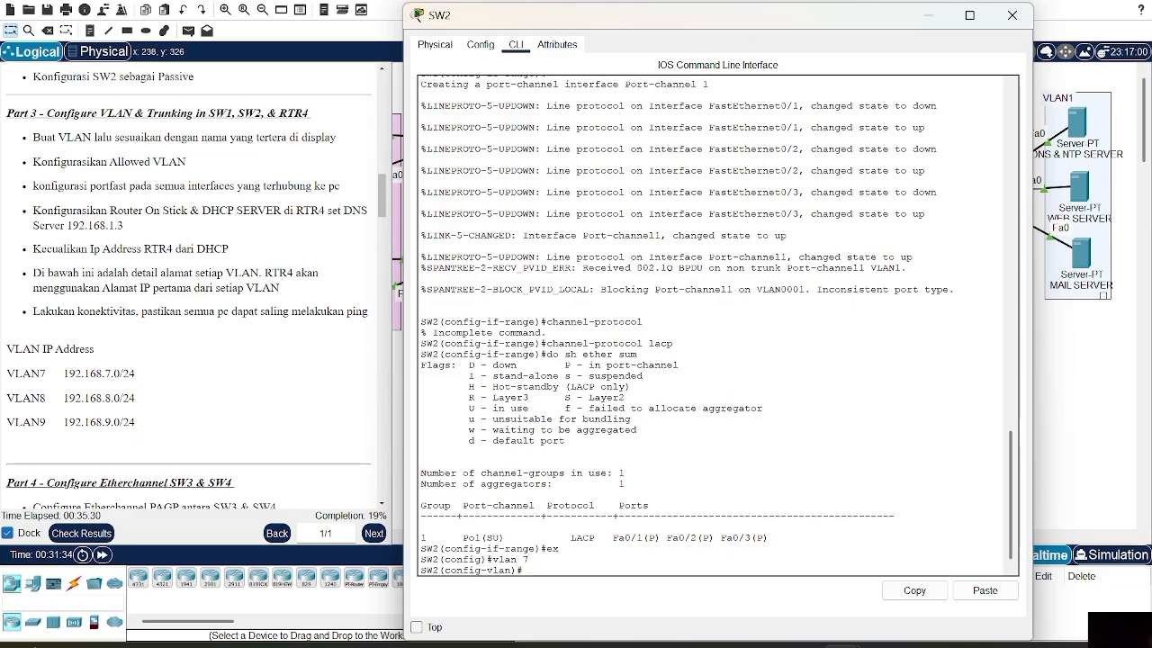
pyautogui.write('name VLAN7')
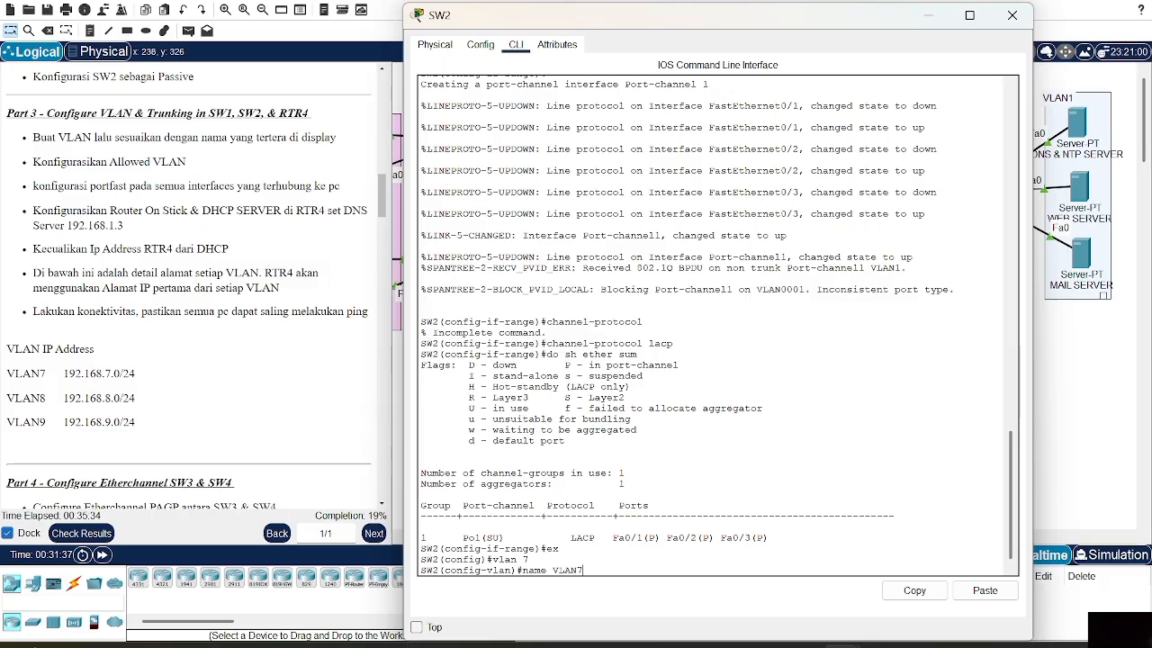
pyautogui.press('Return')
pyautogui.press('Up')
pyautogui.press('Up')
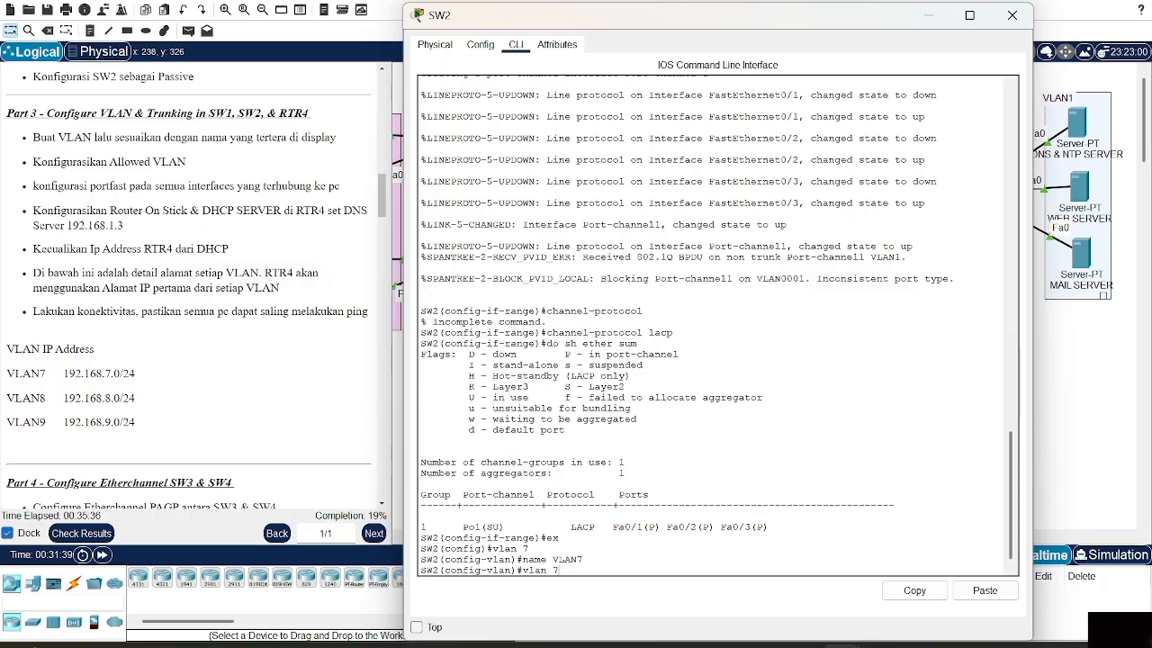
pyautogui.write('8')
pyautogui.press('Return')
pyautogui.press('Up')
pyautogui.press('Up')
pyautogui.write('8')
pyautogui.press('Return')
pyautogui.press('Up')
pyautogui.press('Up')
pyautogui.press('BackSpace')
pyautogui.press('BackSpace')
# Add VLAN 9 named VLAN9
pyautogui.write('9')
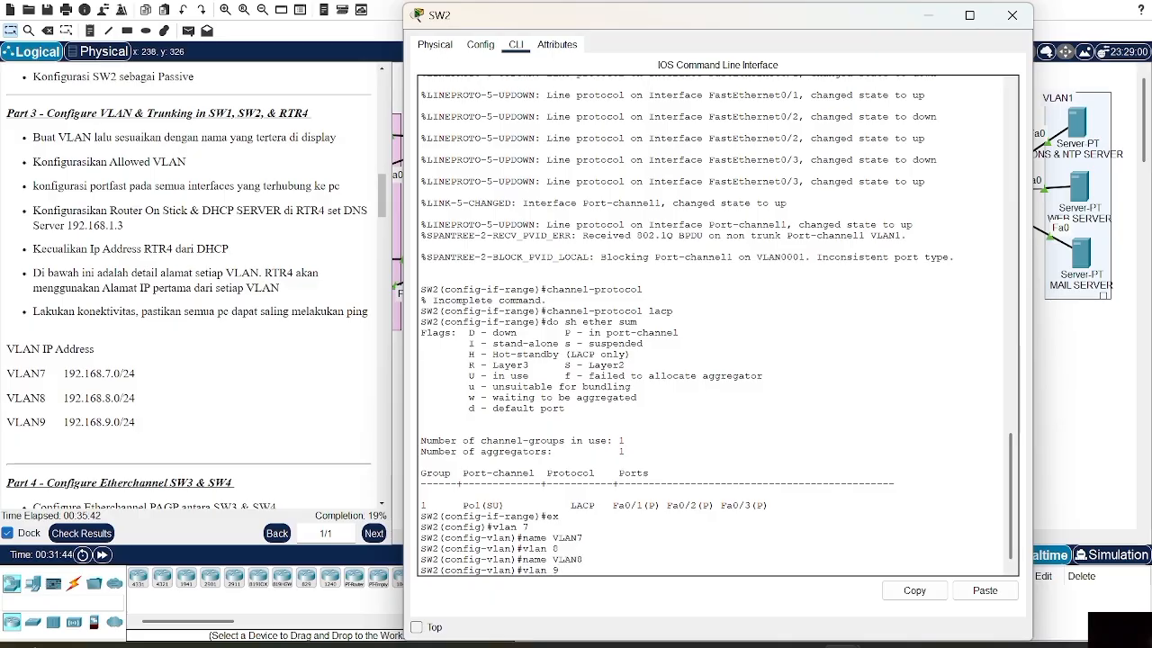
pyautogui.press('Return')
pyautogui.press('Up')
pyautogui.press('Up')
pyautogui.press('BackSpace')
pyautogui.write('9')
pyautogui.press('Return')
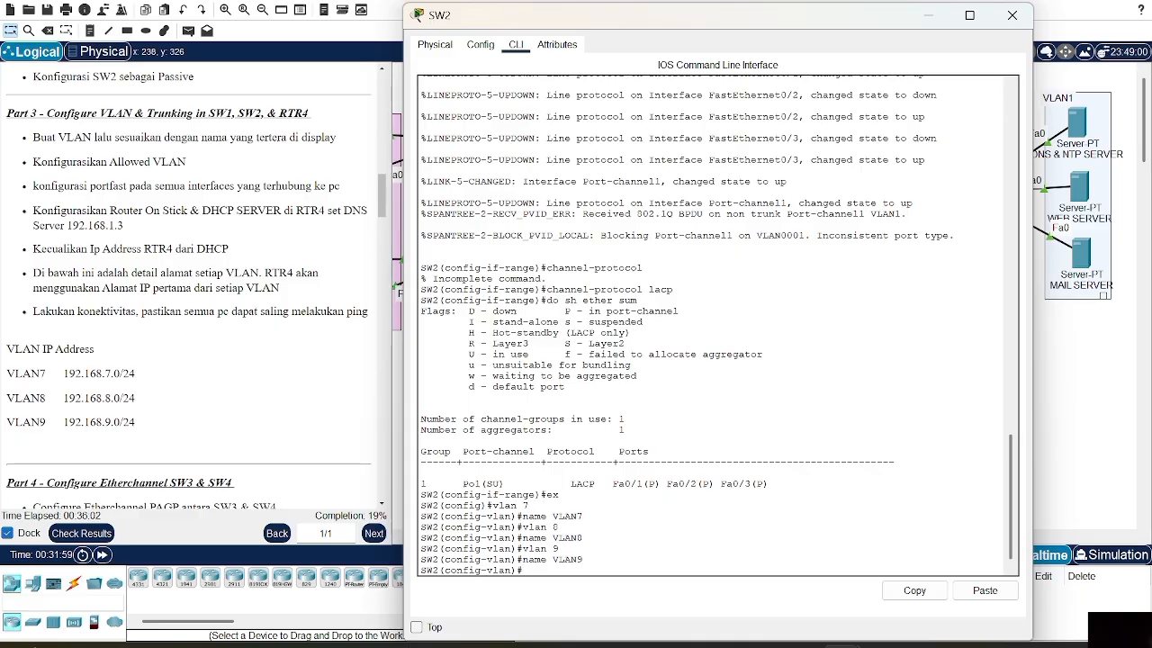
# Delete VLAN 9 with 'no vlan 9' and list the VLANs using do sh vl brief
pyautogui.write('vlan 9')
pyautogui.hotkey('ctrl', 'a')
pyautogui.write('no')
pyautogui.press('Return')
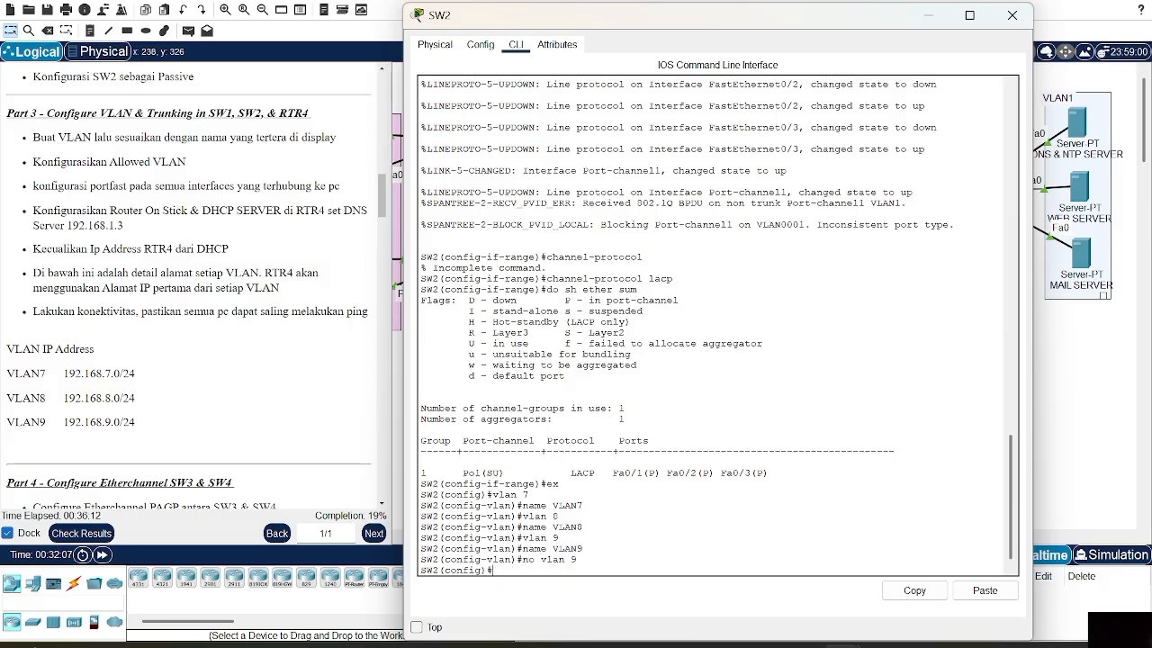
pyautogui.write('do sh vl')
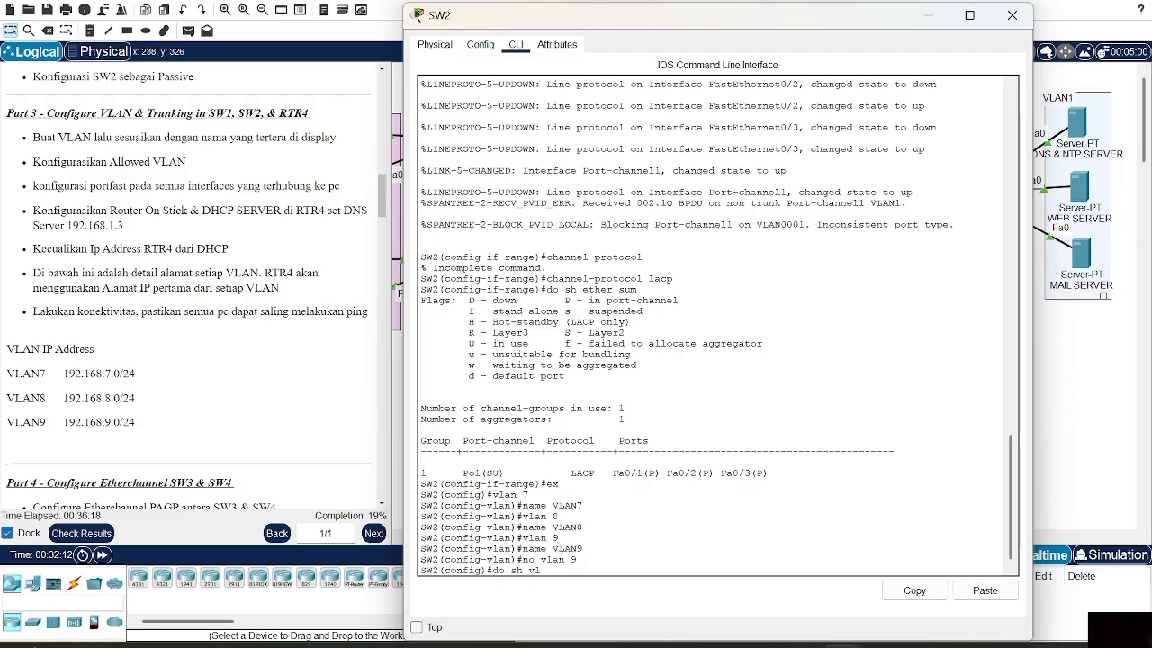
pyautogui.write(' brief')
pyautogui.press('Return')
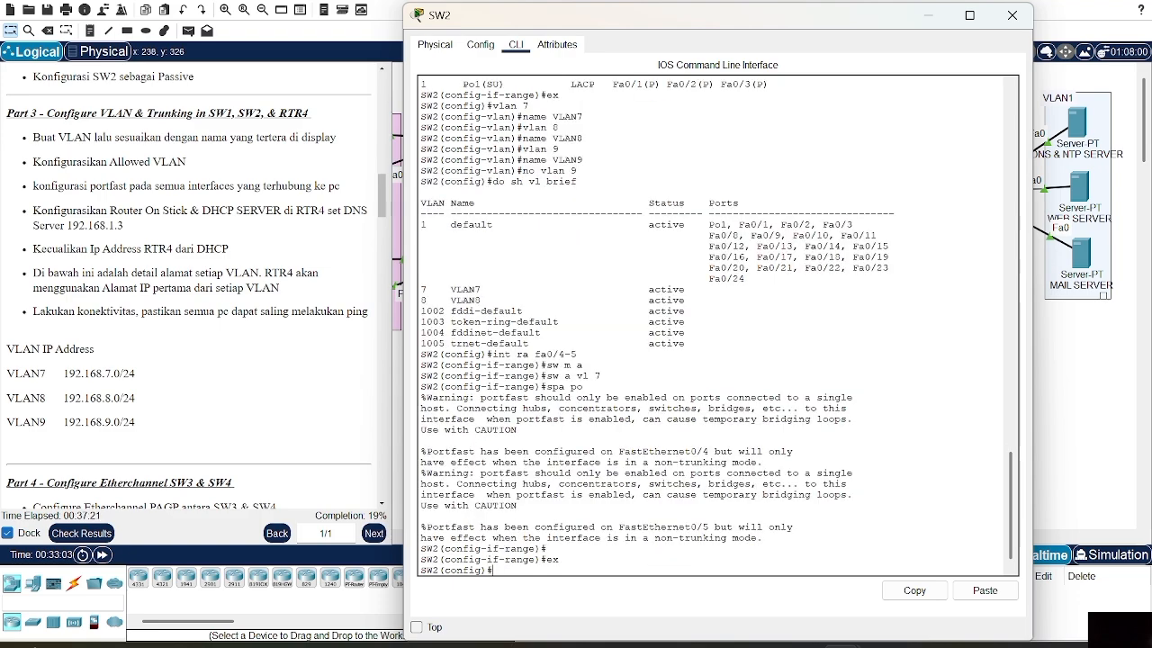
pyautogui.write('int ra')
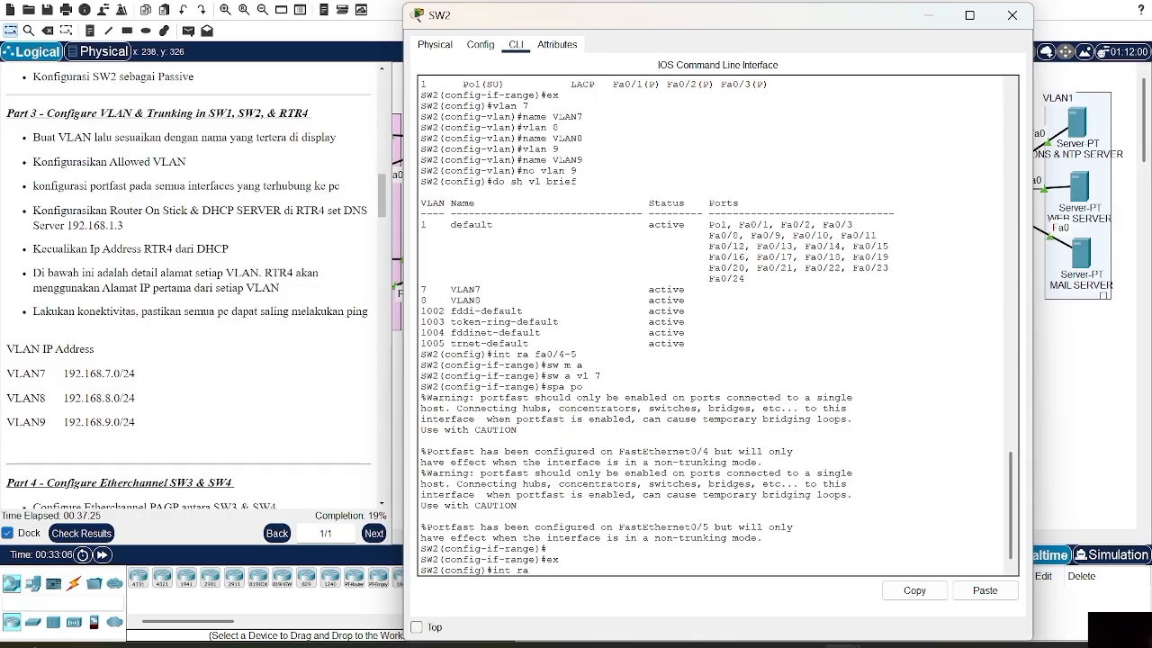
pyautogui.write('  fa 0/6-7')
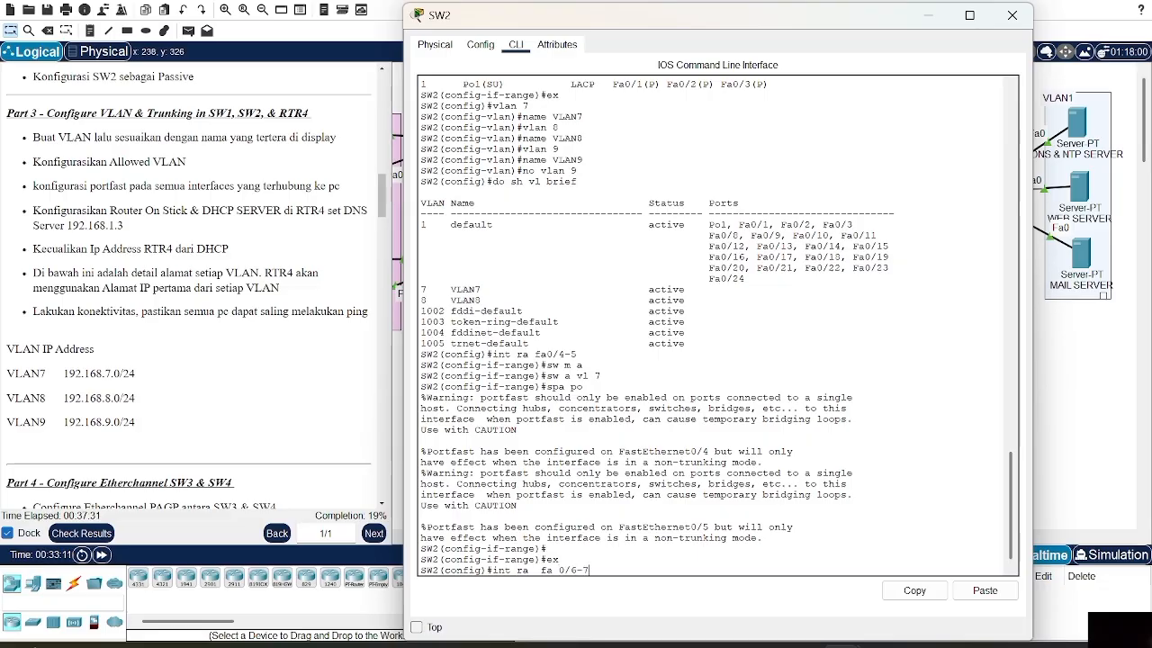
# Make Fa0/6-7 access ports in VLAN 8 with spanning-tree portfast, then exit the range
pyautogui.press('Return')
pyautogui.write('sw m a')
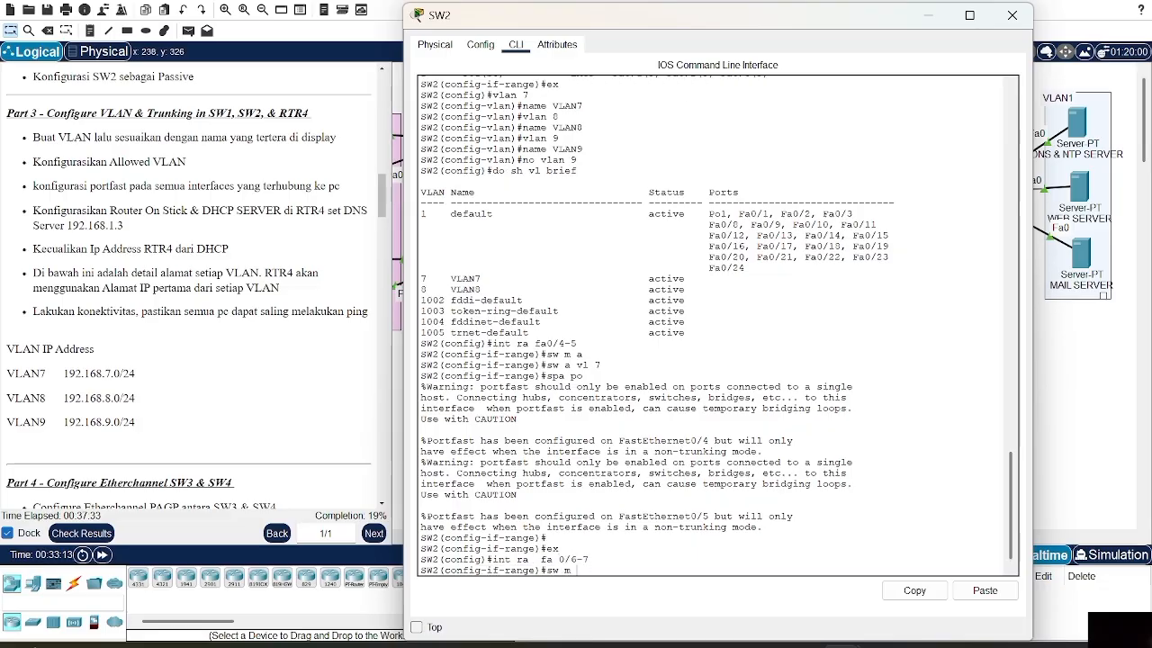
pyautogui.press('Return')
pyautogui.write('sw a vl')
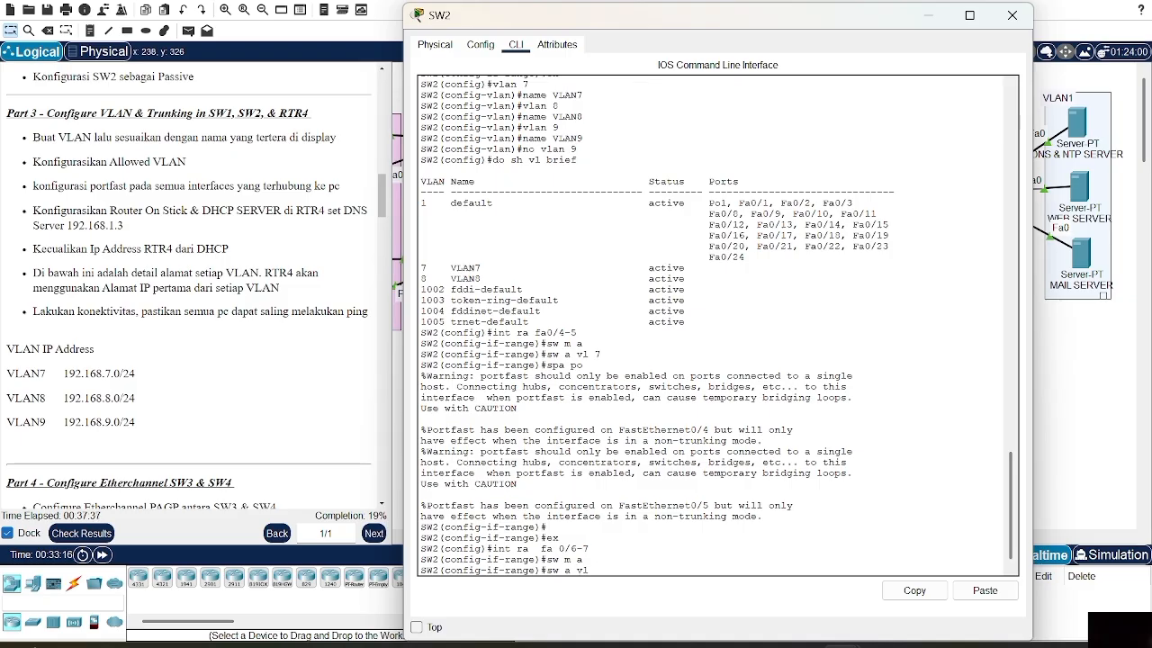
pyautogui.write(' 8')
pyautogui.press('Return')
pyautogui.write('spa po')
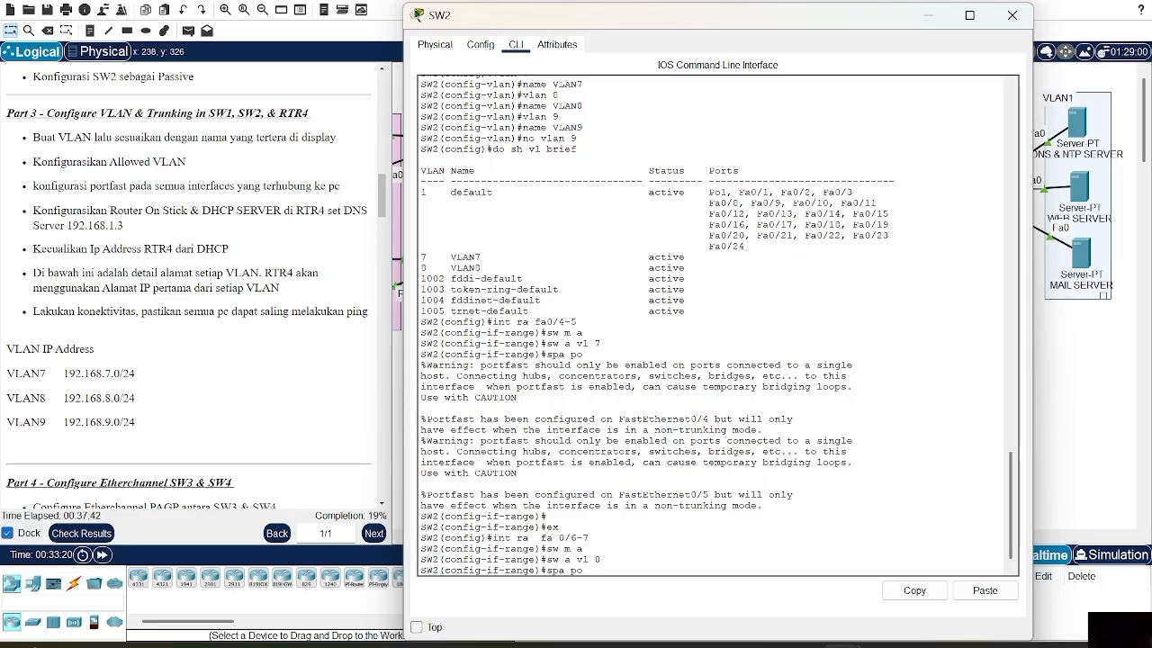
pyautogui.press('Return')
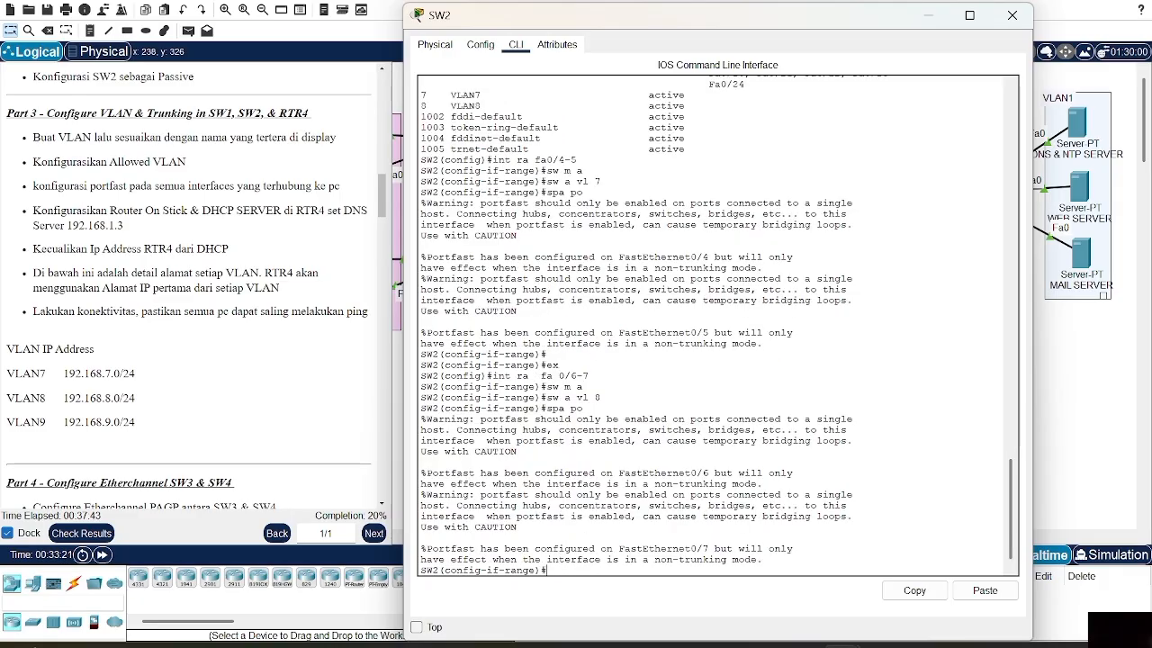
pyautogui.press('Return')
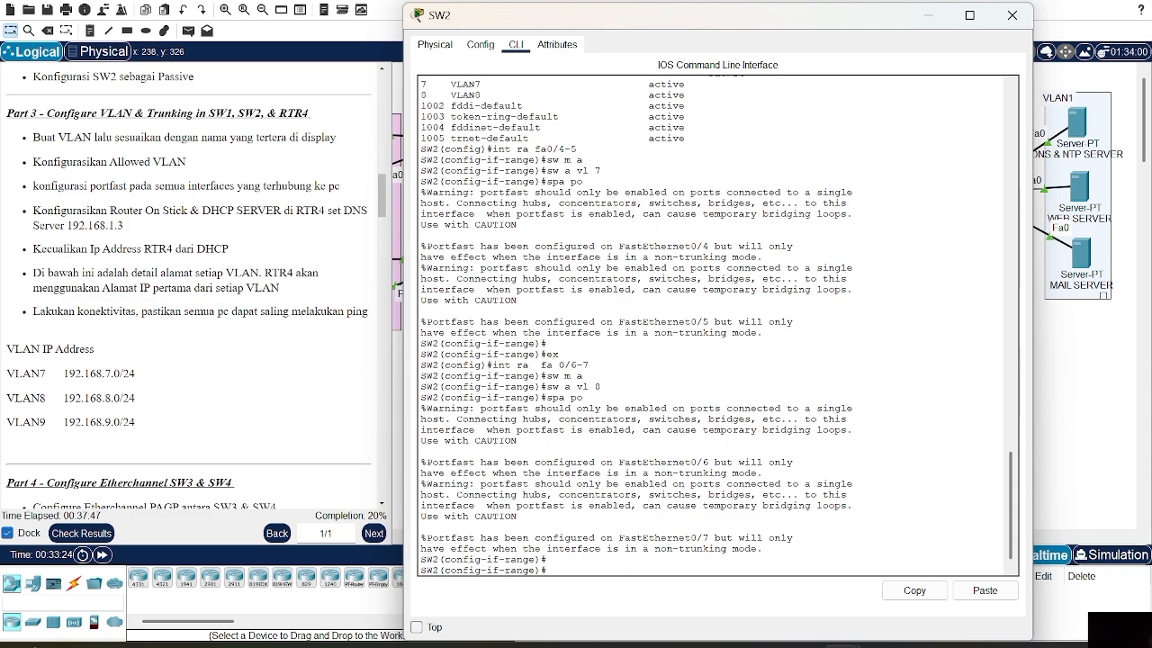
pyautogui.write('ex')
pyautogui.press('Return')
# Make Port-channel 1 a trunk allowing VLANs 7-9, then narrow the allowed list to 7-8
pyautogui.write('in')
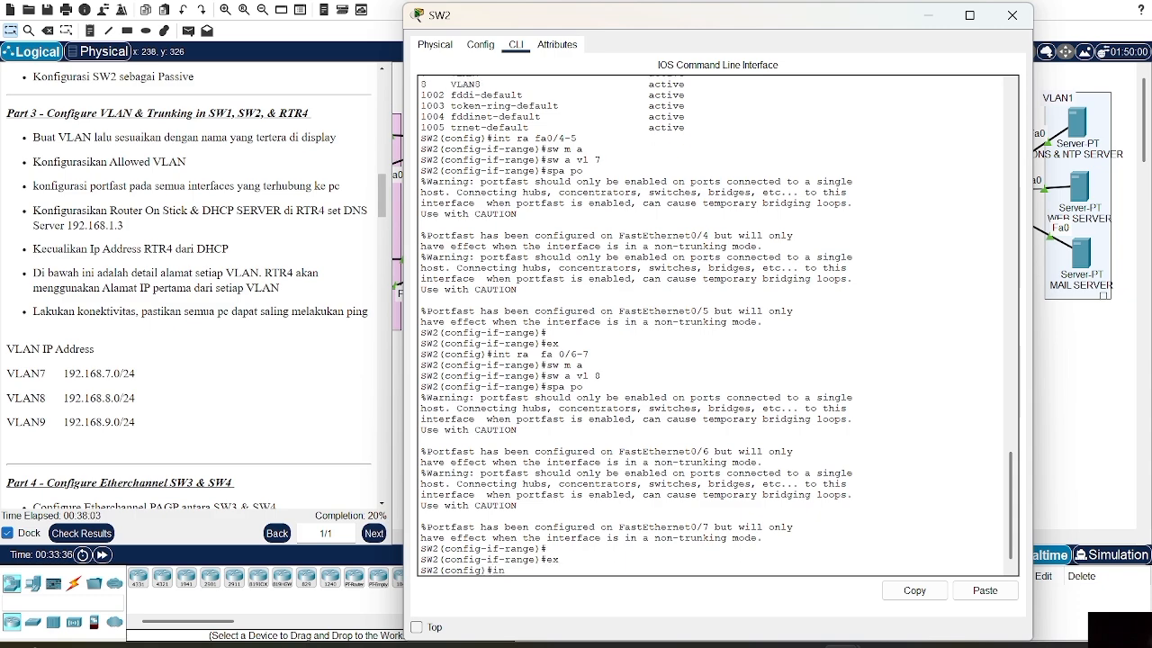
pyautogui.write('t oo')
pyautogui.press('BackSpace')
pyautogui.press('BackSpace')
pyautogui.write('po1')
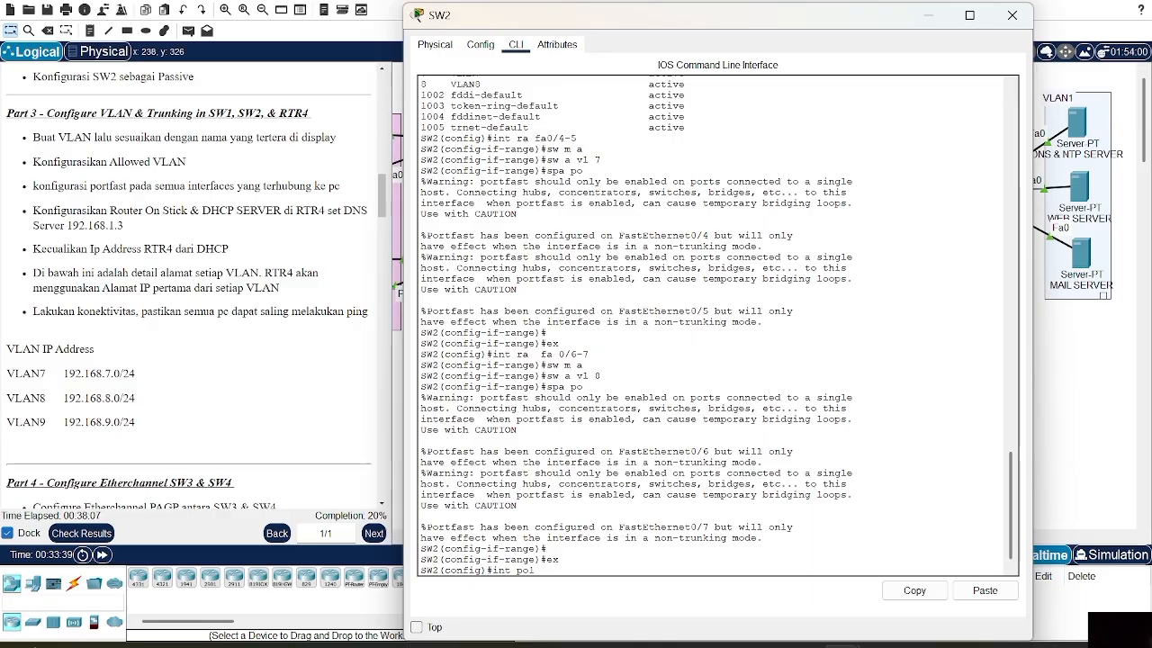
pyautogui.press('Return')
pyautogui.write('sw')
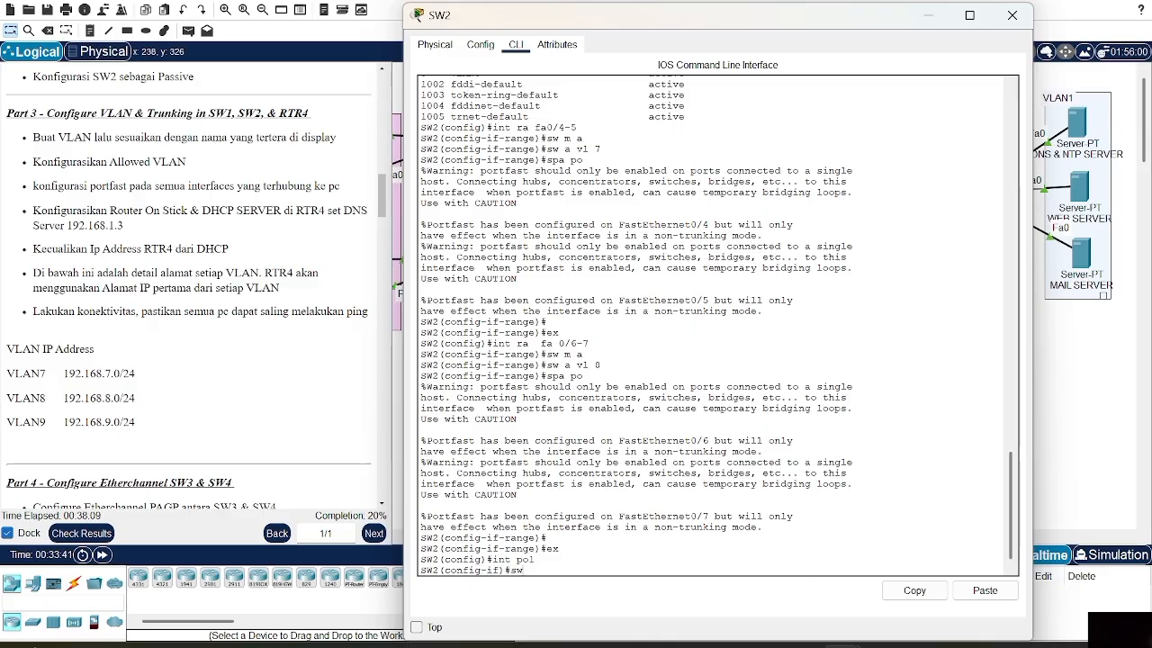
pyautogui.write(' m t')
pyautogui.press('Return')
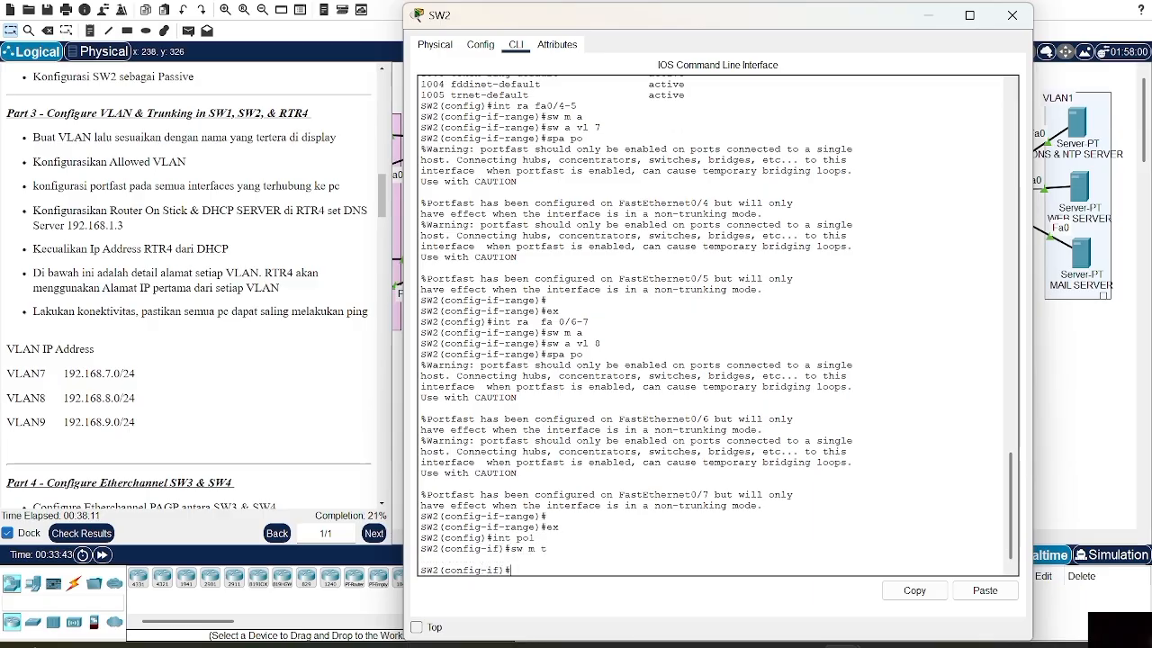
pyautogui.write('s')
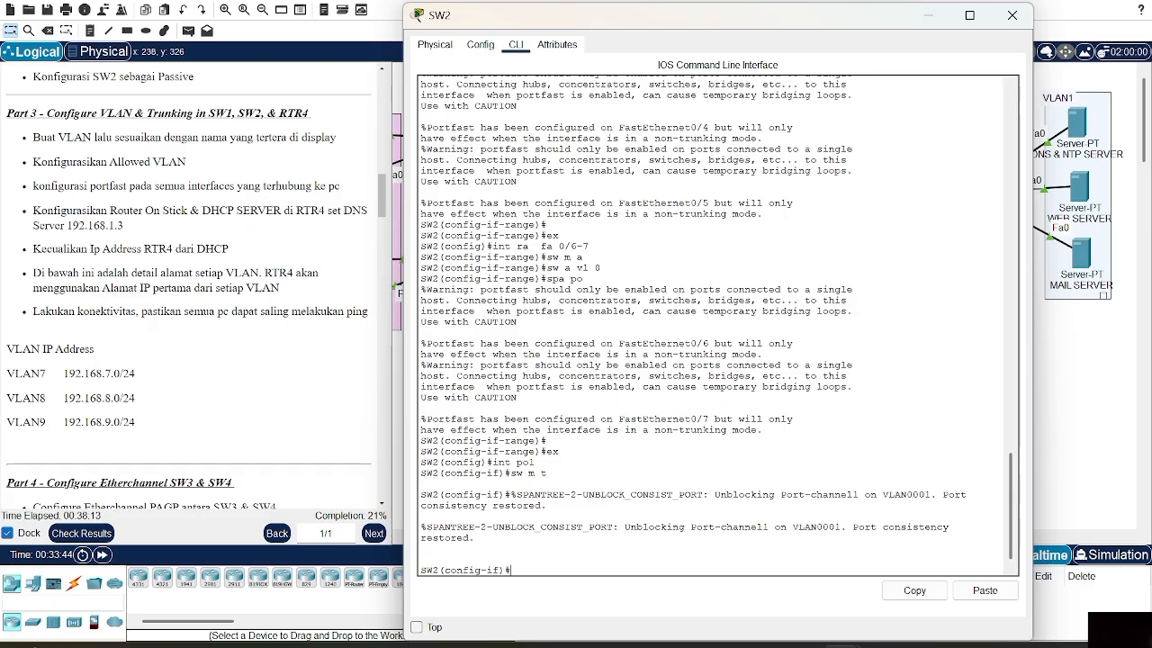
pyautogui.write('w t all vl 7-9')
pyautogui.press('Return')
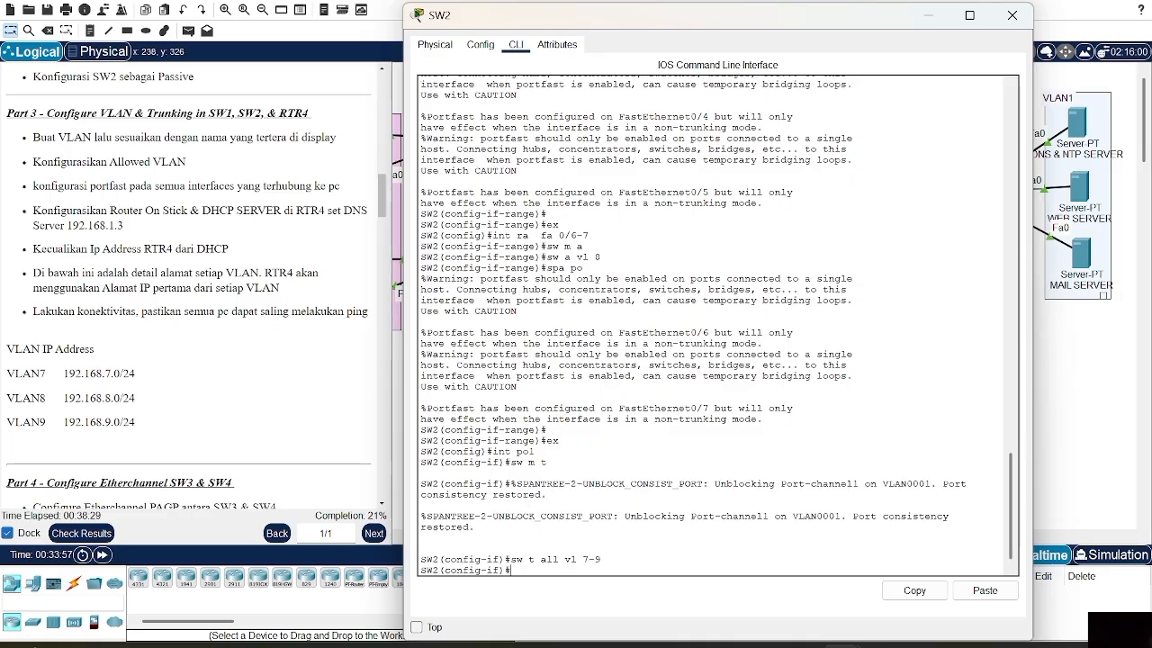
pyautogui.press('Up')
pyautogui.press('BackSpace')
pyautogui.write('8')
pyautogui.press('Return')
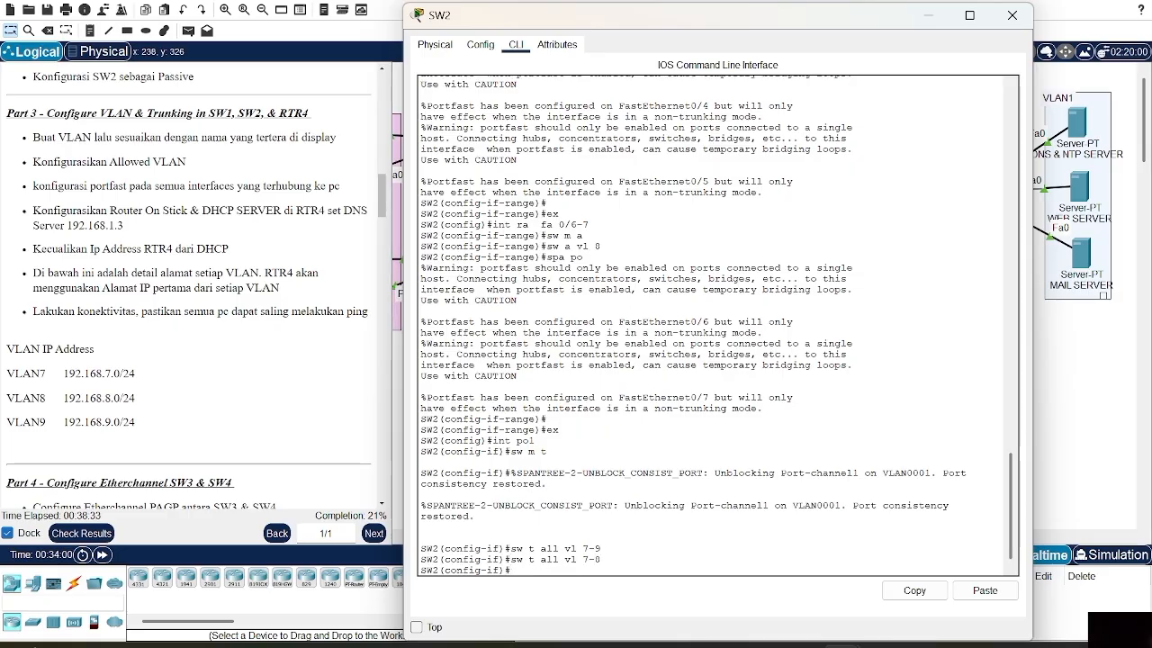
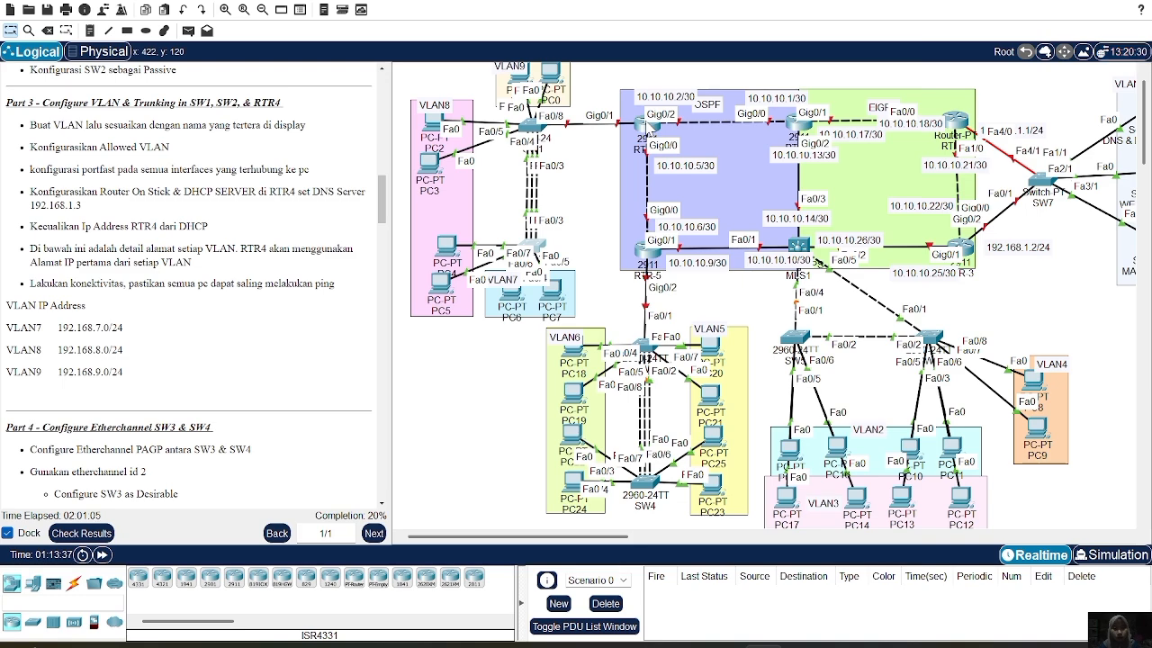
# Open RTR-4's CLI and enter global configuration mode with en and conf t
pyautogui.click(646, 133)
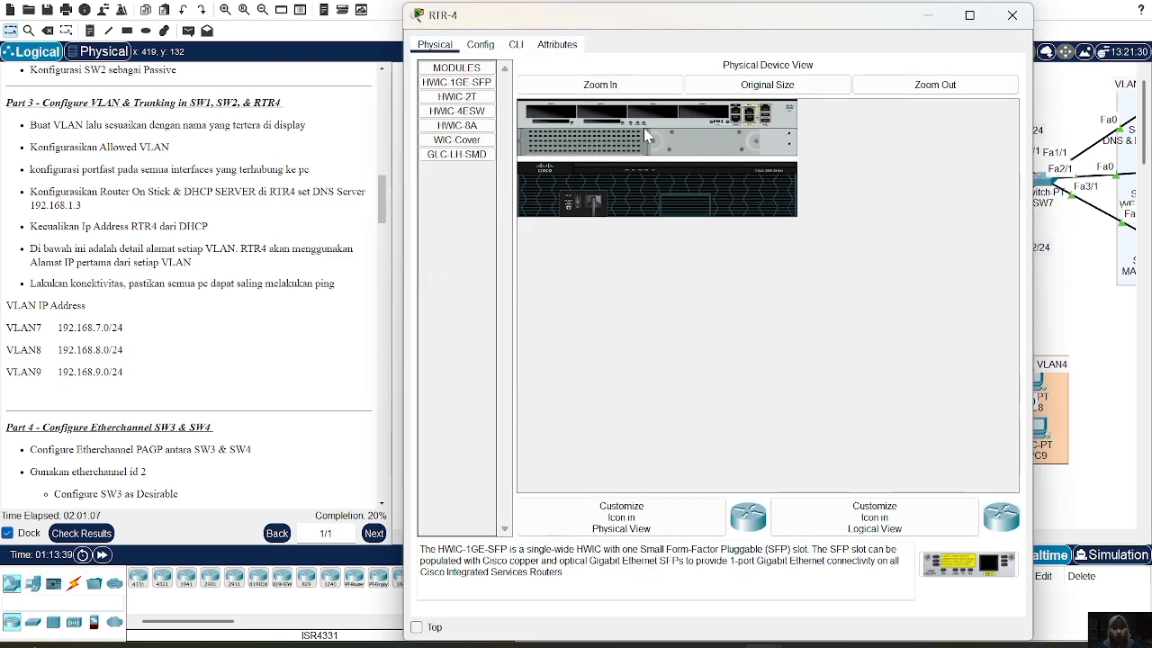
pyautogui.click(517, 45)
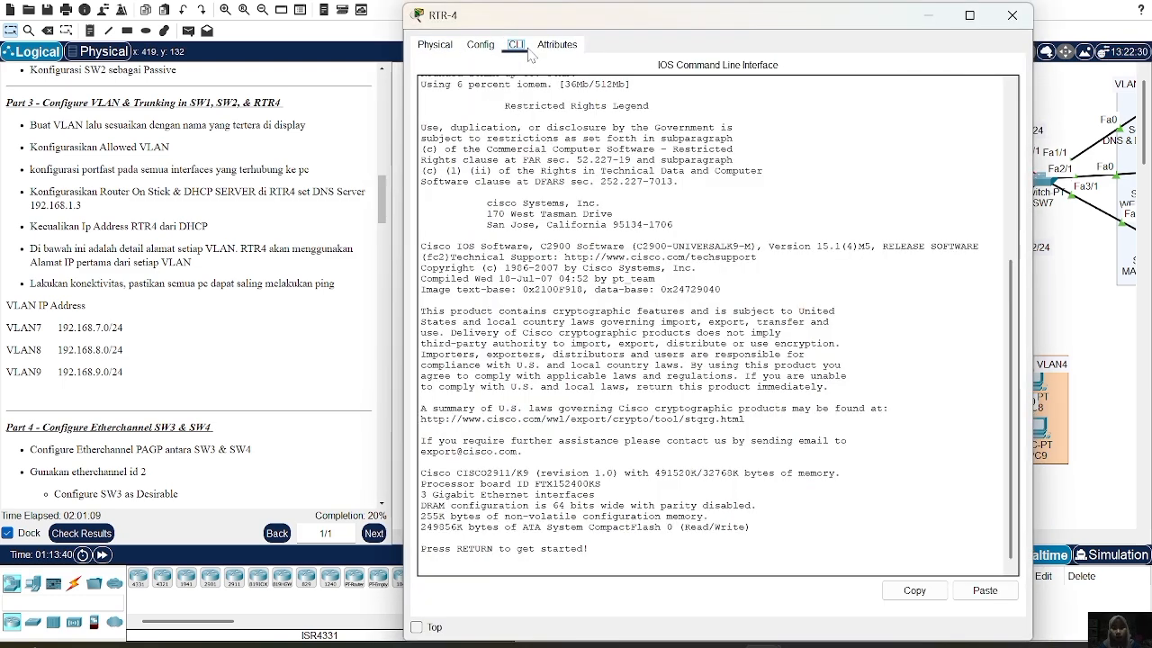
pyautogui.press('Return')
pyautogui.write('en')
pyautogui.press('Return')
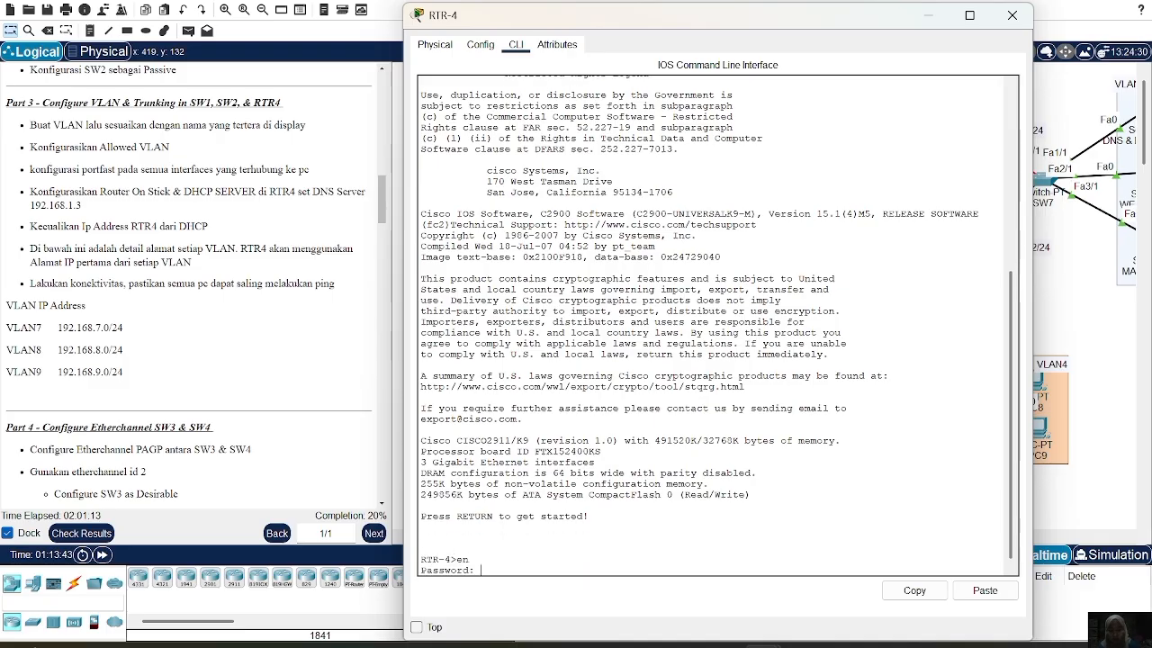
pyautogui.press('Return')
pyautogui.write('conf t')
pyautogui.press('Return')
# Bring up GigabitEthernet0/1 with no shutdown
pyautogui.write('int g')
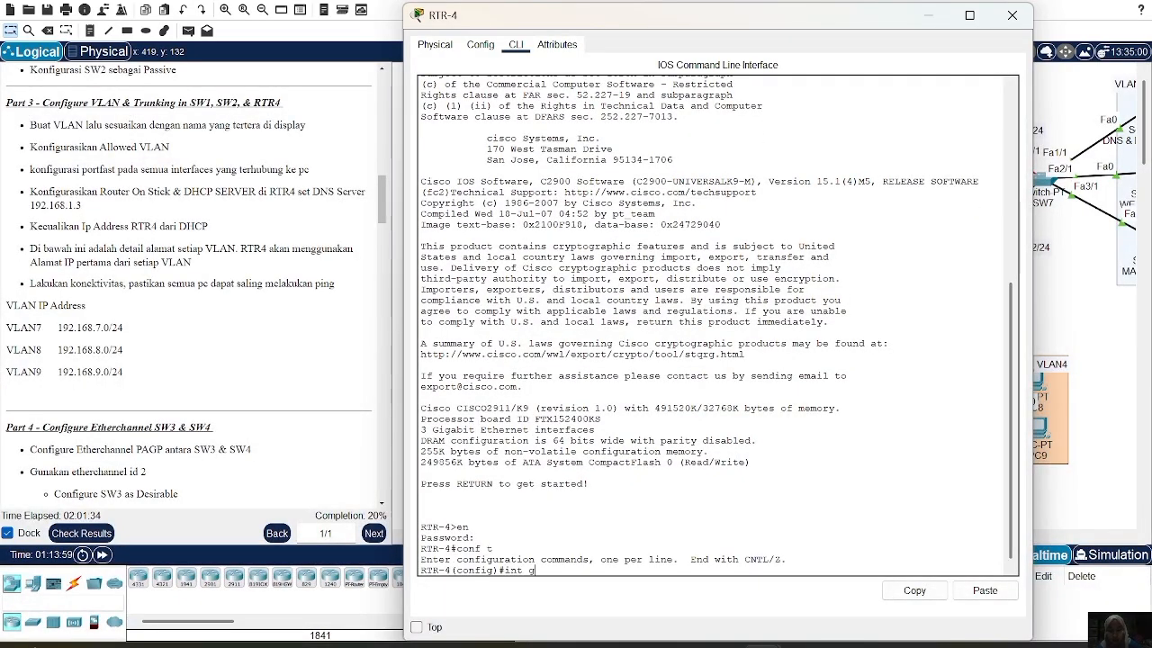
pyautogui.write('ig0/1')
pyautogui.press('Return')
pyautogui.write('no sh')
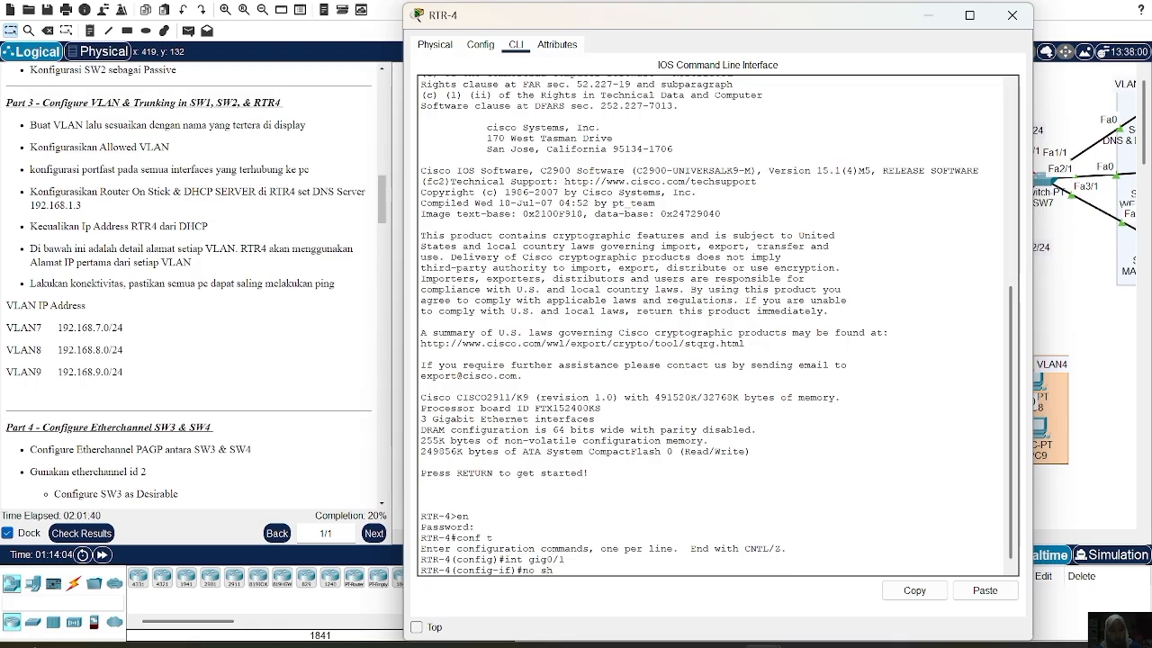
pyautogui.press('Return')
pyautogui.press('Return')
pyautogui.write('e')
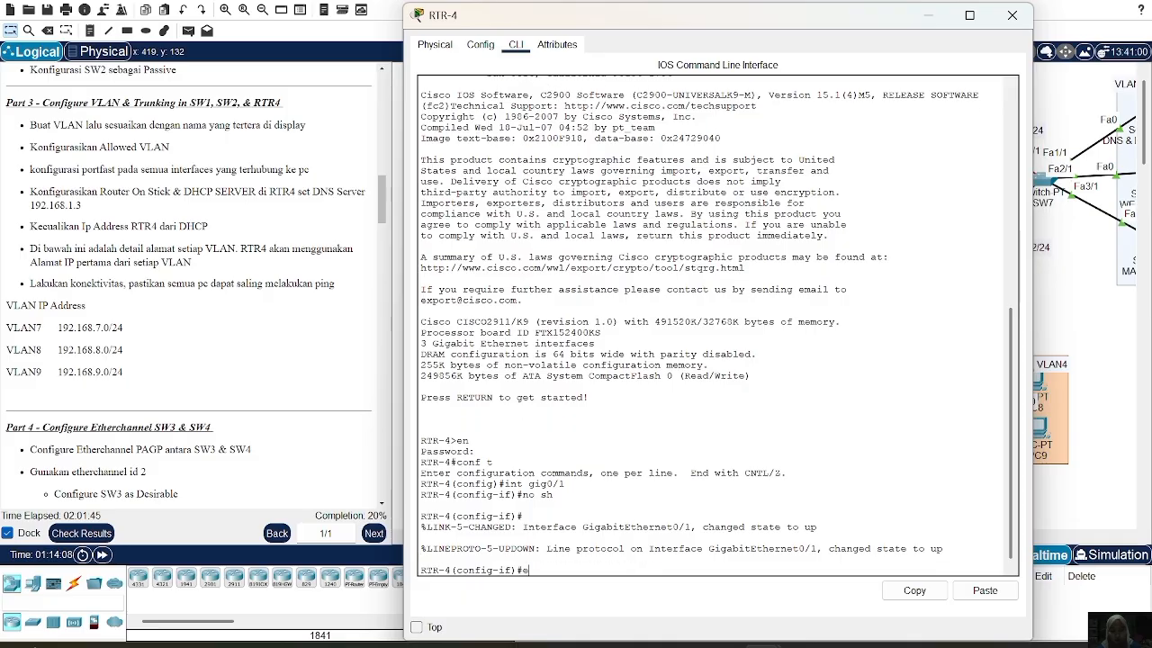
pyautogui.write('x')
pyautogui.press('Return')
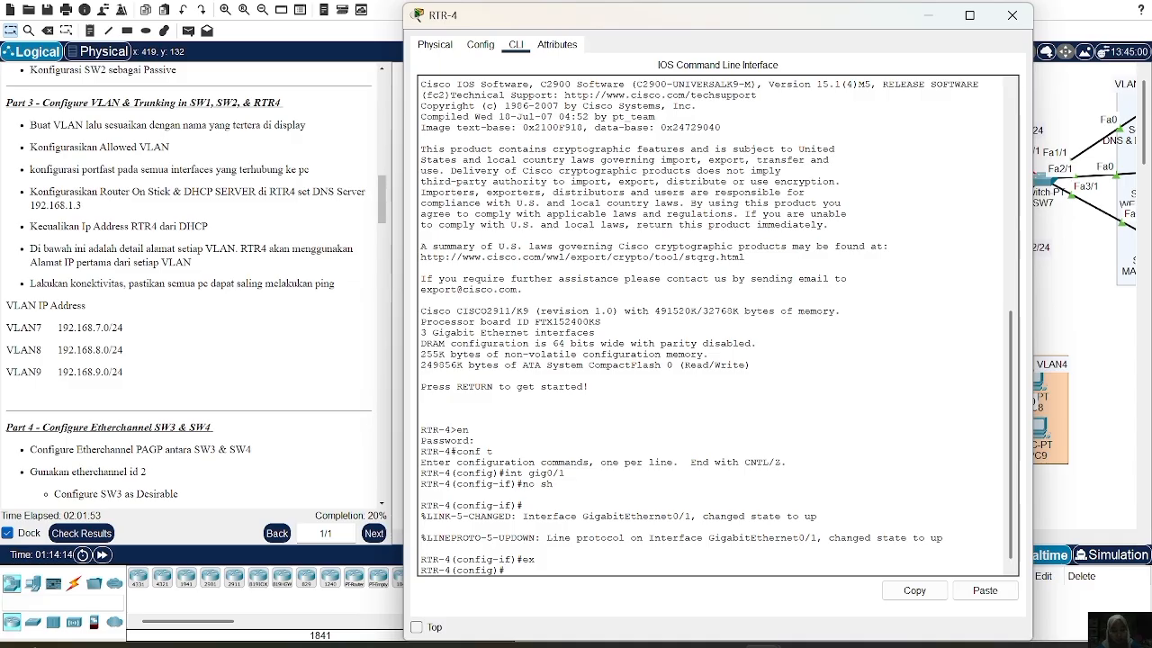
# Create subinterface Gig0/1.7 with dot1q VLAN 7 and address 192.168.7.1 255.255.255.0
pyautogui.write('int gig0/1.')
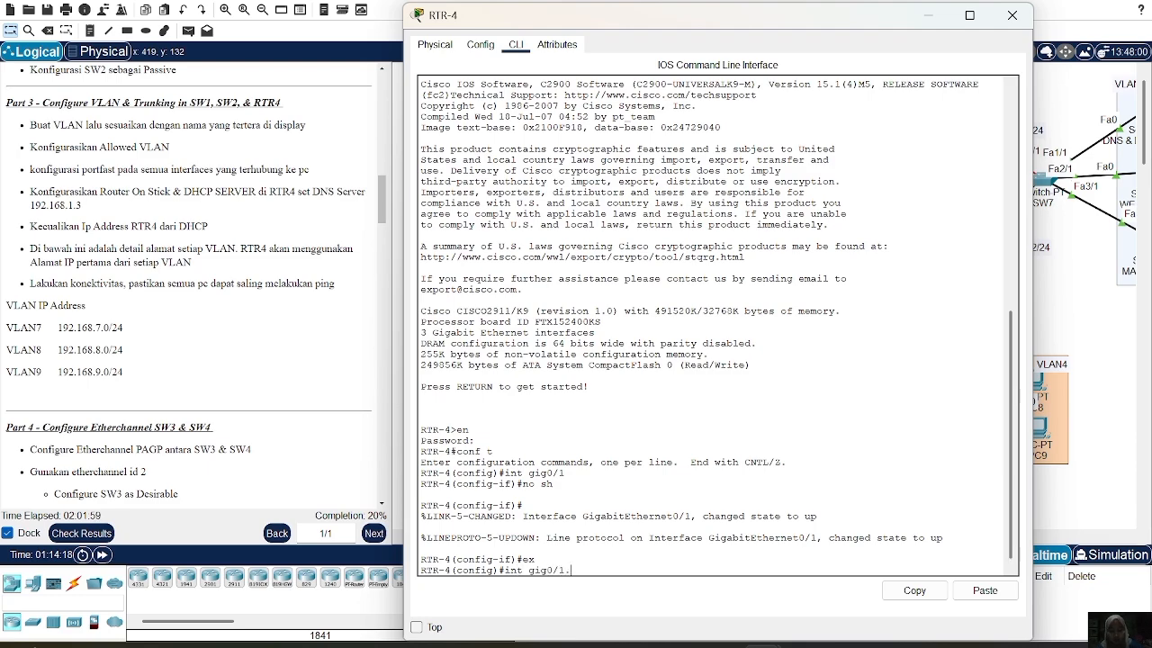
pyautogui.write('7')
pyautogui.press('Return')
pyautogui.press('Return')
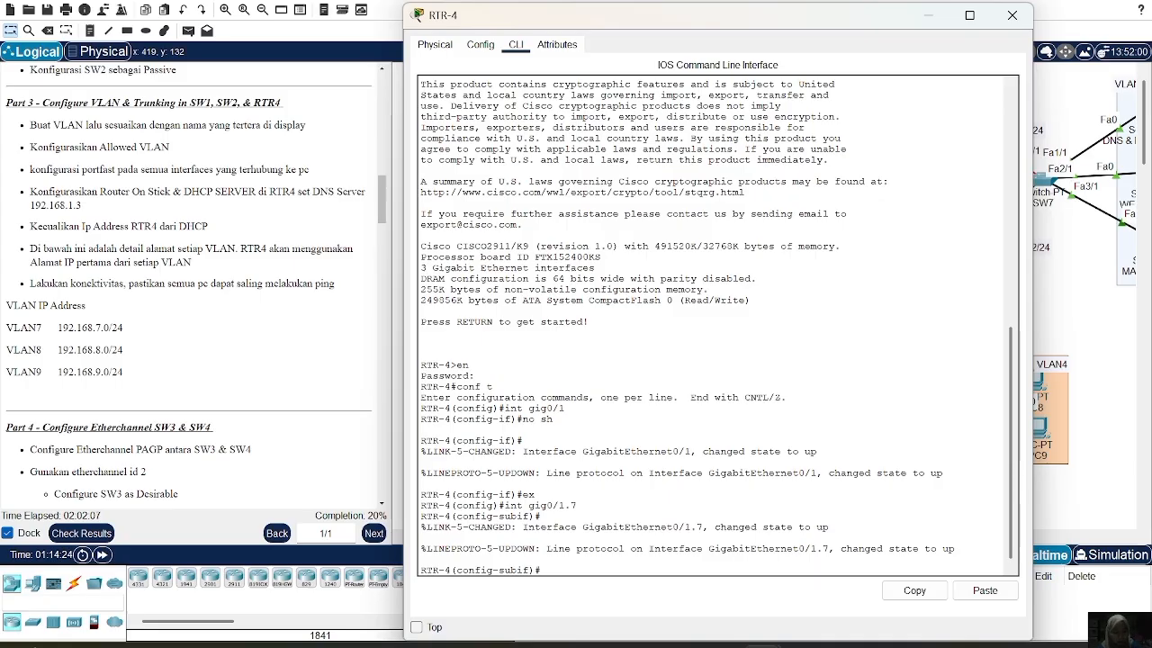
pyautogui.write('enc do 7')
pyautogui.press('Return')
pyautogui.write('ip add ')
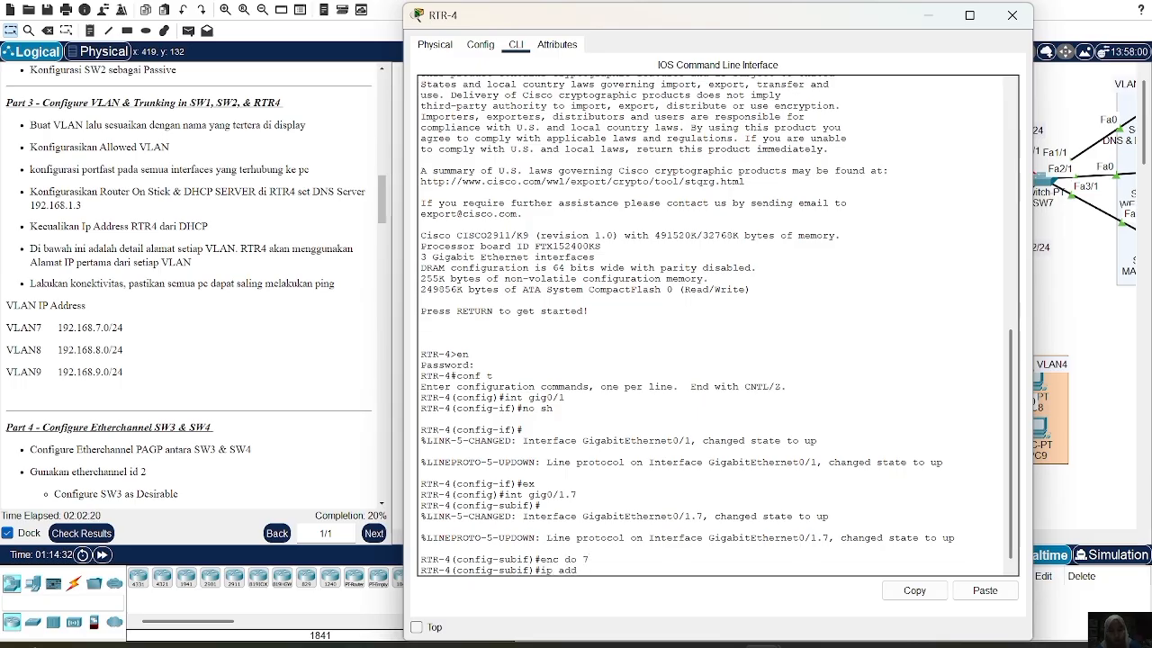
pyautogui.write('192.168.7.1')
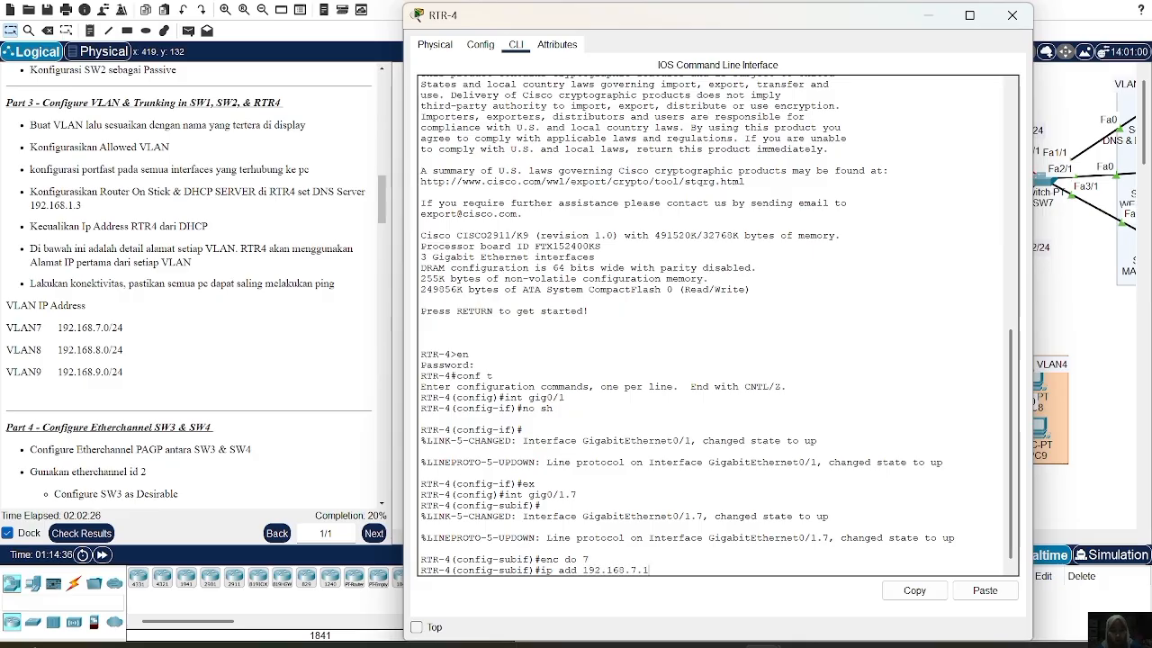
pyautogui.write(' 255.255.255')
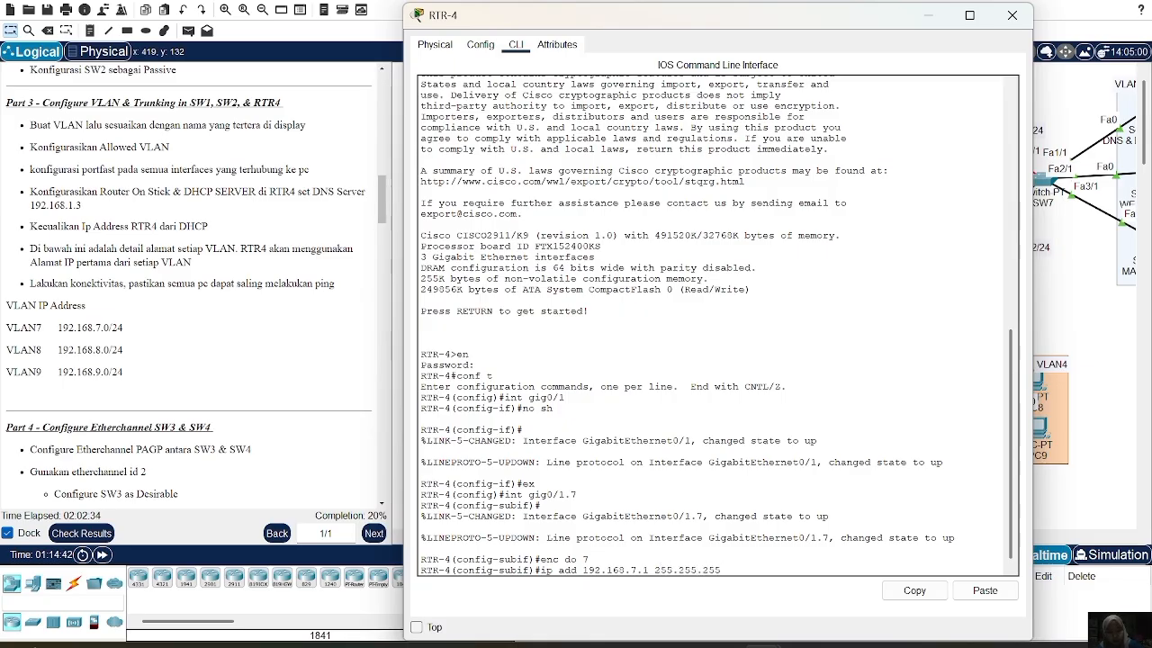
pyautogui.write('.0')
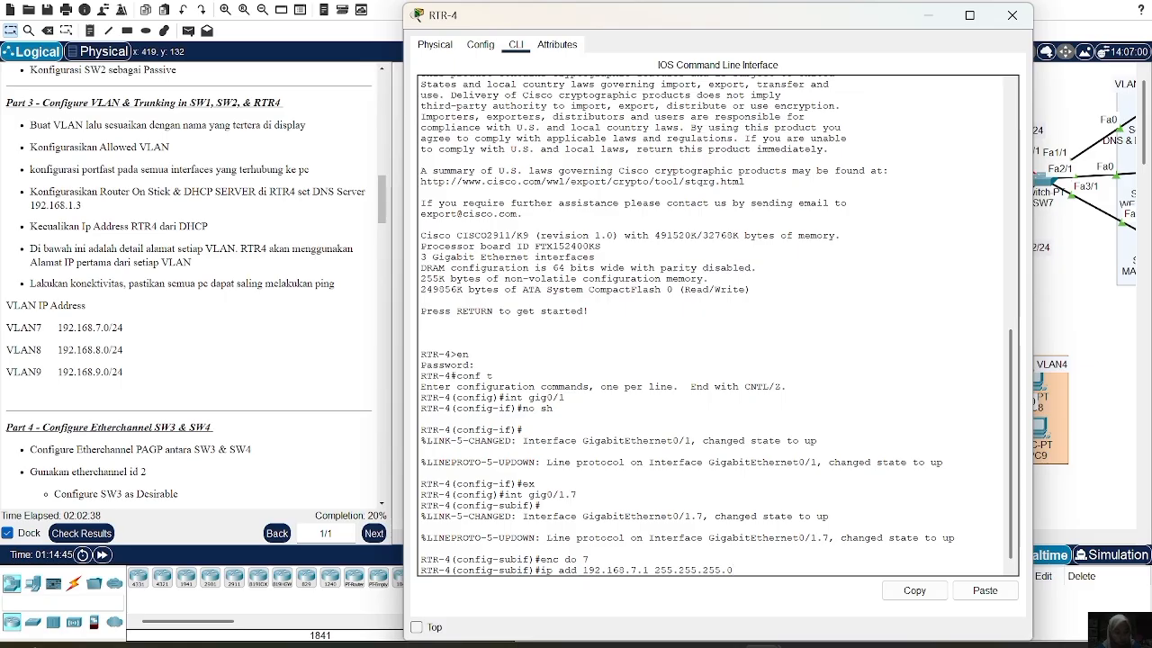
pyautogui.press('Return')
pyautogui.write('ex')
pyautogui.press('Return')
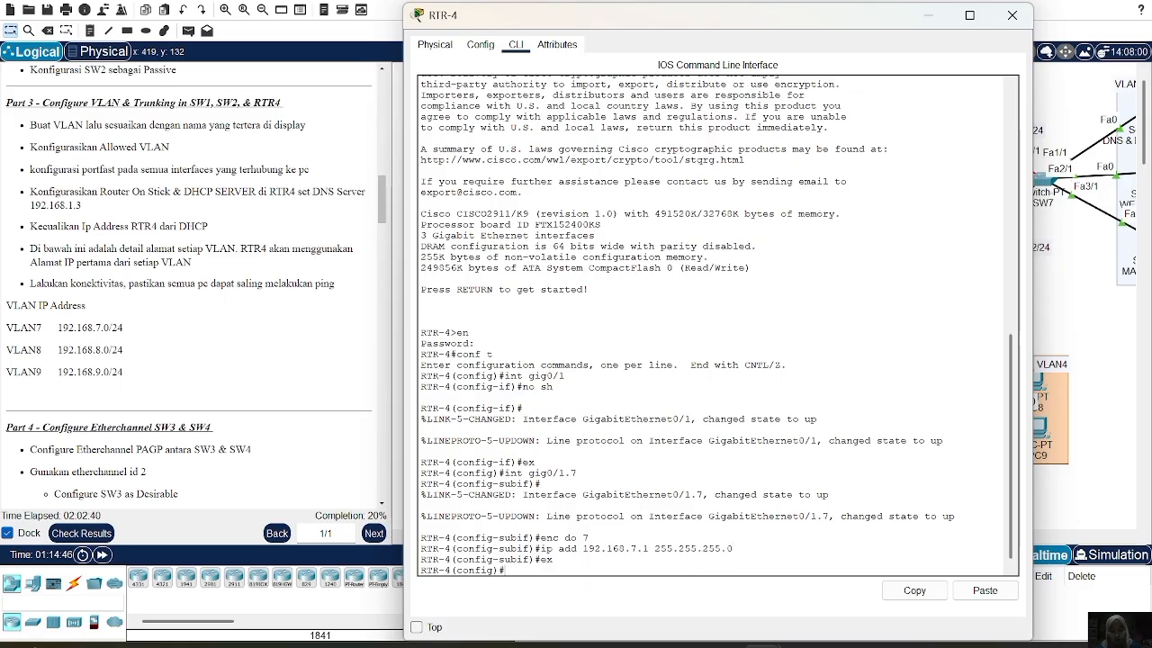
# Create subinterface Gig0/1.8 with dot1q VLAN 8 and address 192.168.8.1/24
pyautogui.write('int gig0')
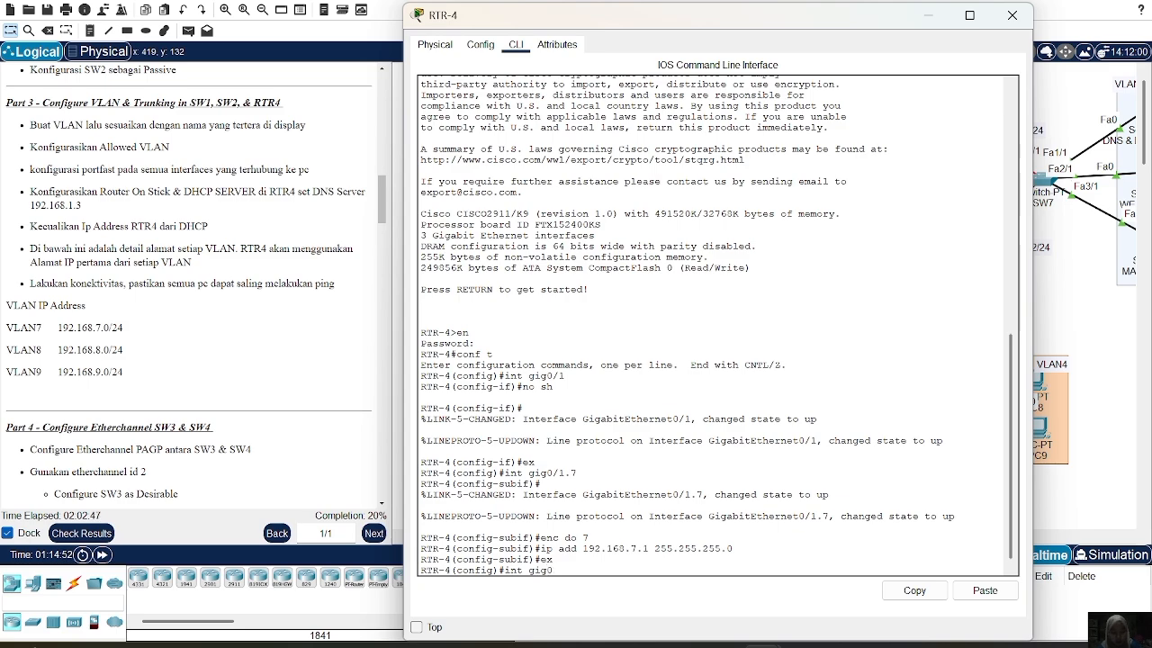
pyautogui.write('/1.')
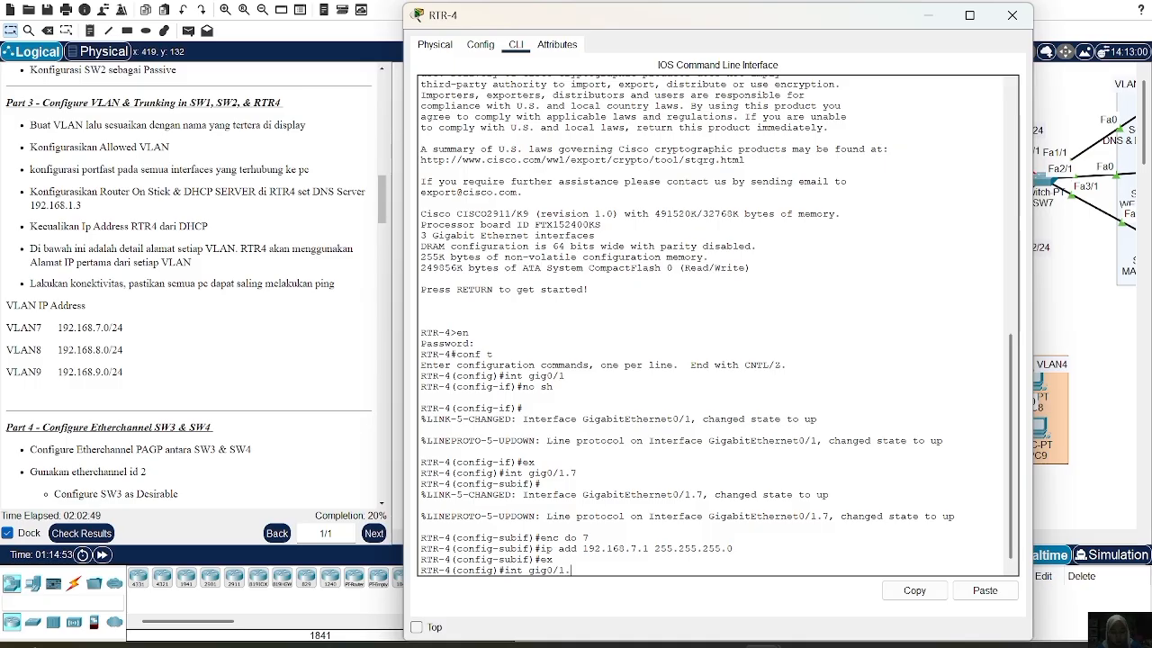
pyautogui.write('8')
pyautogui.press('Return')
pyautogui.write('enc do')
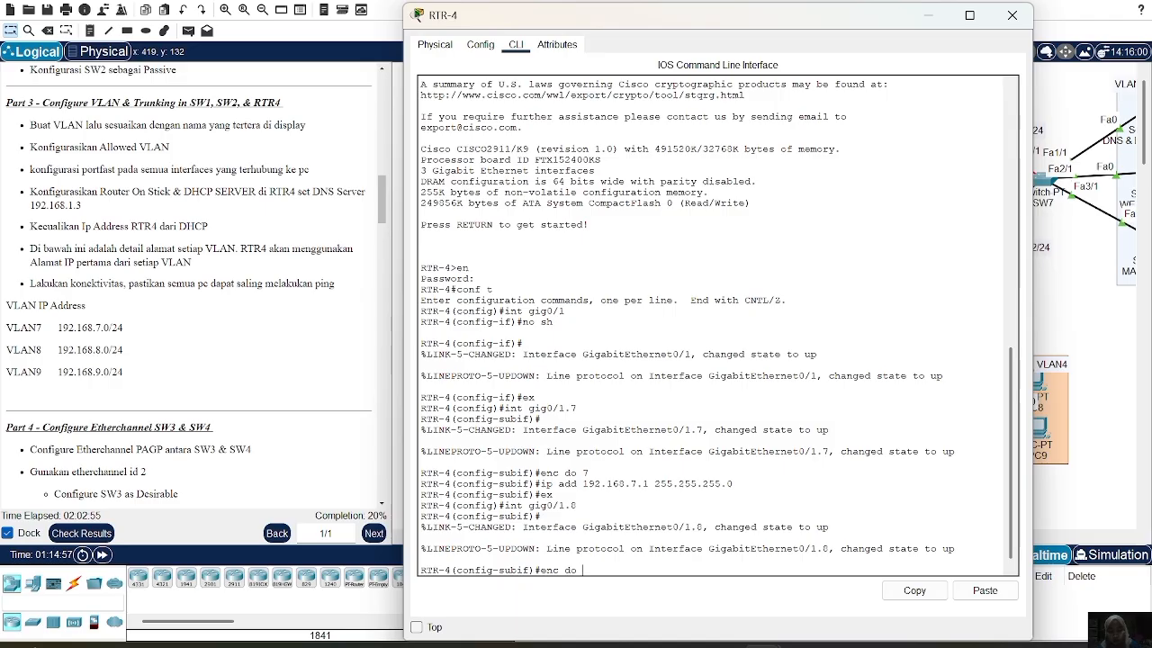
pyautogui.write(' 8')
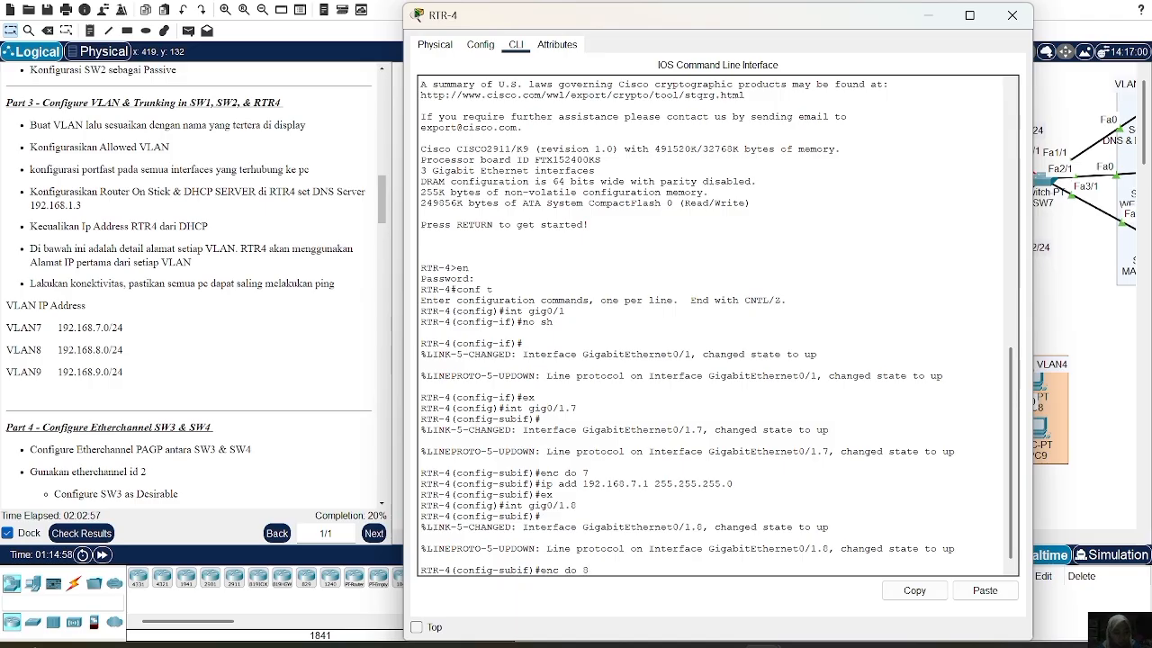
pyautogui.press('Return')
pyautogui.write('ex')
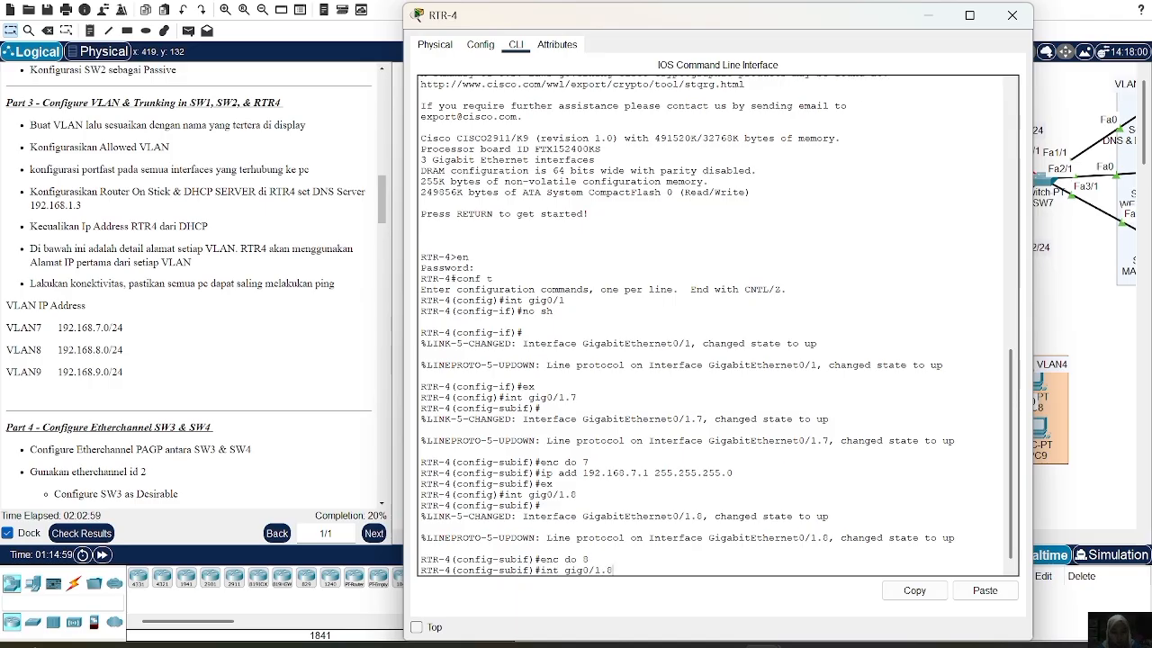
pyautogui.press('Up')
pyautogui.press('Up')
pyautogui.press('Up')
pyautogui.press('Up')
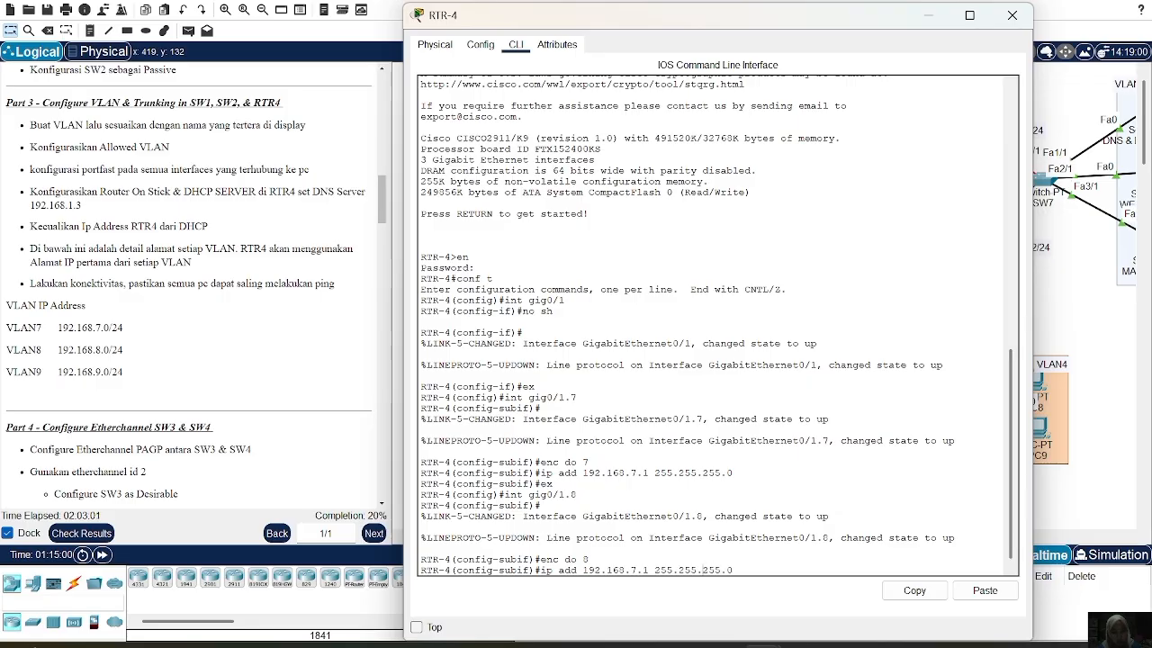
pyautogui.press('Left')
pyautogui.press('Left')
pyautogui.press('Left')
pyautogui.press('Left')
pyautogui.press('Left')
pyautogui.press('Left')
pyautogui.press('Left')
pyautogui.press('Left')
pyautogui.press('Left')
pyautogui.press('Left')
pyautogui.press('Left')
pyautogui.press('Left')
pyautogui.press('Left')
pyautogui.press('Left')
pyautogui.press('Left')
pyautogui.press('Left')
pyautogui.press('BackSpace')
pyautogui.write('8')
pyautogui.press('Return')
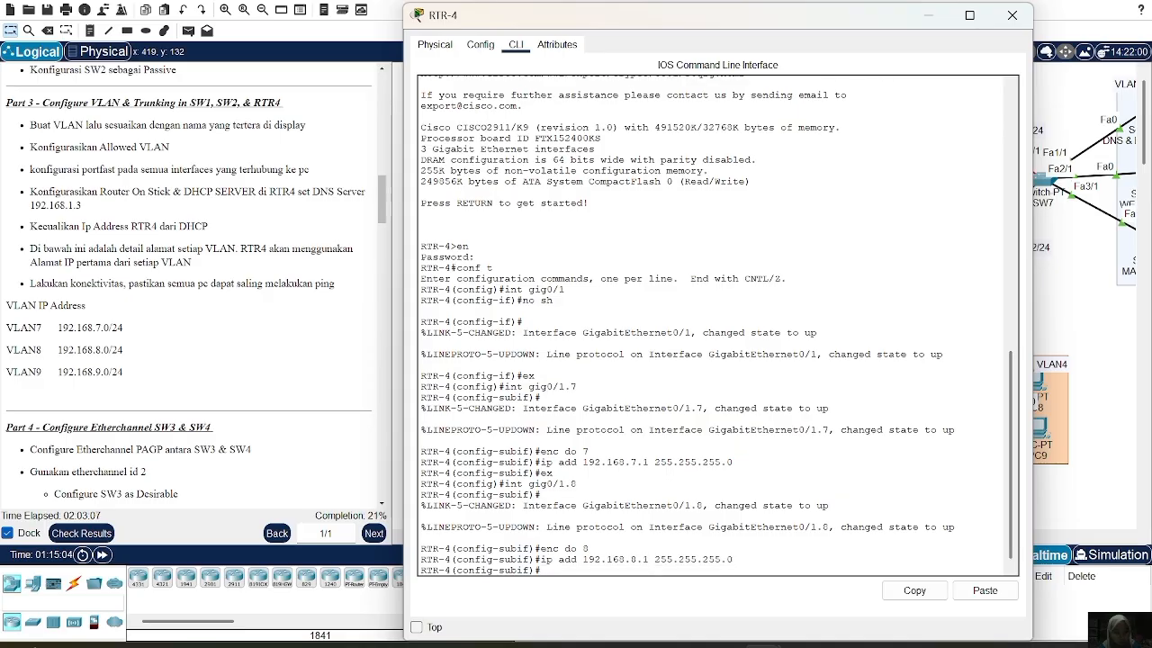
pyautogui.write('ex')
pyautogui.press('Return')
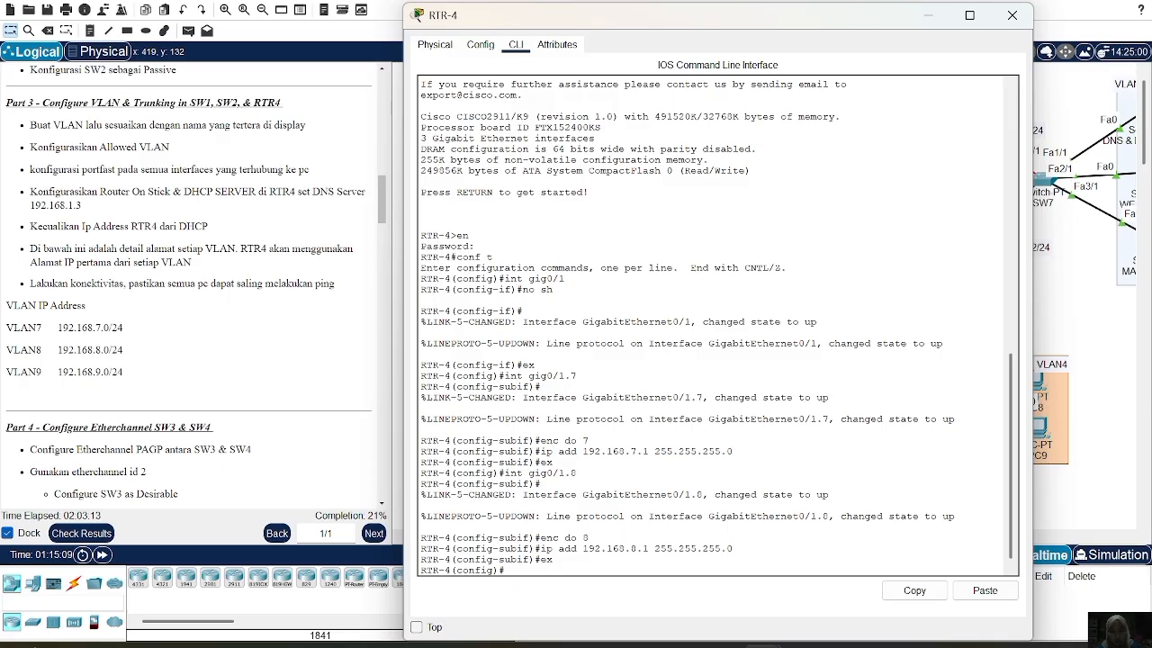
# Create subinterface Gig0/1.9 with dot1q VLAN 9 and address 192.168.9.1/24
pyautogui.write('ex')
pyautogui.press('BackSpace')
pyautogui.press('BackSpace')
pyautogui.write('int gig0/1.')
pyautogui.write('9')
pyautogui.press('Return')
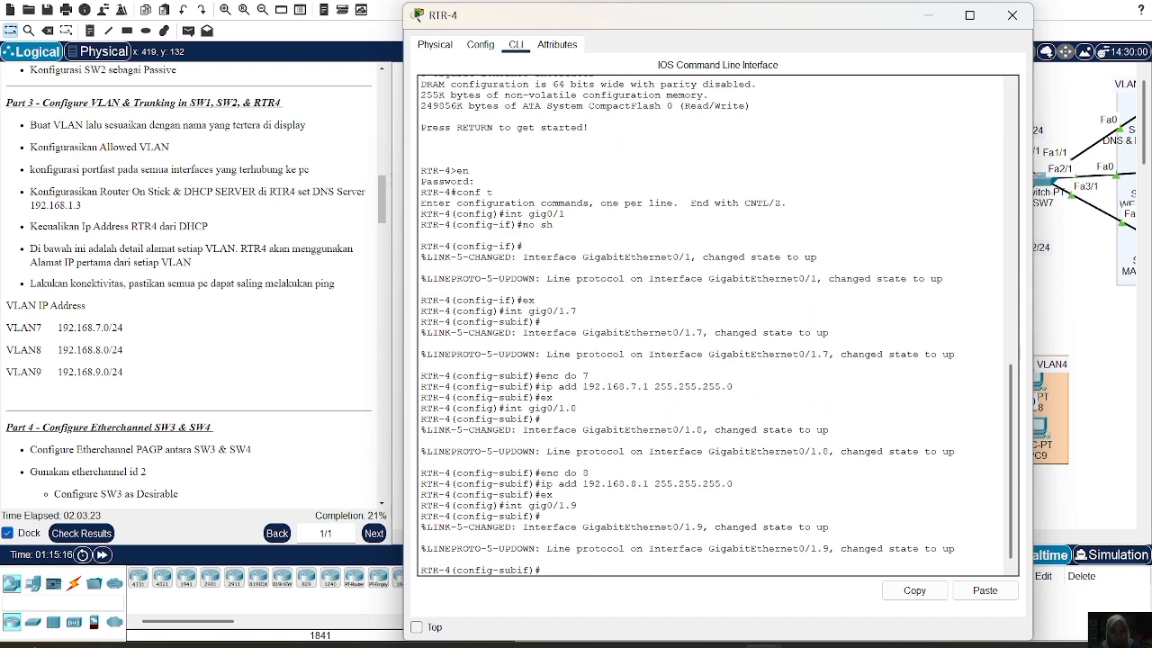
pyautogui.write('enc do 8')
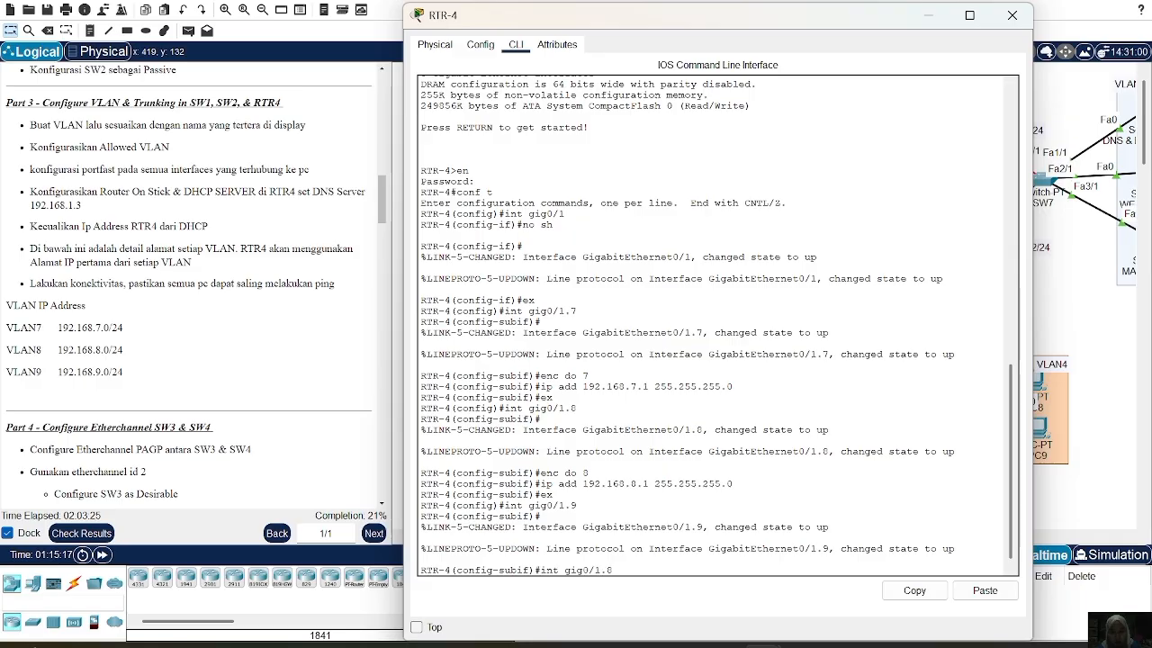
pyautogui.write('9')
pyautogui.press('Return')
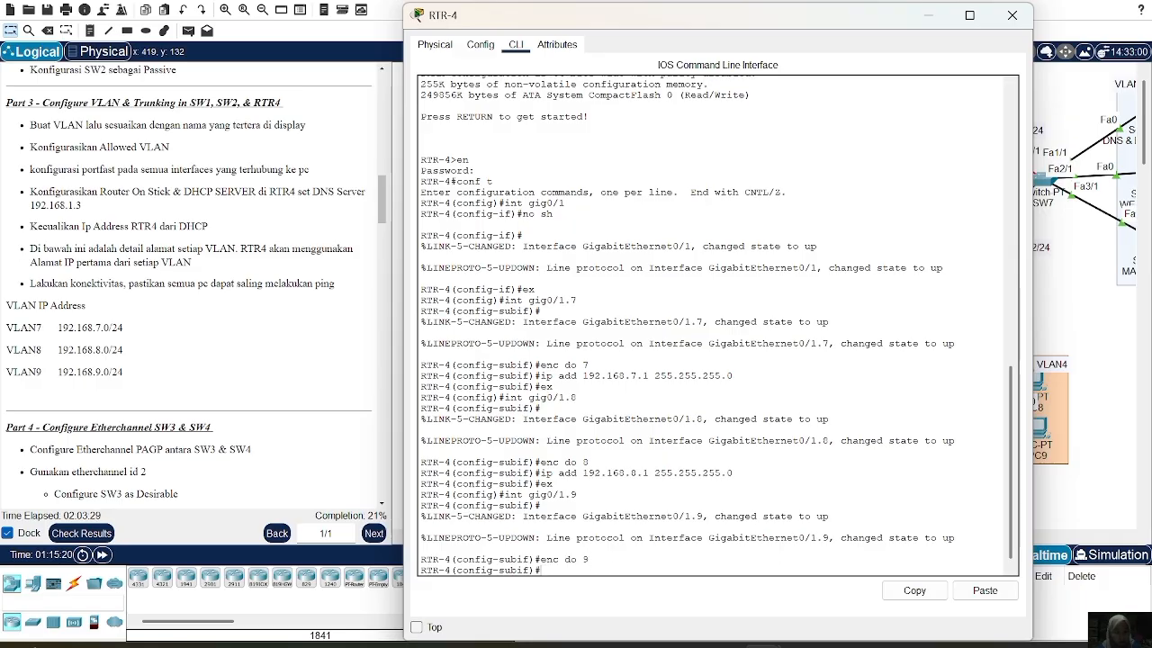
pyautogui.write('ip add 192.168.9.1 255.255.255.0')
pyautogui.press('Return')
pyautogui.write('ex')
pyautogui.press('Return')
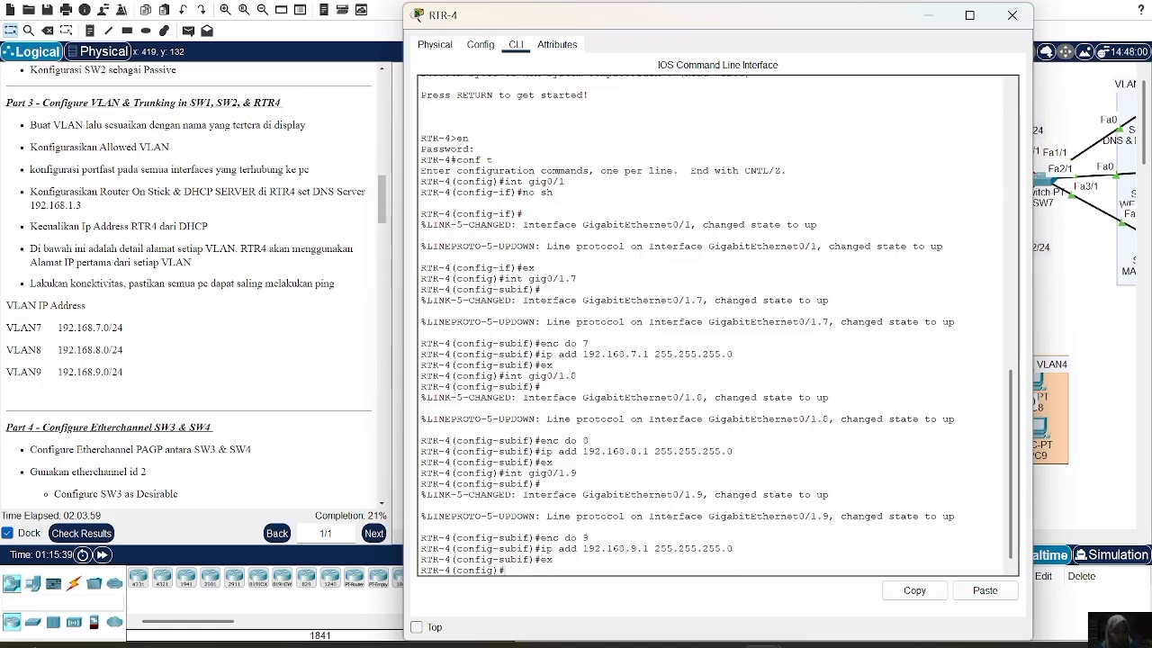
pyautogui.write('ip dhc')
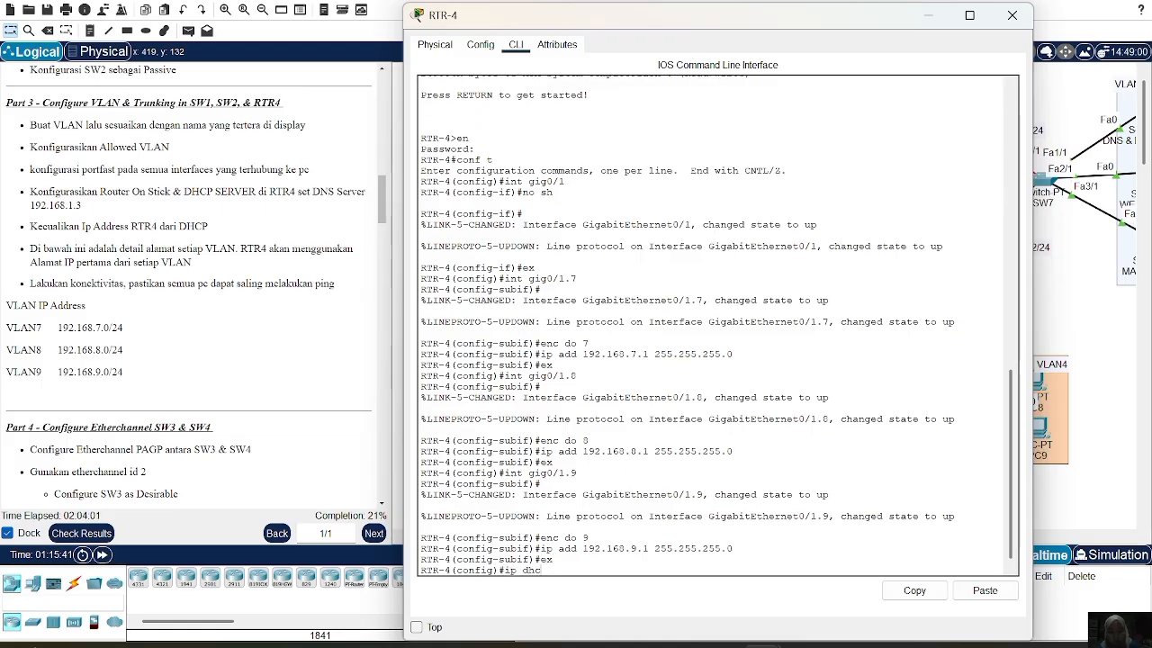
pyautogui.write('p pool VLAN7')
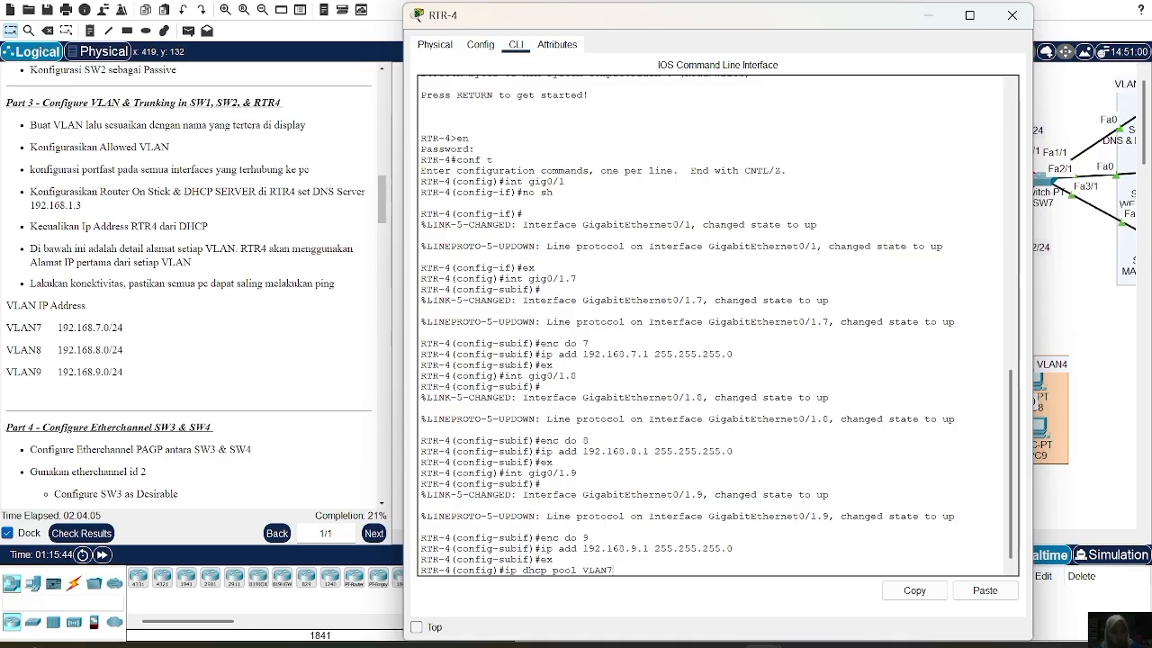
# Create DHCP pool VLAN7 with network 192.168.7.0 255.255.255.0
pyautogui.press('Return')
pyautogui.write('n 192.168.7.0 255.255.255.0')
pyautogui.press('Return')
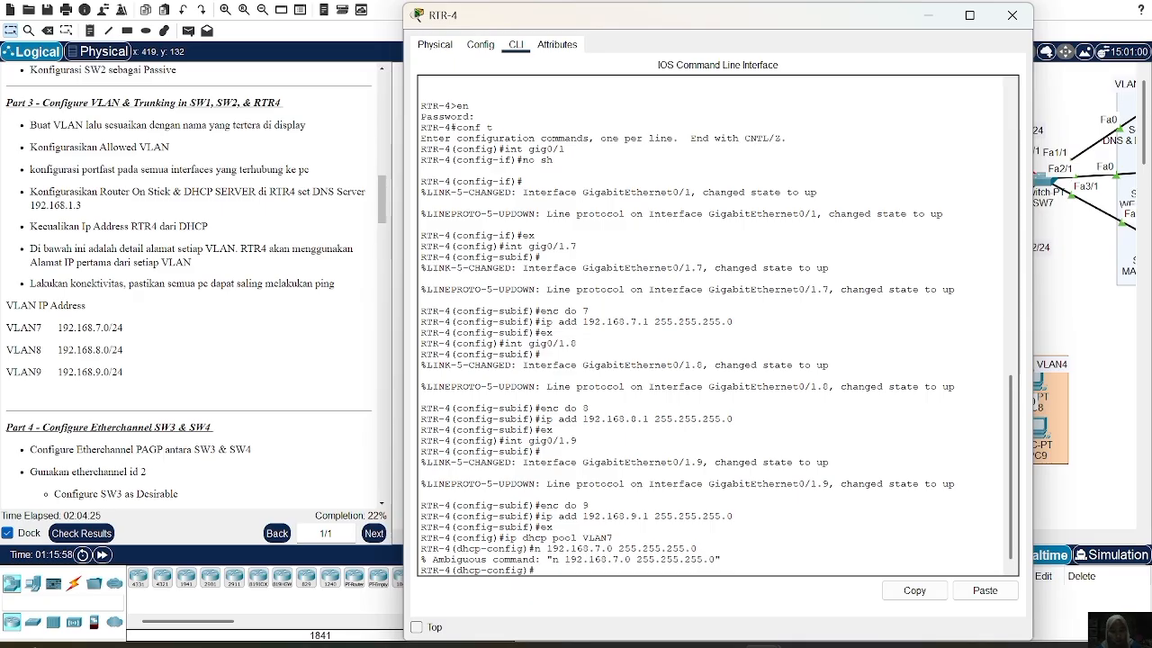
pyautogui.press('Up')
pyautogui.press('Left')
pyautogui.press('Left')
pyautogui.press('Left')
pyautogui.press('Left')
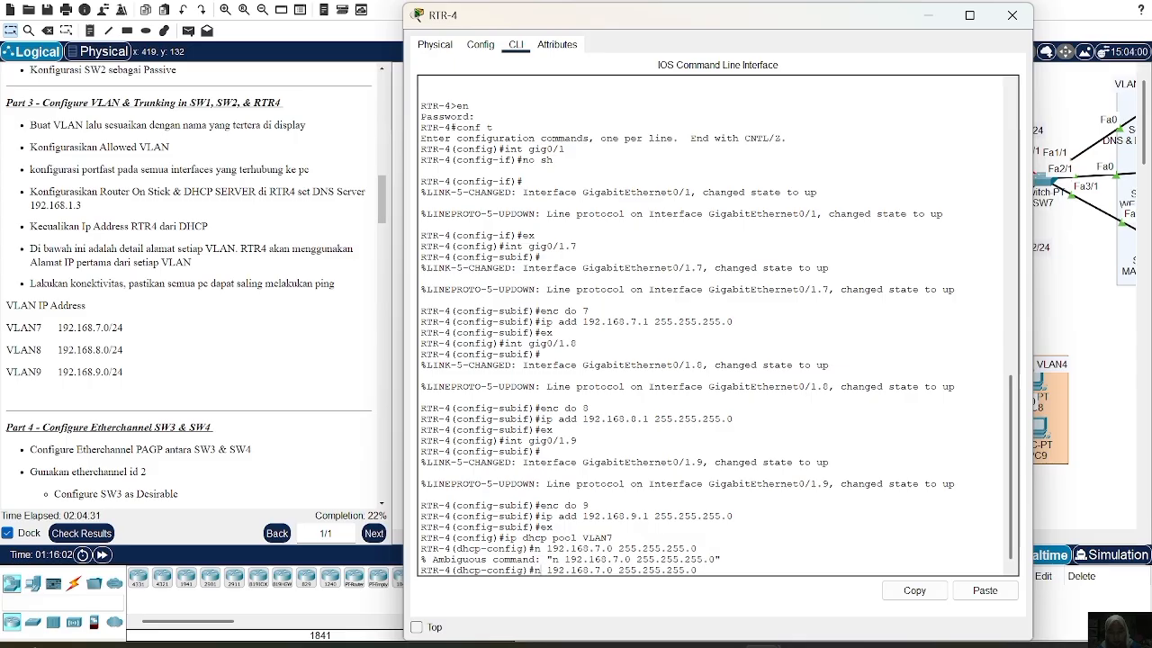
pyautogui.write('e')
pyautogui.press('Return')
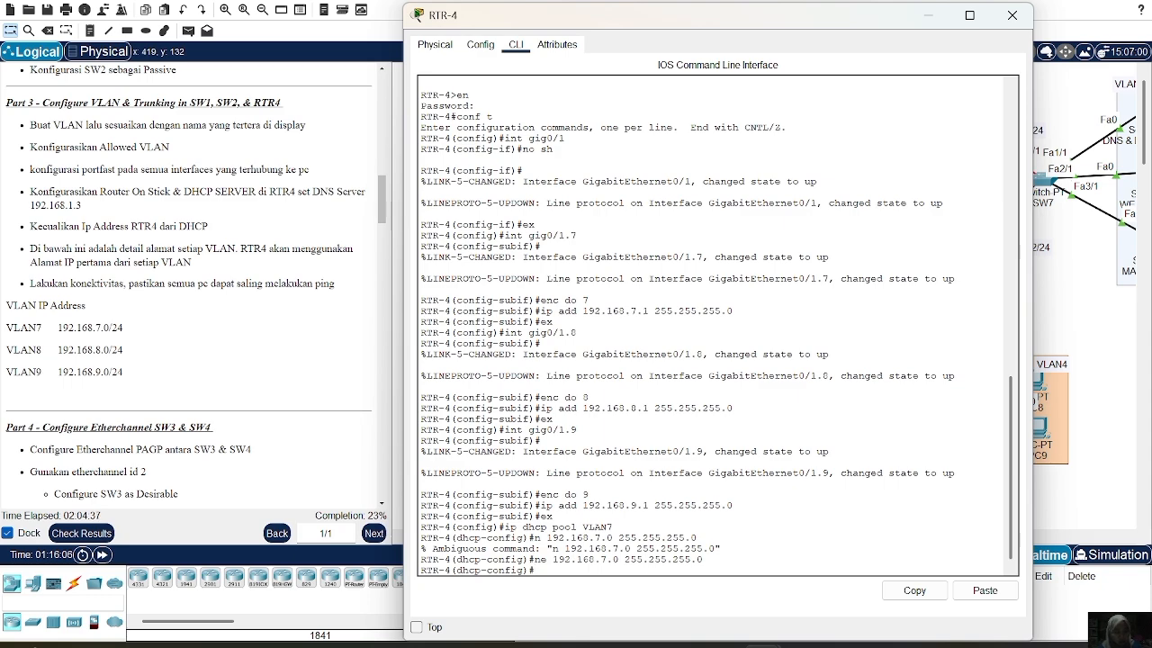
# Give pool VLAN7 default router 192.168.7.1 and DNS server 192.168.1.3
pyautogui.write('de 192.168')
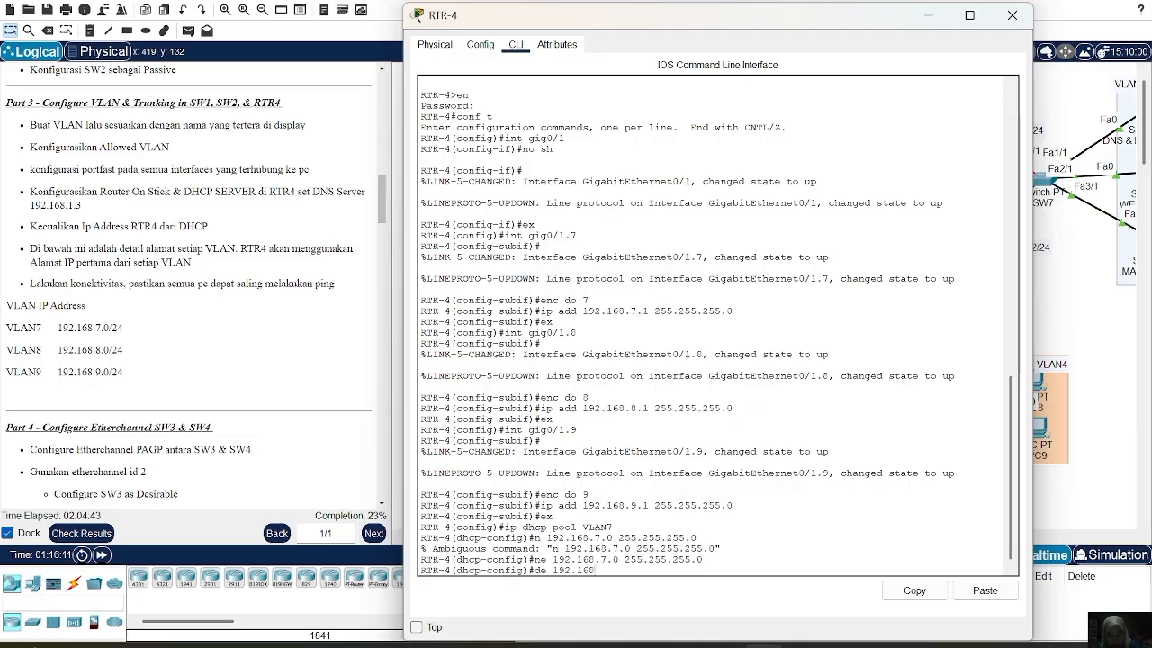
pyautogui.write('...7')
pyautogui.press('BackSpace')
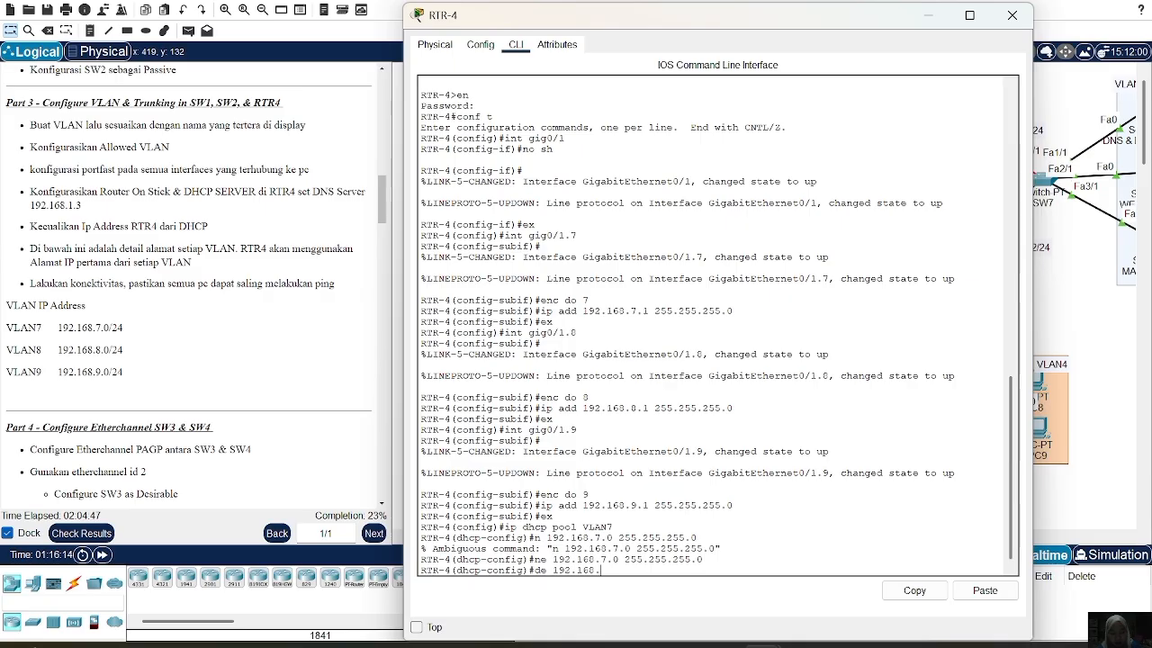
pyautogui.write('7.1')
pyautogui.press('Return')
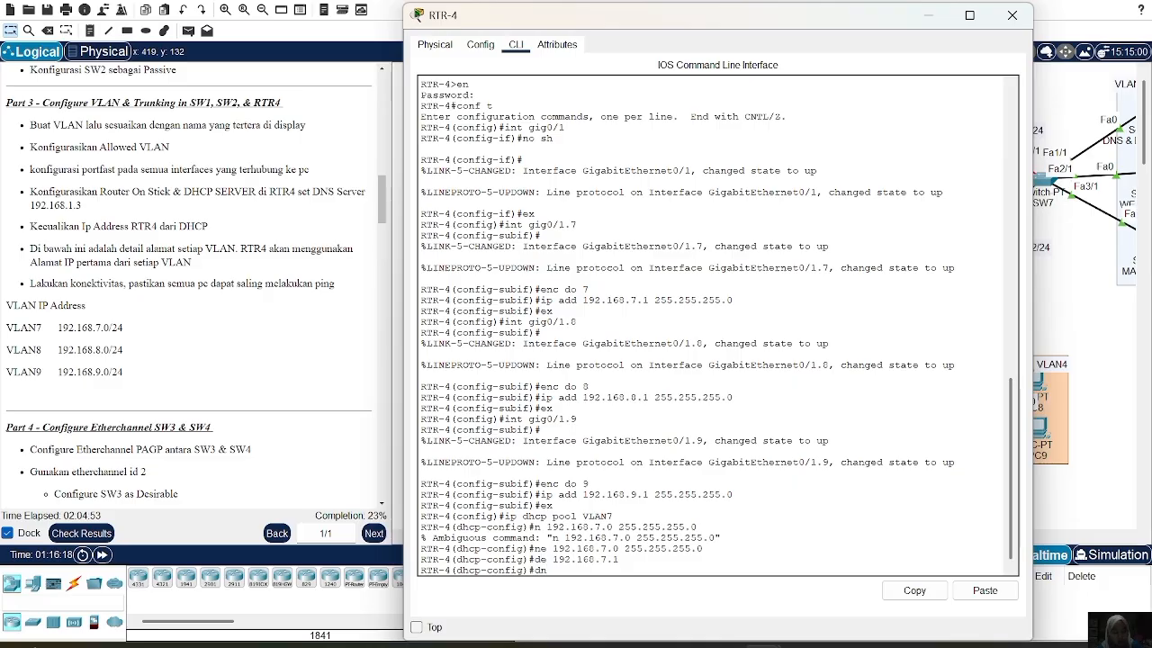
pyautogui.write('dn 192.168.1.3')
pyautogui.press('Return')
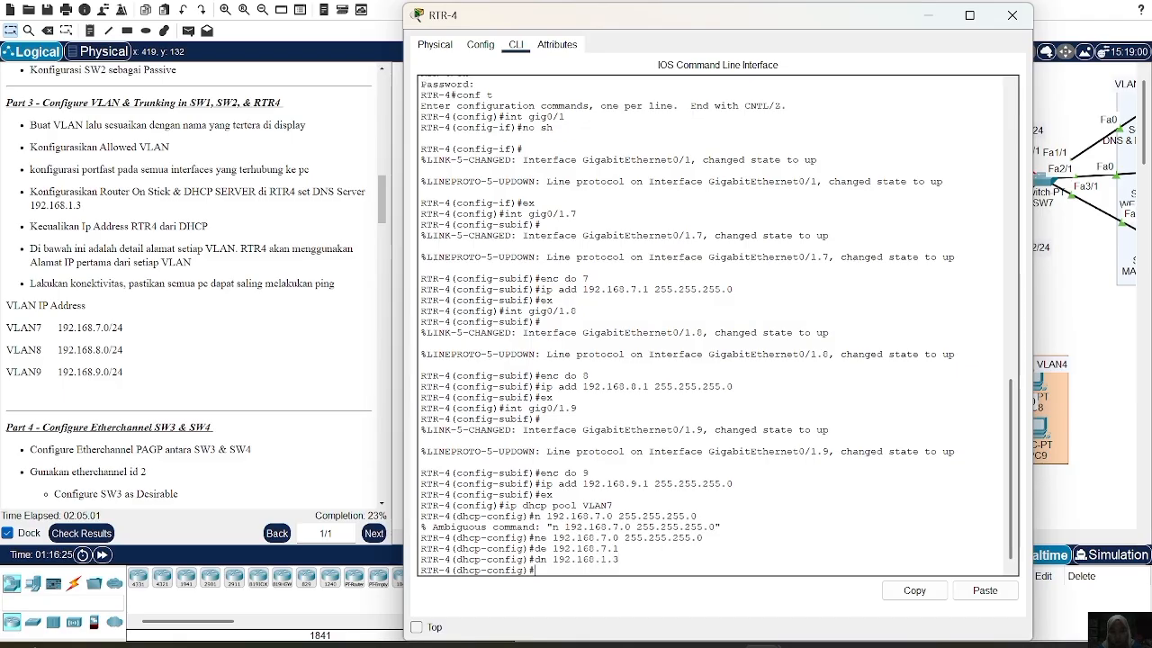
pyautogui.write('ex')
pyautogui.press('Return')
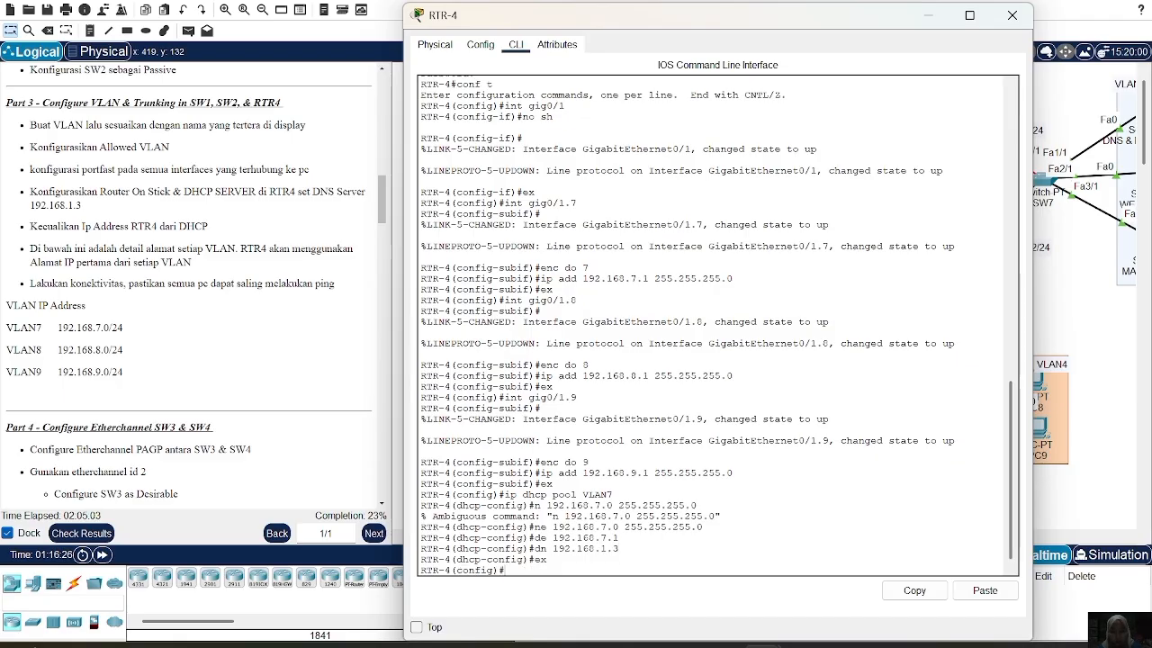
# Create DHCP pool VLAN8 with network 192.168.8.0/24
pyautogui.press('Up')
pyautogui.press('Up')
pyautogui.press('Up')
pyautogui.press('Up')
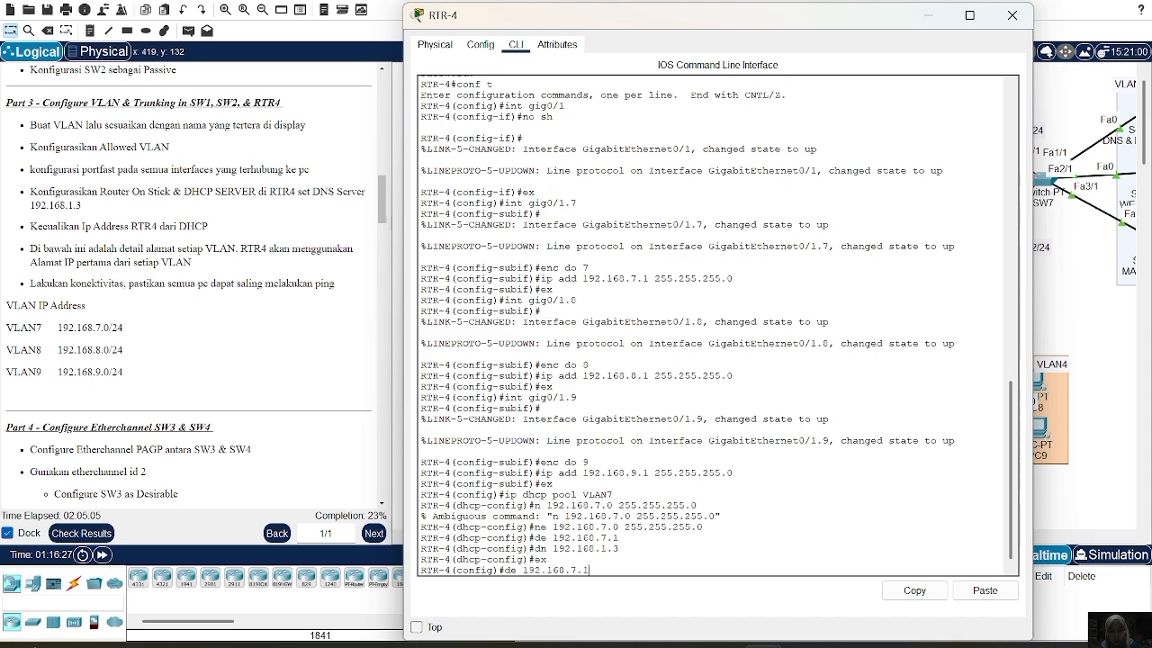
pyautogui.press('Up')
pyautogui.press('Up')
pyautogui.press('BackSpace')
pyautogui.write('8')
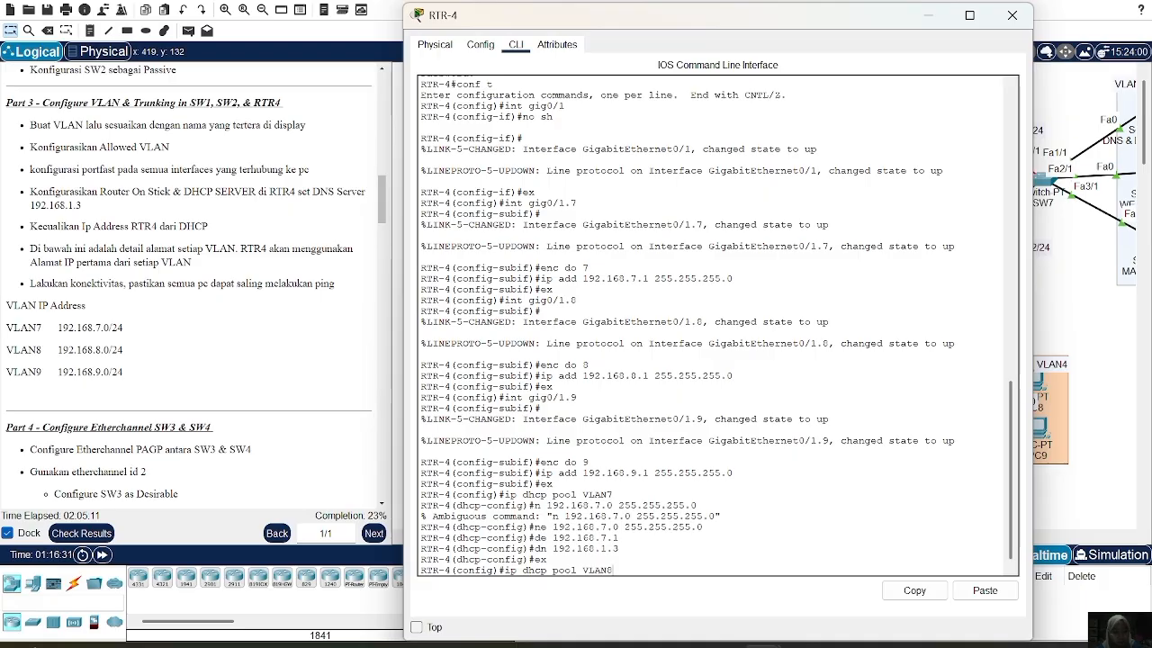
pyautogui.press('Return')
pyautogui.press('Up')
pyautogui.press('Up')
pyautogui.press('Up')
pyautogui.press('Up')
pyautogui.press('Up')
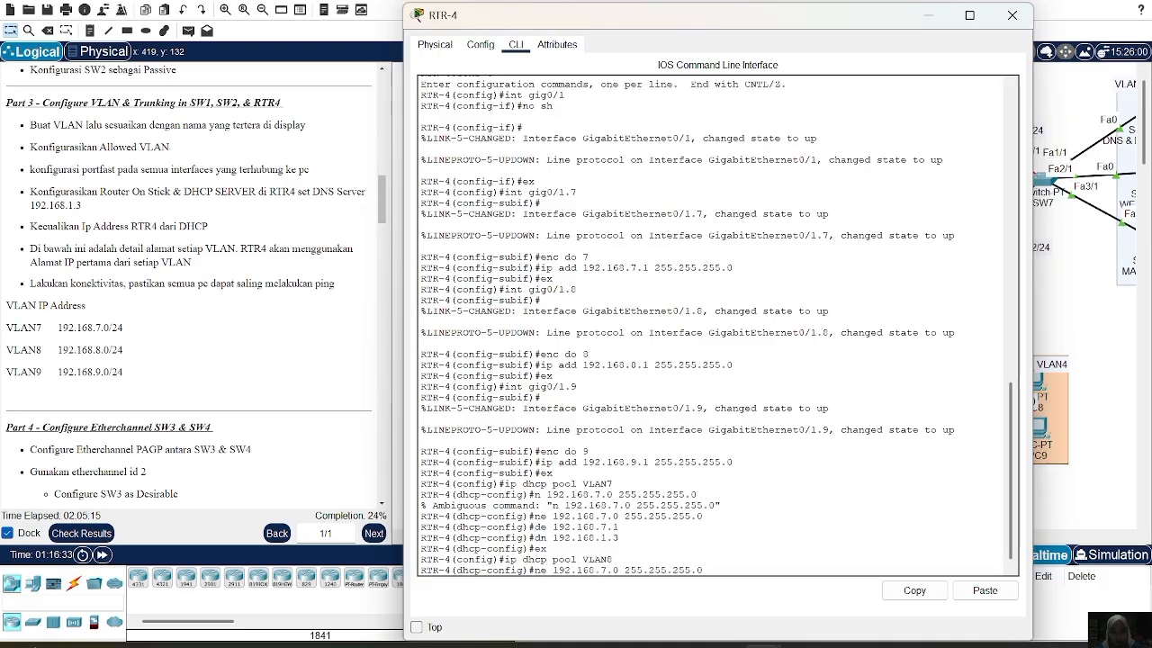
pyautogui.press('Left')
pyautogui.press('Left')
pyautogui.press('Left')
pyautogui.press('Left')
pyautogui.press('Left')
pyautogui.press('Left')
pyautogui.press('Left')
pyautogui.press('Left')
pyautogui.press('Left')
pyautogui.press('Left')
pyautogui.press('Left')
pyautogui.press('Left')
pyautogui.press('Left')
pyautogui.press('BackSpace')
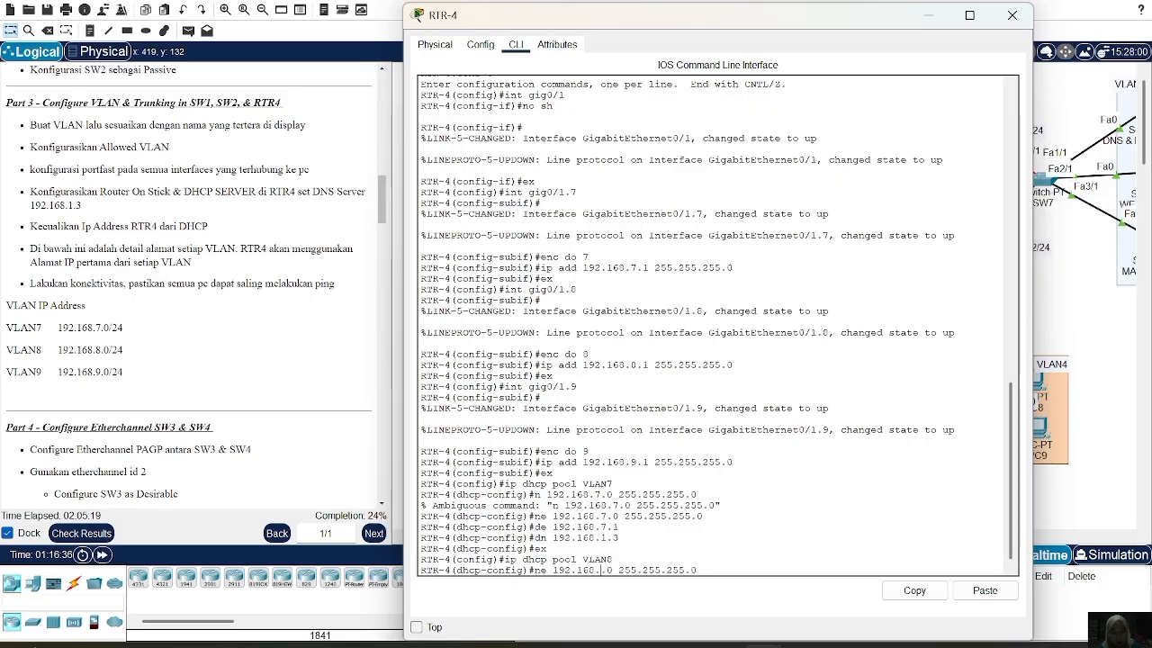
pyautogui.write('8')
pyautogui.press('Return')
# Give pool VLAN8 default router 192.168.8.1 and DNS server 192.168.1.3
pyautogui.press('Up')
pyautogui.press('Up')
pyautogui.press('Up')
pyautogui.press('Up')
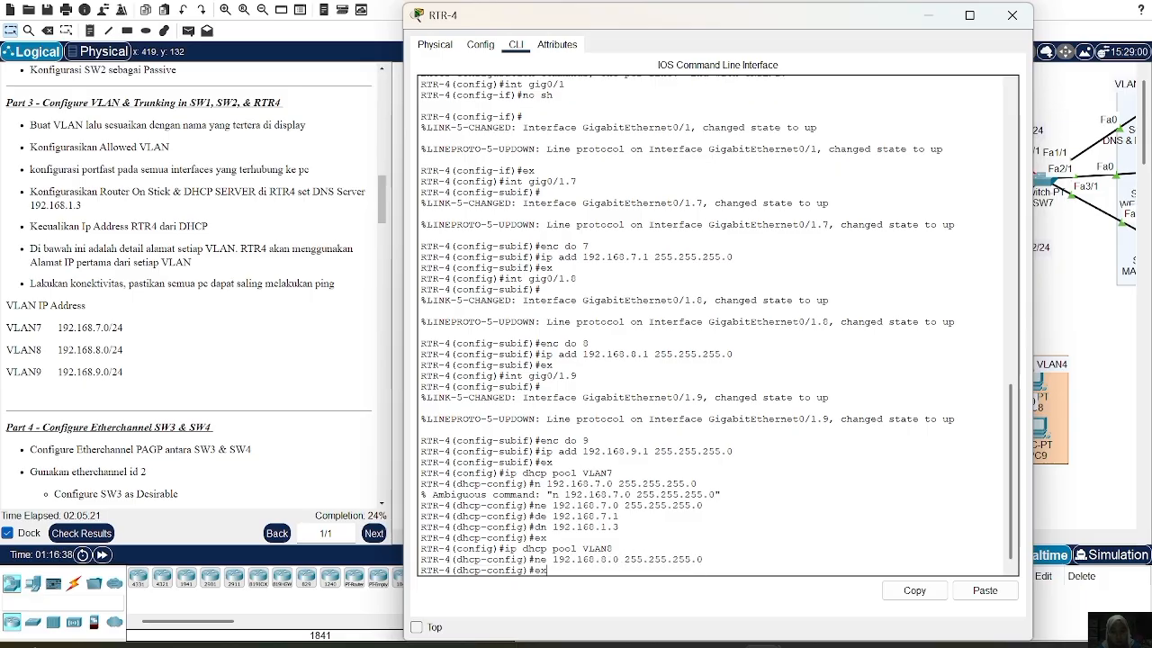
pyautogui.press('Left')
pyautogui.press('Left')
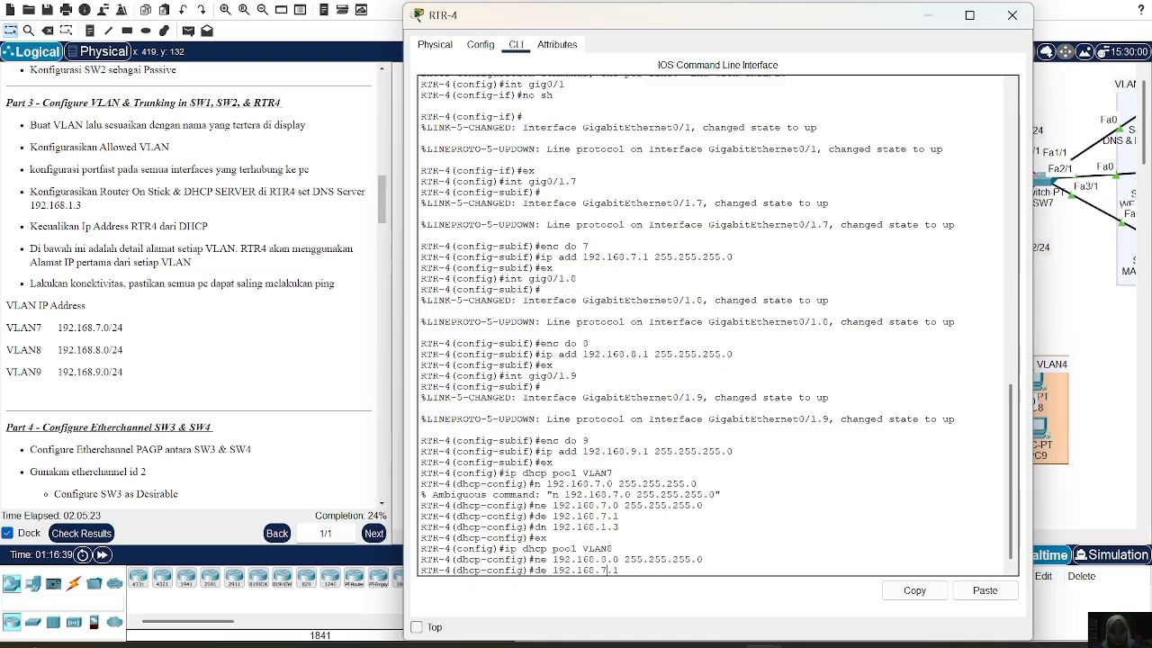
pyautogui.press('BackSpace')
pyautogui.write('8')
pyautogui.press('Return')
pyautogui.press('Up')
pyautogui.press('Up')
pyautogui.press('Up')
pyautogui.press('Up')
pyautogui.press('Up')
pyautogui.press('Up')
pyautogui.press('Down')
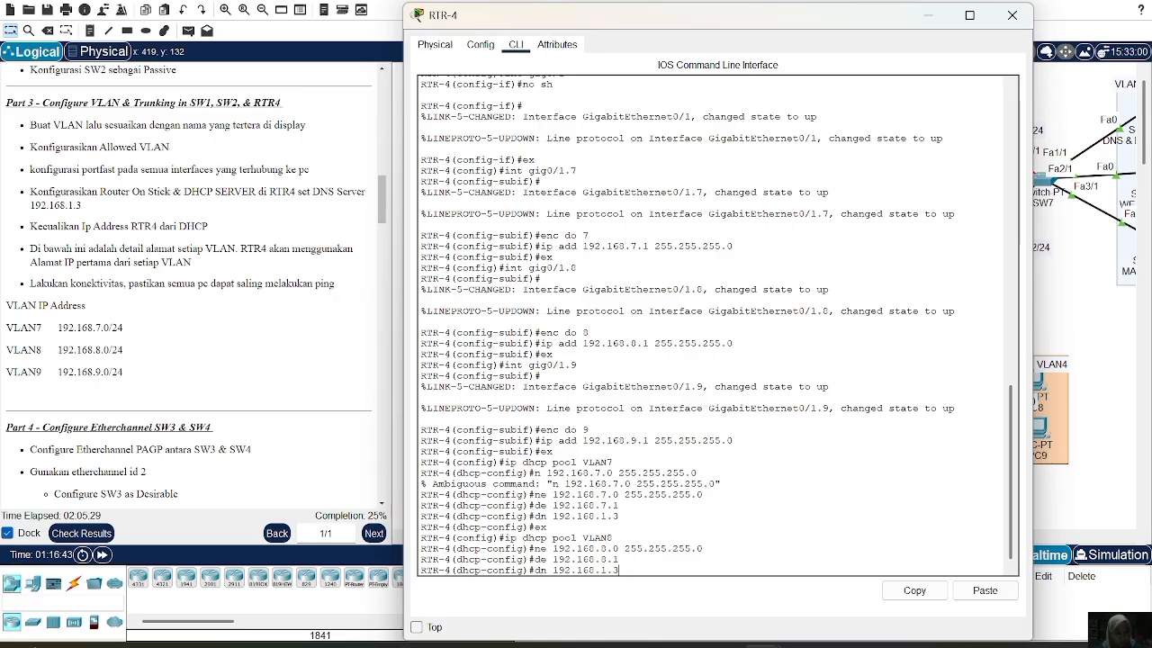
pyautogui.press('Return')
pyautogui.write('ex')
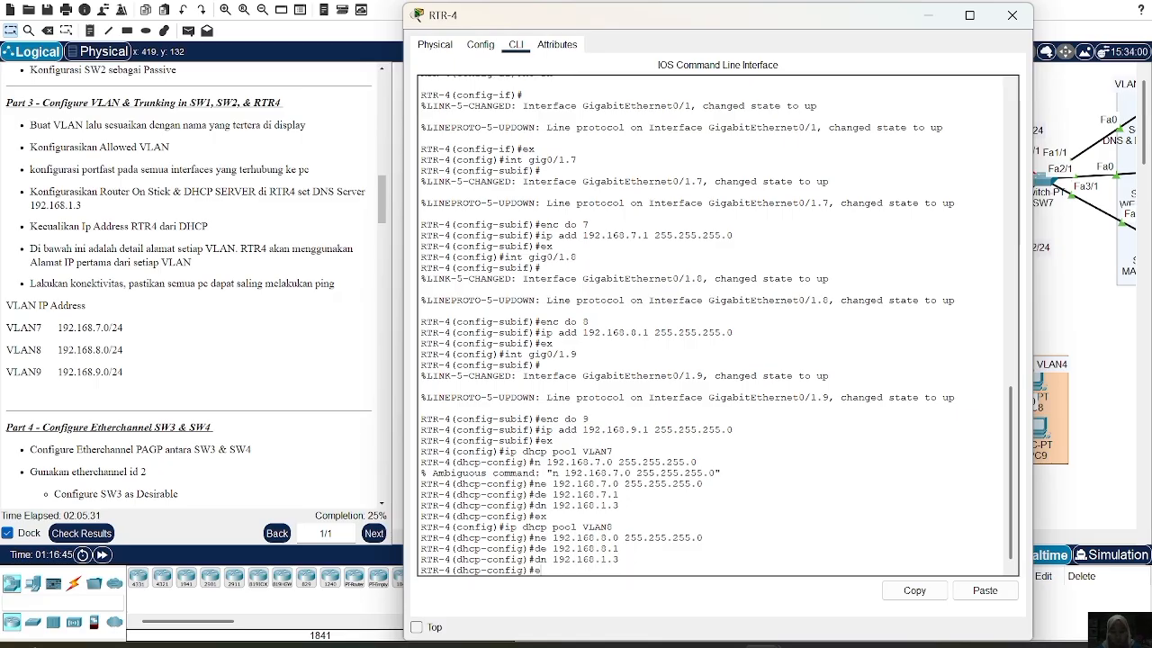
pyautogui.press('Return')
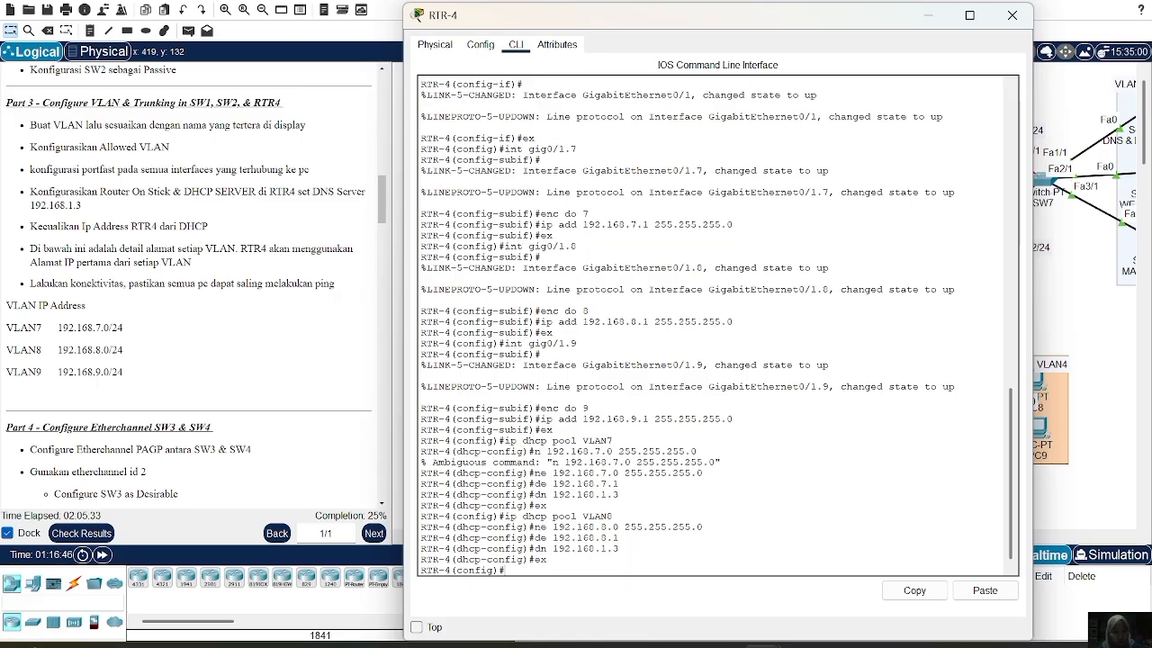
# Create DHCP pool VLAN9 with network 192.168.9.0/24
pyautogui.press('Up')
pyautogui.press('Up')
pyautogui.press('Up')
pyautogui.press('Up')
pyautogui.press('Up')
pyautogui.press('Up')
pyautogui.press('Up')
pyautogui.press('Up')
pyautogui.press('Up')
pyautogui.press('Up')
pyautogui.press('Down')
pyautogui.press('Down')
pyautogui.press('Down')
pyautogui.press('Down')
pyautogui.press('Down')
pyautogui.press('Down')
pyautogui.press('Up')
pyautogui.press('BackSpace')
pyautogui.write('9')
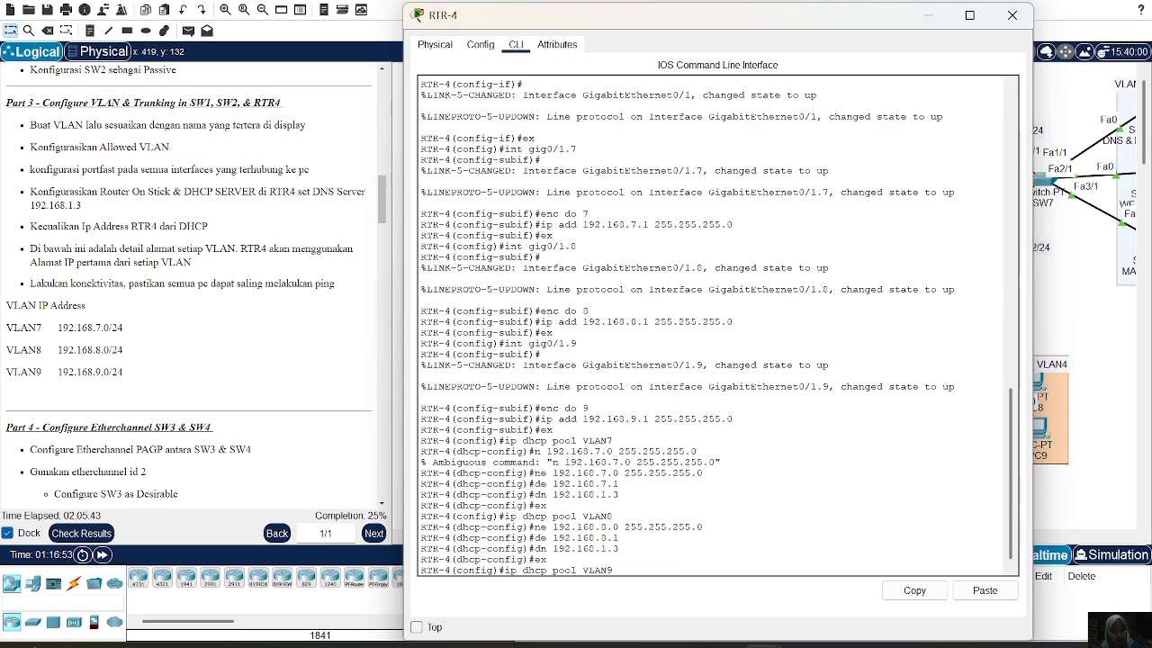
pyautogui.press('Return')
pyautogui.press('Up')
pyautogui.press('Up')
pyautogui.press('Up')
pyautogui.press('Up')
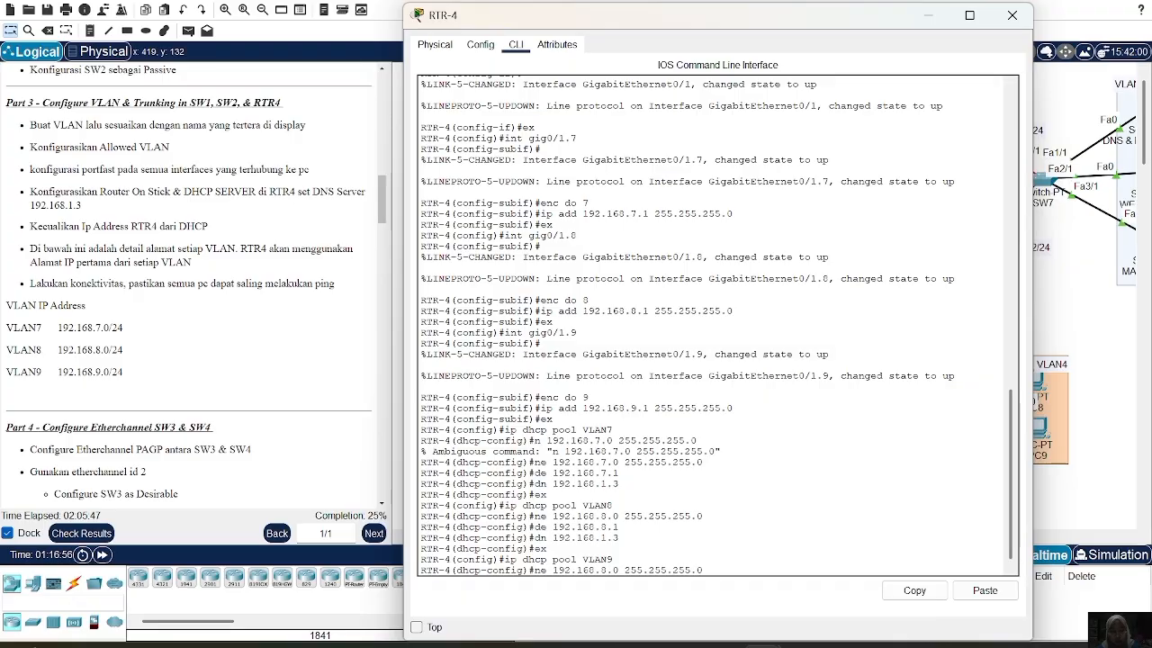
pyautogui.press('Left')
pyautogui.press('Left')
pyautogui.press('Left')
pyautogui.press('Left')
pyautogui.press('Left')
pyautogui.press('Left')
pyautogui.press('Left')
pyautogui.press('Left')
pyautogui.press('Left')
pyautogui.press('Left')
pyautogui.press('Left')
pyautogui.press('Left')
pyautogui.press('Left')
pyautogui.press('Left')
pyautogui.press('Left')
pyautogui.press('Left')
pyautogui.press('BackSpace')
pyautogui.write('9')
pyautogui.press('Return')
# Give pool VLAN9 default router 192.168.9.1 and DNS server 192.168.1.3
pyautogui.press('Up')
pyautogui.press('Up')
pyautogui.press('Up')
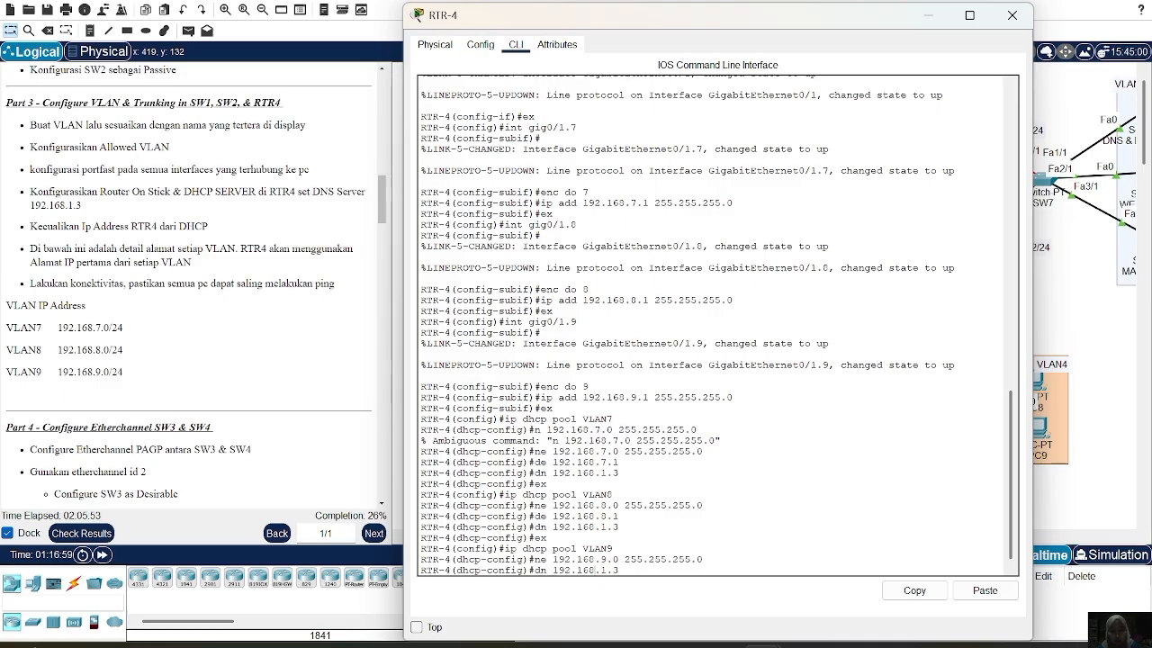
pyautogui.press('Up')
pyautogui.press('BackSpace')
pyautogui.press('BackSpace')
pyautogui.press('BackSpace')
pyautogui.write('9.')
pyautogui.press('BackSpace')
pyautogui.press('BackSpace')
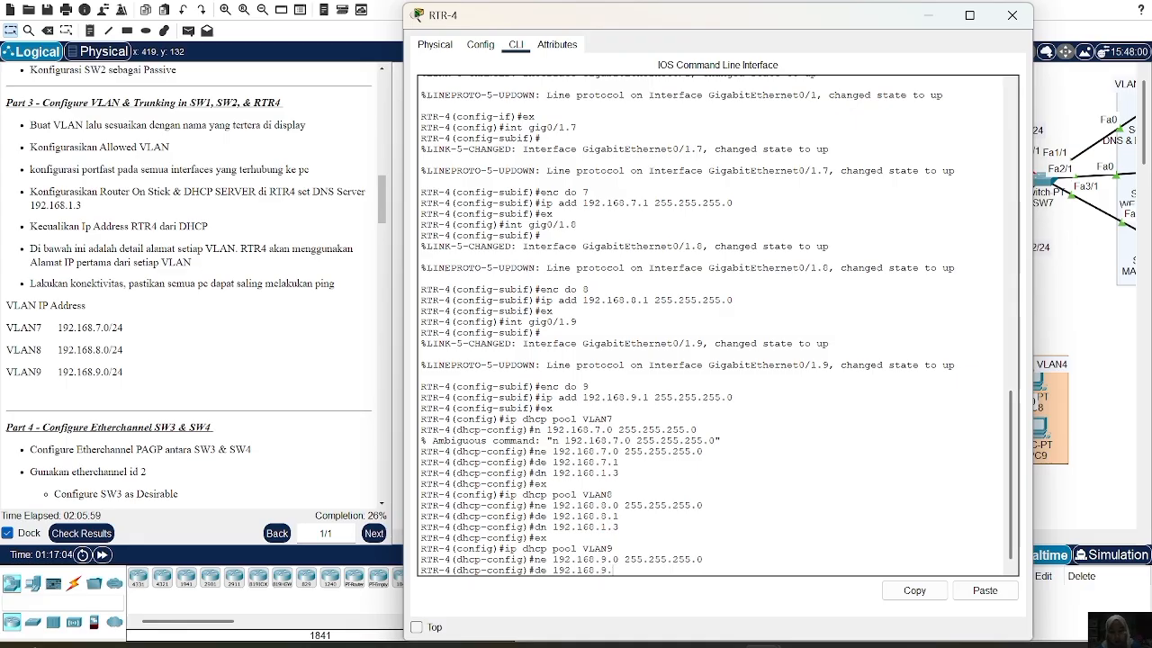
pyautogui.press('Return')
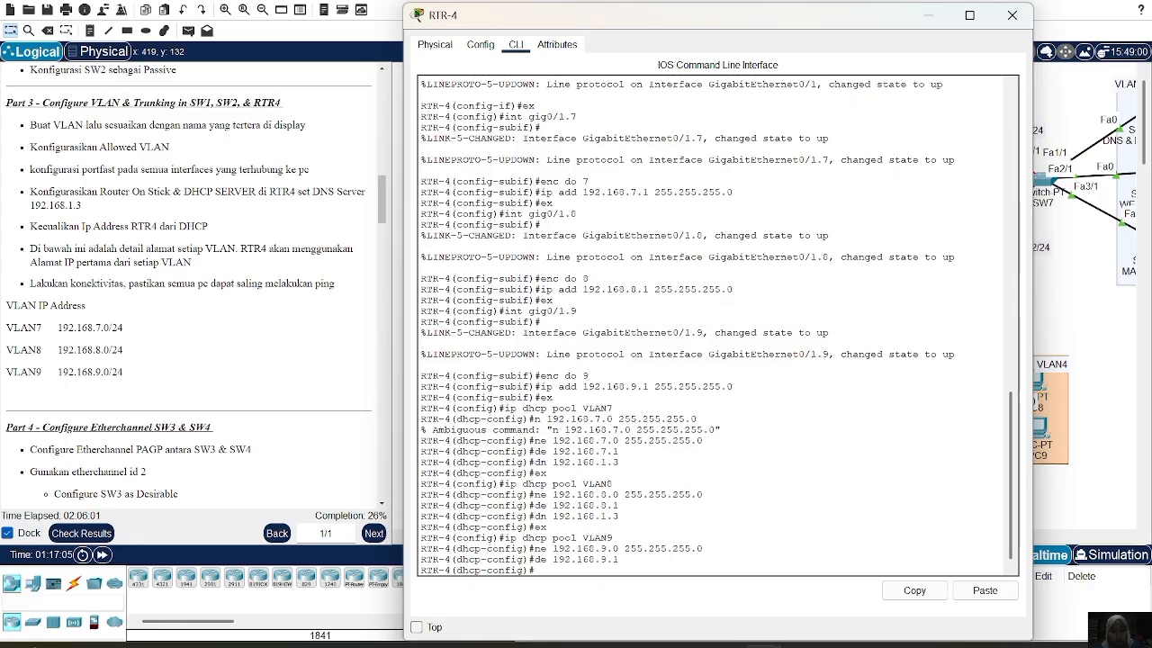
pyautogui.press('Up')
pyautogui.press('Up')
pyautogui.press('Up')
pyautogui.press('Up')
pyautogui.press('Up')
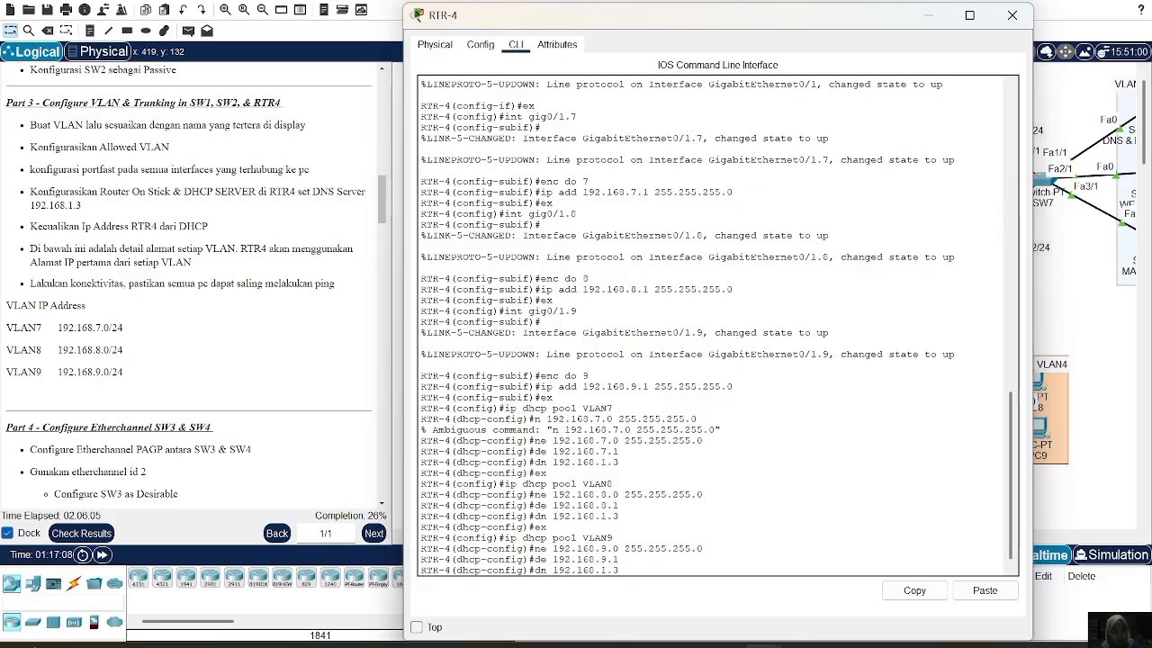
pyautogui.press('Return')
pyautogui.write('ex')
pyautogui.press('Return')
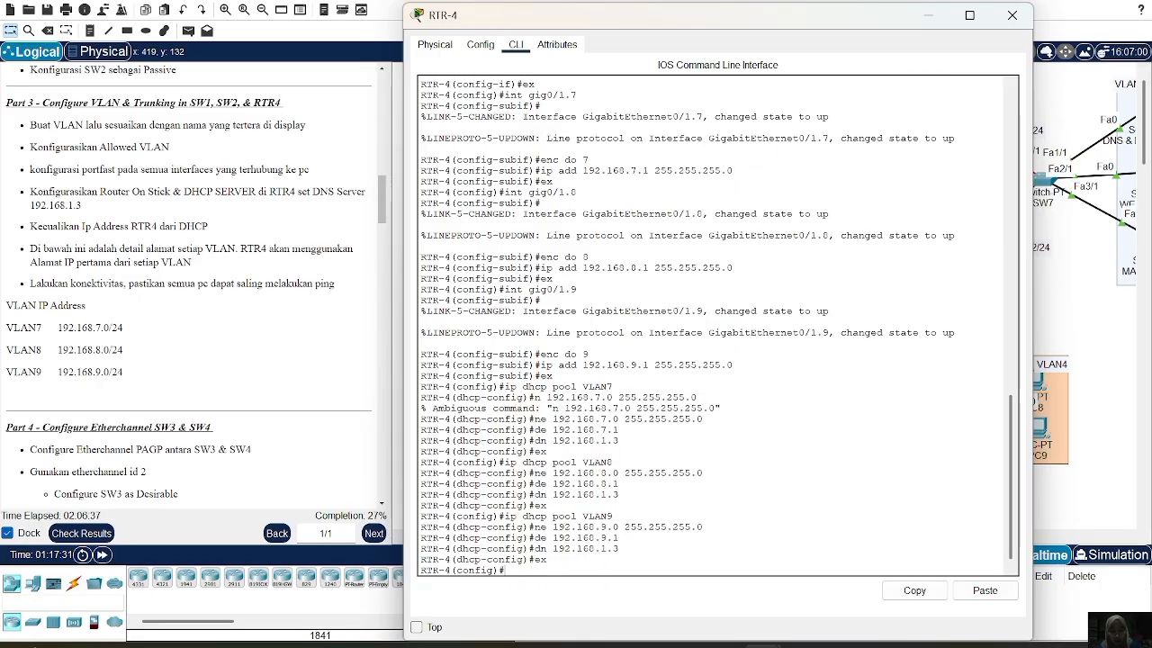
pyautogui.write('ip dhcp ex')
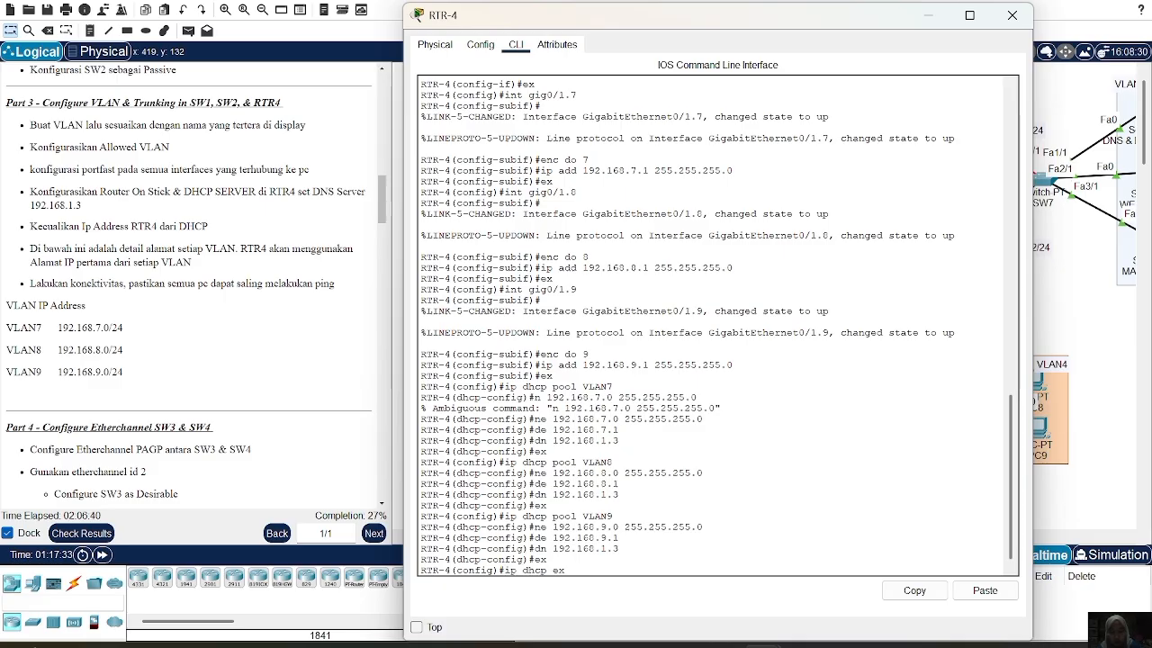
pyautogui.write(' 192.168')
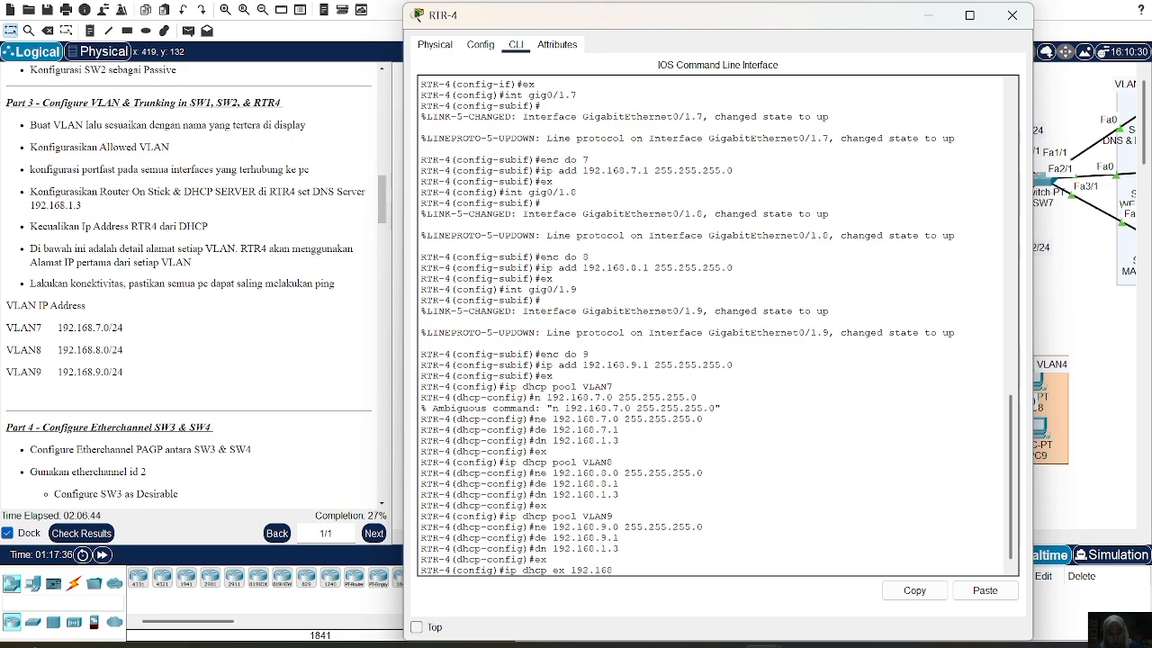
pyautogui.write('.7.1')
# Add ip dhcp excluded-address entries for gateways 192.168.7.1, 192.168.8.1 and 192.168.9.1
pyautogui.press('Return')
pyautogui.press('Up')
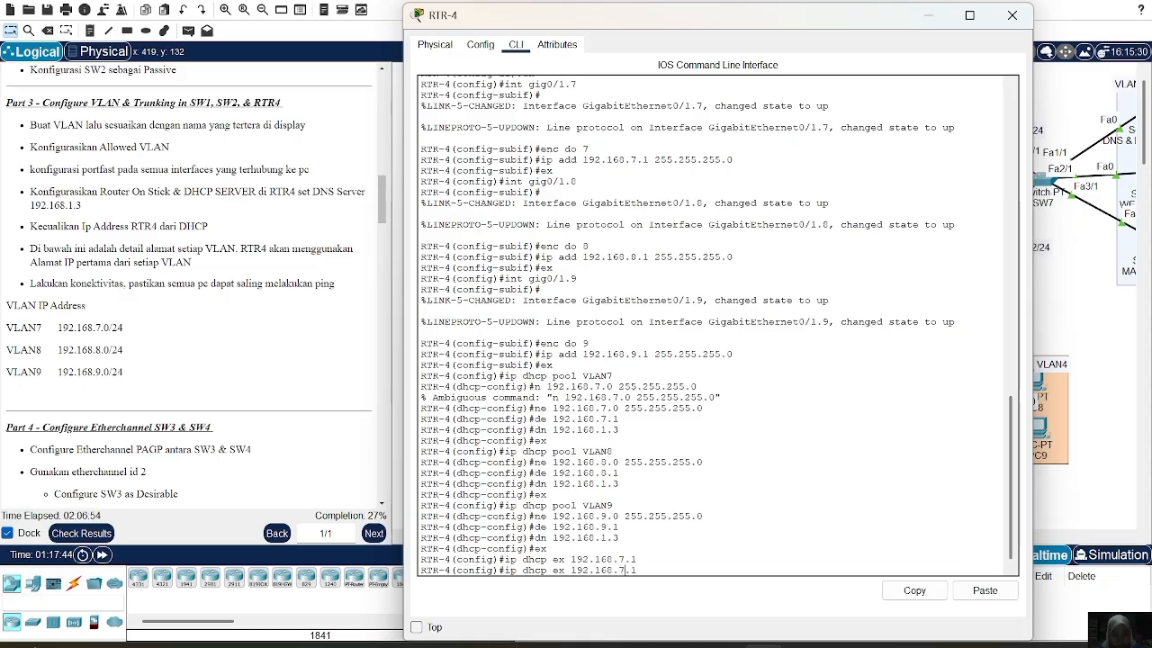
pyautogui.press('Delete')
pyautogui.write('8')
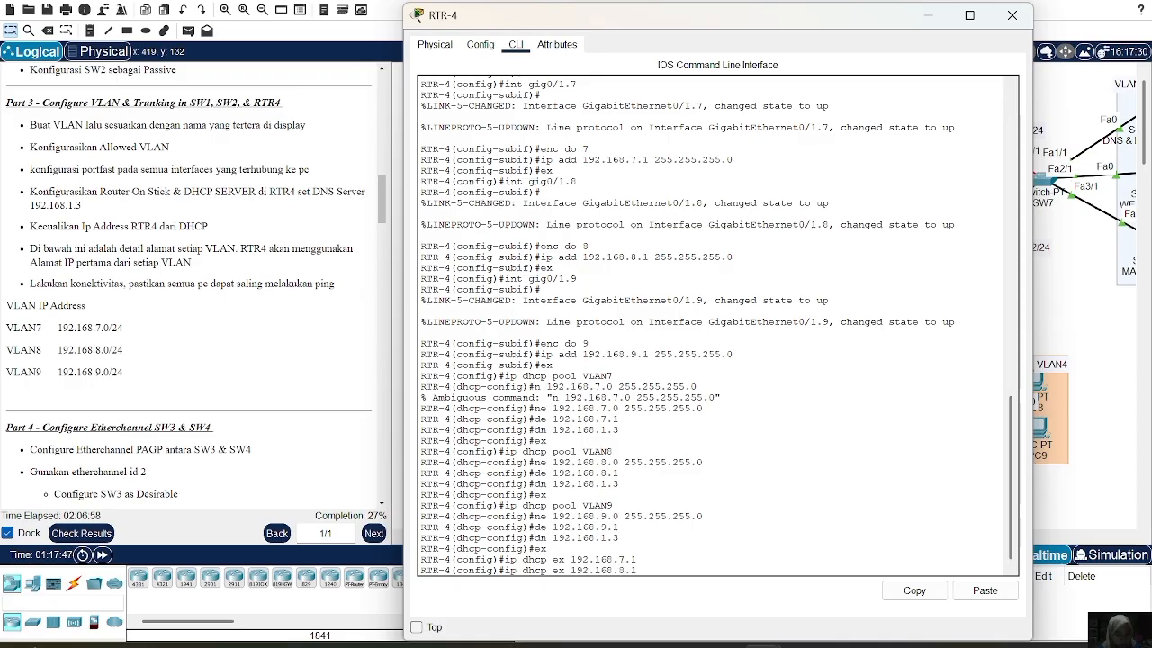
pyautogui.press('Return')
pyautogui.press('Up')
pyautogui.press('Up')
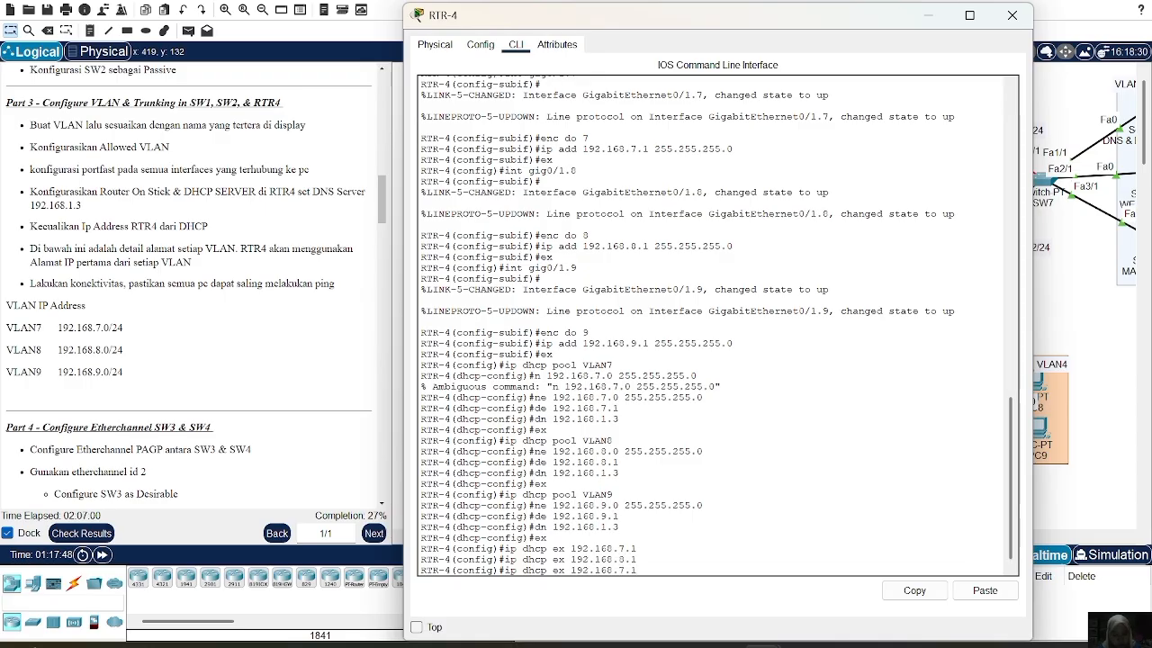
pyautogui.press('Left')
pyautogui.press('Left')
pyautogui.press('BackSpace')
pyautogui.write('9')
pyautogui.press('Return')
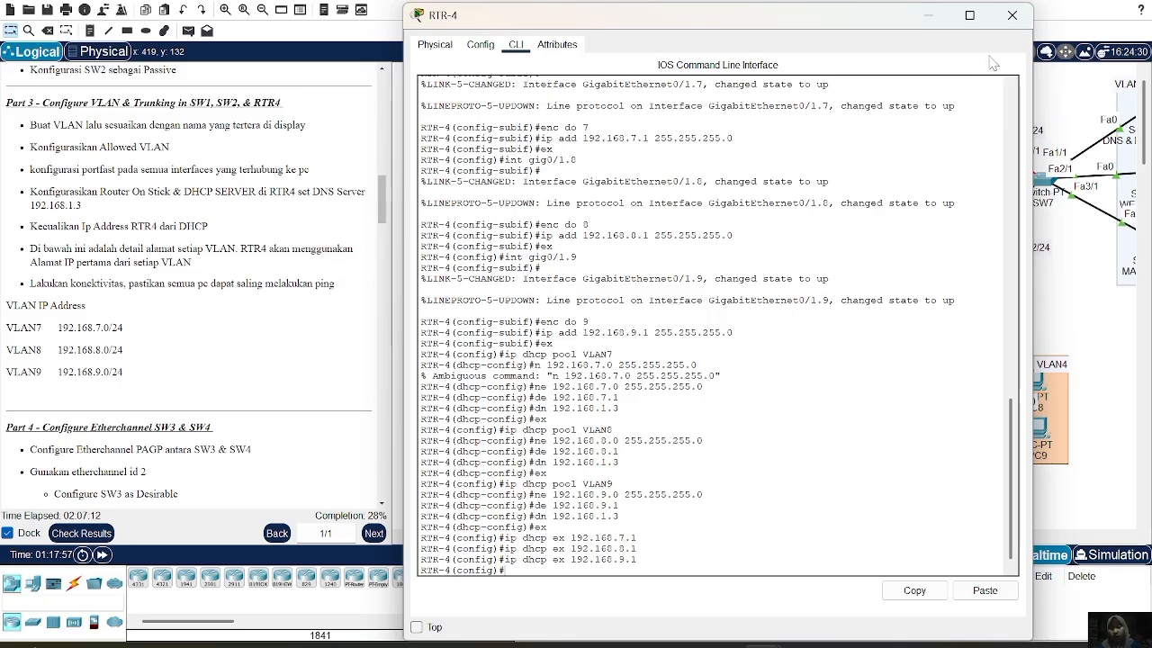
# Switch PC7's IP configuration to DHCP so it gets 192.168.7.2 with gateway 192.168.7.1
pyautogui.click(1012, 15)
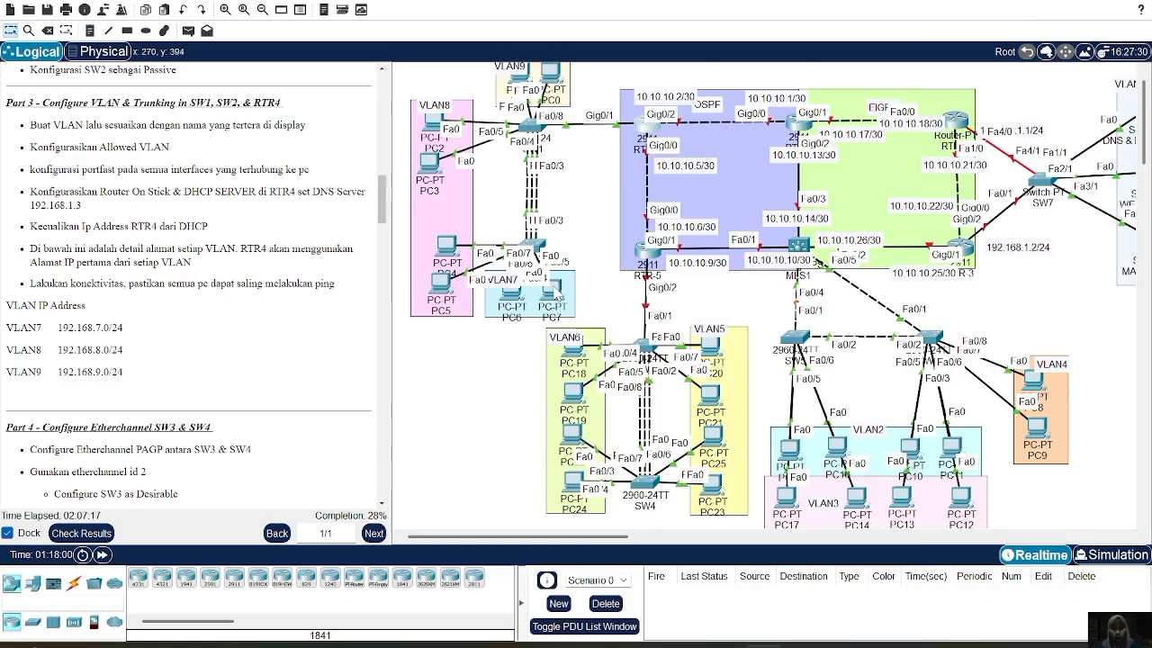
pyautogui.click(558, 287)
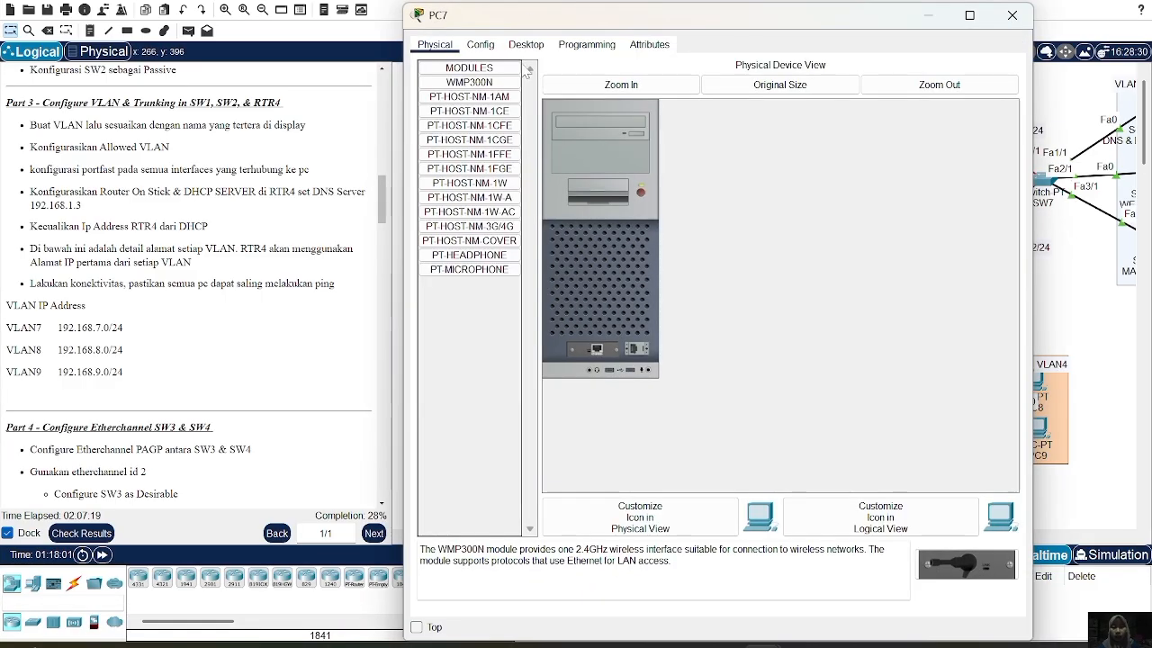
pyautogui.click(531, 45)
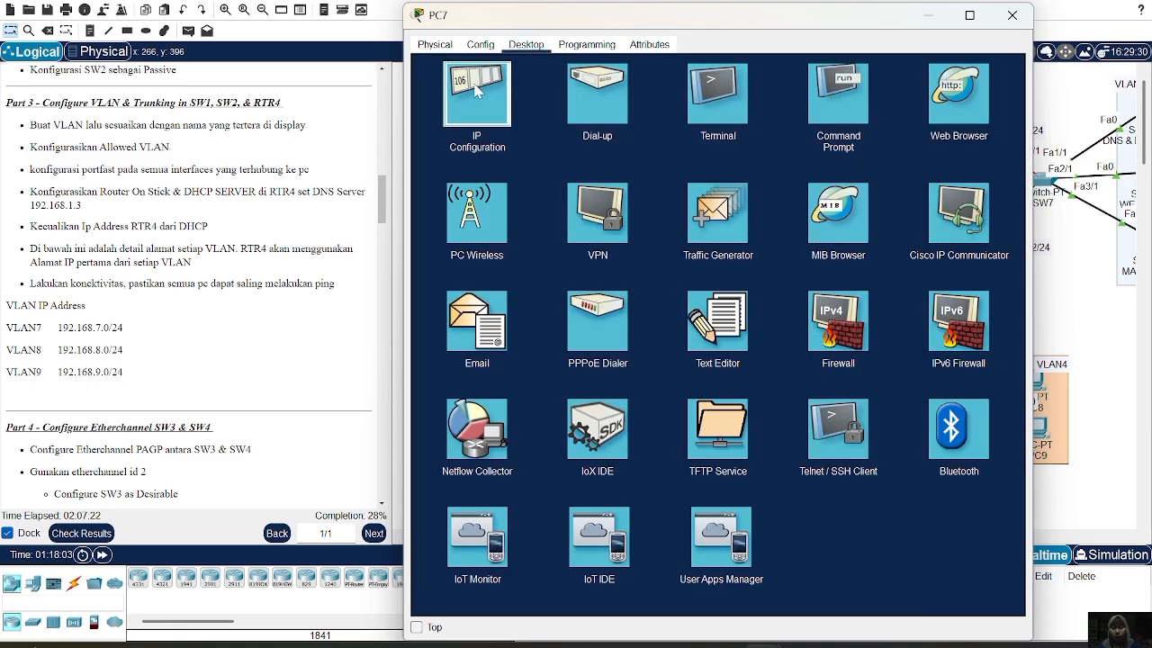
pyautogui.click(477, 90)
pyautogui.click(437, 120)
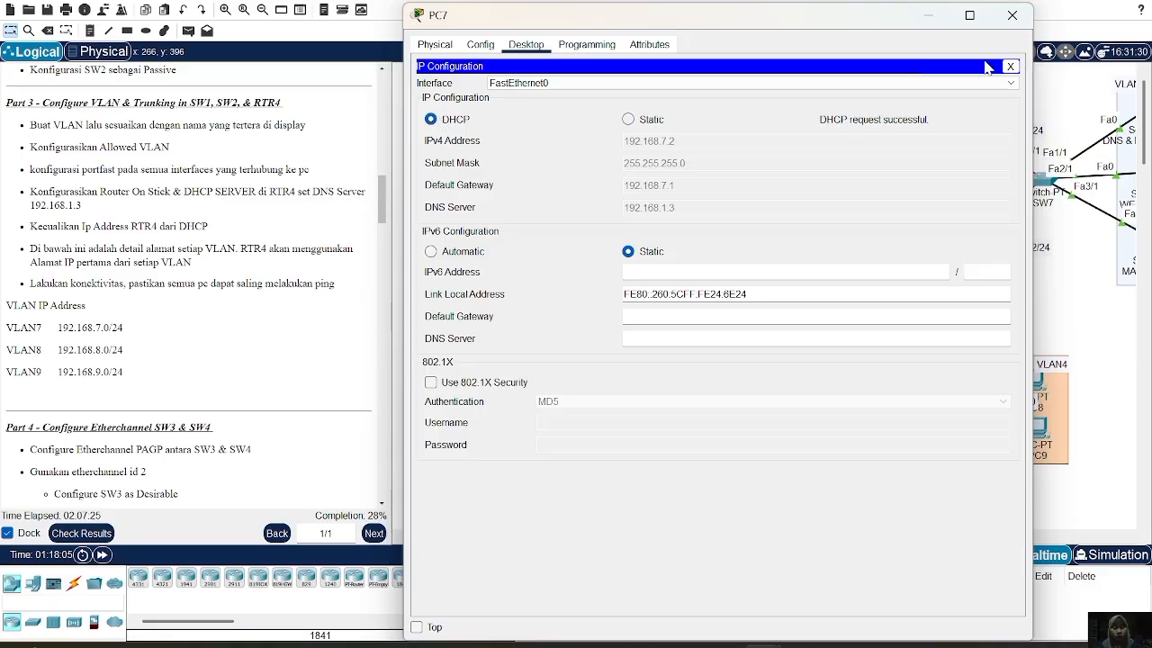
pyautogui.click(1012, 18)
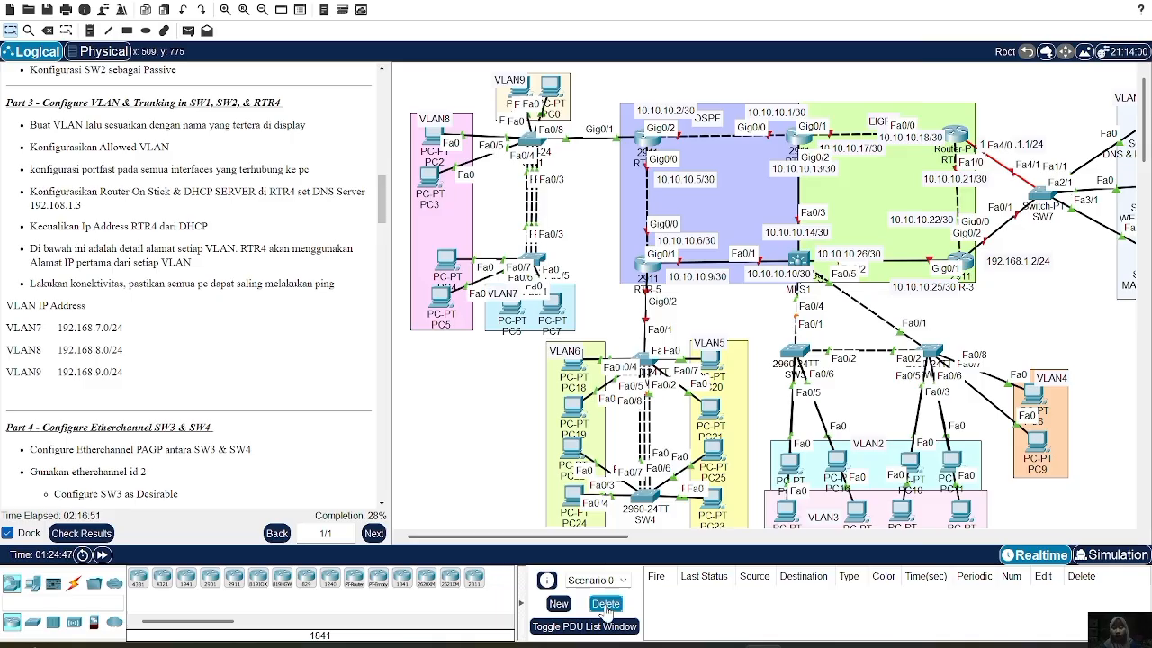
# Scroll the task list to Part 5 and enter enable on SW3's command line
pyautogui.scroll(-1, 215, 343)
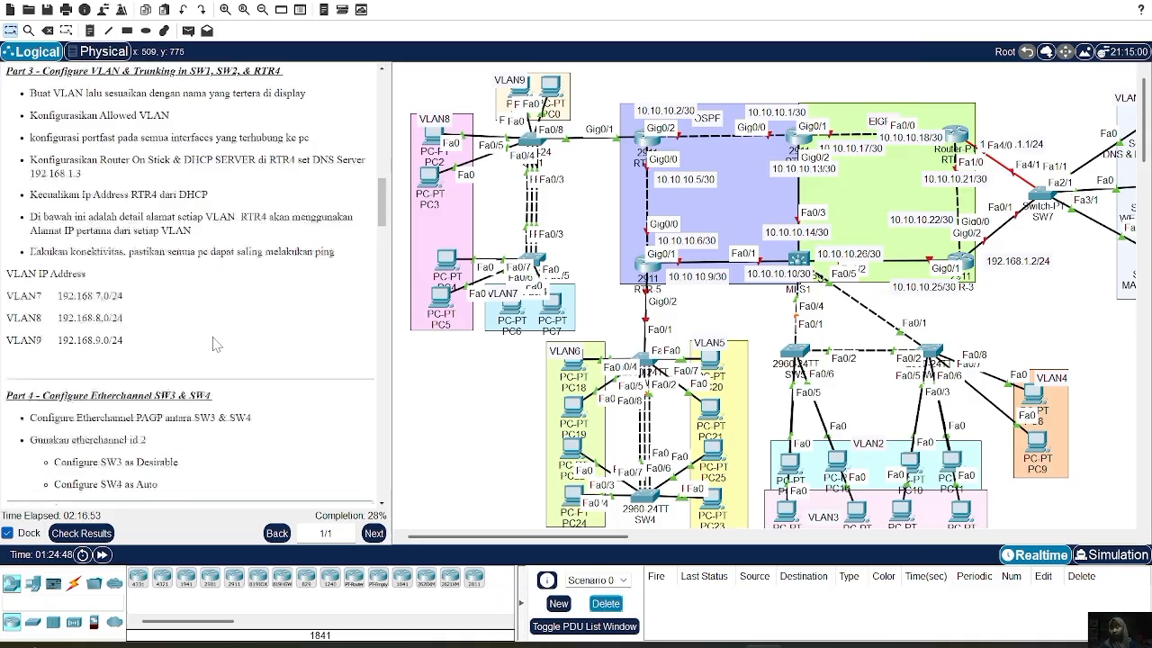
pyautogui.scroll(-5, 216, 343)
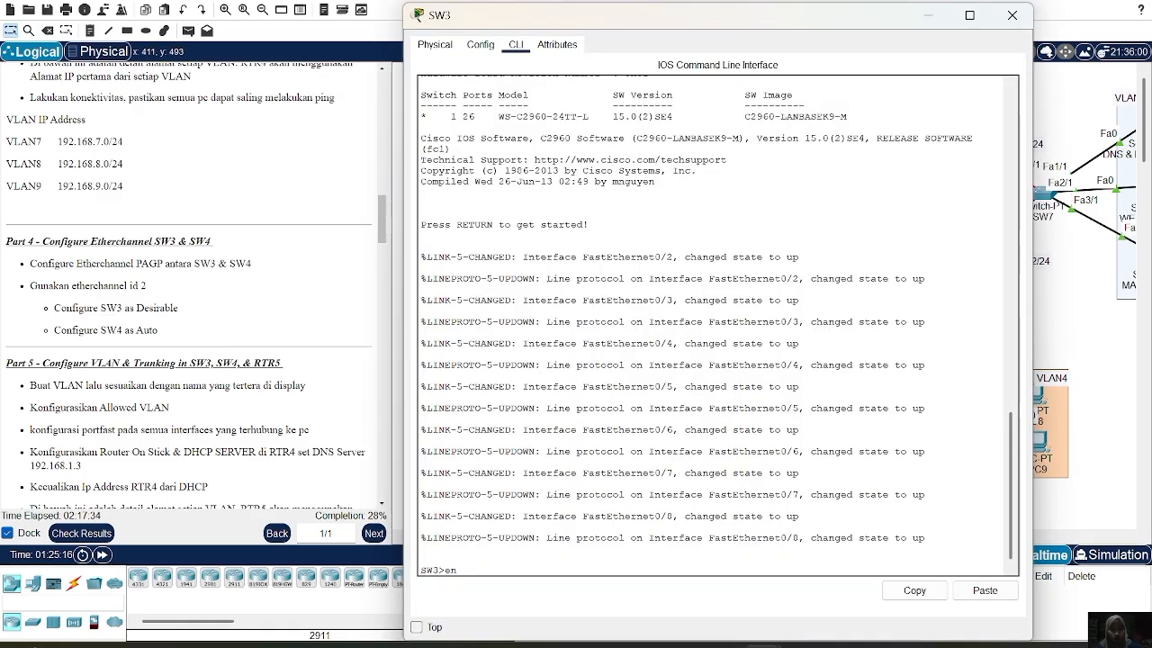
pyautogui.press('Return')
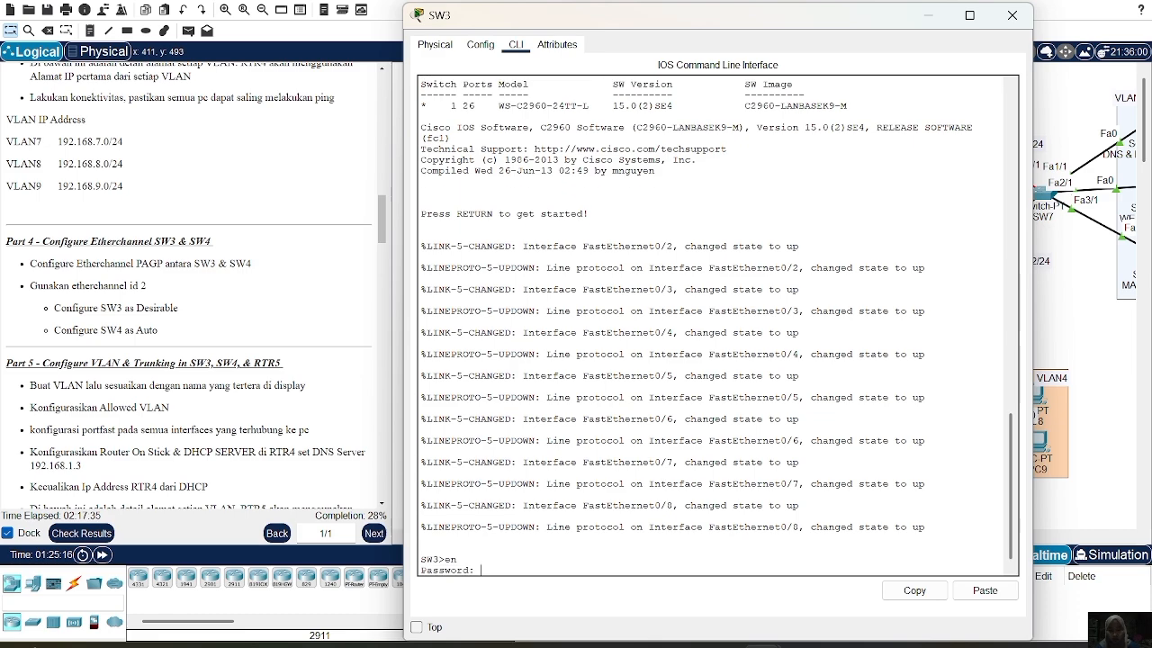
# On SW3, enter global configuration and select interfaces Fa0/2-3 and Fa0/8 as a range
pyautogui.press('Return')
pyautogui.write('conf t')
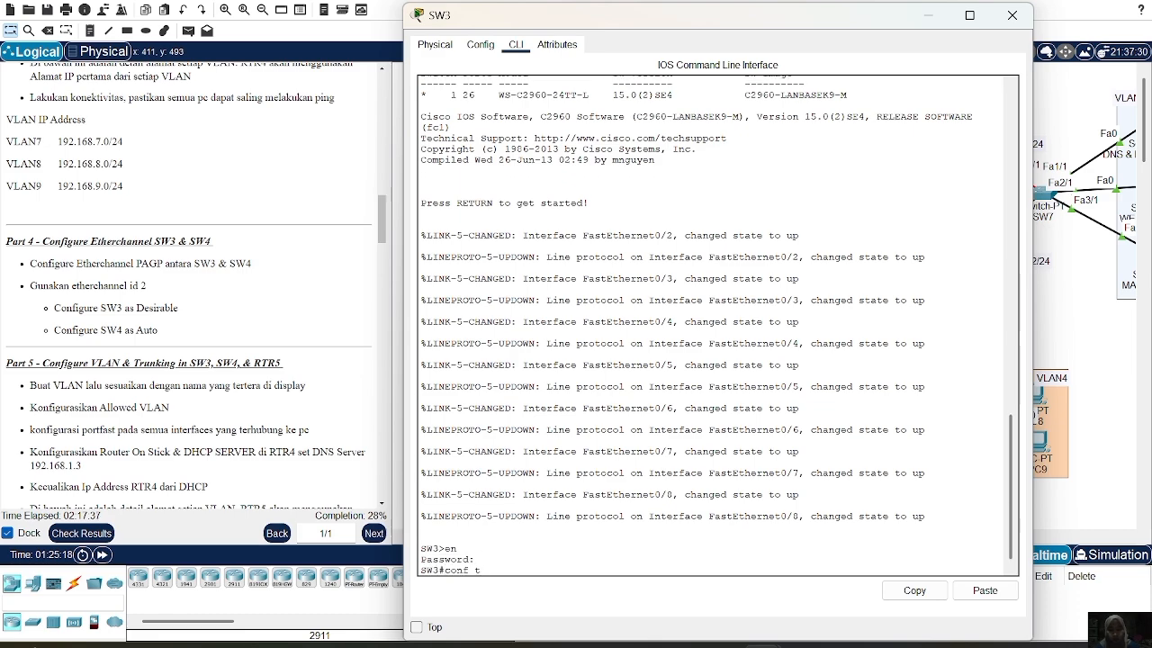
pyautogui.press('Return')
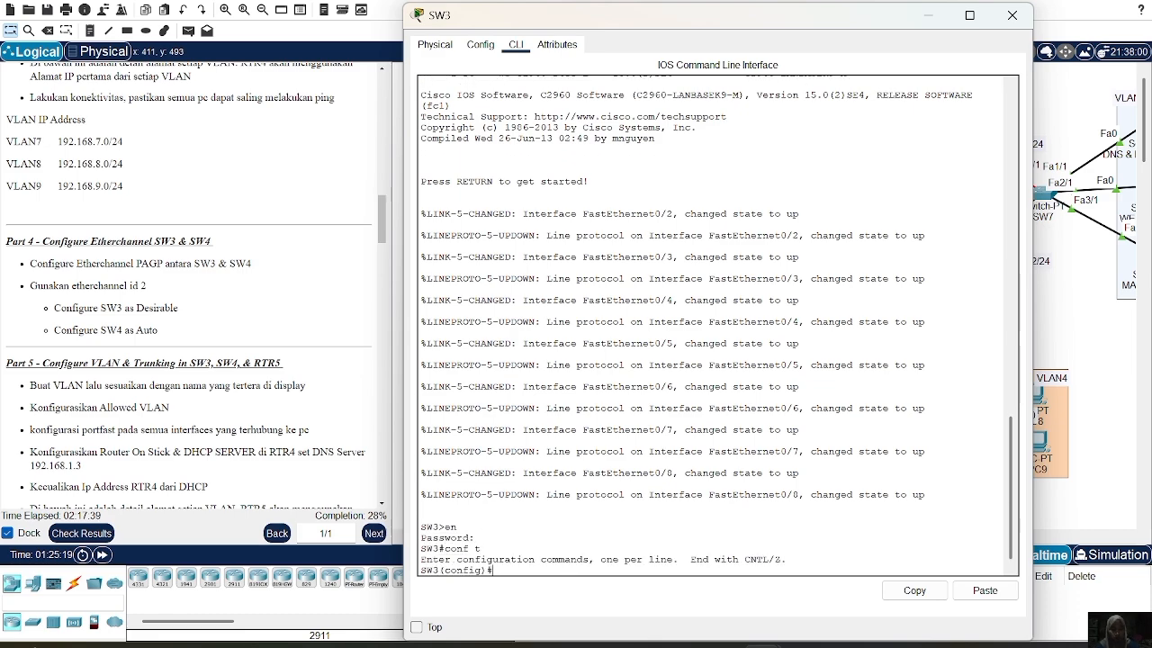
pyautogui.write('int fa')
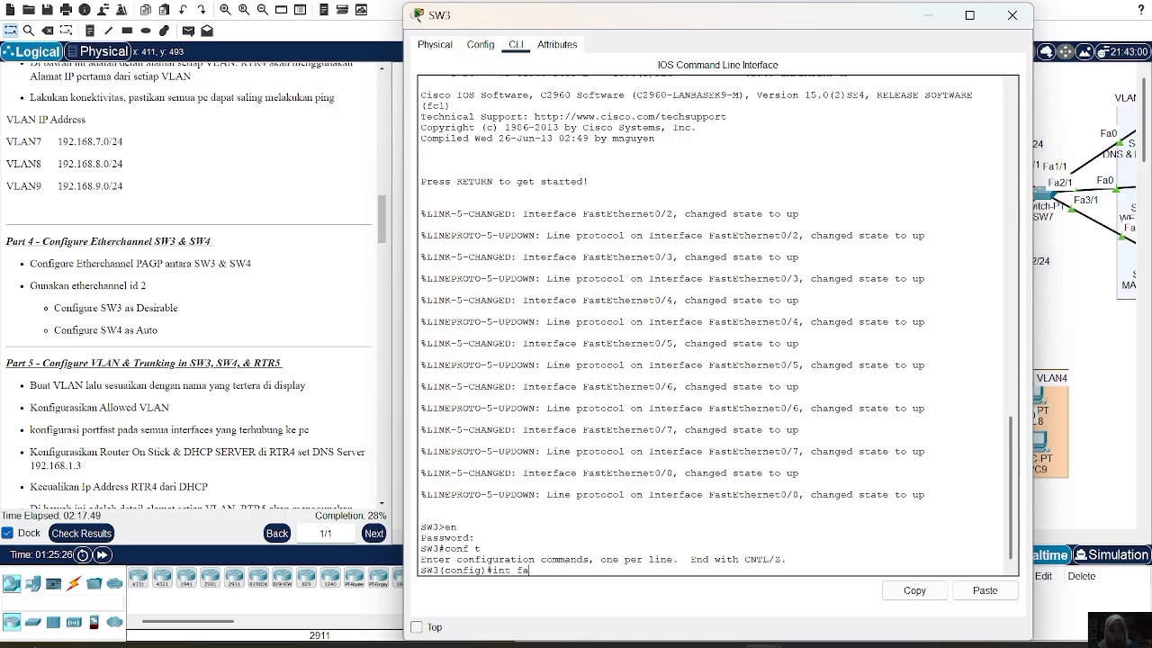
pyautogui.press('BackSpace')
pyautogui.press('BackSpace')
pyautogui.write('ra fa0')
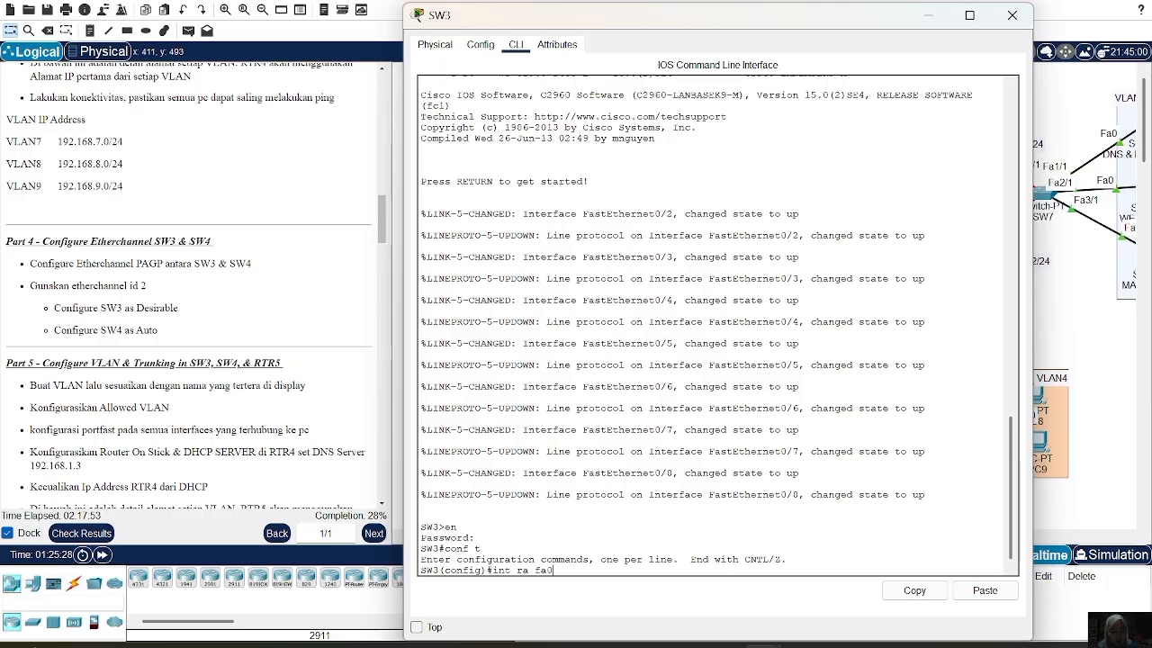
pyautogui.write('/2-3,')
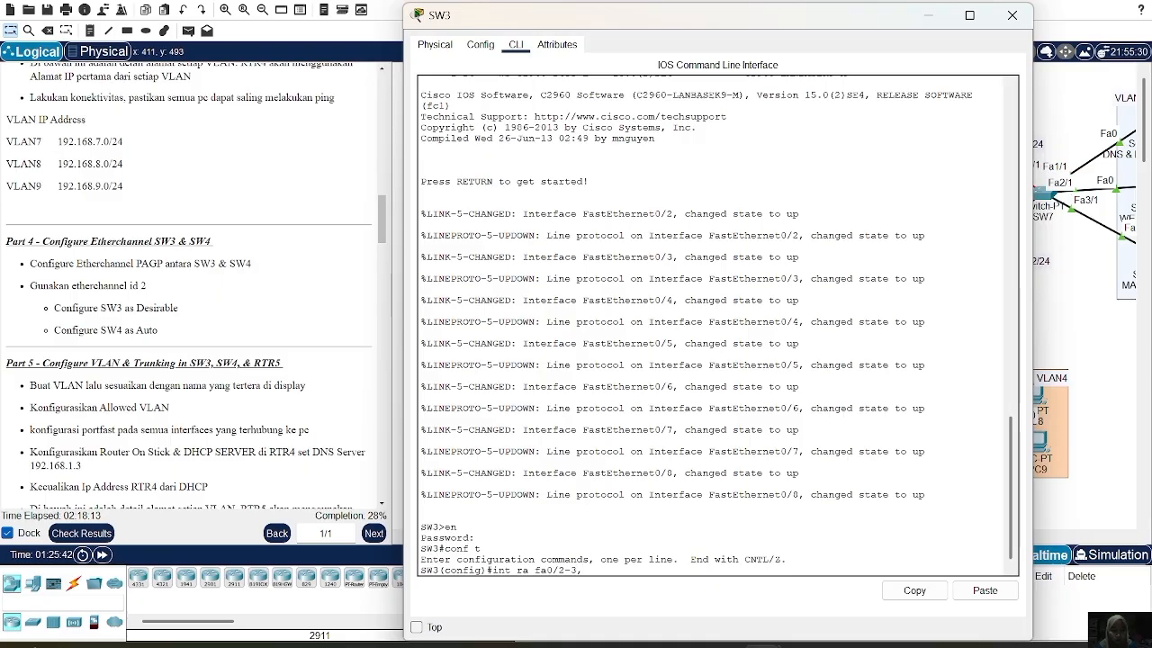
pyautogui.write(' fa0/8')
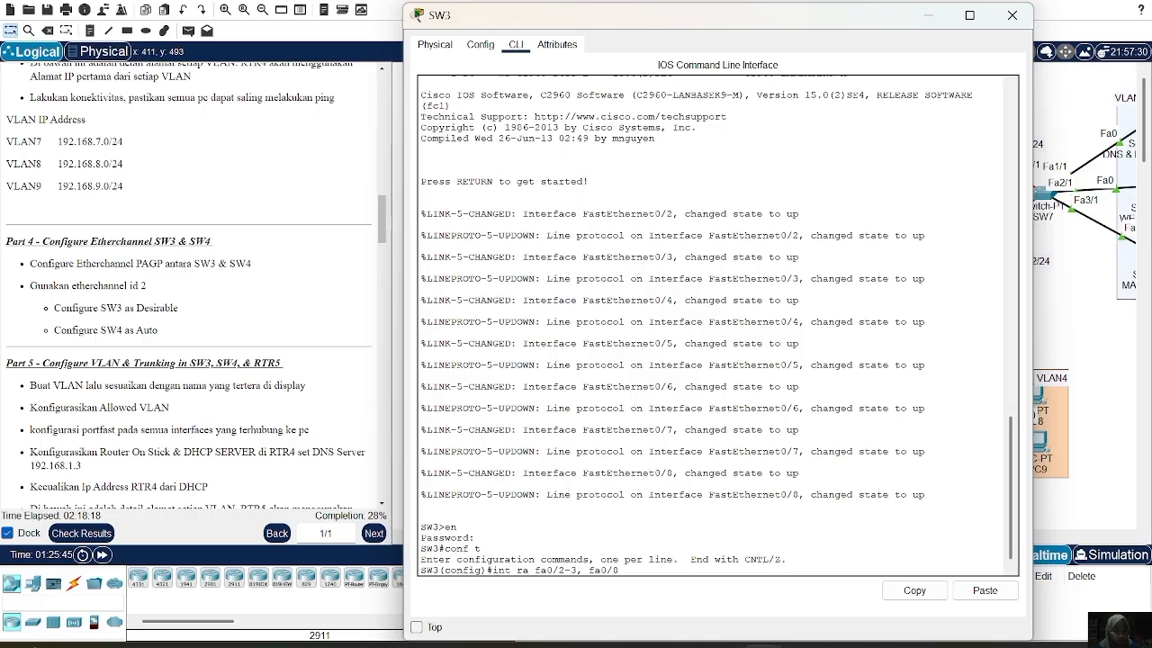
pyautogui.press('Return')
# Bundle the ports into channel group 2 in desirable mode using PAgP
pyautogui.write('cha')
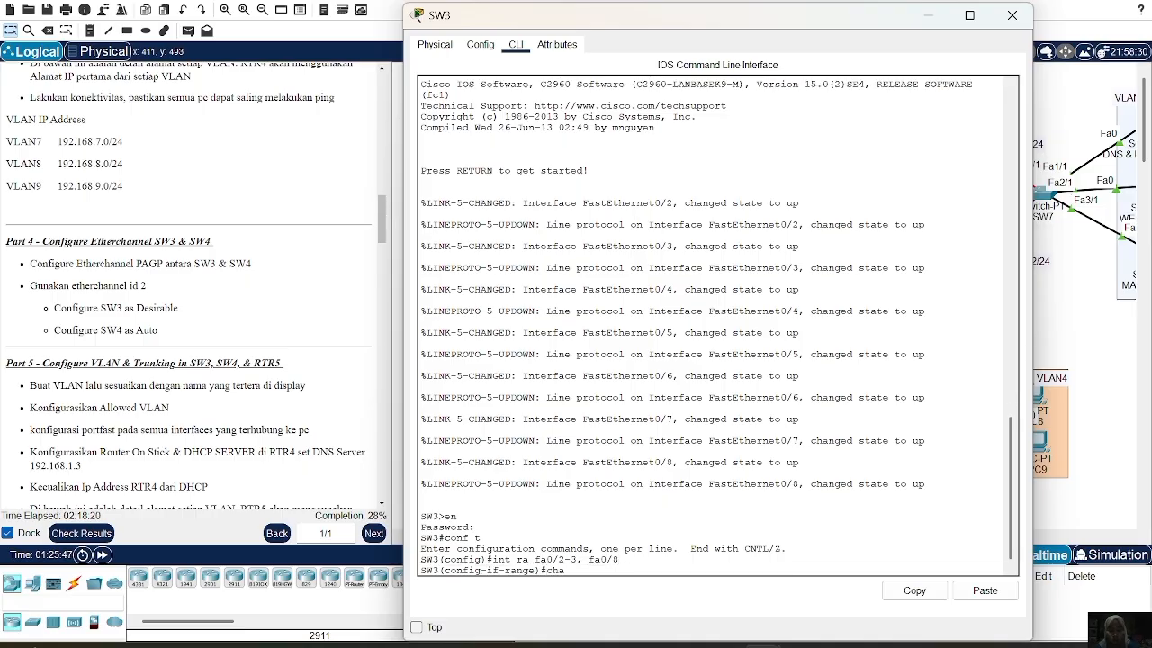
pyautogui.write('nnel-ge')
pyautogui.press('BackSpace')
pyautogui.write('roy')
pyautogui.press('BackSpace')
pyautogui.write('up')
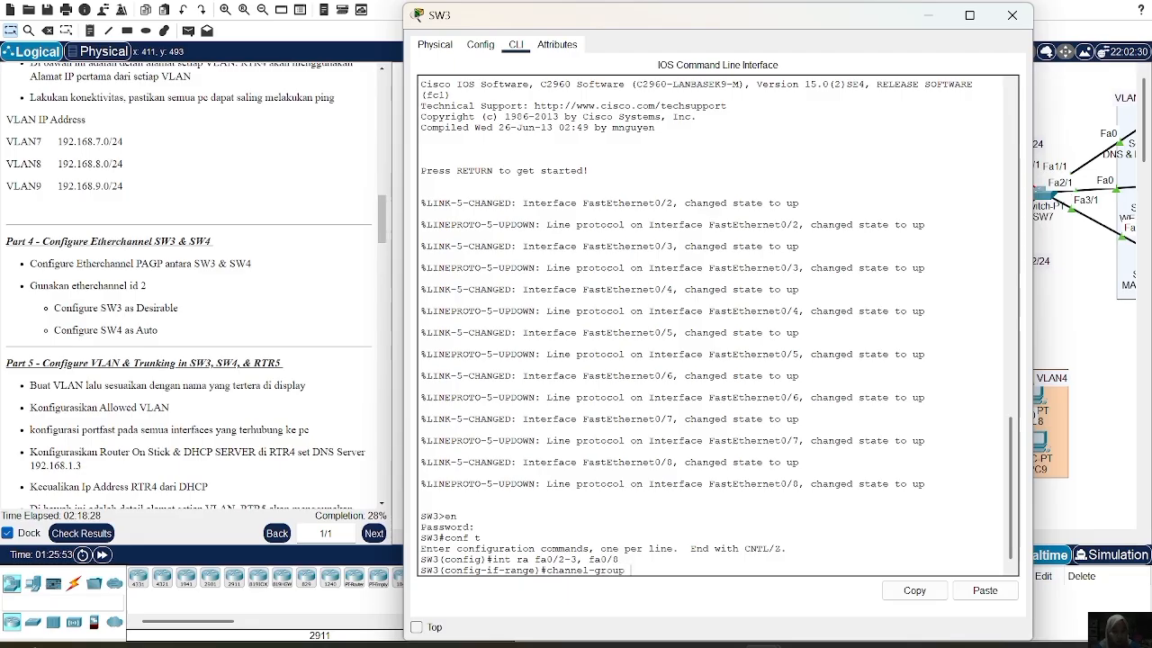
pyautogui.write(' 2 m')
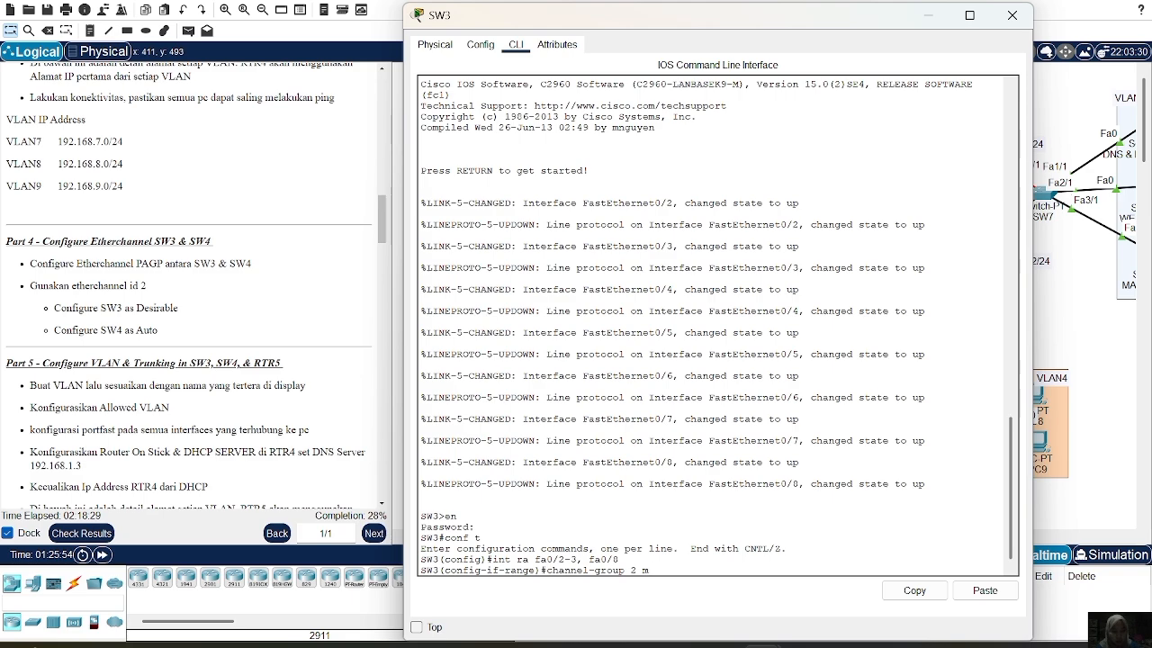
pyautogui.write(' desirable')
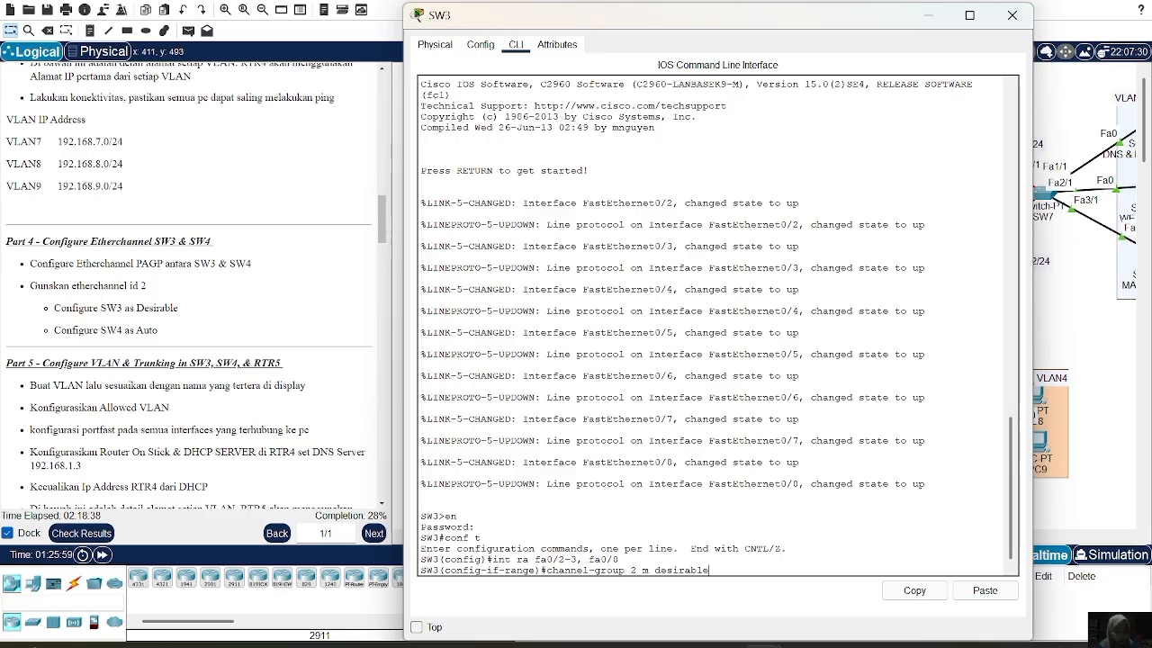
pyautogui.press('Return')
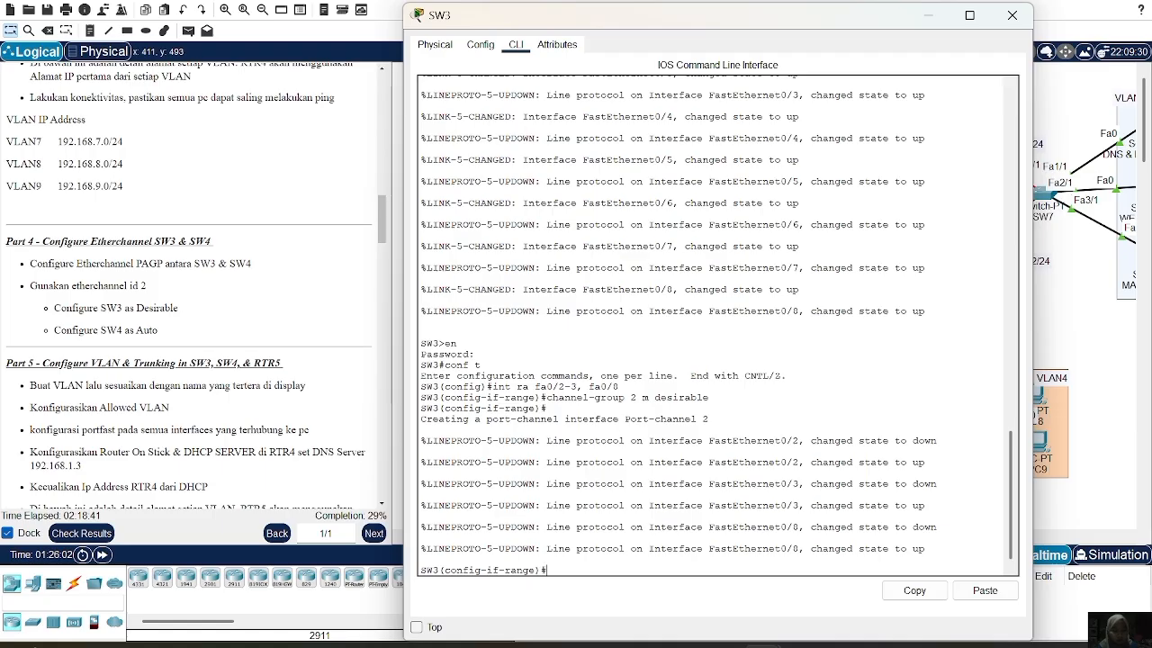
pyautogui.write('channel-pro')
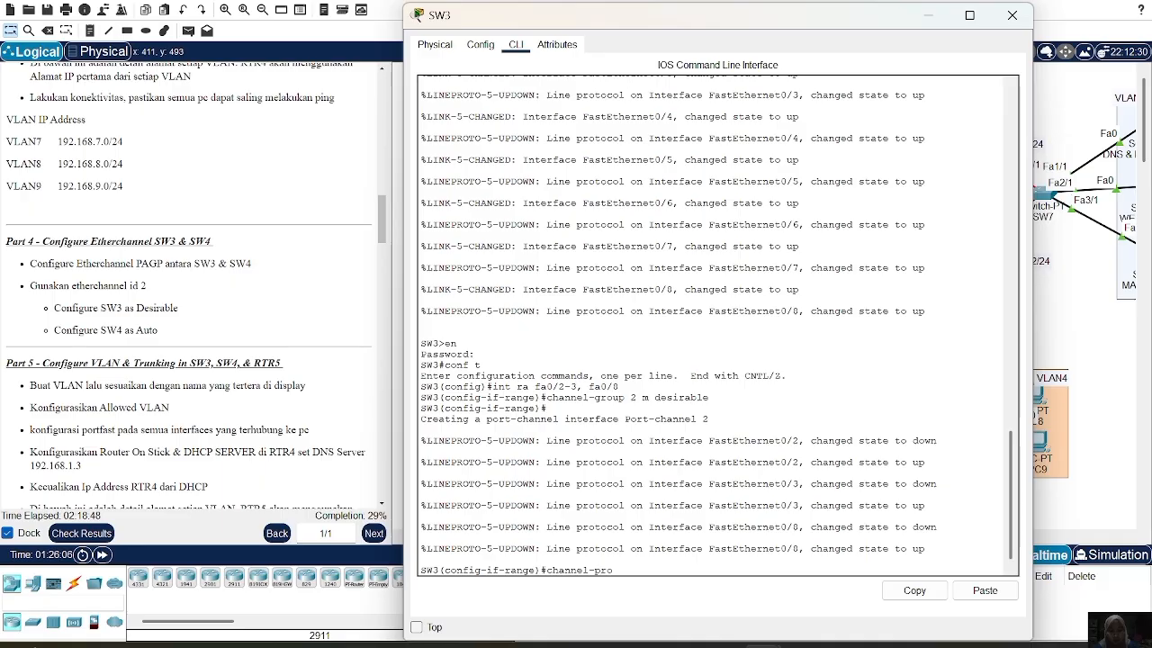
pyautogui.write('tocol')
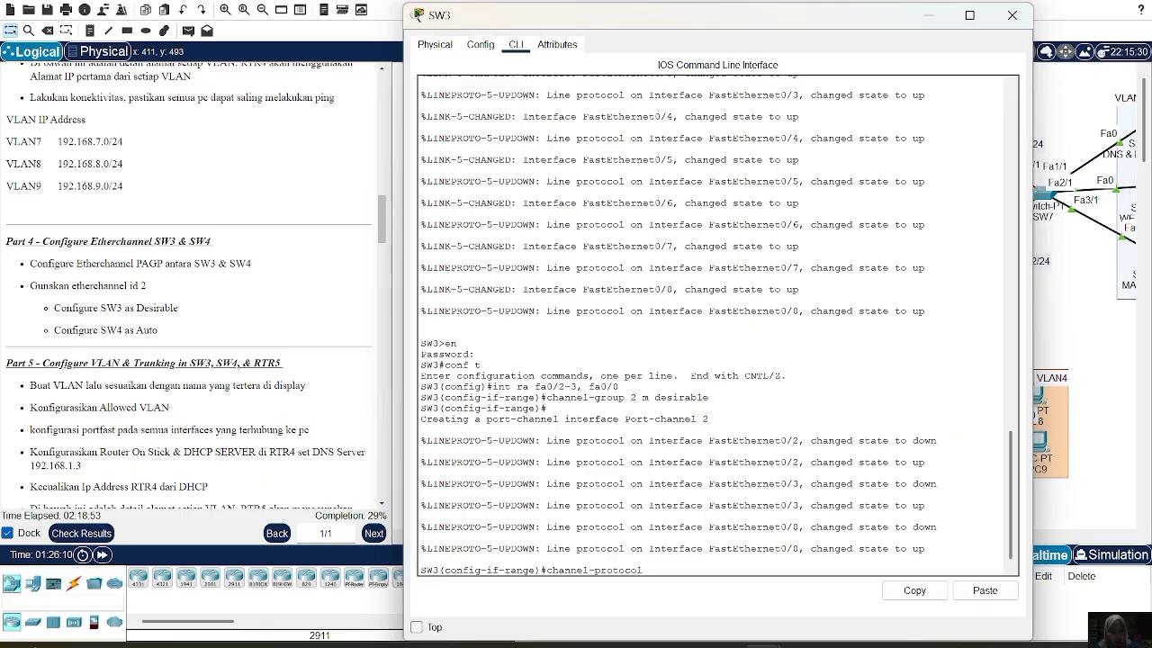
pyautogui.write('pagp')
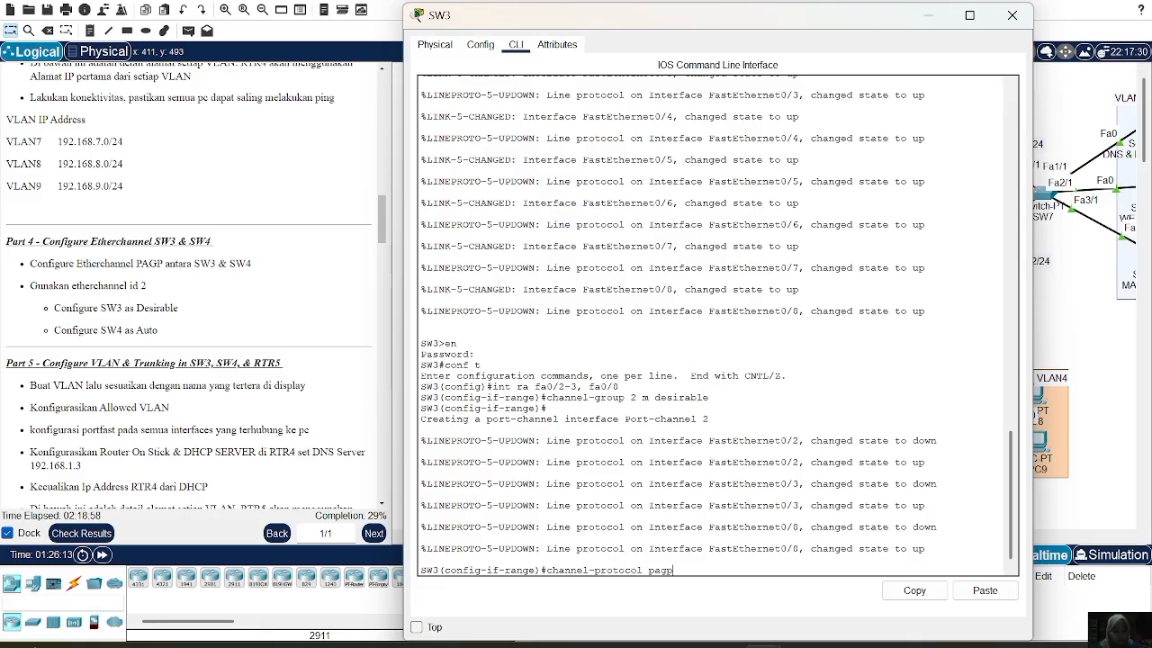
pyautogui.press('Return')
# Display SW3's EtherChannel summary with 'do sh ether sum', then close SW3's window
pyautogui.write('do sh')
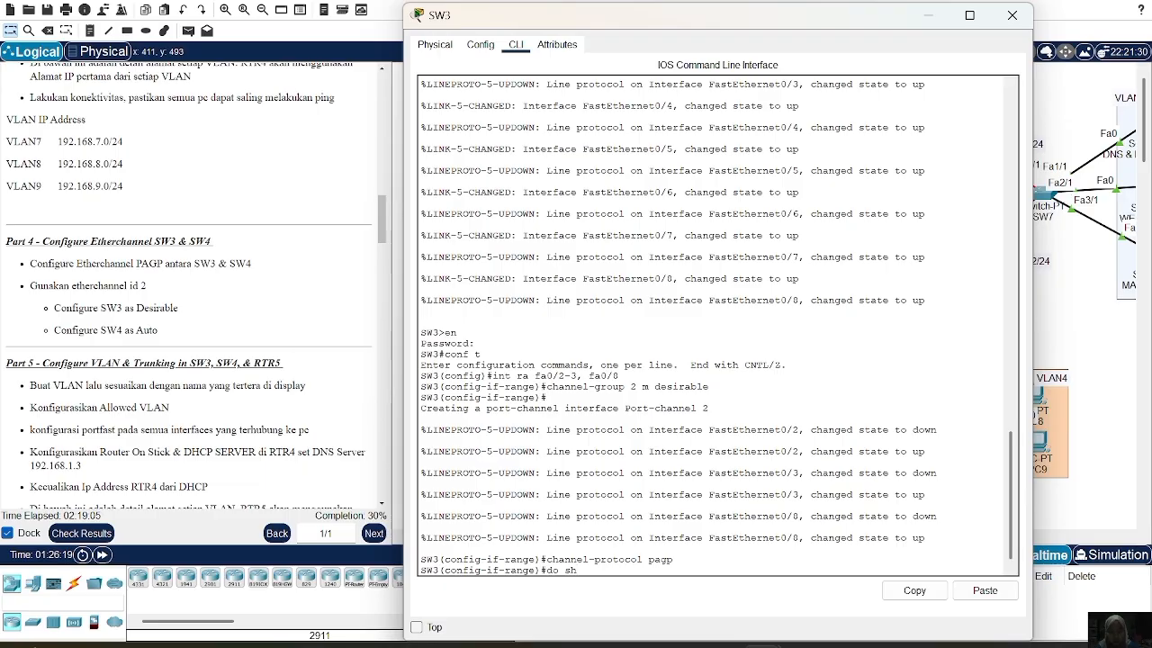
pyautogui.write('eth')
pyautogui.press('BackSpace')
pyautogui.press('BackSpace')
pyautogui.press('BackSpace')
pyautogui.press('BackSpace')
pyautogui.press('BackSpace')
pyautogui.write('ether sum')
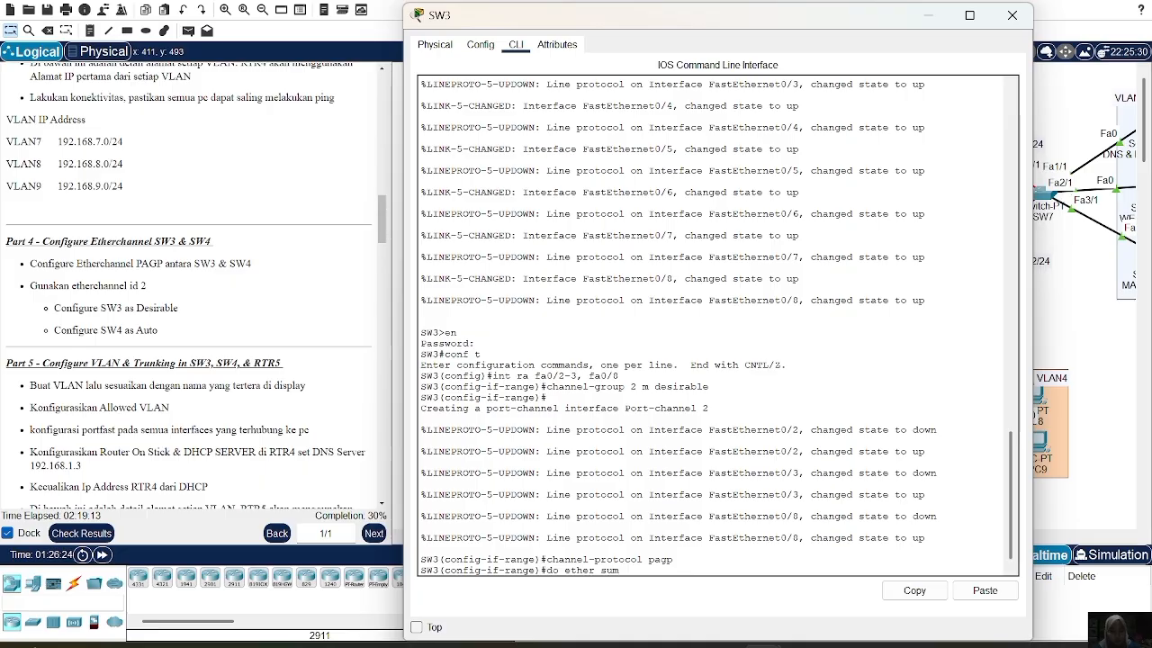
pyautogui.press('Return')
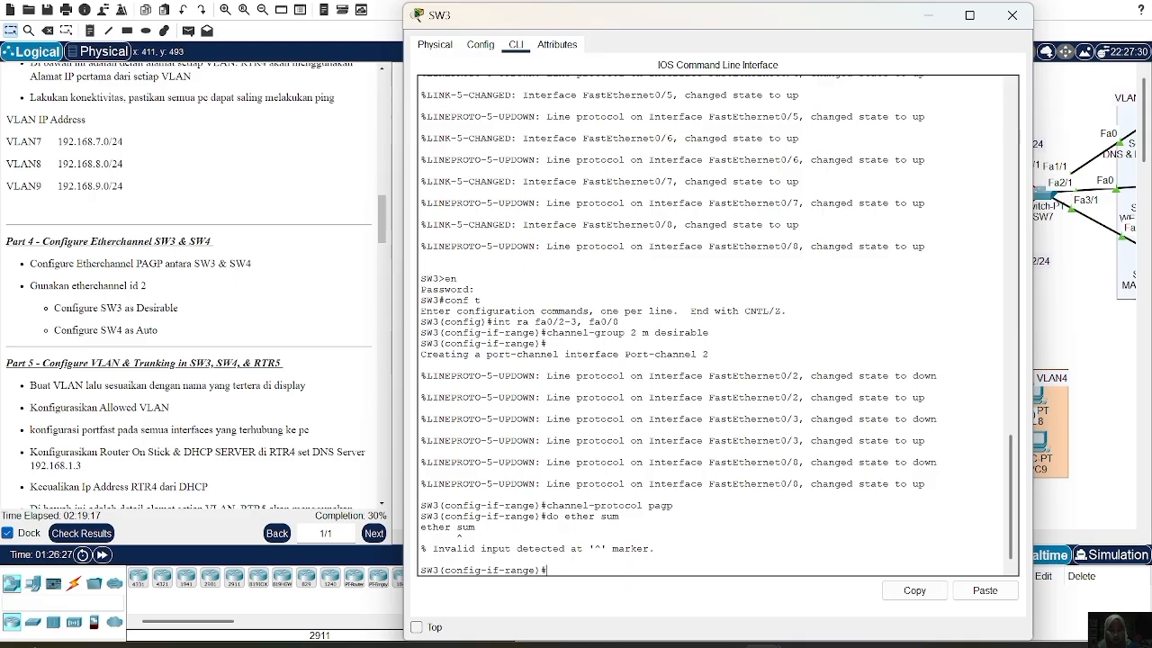
pyautogui.press('Up')
pyautogui.press('Left')
pyautogui.press('Left')
pyautogui.press('Left')
pyautogui.press('Left')
pyautogui.press('Left')
pyautogui.press('Left')
pyautogui.press('Left')
pyautogui.press('Left')
pyautogui.press('Left')
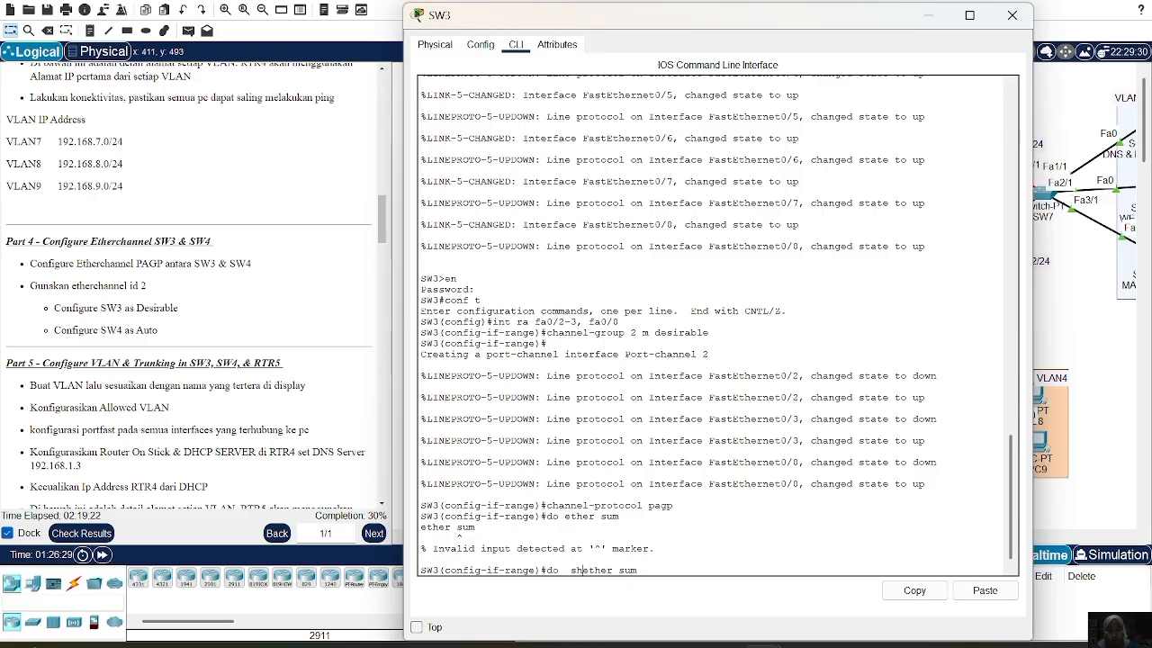
pyautogui.press('BackSpace')
pyautogui.write('sh')
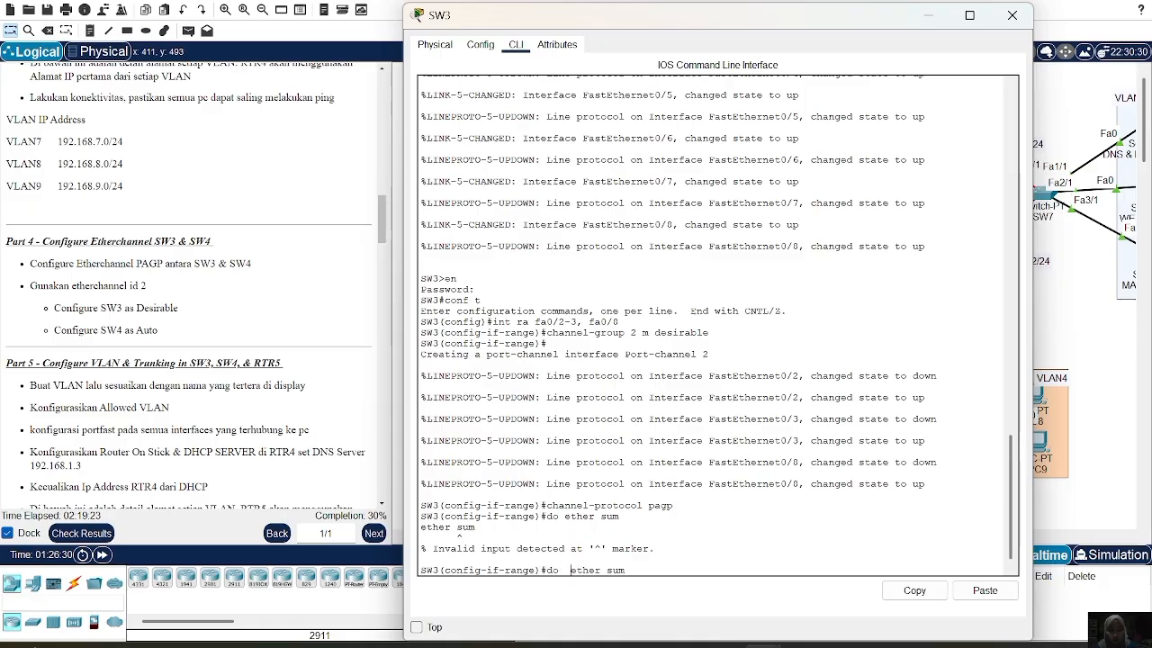
pyautogui.press('Return')
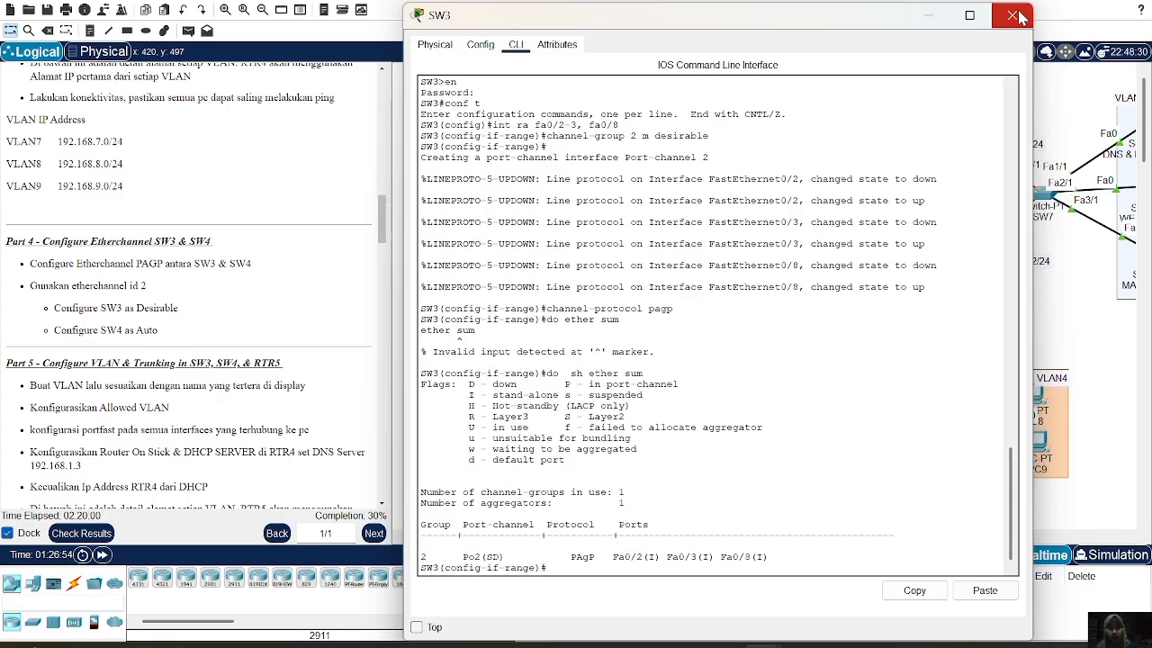
pyautogui.click(1017, 18)
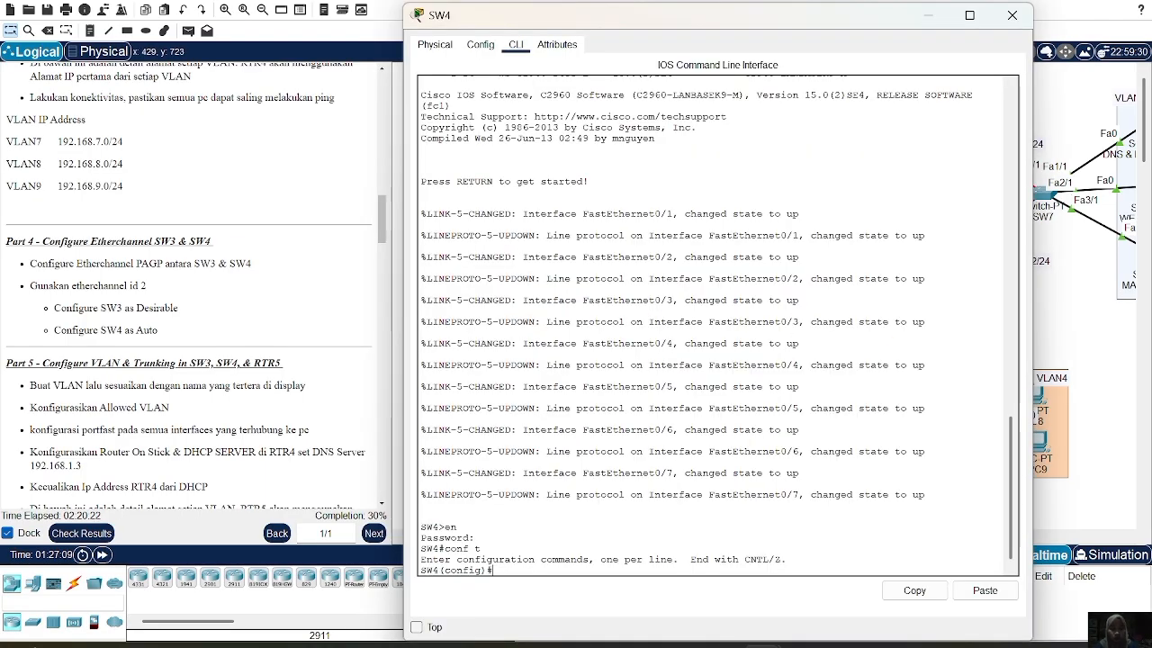
# Put SW4's ports Fa0/1-2 and Fa0/7 into channel group 2 in auto mode
pyautogui.write('nt ')
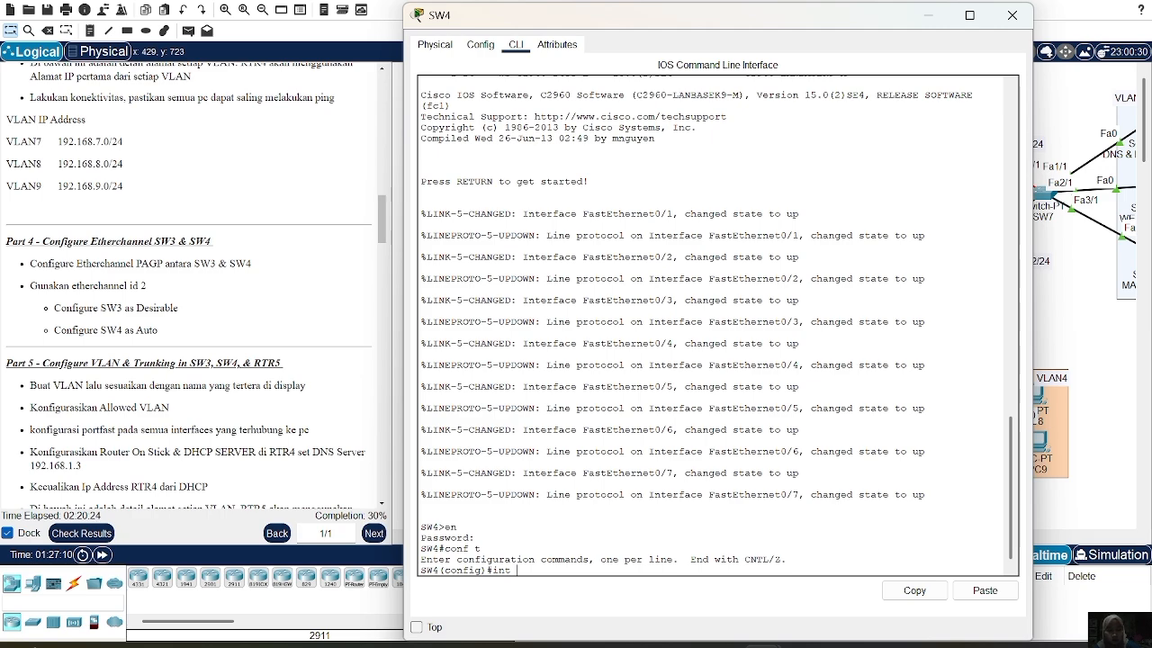
pyautogui.write('ra fa0/')
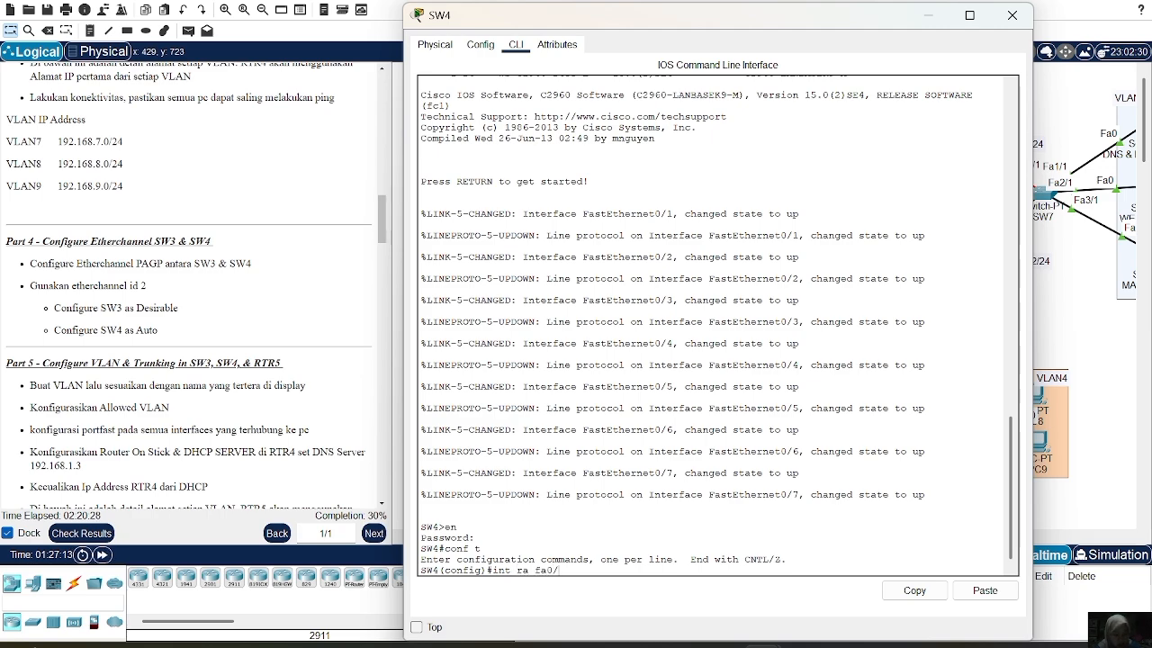
pyautogui.write('1-2')
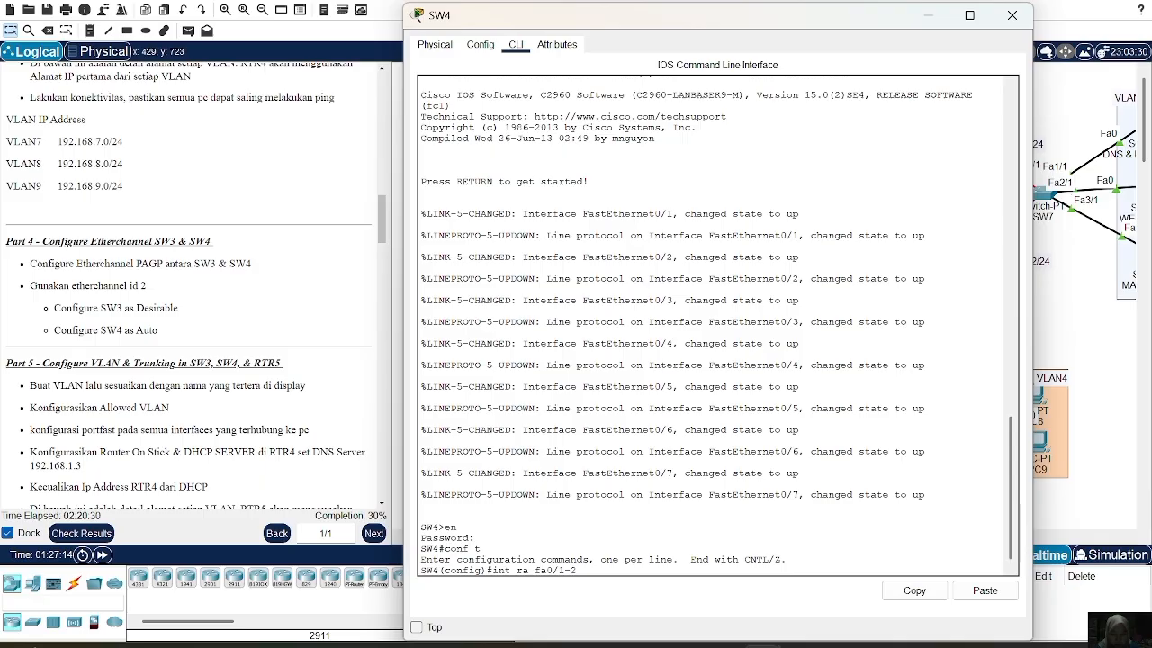
pyautogui.write(',fa0/7')
pyautogui.press('Return')
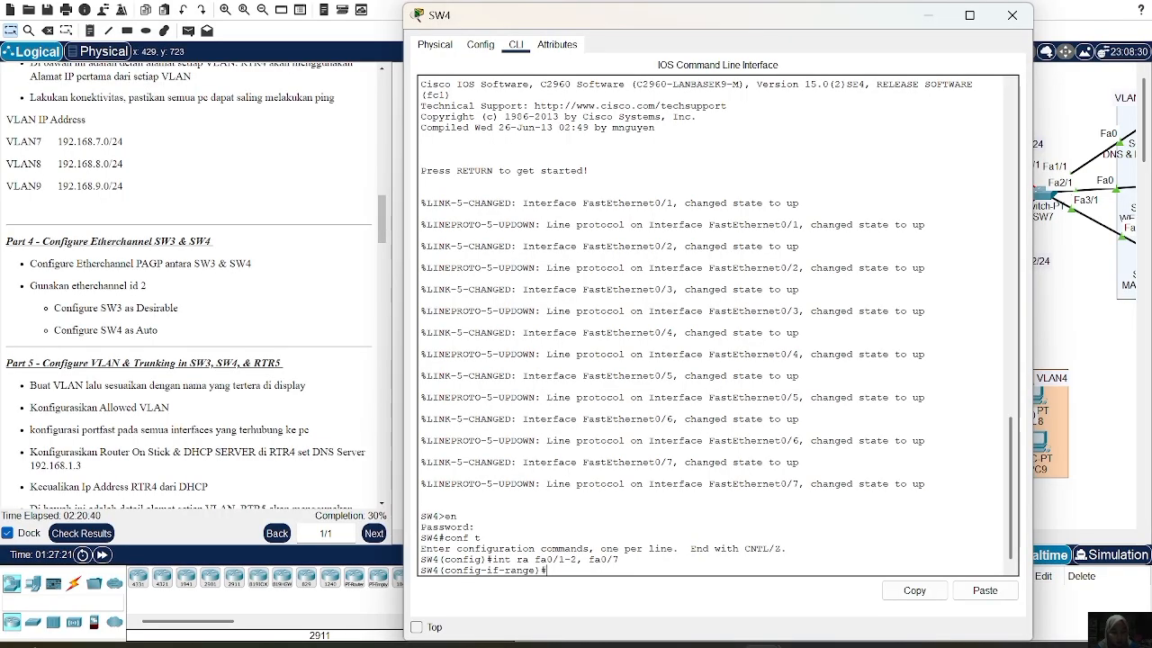
pyautogui.write('channel-group m')
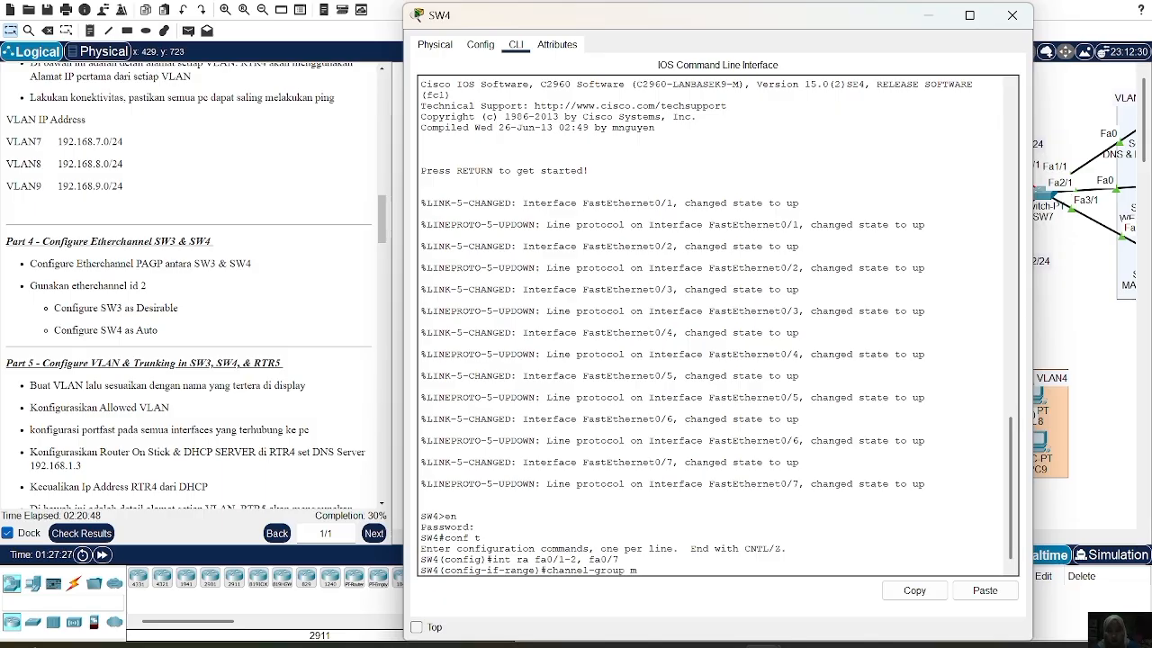
pyautogui.write(' auto')
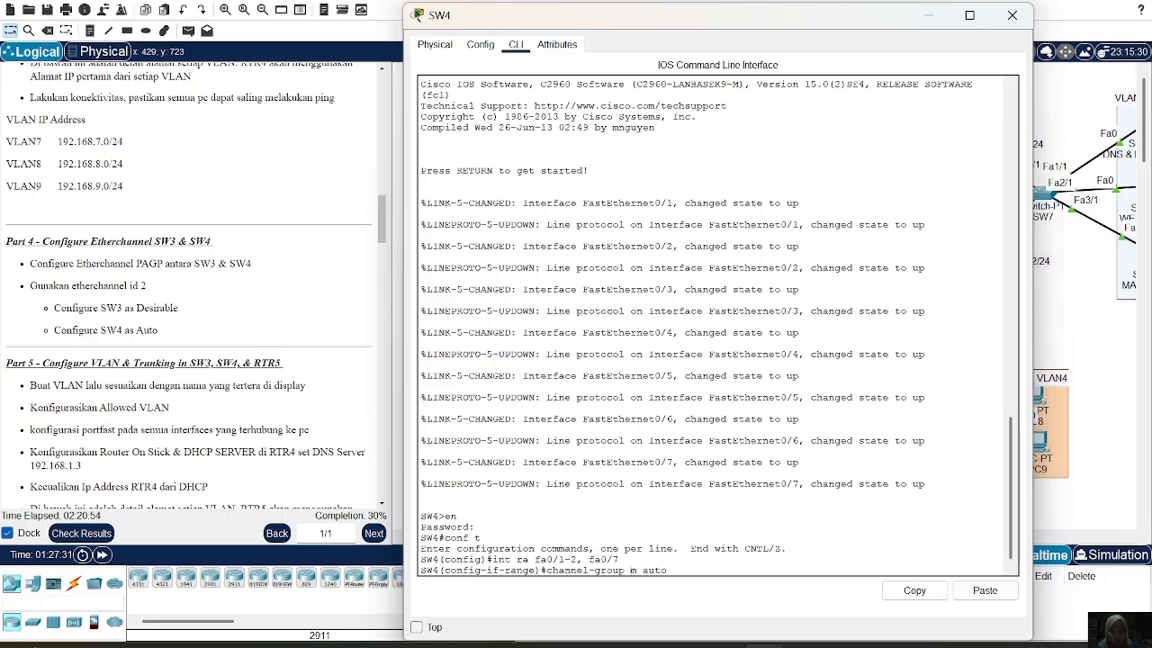
pyautogui.press('Left')
pyautogui.press('Left')
pyautogui.press('Left')
pyautogui.press('Left')
pyautogui.press('Left')
pyautogui.press('Left')
pyautogui.write('2')
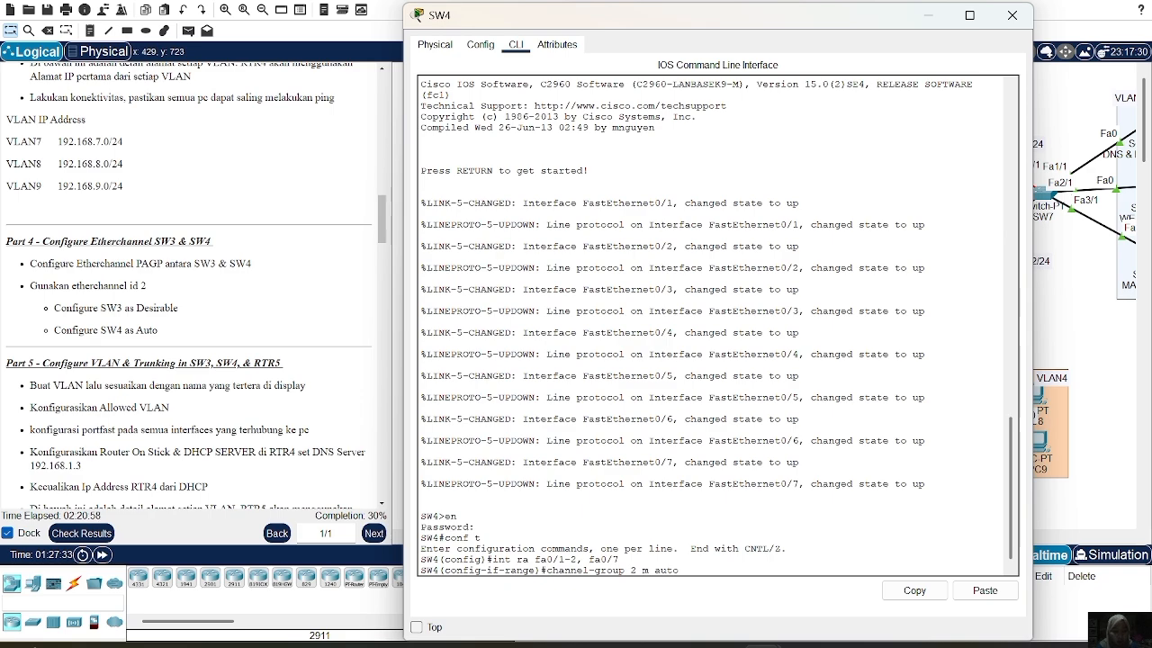
pyautogui.press('Return')
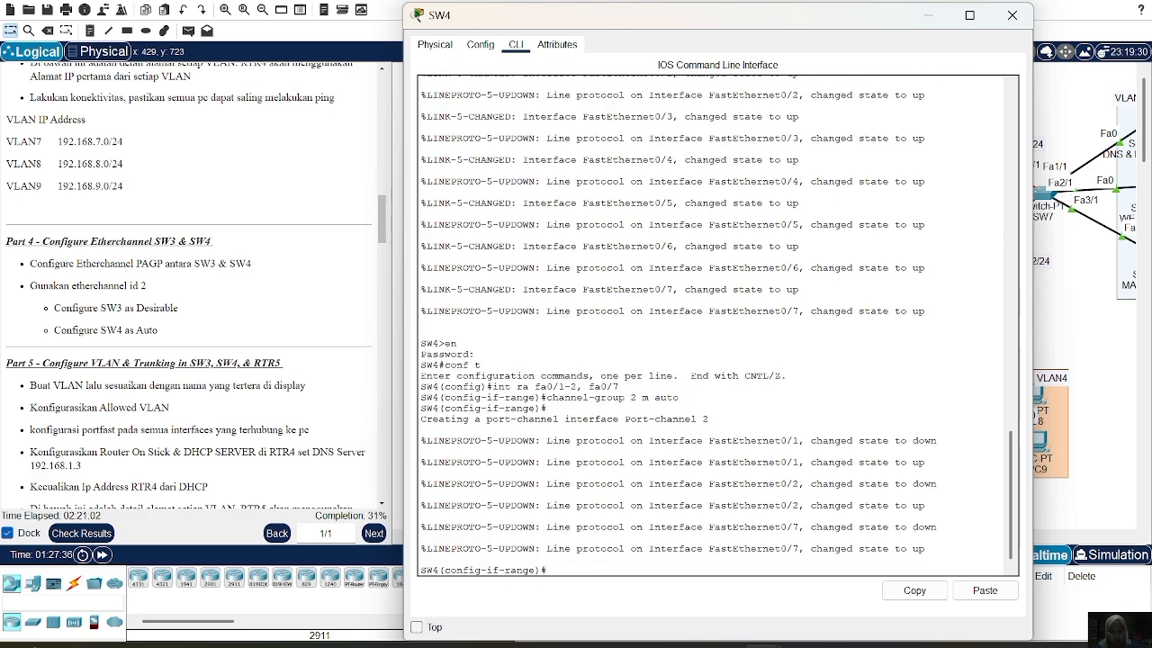
# Set the channel protocol to PAgP and display SW4's EtherChannel summary
pyautogui.write('channel')
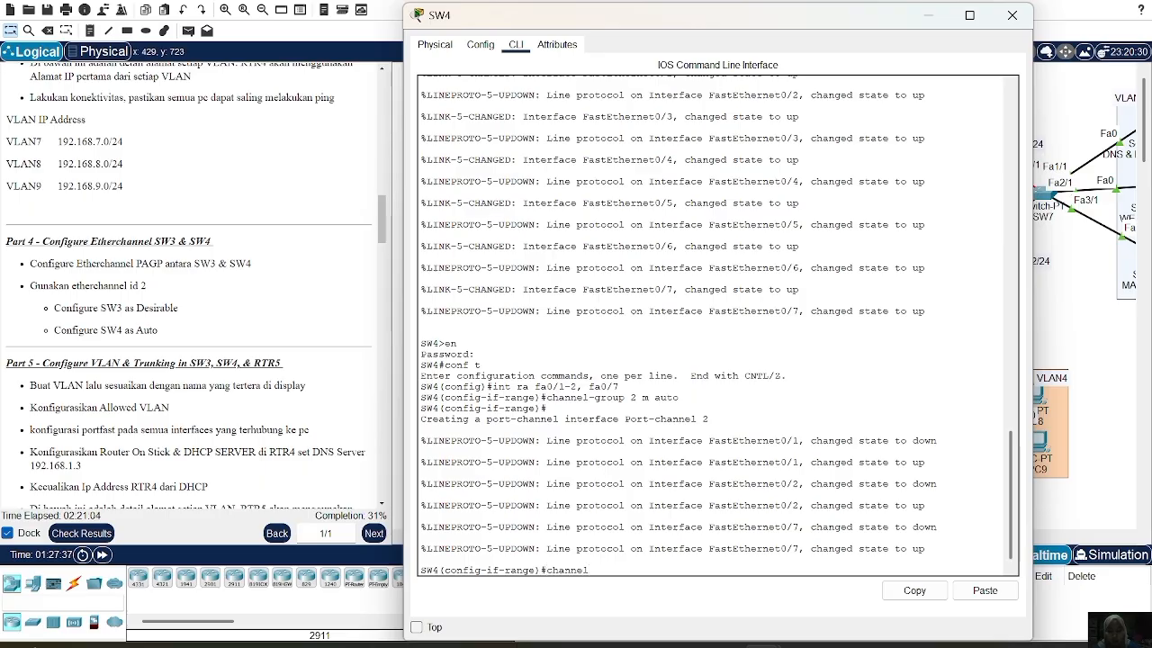
pyautogui.write('-protocol pagp')
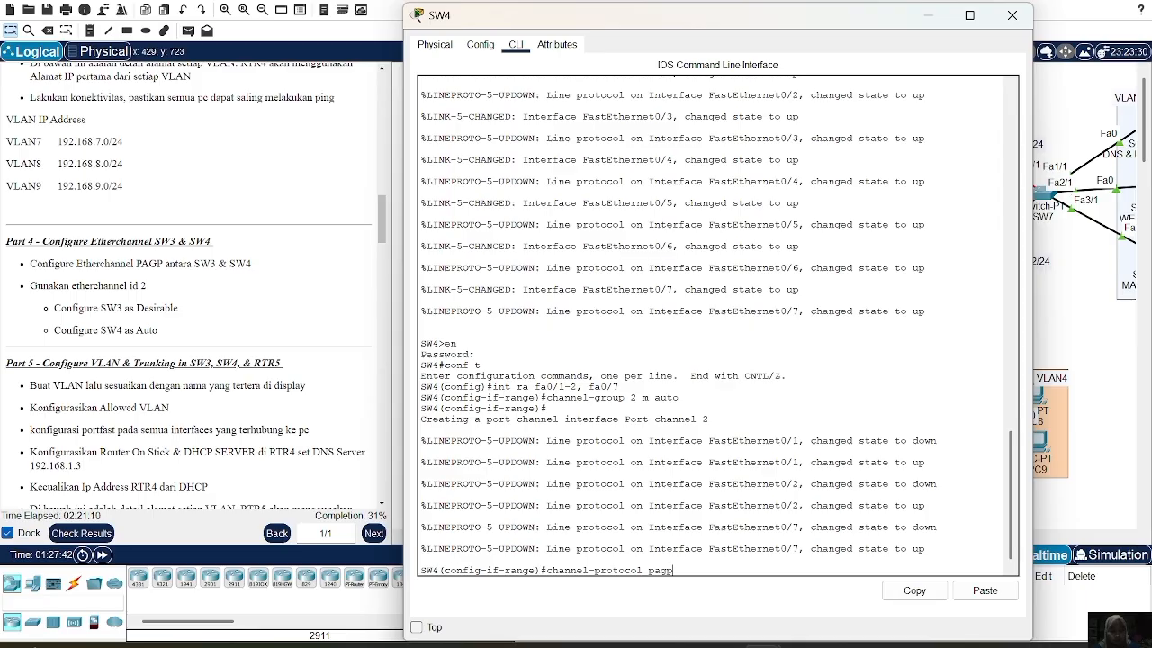
pyautogui.press('Return')
pyautogui.write('do sh')
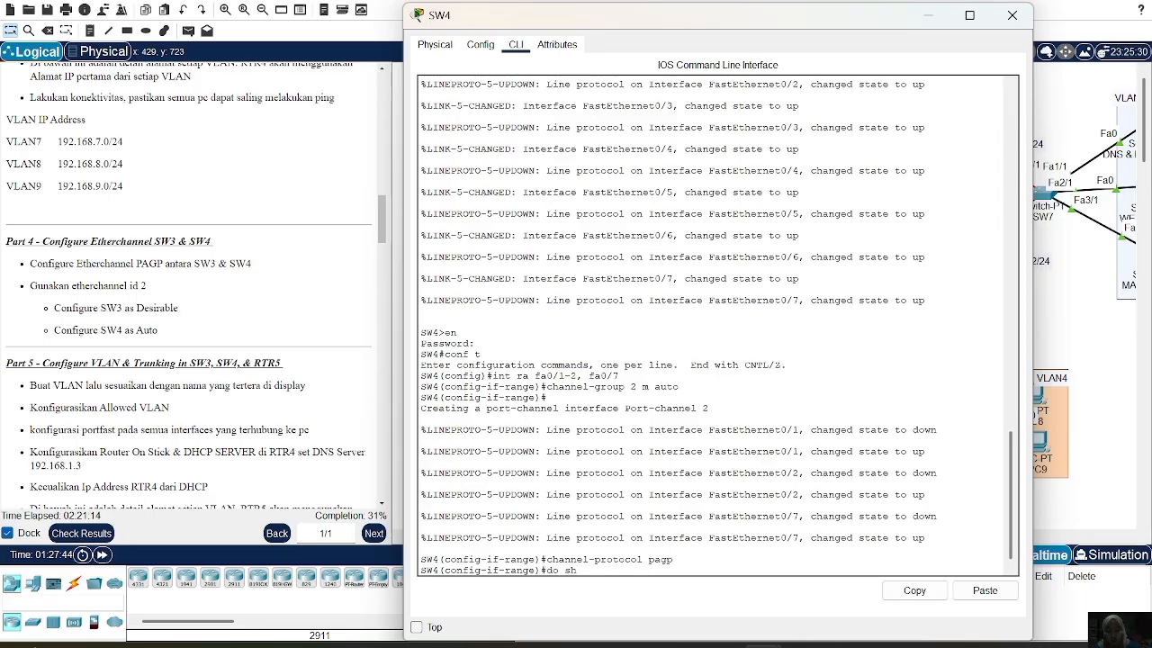
pyautogui.write(' ether')
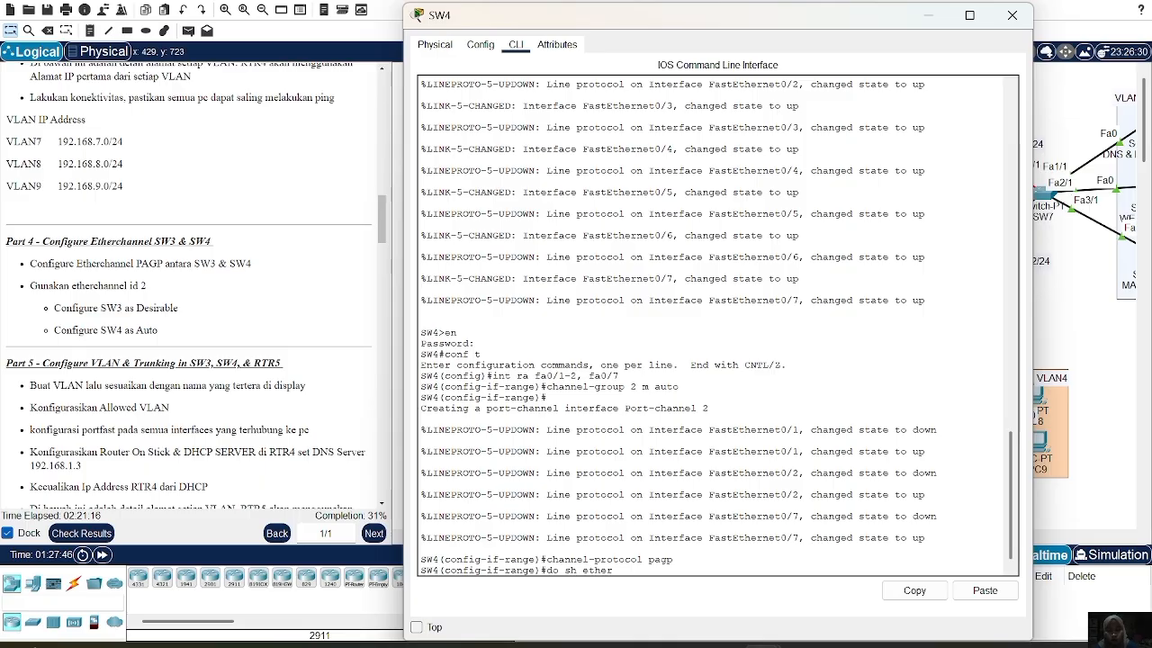
pyautogui.write(' sum')
pyautogui.press('Return')
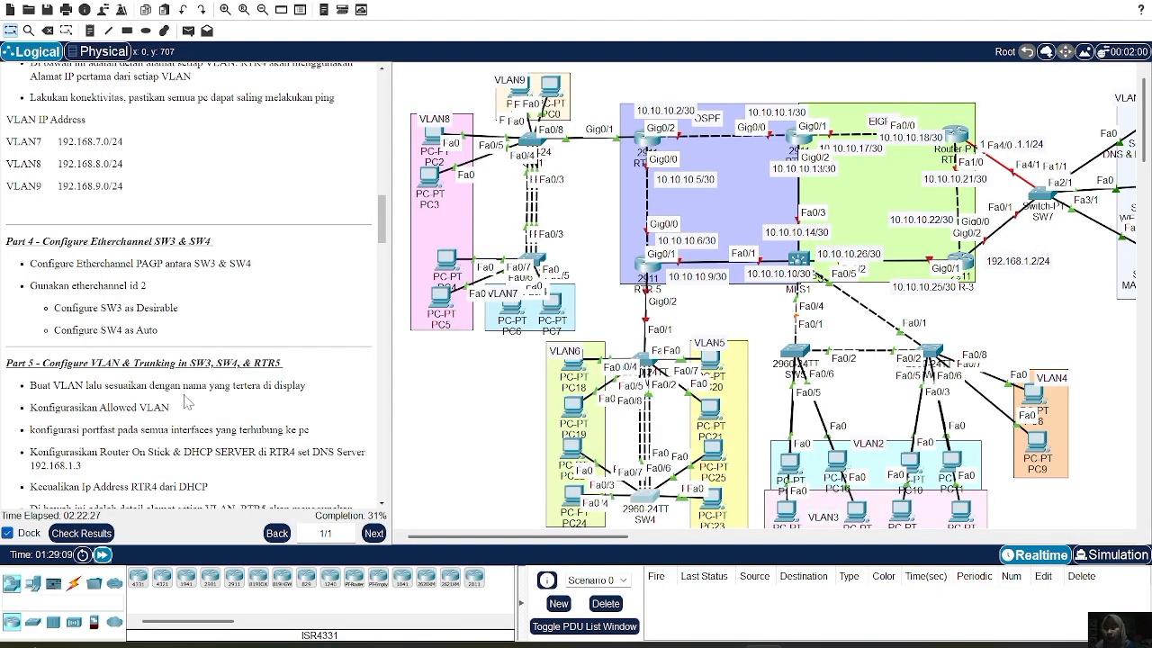
# Leave the interface range and create VLAN 5 named VLAN5 on SW3
pyautogui.scroll(-3, 186, 402)
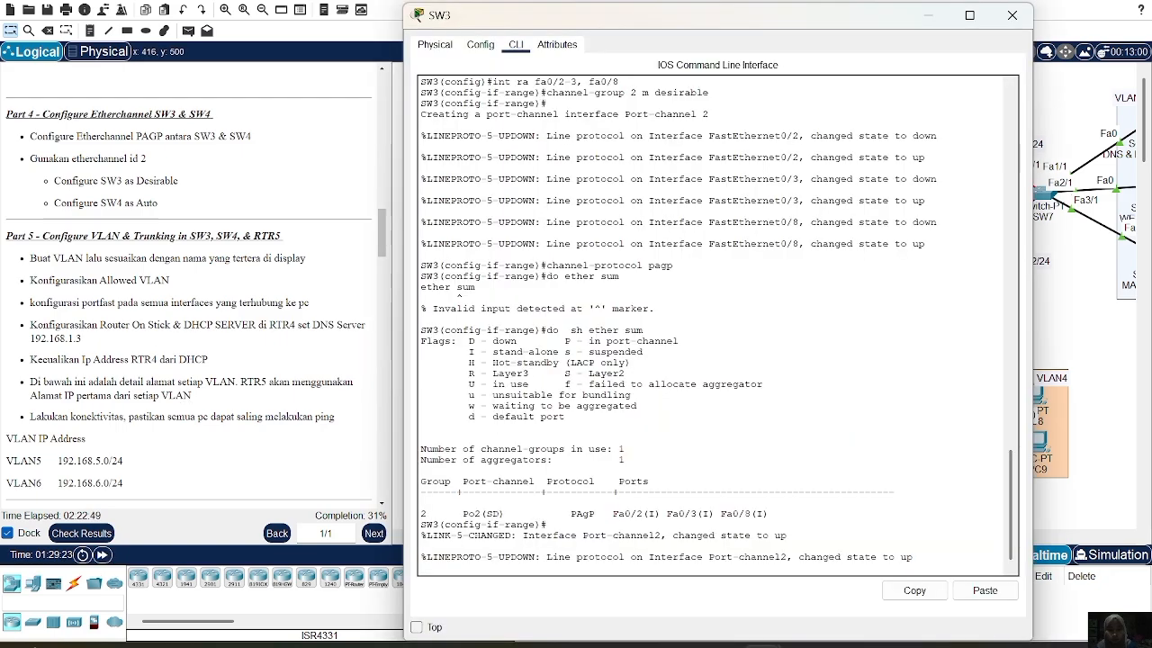
pyautogui.press('Return')
pyautogui.write('ex')
pyautogui.press('Return')
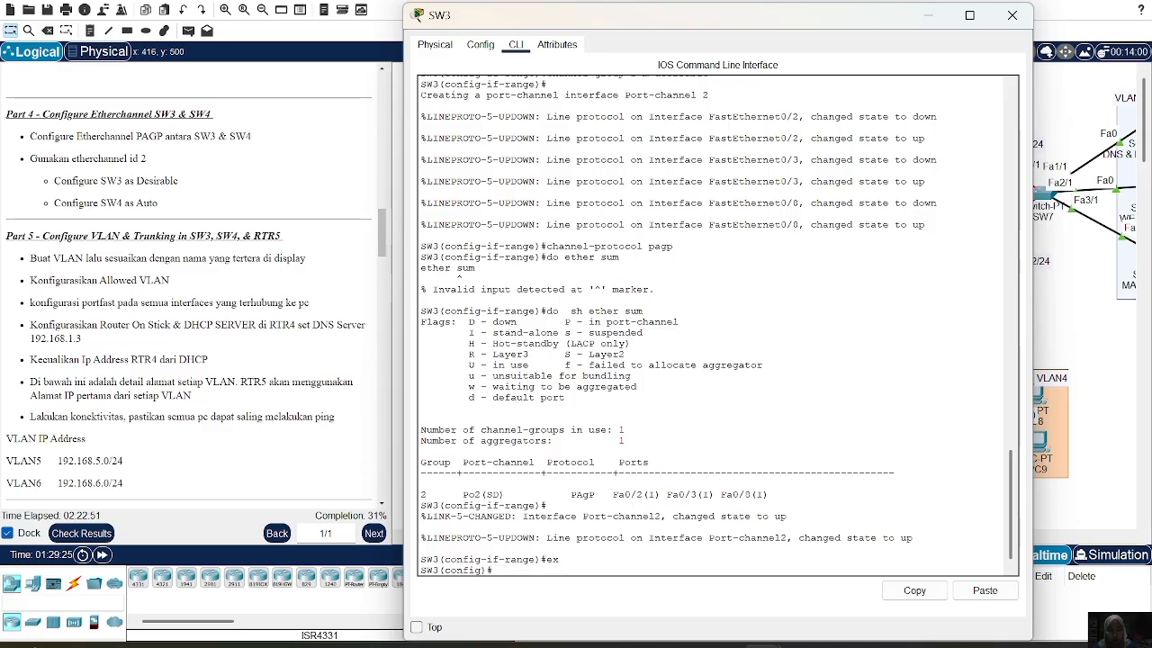
pyautogui.write('vlan 5')
pyautogui.press('Return')
pyautogui.write('name VLAN')
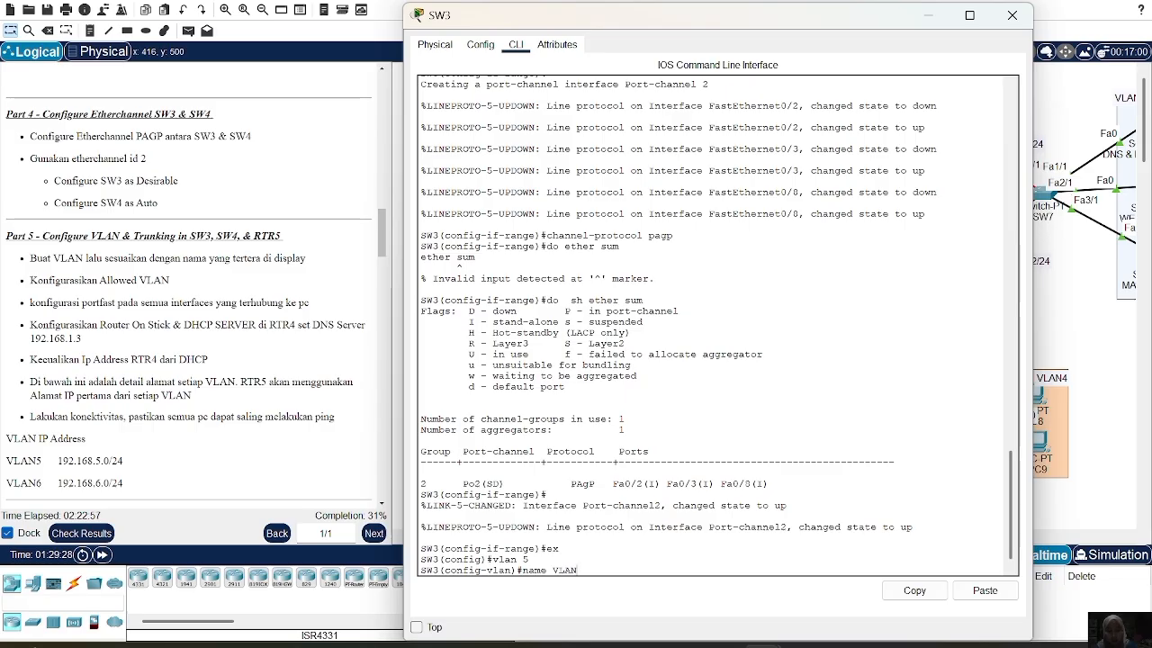
pyautogui.write('5')
pyautogui.press('Return')
# Create VLAN 6 named VLAN6 on SW3 and return to global configuration
pyautogui.write('vlan)#vlan')
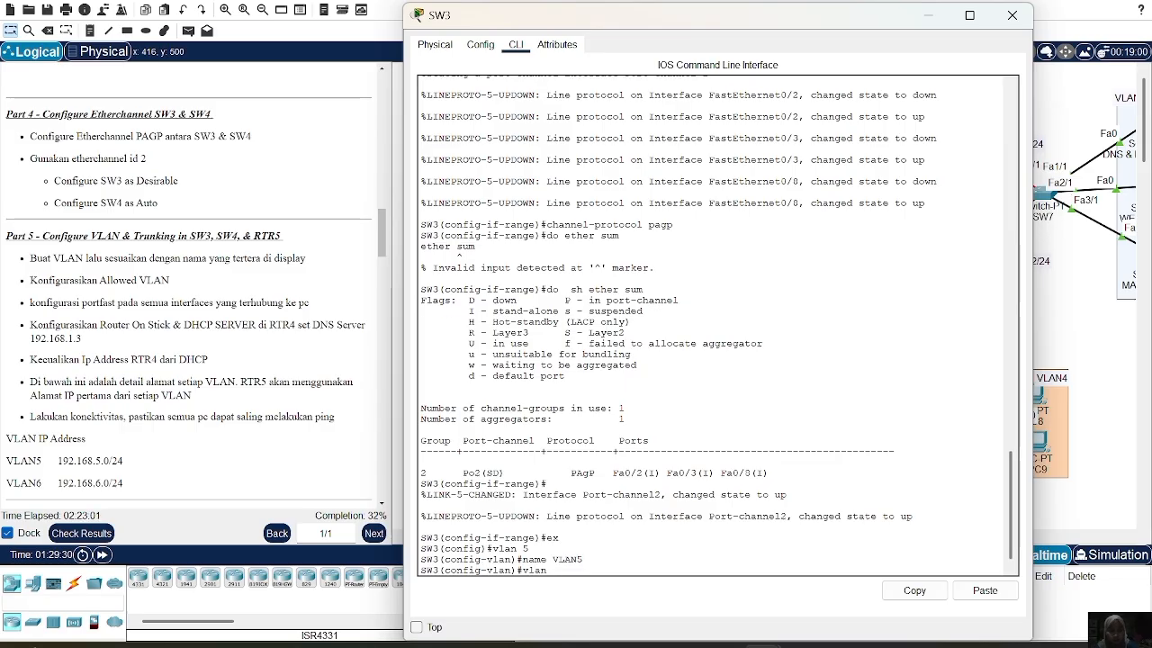
pyautogui.write(' 6')
pyautogui.press('Return')
pyautogui.press('Up')
pyautogui.press('Up')
pyautogui.write('6')
pyautogui.press('Return')
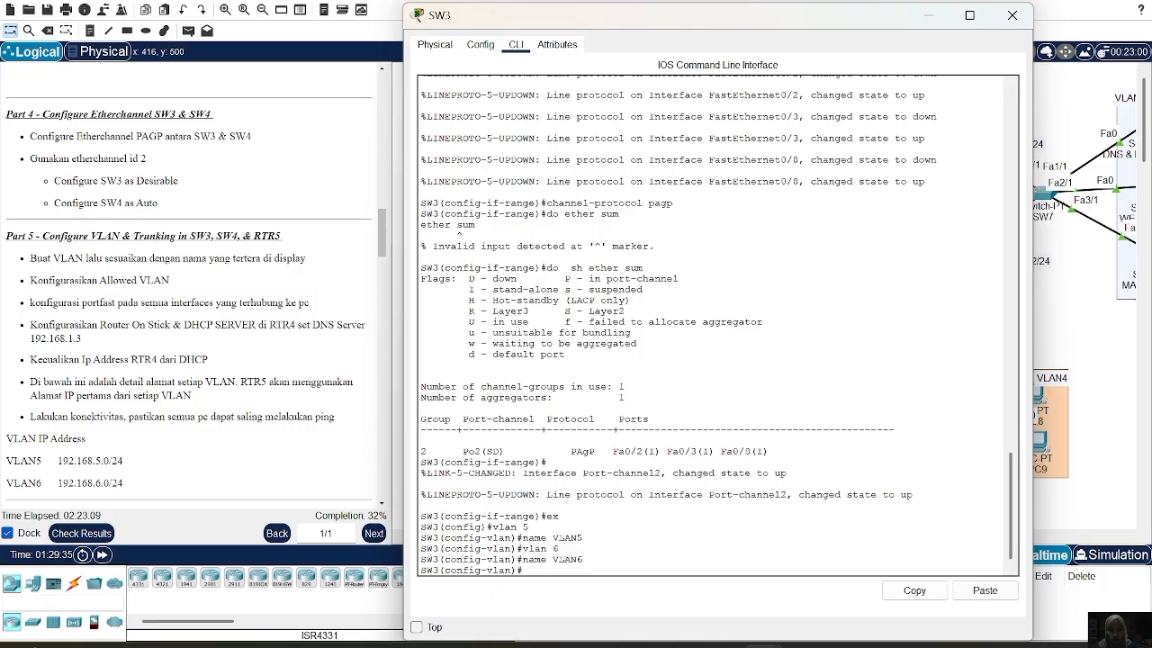
pyautogui.write('ex')
pyautogui.press('Return')
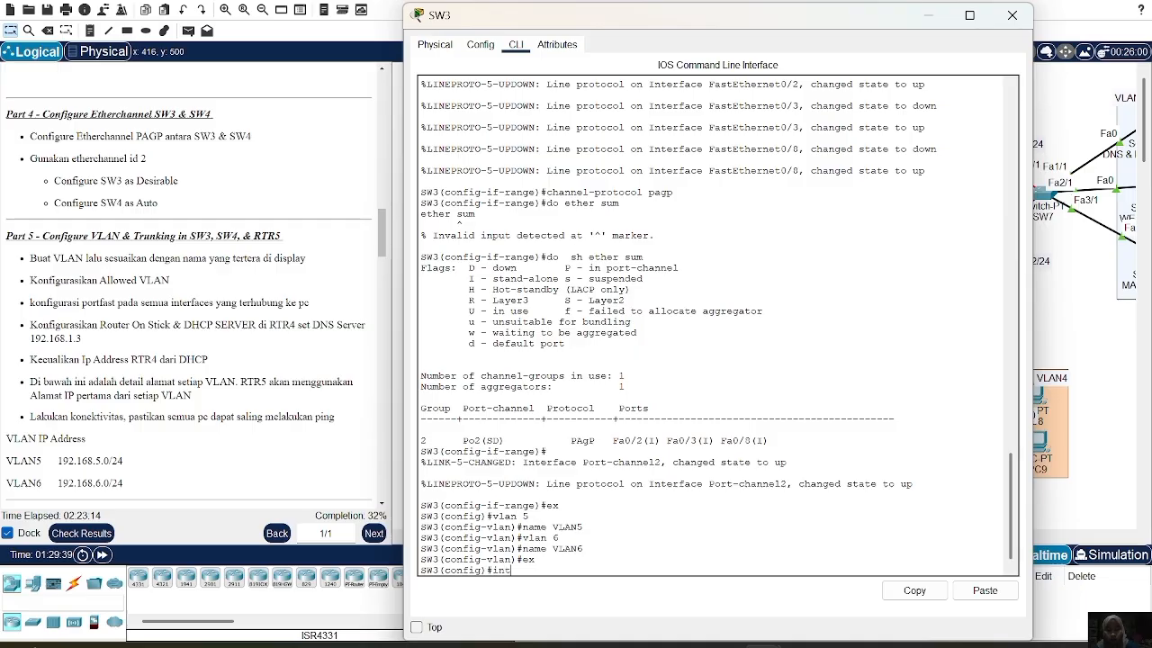
pyautogui.write('int f')
# Make SW3's Fa0/6-7 access ports in VLAN 5 with portfast enabled
pyautogui.press('BackSpace')
pyautogui.write('ra fa0')
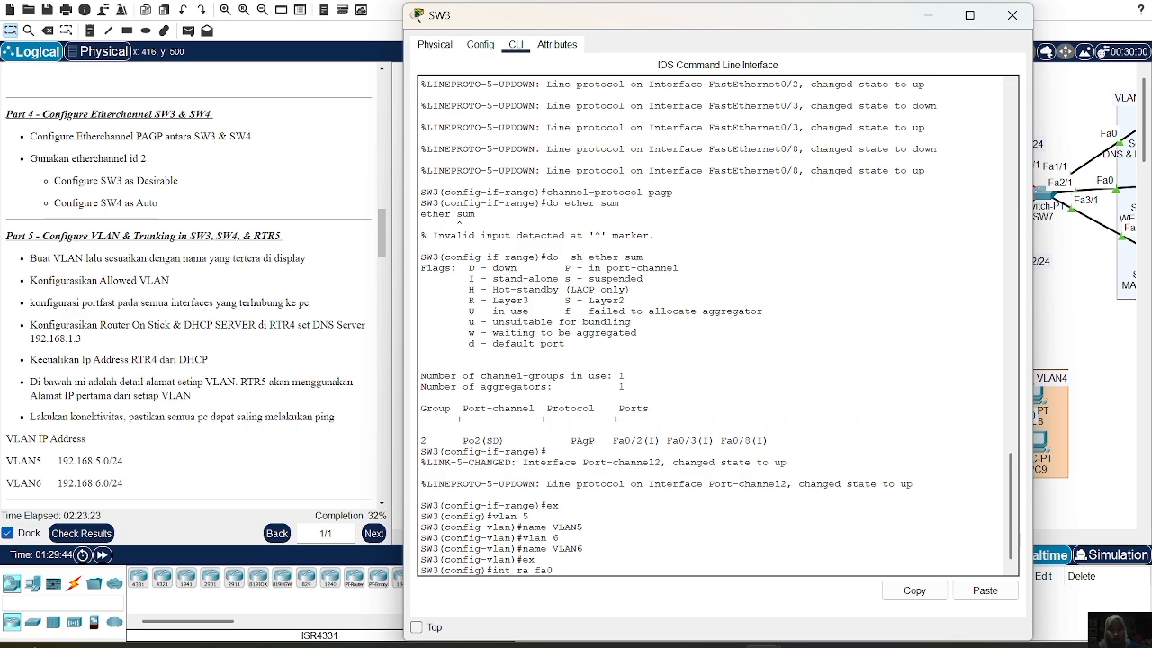
pyautogui.write('/6-7')
pyautogui.press('Return')
pyautogui.write('sw')
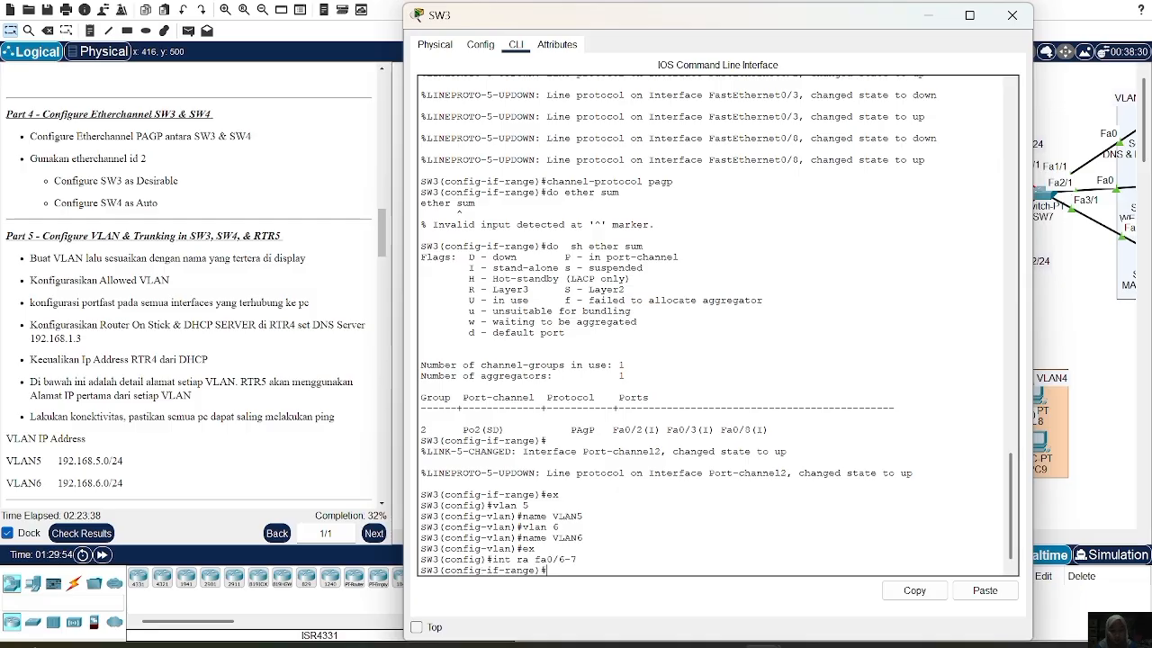
pyautogui.write(' m a')
pyautogui.press('Return')
pyautogui.write('sw')
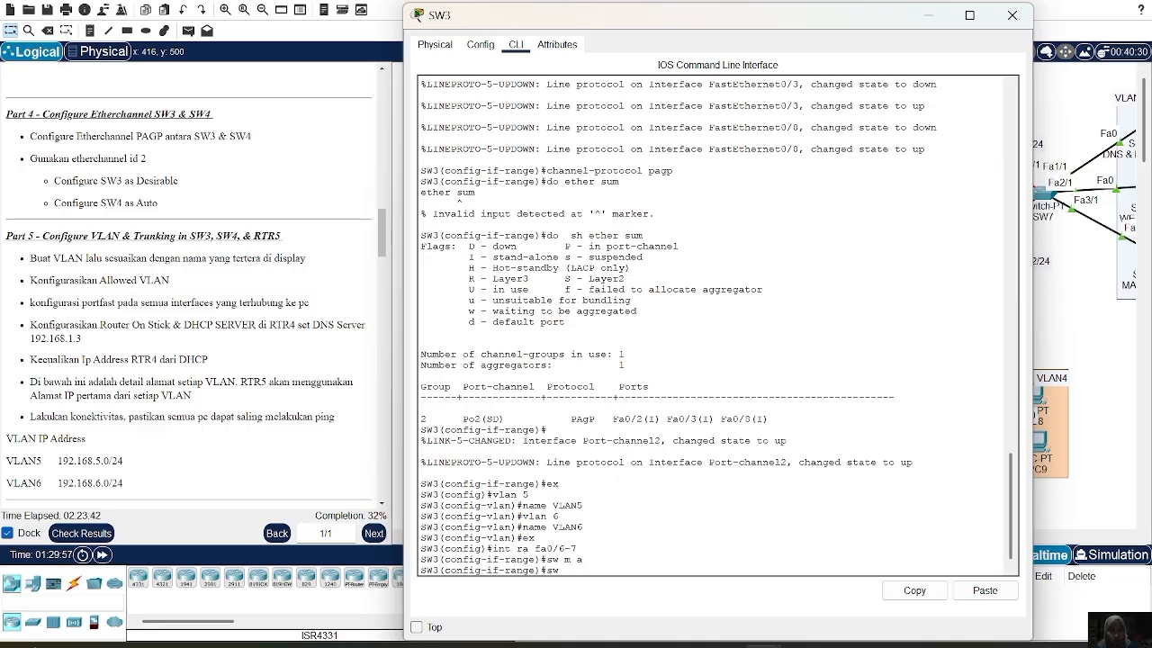
pyautogui.write(' a')
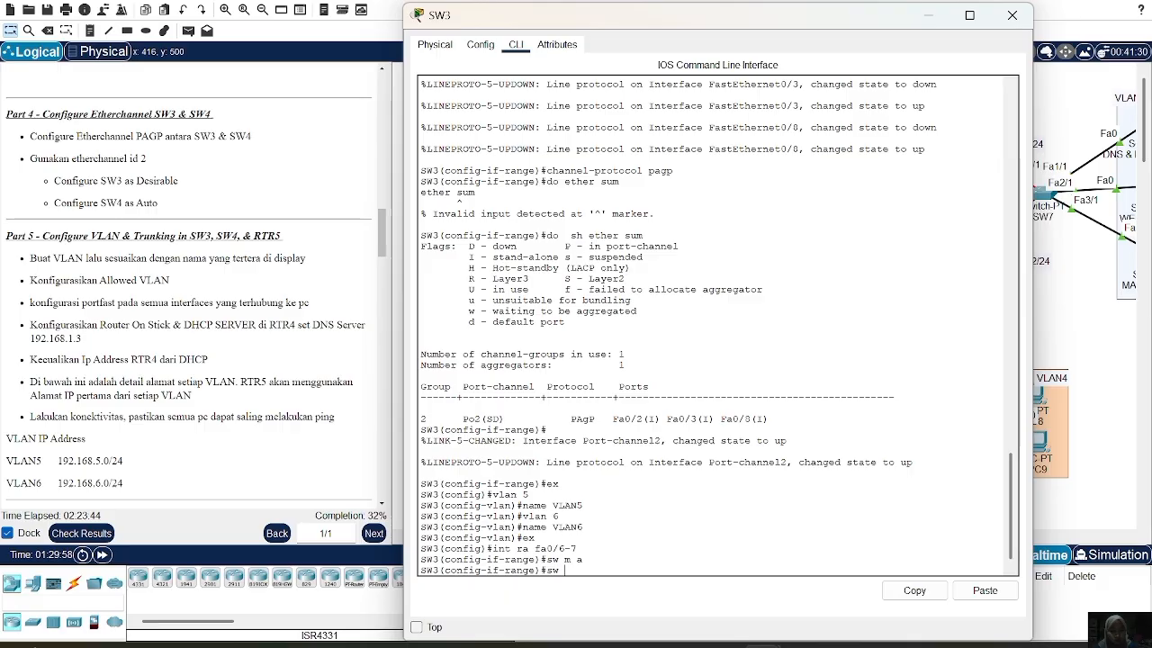
pyautogui.write(' vl')
pyautogui.press('BackSpace')
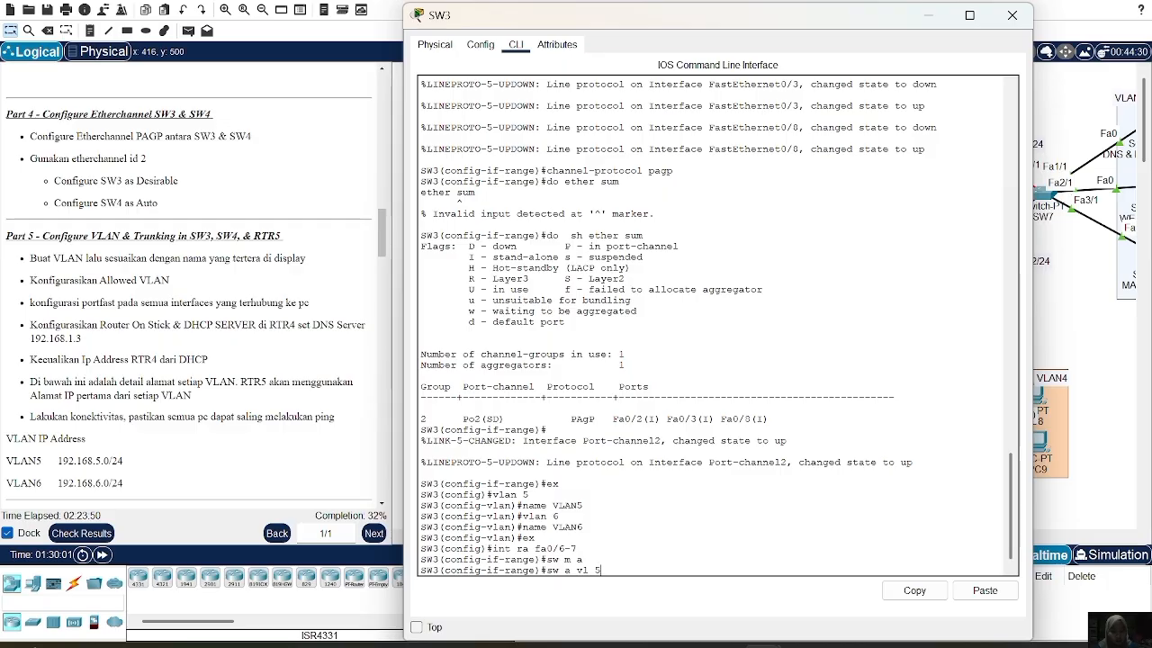
pyautogui.write('5')
pyautogui.press('Return')
pyautogui.write('spa p')
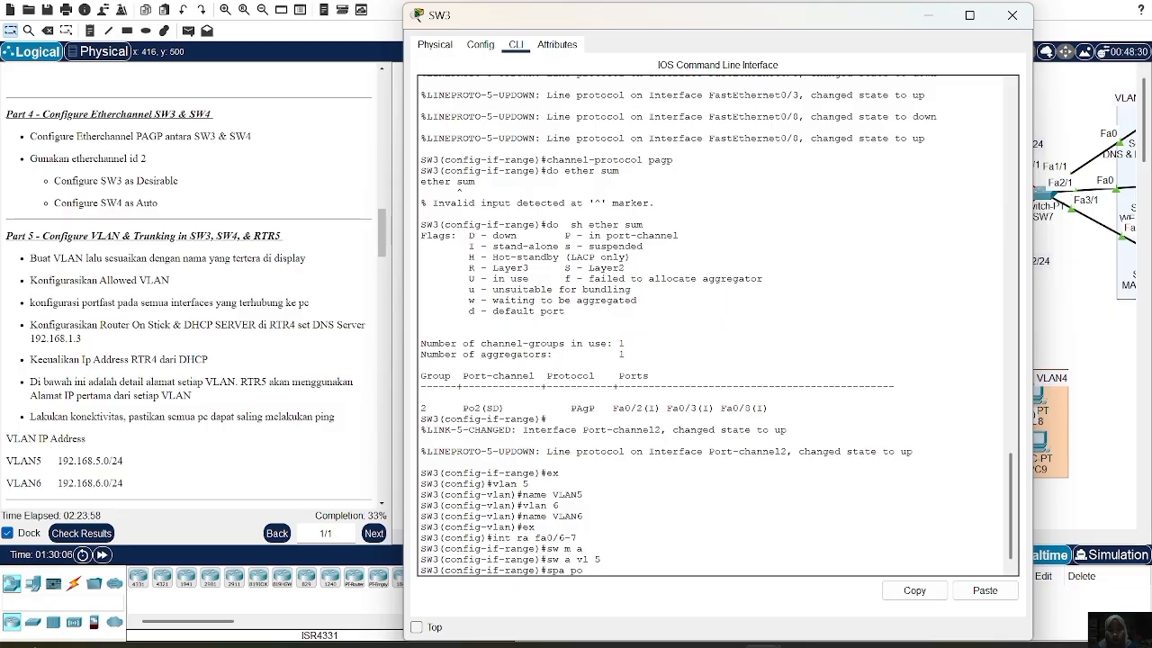
pyautogui.write('o')
pyautogui.press('Return')
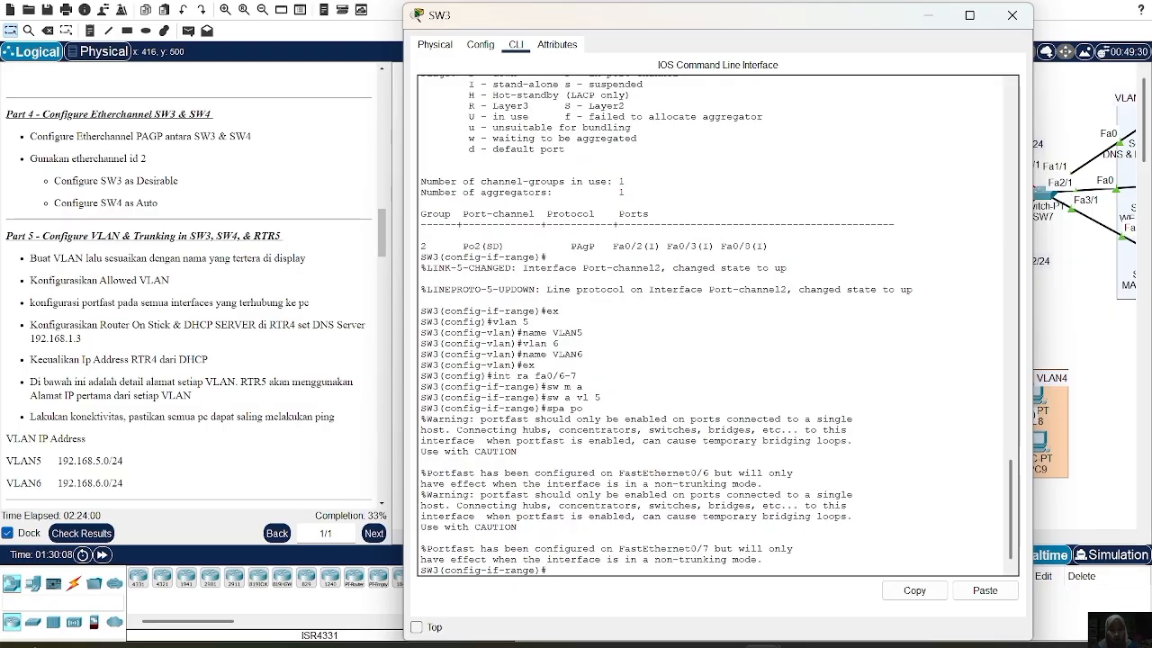
pyautogui.write('ex')
pyautogui.press('Return')
# Make SW3's Fa0/4-5 access ports in VLAN 6 with portfast enabled
pyautogui.write('int ra')
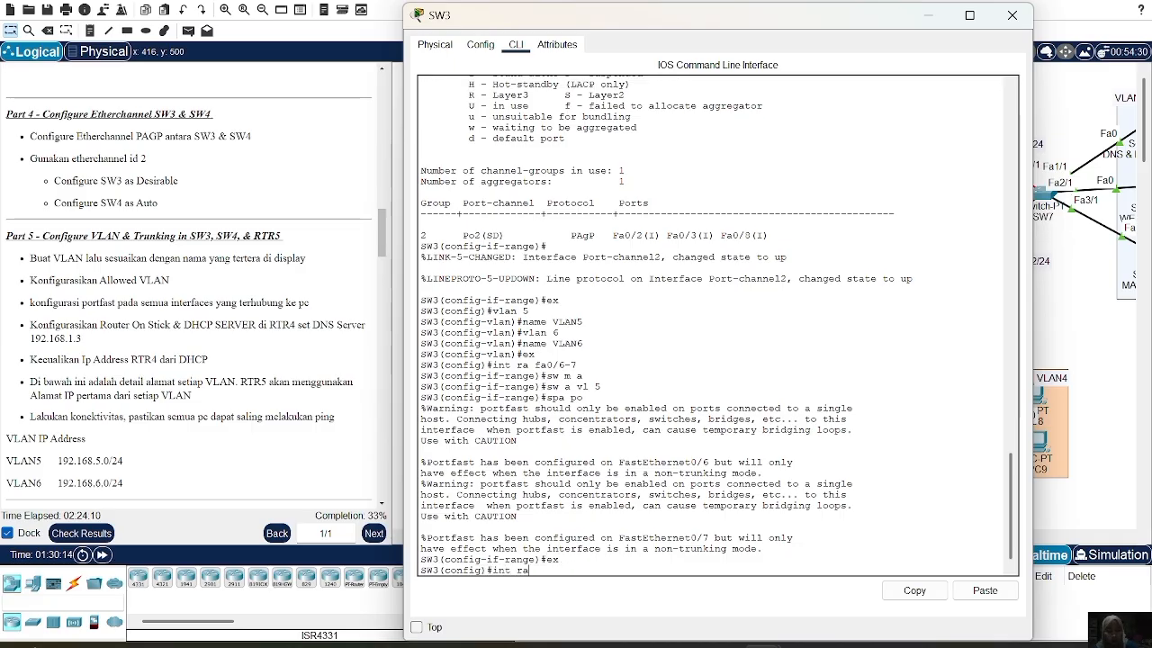
pyautogui.write(' fa0')
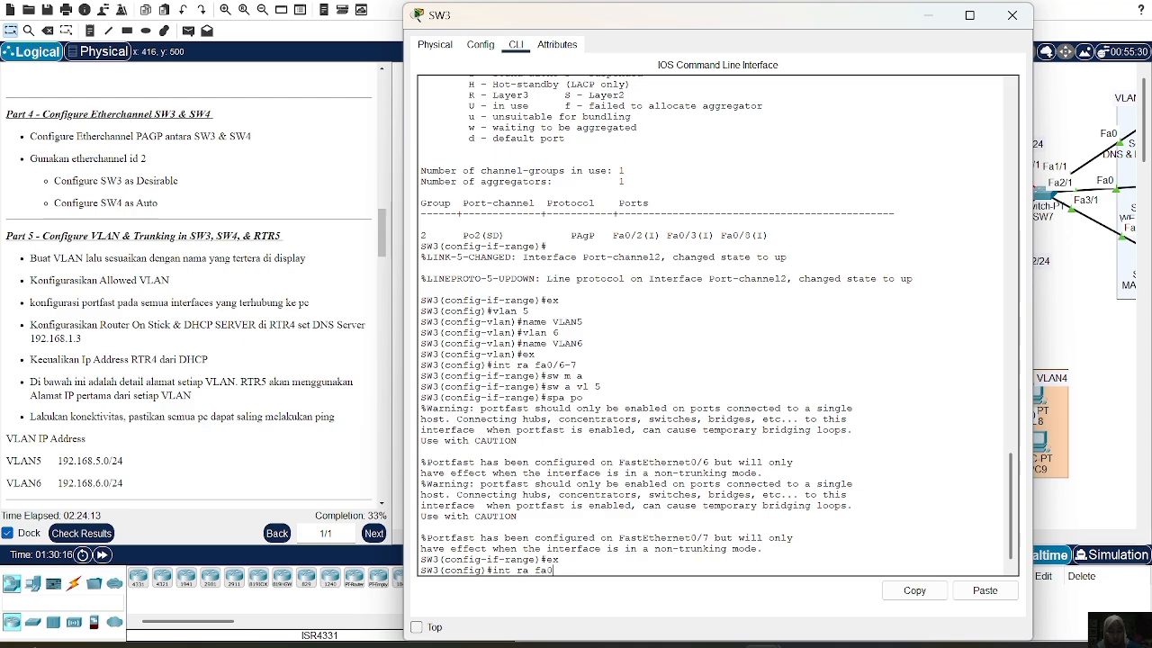
pyautogui.write('/4-5')
pyautogui.press('Return')
pyautogui.write('sw m')
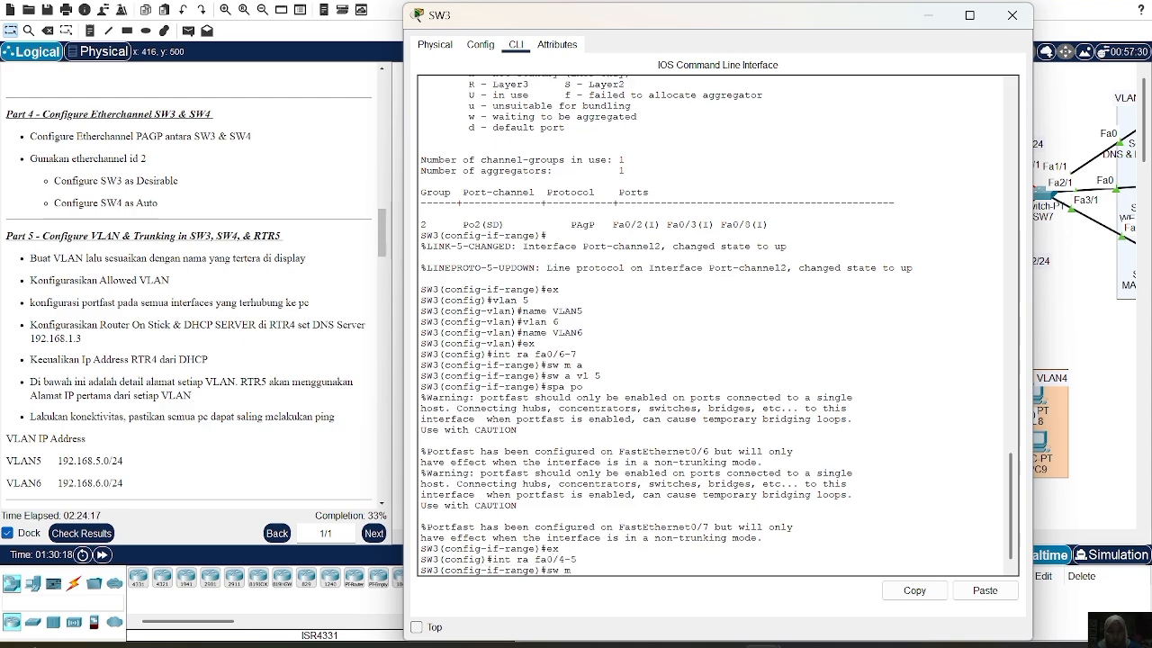
pyautogui.write(' a')
pyautogui.press('Return')
pyautogui.write('sw a vl 6')
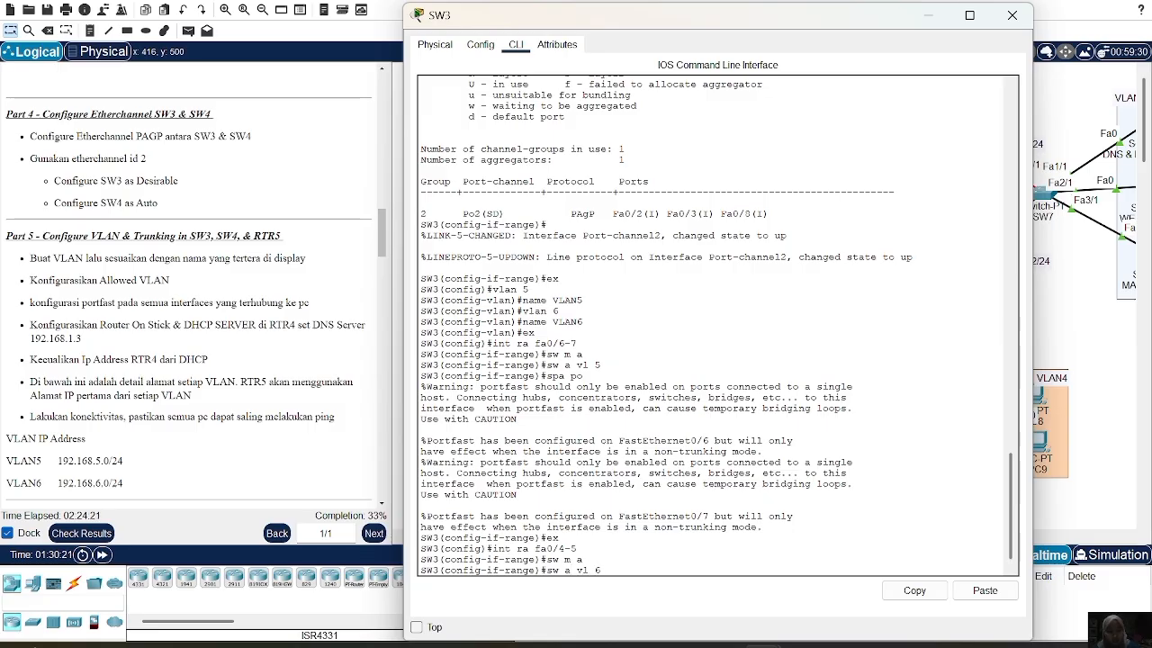
pyautogui.press('Return')
pyautogui.write('spa po')
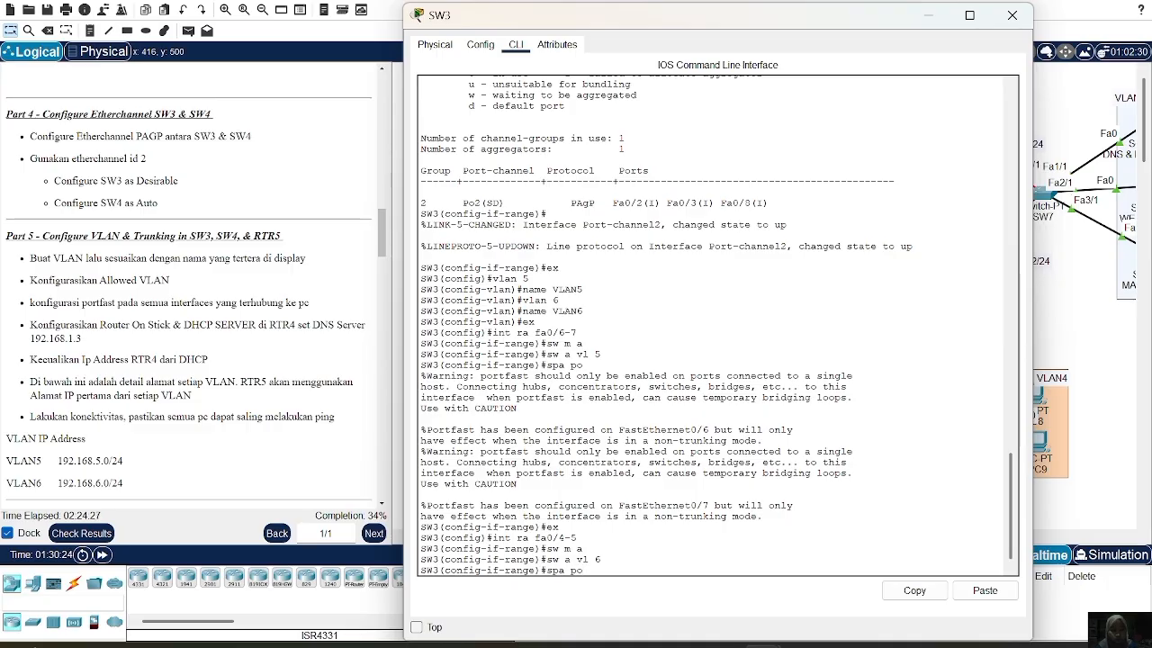
pyautogui.press('Return')
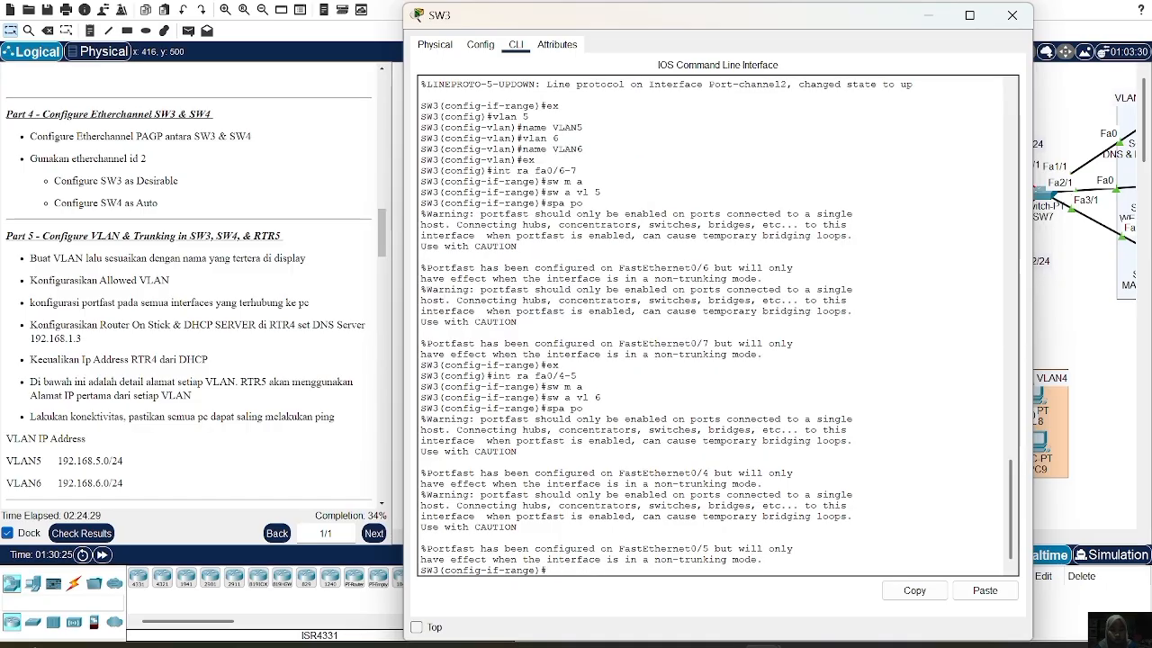
pyautogui.write('ex')
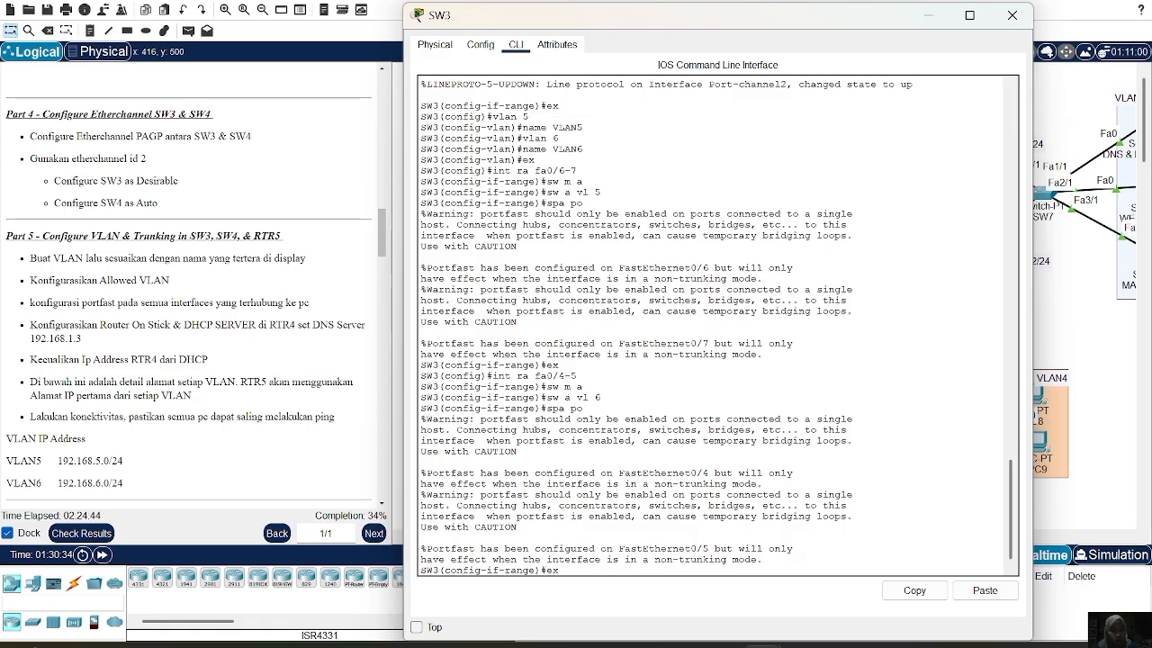
pyautogui.press('Return')
pyautogui.write('in')
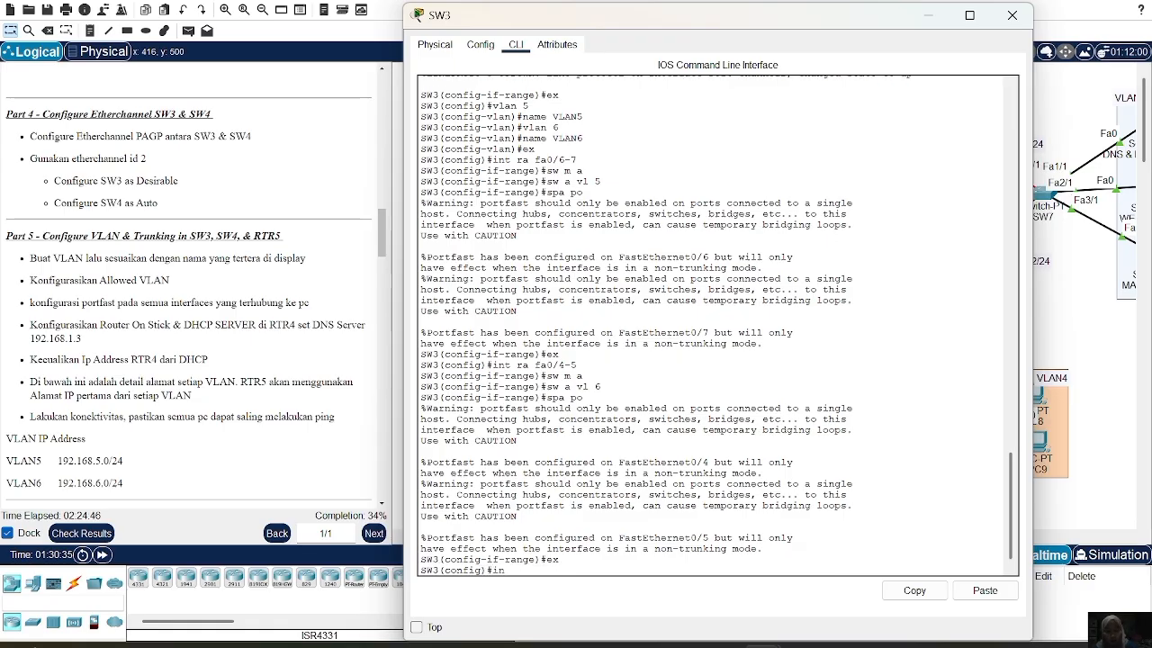
pyautogui.write('t fa0/1')
# Make SW3's Fa0/1 a trunk allowing only VLANs 5-6
pyautogui.press('Return')
pyautogui.write('sw m t')
pyautogui.press('Return')
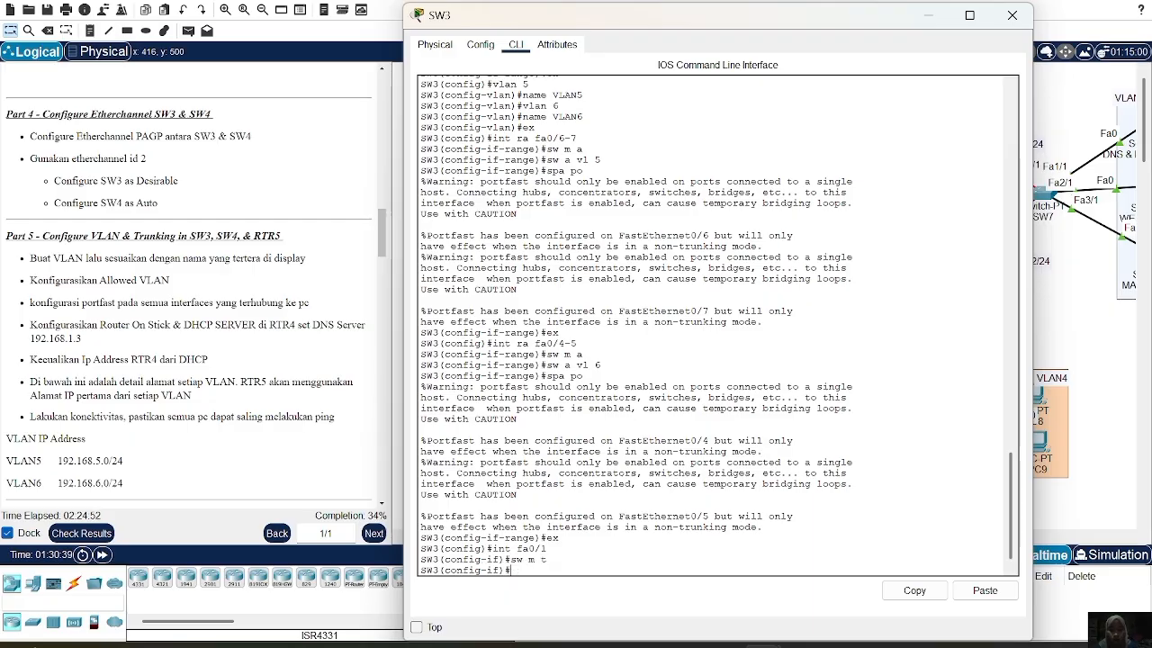
pyautogui.write('sw t all')
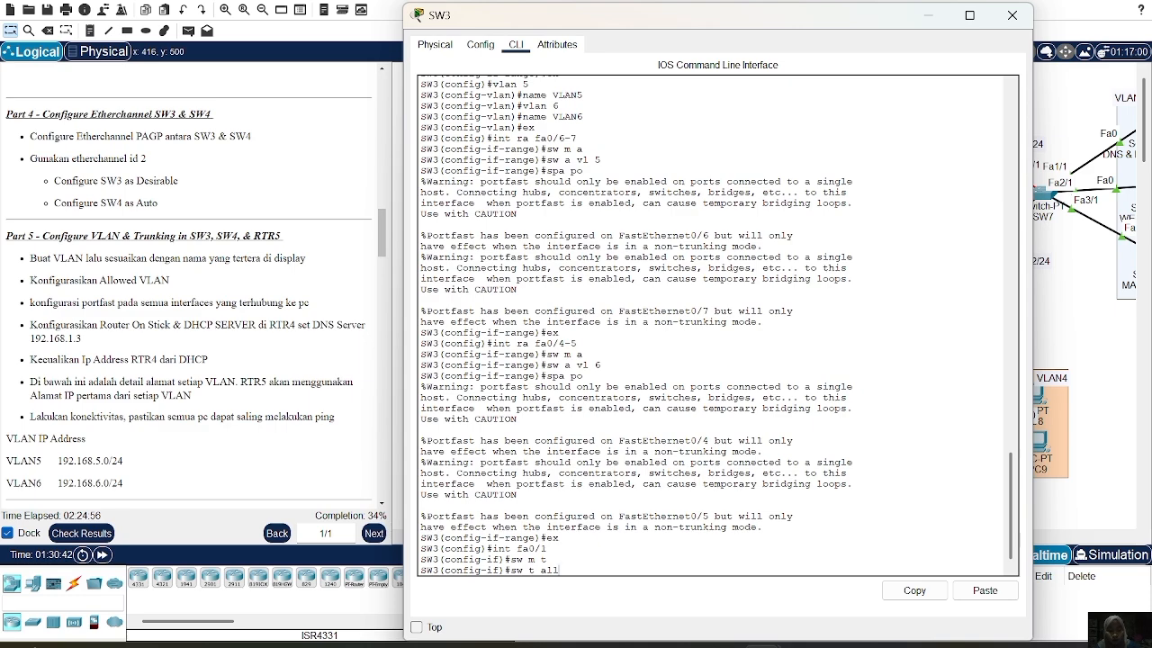
pyautogui.press('BackSpace')
pyautogui.press('BackSpace')
pyautogui.write('l vl ')
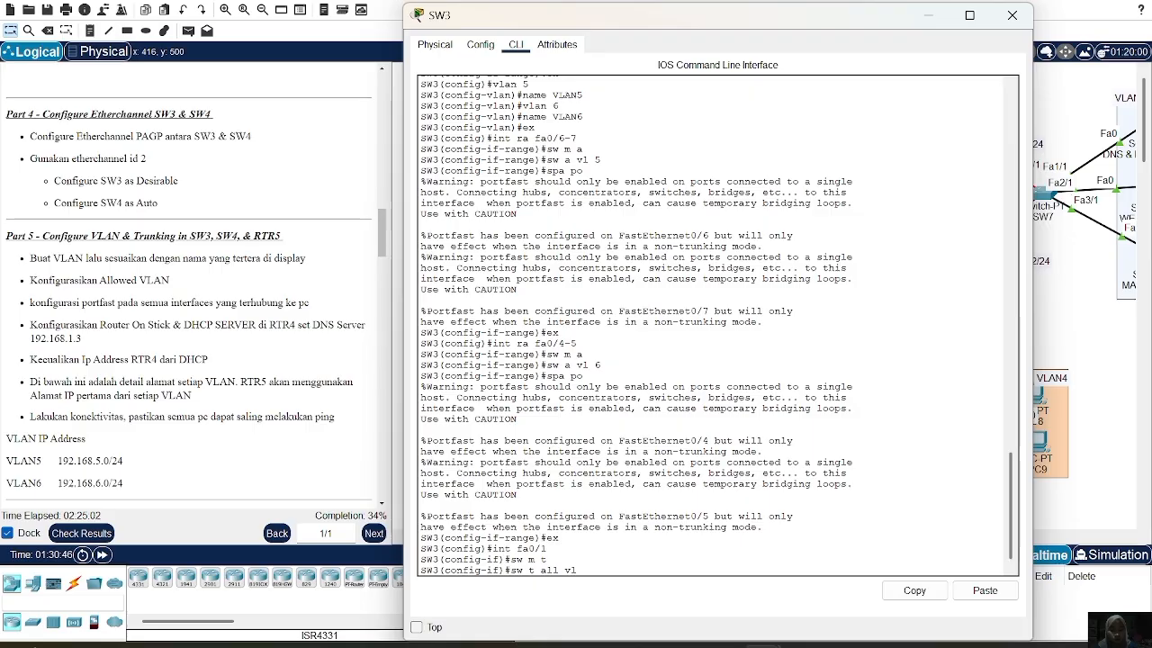
pyautogui.write('5-6')
pyautogui.press('Return')
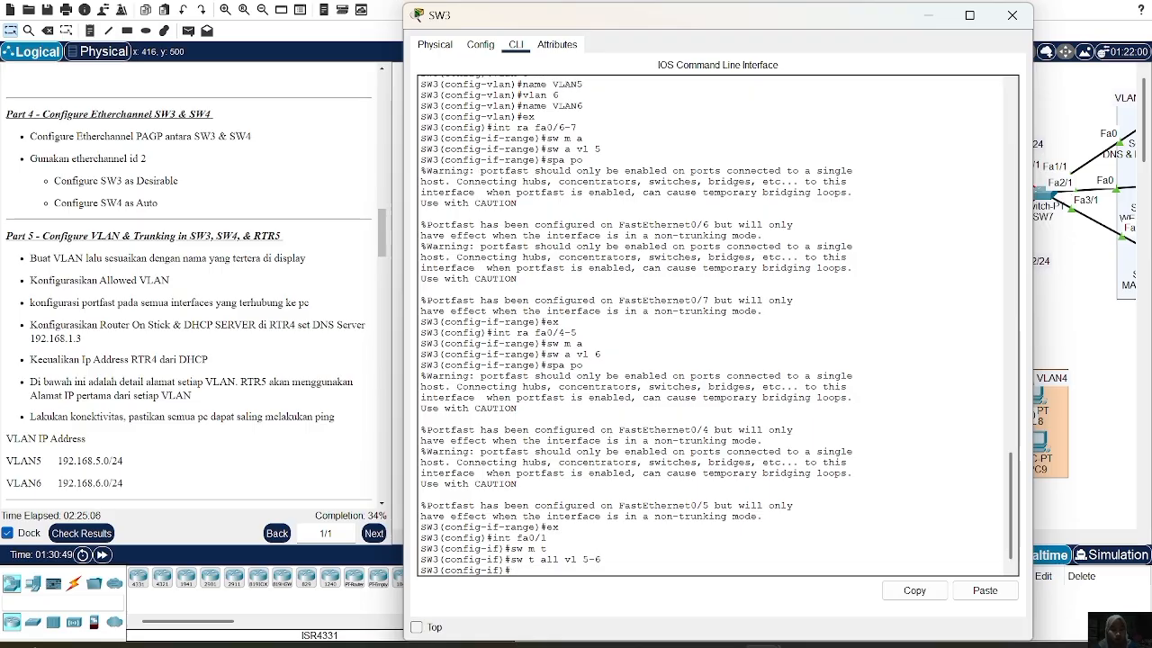
pyautogui.write('ex')
pyautogui.press('Return')
# Make SW3's Port-channel 2 a trunk allowing only VLANs 5-6, then close SW3's window
pyautogui.write('int po2')
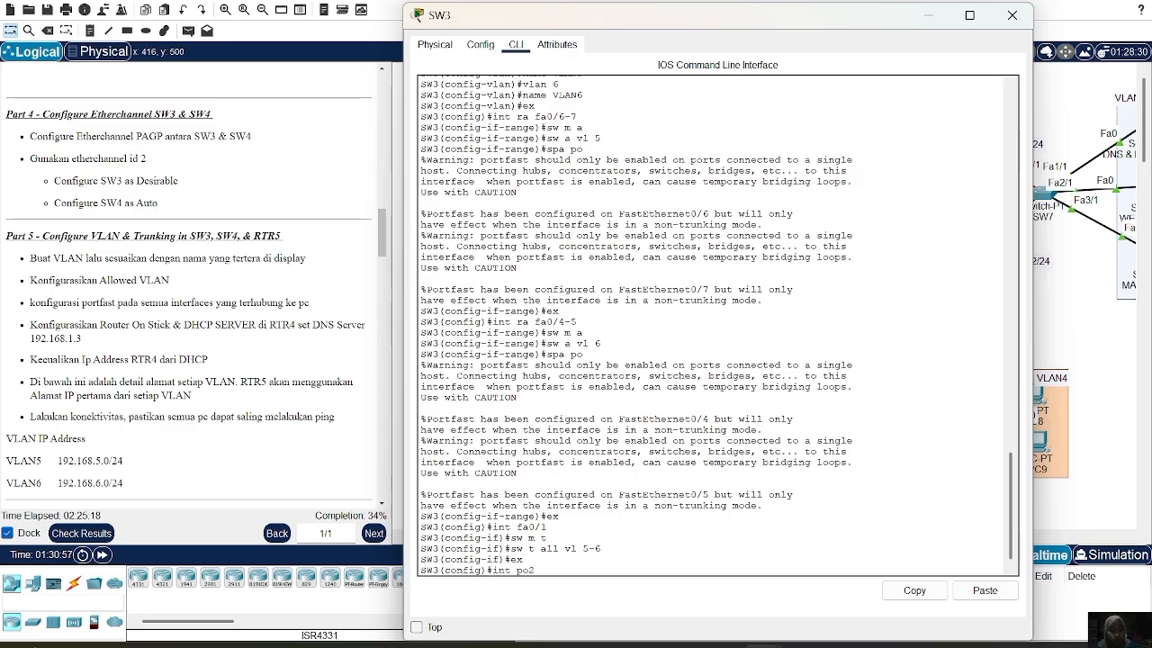
pyautogui.press('Return')
pyautogui.write('sw m t')
pyautogui.press('Return')
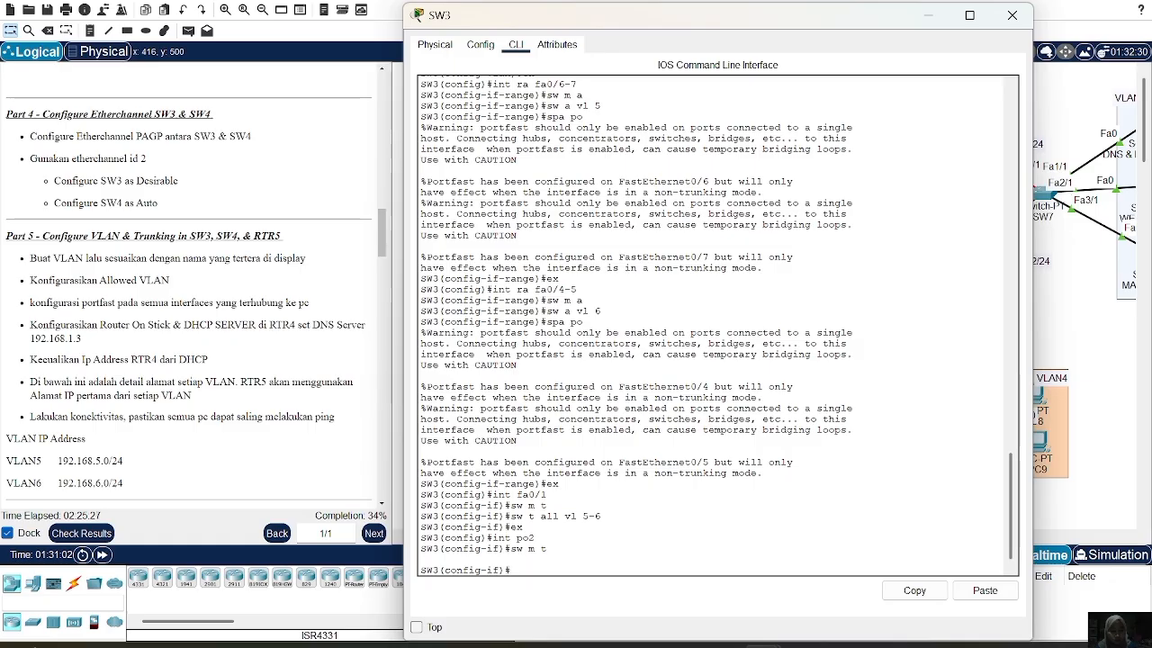
pyautogui.write('sw m t')
pyautogui.press('Return')
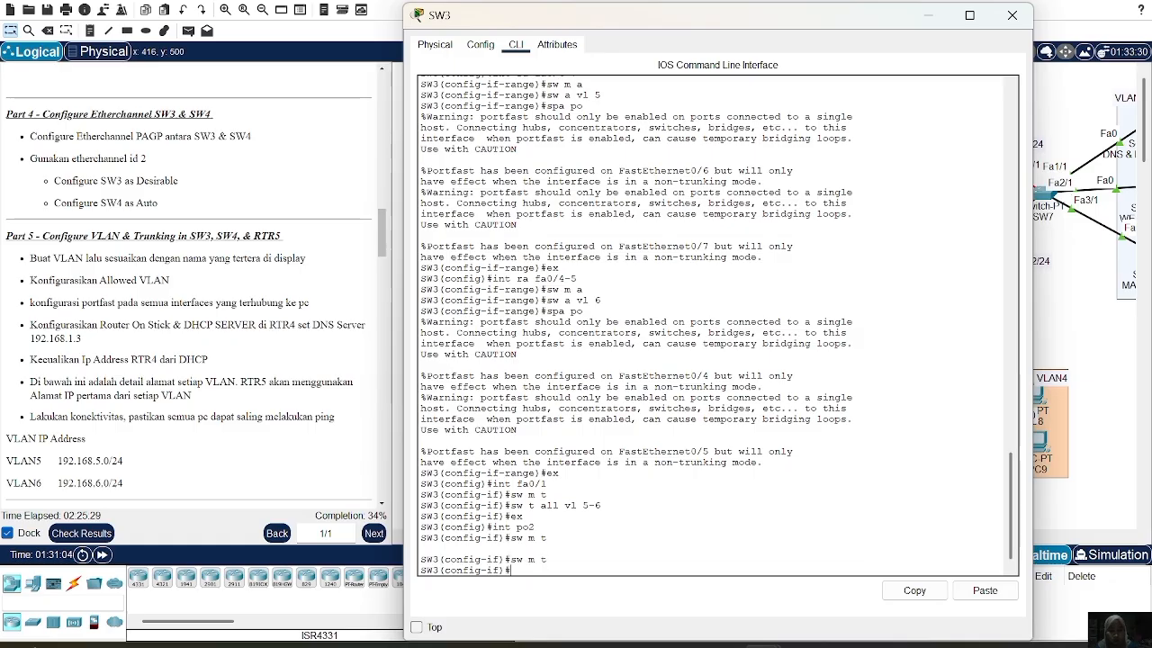
pyautogui.write('s')
pyautogui.write('w t')
pyautogui.write(' a')
pyautogui.write('ll ')
pyautogui.write('vl')
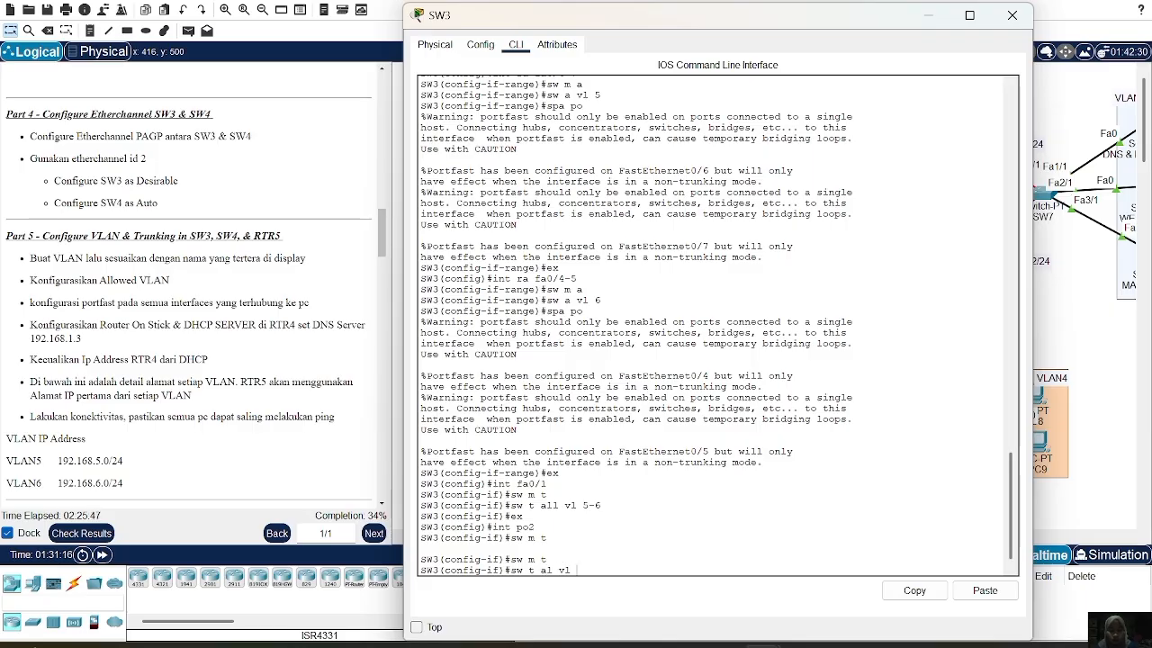
pyautogui.write('5-6')
pyautogui.press('Return')
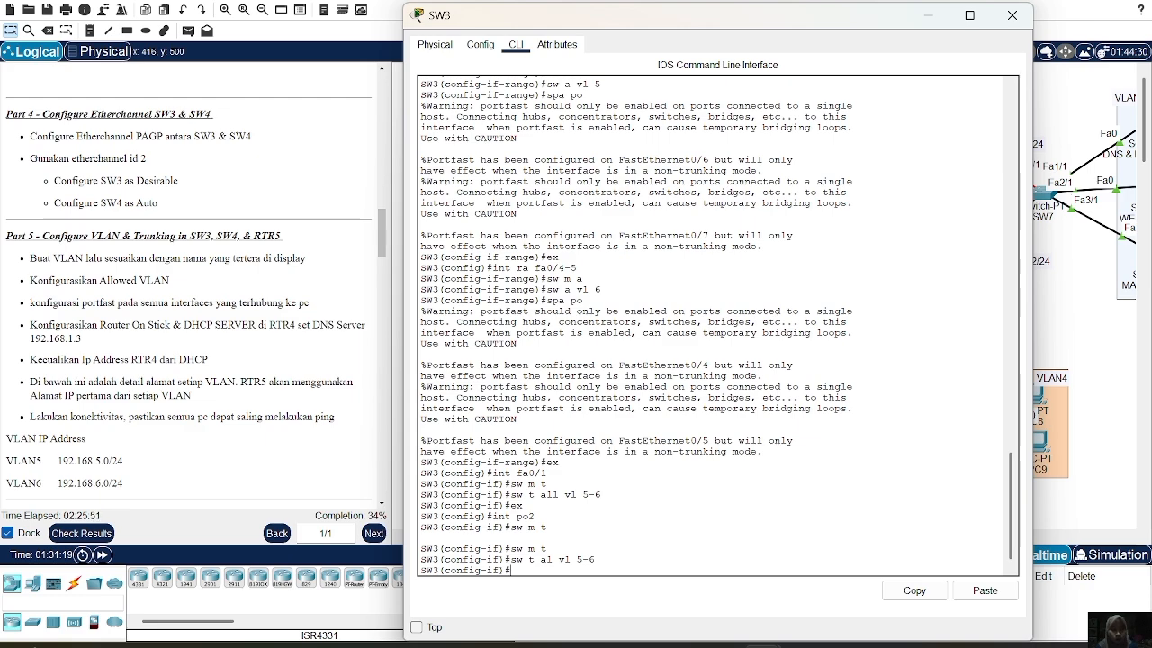
pyautogui.click(1011, 16)
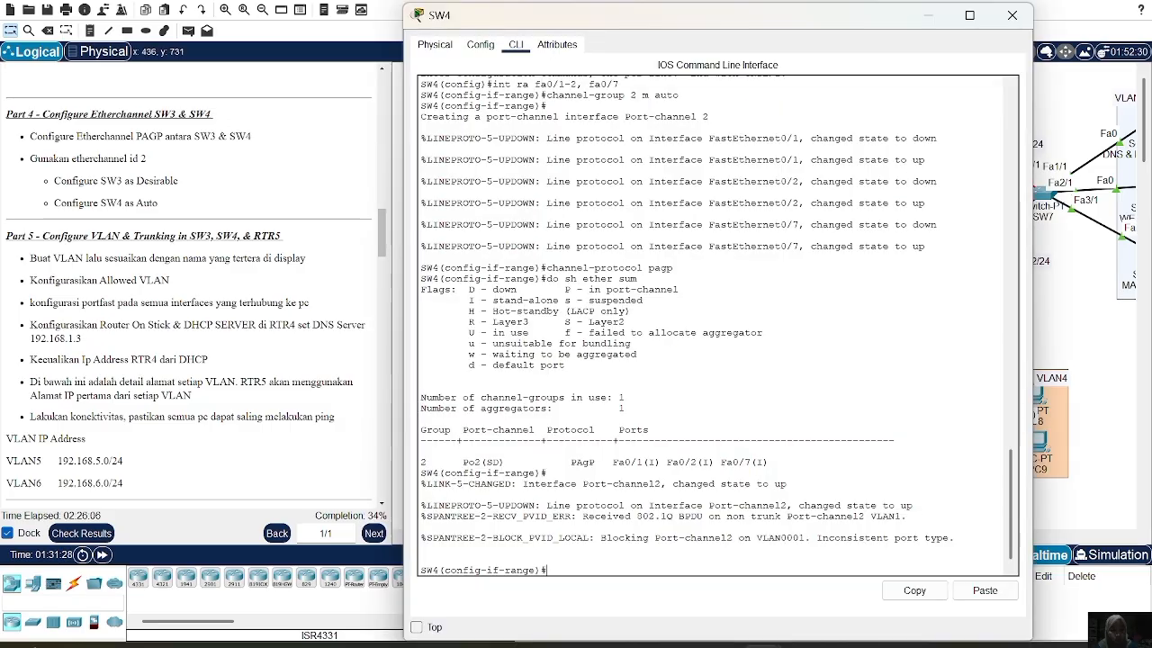
# On SW4, return to global configuration and create VLAN 5 named VLAN5
pyautogui.write('ex')
pyautogui.press('Return')
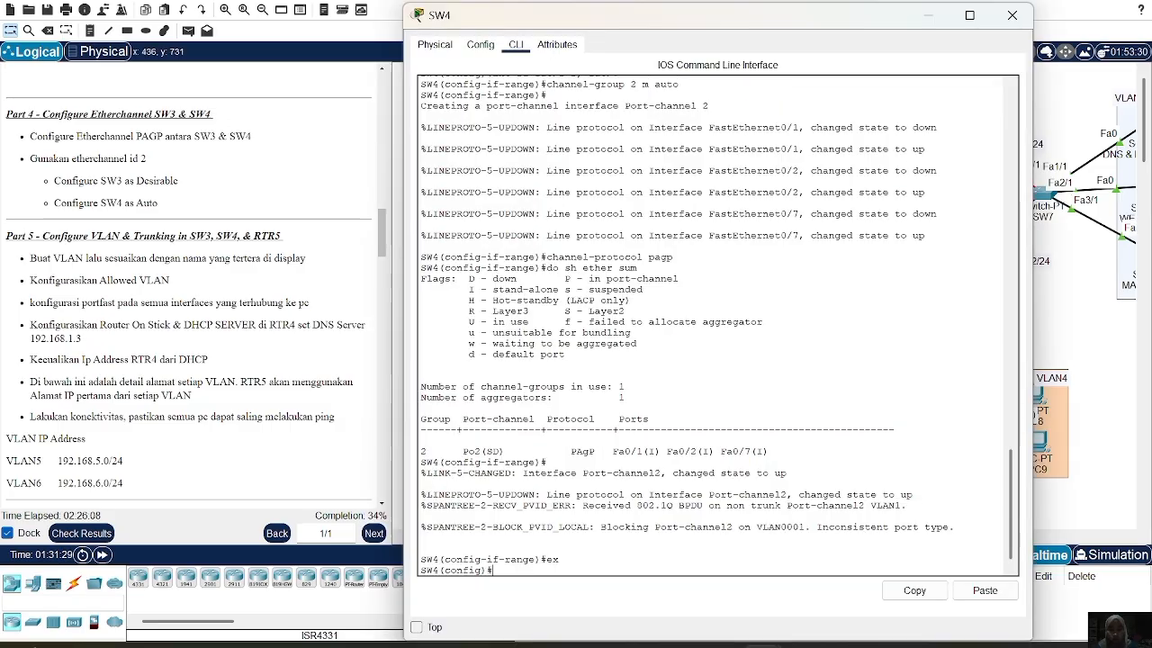
pyautogui.write('vlan 5')
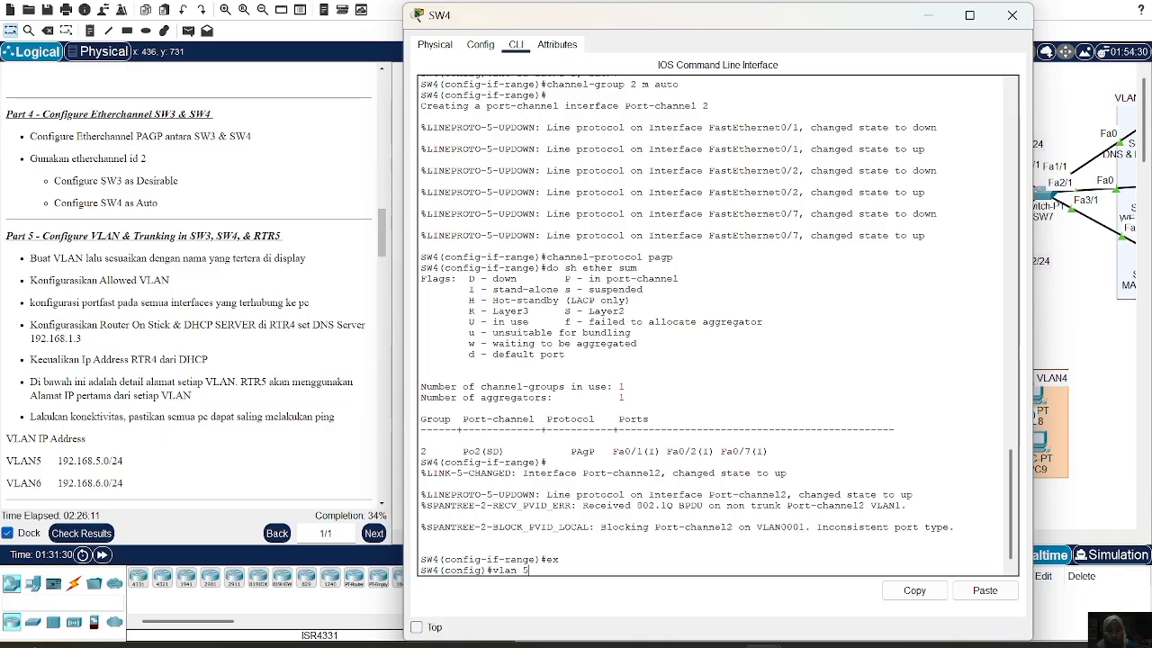
pyautogui.press('Return')
pyautogui.write('name ')
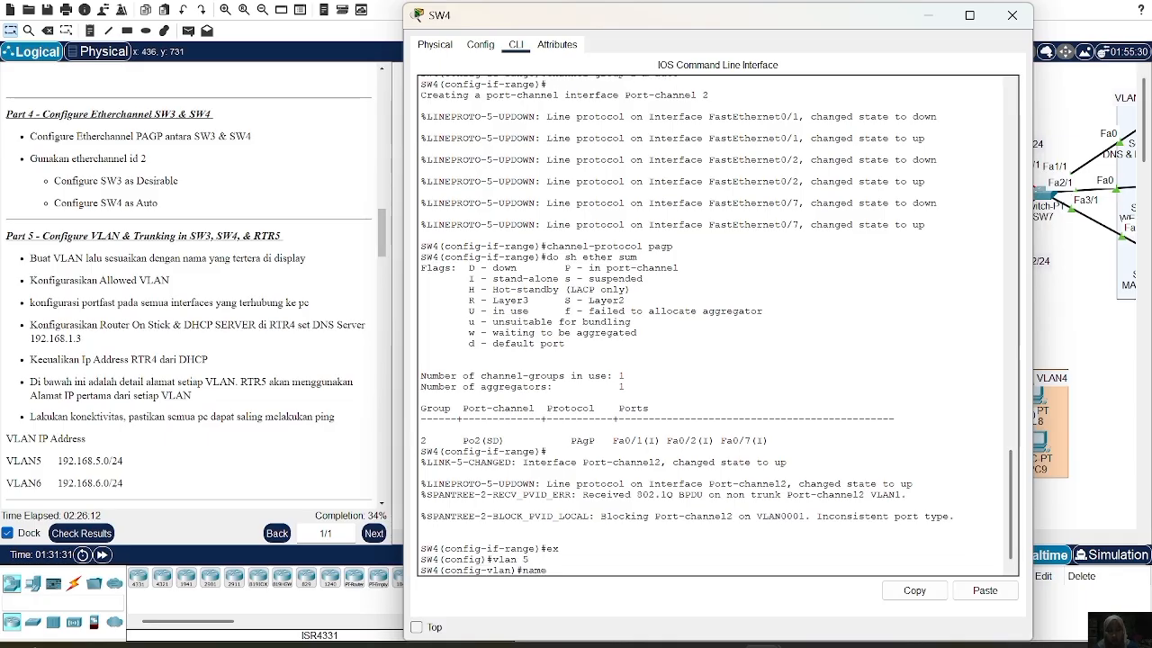
pyautogui.write('VLAN5')
pyautogui.press('Return')
# Create VLAN 6 named VLAN6 on SW4, then select ports Fa0/5-6 as a range
pyautogui.write('vlan 6')
pyautogui.press('Return')
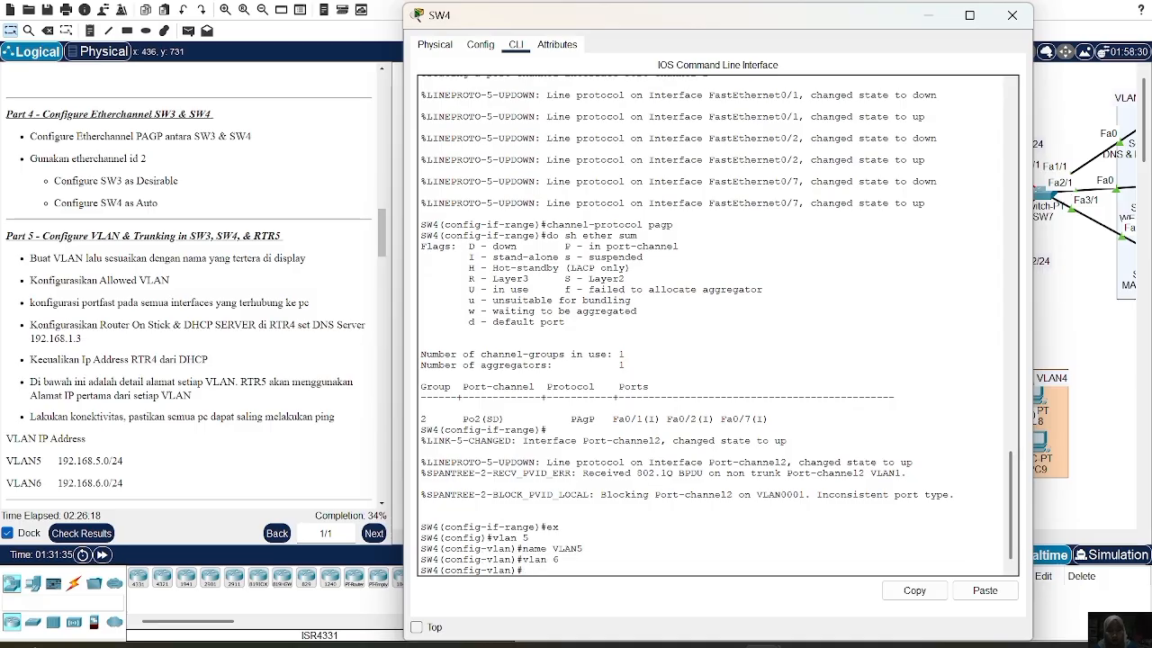
pyautogui.write('name VLAN6')
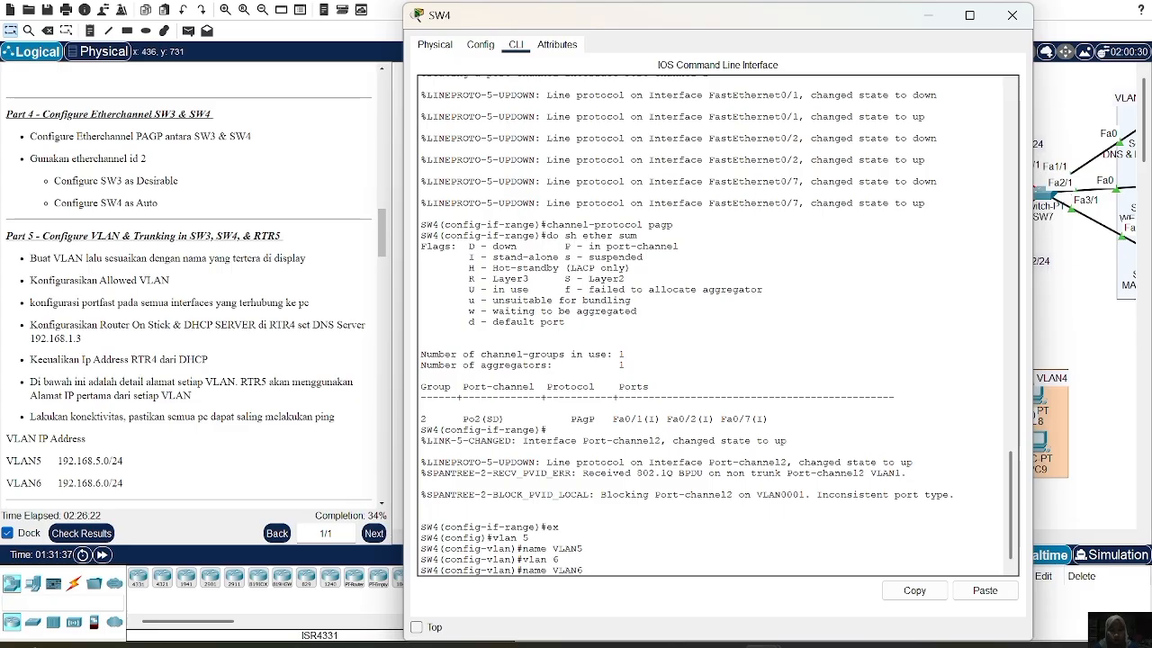
pyautogui.press('Return')
pyautogui.write('ex')
pyautogui.press('Return')
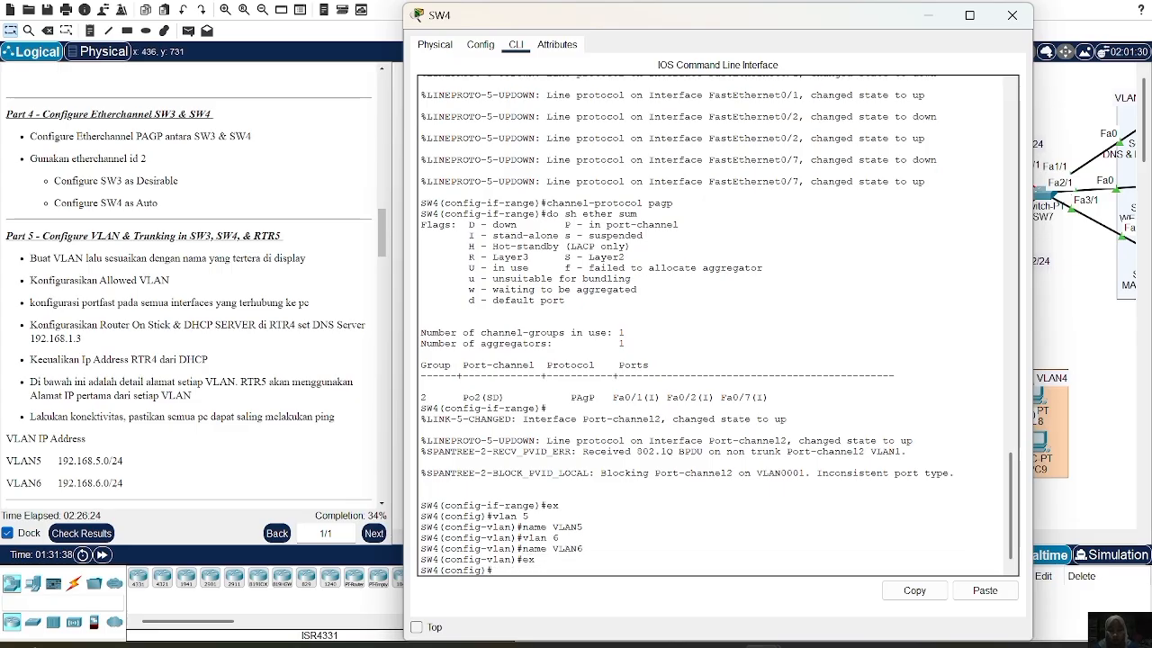
pyautogui.write('int')
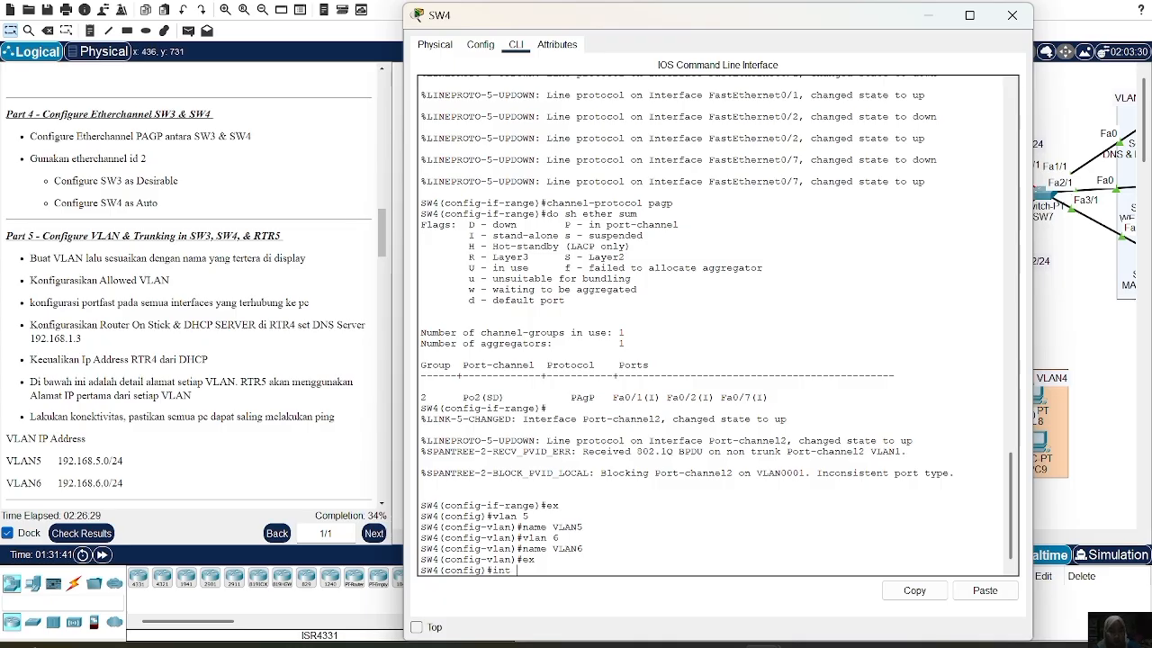
pyautogui.write(' ra fa0/5-6')
pyautogui.press('Return')
# Make SW4's Fa0/5-6 access ports in VLAN 5 with portfast enabled
pyautogui.write('sw m a')
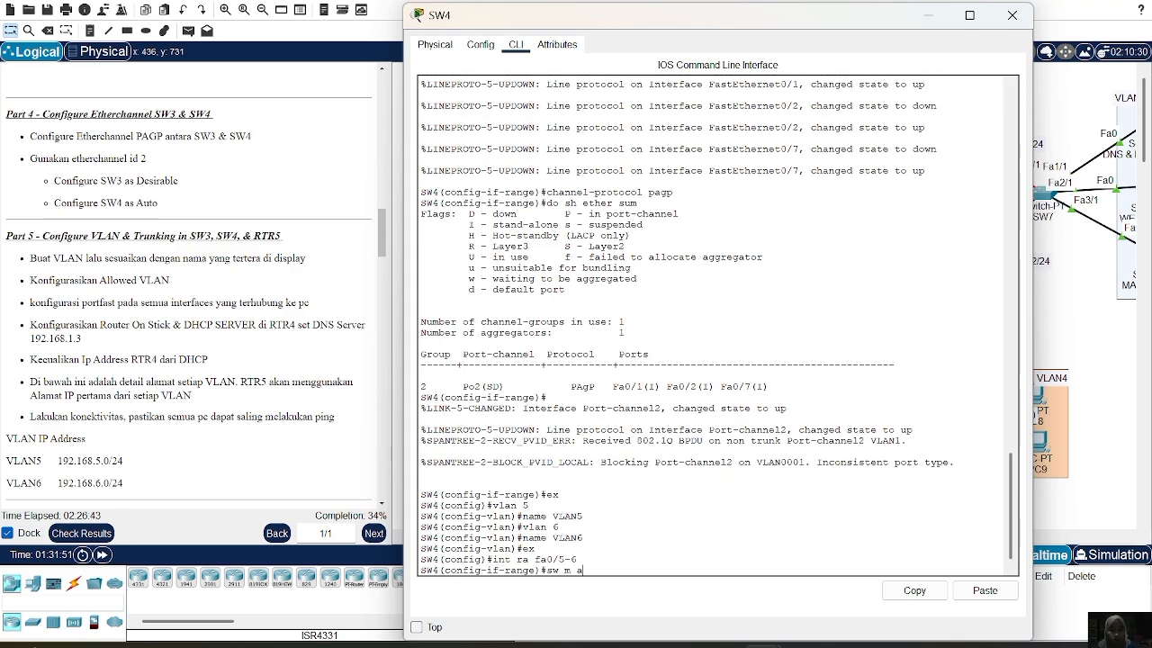
pyautogui.press('Return')
pyautogui.write('sw a vl')
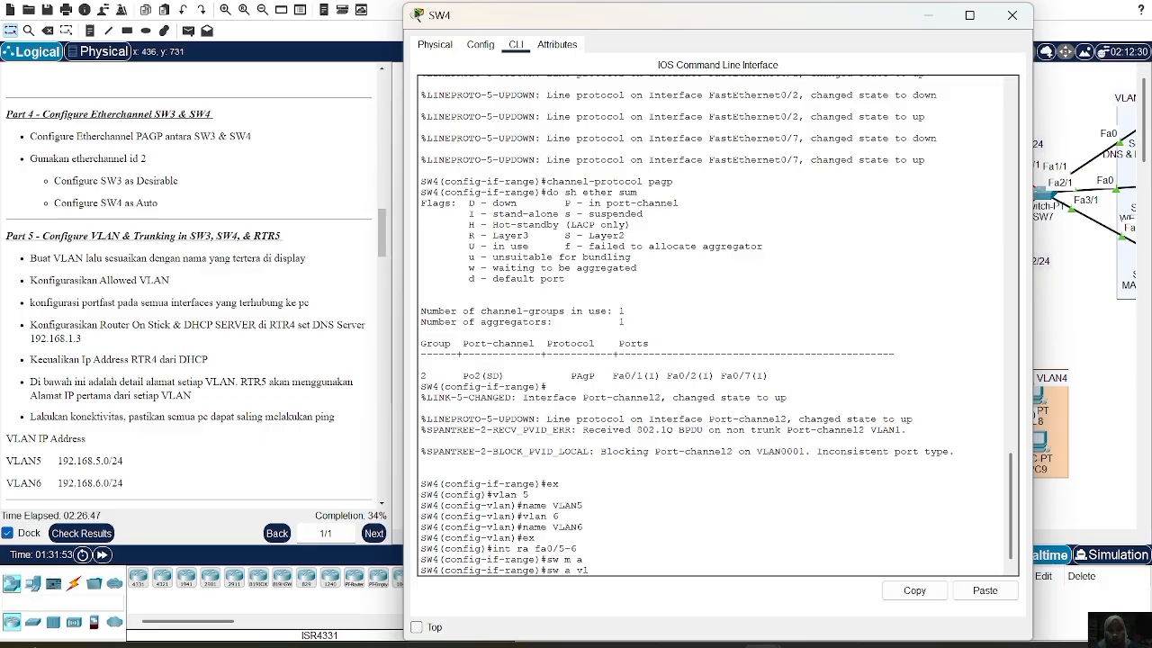
pyautogui.write(' 5')
pyautogui.press('Return')
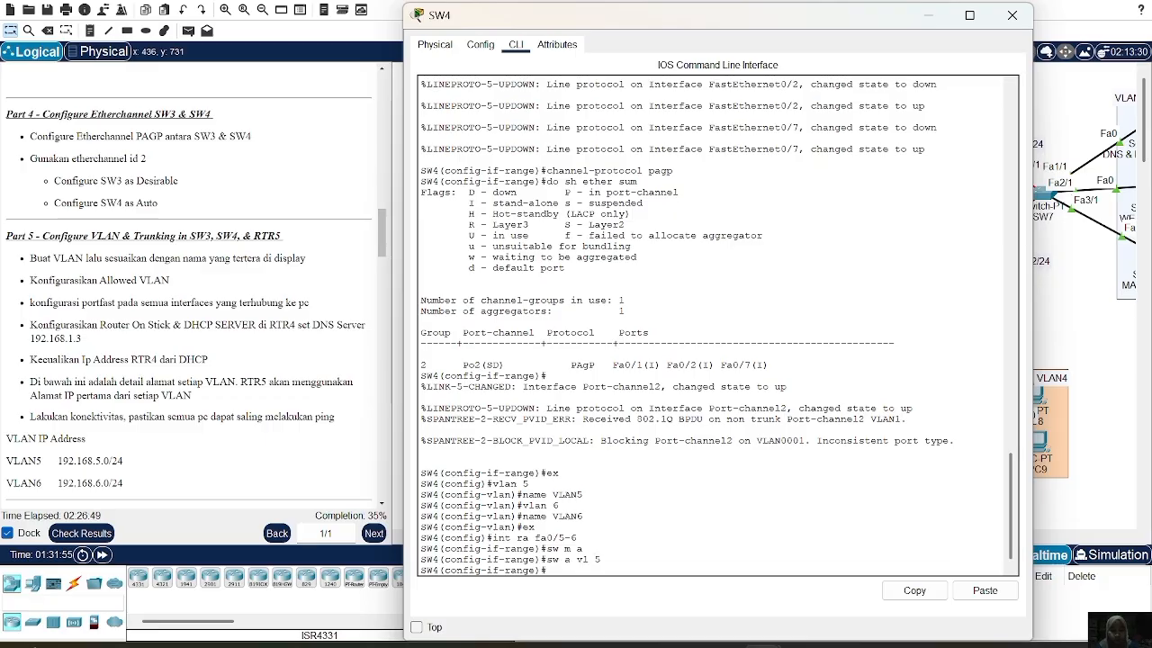
pyautogui.write('spa')
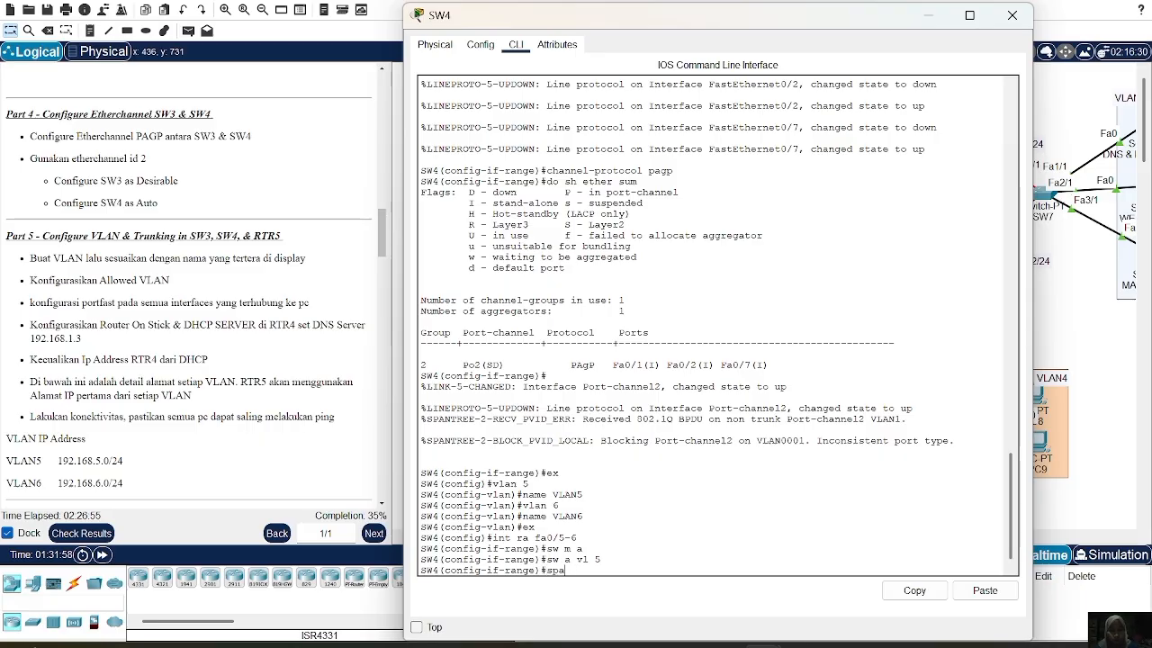
pyautogui.write('po')
pyautogui.press('Return')
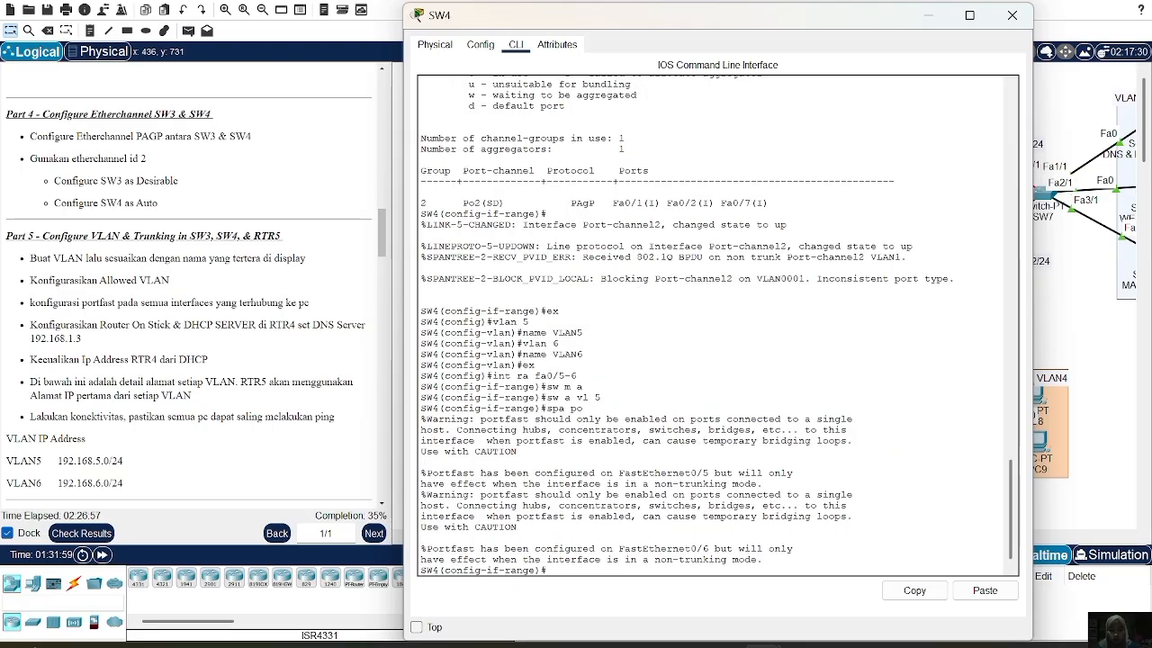
pyautogui.write('ex')
pyautogui.press('Return')
# Make SW4's Fa0/3-4 access ports in VLAN 6 with portfast, then enter Port-channel2
pyautogui.write('in')
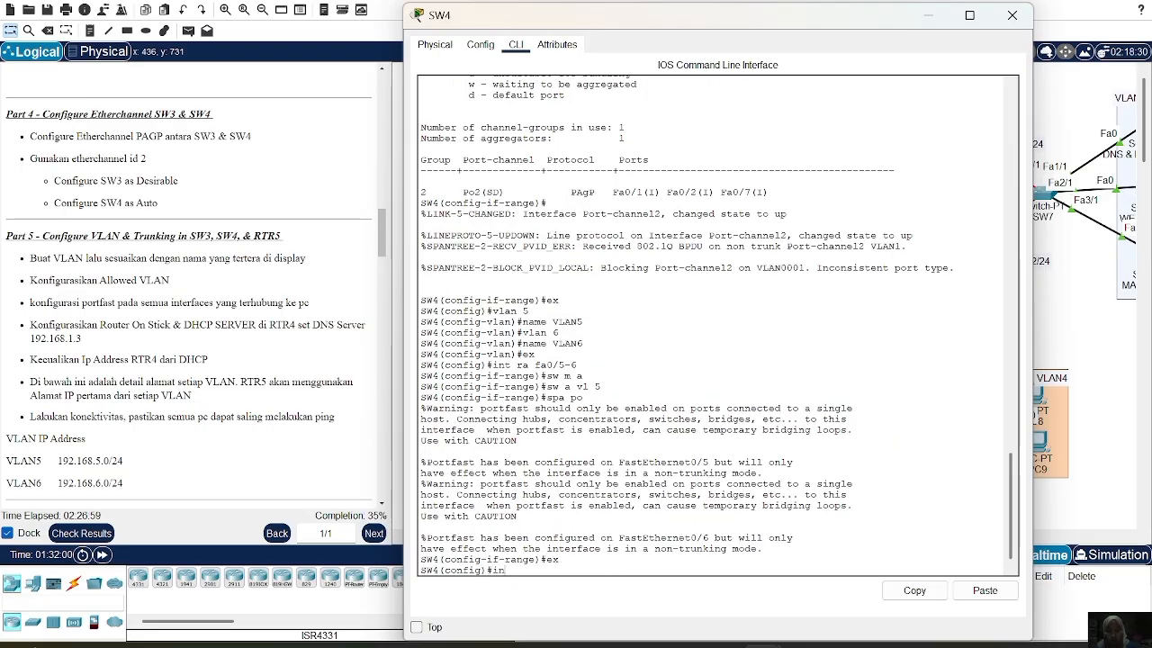
pyautogui.write('t ra fa0/3-4')
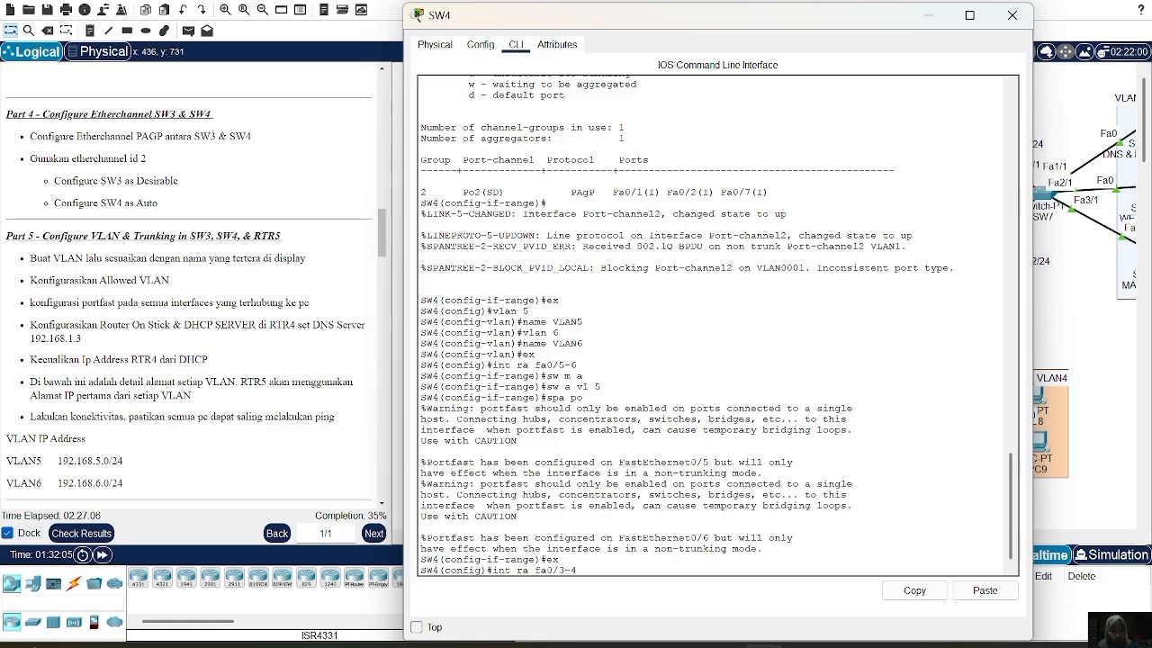
pyautogui.press('Return')
pyautogui.write('sw m a')
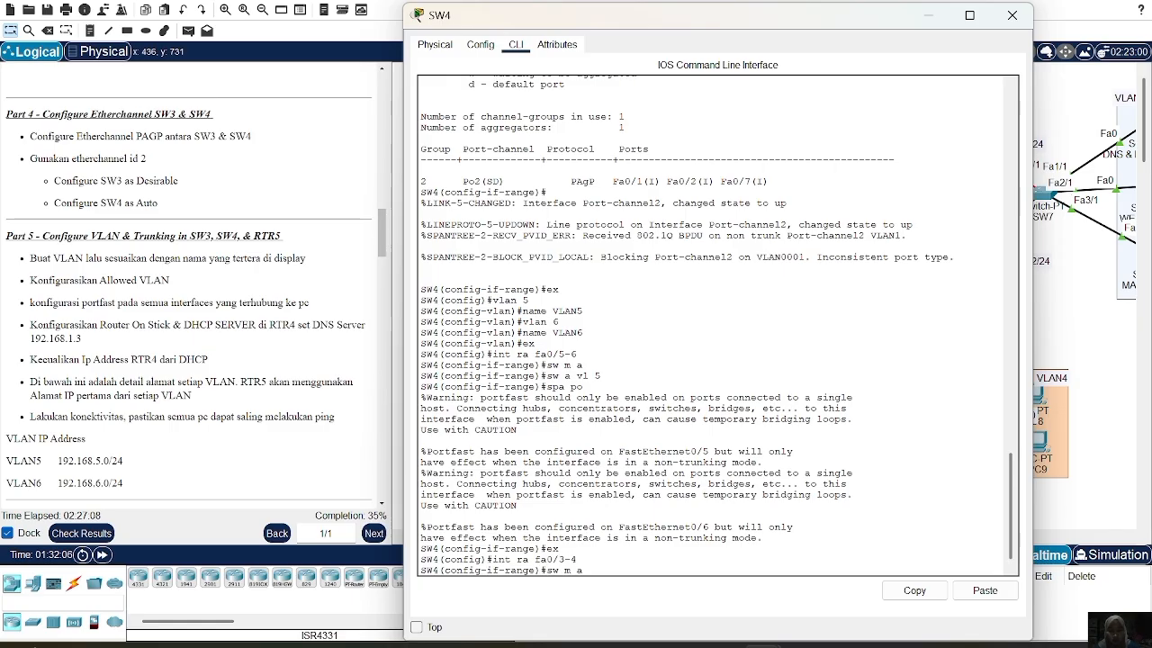
pyautogui.press('Return')
pyautogui.write('sw a vl 6')
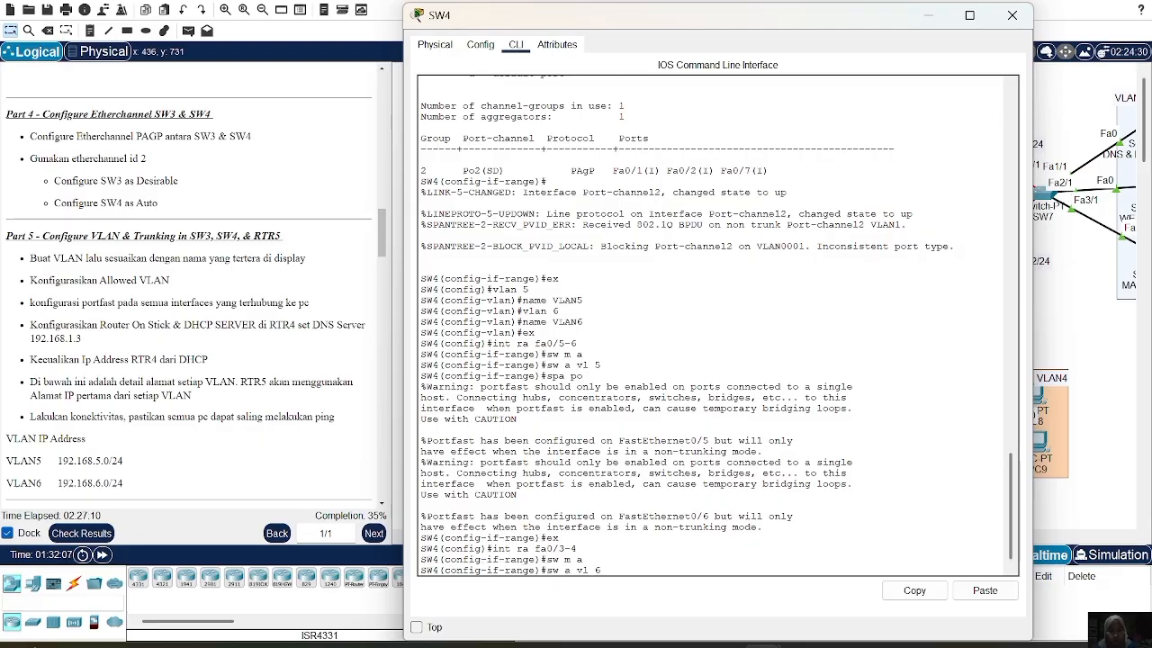
pyautogui.press('Return')
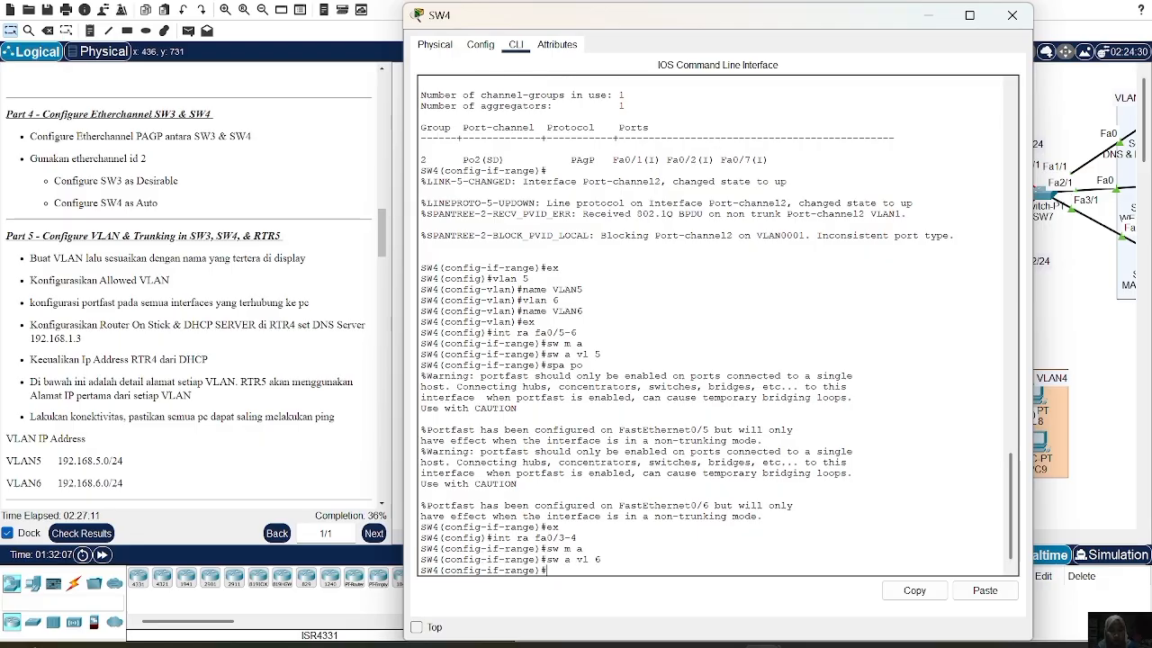
pyautogui.write('spa p')
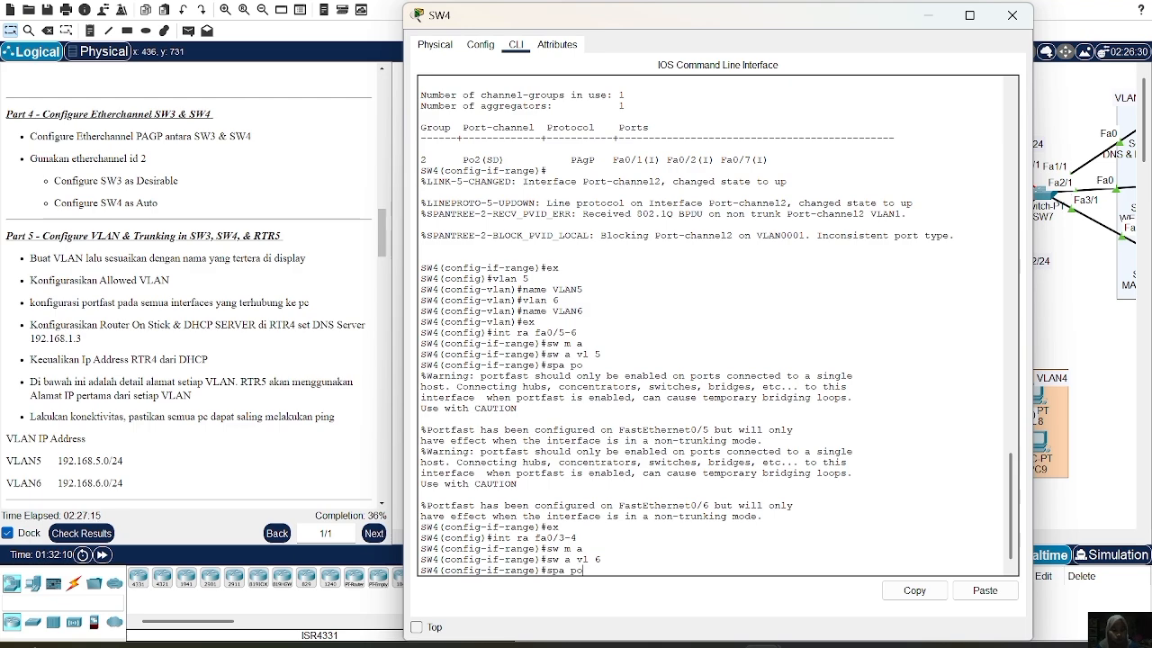
pyautogui.write('o')
pyautogui.press('Return')
pyautogui.press('Return')
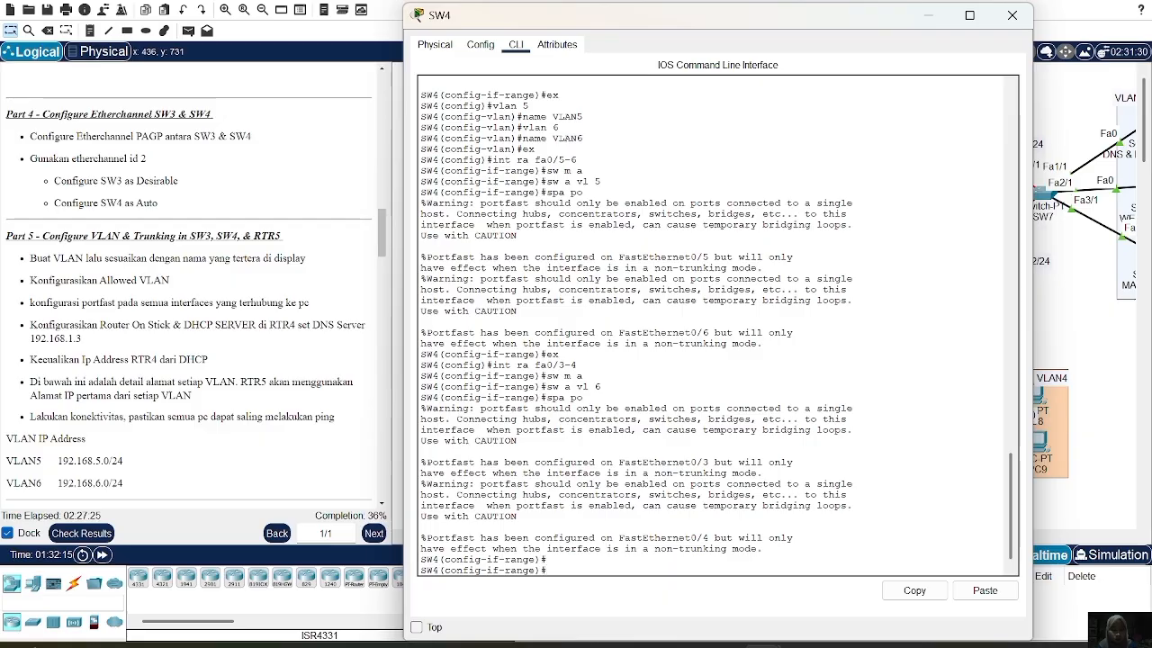
pyautogui.write('ex')
pyautogui.press('Return')
pyautogui.write('int po2')
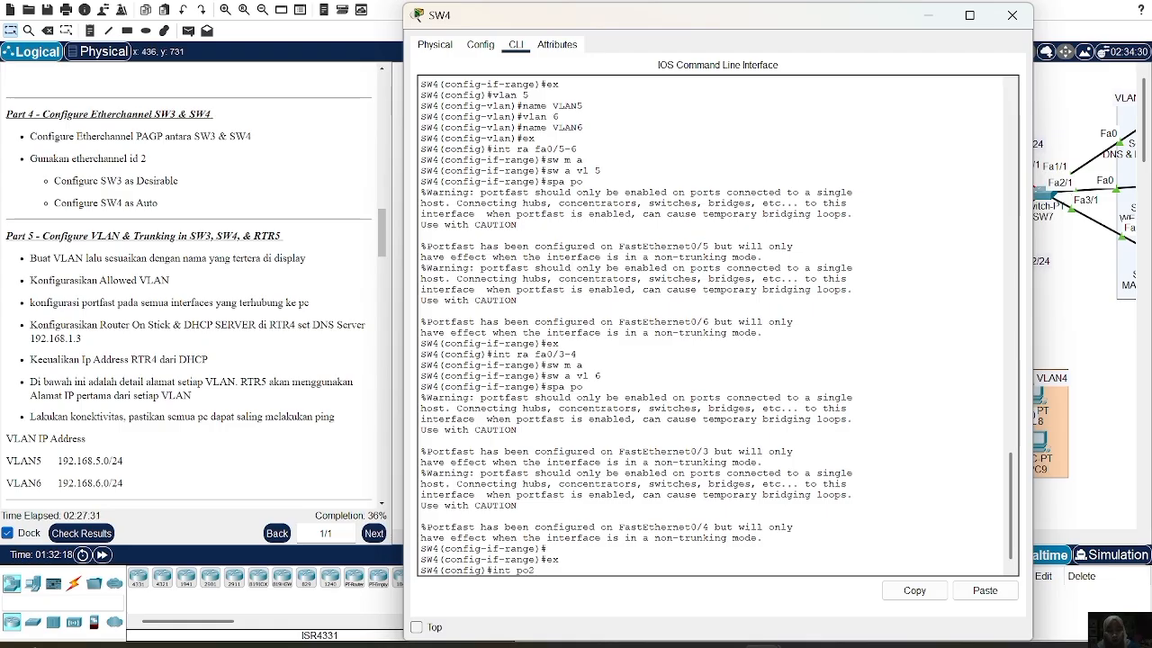
pyautogui.press('Return')
# Make SW4's Port-channel2 a trunk allowing VLANs 5-6, then bring up RTR-5's window
pyautogui.write('sw m t')
pyautogui.press('Return')
pyautogui.write('s')
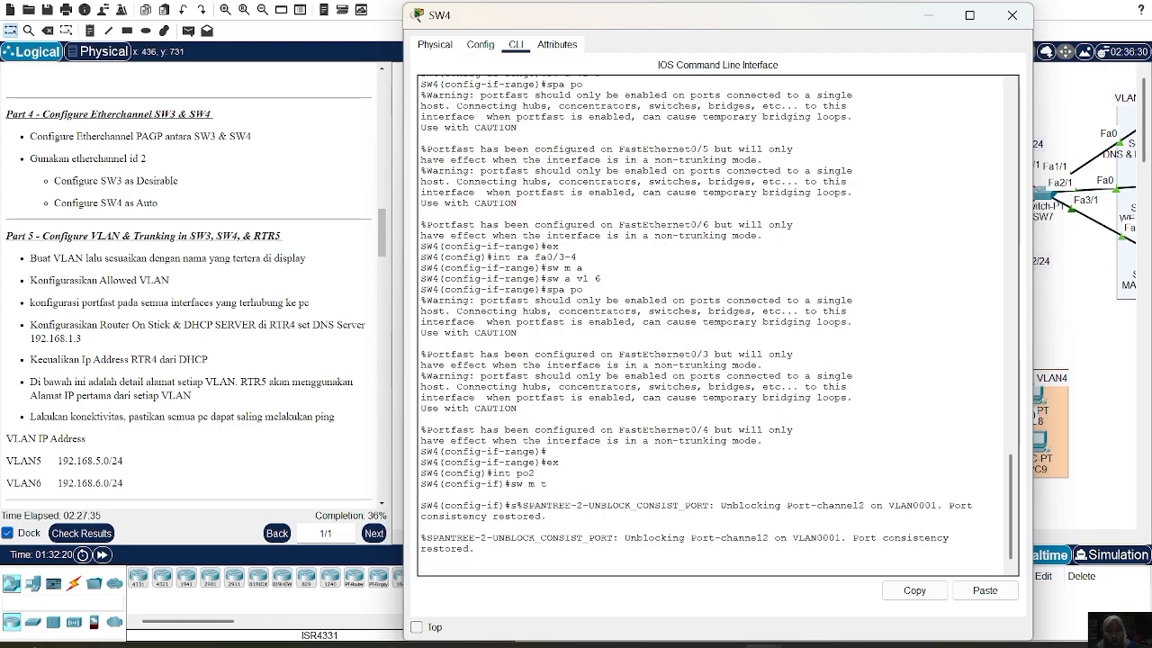
pyautogui.write('w m t')
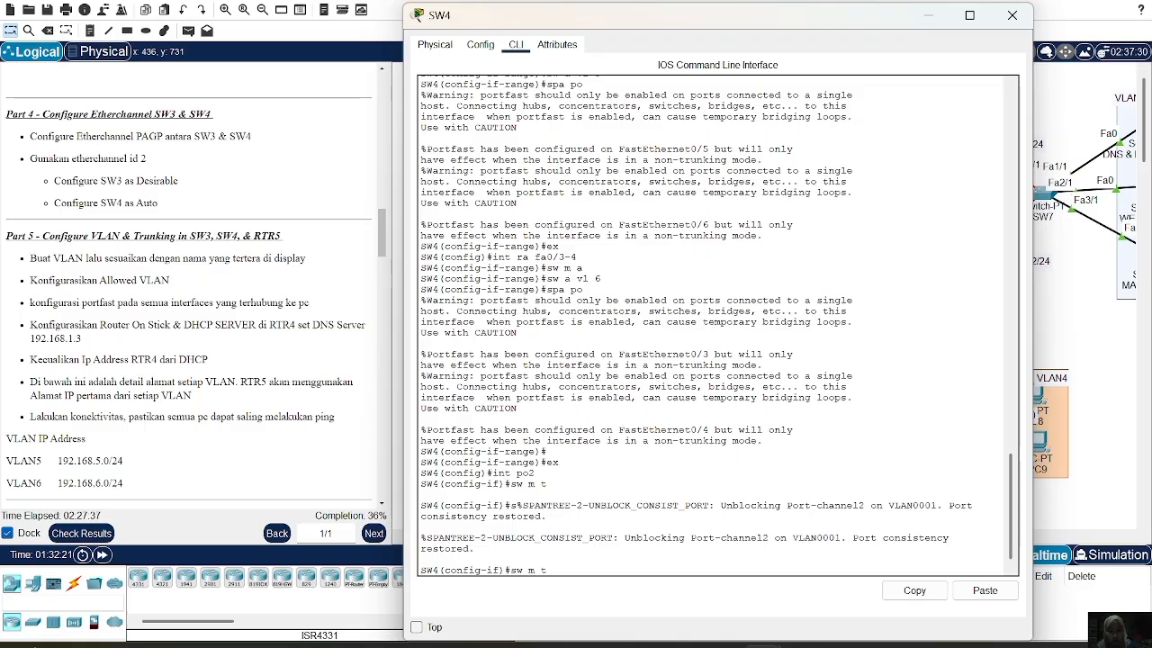
pyautogui.press('Return')
pyautogui.write('sw')
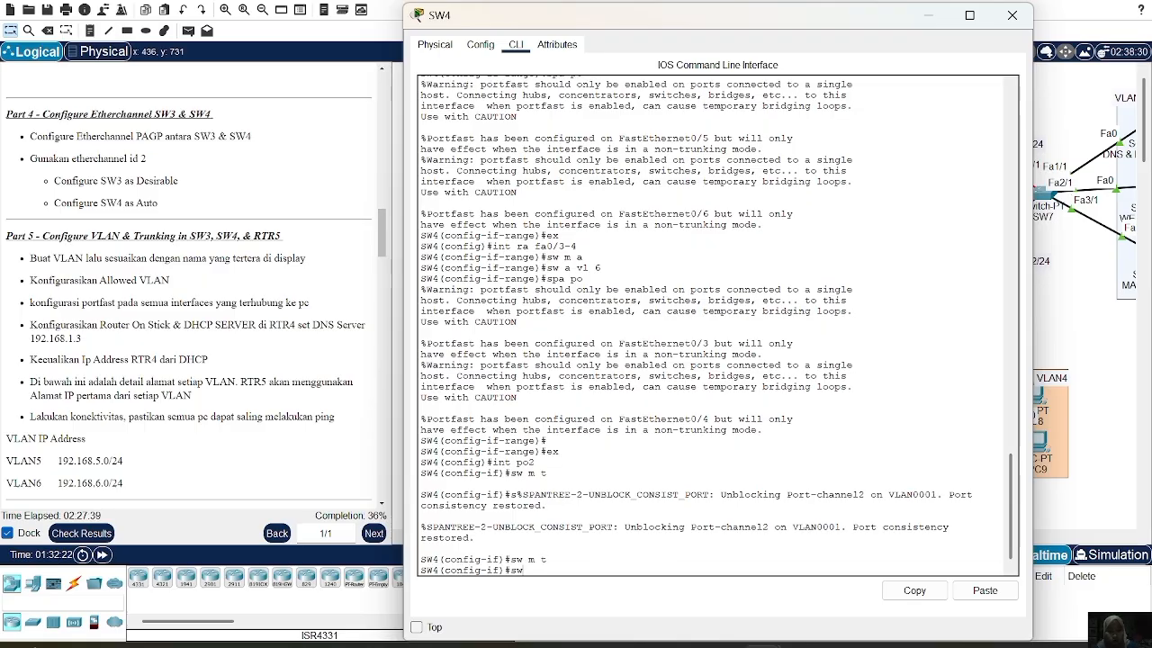
pyautogui.write(' t al vl 5-6')
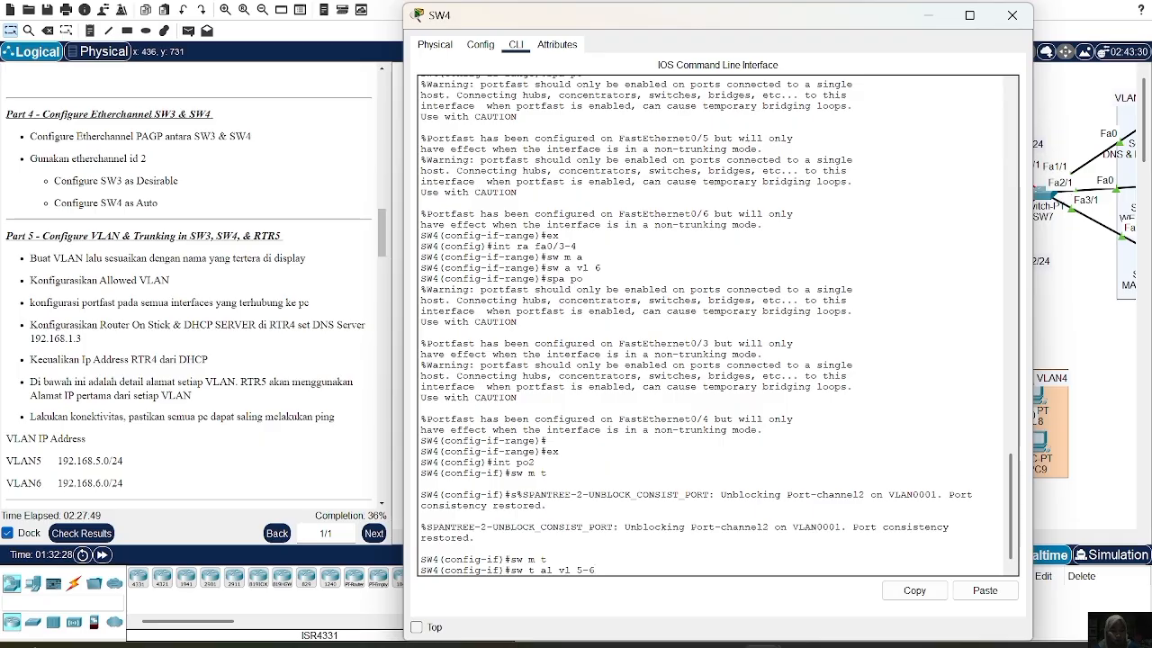
pyautogui.press('Return')
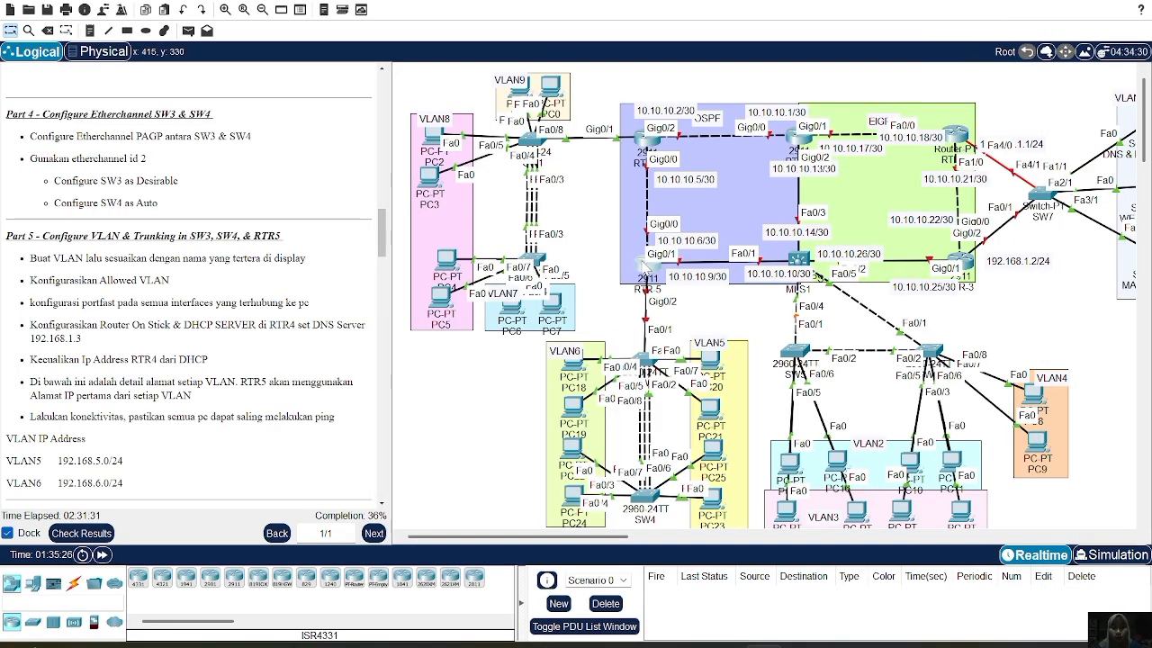
pyautogui.click(644, 263)
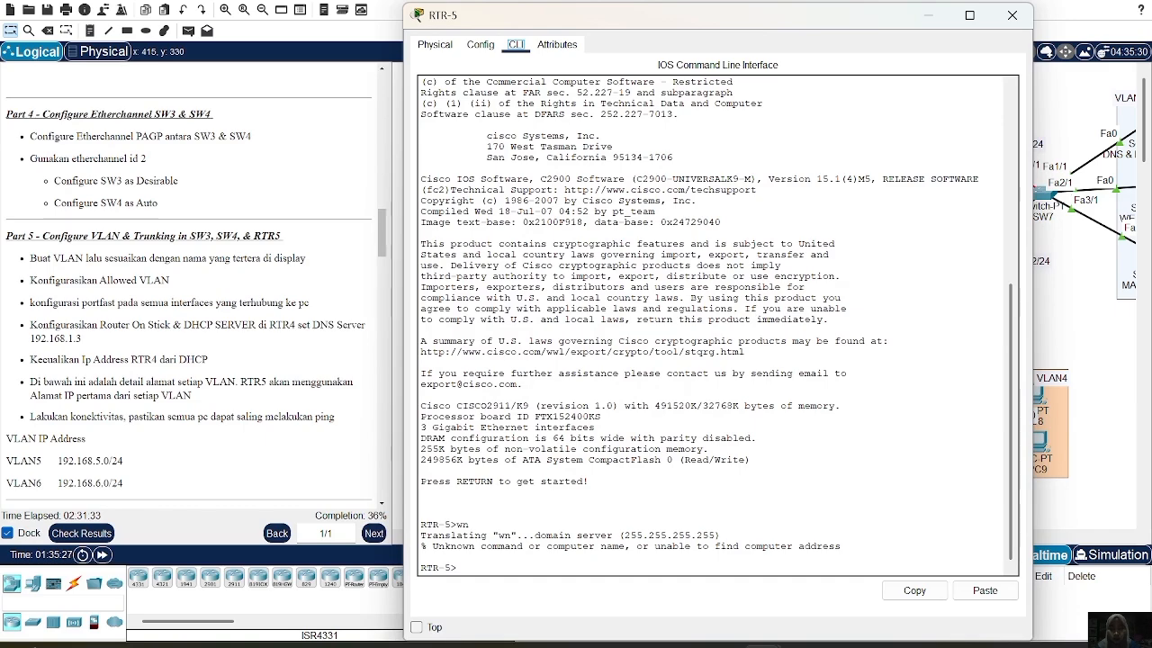
# Restart RTR-5's console session and enter privileged mode, then global configuration mode
pyautogui.write('ex')
pyautogui.press('Return')
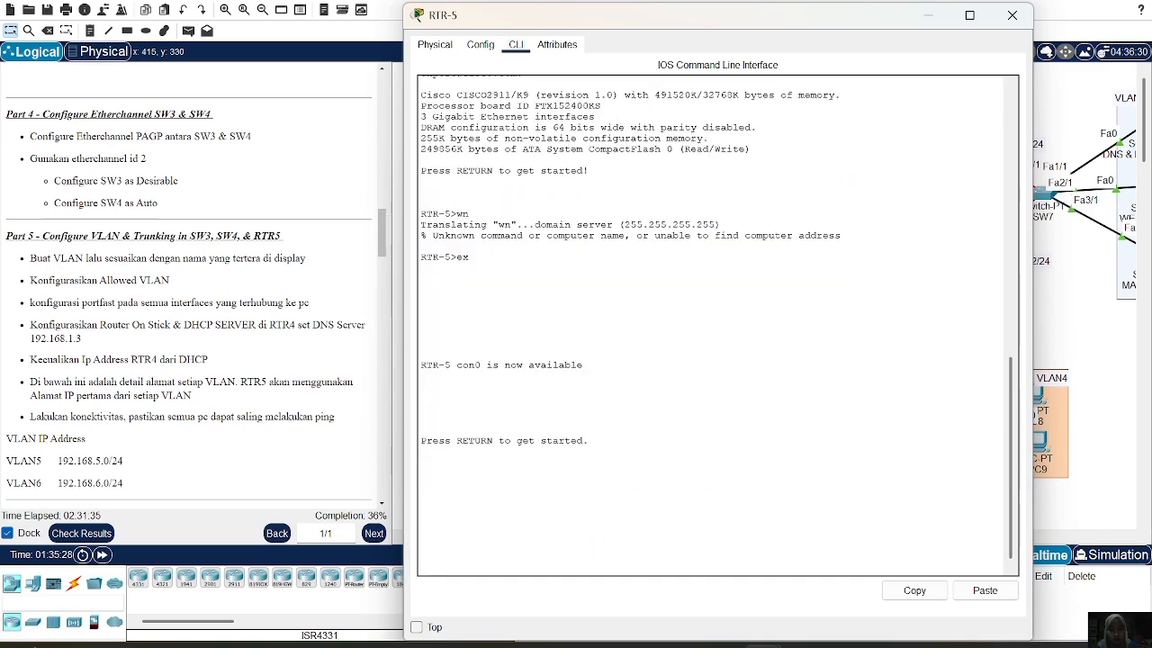
pyautogui.press('Return')
pyautogui.write('en')
pyautogui.press('Return')
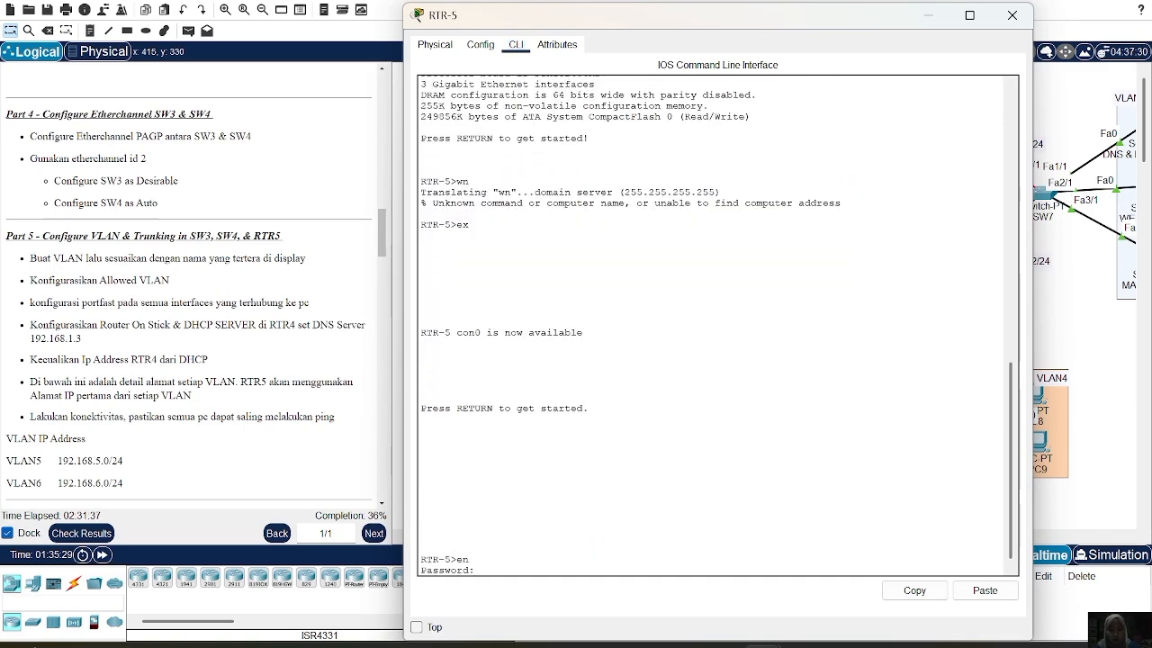
pyautogui.press('Return')
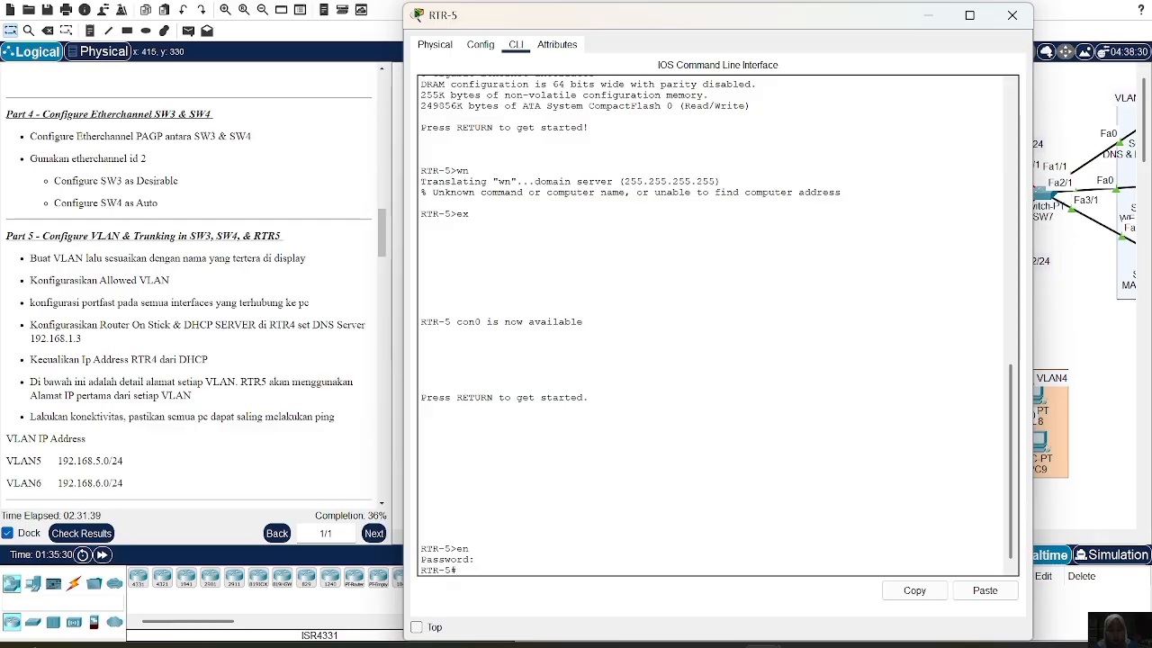
pyautogui.write('conf t')
pyautogui.press('Return')
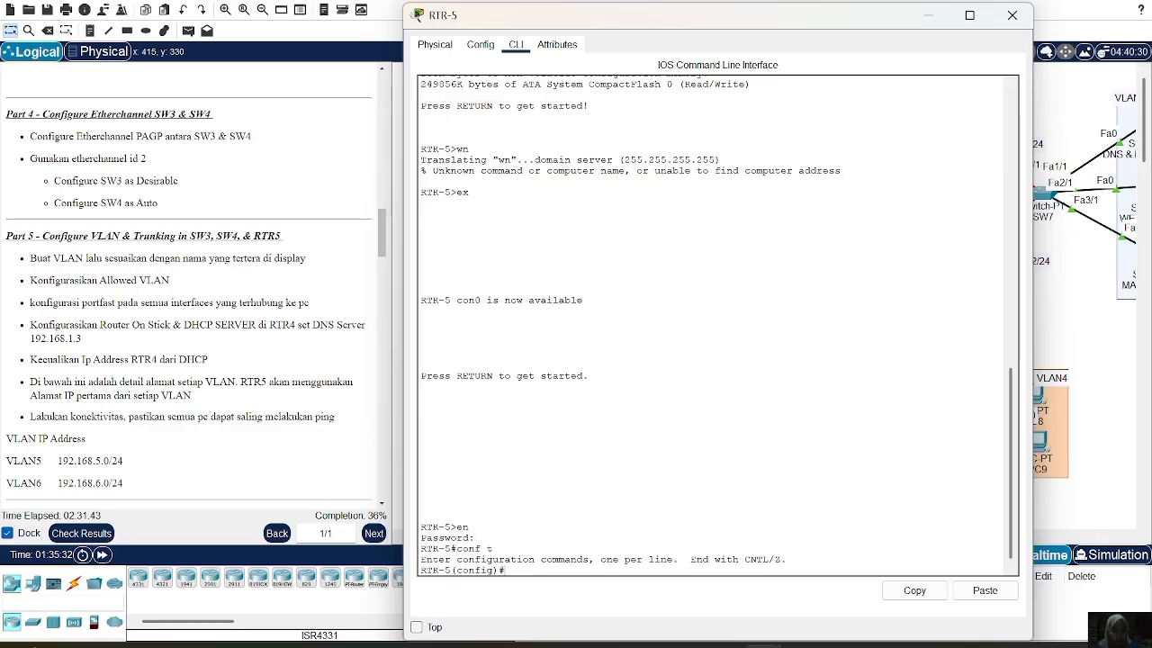
# Bring up interface GigabitEthernet0/2 with 'no sh' and return to global configuration
pyautogui.write('in')
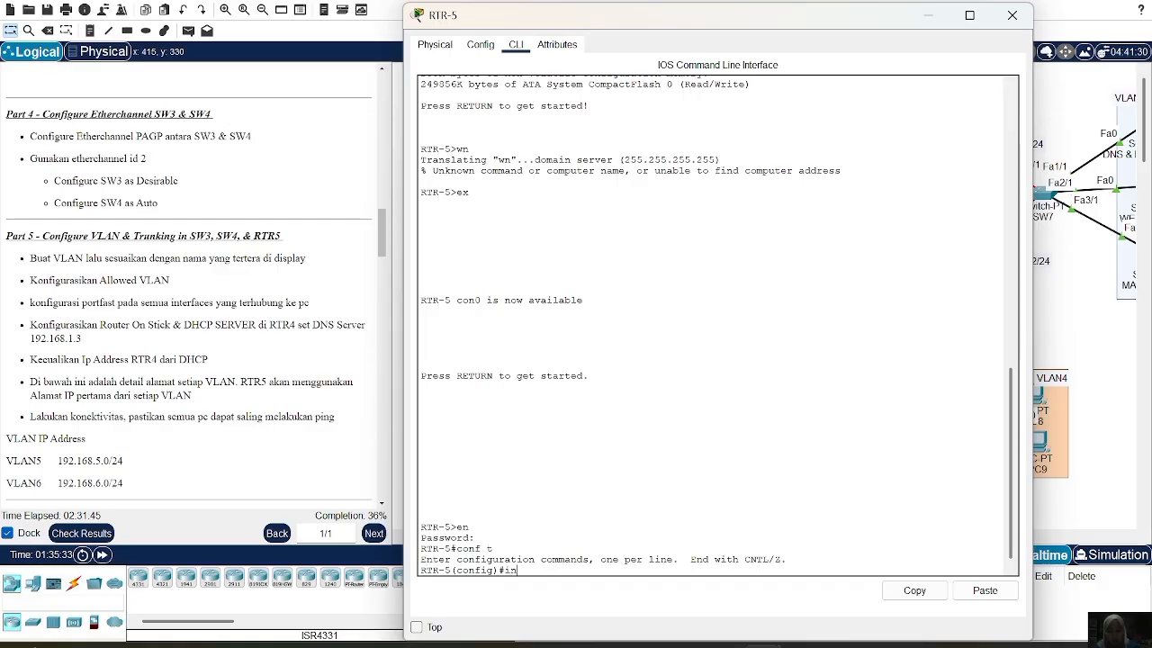
pyautogui.write('t gig0/2')
pyautogui.press('Return')
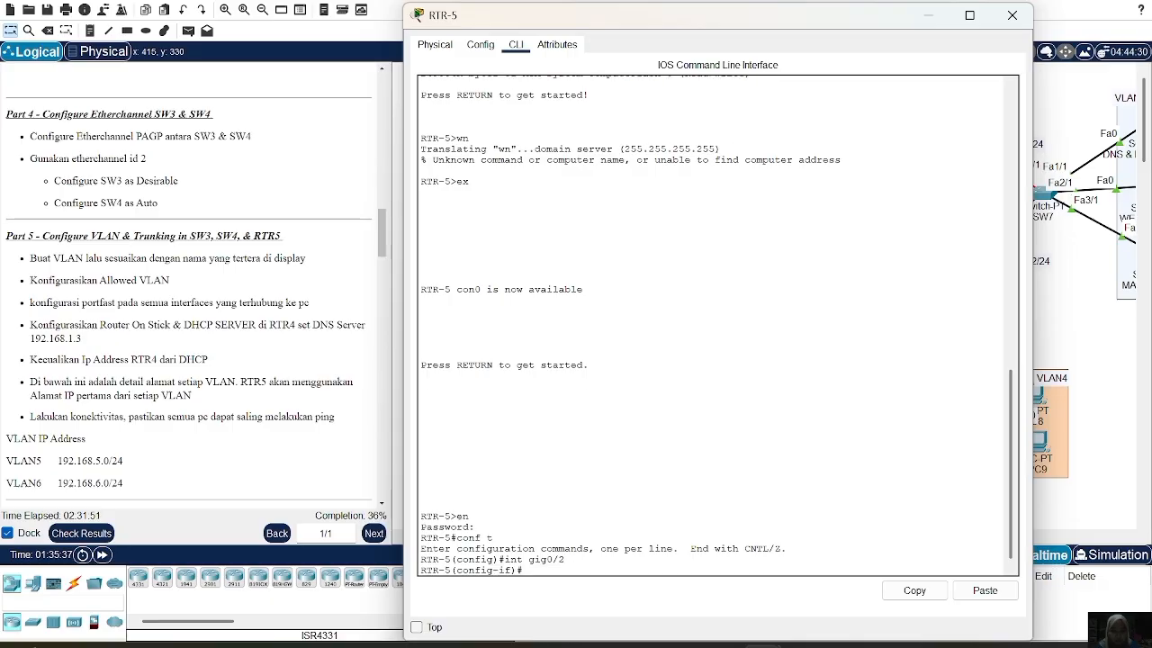
pyautogui.write('no sh')
pyautogui.press('Return')
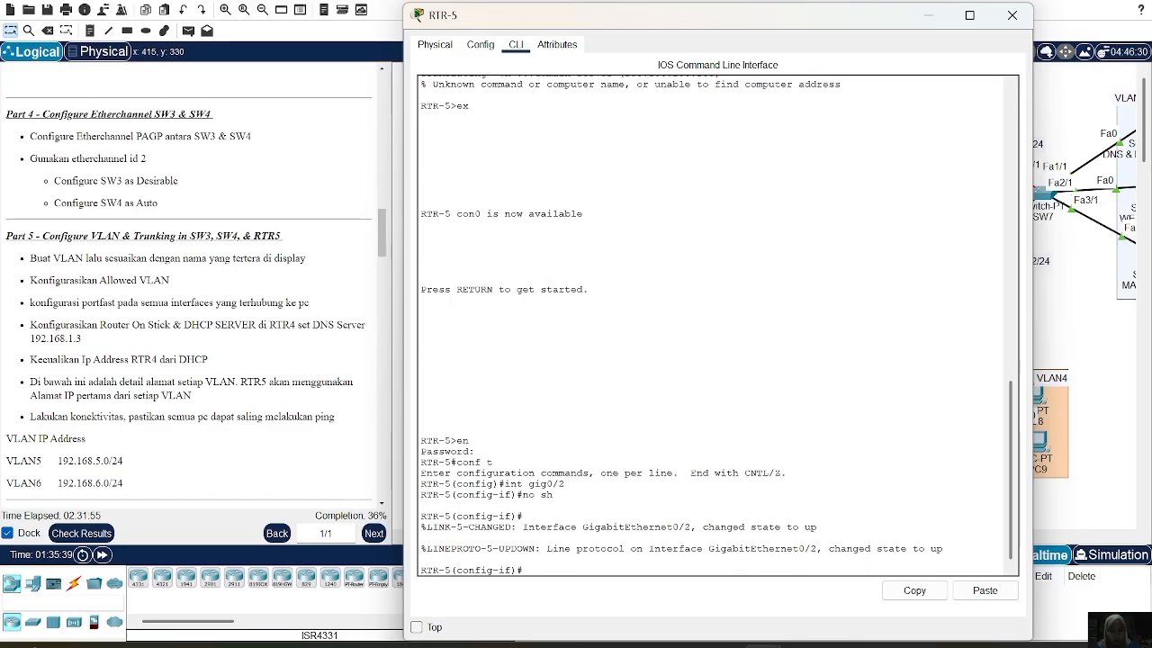
pyautogui.write('ex')
pyautogui.press('Return')
pyautogui.write('int gig')
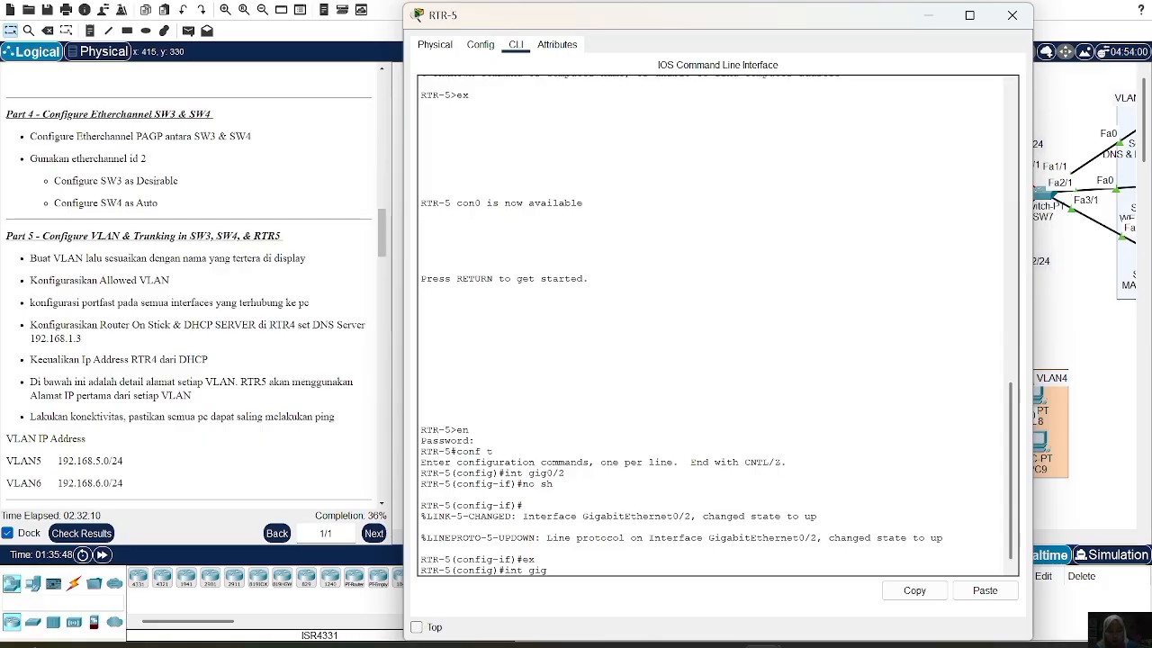
pyautogui.write('0/2.')
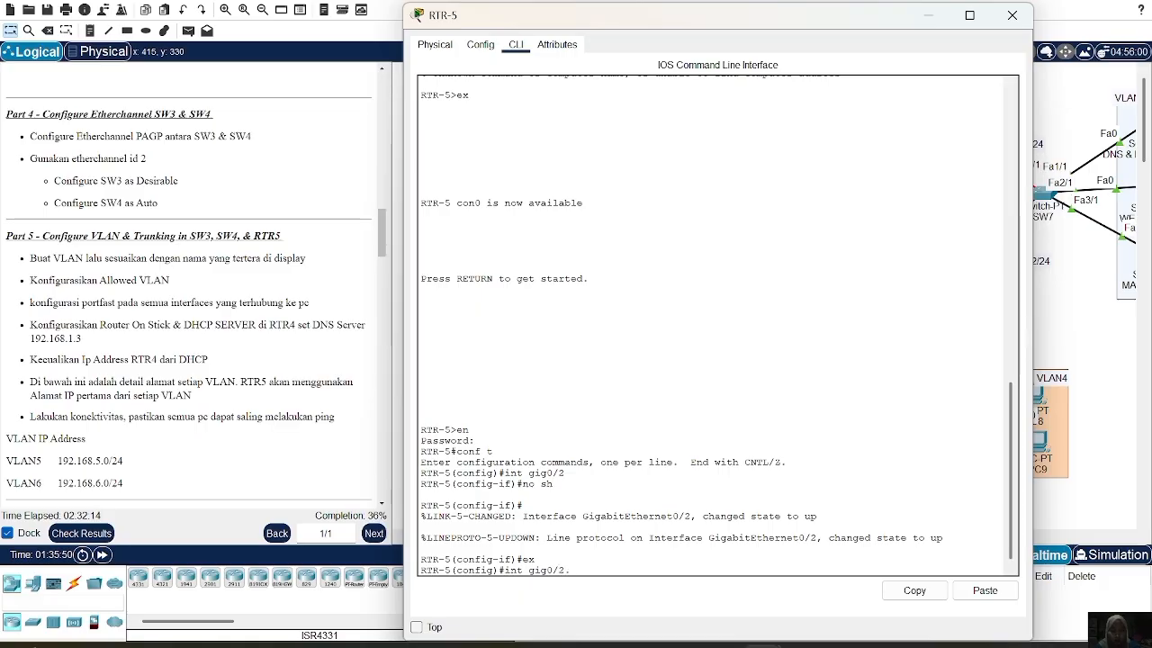
pyautogui.write('5')
# Create subinterface Gig0/2.5 with dot1q VLAN 5 and address 192.168.5.1 255.255.255.0
pyautogui.press('Return')
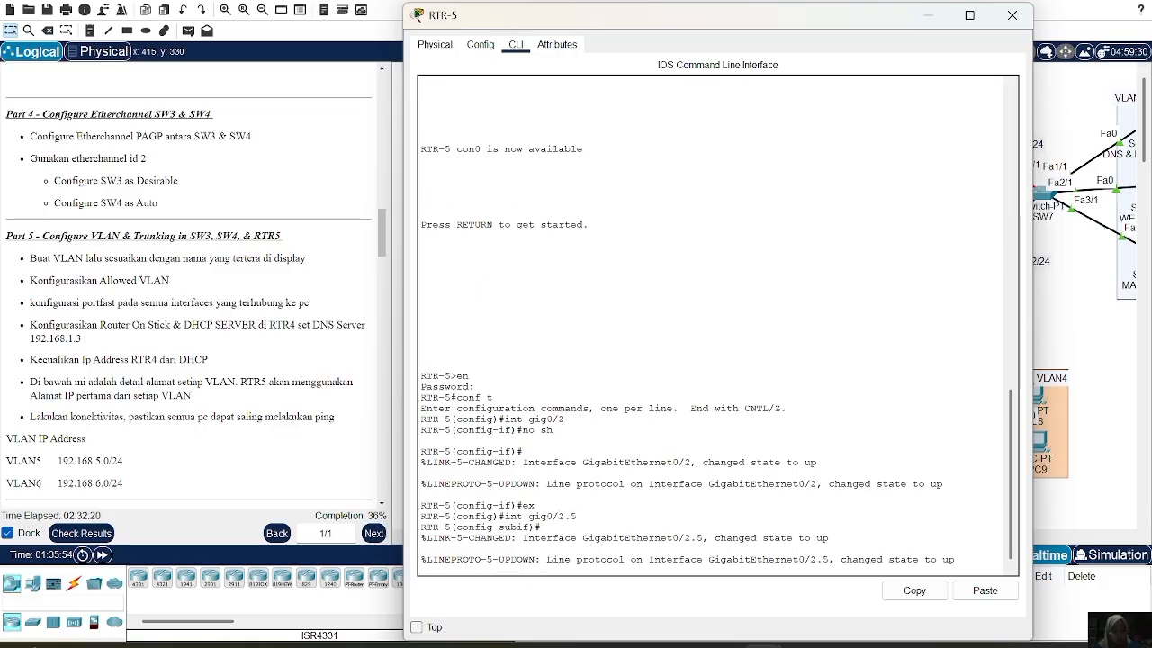
pyautogui.write('enc')
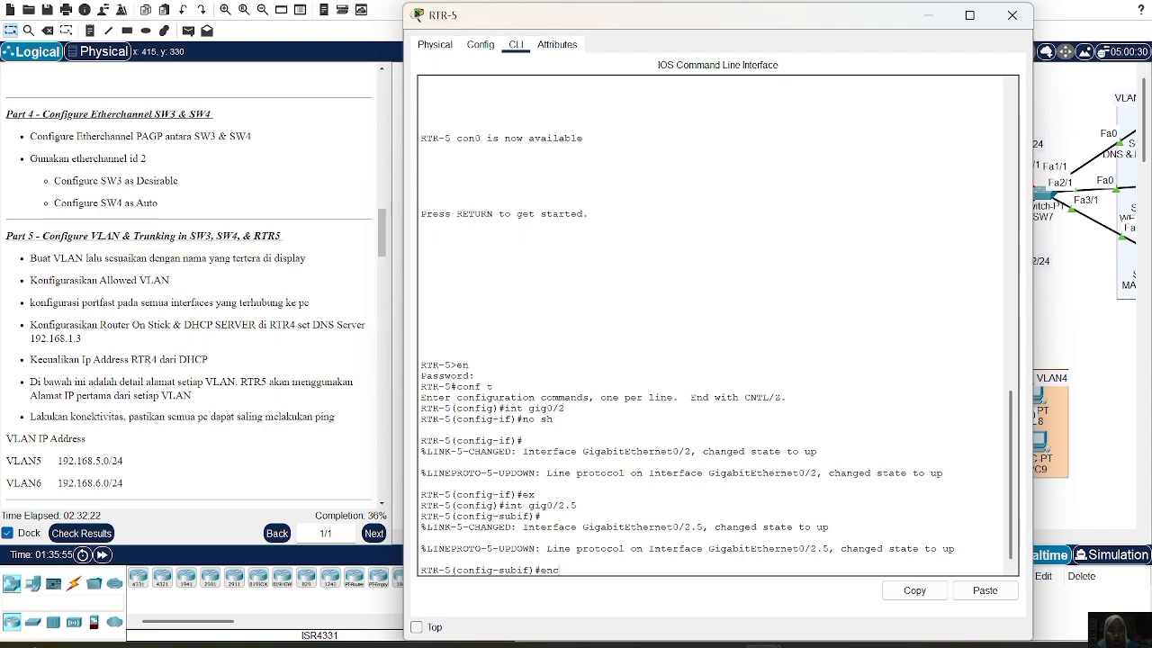
pyautogui.write(' do 5')
pyautogui.press('Return')
pyautogui.write('ip add')
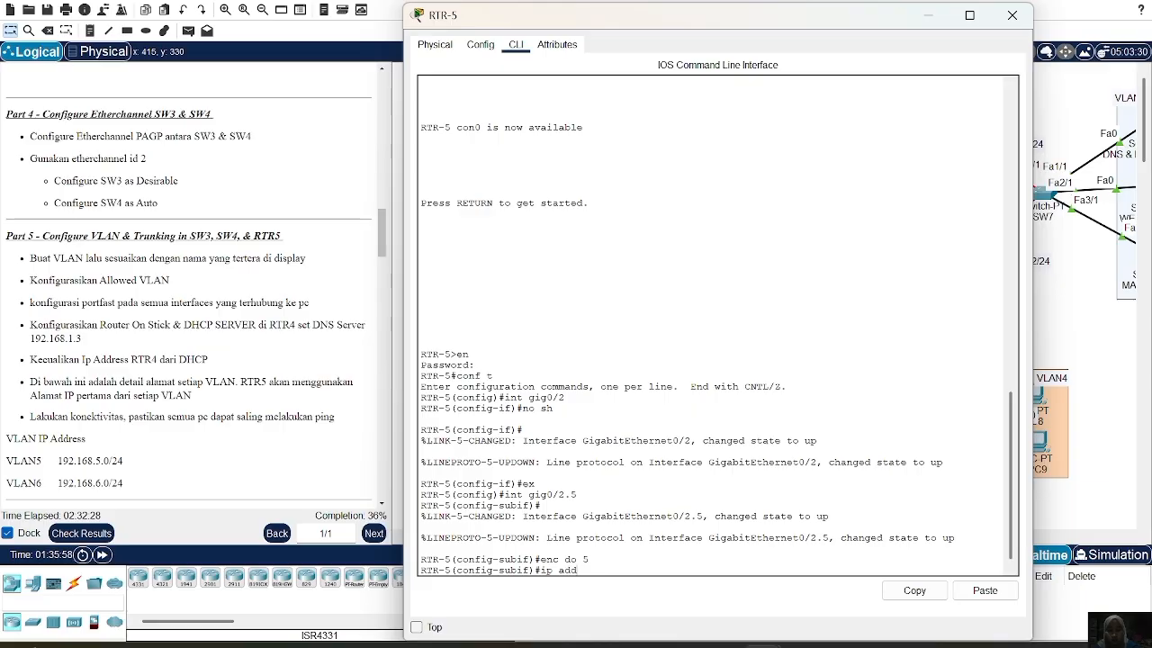
pyautogui.write(' 192.168.5.1 255')
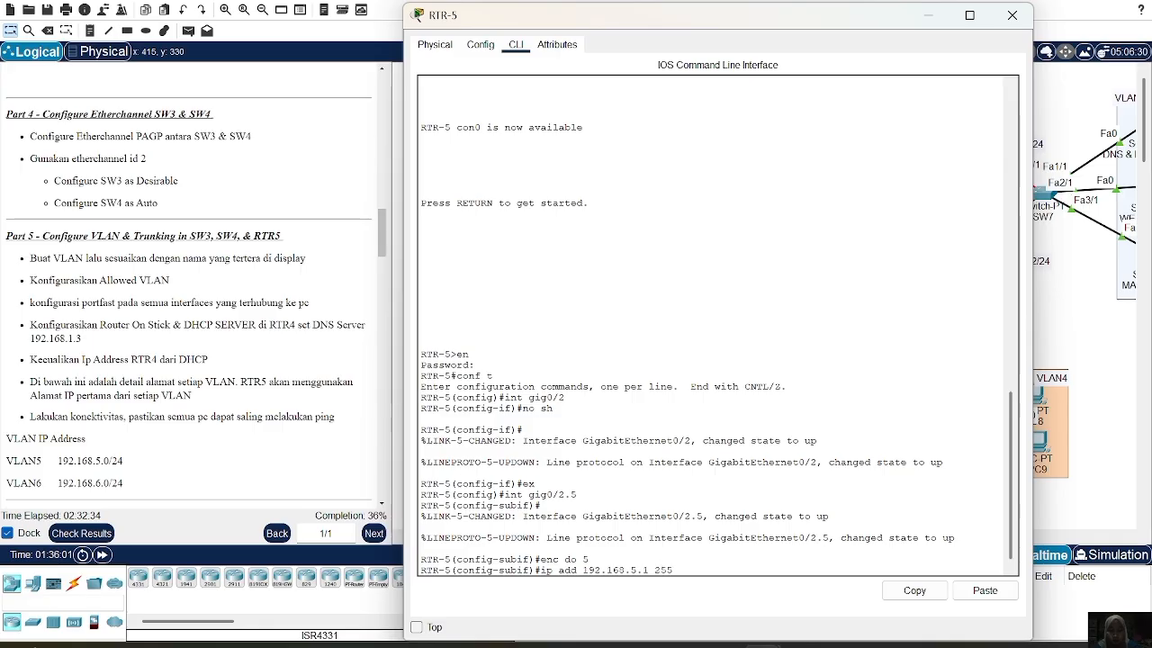
pyautogui.write('.255.255.0')
pyautogui.press('Return')
pyautogui.write('ex')
pyautogui.press('Return')
# Create subinterface Gig0/2.6 and tag it with dot1q encapsulation for VLAN 6
pyautogui.write('ex')
pyautogui.press('Up')
pyautogui.press('Up')
pyautogui.press('Up')
pyautogui.press('Up')
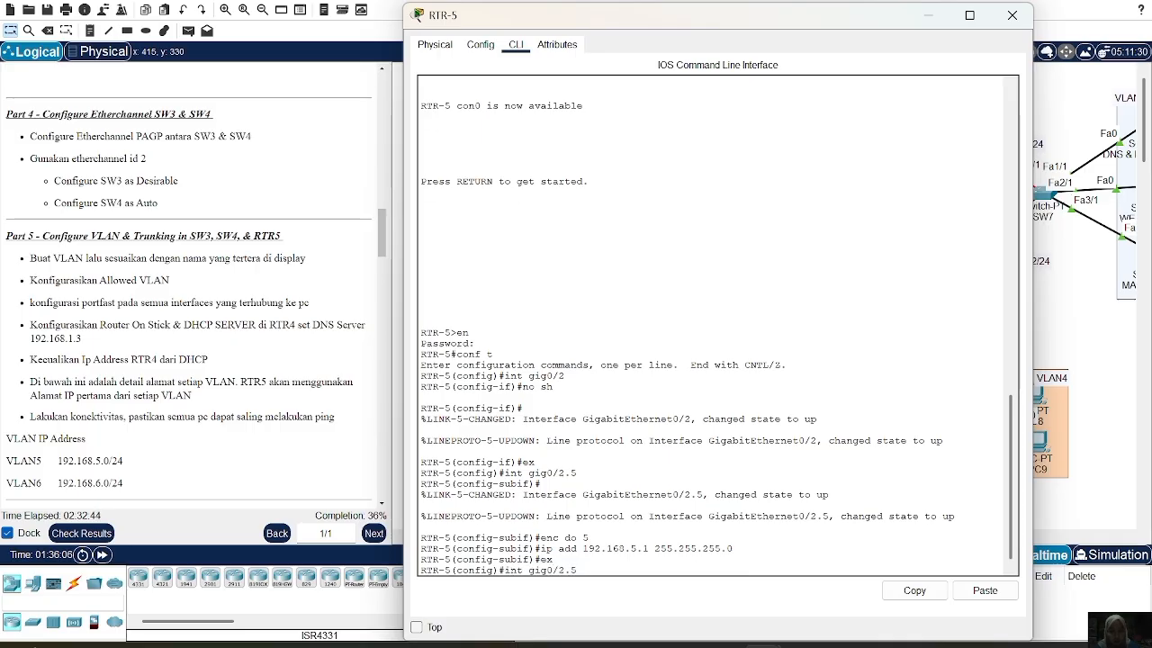
pyautogui.press('BackSpace')
pyautogui.write('6')
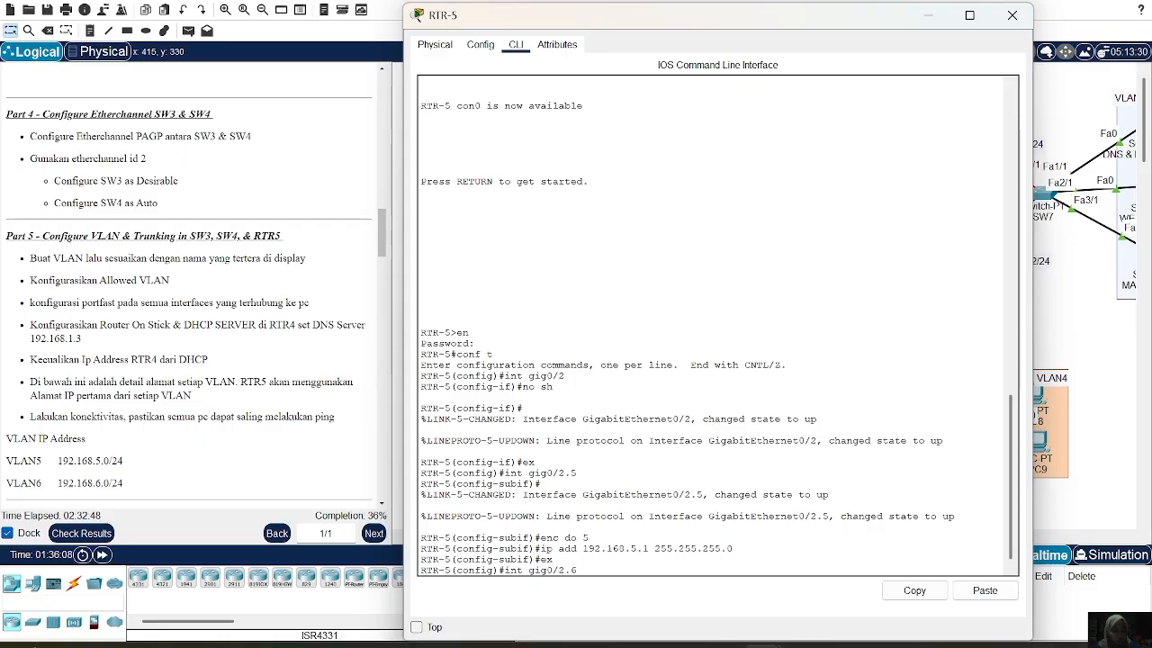
pyautogui.press('Return')
pyautogui.write('ex')
pyautogui.press('Up')
pyautogui.press('Up')
pyautogui.press('Up')
pyautogui.press('Up')
pyautogui.press('BackSpace')
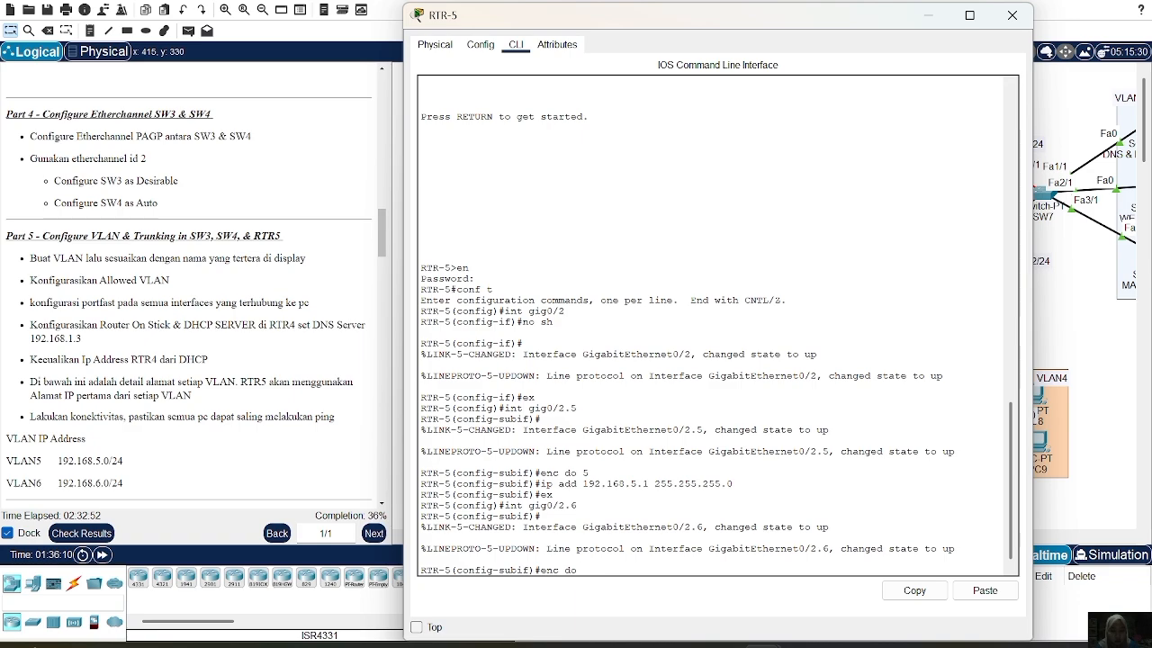
pyautogui.write('6')
pyautogui.press('Return')
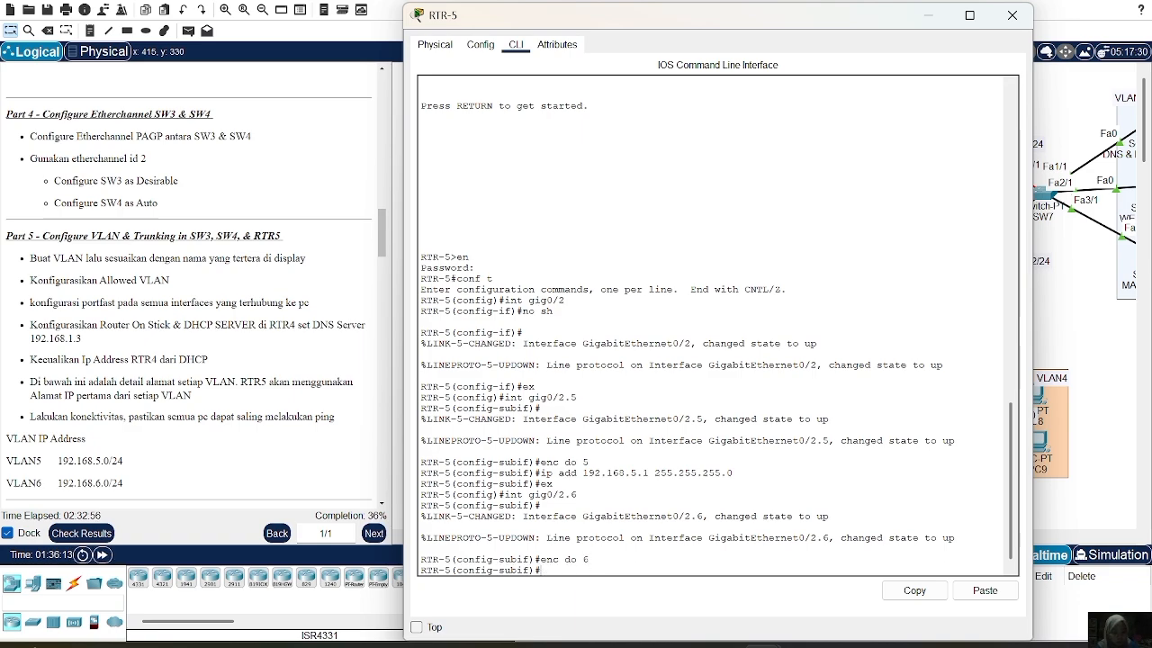
# Give subinterface Gig0/2.6 the address 192.168.6.1 255.255.255.0
pyautogui.press('Up')
pyautogui.press('Up')
pyautogui.press('Up')
pyautogui.press('Up')
pyautogui.press('Up')
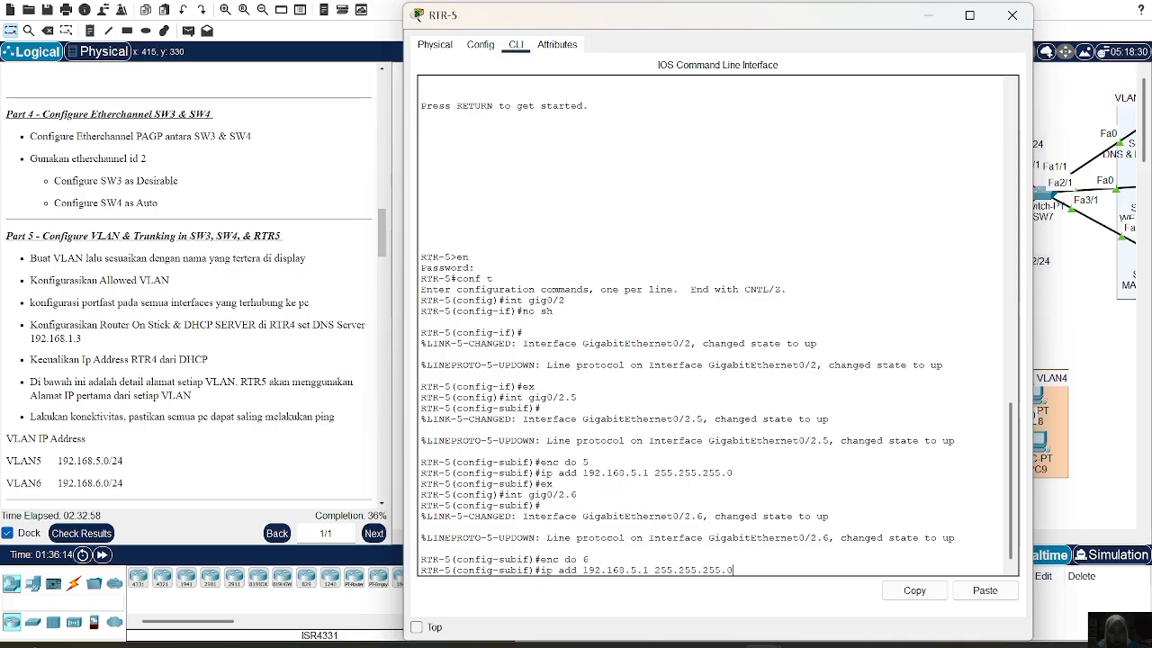
pyautogui.press('Down')
pyautogui.press('Left')
pyautogui.press('Left')
pyautogui.press('Left')
pyautogui.press('Left')
pyautogui.press('Left')
pyautogui.press('Left')
pyautogui.press('Left')
pyautogui.press('Left')
pyautogui.press('Left')
pyautogui.press('Left')
pyautogui.press('Left')
pyautogui.press('Left')
pyautogui.press('Left')
pyautogui.press('Left')
pyautogui.press('Left')
pyautogui.press('Left')
pyautogui.press('BackSpace')
pyautogui.write('6')
pyautogui.press('Return')
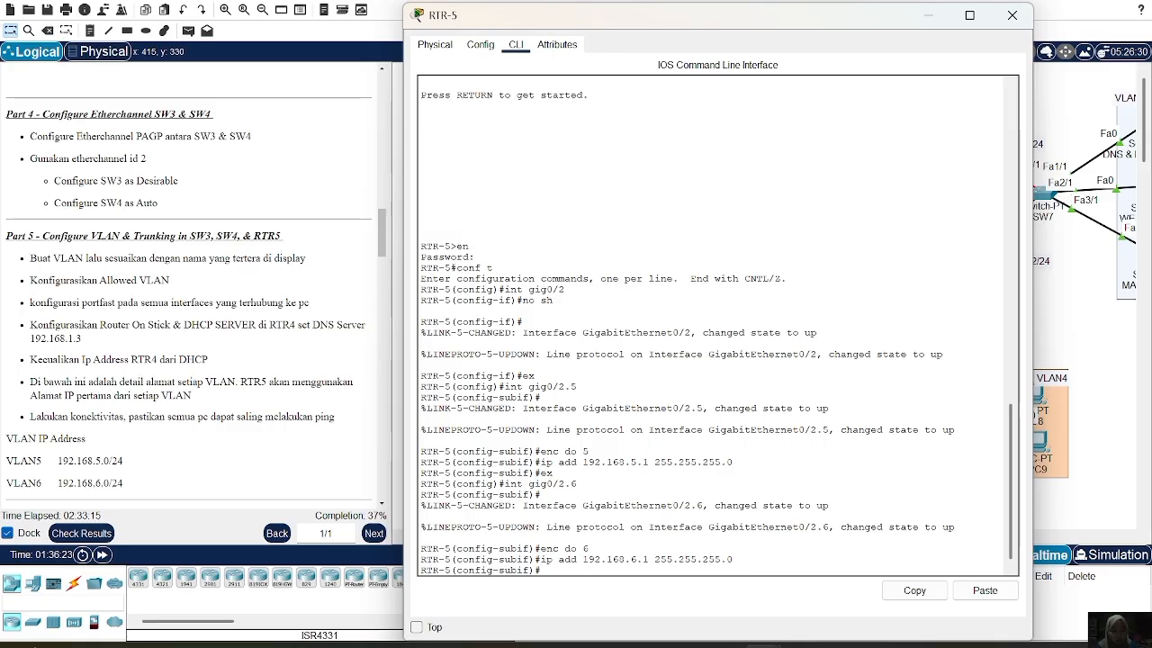
pyautogui.write('ex')
pyautogui.press('Return')
pyautogui.write('ip dhcp')
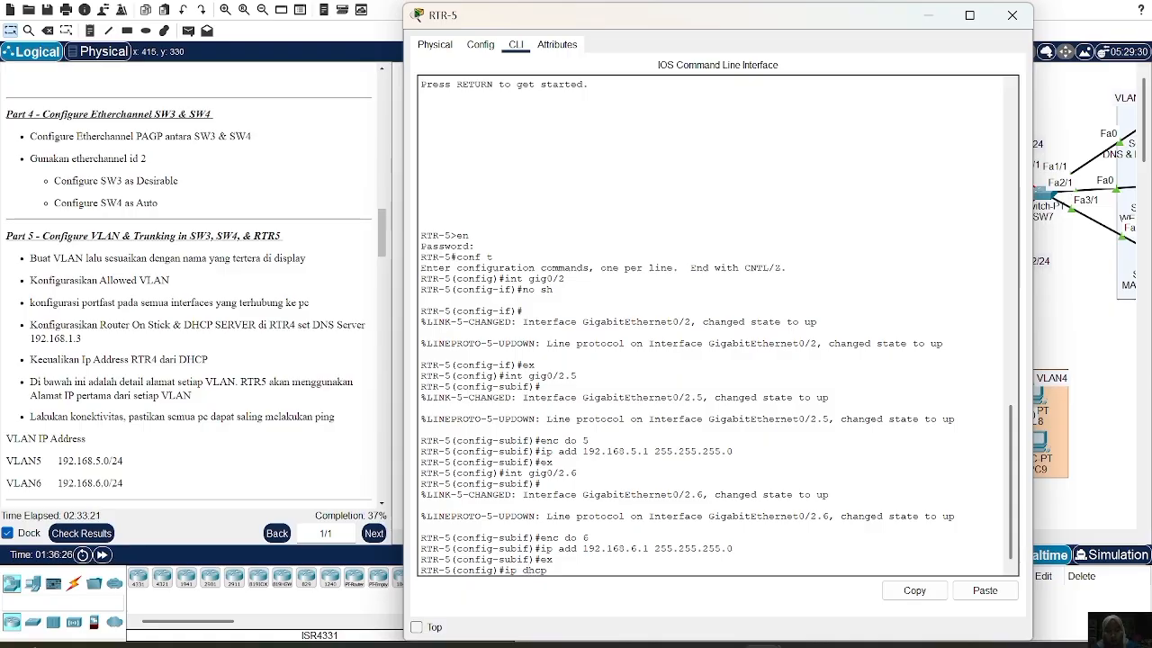
pyautogui.write(' pool VLAN5')
# Create DHCP pool VLAN5 with network 192.168.5.0/24 and default router 192.168.5.1
pyautogui.press('Return')
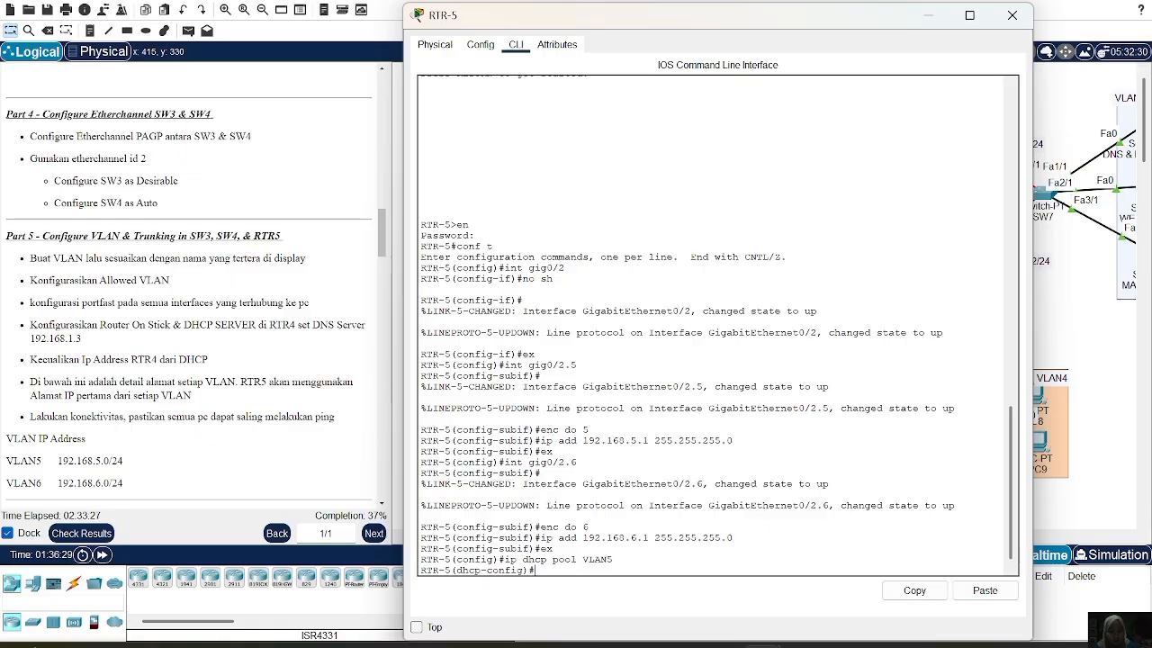
pyautogui.write('ne 192.168.5.0 255')
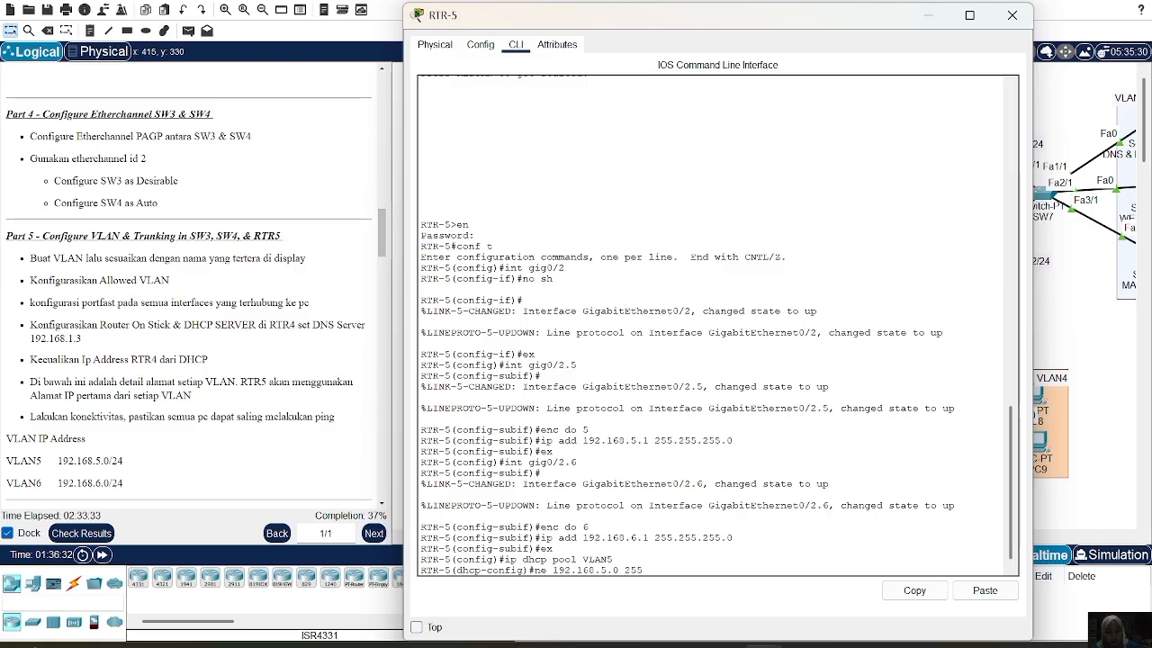
pyautogui.write('.255.255.0')
pyautogui.press('Return')
pyautogui.write('nfig)#n')
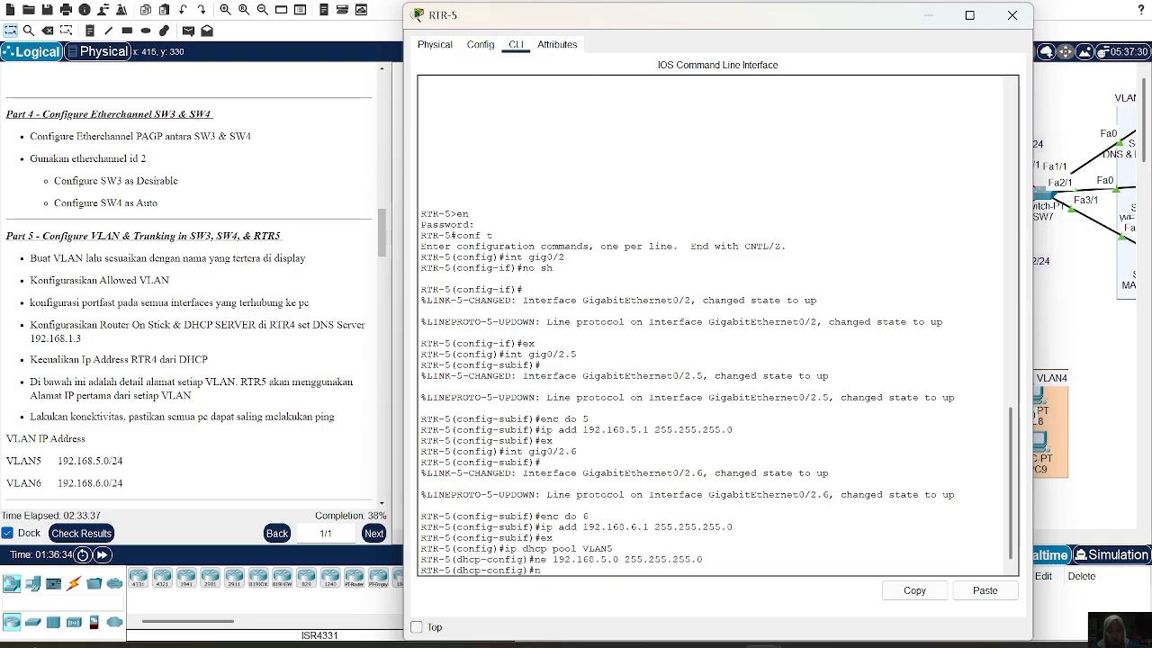
pyautogui.press('BackSpace')
pyautogui.write('de 192.168.')
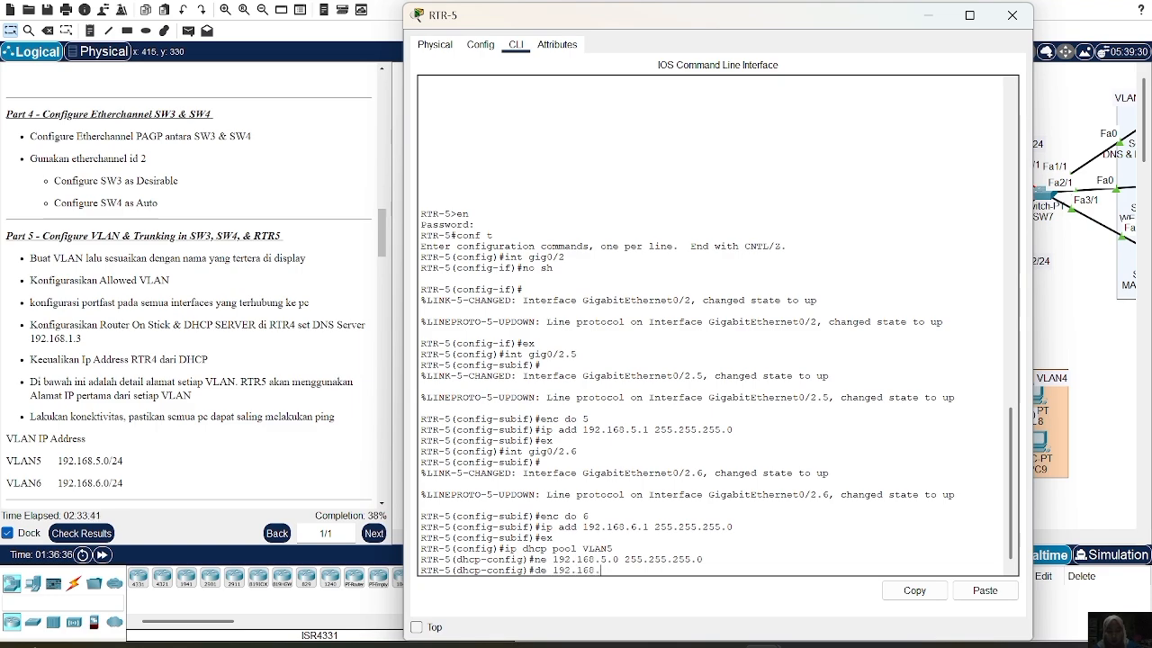
pyautogui.write('5.1')
pyautogui.press('Return')
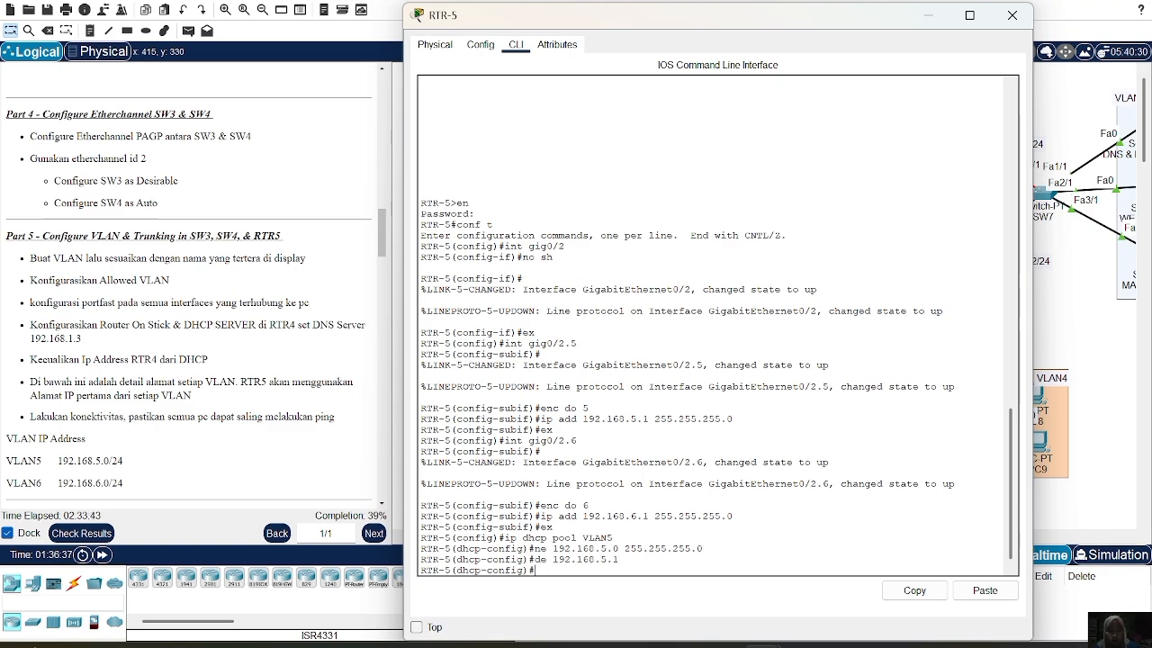
# Set the VLAN5 pool's DNS server to 192.168.1.3 and leave the pool configuration
pyautogui.write('dn ')
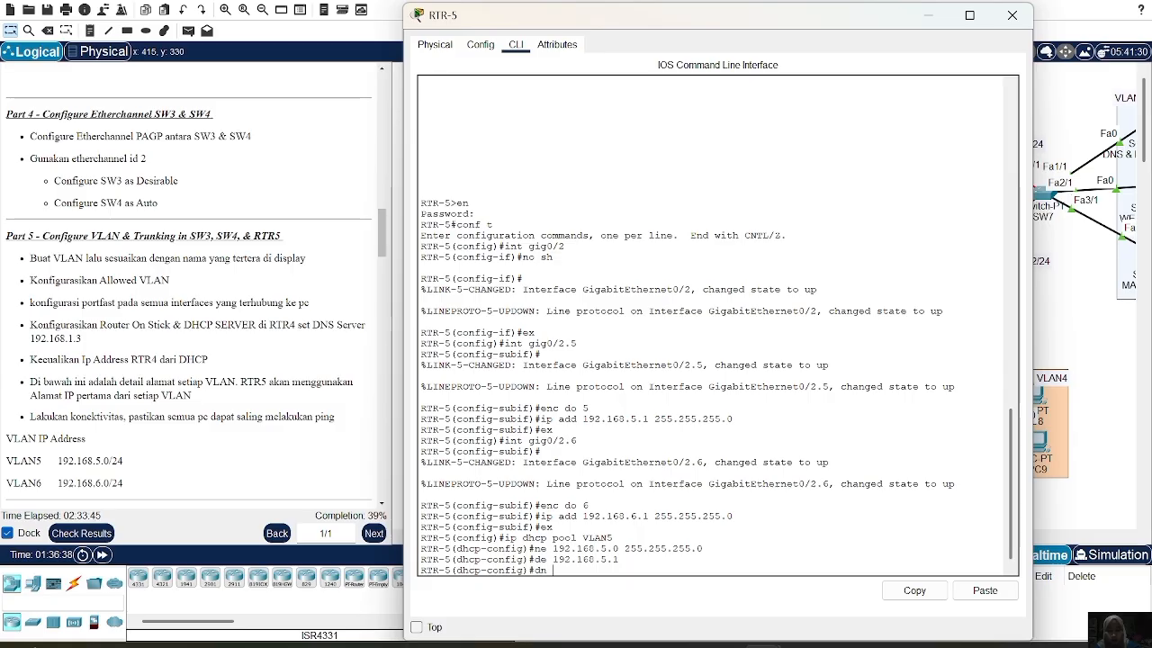
pyautogui.write('192.168.1.3')
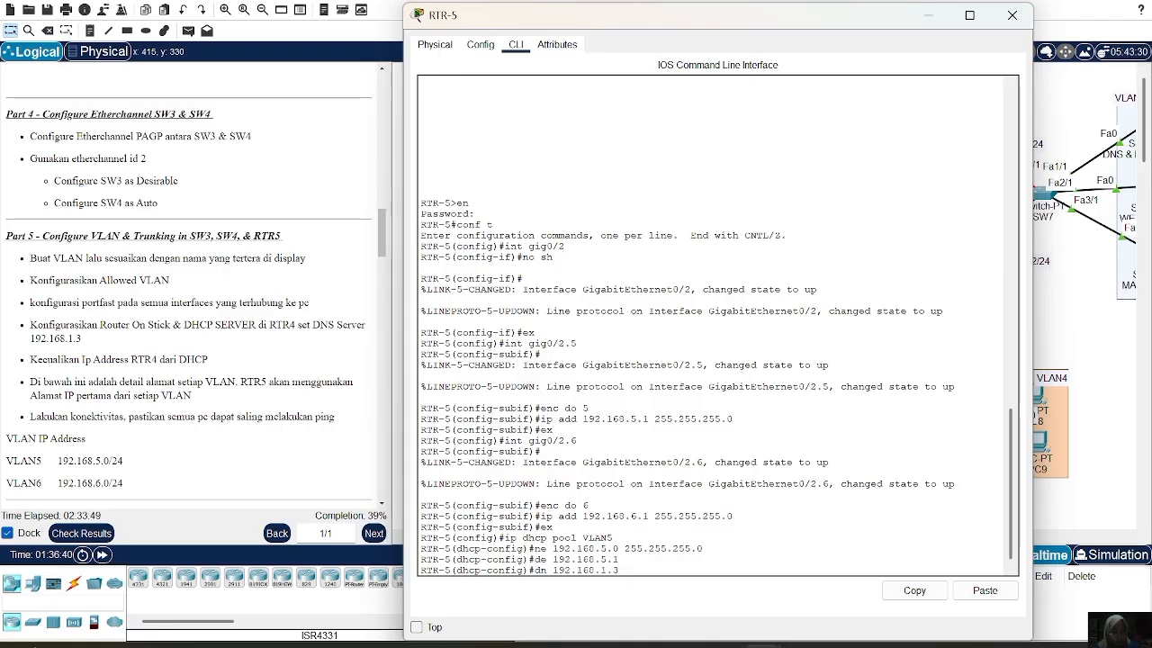
pyautogui.press('Return')
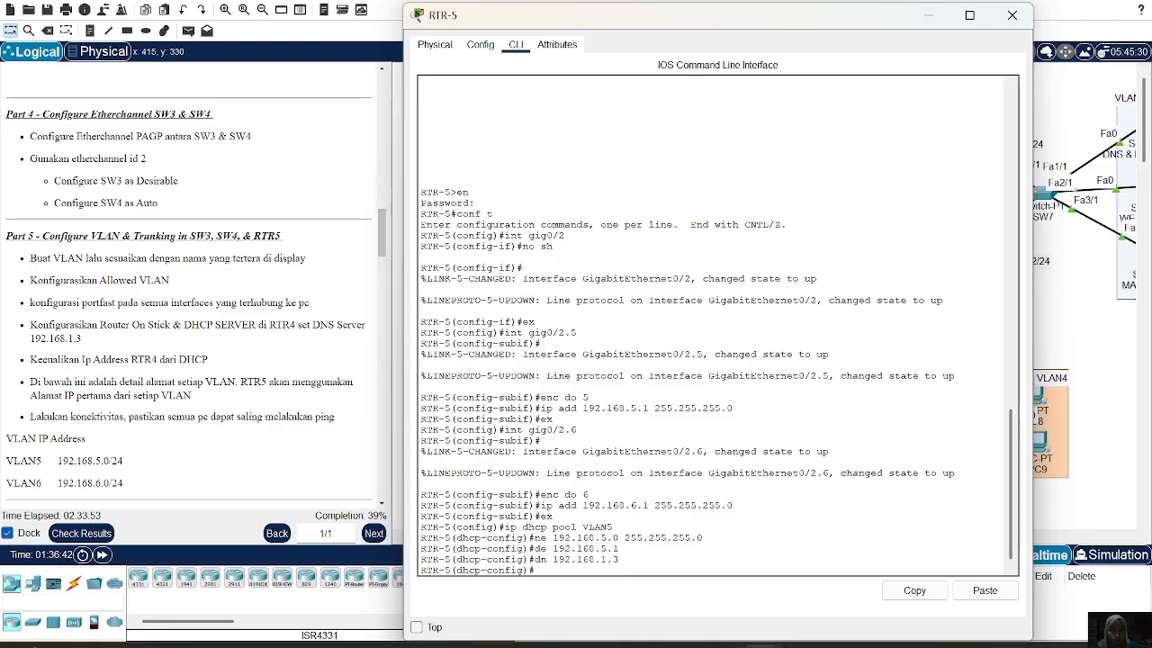
pyautogui.write('e')
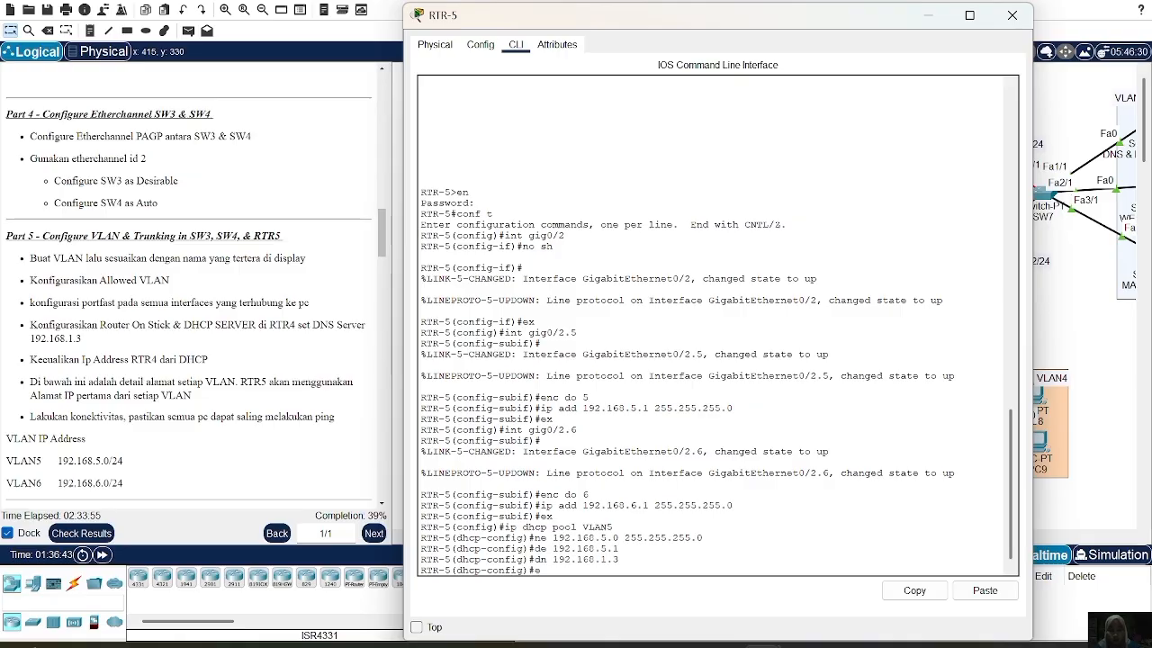
pyautogui.write('x')
pyautogui.press('Return')
pyautogui.press('Up')
pyautogui.press('Up')
pyautogui.press('Up')
pyautogui.press('Up')
pyautogui.press('Up')
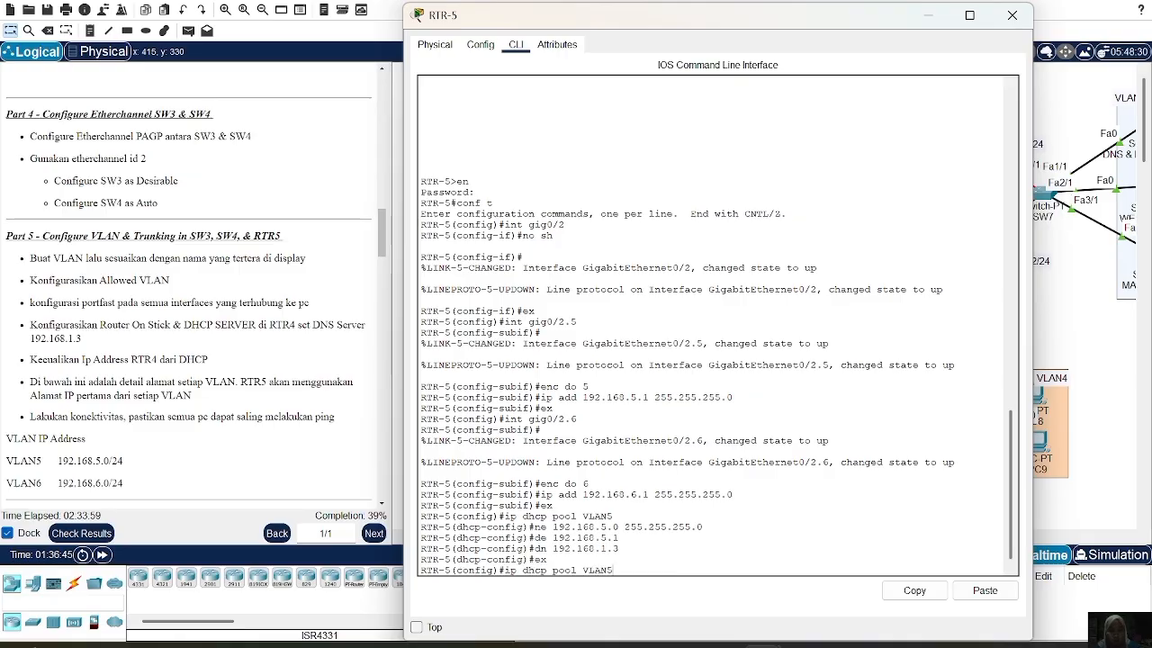
# Create DHCP pool VLAN6 with network 192.168.6.0 255.255.255.0
pyautogui.press('BackSpace')
pyautogui.write('6')
pyautogui.press('Return')
pyautogui.press('Up')
pyautogui.press('Up')
pyautogui.press('Up')
# Give the VLAN6 pool default router 192.168.6.1 and DNS server 192.168.1.3
pyautogui.press('Up')
pyautogui.press('Up')
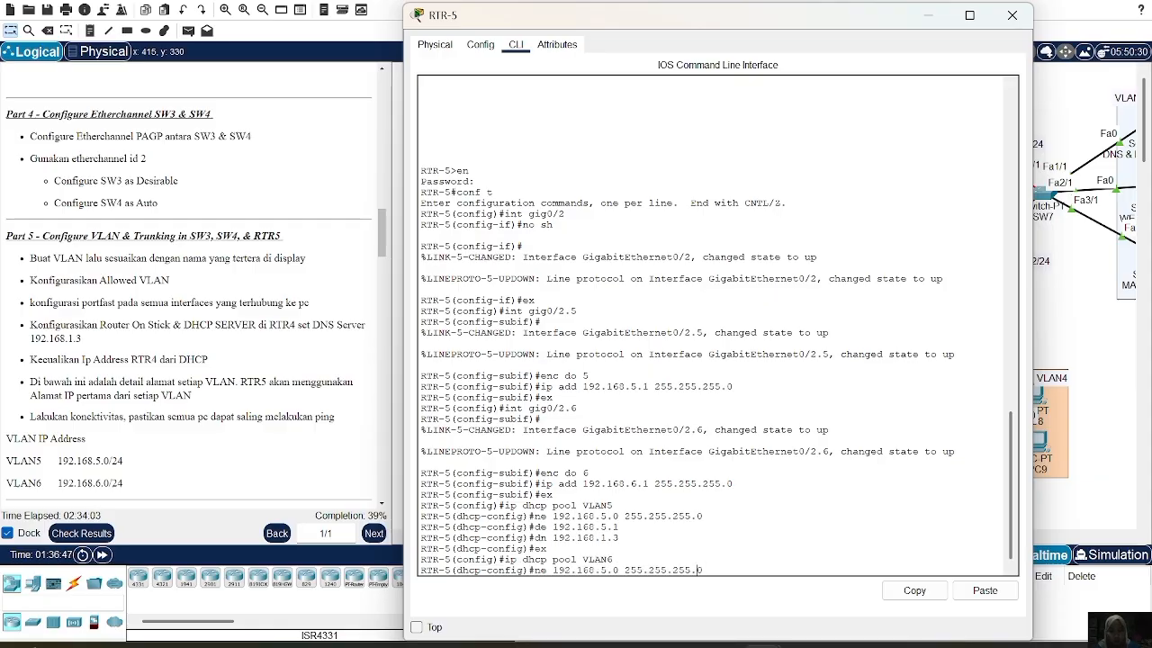
pyautogui.press('BackSpace')
pyautogui.write('6')
pyautogui.press('Return')
pyautogui.press('Up')
pyautogui.press('Up')
pyautogui.press('Up')
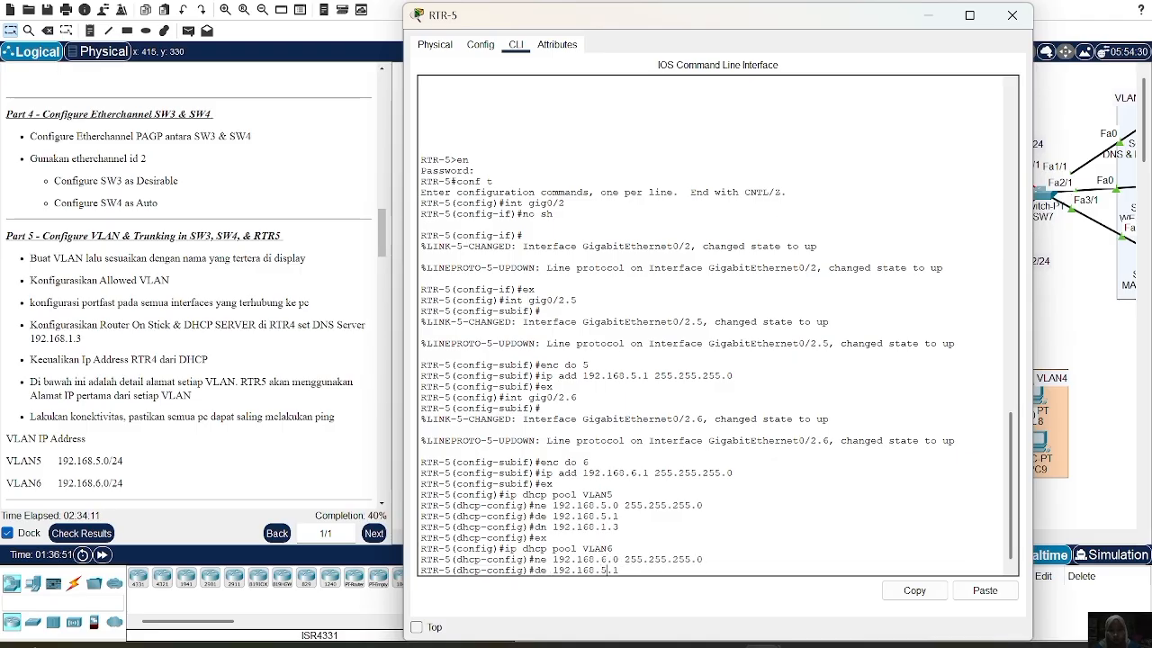
pyautogui.press('Left')
pyautogui.press('Left')
pyautogui.press('BackSpace')
pyautogui.write('6')
pyautogui.press('Return')
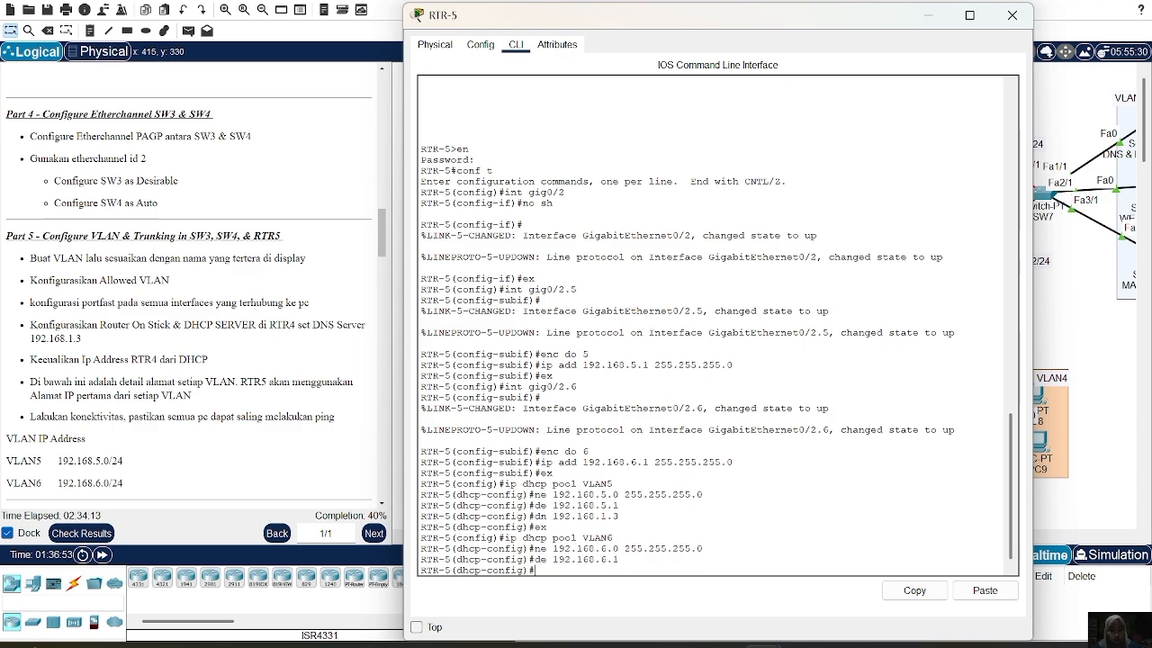
pyautogui.press('Up')
pyautogui.press('Up')
pyautogui.press('Up')
pyautogui.press('Up')
pyautogui.press('Up')
pyautogui.press('Return')
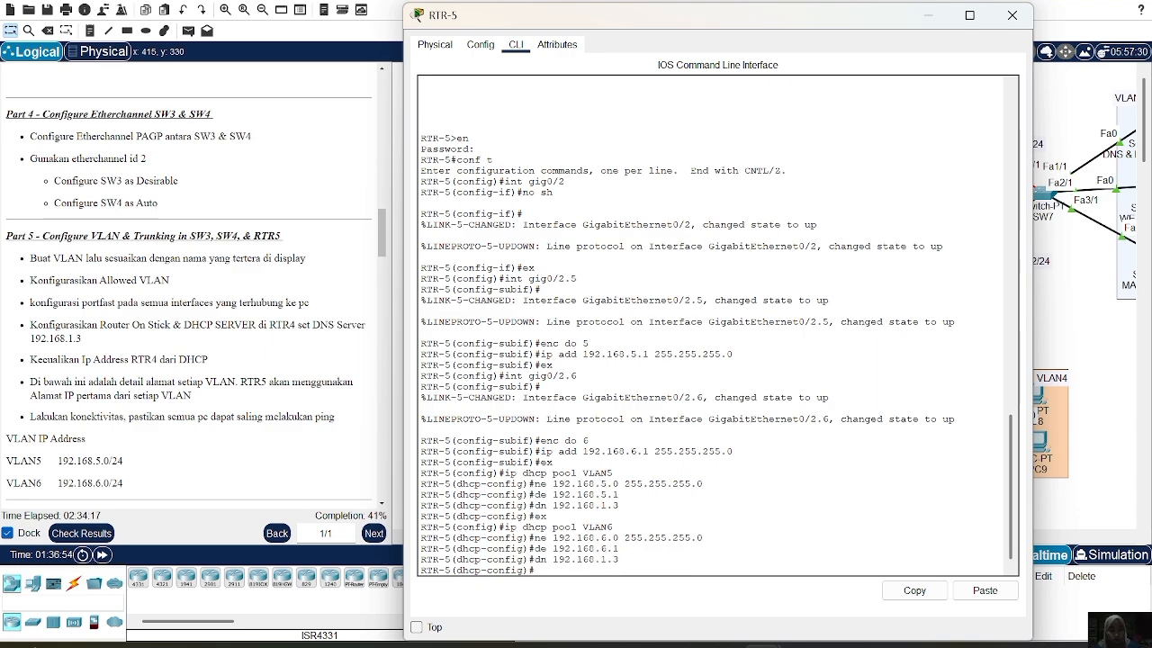
pyautogui.write('ex')
pyautogui.press('Return')
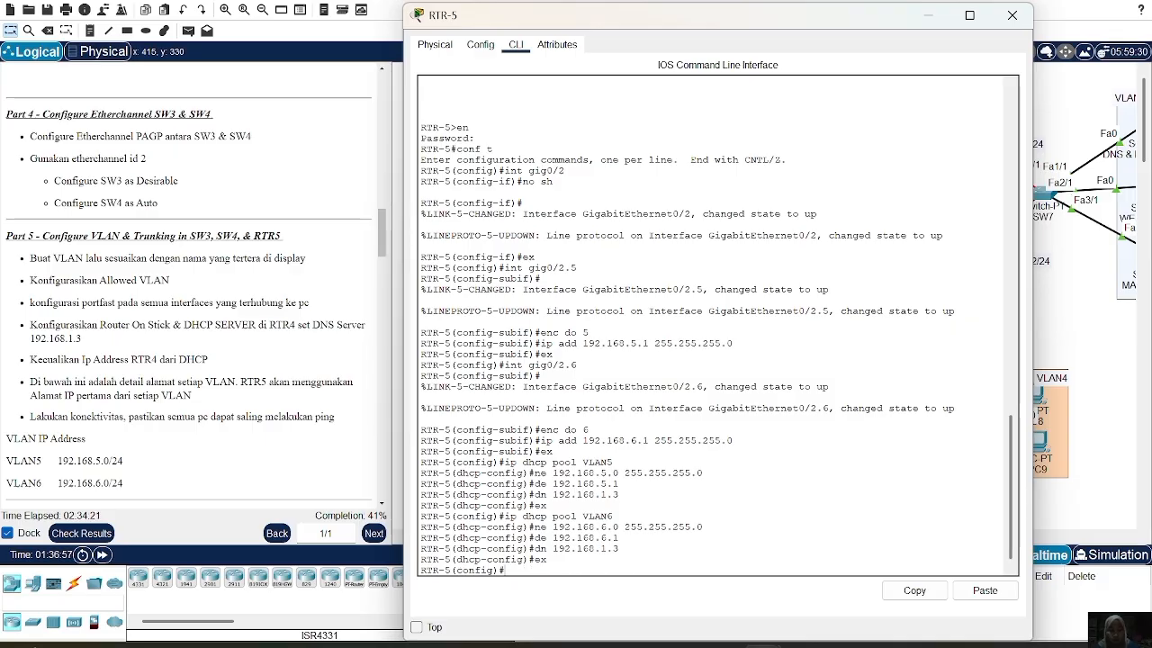
# Exclude 192.168.5.1 and 192.168.6.1 from DHCP leasing
pyautogui.write('ip dhcp ex')
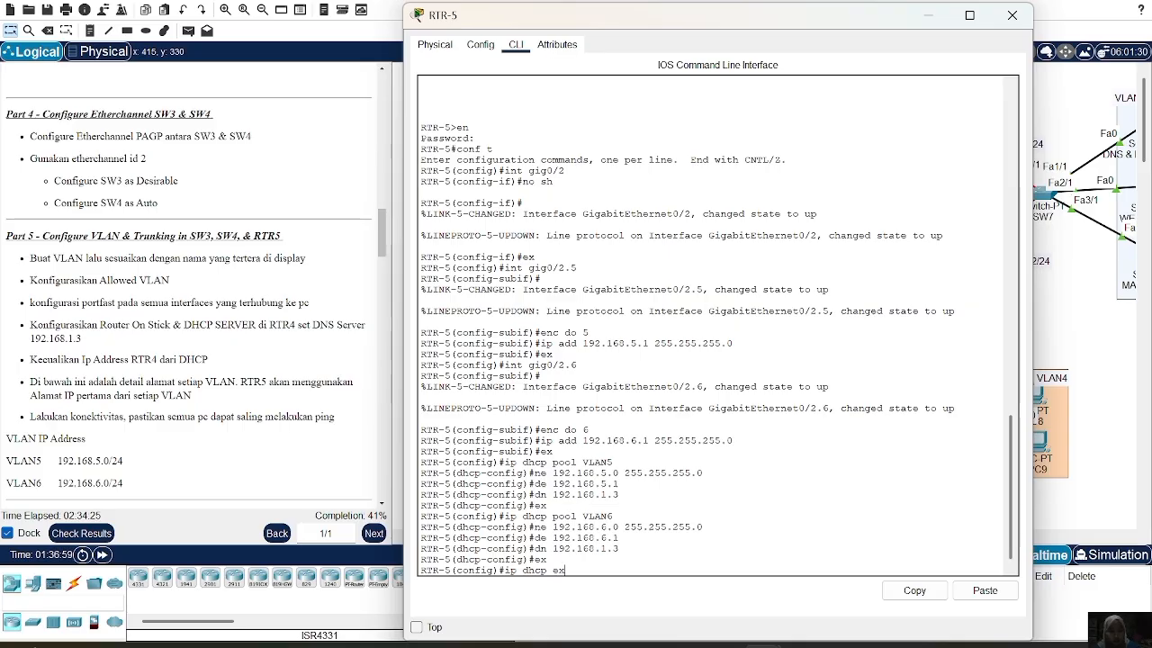
pyautogui.write('192.168.5.1')
pyautogui.press('Return')
pyautogui.press('Up')
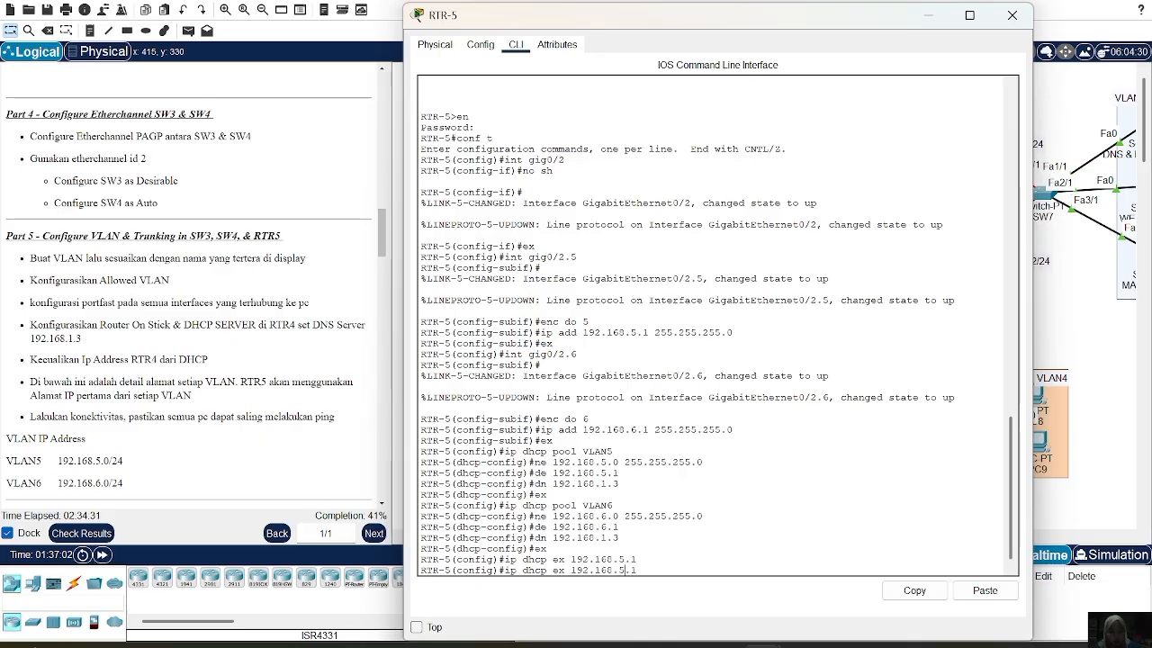
pyautogui.press('BackSpace')
pyautogui.write('6')
pyautogui.press('Return')
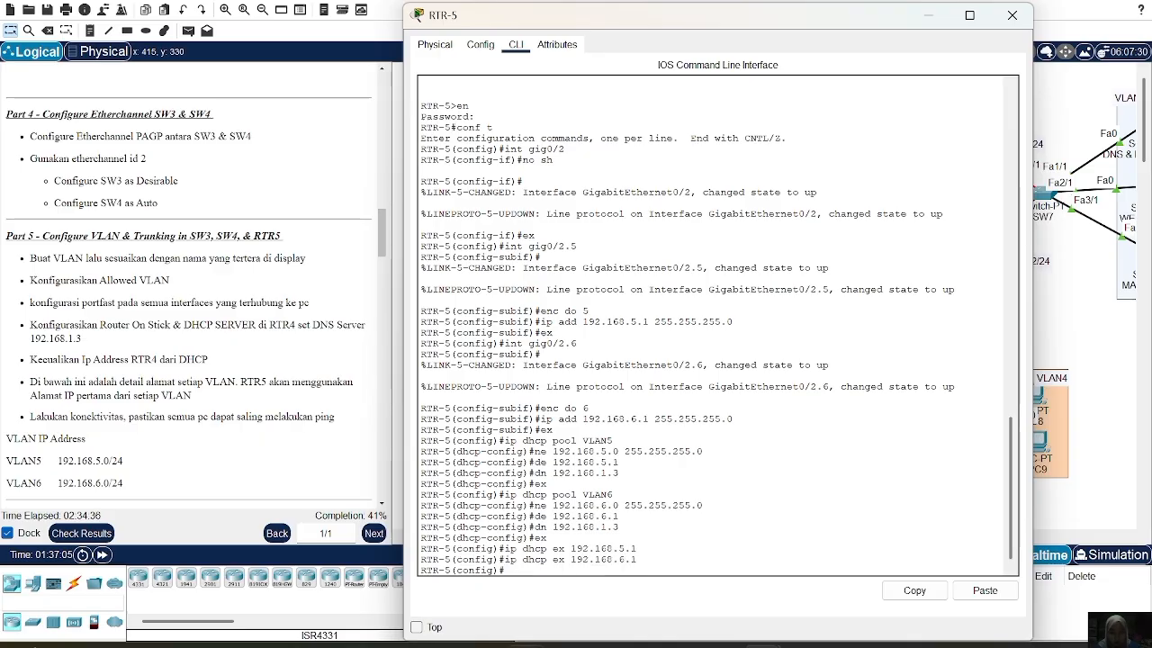
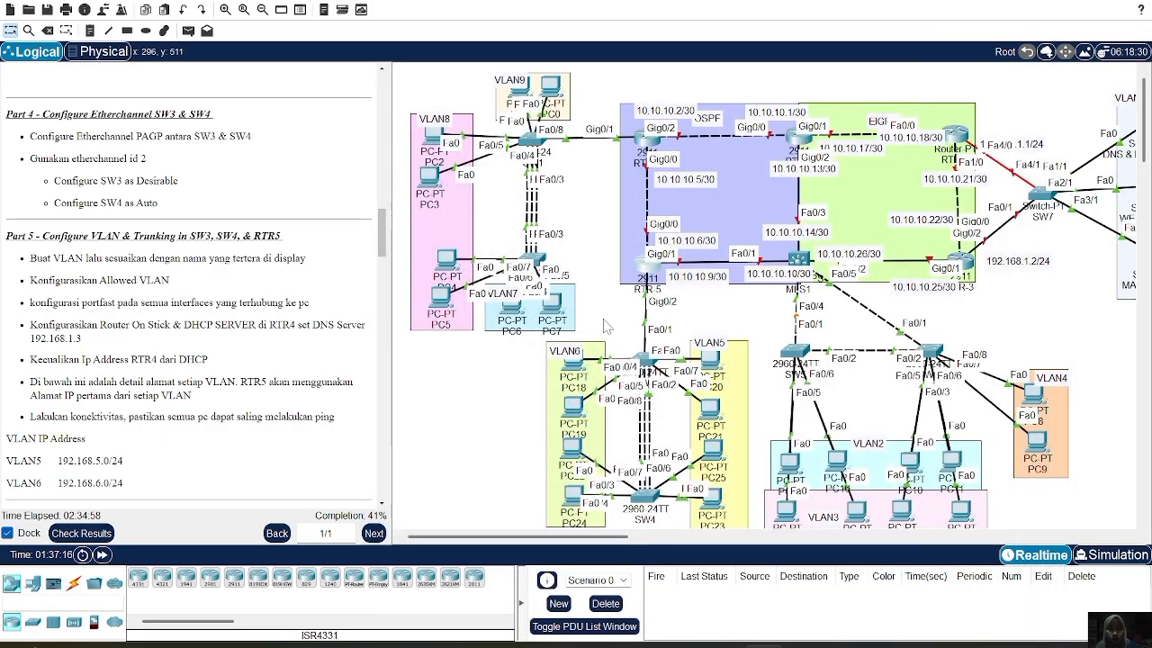
# Switch PC18's IP configuration to DHCP so it leases 192.168.6.2
pyautogui.click(574, 370)
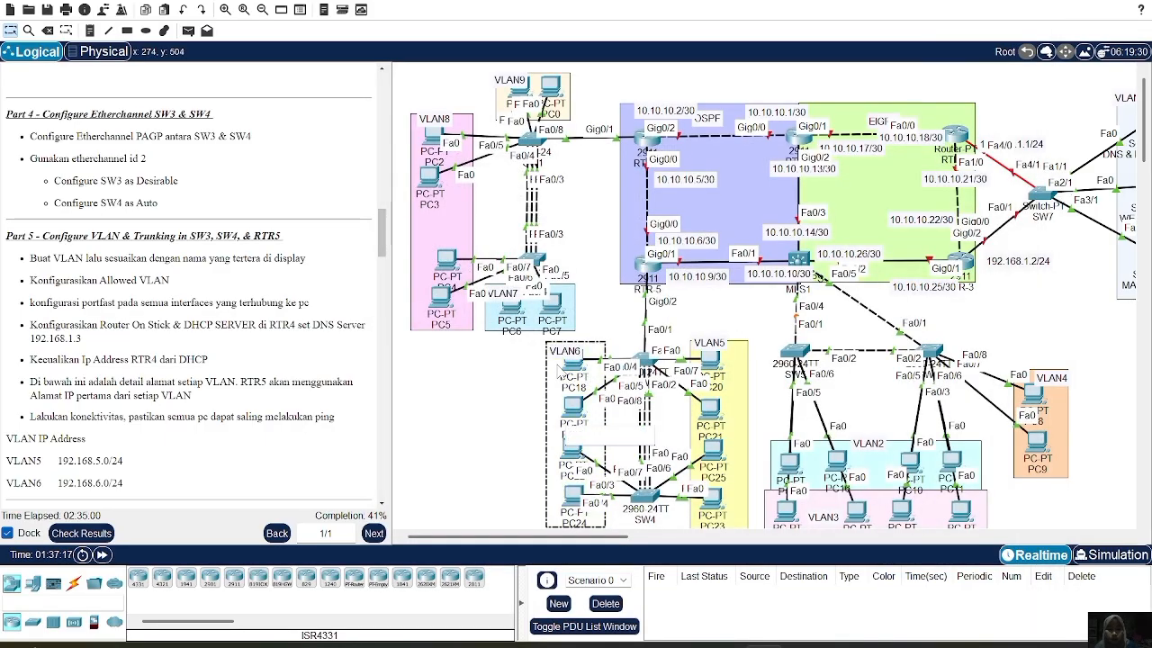
pyautogui.click(572, 368)
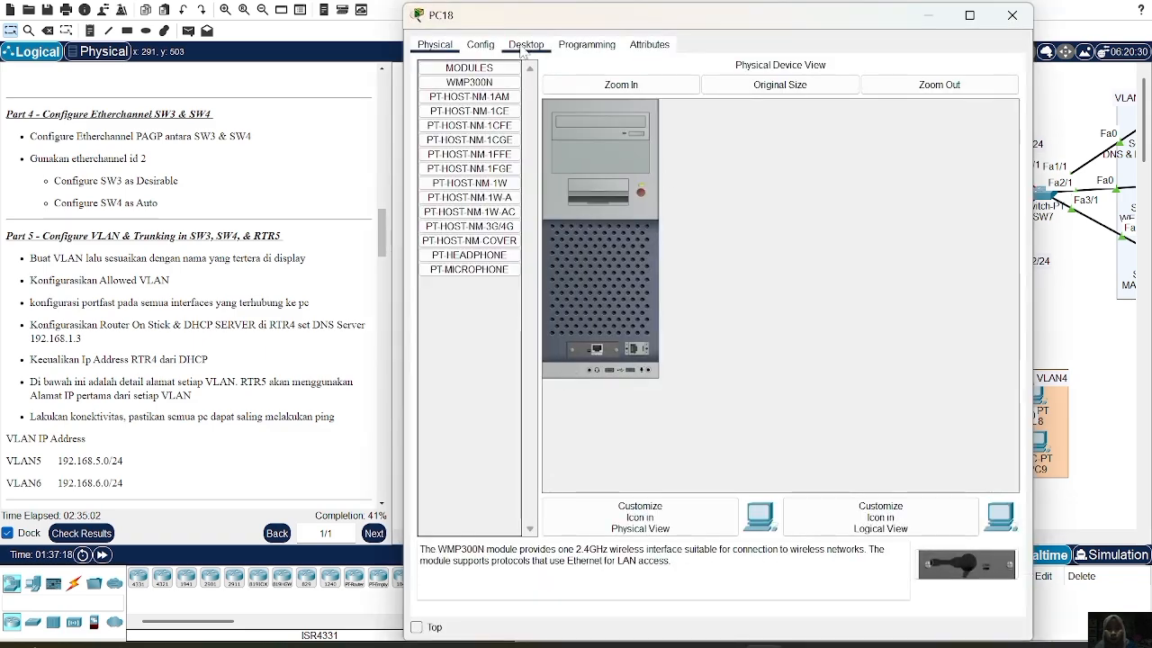
pyautogui.click(523, 47)
pyautogui.click(500, 85)
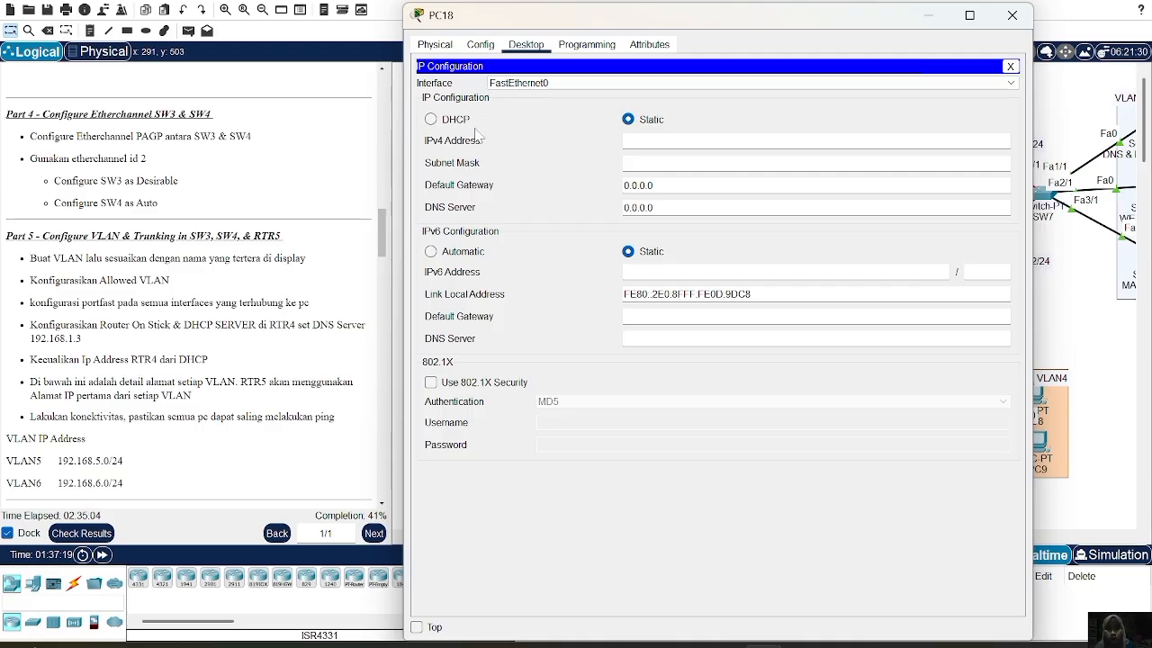
pyautogui.click(452, 121)
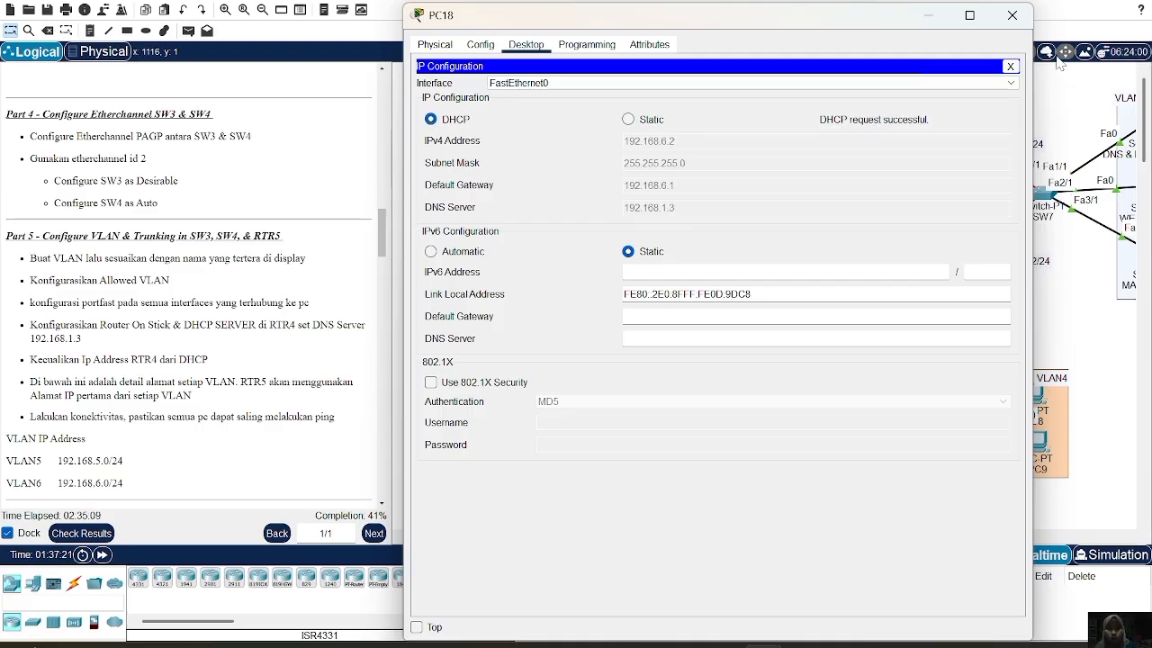
pyautogui.click(1012, 16)
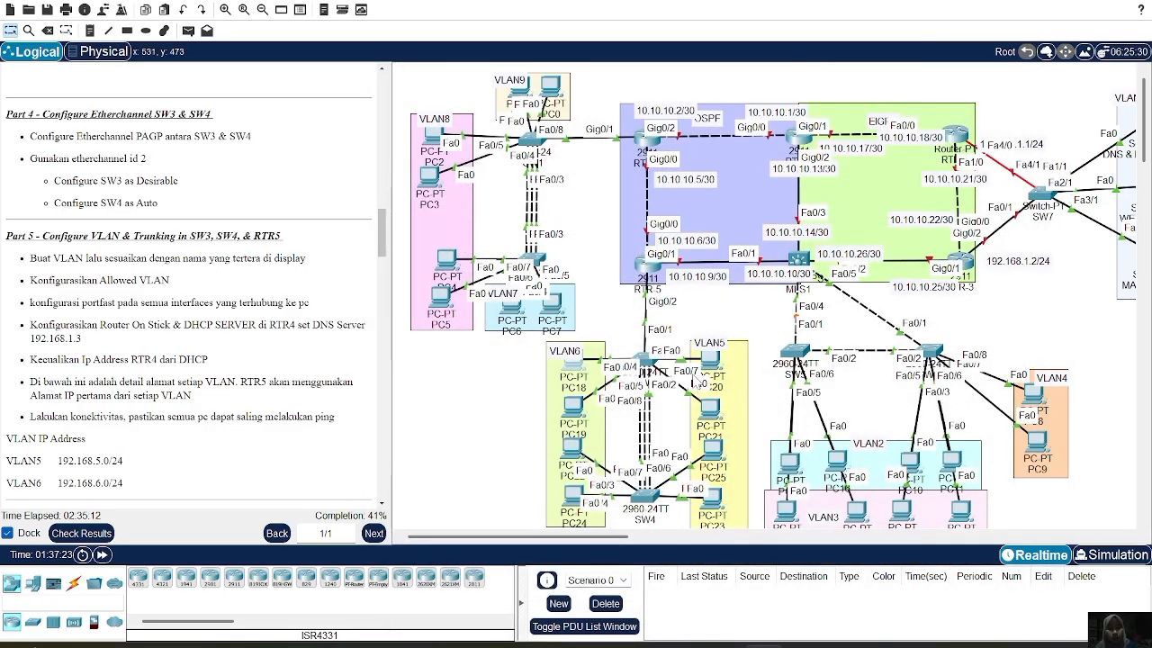
# Switch PC20 to DHCP, getting 192.168.5.2 with gateway 192.168.5.1 and DNS 192.168.1.3
pyautogui.click(713, 365)
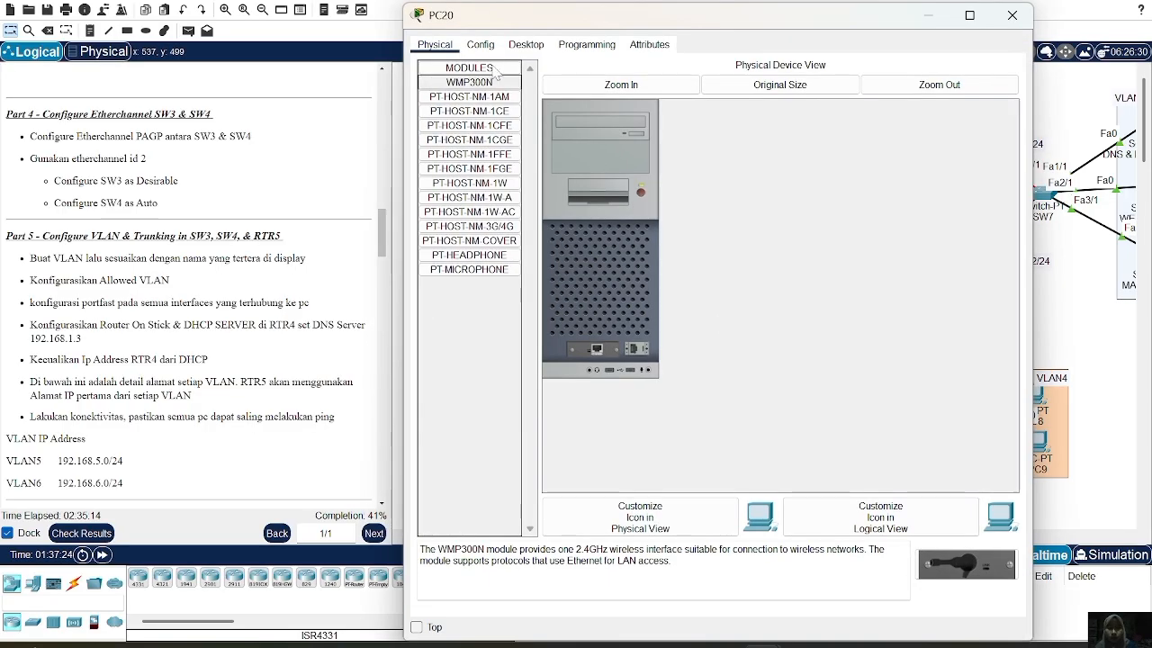
pyautogui.click(525, 45)
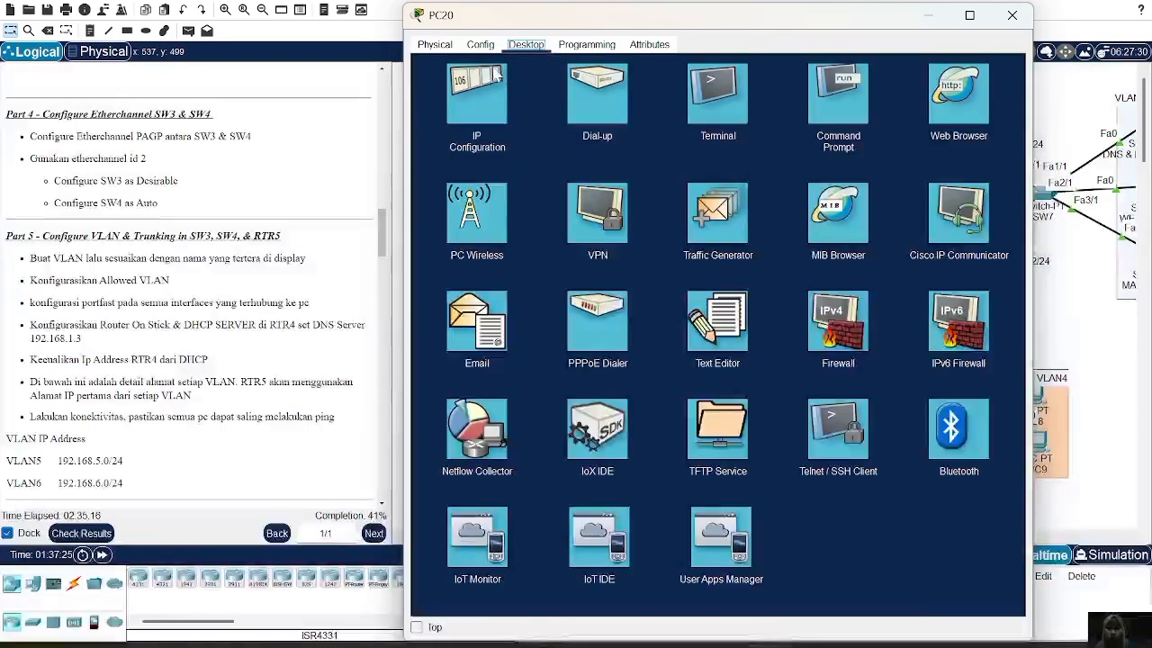
pyautogui.click(468, 130)
pyautogui.click(463, 121)
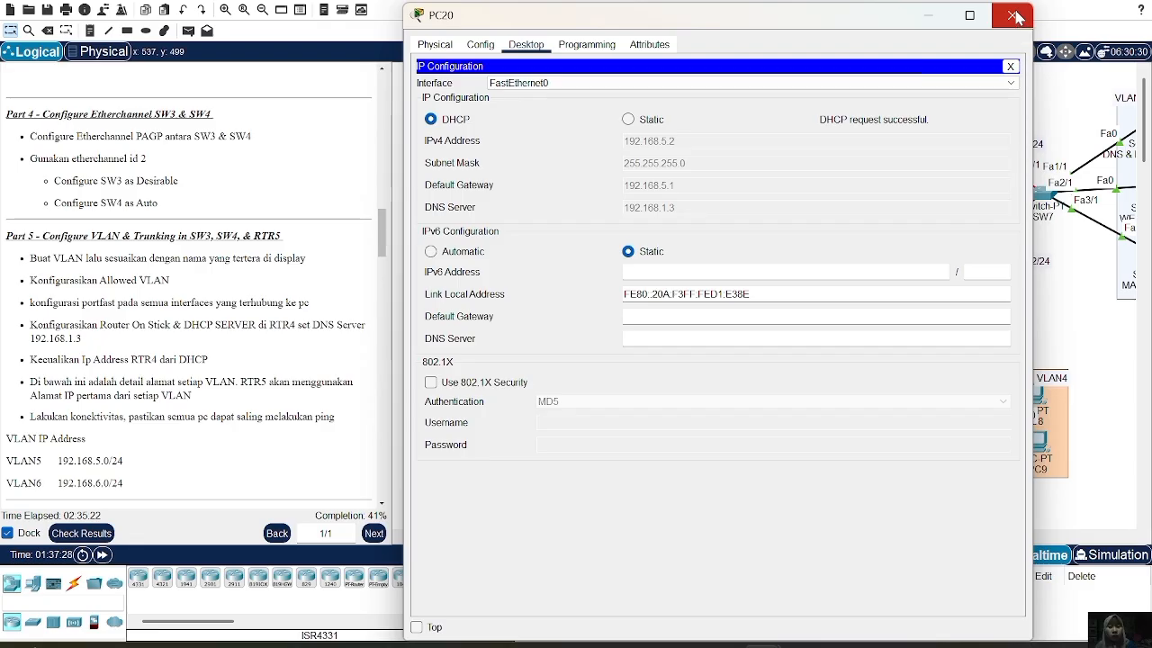
pyautogui.click(1015, 16)
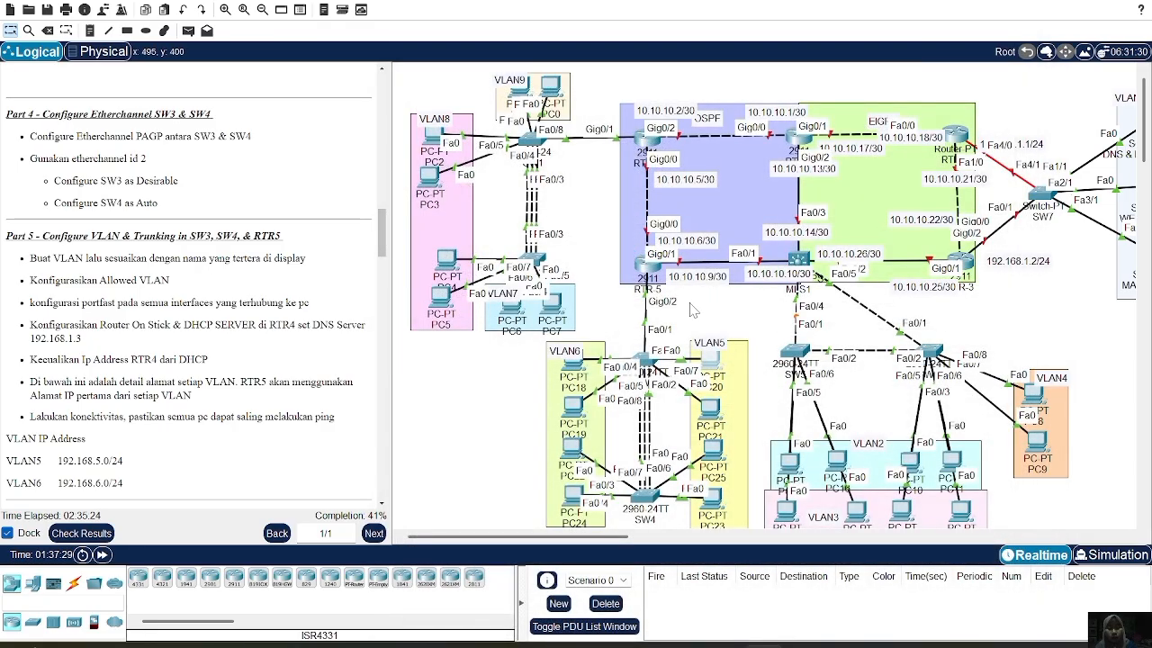
# Scroll the instructions down to the Part 6 VTP tasks
pyautogui.scroll(-3, 727, 323)
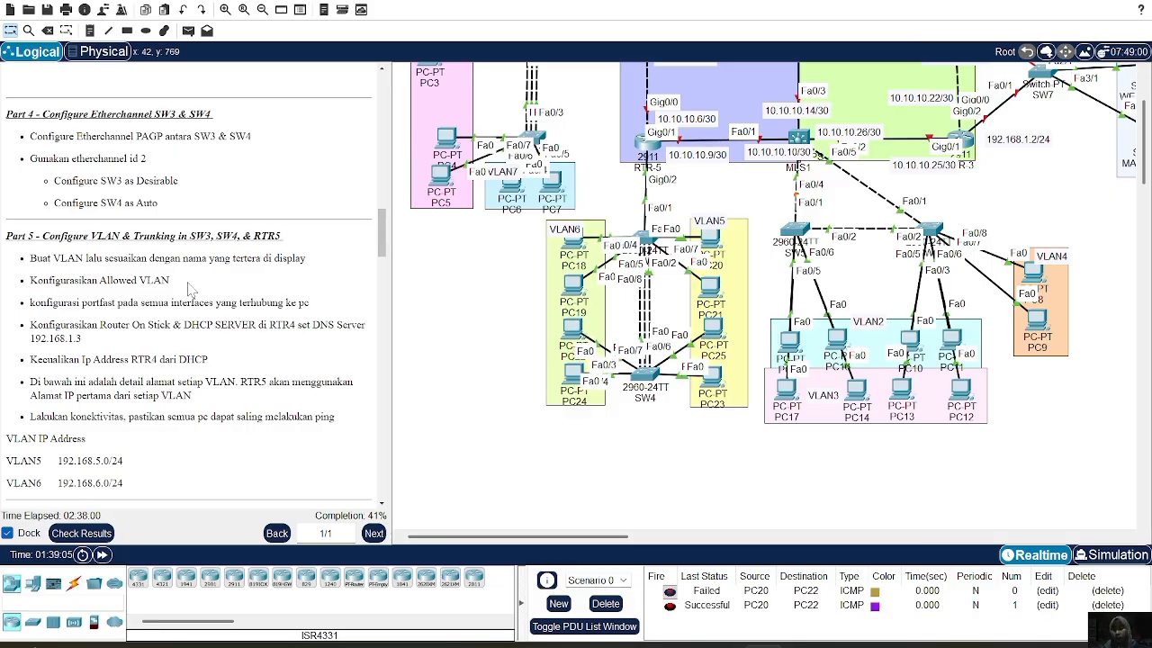
pyautogui.scroll(-4, 189, 288)
pyautogui.scroll(-10, 189, 288)
pyautogui.scroll(2, 189, 288)
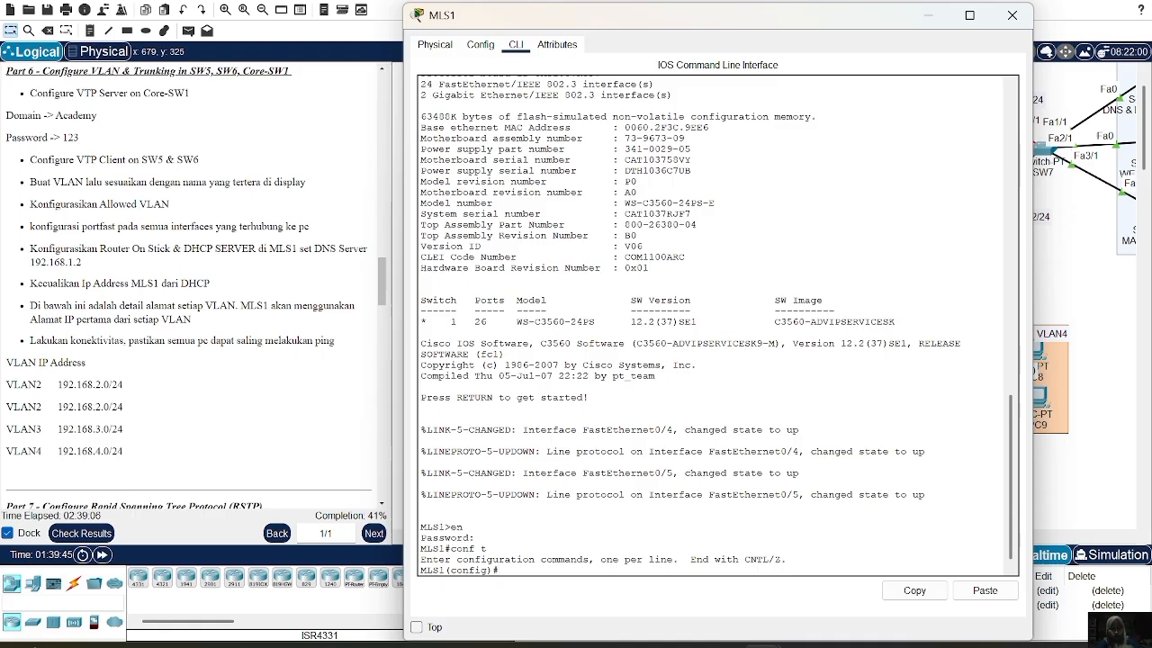
# Make MLS1 a VTP server in the Academy domain, correcting the mistyped domain command
pyautogui.write('vtp mode s')
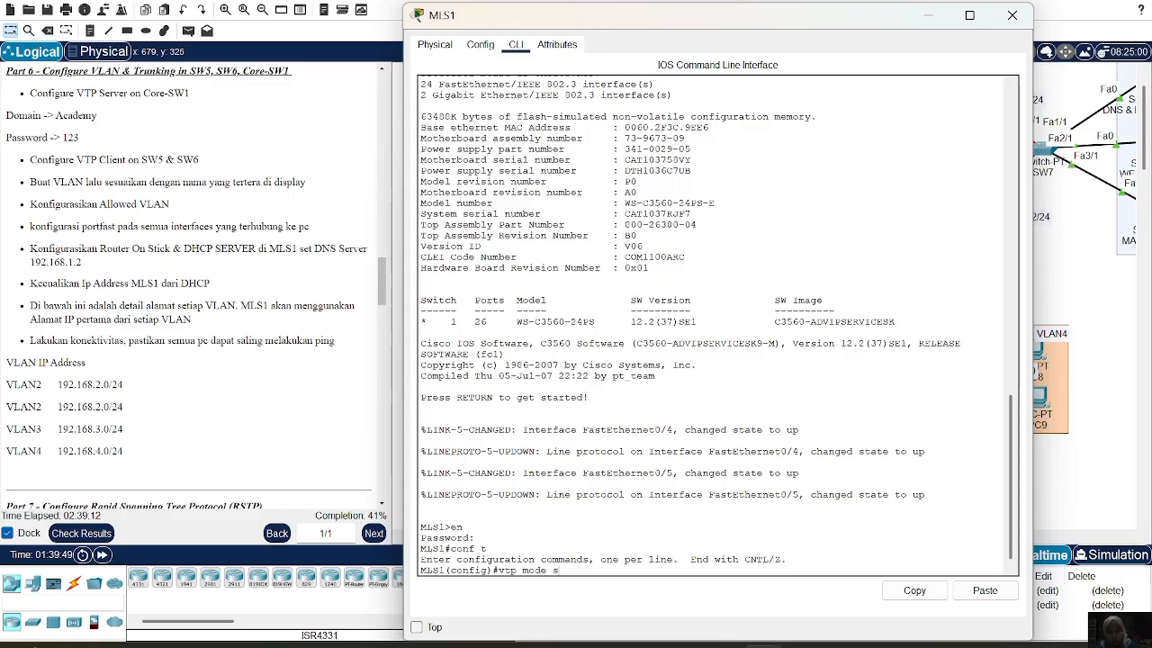
pyautogui.write('erver')
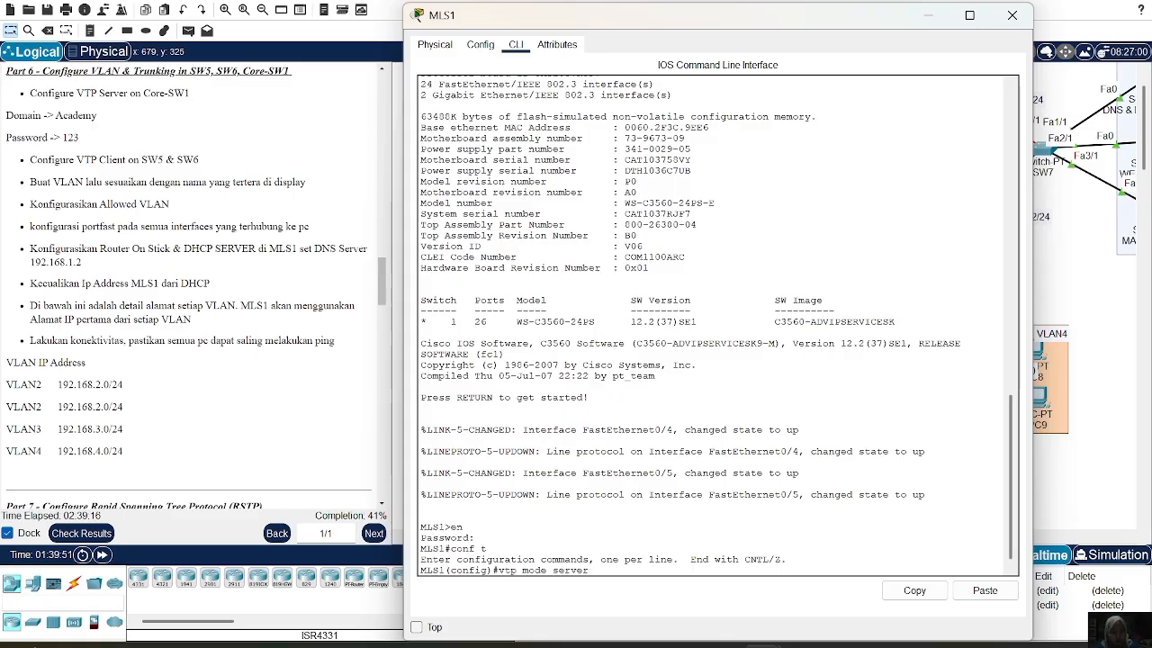
pyautogui.press('Return')
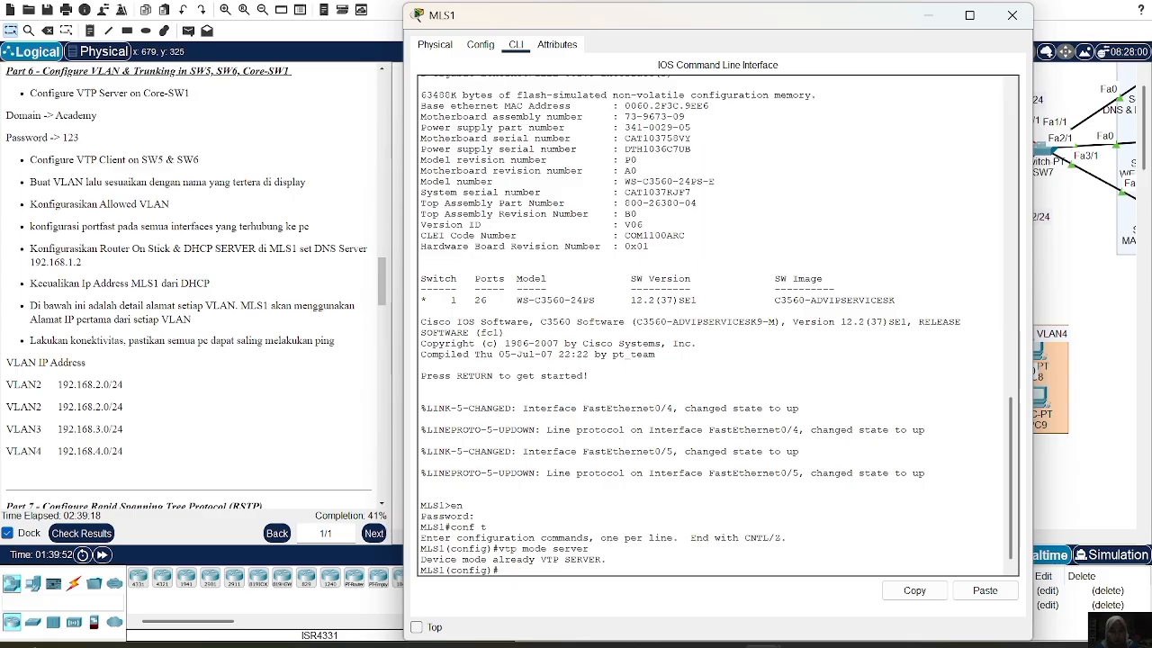
pyautogui.write('vpt domain')
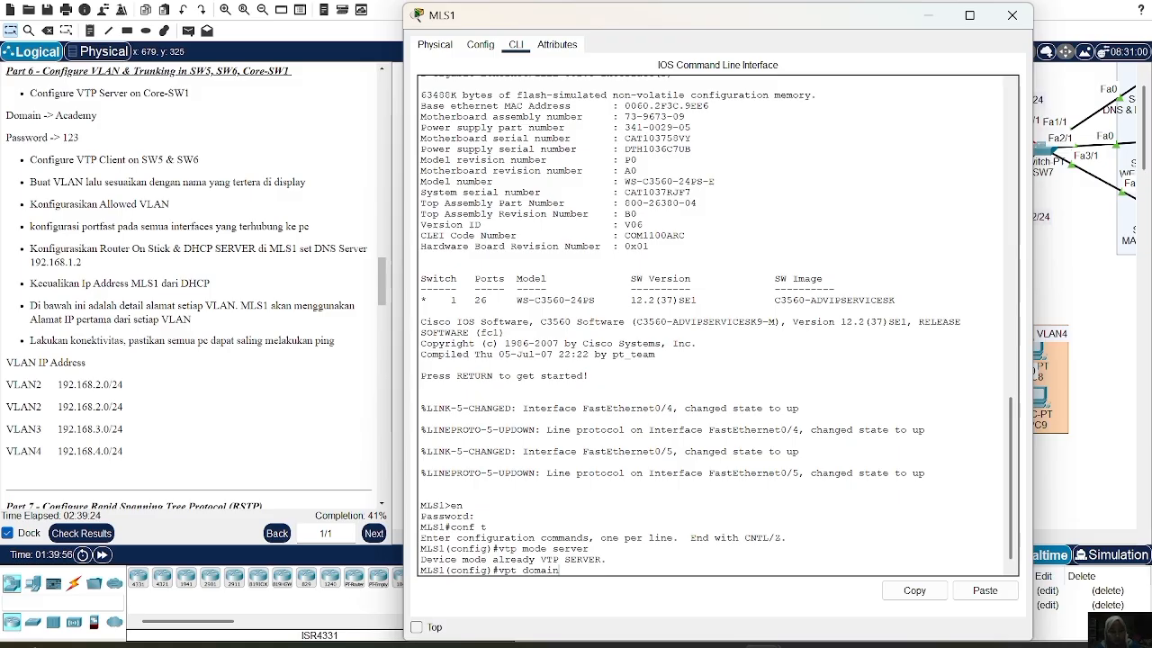
pyautogui.press('BackSpace')
pyautogui.press('BackSpace')
pyautogui.write('Academy')
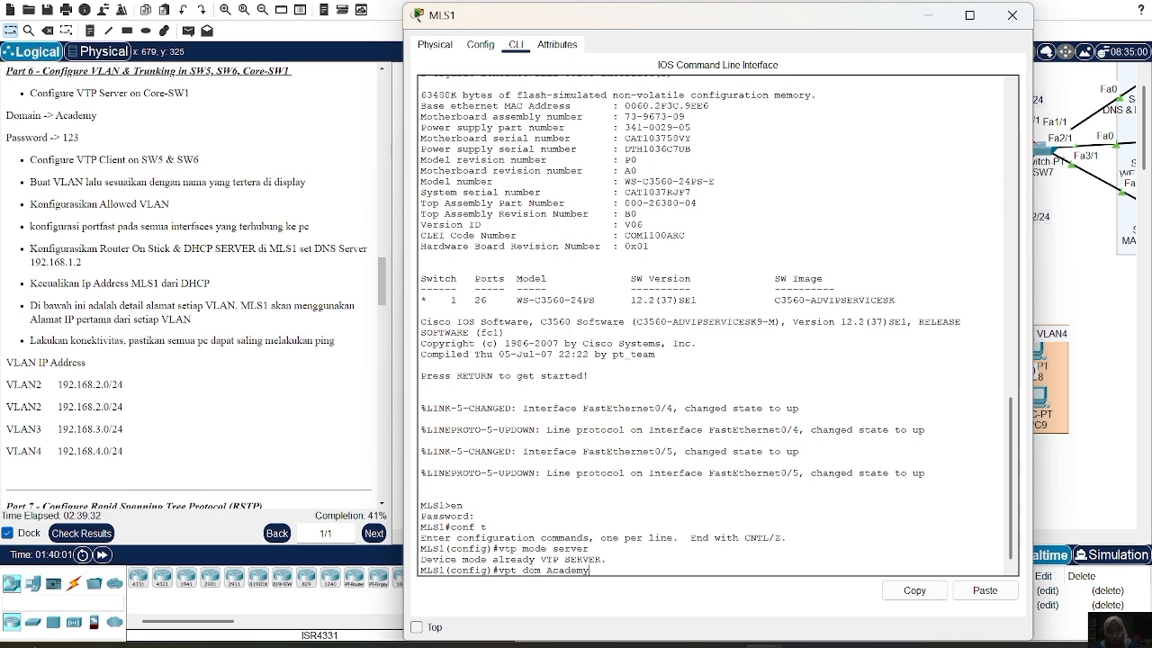
pyautogui.press('Return')
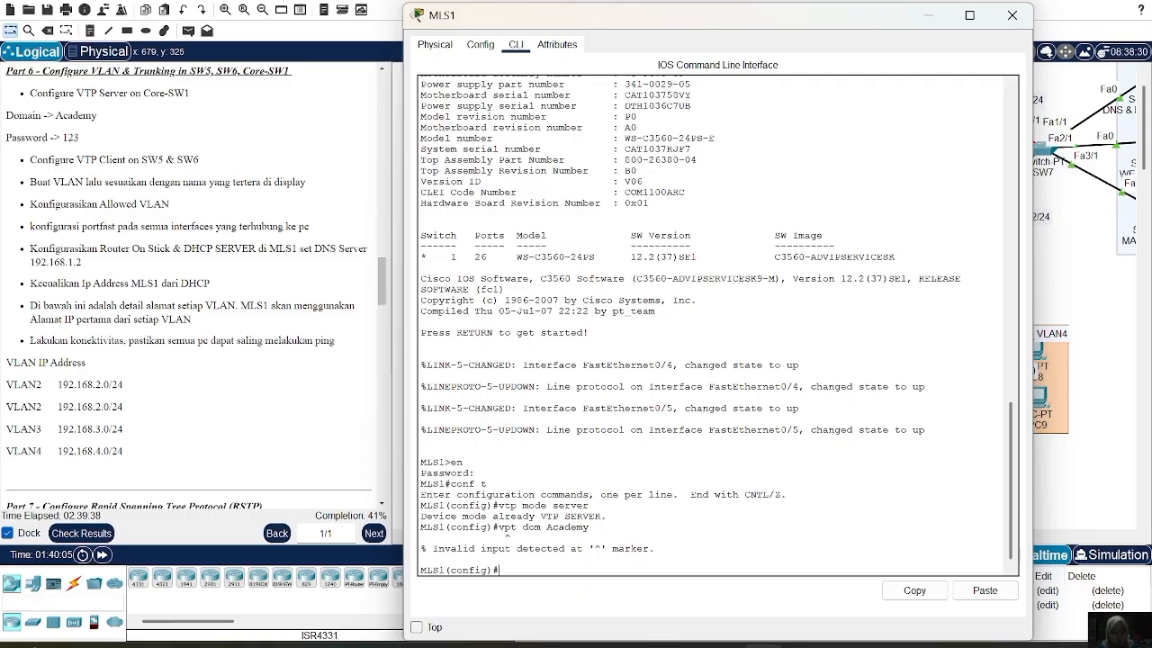
pyautogui.press('Up')
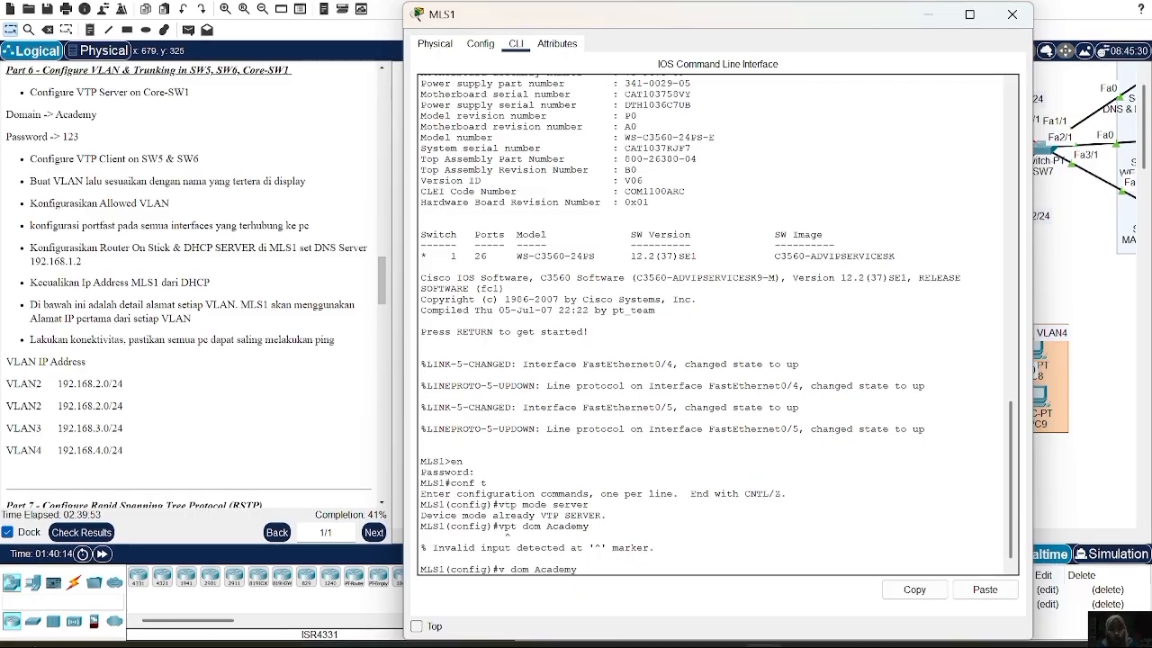
pyautogui.write('tp')
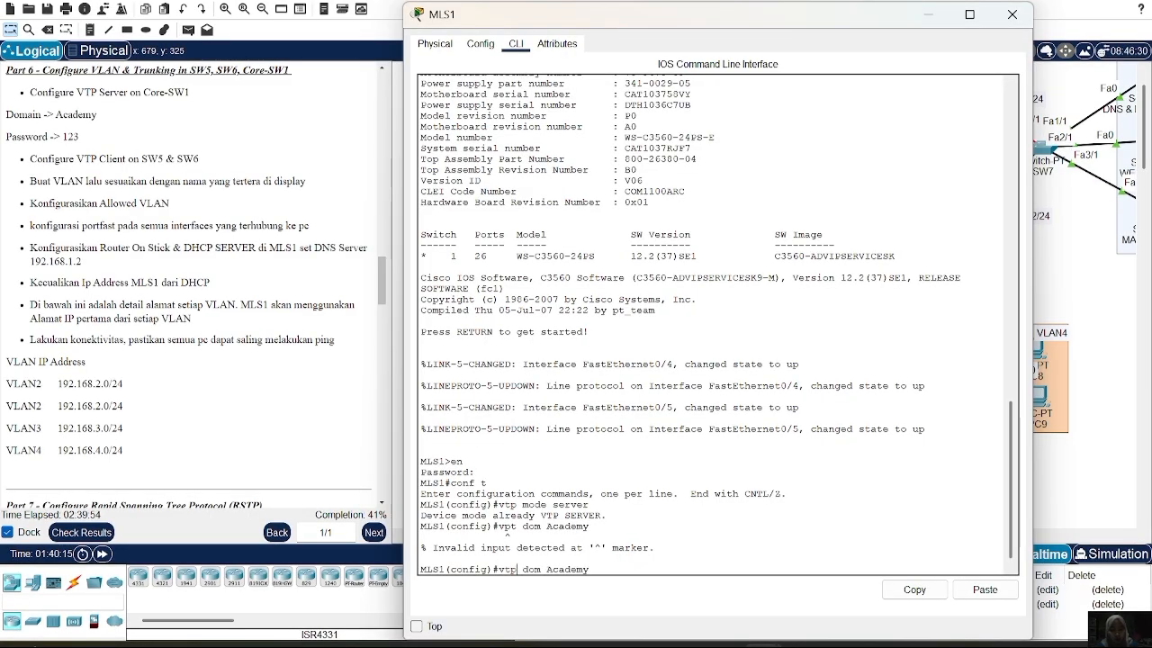
pyautogui.press('Return')
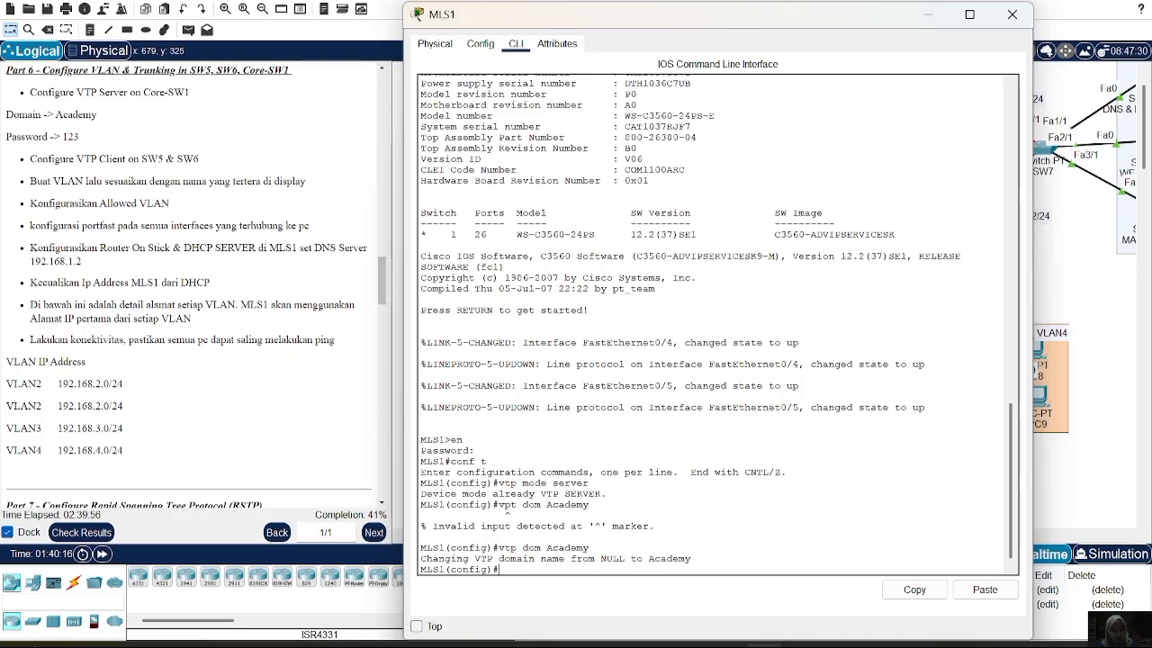
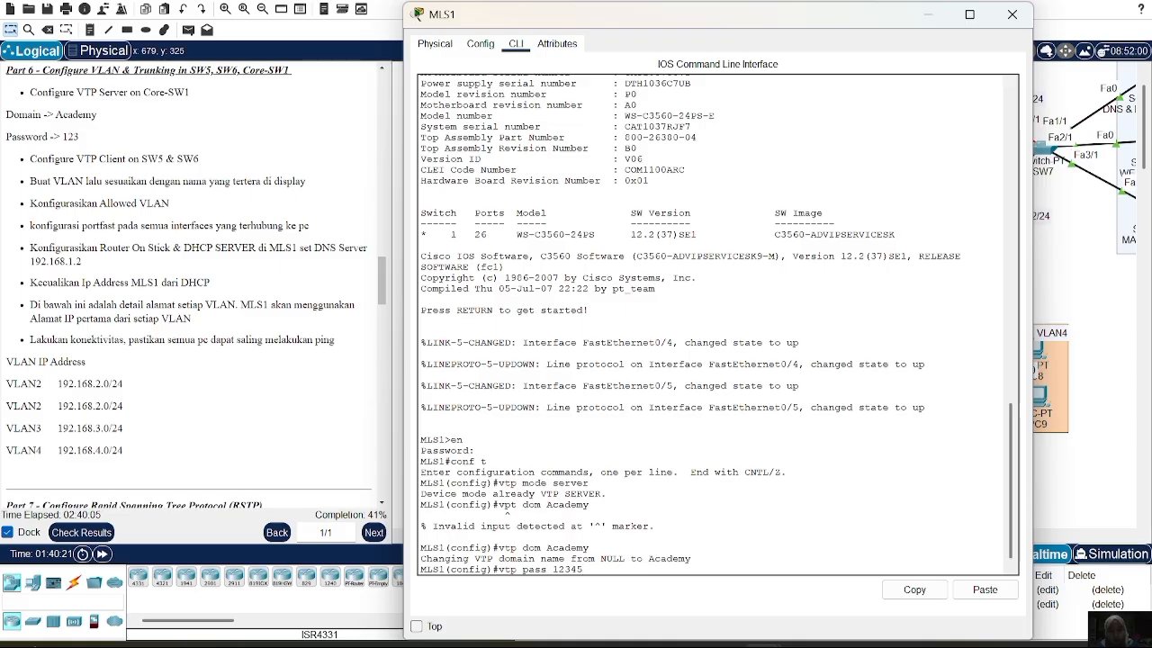
# Set the VTP password on MLS1
pyautogui.press('Return')
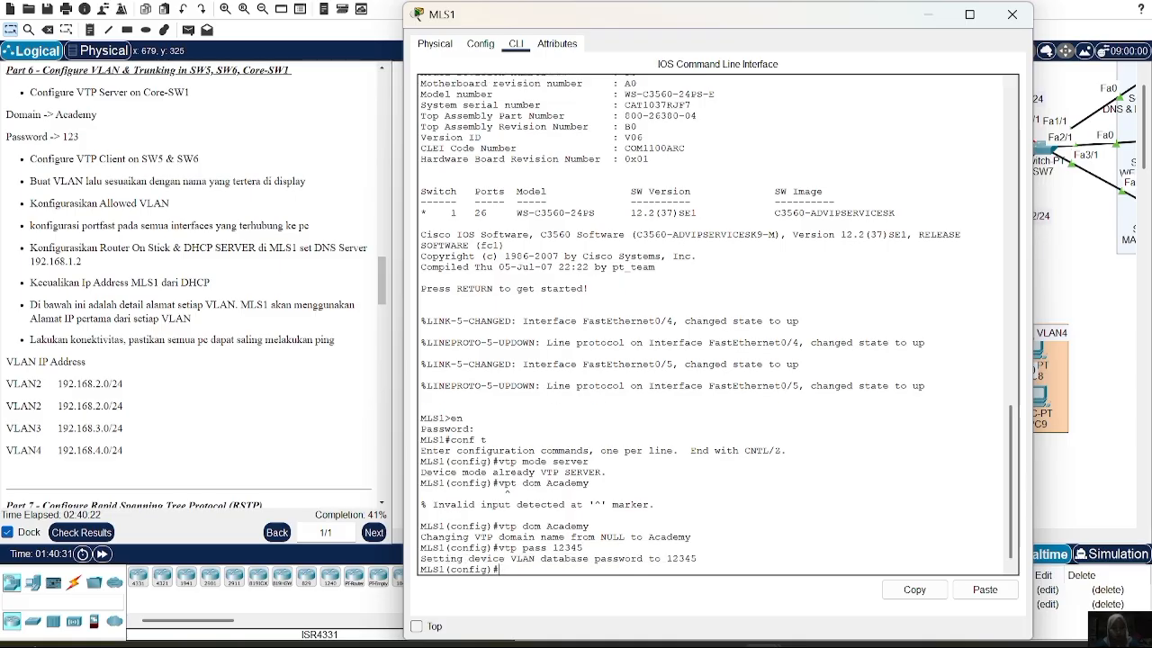
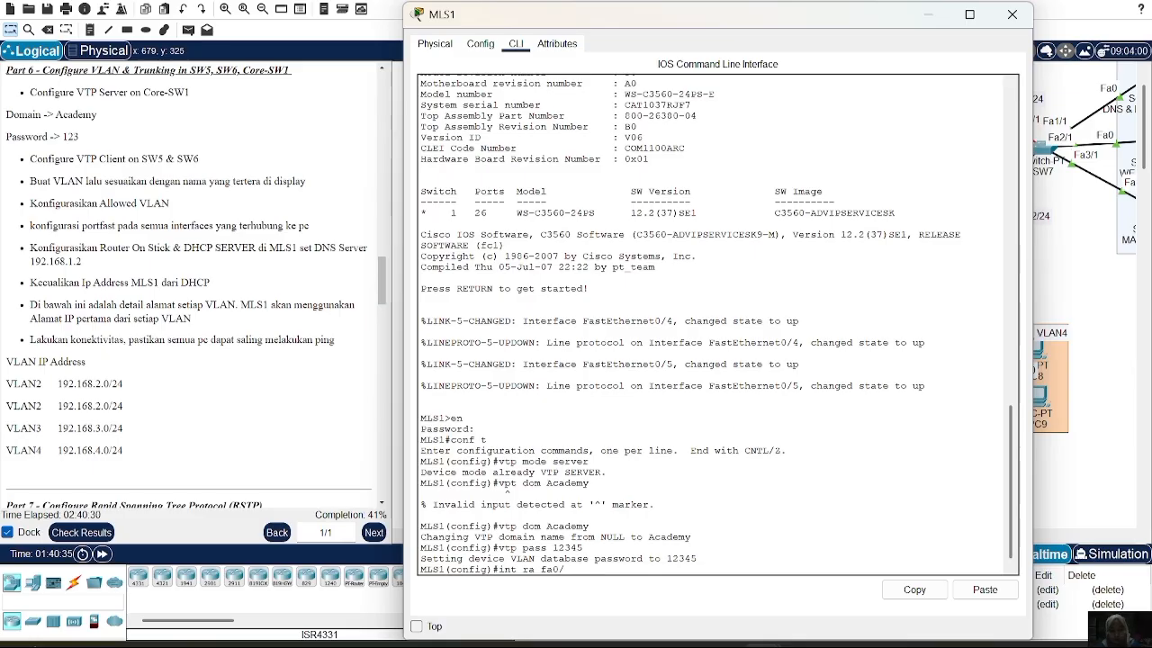
# Configure MLS1's Fa0/4-5 range as trunks with dot1q encapsulation
pyautogui.write('4-5')
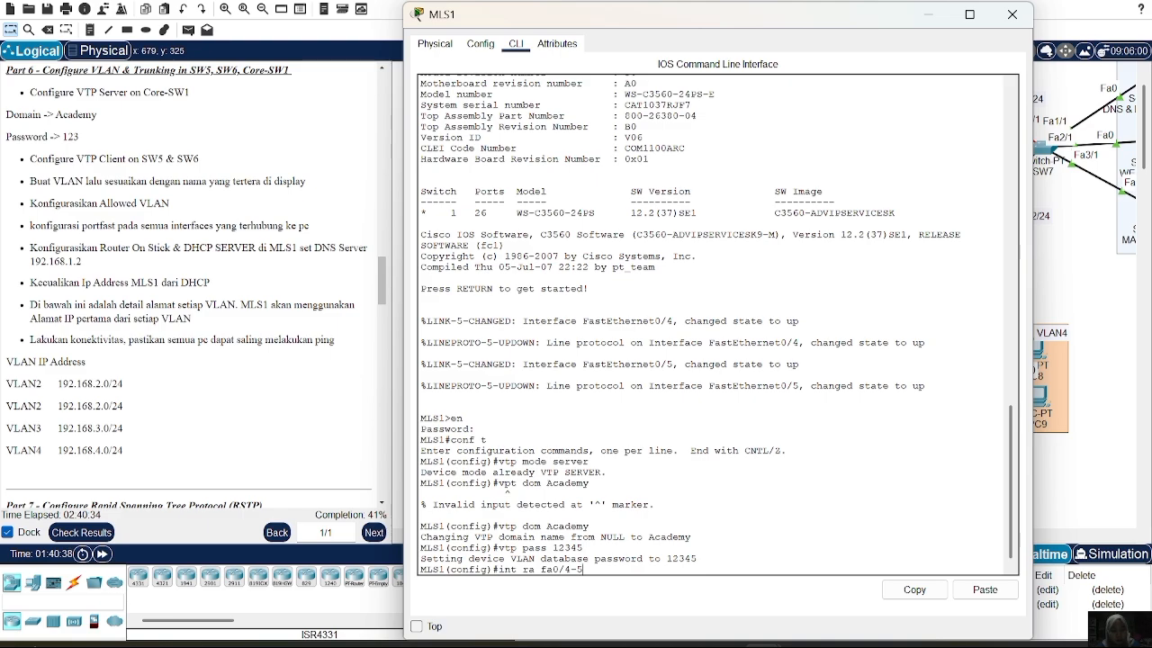
pyautogui.press('Return')
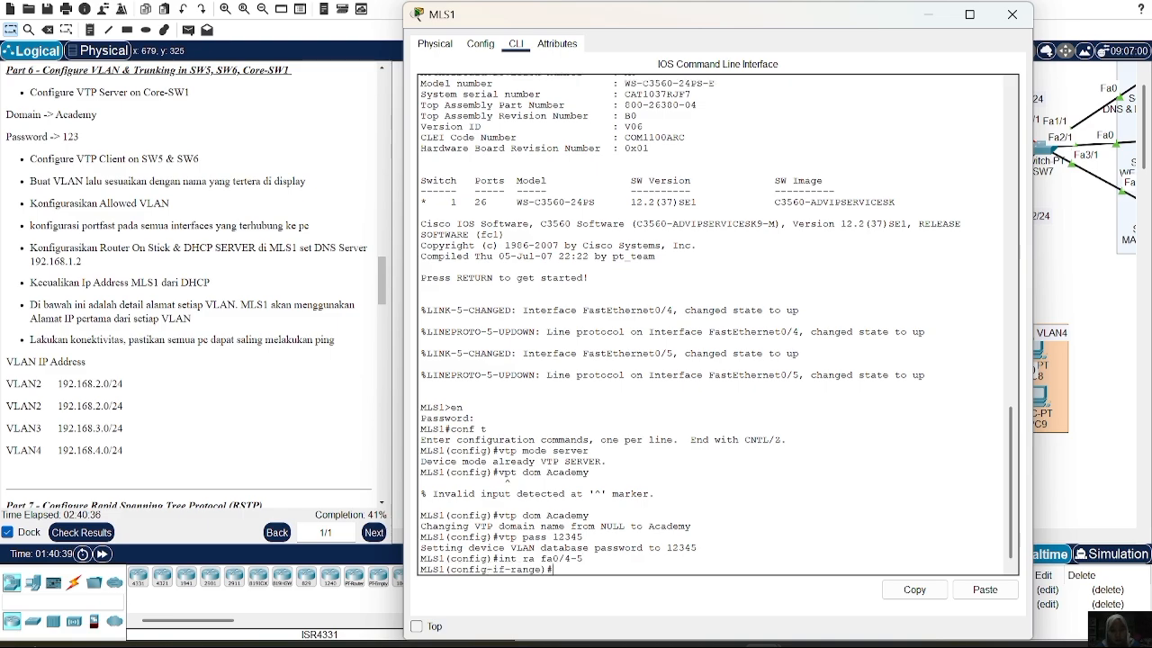
pyautogui.write('sw')
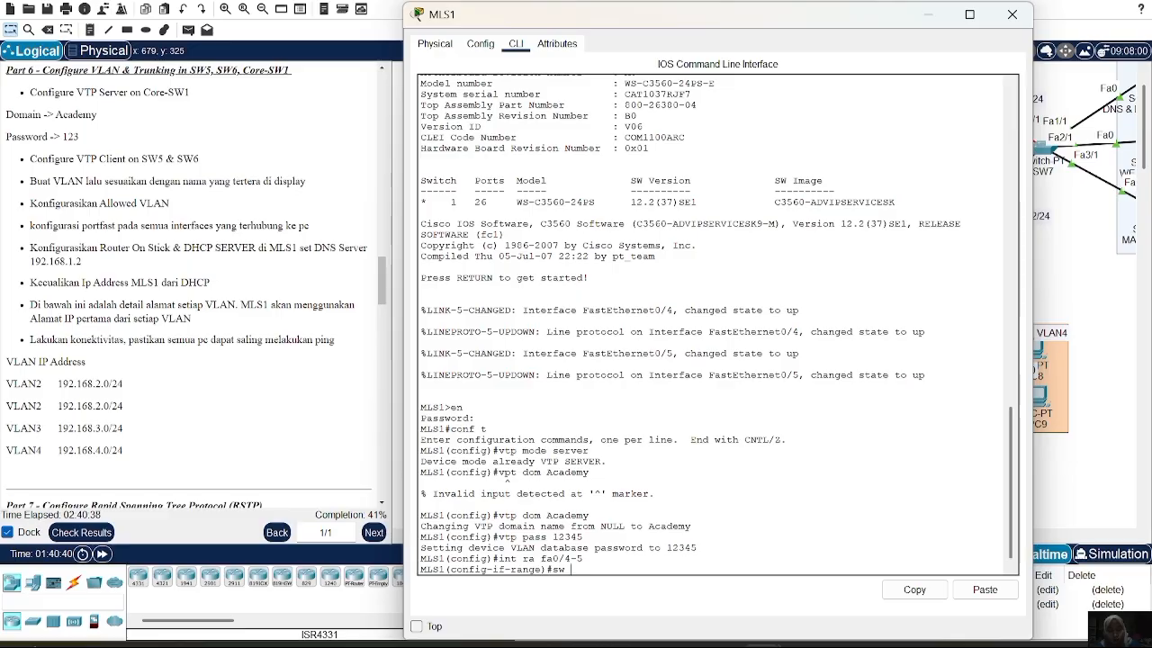
pyautogui.press('BackSpace')
pyautogui.press('BackSpace')
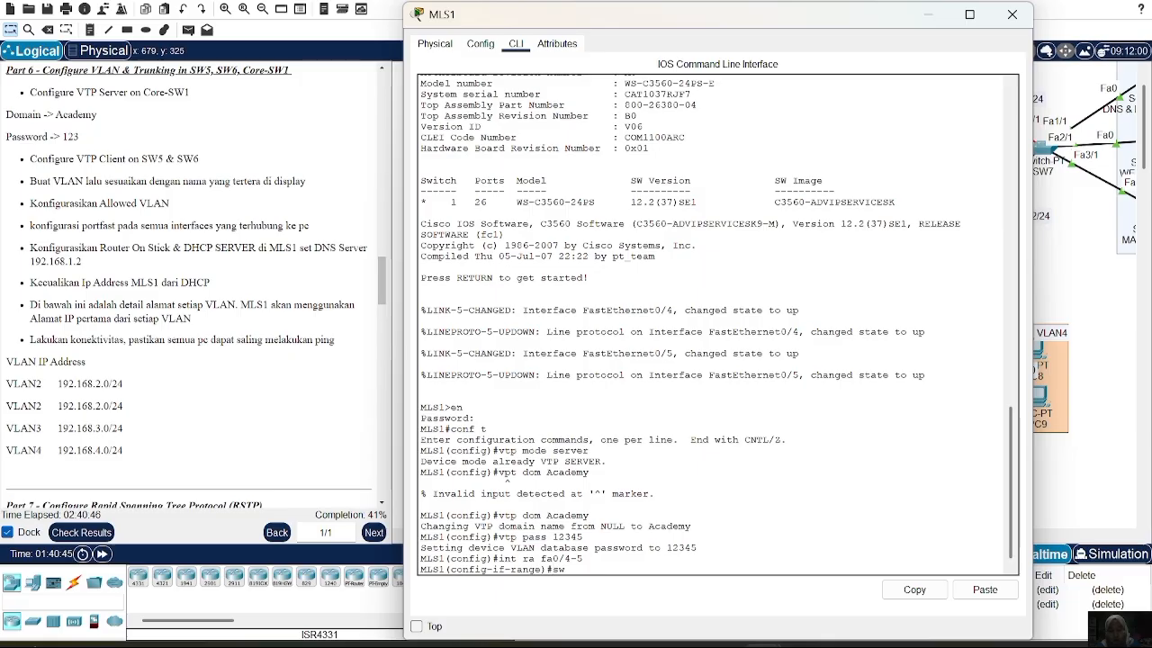
pyautogui.write('t enc do')
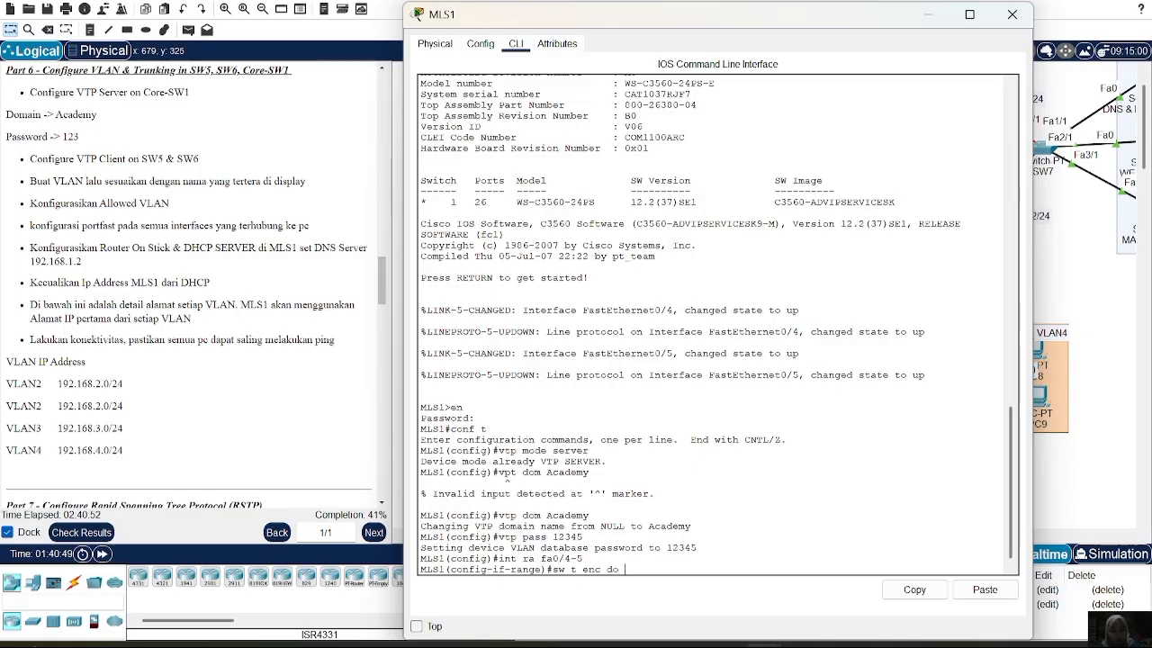
pyautogui.press('Return')
pyautogui.write('sw m t')
pyautogui.press('Return')
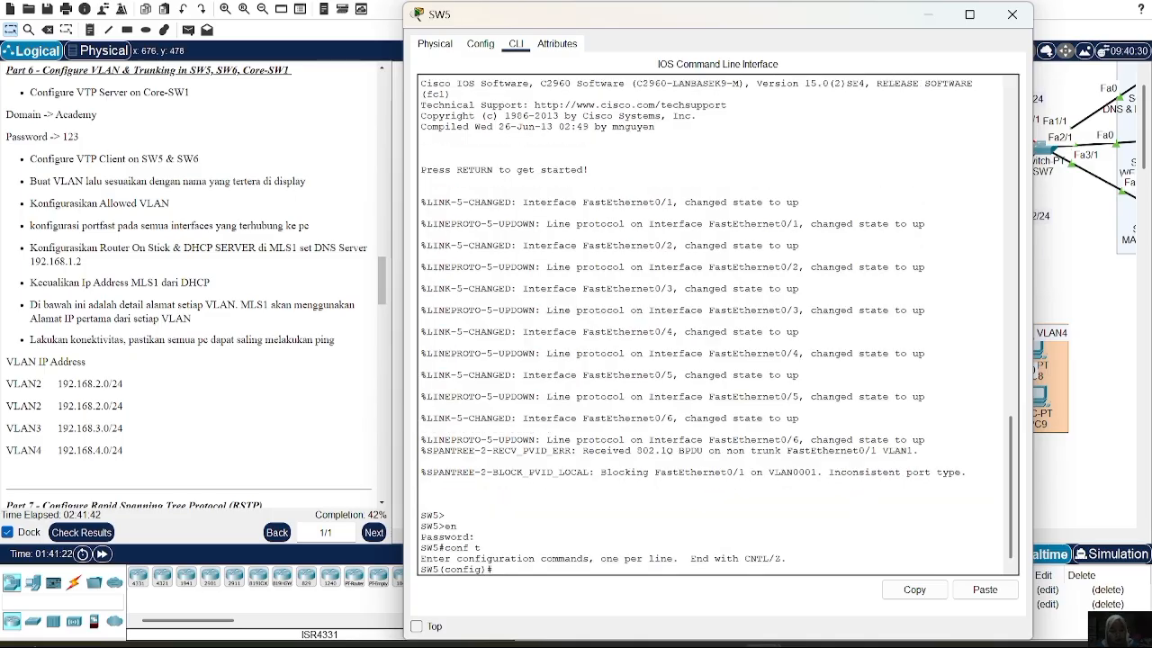
# Make SW5 a VTP client in domain Academy using the shared VTP password
pyautogui.write('vtp mode clie')
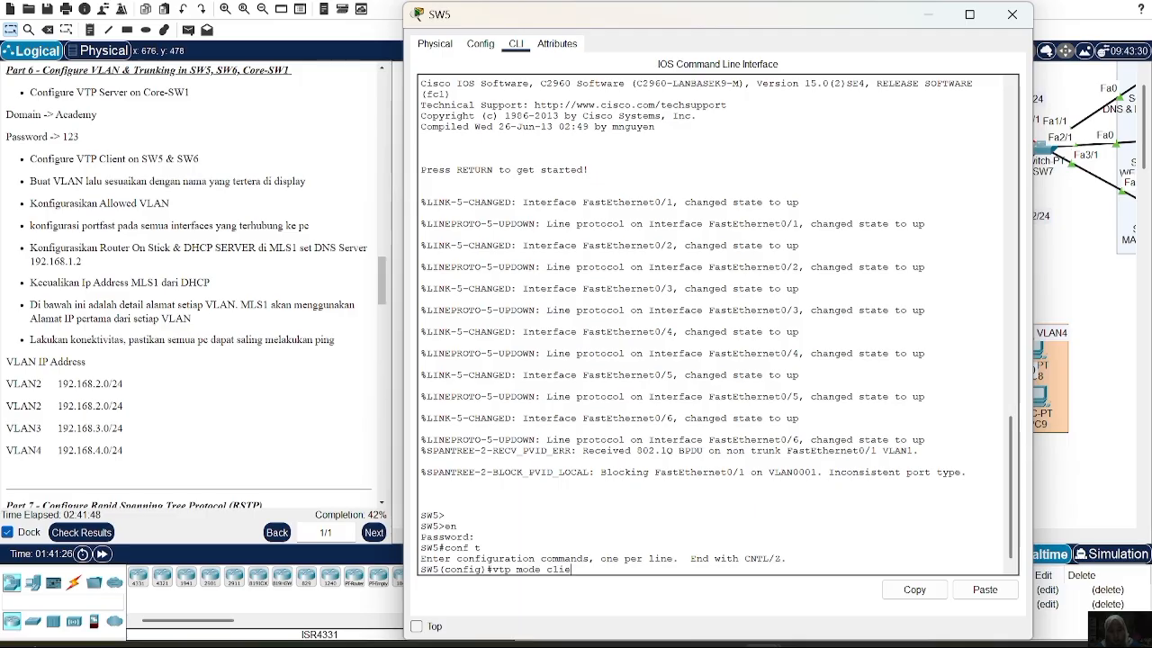
pyautogui.write('nt')
pyautogui.press('Return')
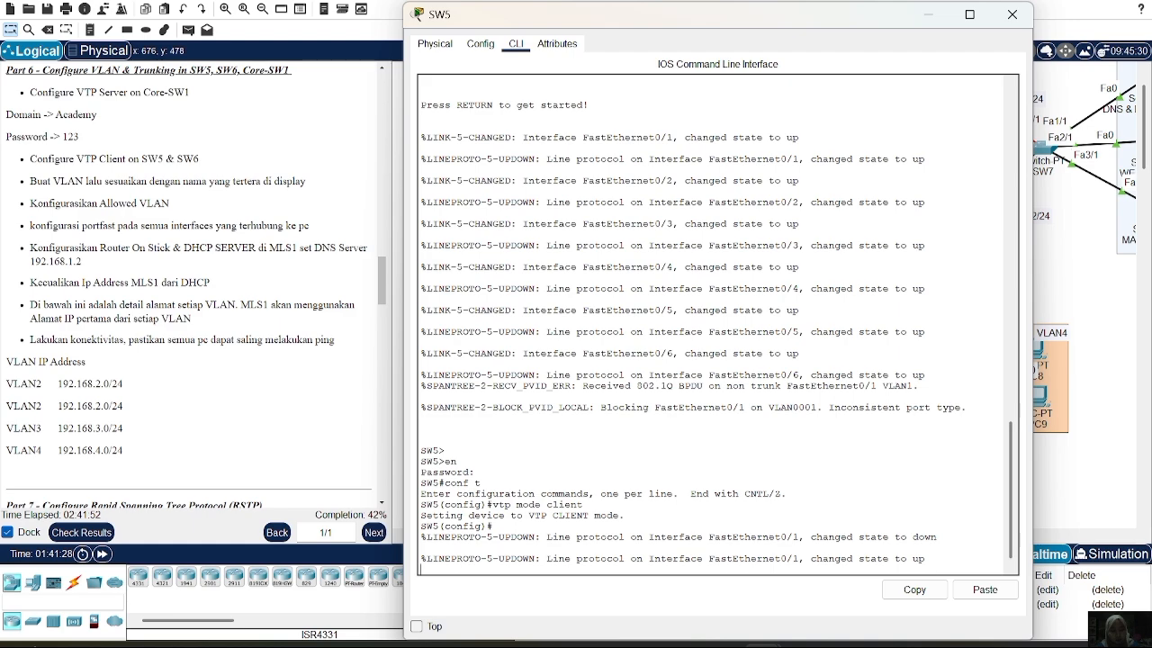
pyautogui.press('Return')
pyautogui.write('vtp dom')
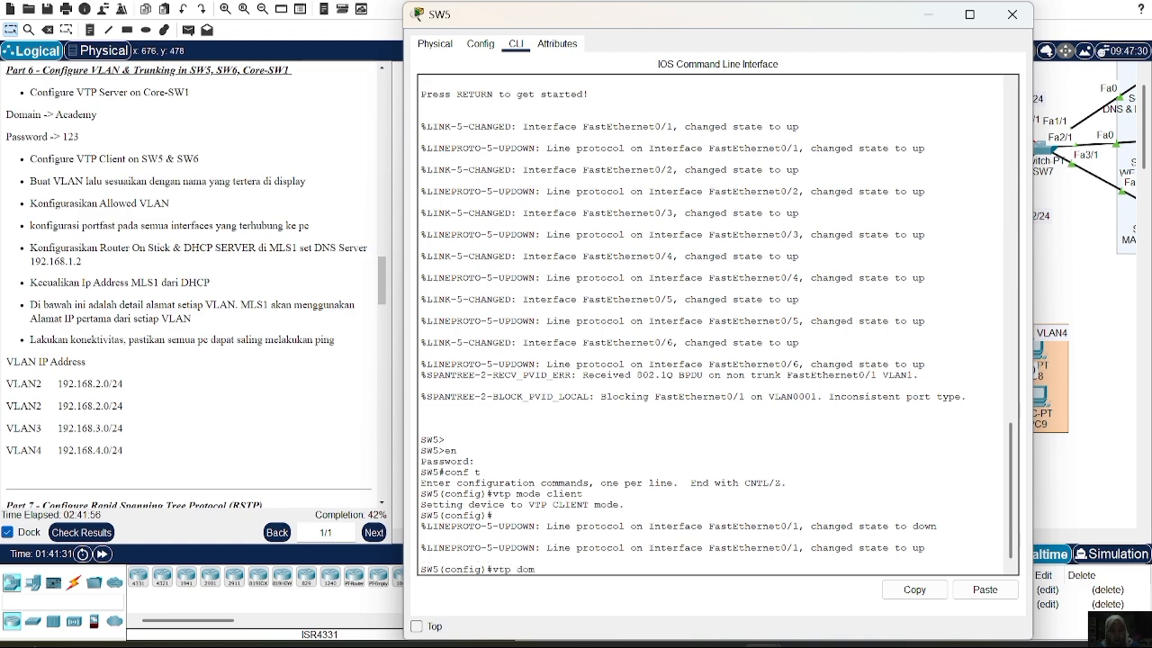
pyautogui.write(' Ac')
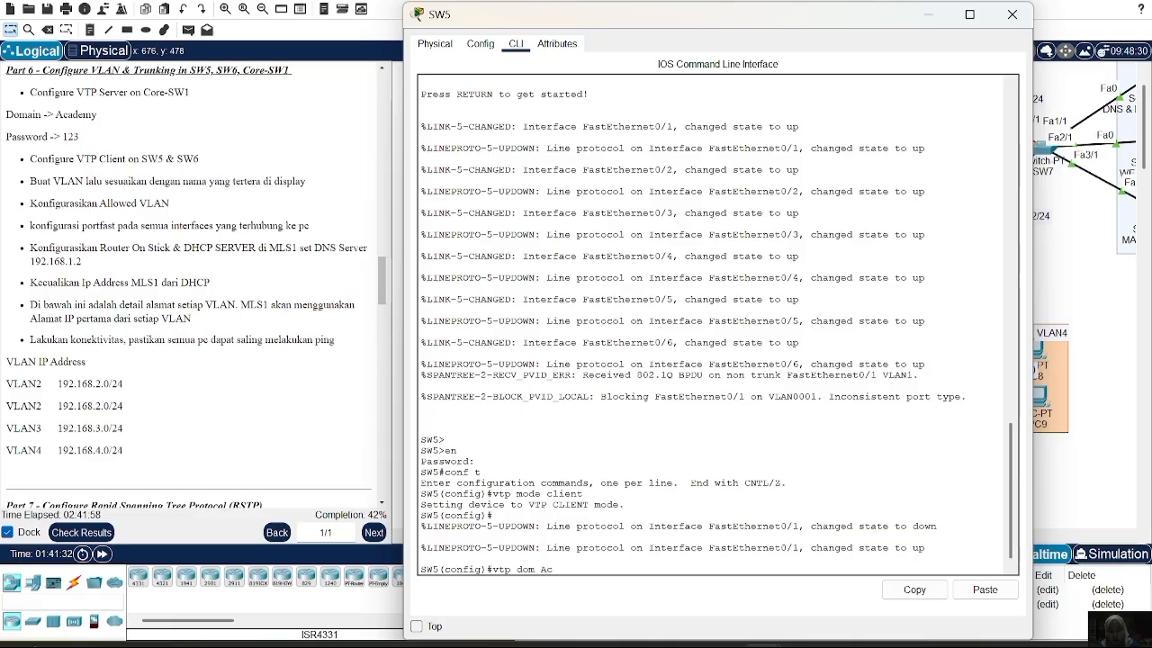
pyautogui.write('ademy')
pyautogui.press('Return')
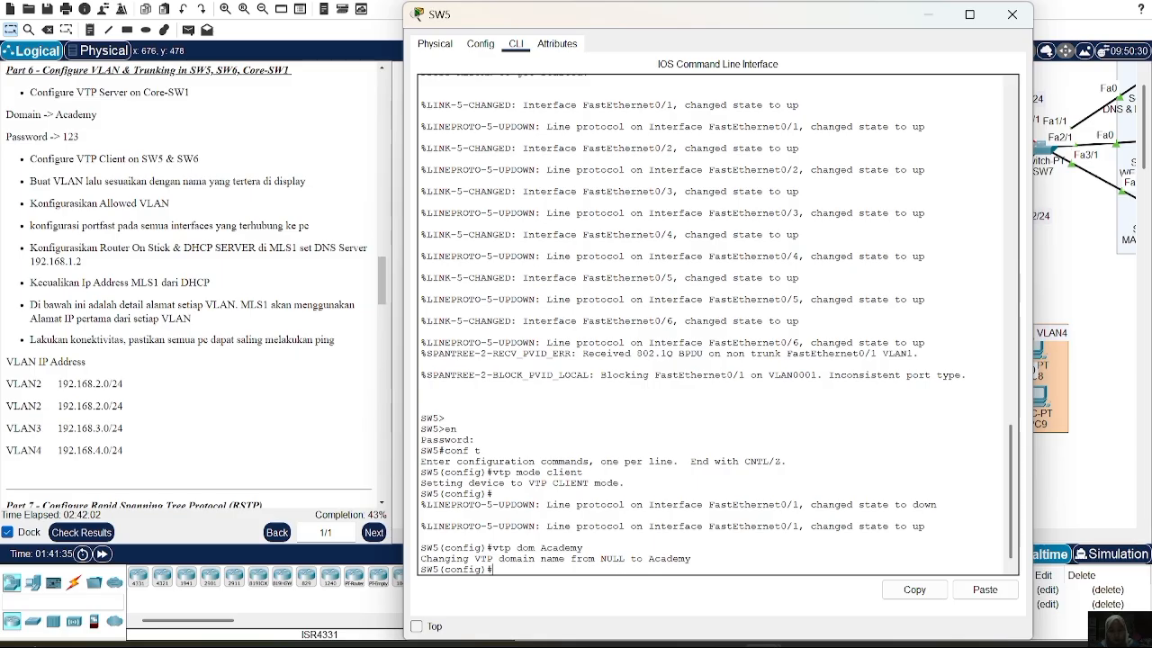
pyautogui.write('vtp pass 12345')
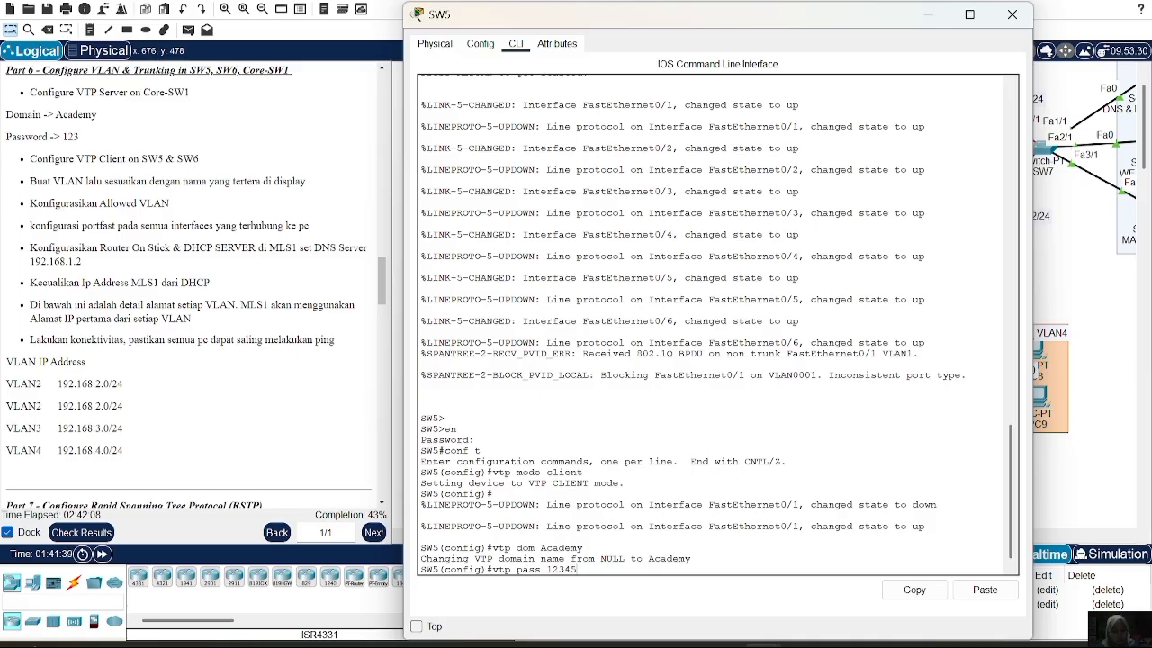
pyautogui.press('Return')
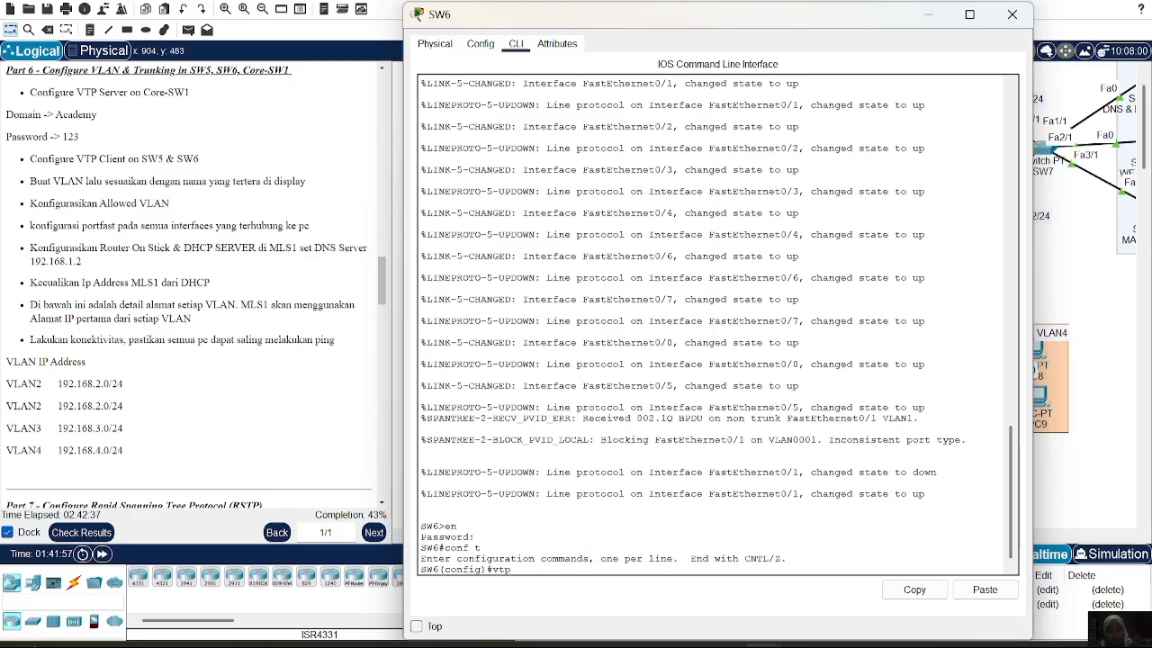
# Make SW6 a VTP client in domain Academy with the shared VTP password
pyautogui.write('mode clinet')
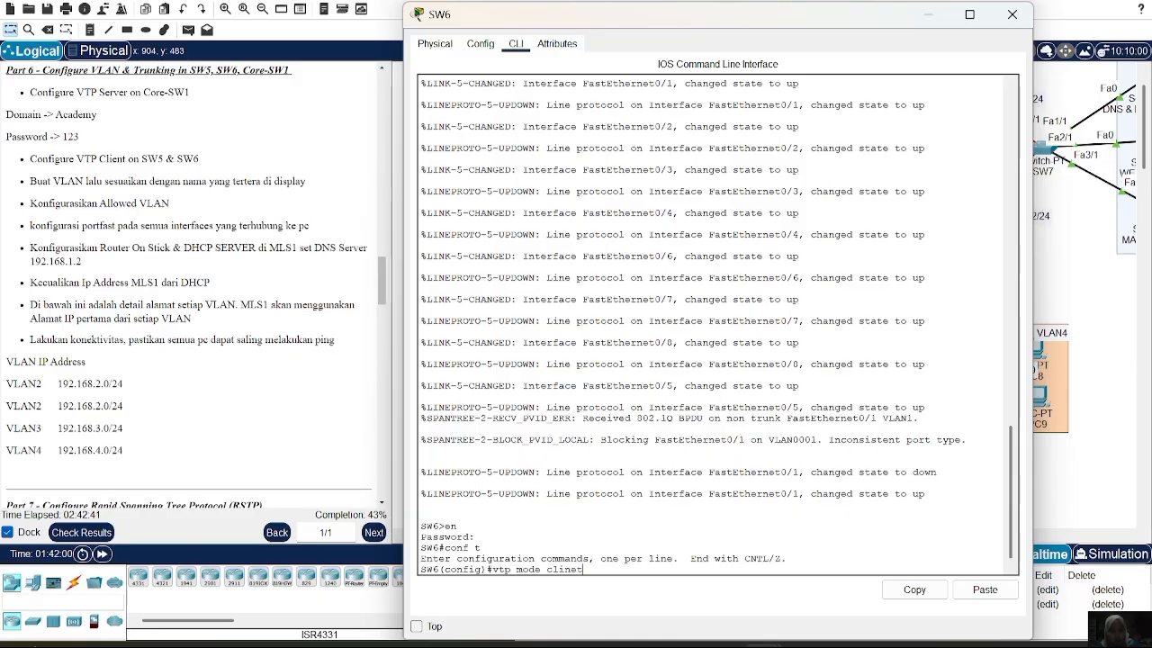
pyautogui.press('BackSpace')
pyautogui.press('BackSpace')
pyautogui.press('BackSpace')
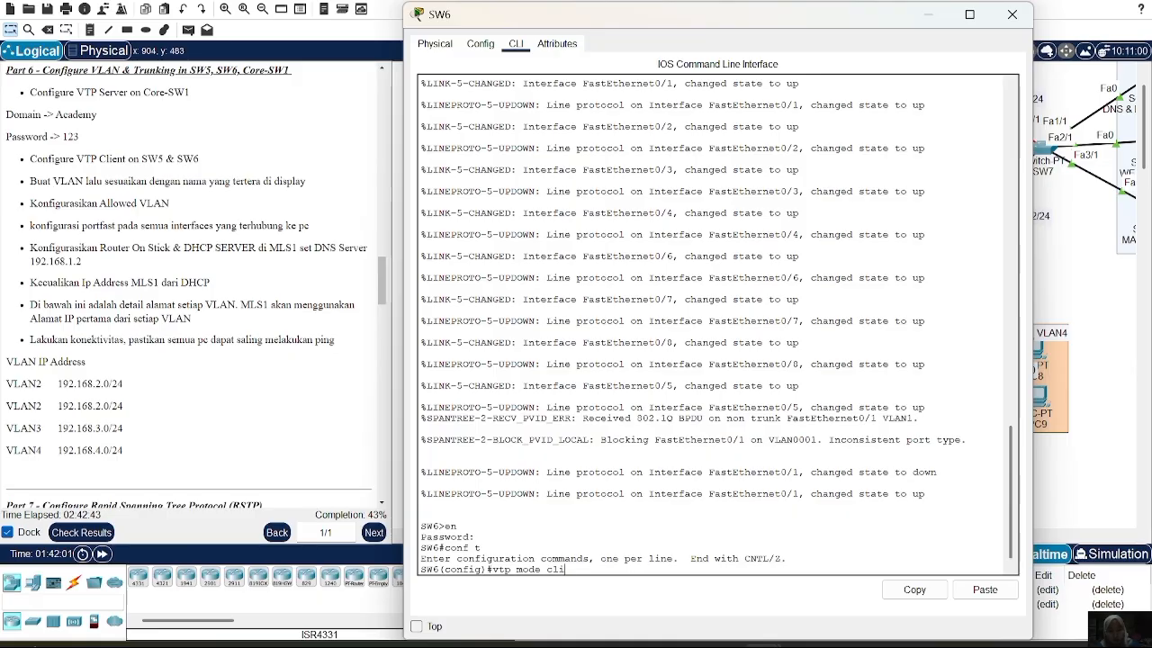
pyautogui.write('ent')
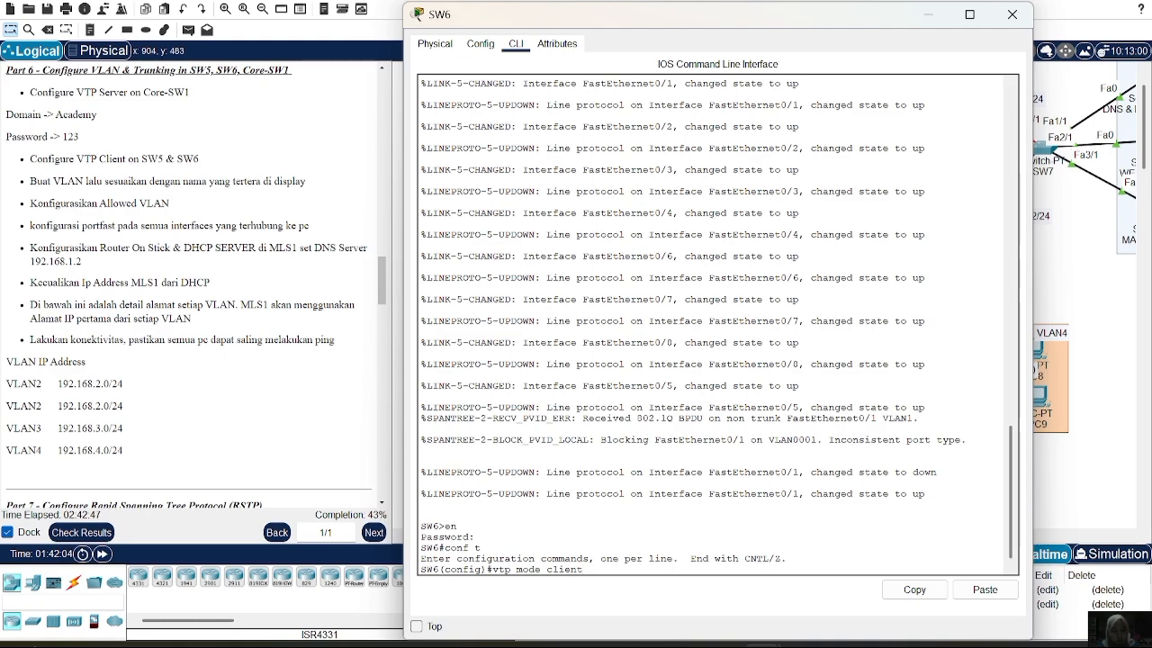
pyautogui.press('Return')
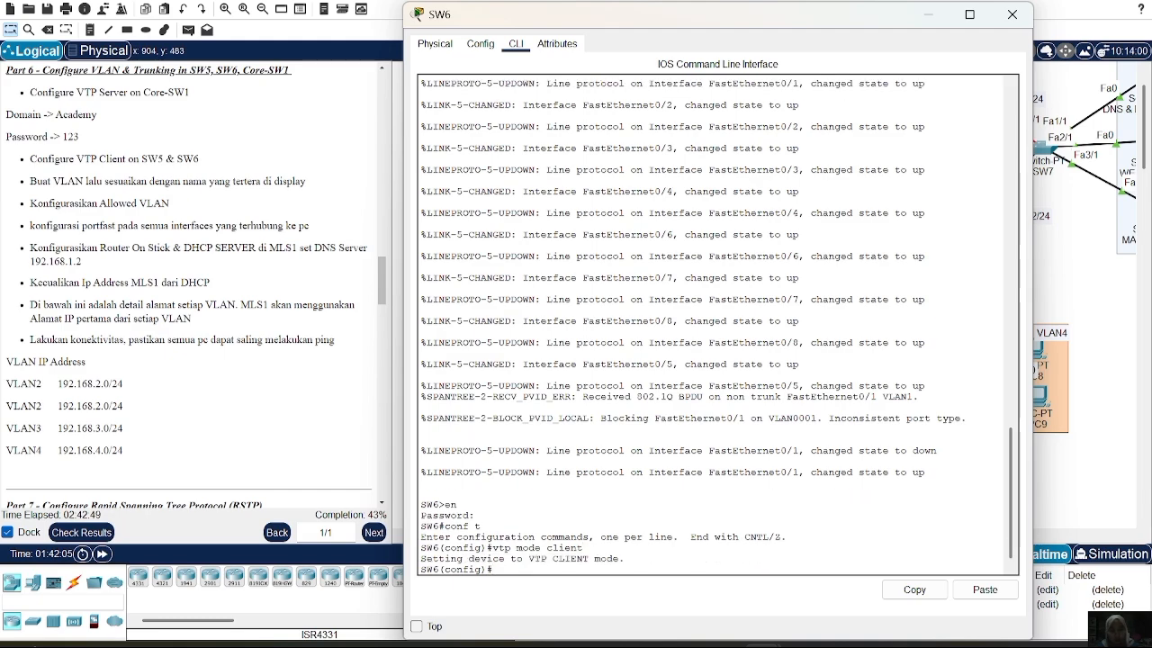
pyautogui.write('c')
pyautogui.press('BackSpace')
pyautogui.write('vtp dom')
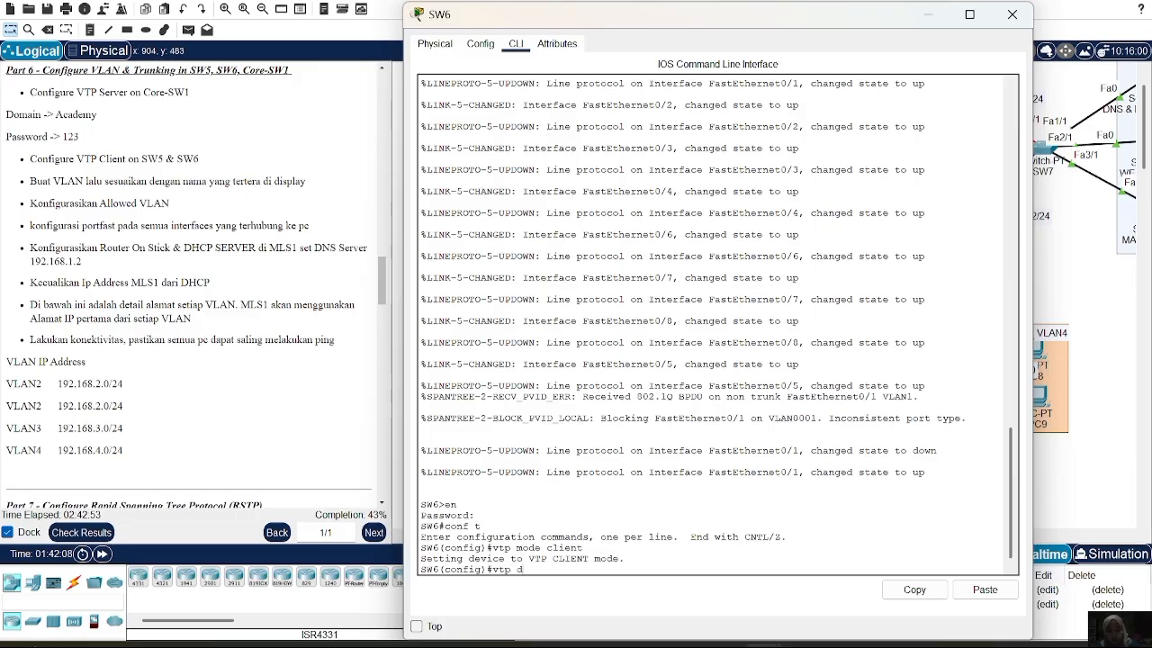
pyautogui.write('Academy')
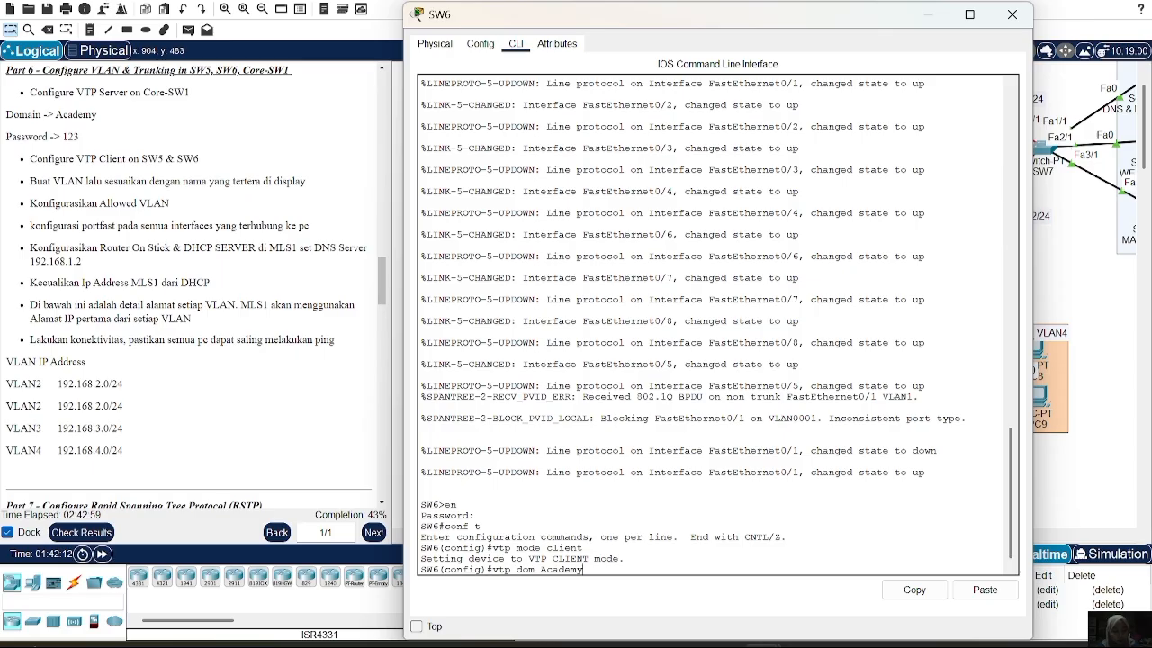
pyautogui.press('Return')
pyautogui.write('vtp')
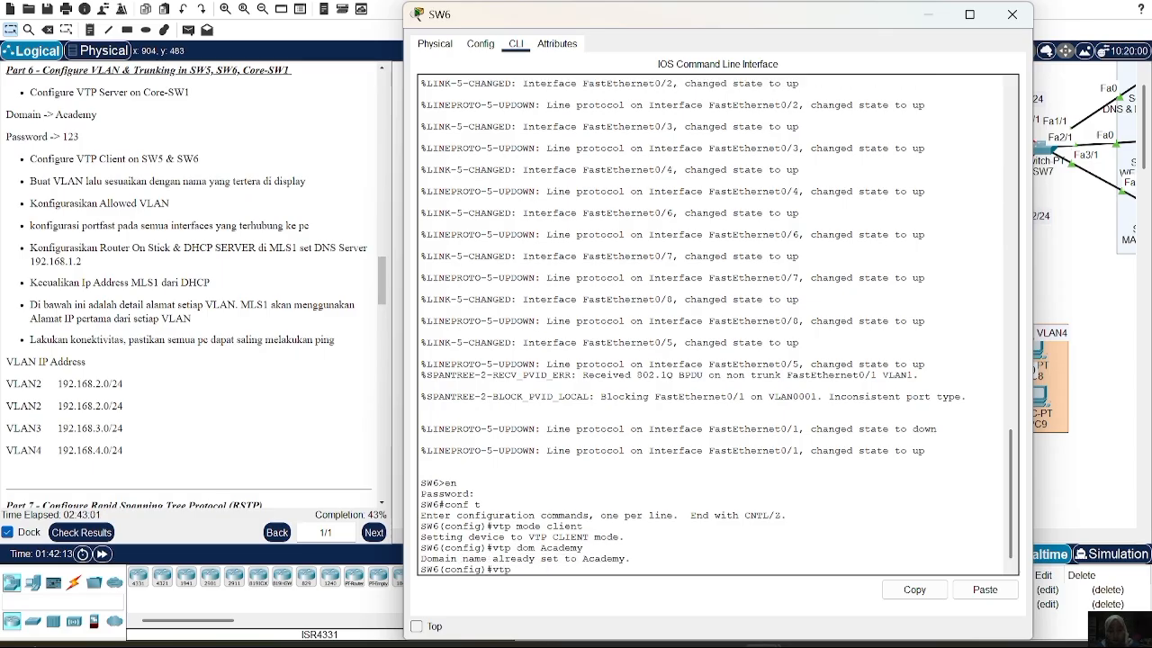
pyautogui.write(' pass 12345')
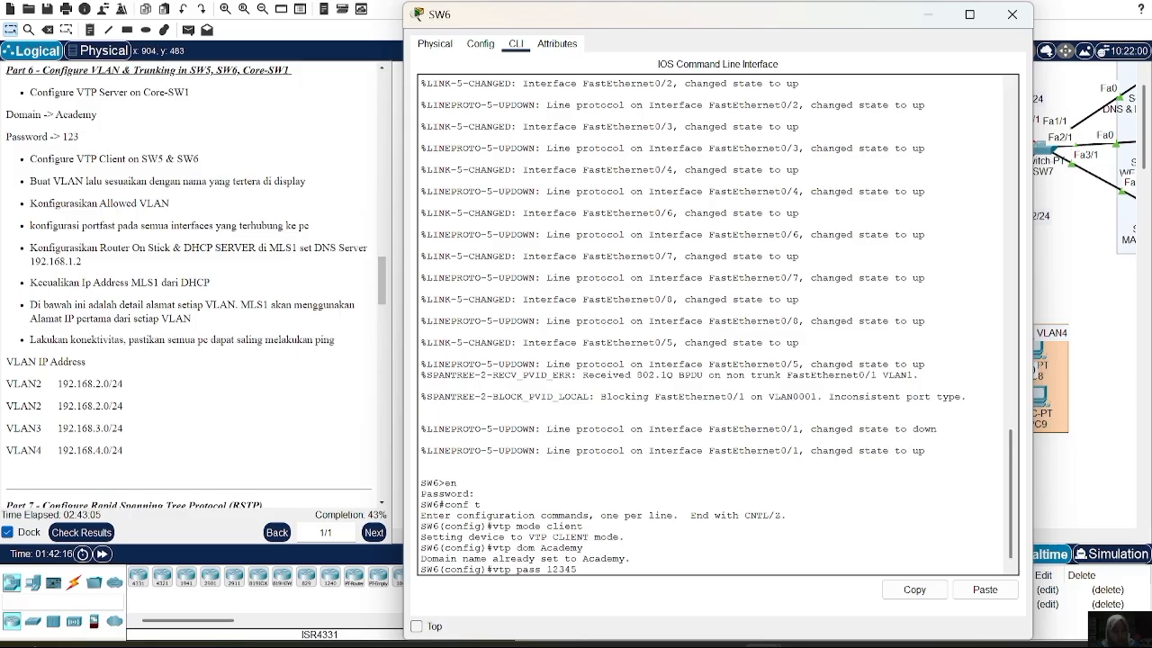
pyautogui.press('Return')
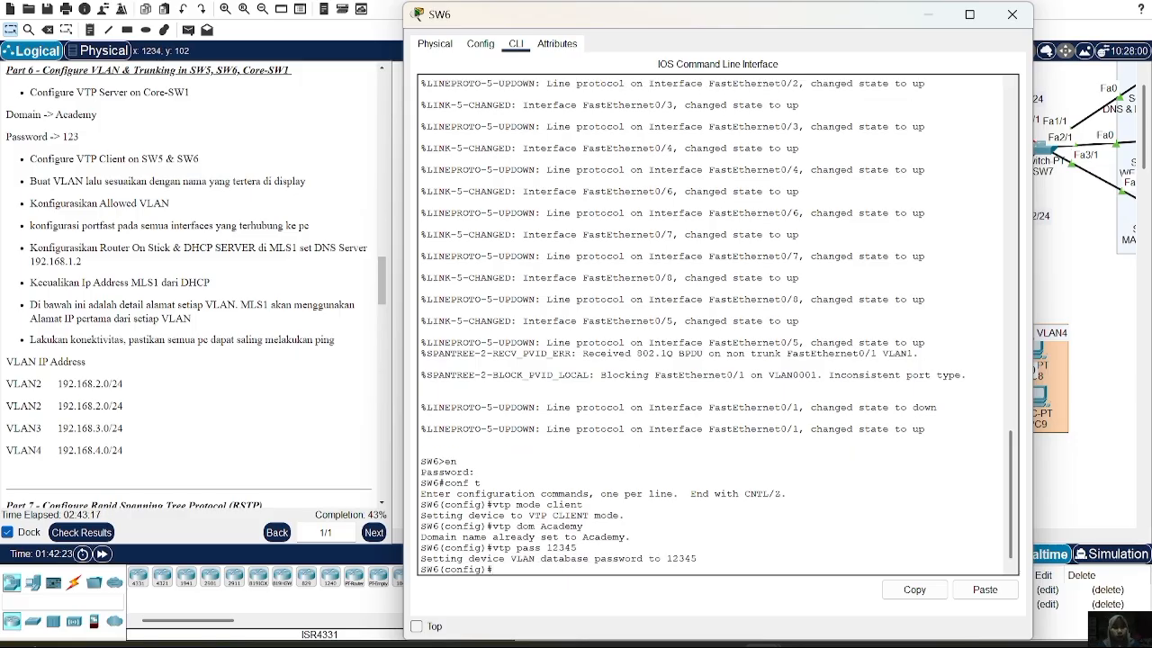
pyautogui.click(1022, 16)
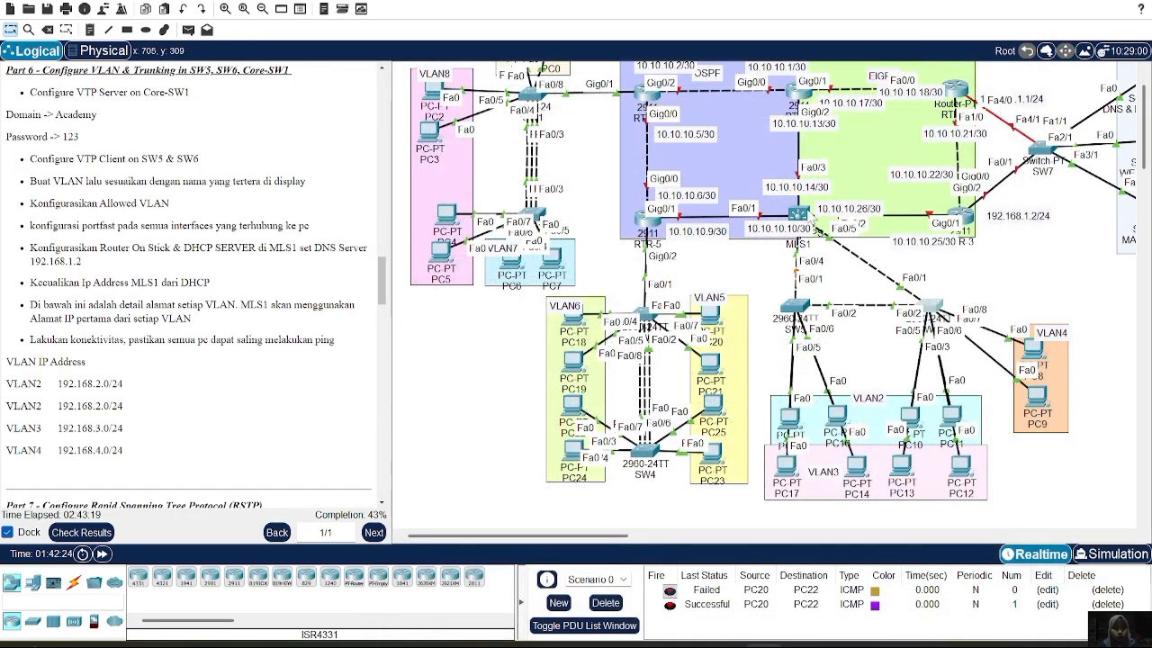
# Create VLAN 2 named VLAN2 on MLS1
pyautogui.click(796, 216)
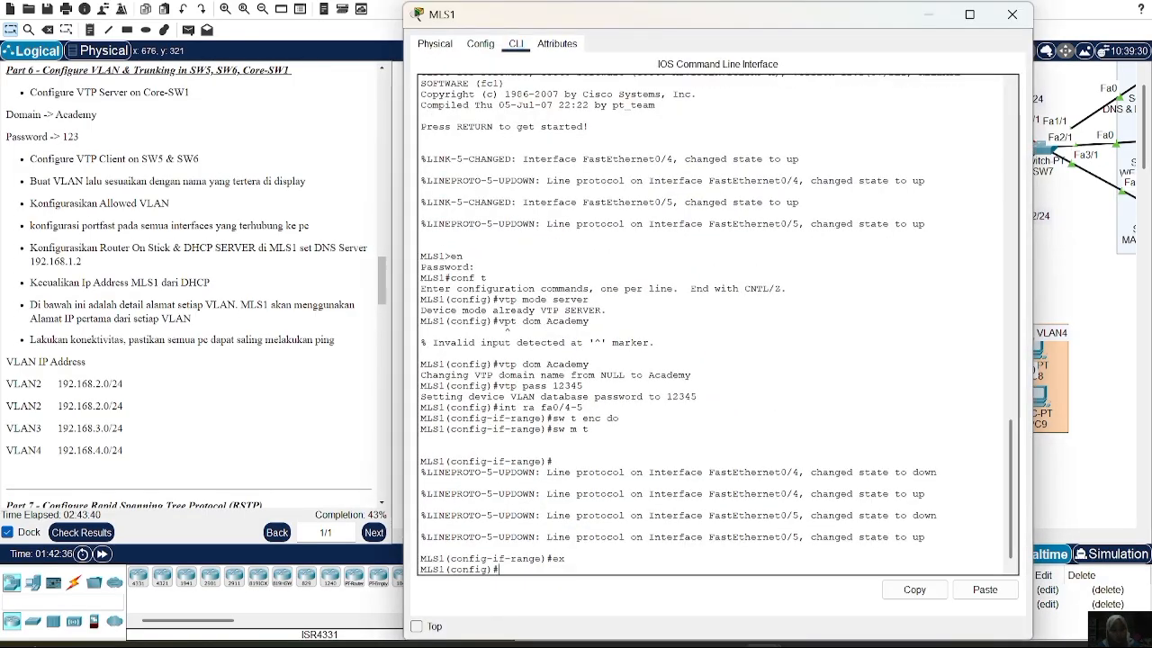
pyautogui.write('vlan 2')
pyautogui.press('Return')
pyautogui.write('NA')
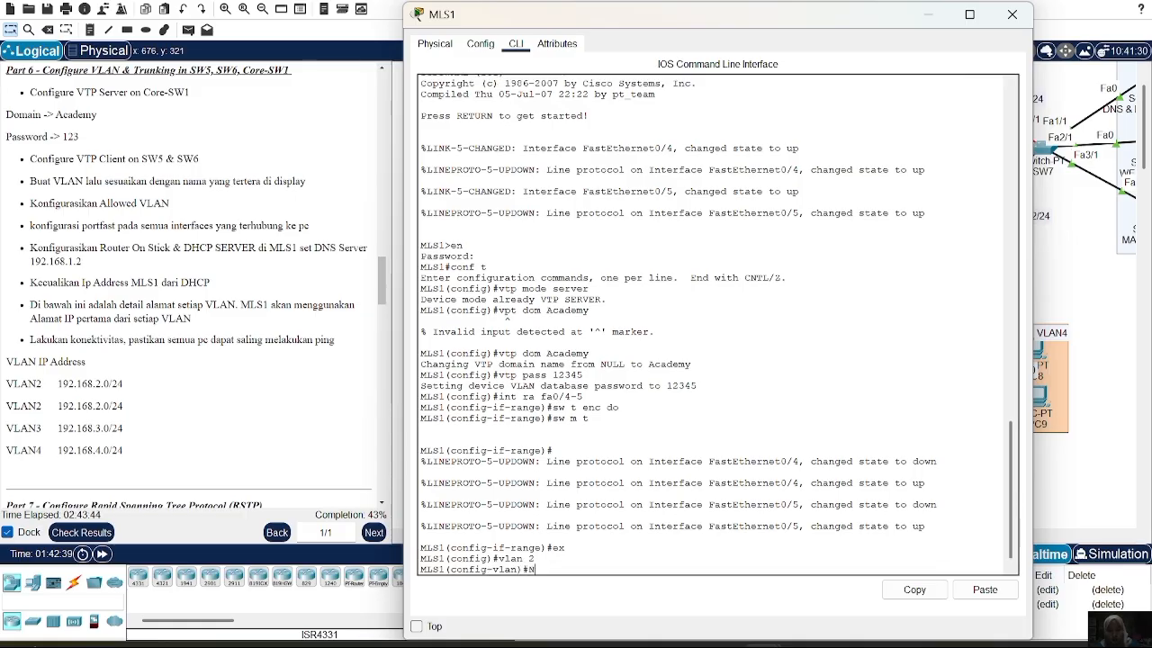
pyautogui.press('BackSpace')
pyautogui.press('BackSpace')
pyautogui.write('name VLAN')
pyautogui.press('Return')
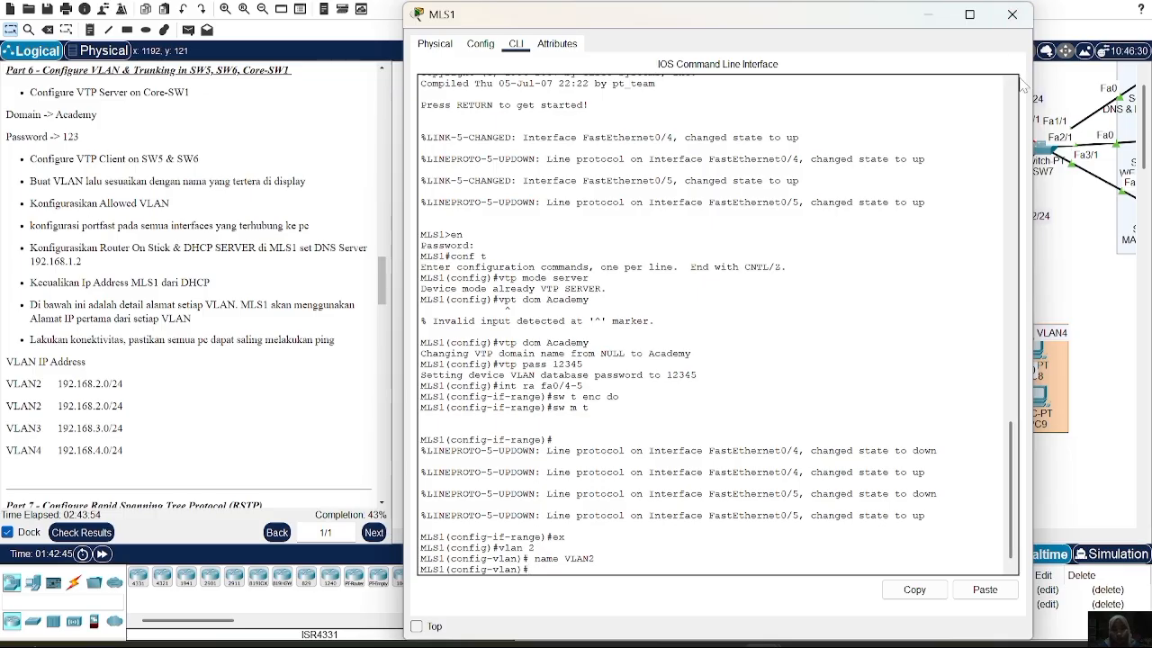
pyautogui.click(1011, 12)
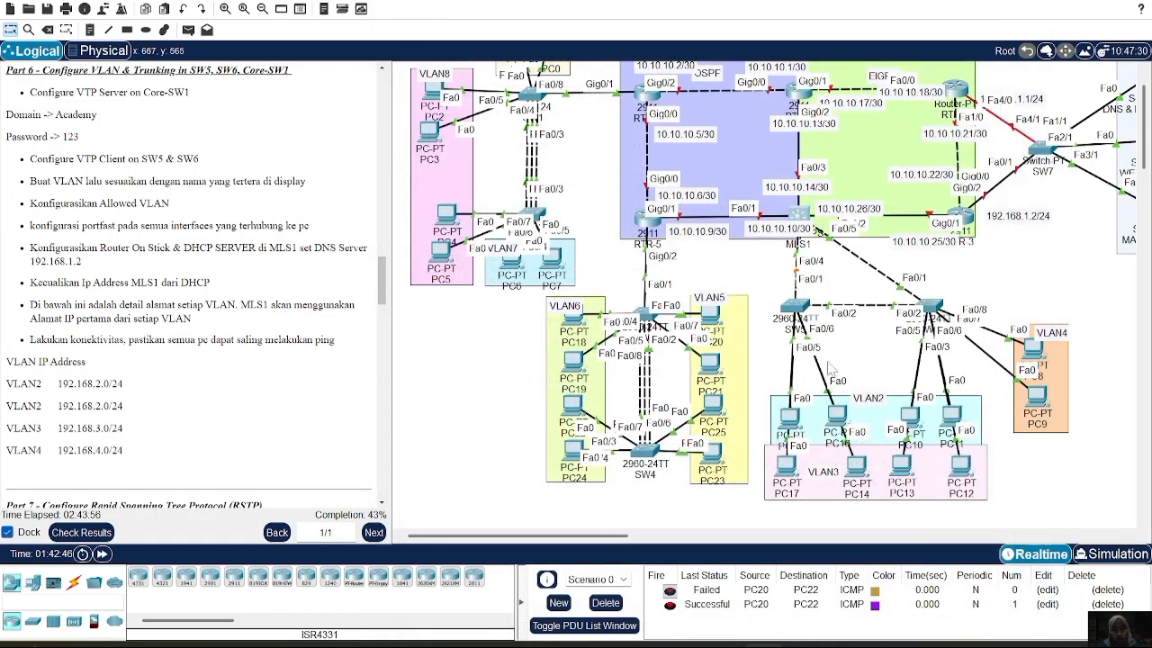
pyautogui.click(794, 308)
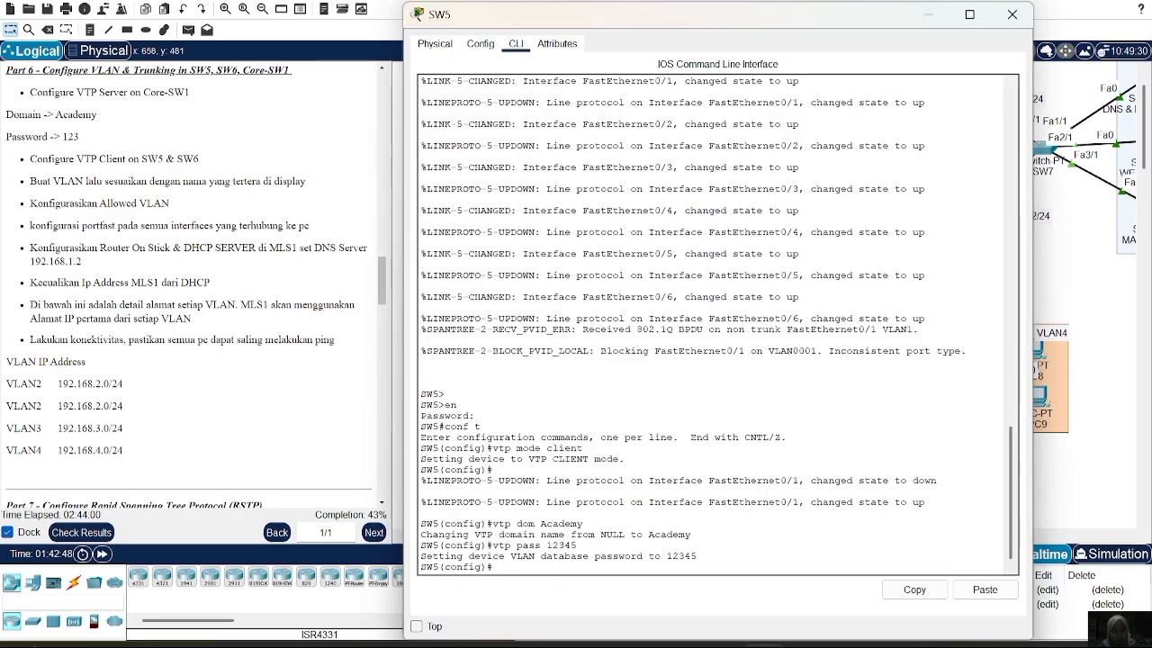
pyautogui.write('do sh vl bri')
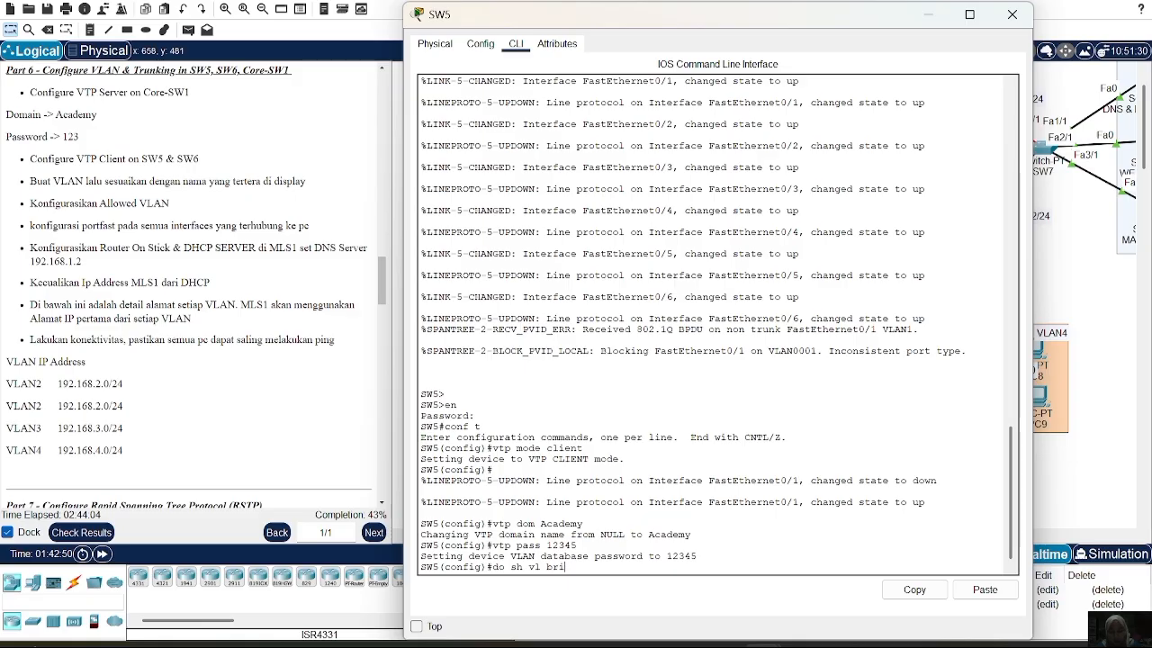
pyautogui.write('ef')
pyautogui.press('Return')
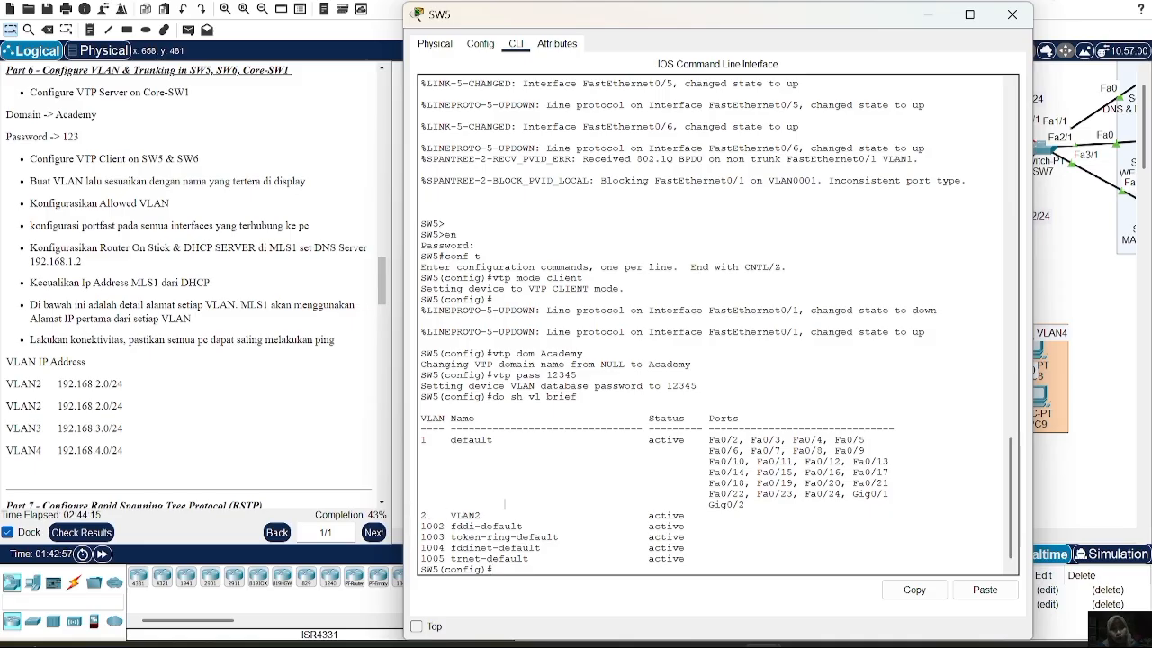
pyautogui.click(1008, 23)
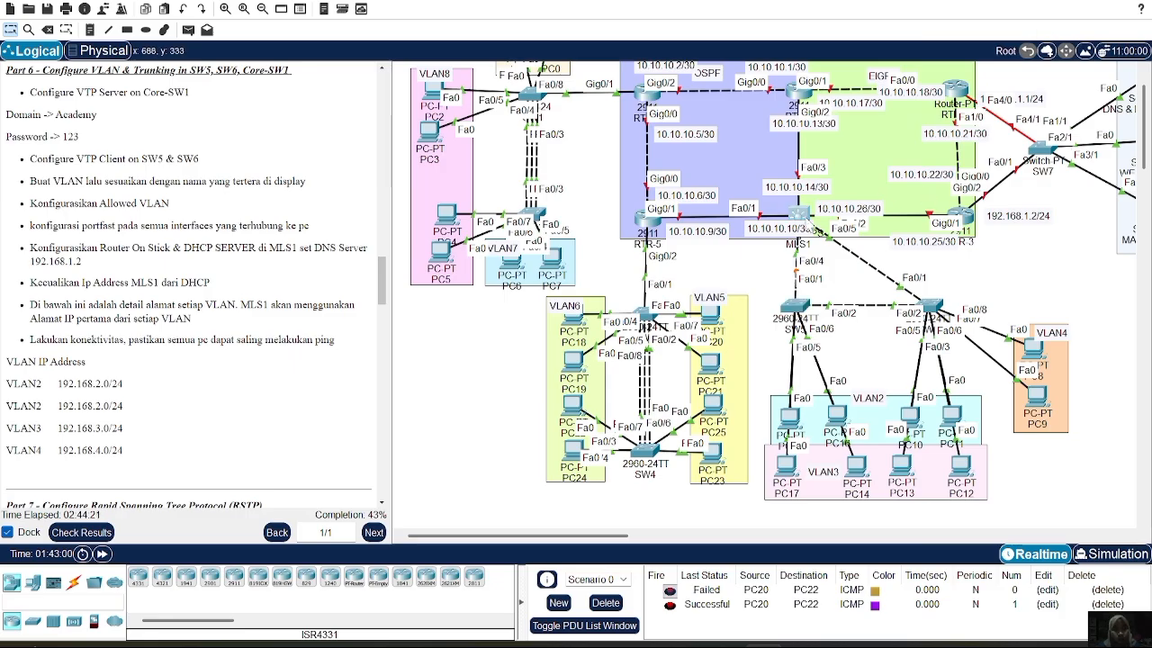
# Create VLAN 3 named VLAN3 on MLS1
pyautogui.click(799, 214)
pyautogui.press('Up')
pyautogui.press('Up')
pyautogui.write('3')
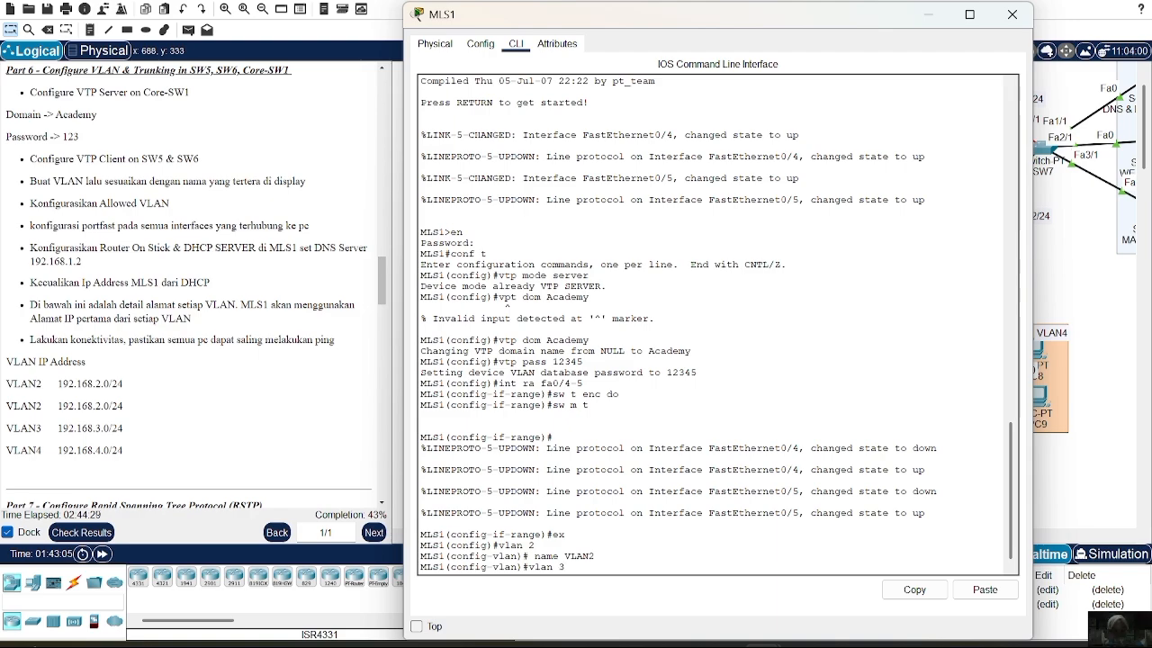
pyautogui.press('Return')
pyautogui.press('Up')
pyautogui.press('Up')
pyautogui.press('BackSpace')
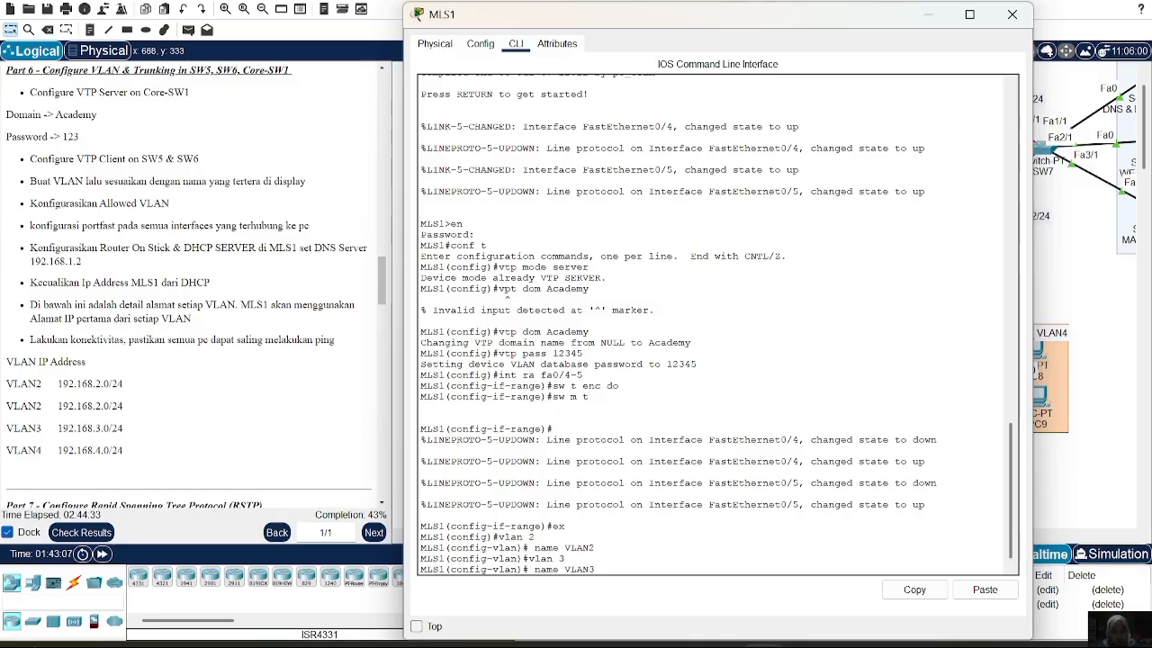
pyautogui.write('3')
pyautogui.press('Return')
# Create VLAN 4 named VLAN4 on MLS1 and close its window
pyautogui.press('Up')
pyautogui.press('Up')
pyautogui.write('4')
pyautogui.press('Return')
pyautogui.press('Up')
pyautogui.press('Up')
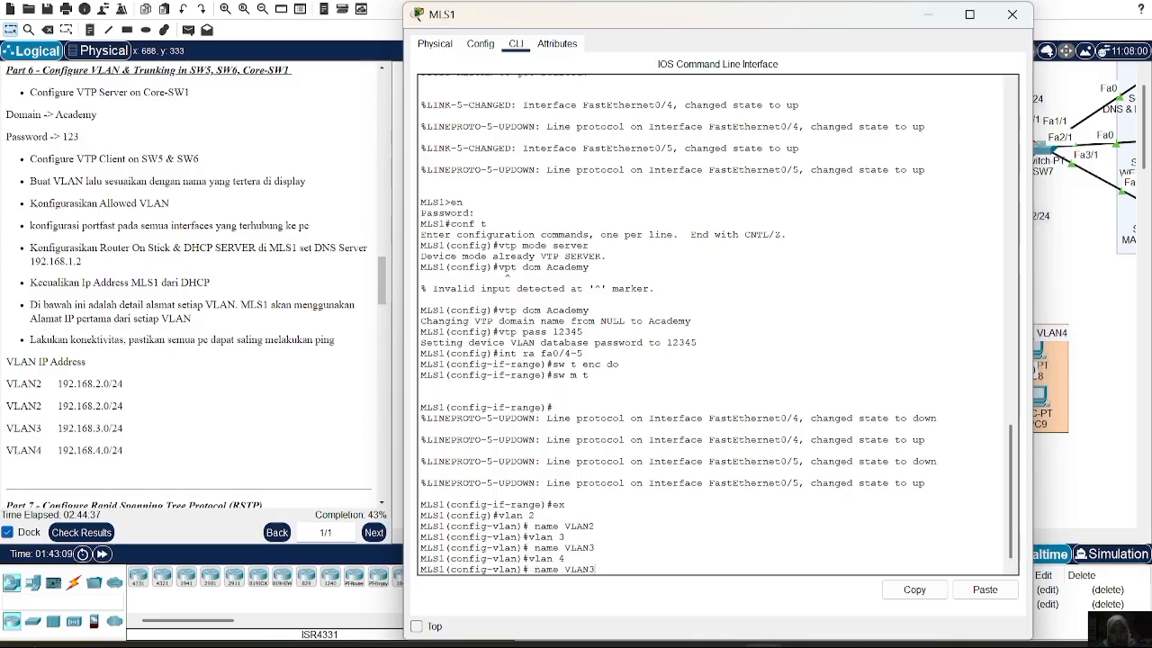
pyautogui.press('BackSpace')
pyautogui.write('4')
pyautogui.press('Return')
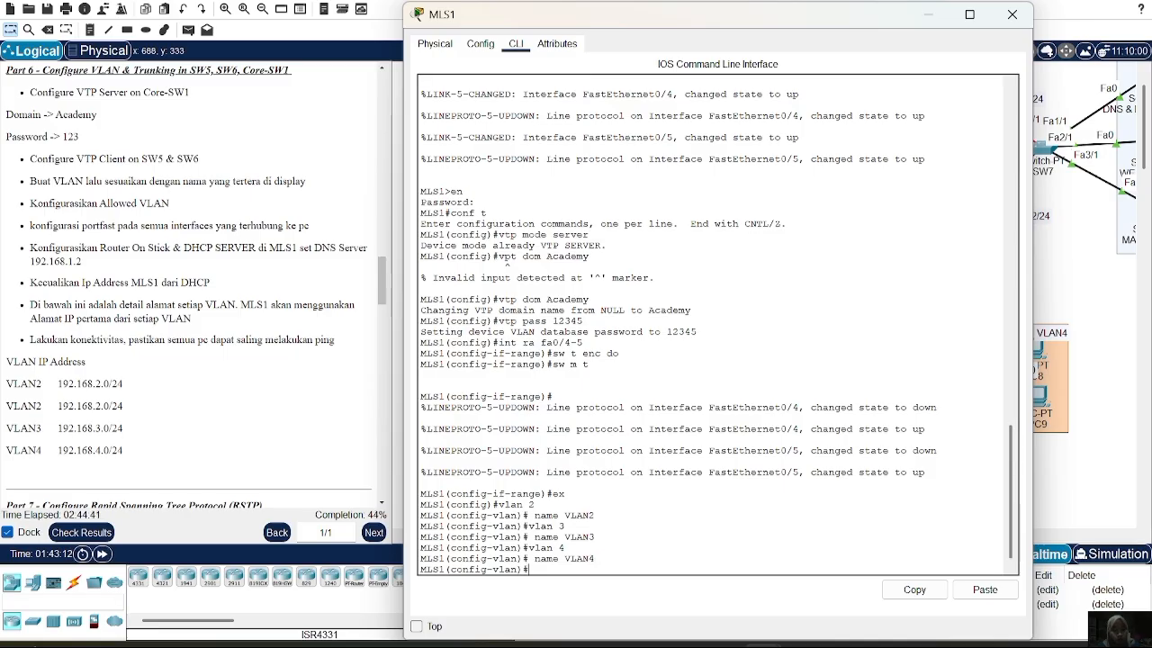
pyautogui.click(1012, 15)
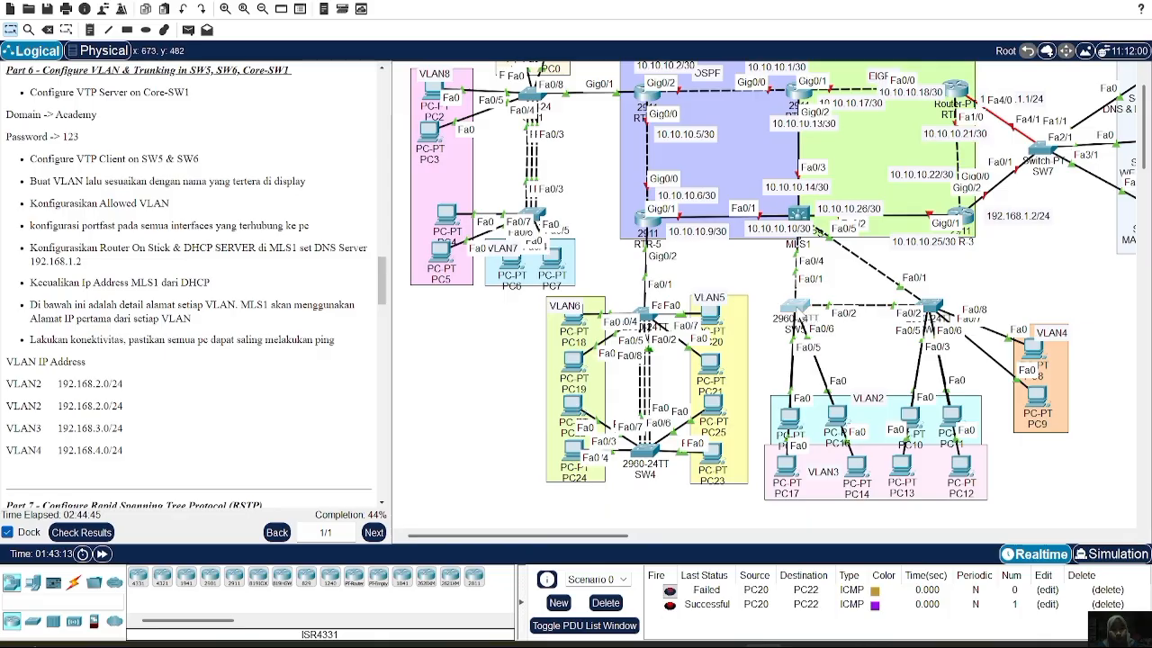
pyautogui.click(795, 307)
pyautogui.press('Up')
pyautogui.press('Return')
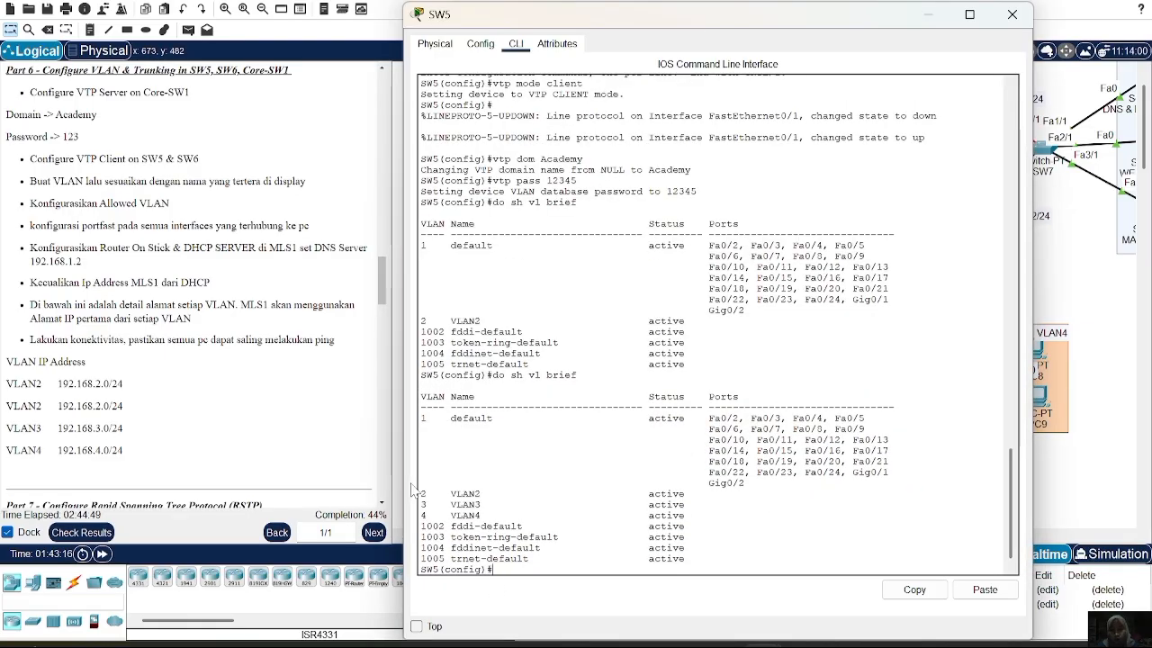
pyautogui.moveTo(422, 493); pyautogui.dragTo(492, 514)
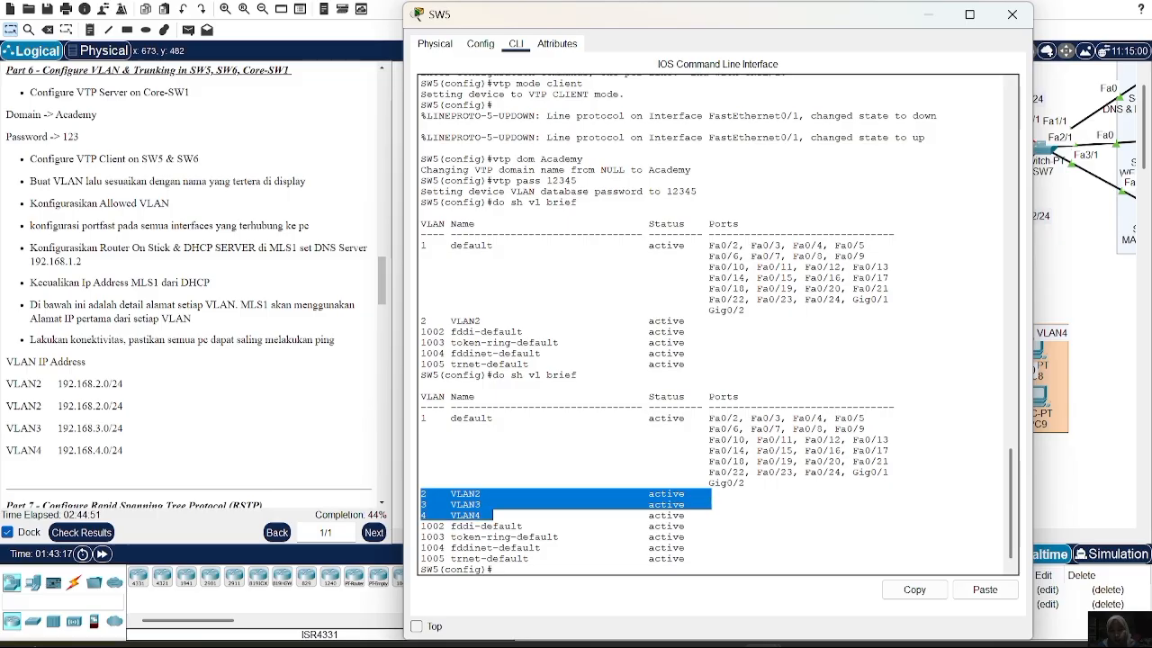
pyautogui.click(492, 515)
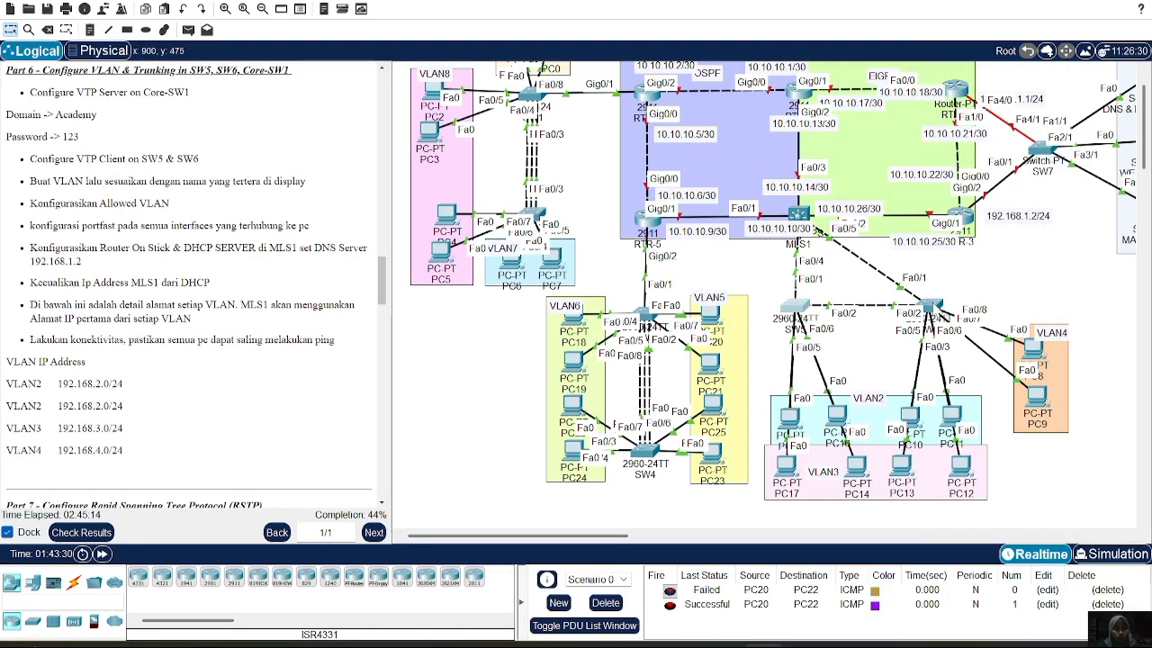
pyautogui.click(933, 308)
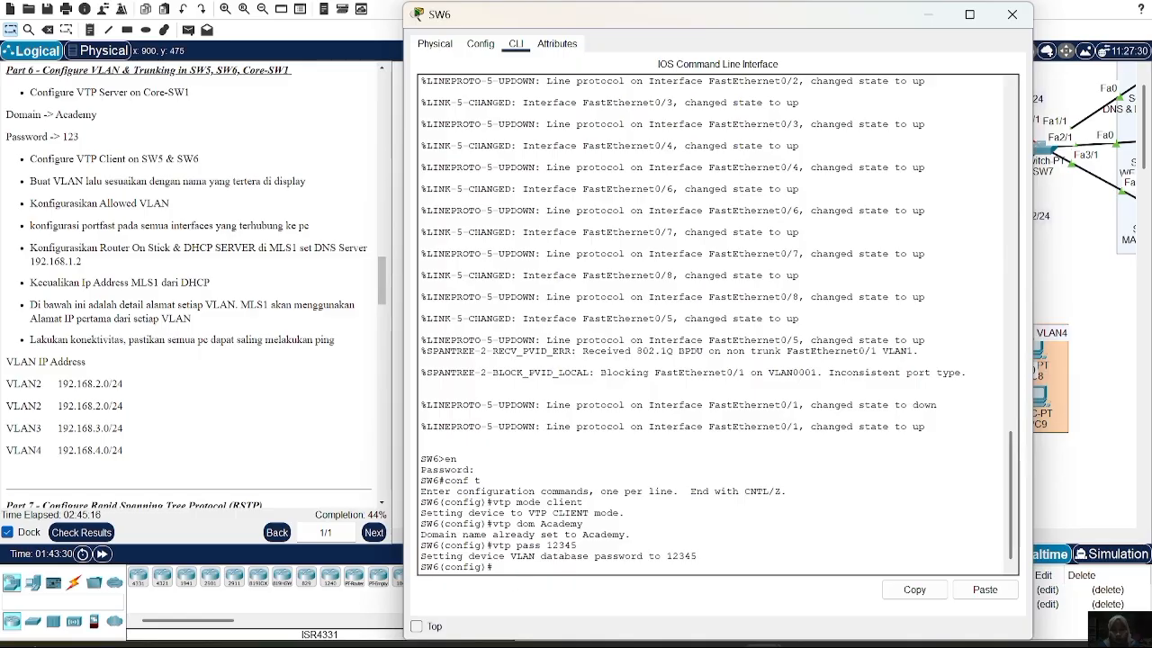
pyautogui.write('dp')
pyautogui.press('BackSpace')
pyautogui.write('o sh')
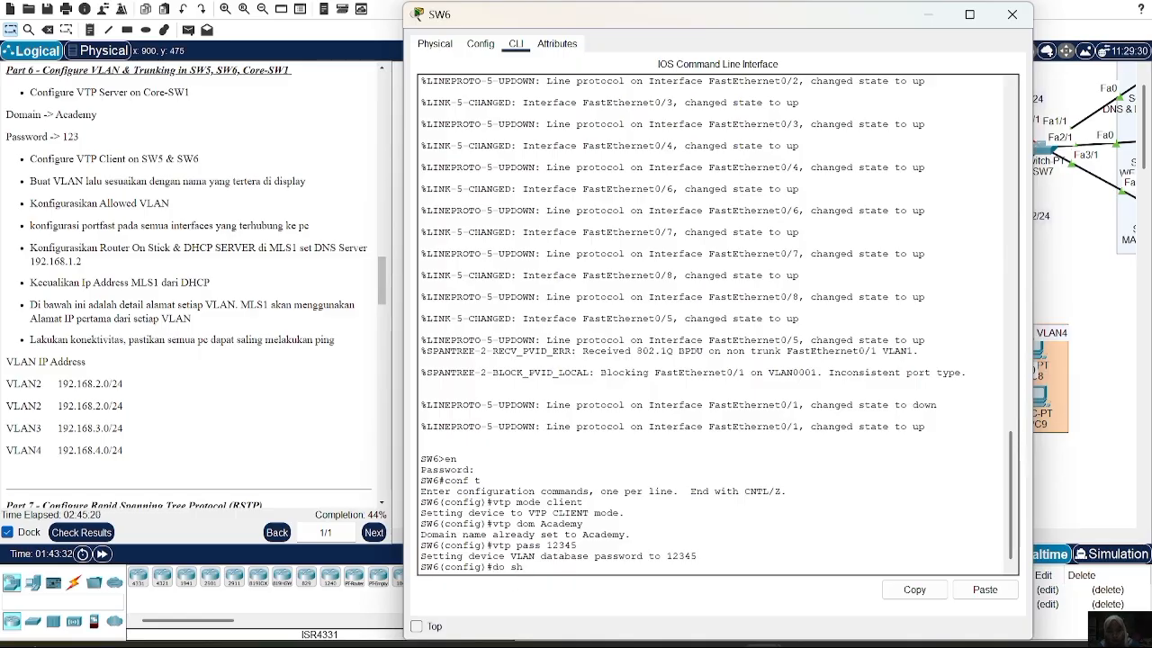
pyautogui.write(' vl brie')
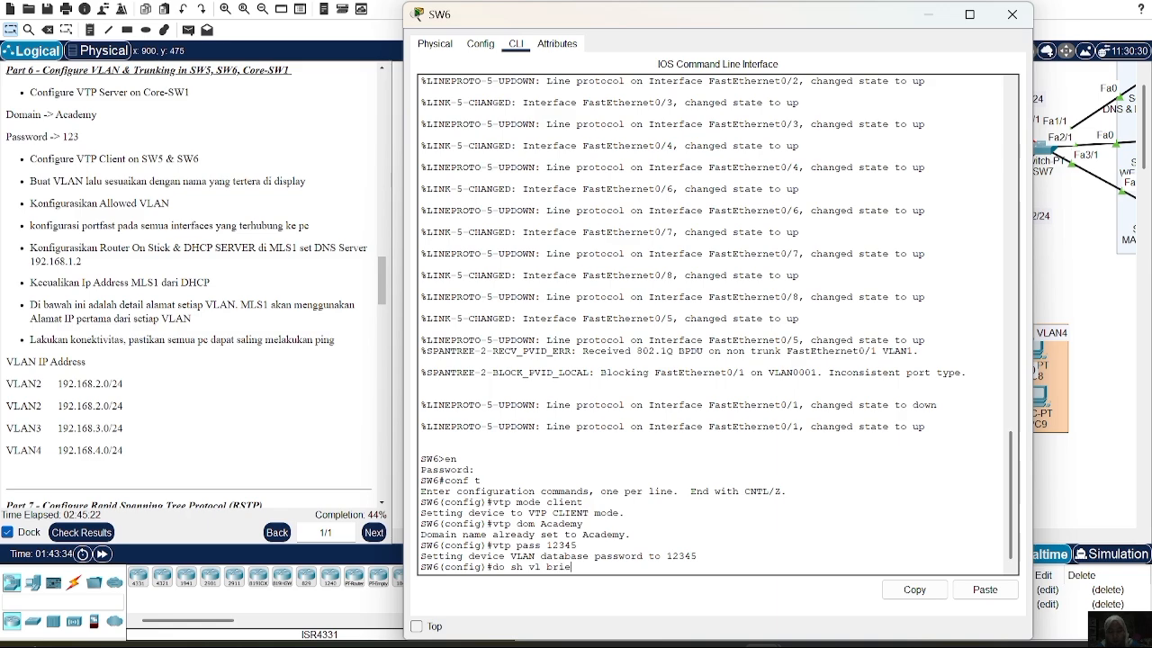
pyautogui.write('f')
pyautogui.press('Return')
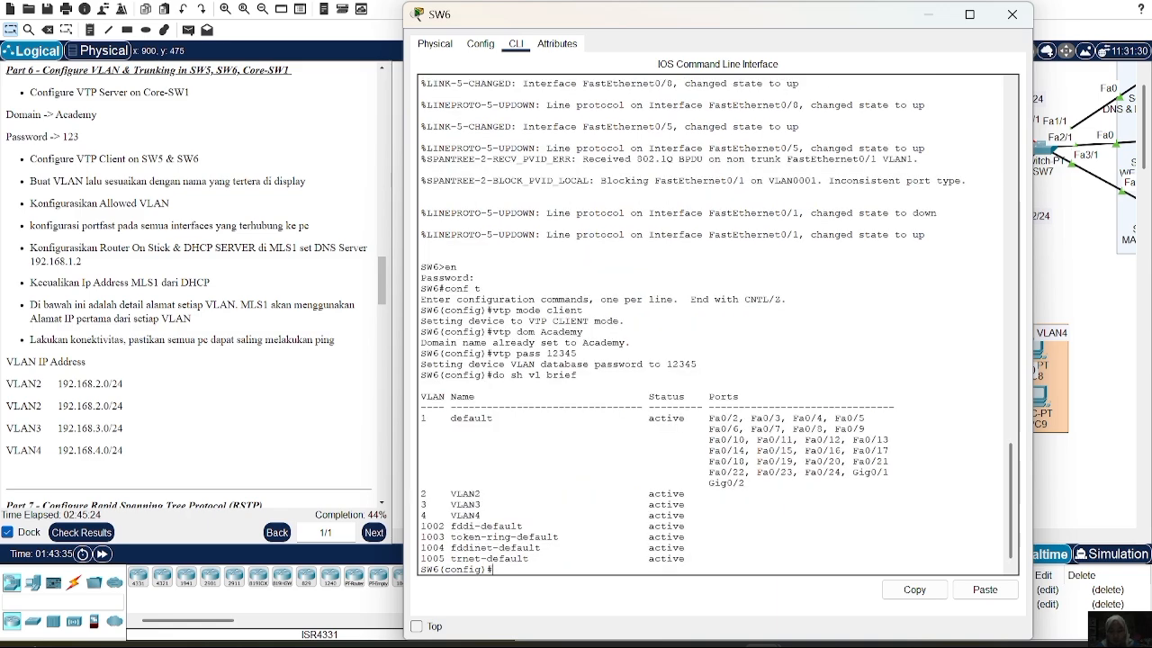
pyautogui.moveTo(427, 493); pyautogui.dragTo(481, 515)
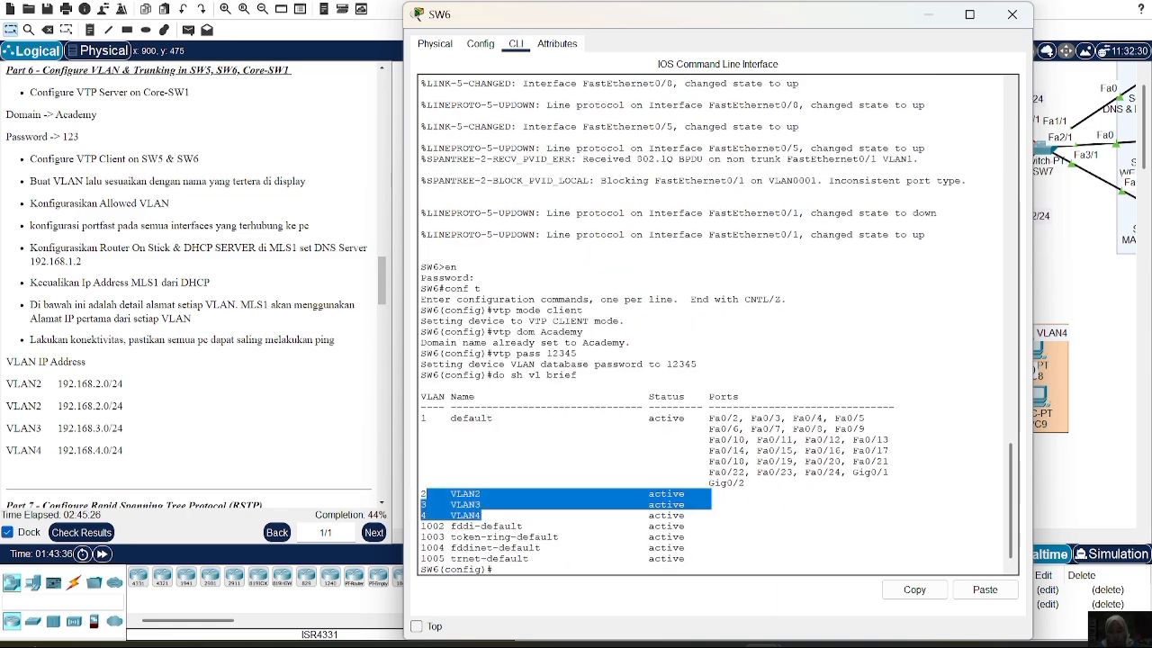
pyautogui.click(493, 568)
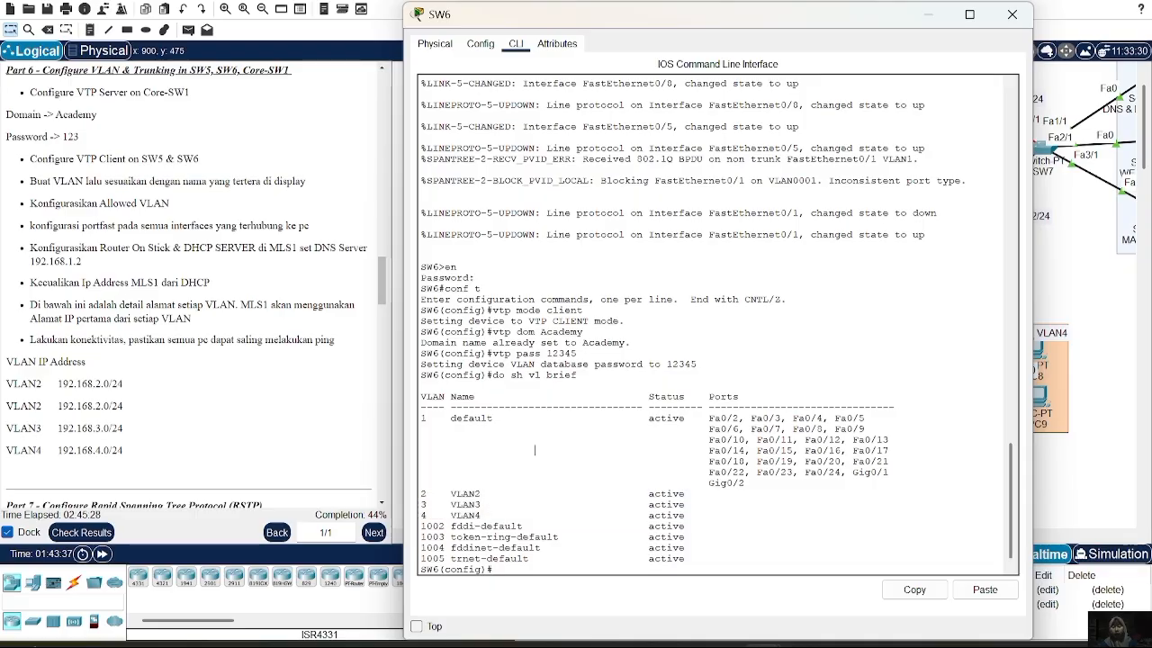
pyautogui.click(1012, 15)
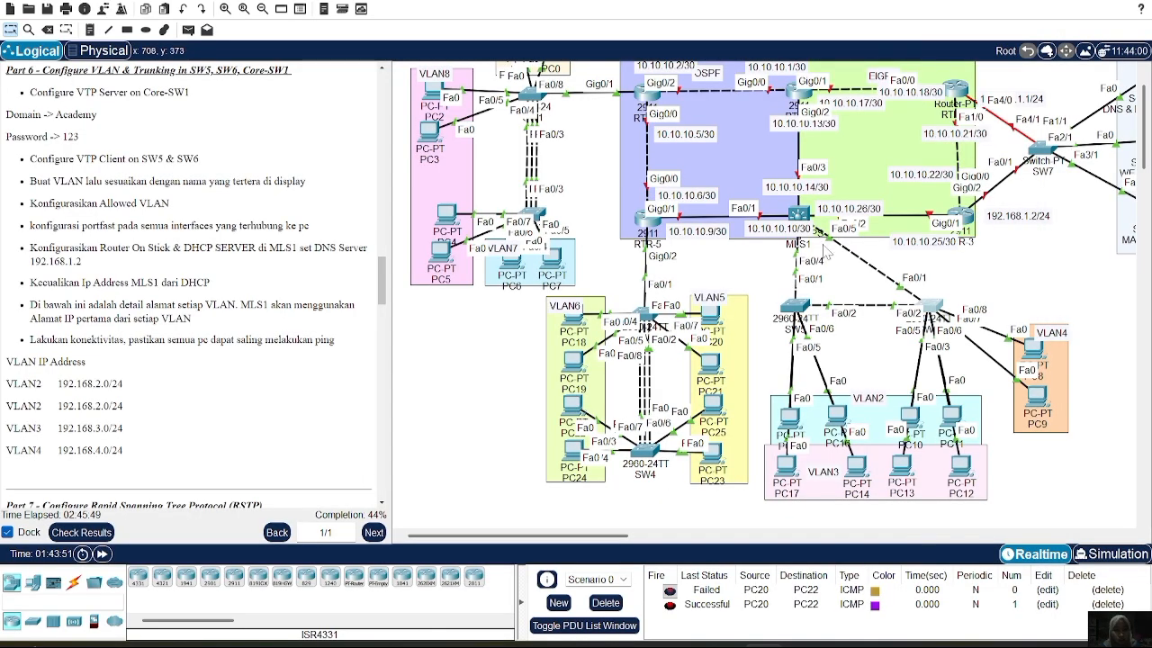
# Make SW5's Fa0/3-4 PortFast access ports in VLAN 2
pyautogui.click(794, 306)
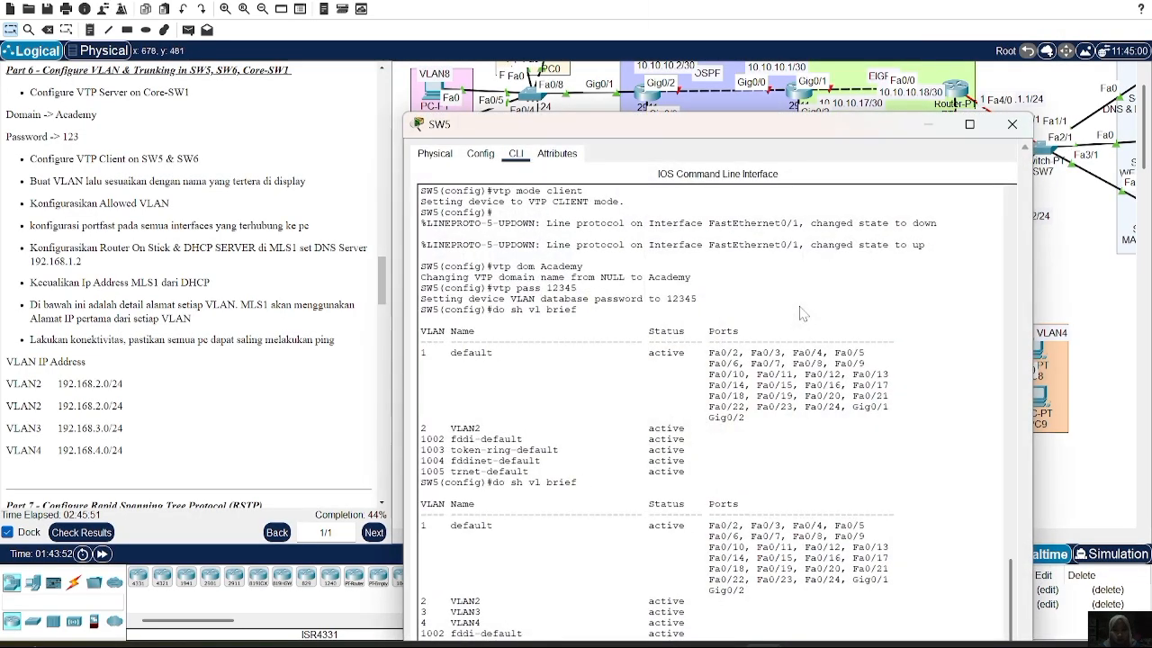
pyautogui.write('int')
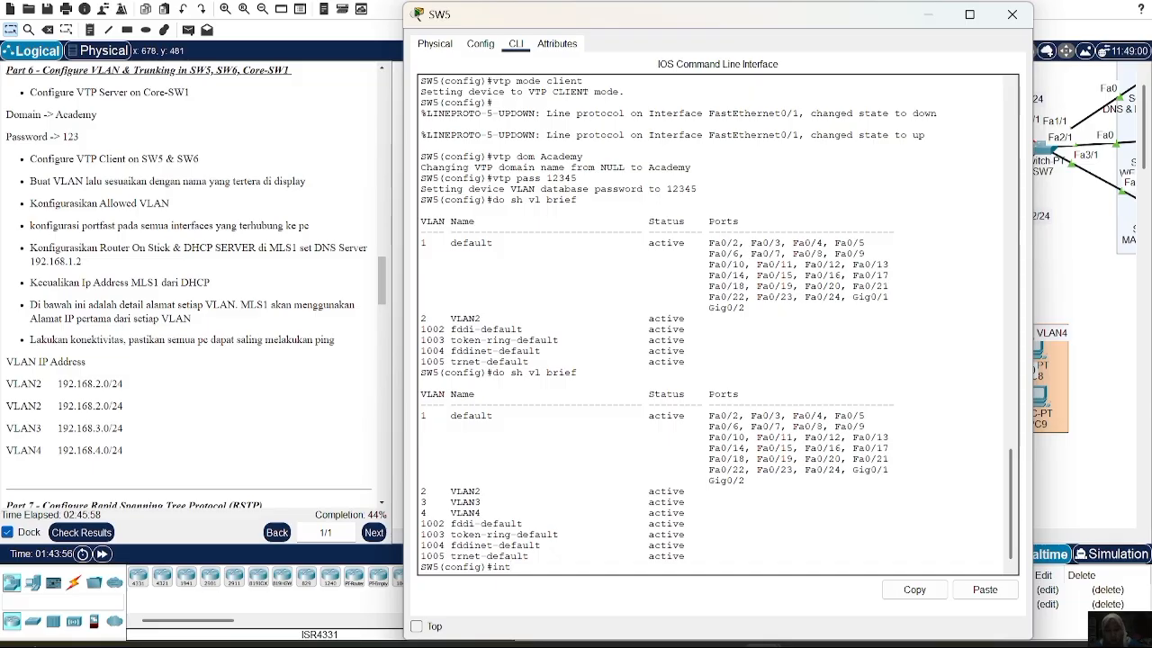
pyautogui.write(' ra fa0/3-4')
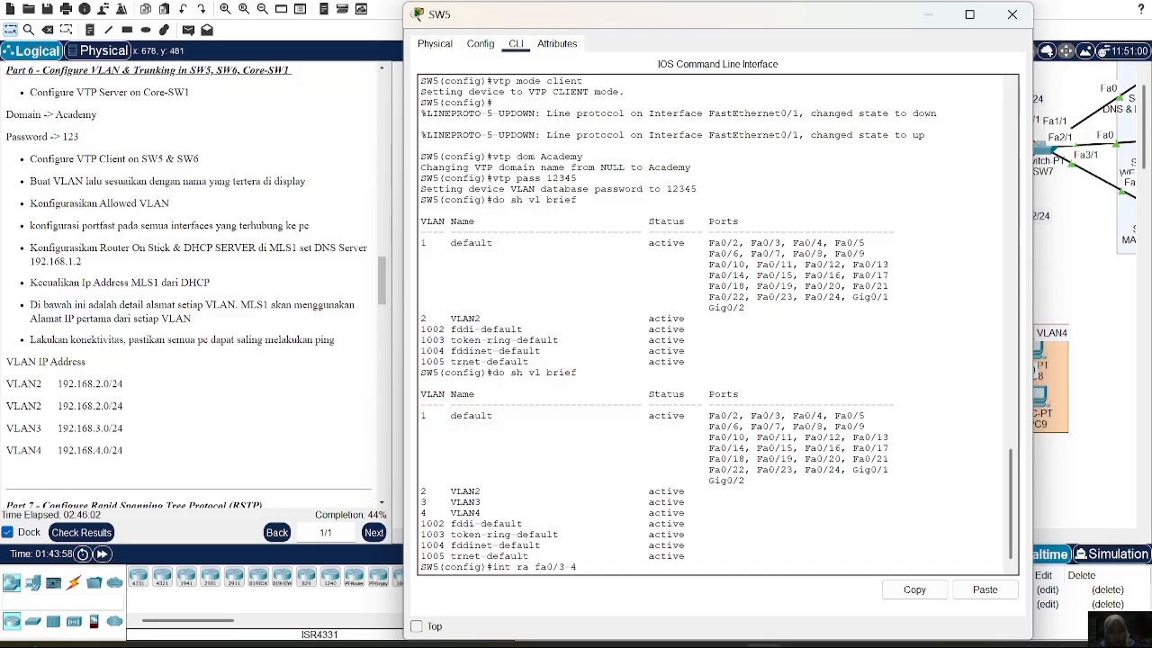
pyautogui.press('Return')
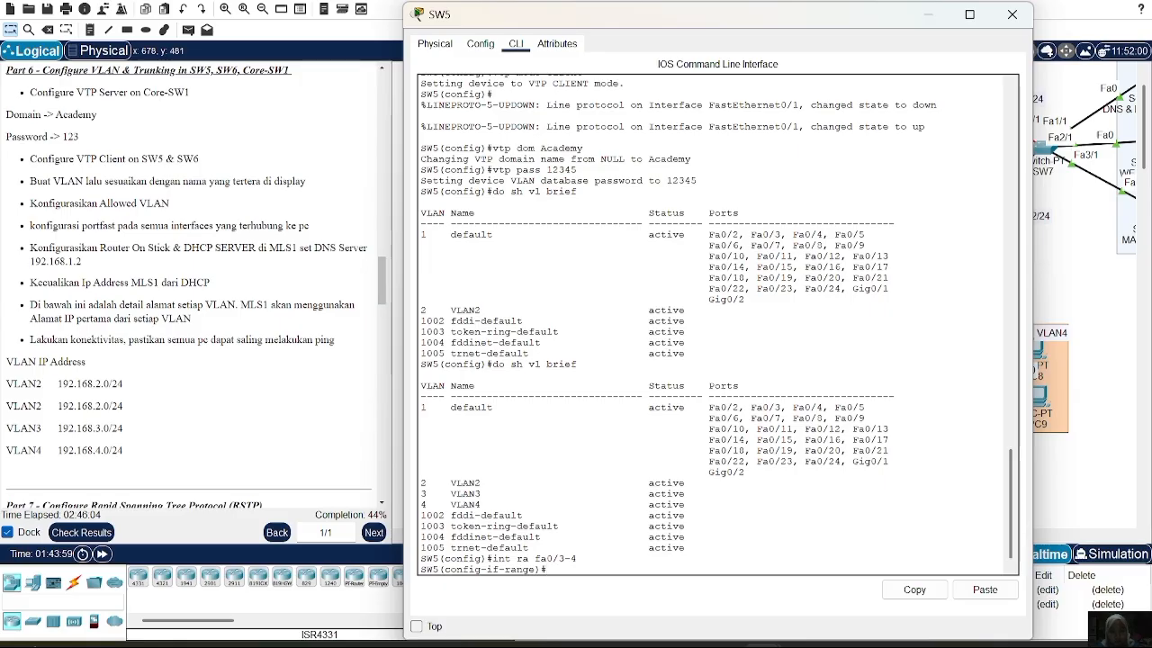
pyautogui.write('sw m a')
pyautogui.press('Return')
pyautogui.write('sw a vl')
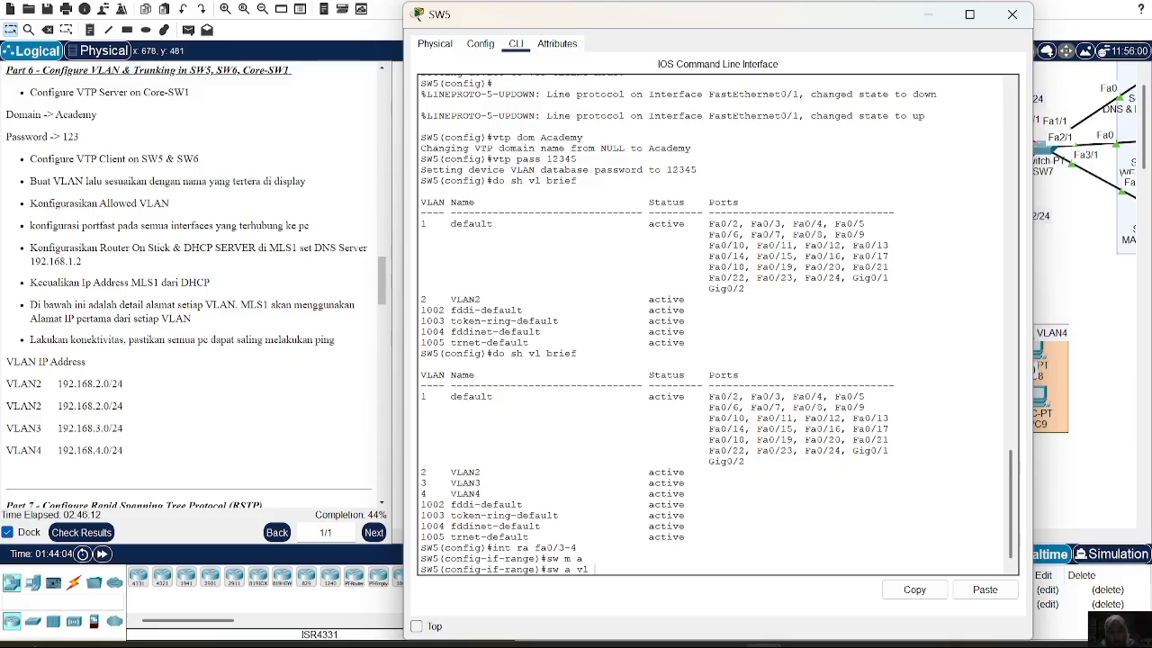
pyautogui.write(' 2')
pyautogui.press('Return')
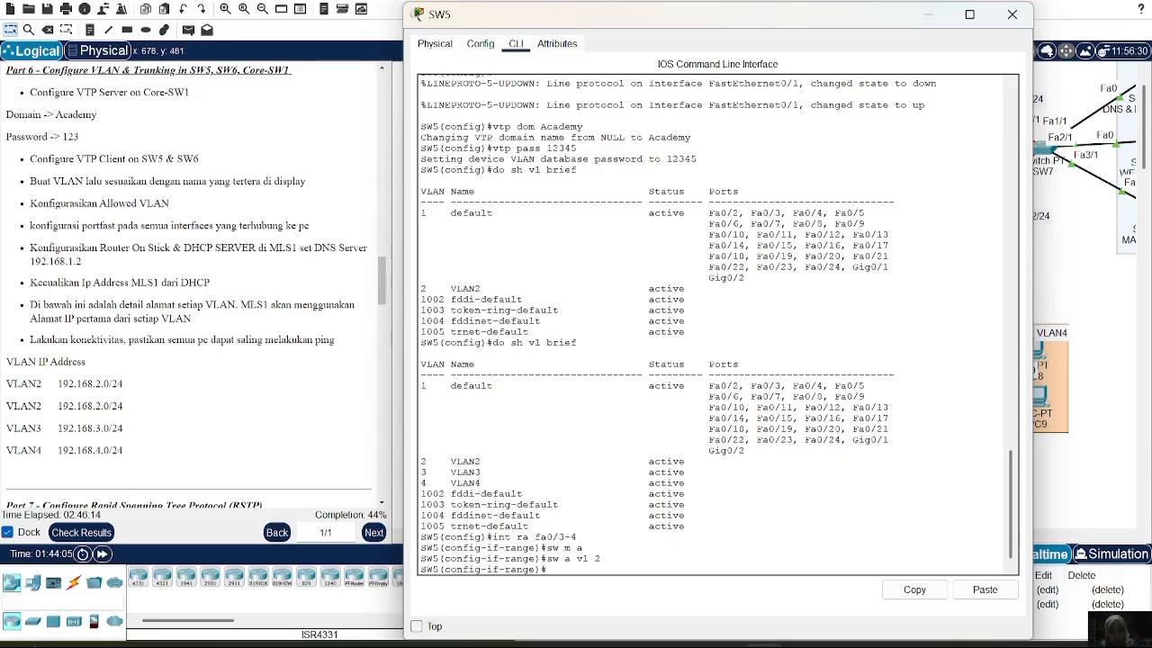
pyautogui.write('spa po')
pyautogui.press('Return')
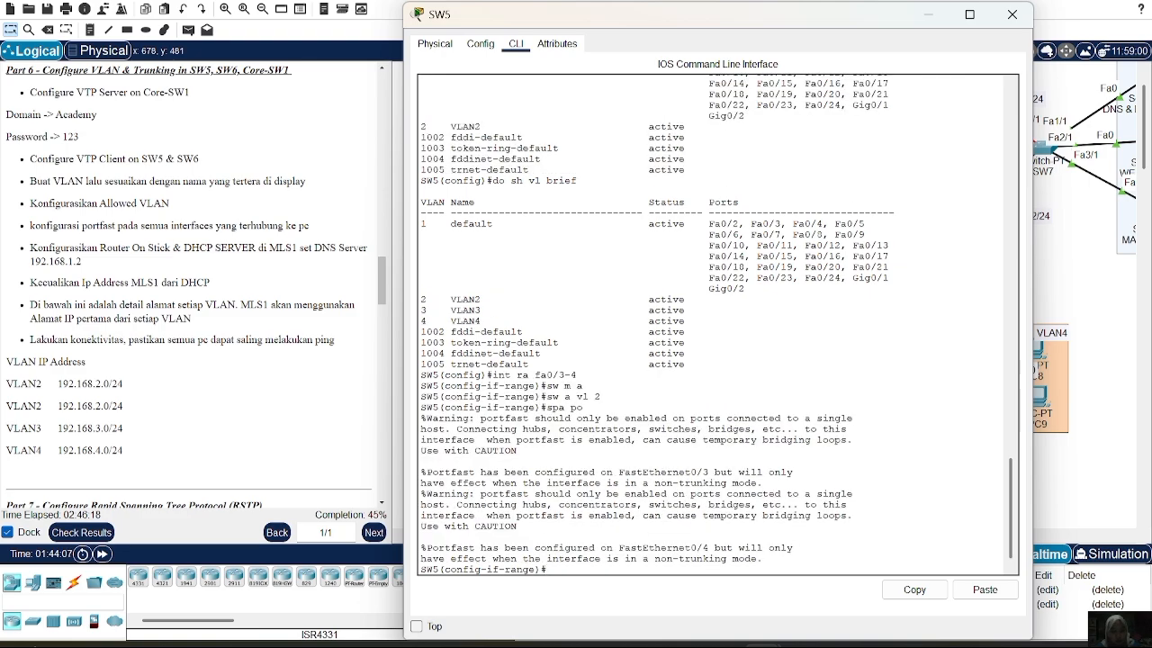
pyautogui.write('ex')
pyautogui.press('Return')
# Make SW5's Fa0/5-6 PortFast access ports in VLAN 3
pyautogui.write('int')
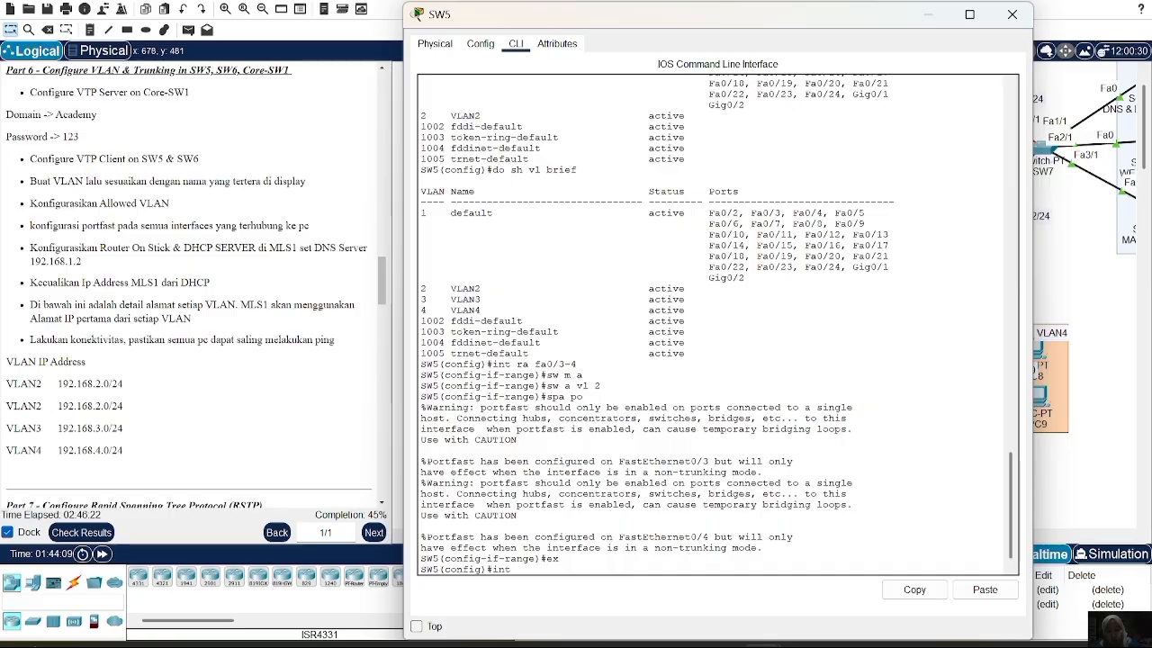
pyautogui.write(' ra fa0/')
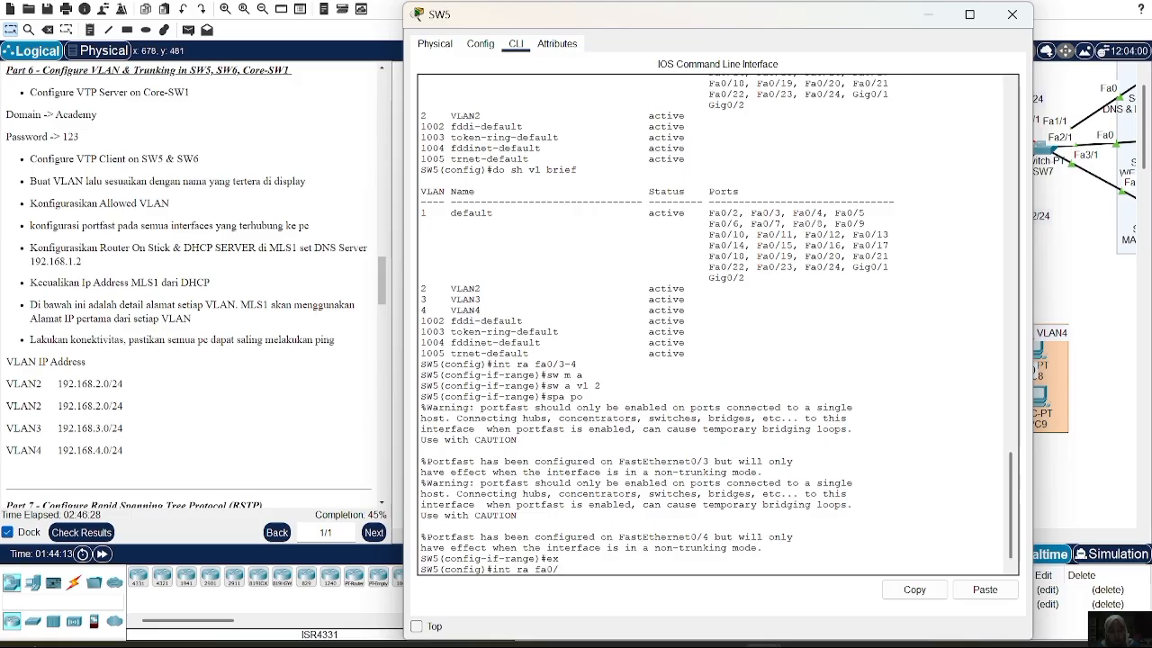
pyautogui.write('5-6')
pyautogui.press('Return')
pyautogui.write('sw m a')
pyautogui.press('Return')
pyautogui.write('sw a vl 3')
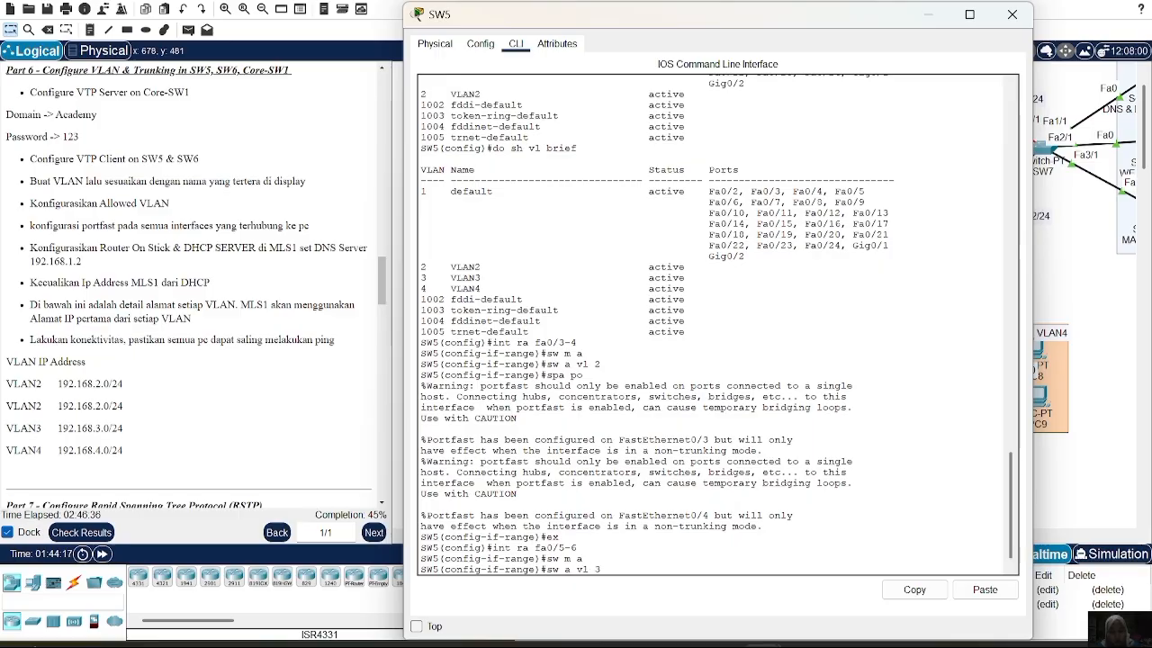
pyautogui.press('Return')
pyautogui.write('spa p')
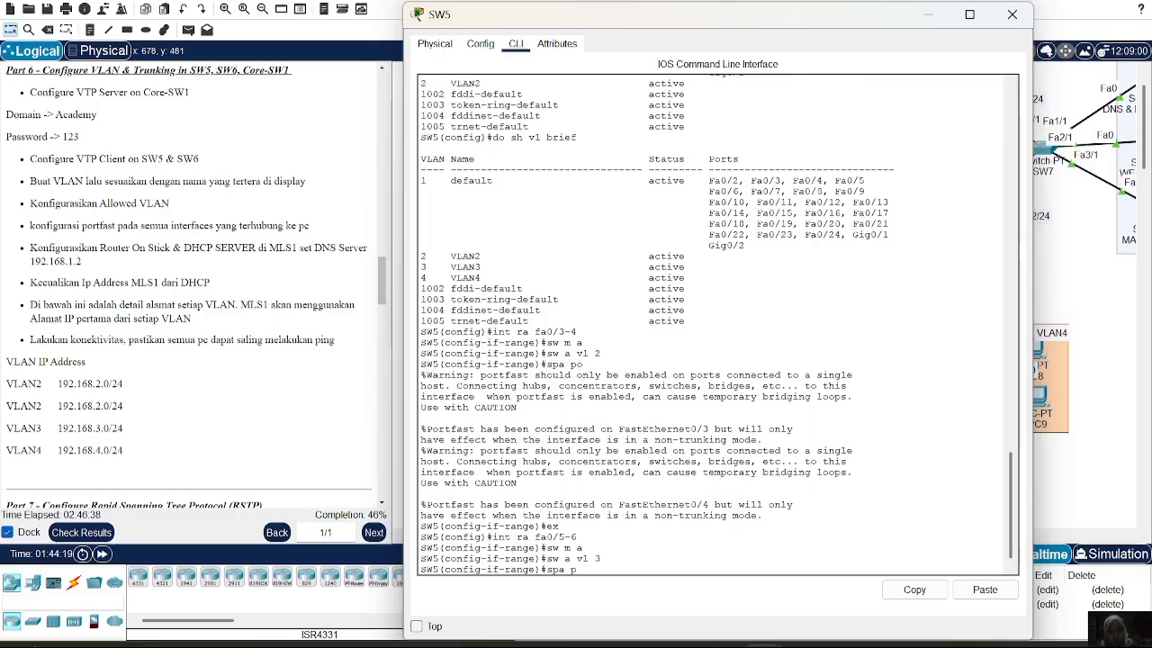
pyautogui.write('o')
pyautogui.press('Return')
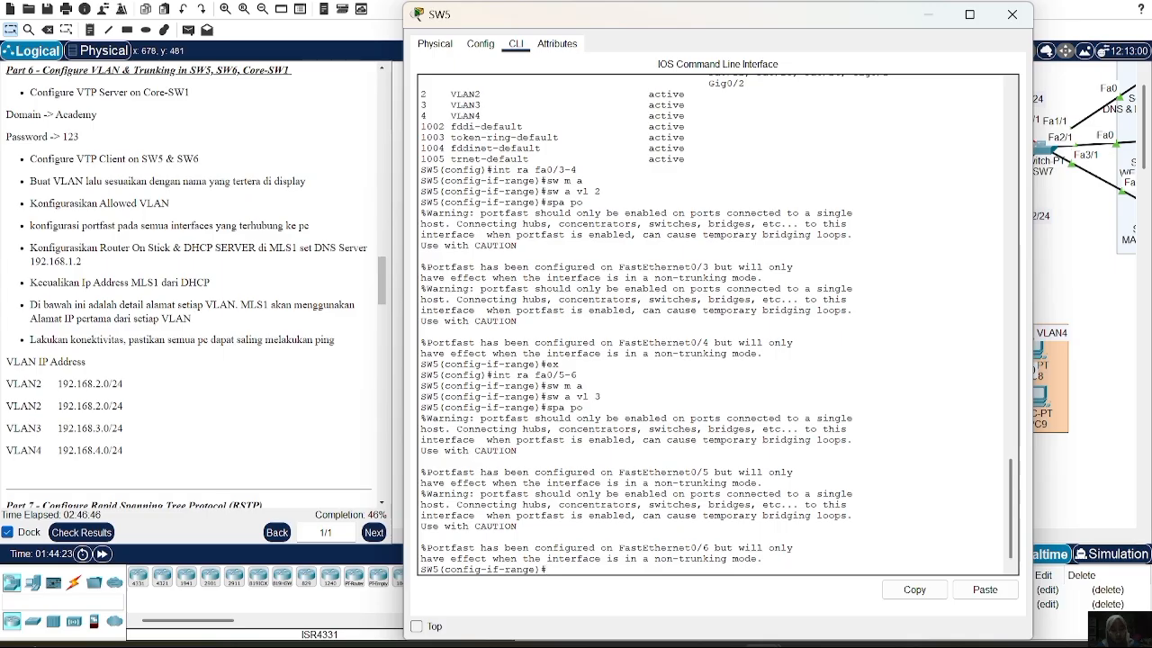
pyautogui.write('ex')
pyautogui.press('Return')
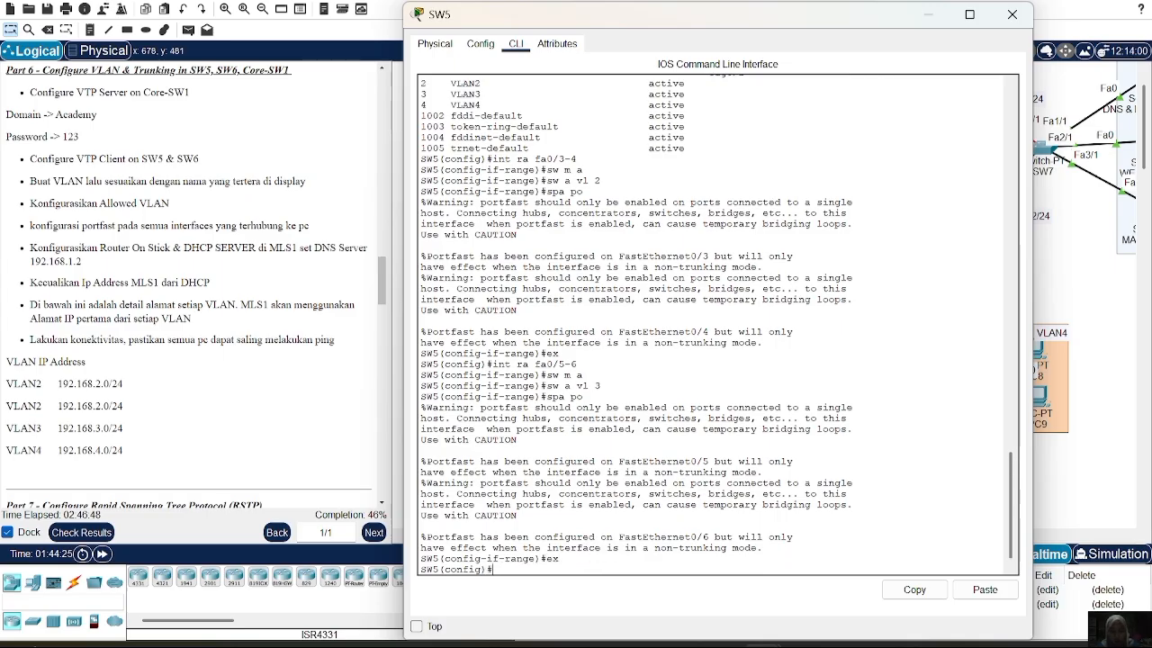
pyautogui.write('int r fa0/1-2')
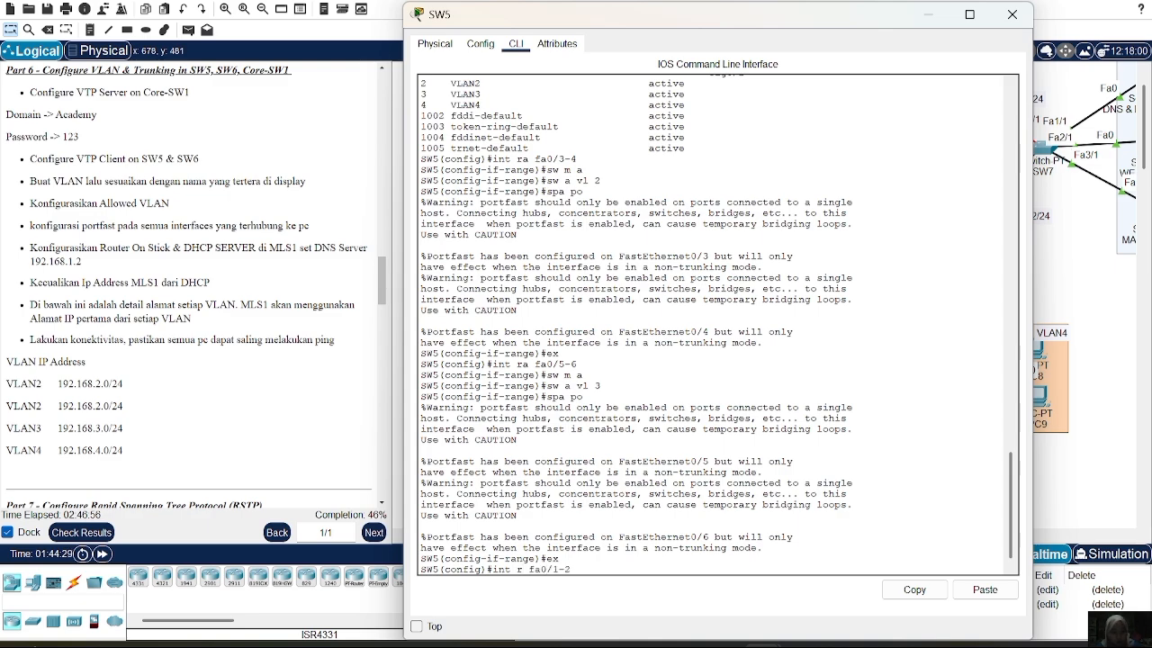
pyautogui.press('Return')
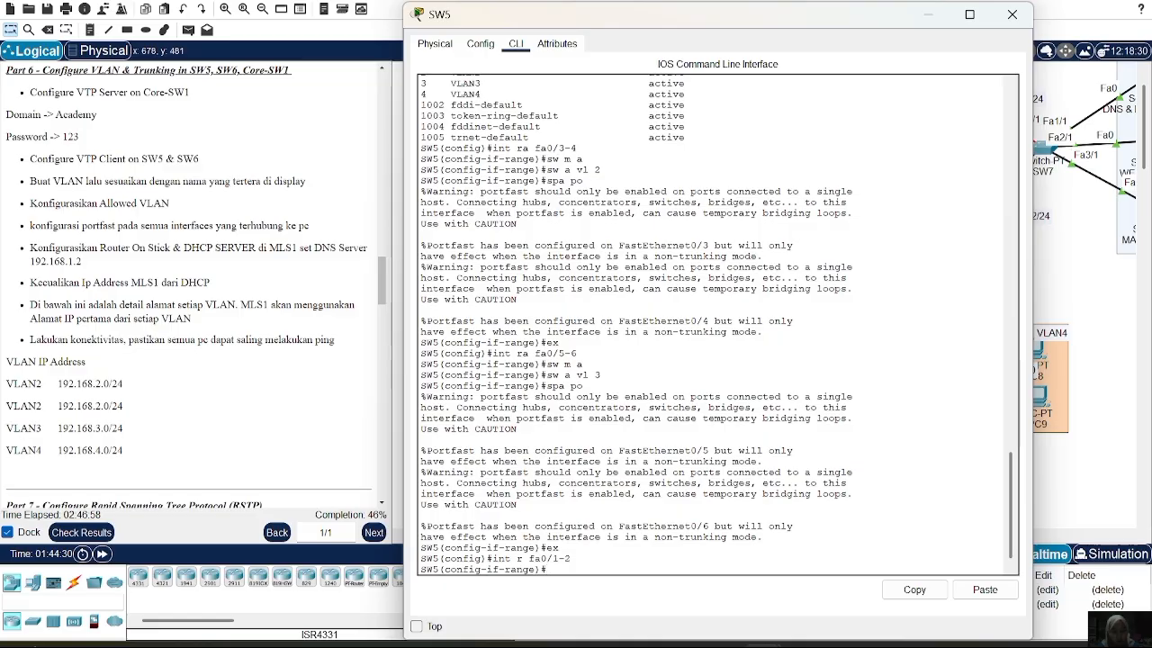
# Set SW5's Fa0/1-2 to trunk mode allowing only VLANs 2-4
pyautogui.write('sw m')
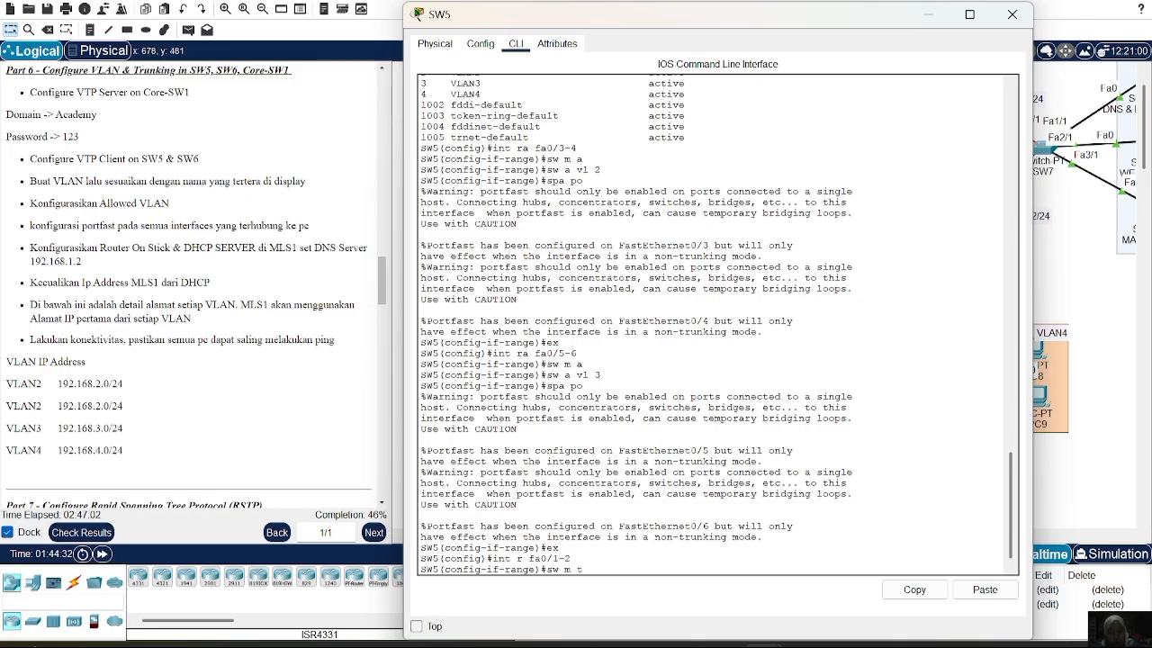
pyautogui.write(' t')
pyautogui.press('Return')
pyautogui.write('sw')
pyautogui.press('BackSpace')
pyautogui.press('BackSpace')
pyautogui.write('sw ')
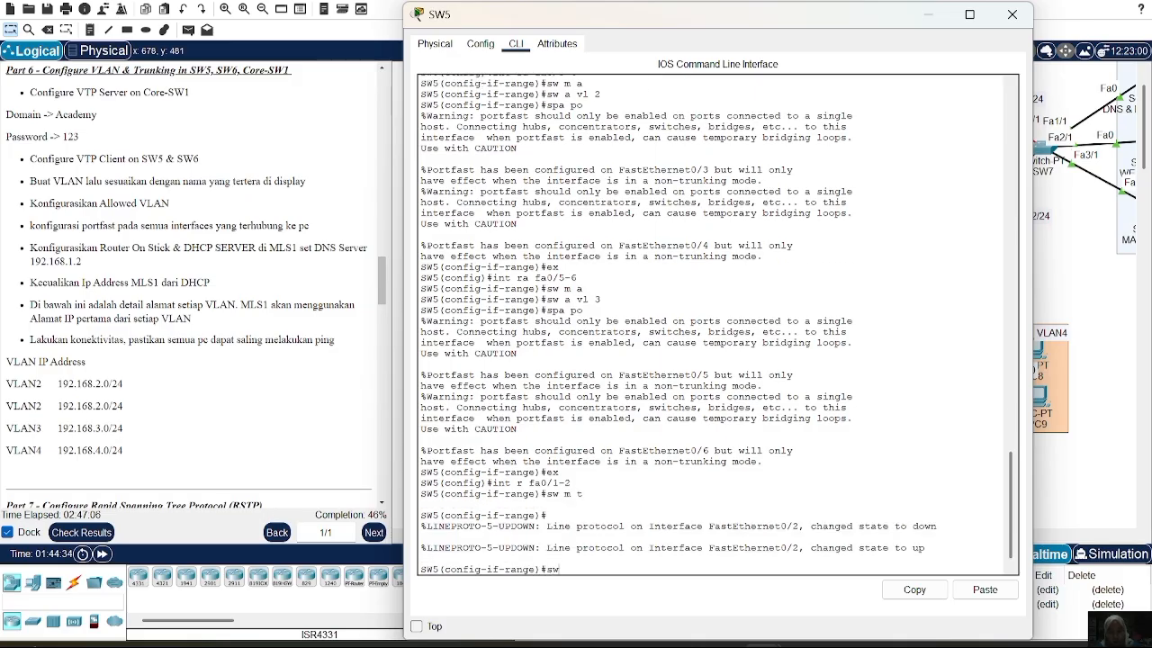
pyautogui.write('t all')
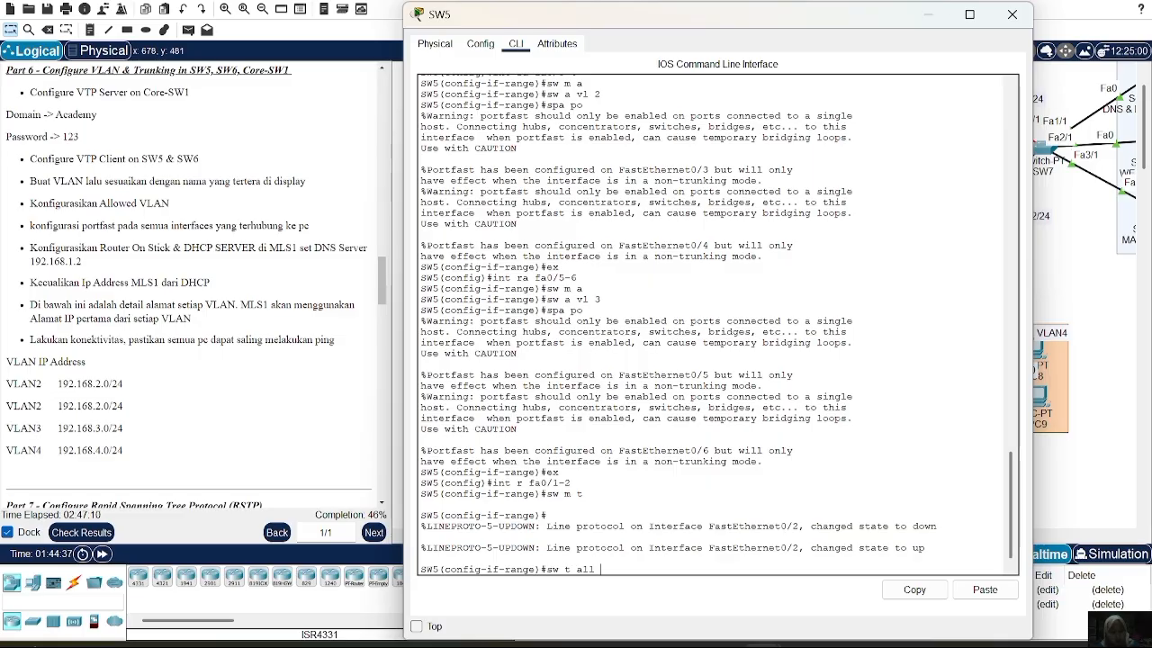
pyautogui.press('BackSpace')
pyautogui.press('BackSpace')
pyautogui.write('vl 2-4')
pyautogui.press('Return')
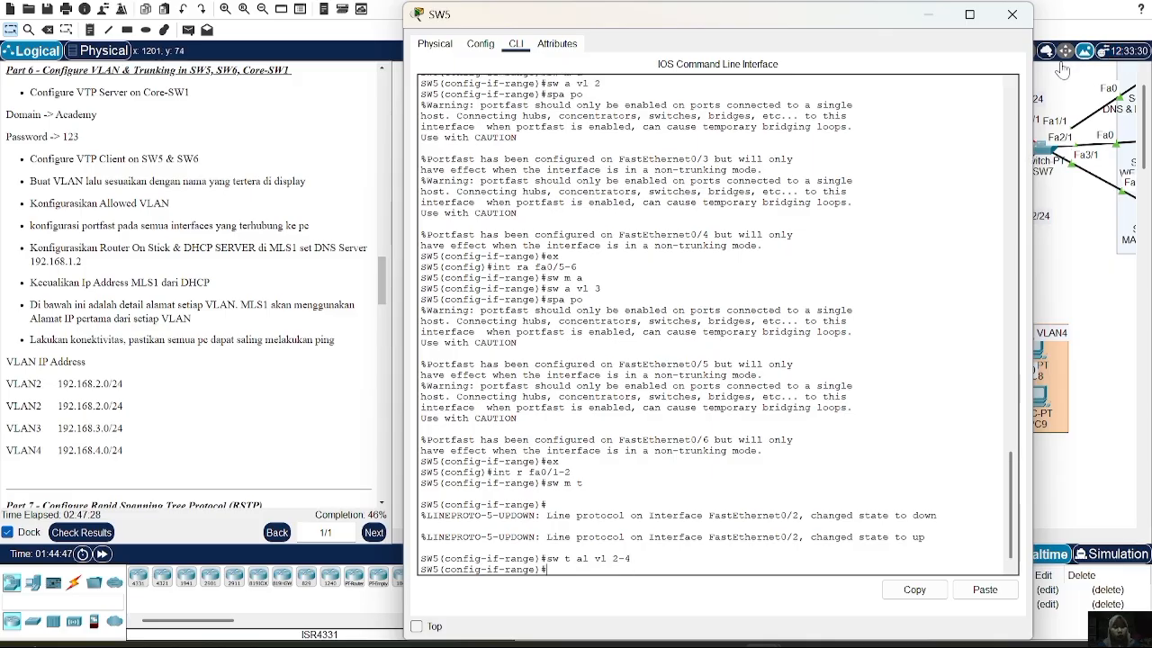
pyautogui.click(1011, 14)
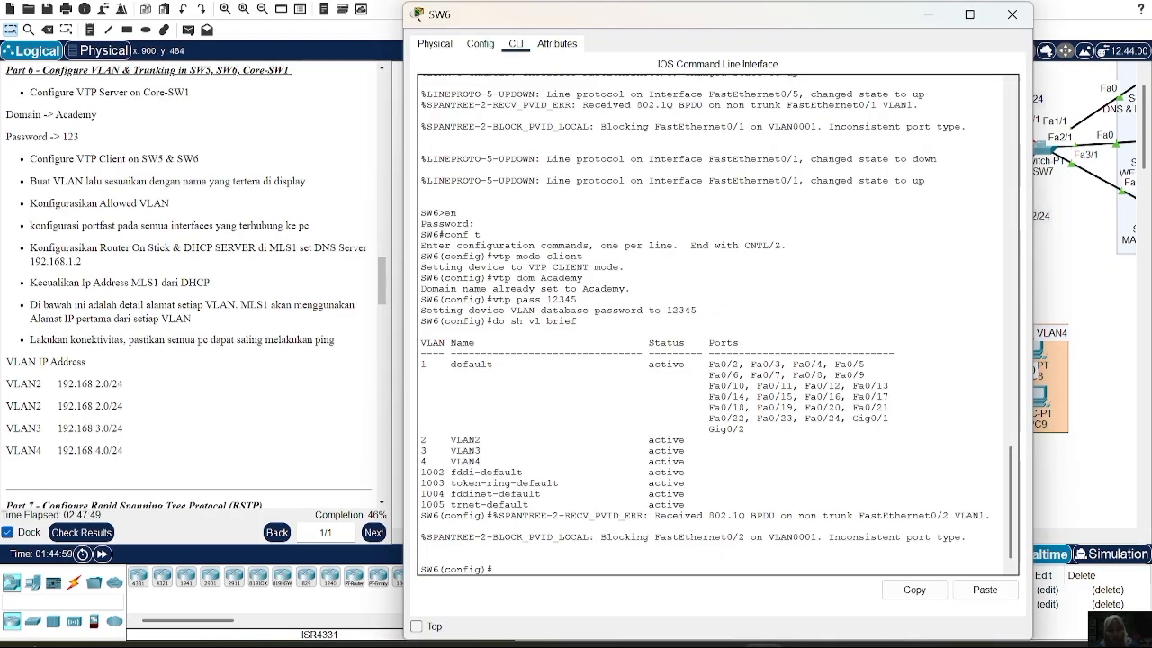
# Make SW6 ports Fa0/3-4 PortFast access ports in VLAN 2
pyautogui.write('nt r f')
pyautogui.press('BackSpace')
pyautogui.press('BackSpace')
pyautogui.press('BackSpace')
pyautogui.write('a')
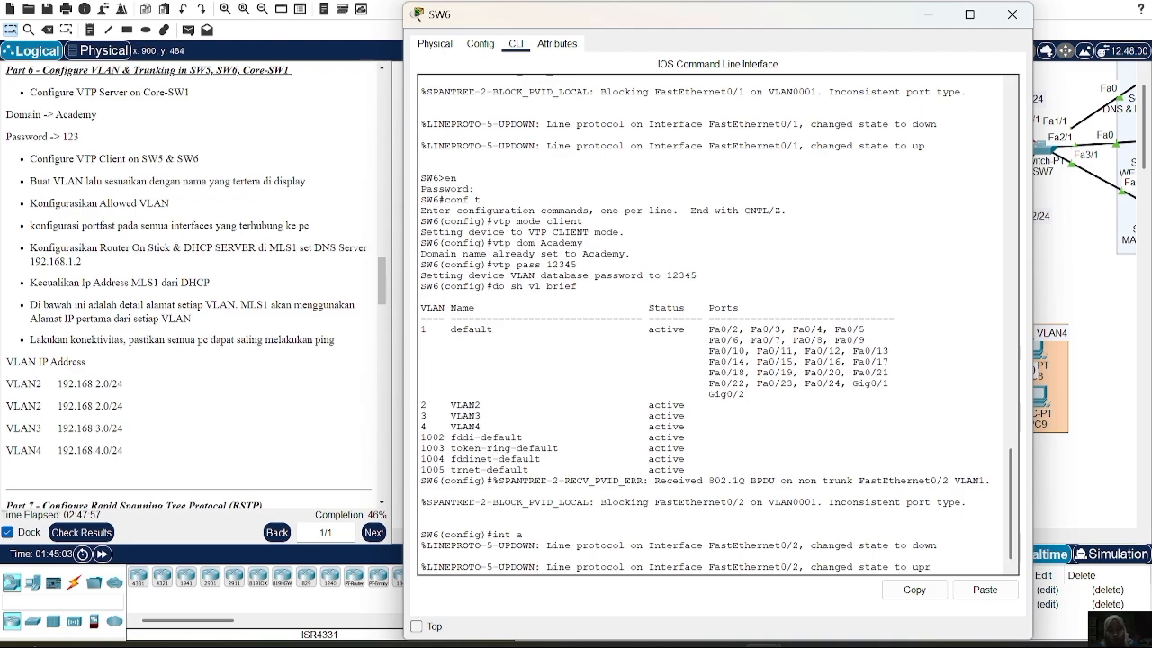
pyautogui.write('r')
pyautogui.press('Return')
pyautogui.write('int')
pyautogui.write('f')
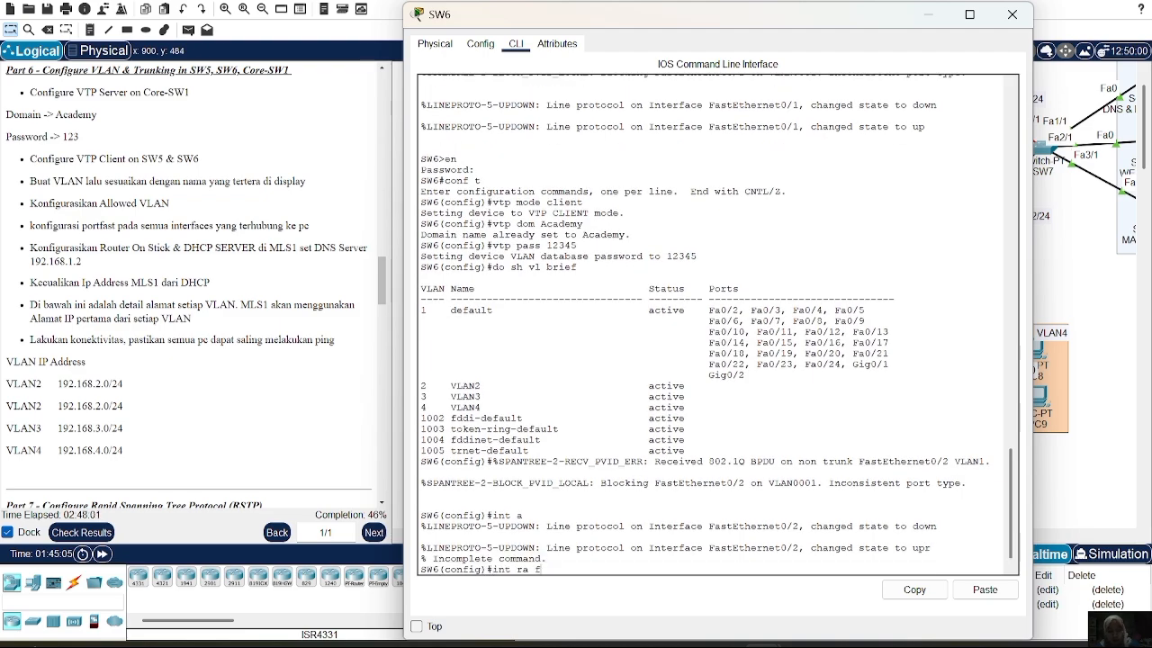
pyautogui.write('a0/3-4')
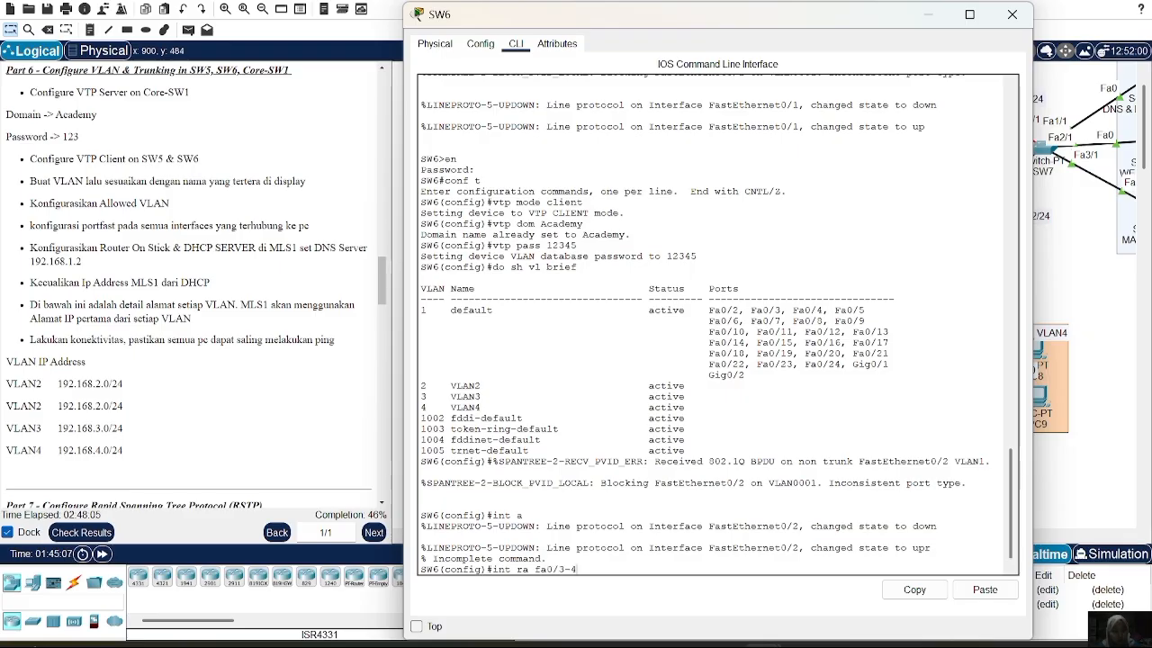
pyautogui.press('Return')
pyautogui.write('sw m a')
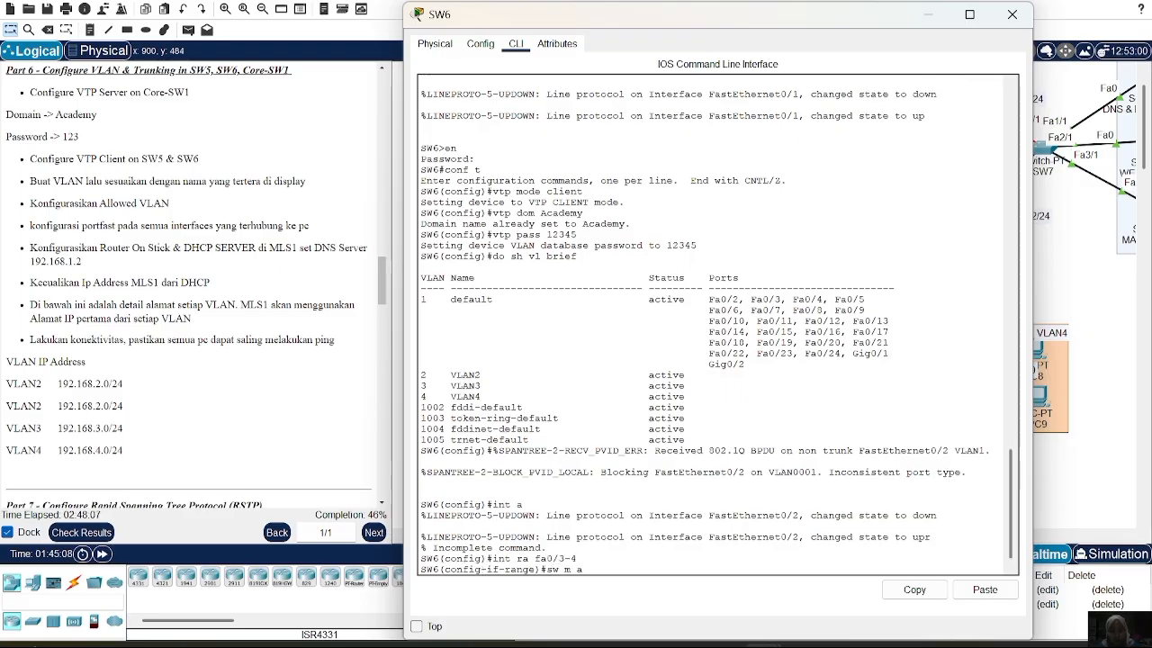
pyautogui.press('Return')
pyautogui.write('sw')
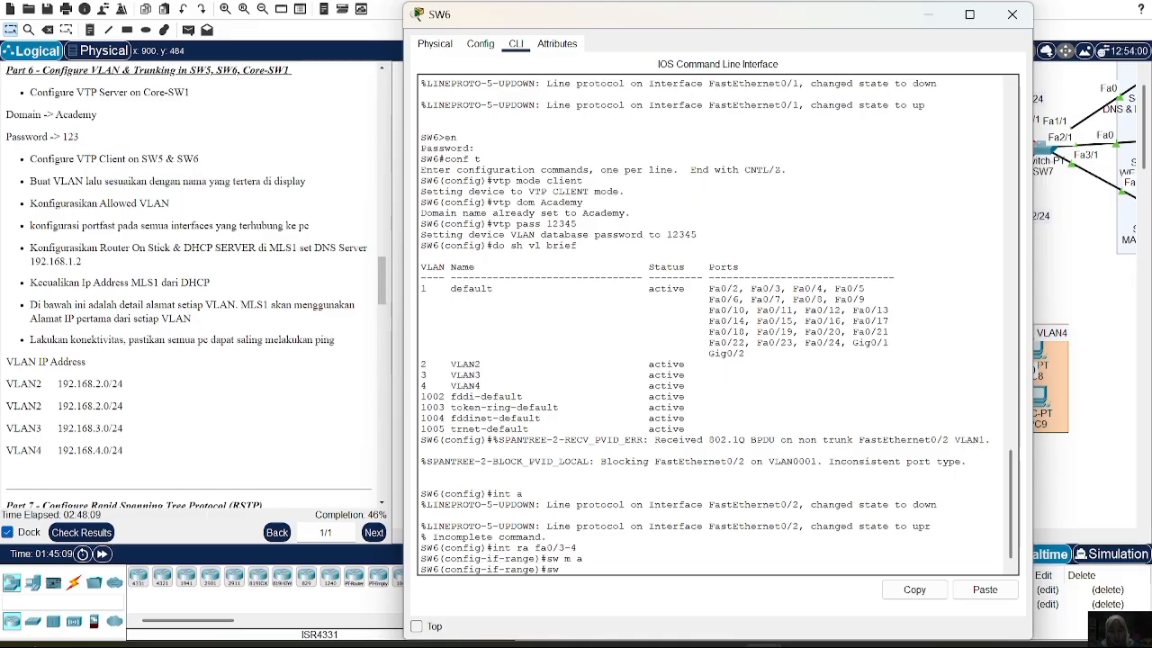
pyautogui.write(' a vl 2')
pyautogui.press('Return')
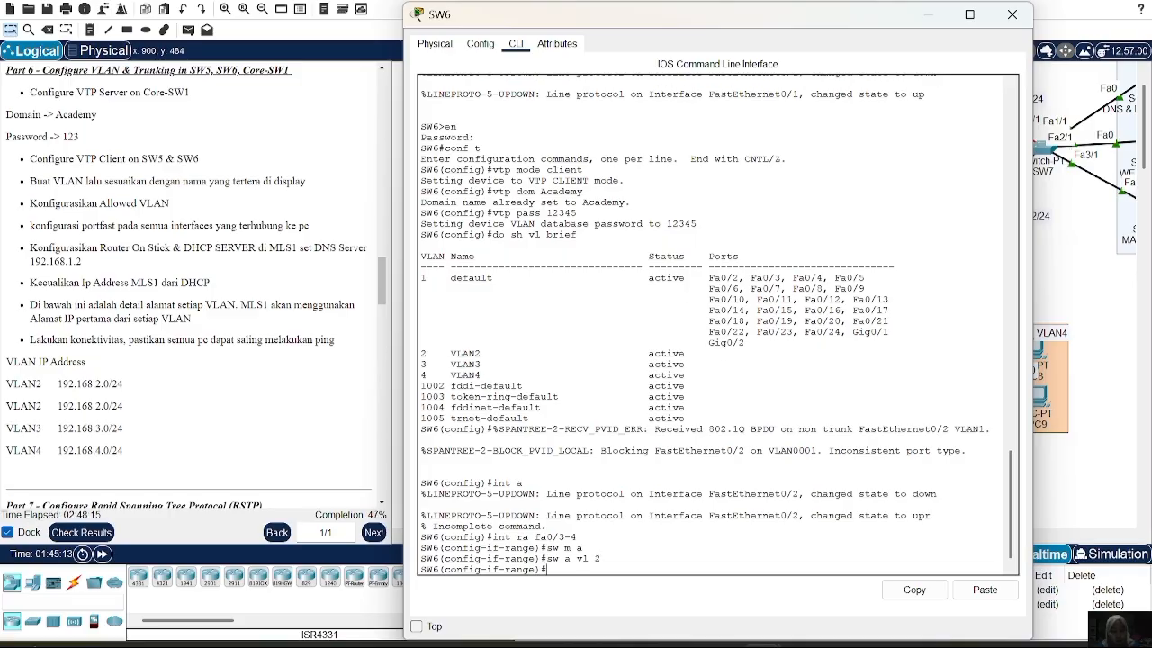
pyautogui.write('spa po')
pyautogui.press('Return')
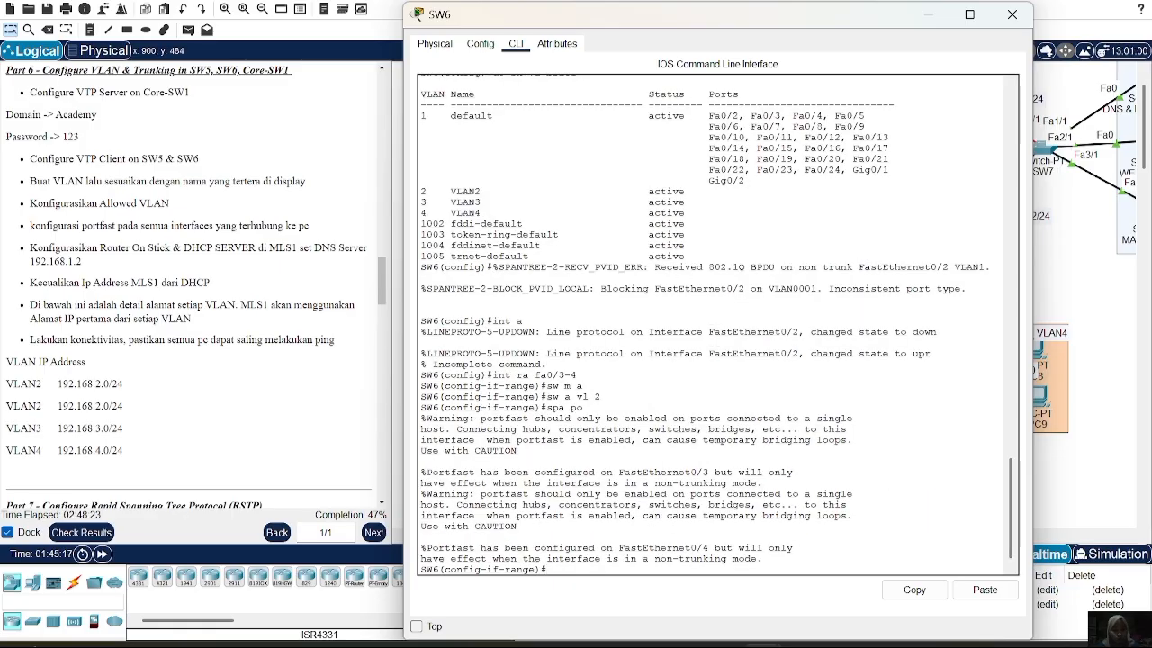
pyautogui.write('ex')
pyautogui.press('Return')
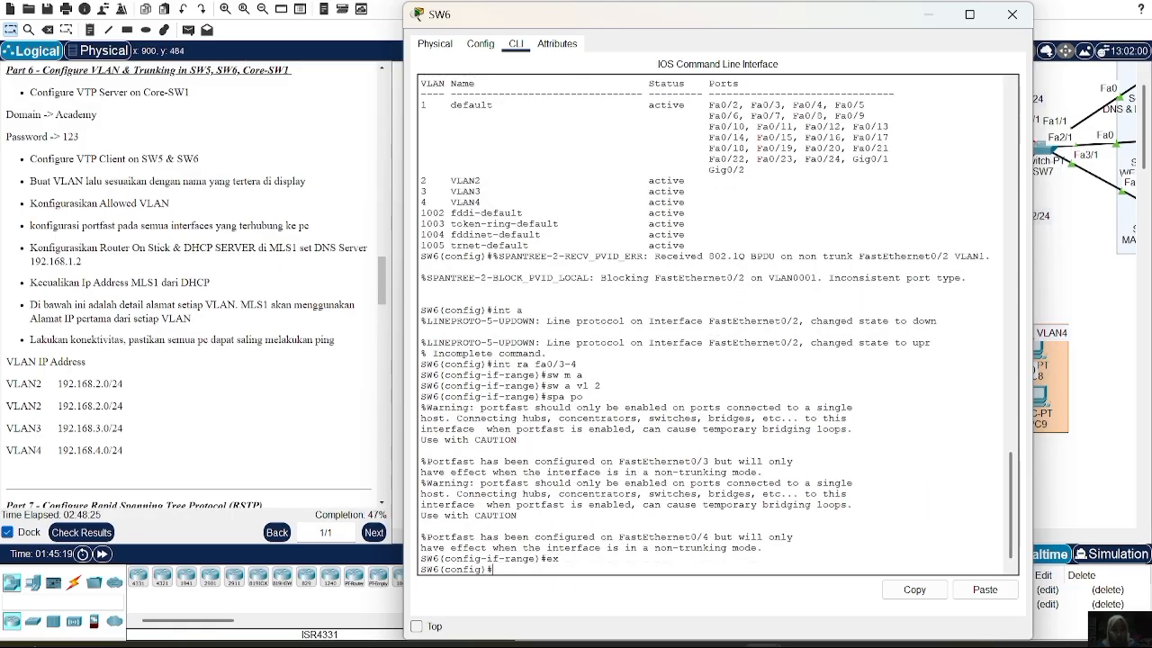
# Make SW6 ports Fa0/5-6 PortFast access ports in VLAN 3
pyautogui.write('int ra fa0/')
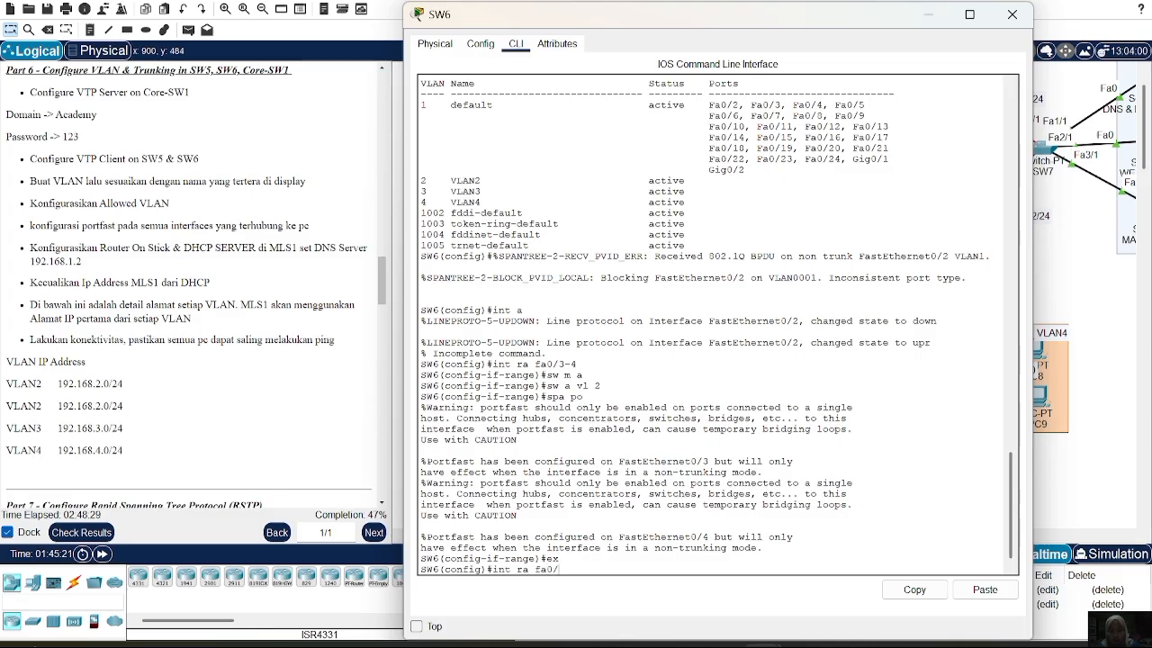
pyautogui.write('5-6')
pyautogui.press('Return')
pyautogui.write('sw m a')
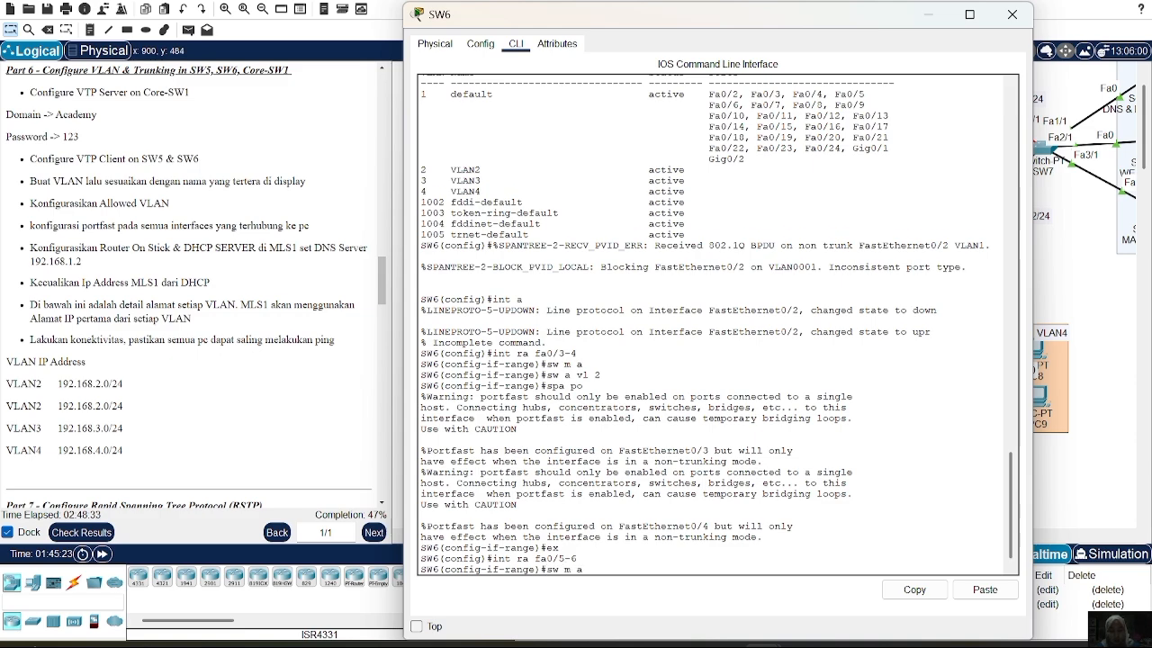
pyautogui.press('Return')
pyautogui.write('swa')
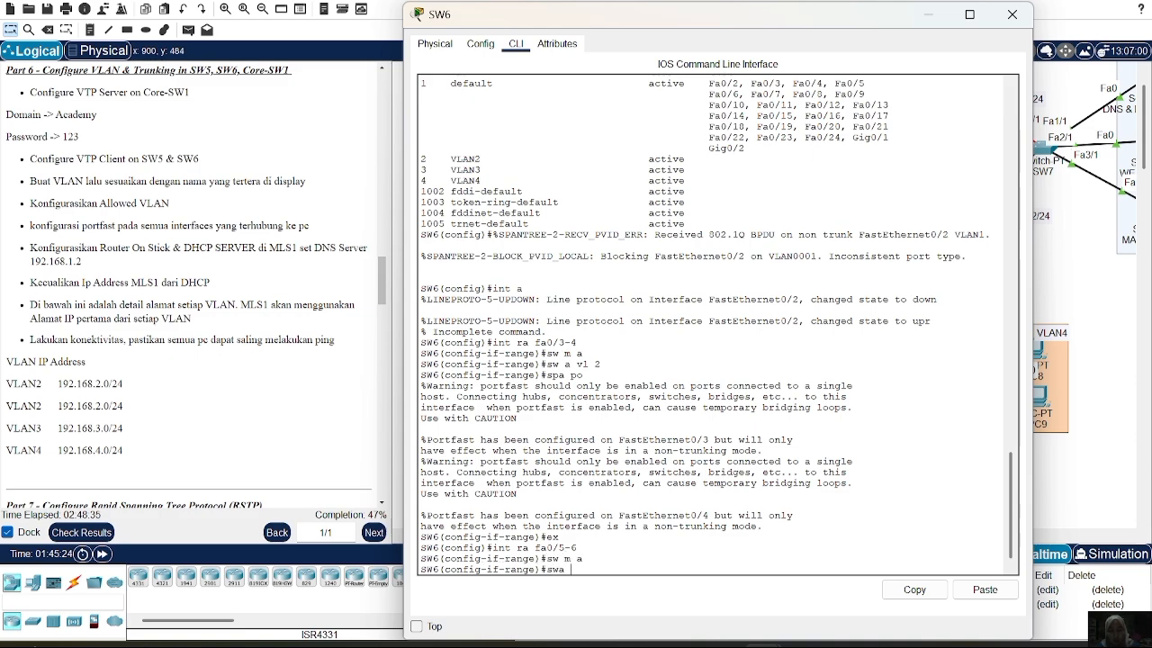
pyautogui.write(' avl')
pyautogui.write(' vl 3')
pyautogui.press('Return')
pyautogui.write('sp')
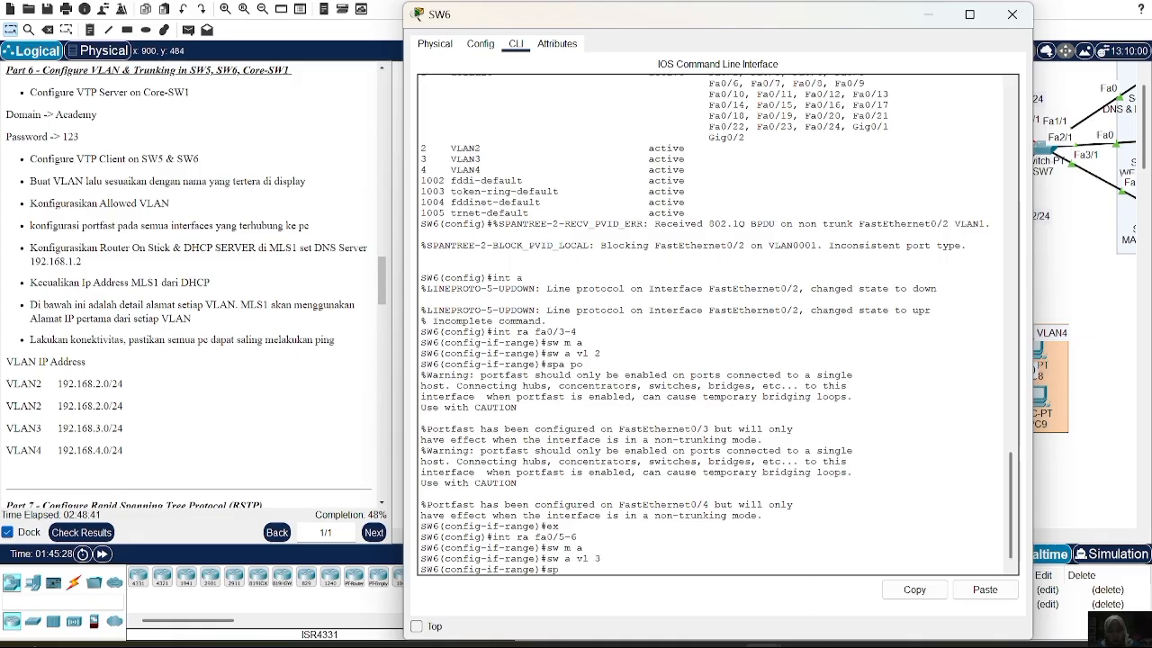
pyautogui.write('a po')
pyautogui.press('Return')
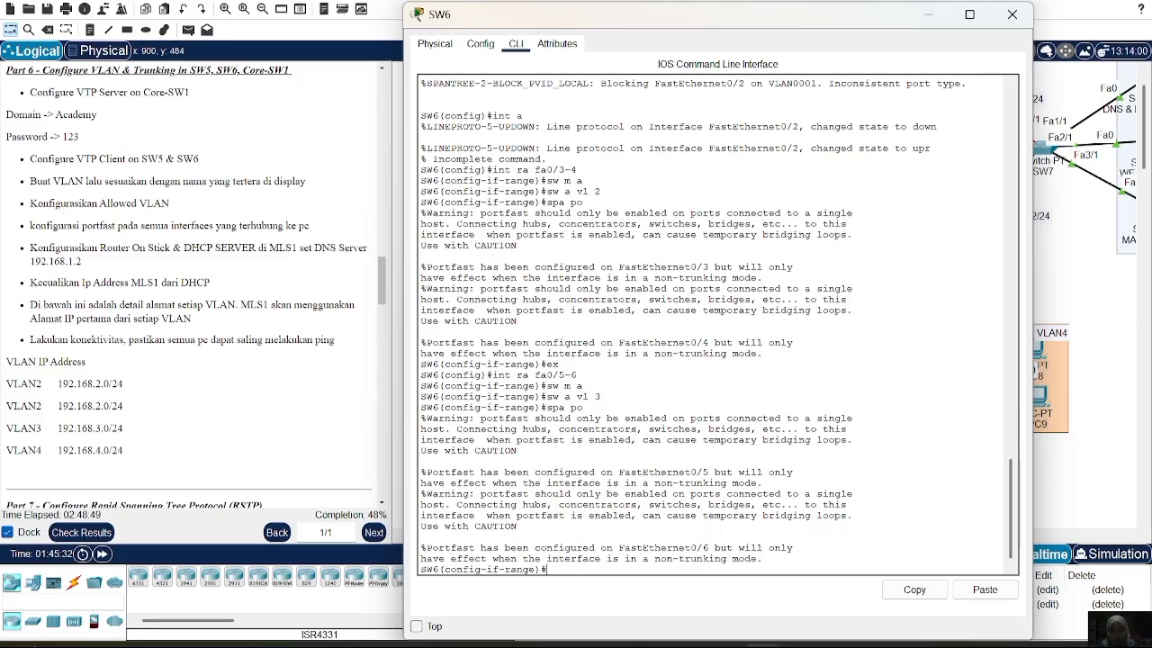
pyautogui.write('ex')
pyautogui.press('Return')
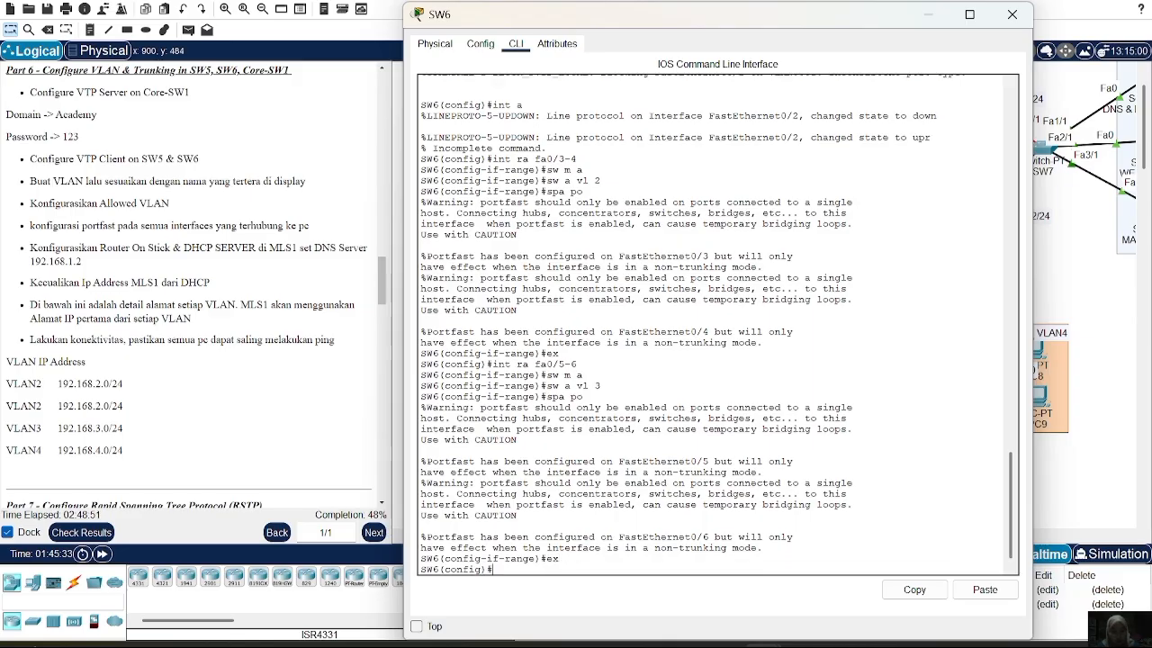
pyautogui.write('ex')
pyautogui.press('Up')
pyautogui.press('Up')
pyautogui.press('Up')
pyautogui.press('Up')
# On SW6, set Fa0/7-8 to access mode in VLAN 4 with PortFast enabled
pyautogui.write('\\\\')
pyautogui.press('BackSpace')
pyautogui.press('BackSpace')
pyautogui.press('BackSpace')
pyautogui.press('BackSpace')
pyautogui.press('BackSpace')
pyautogui.press('BackSpace')
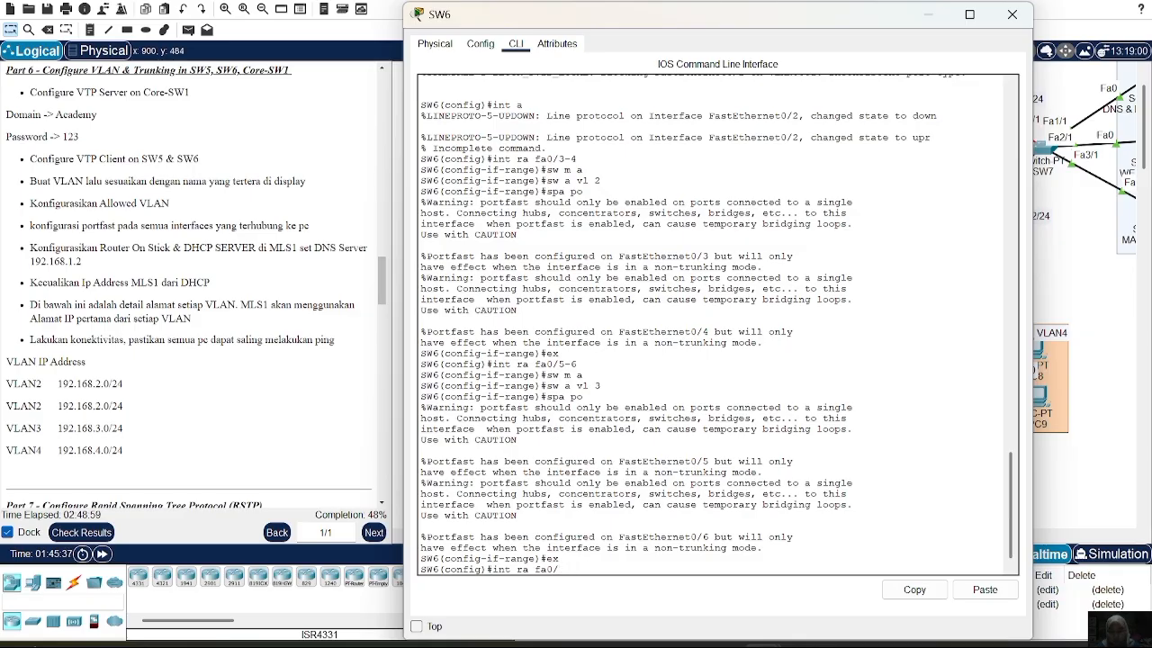
pyautogui.write('7-8')
pyautogui.press('Return')
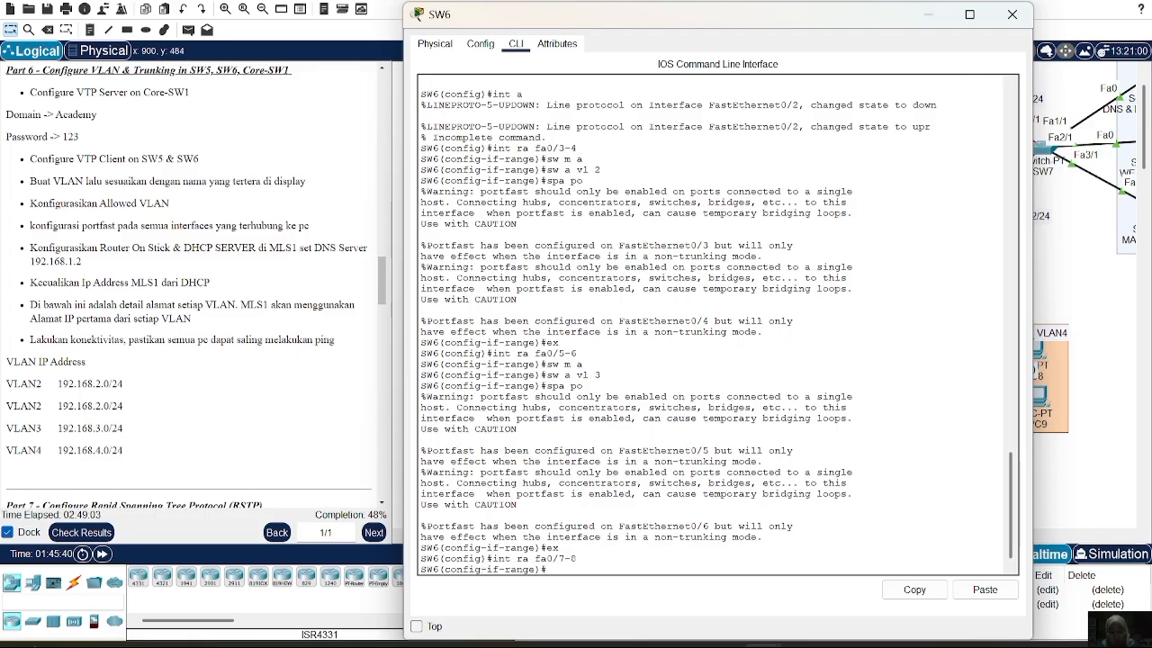
pyautogui.write('sw m a')
pyautogui.press('Return')
pyautogui.write('sw a ')
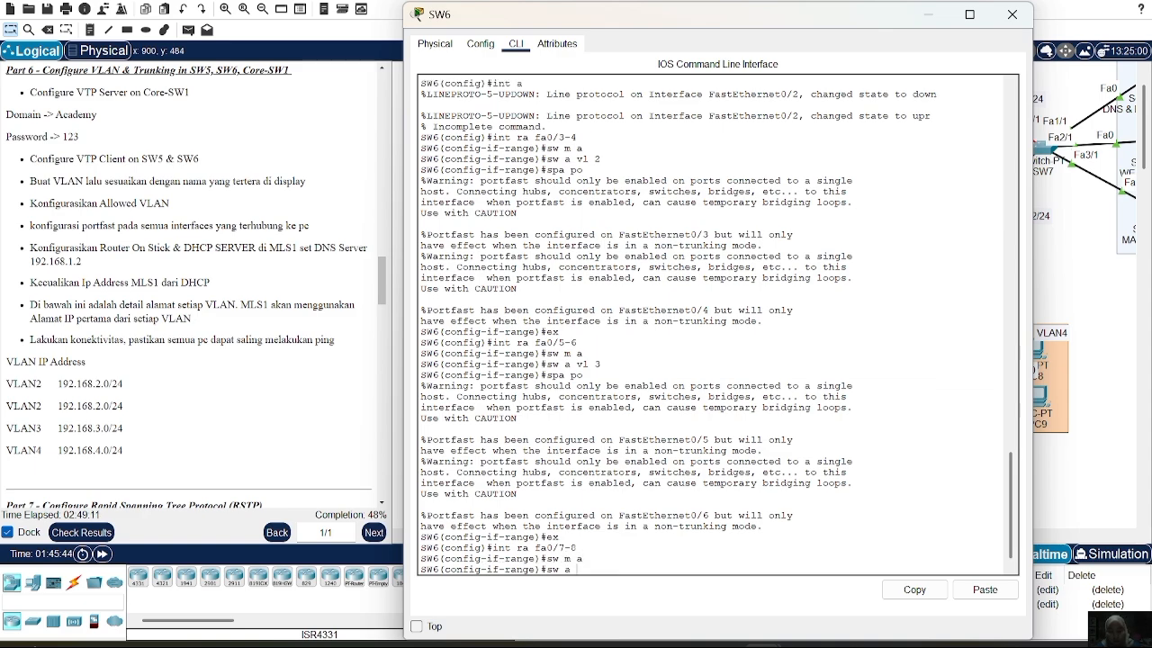
pyautogui.write('vl 4')
pyautogui.press('Return')
pyautogui.write('spa ')
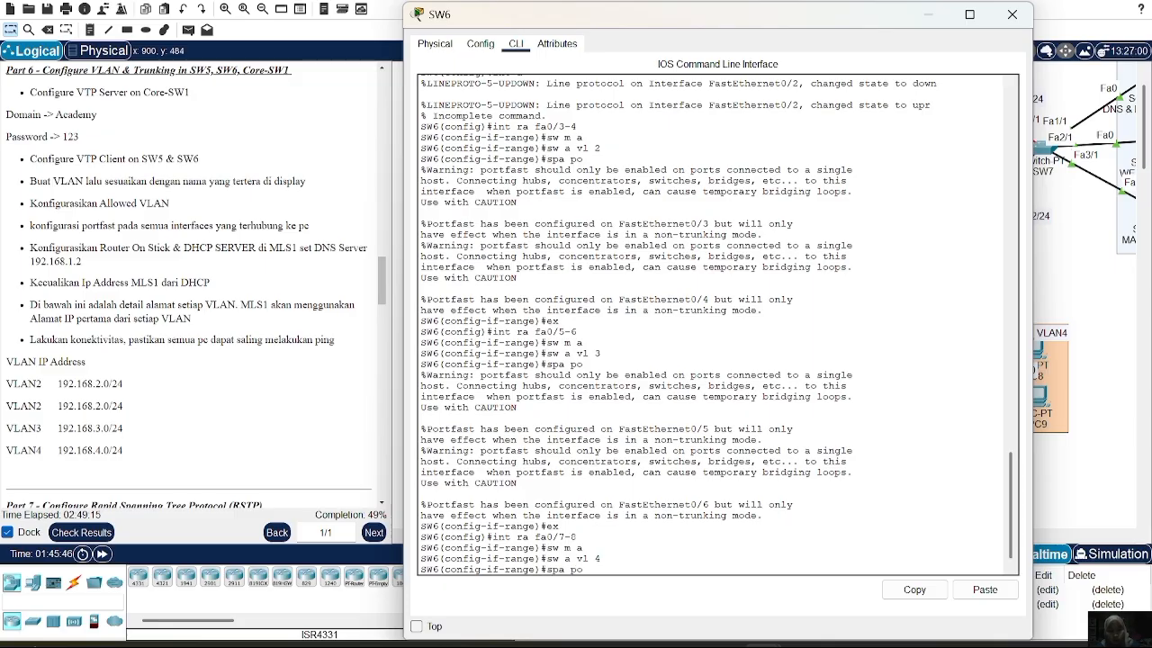
pyautogui.write('po')
pyautogui.press('Return')
pyautogui.write('ex')
pyautogui.press('Return')
pyautogui.write('int')
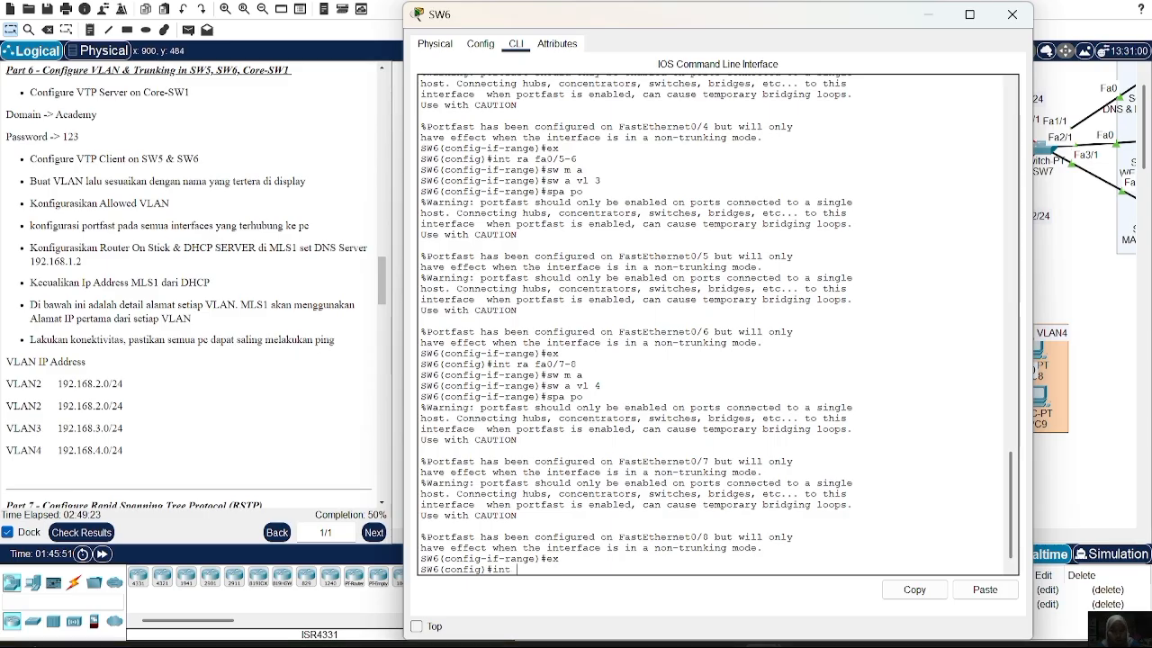
pyautogui.write(' ra fa0/')
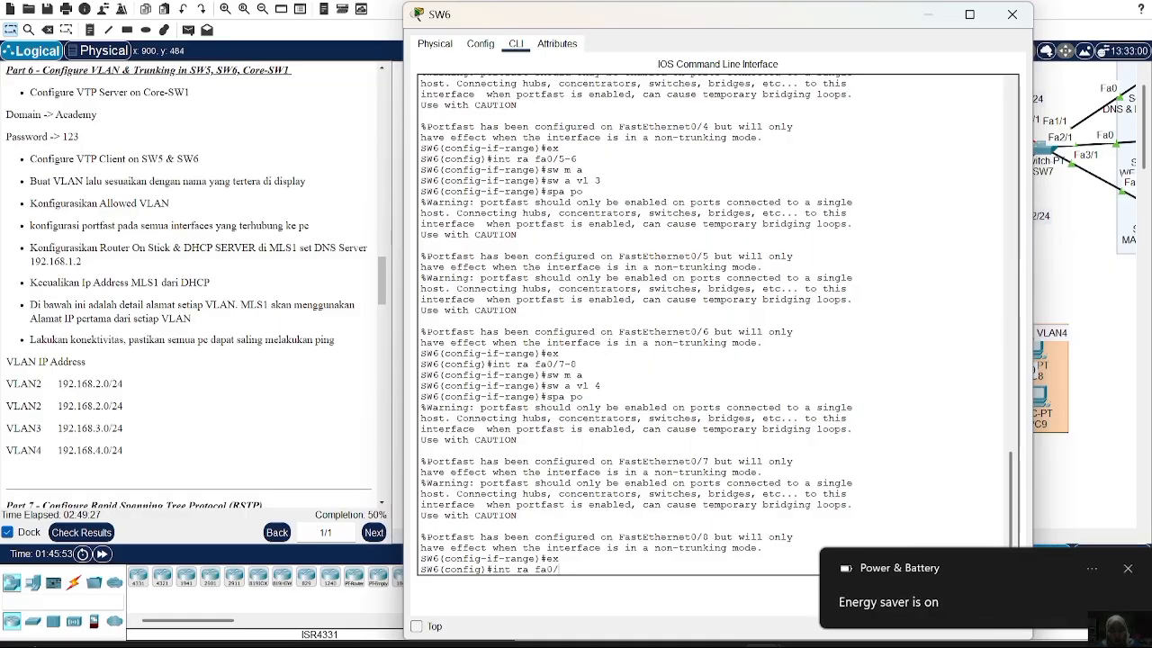
pyautogui.write('1-2')
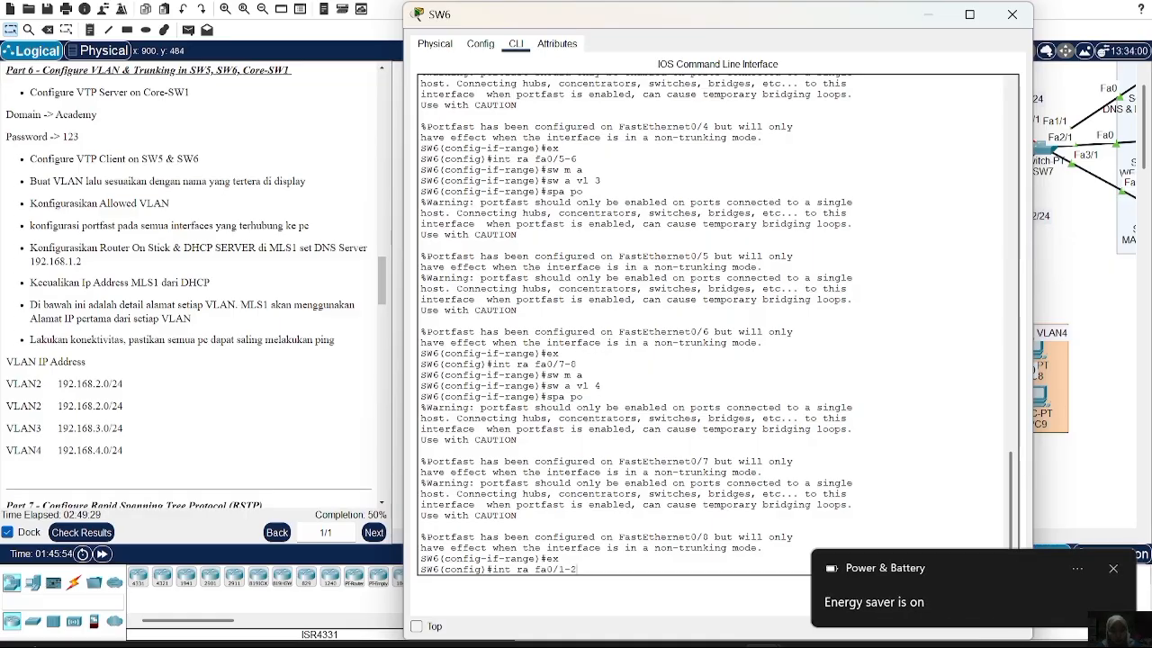
# Trunk SW6 ports Fa0/1-2 allowing only VLANs 2-4, then close the SW6 window
pyautogui.press('Return')
pyautogui.write('sw m t')
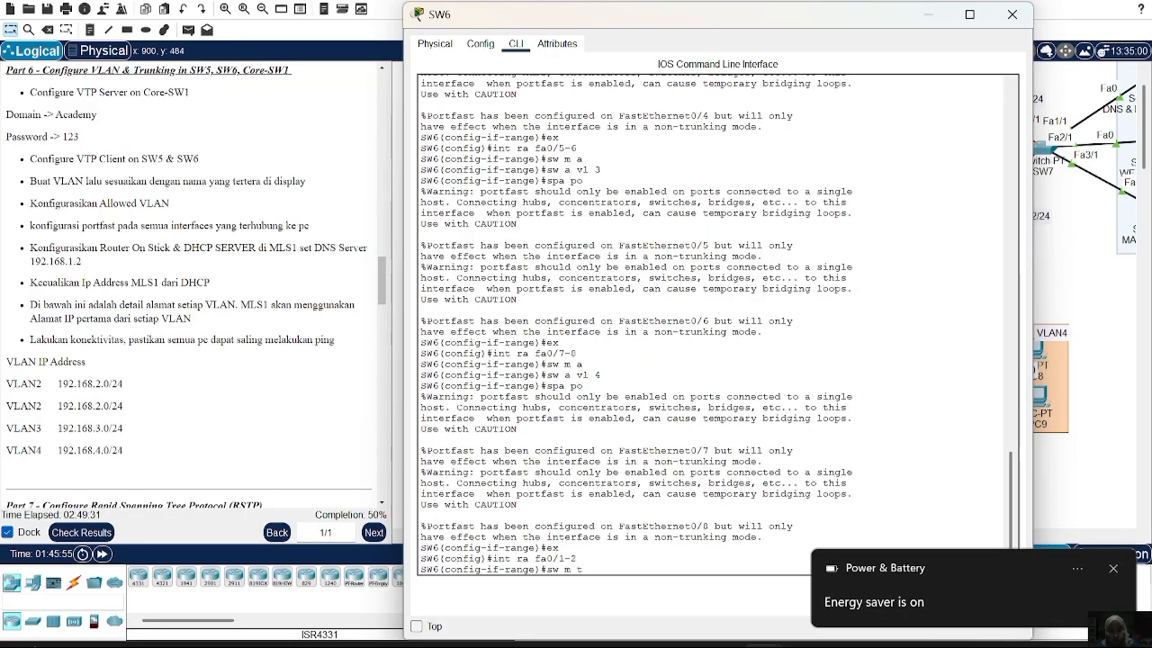
pyautogui.press('Return')
pyautogui.write('sw t al')
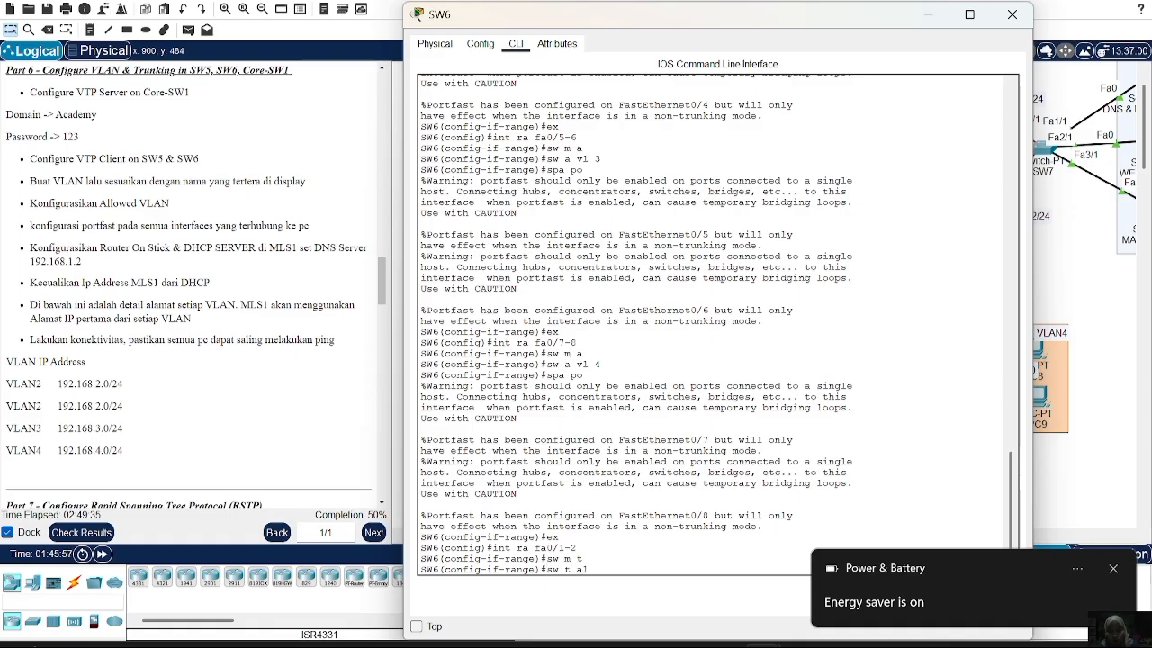
pyautogui.write(' vl 2-4')
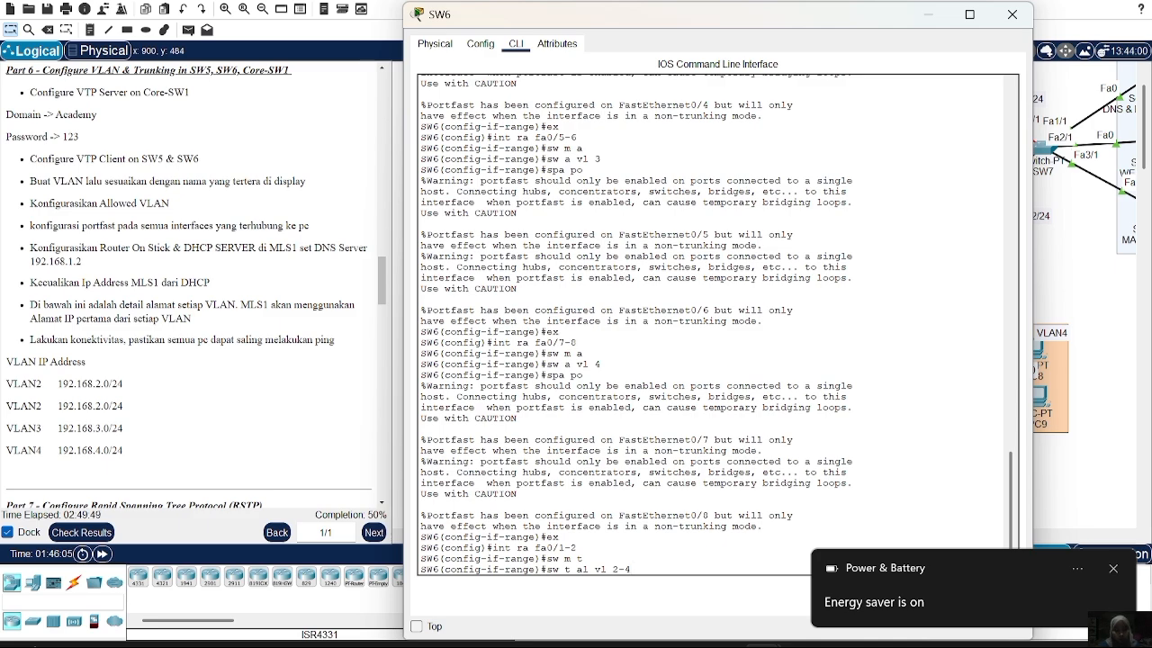
pyautogui.press('Return')
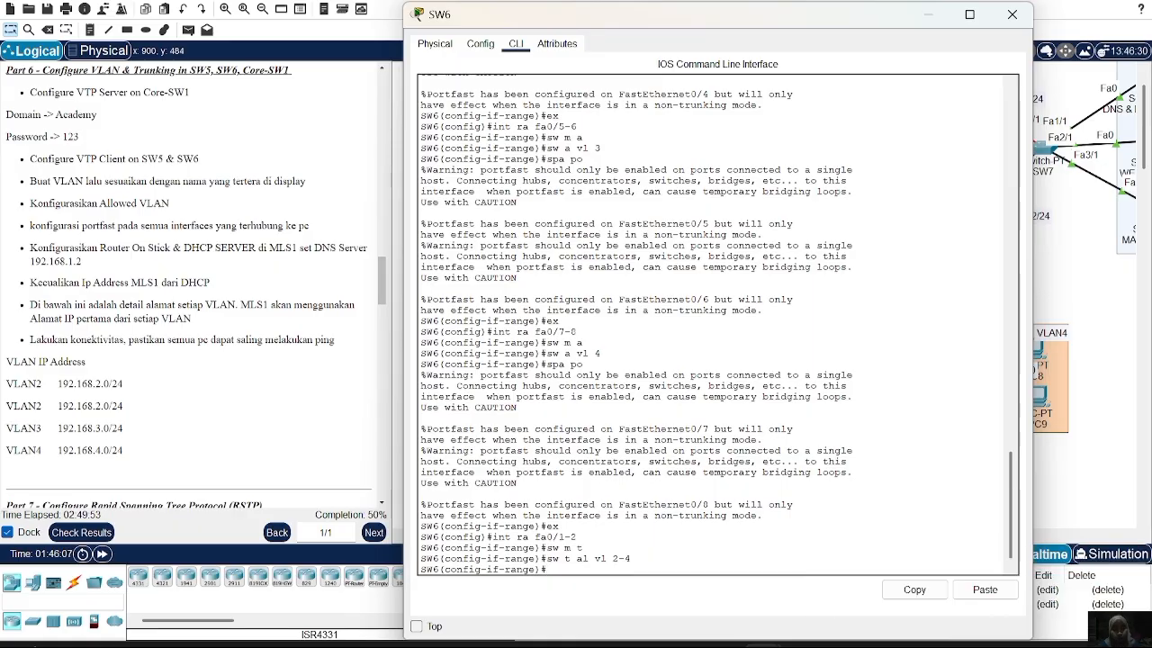
pyautogui.click(1011, 15)
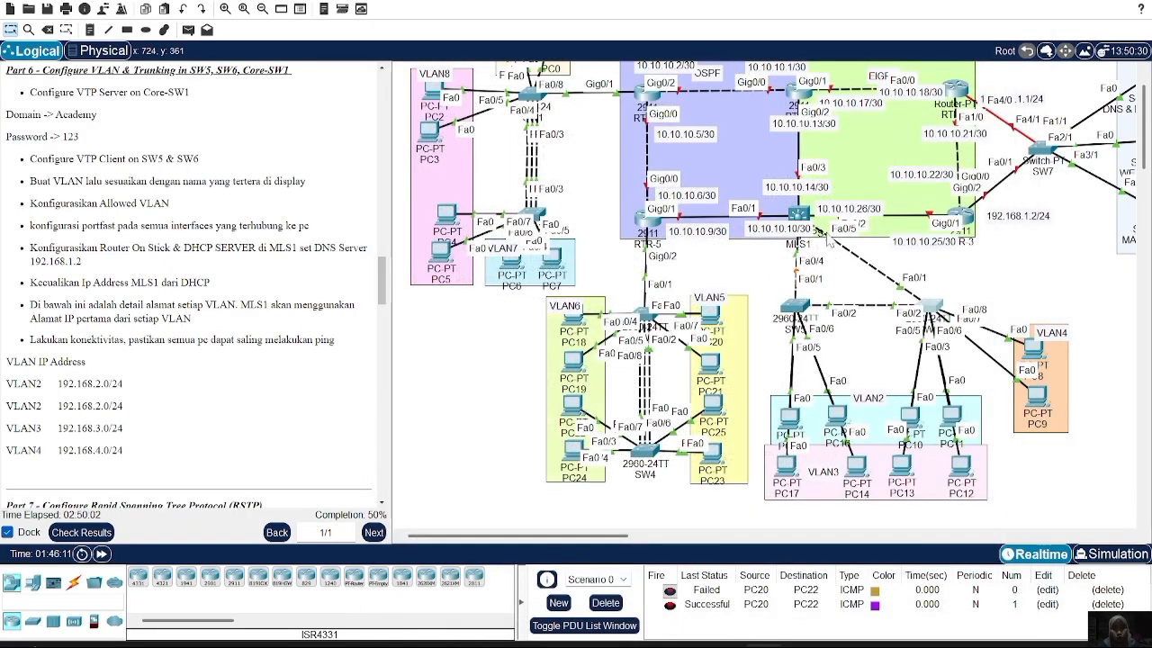
# On MLS1, create interface VLAN 2 with address 192.168.2.1 255.255.255.0
pyautogui.click(799, 213)
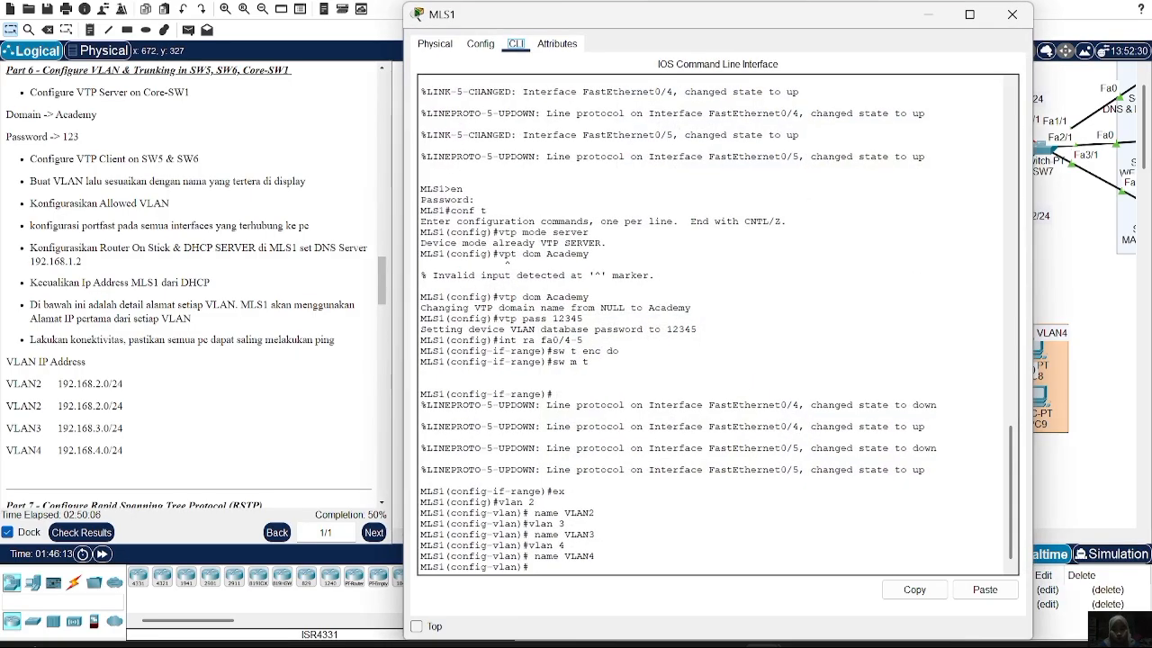
pyautogui.write('ex')
pyautogui.press('Return')
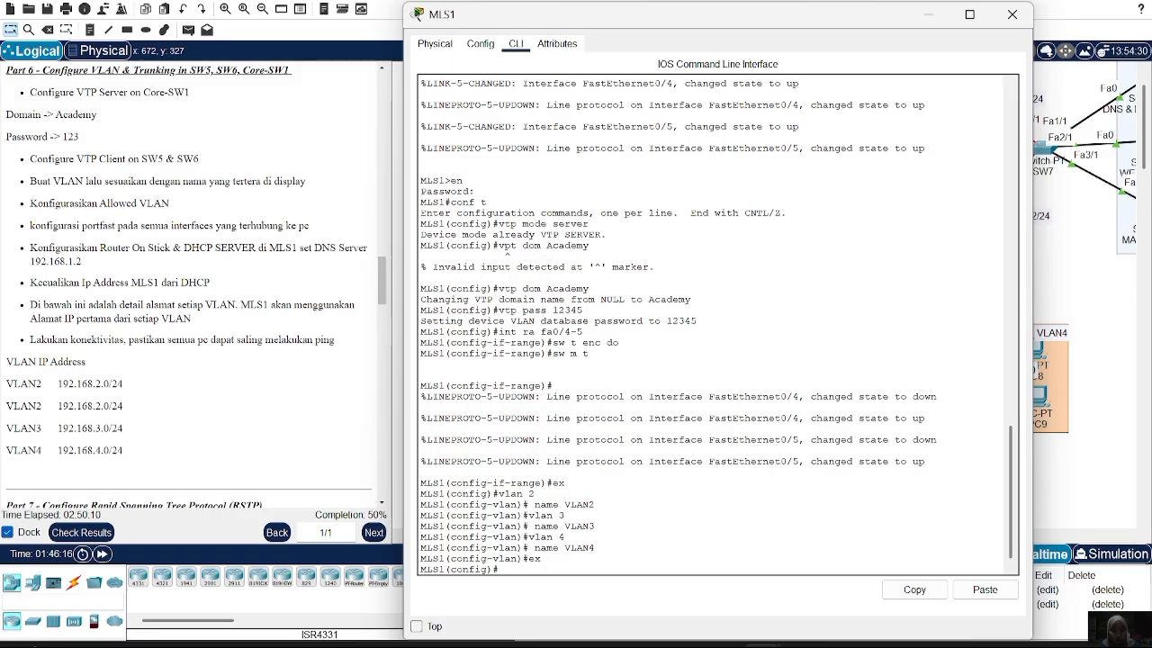
pyautogui.write('int vlan 2')
pyautogui.press('Return')
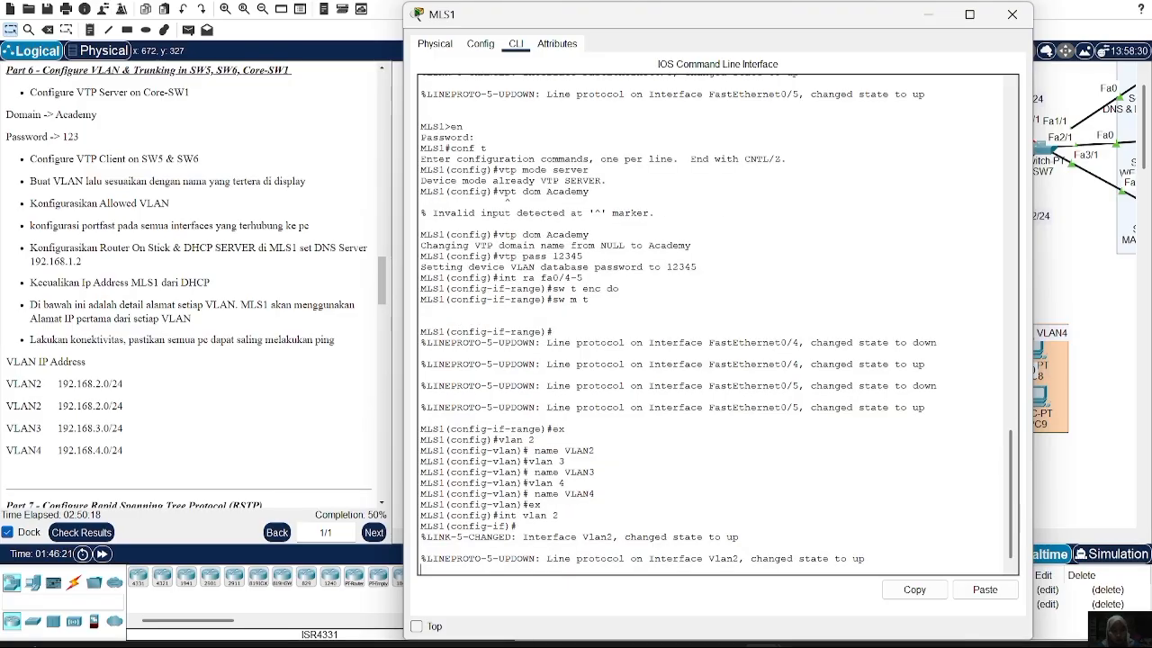
pyautogui.press('Return')
pyautogui.write('ip ')
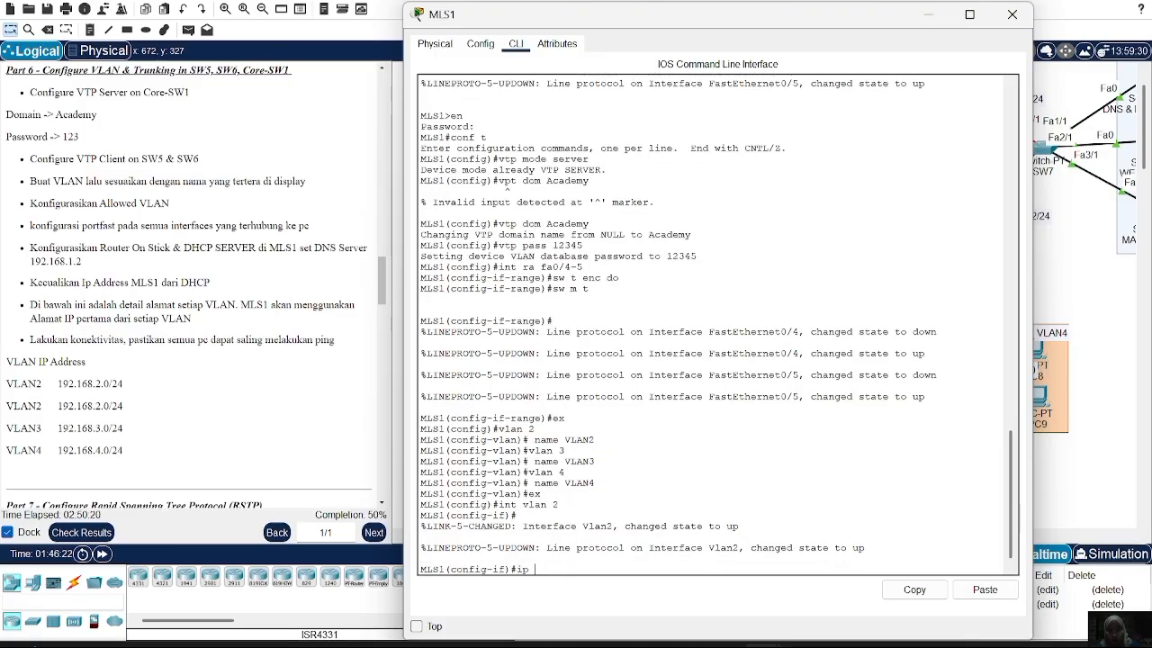
pyautogui.write('add 19.2')
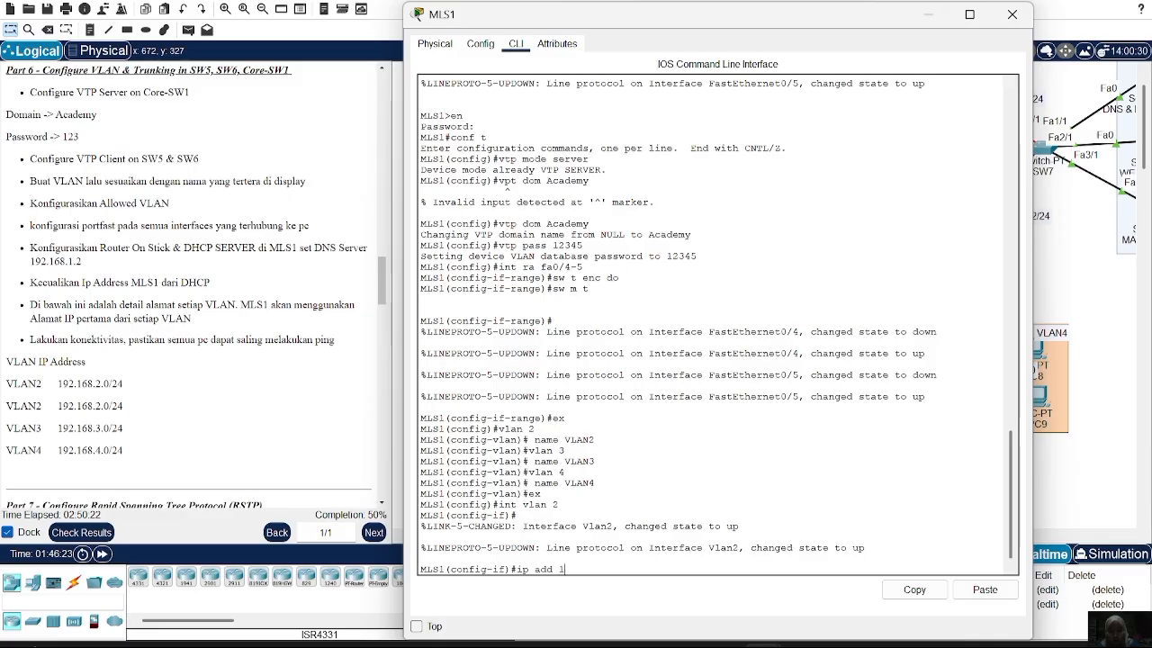
pyautogui.press('BackSpace')
pyautogui.press('BackSpace')
pyautogui.press('BackSpace')
pyautogui.write('2.168.2.1 255.255')
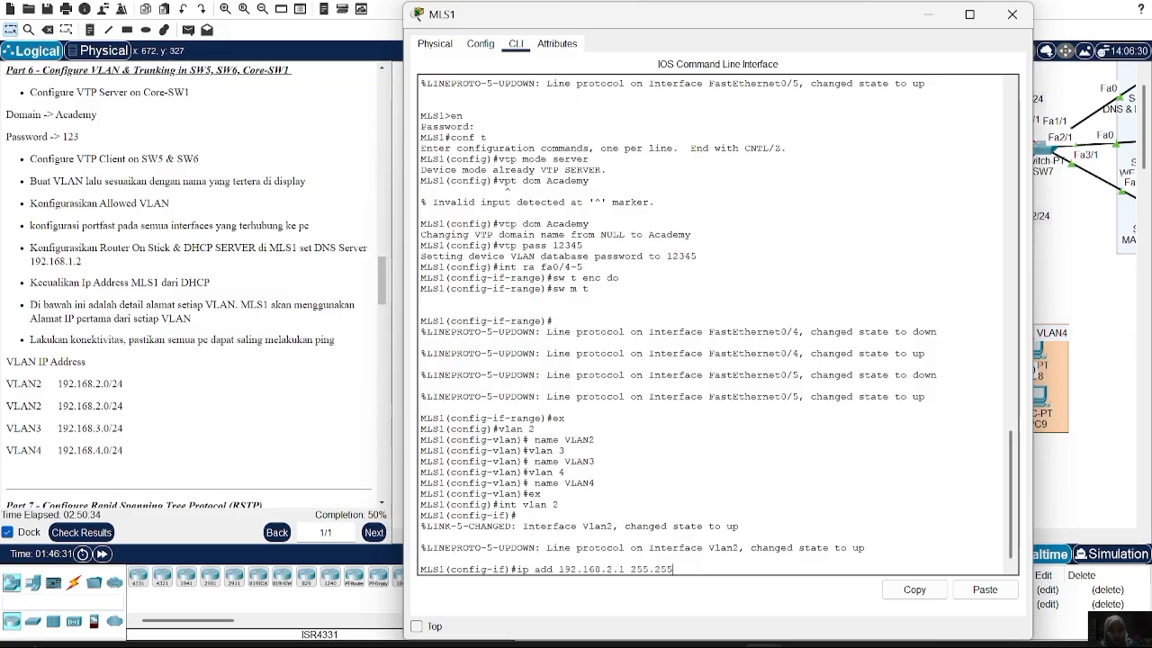
pyautogui.write('.255.0')
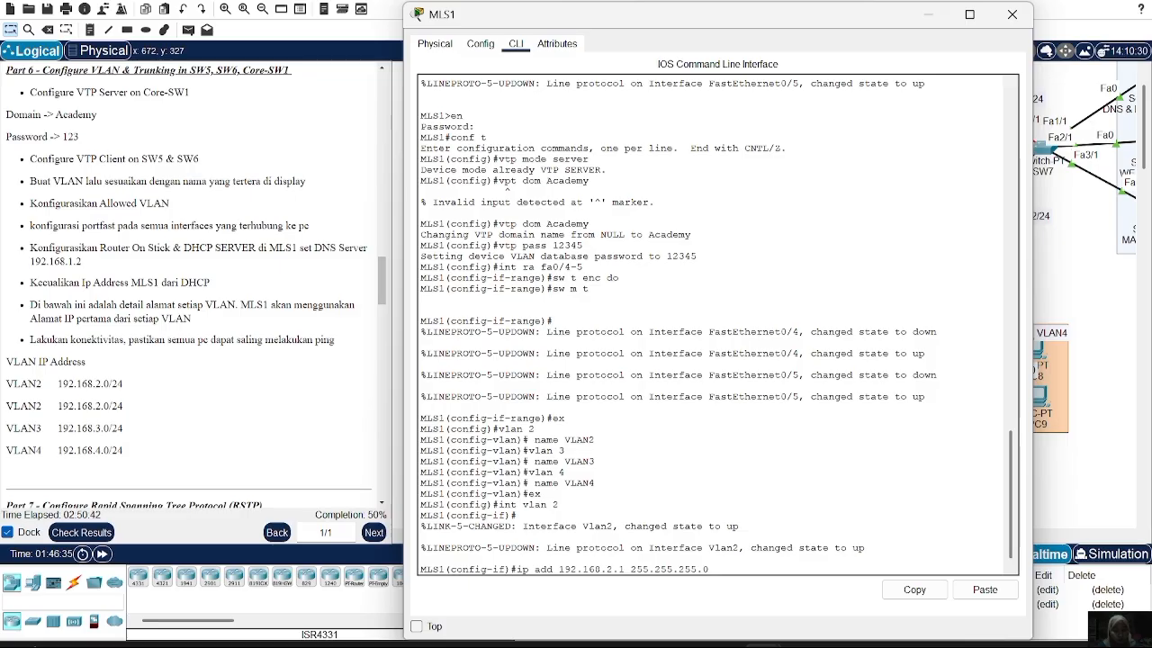
pyautogui.press('Return')
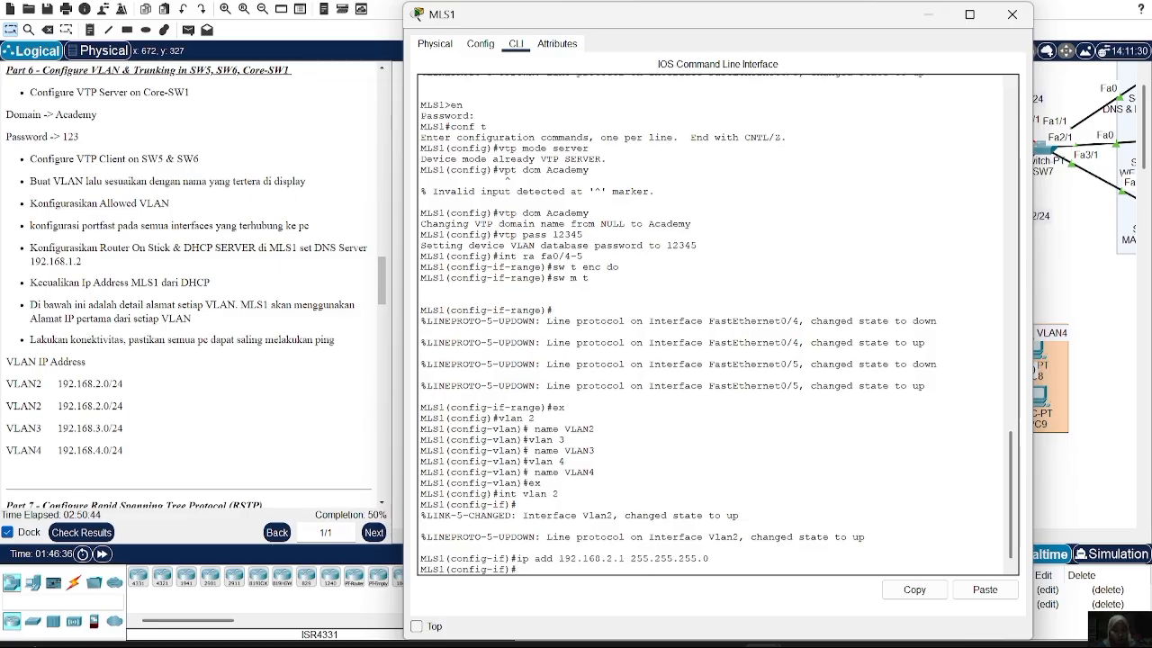
pyautogui.write('ex')
pyautogui.press('Return')
# Give MLS1 interface VLAN 3 the address 192.168.3.1 255.255.255.0
pyautogui.write('ex')
pyautogui.press('Up')
pyautogui.press('Up')
pyautogui.press('Up')
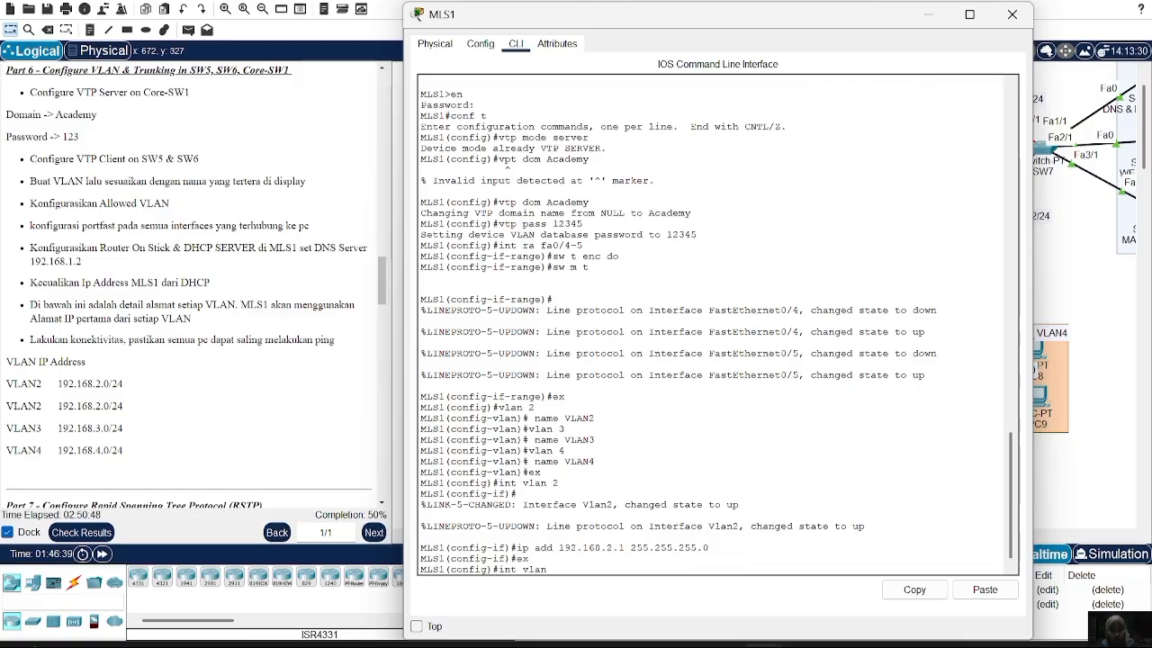
pyautogui.write('3')
pyautogui.press('Return')
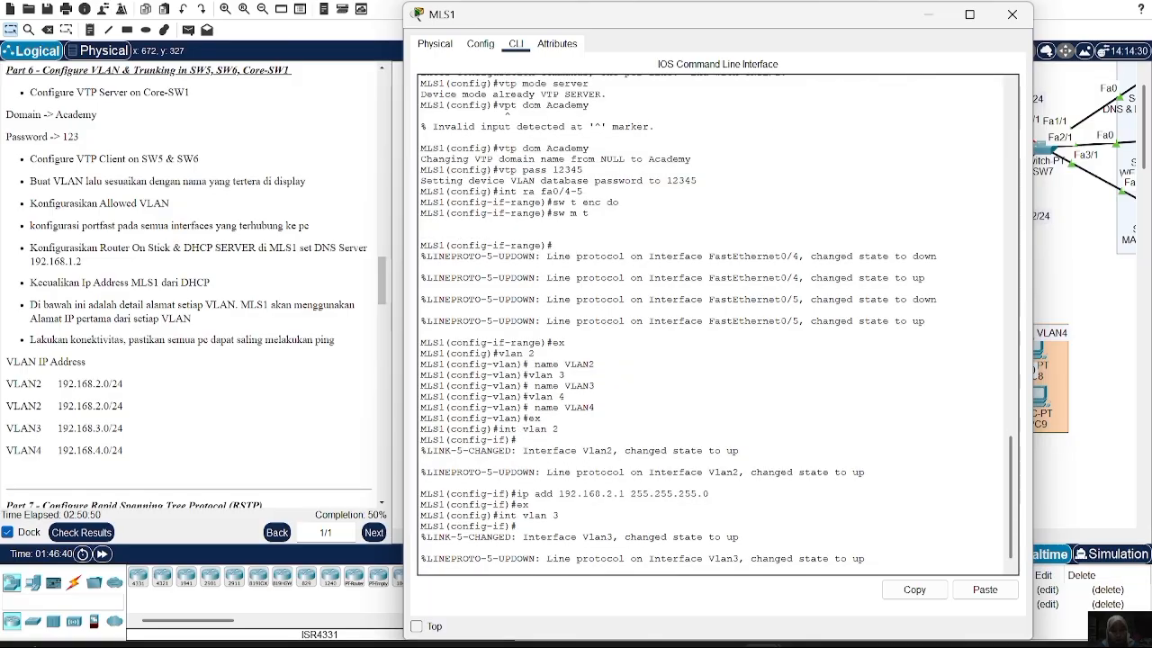
pyautogui.write('ex')
pyautogui.press('Up')
pyautogui.press('Up')
pyautogui.press('Up')
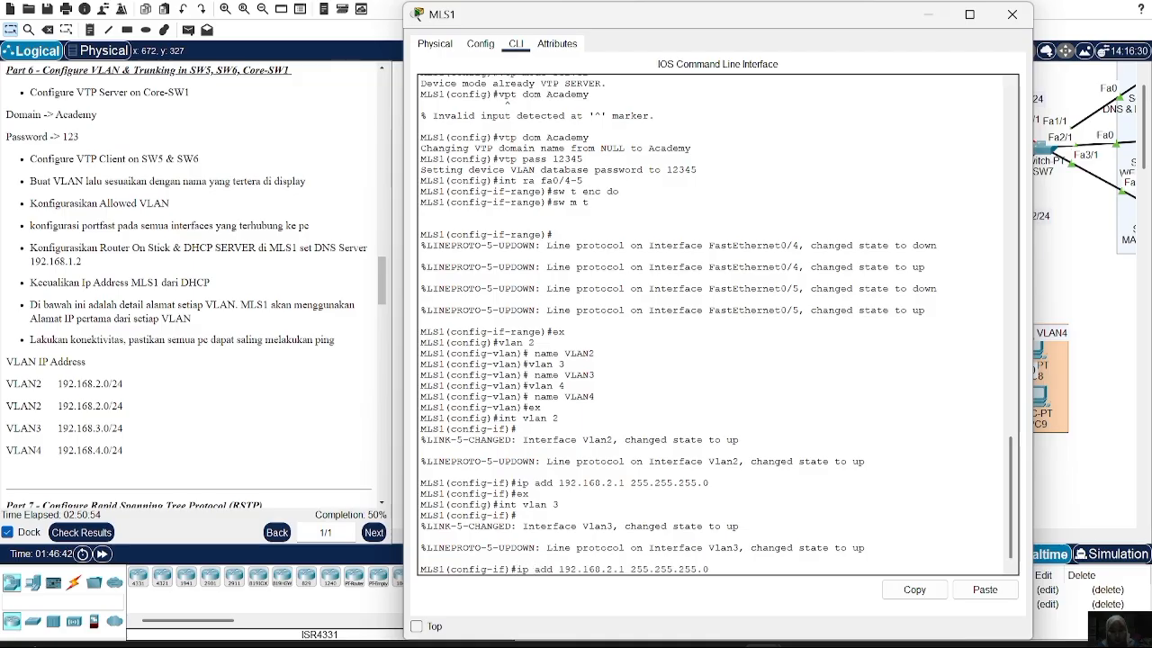
pyautogui.press('BackSpace')
pyautogui.write('3')
pyautogui.press('Return')
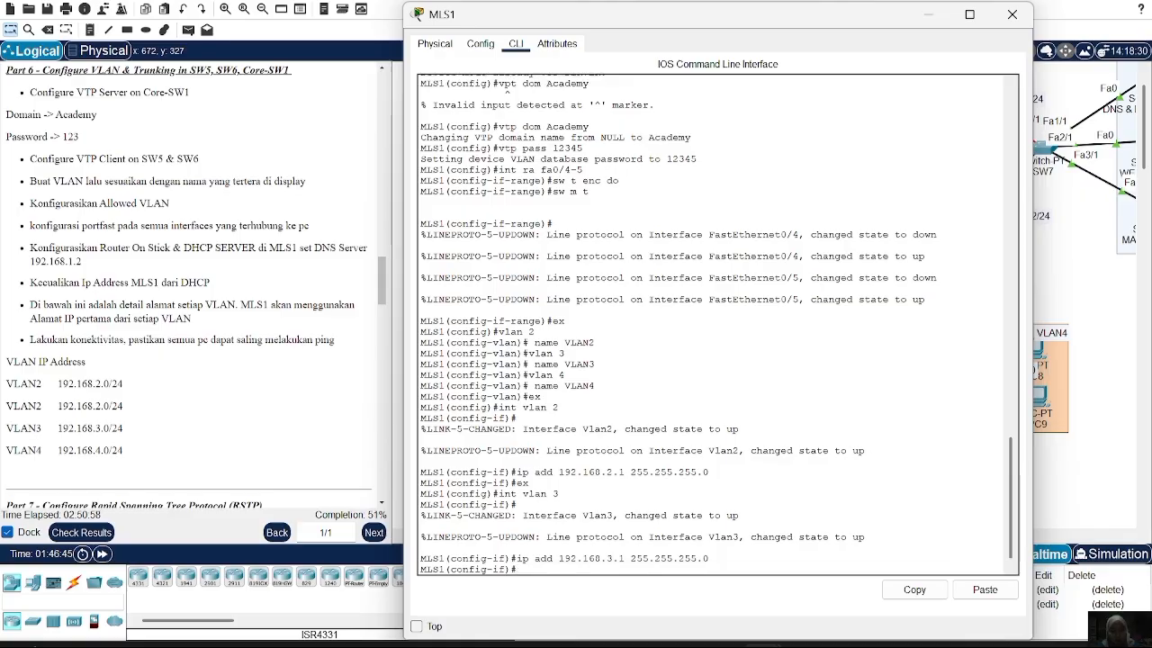
pyautogui.write('ex')
pyautogui.press('Return')
# Give MLS1 interface VLAN 4 the address 192.168.4.1 255.255.255.0
pyautogui.press('Up')
pyautogui.press('Up')
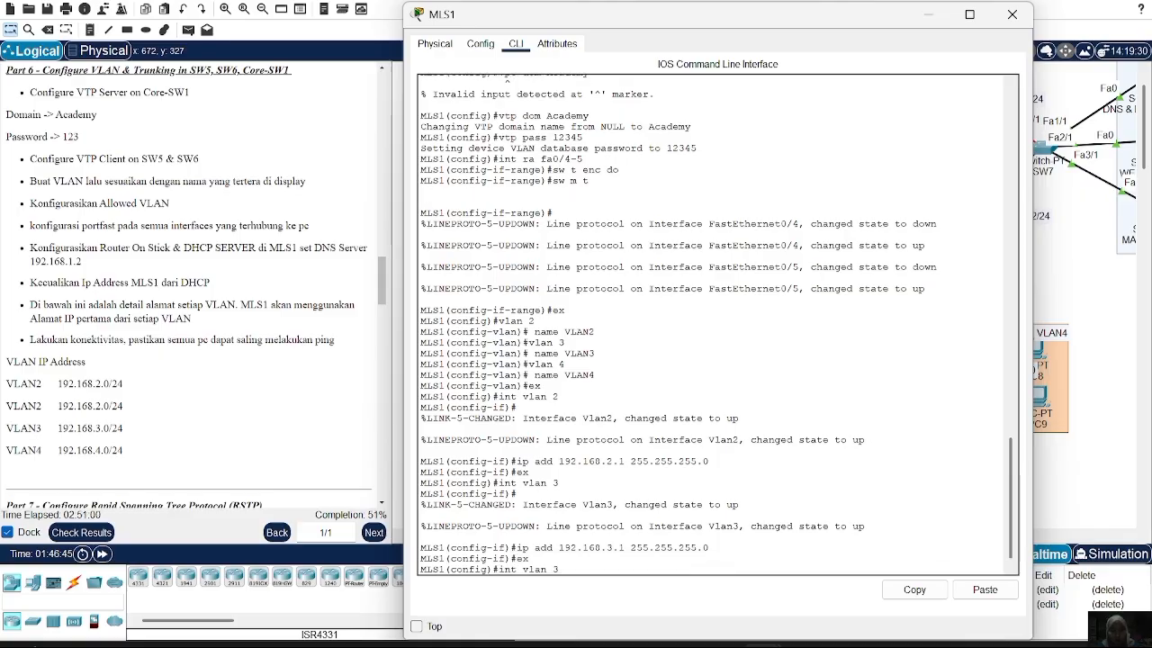
pyautogui.press('BackSpace')
pyautogui.write('4')
pyautogui.press('Return')
pyautogui.press('Up')
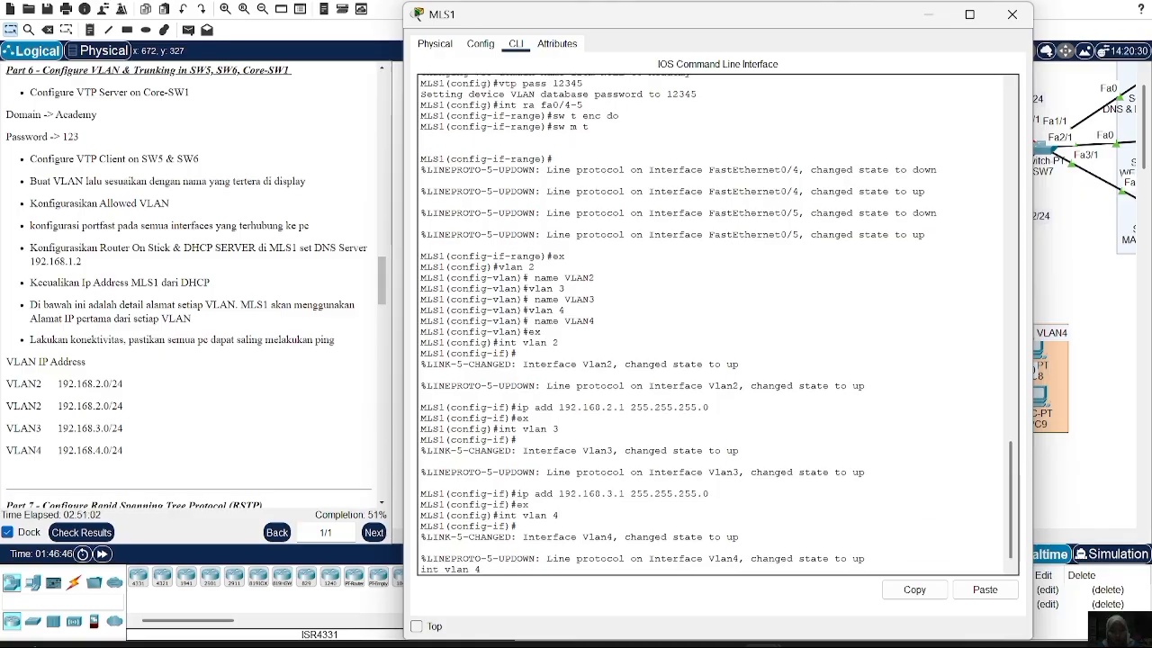
pyautogui.press('BackSpace')
pyautogui.press('BackSpace')
pyautogui.press('BackSpace')
pyautogui.press('BackSpace')
pyautogui.press('BackSpace')
pyautogui.press('BackSpace')
pyautogui.press('BackSpace')
pyautogui.press('BackSpace')
pyautogui.press('BackSpace')
pyautogui.press('BackSpace')
pyautogui.press('Return')
pyautogui.press('Up')
pyautogui.press('Up')
pyautogui.press('Up')
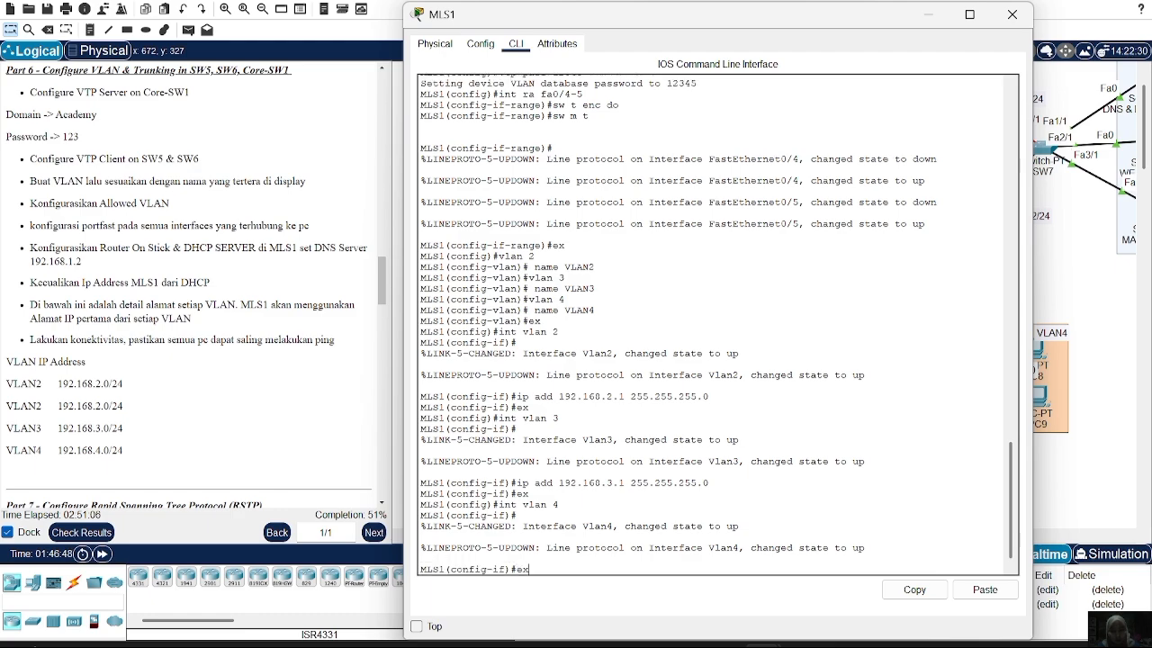
pyautogui.press('Down')
pyautogui.press('Left')
pyautogui.press('Left')
pyautogui.press('Left')
pyautogui.press('Left')
pyautogui.press('Left')
pyautogui.press('Left')
pyautogui.press('Left')
pyautogui.press('Left')
pyautogui.press('BackSpace')
pyautogui.write('4')
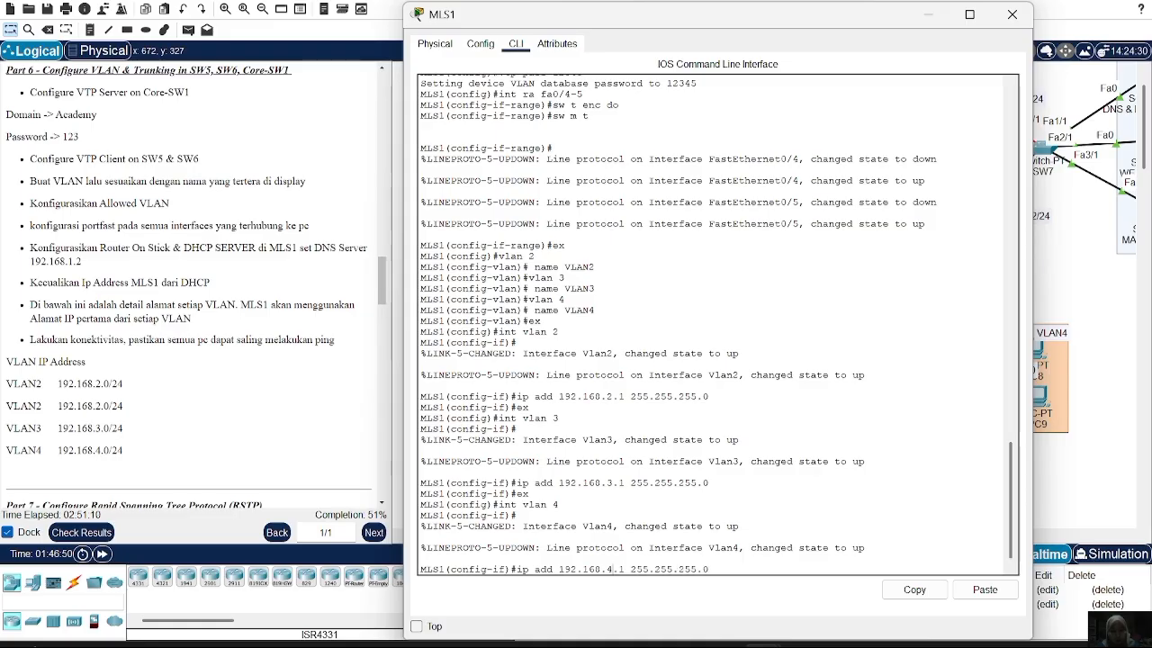
pyautogui.press('Return')
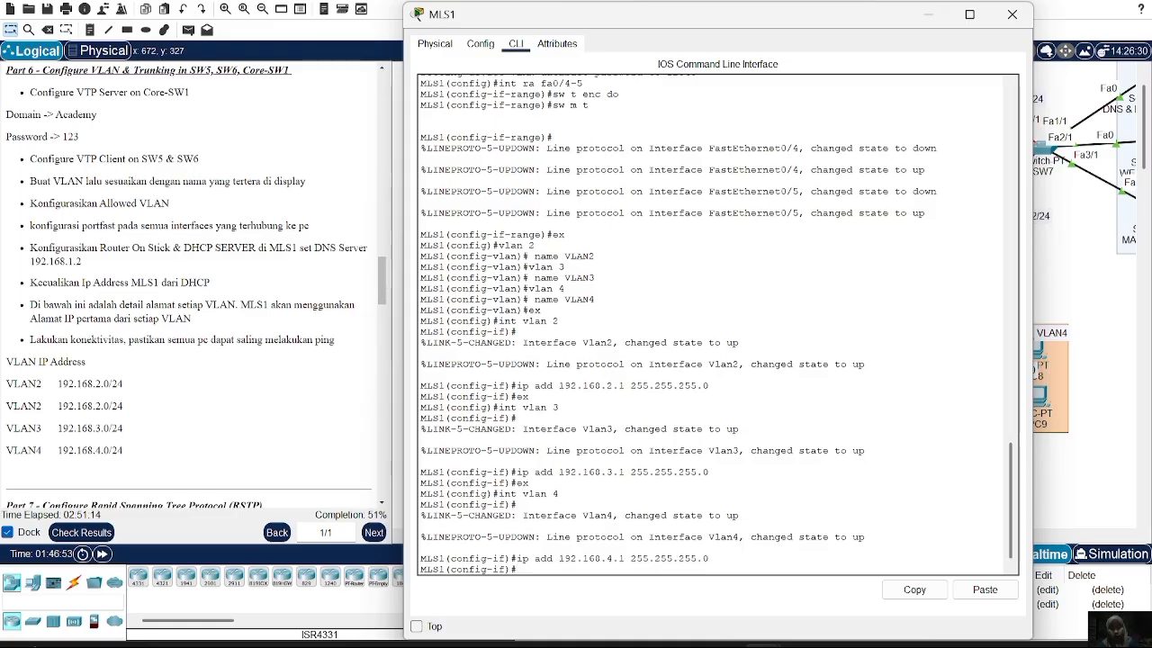
pyautogui.write('ex')
pyautogui.press('Return')
# Create DHCP pool VLAN2 with network 192.168.2.0 255.255.255.0
pyautogui.write('ip dhcp po')
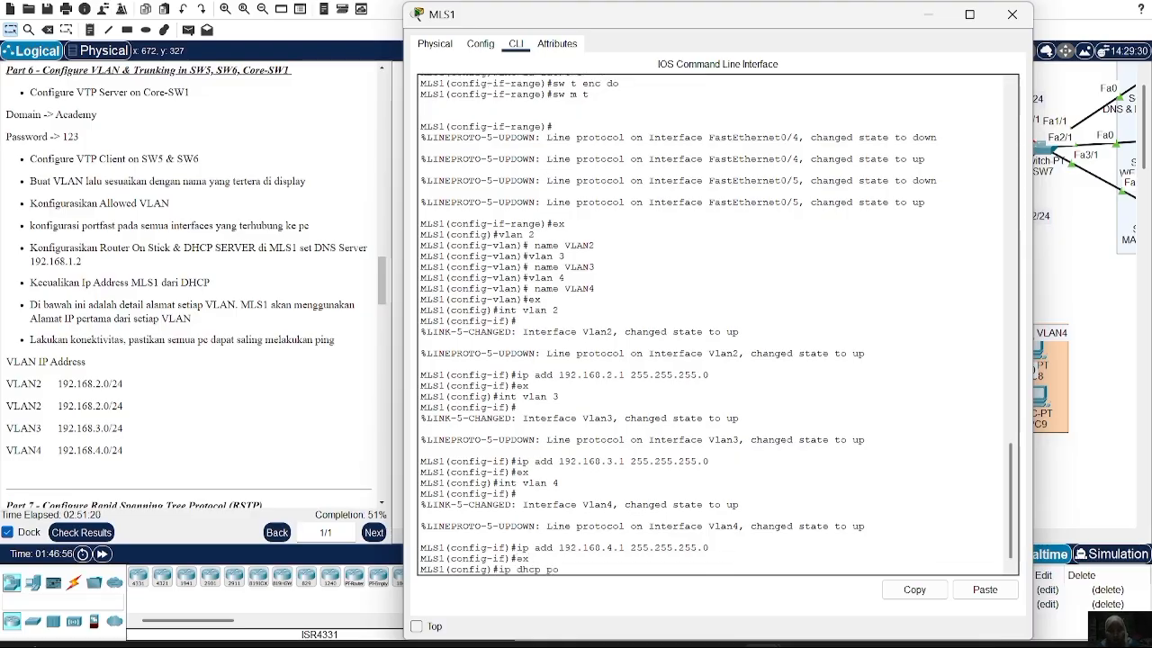
pyautogui.write('ol VLAN2')
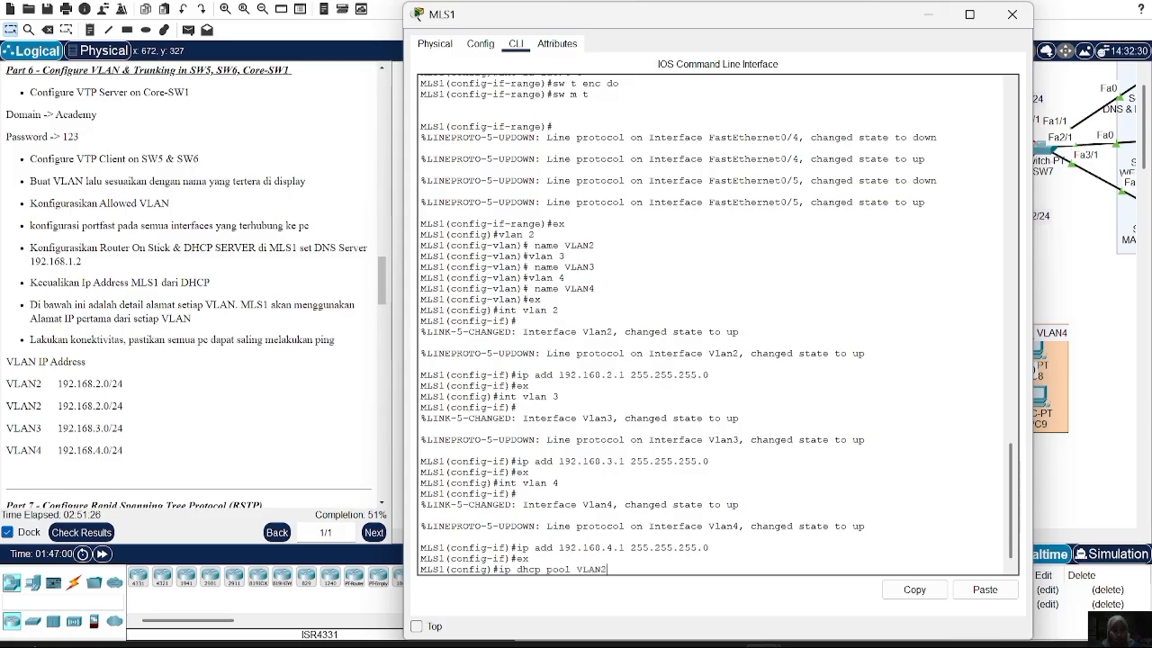
pyautogui.press('Return')
pyautogui.write('ne 192.168.2.0')
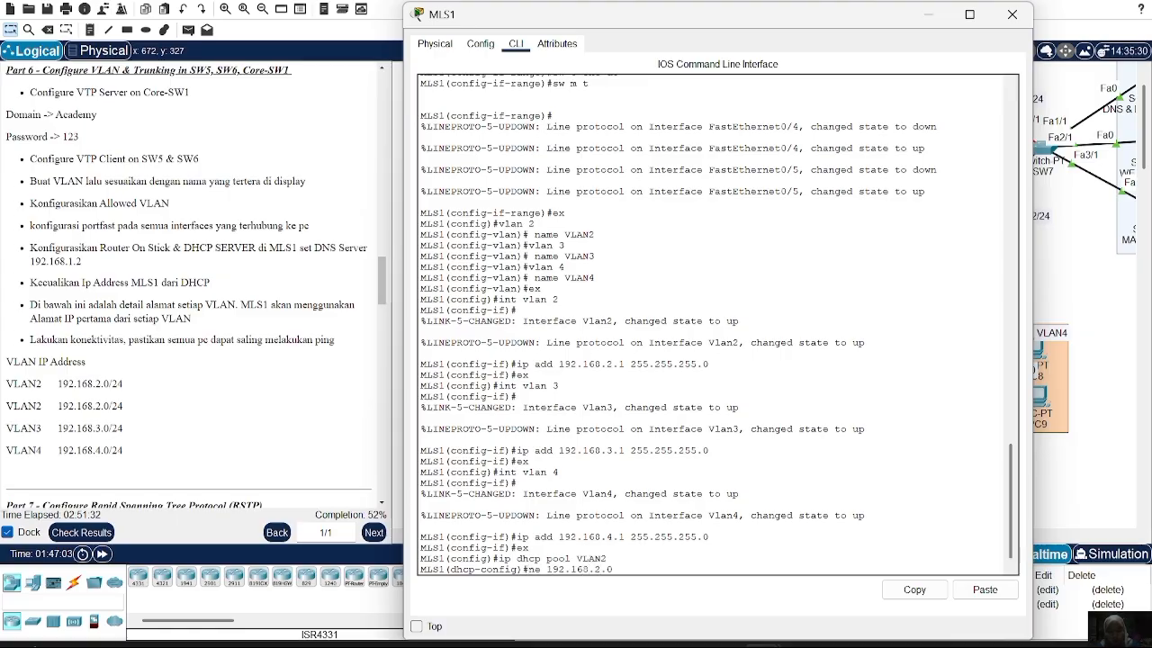
pyautogui.write(' 255.255.255.0')
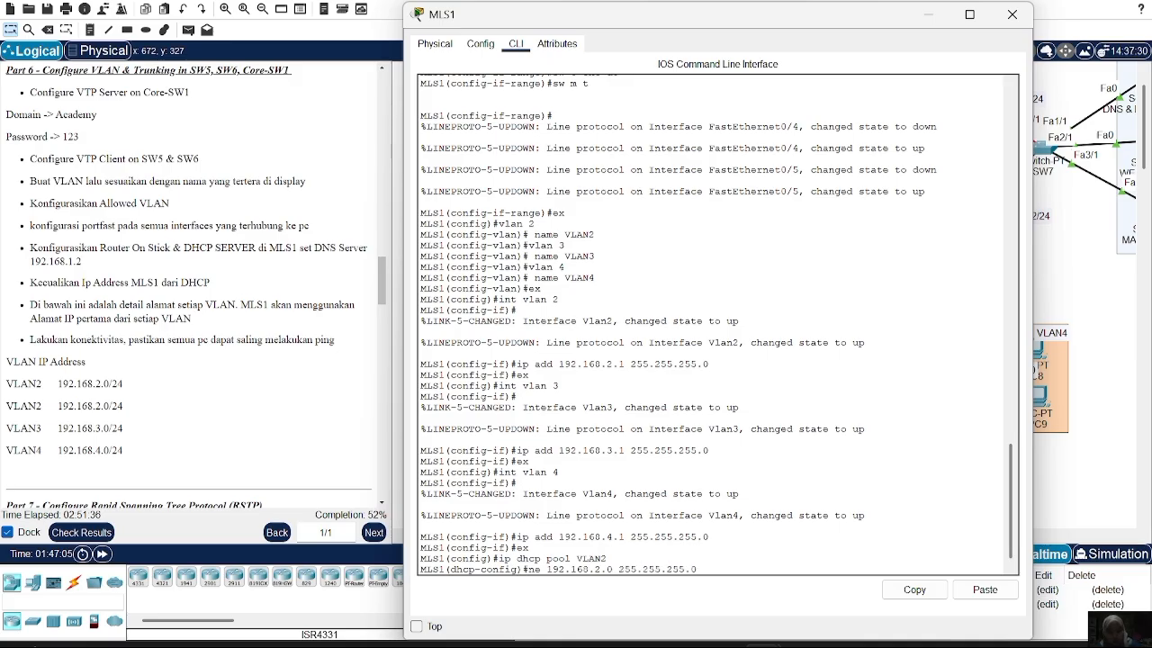
pyautogui.press('Return')
# Set the VLAN2 pool's default router 192.168.2.1 and DNS server 192.168.1.2
pyautogui.write('n')
pyautogui.press('BackSpace')
pyautogui.write('de 192')
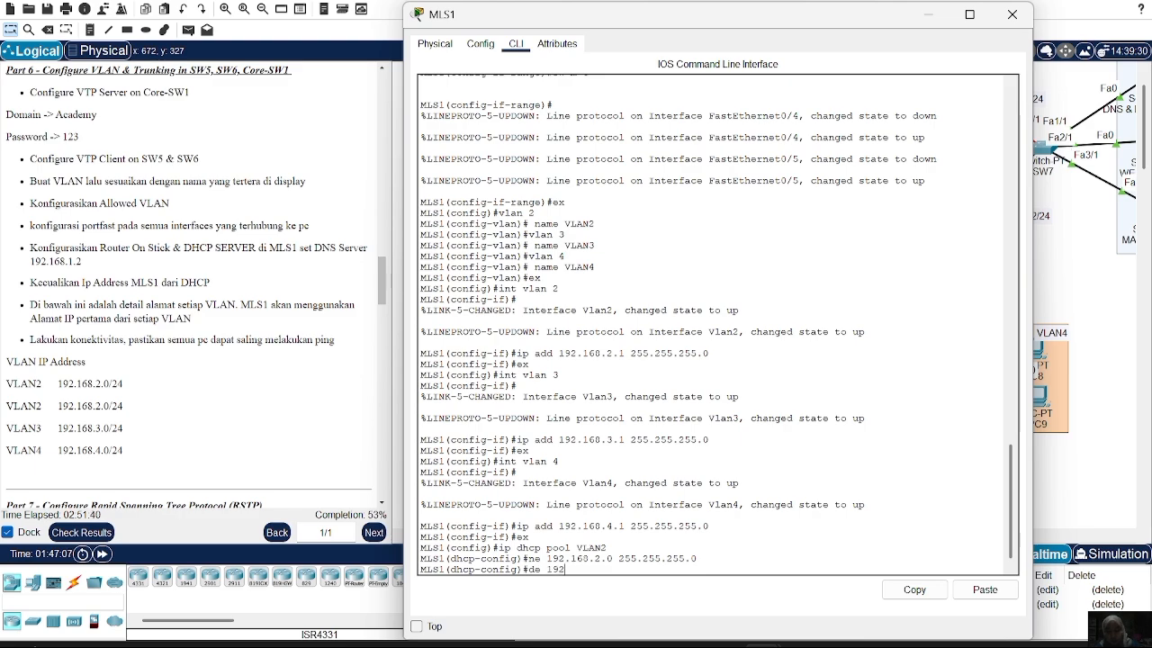
pyautogui.write('..168')
pyautogui.press('Left')
pyautogui.press('BackSpace')
pyautogui.press('Right')
pyautogui.press('Right')
pyautogui.write('.2.1')
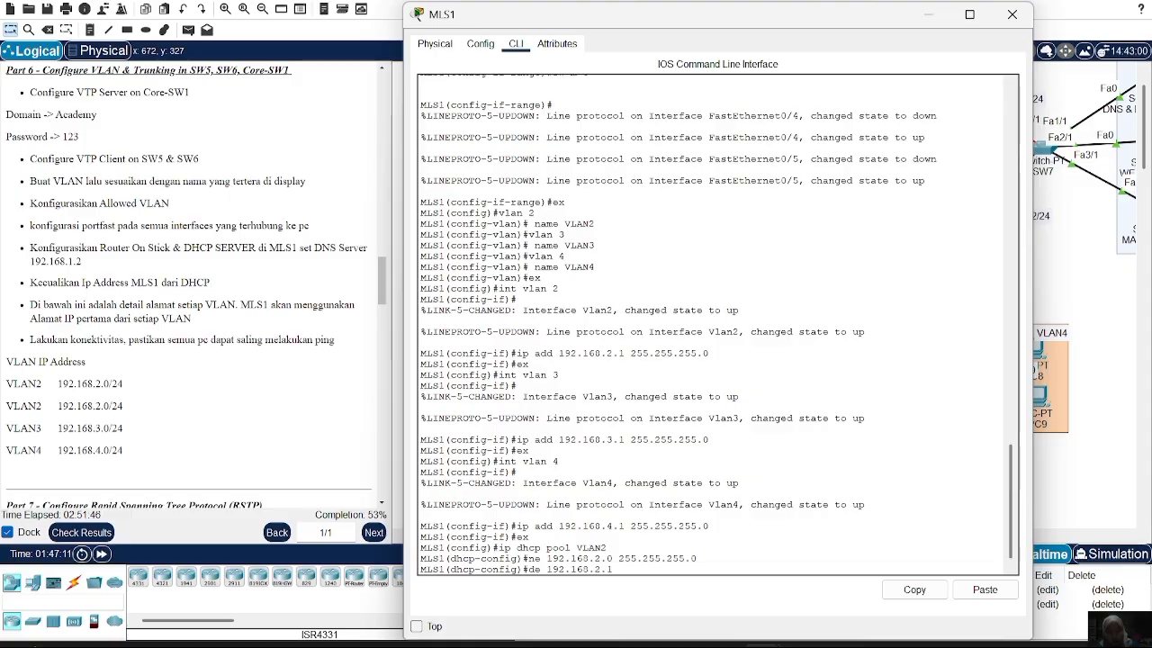
pyautogui.press('Return')
pyautogui.write('dhcp-config)#dn 192.168.')
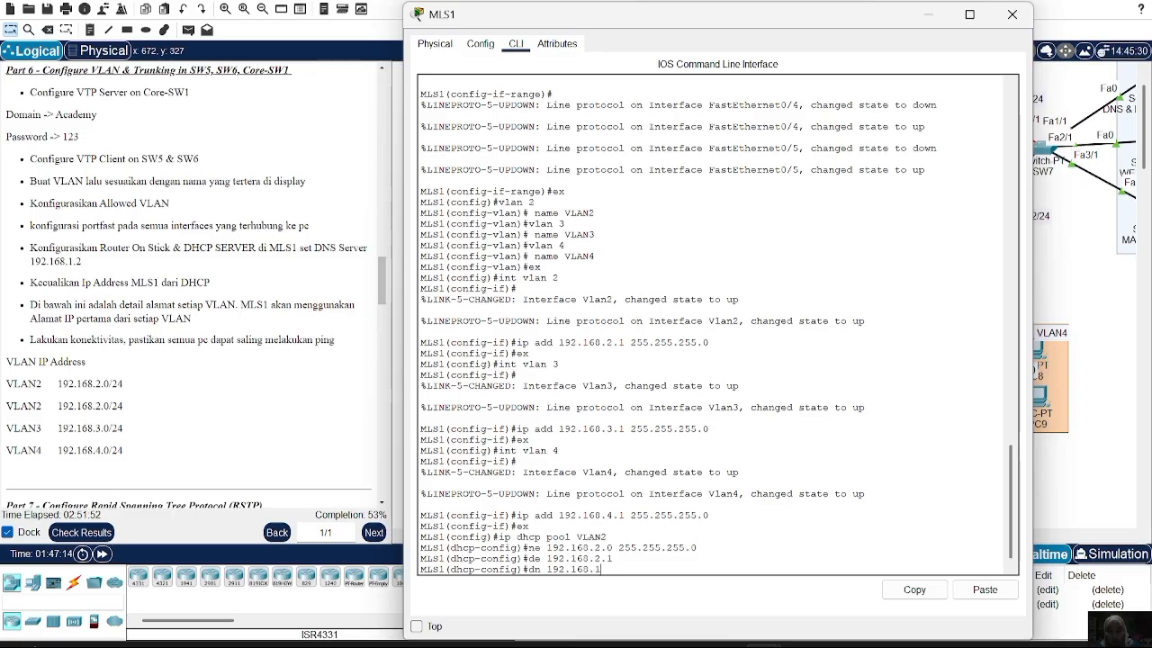
pyautogui.write('1.2')
pyautogui.press('Return')
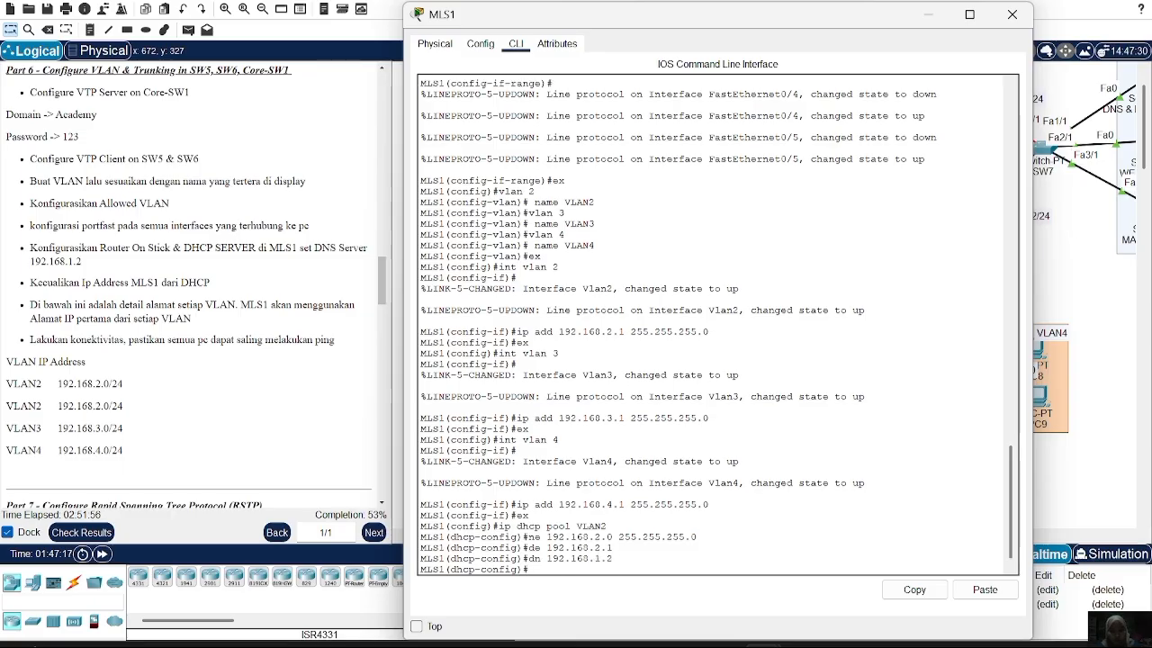
pyautogui.write('ex')
pyautogui.press('Return')
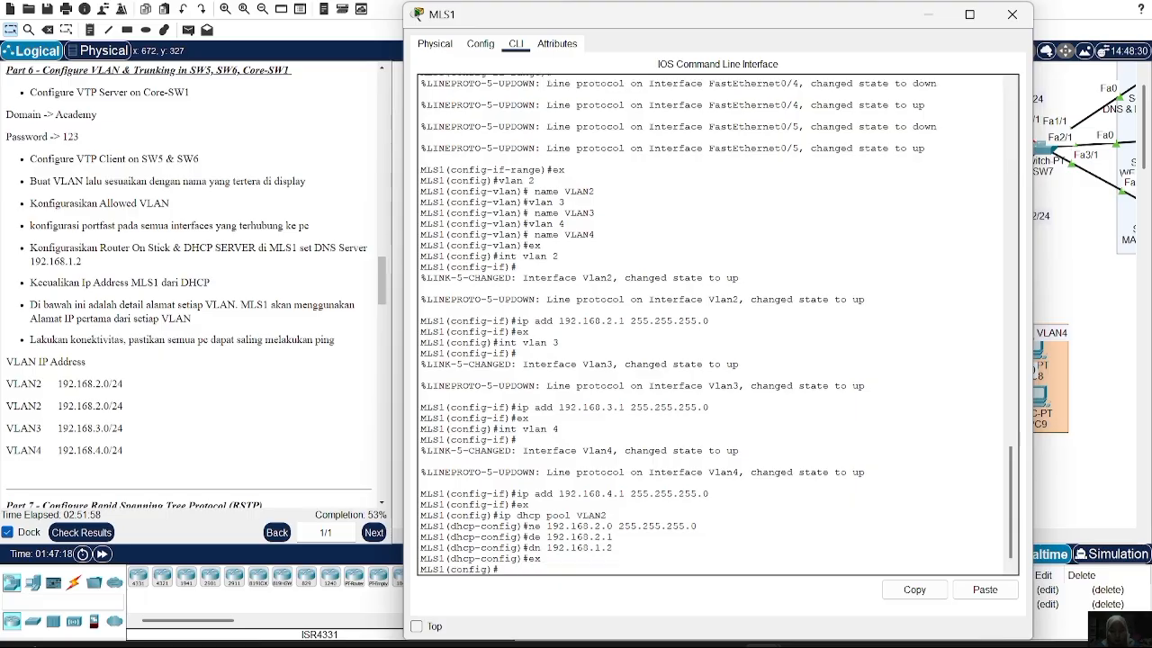
# Create DHCP pool VLAN3 with network 192.168.3.0 255.255.255.0
pyautogui.write('ip dhcp pool VLAN2')
pyautogui.press('BackSpace')
pyautogui.write('3')
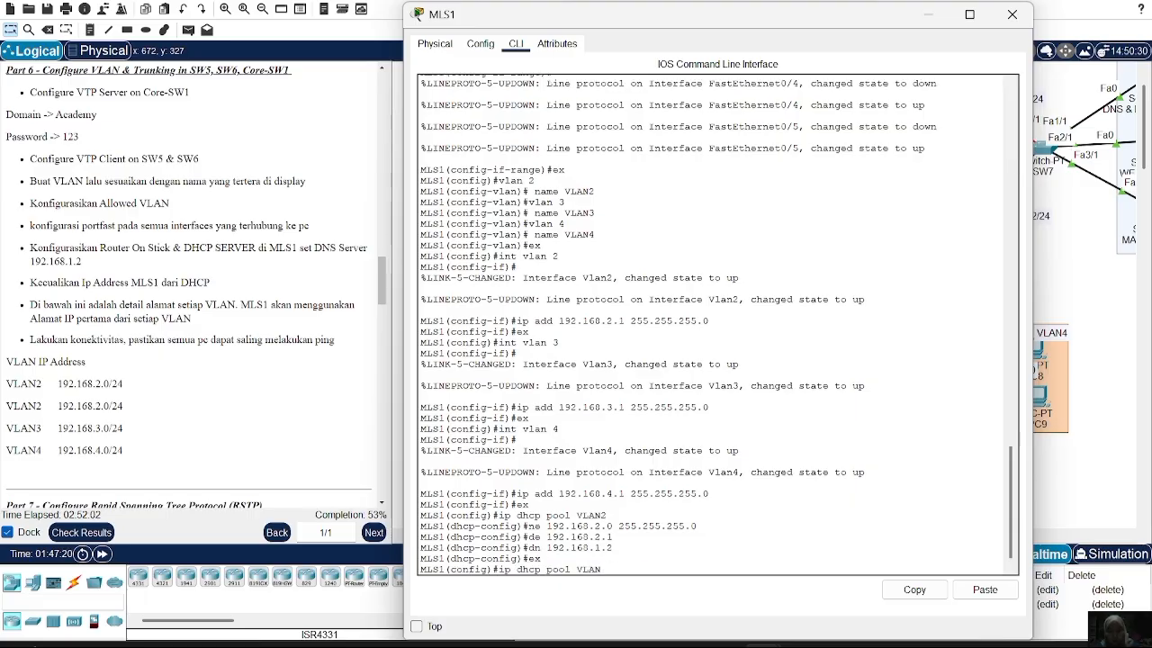
pyautogui.press('Return')
pyautogui.press('Up')
pyautogui.press('Up')
pyautogui.press('Up')
pyautogui.press('Up')
pyautogui.press('Up')
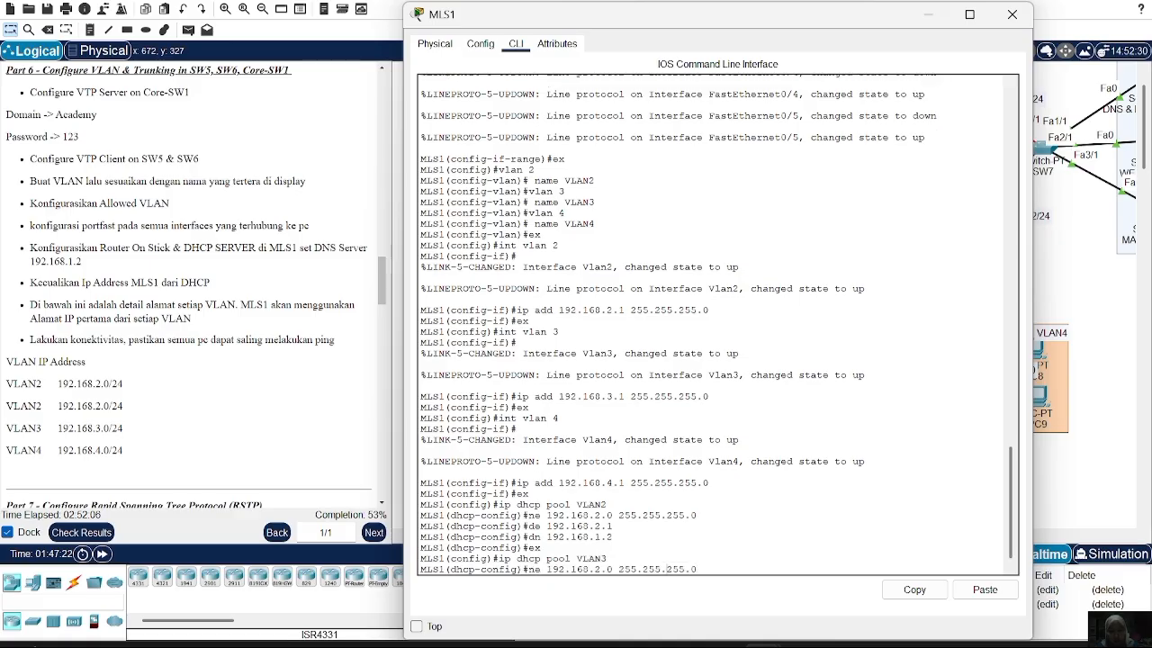
pyautogui.press('Left')
pyautogui.press('Left')
pyautogui.press('Left')
pyautogui.press('Left')
pyautogui.press('Left')
pyautogui.press('Left')
pyautogui.press('Left')
pyautogui.press('Left')
pyautogui.press('Left')
pyautogui.press('Left')
pyautogui.press('Left')
pyautogui.press('Left')
pyautogui.press('Left')
pyautogui.press('Left')
pyautogui.press('Left')
pyautogui.press('Left')
pyautogui.press('BackSpace')
pyautogui.write('3')
pyautogui.press('Return')
# Set the VLAN3 pool's default router 192.168.3.1 and DNS server 192.168.1.2
pyautogui.press('Up')
pyautogui.press('Up')
pyautogui.press('Up')
pyautogui.press('Up')
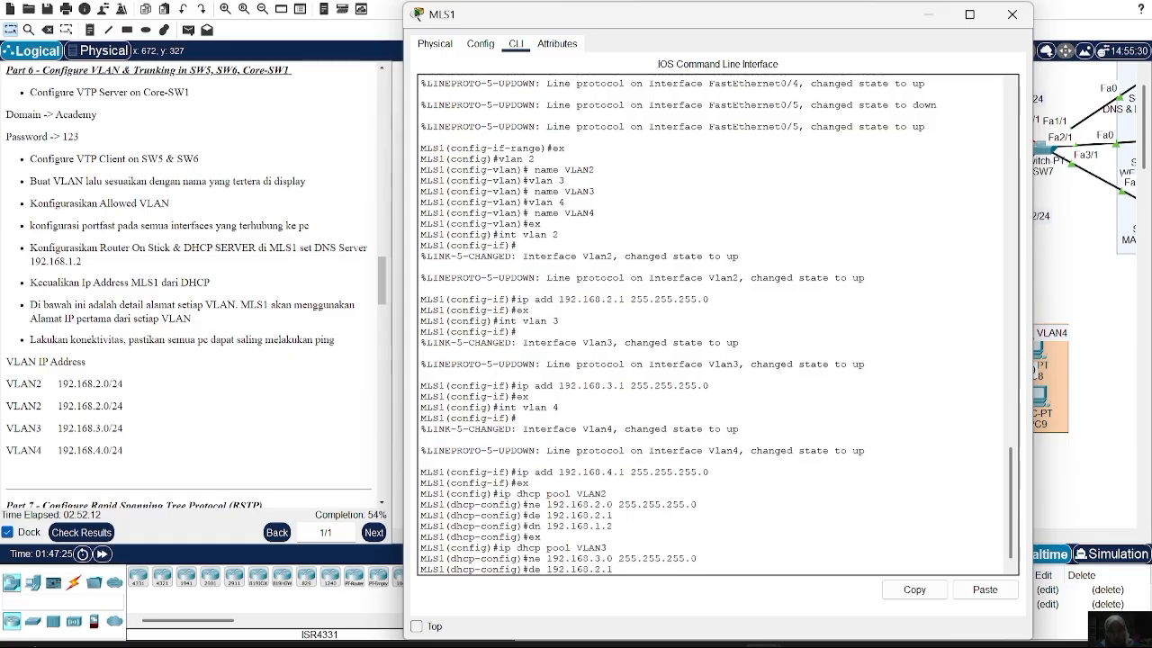
pyautogui.write('3')
pyautogui.press('Return')
pyautogui.press('Up')
pyautogui.press('Up')
pyautogui.press('Up')
pyautogui.press('Up')
pyautogui.press('Up')
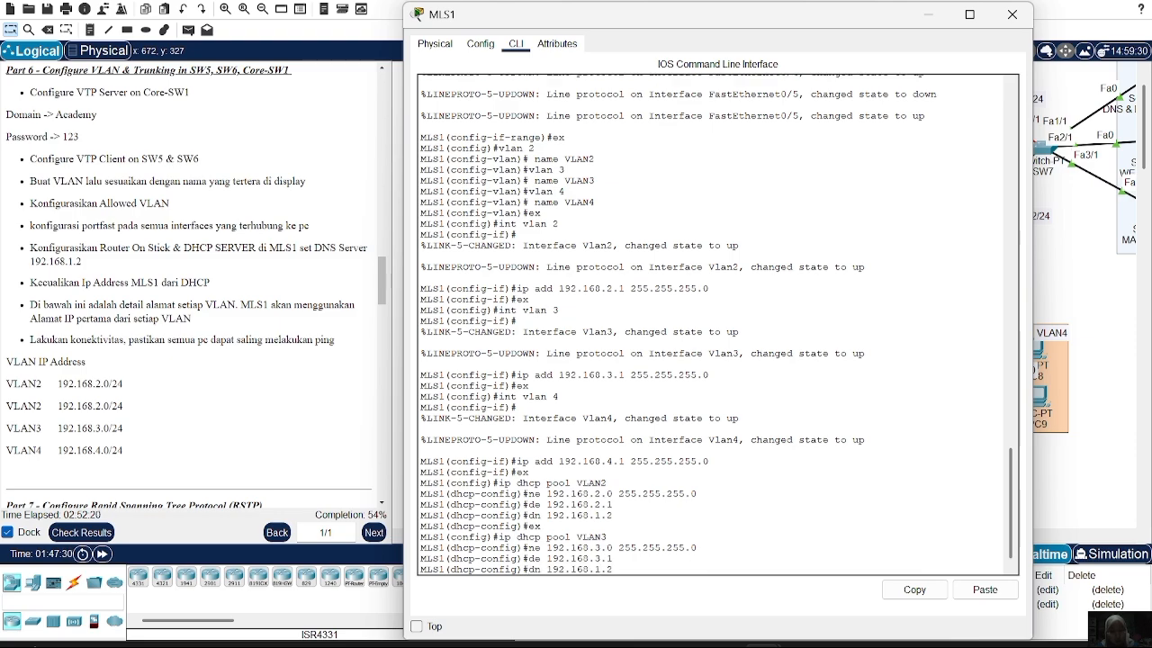
pyautogui.press('Return')
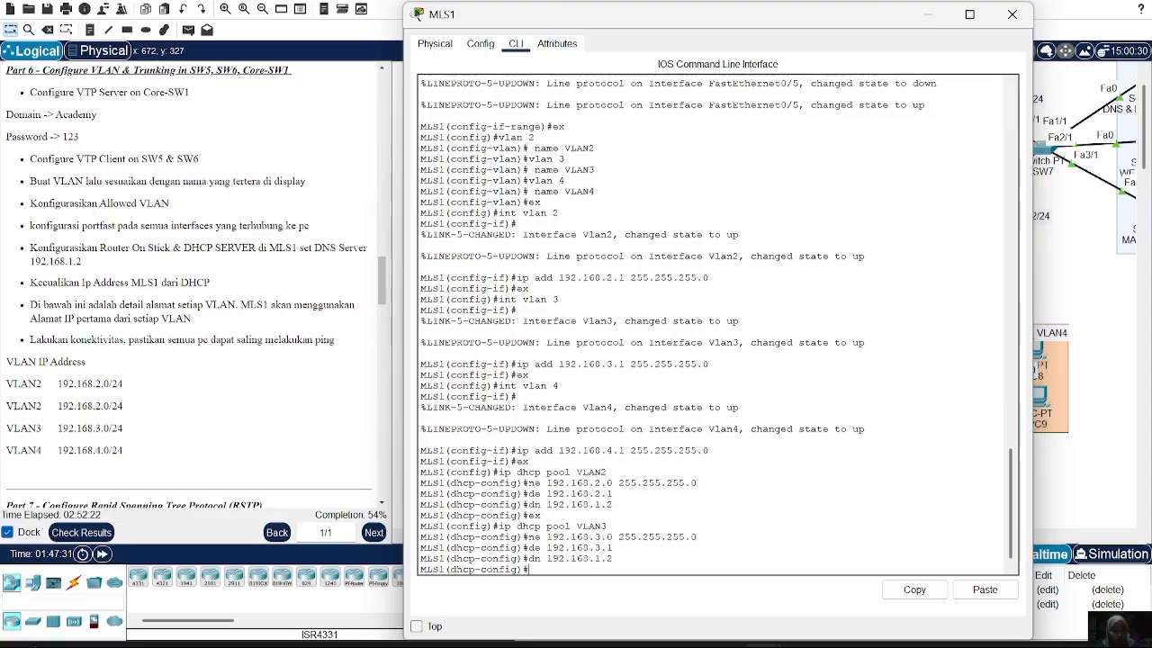
pyautogui.write('ex')
pyautogui.press('Return')
pyautogui.press('Up')
pyautogui.press('Up')
pyautogui.press('Up')
pyautogui.press('Up')
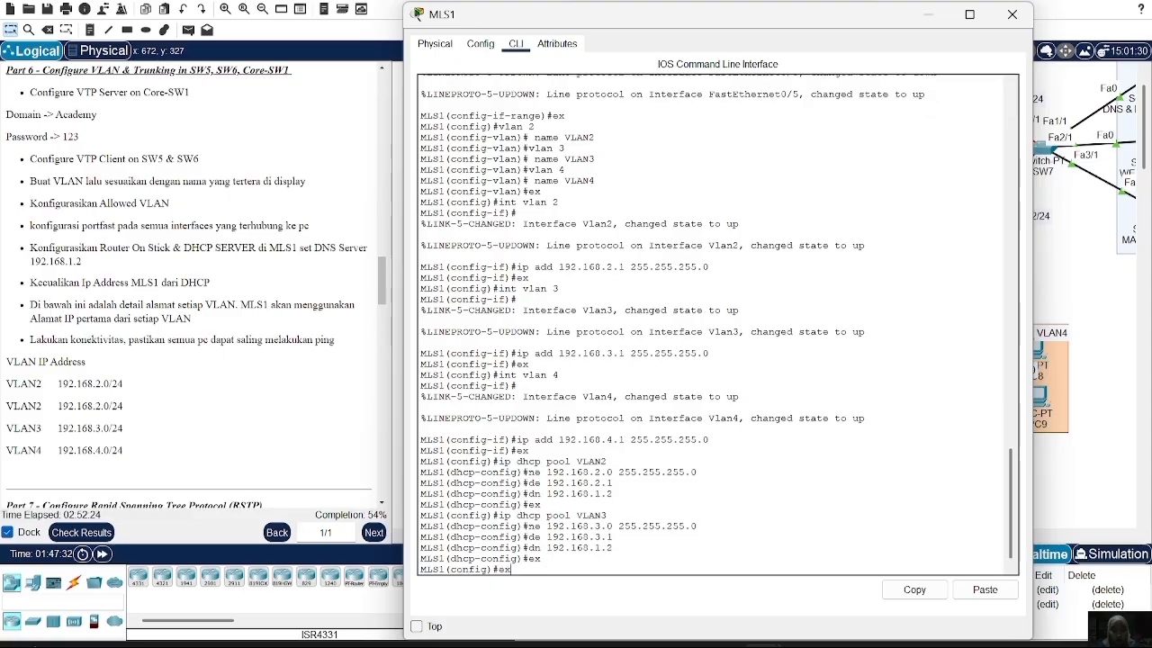
pyautogui.press('Up')
# Create DHCP pool VLAN4 on MLS1 with network 192.168.4.0 255.255.255.0
pyautogui.press('BackSpace')
pyautogui.write('4')
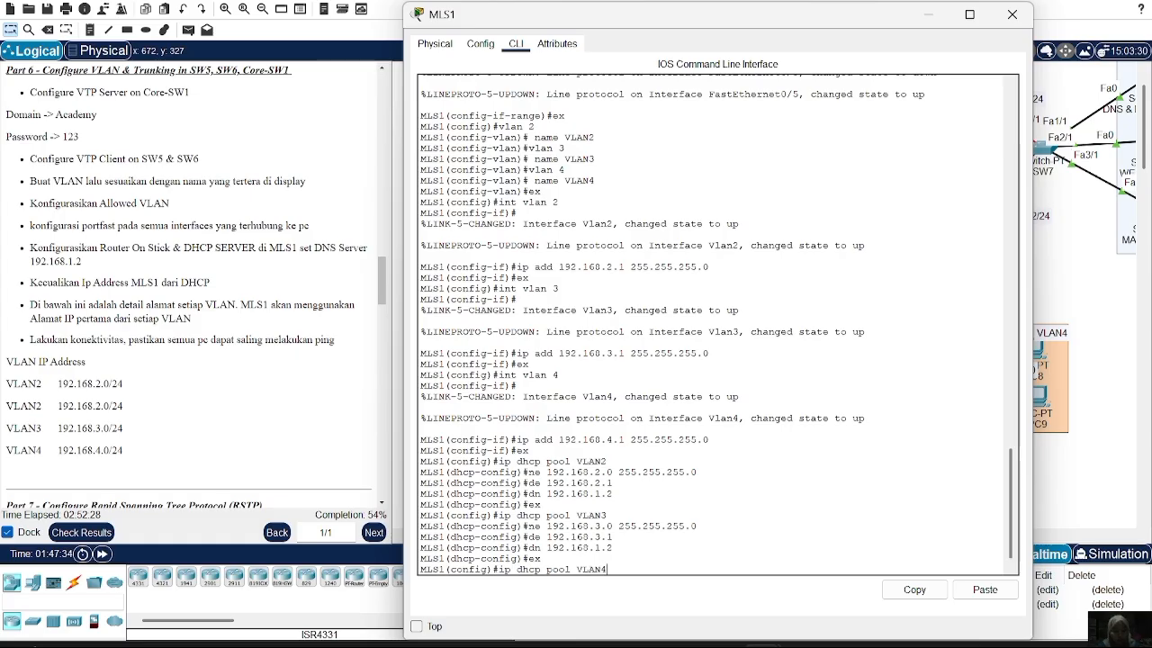
pyautogui.press('Return')
pyautogui.press('Up')
pyautogui.press('Up')
pyautogui.press('Up')
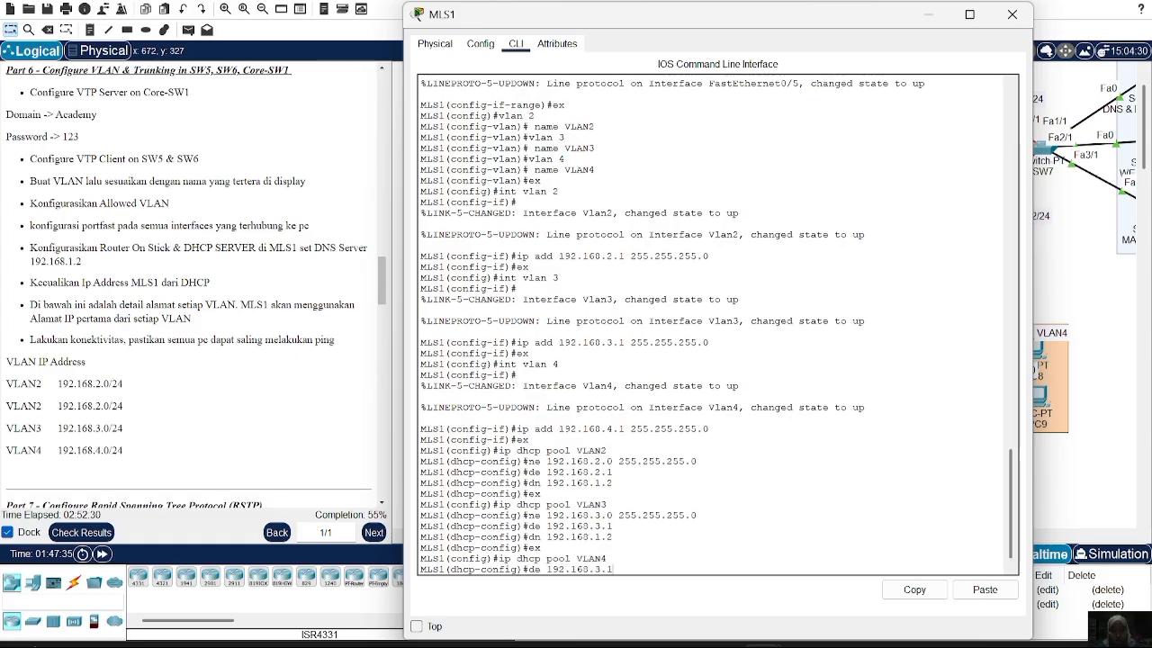
pyautogui.press('Up')
pyautogui.press('BackSpace')
pyautogui.write('4')
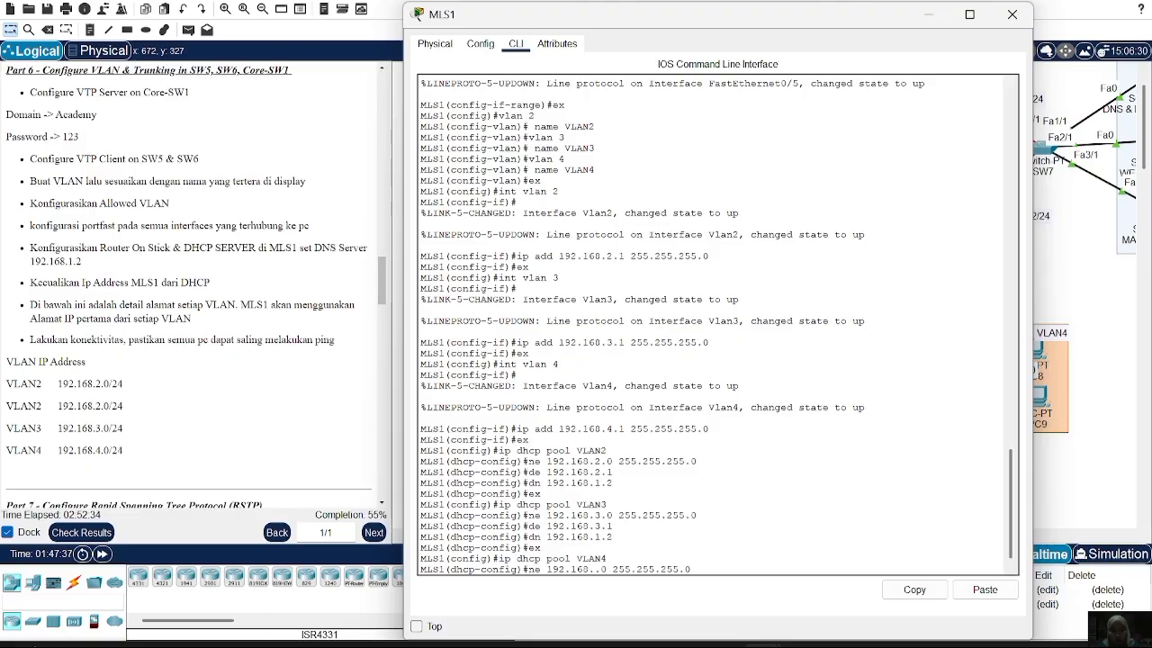
pyautogui.press('Return')
# Set the VLAN4 pool's default router to 192.168.4.1
pyautogui.write('ex')
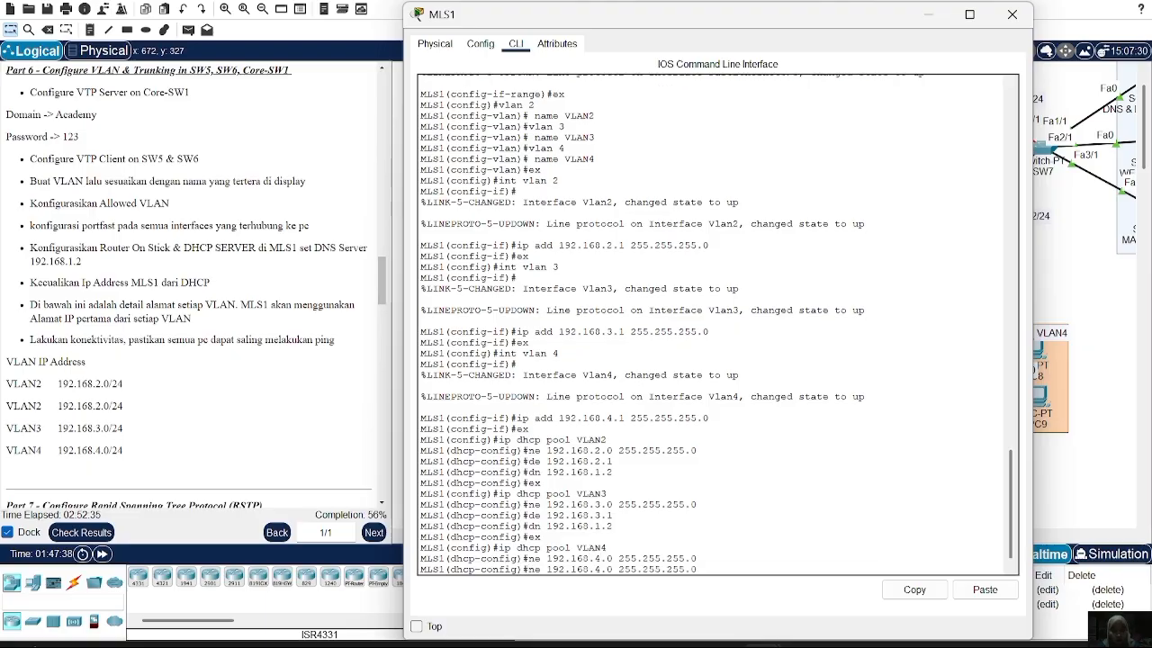
pyautogui.press('Up')
pyautogui.press('Up')
pyautogui.press('Up')
pyautogui.press('Up')
pyautogui.press('Up')
pyautogui.press('Up')
pyautogui.press('Left')
pyautogui.press('Up')
pyautogui.press('Up')
pyautogui.press('Up')
pyautogui.press('Up')
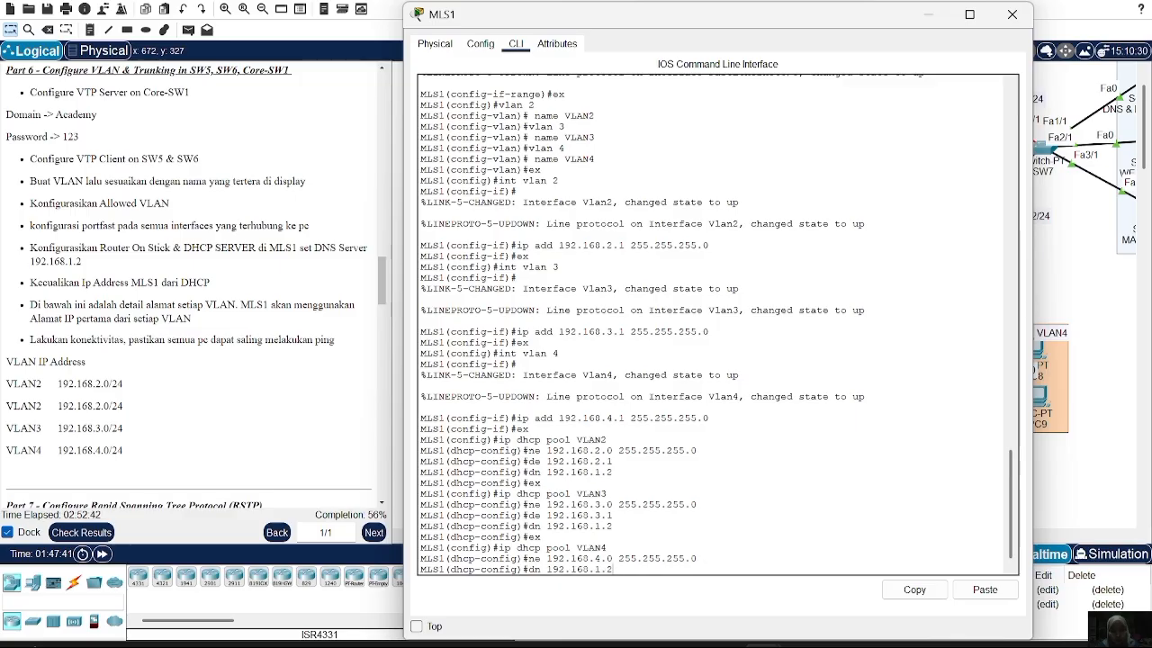
pyautogui.press('Down')
pyautogui.press('Down')
pyautogui.press('Down')
pyautogui.press('Down')
pyautogui.press('Down')
pyautogui.press('Left')
pyautogui.press('Left')
pyautogui.press('BackSpace')
pyautogui.write('4')
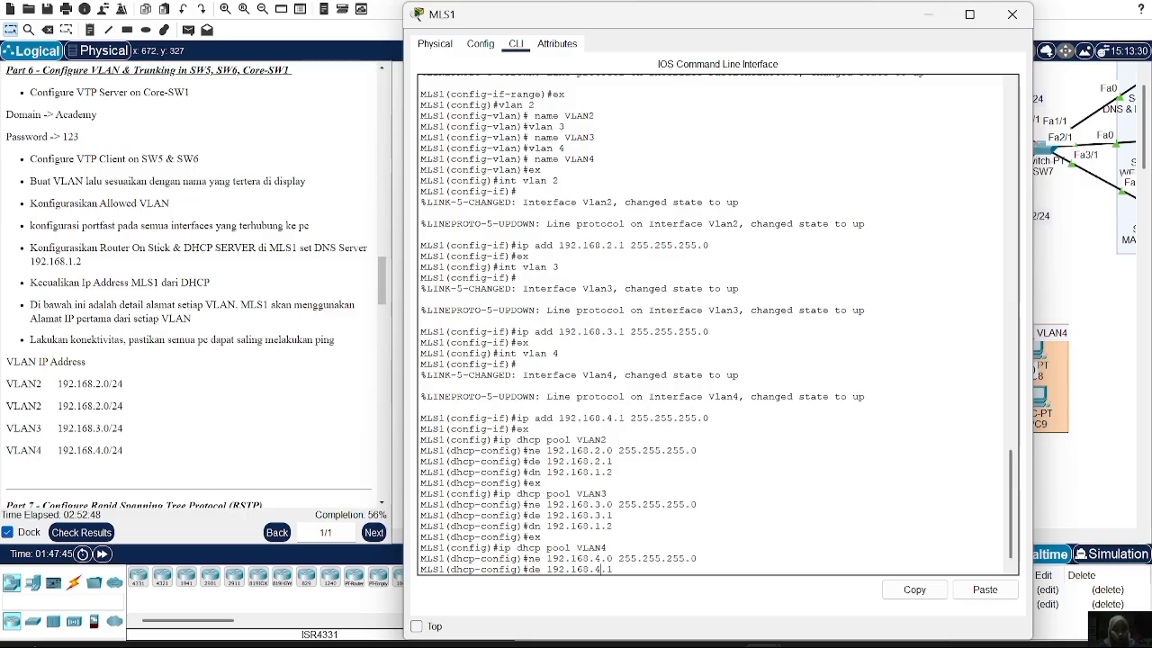
pyautogui.press('Return')
# Add DNS server 192.168.1.2 to the VLAN4 pool and leave pool configuration
pyautogui.press('Up')
pyautogui.press('Up')
pyautogui.press('Up')
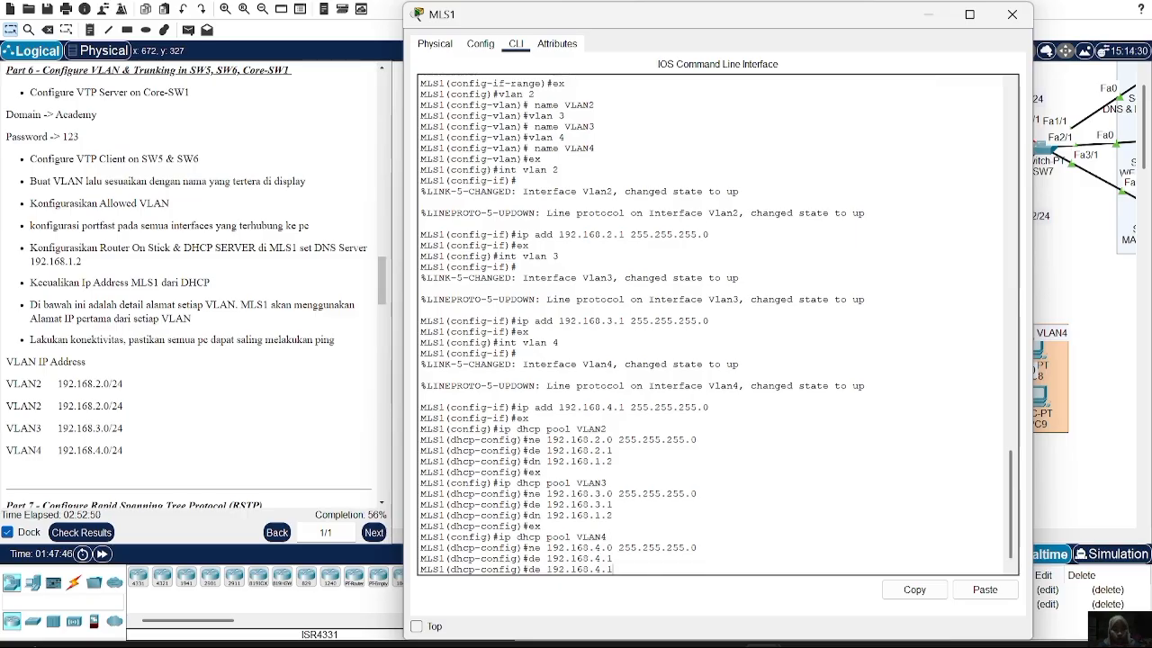
pyautogui.press('Up')
pyautogui.press('Up')
pyautogui.press('Return')
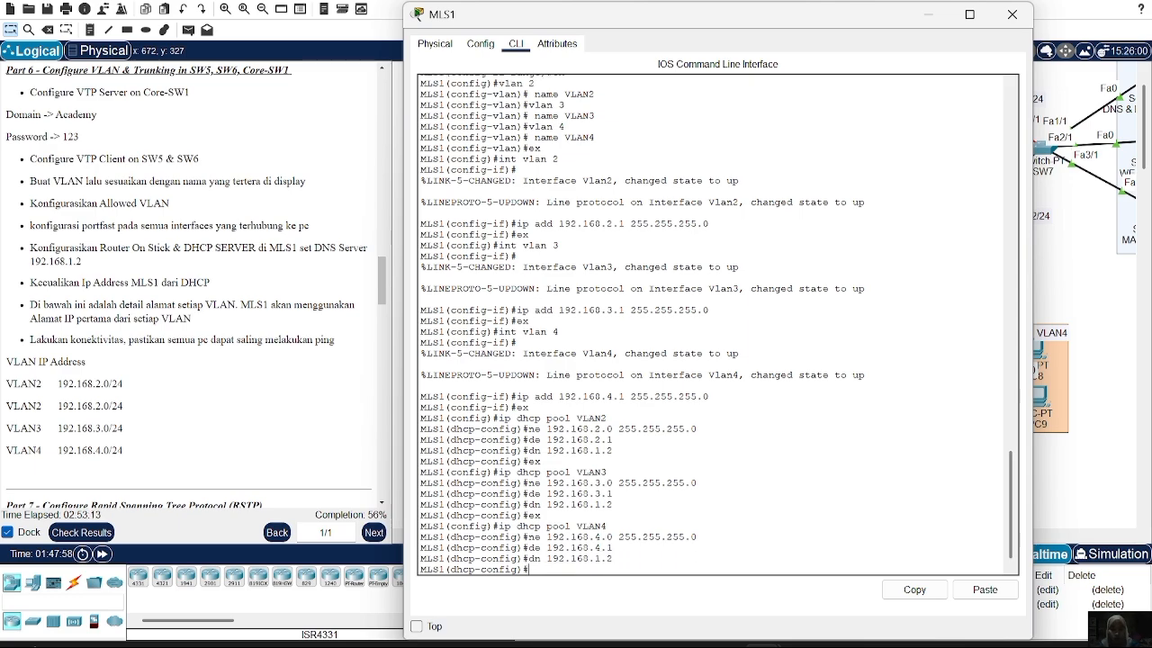
pyautogui.write('ex')
pyautogui.press('Return')
pyautogui.write('ip dhcp e')
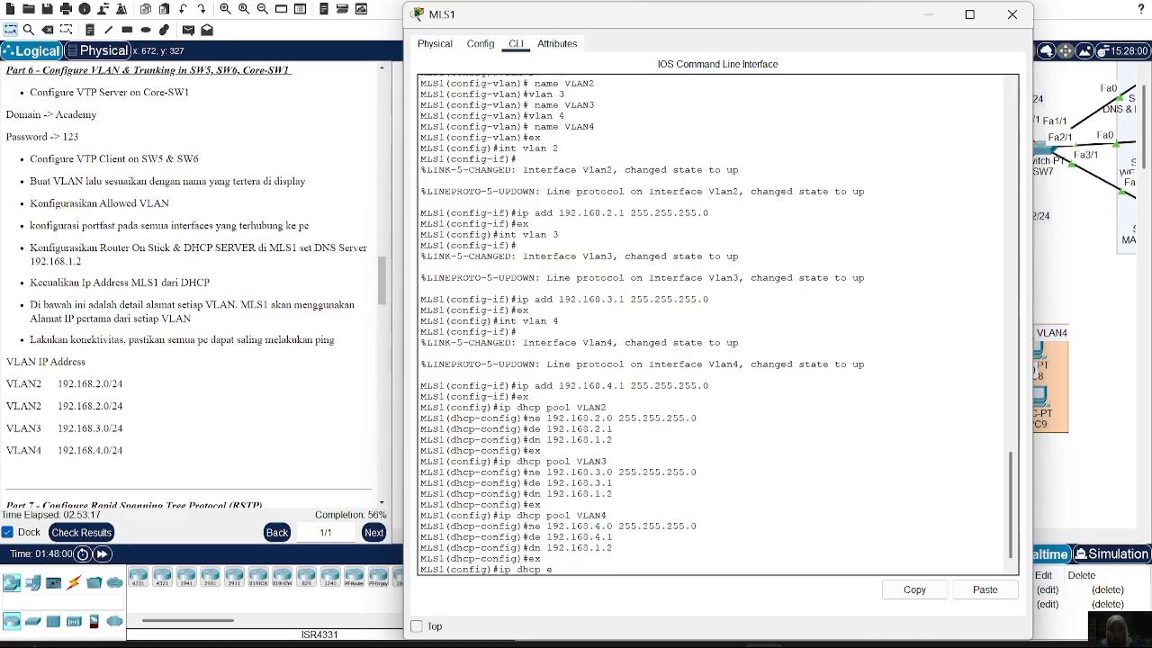
pyautogui.write('x 192.168.2..1')
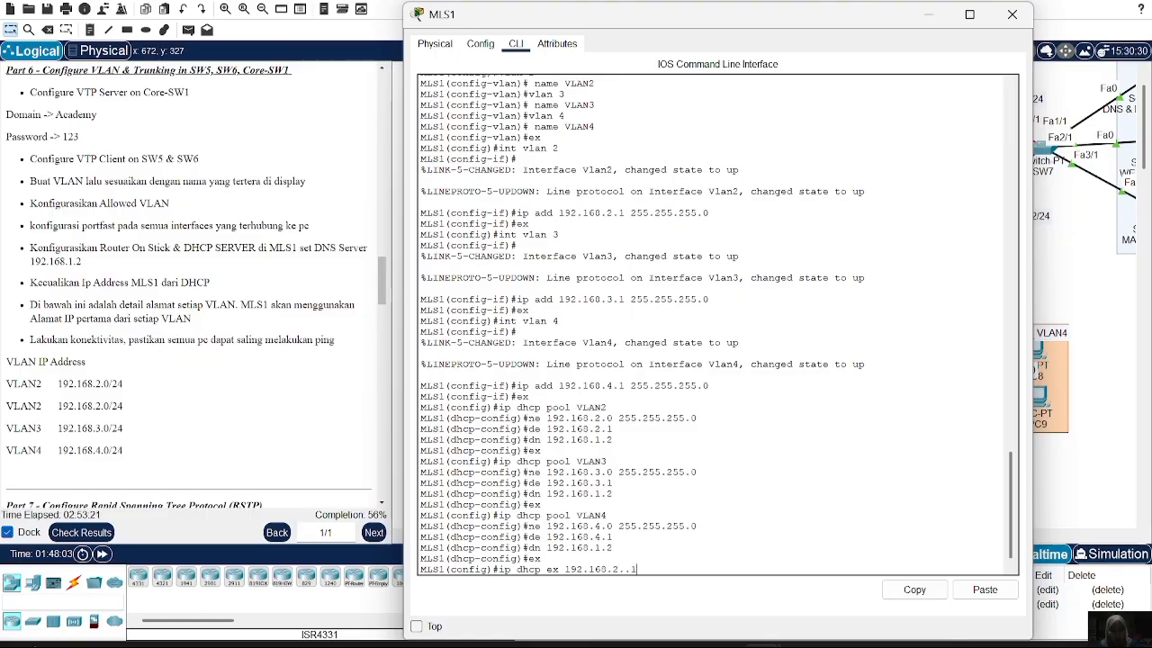
# Exclude 192.168.2.1 from DHCP assignment, correcting the mistyped address
pyautogui.press('Return')
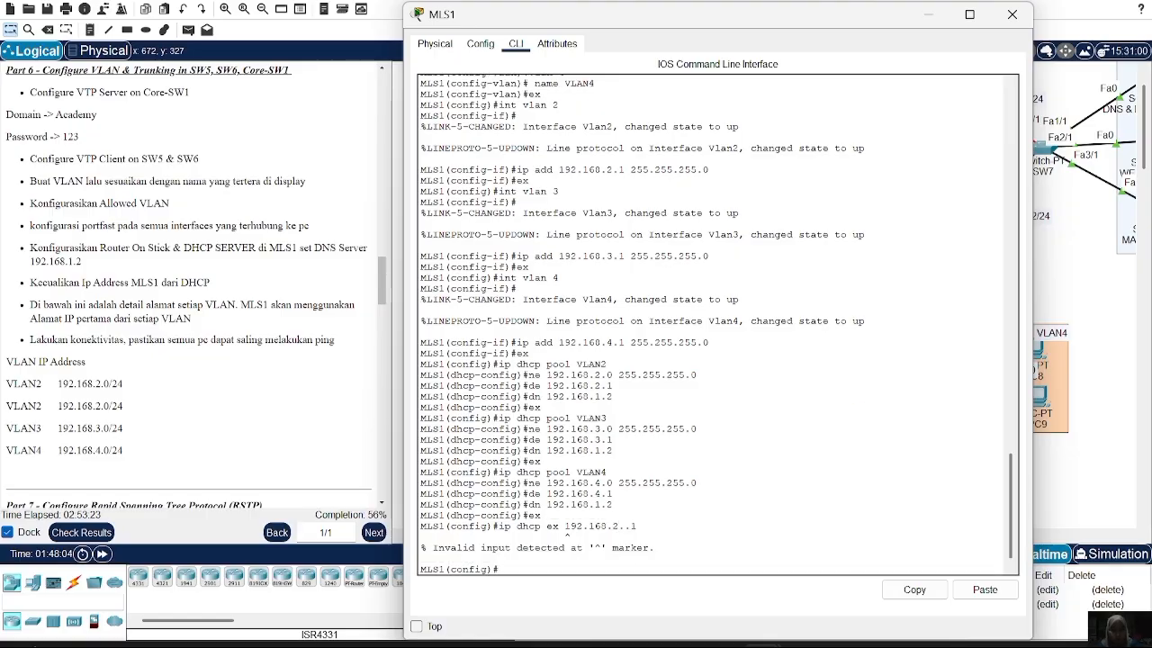
pyautogui.press('Up')
pyautogui.press('Left')
pyautogui.press('BackSpace')
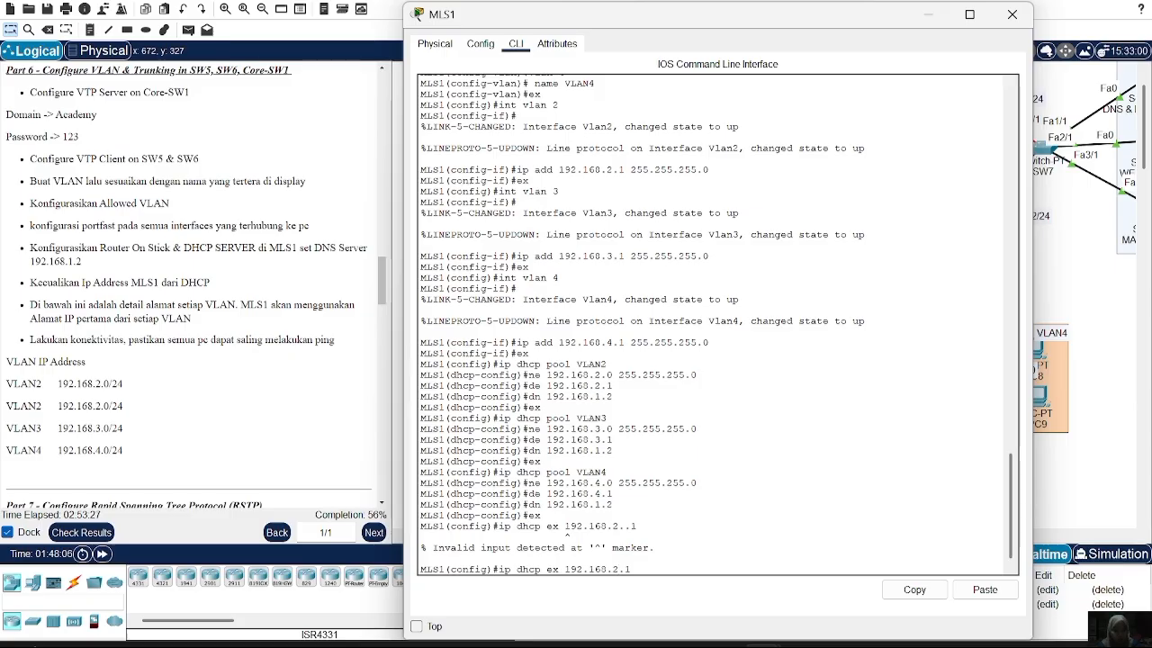
pyautogui.press('Return')
# Also exclude 192.168.3.1 and 192.168.4.1 from DHCP assignment
pyautogui.press('Up')
pyautogui.press('BackSpace')
pyautogui.write('3')
pyautogui.press('Return')
pyautogui.press('Up')
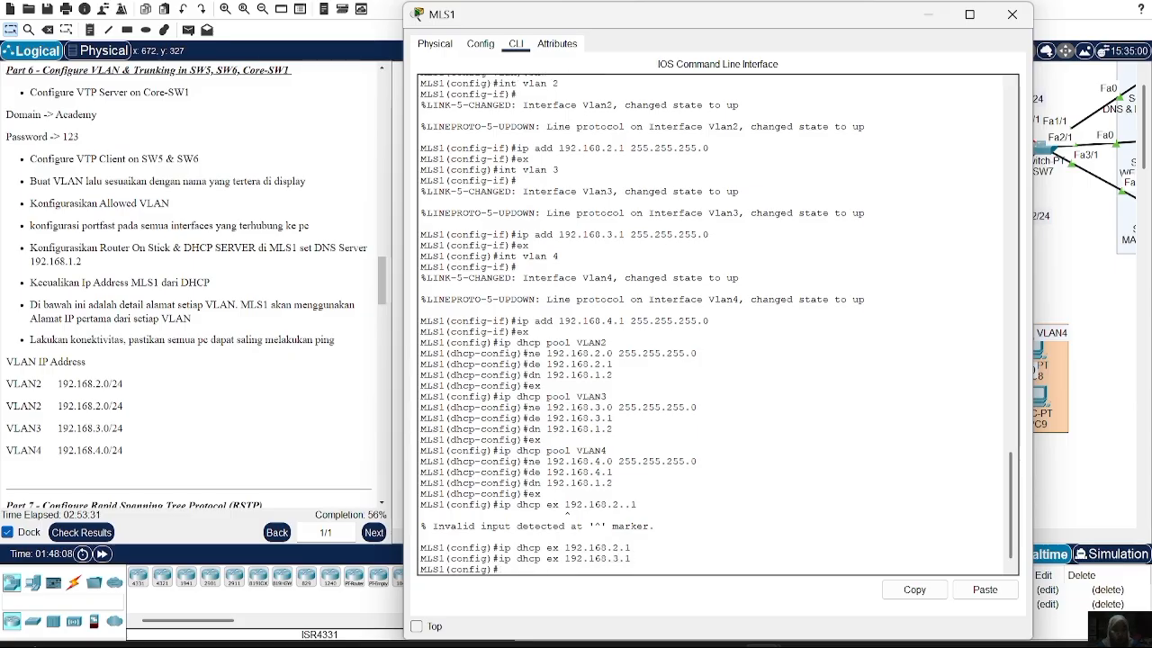
pyautogui.press('BackSpace')
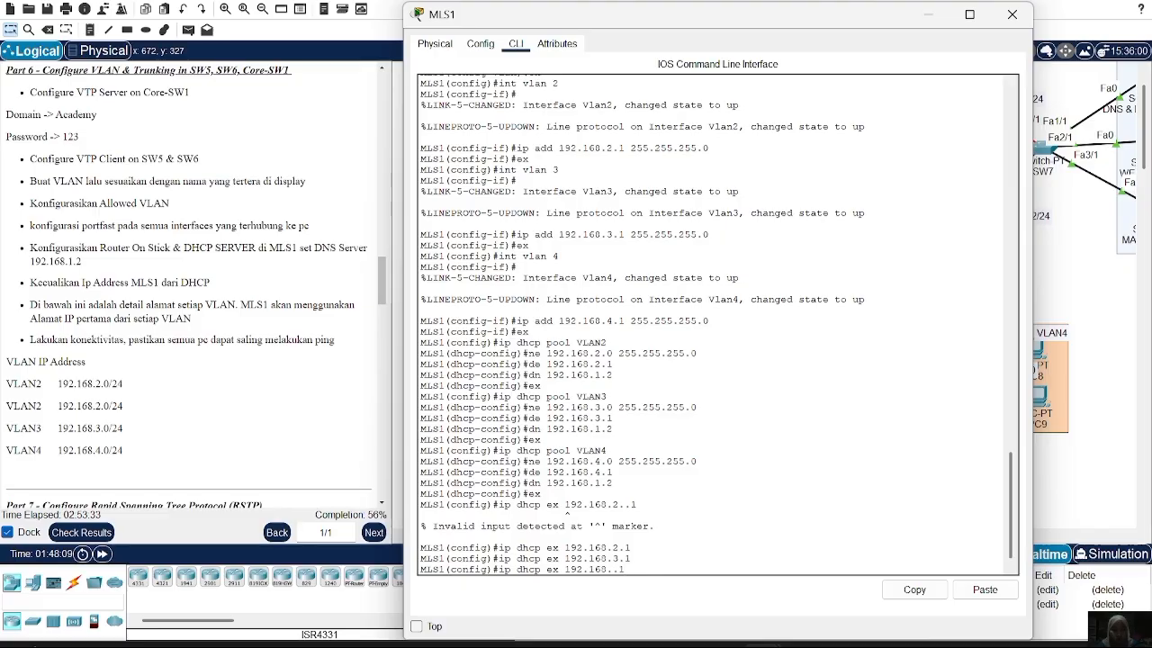
pyautogui.write('4')
pyautogui.press('Return')
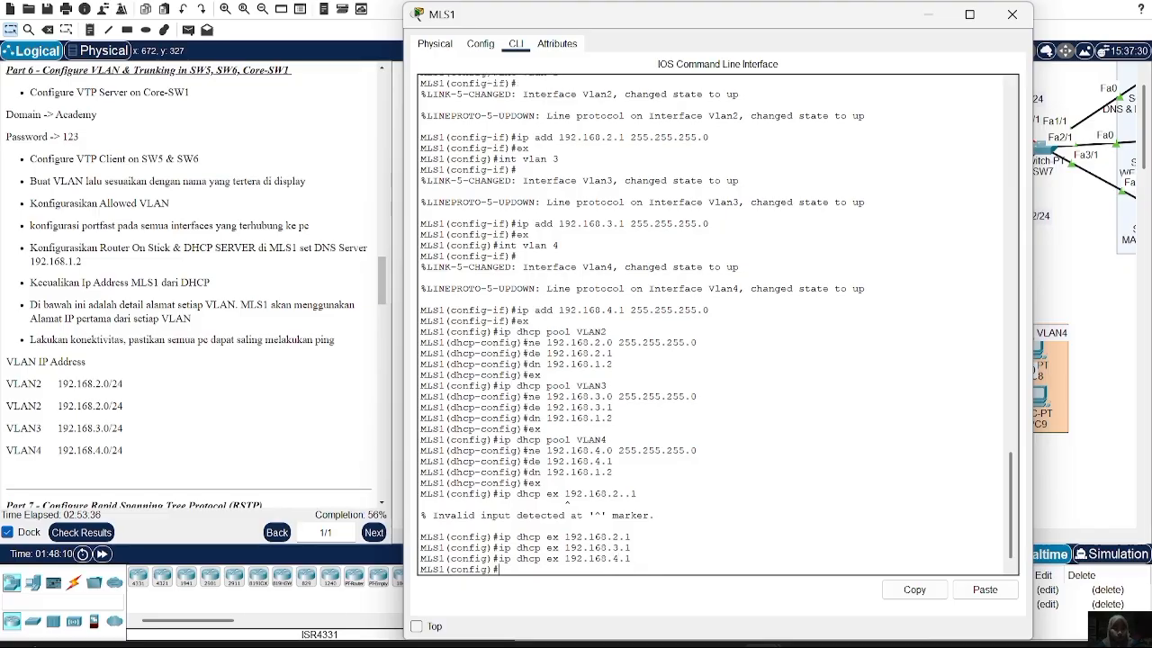
pyautogui.click(1012, 14)
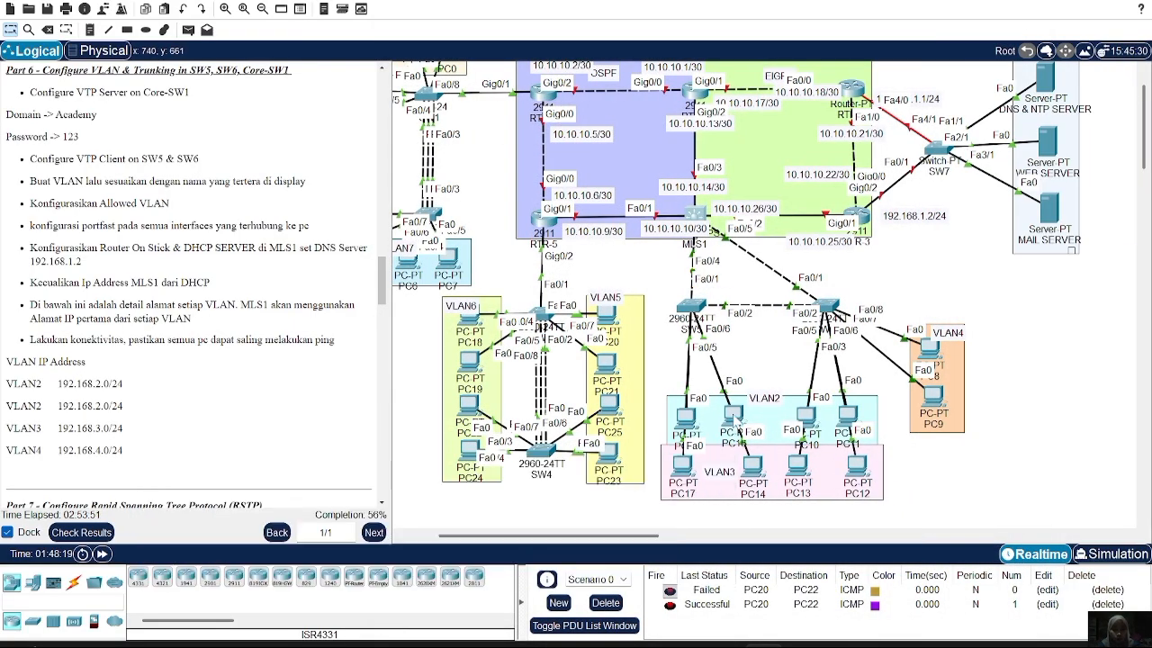
# Switch PC16 to DHCP so it leases 192.168.2.2
pyautogui.click(734, 417)
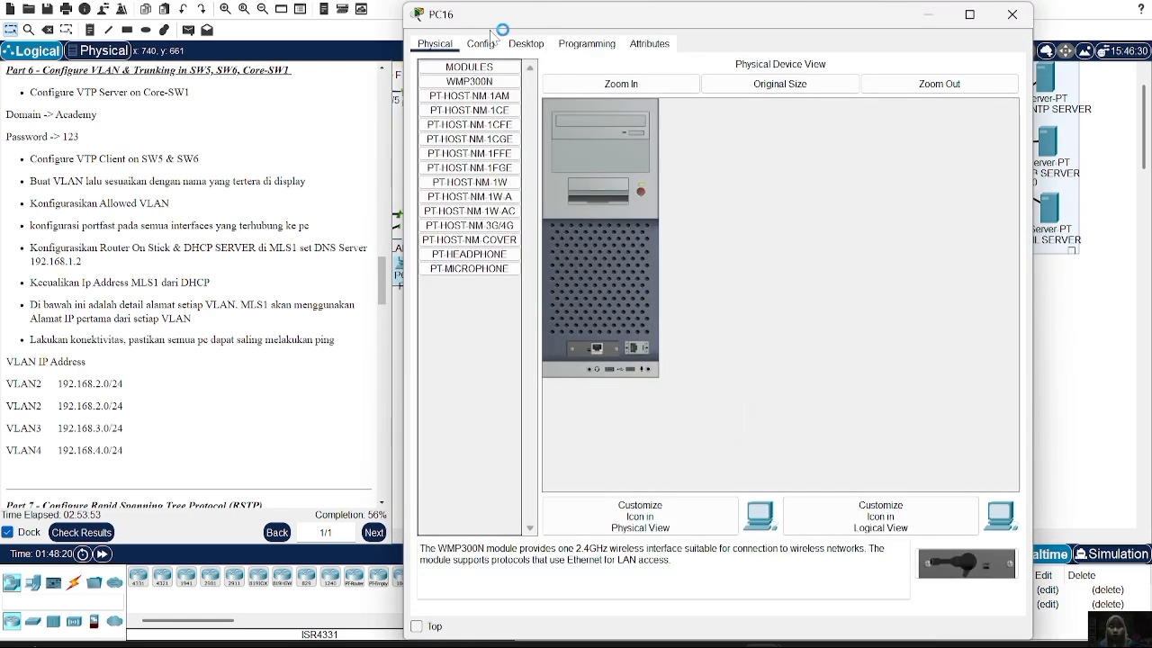
pyautogui.click(524, 44)
pyautogui.click(475, 111)
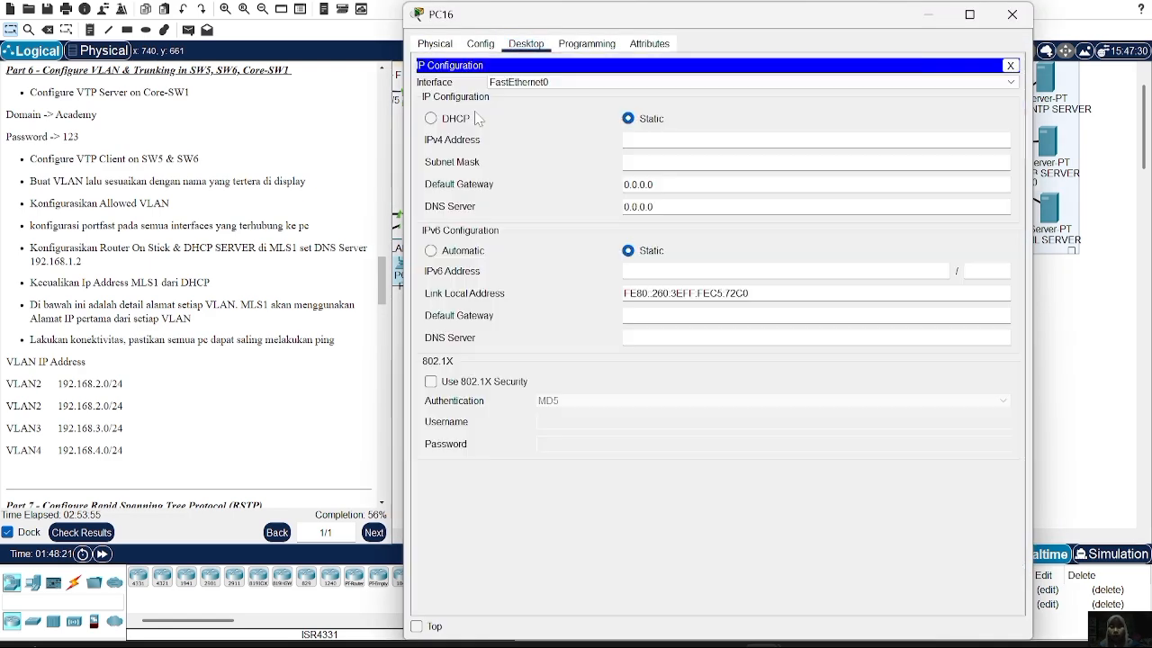
pyautogui.click(431, 118)
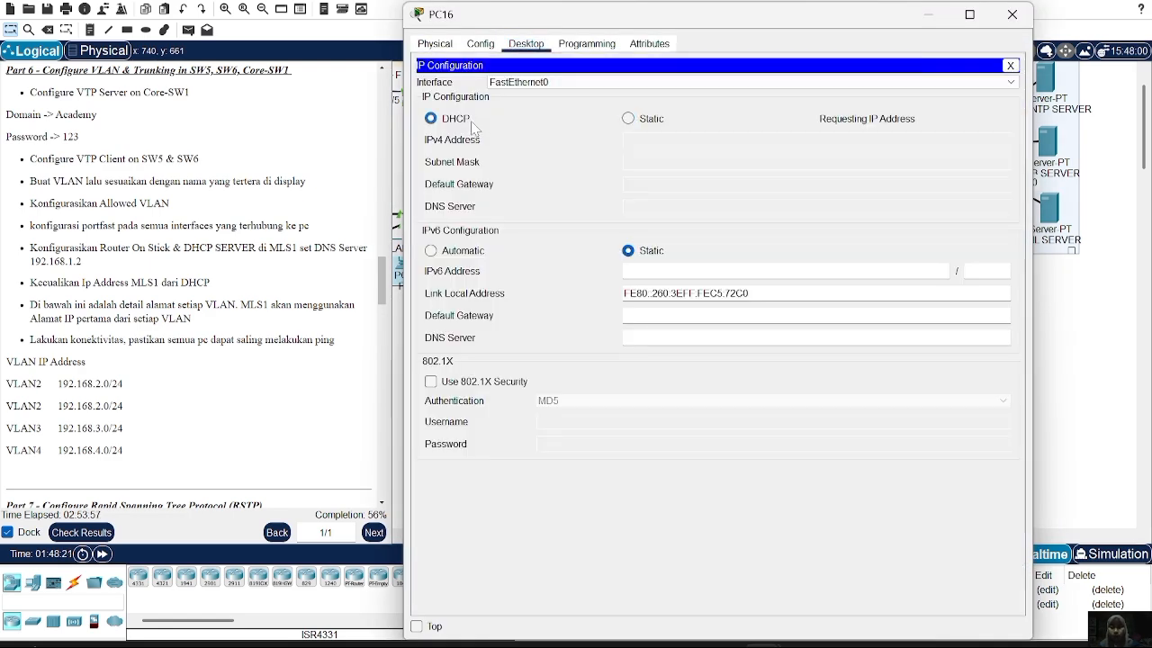
pyautogui.click(1011, 14)
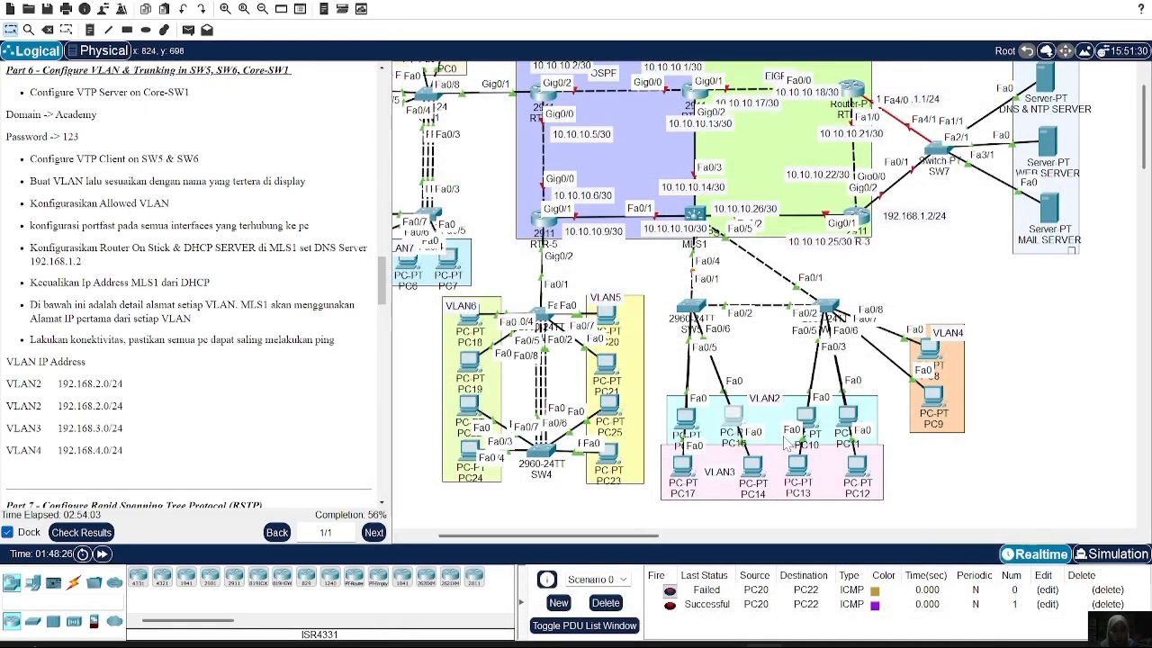
# Switch PC14 to DHCP so it leases 192.168.3.2
pyautogui.click(752, 466)
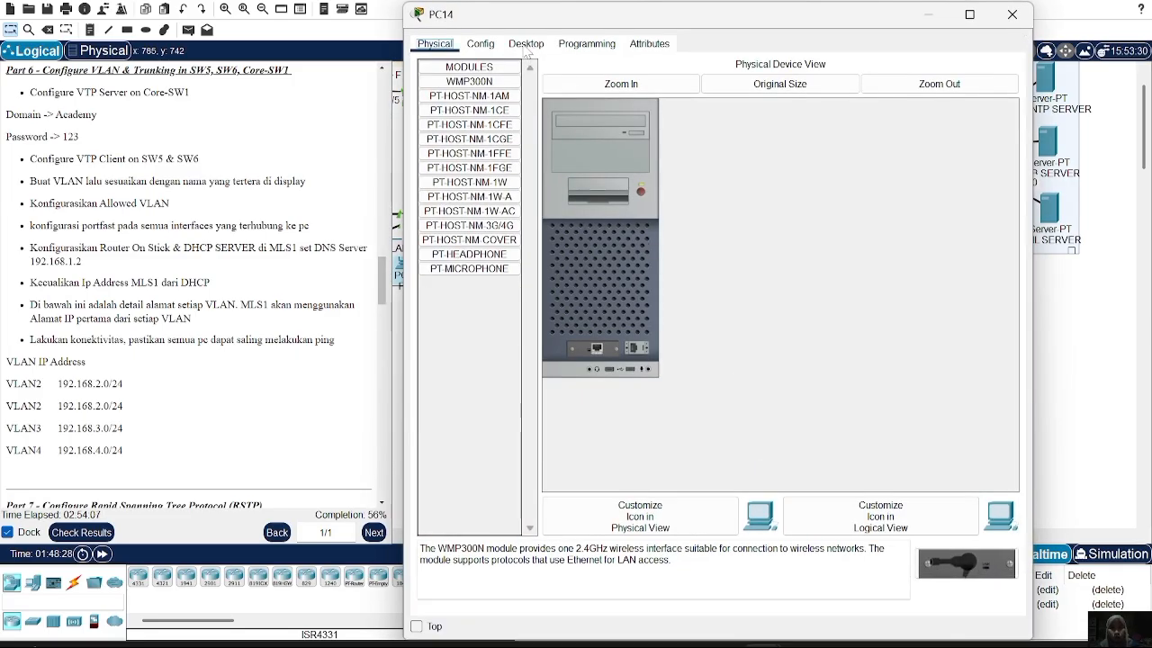
pyautogui.click(526, 45)
pyautogui.click(486, 88)
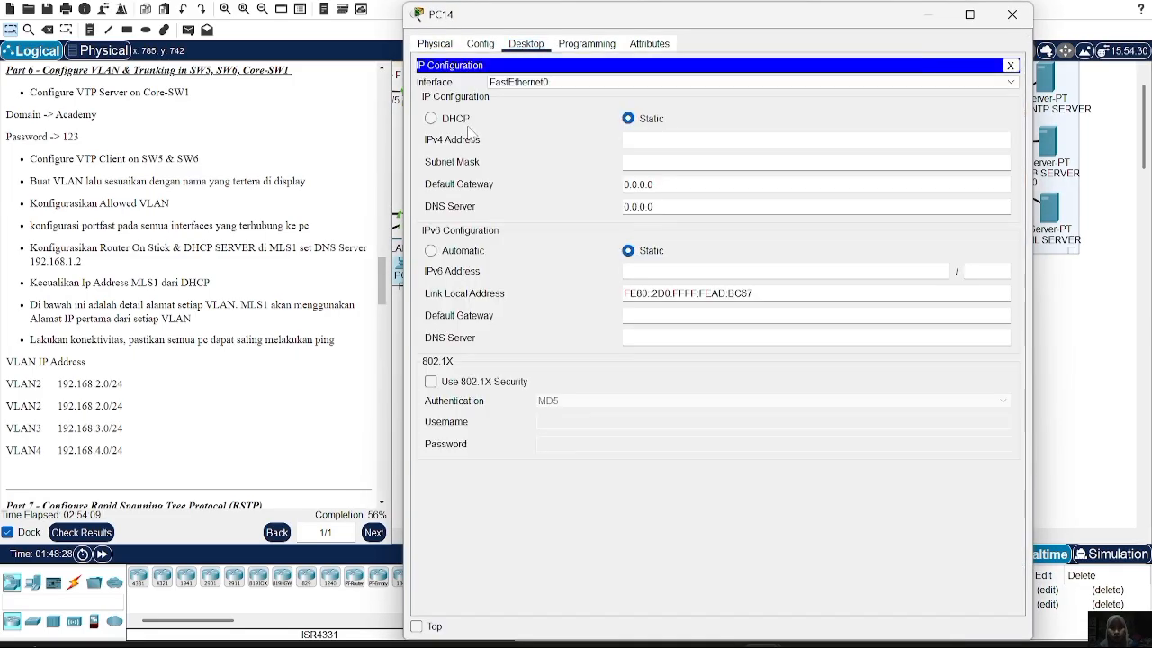
pyautogui.click(456, 118)
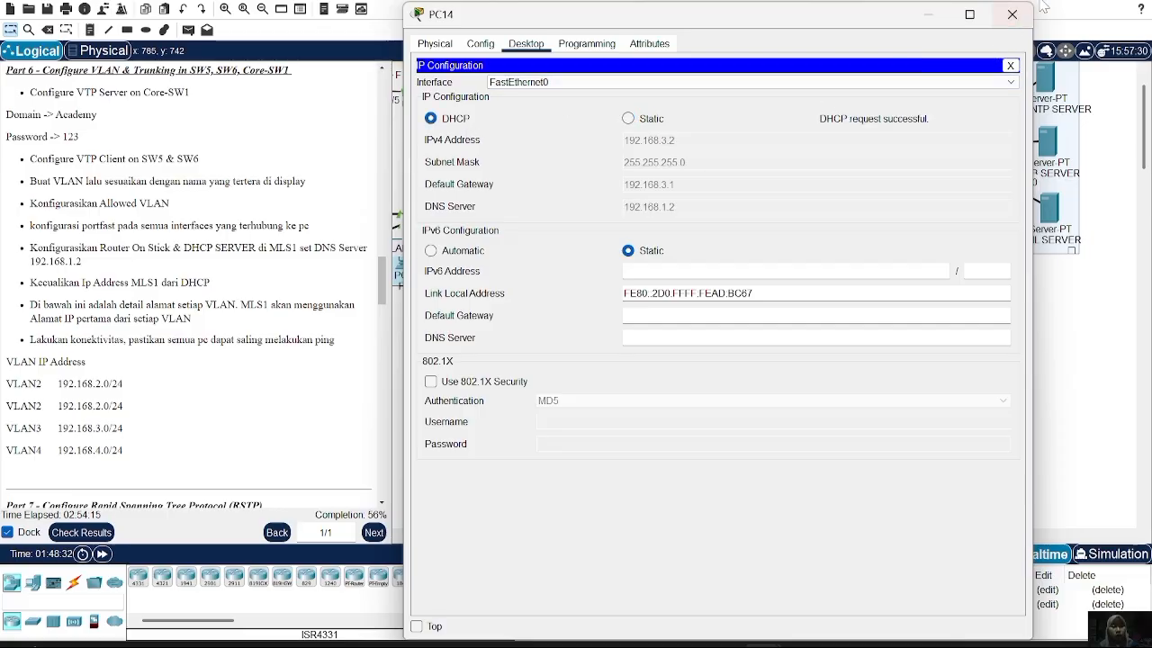
pyautogui.click(1012, 14)
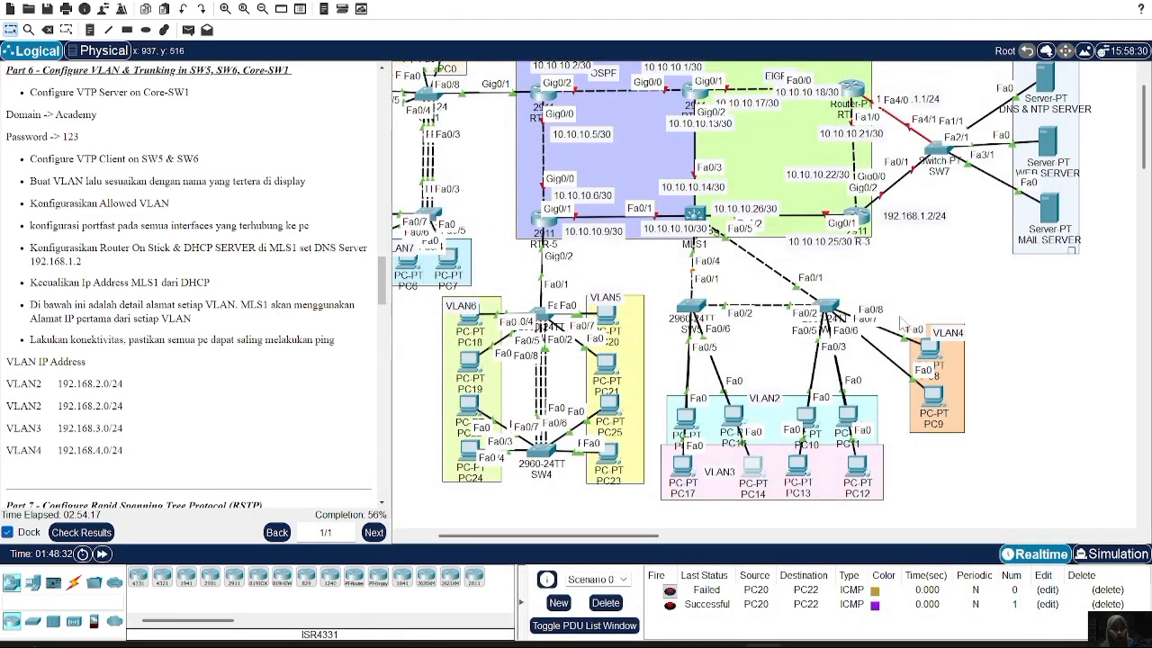
# Switch PC8 to DHCP so it leases 192.168.4.2
pyautogui.click(926, 351)
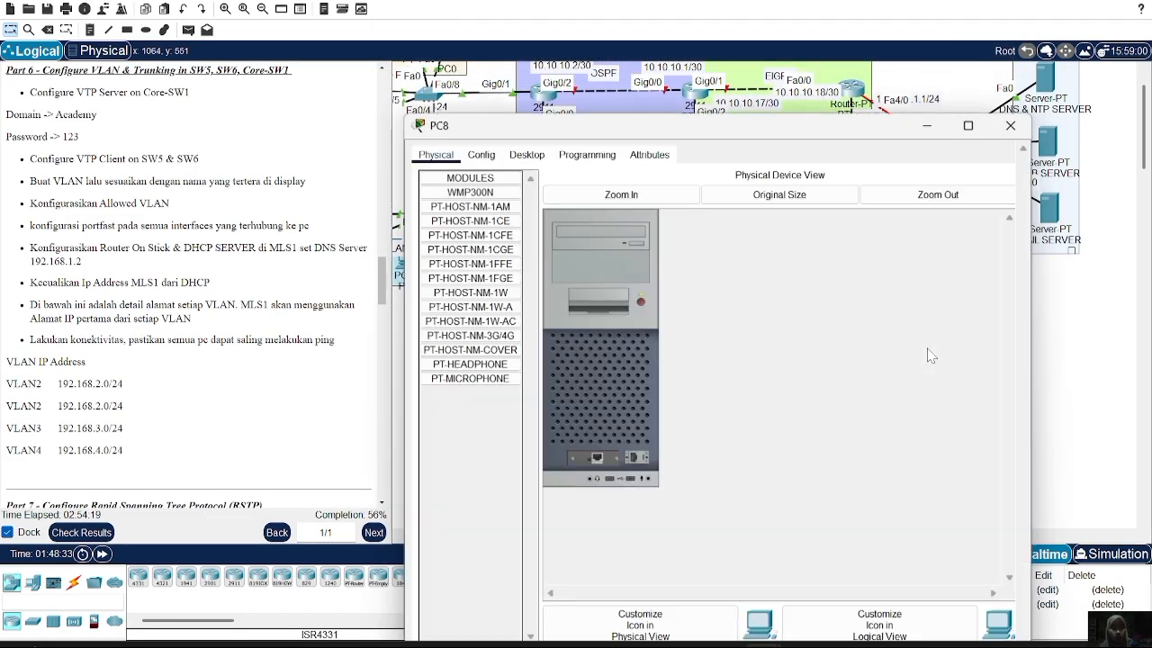
pyautogui.click(531, 50)
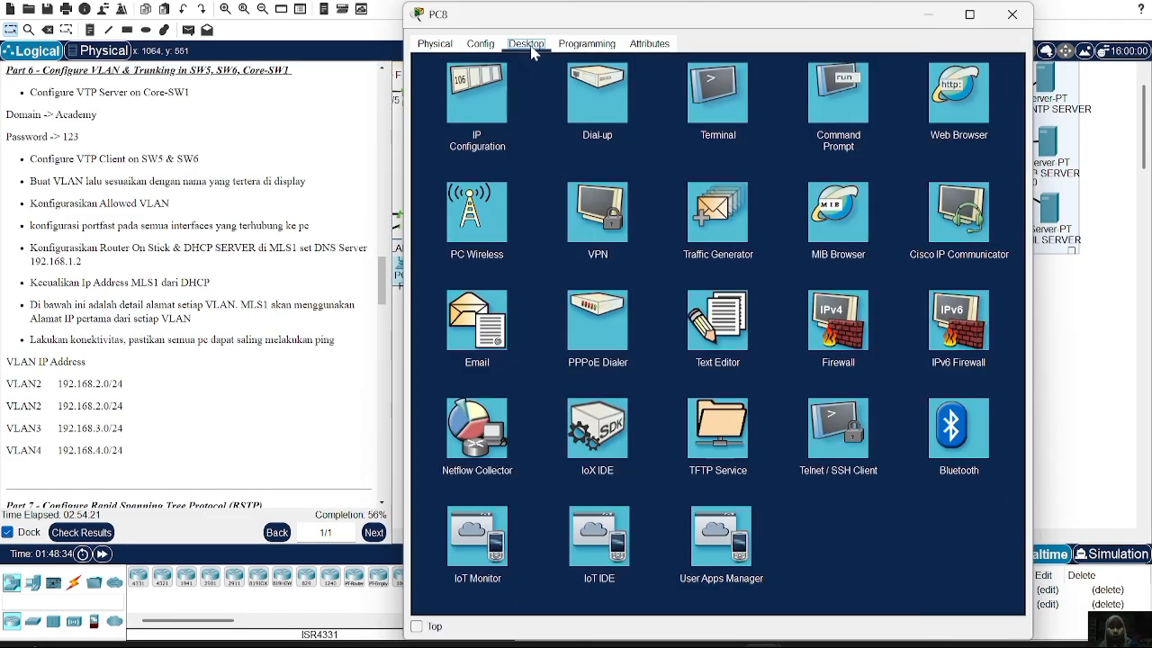
pyautogui.click(479, 98)
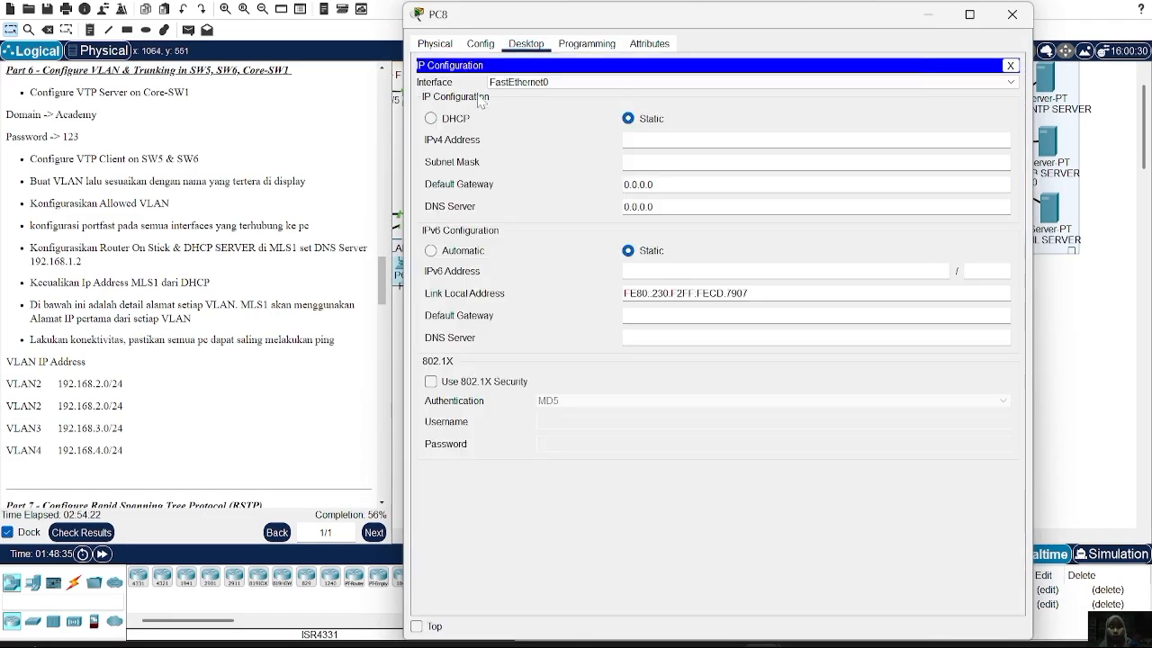
pyautogui.click(431, 119)
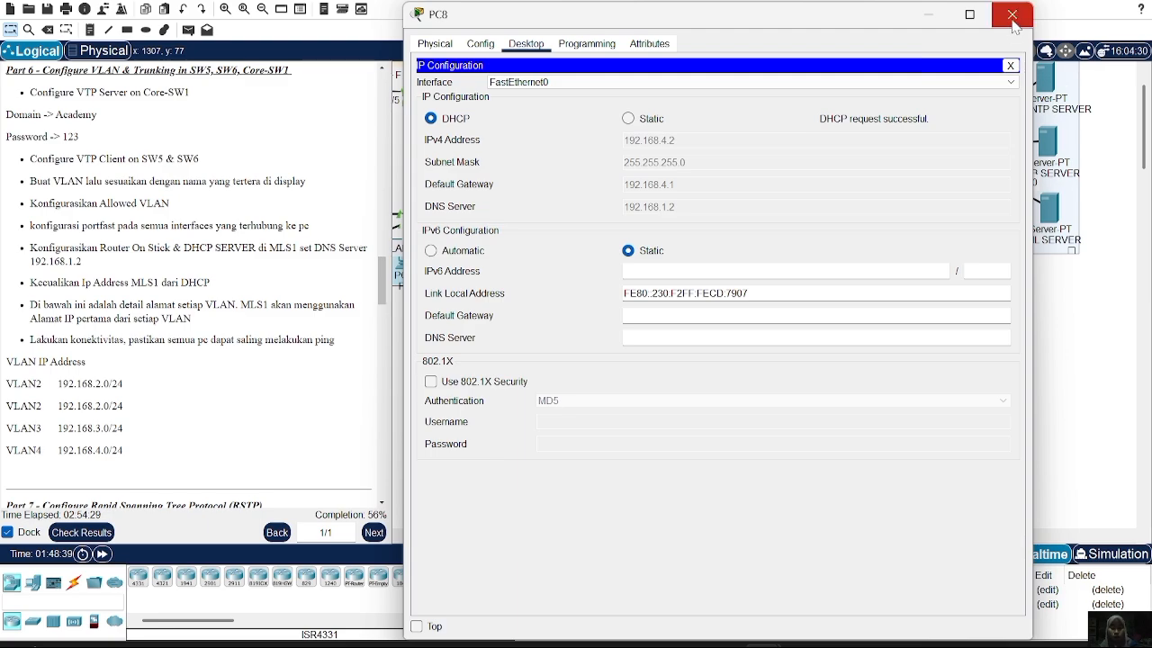
pyautogui.click(1012, 16)
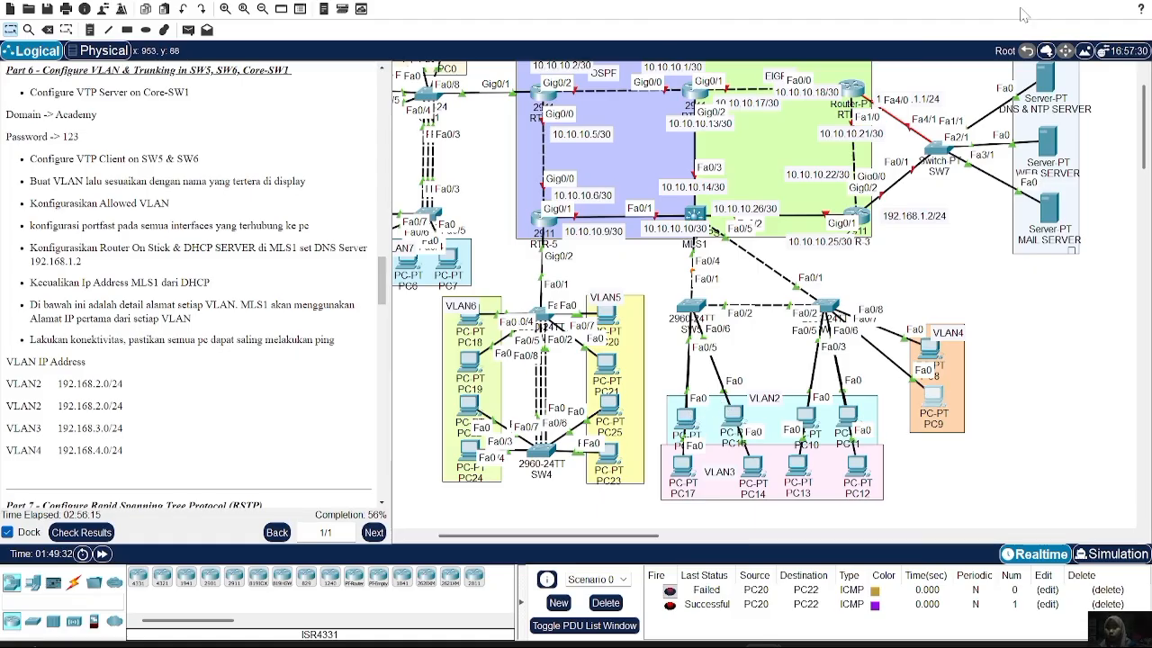
# Scroll the instructions down to Part 7 - Configure Rapid Spanning Tree Protocol
pyautogui.scroll(-1, 161, 280)
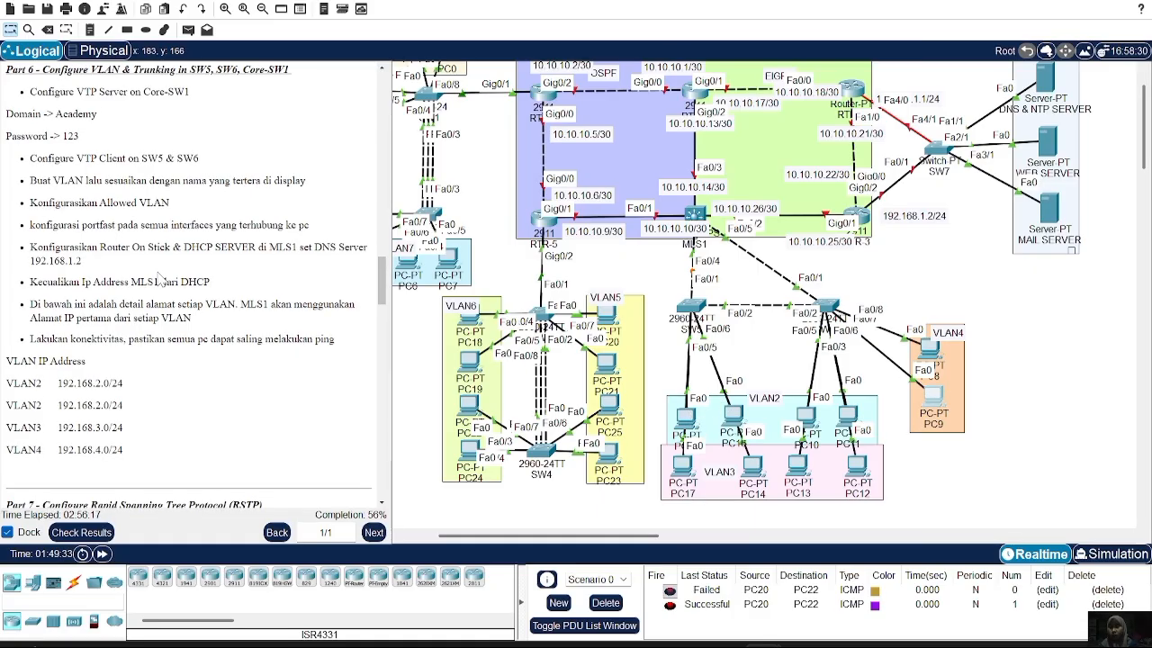
pyautogui.scroll(-5, 161, 280)
pyautogui.scroll(-2, 160, 279)
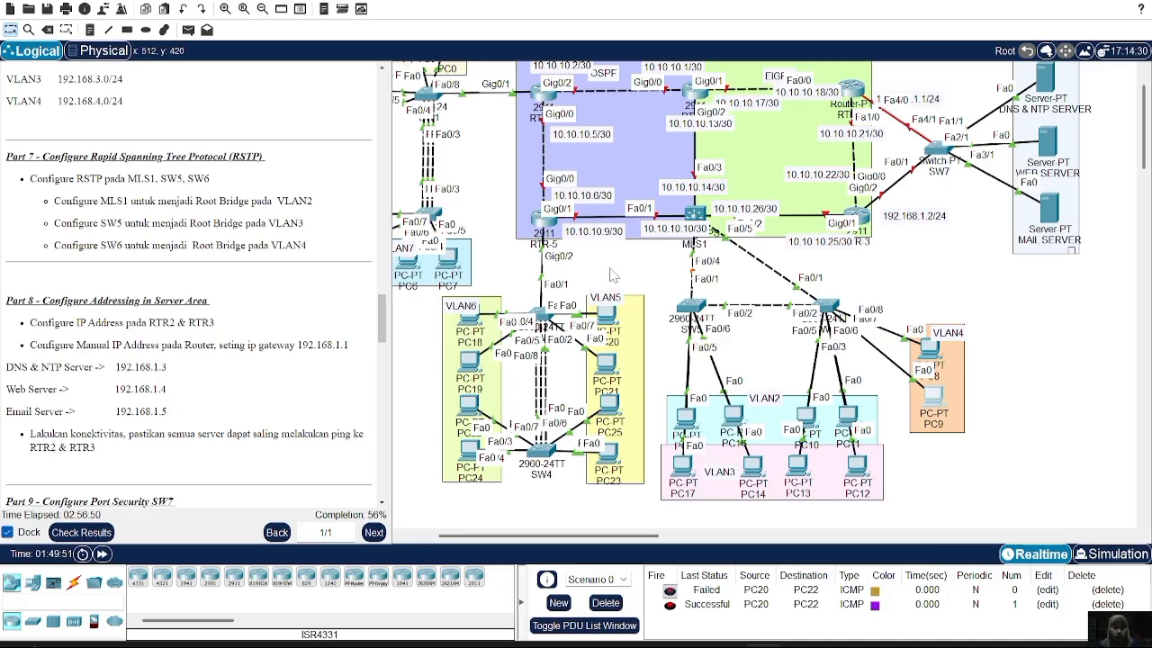
# Apply 'spanning-tree mode rapid-pvst' on MLS1, copying the command for reuse on the switches
pyautogui.click(705, 218)
pyautogui.write('spanning')
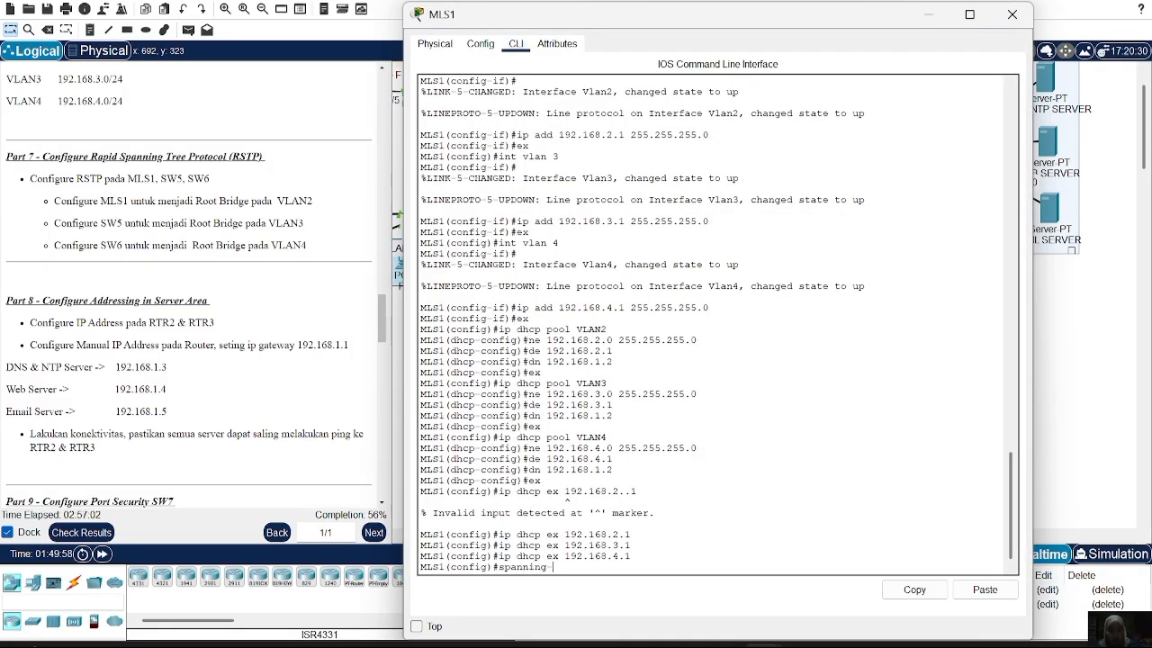
pyautogui.write('-tree')
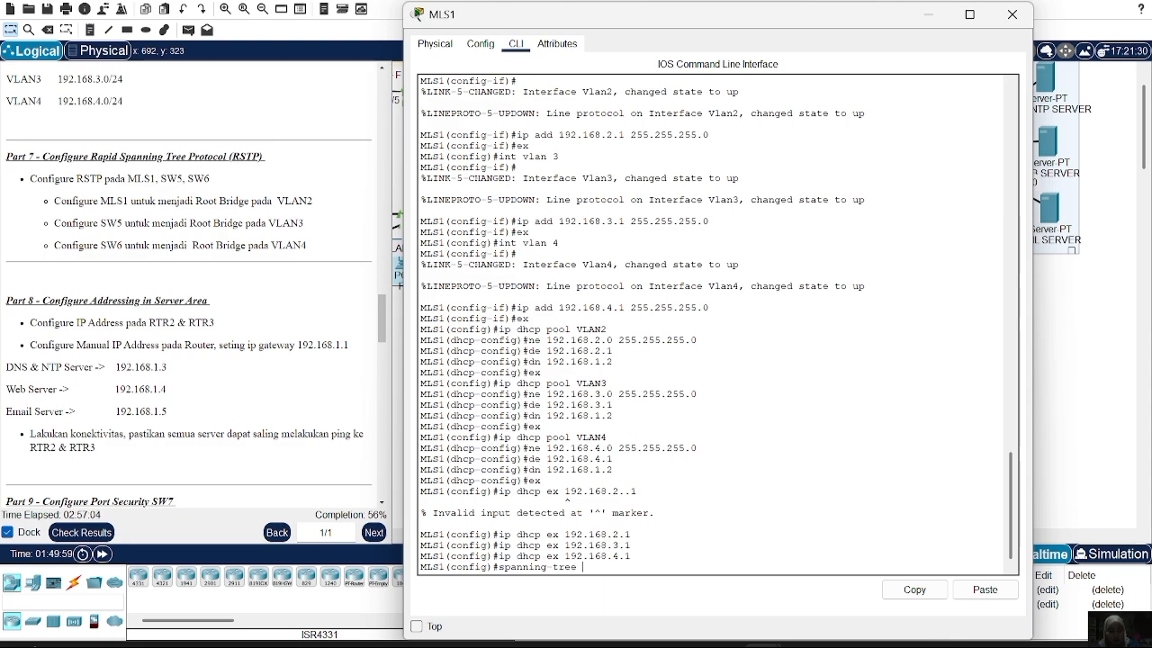
pyautogui.write(' mode rapid-pv')
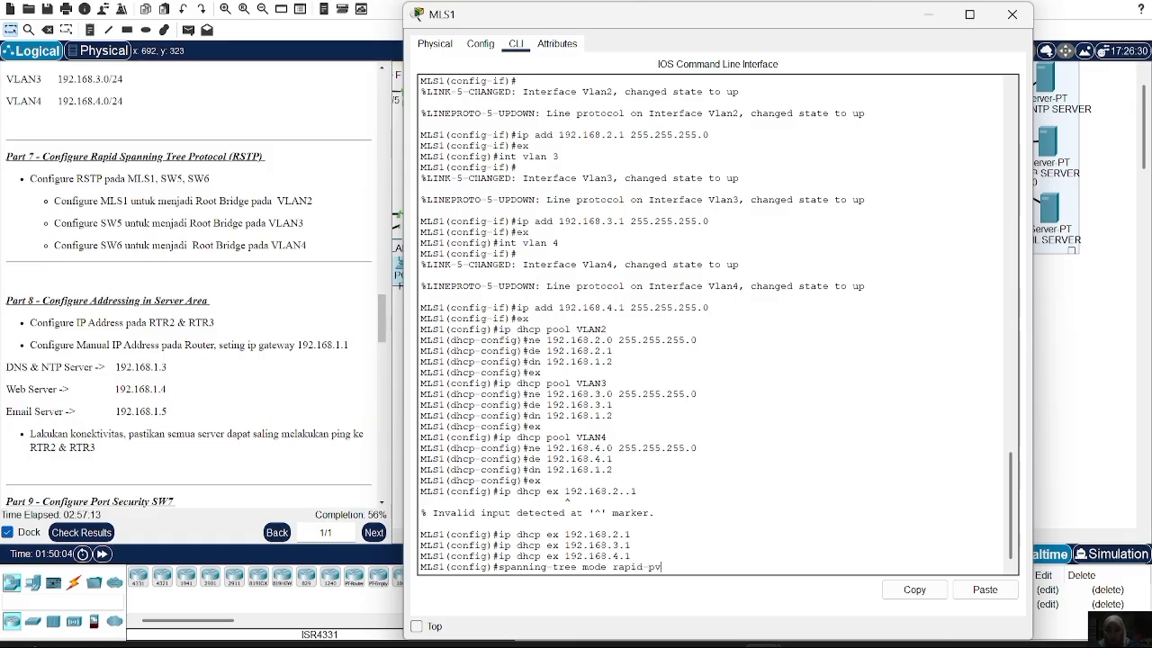
pyautogui.write('st')
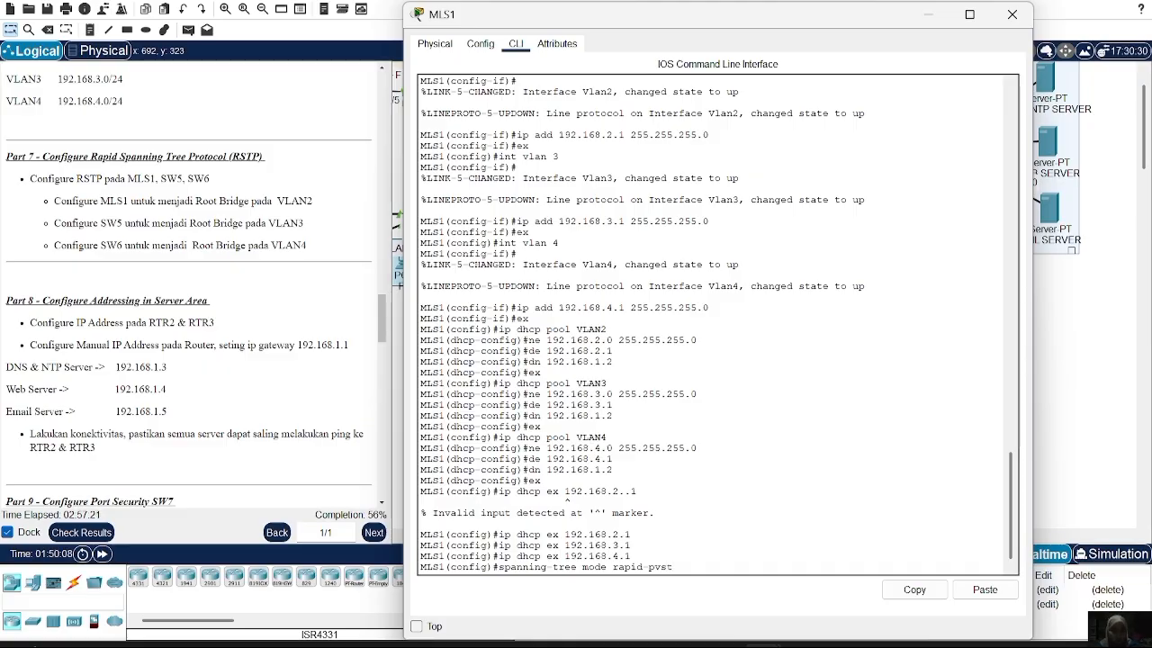
pyautogui.moveTo(646, 18); pyautogui.dragTo(597, 6)
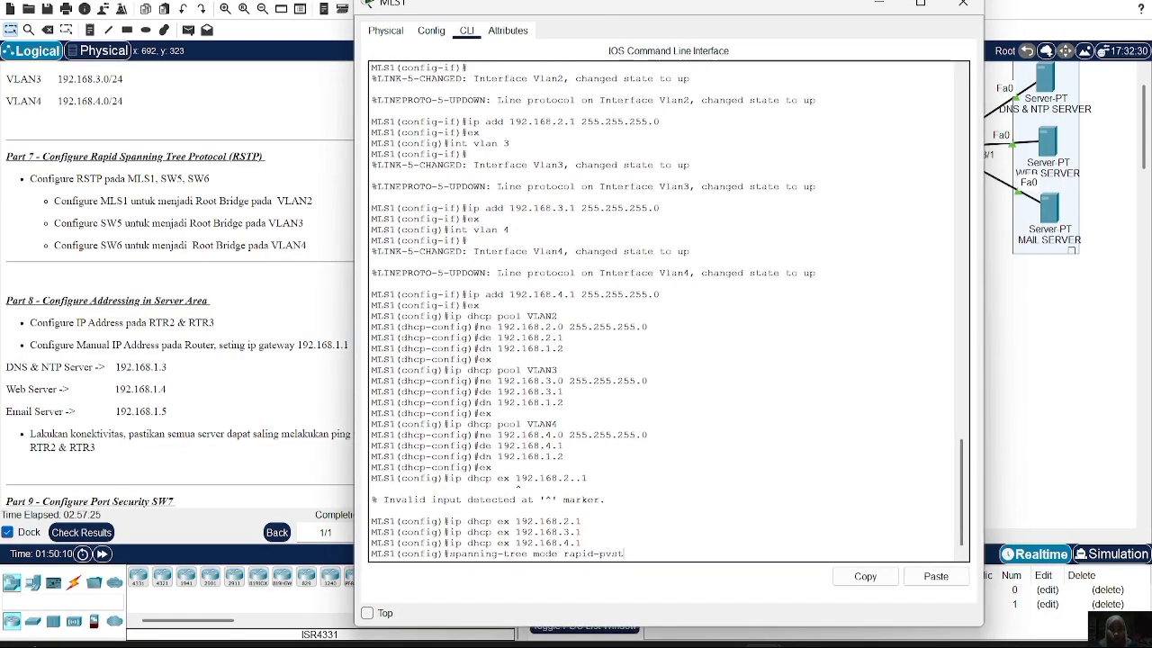
pyautogui.moveTo(448, 553); pyautogui.dragTo(624, 553)
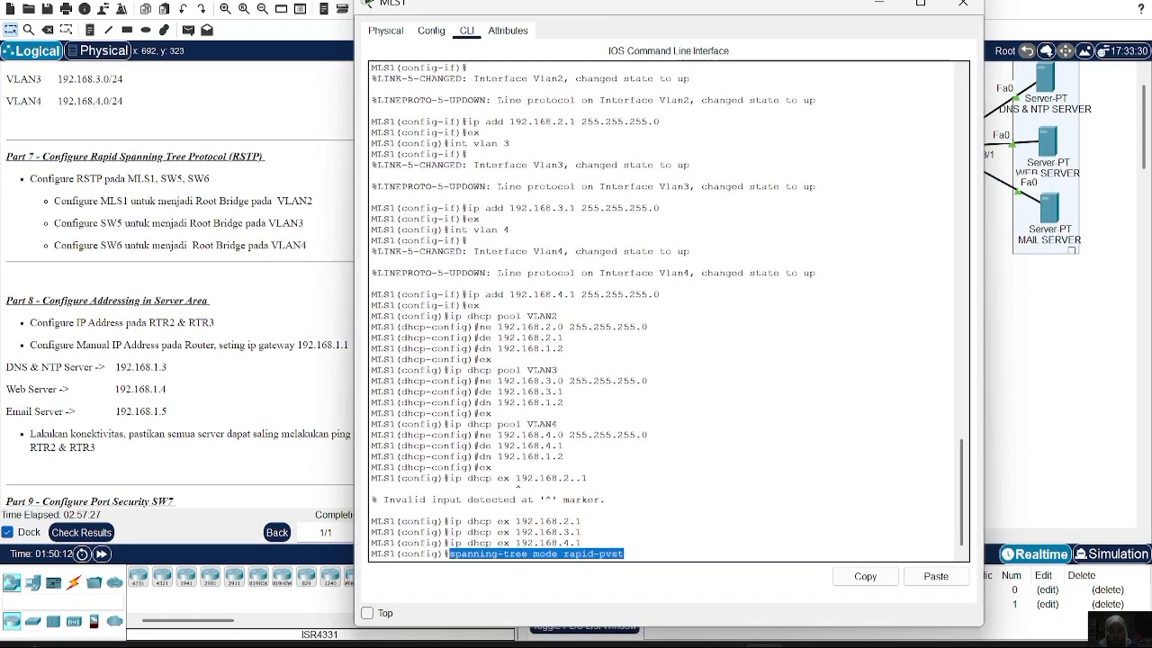
pyautogui.click(852, 582)
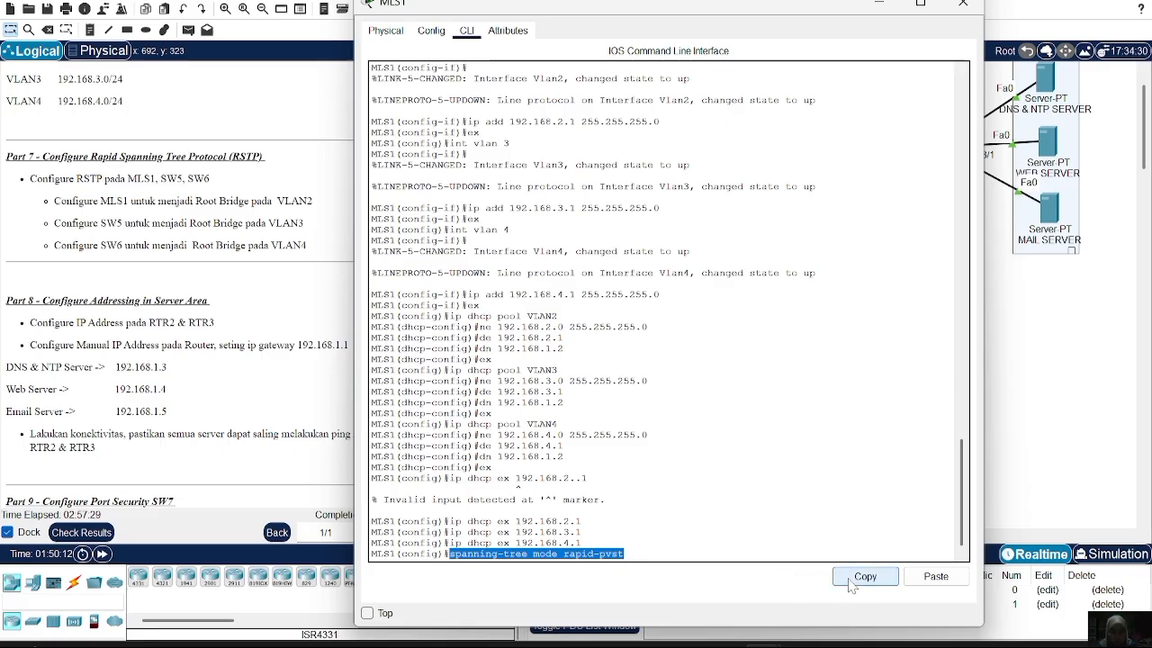
pyautogui.click(624, 554)
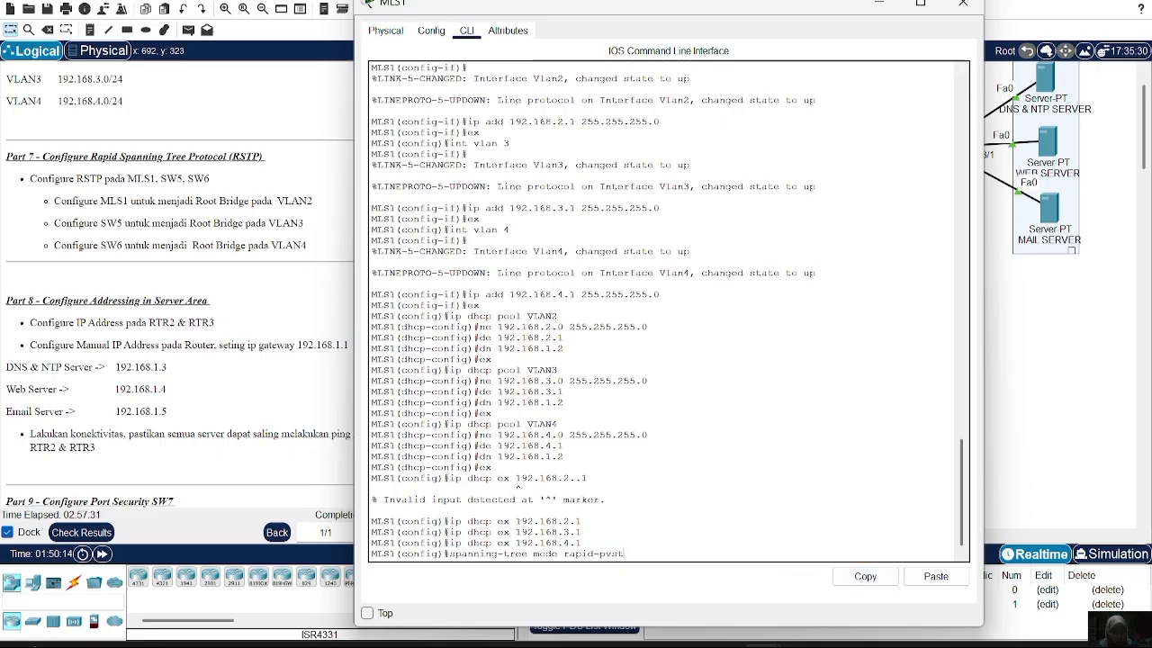
pyautogui.press('Return')
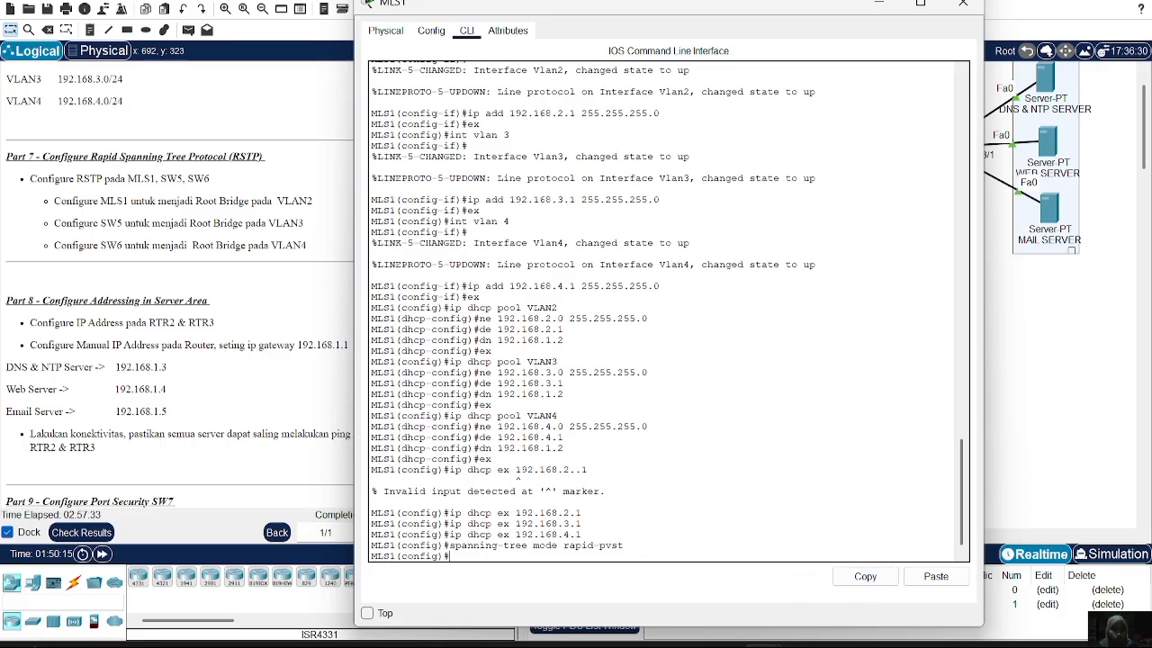
pyautogui.click(977, 6)
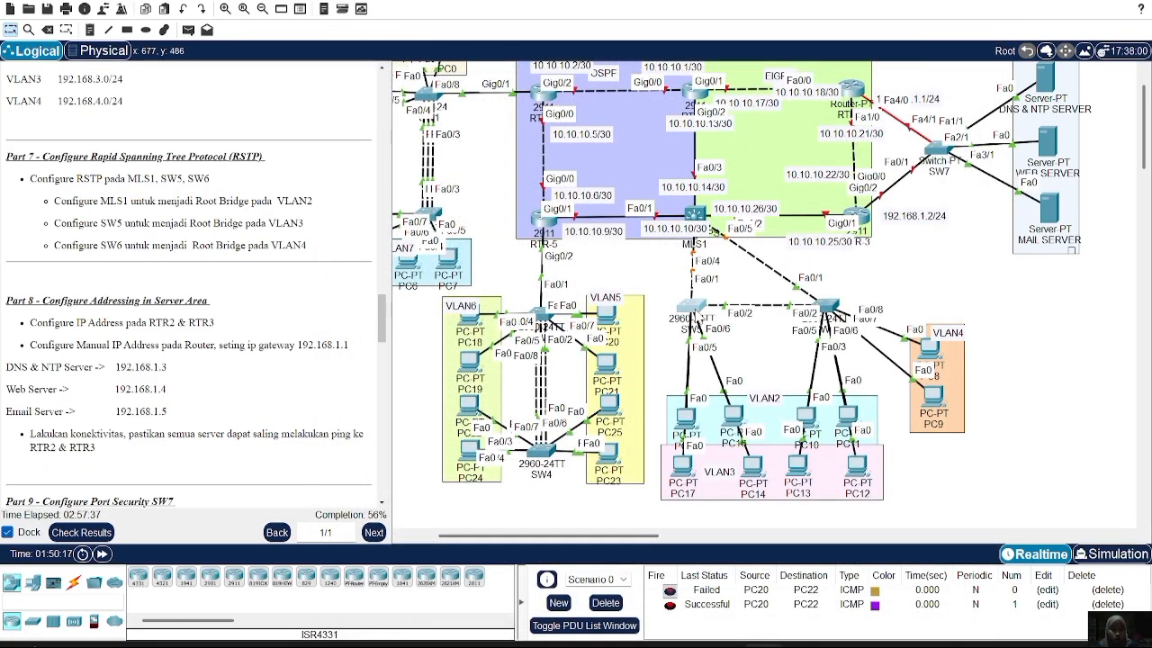
# Paste the copied 'spanning-tree mode rapid-pvst' command into SW5's global configuration
pyautogui.click(692, 311)
pyautogui.write('ex')
pyautogui.press('Return')
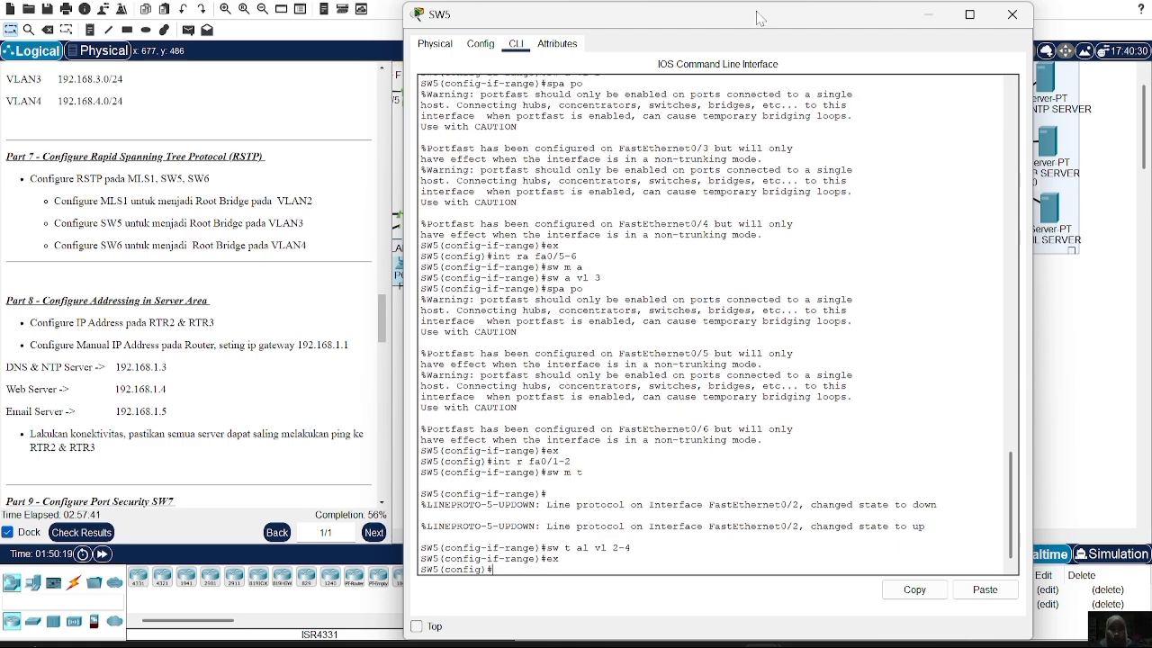
pyautogui.moveTo(755, 35); pyautogui.dragTo(672, 5)
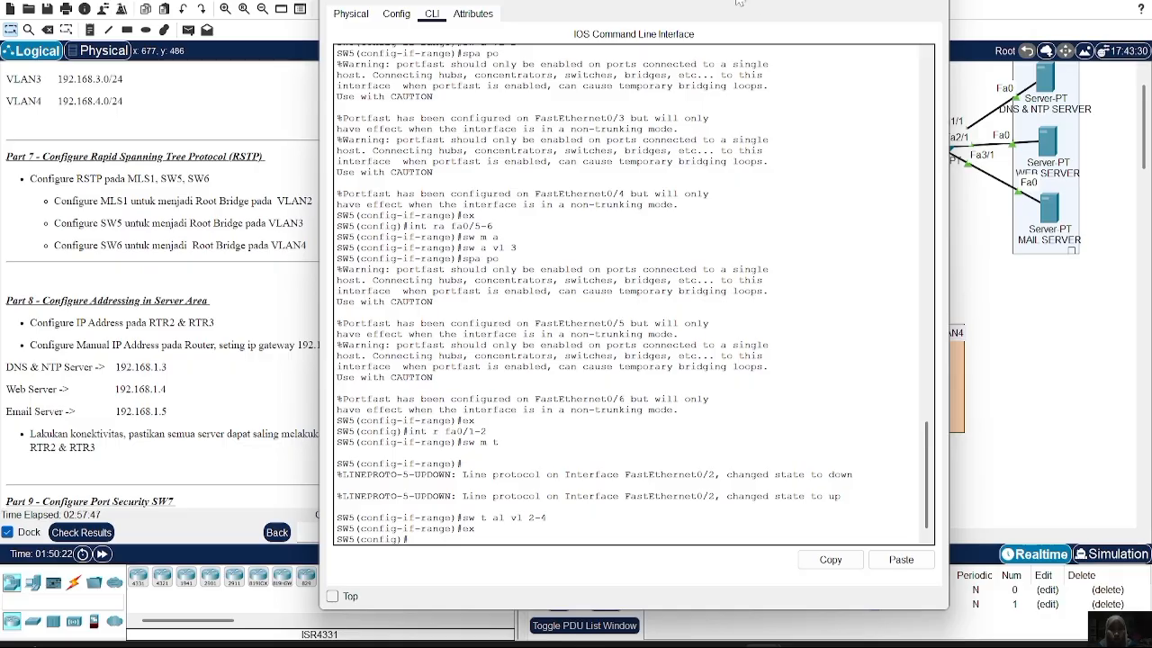
pyautogui.moveTo(738, 3); pyautogui.dragTo(652, 19)
pyautogui.click(807, 578)
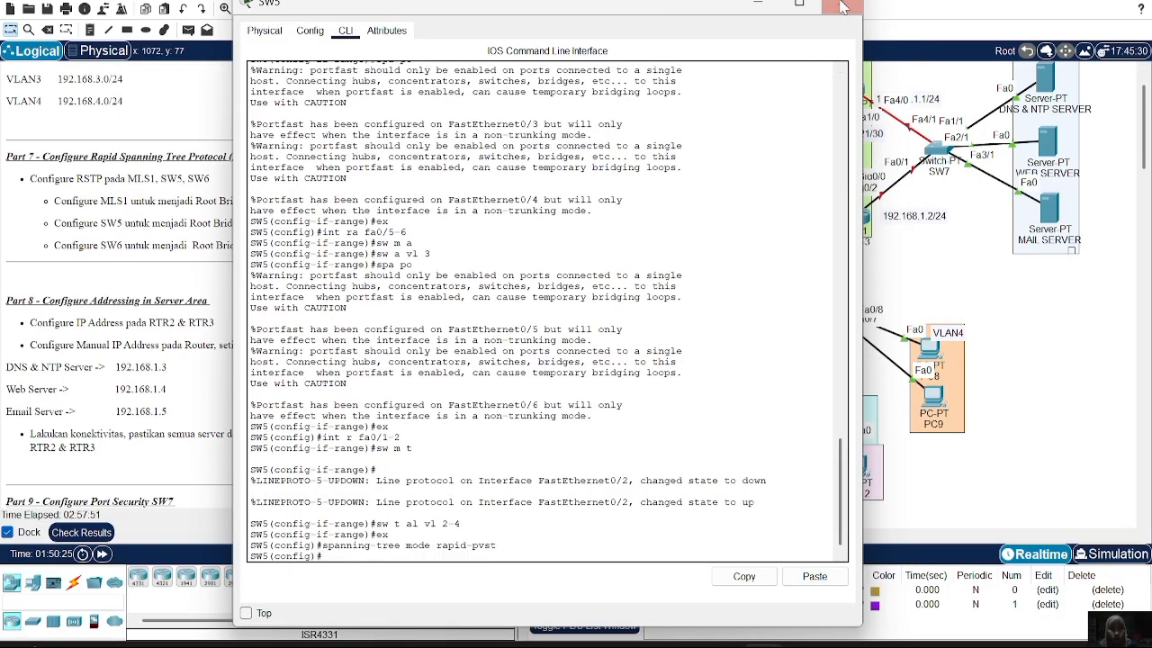
pyautogui.click(841, 3)
# Apply the same rapid-pvst spanning-tree mode on SW6
pyautogui.click(830, 307)
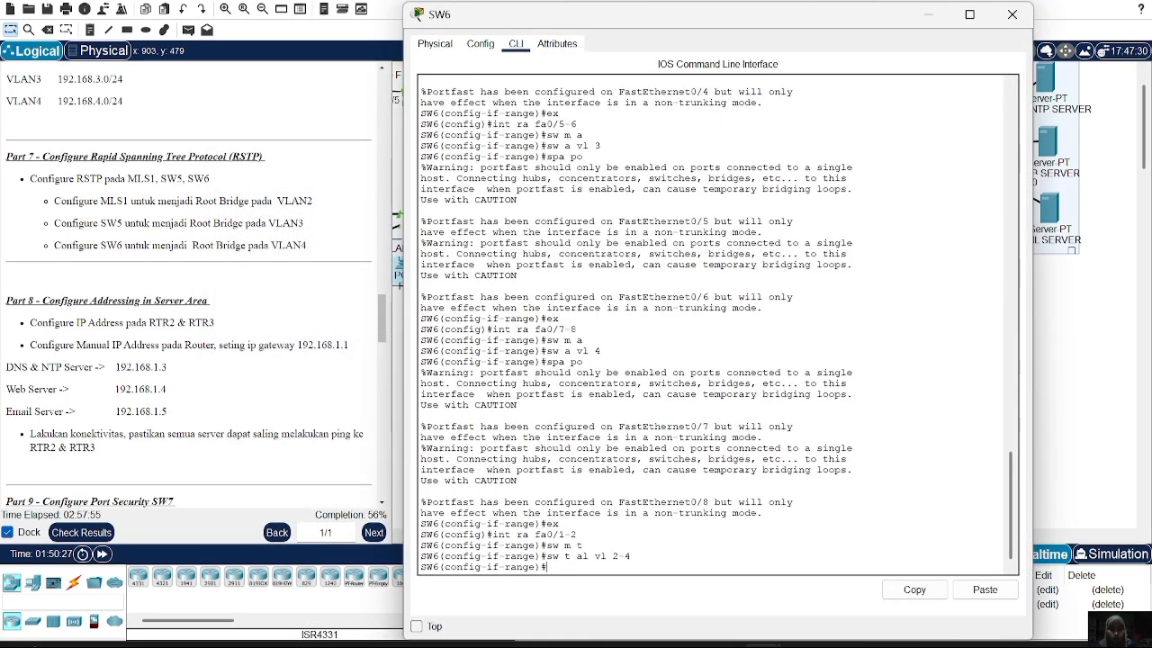
pyautogui.write('ex')
pyautogui.press('Return')
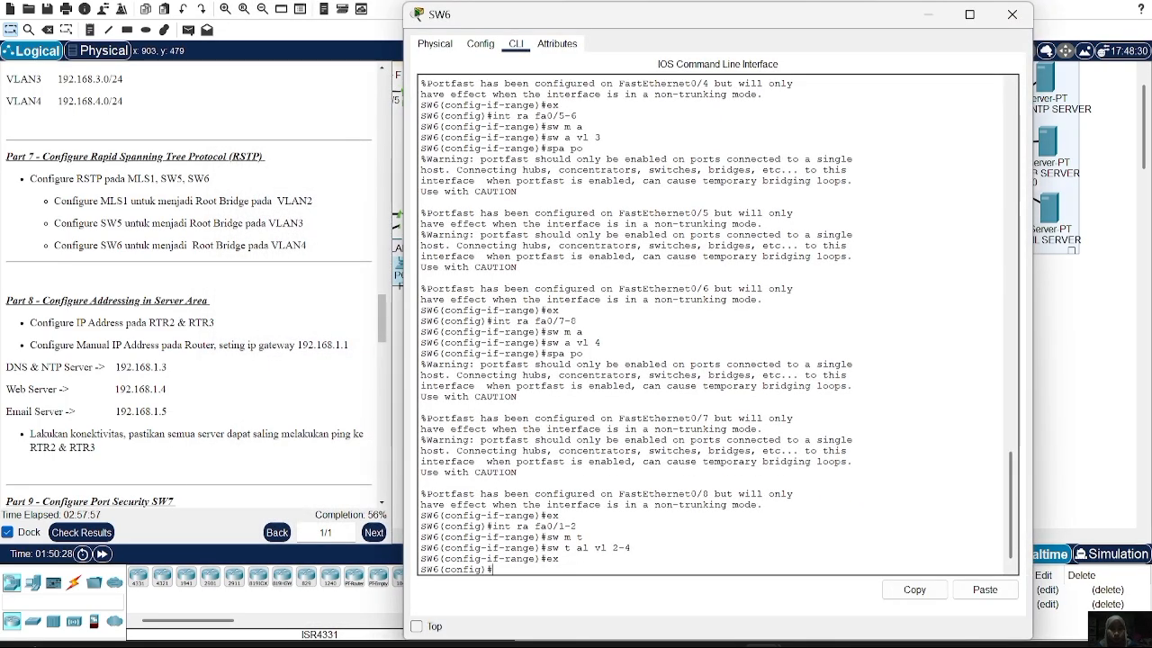
pyautogui.moveTo(828, 18); pyautogui.dragTo(671, 18)
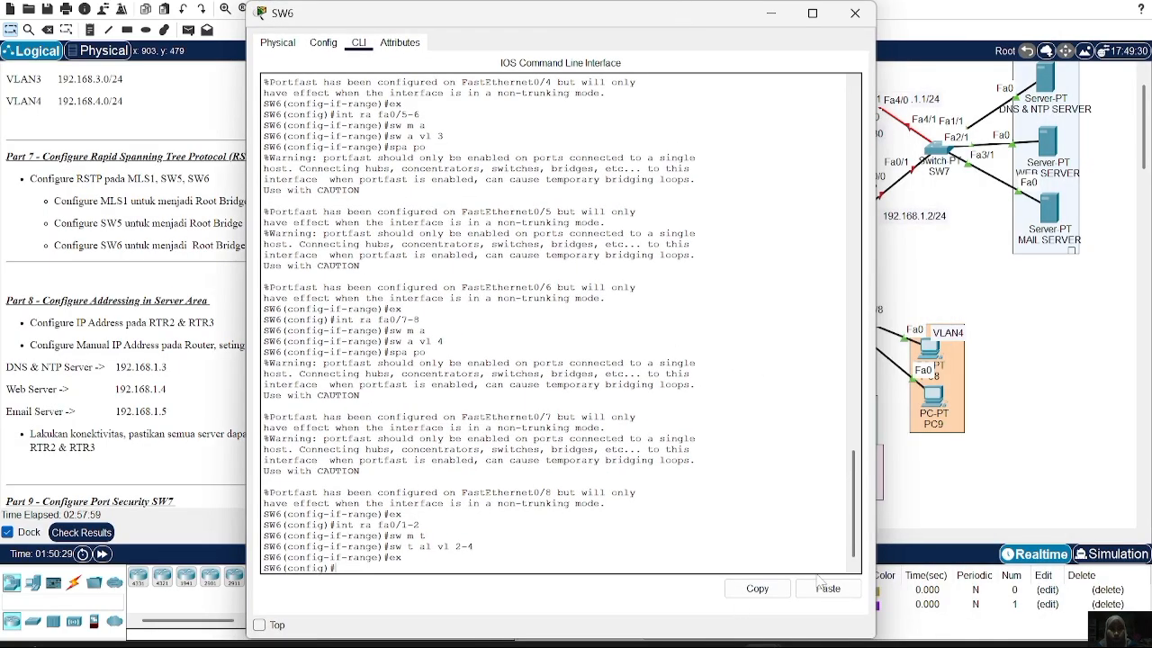
pyautogui.click(824, 588)
pyautogui.press('Return')
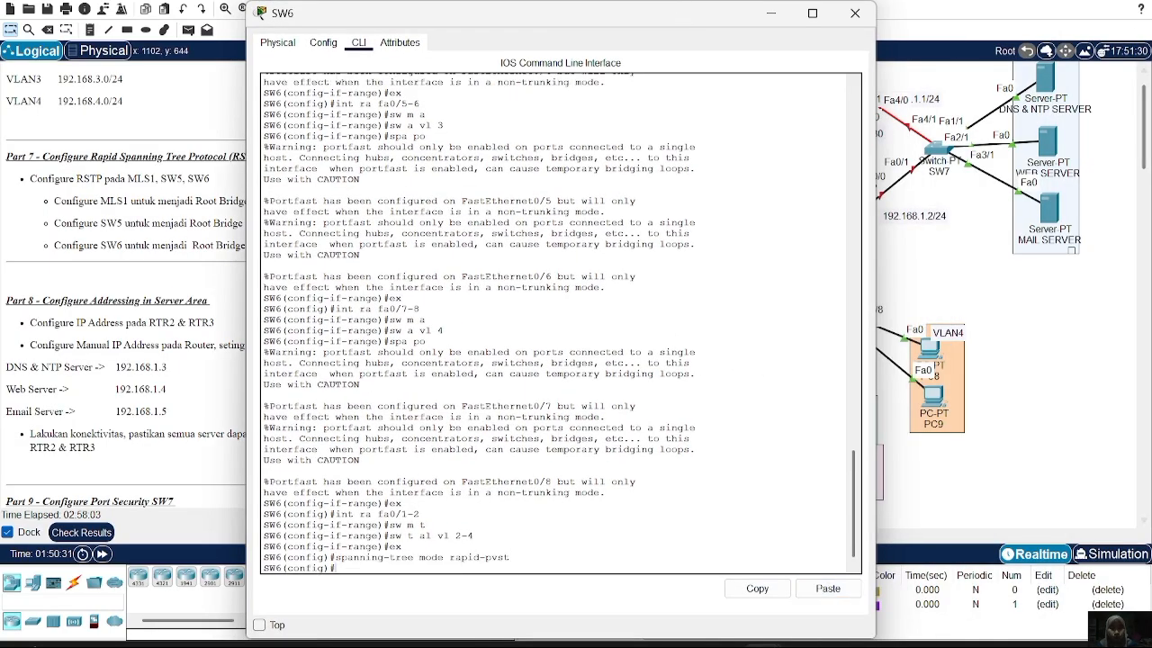
pyautogui.click(850, 14)
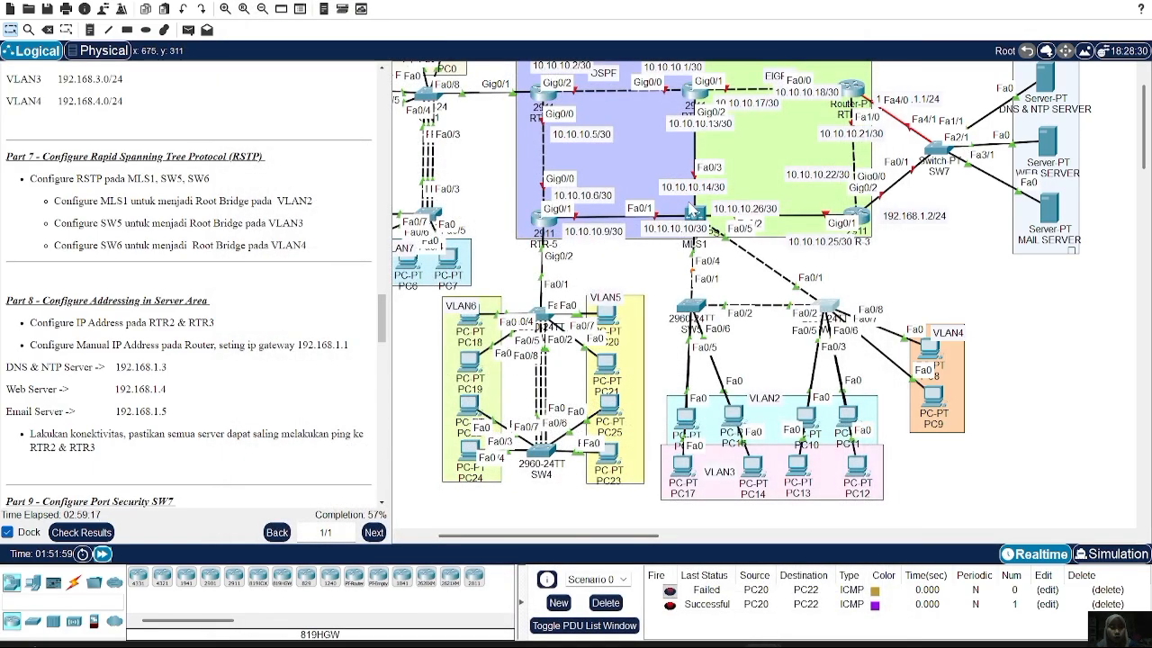
# Make MLS1 the primary root bridge for VLAN 2 with 'spanning-tree vlan 2 root primary'
pyautogui.click(697, 213)
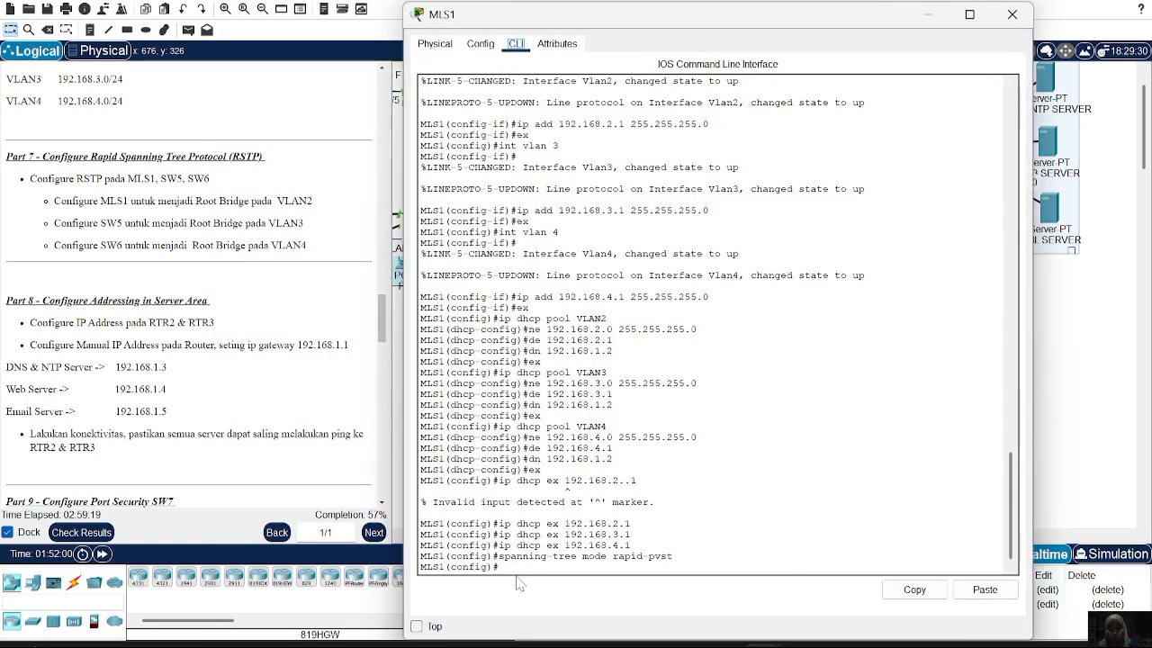
pyautogui.write('spanning-tree')
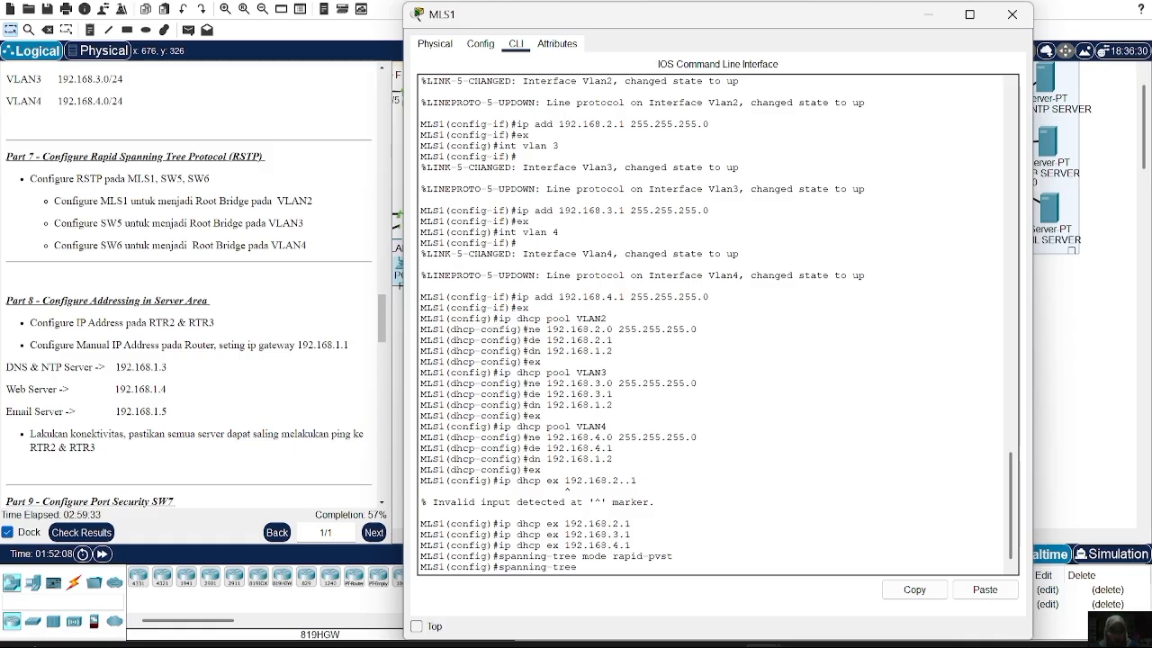
pyautogui.write(' vlan 2 root')
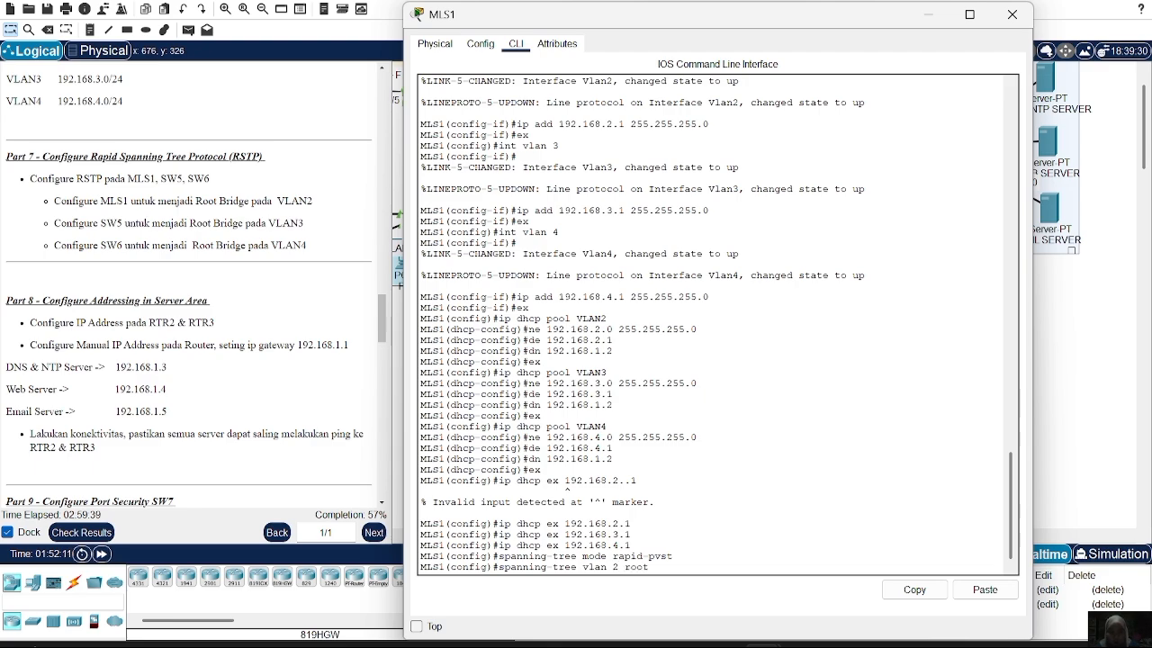
pyautogui.write(' primary')
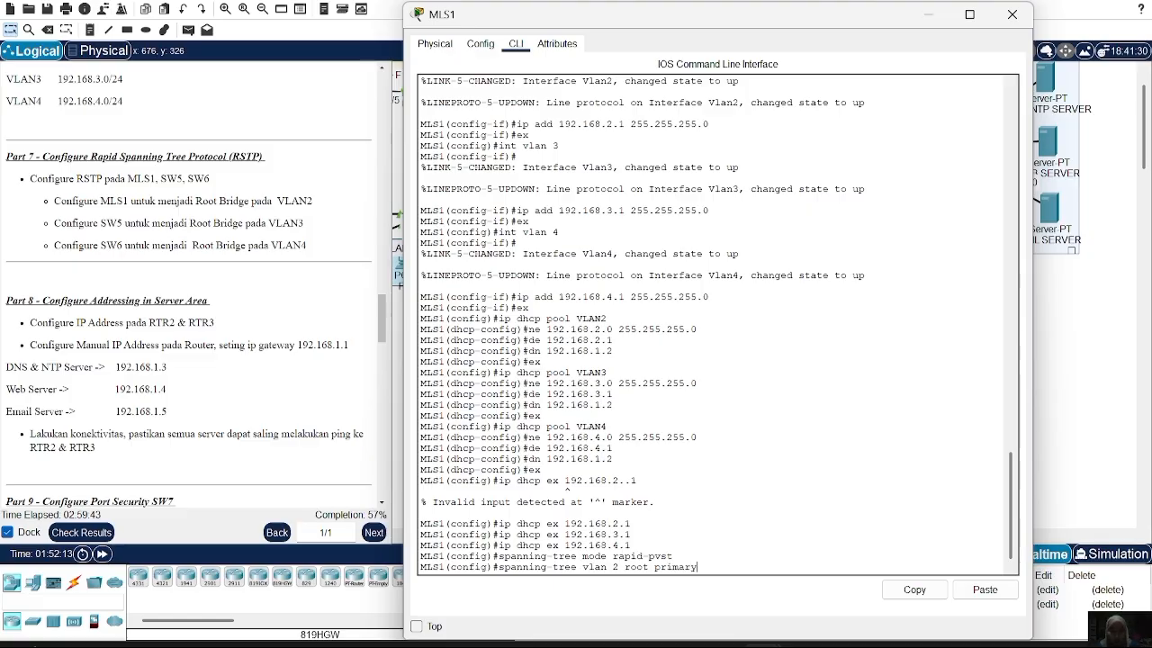
pyautogui.press('Return')
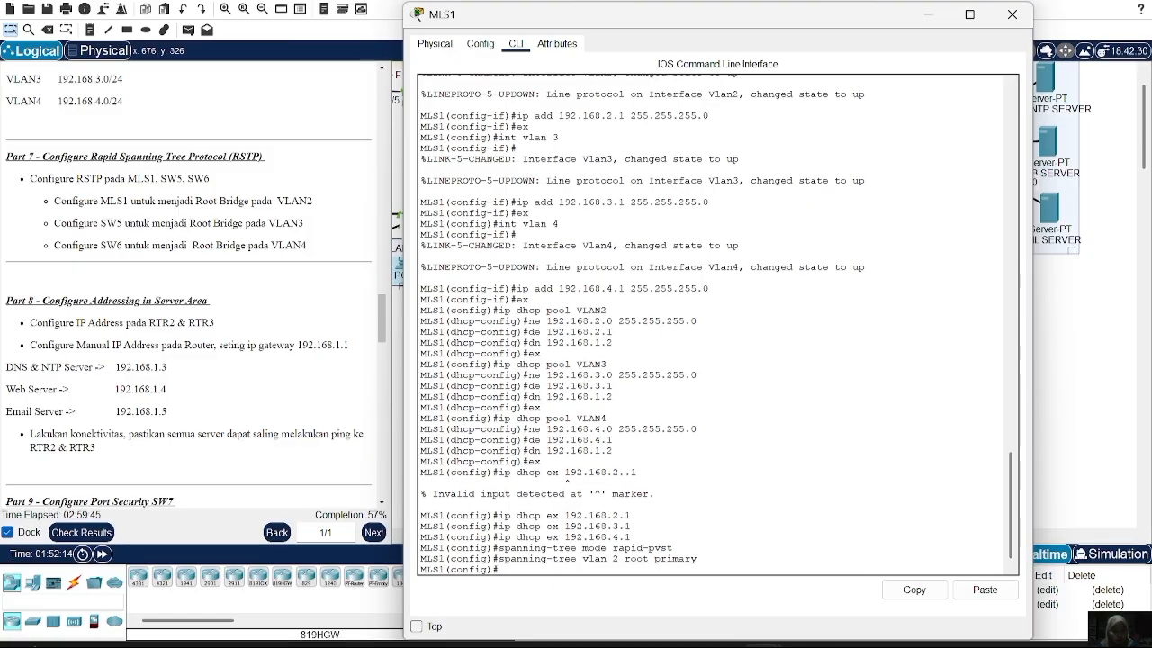
# Run 'do sh spanning-tree' to confirm MLS1 is root for VLAN 2 with priority 24578
pyautogui.write('s')
pyautogui.press('BackSpace')
pyautogui.write('do sh spanning-tree')
pyautogui.press('Return')
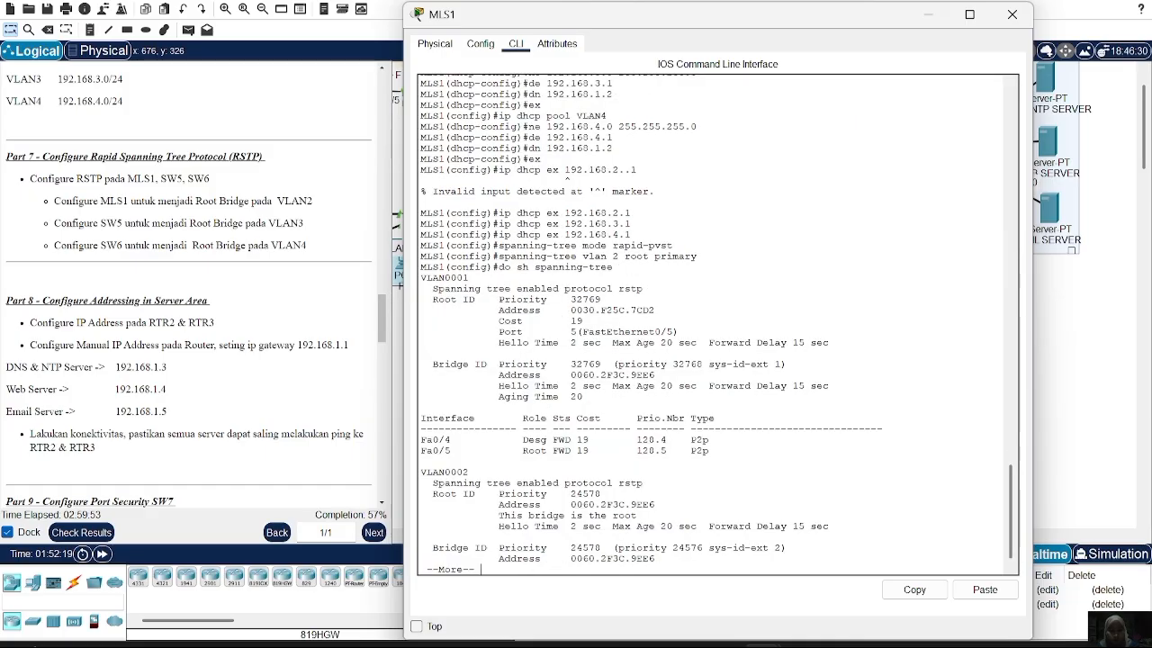
pyautogui.press('Return')
pyautogui.press('Return')
pyautogui.press('Return')
pyautogui.press('Return')
pyautogui.press('Return')
pyautogui.press('Return')
pyautogui.press('Return')
pyautogui.press('Return')
pyautogui.press('Return')
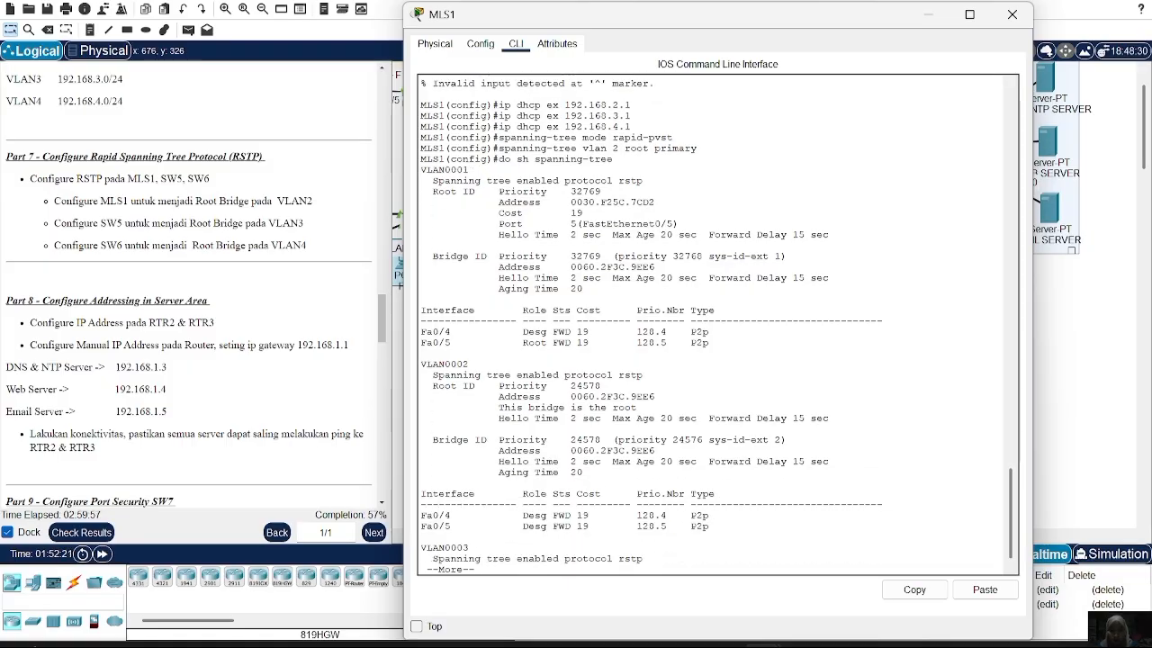
pyautogui.press('Return')
pyautogui.press('Return')
pyautogui.press('Return')
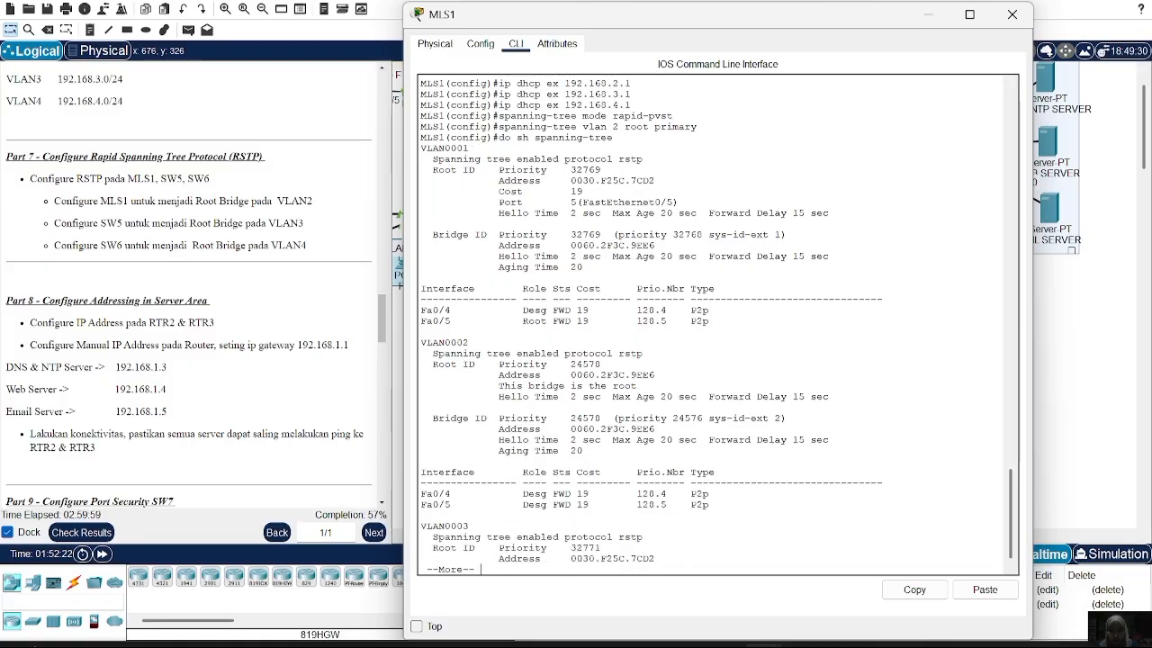
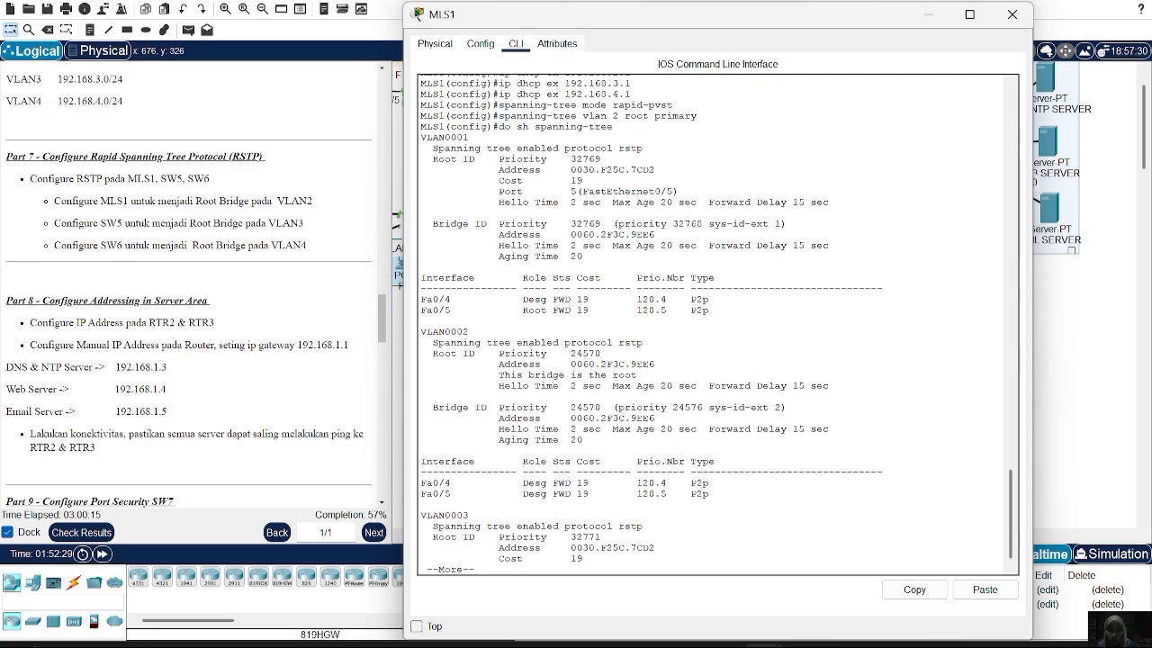
# Confirm in the spanning-tree output that MLS1 is the VLAN 2 root bridge, then close MLS1
pyautogui.moveTo(486, 374); pyautogui.dragTo(637, 375)
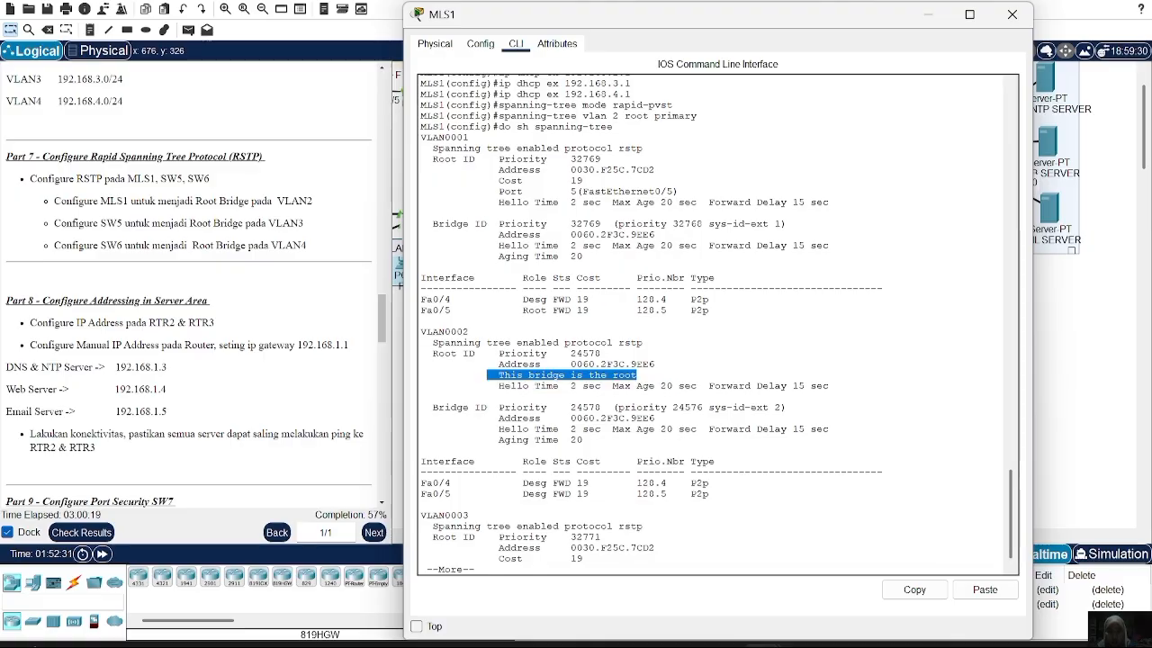
pyautogui.press('Return')
pyautogui.press('Return')
pyautogui.press('Return')
pyautogui.press('Return')
pyautogui.press('Return')
pyautogui.press('Return')
pyautogui.press('Return')
pyautogui.press('Return')
pyautogui.press('Return')
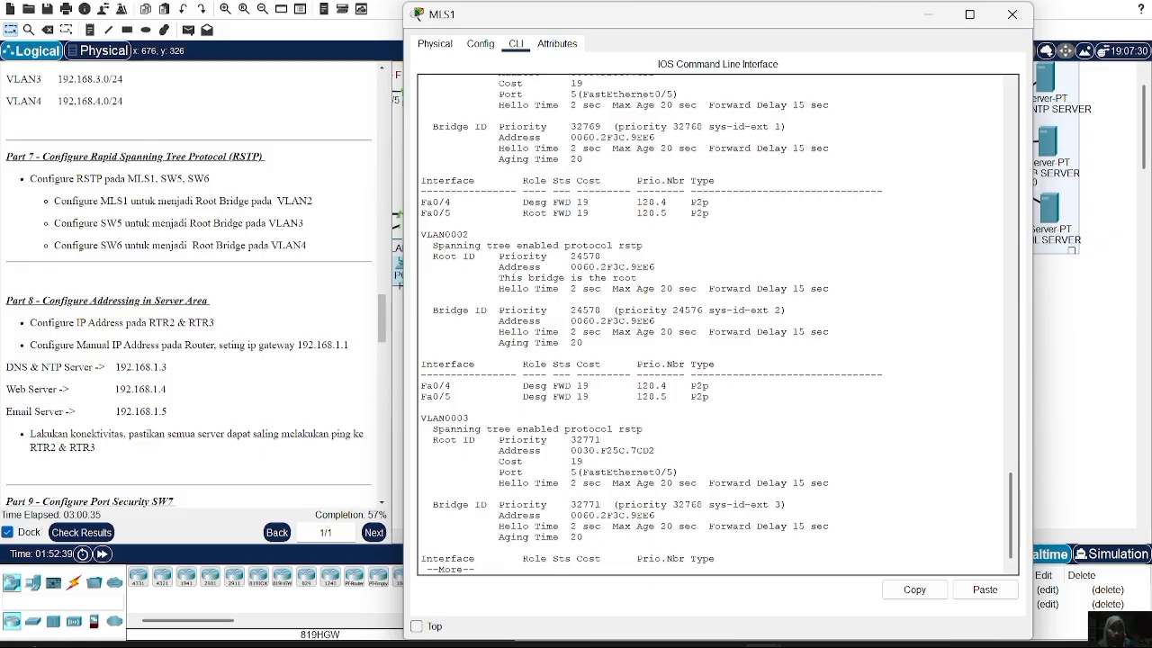
pyautogui.click(1012, 14)
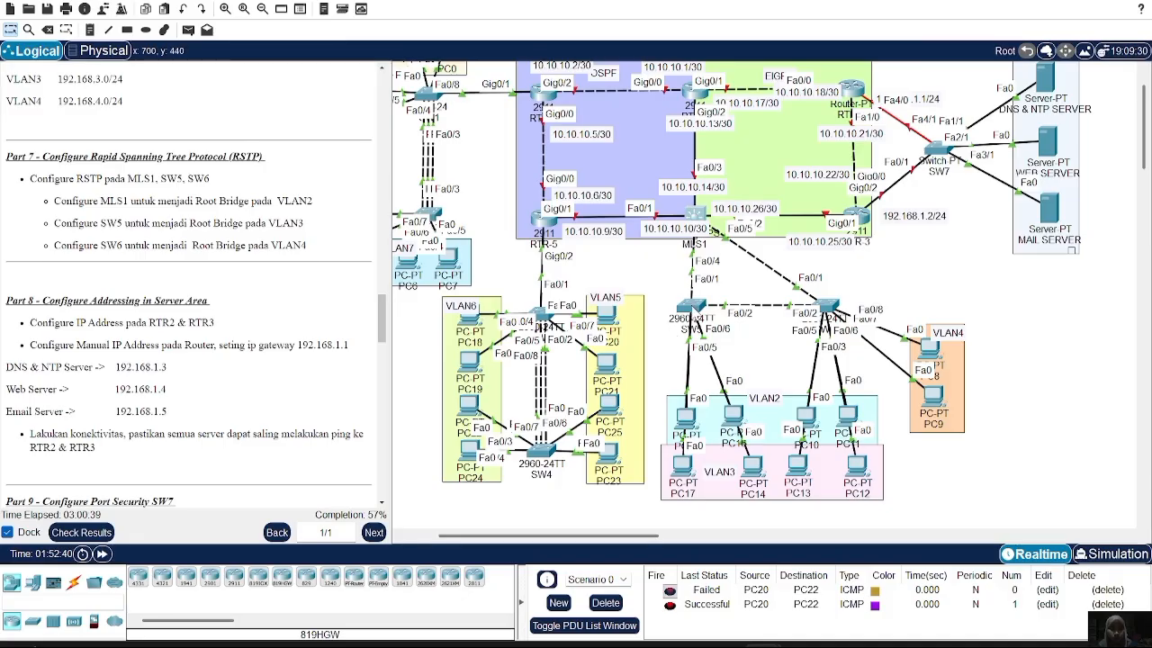
# Make SW5 the primary root bridge for VLAN 3 with 'spanning-tree vlan 3 root primary'
pyautogui.click(691, 307)
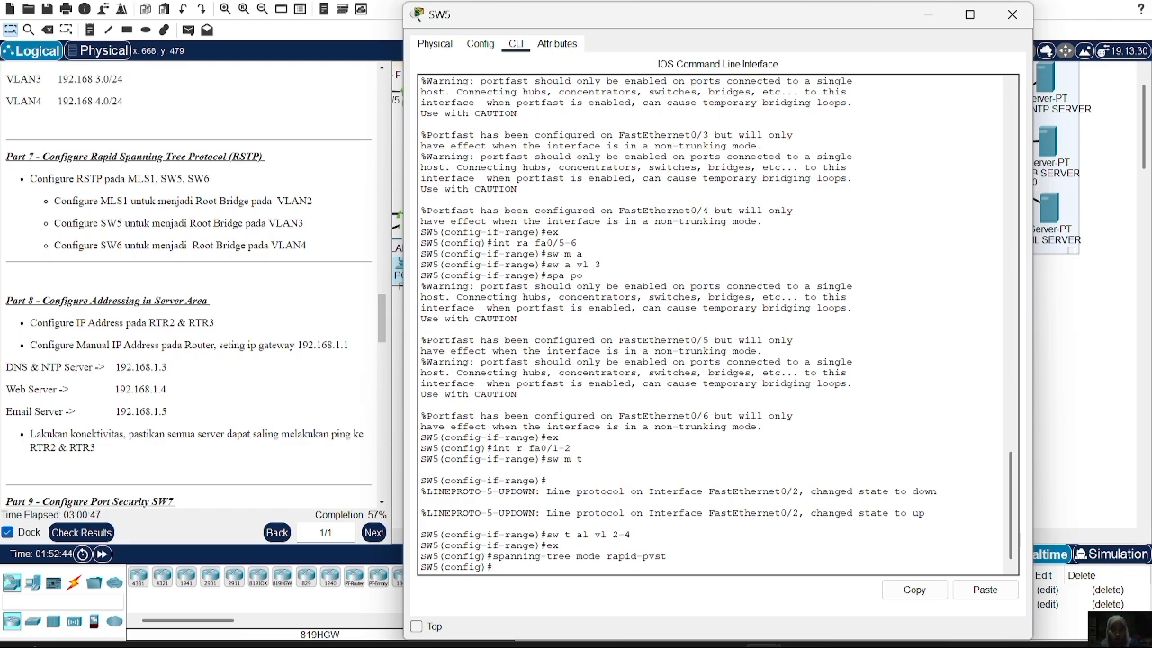
pyautogui.write('panning-tree vlan 3')
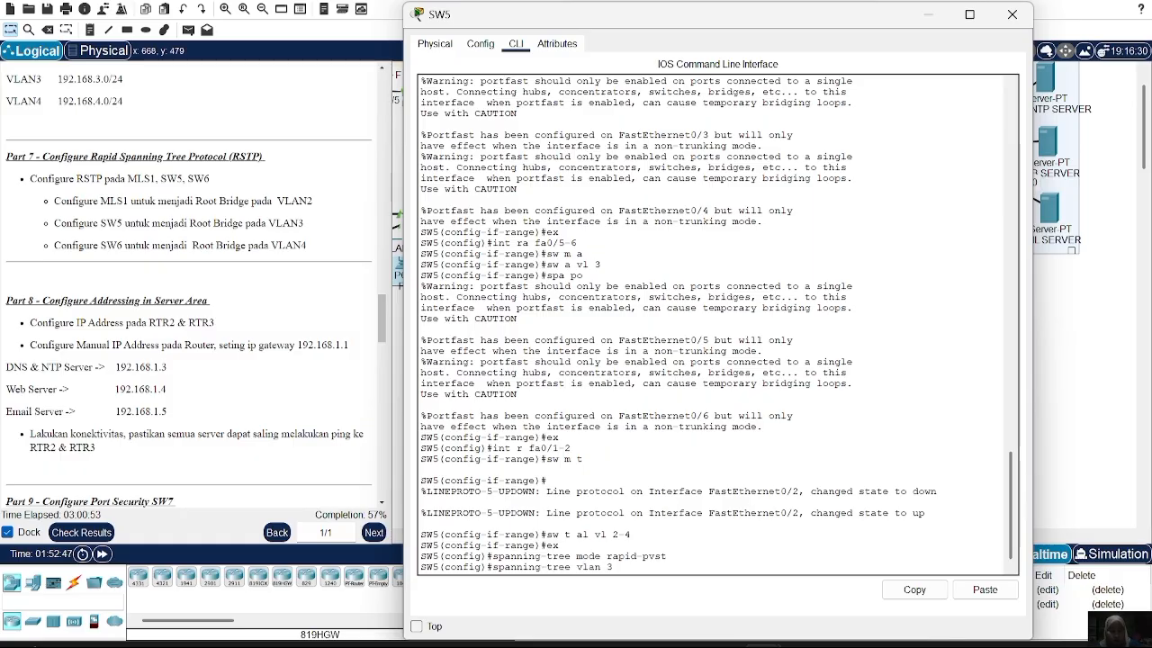
pyautogui.write(' root primary')
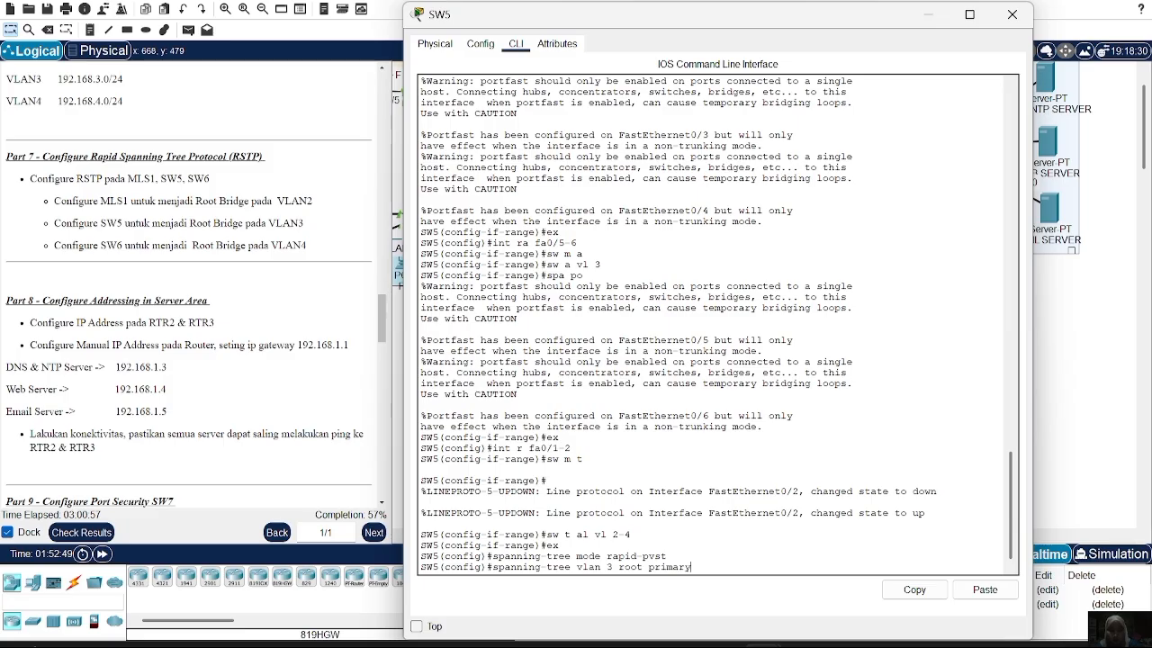
pyautogui.press('Return')
# Verify with 'do sh spanning-tree' that SW5 is the VLAN 3 root, then move on to SW6
pyautogui.write('do sh spann')
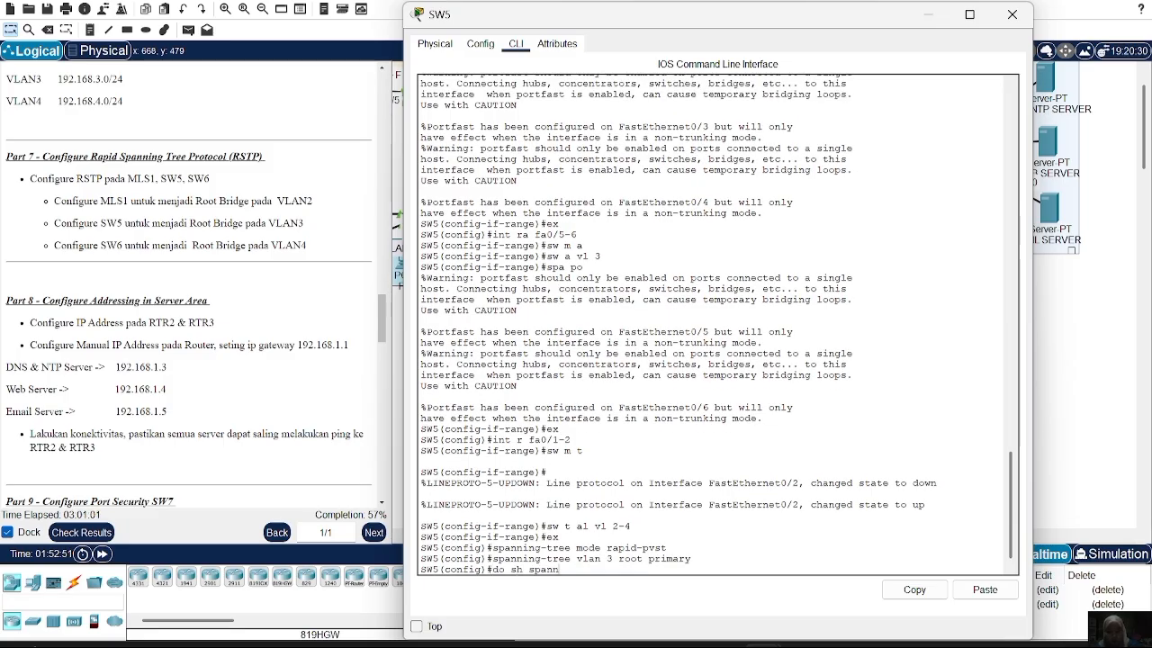
pyautogui.write('ing-tree')
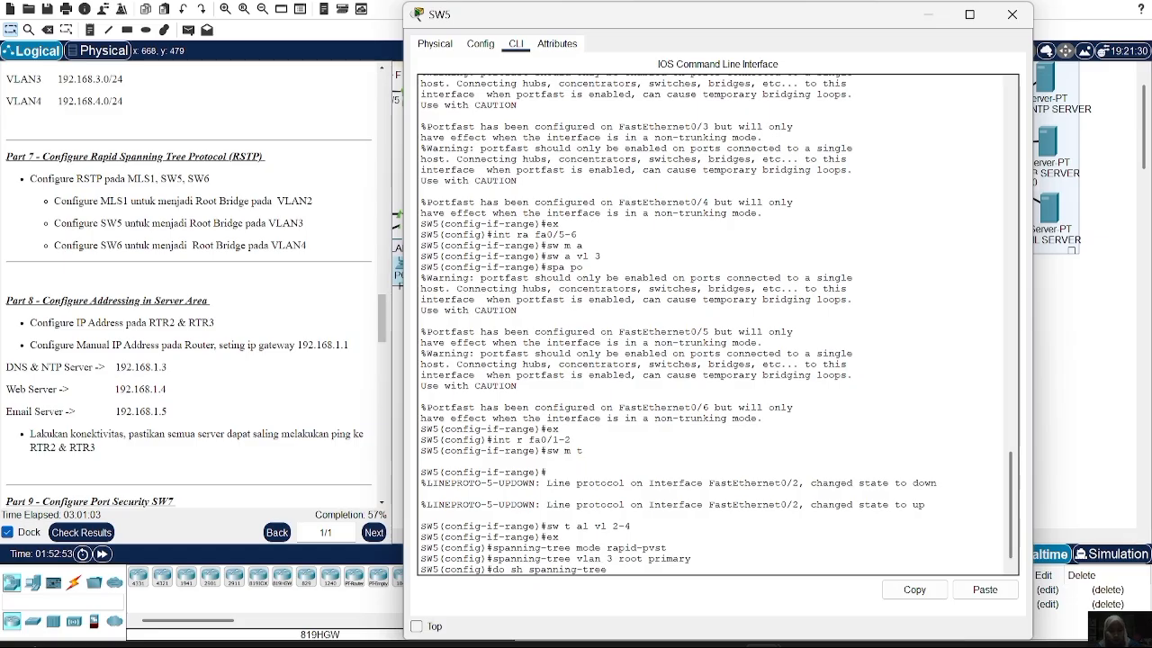
pyautogui.press('Return')
pyautogui.press('space')
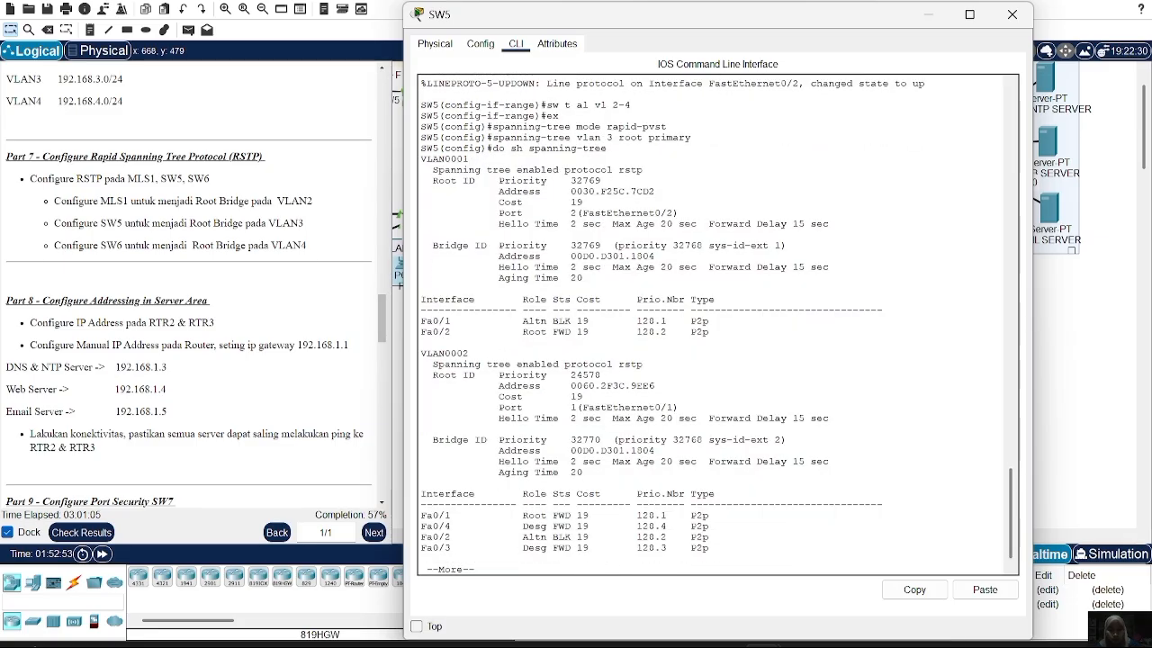
pyautogui.press('space')
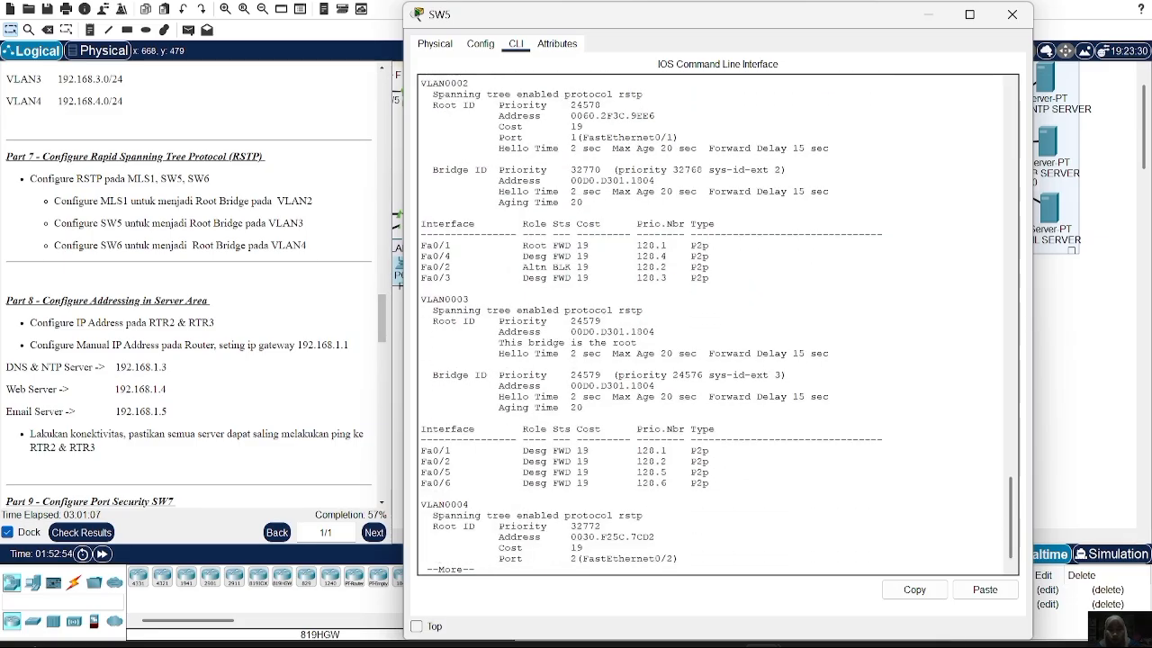
pyautogui.moveTo(486, 342); pyautogui.dragTo(637, 343)
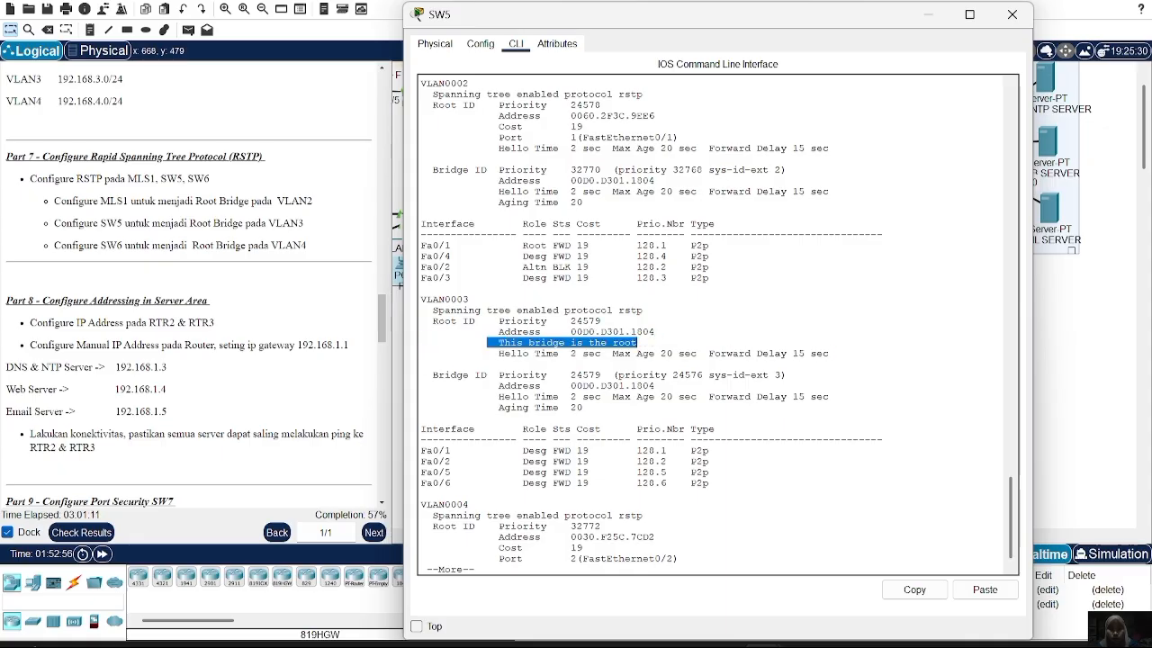
pyautogui.scroll(-1, 637, 342)
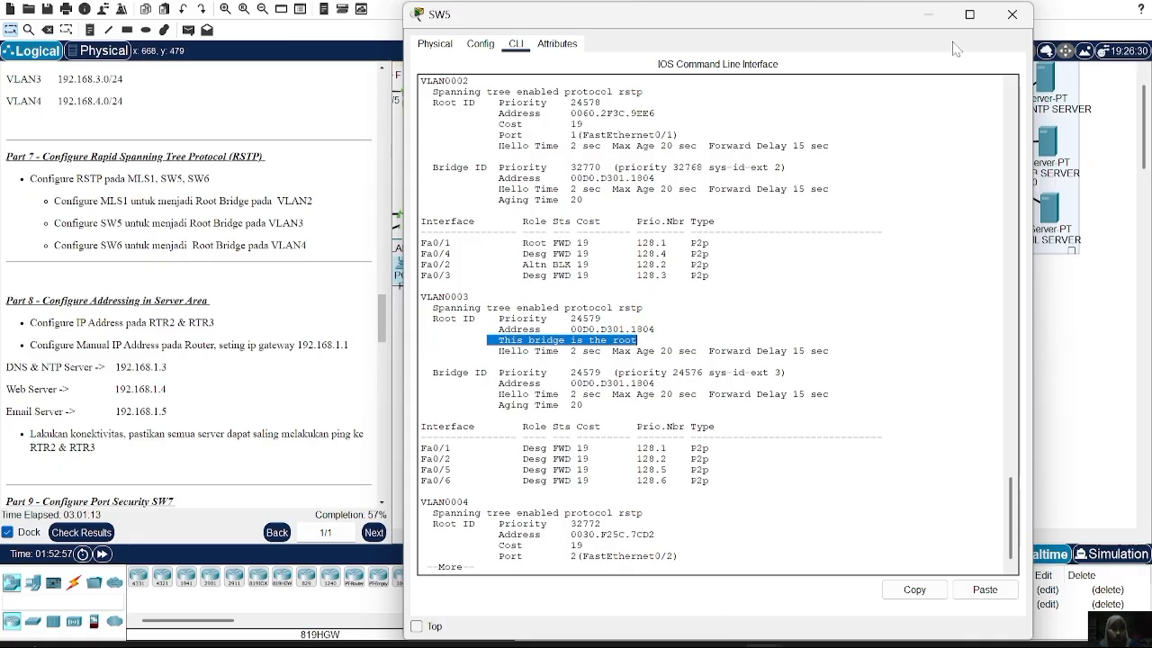
pyautogui.click(1012, 14)
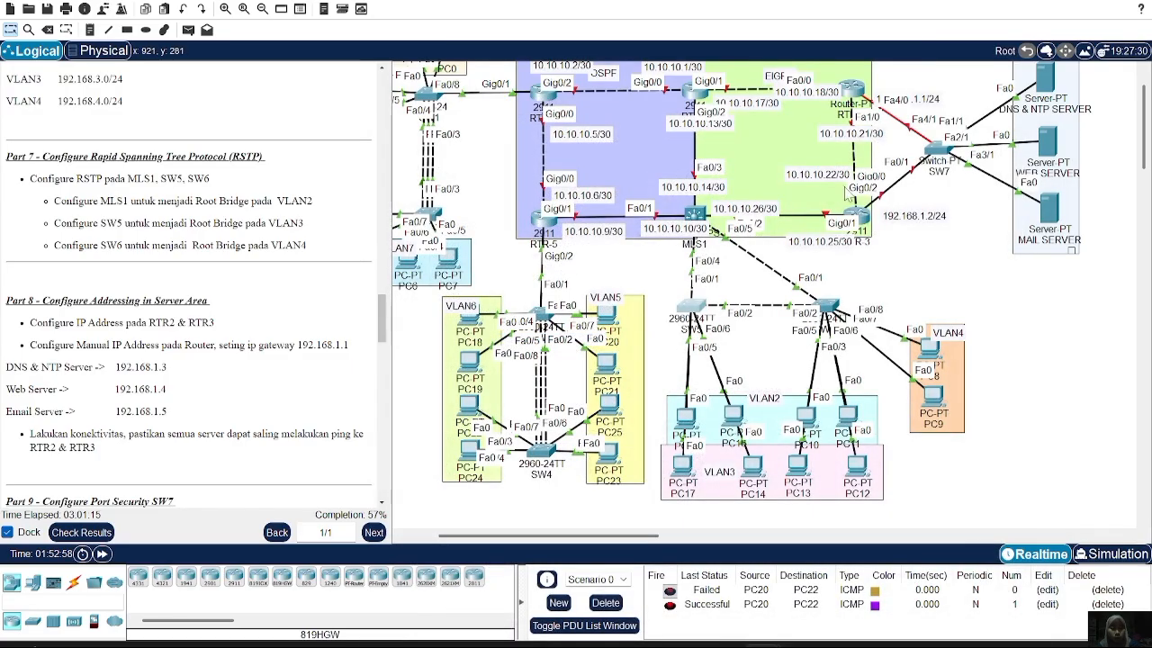
pyautogui.click(826, 311)
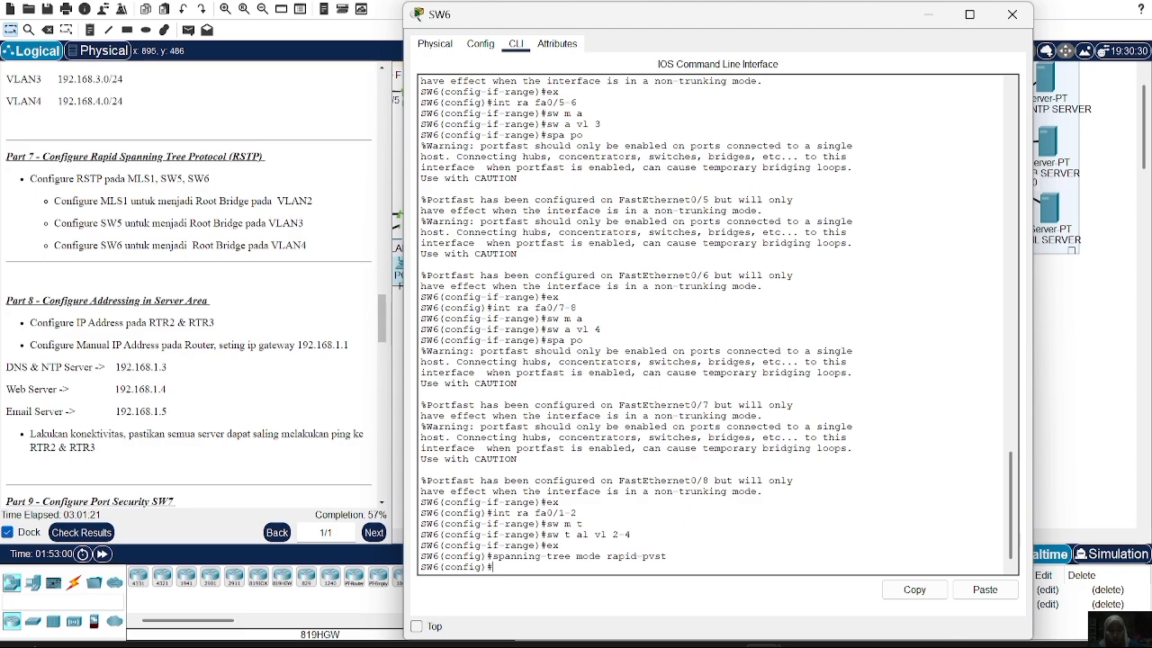
# Make SW6 primary root for VLAN 4 and confirm it as VLAN 4 root bridge in 'do sh spanning-tree'
pyautogui.write('spanning-tree vlan 4 root')
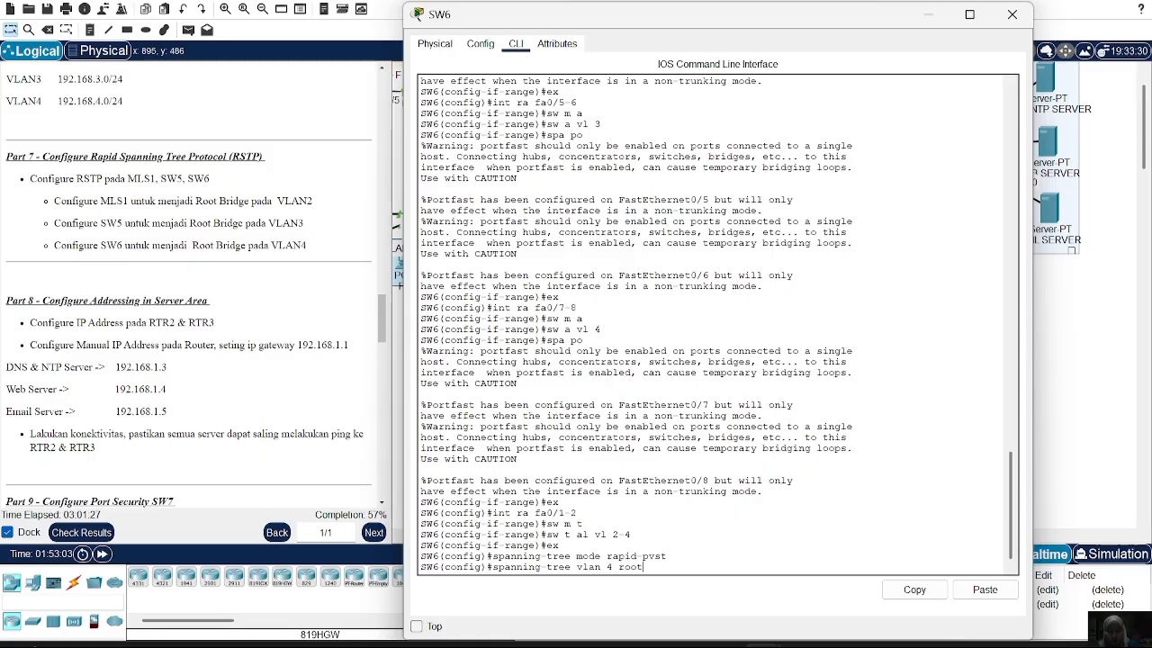
pyautogui.write(' primary')
pyautogui.press('Return')
pyautogui.write('do')
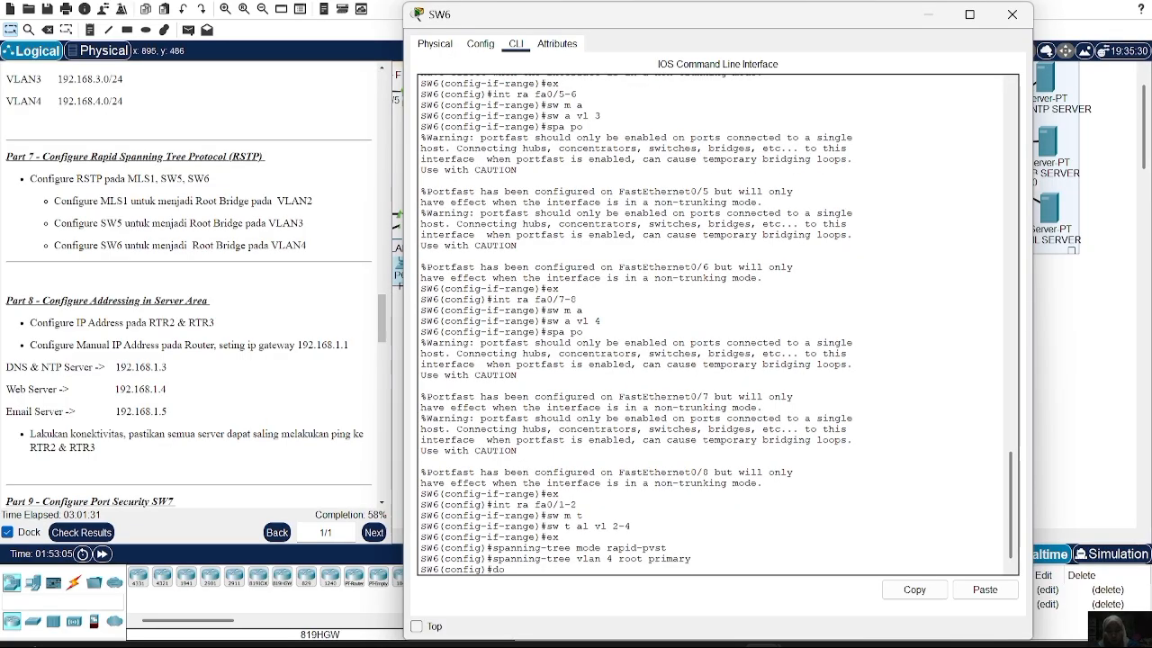
pyautogui.write(' sh p')
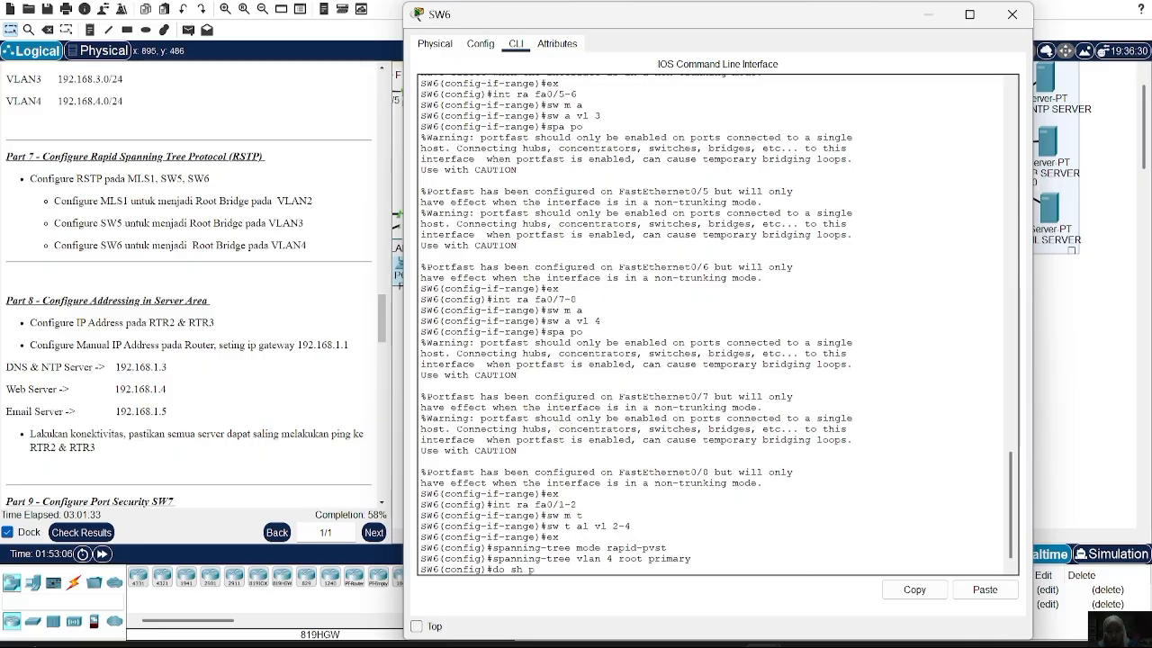
pyautogui.write('spanning-tree')
pyautogui.press('Return')
pyautogui.press('space')
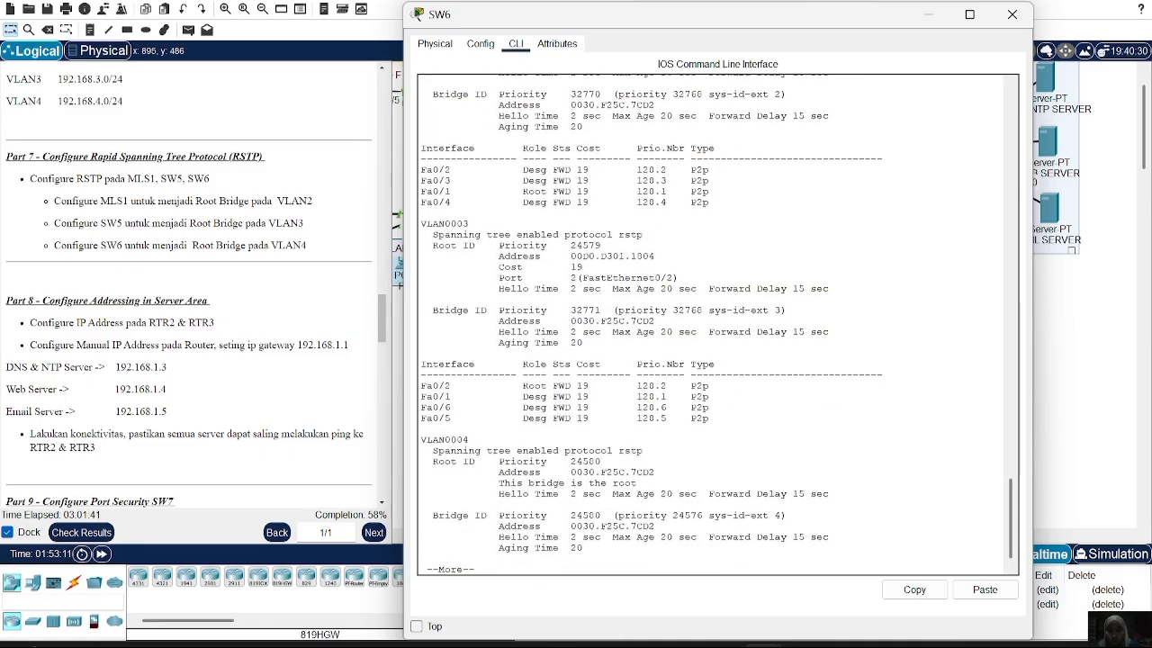
pyautogui.moveTo(486, 492); pyautogui.dragTo(639, 480)
pyautogui.click(638, 481)
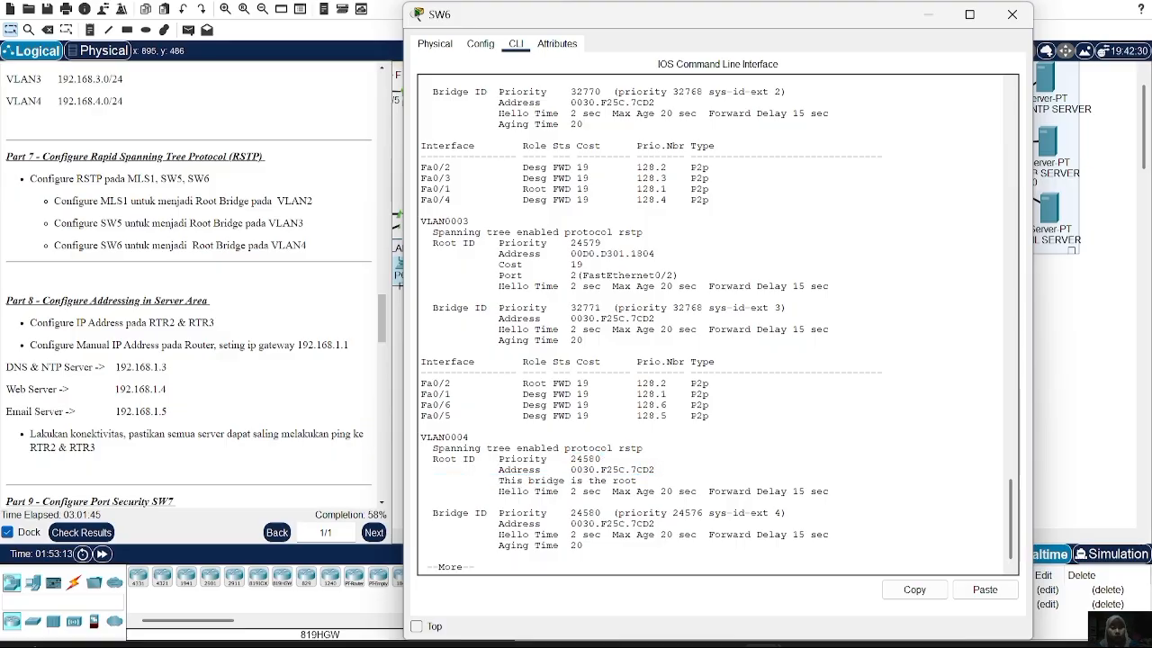
pyautogui.click(1011, 17)
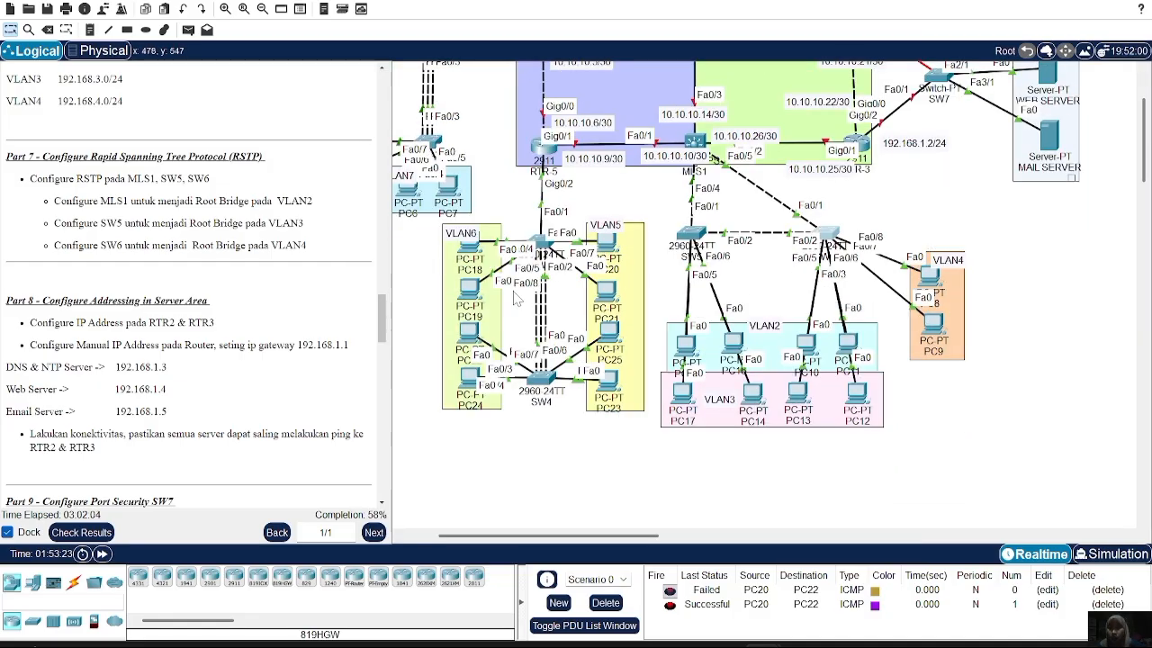
# Review the Part 8 server addressing task, noting gateway 192.168.1.1, and bring up RTR-2
pyautogui.scroll(-3, 189, 288)
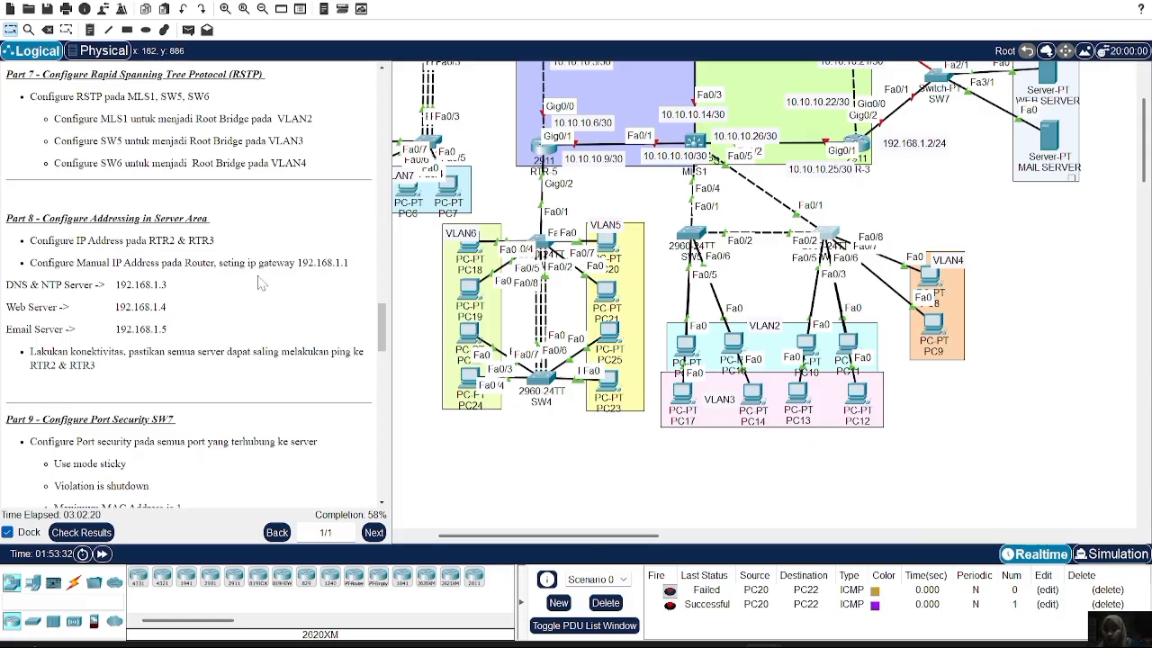
pyautogui.moveTo(296, 262); pyautogui.dragTo(349, 264)
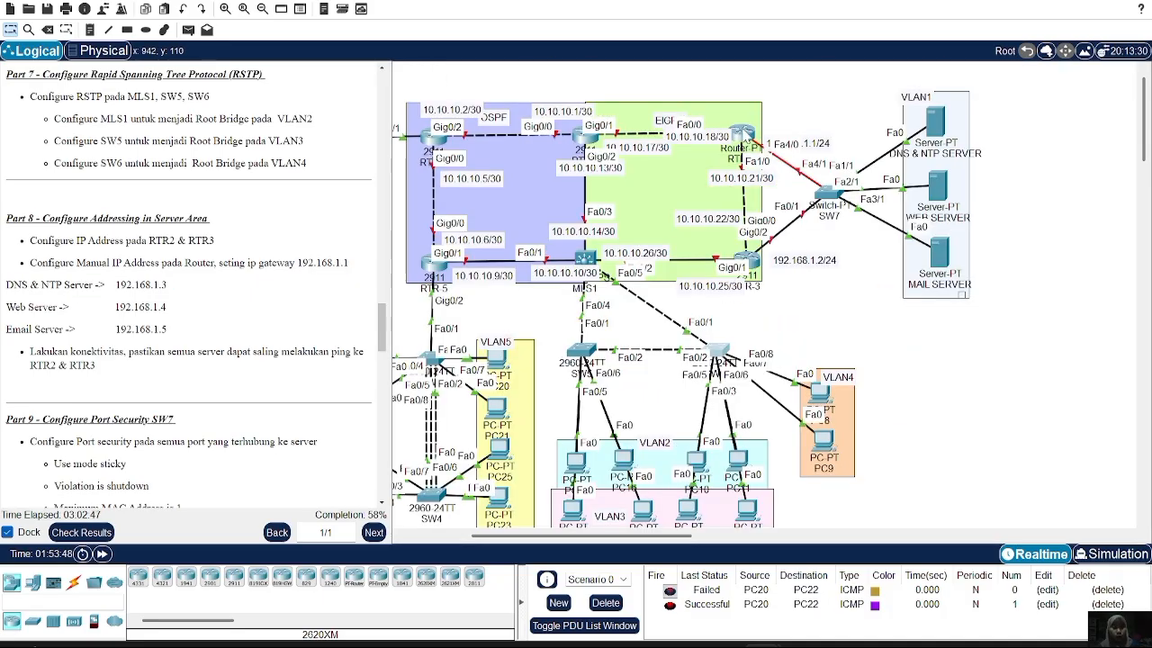
pyautogui.click(742, 133)
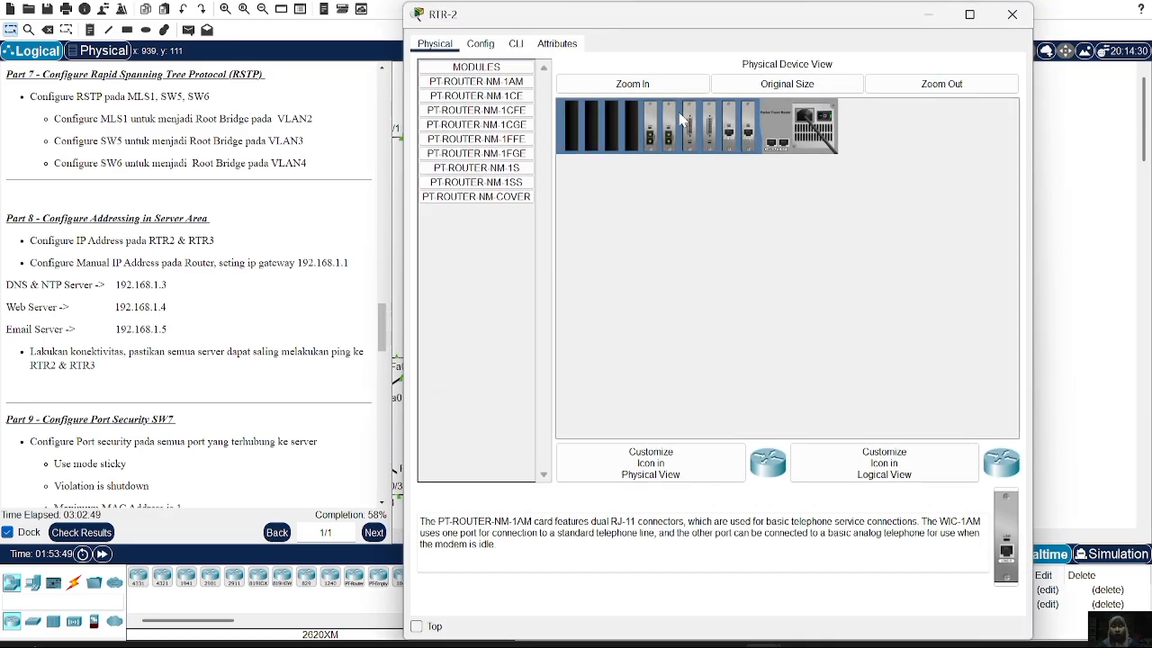
# Bring RTR-2's interface Fa4/0 up with 'no sh'
pyautogui.click(516, 43)
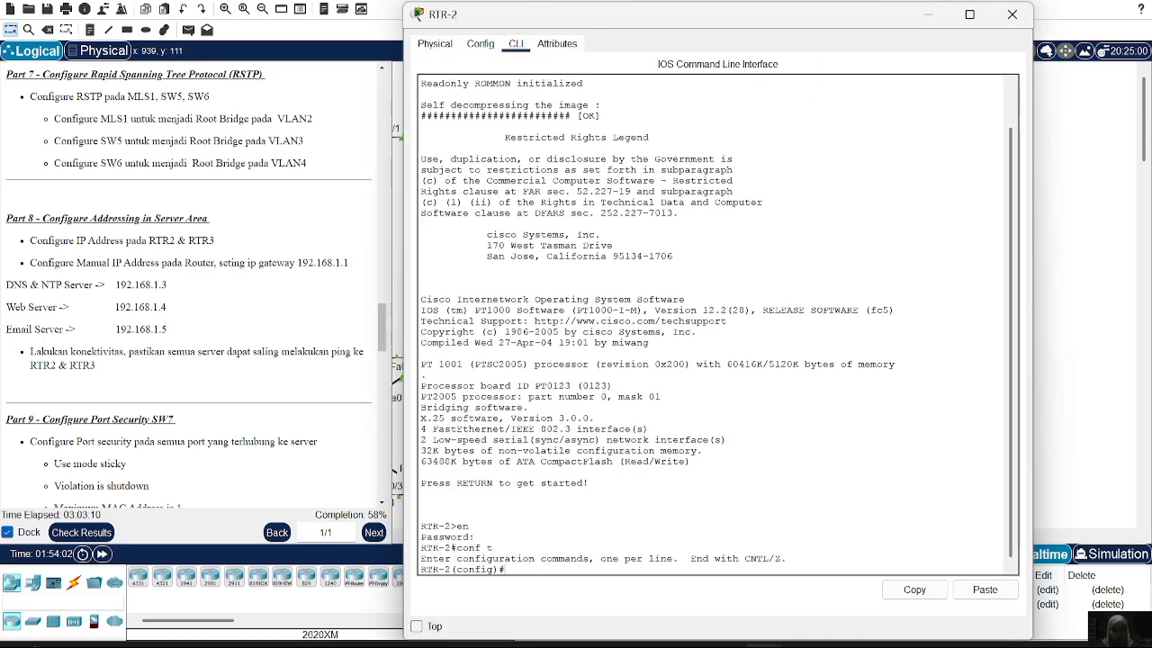
pyautogui.write('nt fa4/0')
pyautogui.press('Return')
pyautogui.write('no sh')
pyautogui.press('Return')
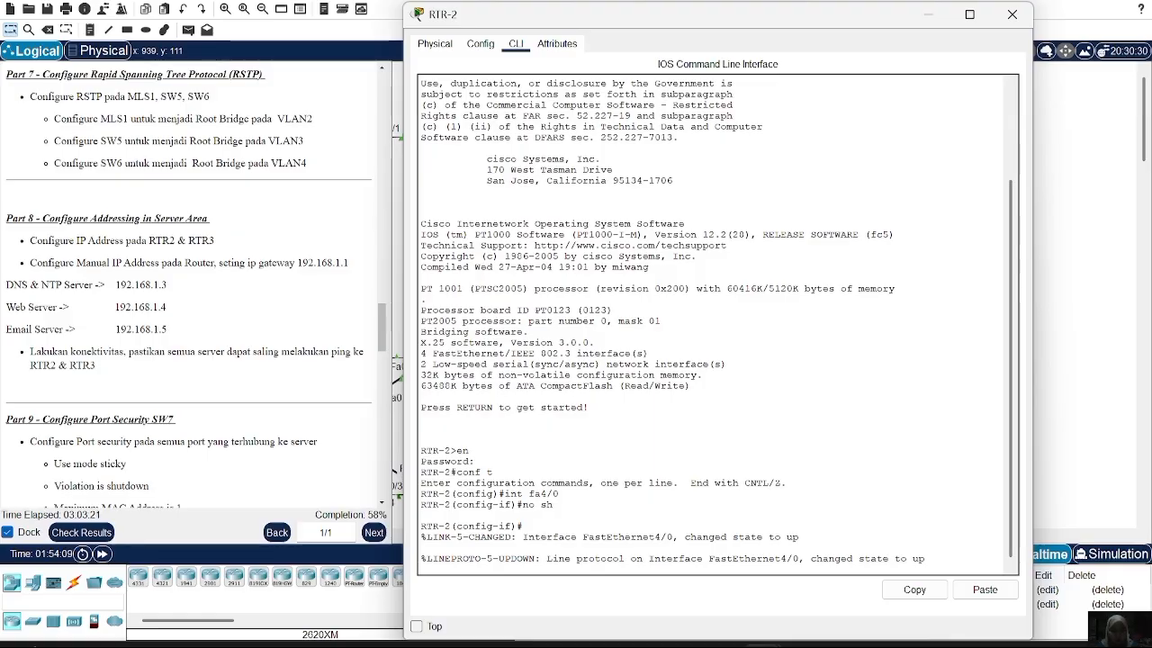
pyautogui.press('Return')
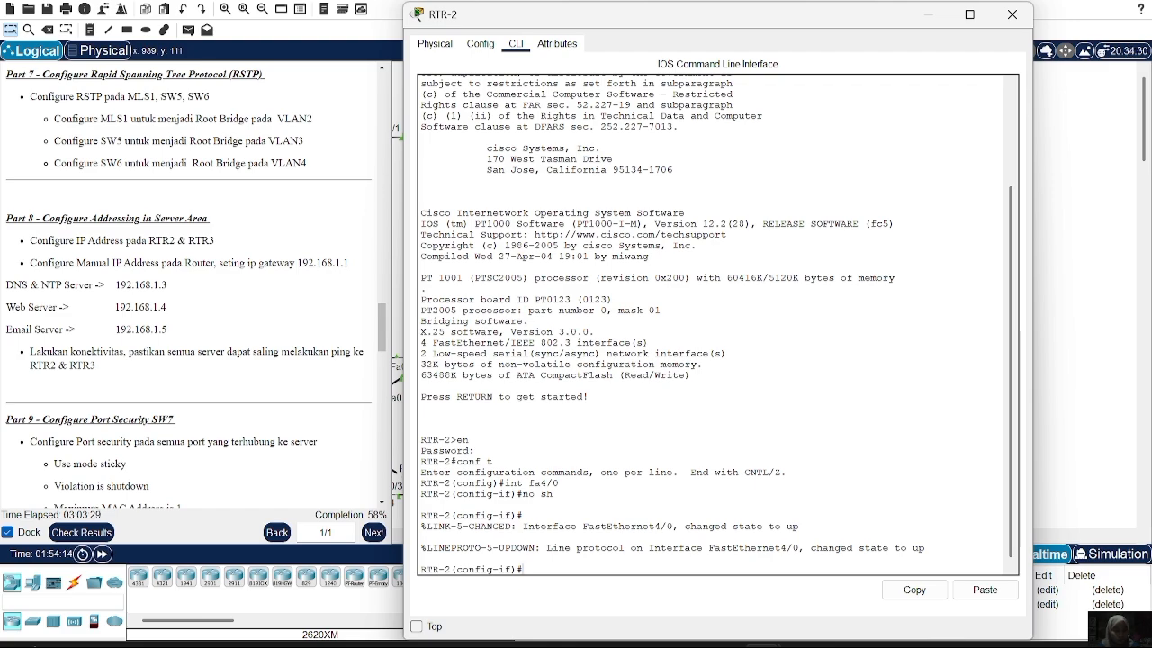
# Create subinterface Fa4/0.1 with dot1Q VLAN 1 and IP 192.168.1.1 255.255.255.0
pyautogui.write('int fa')
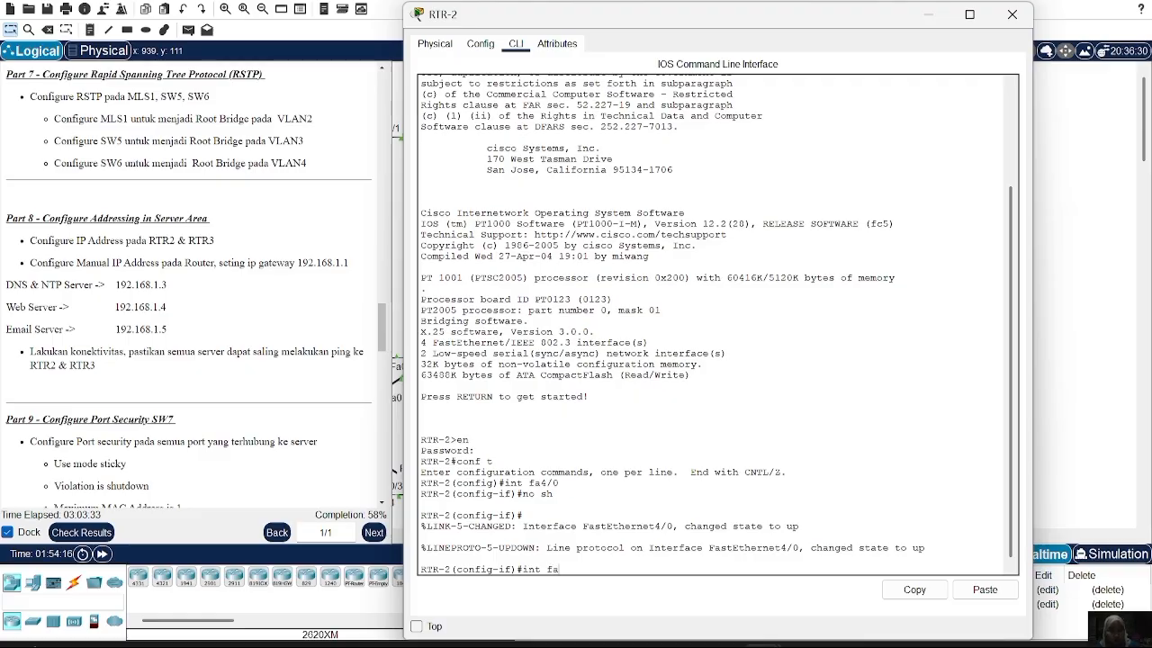
pyautogui.write('4/0.1')
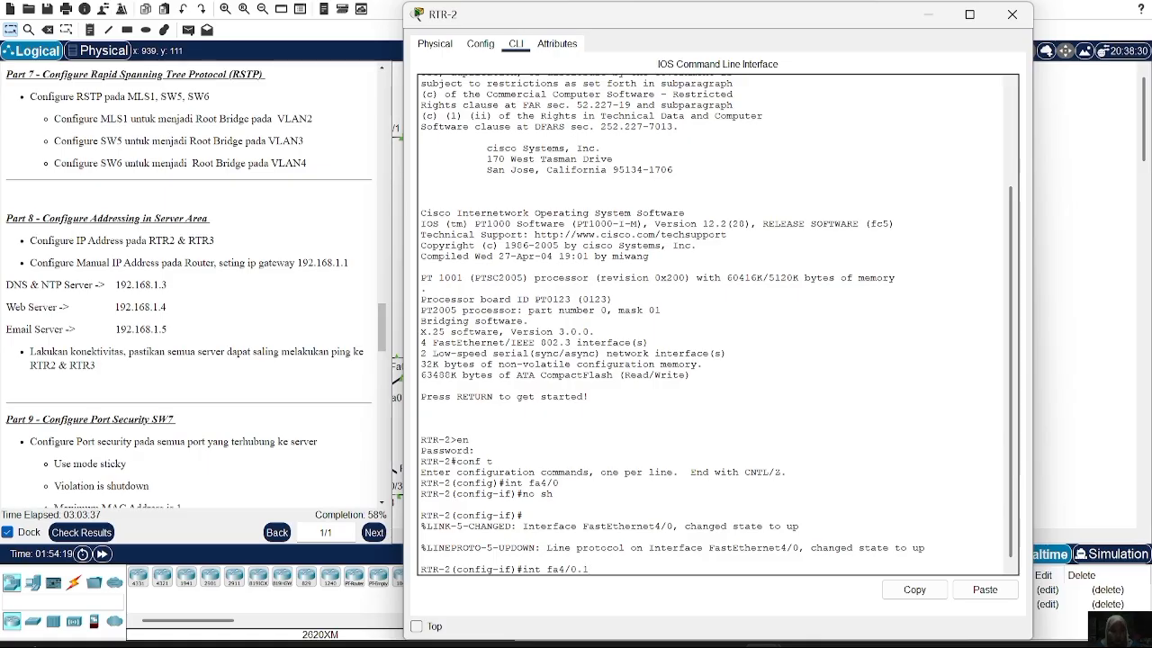
pyautogui.press('Return')
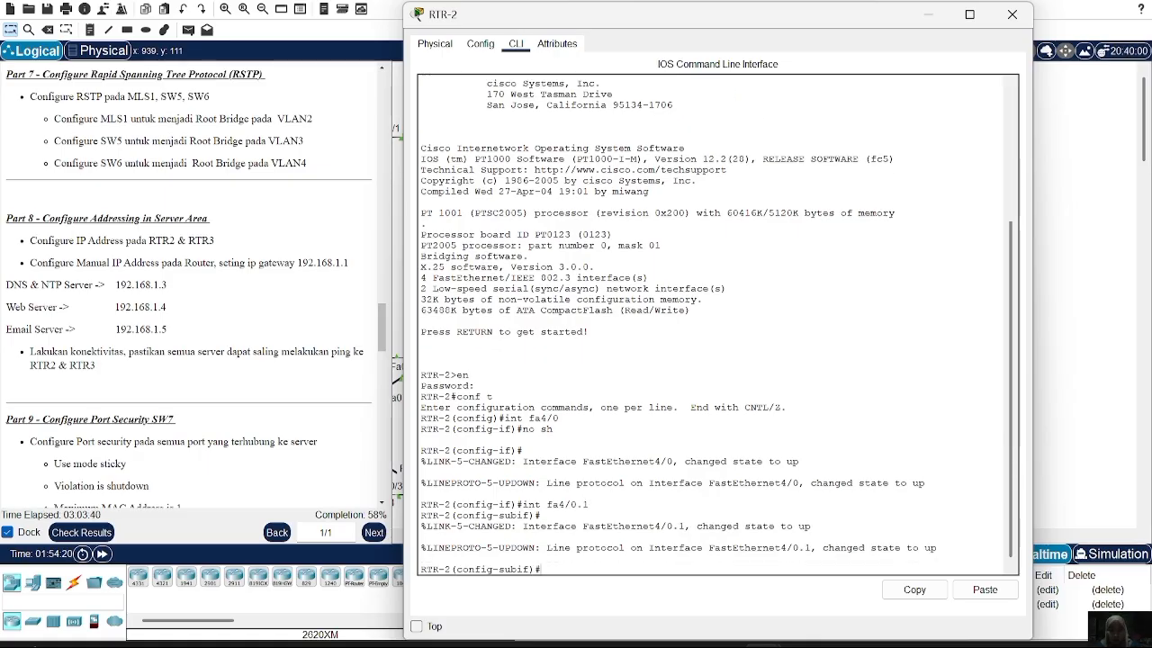
pyautogui.write('enc do 1')
pyautogui.press('Return')
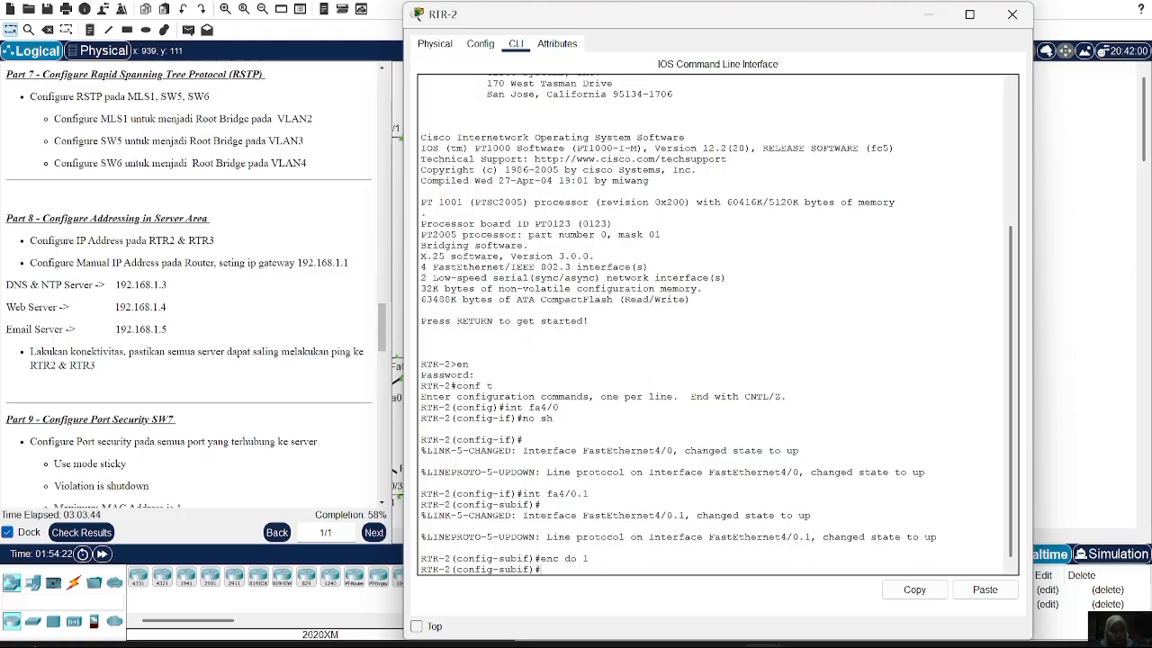
pyautogui.write('ip  add 192.168.1.1 255')
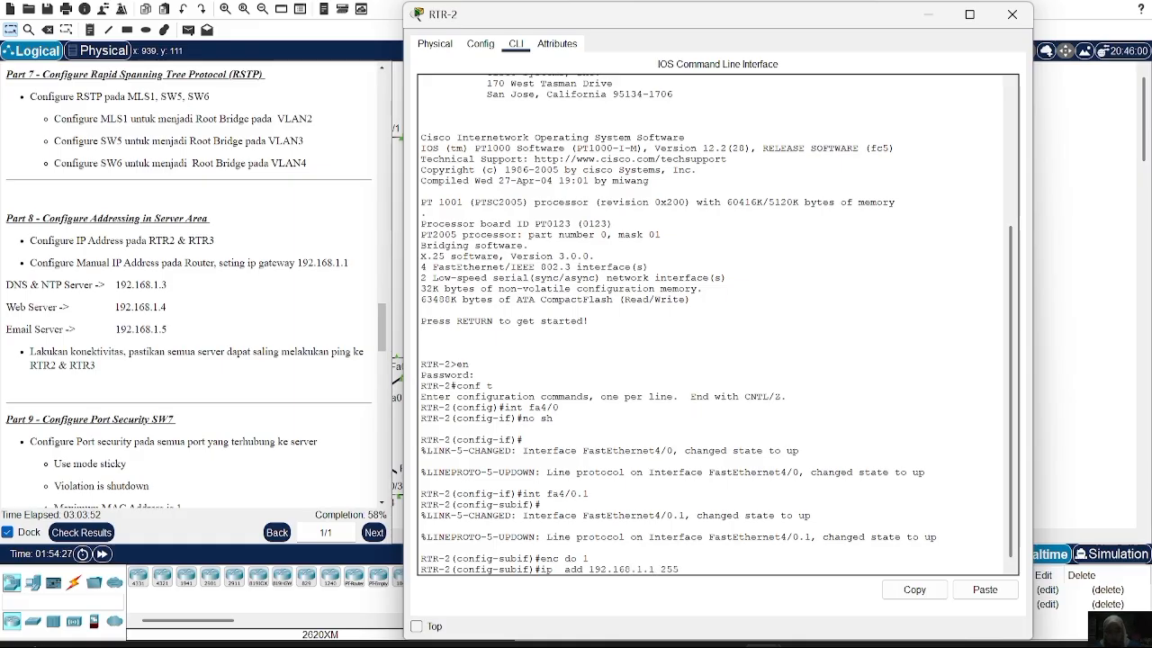
pyautogui.write('.255.255.0')
pyautogui.press('Return')
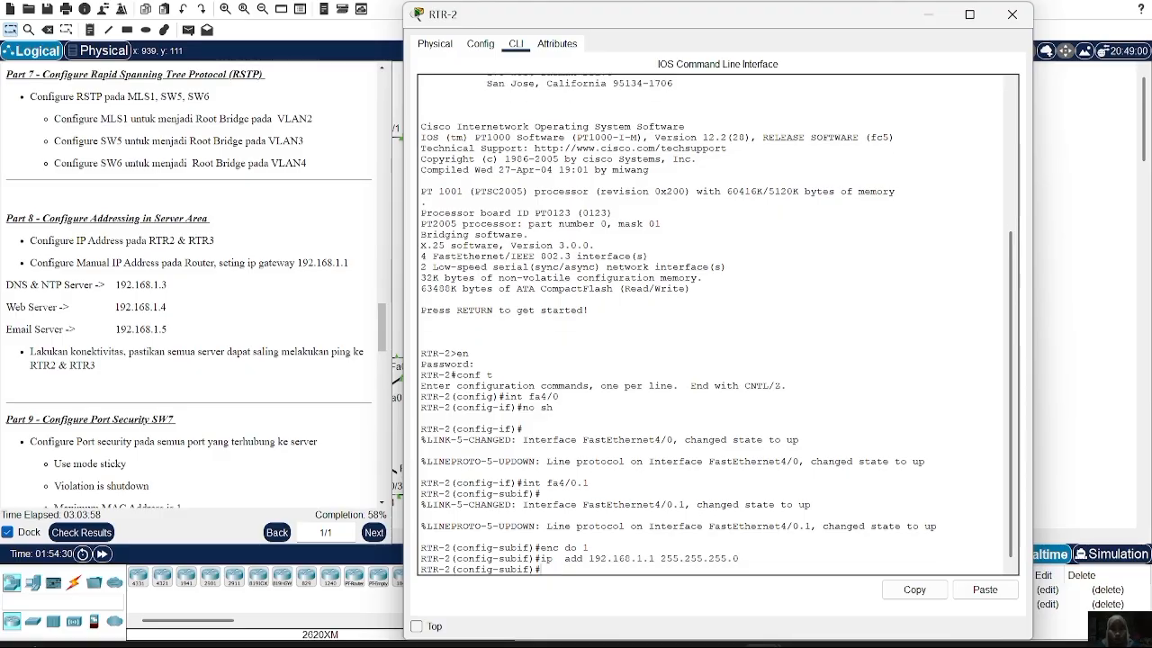
pyautogui.click(1012, 15)
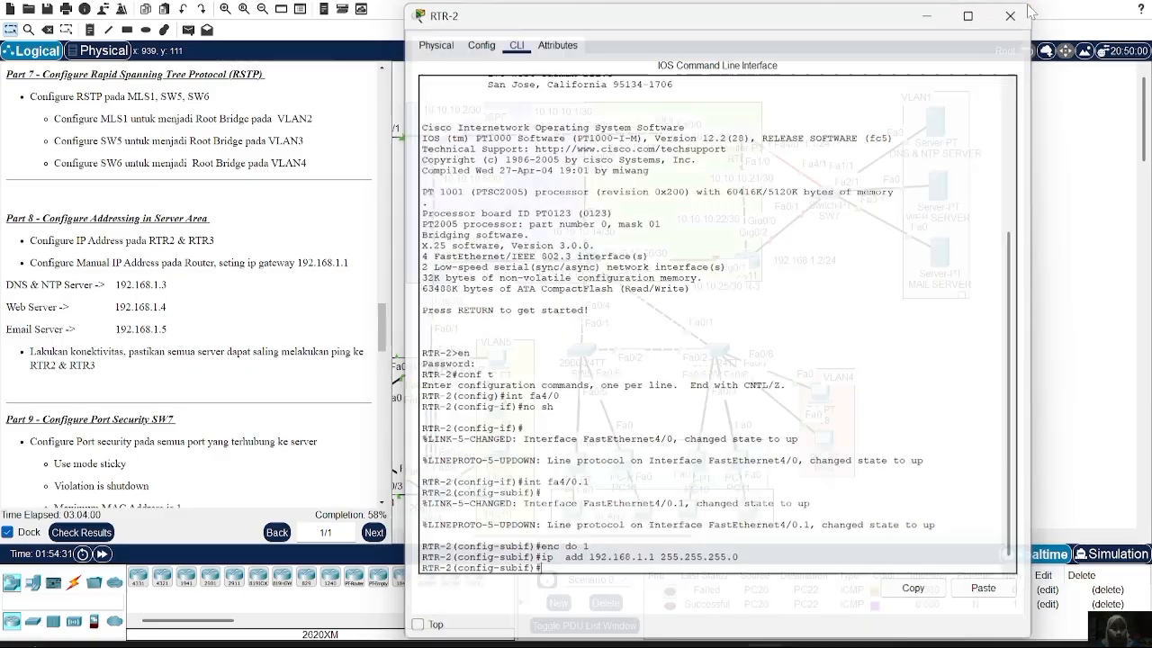
pyautogui.click(752, 266)
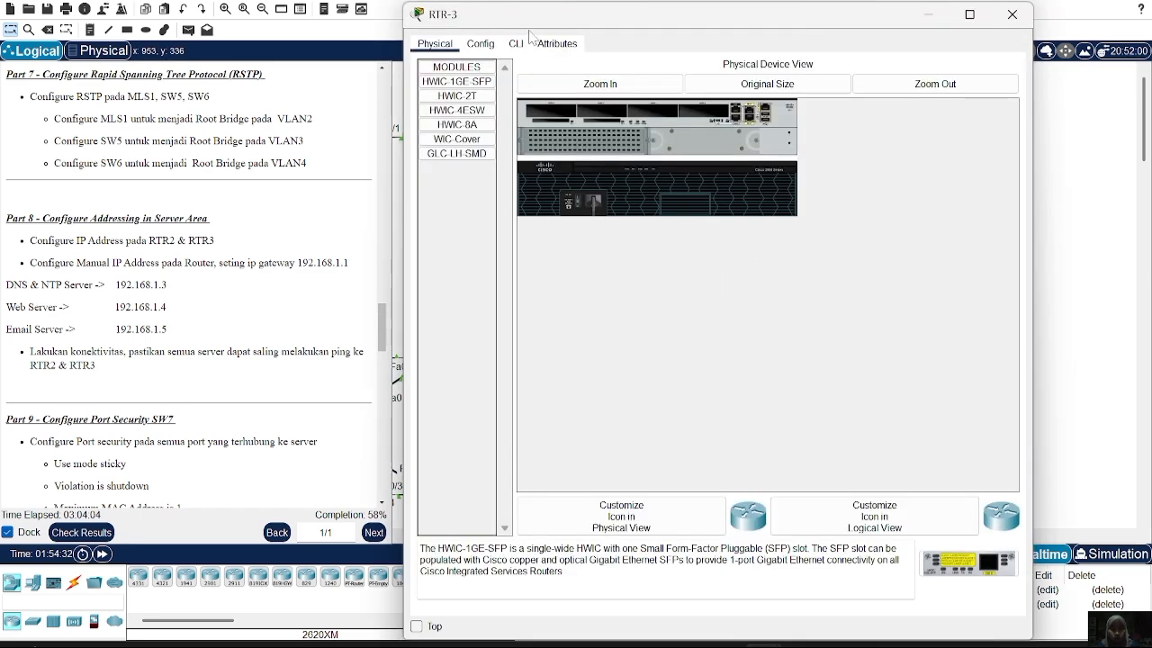
# On RTR-3's command line, enter privileged mode and global configuration mode
pyautogui.click(525, 45)
pyautogui.press('Return')
pyautogui.write('en')
pyautogui.press('Return')
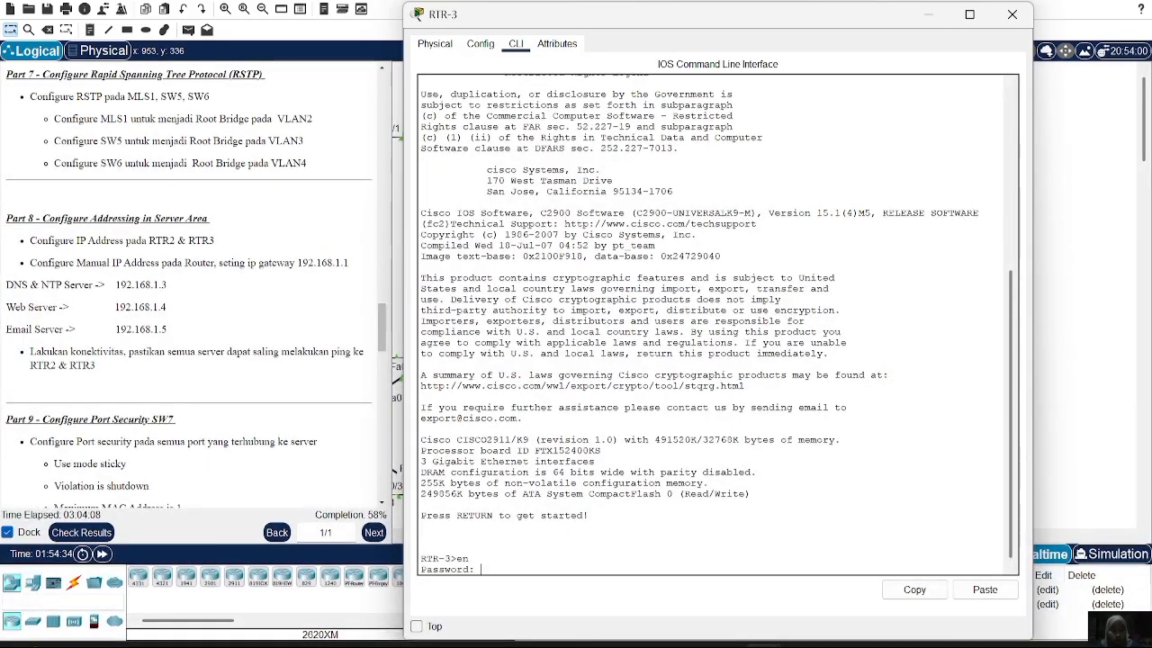
pyautogui.press('Return')
pyautogui.write('c')
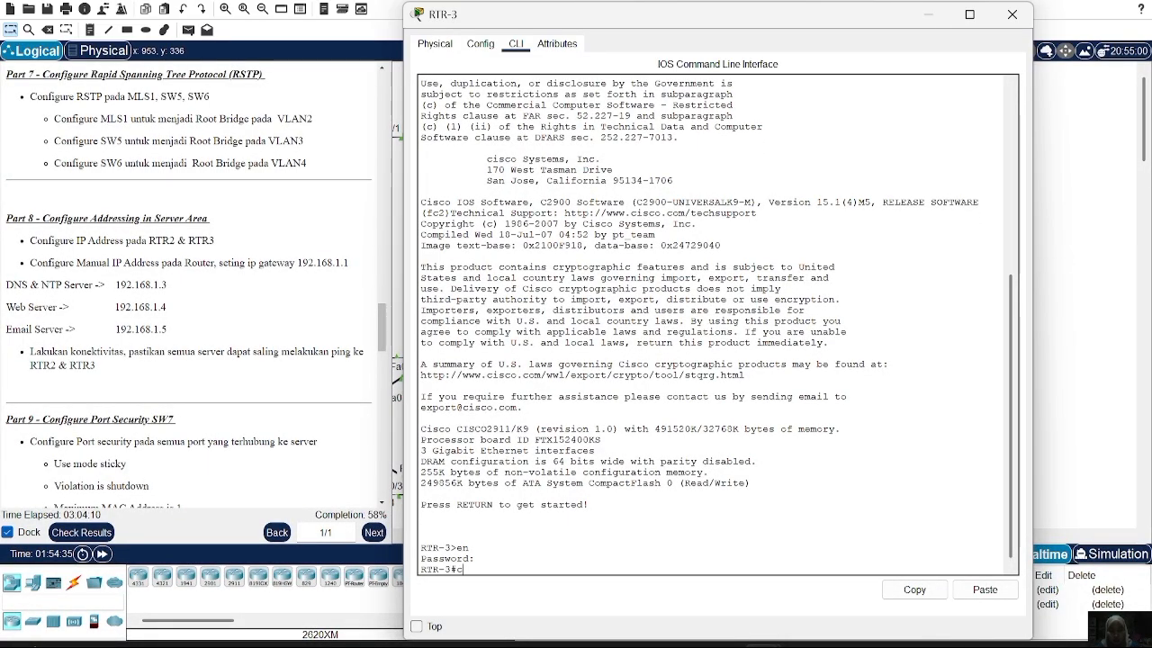
pyautogui.write('onf t')
pyautogui.press('Return')
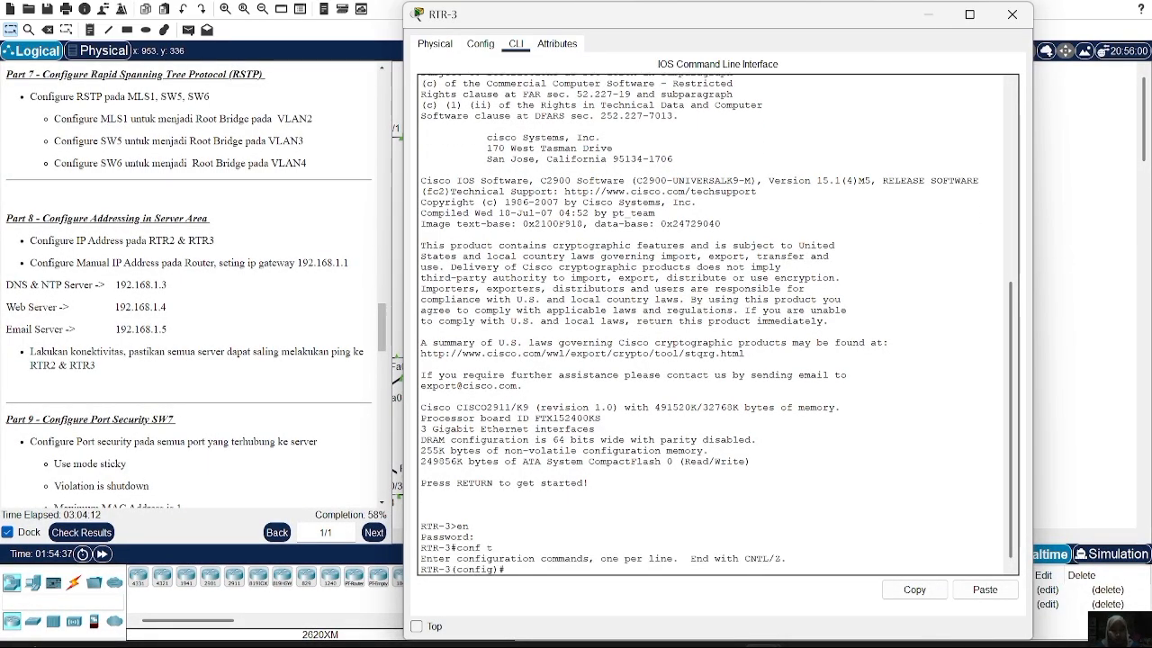
# Bring RTR-3's interface Gig0/2 up with 'no sh'
pyautogui.write('int gi')
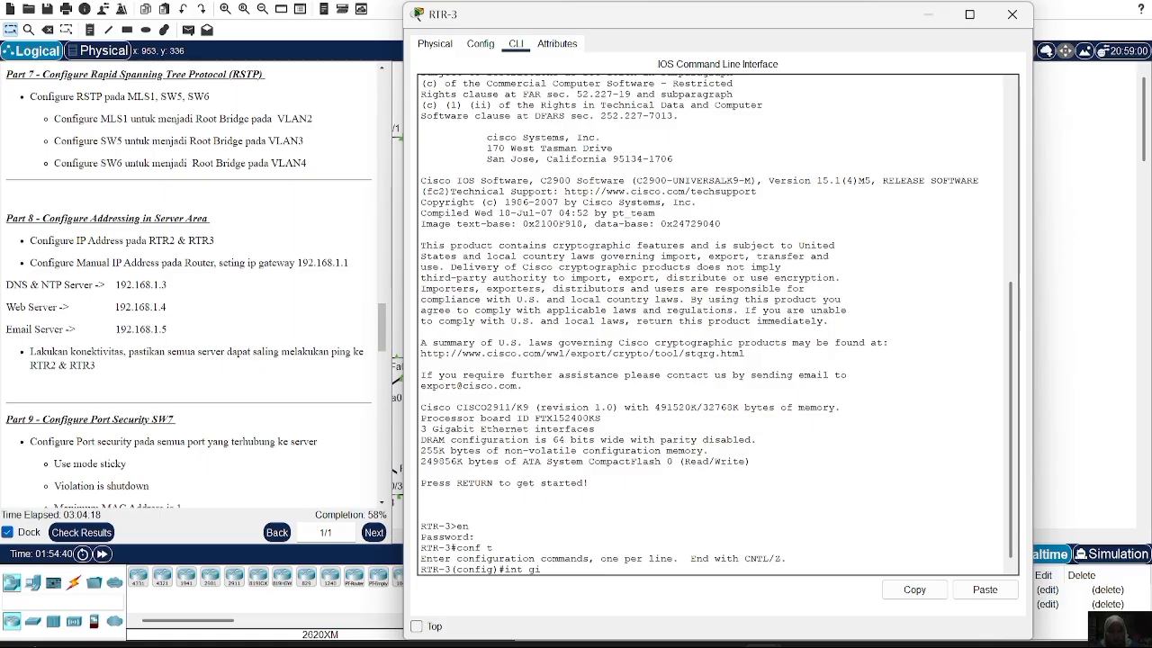
pyautogui.write('g0/2')
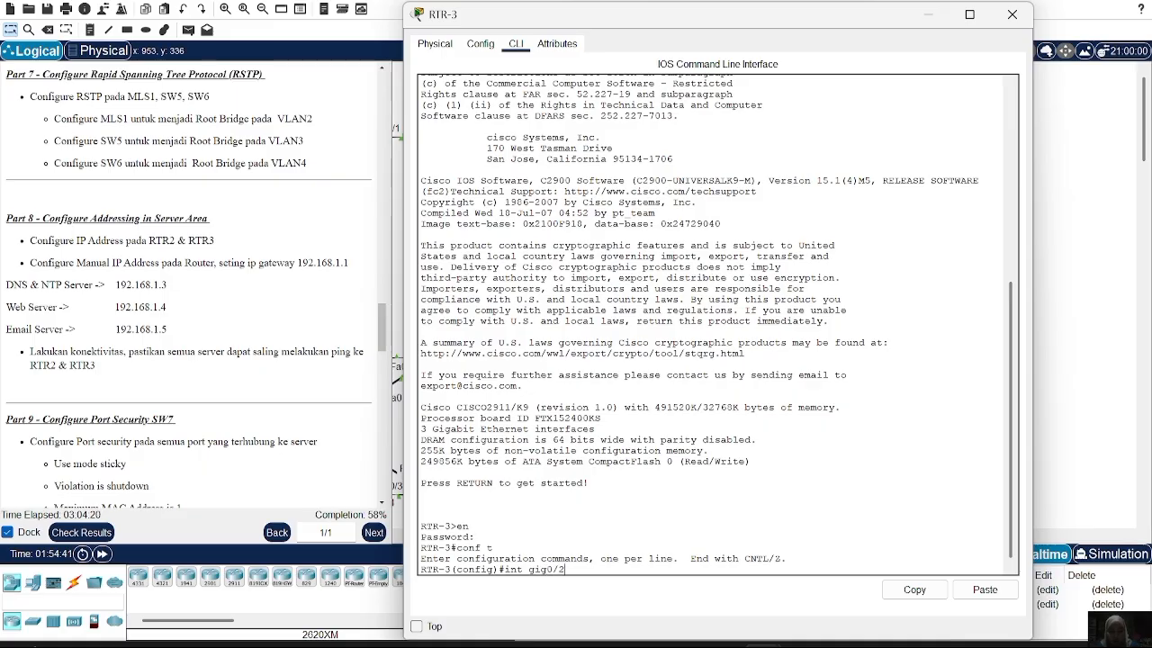
pyautogui.press('Return')
pyautogui.write('no sh')
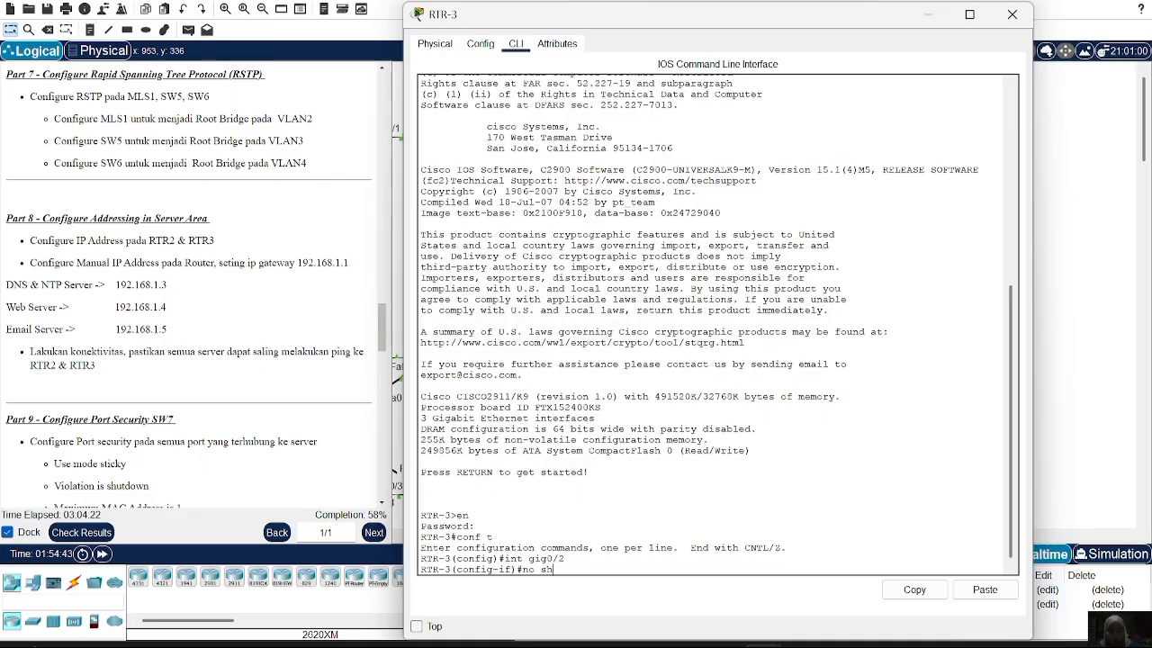
pyautogui.press('Return')
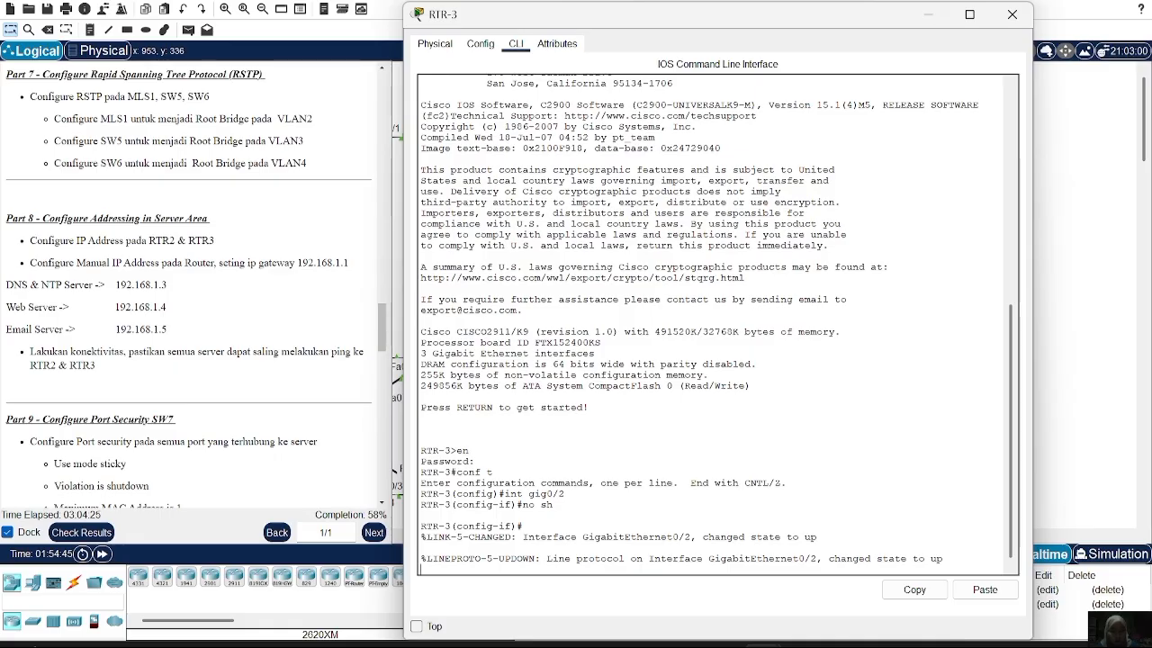
# Create subinterface Gig0/2.1 and set dot1Q VLAN 1 encapsulation, correcting the mistyped command
pyautogui.write('int gig0/2.1')
pyautogui.press('BackSpace')
pyautogui.press('BackSpace')
pyautogui.press('BackSpace')
pyautogui.press('BackSpace')
pyautogui.press('BackSpace')
pyautogui.press('BackSpace')
pyautogui.press('BackSpace')
pyautogui.press('BackSpace')
pyautogui.press('BackSpace')
pyautogui.press('BackSpace')
pyautogui.press('BackSpace')
pyautogui.press('BackSpace')
pyautogui.press('Return')
pyautogui.write('int gig')
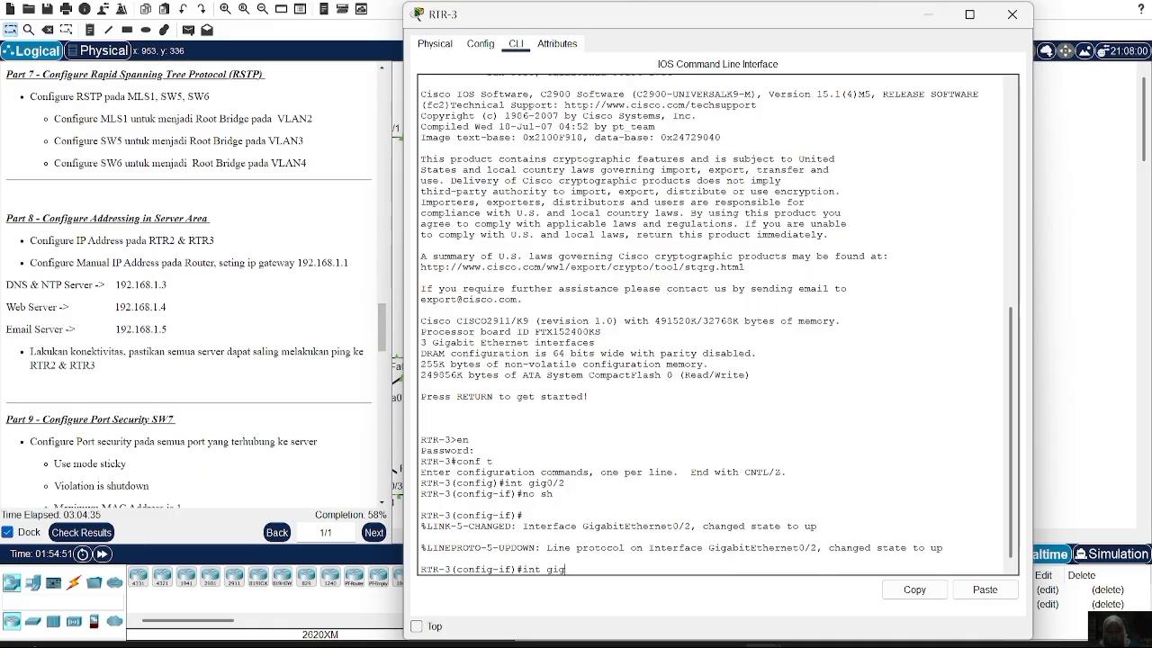
pyautogui.write('0/2.1')
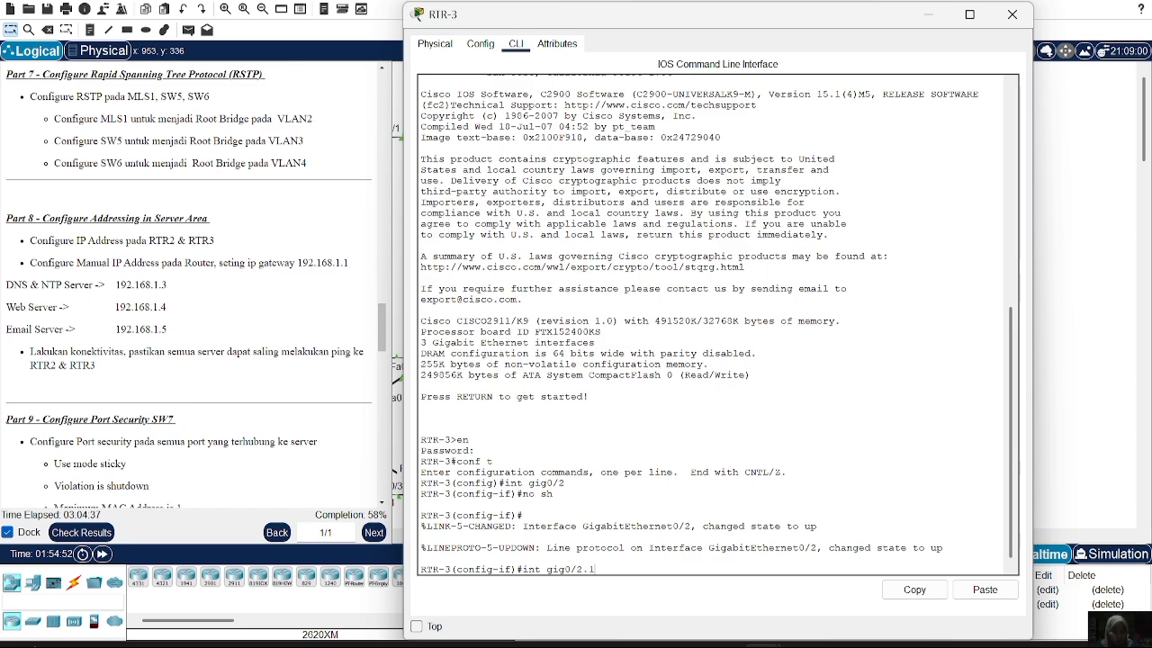
pyautogui.press('Return')
pyautogui.press('Return')
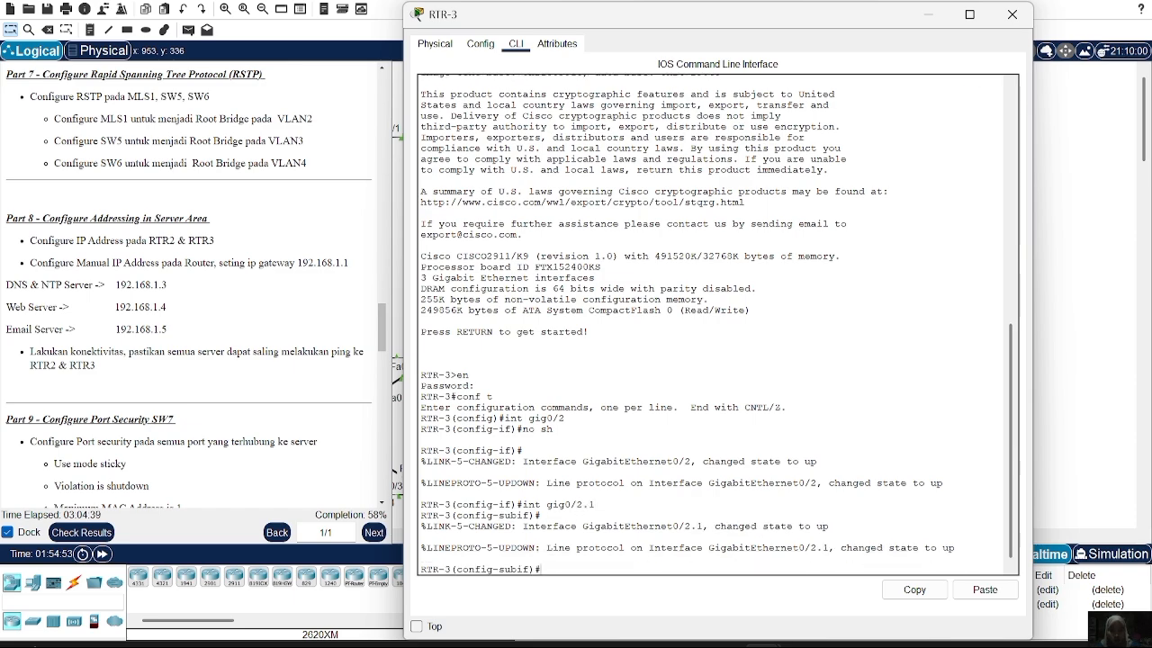
pyautogui.write('ena')
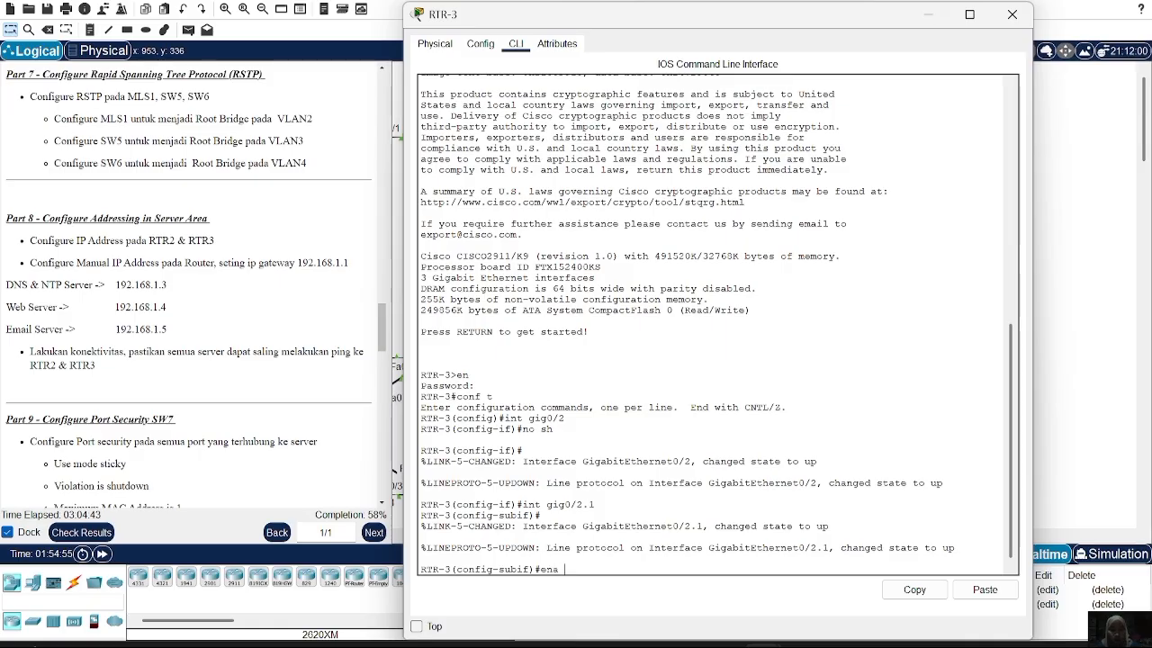
pyautogui.write(' do 1')
pyautogui.press('Return')
pyautogui.write('ip')
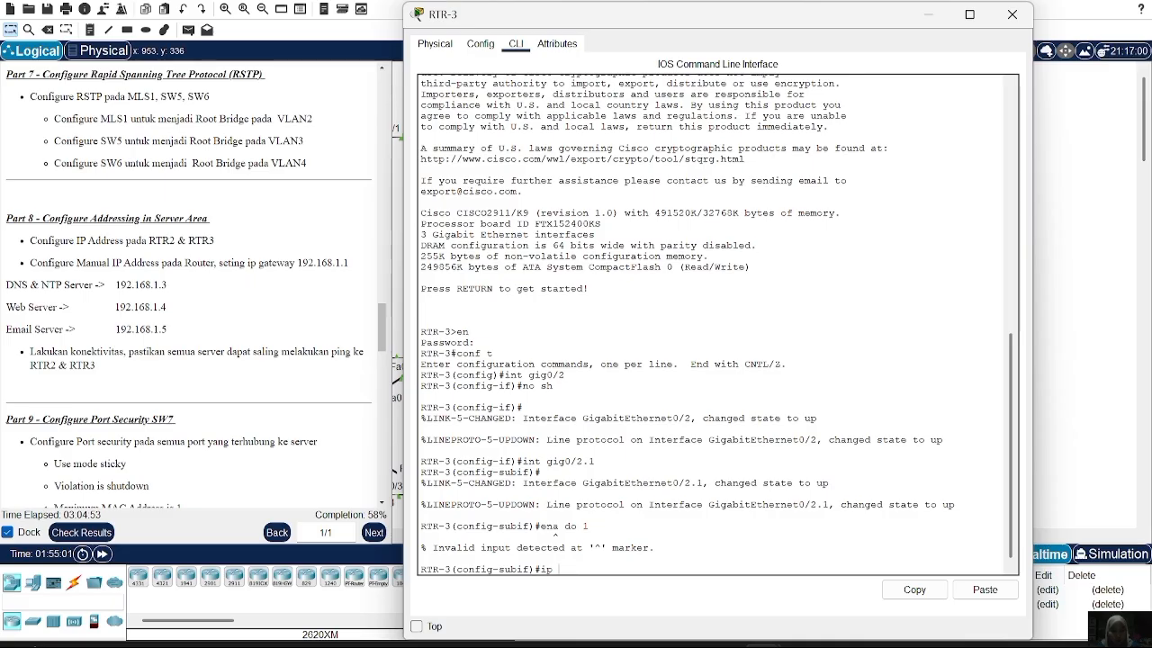
pyautogui.press('BackSpace')
pyautogui.press('BackSpace')
pyautogui.press('Up')
pyautogui.press('BackSpace')
pyautogui.write('c do 1')
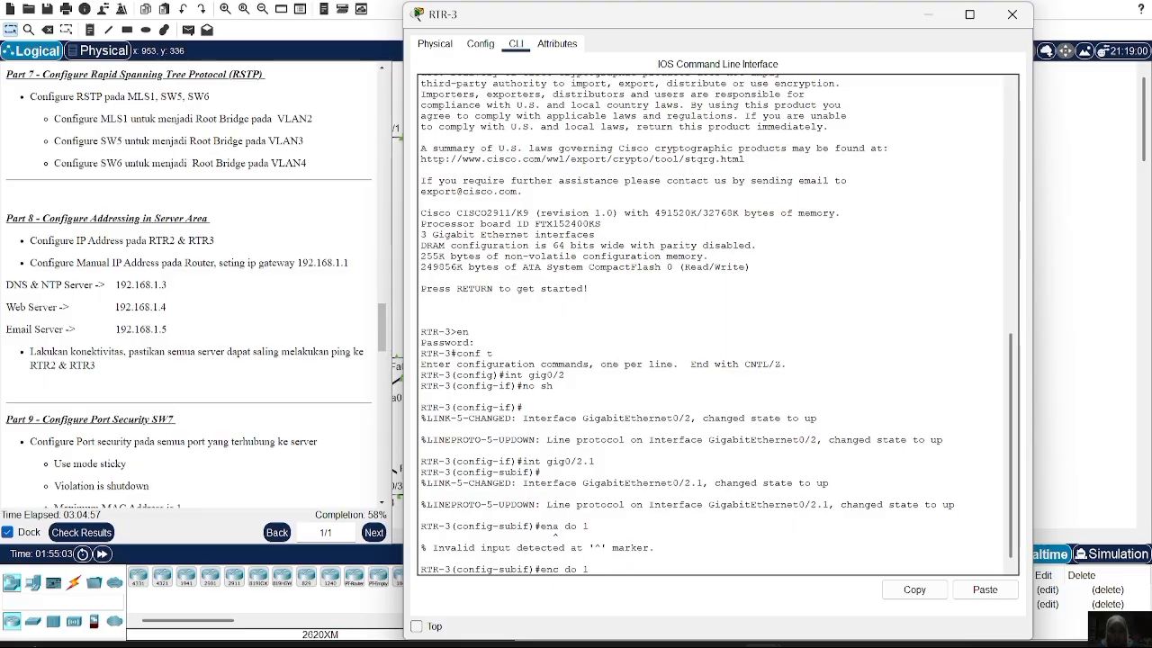
pyautogui.press('Return')
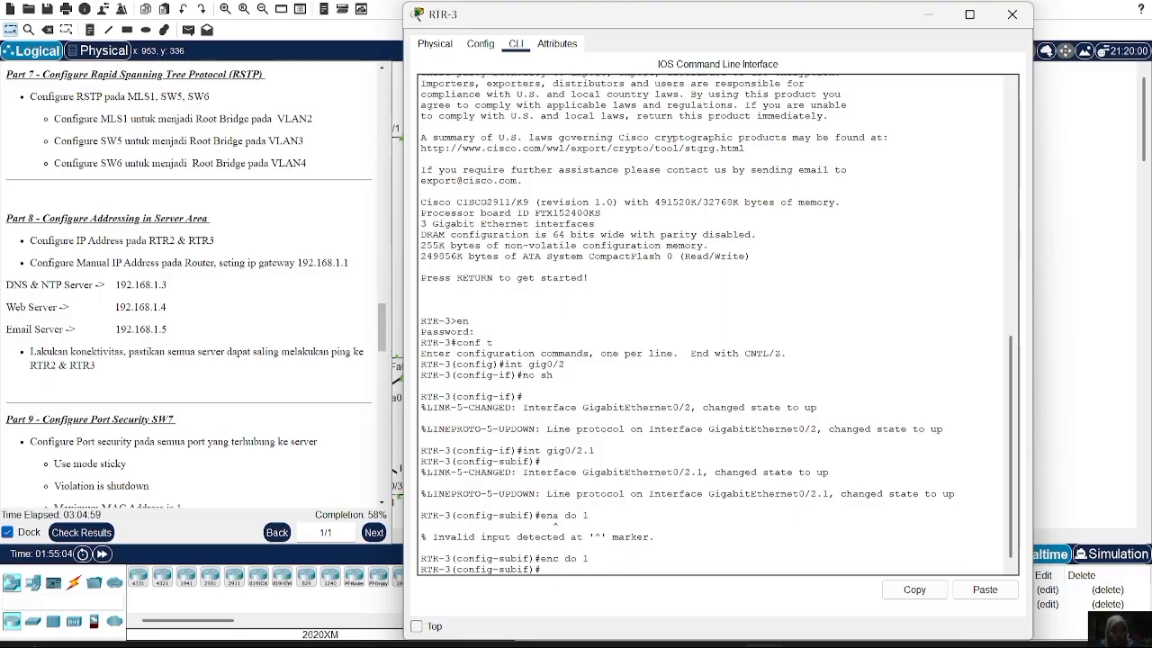
# Assign 192.168.1.2 255.255.255.0 to Gig0/2.1 and close RTR-3
pyautogui.write('ip add 192')
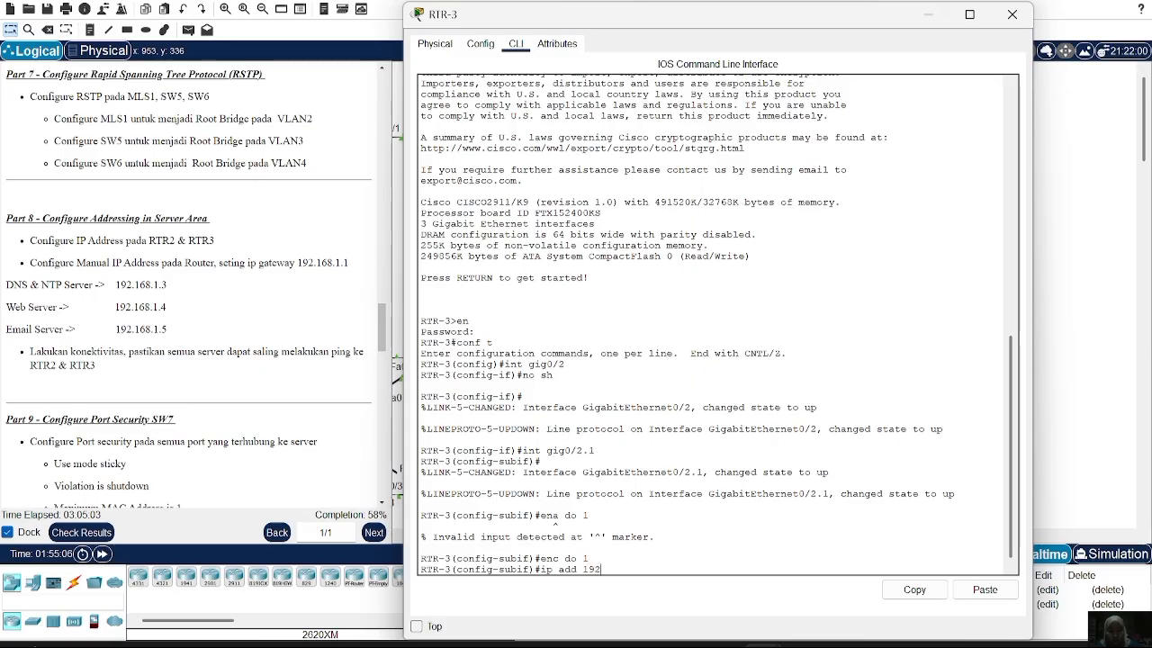
pyautogui.write('.168.1.2 255.2')
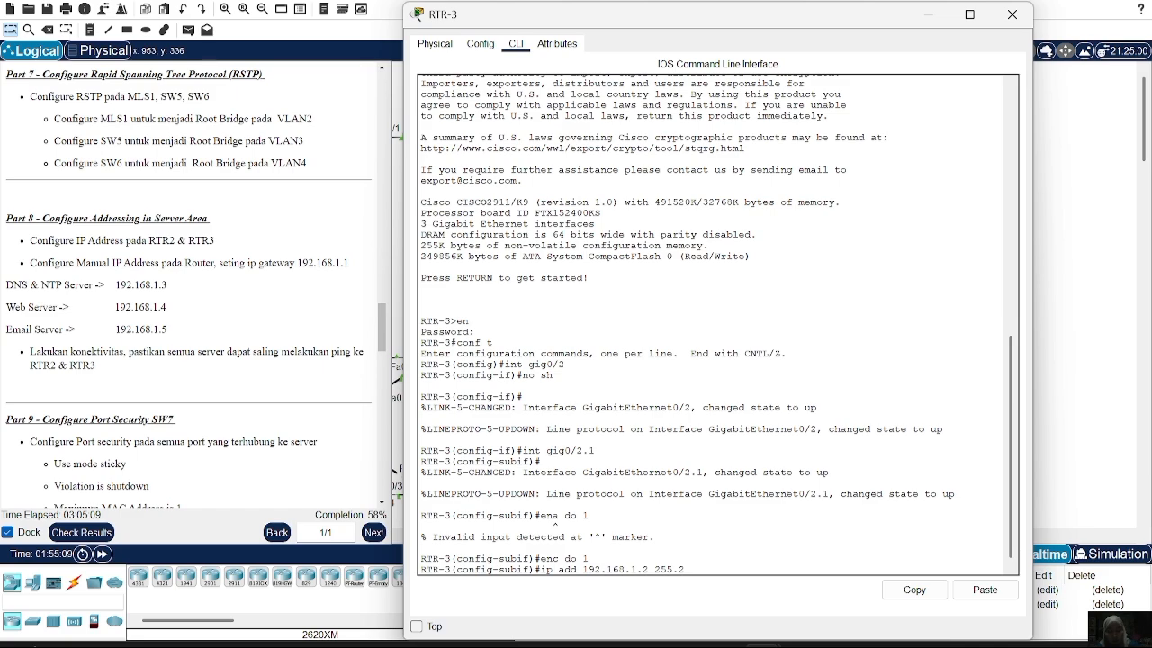
pyautogui.write('55.255.0')
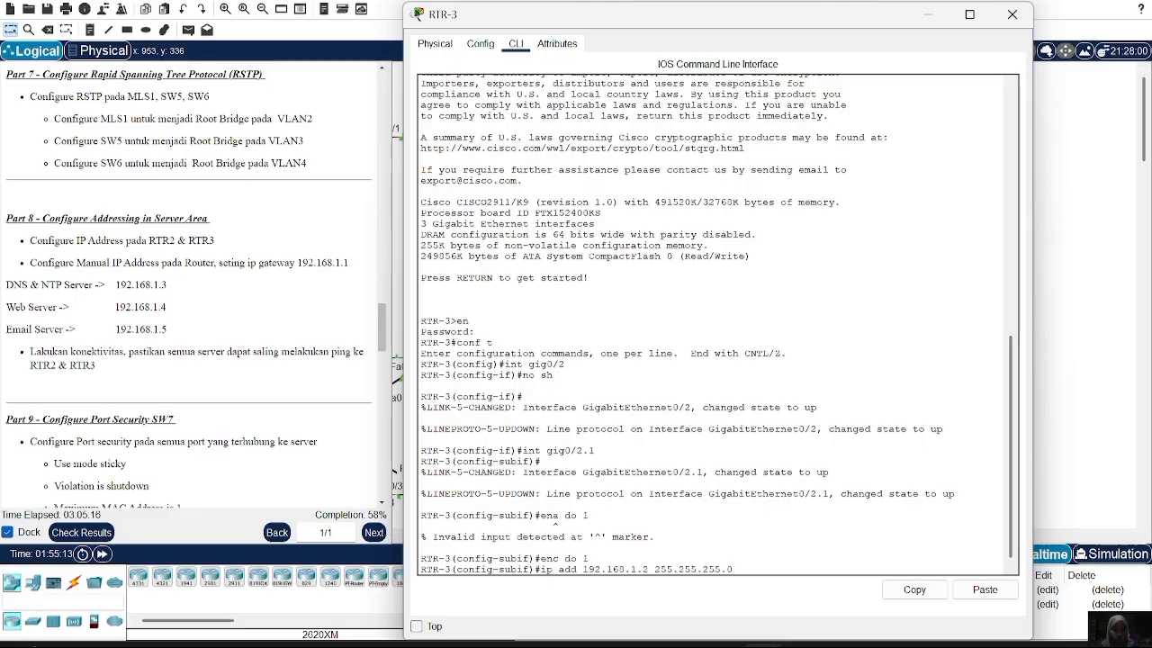
pyautogui.press('Return')
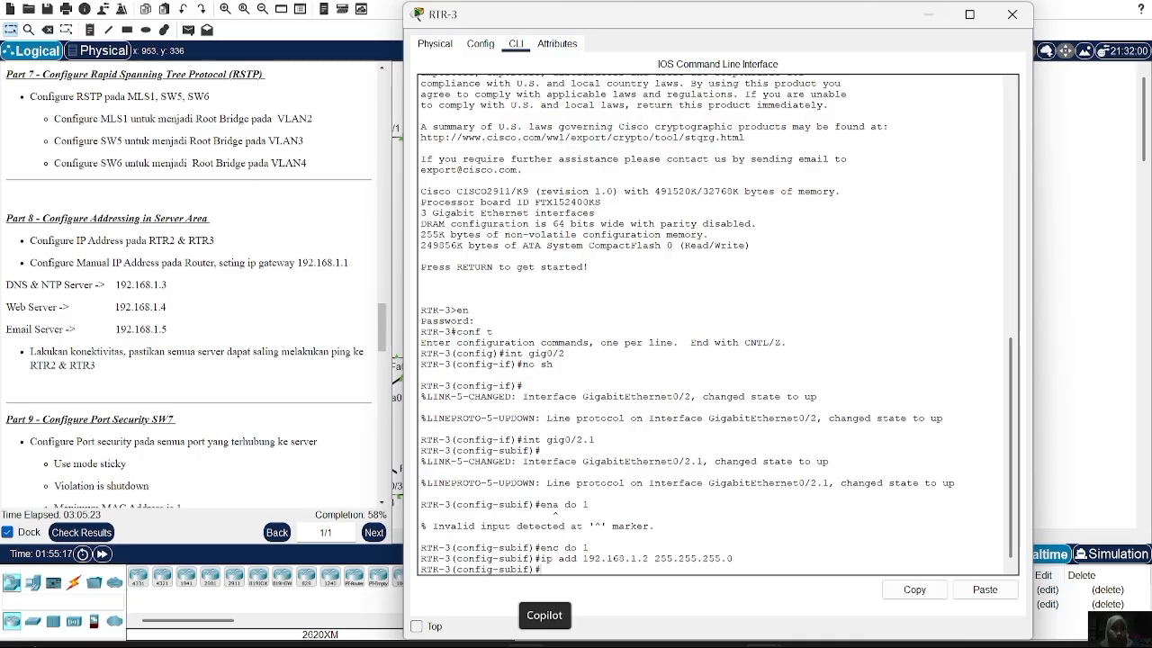
pyautogui.click(1012, 16)
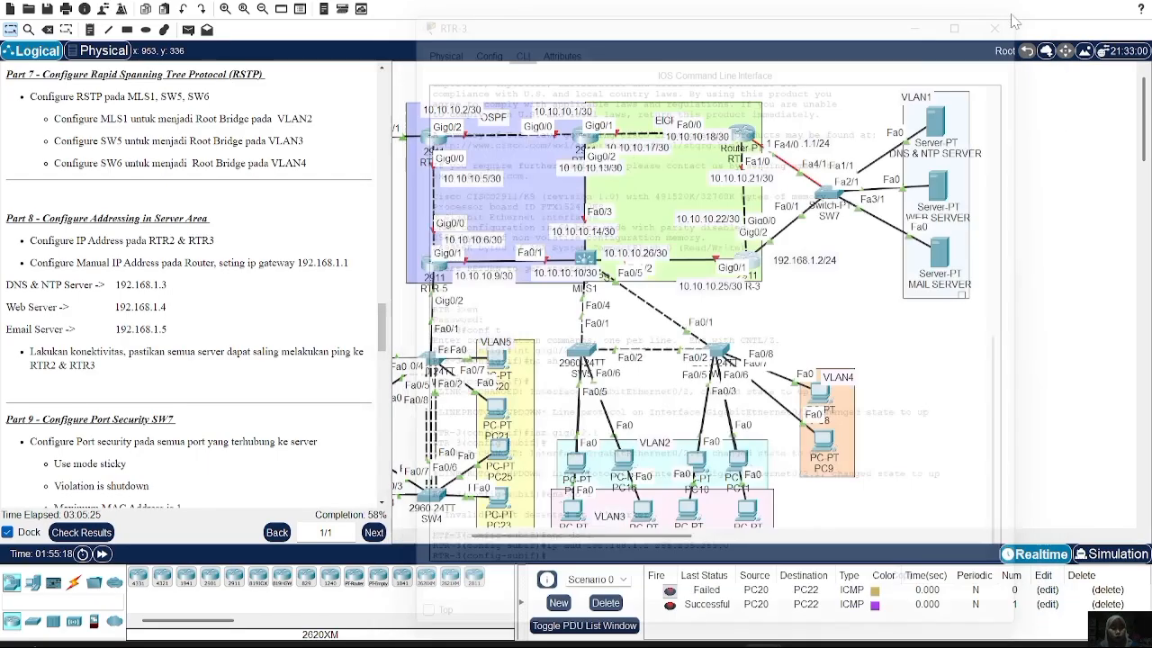
# On SW7's command line, enter privileged mode and global configuration mode
pyautogui.click(827, 200)
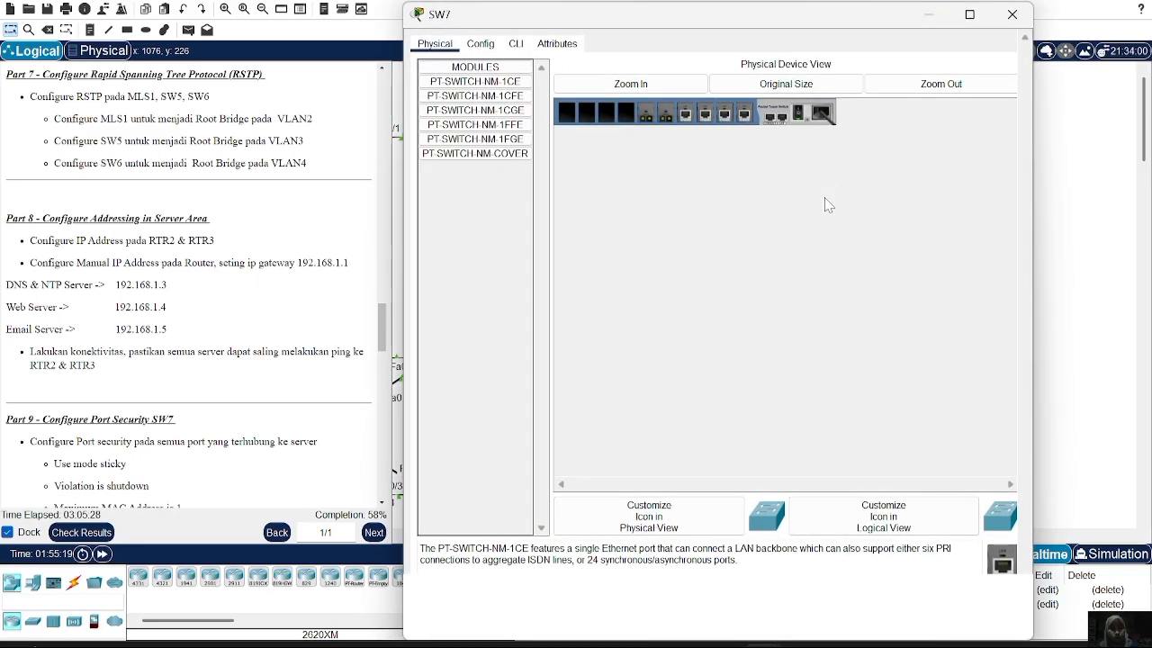
pyautogui.click(515, 44)
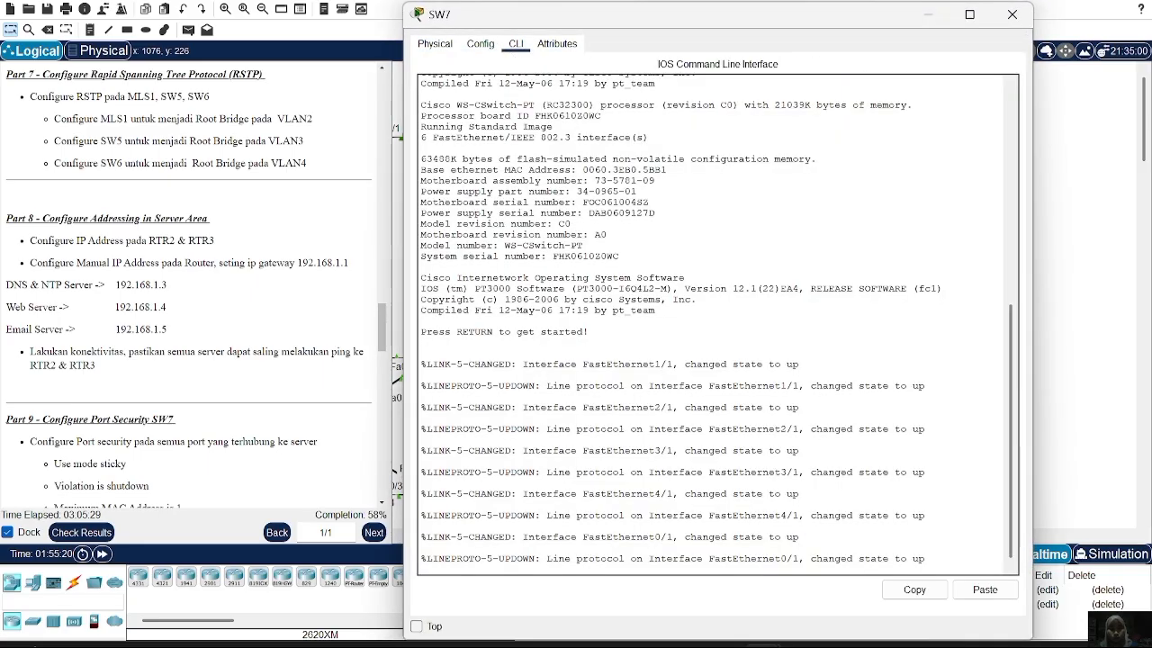
pyautogui.press('Return')
pyautogui.write('en')
pyautogui.press('Return')
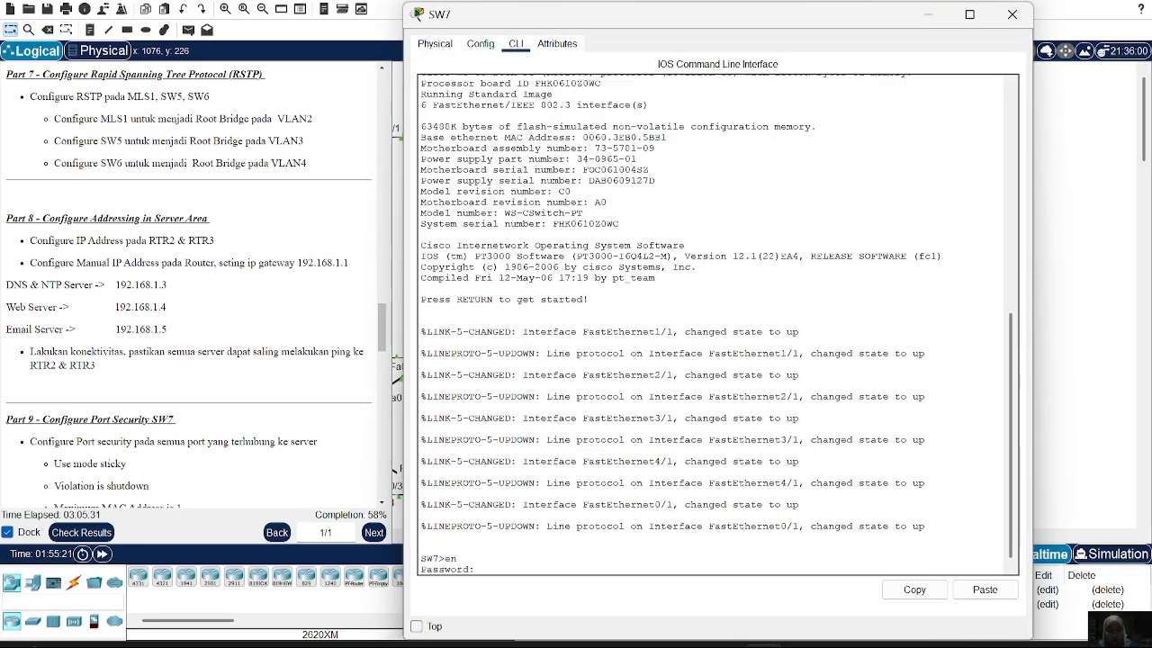
pyautogui.press('Return')
pyautogui.write('conf t')
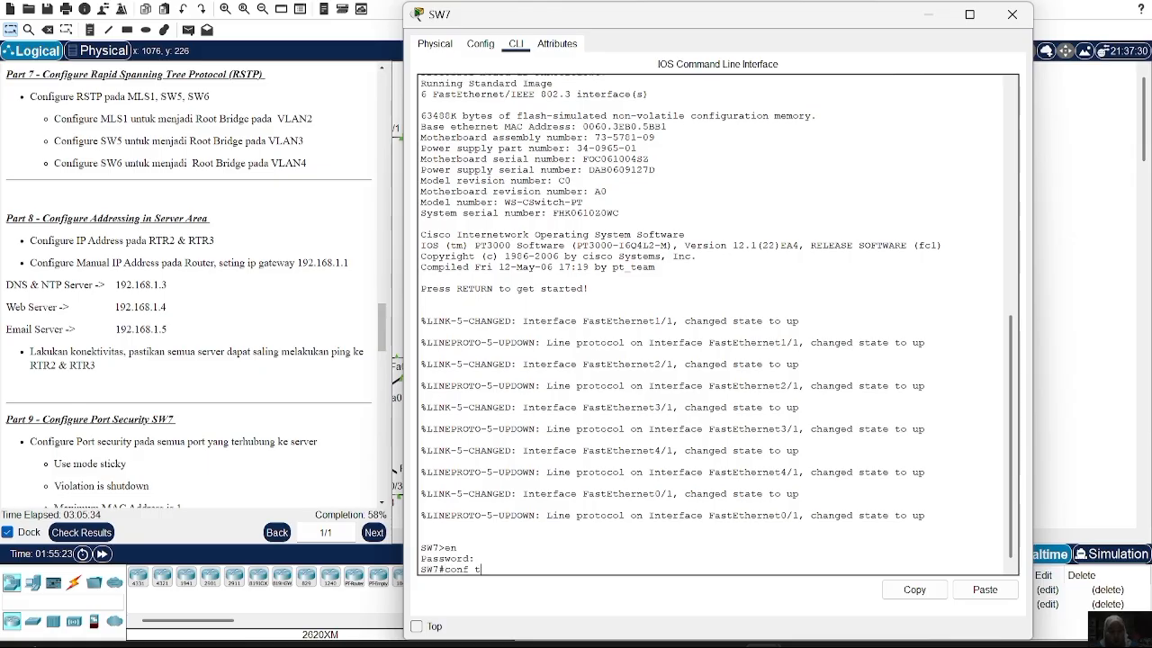
pyautogui.press('Return')
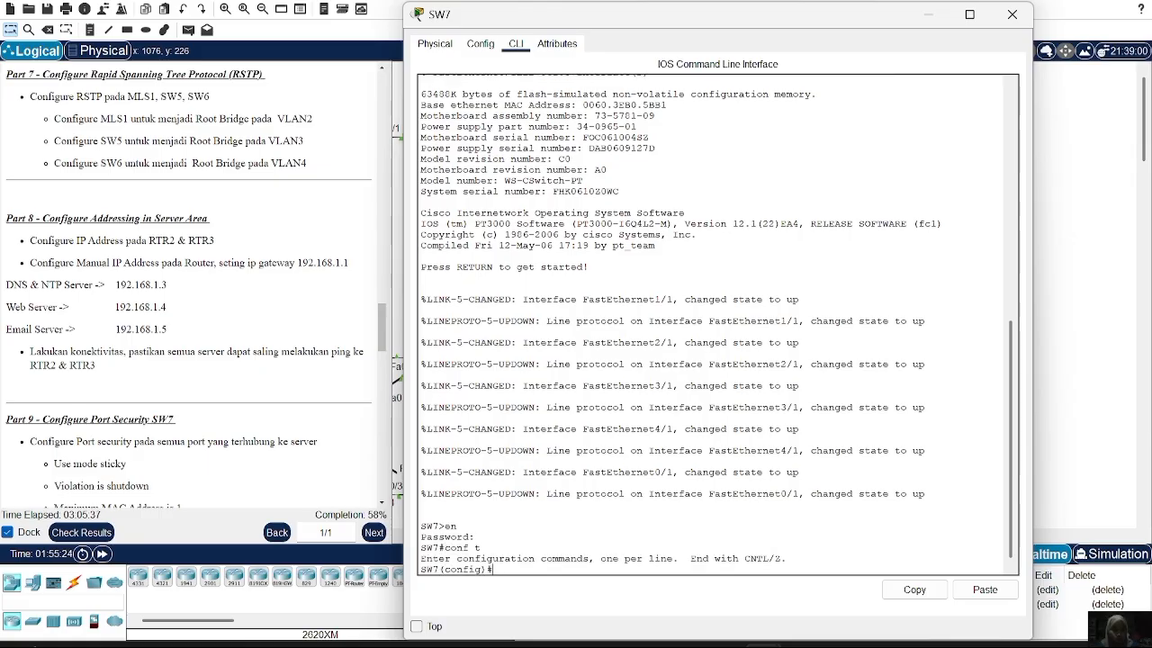
# Make ports Fa1/1, Fa2/1 and Fa3/1 access ports in VLAN 1 via an interface range
pyautogui.write('int ra fa0/')
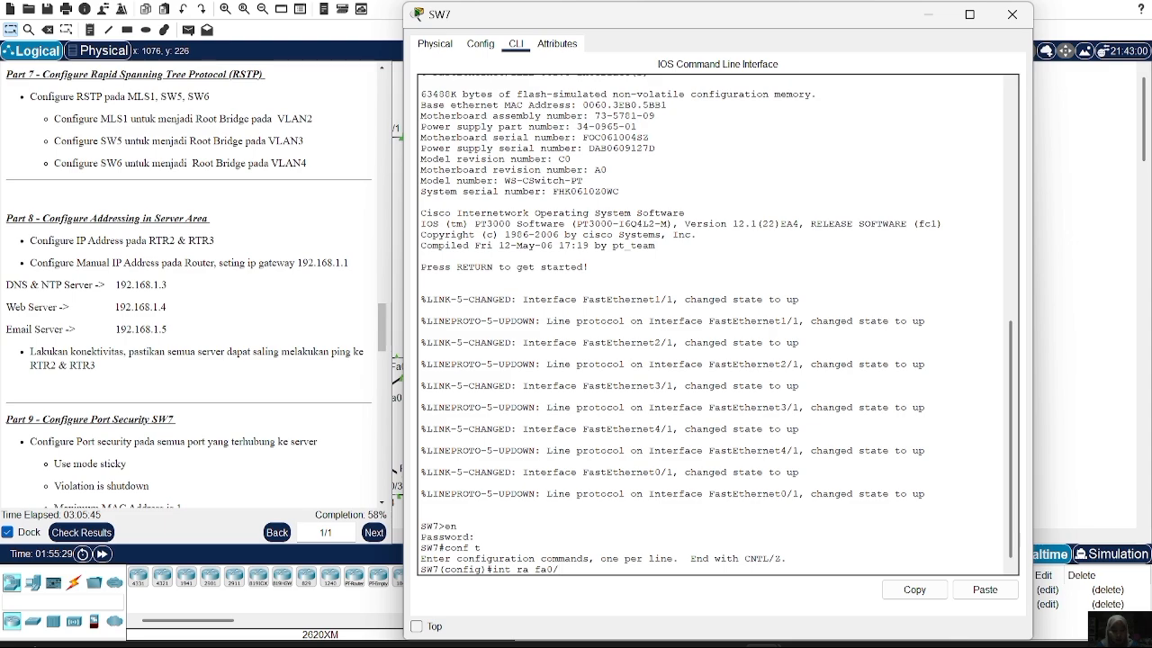
pyautogui.write('1')
pyautogui.press('BackSpace')
pyautogui.press('BackSpace')
pyautogui.write('1/1, fa2/1,')
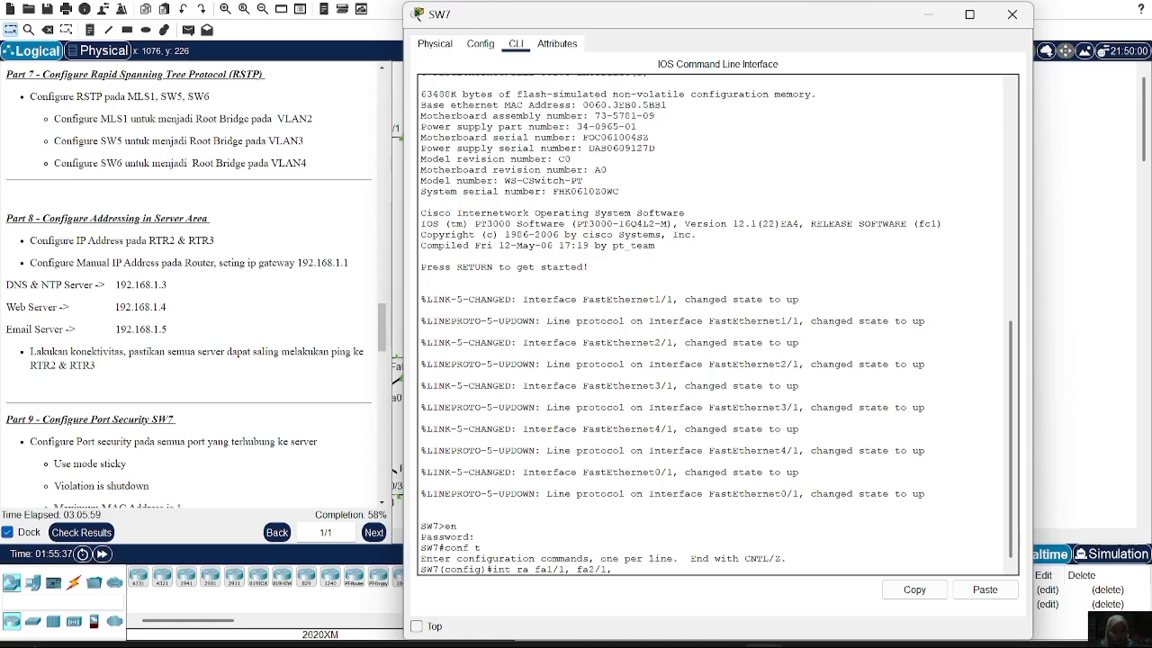
pyautogui.write(' fa3/1')
pyautogui.press('Return')
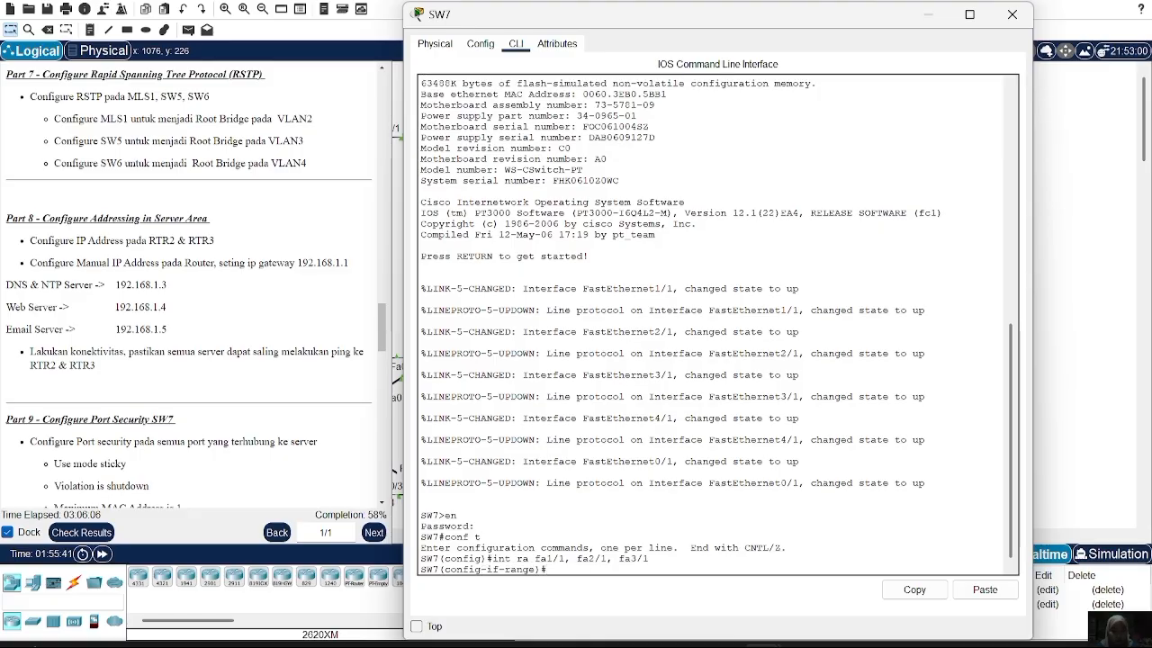
pyautogui.write('sw')
pyautogui.write('a')
pyautogui.press('Return')
pyautogui.write('sw a vl')
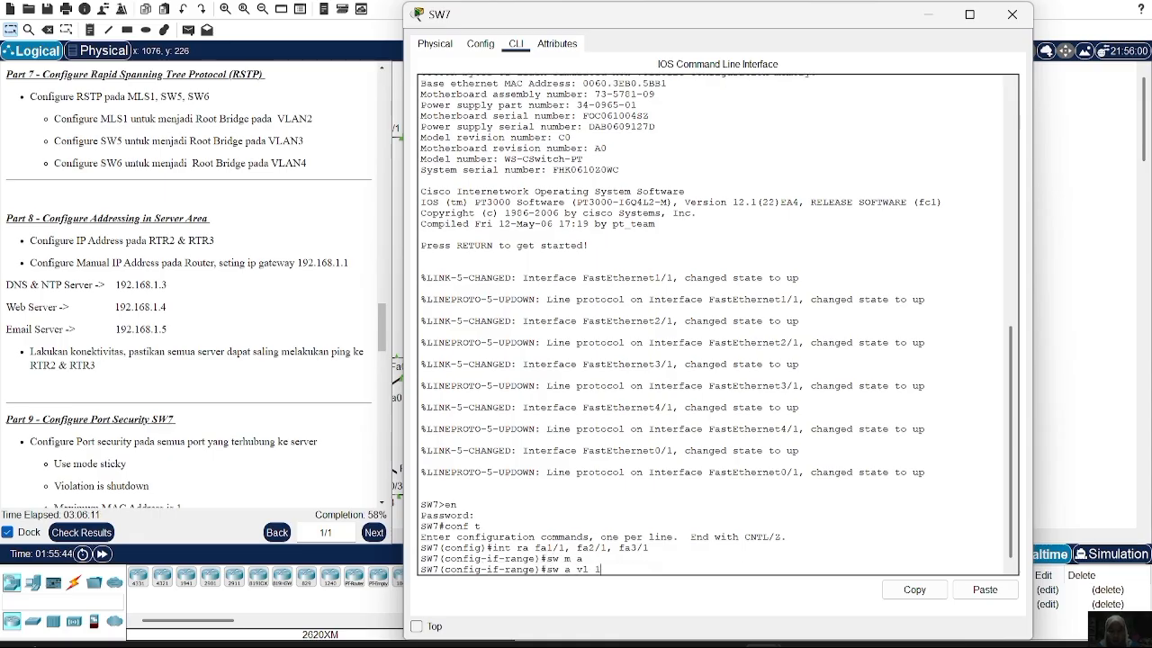
pyautogui.press('Return')
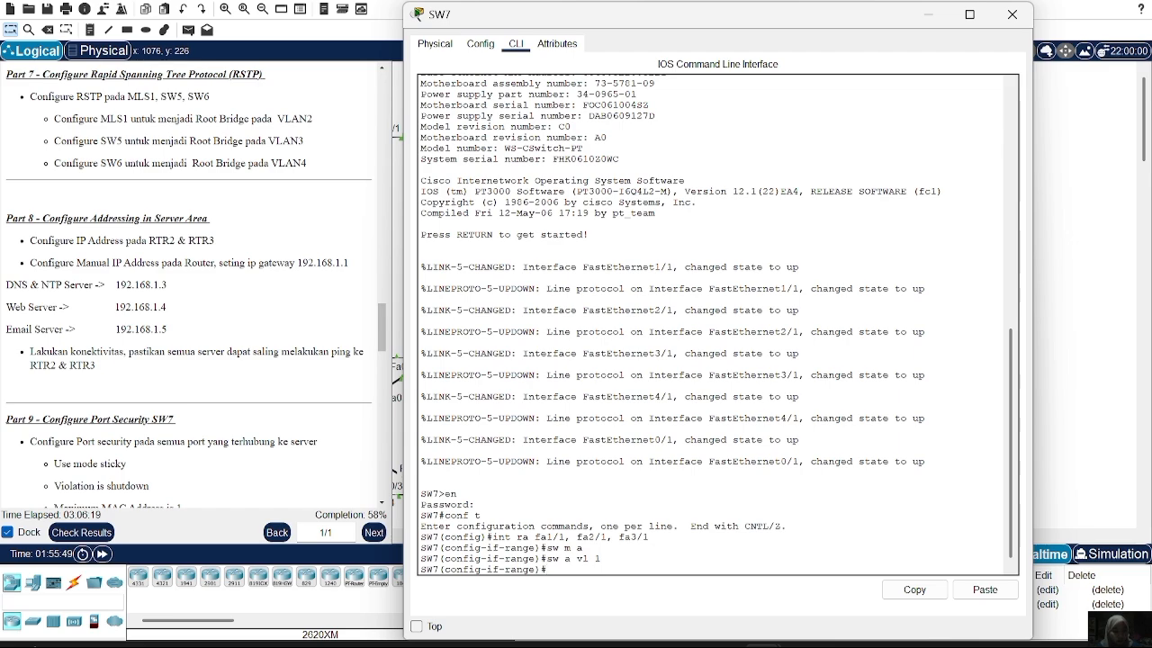
pyautogui.write('ex')
pyautogui.press('Return')
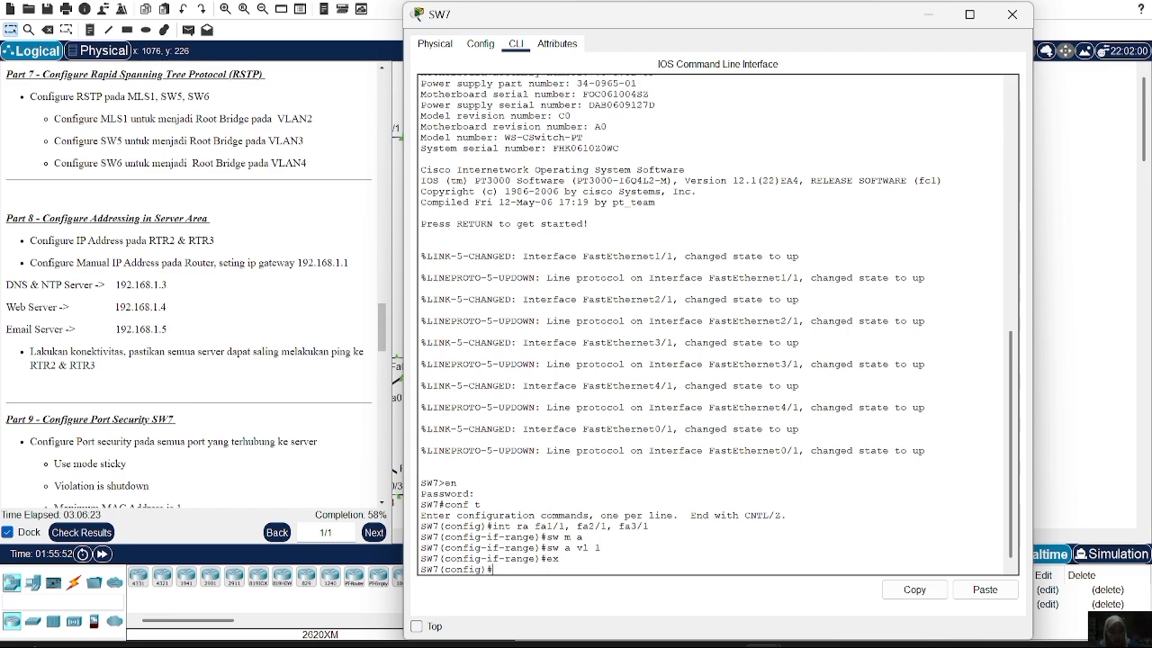
pyautogui.write('int fa')
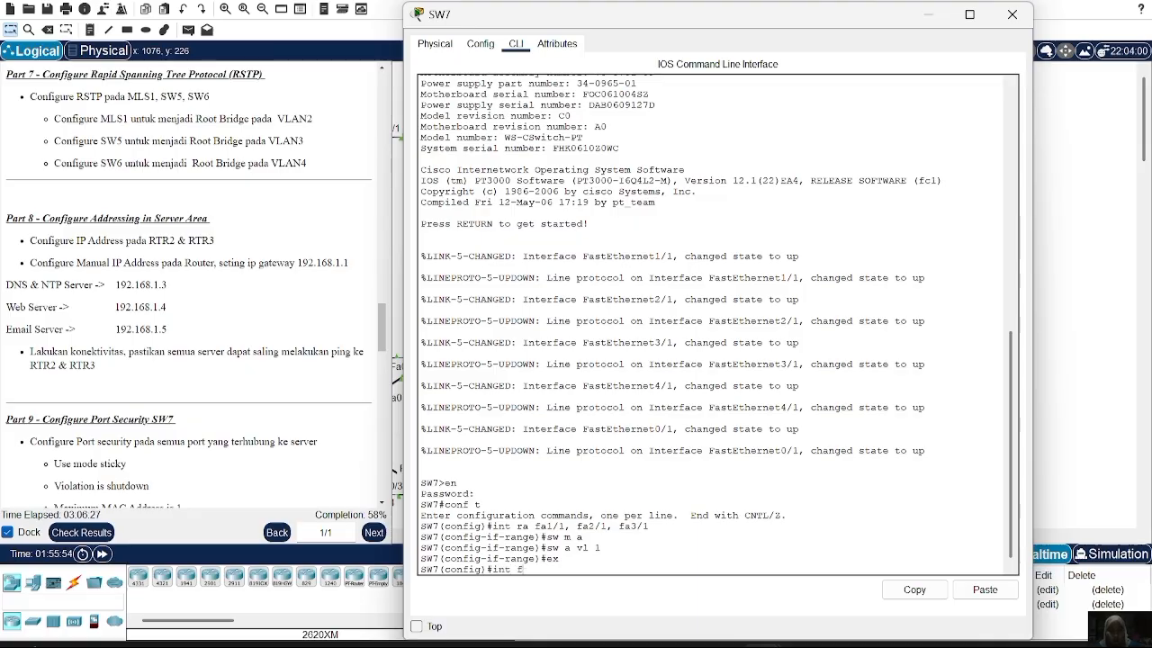
# Select ports Fa0/1 and Fa4/1 as a range and set them to trunk mode
pyautogui.press('BackSpace')
pyautogui.write('ra g')
pyautogui.press('BackSpace')
pyautogui.write('fa0/1')
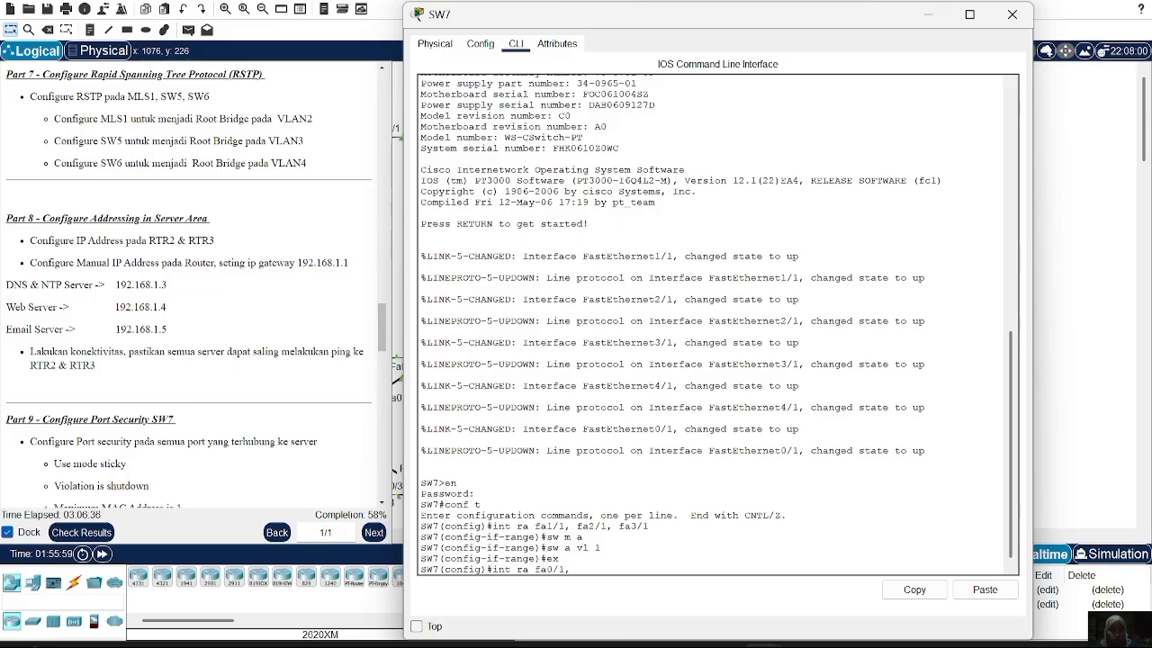
pyautogui.write(', fa4/1')
pyautogui.press('Return')
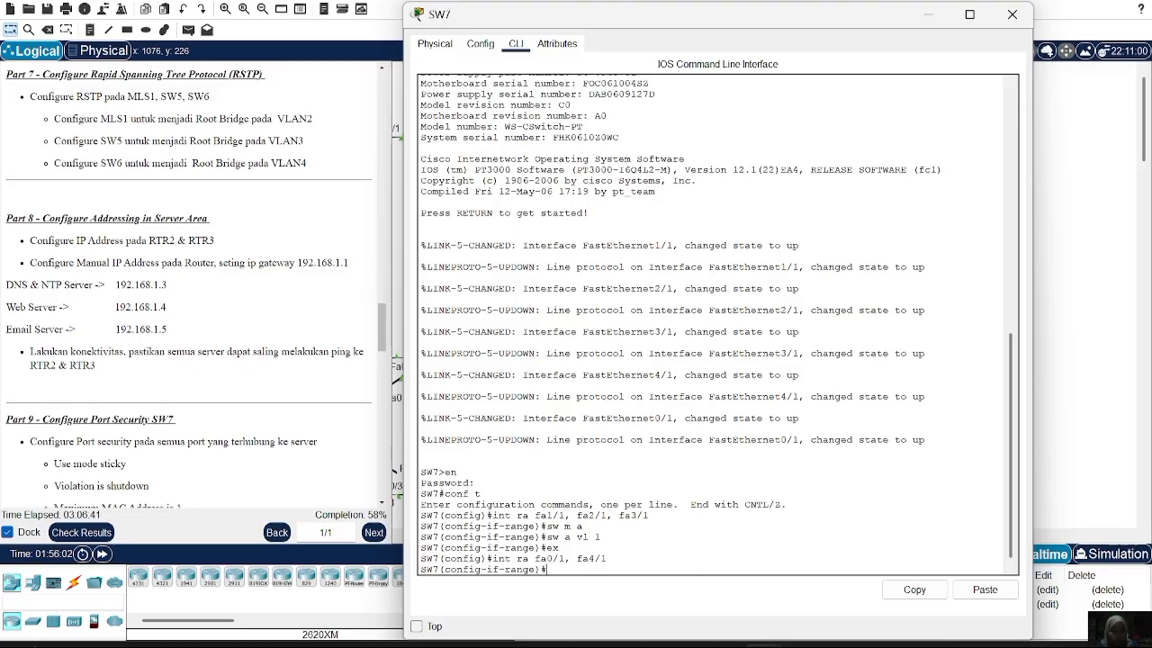
pyautogui.write('sw m t')
pyautogui.press('Return')
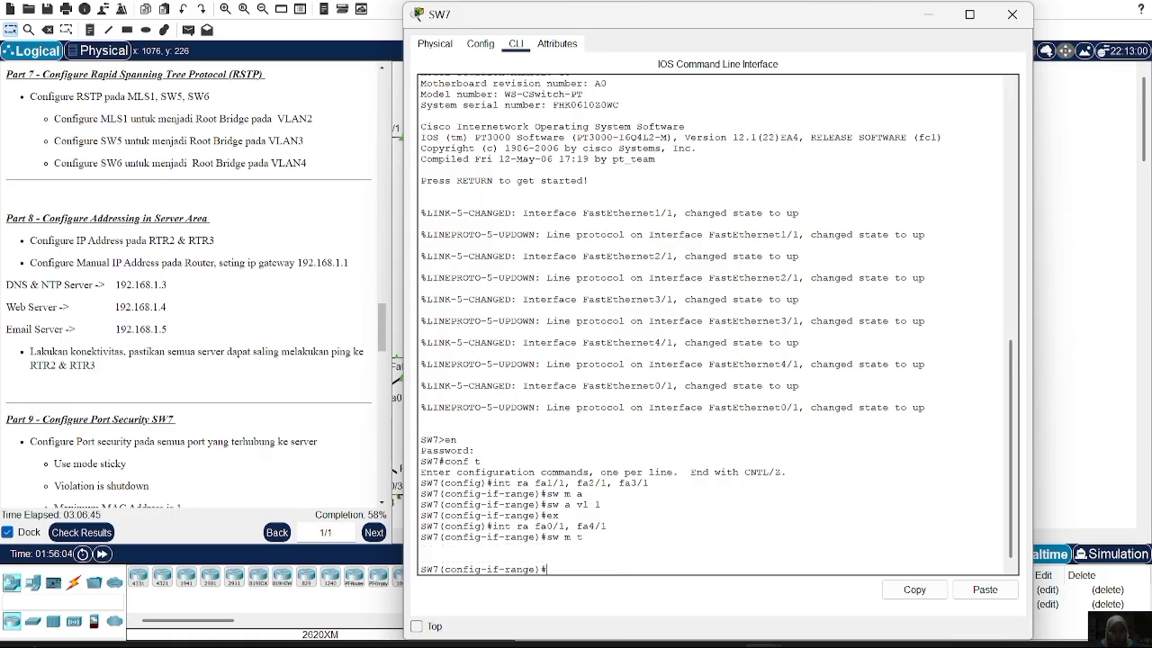
# Allow VLAN 1 on the Fa0/1 and Fa4/1 trunks, fixing the typo, and close SW7
pyautogui.write('sw t al')
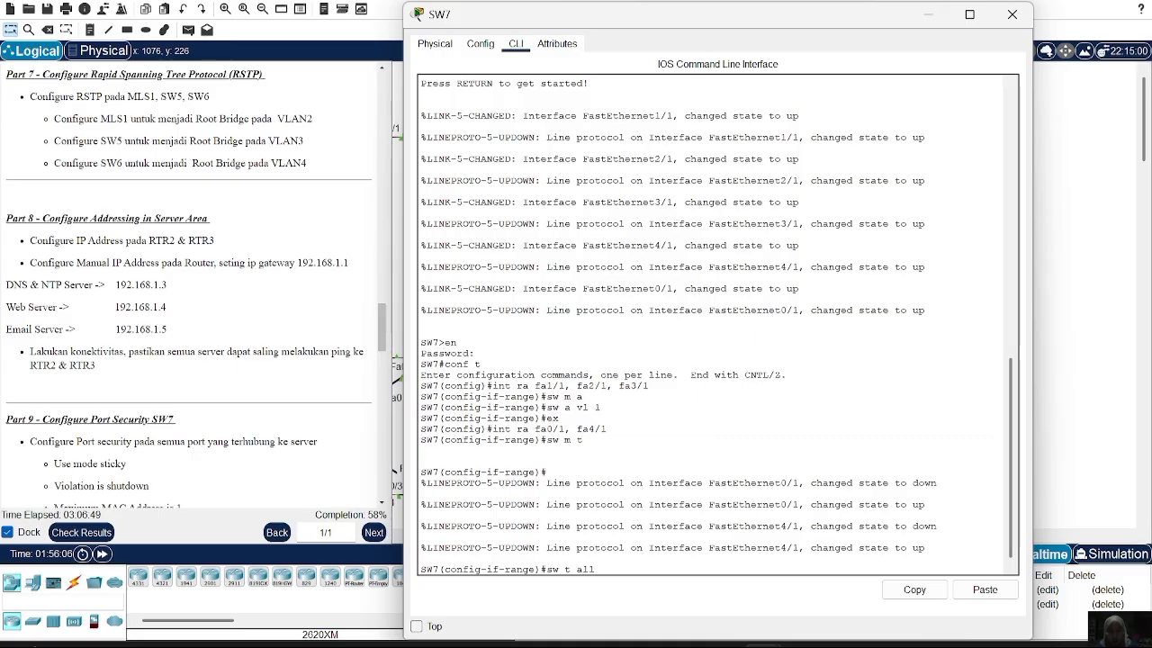
pyautogui.write('vl 1')
pyautogui.press('Return')
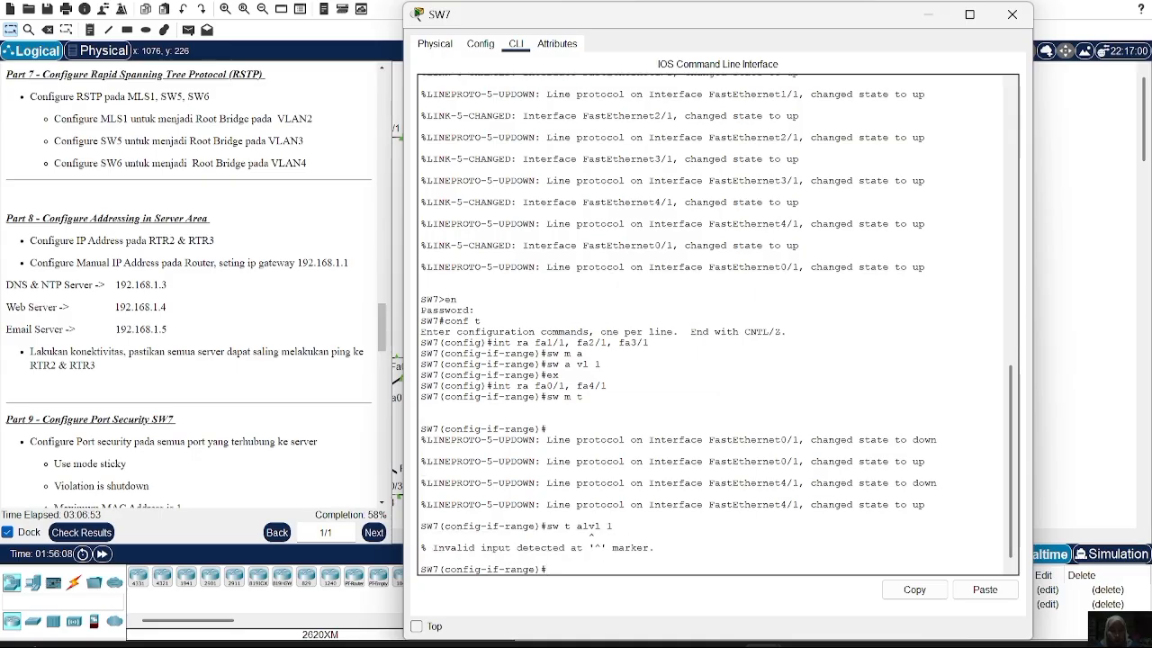
pyautogui.press('Up')
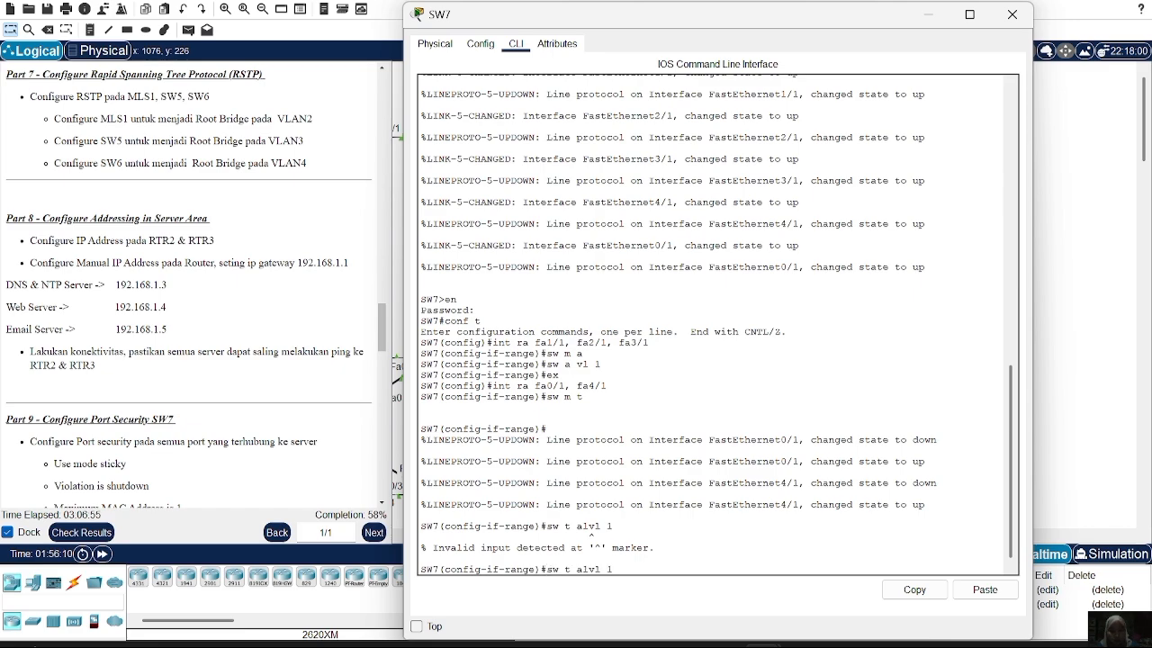
pyautogui.press('Left')
pyautogui.press('Left')
pyautogui.press('Left')
pyautogui.press('Left')
pyautogui.press('Return')
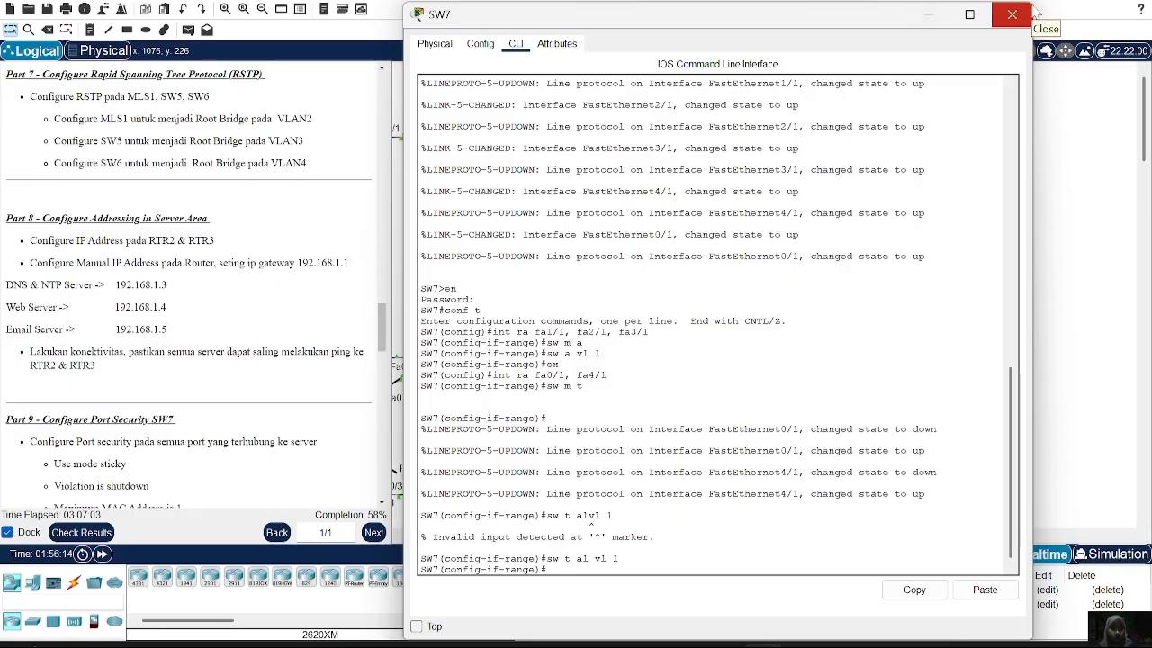
pyautogui.click(1032, 13)
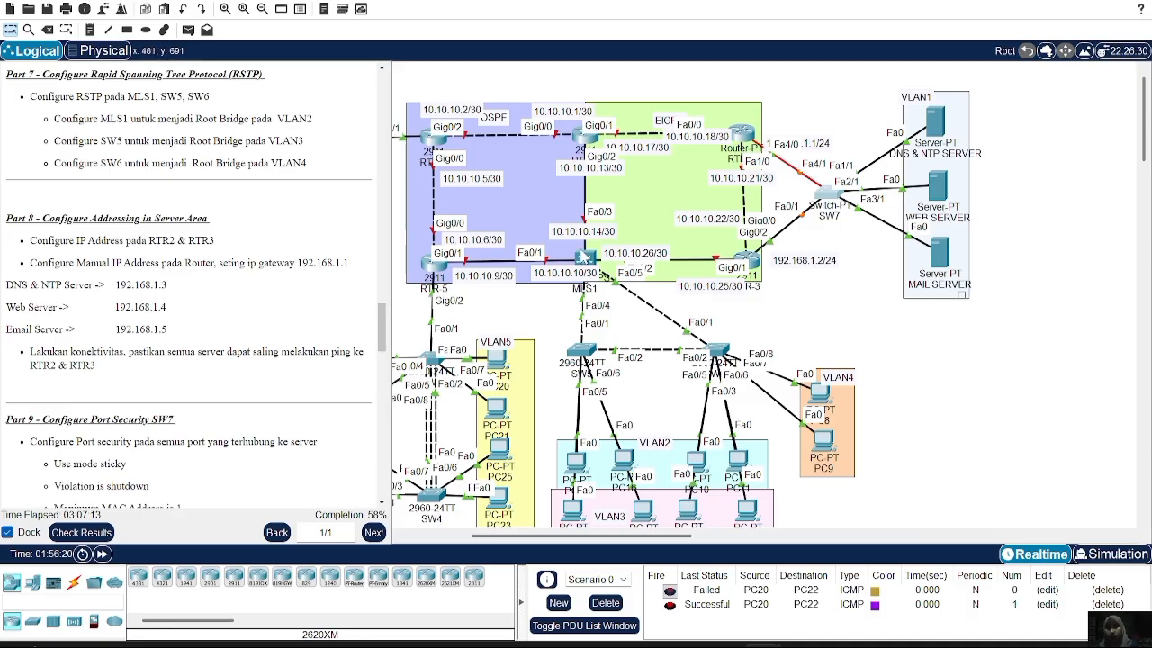
# Give the DNS & NTP Server the static IPv4 address 192.168.1.3
pyautogui.click(937, 127)
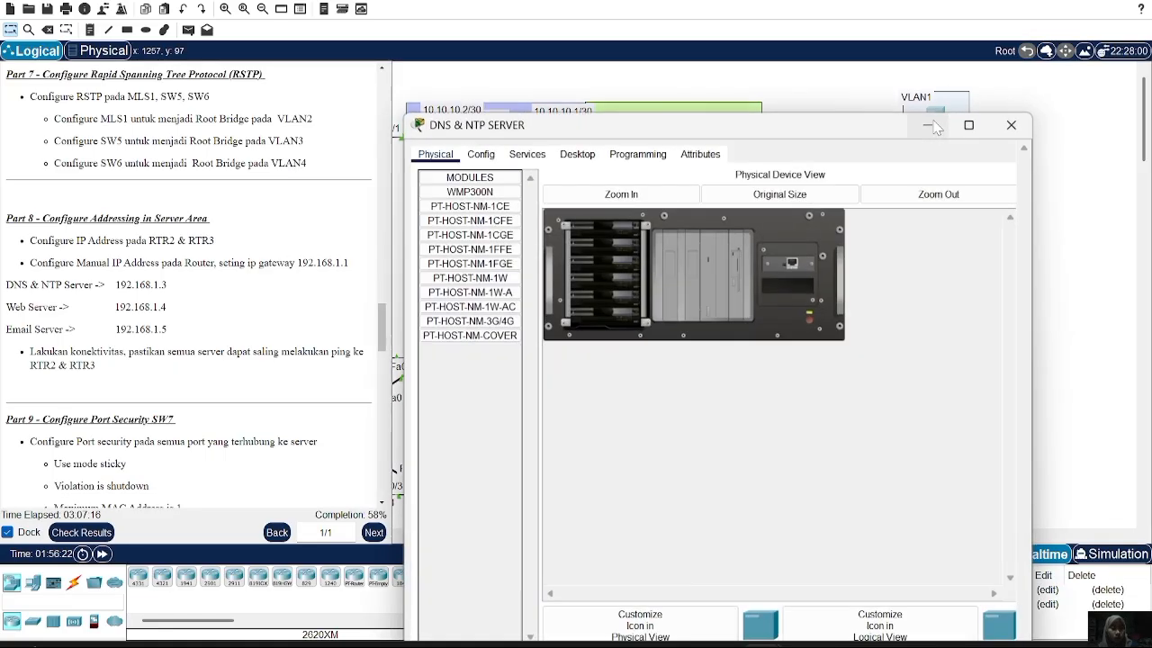
pyautogui.click(574, 50)
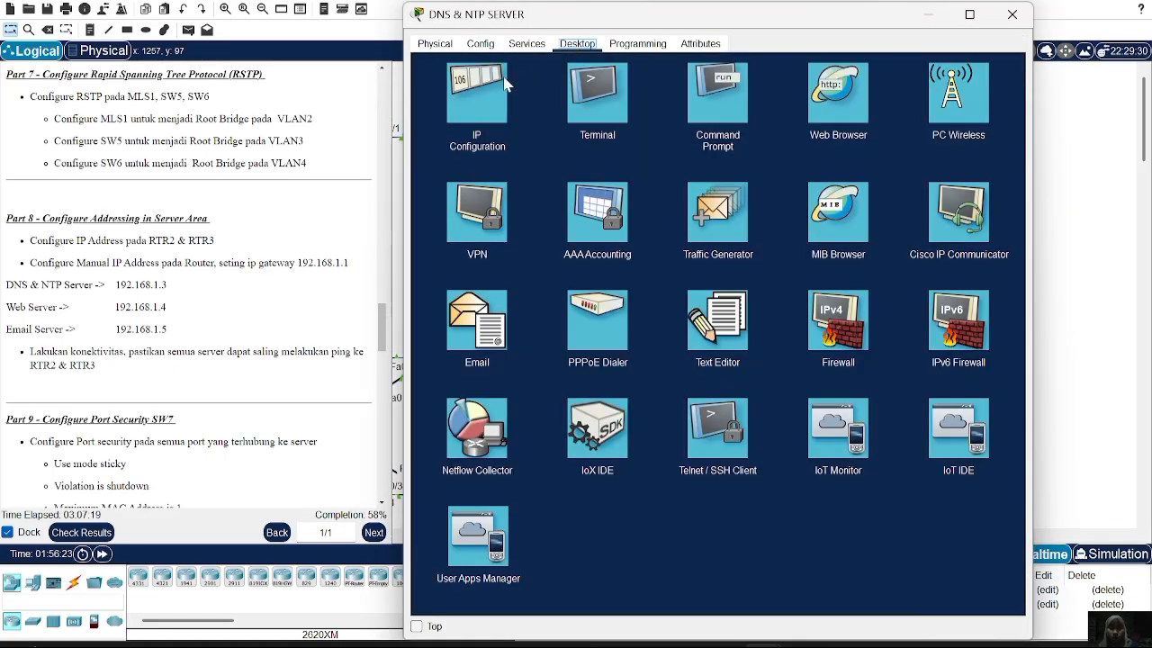
pyautogui.click(493, 90)
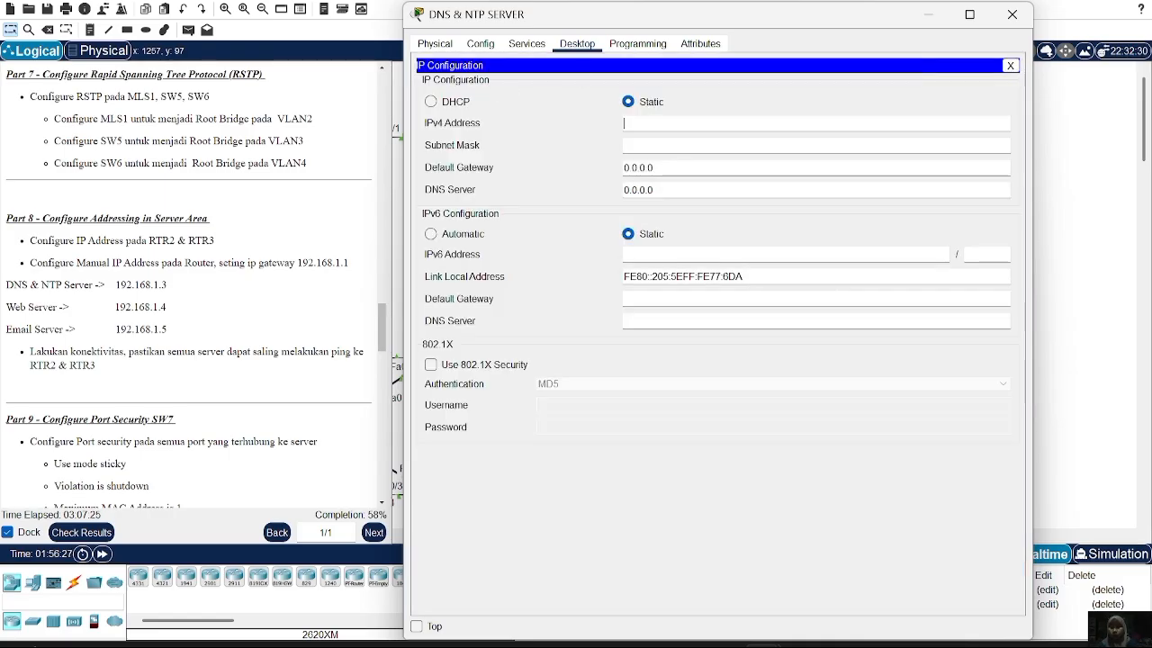
pyautogui.write('192.1')
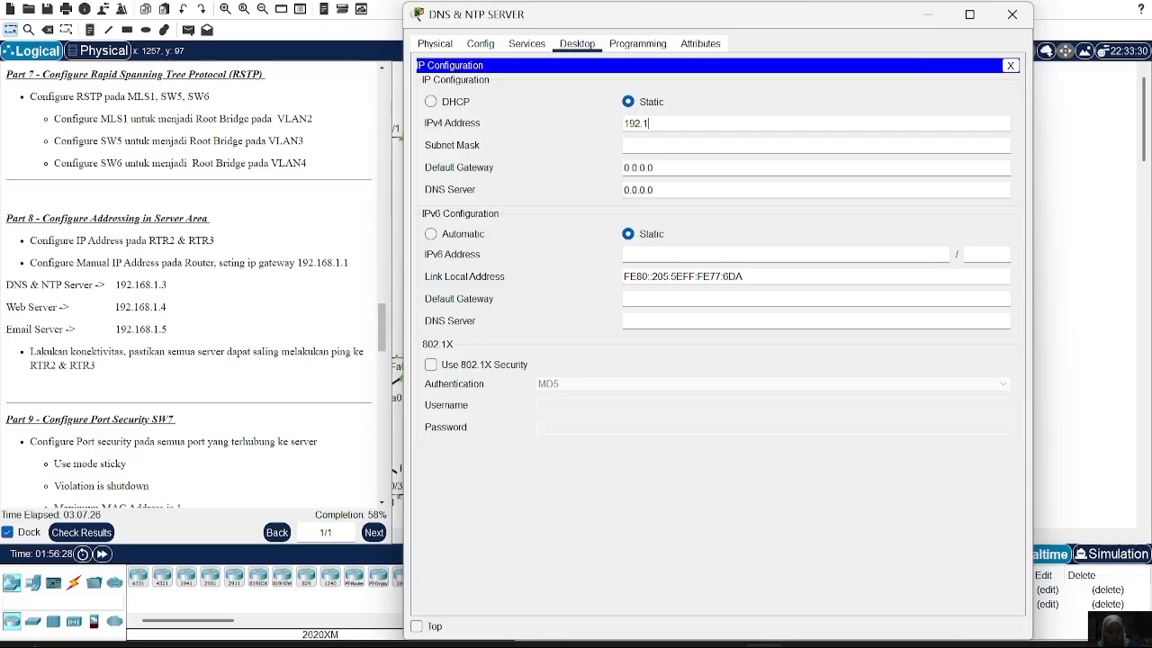
pyautogui.write('68.1.3')
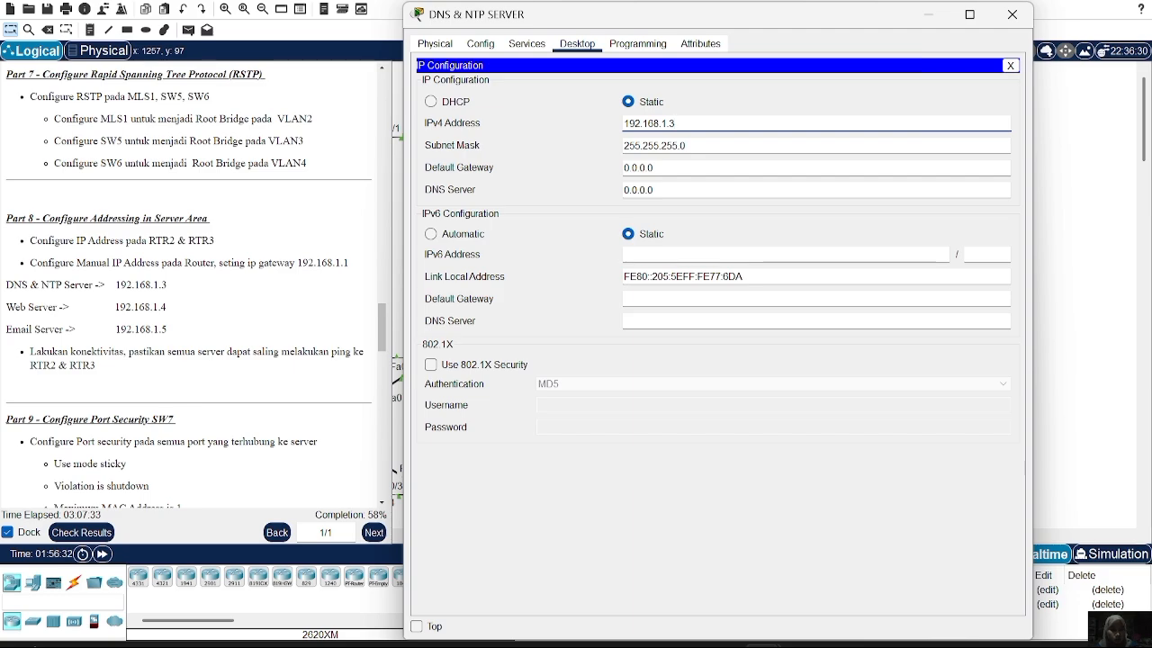
# Set the server's default gateway to 192.168.1.1 and DNS server to 192.168.1.3
pyautogui.click(655, 169)
pyautogui.press('BackSpace')
pyautogui.press('BackSpace')
pyautogui.press('BackSpace')
pyautogui.press('BackSpace')
pyautogui.press('BackSpace')
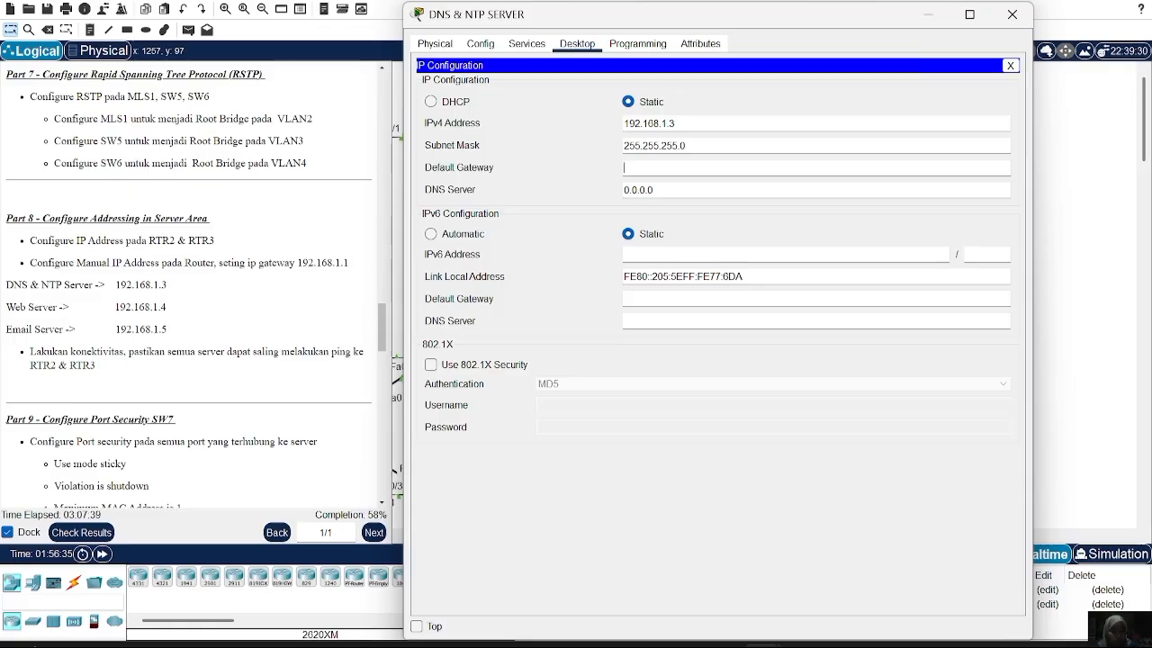
pyautogui.write('192.168.1.1')
pyautogui.press('Tab')
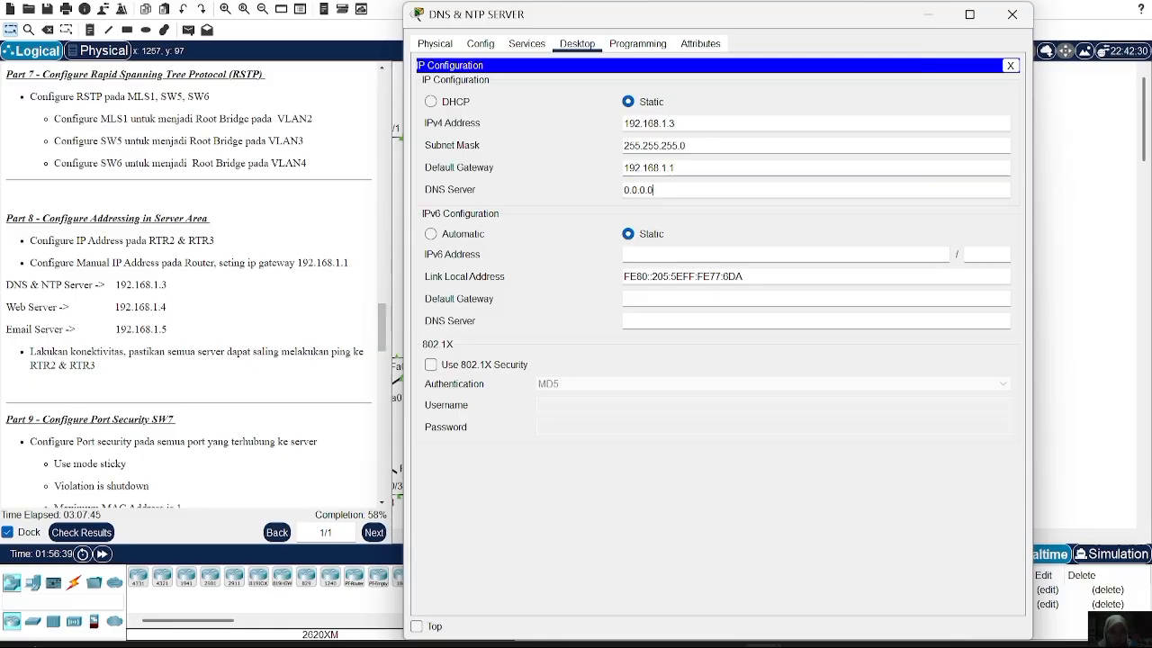
pyautogui.press('BackSpace')
pyautogui.press('BackSpace')
pyautogui.press('BackSpace')
pyautogui.press('BackSpace')
pyautogui.press('BackSpace')
pyautogui.press('BackSpace')
pyautogui.press('BackSpace')
pyautogui.write('192.1')
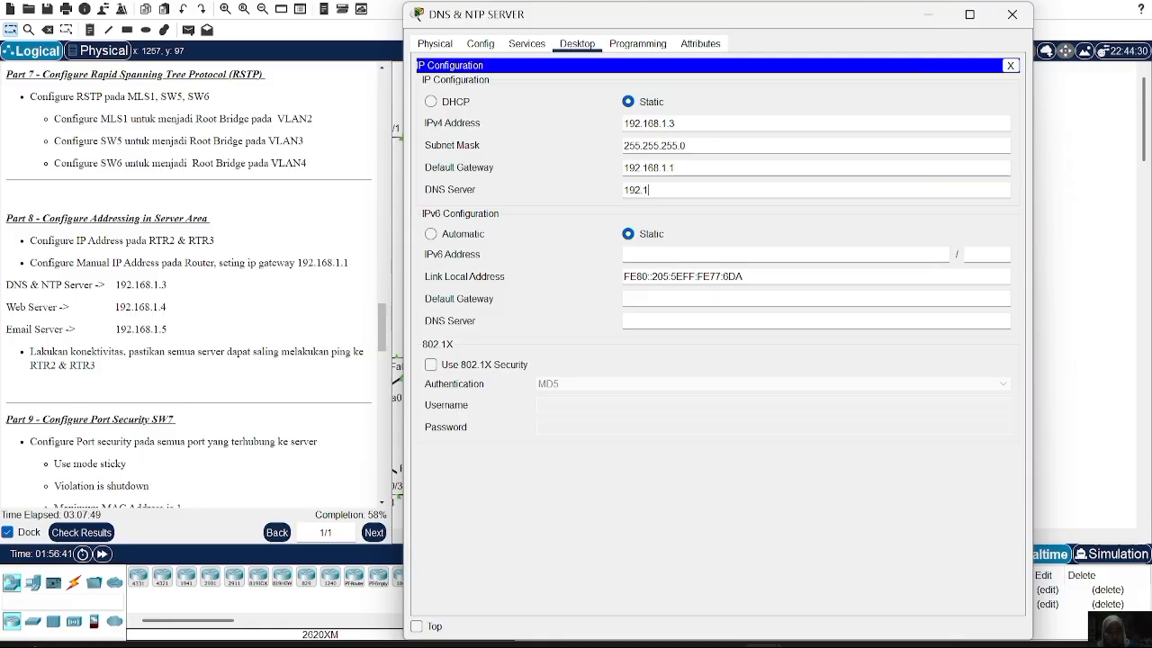
pyautogui.write('68.1.4')
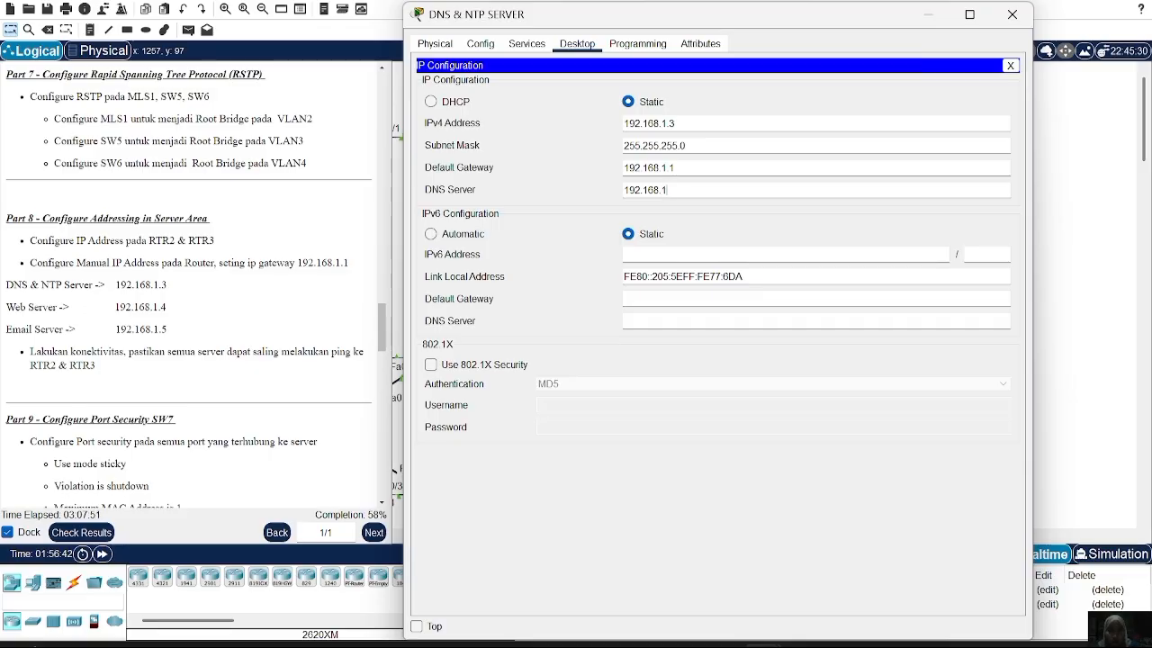
pyautogui.press('BackSpace')
pyautogui.write('3')
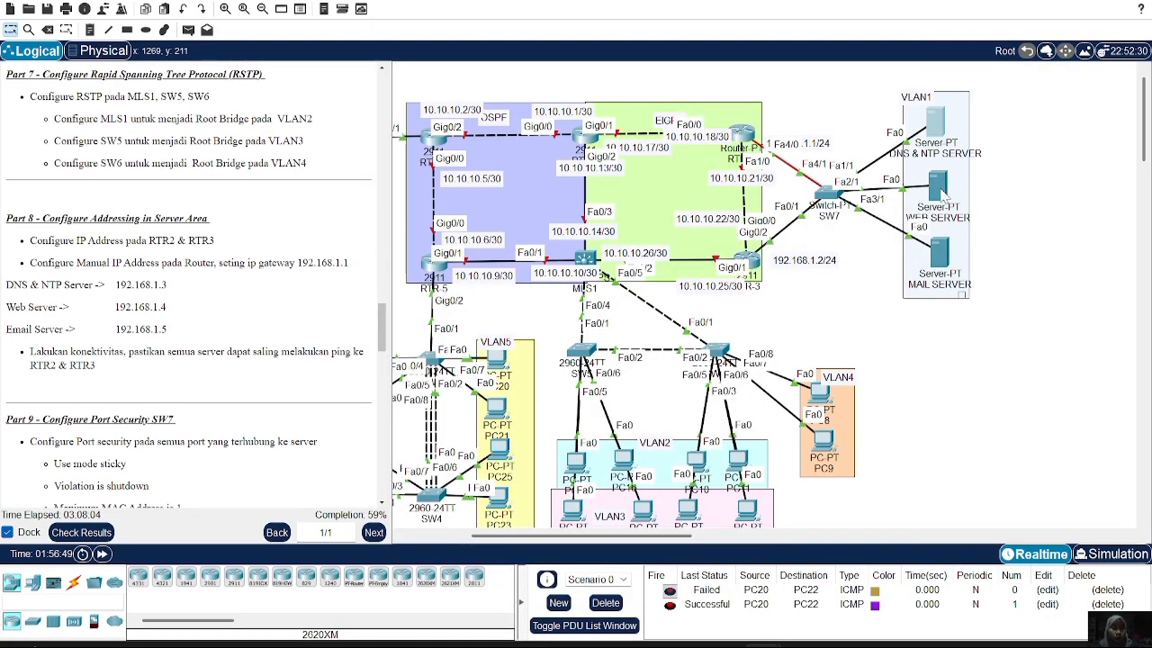
# Give the Web Server the static IPv4 address 192.168.1.4 in IP Configuration
pyautogui.click(941, 188)
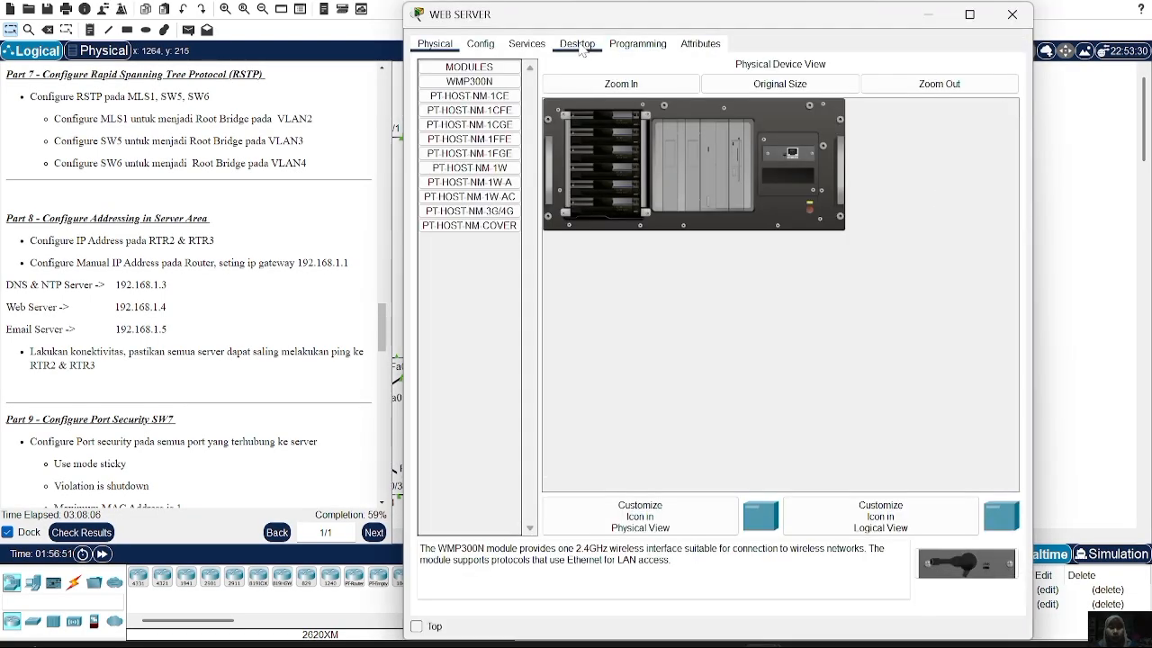
pyautogui.click(580, 50)
pyautogui.click(509, 109)
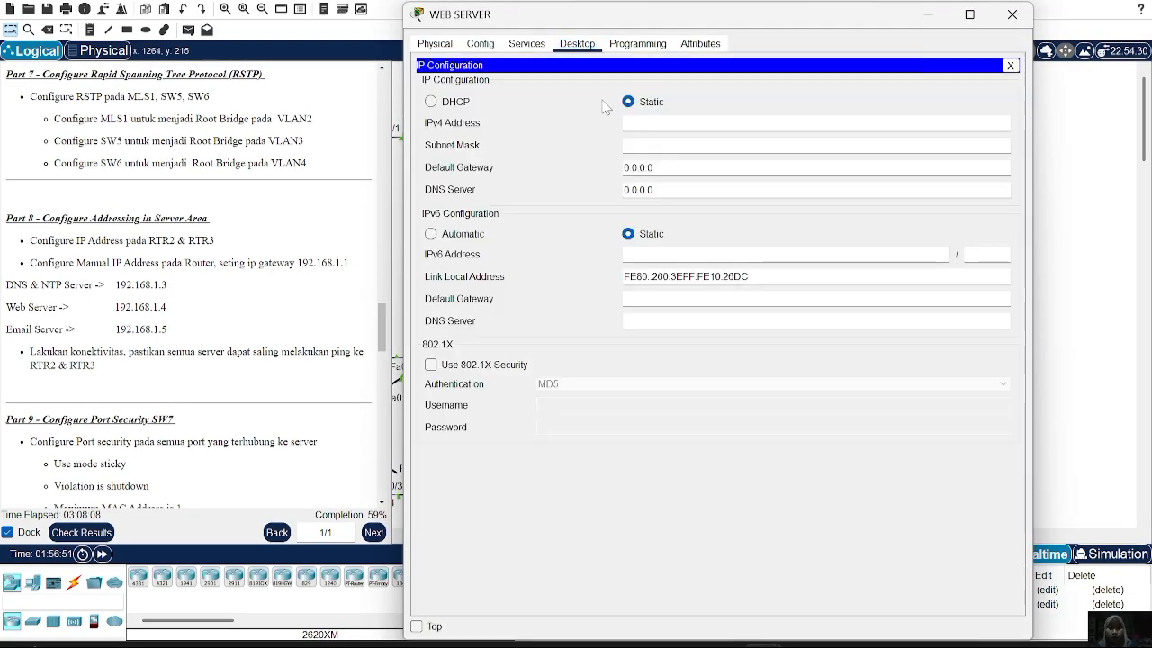
pyautogui.click(647, 123)
pyautogui.write('192.168.1.4')
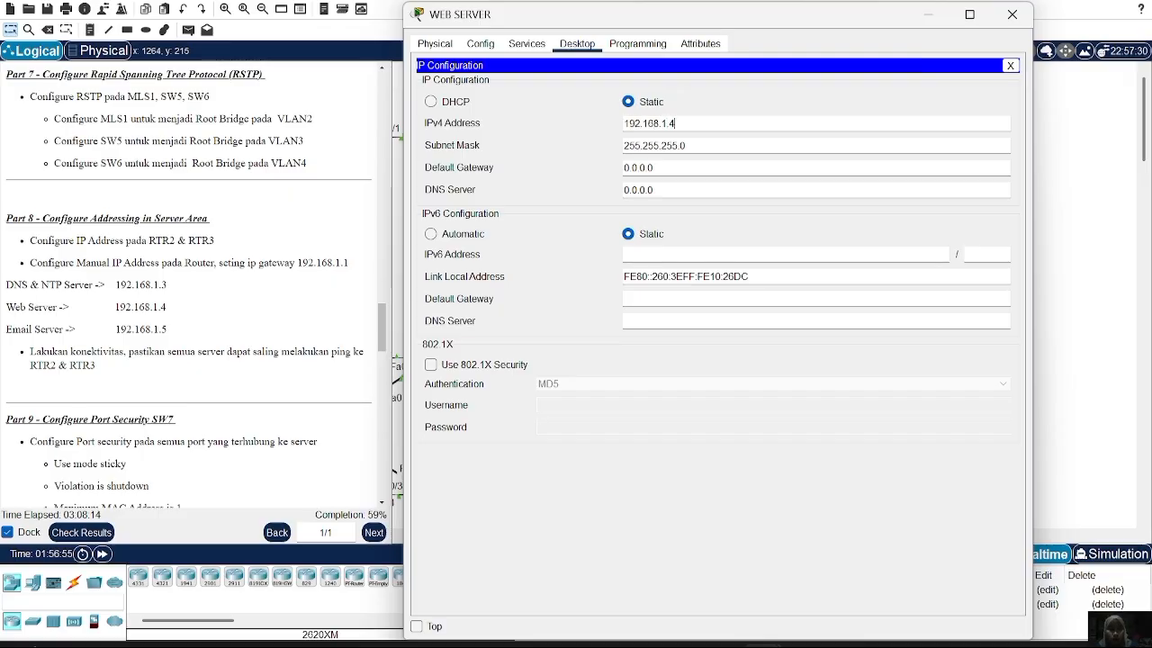
# Set the Web Server's gateway to 192.168.1.1 and DNS to 192.168.1.3, then close it
pyautogui.click(654, 168)
pyautogui.press('BackSpace')
pyautogui.press('BackSpace')
pyautogui.press('BackSpace')
pyautogui.press('BackSpace')
pyautogui.press('BackSpace')
pyautogui.press('BackSpace')
pyautogui.write('192.168')
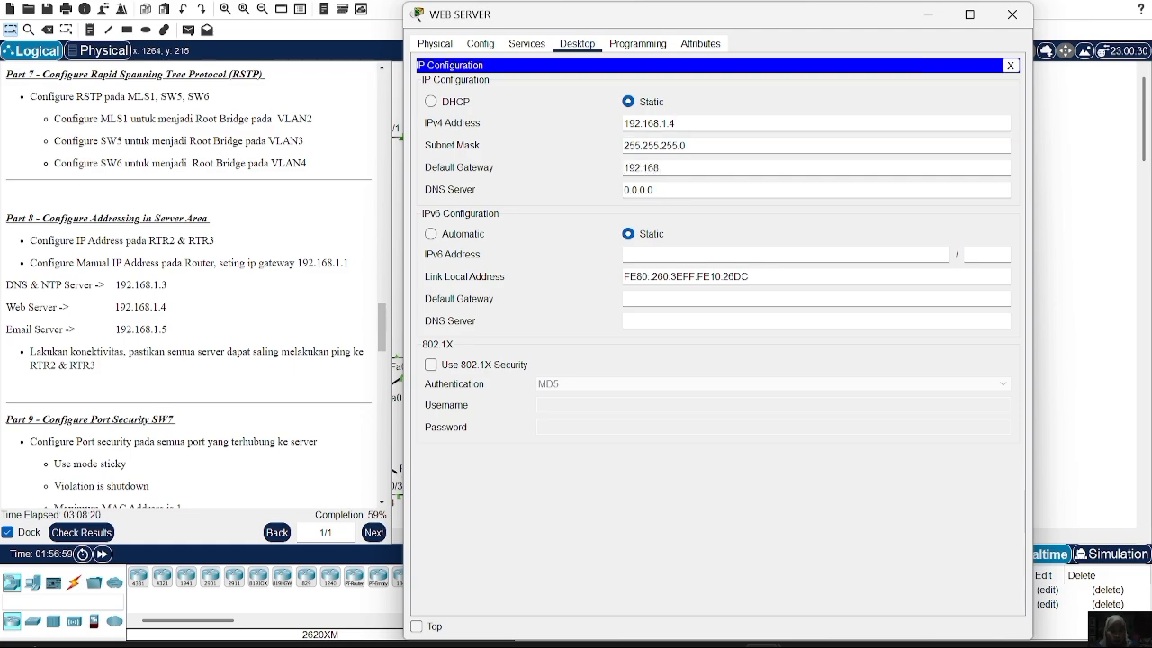
pyautogui.write('.1.1')
pyautogui.press('Tab')
pyautogui.press('BackSpace')
pyautogui.press('BackSpace')
pyautogui.press('BackSpace')
pyautogui.press('BackSpace')
pyautogui.press('BackSpace')
pyautogui.press('BackSpace')
pyautogui.press('BackSpace')
pyautogui.write('192.168')
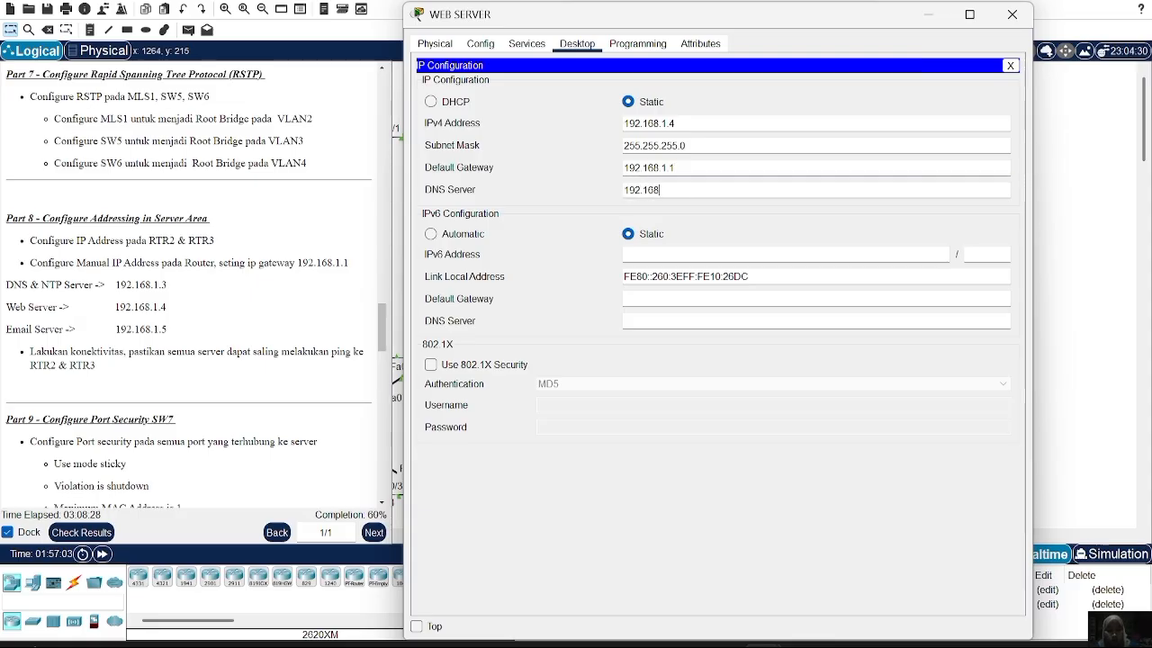
pyautogui.write('.1')
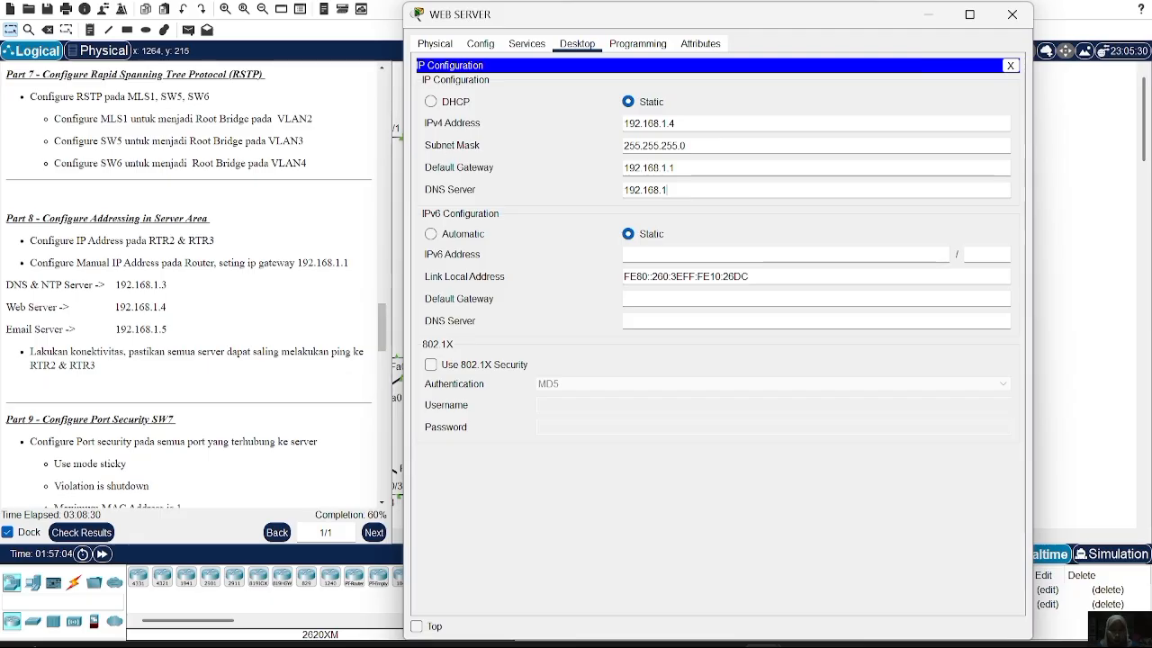
pyautogui.write('.3')
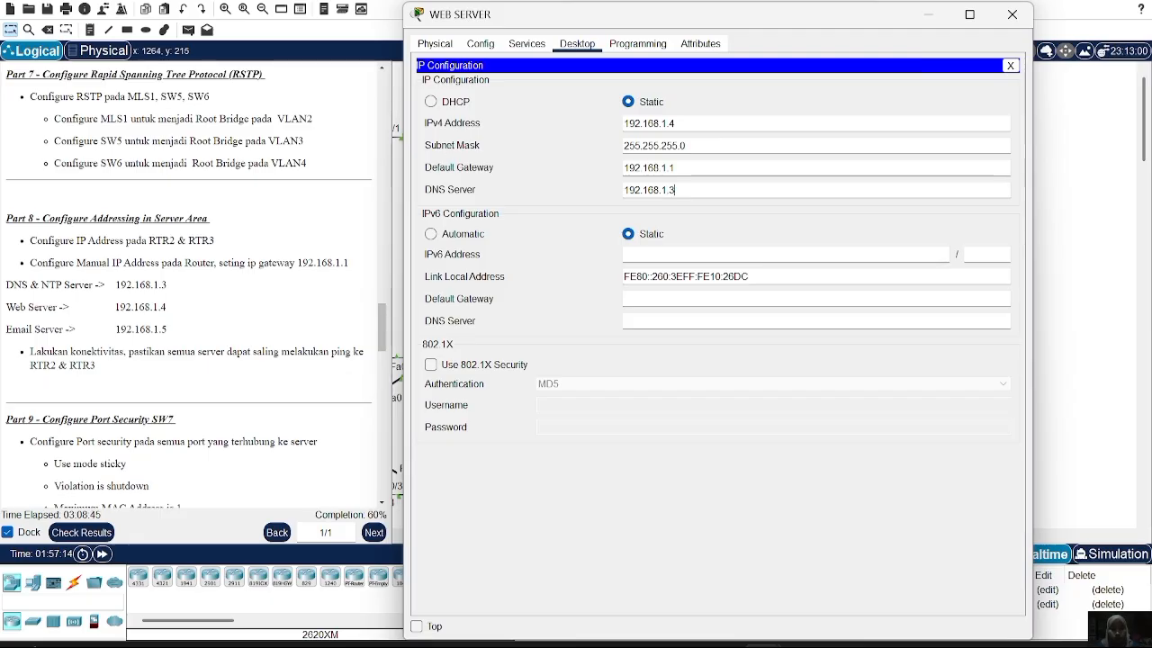
pyautogui.click(1020, 22)
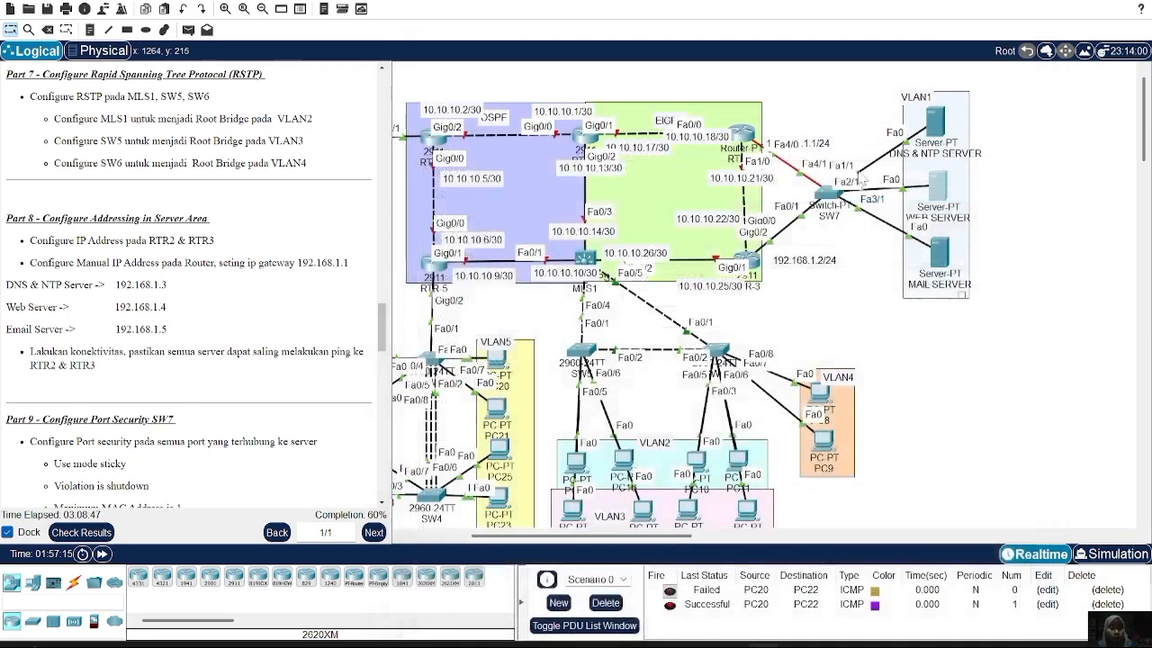
# Set the Mail Server's IPv4 address to 192.168.1.5, gateway 192.168.1.1 and DNS 192.168.1.3
pyautogui.click(947, 258)
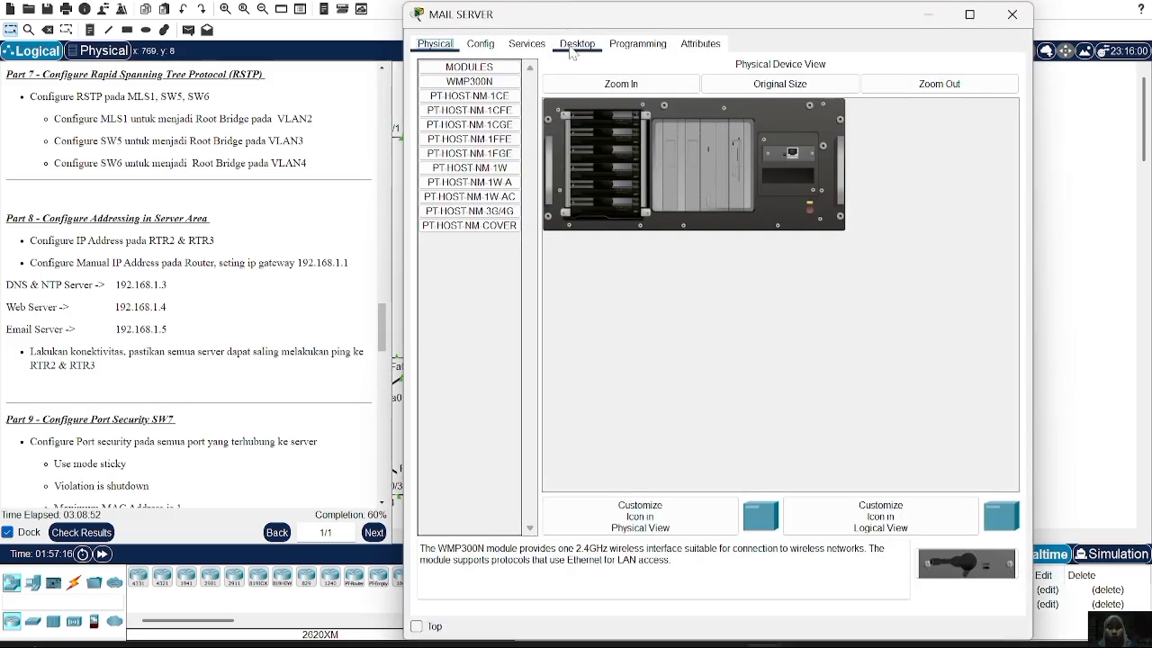
pyautogui.click(576, 43)
pyautogui.click(504, 103)
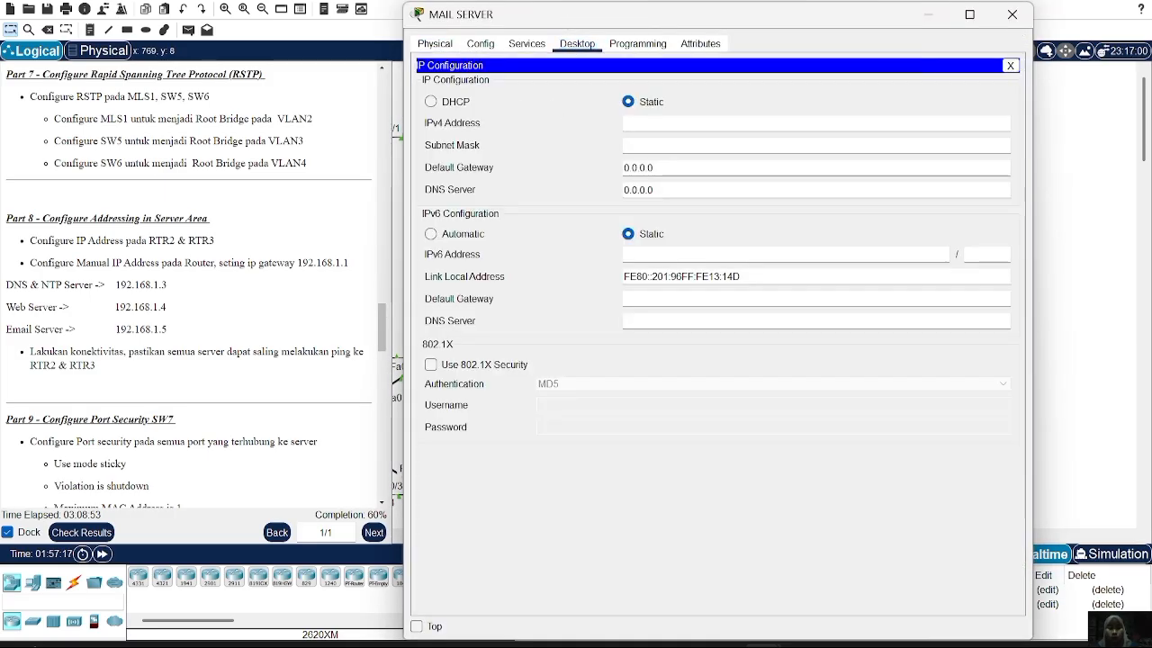
pyautogui.click(657, 123)
pyautogui.write('1')
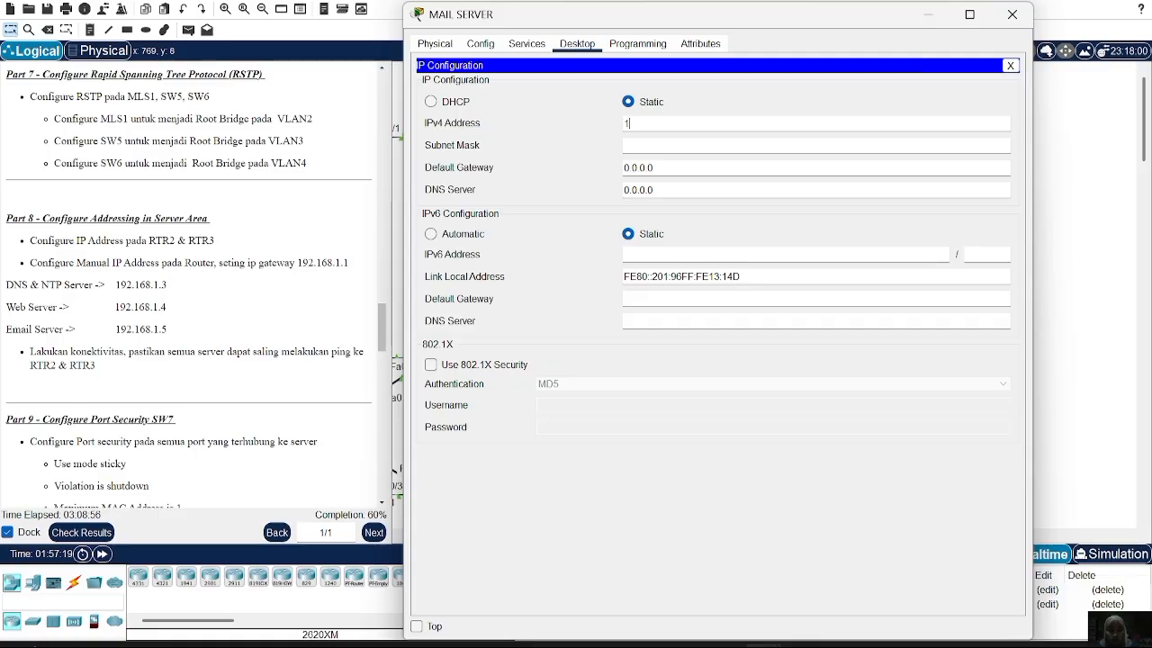
pyautogui.write('92.168.1.5')
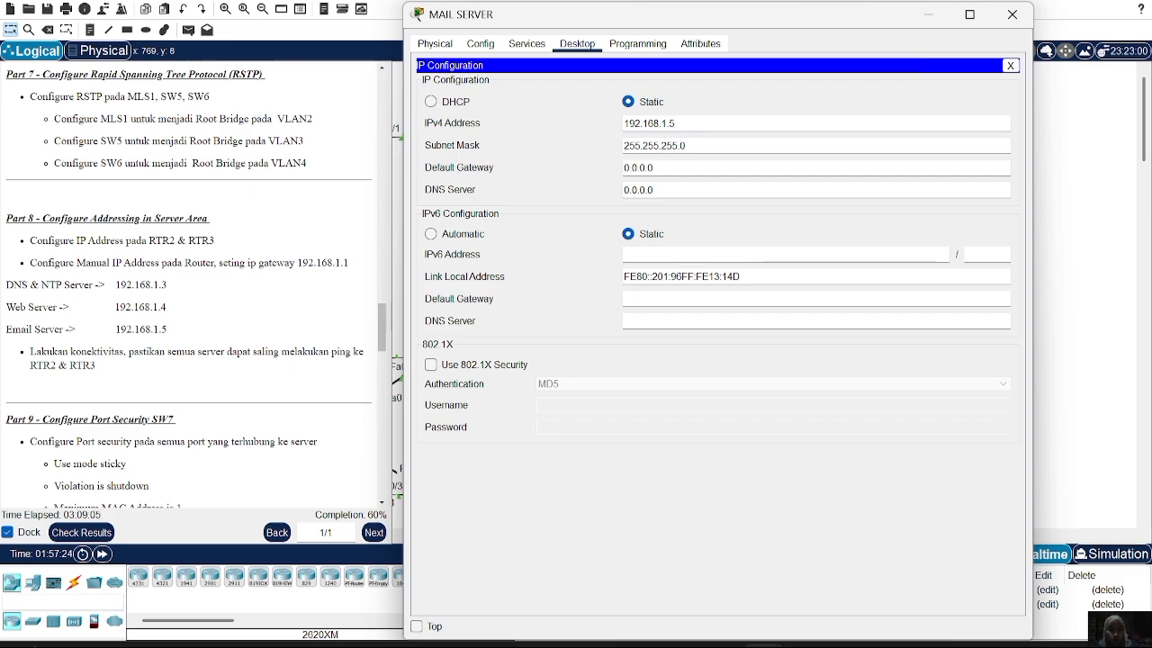
pyautogui.click(654, 168)
pyautogui.press('BackSpace')
pyautogui.press('BackSpace')
pyautogui.press('BackSpace')
pyautogui.press('BackSpace')
pyautogui.press('BackSpace')
pyautogui.press('BackSpace')
pyautogui.press('BackSpace')
pyautogui.write('192.168.1')
pyautogui.click(666, 189)
pyautogui.press('BackSpace')
pyautogui.press('BackSpace')
pyautogui.press('BackSpace')
pyautogui.press('BackSpace')
pyautogui.press('BackSpace')
pyautogui.press('BackSpace')
pyautogui.press('BackSpace')
pyautogui.write('192.')
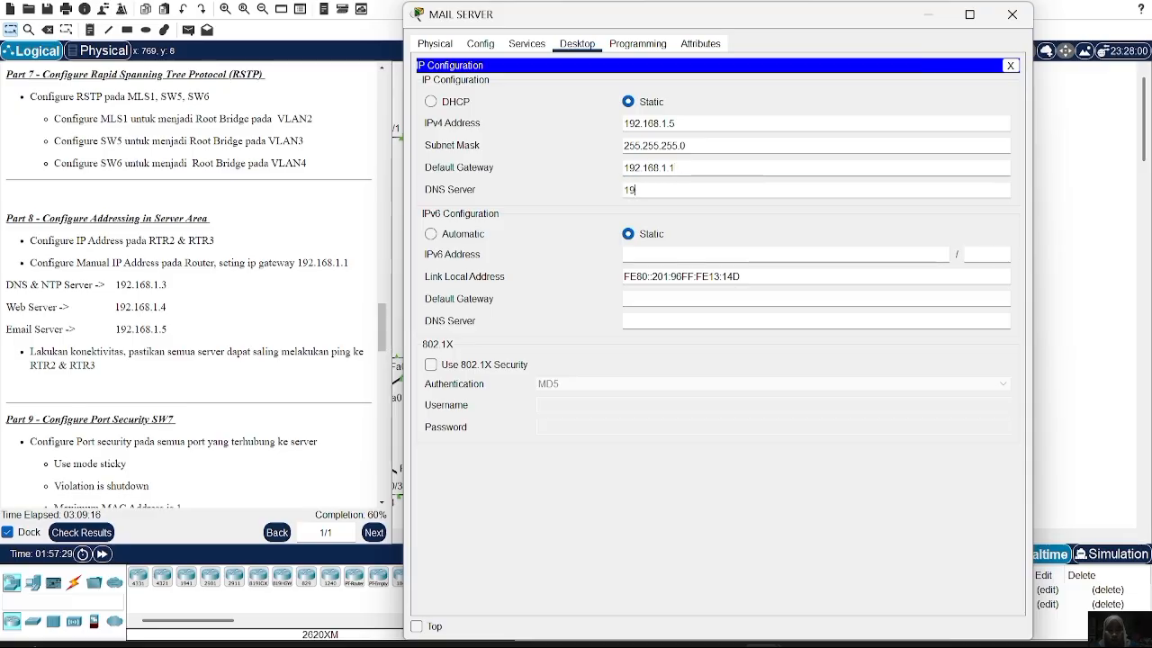
pyautogui.write('168.1.3')
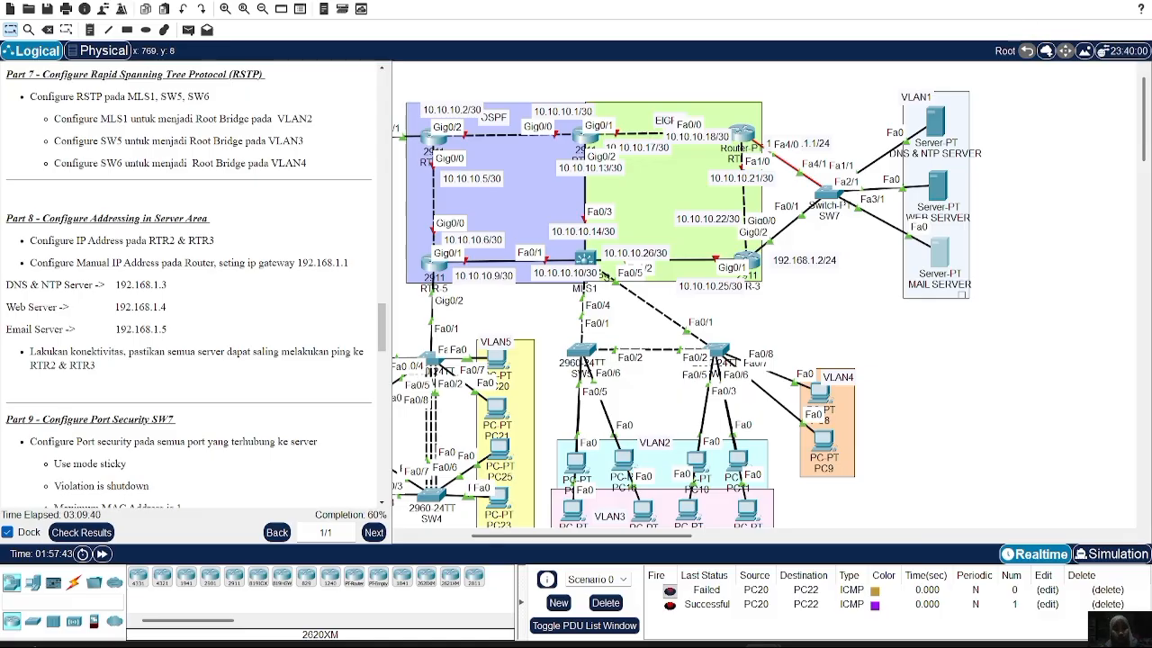
# From the DNS & NTP Server's command prompt, ping 192.168.1.1 and 192.168.1.2
pyautogui.click(938, 117)
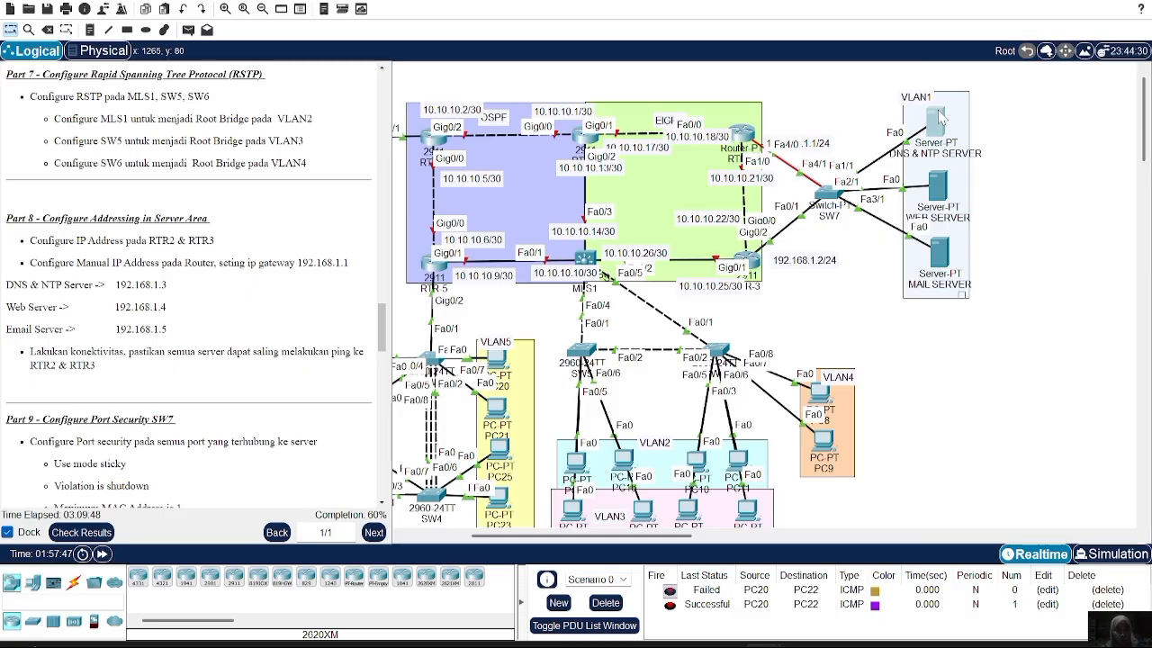
pyautogui.click(739, 83)
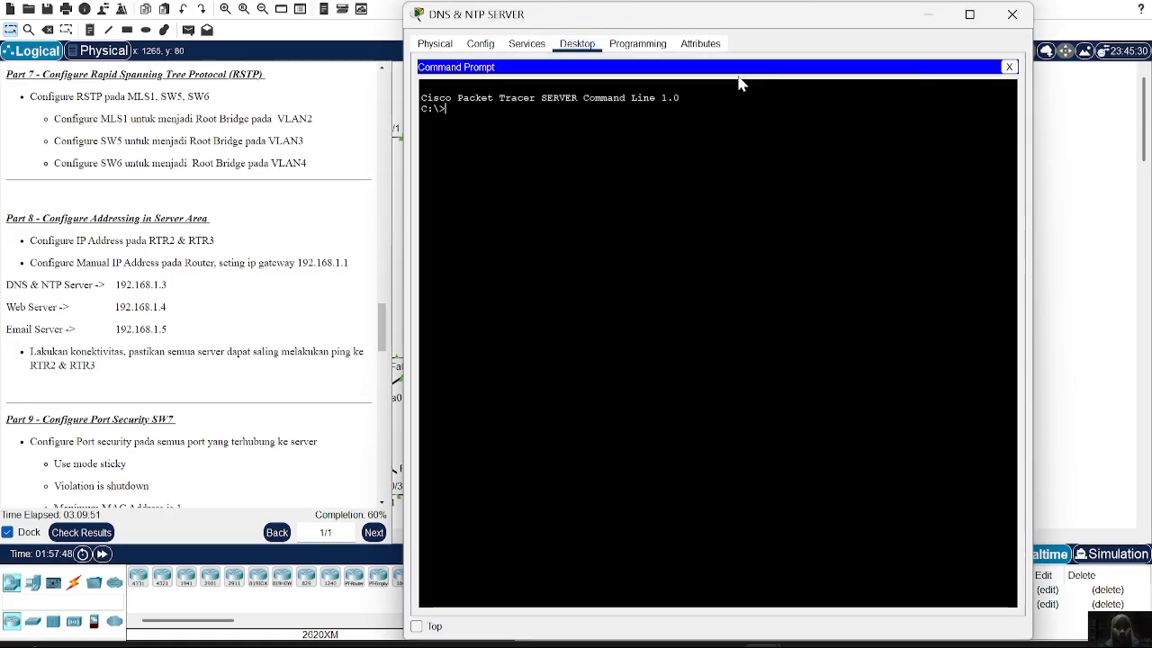
pyautogui.write('ping ')
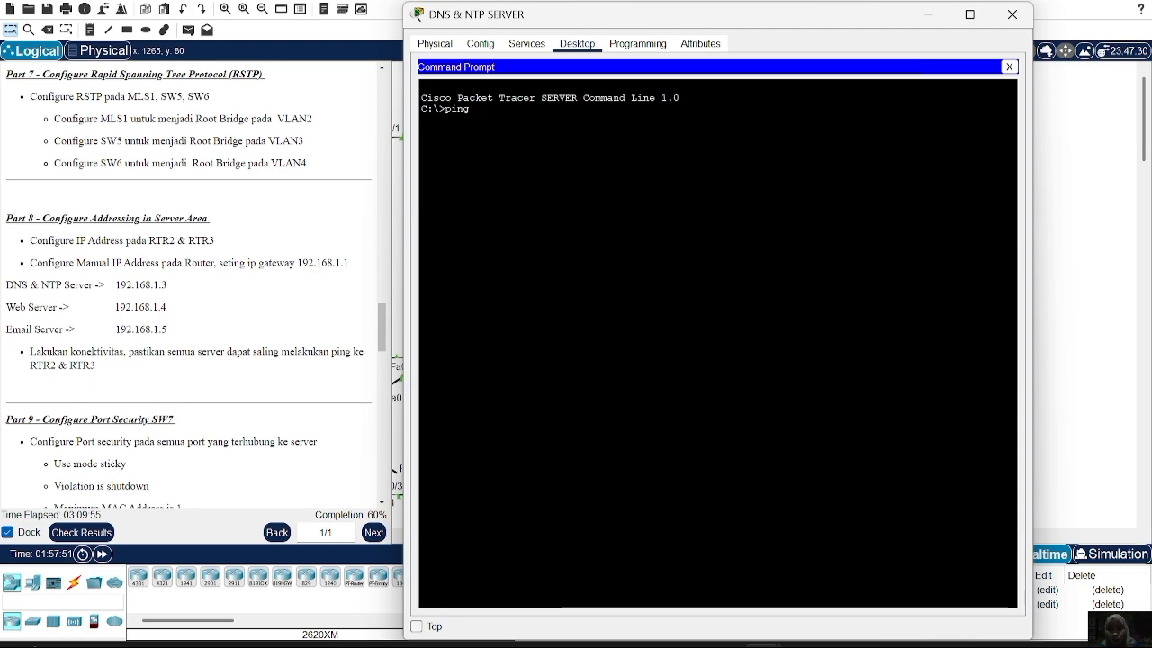
pyautogui.write('192')
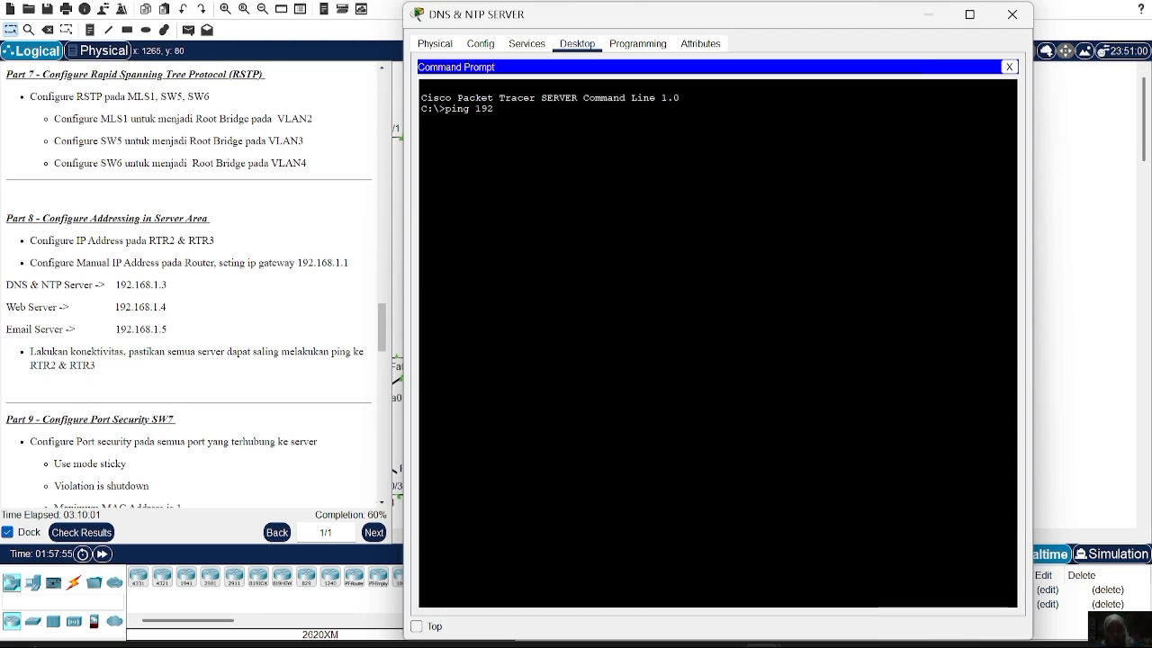
pyautogui.write('.168.1.1')
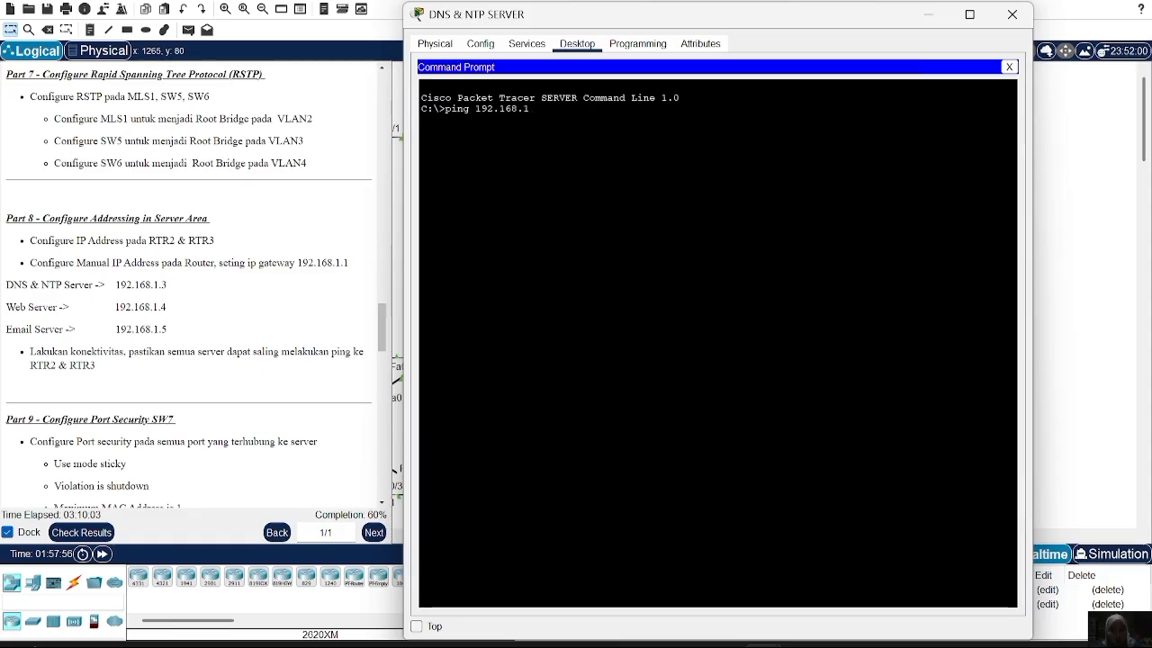
pyautogui.press('Return')
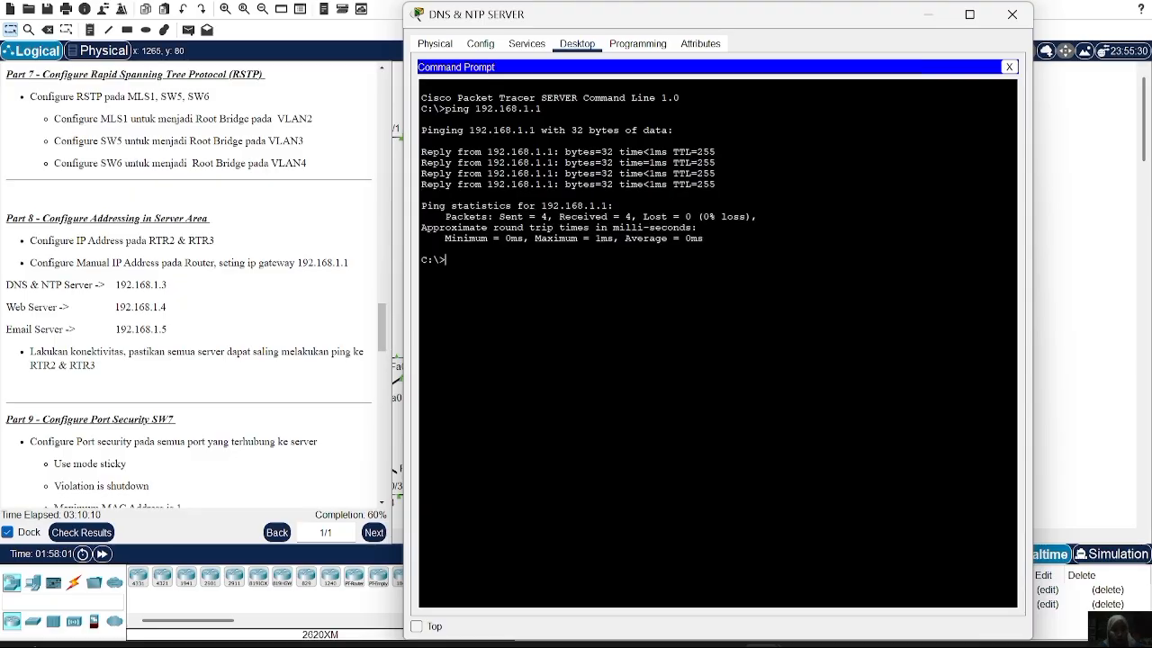
pyautogui.write('pi')
pyautogui.write('19')
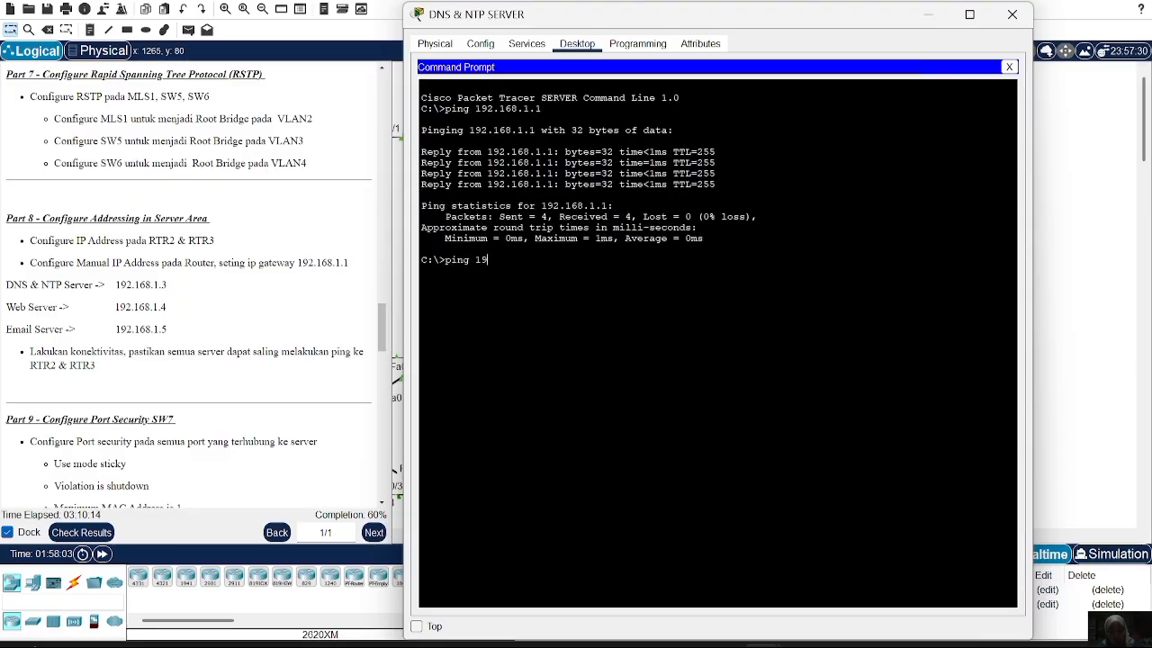
pyautogui.write('2.168.1')
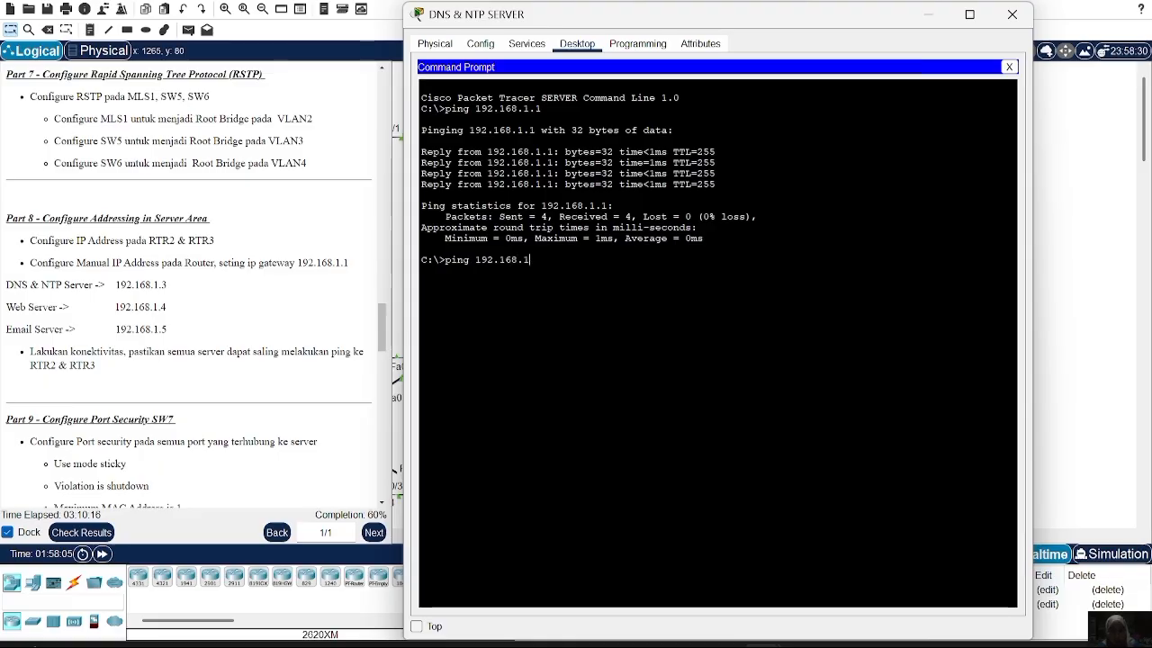
pyautogui.write('.3')
pyautogui.press('BackSpace')
pyautogui.write('2')
pyautogui.press('Return')
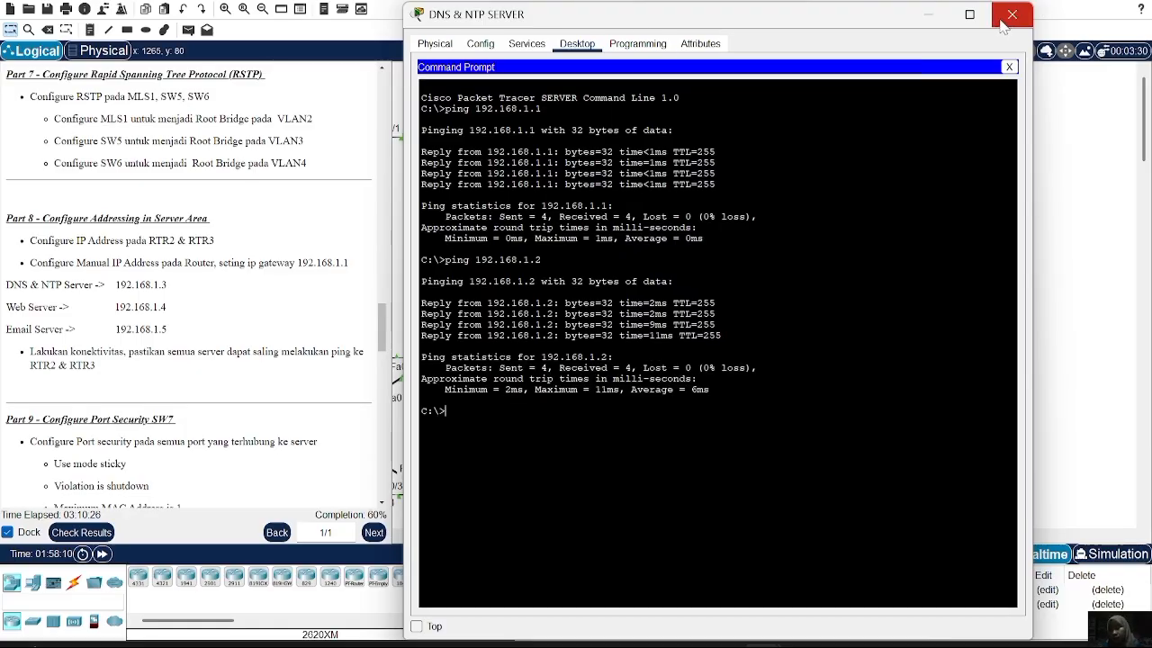
pyautogui.click(1004, 23)
pyautogui.scroll(-3, 120, 300)
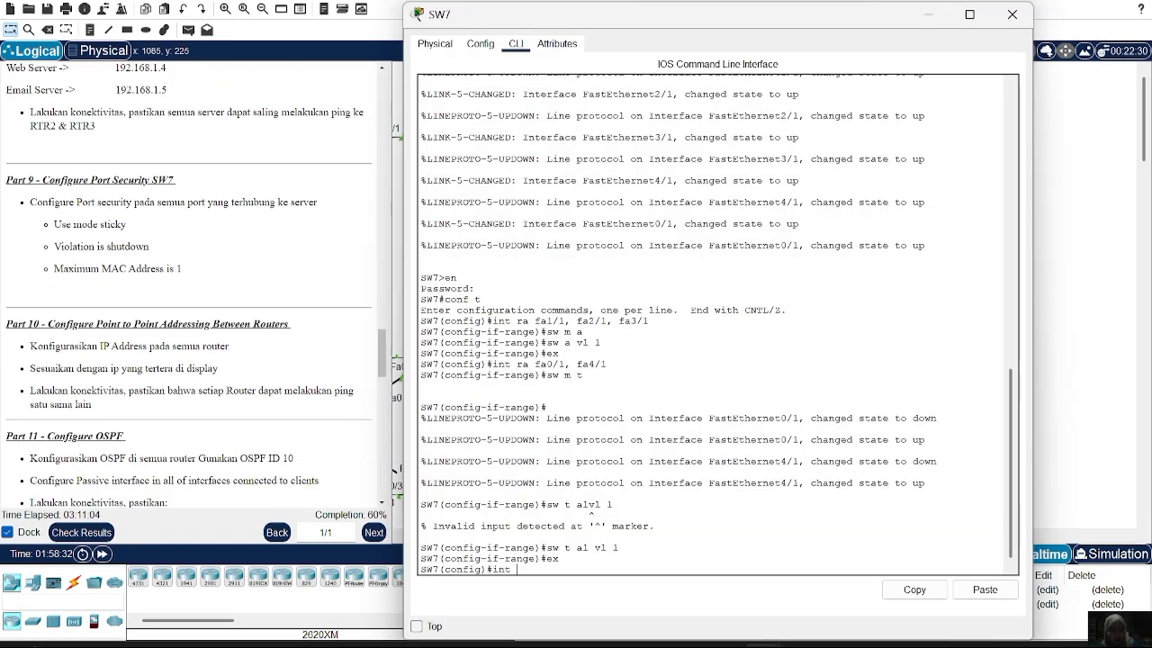
# Put SW7 ports fa1/1, fa2/1 and fa3/1 into access mode and type the port-security command
pyautogui.write('ra')
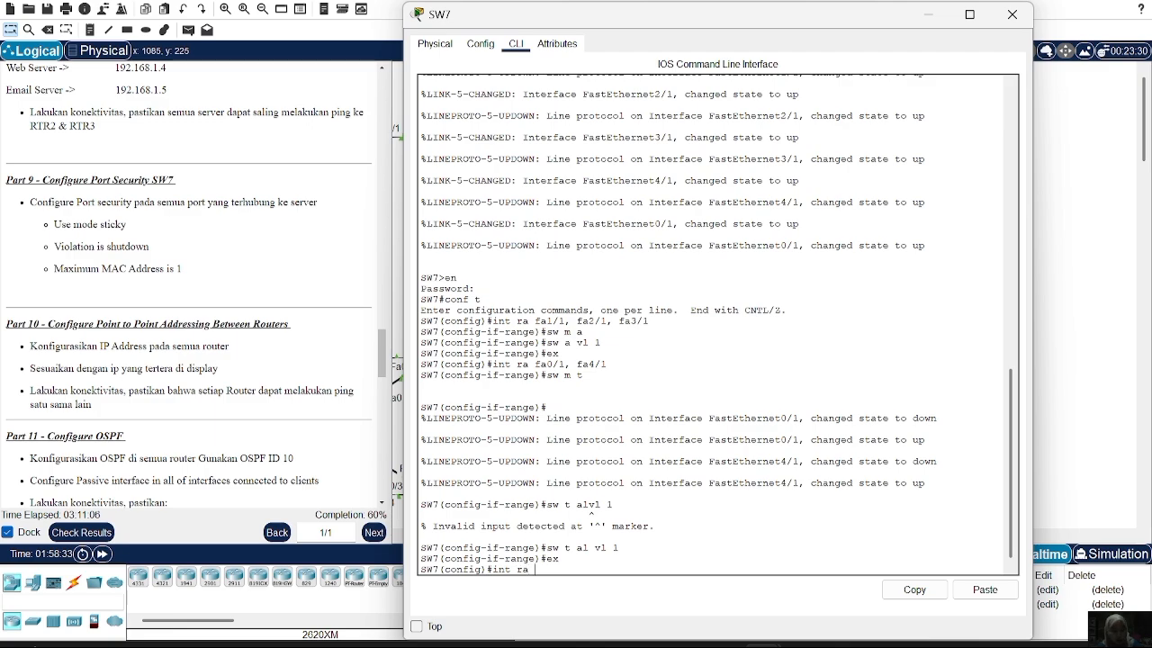
pyautogui.write(' fa0')
pyautogui.press('BackSpace')
pyautogui.press('BackSpace')
pyautogui.press('BackSpace')
pyautogui.press('BackSpace')
pyautogui.press('BackSpace')
pyautogui.press('BackSpace')
pyautogui.press('BackSpace')
pyautogui.press('BackSpace')
pyautogui.press('BackSpace')
pyautogui.press('BackSpace')
pyautogui.press('BackSpace')
pyautogui.press('Up')
pyautogui.press('Up')
pyautogui.press('Up')
pyautogui.press('Up')
pyautogui.press('Up')
pyautogui.press('Up')
pyautogui.press('Up')
pyautogui.press('Up')
pyautogui.press('Up')
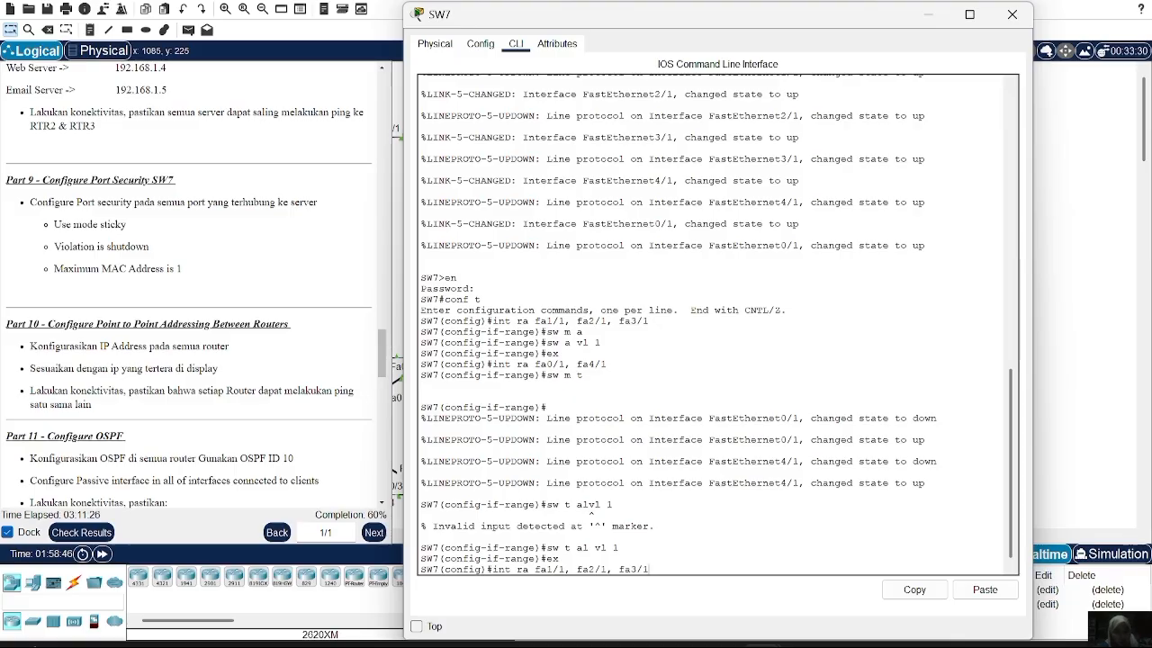
pyautogui.press('Return')
pyautogui.write('sw')
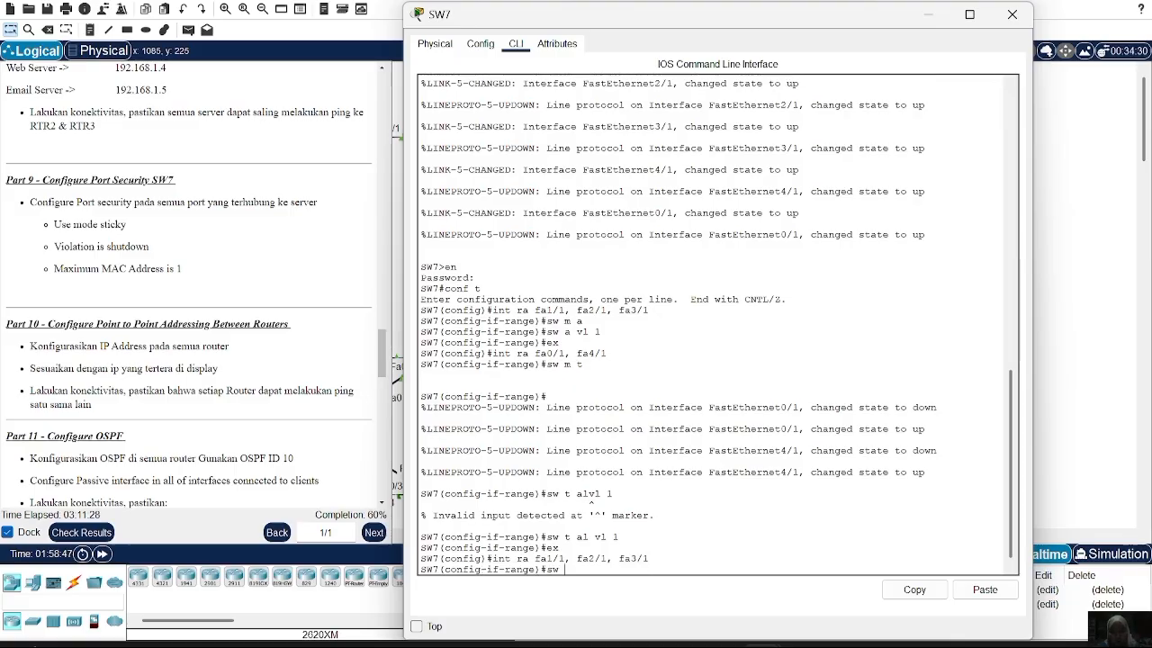
pyautogui.write(' m a')
pyautogui.press('Return')
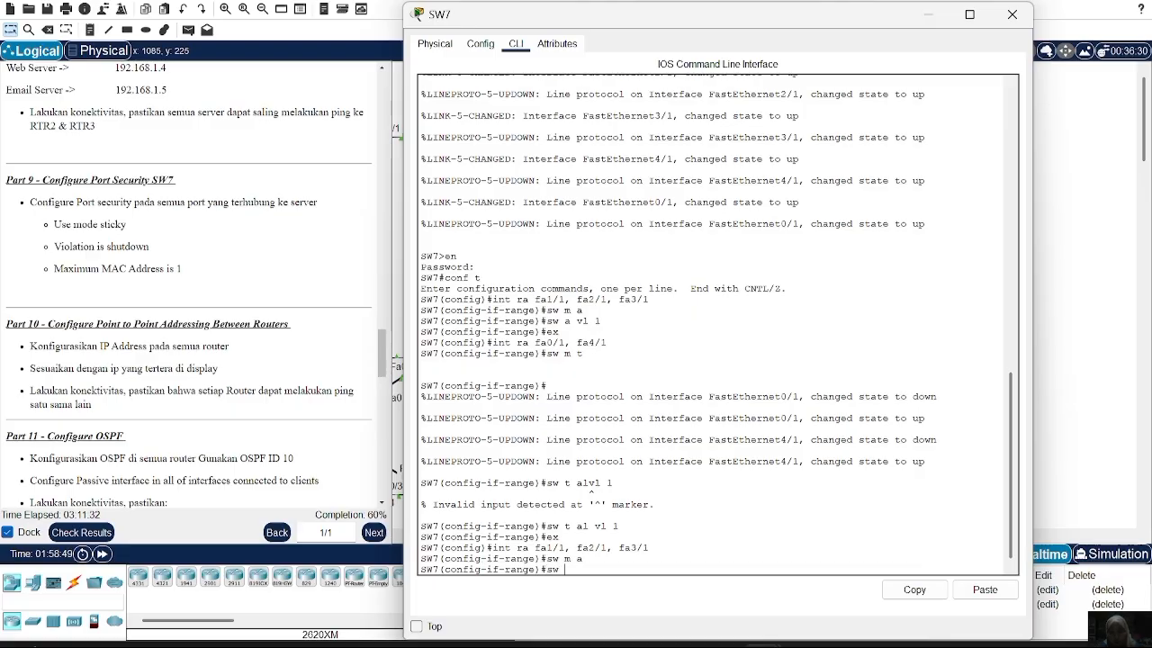
pyautogui.write('sw a vl')
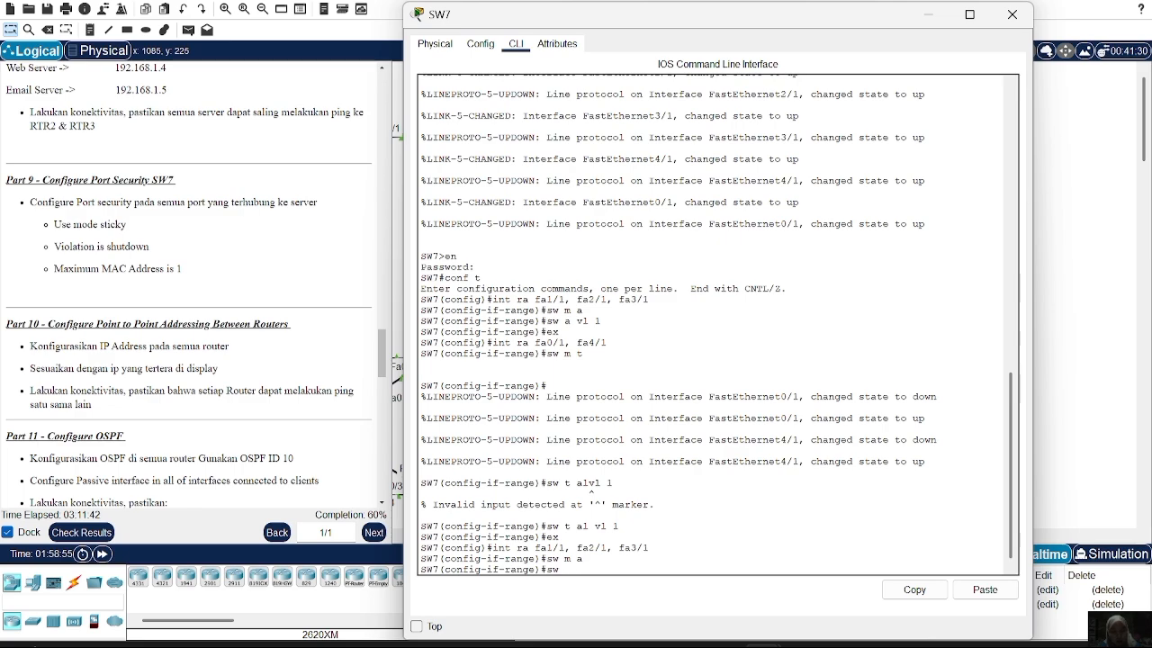
pyautogui.write('port-security')
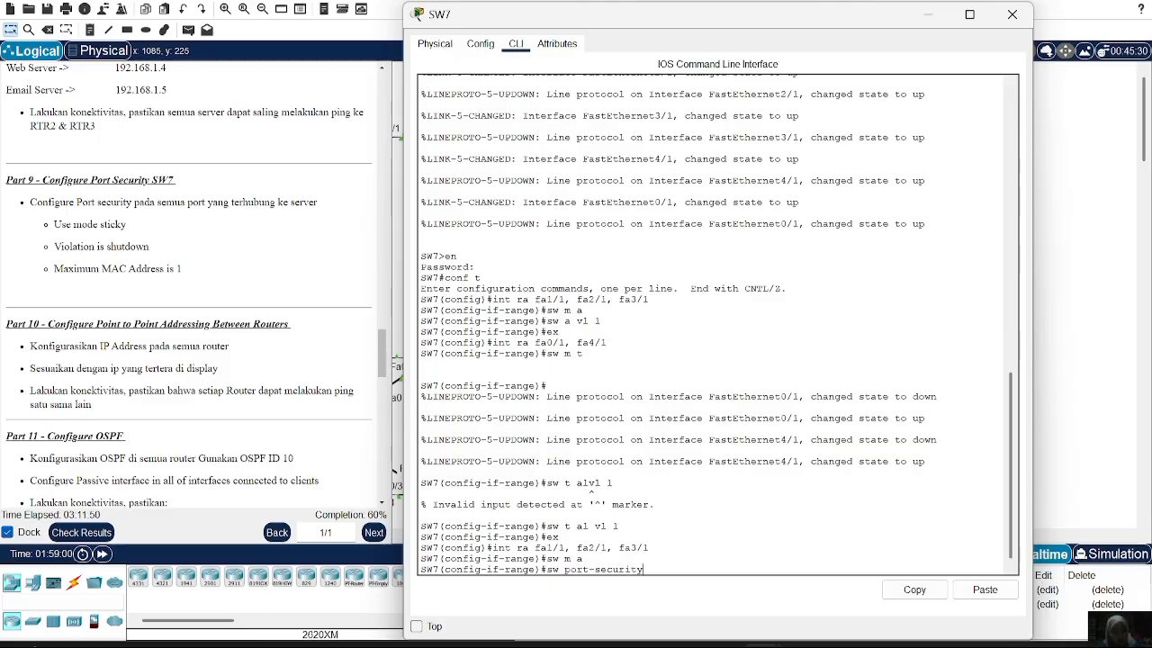
# Enable port security with sticky MAC address learning on SW7's three server ports
pyautogui.press('Return')
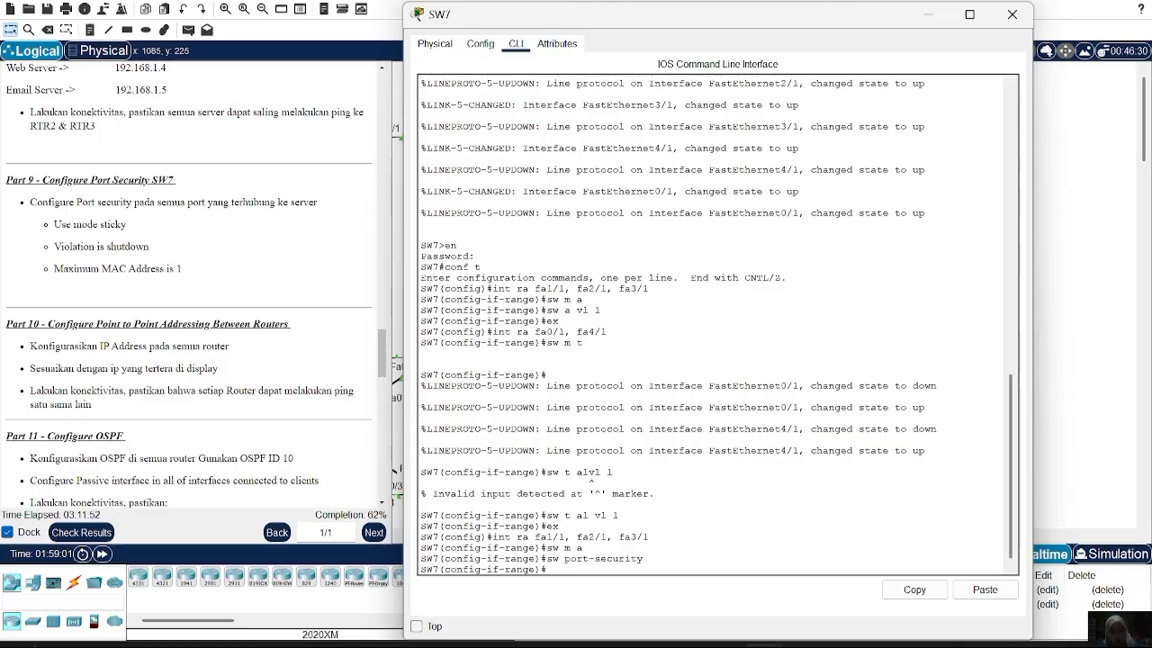
pyautogui.write('sw port')
pyautogui.press('Tab')
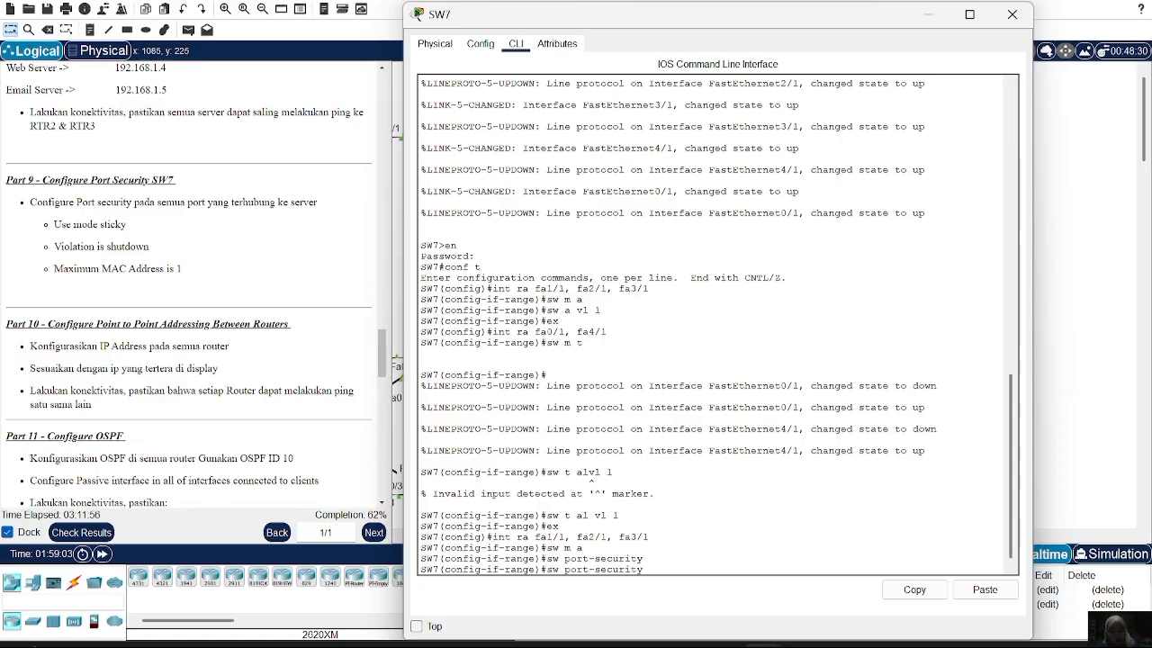
pyautogui.write('mac address')
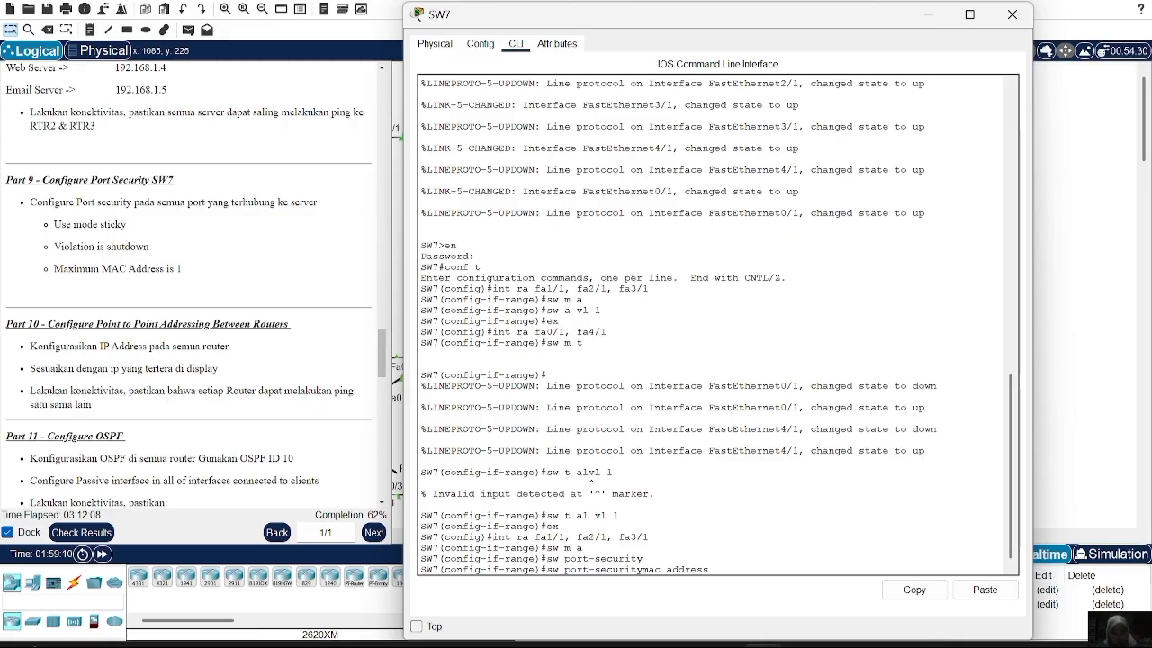
pyautogui.press('BackSpace')
pyautogui.write('-')
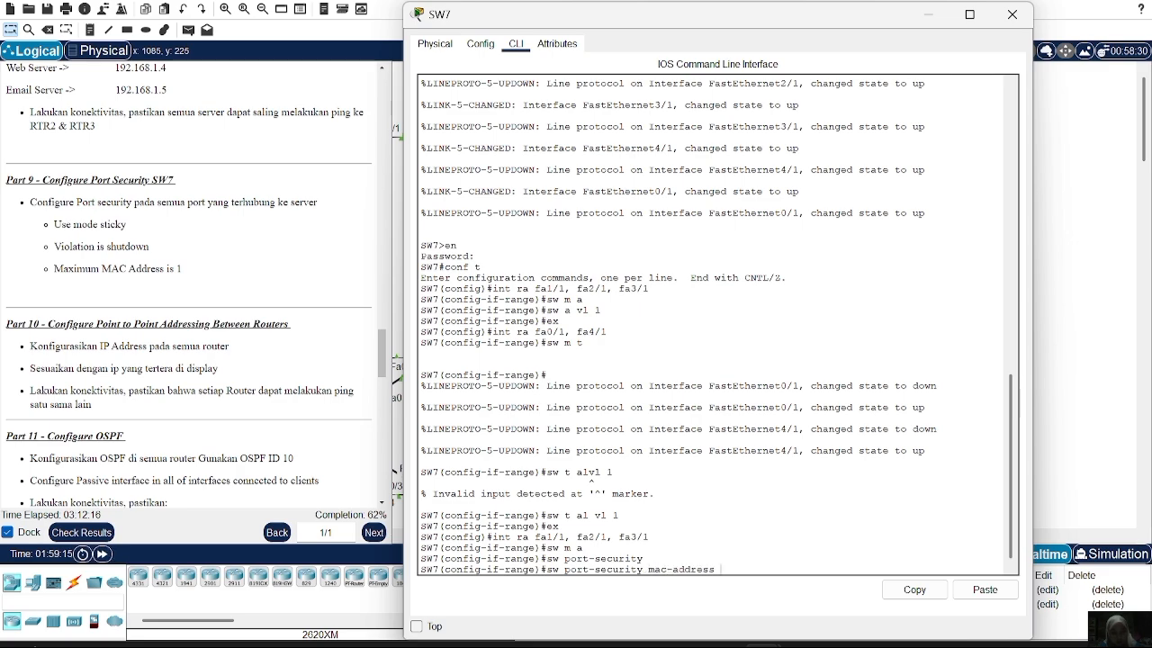
pyautogui.write('  sticky')
pyautogui.press('Return')
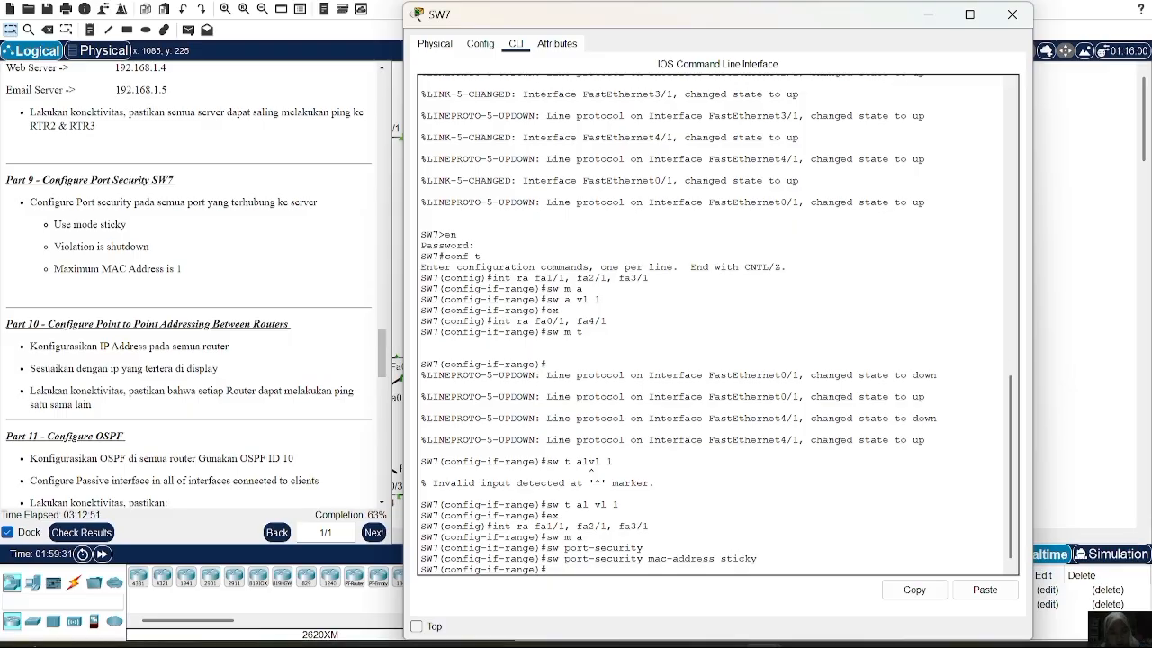
# Set the port-security violation action to shutdown on the server ports
pyautogui.press('Up')
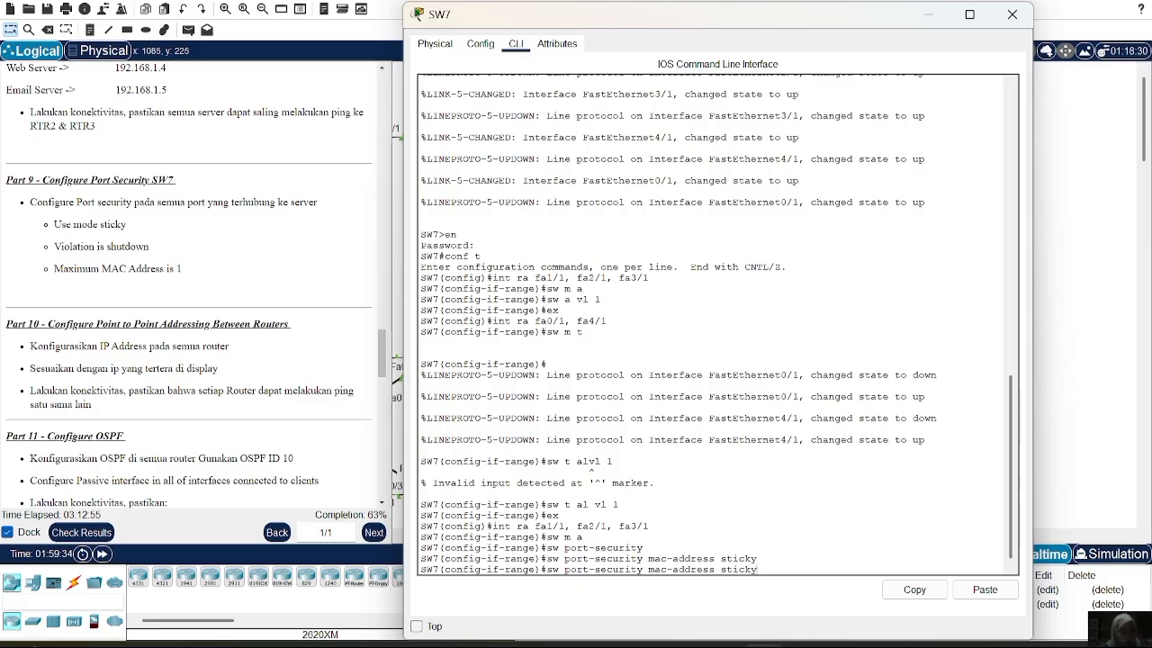
pyautogui.press('BackSpace')
pyautogui.press('BackSpace')
pyautogui.press('BackSpace')
pyautogui.press('BackSpace')
pyautogui.press('BackSpace')
pyautogui.press('BackSpace')
pyautogui.press('BackSpace')
pyautogui.press('BackSpace')
pyautogui.press('BackSpace')
pyautogui.press('BackSpace')
pyautogui.press('BackSpace')
pyautogui.press('BackSpace')
pyautogui.press('BackSpace')
pyautogui.press('BackSpace')
pyautogui.press('BackSpace')
pyautogui.press('BackSpace')
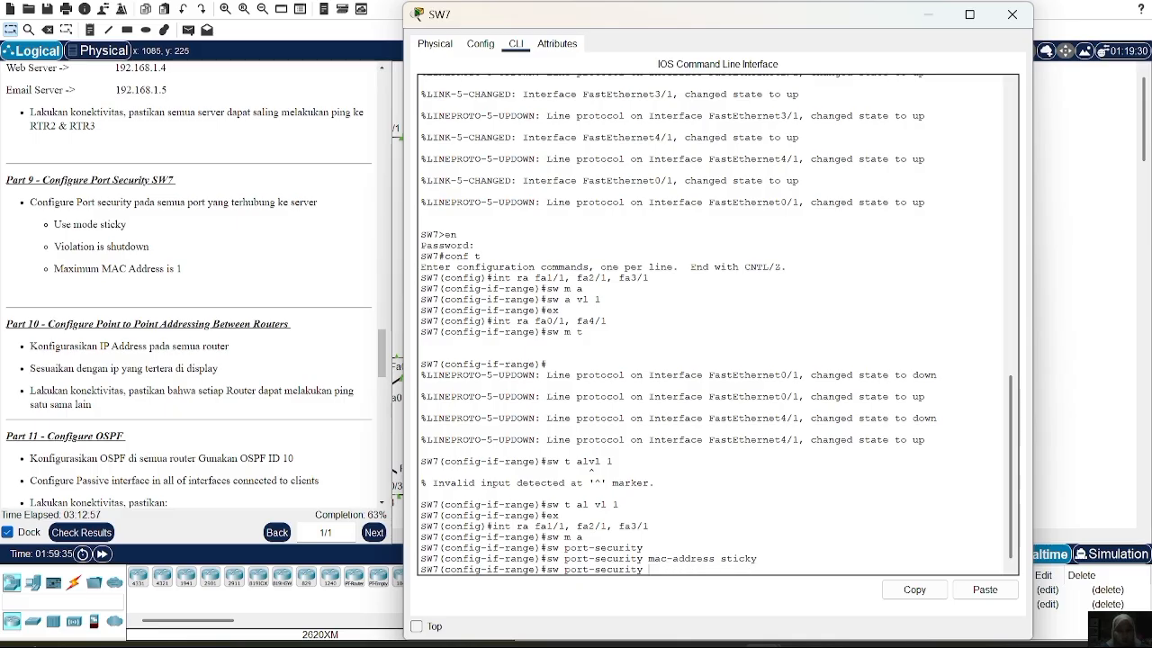
pyautogui.write('viol')
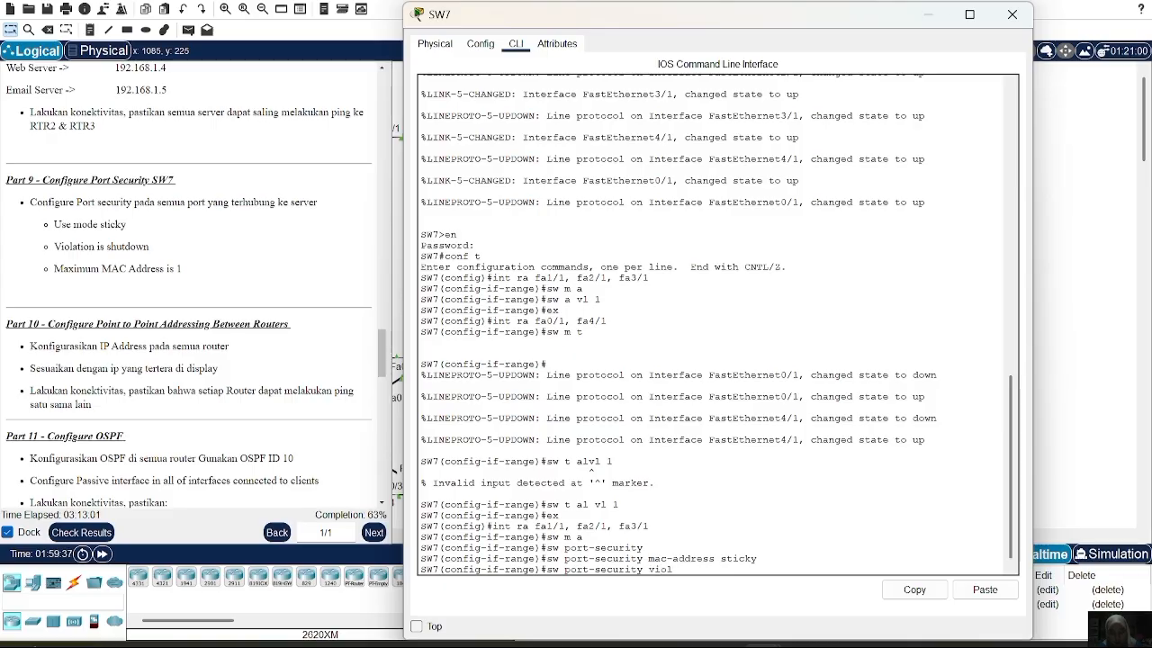
pyautogui.write('ation shutdown')
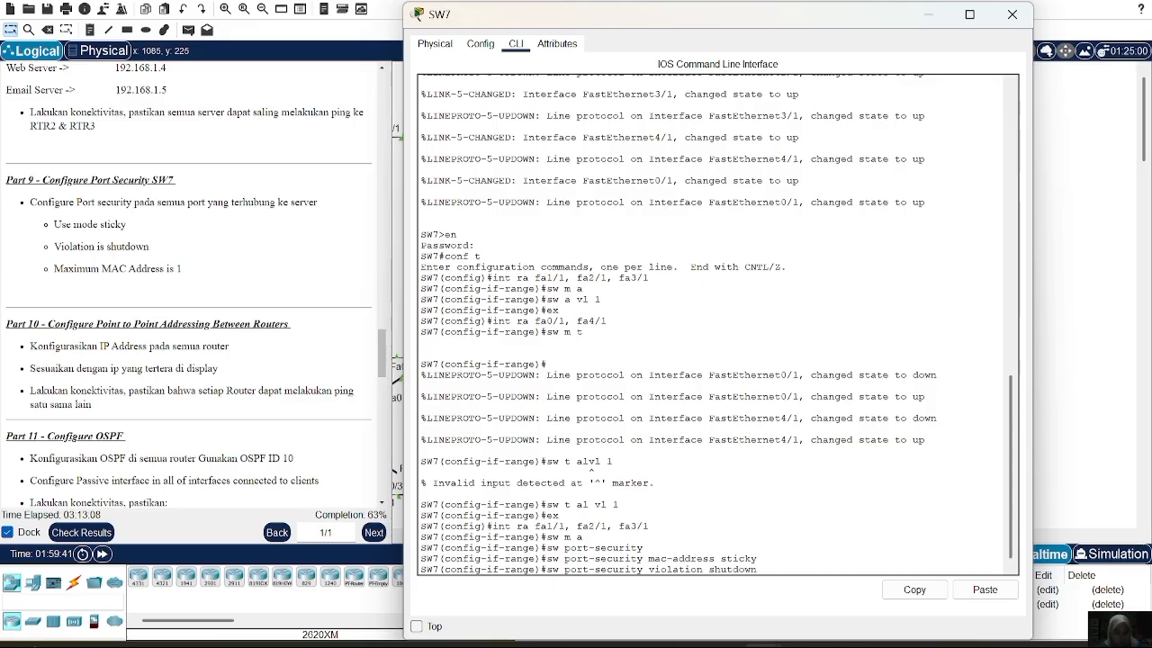
pyautogui.press('Return')
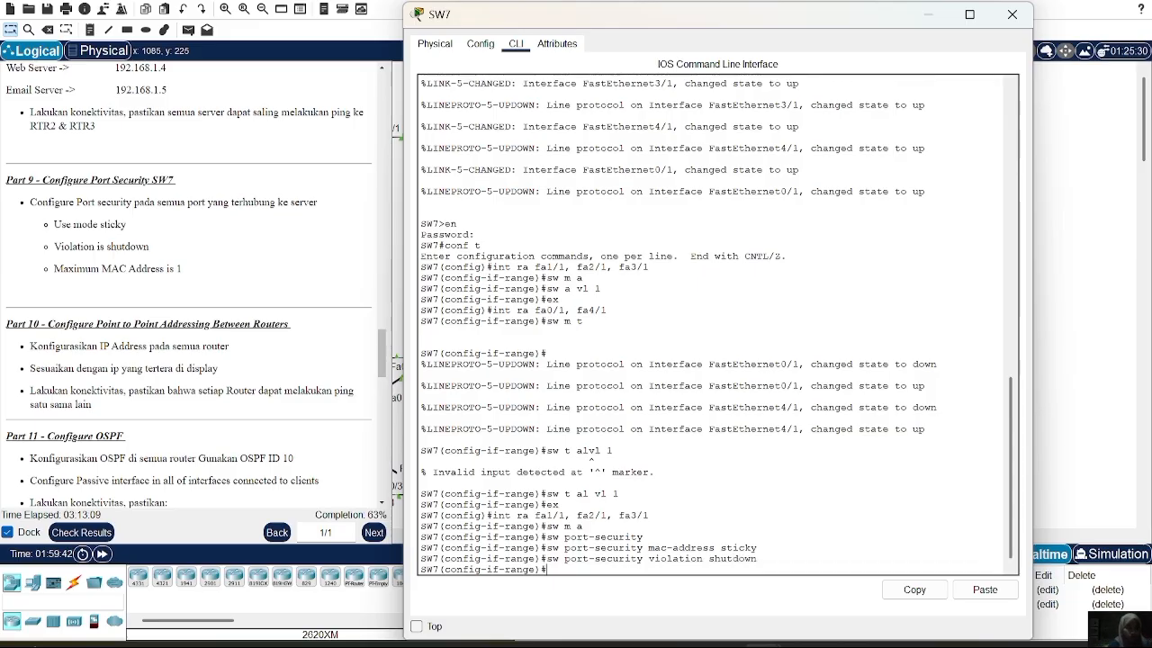
# Enter a port-security maximum command, then type int fa0/0 on RTR-2's console
pyautogui.press('Up')
pyautogui.press('BackSpace')
pyautogui.press('BackSpace')
pyautogui.press('BackSpace')
pyautogui.press('BackSpace')
pyautogui.press('BackSpace')
pyautogui.press('BackSpace')
pyautogui.press('BackSpace')
pyautogui.press('BackSpace')
pyautogui.press('BackSpace')
pyautogui.press('BackSpace')
pyautogui.press('BackSpace')
pyautogui.press('BackSpace')
pyautogui.press('BackSpace')
pyautogui.press('BackSpace')
pyautogui.press('BackSpace')
pyautogui.press('BackSpace')
pyautogui.press('BackSpace')
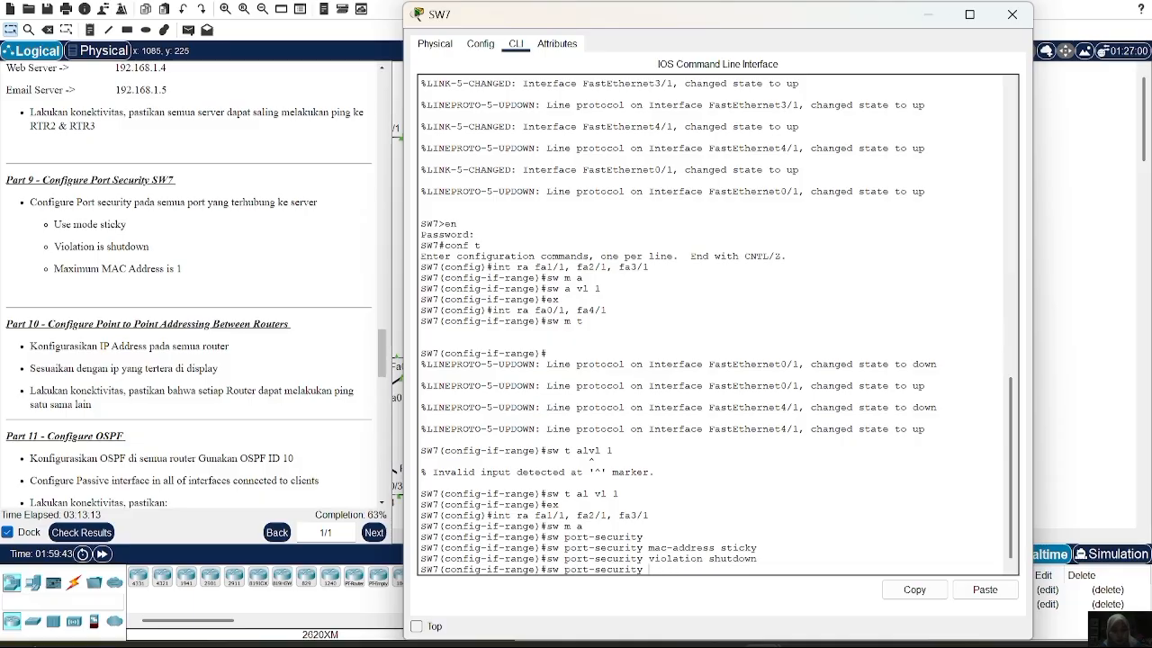
pyautogui.write('maximum')
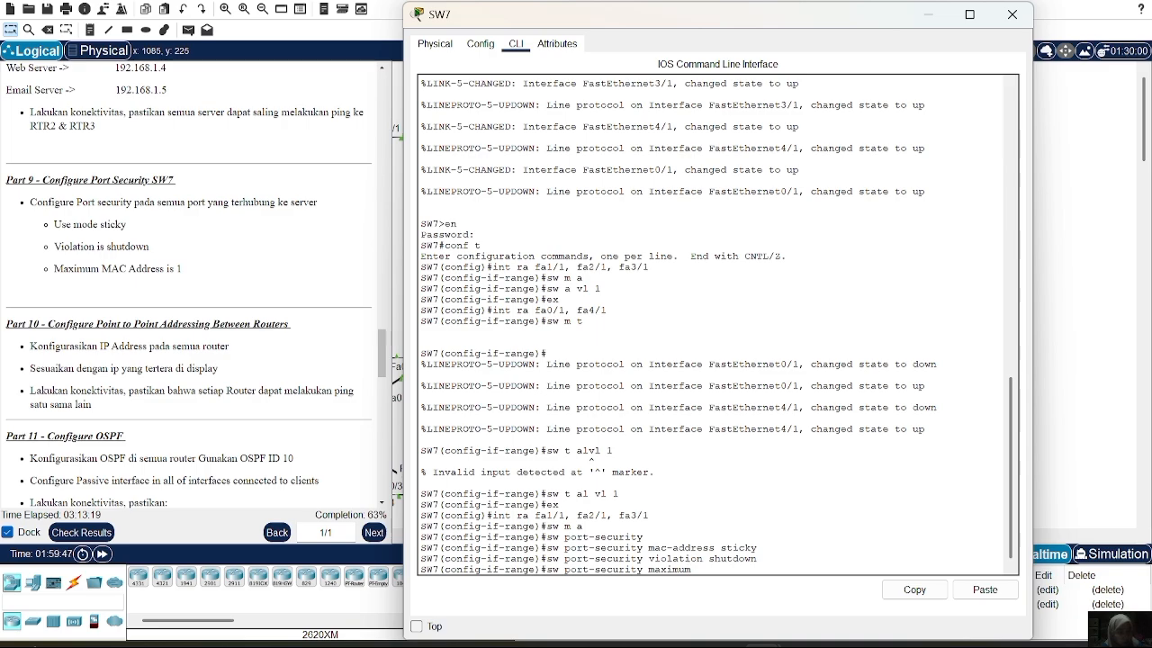
pyautogui.press('Return')
pyautogui.write('int fa0/0')
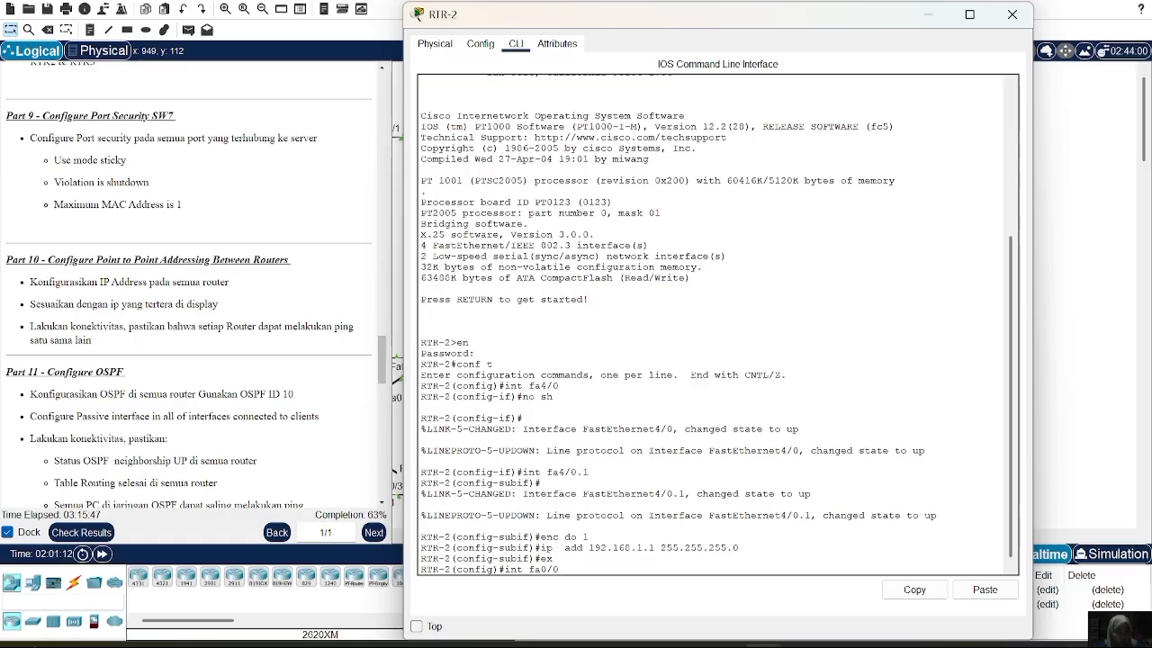
# Assign 10.10.10.18 255.255.255.252 to RTR-2's fa0/0 and bring the interface up
pyautogui.press('Return')
pyautogui.write('ip add 10.10.10.10')
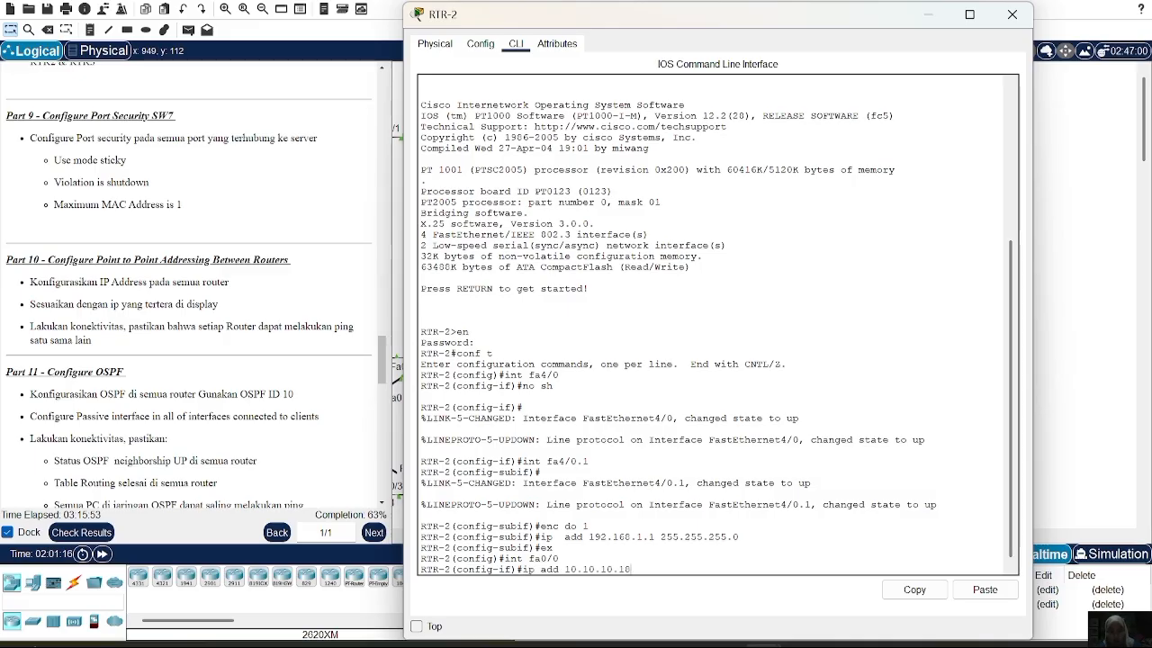
pyautogui.write(' 255.255.255.525')
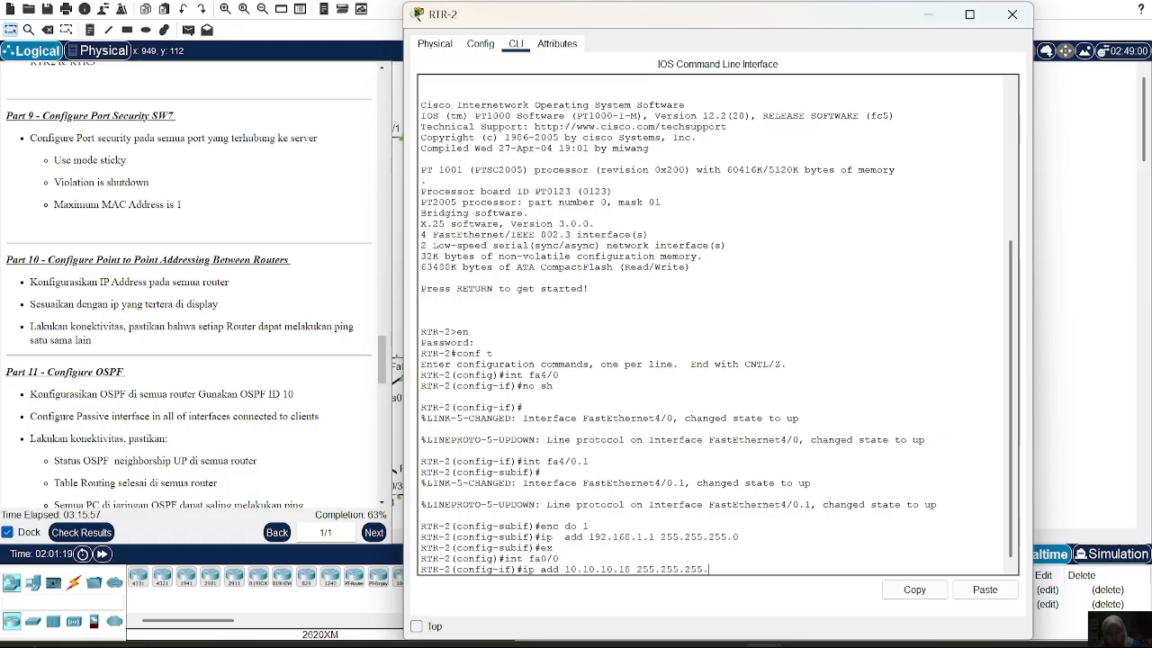
pyautogui.press('BackSpace')
pyautogui.press('BackSpace')
pyautogui.press('BackSpace')
pyautogui.write('252')
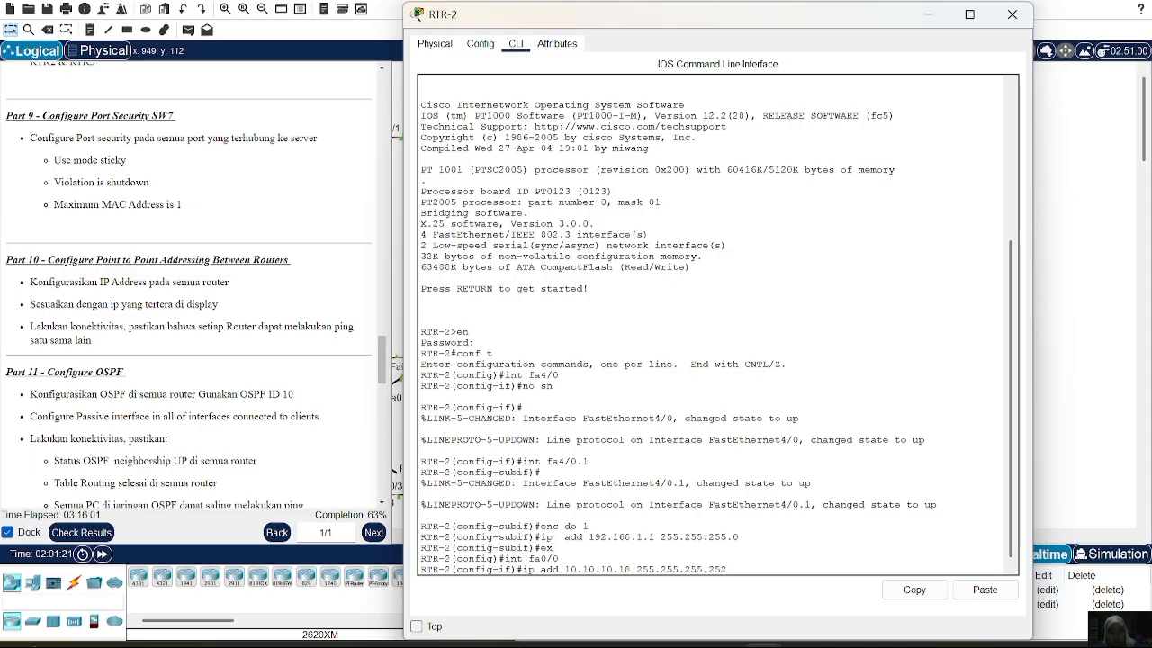
pyautogui.press('Return')
pyautogui.write('no sh')
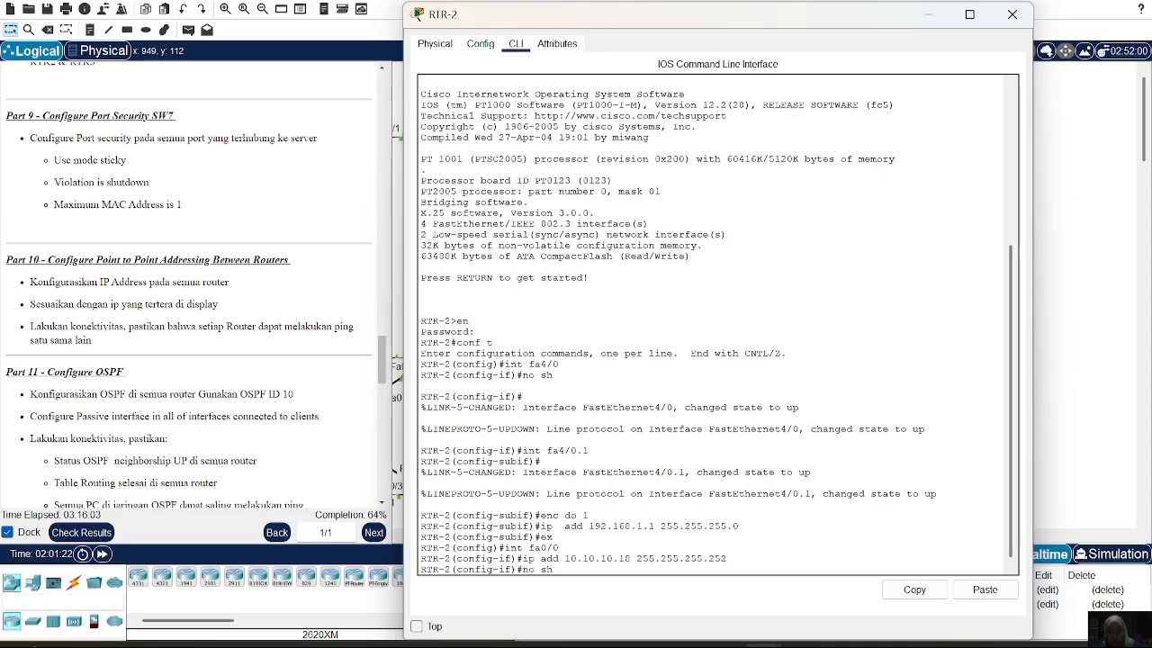
pyautogui.press('Return')
pyautogui.write('ex')
pyautogui.press('Return')
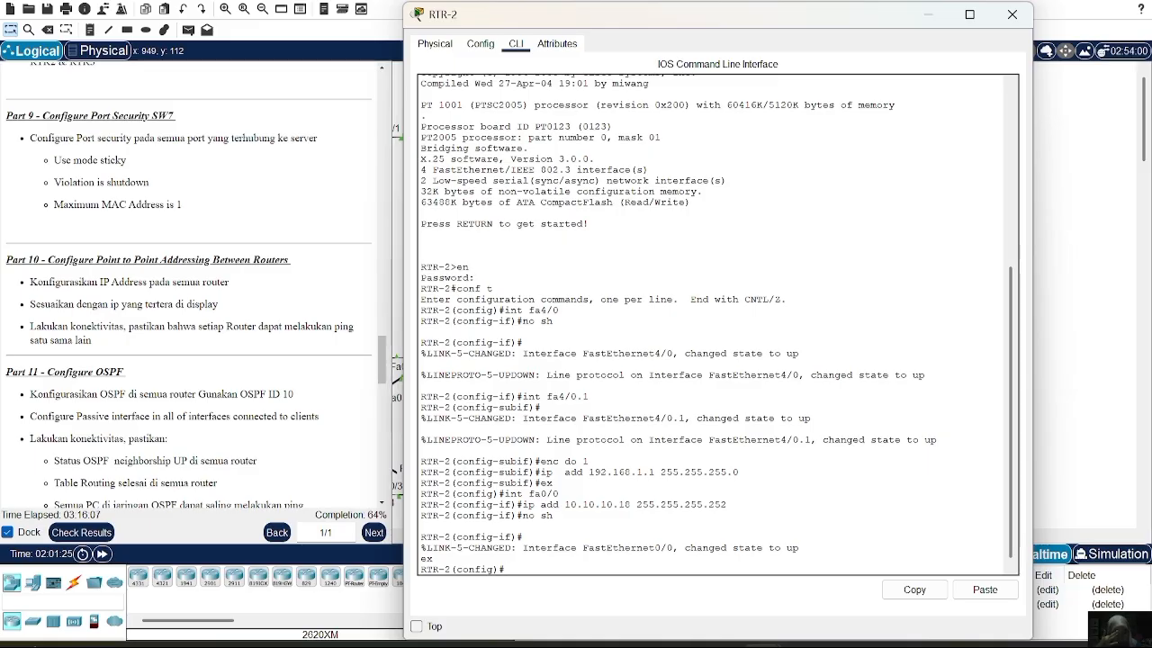
# Give RTR-2's fa1/0 10.10.10.21 255.255.255.252 and enable it with no shutdown
pyautogui.write('int fa1/0')
pyautogui.press('Return')
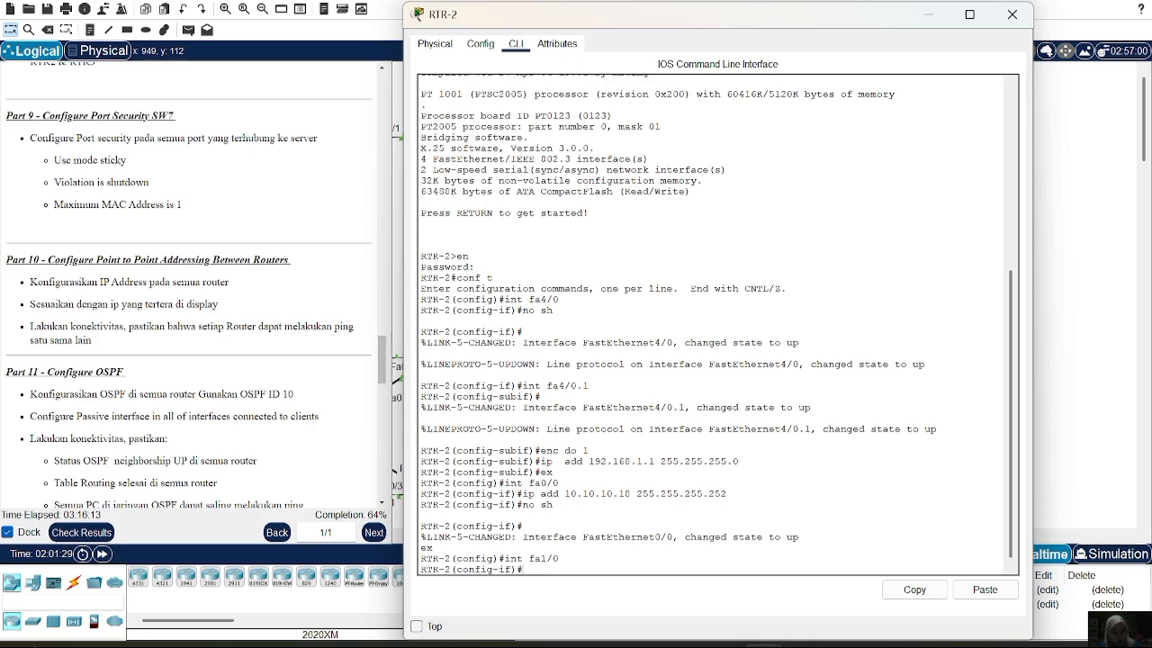
pyautogui.write('o')
pyautogui.press('BackSpace')
pyautogui.write('ip add 10.10.')
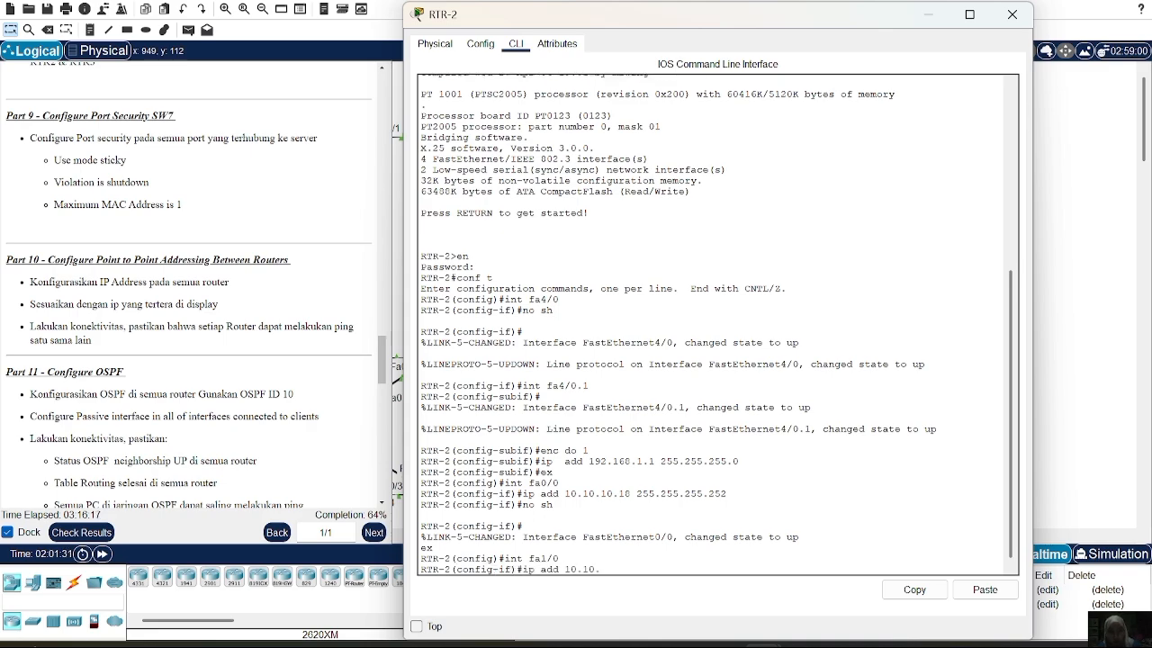
pyautogui.write('10.21 2')
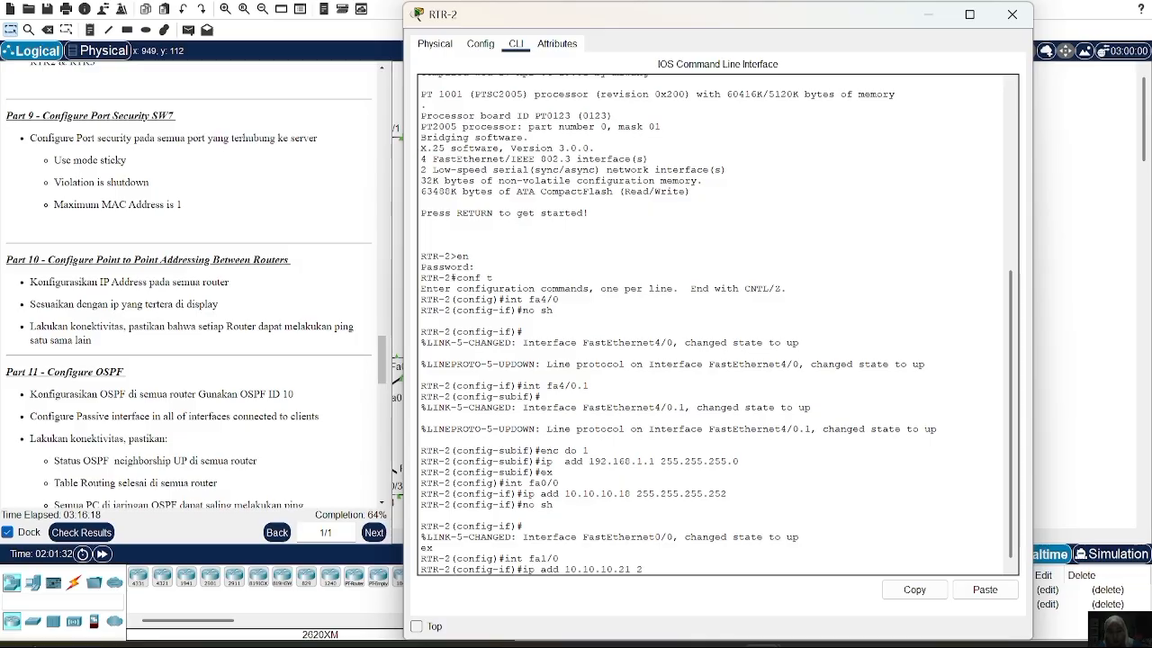
pyautogui.write('55.255.255.252')
pyautogui.press('Return')
pyautogui.write('no s')
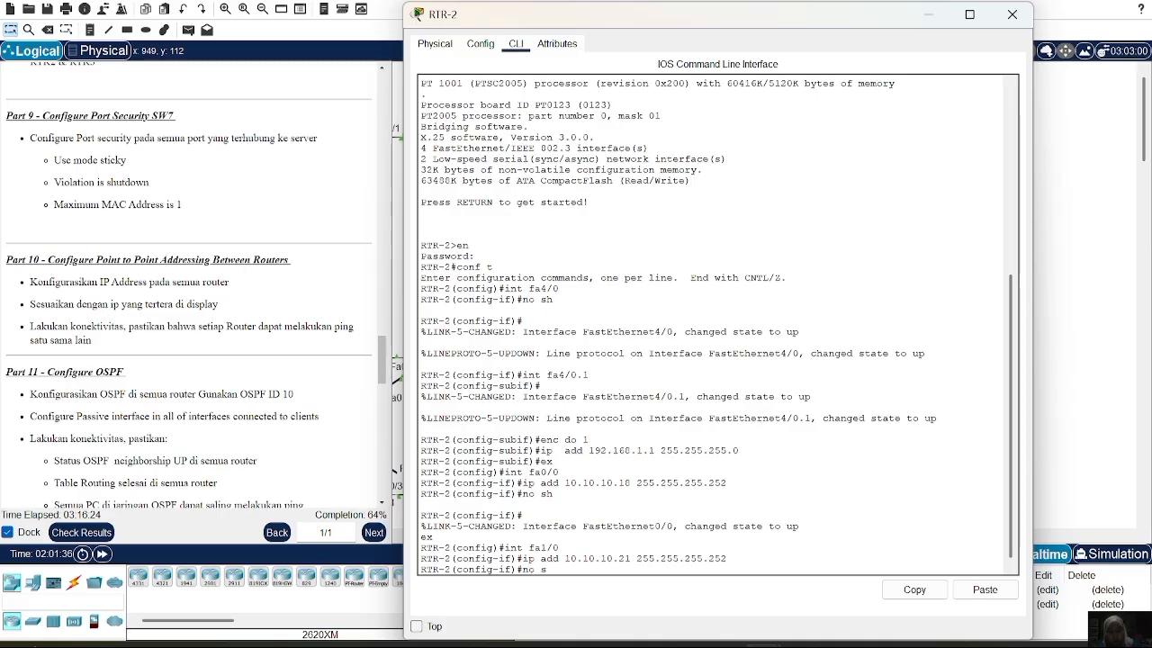
pyautogui.press('Return')
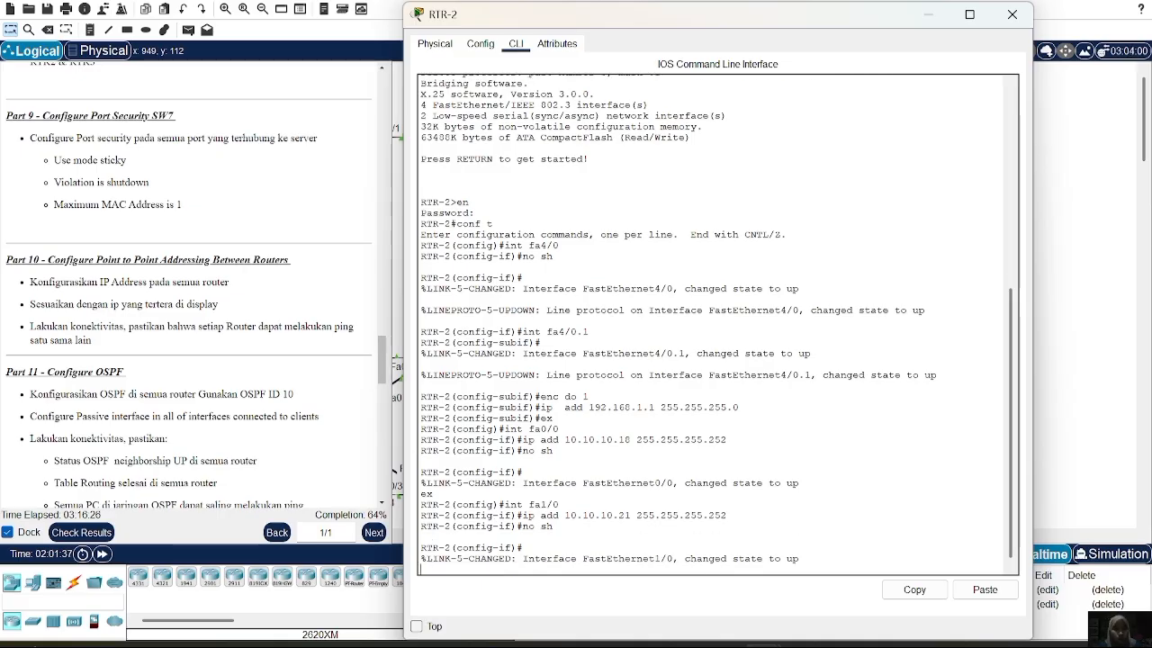
# On RTR-1, assign Gig0/0 10.10.10.1 255.255.255.252 and enable the interface
pyautogui.click(1011, 14)
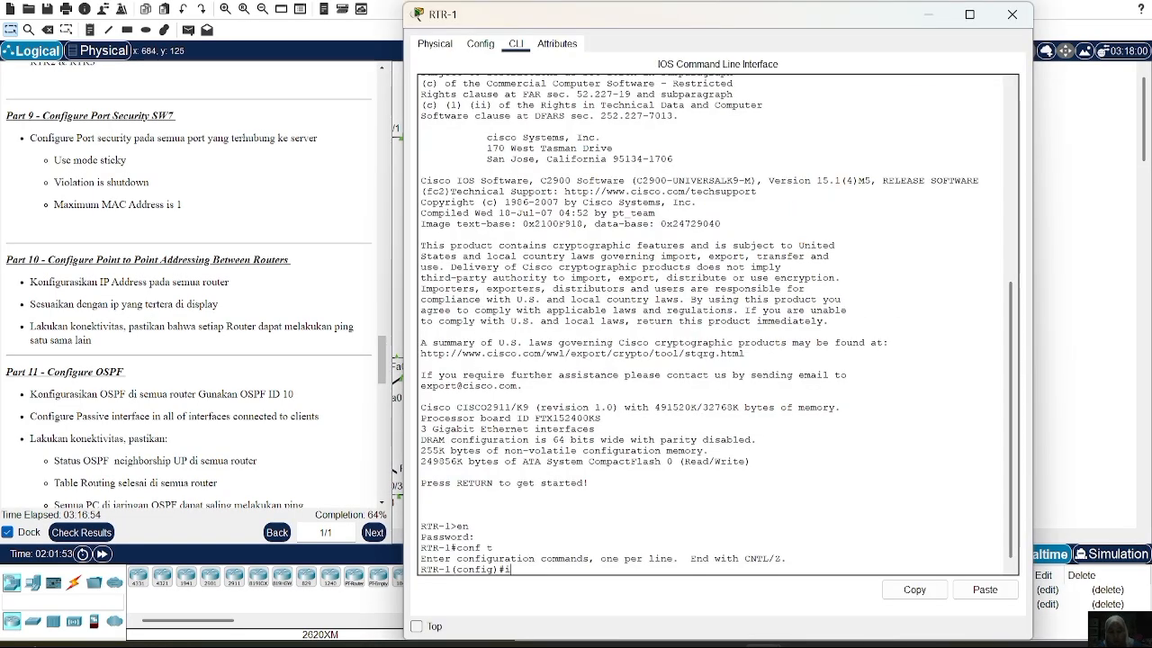
pyautogui.write('t')
pyautogui.write('int gig0/0')
pyautogui.press('Return')
pyautogui.write('i')
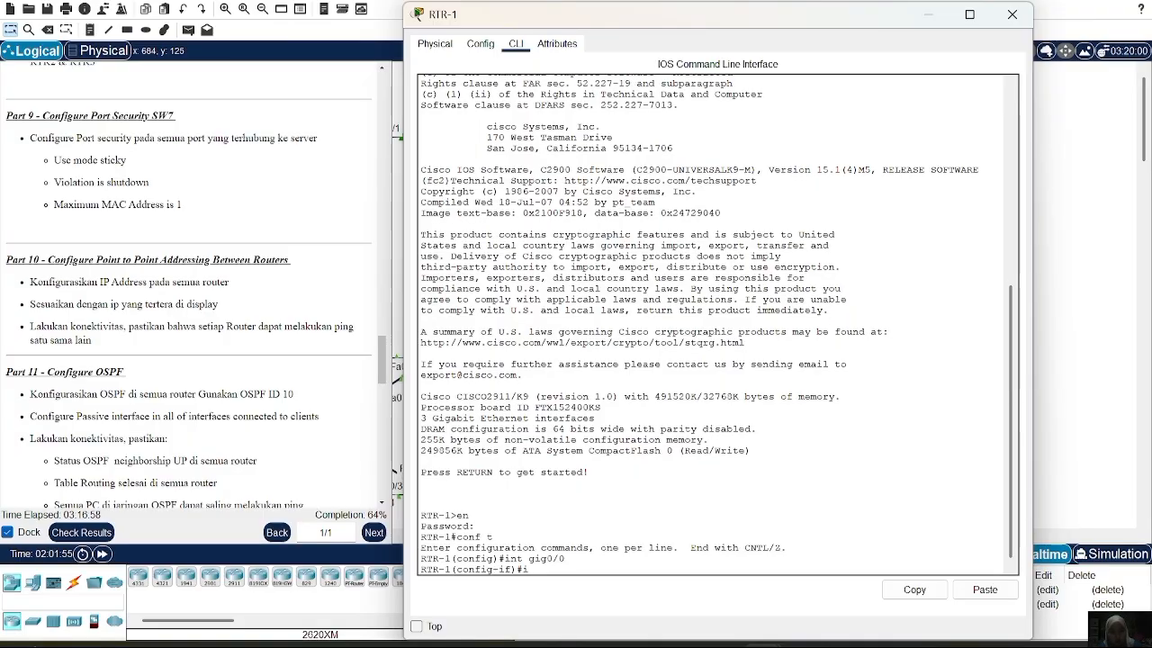
pyautogui.write('p add 10.10.10.1 255.255.255.252')
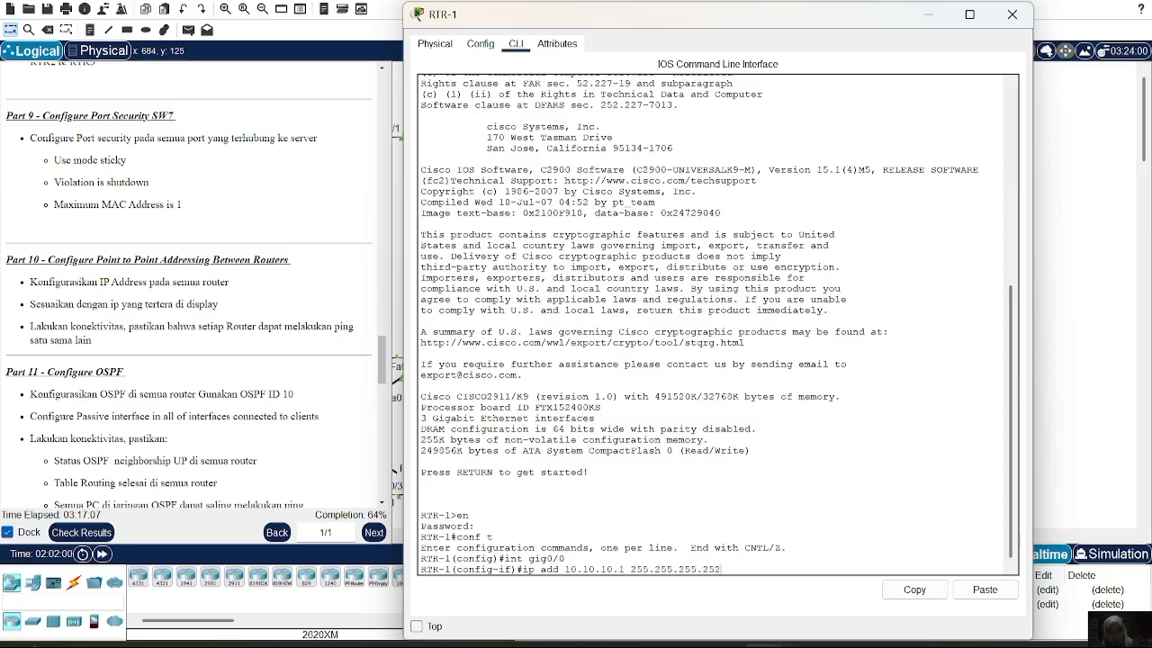
pyautogui.press('Return')
pyautogui.write('no sh')
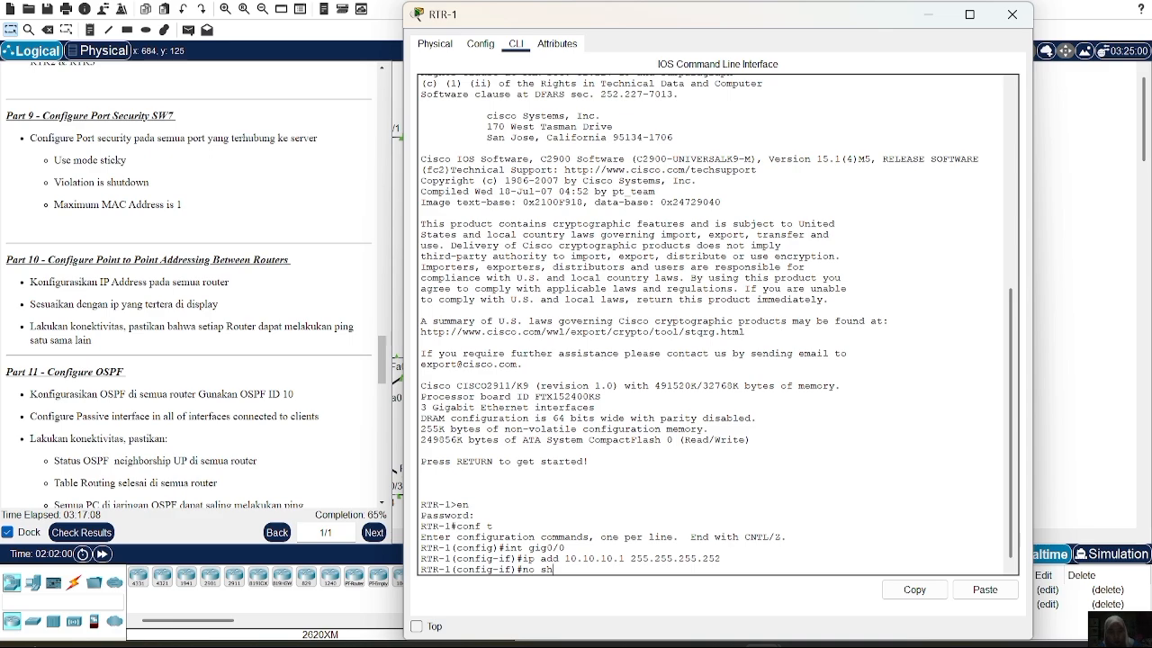
pyautogui.press('Return')
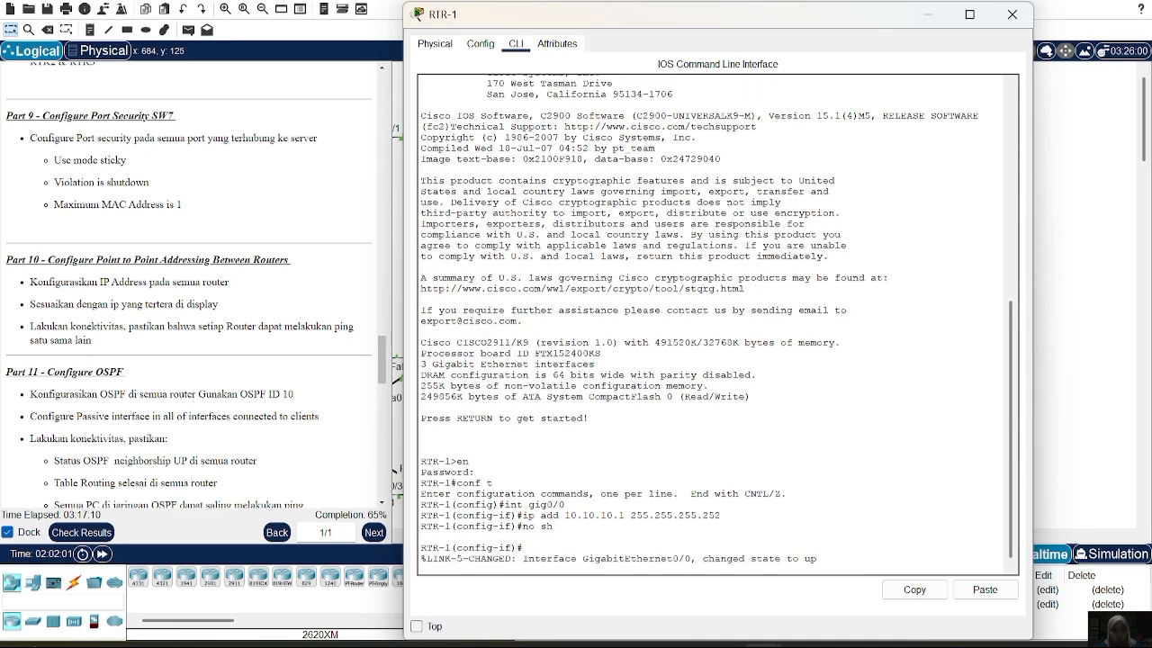
pyautogui.press('Return')
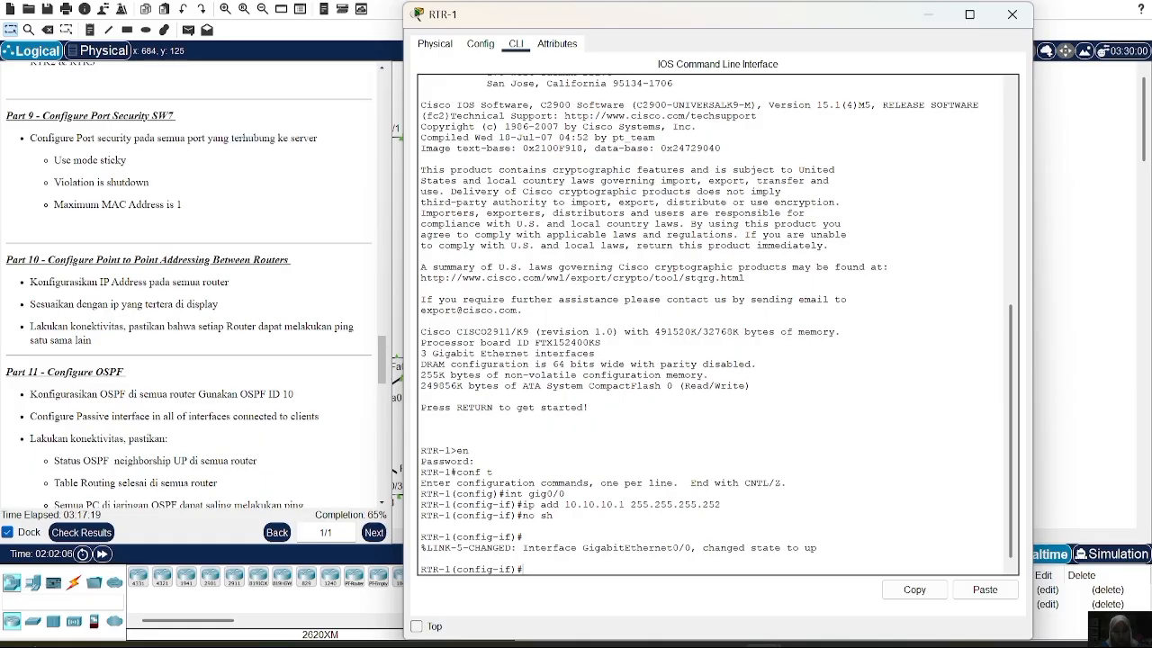
pyautogui.write('ex')
pyautogui.press('Return')
# Give Gig0/1 the address 10.10.10.17 /30 and bring it up
pyautogui.write('int ')
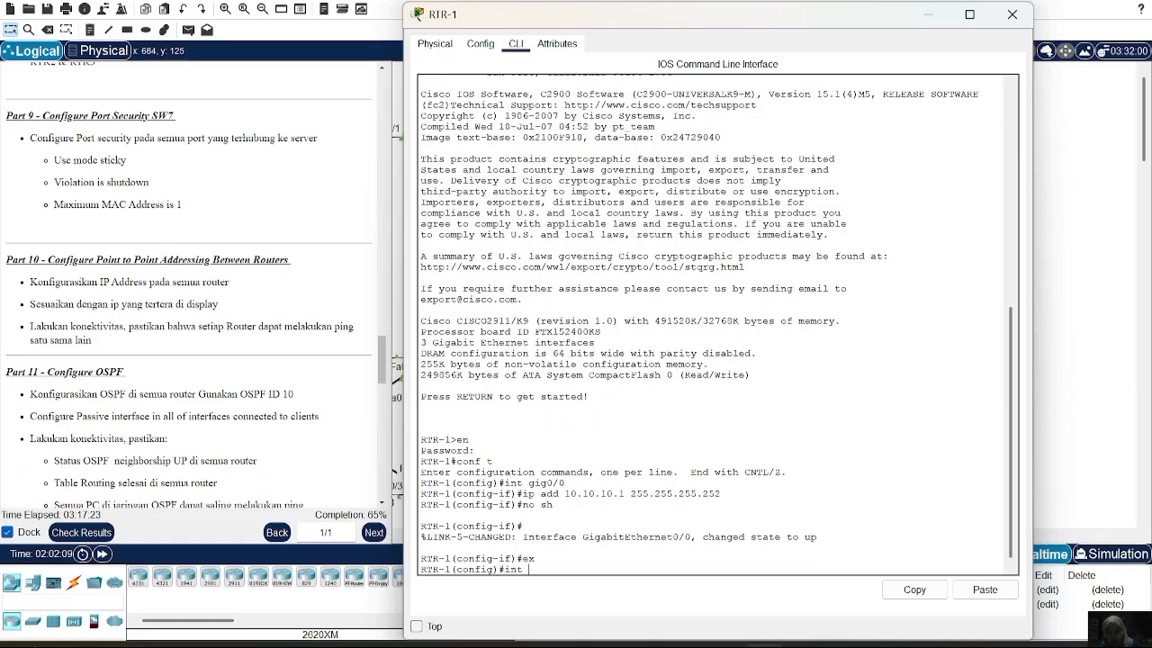
pyautogui.write('gig0/1')
pyautogui.press('Return')
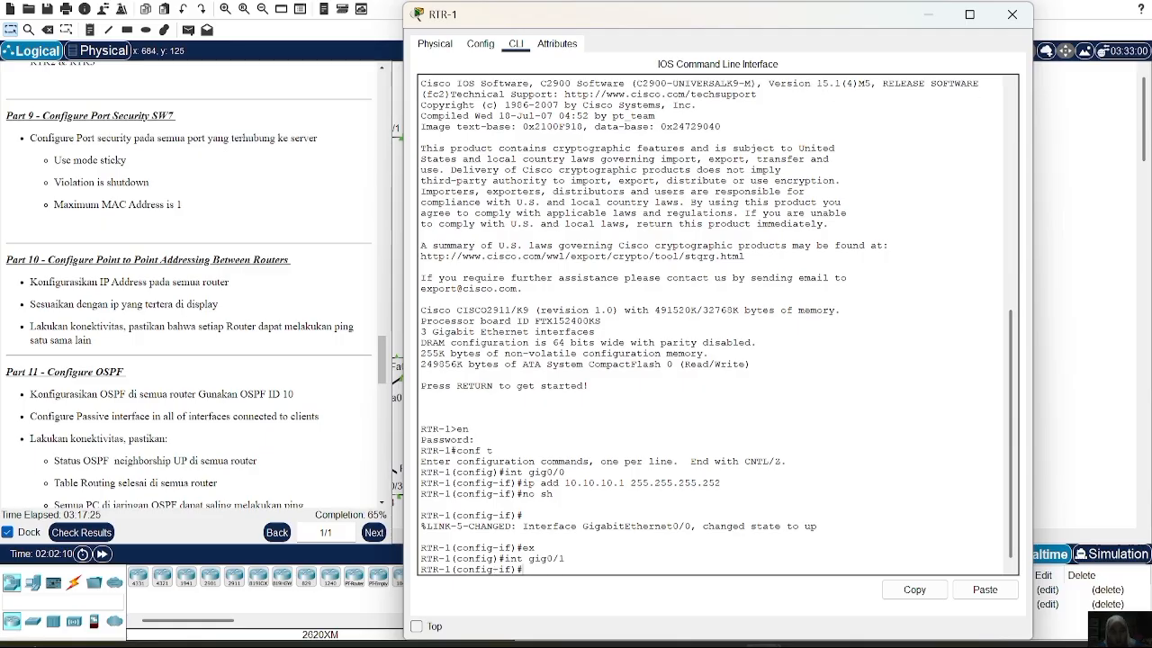
pyautogui.write('ip')
pyautogui.press('BackSpace')
pyautogui.press('BackSpace')
pyautogui.press('Up')
pyautogui.press('Up')
pyautogui.press('Up')
pyautogui.press('Up')
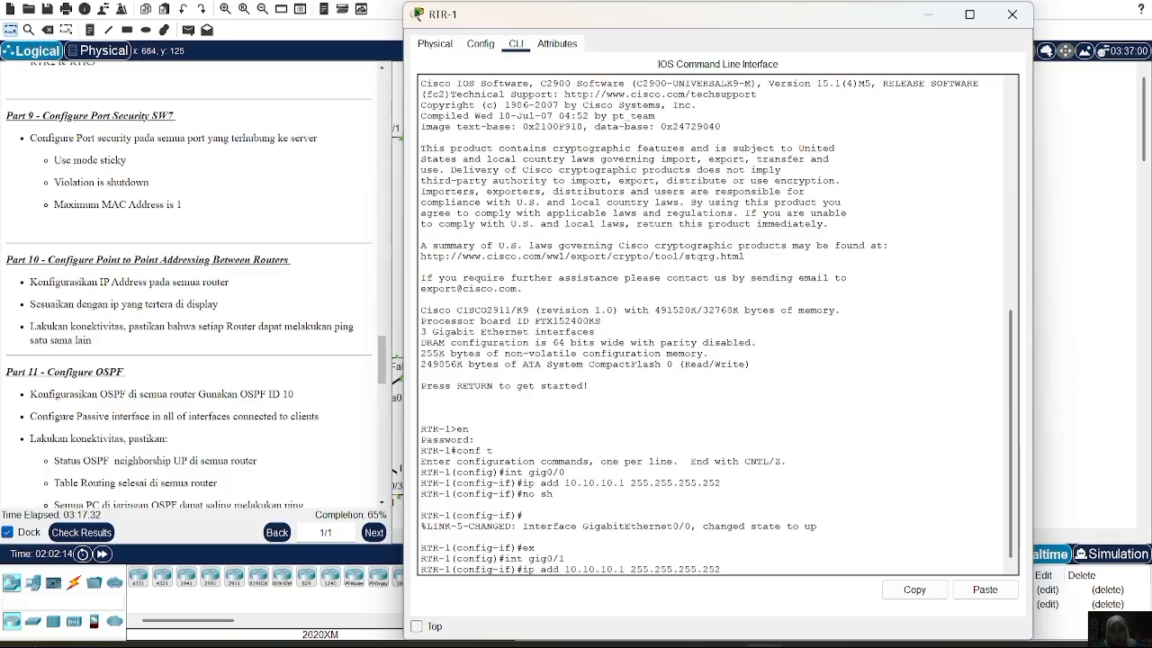
pyautogui.write('7')
pyautogui.press('Return')
pyautogui.write('no sh')
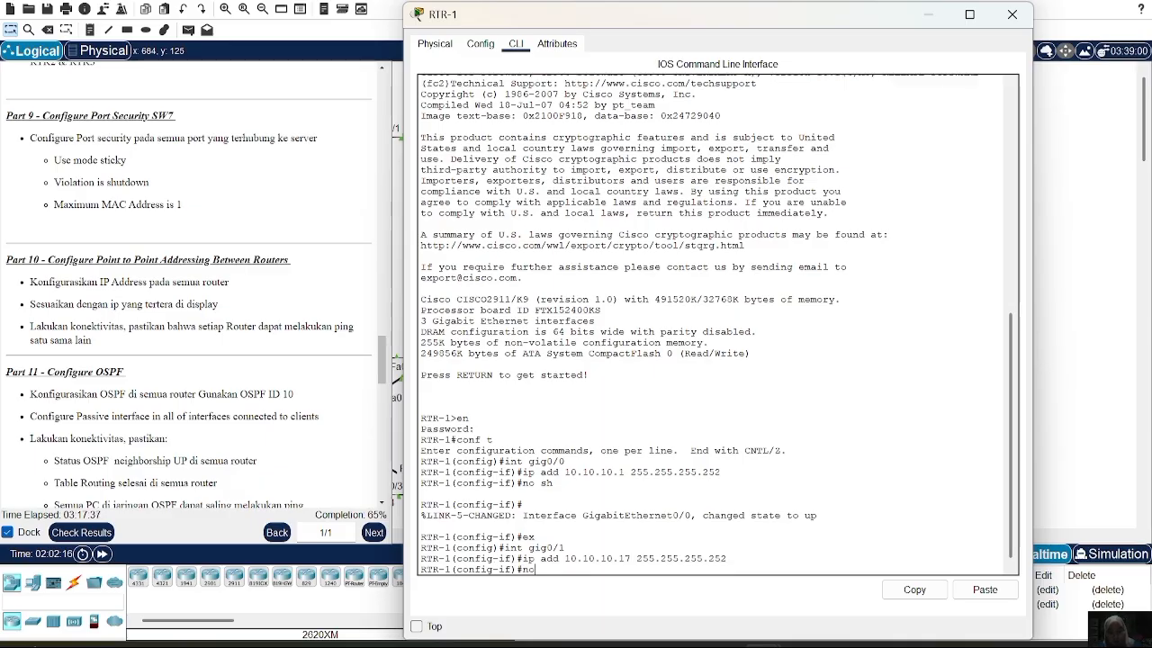
pyautogui.press('Return')
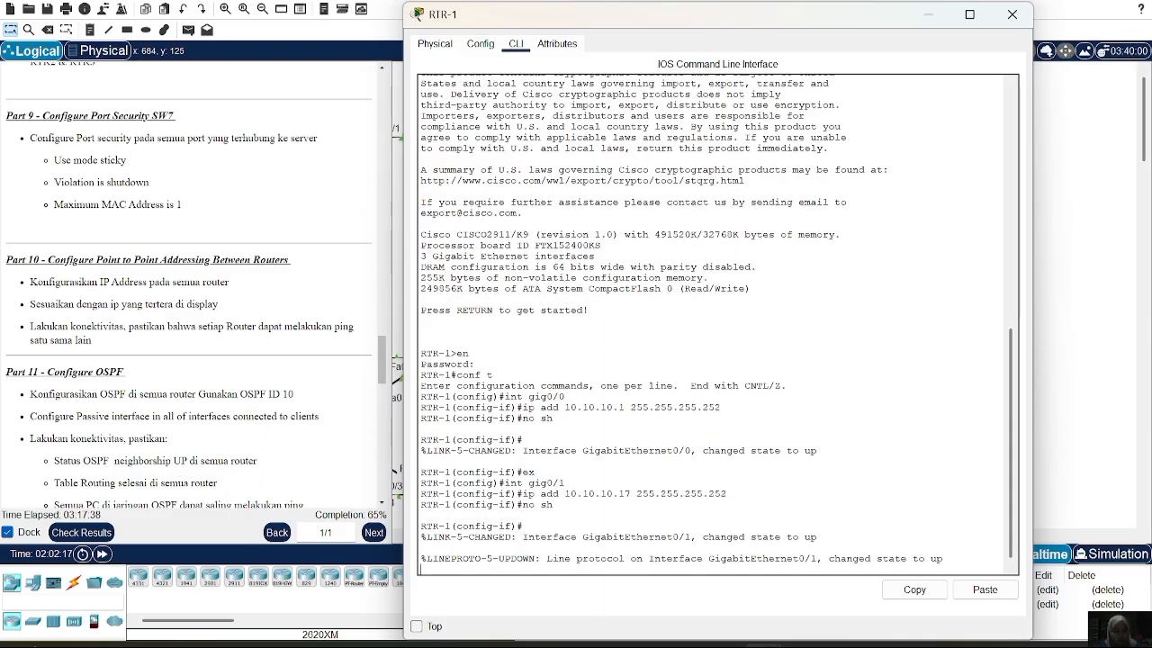
pyautogui.press('Return')
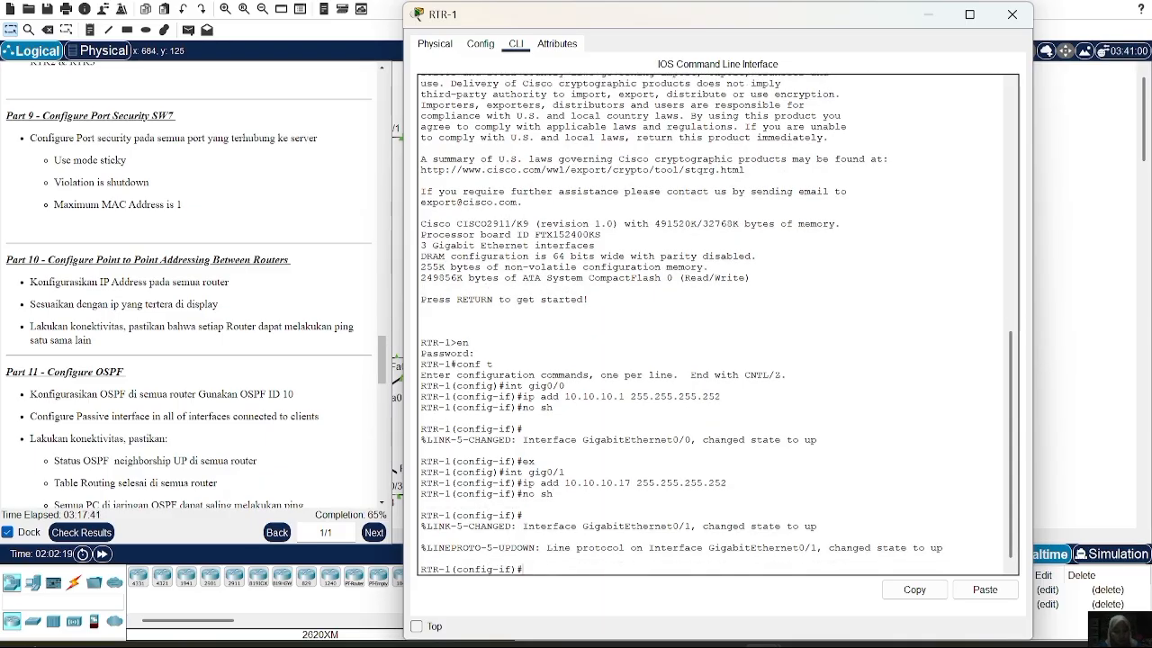
pyautogui.write('ex')
pyautogui.press('Return')
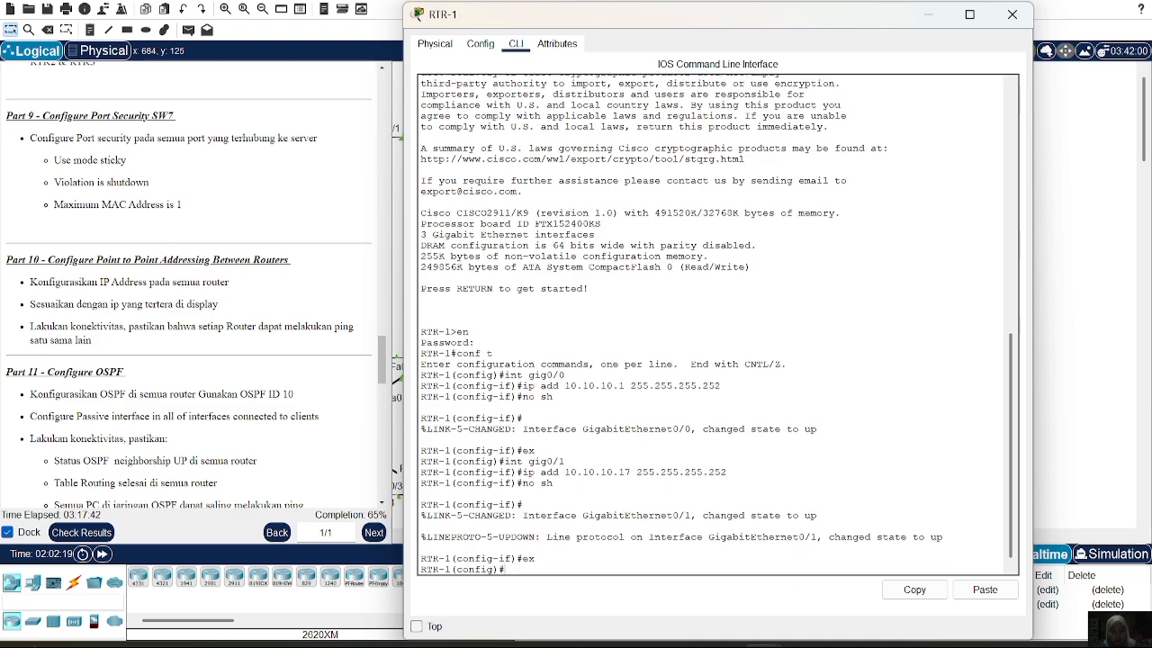
# Configure Gig0/2 with 10.10.10.13 /30 and enable it with no shutdown
pyautogui.write('gig0/2')
pyautogui.press('Return')
pyautogui.write('ex')
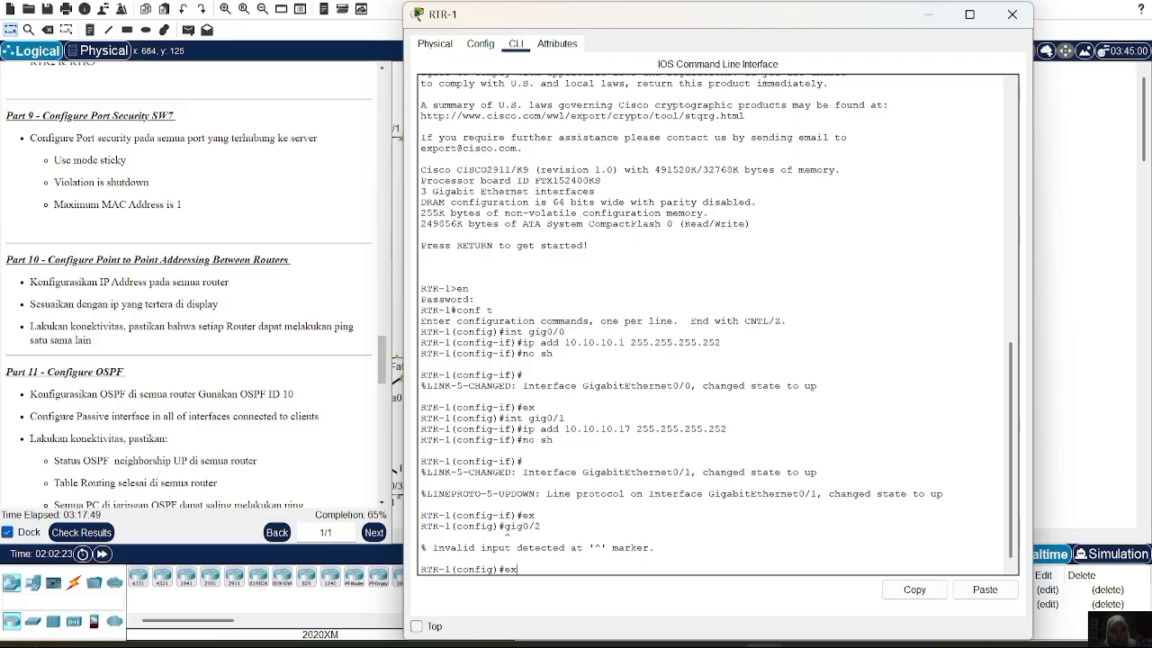
pyautogui.press('Up')
pyautogui.press('Up')
pyautogui.press('Up')
pyautogui.press('Up')
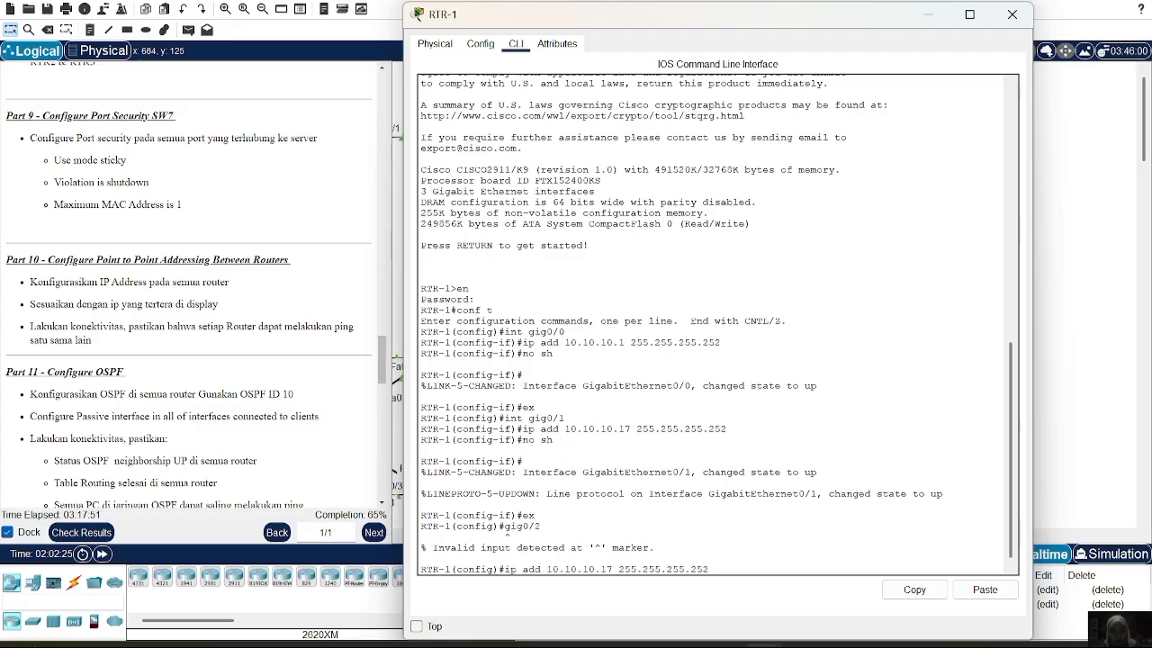
pyautogui.press('Down')
pyautogui.press('Down')
pyautogui.press('BackSpace')
pyautogui.press('BackSpace')
pyautogui.write('int gig0/1')
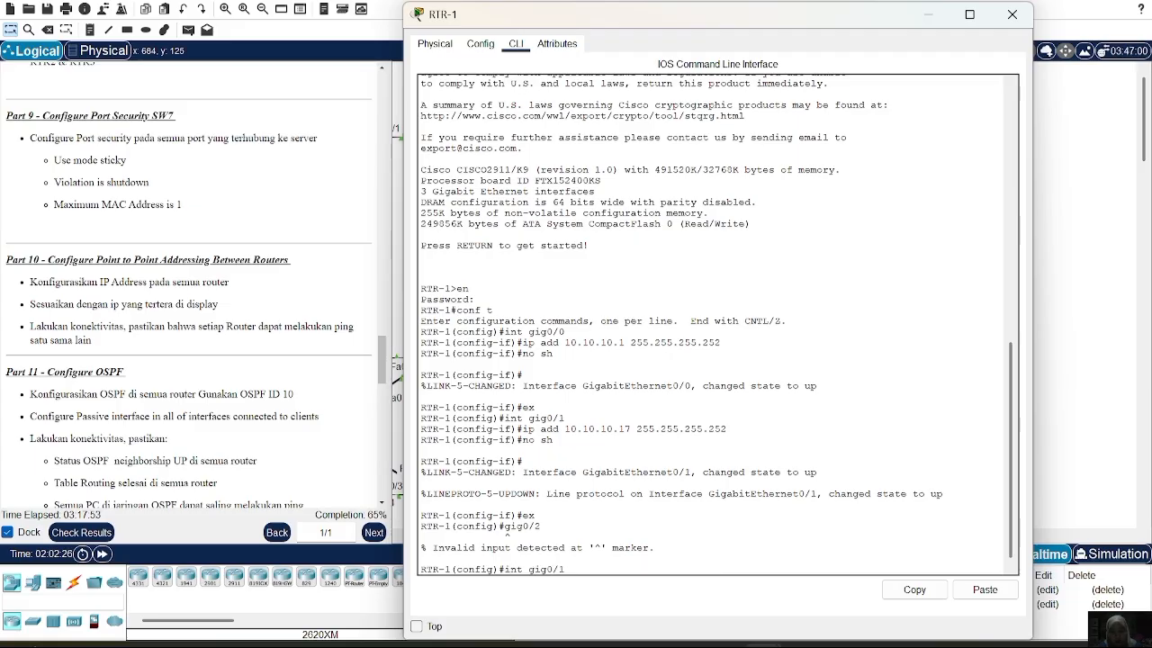
pyautogui.press('BackSpace')
pyautogui.write('2')
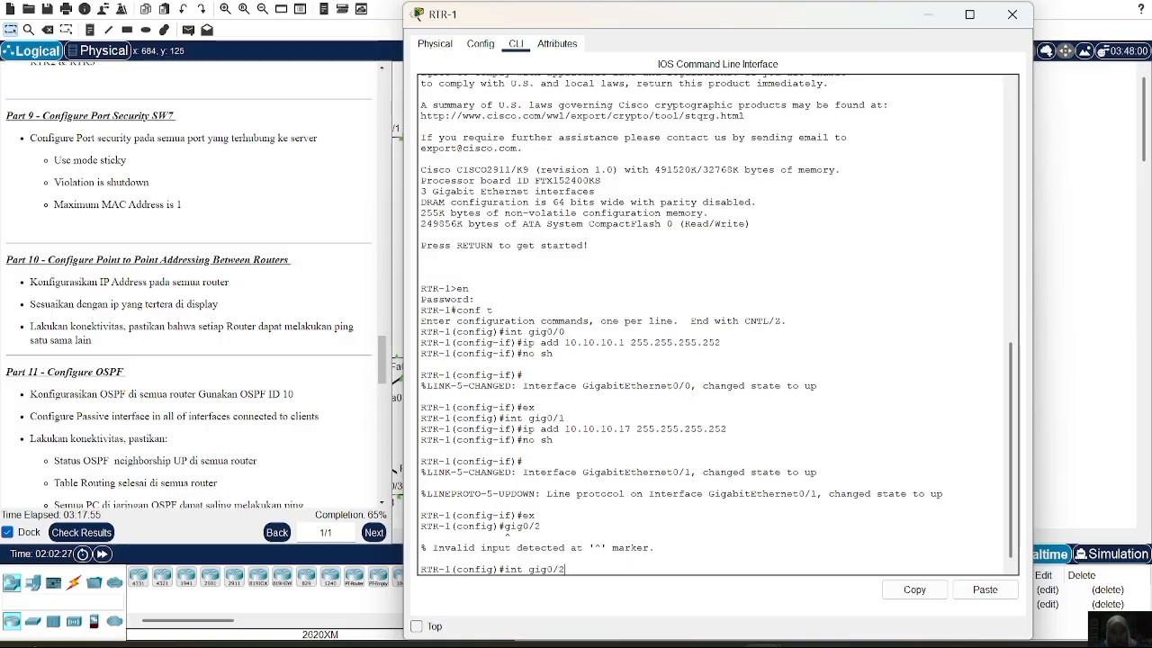
pyautogui.press('Return')
pyautogui.press('Up')
pyautogui.press('Up')
pyautogui.press('Up')
pyautogui.press('Up')
pyautogui.press('Up')
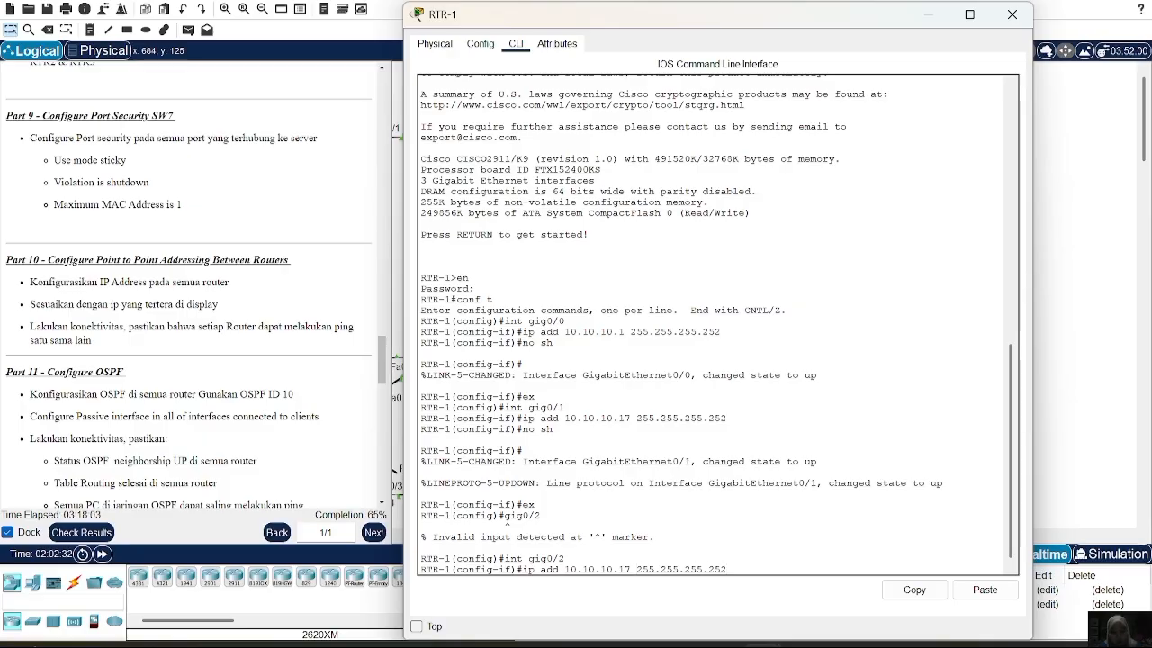
pyautogui.press('BackSpace')
pyautogui.write('3')
pyautogui.press('Return')
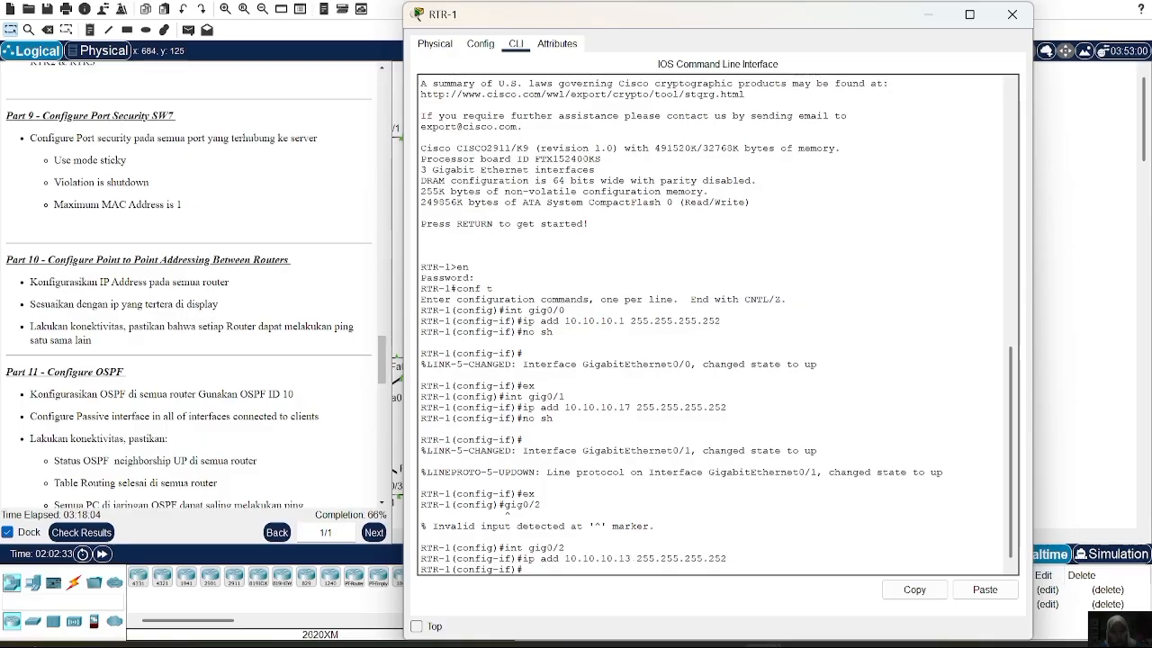
pyautogui.write('no sh')
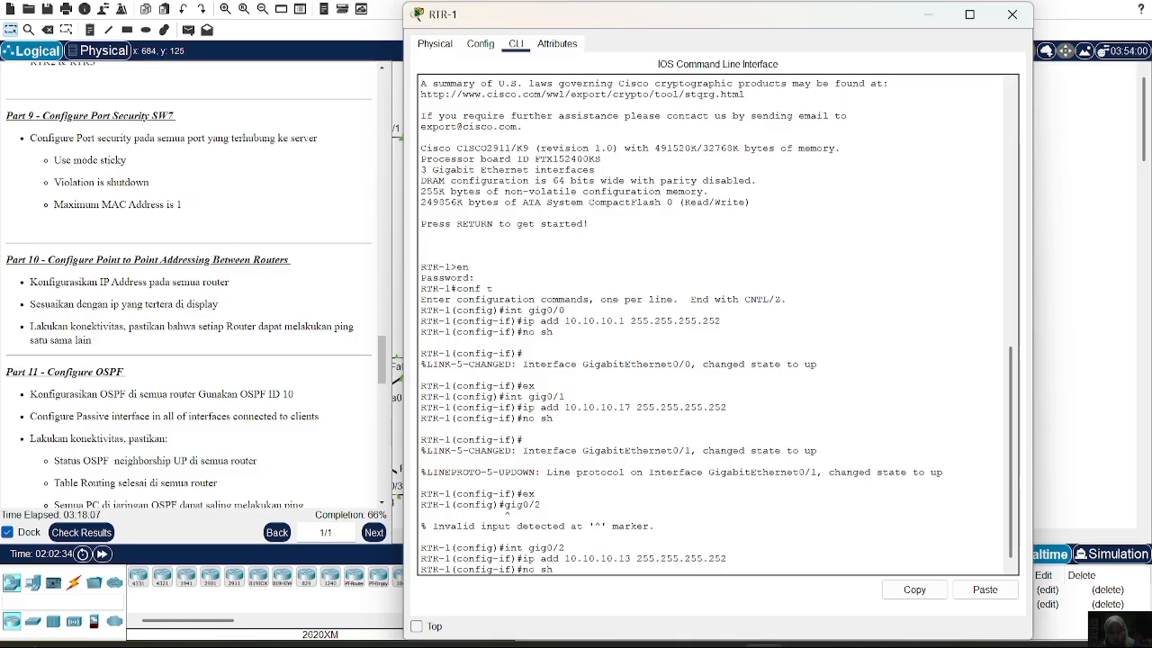
pyautogui.press('Return')
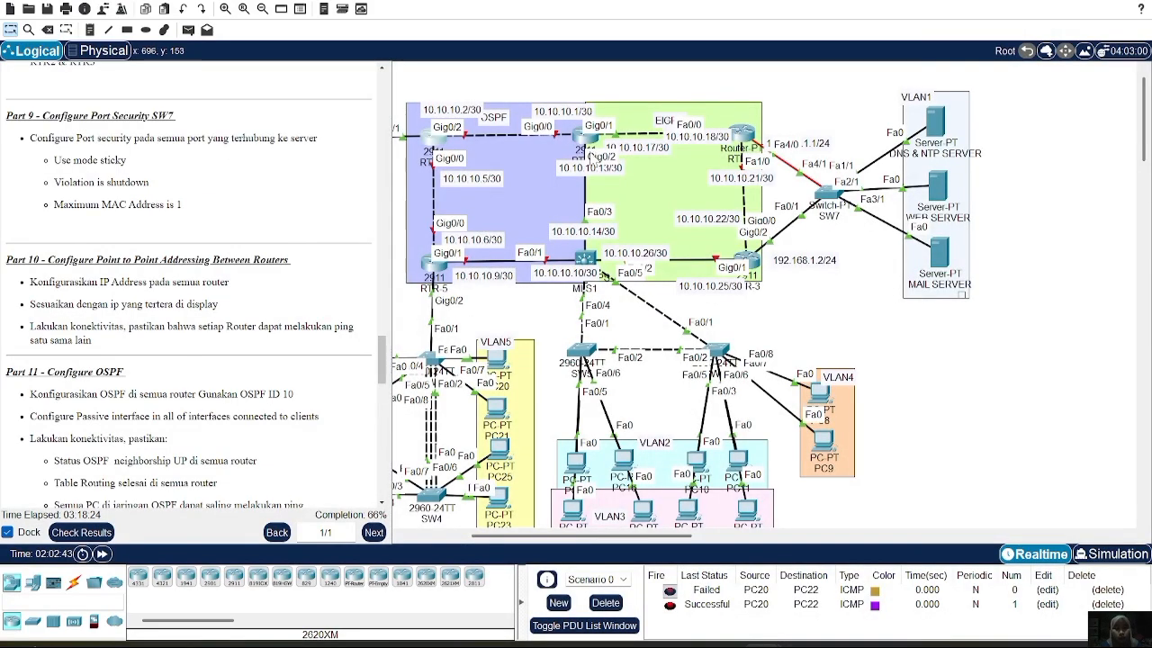
# On RTR-4's CLI, enter privileged mode with en, then global configuration with conf t
pyautogui.click(431, 135)
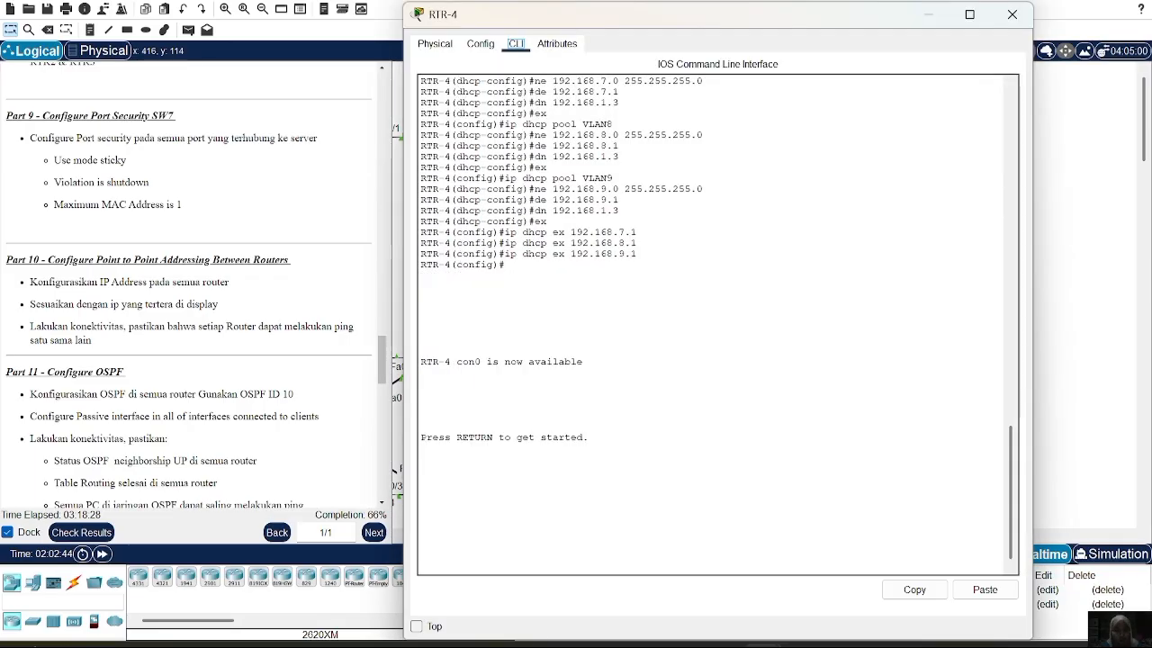
pyautogui.press('Return')
pyautogui.write('en')
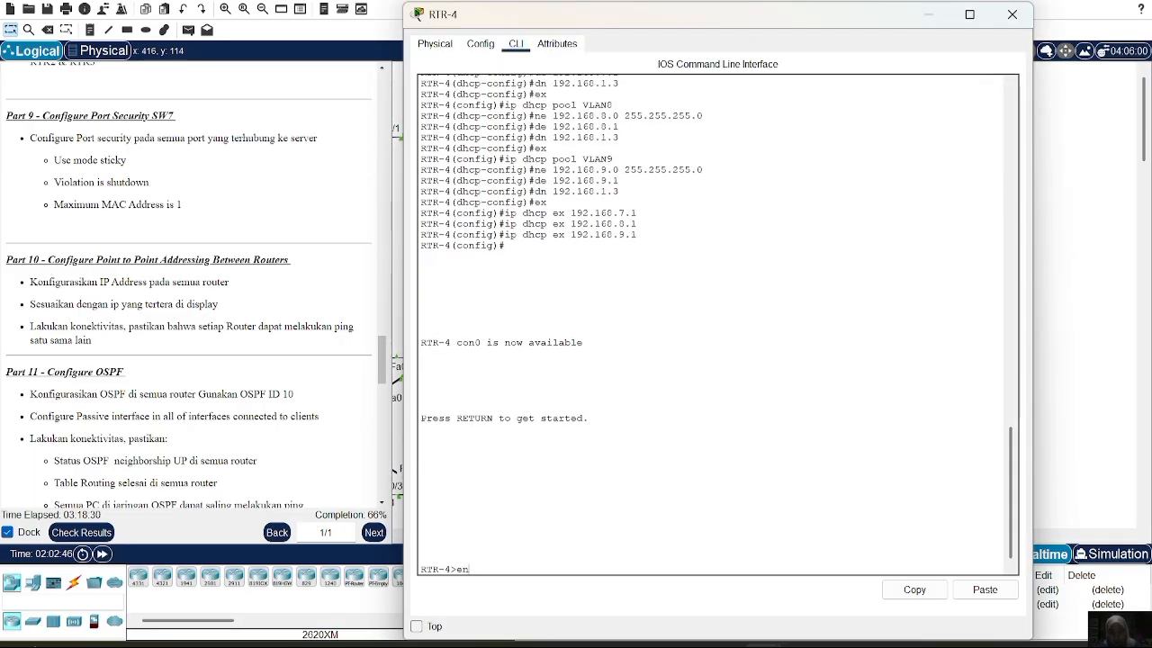
pyautogui.press('Return')
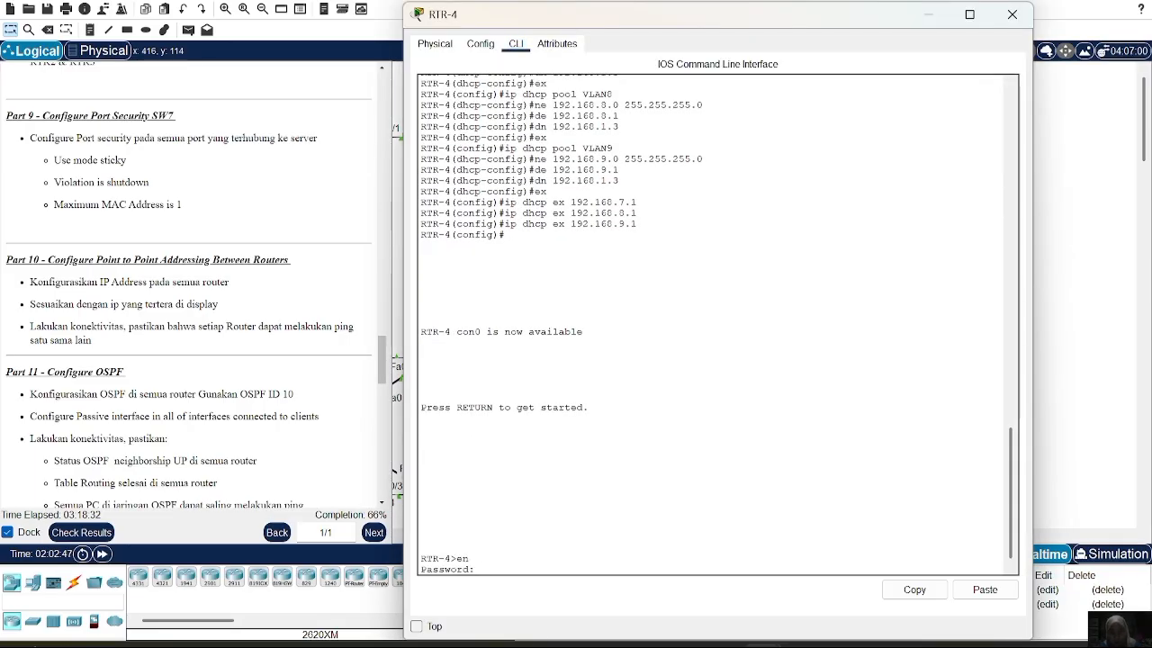
pyautogui.press('Return')
pyautogui.write('conf t')
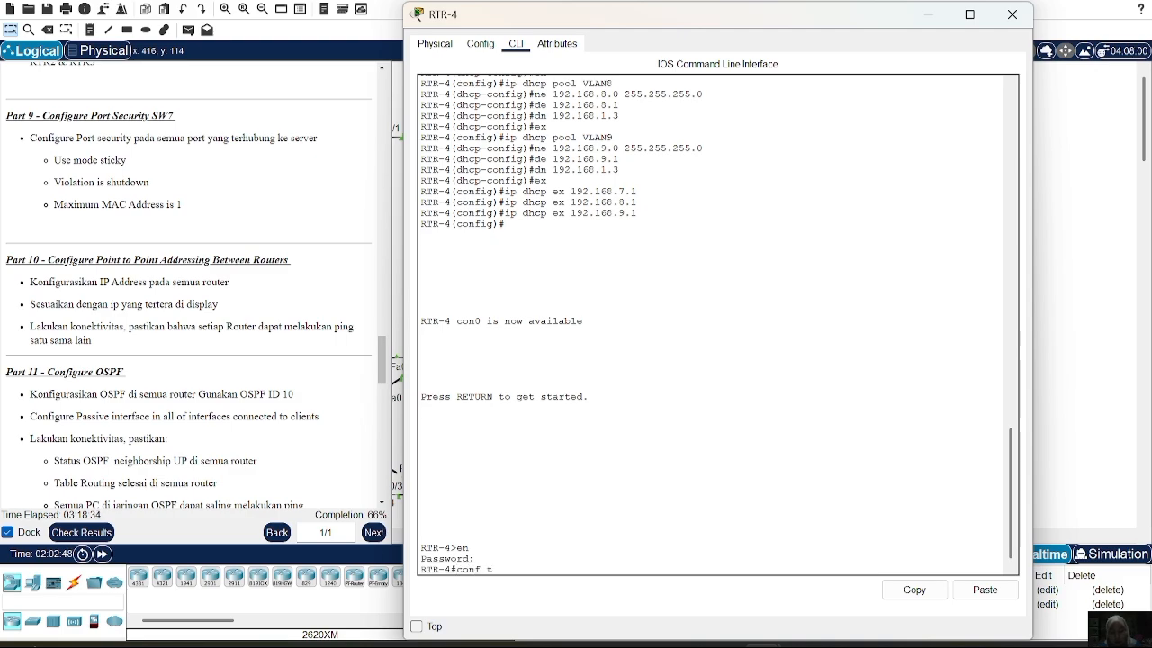
pyautogui.press('Return')
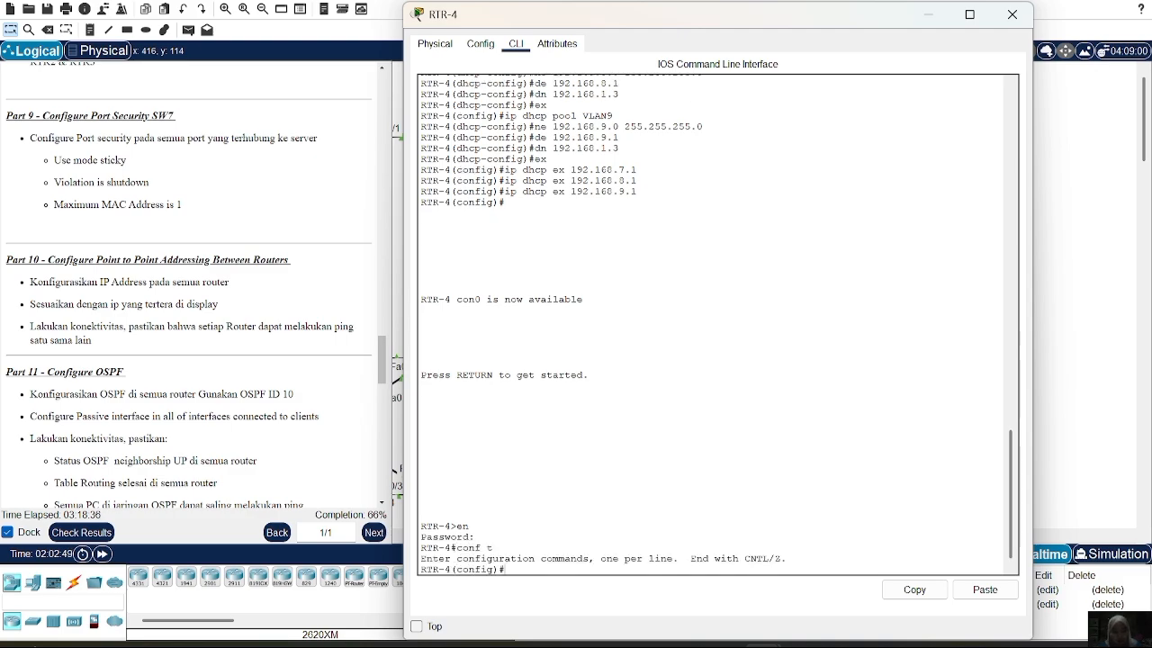
pyautogui.write('int')
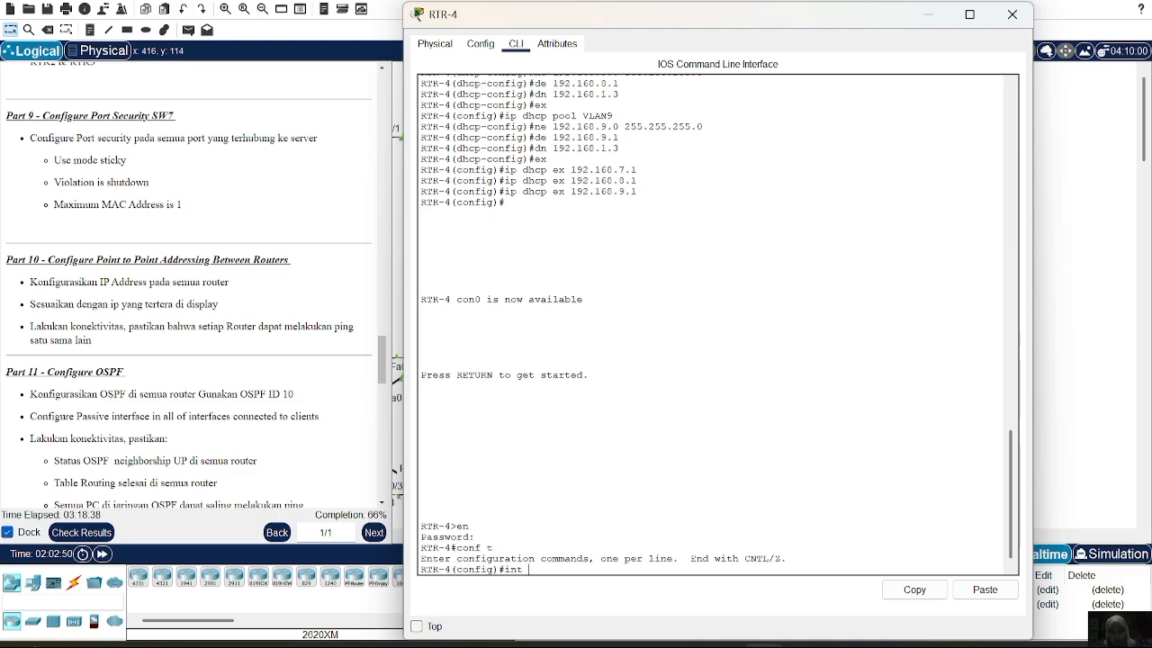
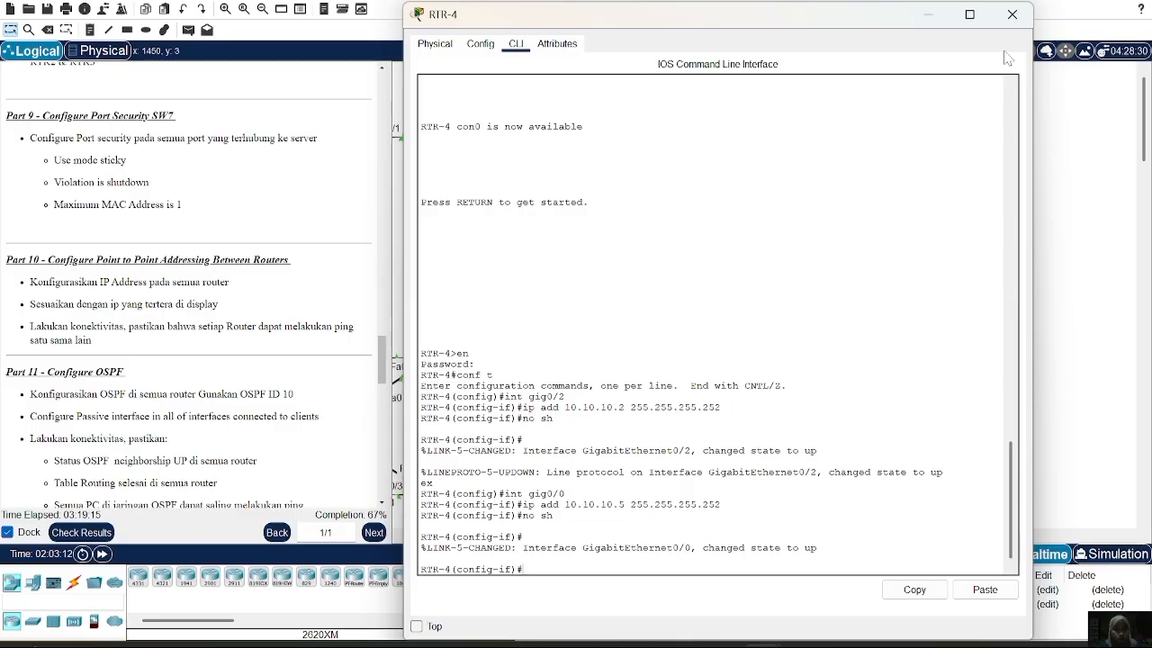
# Close RTR-4's console and scroll the Logical workspace back to the router area
pyautogui.click(1014, 18)
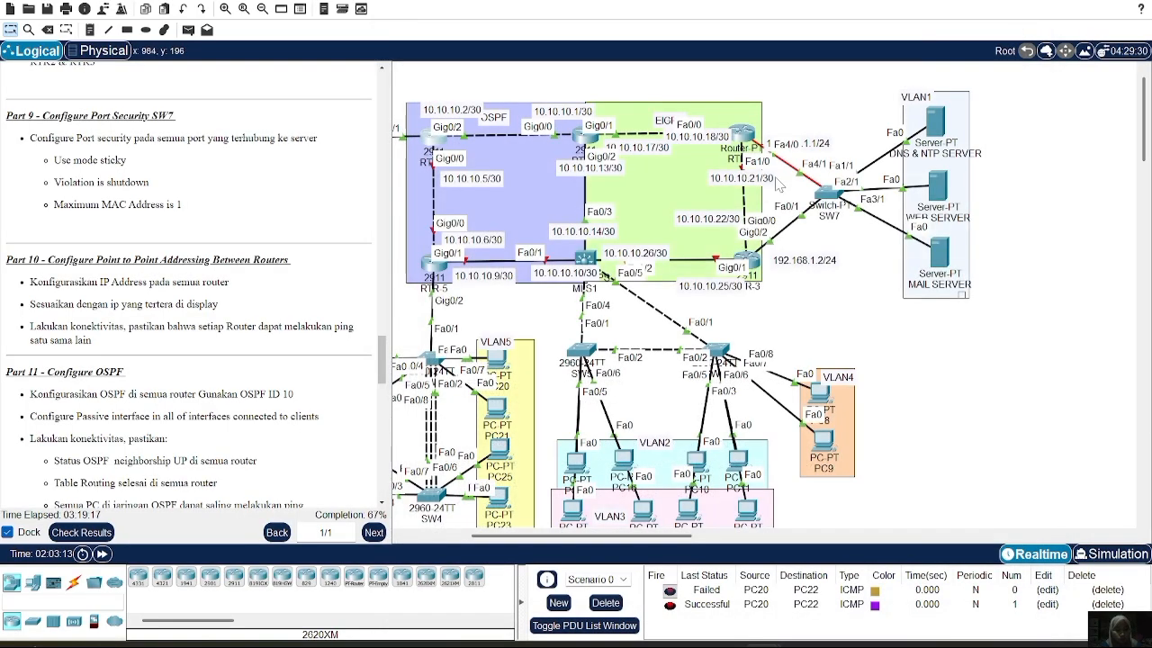
pyautogui.scroll(-2, 780, 186)
pyautogui.hscroll(-4, 780, 185)
pyautogui.scroll(3, 779, 185)
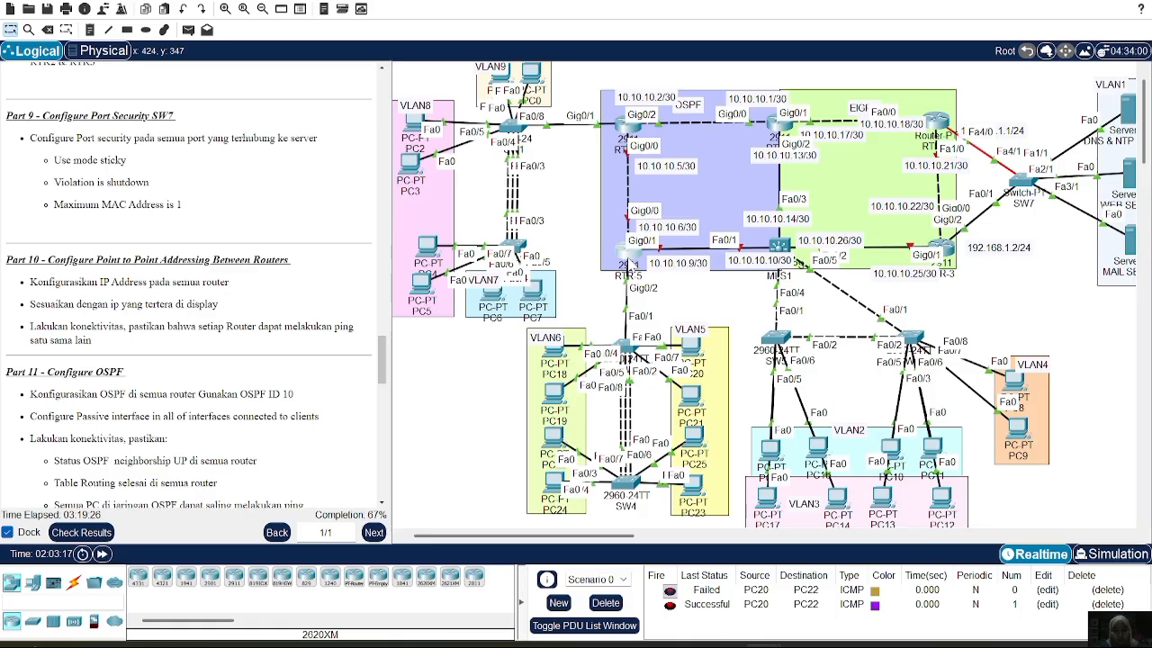
# On RTR-5's CLI, enter privileged mode with en, then global configuration with conf t
pyautogui.click(629, 255)
pyautogui.write('en')
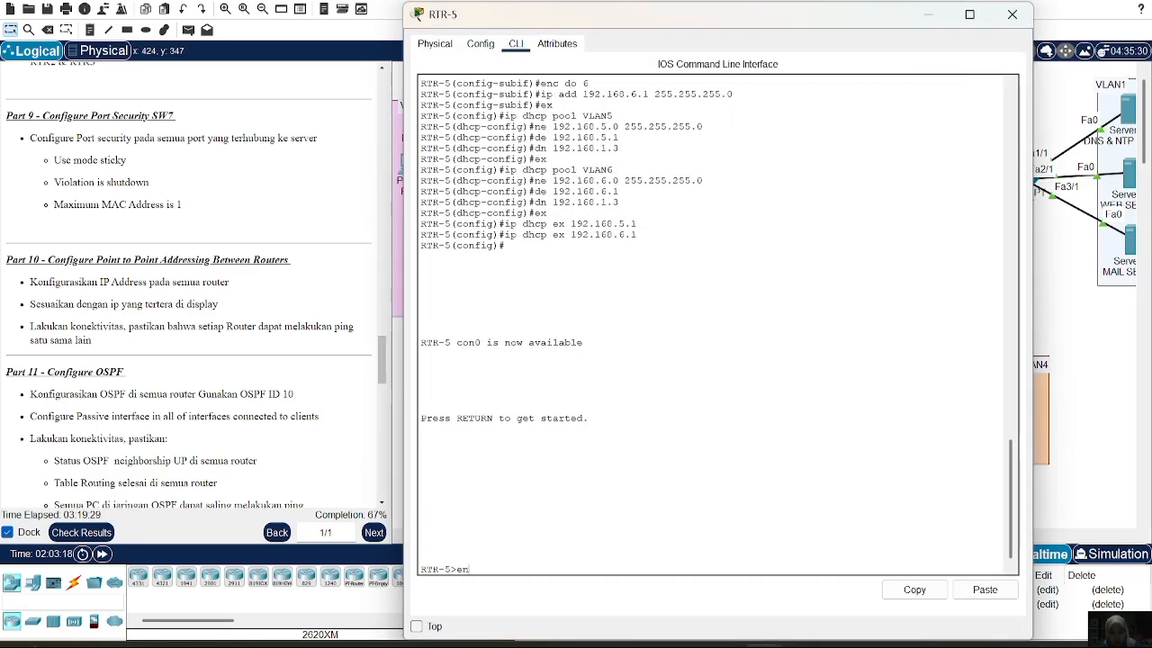
pyautogui.press('Return')
pyautogui.press('Return')
pyautogui.write('\\')
pyautogui.press('BackSpace')
pyautogui.write('conf t')
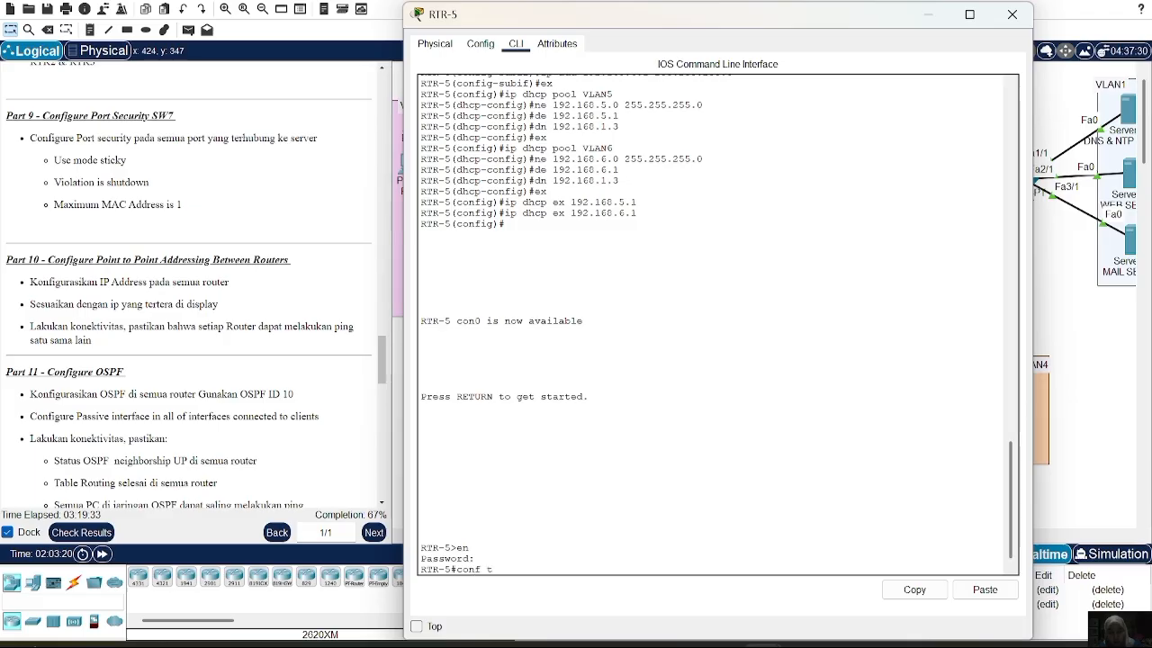
pyautogui.press('Return')
# Give RTR-5's Gig0/0 the address 10.10.10.6 /30 and bring it up
pyautogui.write('int f')
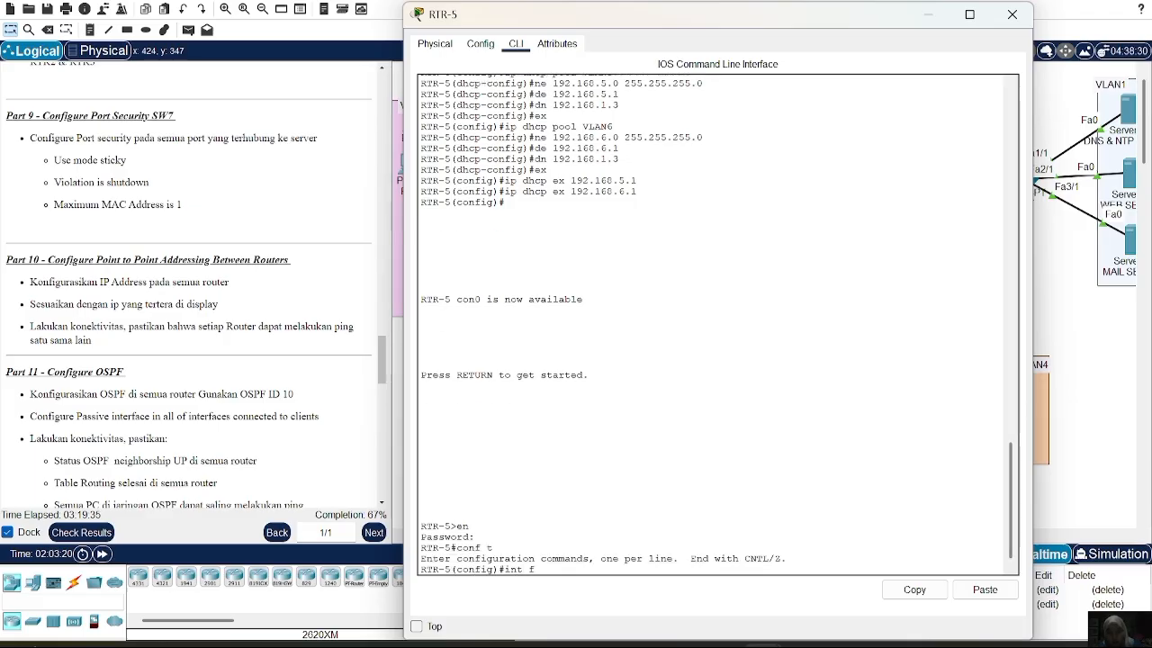
pyautogui.press('BackSpace')
pyautogui.press('BackSpace')
pyautogui.press('BackSpace')
pyautogui.write('gig0/')
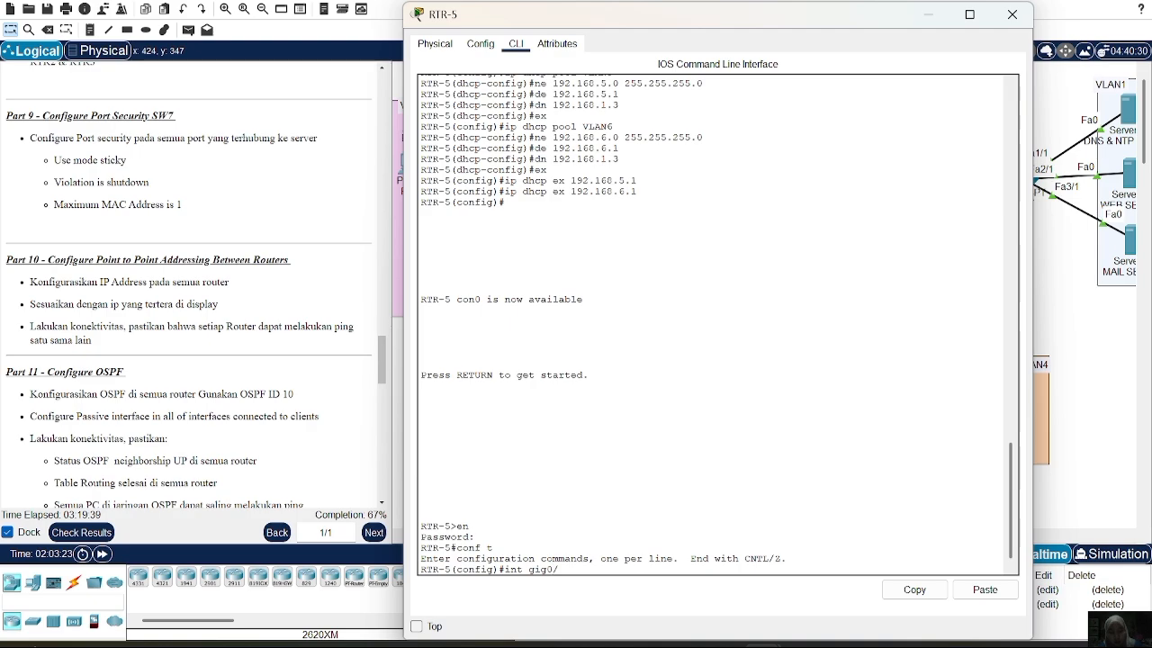
pyautogui.write('0')
pyautogui.press('Return')
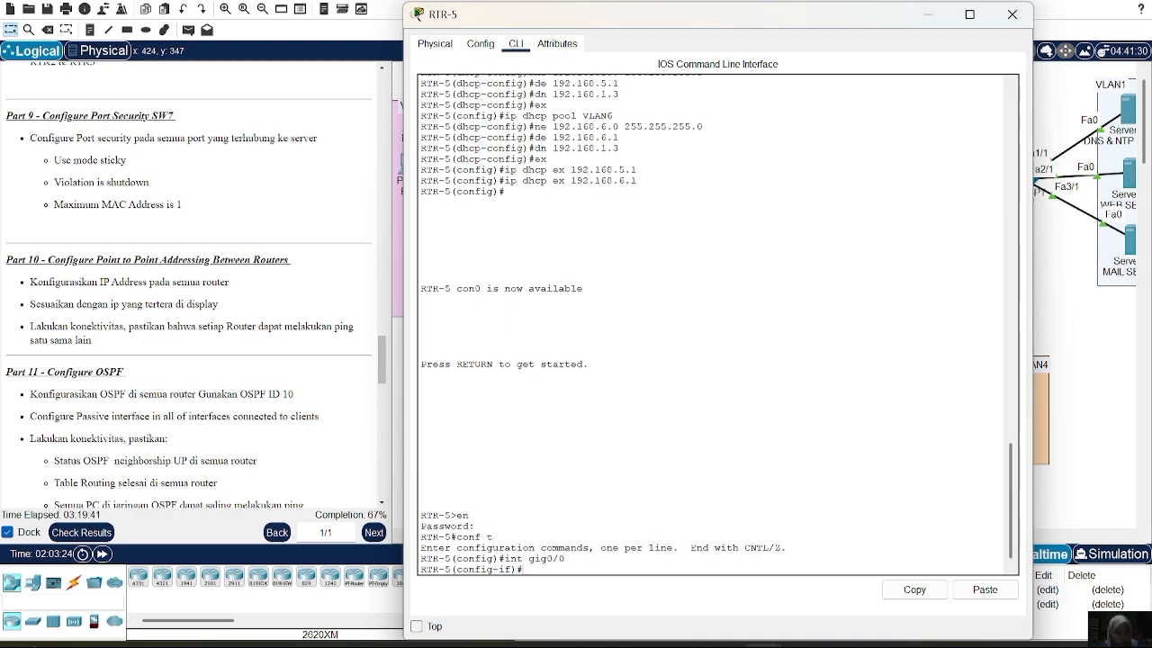
pyautogui.write('ip add 10.10.10')
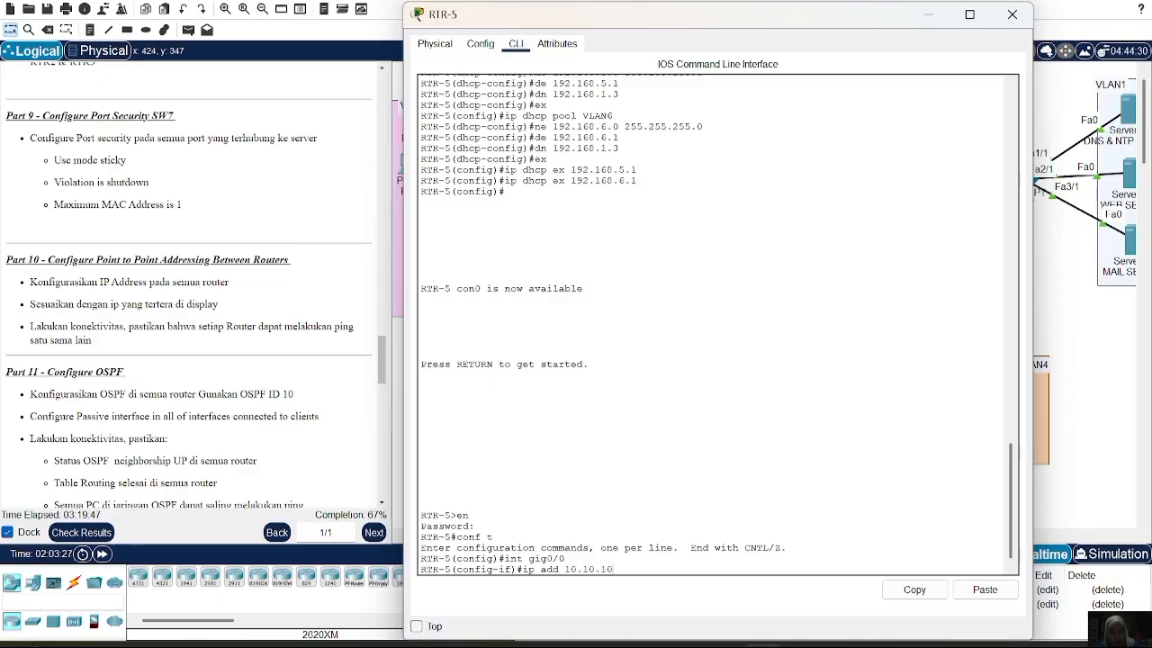
pyautogui.write('.6 255.')
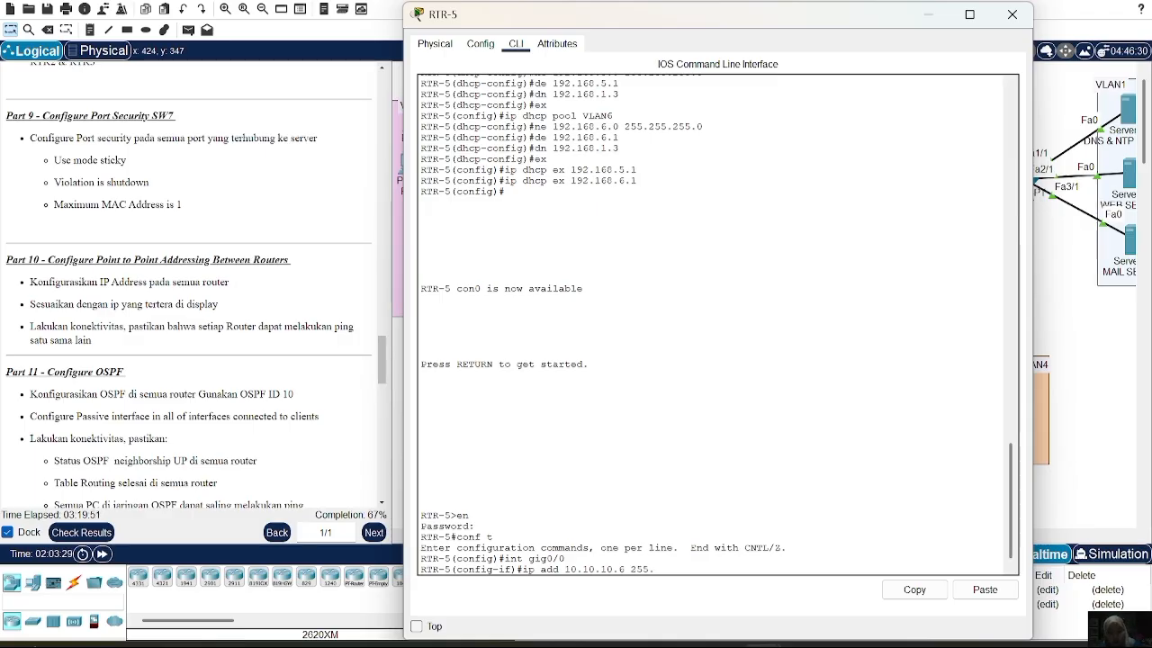
pyautogui.write('255.255.52')
pyautogui.press('BackSpace')
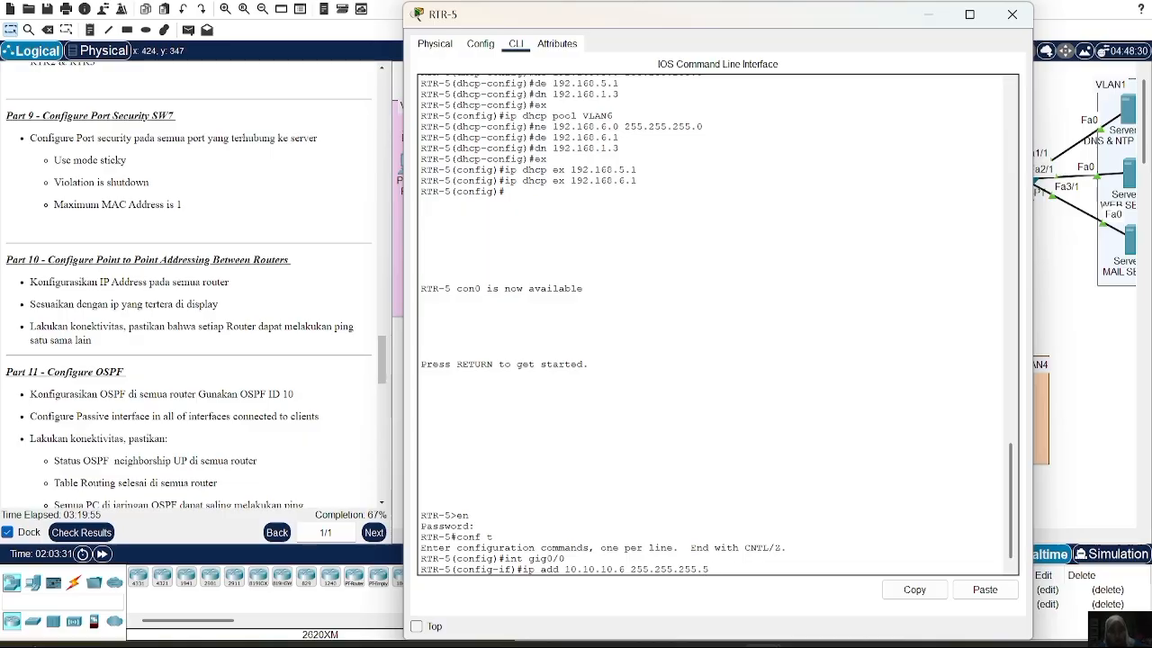
pyautogui.write('252')
pyautogui.press('Return')
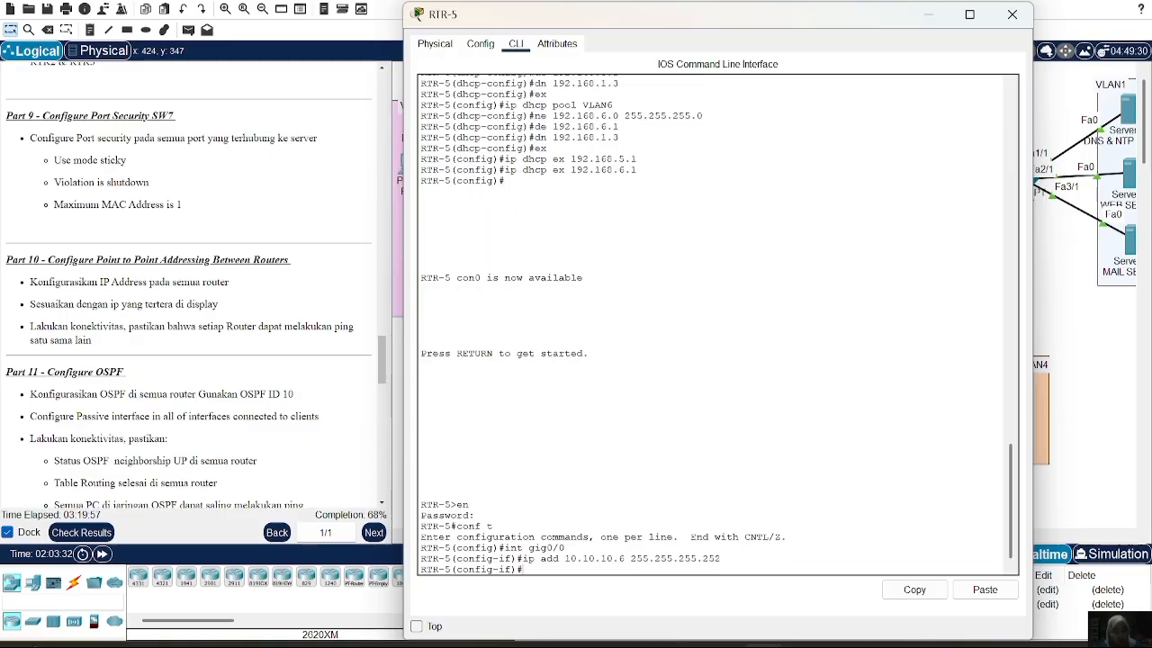
pyautogui.write('no sh')
pyautogui.press('Return')
# Configure Gig0/1 with 10.10.10.9 /30, enable it, and close RTR-5's window
pyautogui.press('Return')
pyautogui.write('ex')
pyautogui.press('Return')
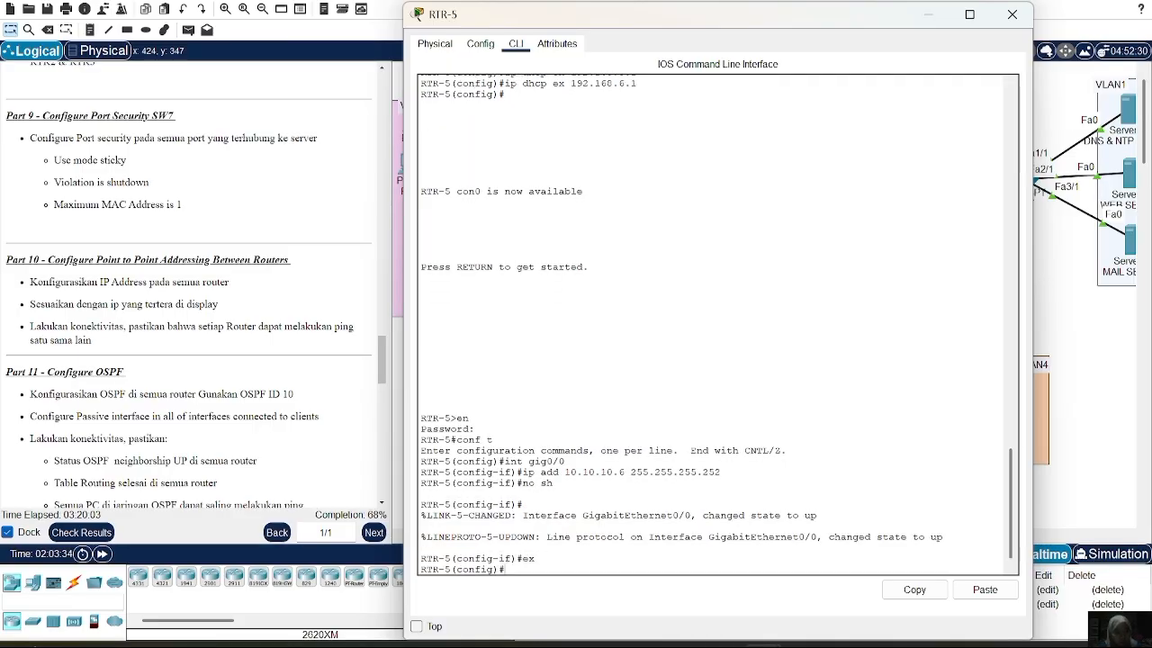
pyautogui.write('int gig')
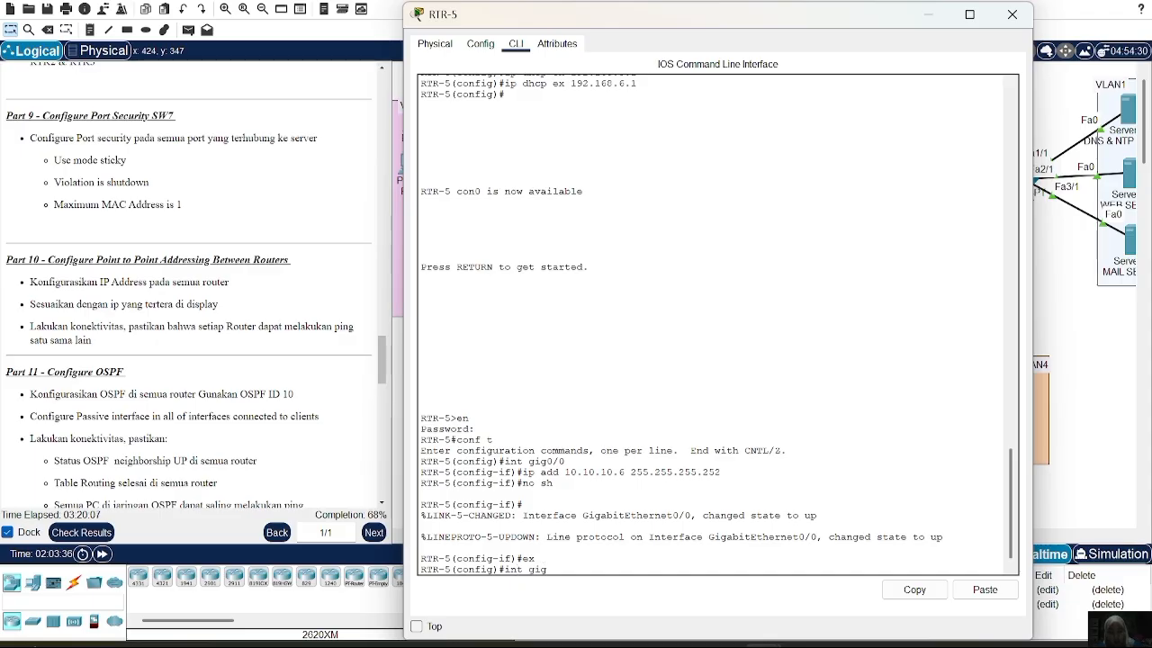
pyautogui.write('0/1')
pyautogui.press('Return')
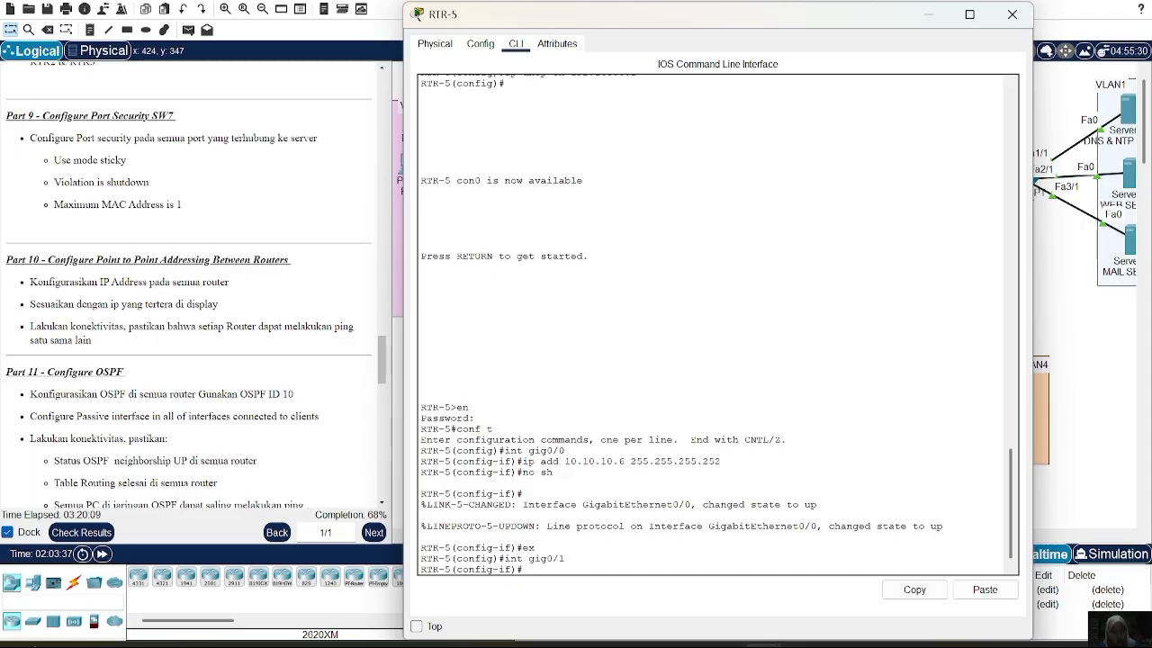
pyautogui.press('Up')
pyautogui.press('Up')
pyautogui.press('Up')
pyautogui.press('Up')
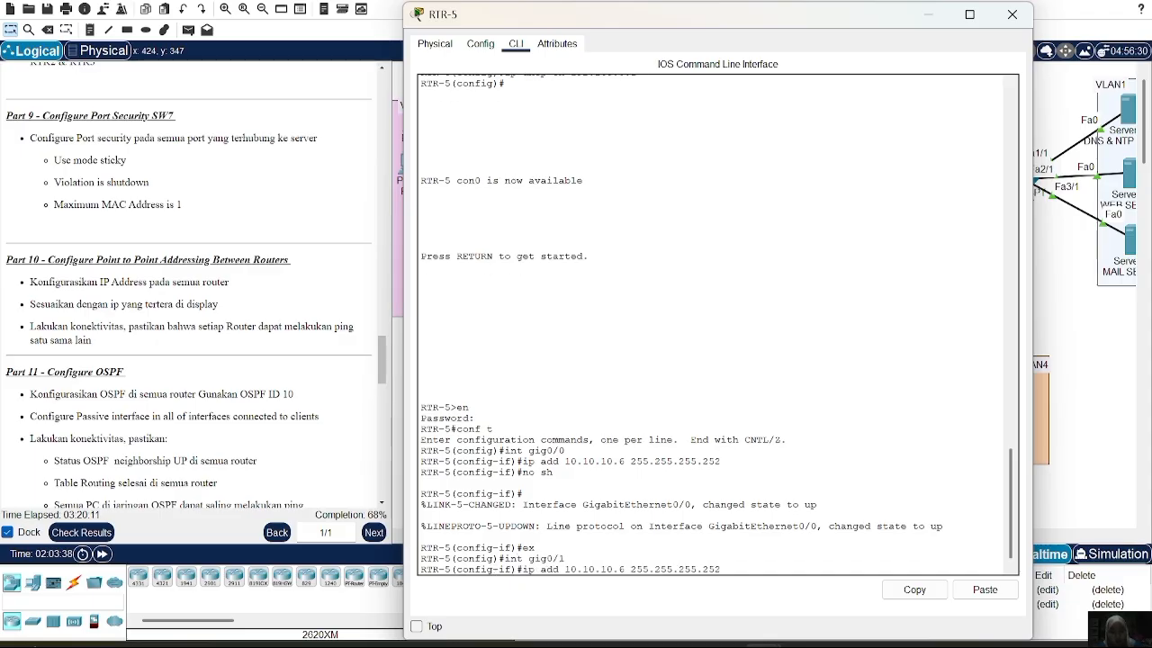
pyautogui.press('Left')
pyautogui.press('Left')
pyautogui.press('Left')
pyautogui.press('Left')
pyautogui.press('BackSpace')
pyautogui.write('9')
pyautogui.press('Return')
pyautogui.write('no sh')
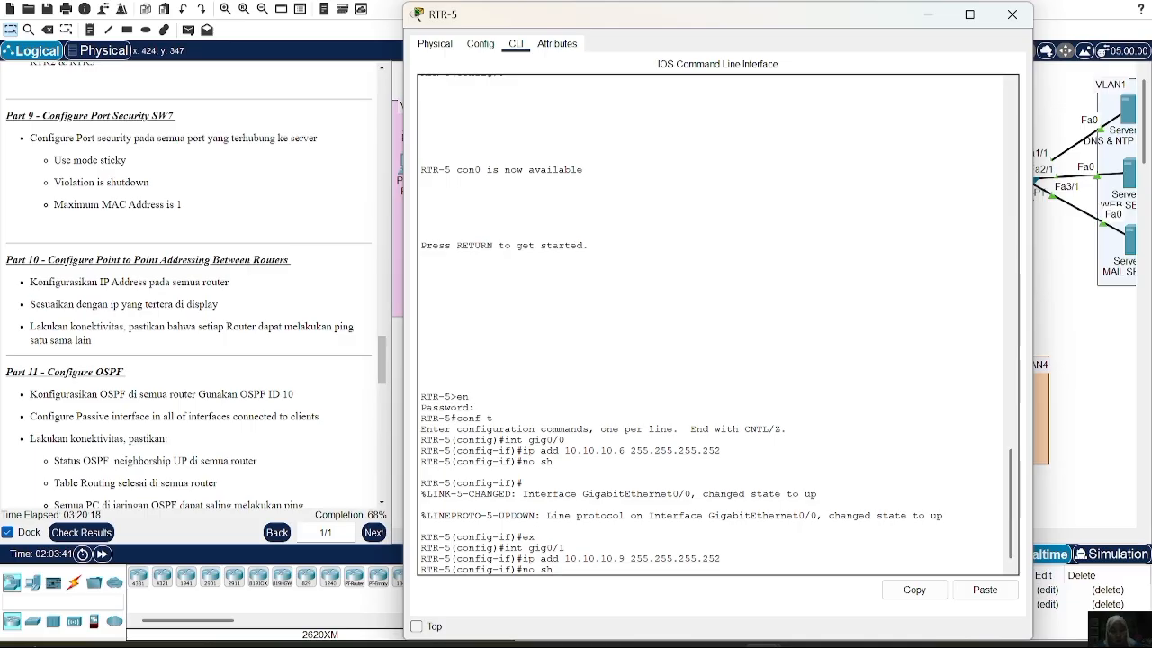
pyautogui.press('Return')
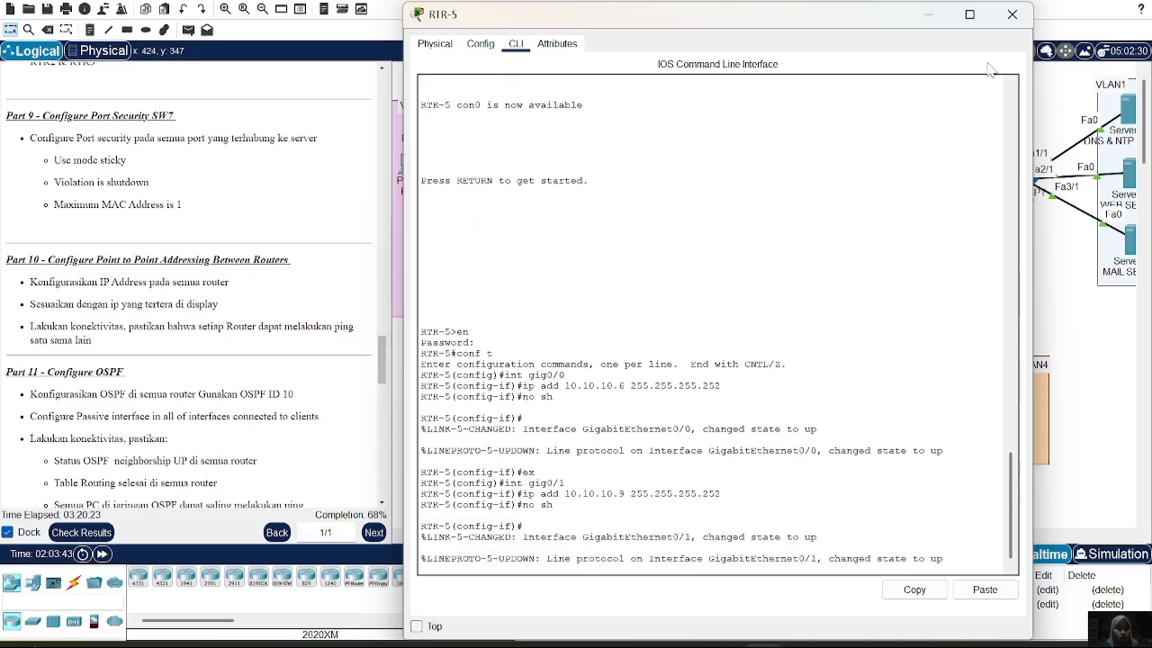
pyautogui.click(1011, 14)
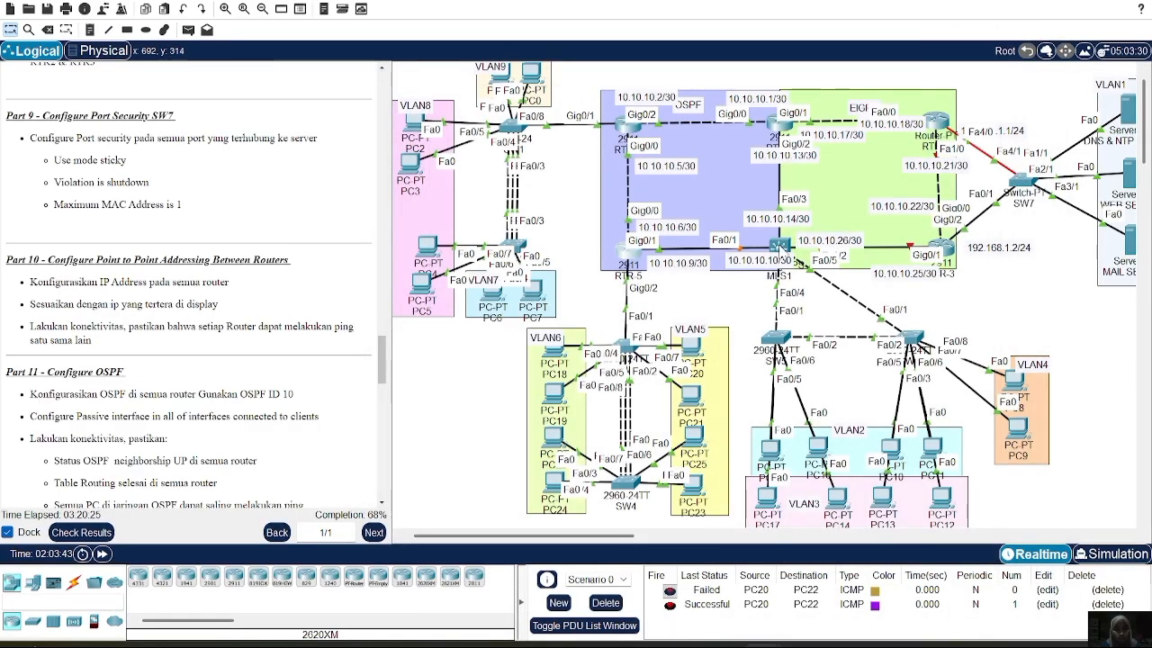
# Open MLS1's CLI and enter global configuration mode with en and conf t
pyautogui.click(780, 245)
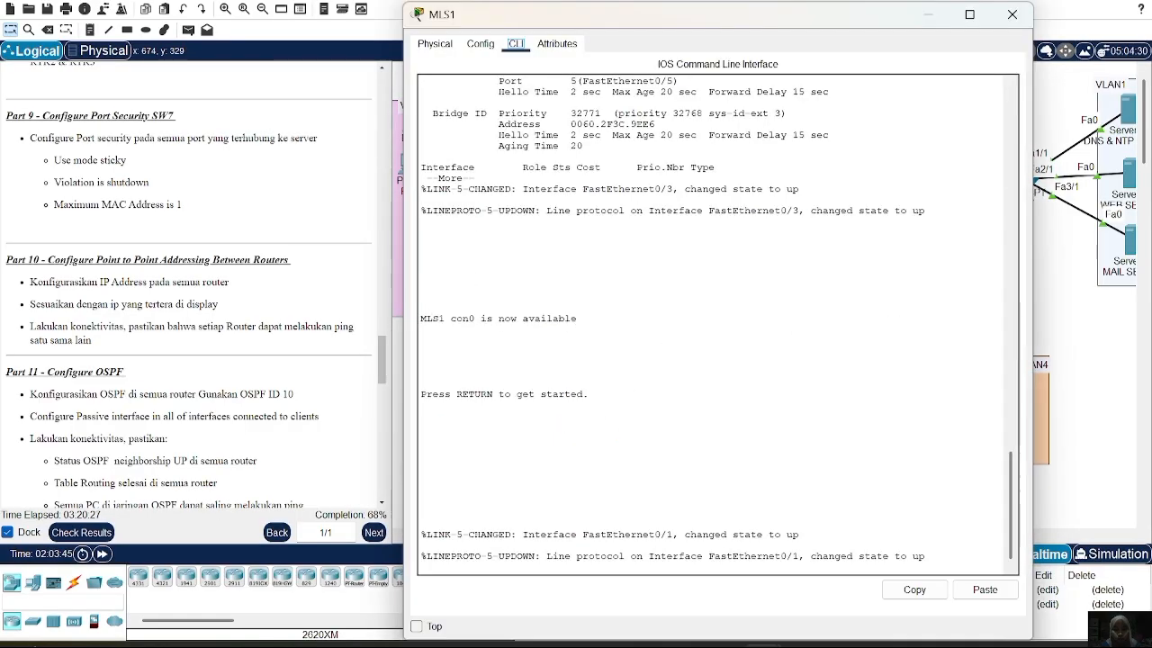
pyautogui.press('Return')
pyautogui.write('en')
pyautogui.press('Return')
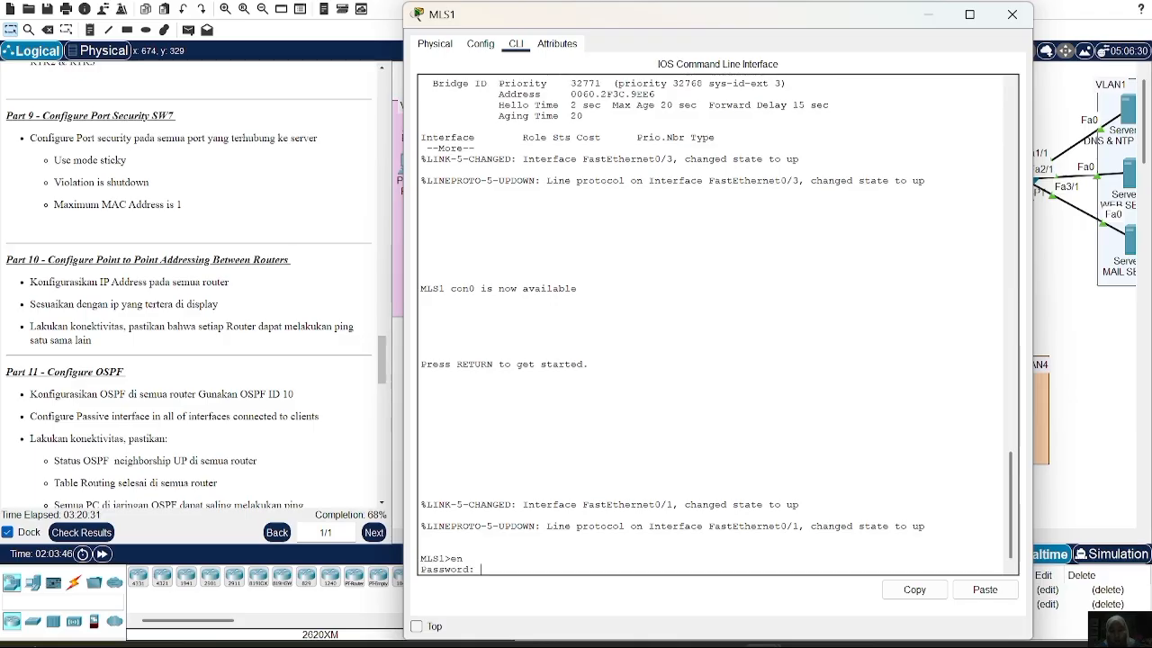
pyautogui.press('Return')
pyautogui.write('conf t')
pyautogui.press('Return')
# Make MLS1's Fa0/1 a routed port with 10.10.10.14 /30 and enable it
pyautogui.write('i')
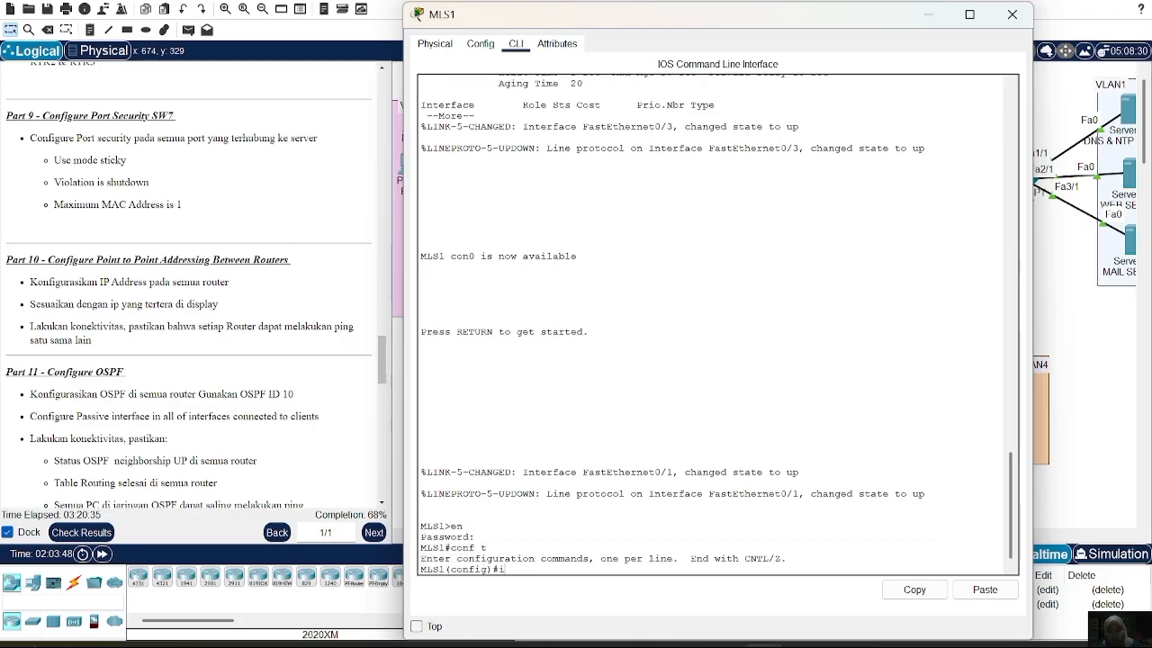
pyautogui.write('nt')
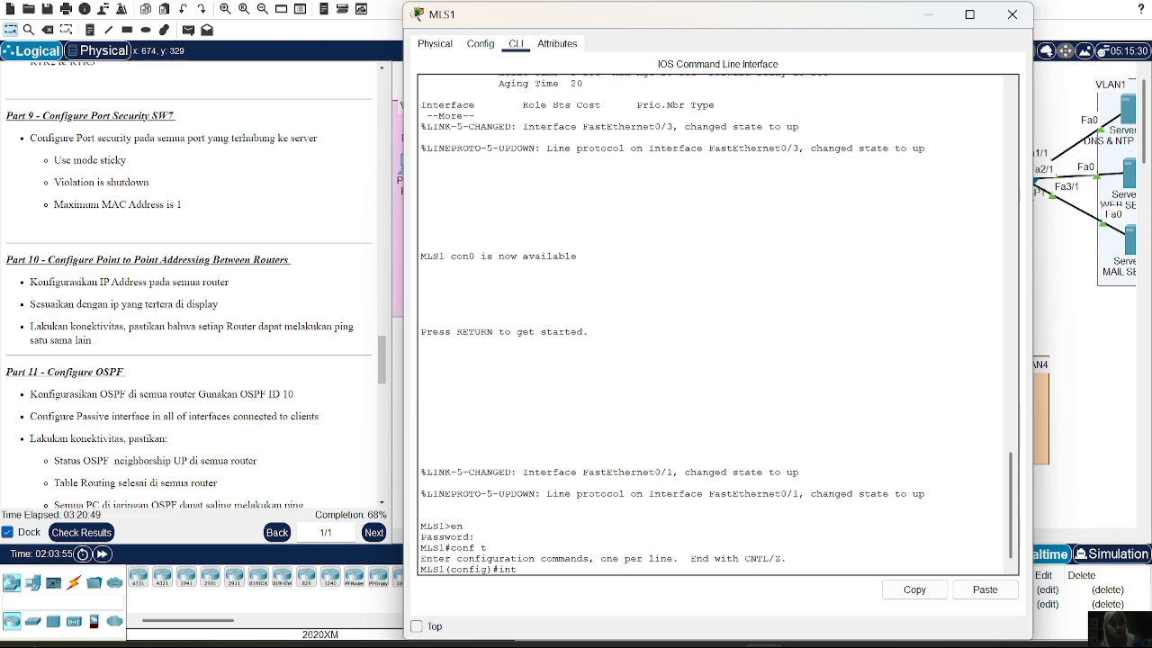
pyautogui.press('BackSpace')
pyautogui.press('BackSpace')
pyautogui.press('BackSpace')
pyautogui.press('BackSpace')
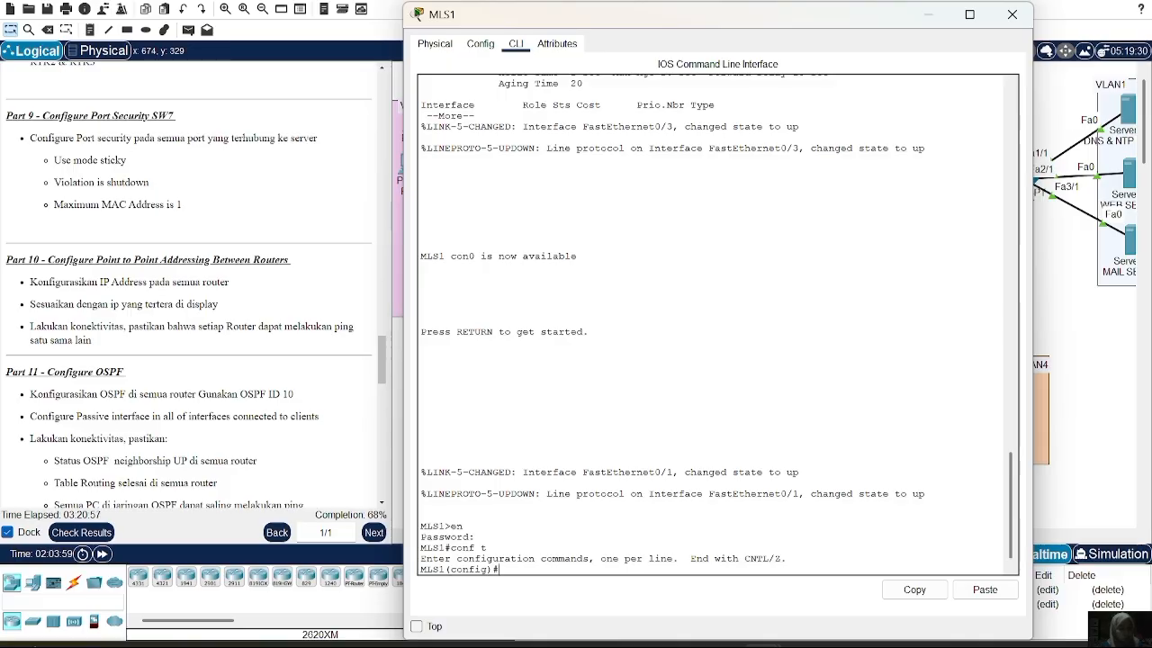
pyautogui.write('in')
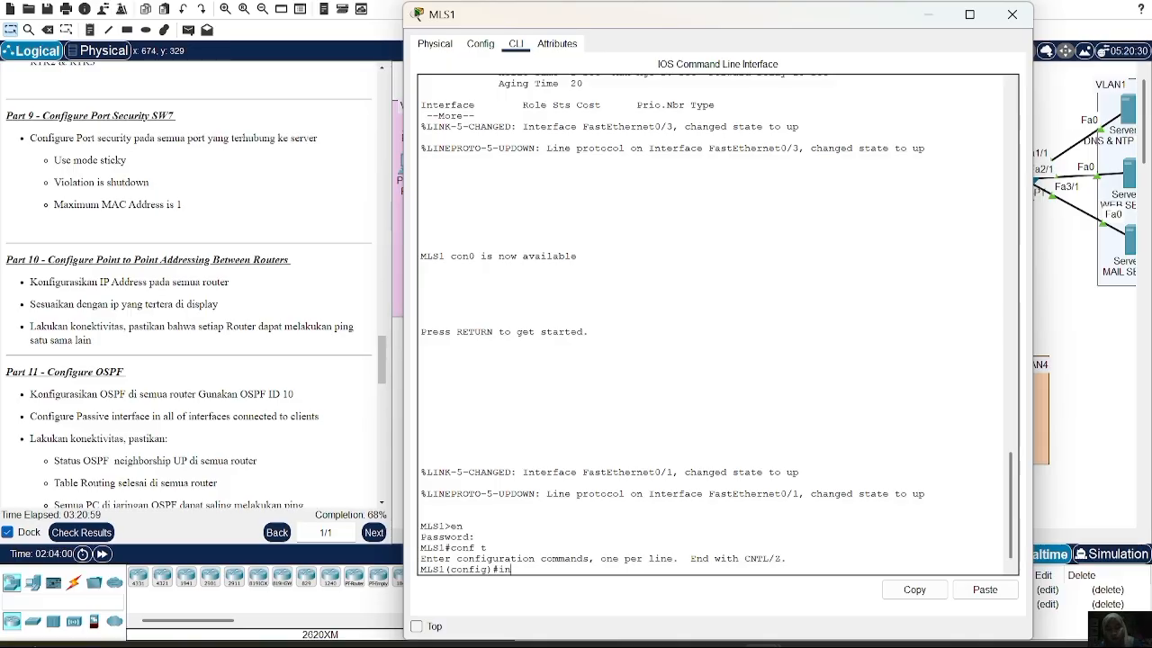
pyautogui.write('t fa')
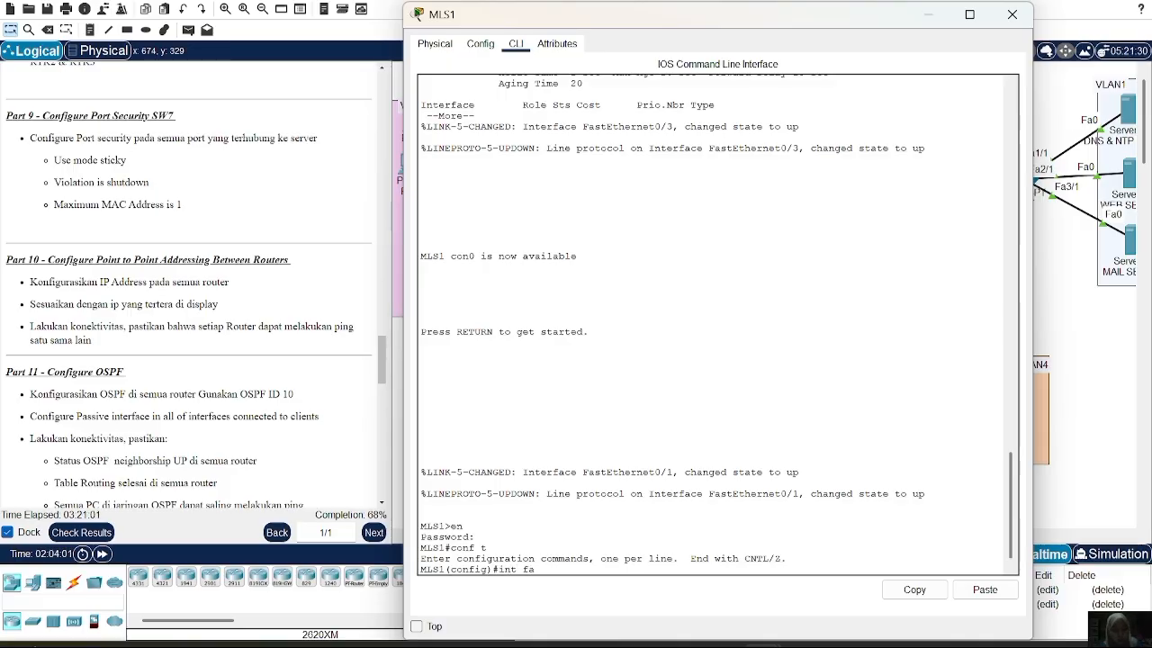
pyautogui.write('0/1')
pyautogui.press('Return')
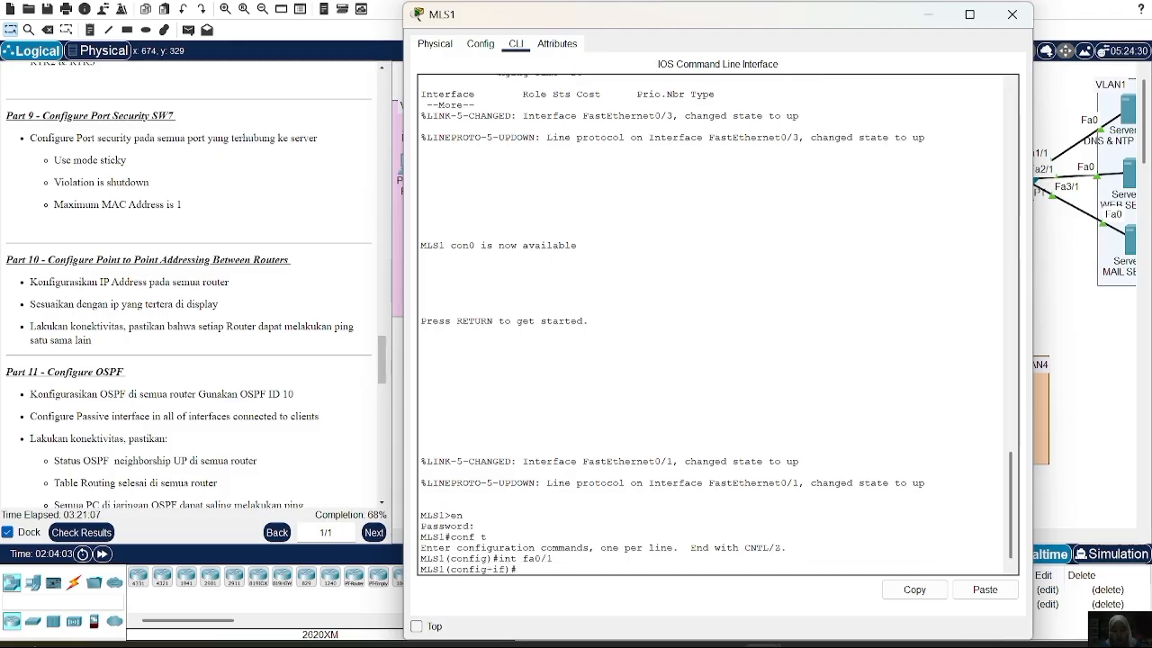
pyautogui.write('no sw')
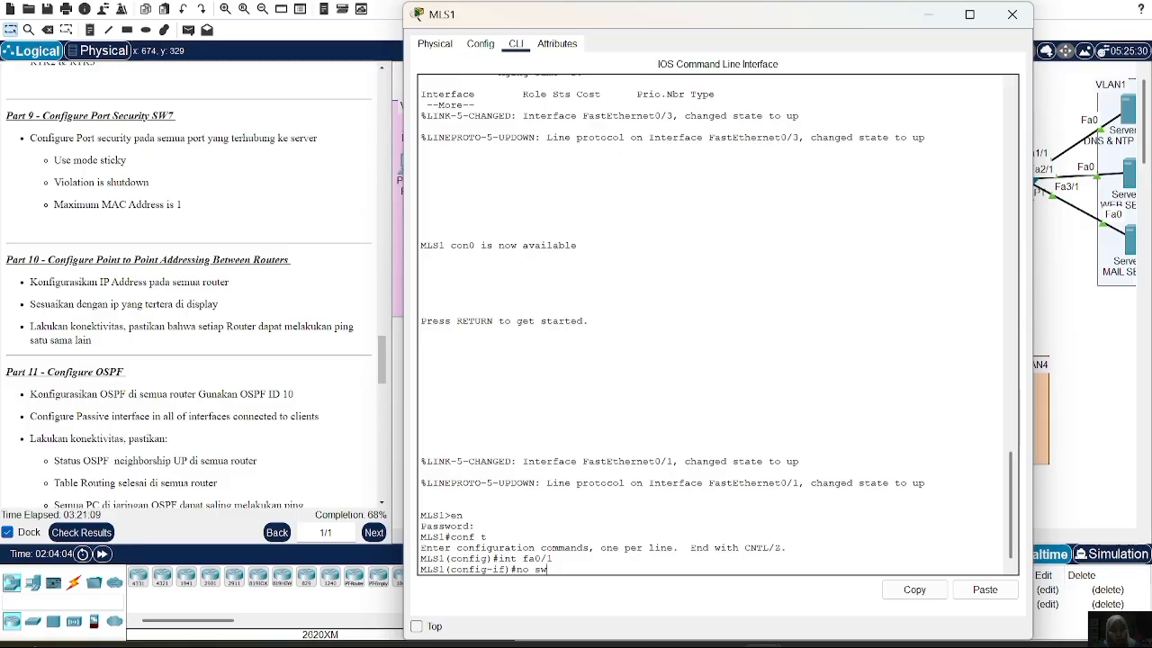
pyautogui.press('Return')
pyautogui.write('ip add ')
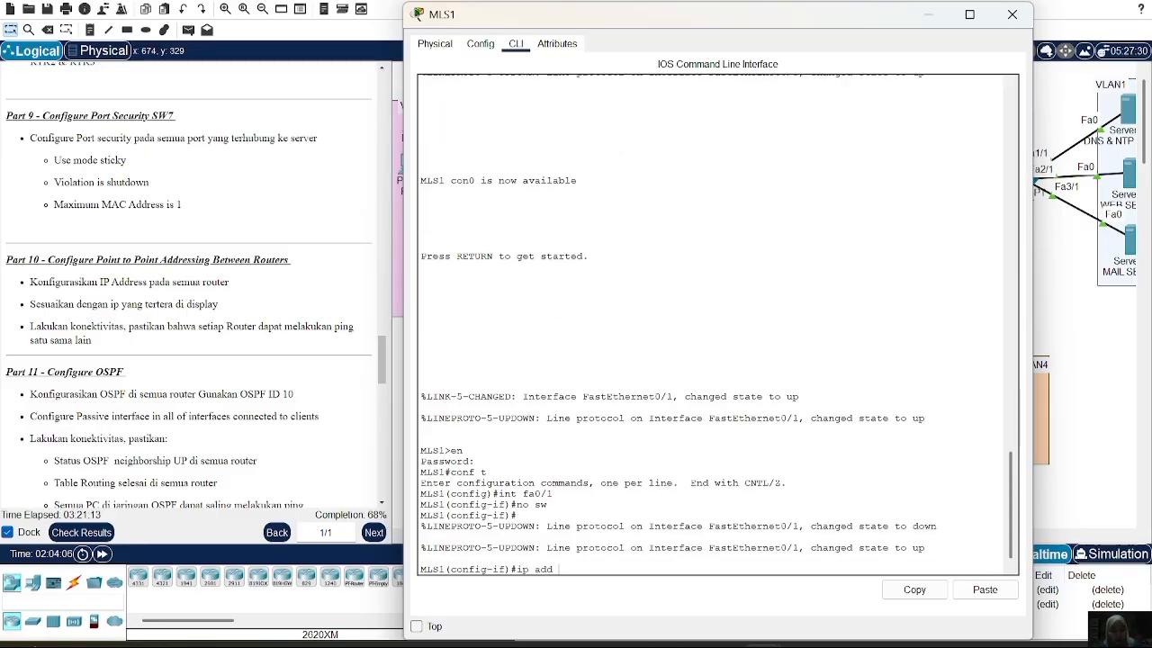
pyautogui.write('10.10.')
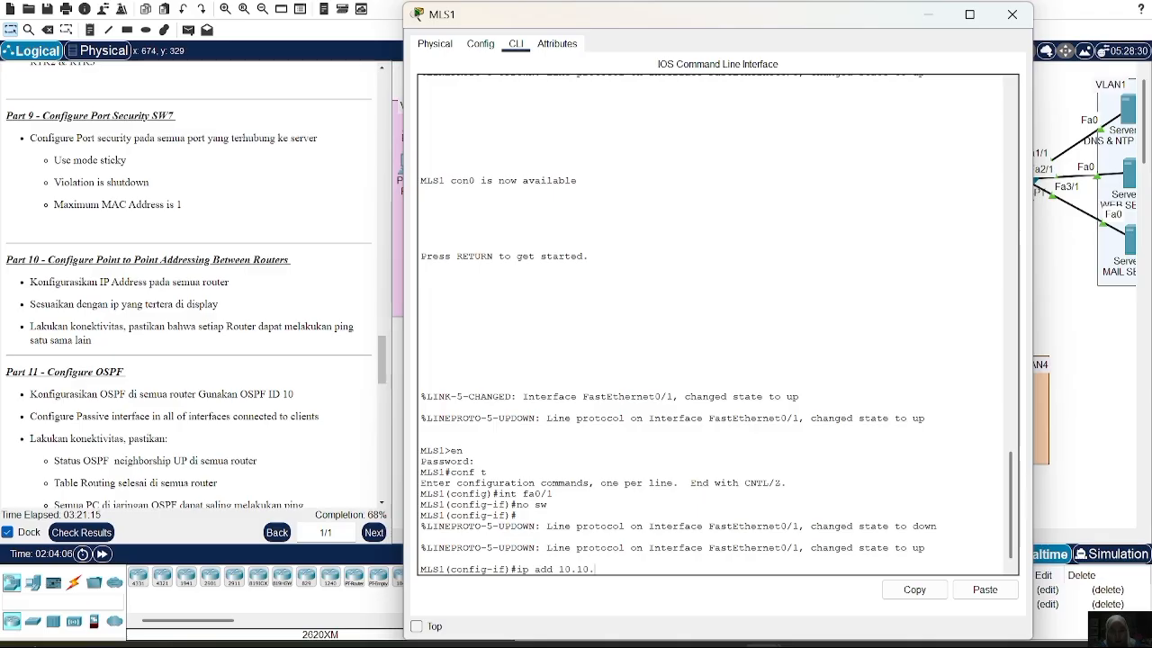
pyautogui.write('10.14 255.255.255.2')
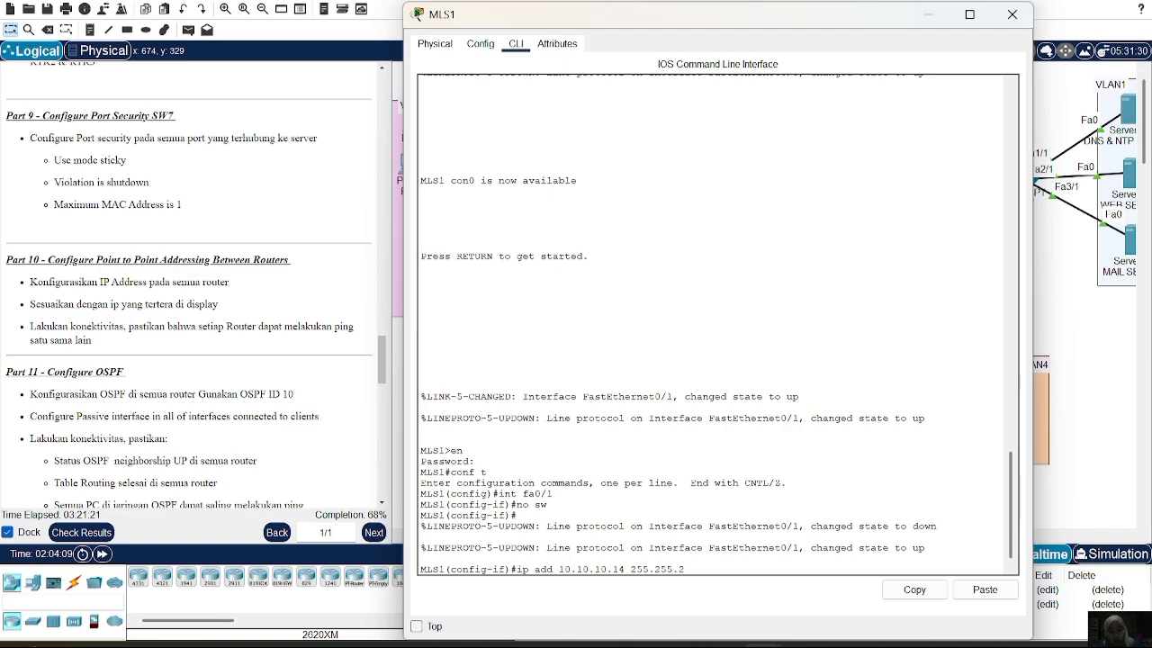
pyautogui.write('52')
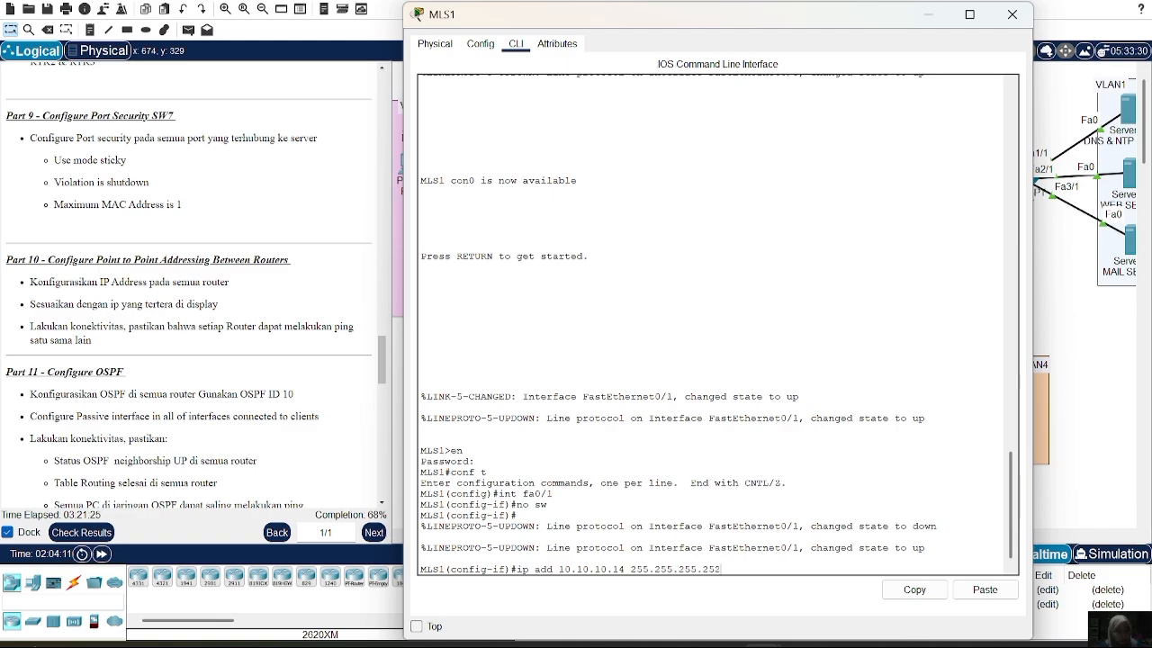
pyautogui.press('Return')
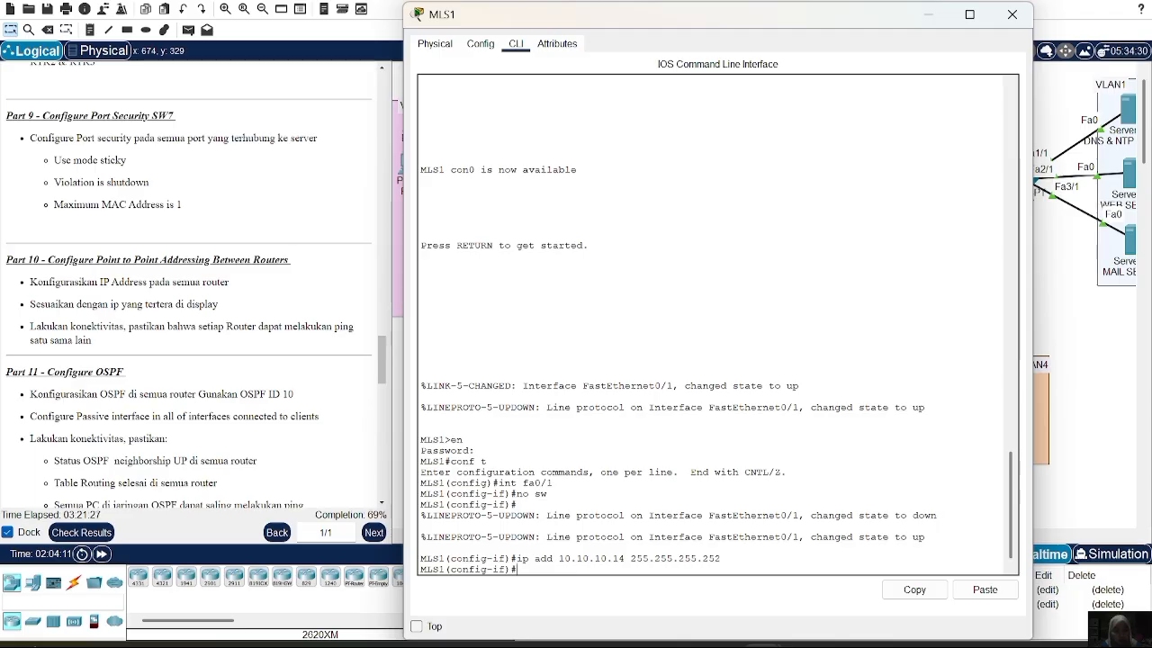
pyautogui.write('no sh')
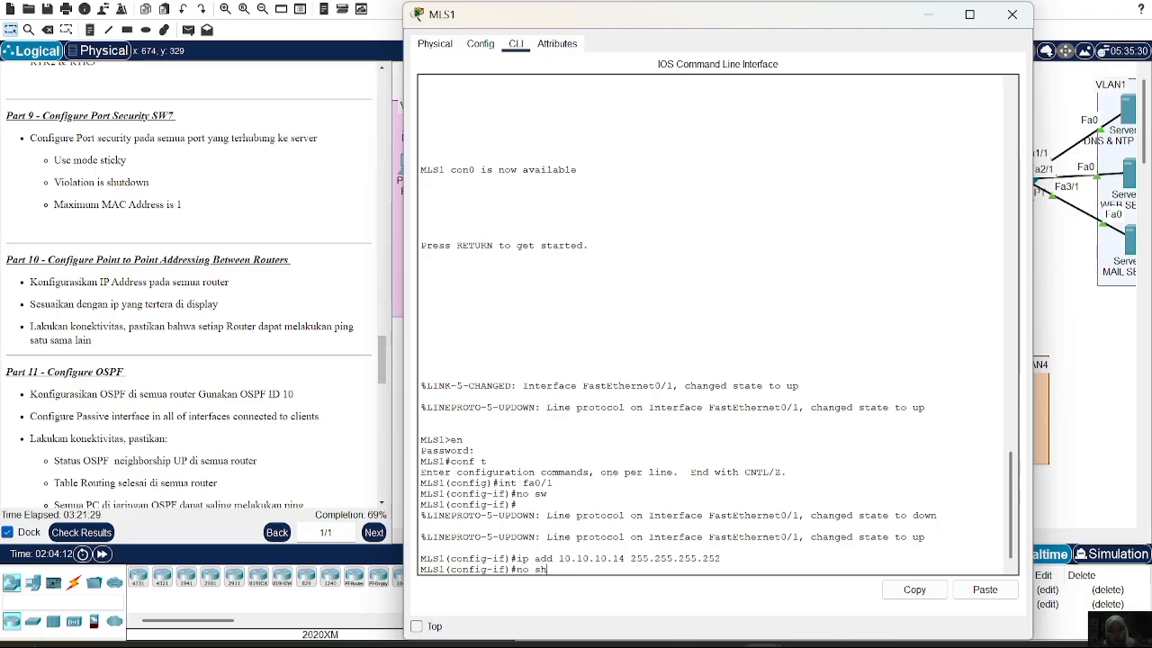
pyautogui.press('Return')
pyautogui.write('ex')
pyautogui.press('Return')
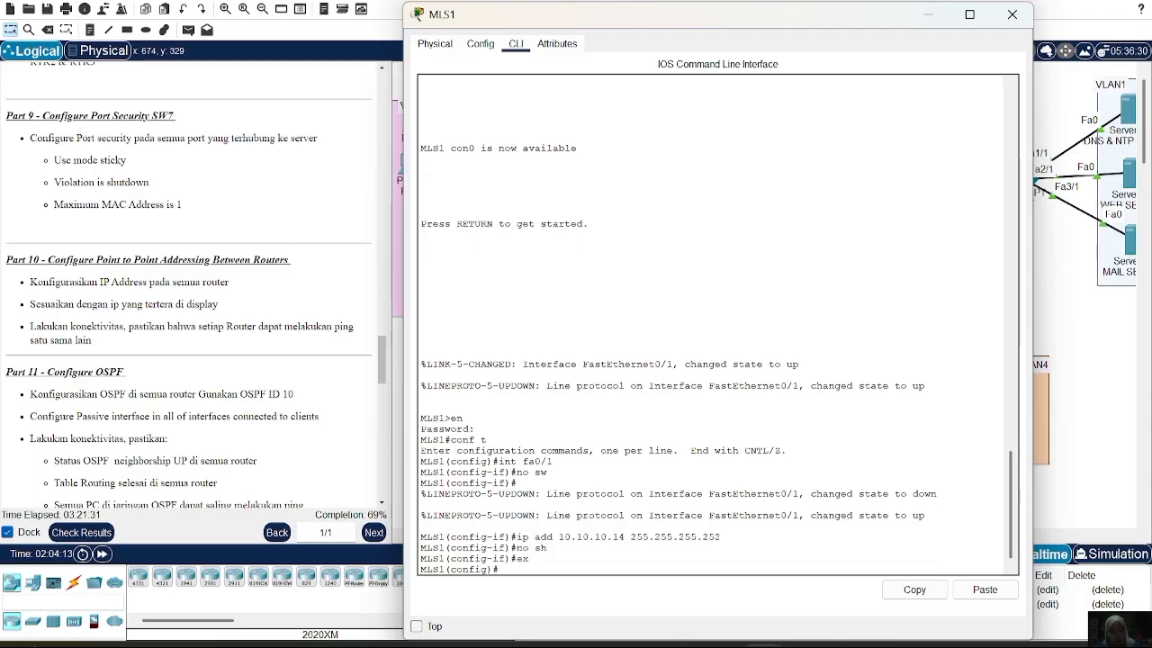
pyautogui.write('int fa0/1')
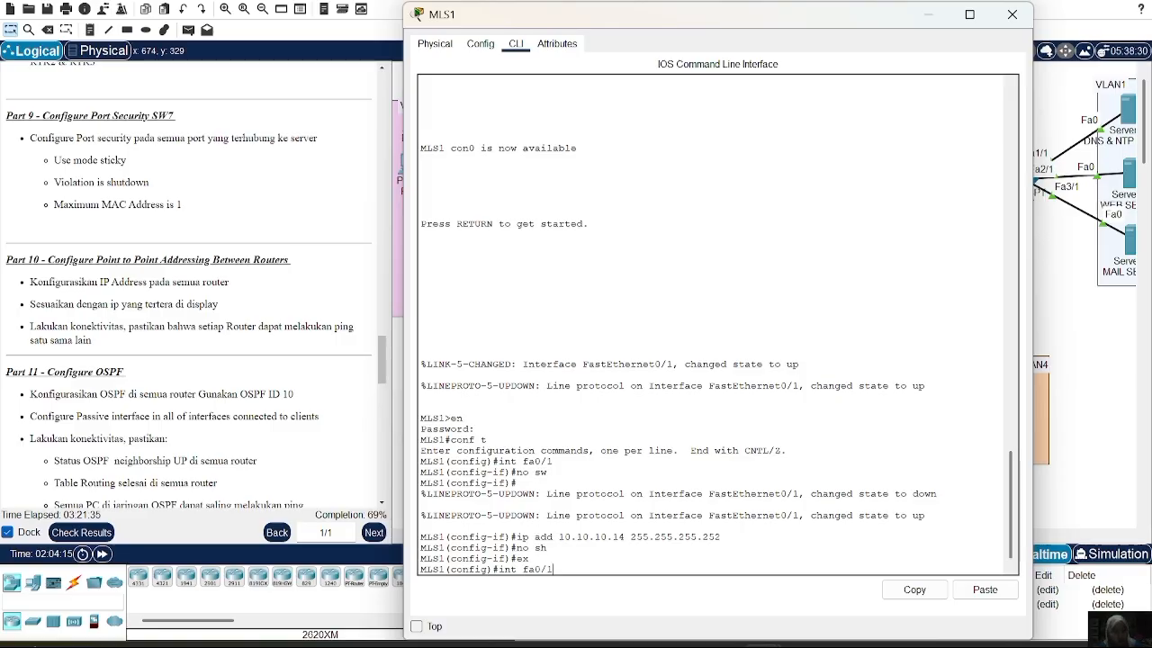
# Make Fa0/1 routed again, readdress it to 10.10.10.10 /30, and enable it
pyautogui.press('Return')
pyautogui.write('no  sw')
pyautogui.press('Return')
pyautogui.write('ex')
pyautogui.press('Up')
pyautogui.press('Up')
pyautogui.press('Up')
pyautogui.press('Up')
pyautogui.press('Up')
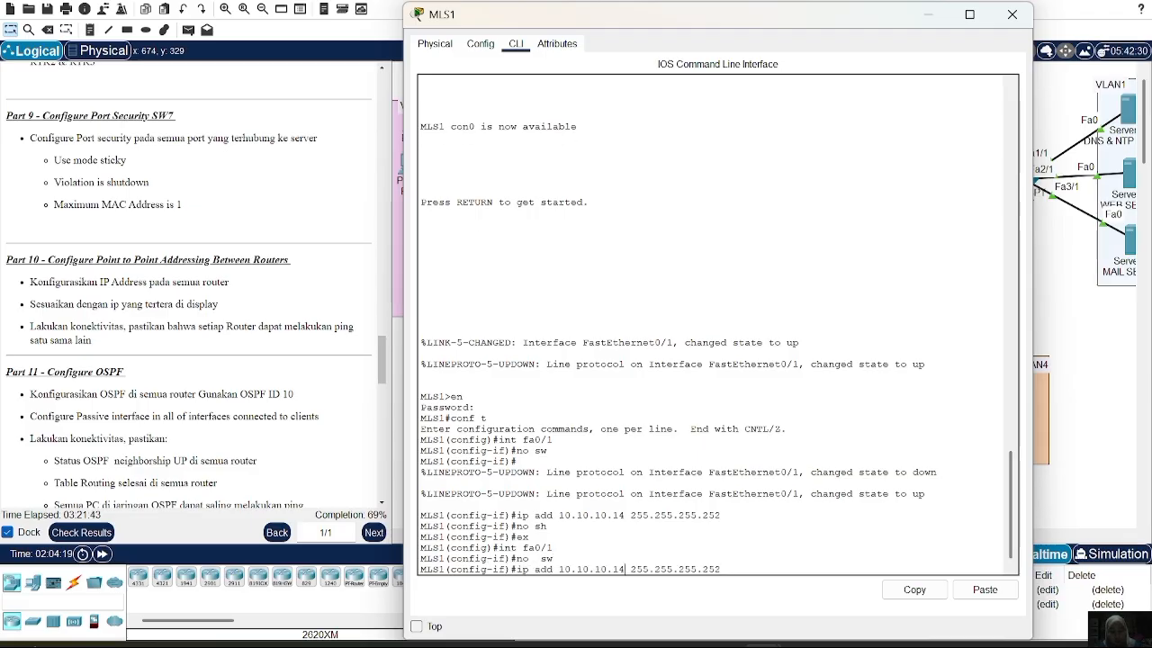
pyautogui.press('Left')
pyautogui.press('Left')
pyautogui.press('Left')
pyautogui.press('Left')
pyautogui.press('Left')
pyautogui.press('Left')
pyautogui.press('Left')
pyautogui.press('Left')
pyautogui.press('Left')
pyautogui.press('Left')
pyautogui.press('Left')
pyautogui.press('Left')
pyautogui.press('Left')
pyautogui.press('Left')
pyautogui.press('Left')
pyautogui.press('Left')
pyautogui.press('BackSpace')
pyautogui.write('0')
pyautogui.press('Return')
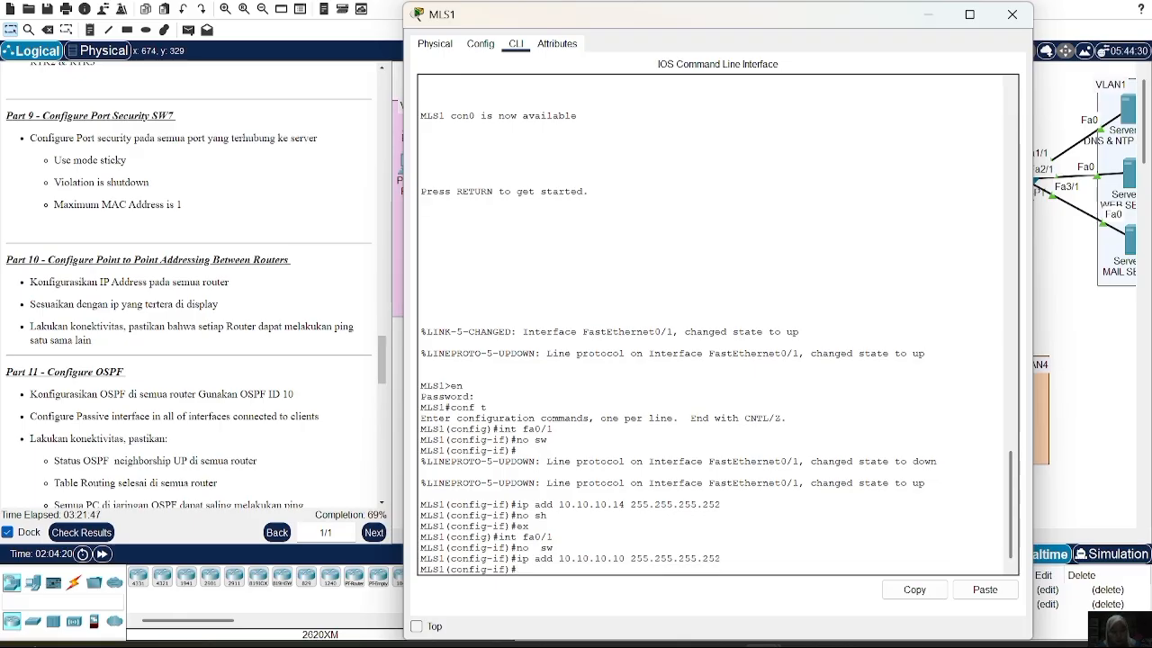
pyautogui.write('no sh')
pyautogui.press('Return')
pyautogui.press('Return')
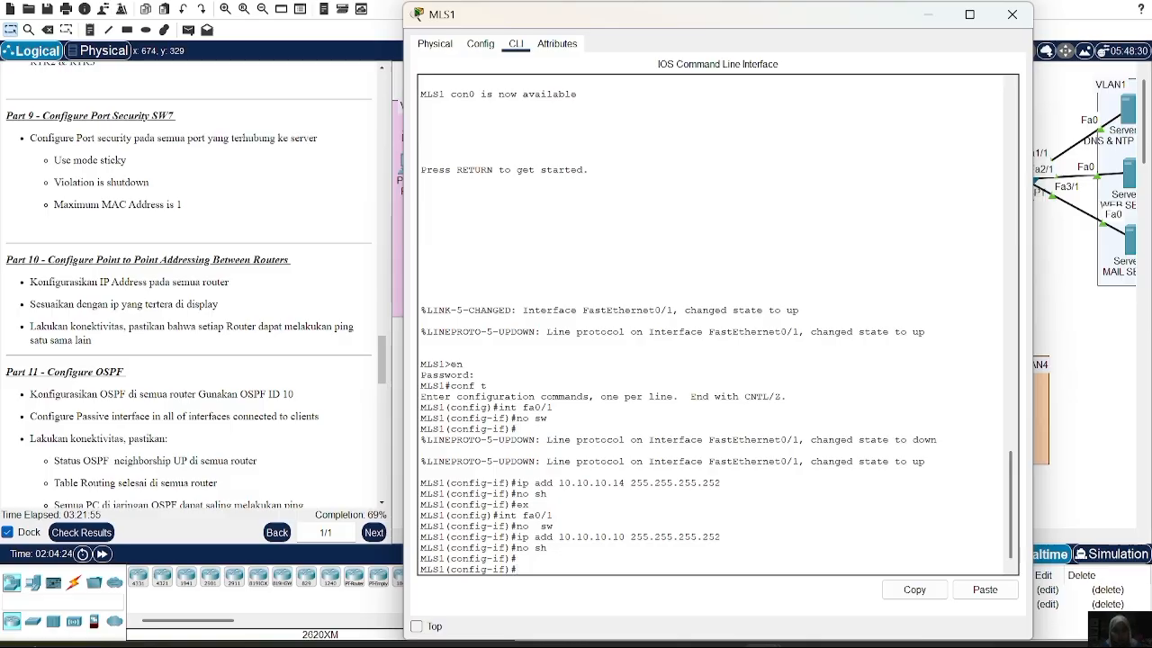
# Make Fa0/2 a routed port at 10.10.10.26 /30, enable it, and close MLS1's window
pyautogui.write('ex')
pyautogui.press('Return')
pyautogui.write('int fa0/2')
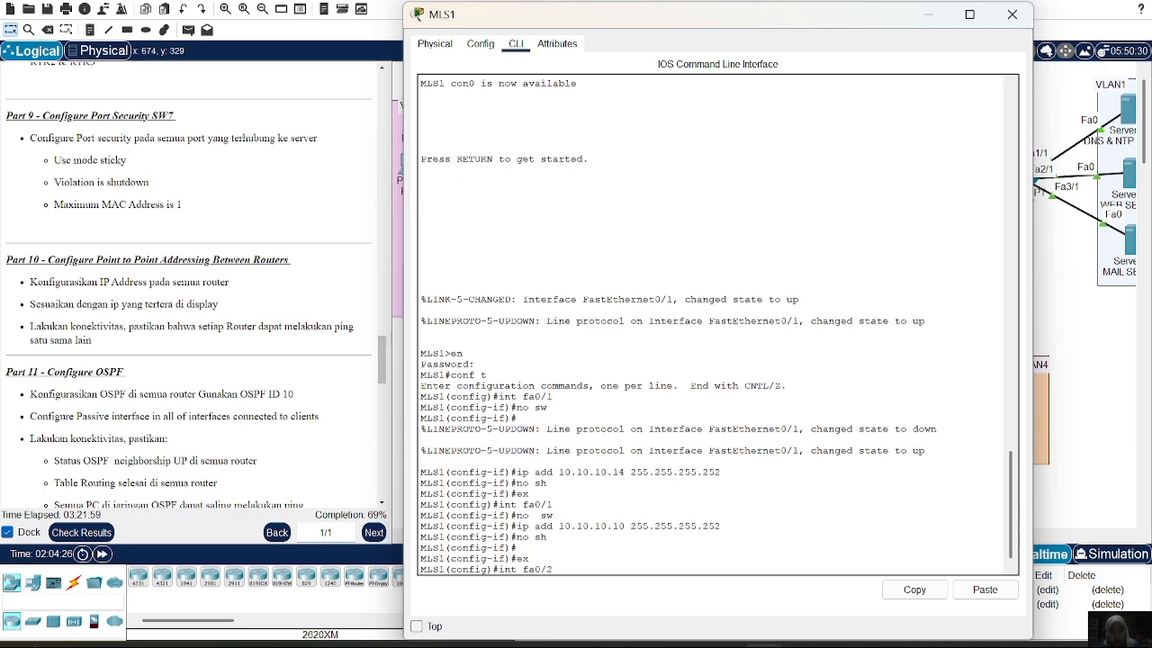
pyautogui.press('Return')
pyautogui.press('Up')
pyautogui.press('Up')
pyautogui.press('Up')
pyautogui.press('Up')
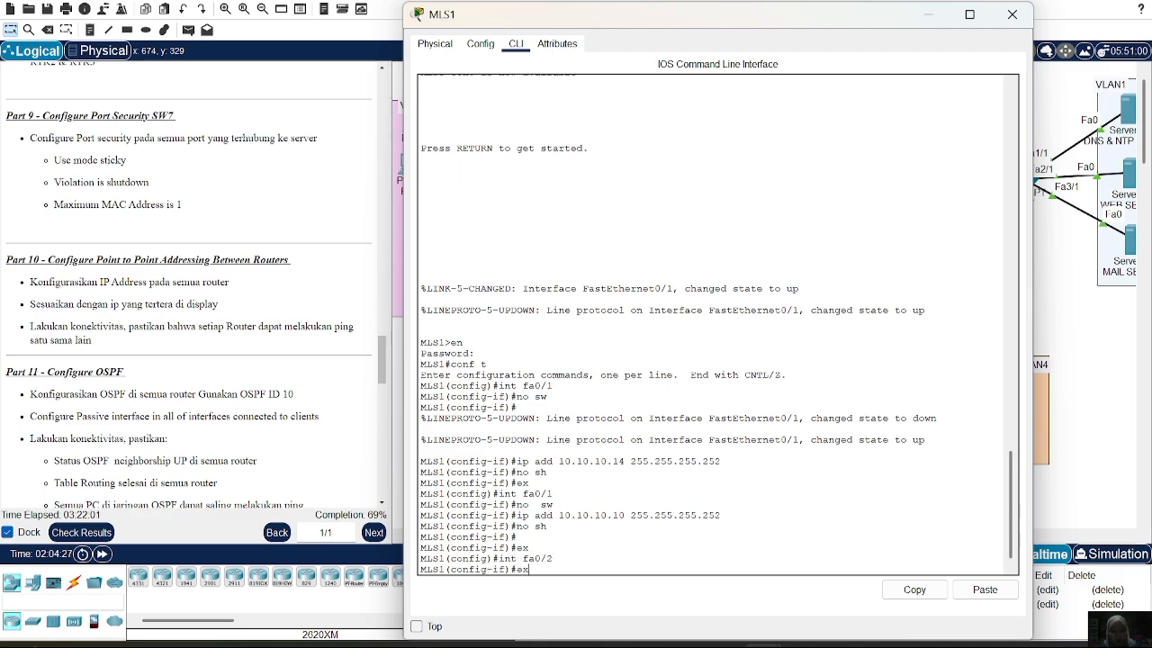
pyautogui.press('Up')
pyautogui.press('Return')
pyautogui.press('Up')
pyautogui.press('Up')
pyautogui.press('Up')
pyautogui.press('Up')
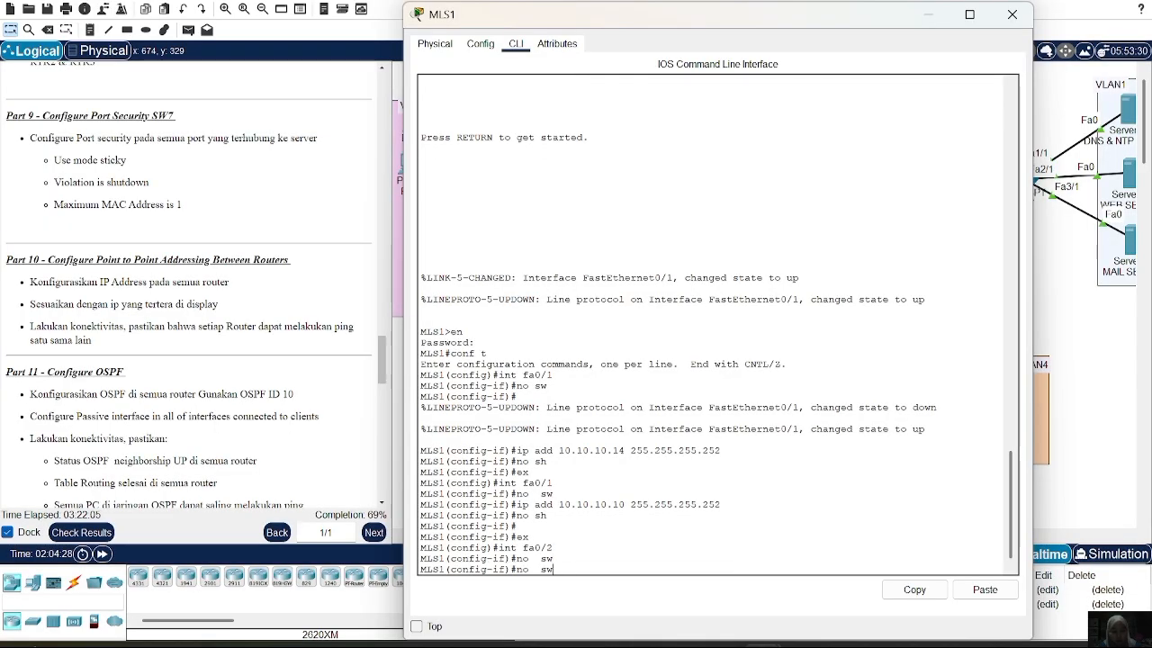
pyautogui.press('Up')
pyautogui.press('Up')
pyautogui.press('Down')
pyautogui.press('Left')
pyautogui.press('Left')
pyautogui.press('Left')
pyautogui.press('Left')
pyautogui.press('Left')
pyautogui.press('BackSpace')
pyautogui.press('BackSpace')
pyautogui.write('26')
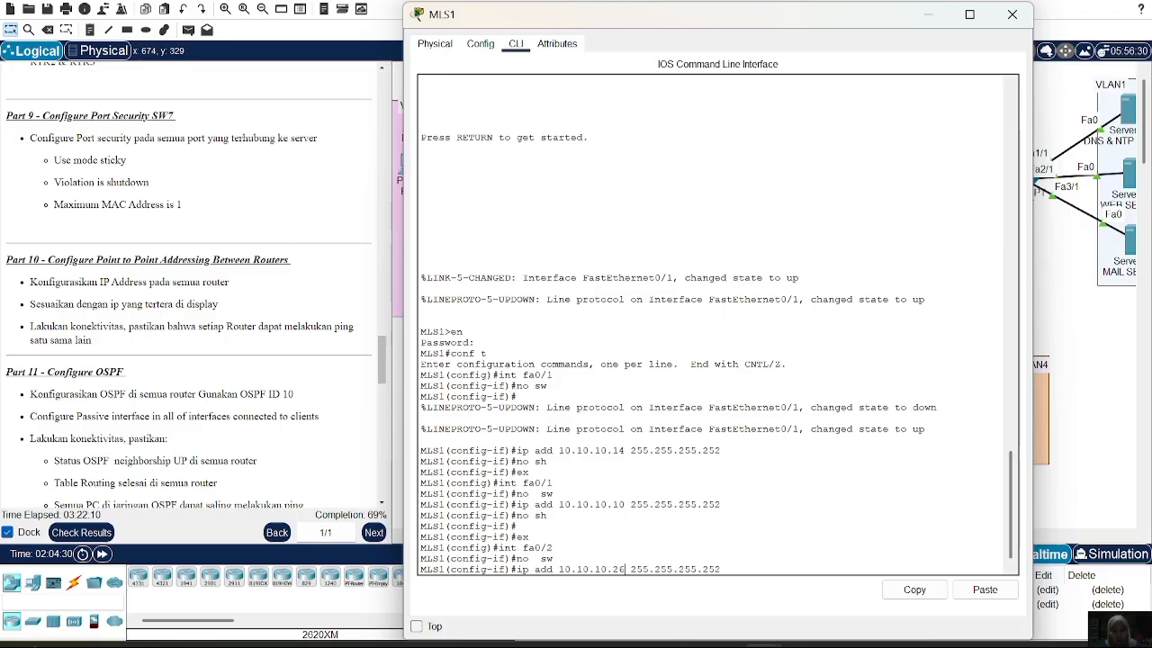
pyautogui.press('Return')
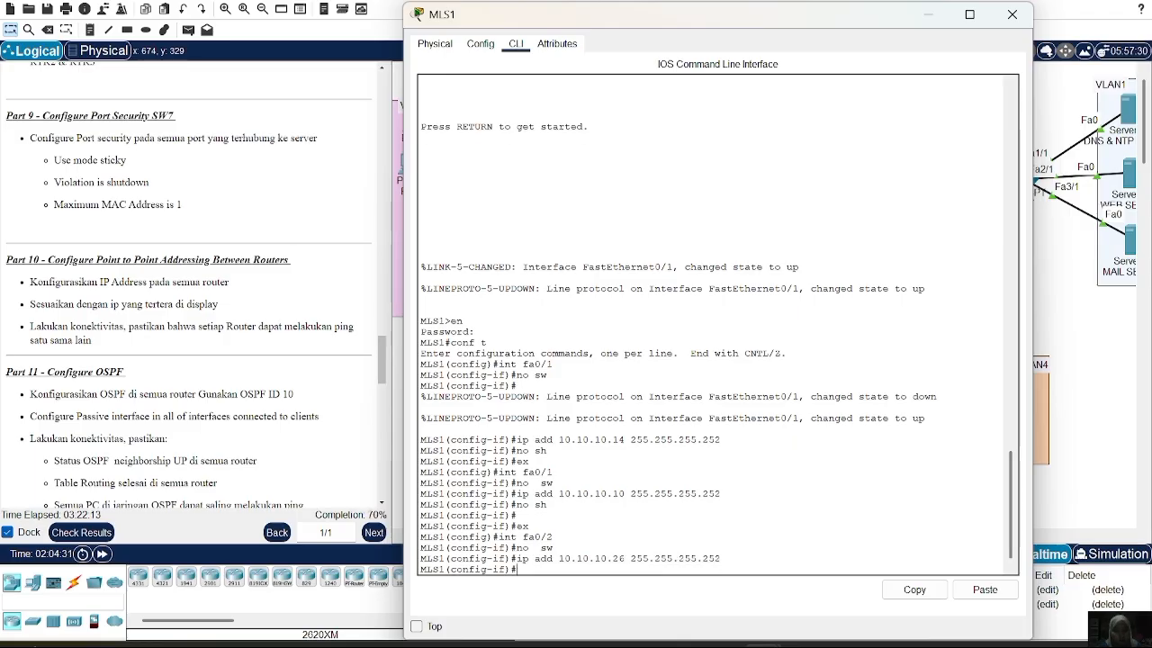
pyautogui.write('no sh')
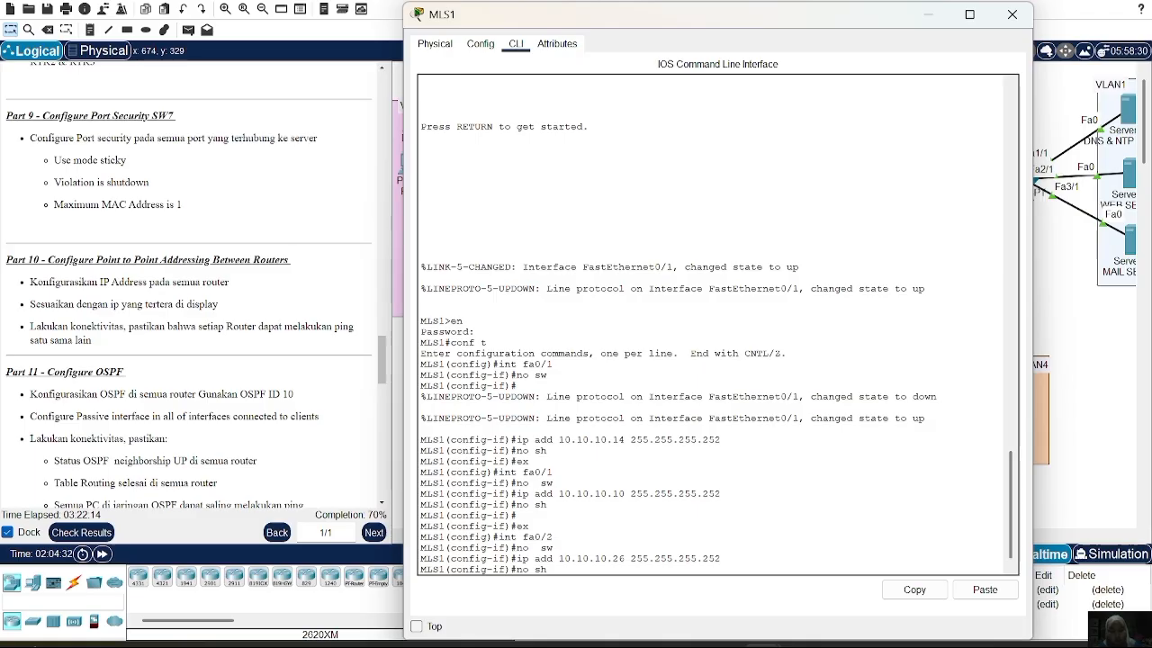
pyautogui.press('Return')
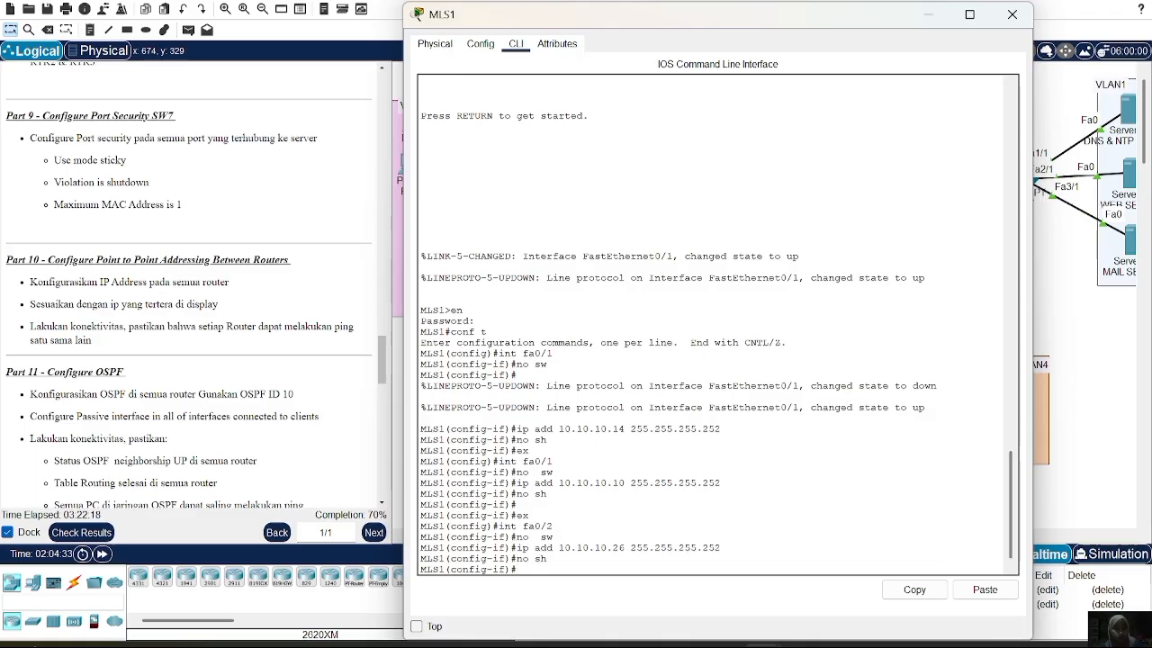
pyautogui.click(1011, 14)
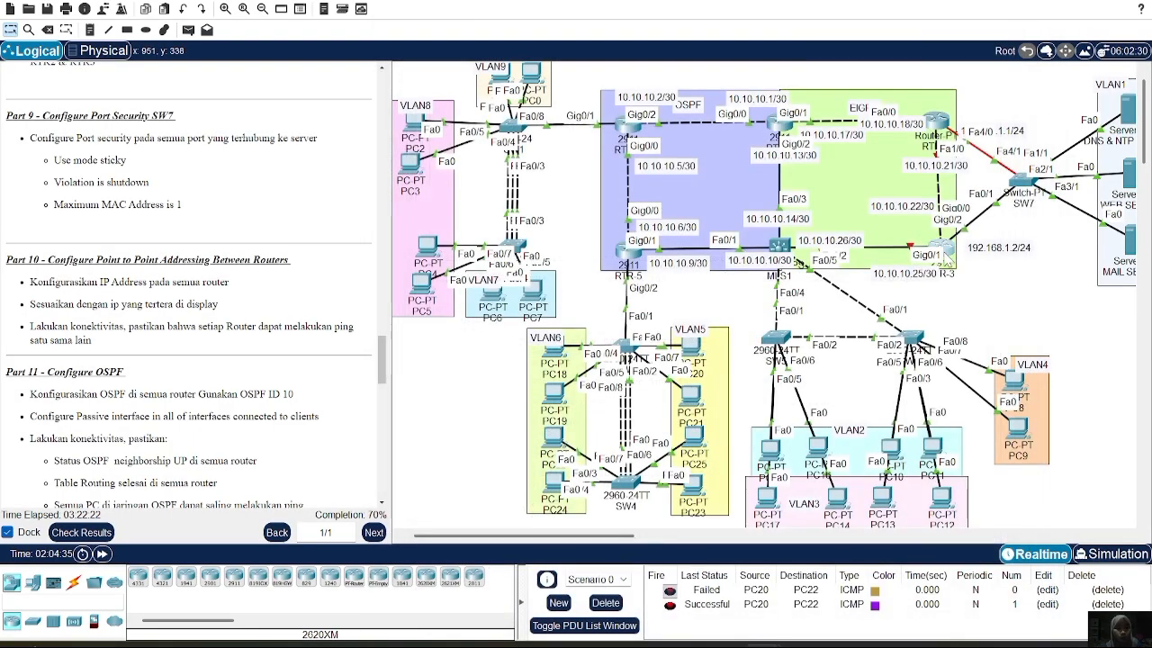
pyautogui.click(945, 256)
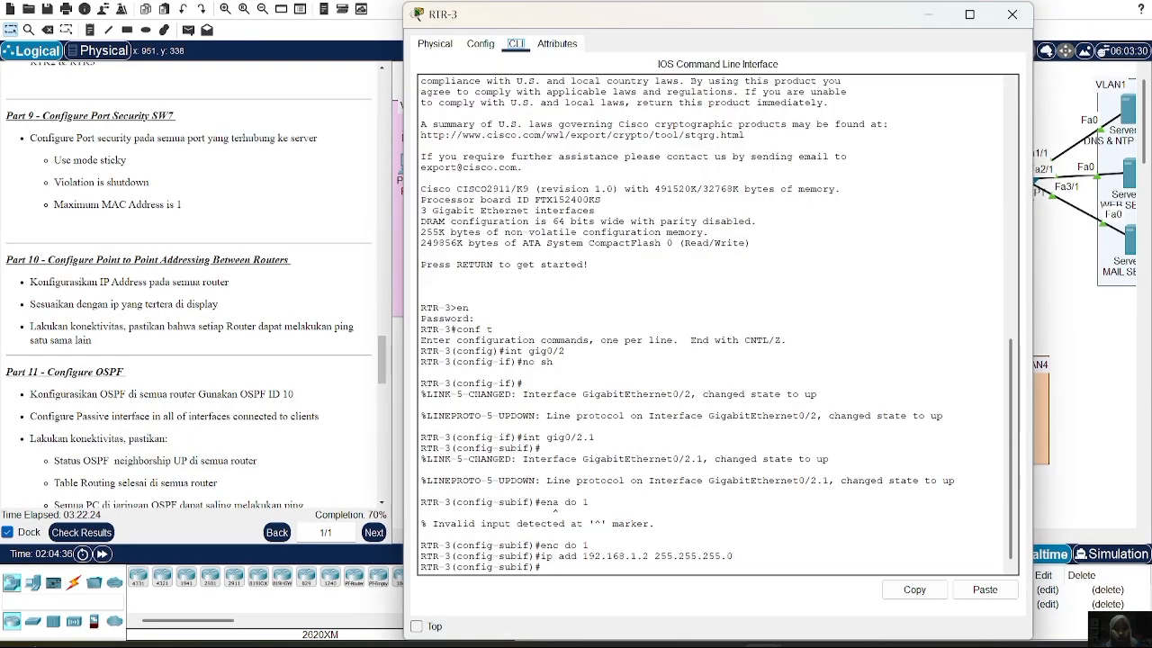
# On RTR-3, give Gig0/2 the address 10.10.10.22 /30 and enable it
pyautogui.press('Return')
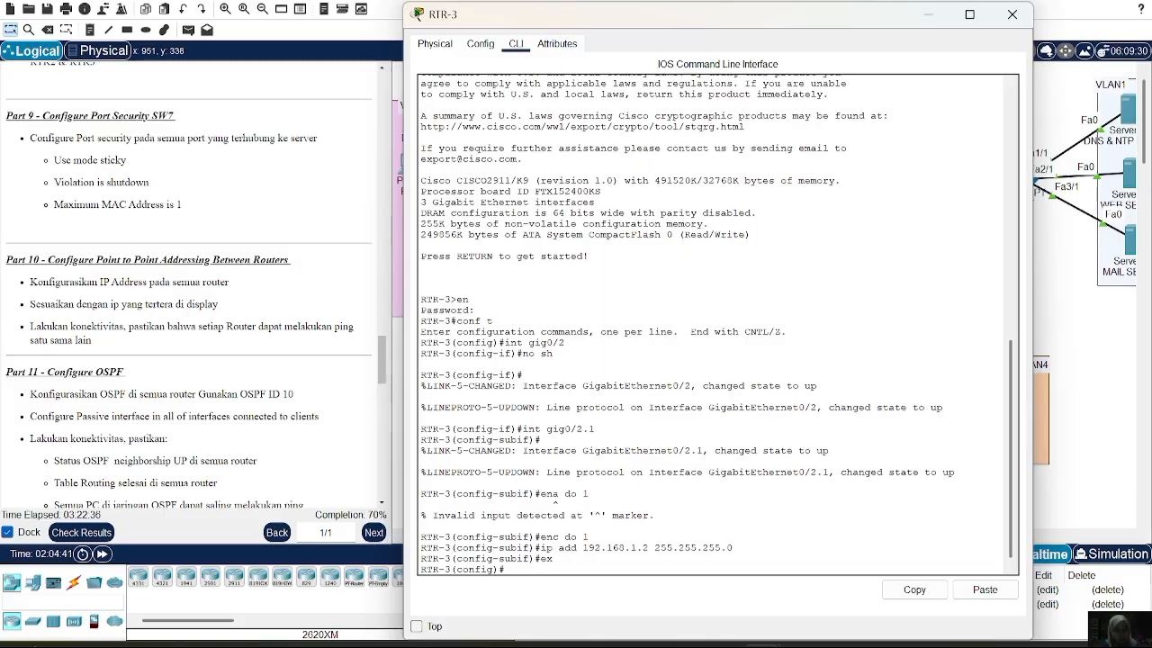
pyautogui.write('int')
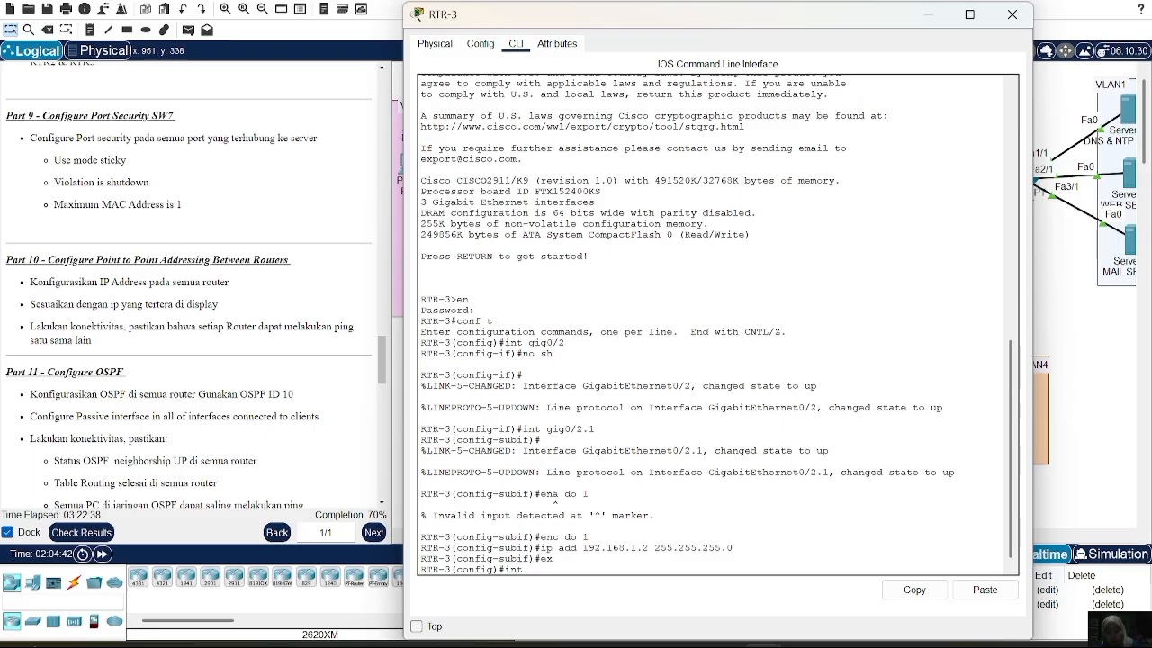
pyautogui.write(' gig0/2')
pyautogui.press('Return')
pyautogui.write('ip')
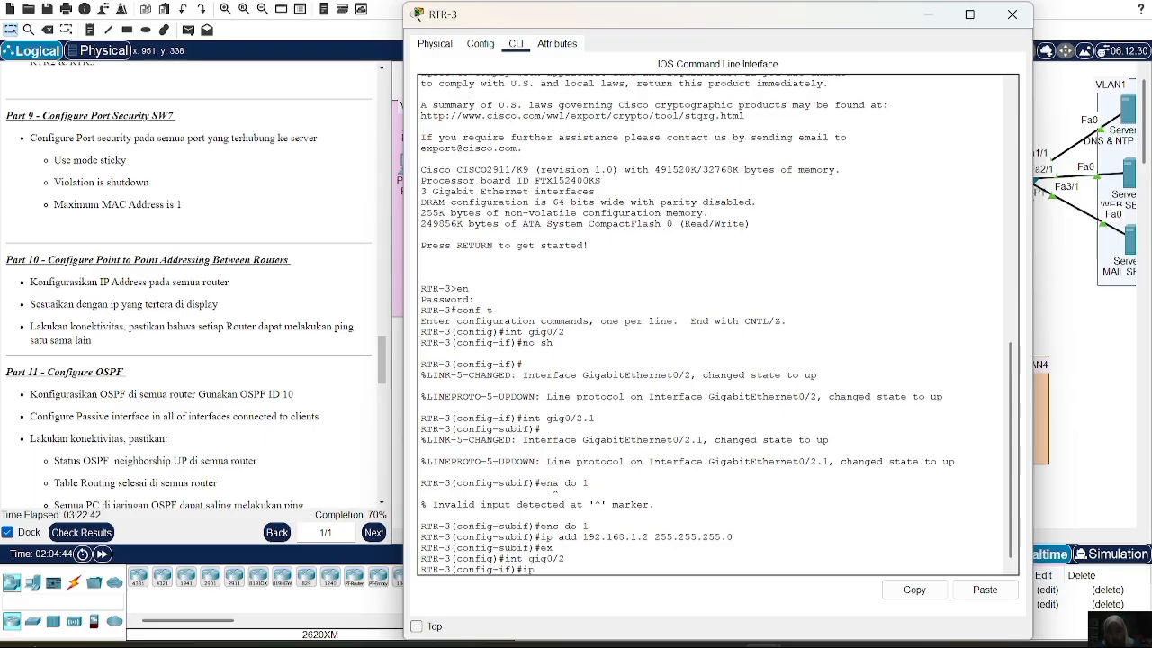
pyautogui.write(' add 10.10.10.')
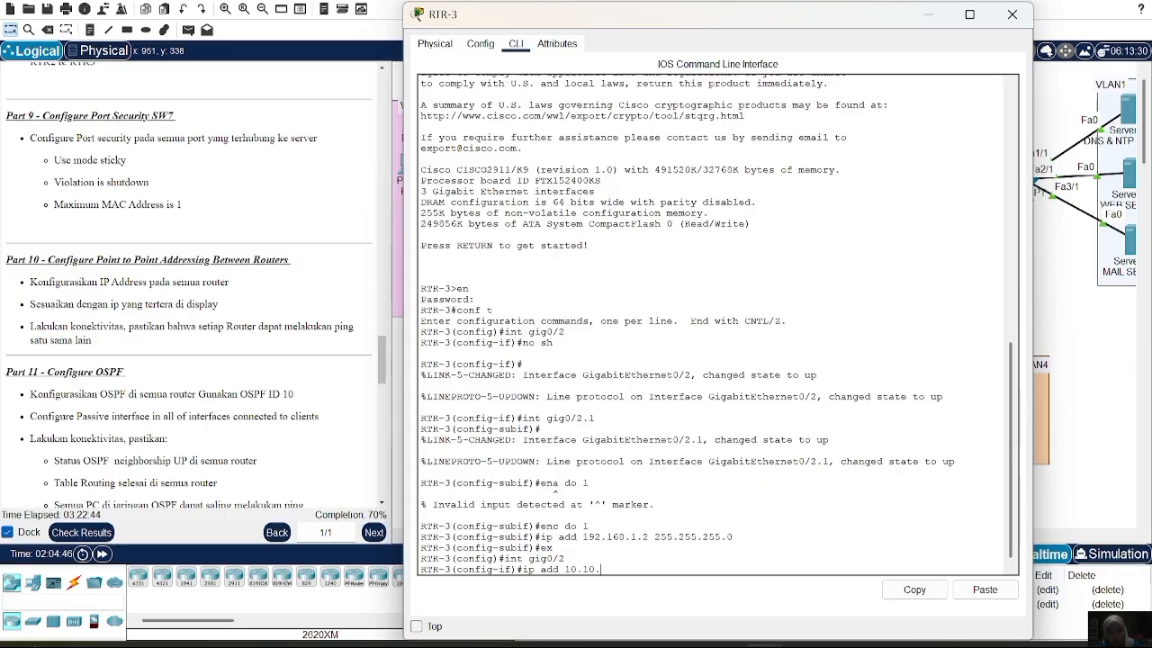
pyautogui.write('22 255.255.255.252')
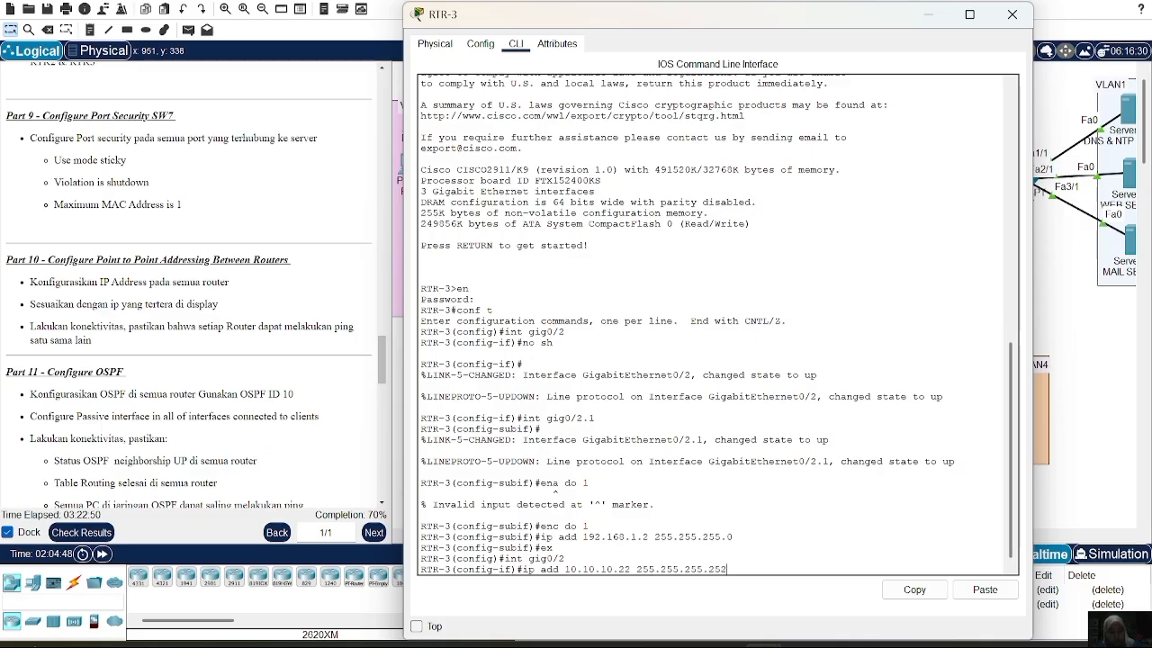
pyautogui.press('Return')
pyautogui.write('no sh')
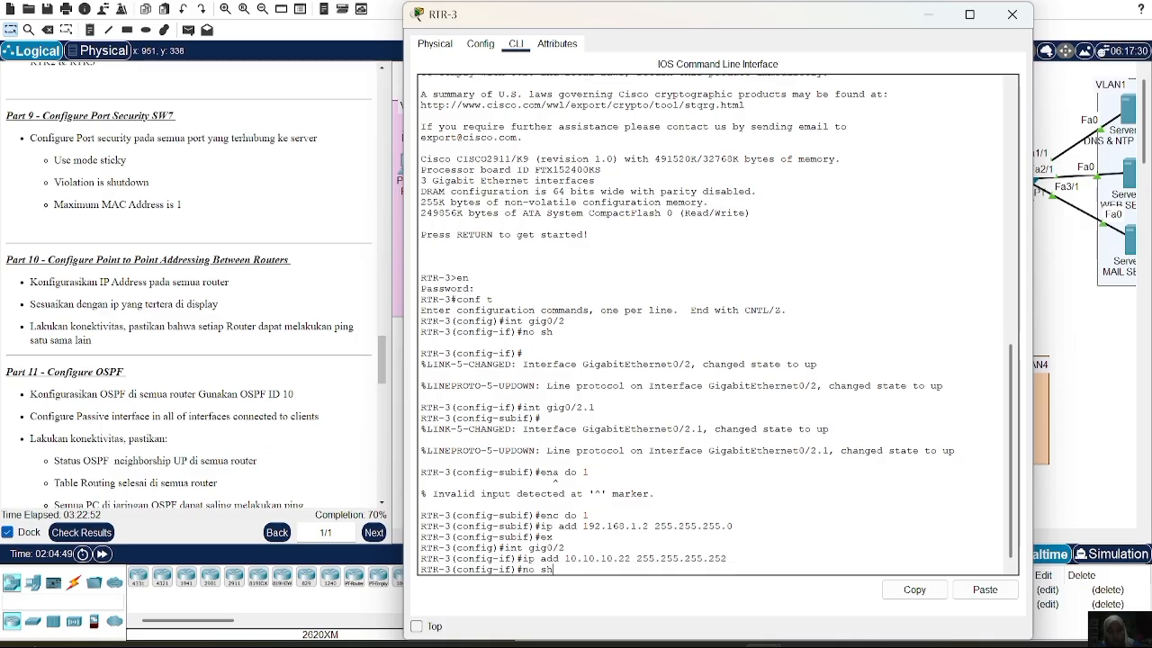
pyautogui.press('Return')
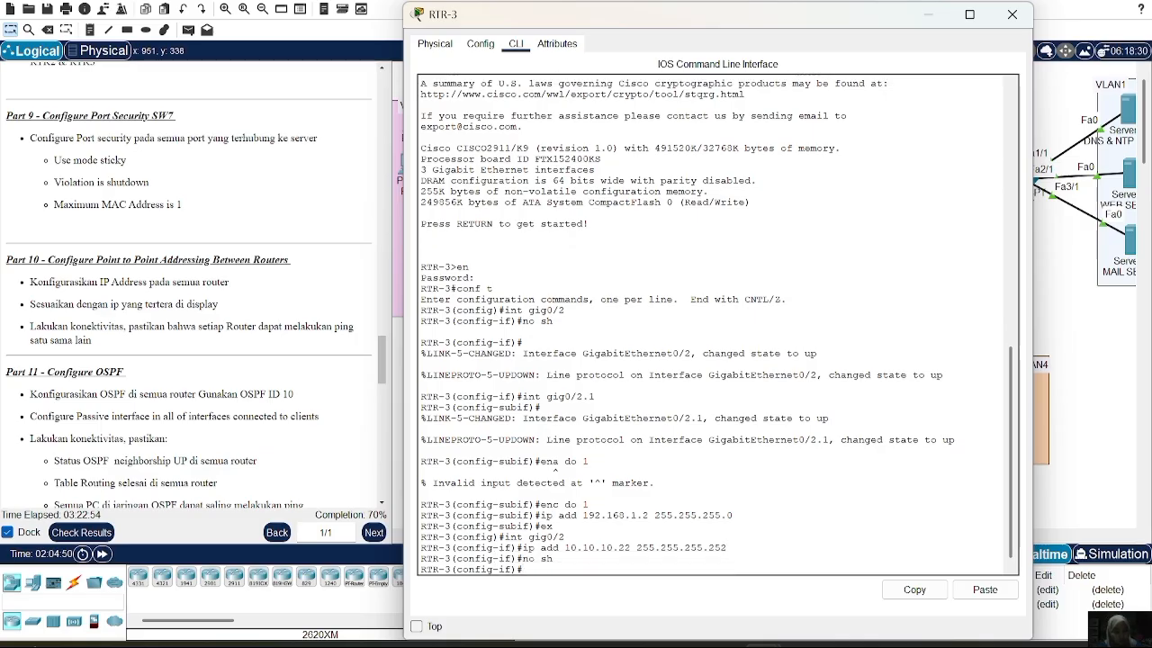
# Address Gig0/1 as 10.10.10.25 /30 and enable it, then select RTR-2's Fa1/0
pyautogui.write('ex')
pyautogui.press('Return')
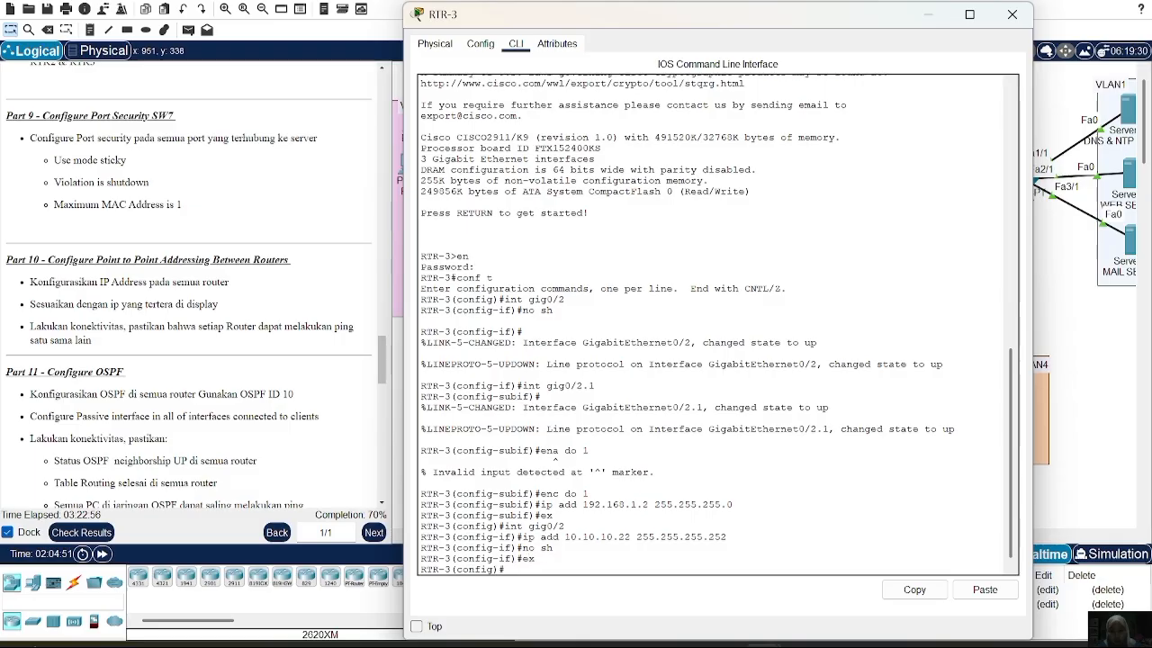
pyautogui.write('int gig0/1')
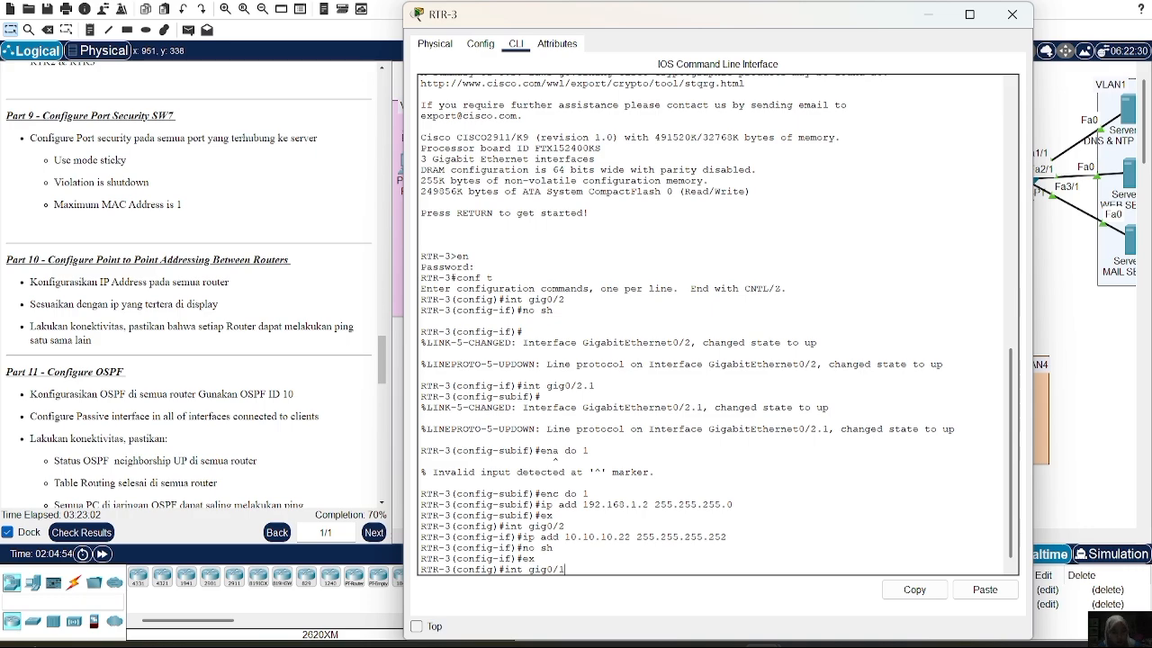
pyautogui.press('Return')
pyautogui.press('Up')
pyautogui.press('Up')
pyautogui.press('Up')
pyautogui.press('Up')
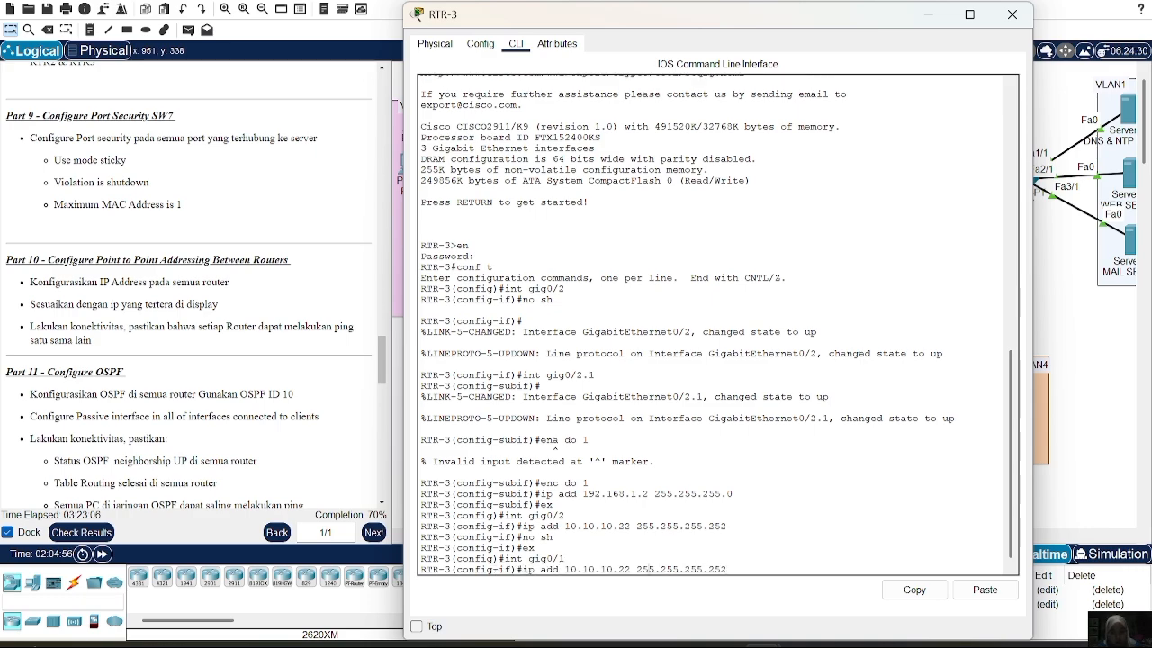
pyautogui.press('Left')
pyautogui.press('Left')
pyautogui.press('Left')
pyautogui.press('Left')
pyautogui.press('Left')
pyautogui.press('Left')
pyautogui.press('Left')
pyautogui.press('Left')
pyautogui.press('Left')
pyautogui.press('Left')
pyautogui.press('Left')
pyautogui.press('Left')
pyautogui.press('Left')
pyautogui.press('Left')
pyautogui.press('Left')
pyautogui.press('Left')
pyautogui.press('BackSpace')
pyautogui.write('5')
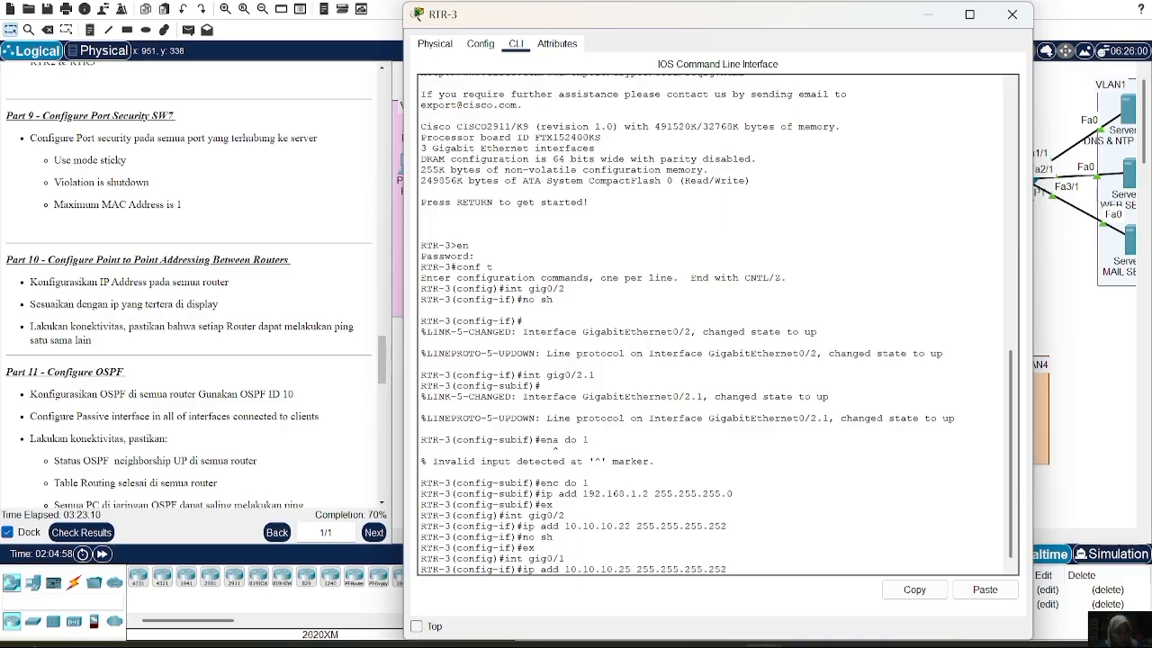
pyautogui.press('Return')
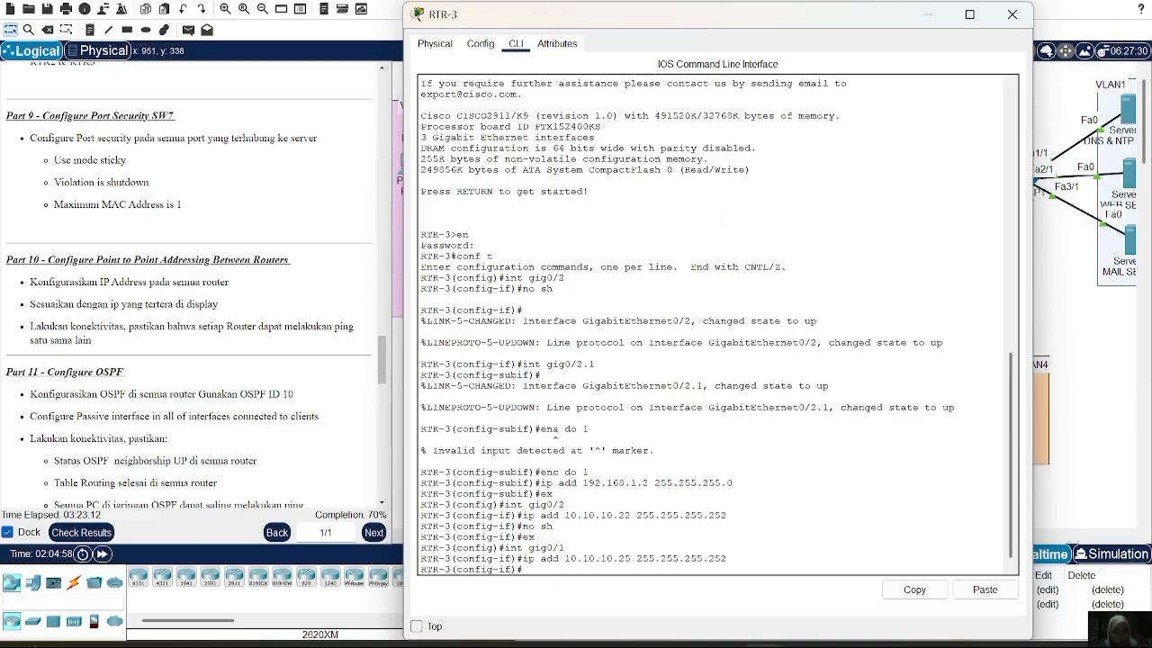
pyautogui.write('no sh')
pyautogui.press('Return')
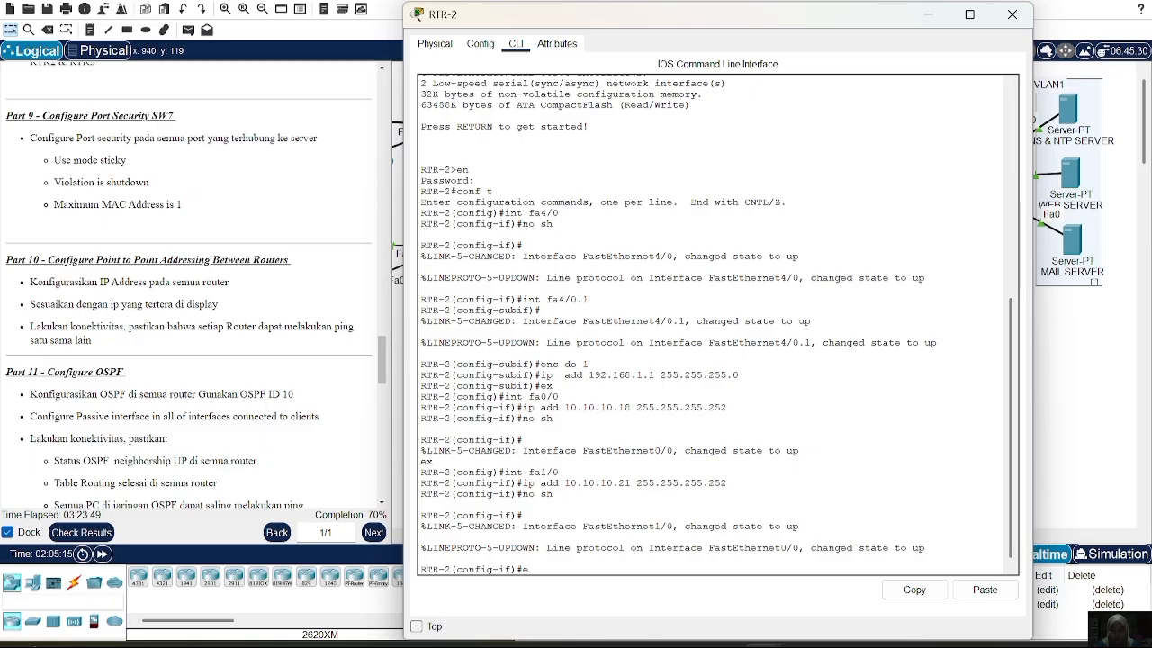
pyautogui.press('Return')
pyautogui.write('int fa1/0')
# Assign RTR-2's Fa1/0 the address 10.10.10.21 /30 and enable it
pyautogui.press('Return')
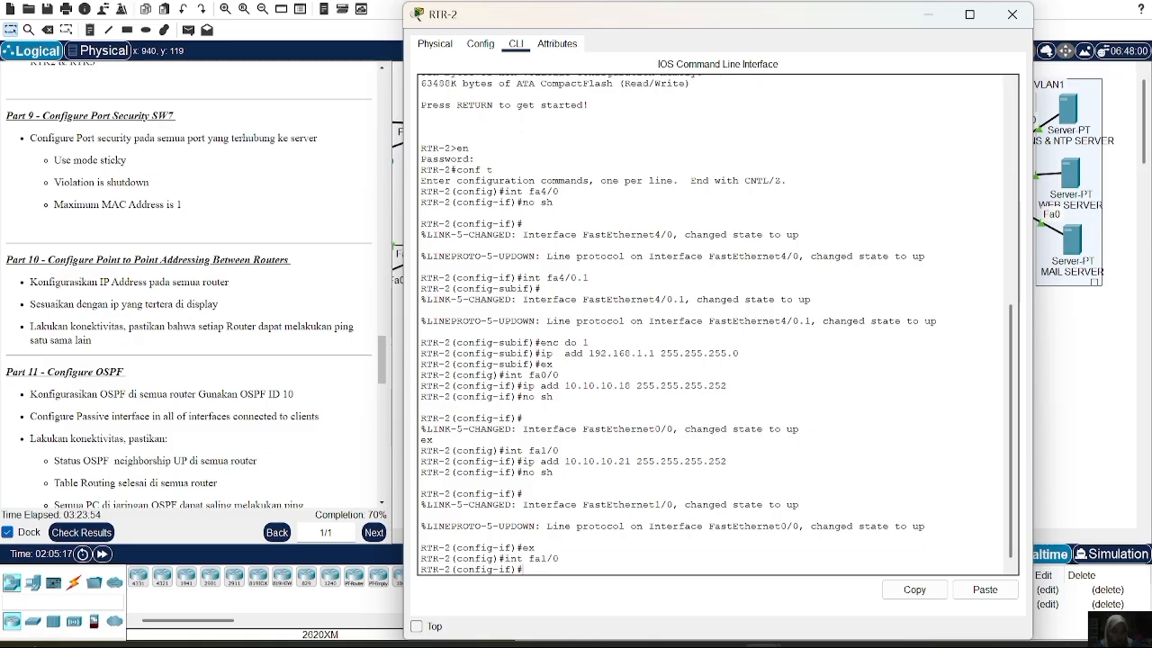
pyautogui.write('ip add 10.10.10')
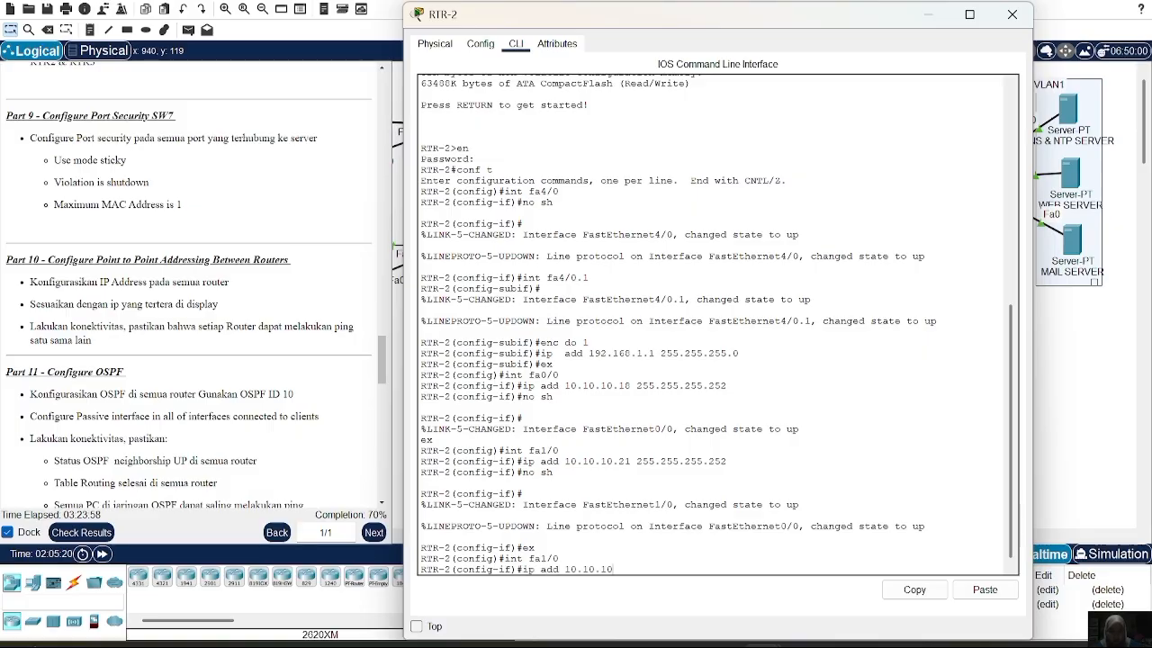
pyautogui.write('.21 255.255.255.252')
pyautogui.press('Return')
pyautogui.write('no s')
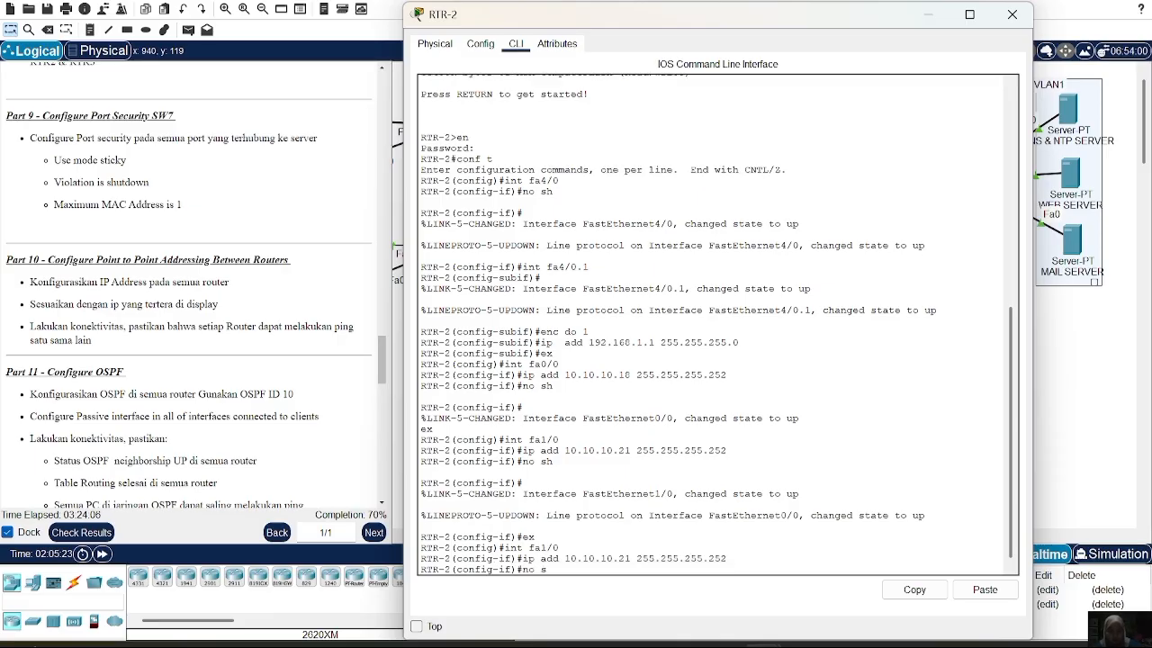
pyautogui.write('h')
pyautogui.press('Return')
# Review RTR-2's interface summary with do sh ip int brief, then close the console
pyautogui.write('do sh ip int brief')
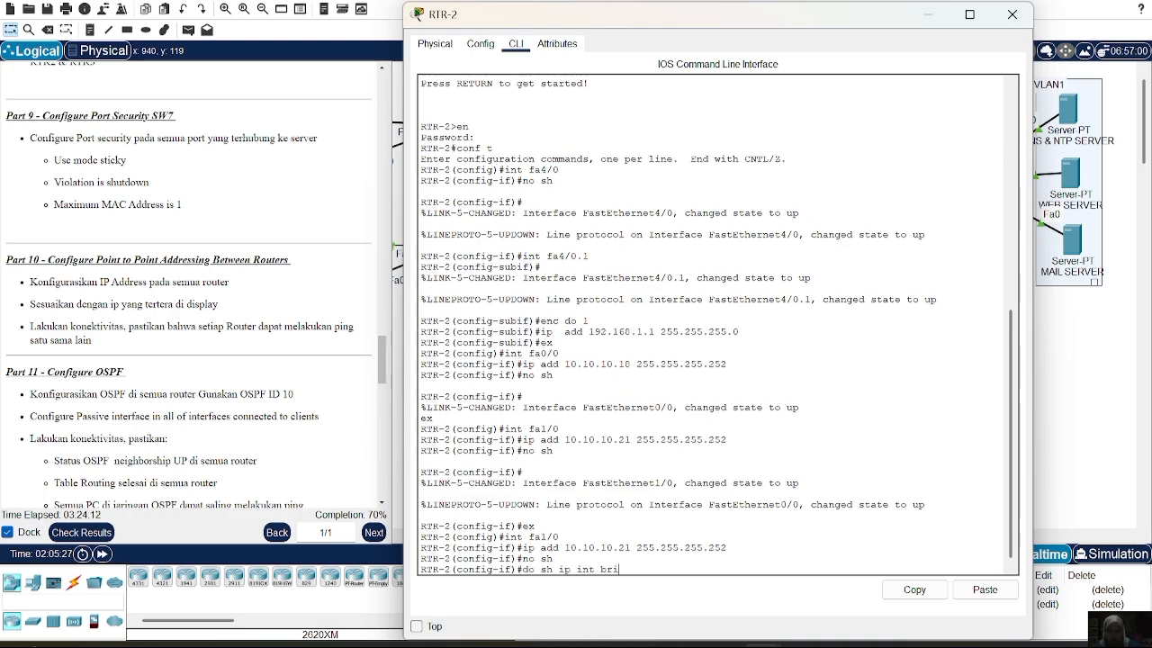
pyautogui.press('Return')
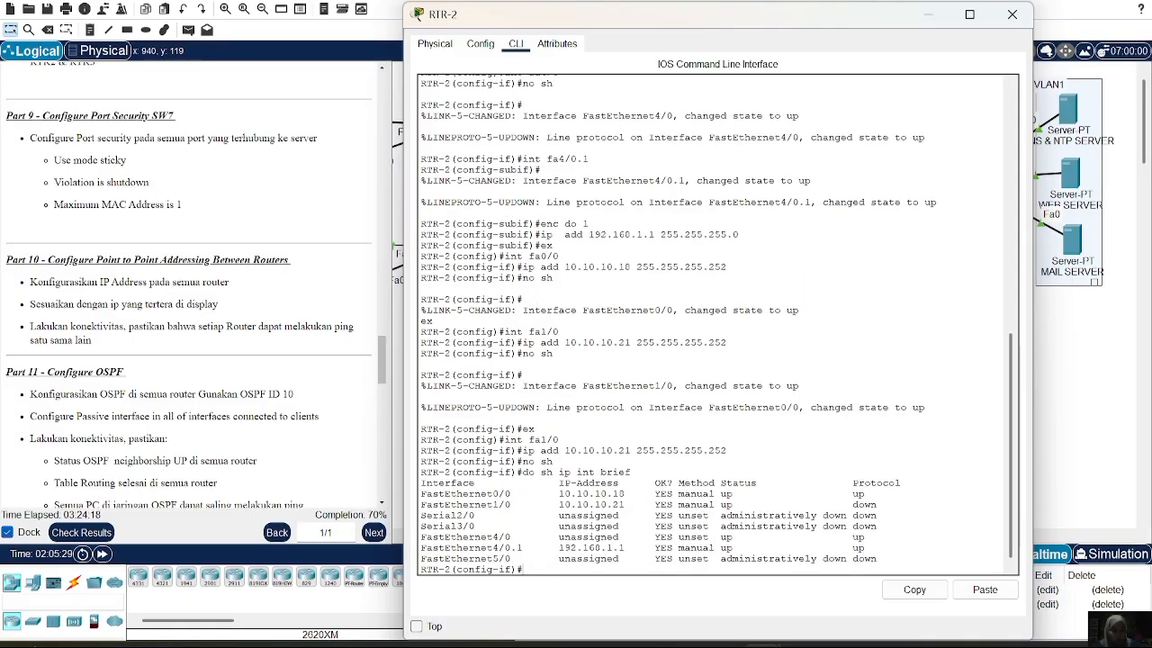
pyautogui.click(1012, 15)
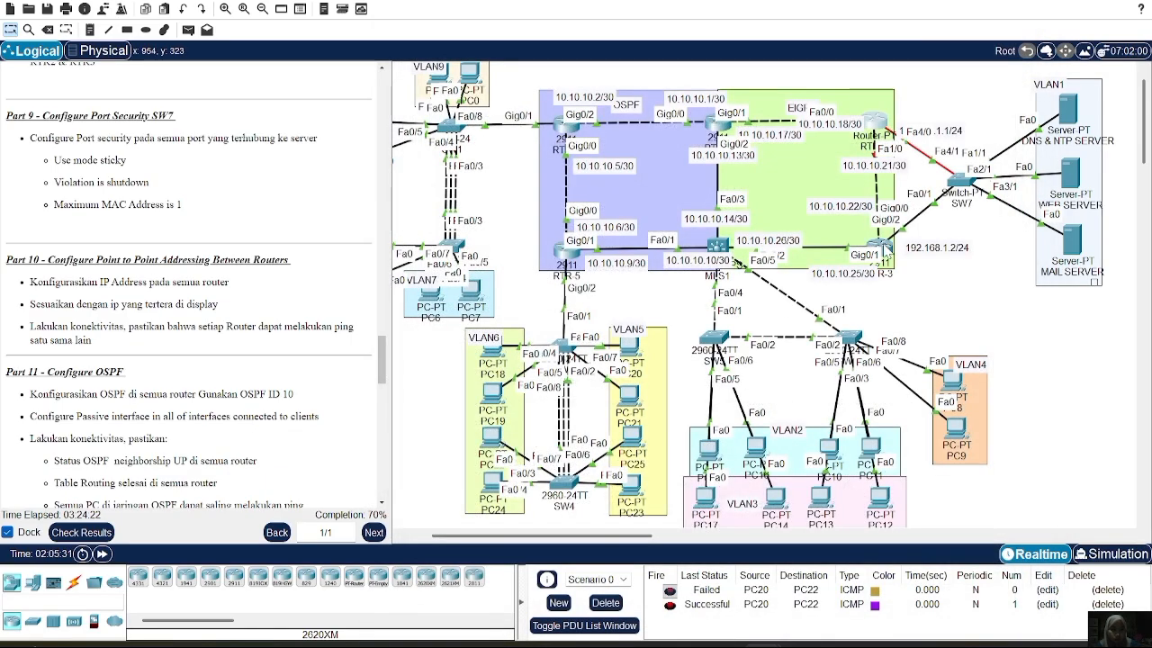
# On RTR-3, remove 10.10.10.22 /30 from Gig0/2 and check the interface summary
pyautogui.click(884, 247)
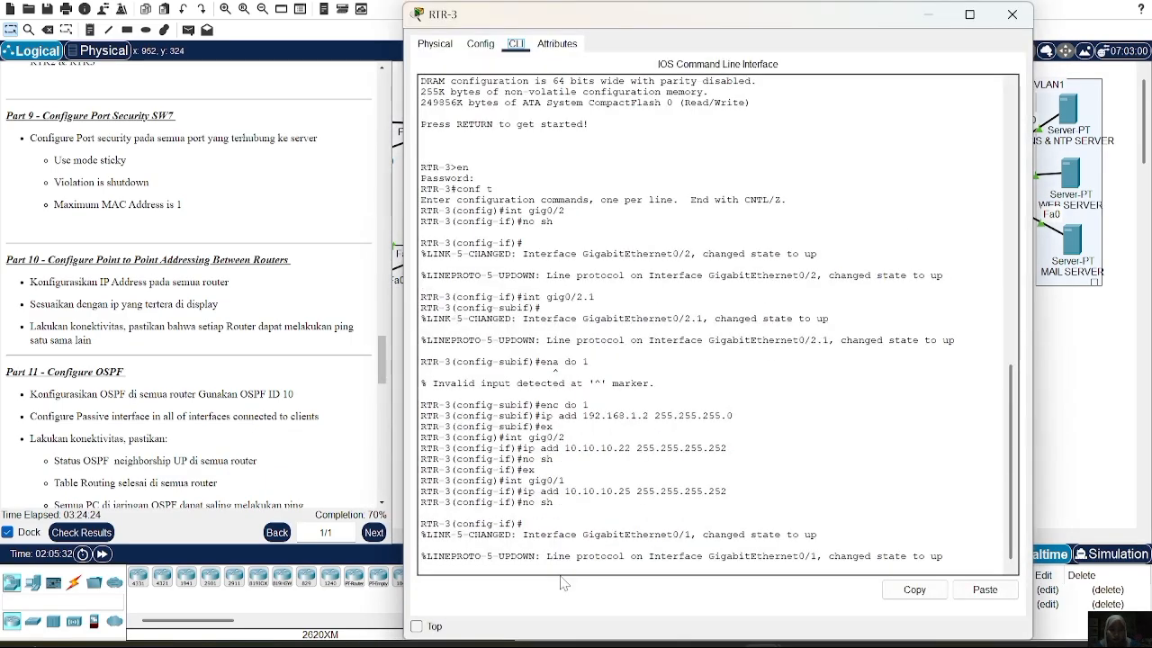
pyautogui.write('ex')
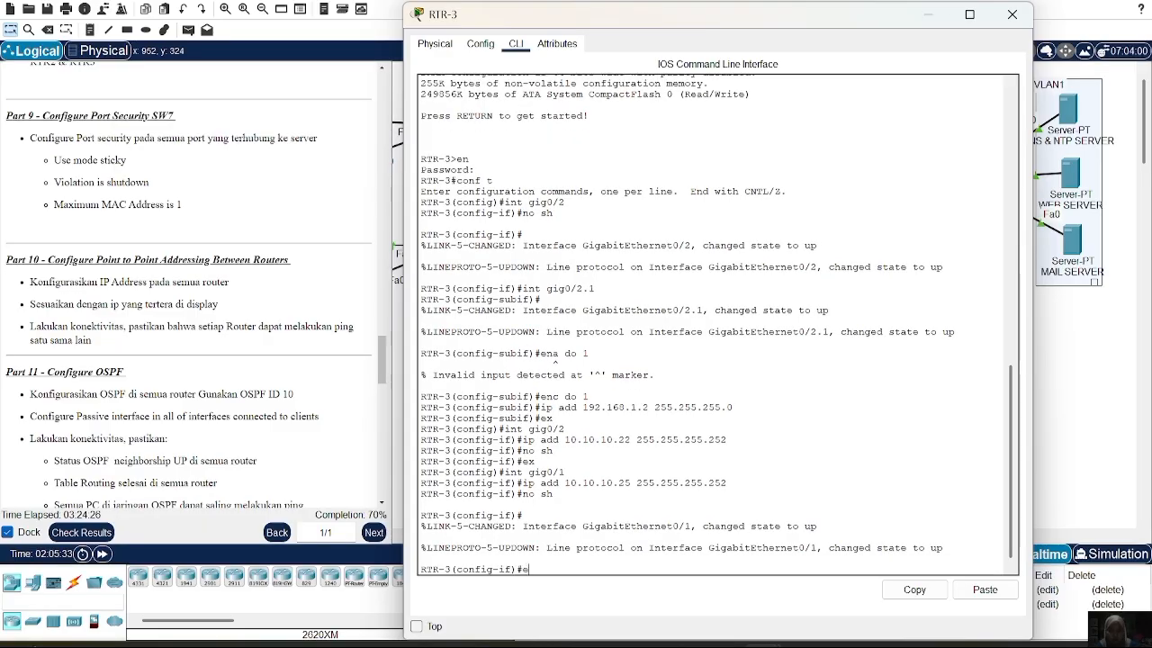
pyautogui.press('Return')
pyautogui.write('int')
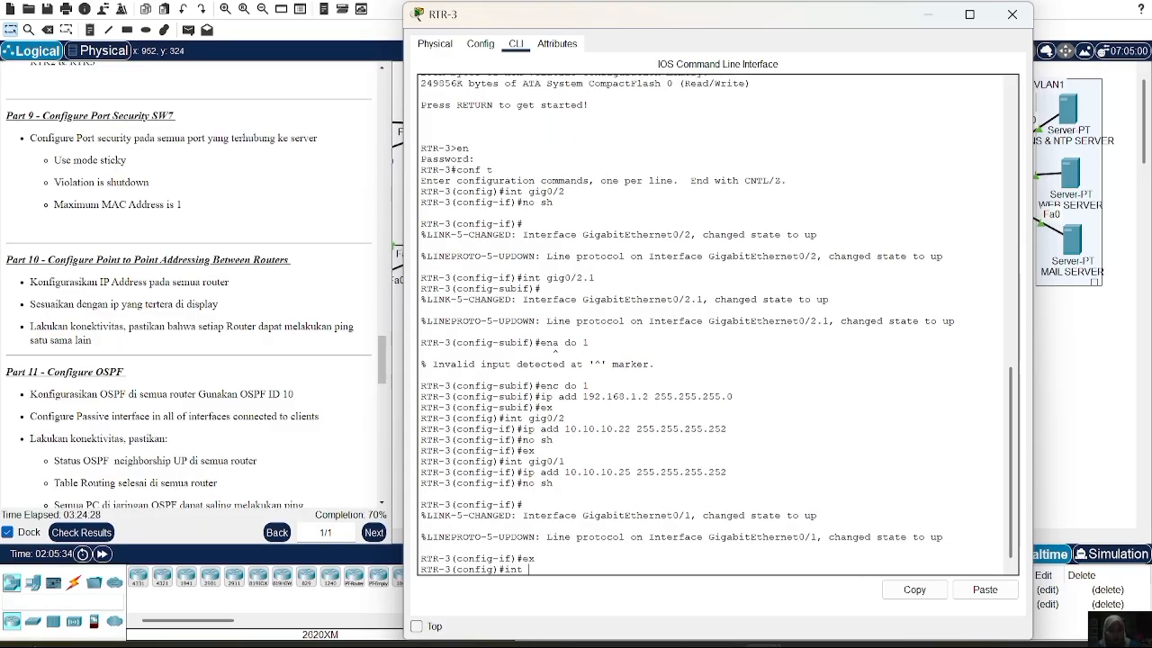
pyautogui.write(' gig0/2')
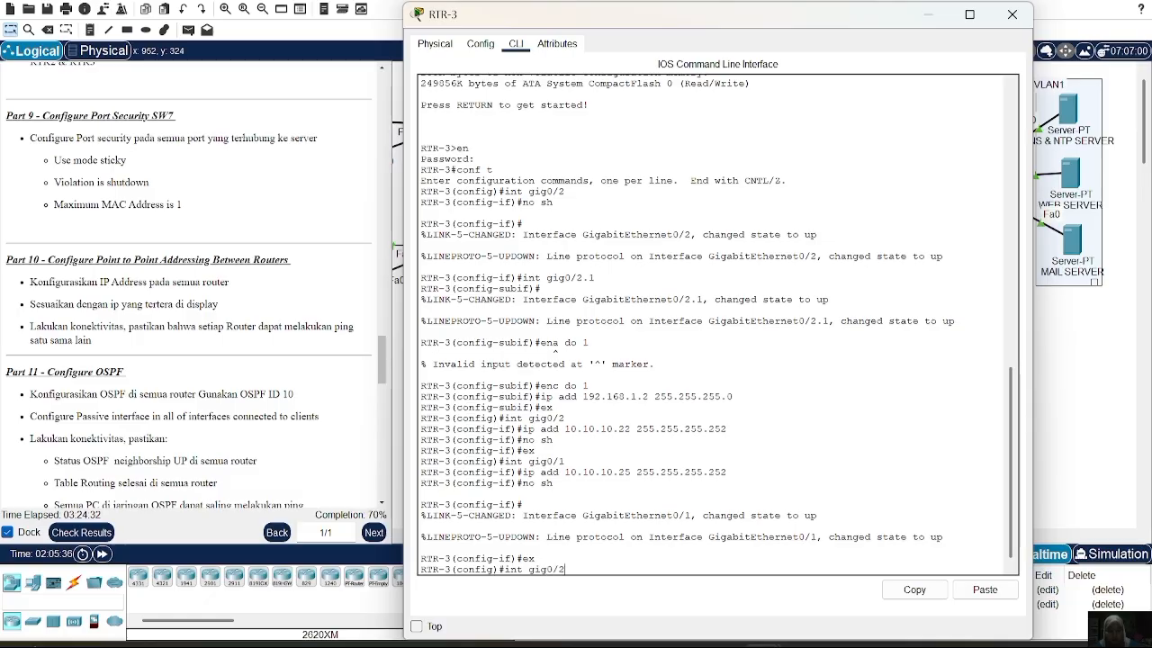
pyautogui.press('Return')
pyautogui.write('i')
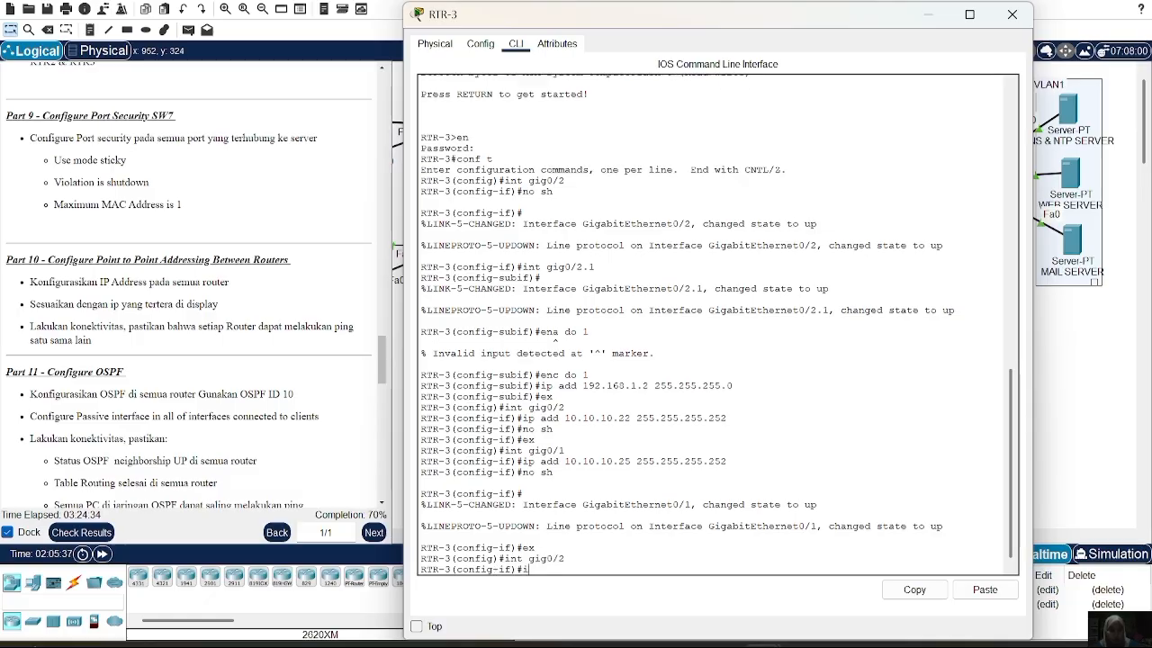
pyautogui.write('p add')
pyautogui.press('BackSpace')
pyautogui.press('BackSpace')
pyautogui.press('BackSpace')
pyautogui.press('BackSpace')
pyautogui.press('BackSpace')
pyautogui.press('BackSpace')
pyautogui.press('Up')
pyautogui.press('Up')
pyautogui.press('Up')
pyautogui.press('Up')
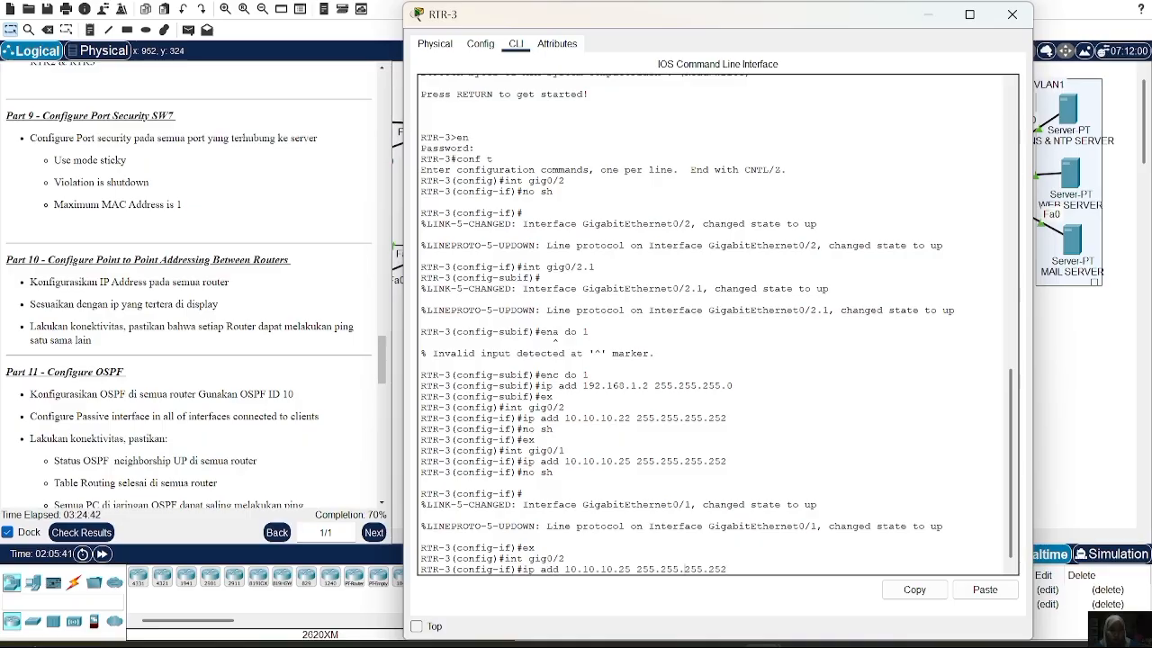
pyautogui.press('Left')
pyautogui.press('Left')
pyautogui.press('Left')
pyautogui.press('Left')
pyautogui.press('Left')
pyautogui.press('Left')
pyautogui.press('Left')
pyautogui.press('Left')
pyautogui.press('Left')
pyautogui.press('Left')
pyautogui.write('no')
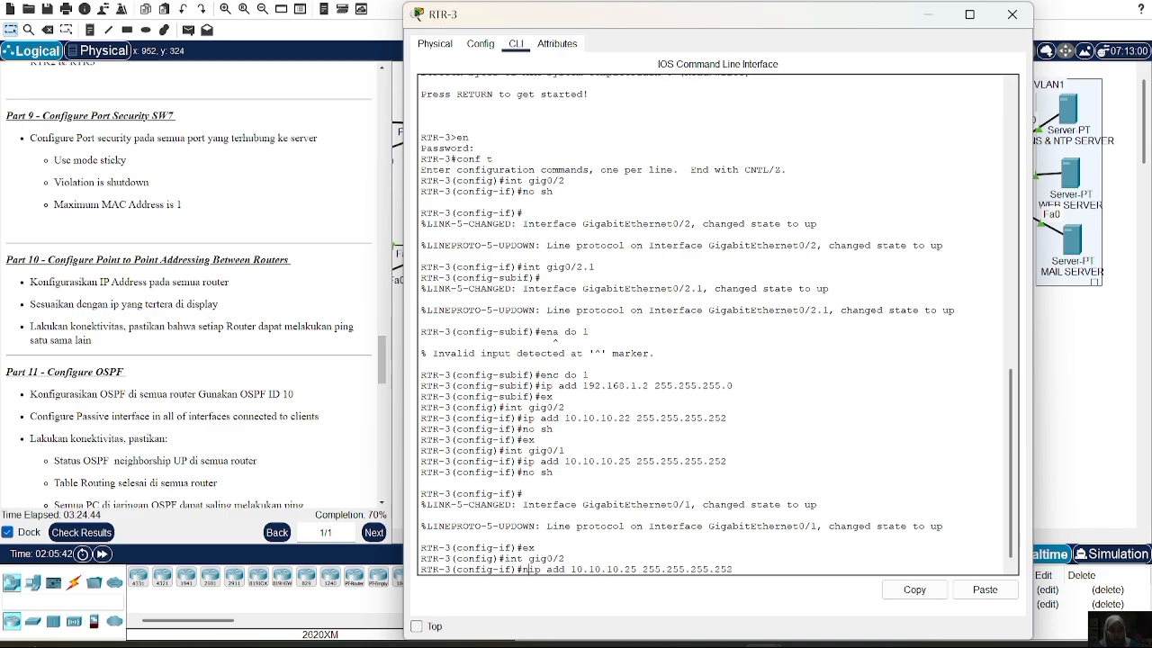
pyautogui.press('Right')
pyautogui.press('Right')
pyautogui.press('Right')
pyautogui.press('Right')
pyautogui.press('Right')
pyautogui.press('Right')
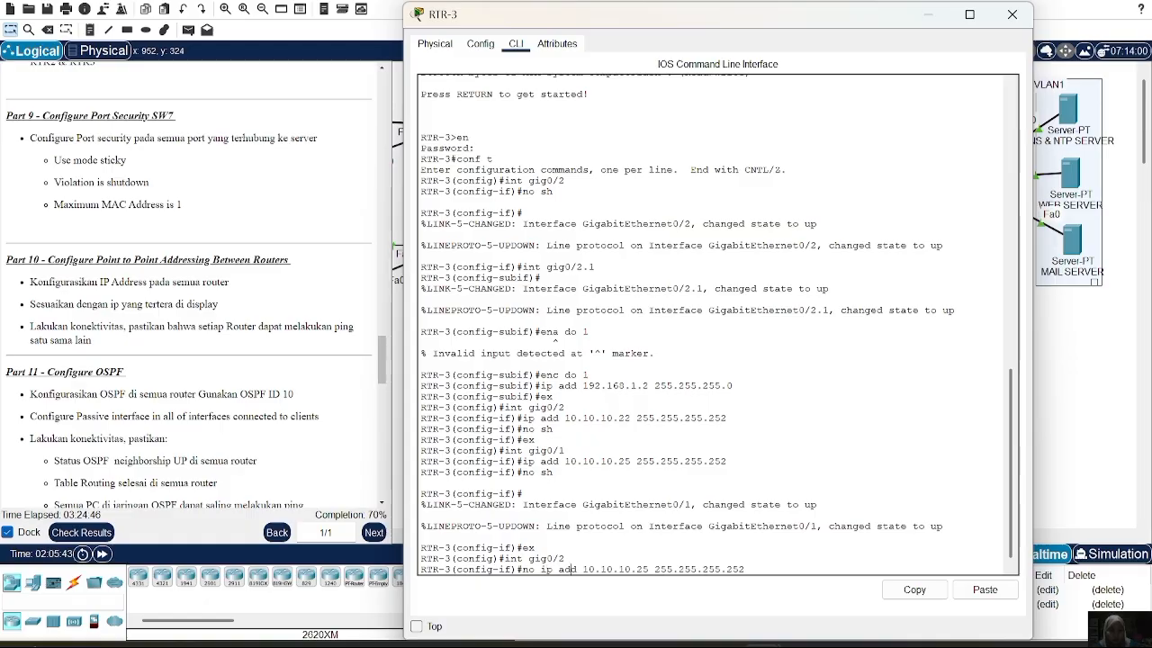
pyautogui.press('BackSpace')
pyautogui.write('2')
pyautogui.press('Return')
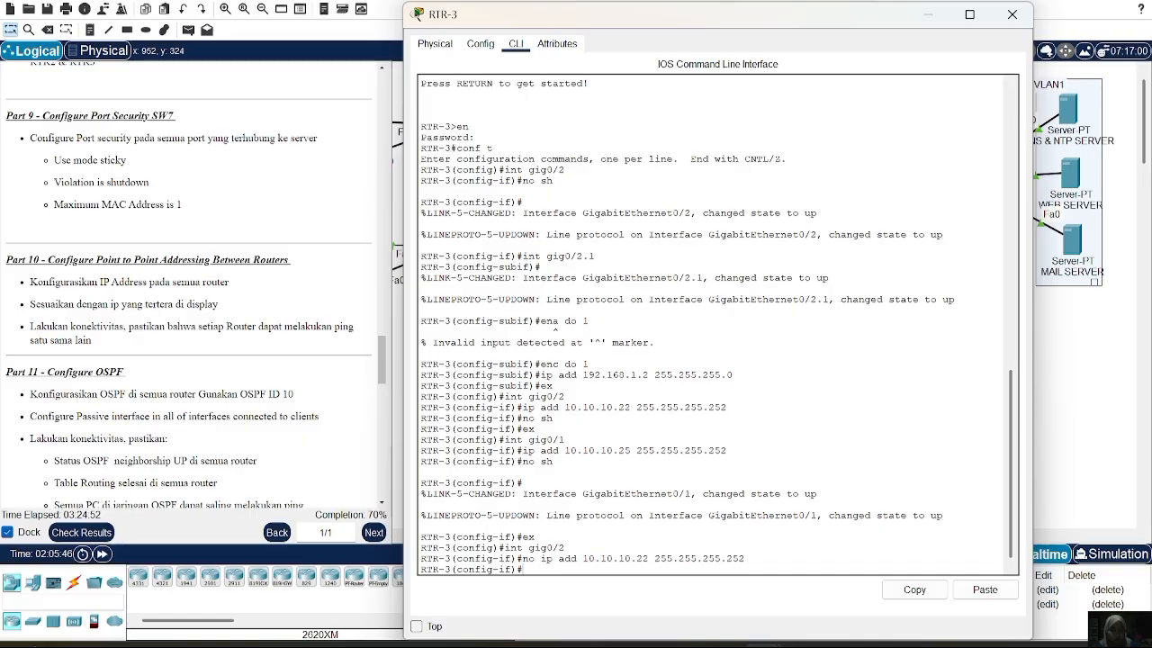
pyautogui.write('do sh ip int brief')
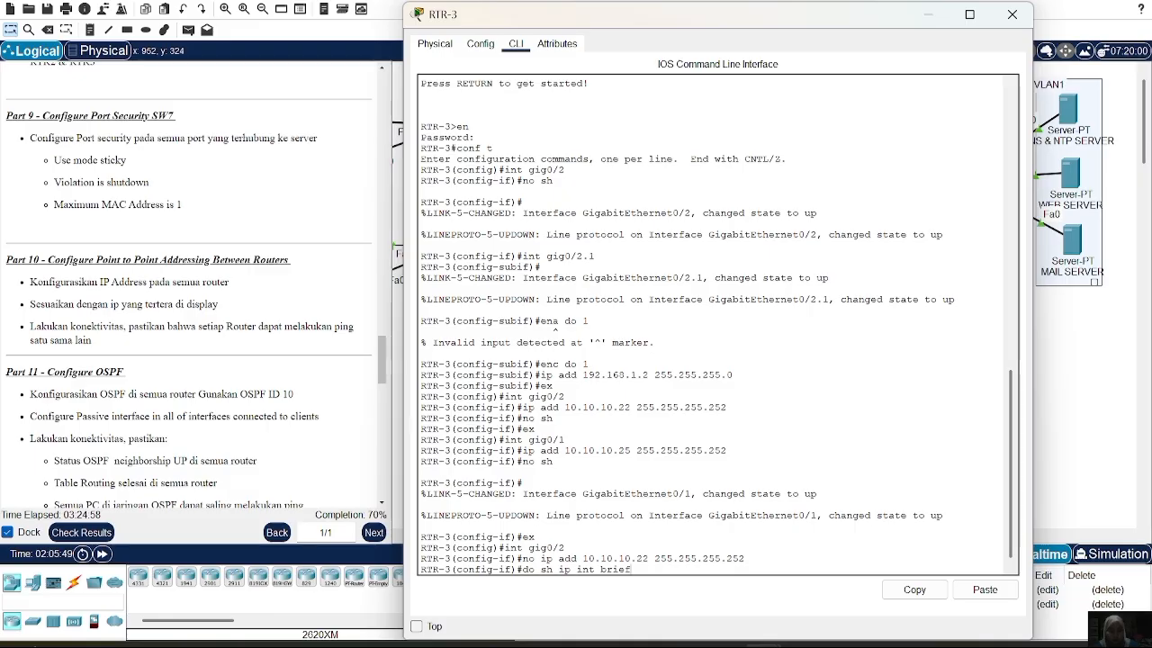
pyautogui.press('Return')
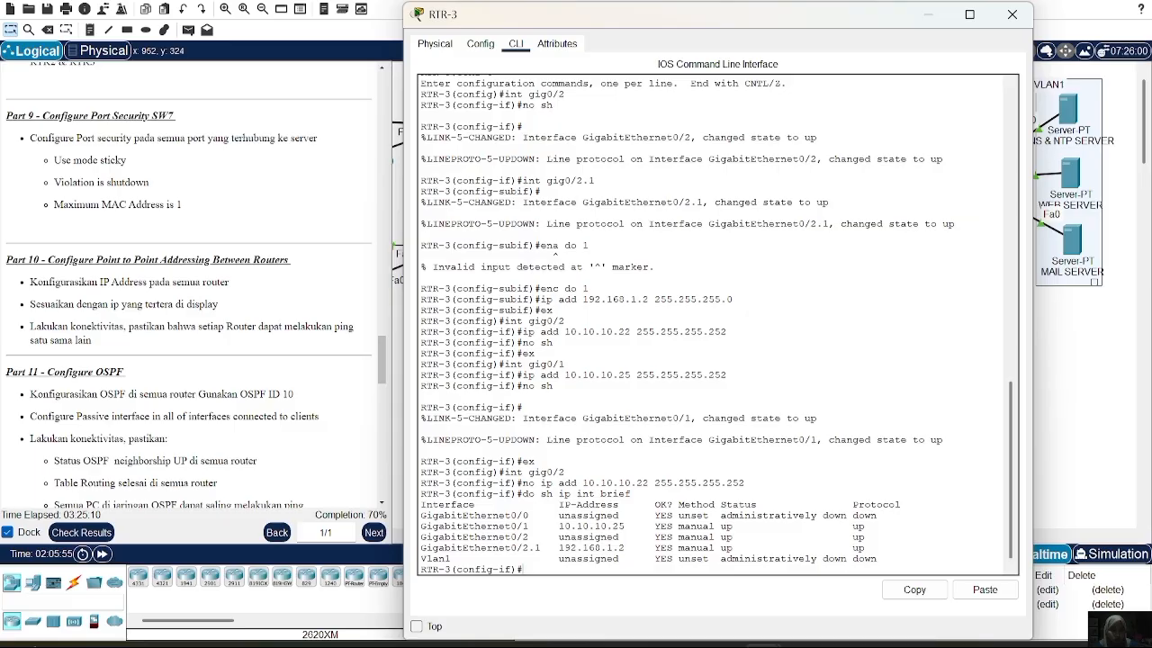
# Assign 10.10.10.22 /30 to Gig0/0 and enable the interface
pyautogui.write('ex')
pyautogui.press('Return')
pyautogui.write('int gig0/0')
pyautogui.press('Return')
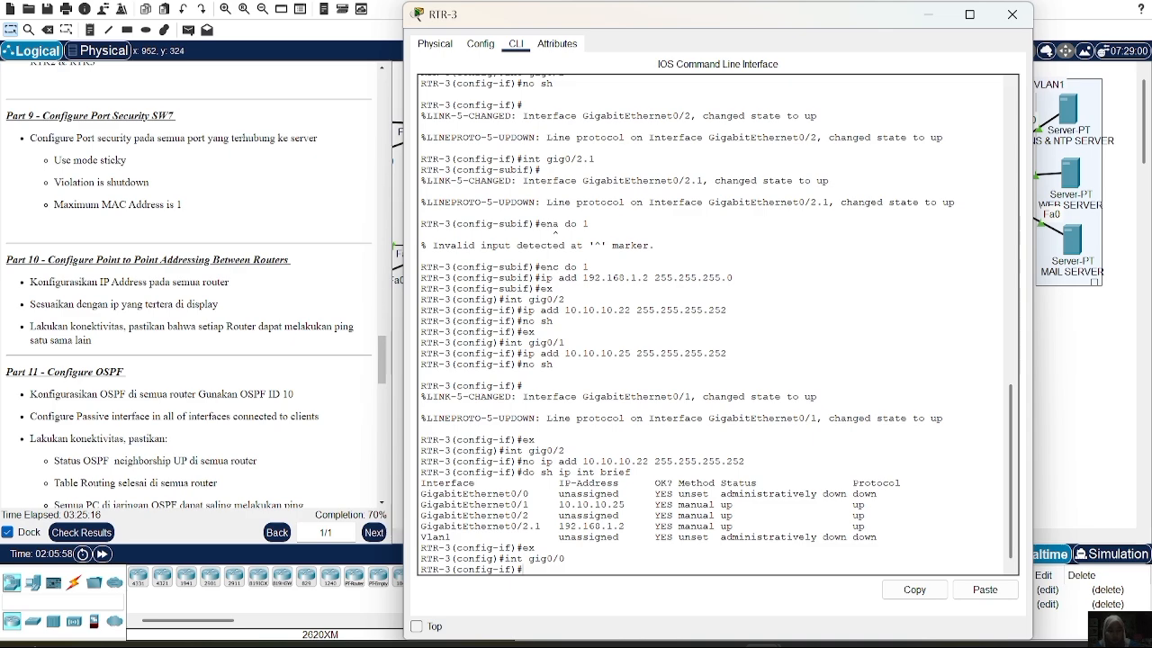
pyautogui.write('ip add 10.10.10.22 252')
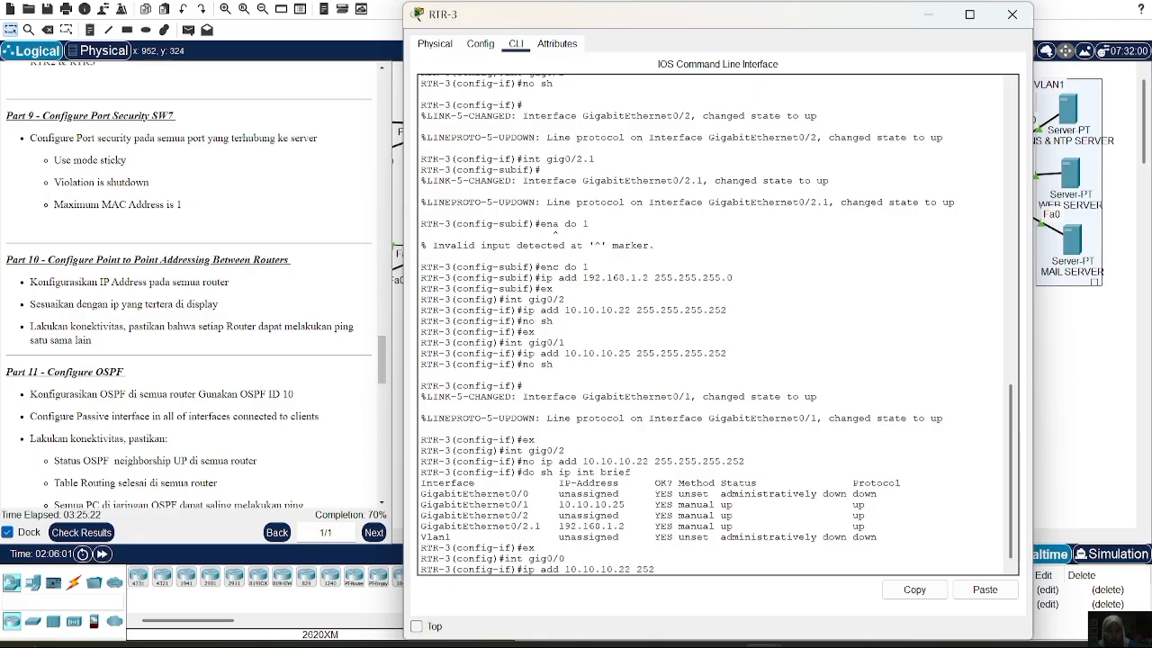
pyautogui.write('5.255.255.252')
pyautogui.press('Return')
pyautogui.write('no')
pyautogui.press('Return')
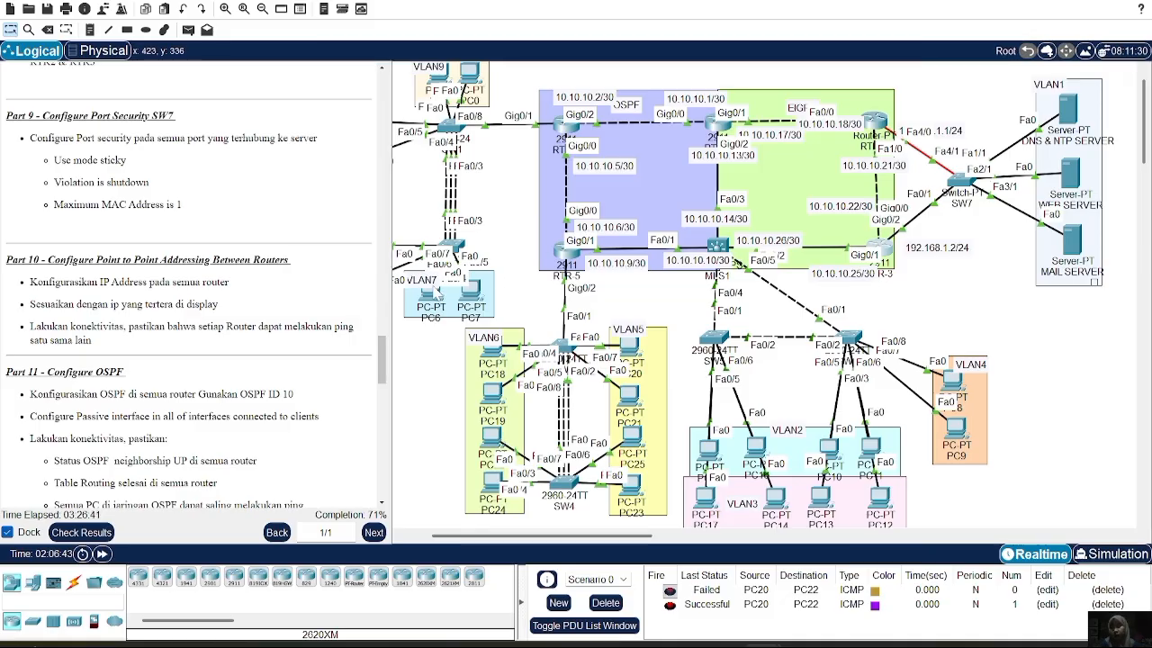
# Start OSPF process 10 on RTR-1, correcting the misspelled 'router ospf 10' command
pyautogui.scroll(-3, 219, 322)
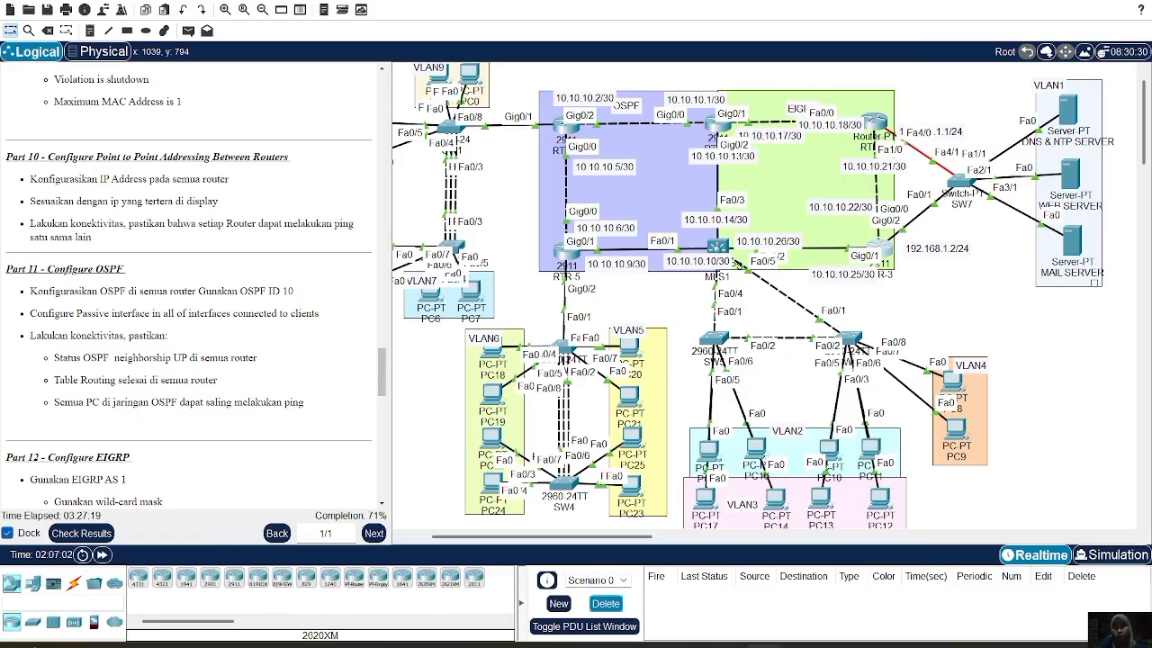
pyautogui.click(710, 133)
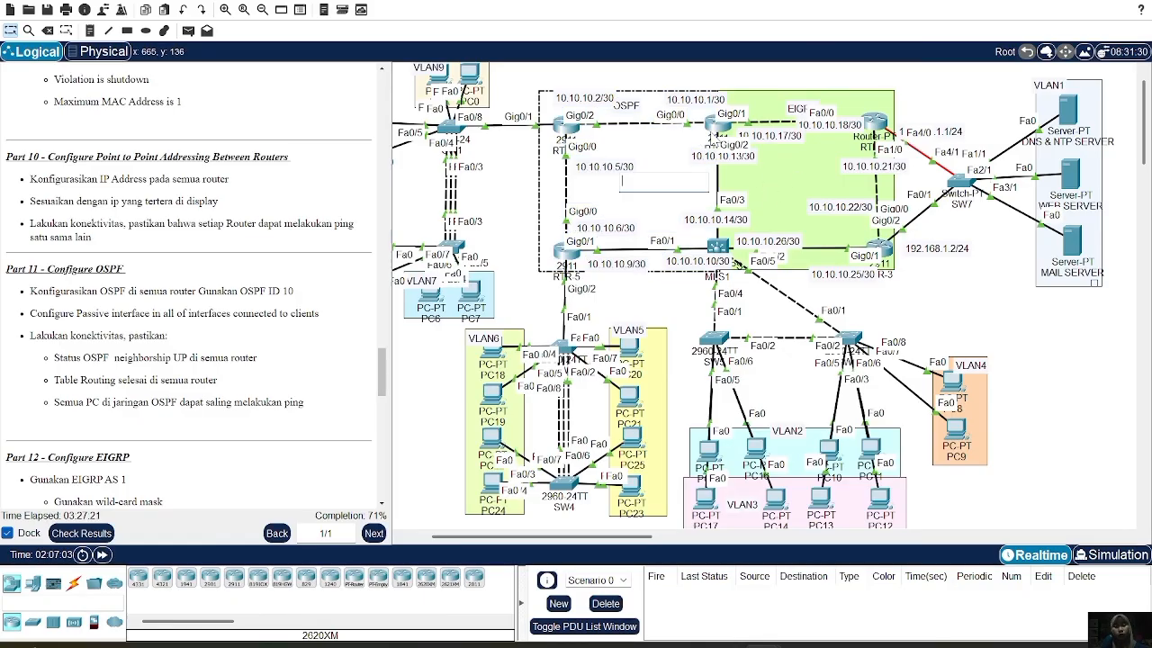
pyautogui.click(714, 133)
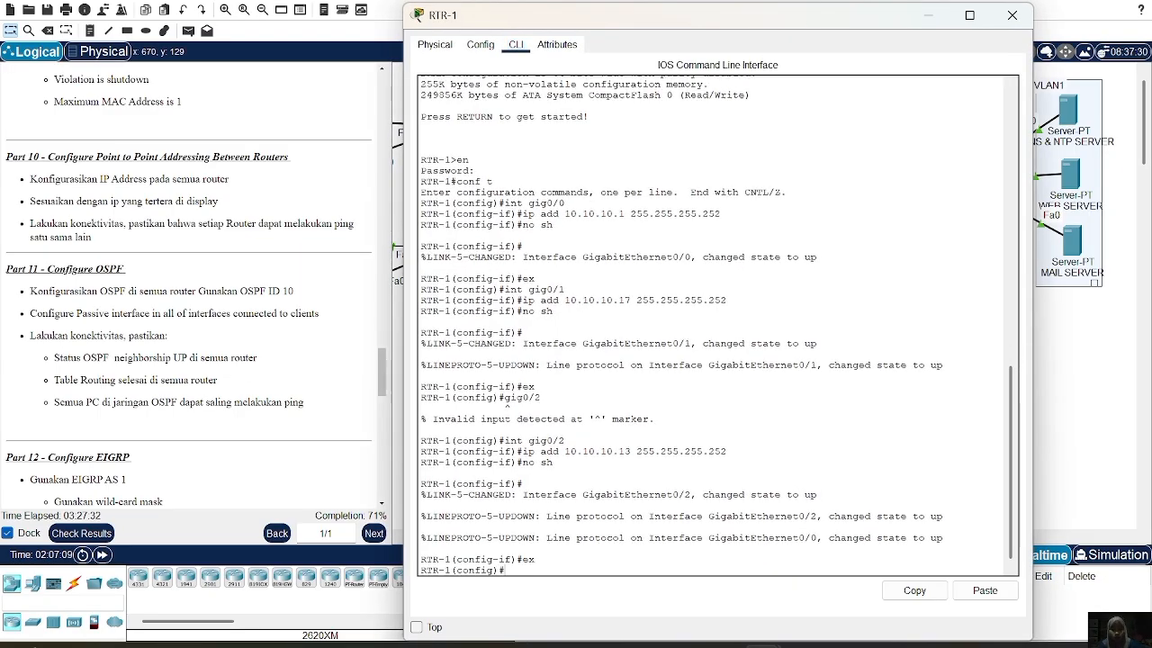
pyautogui.write('rputer ospf 10')
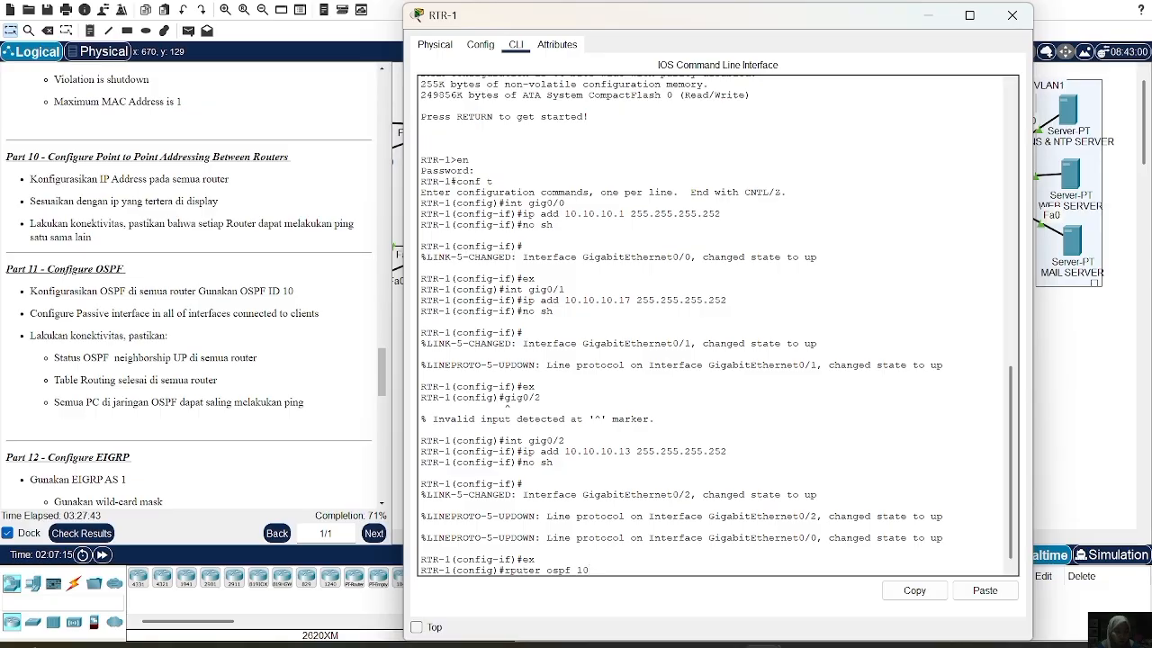
pyautogui.press('Return')
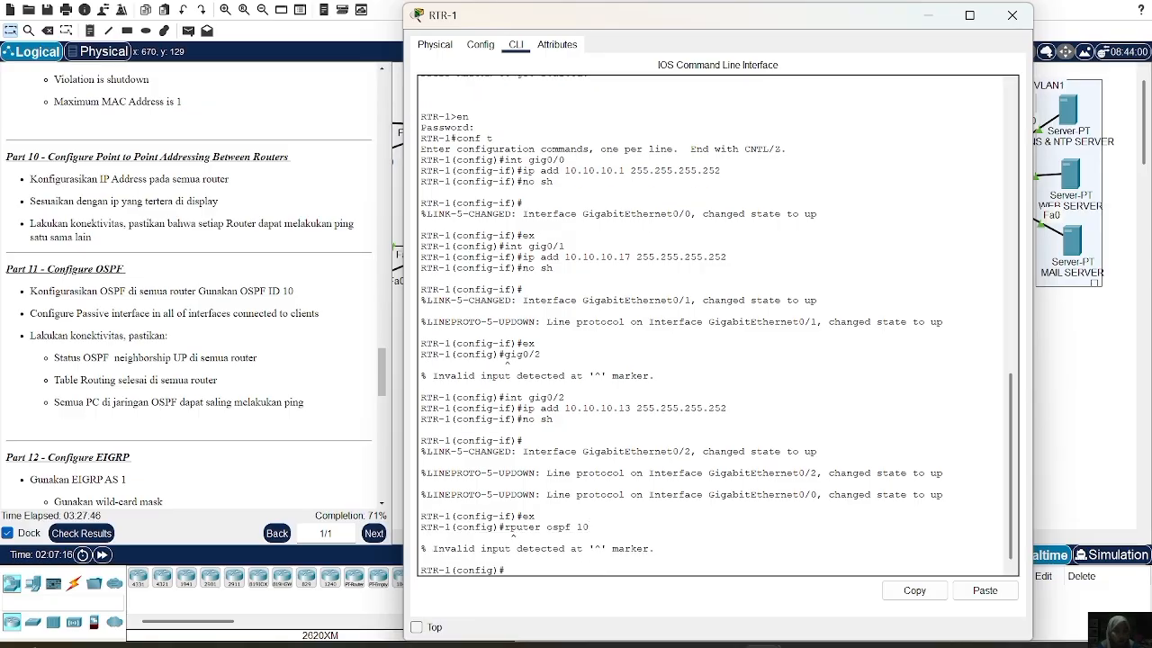
pyautogui.press('Up')
pyautogui.press('Right')
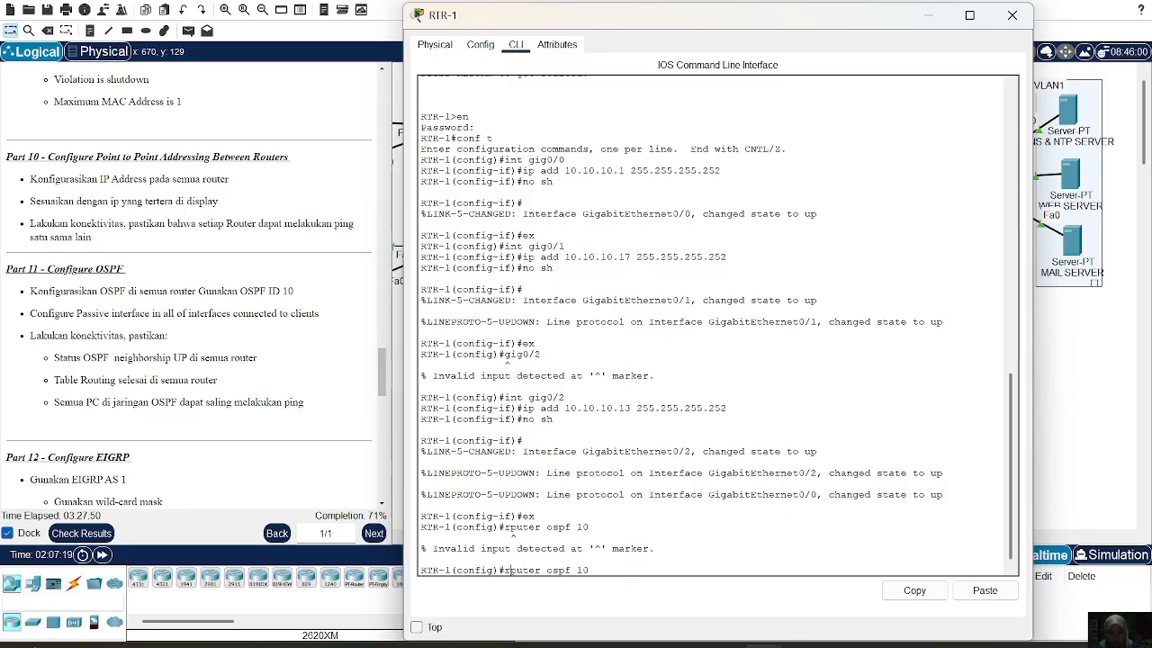
pyautogui.press('BackSpace')
pyautogui.write('o')
pyautogui.press('Return')
# Advertise 10.10.10.0 and 10.10.10.12 with wildcard 0.0.0.3 in area 0, then close the console
pyautogui.write('n')
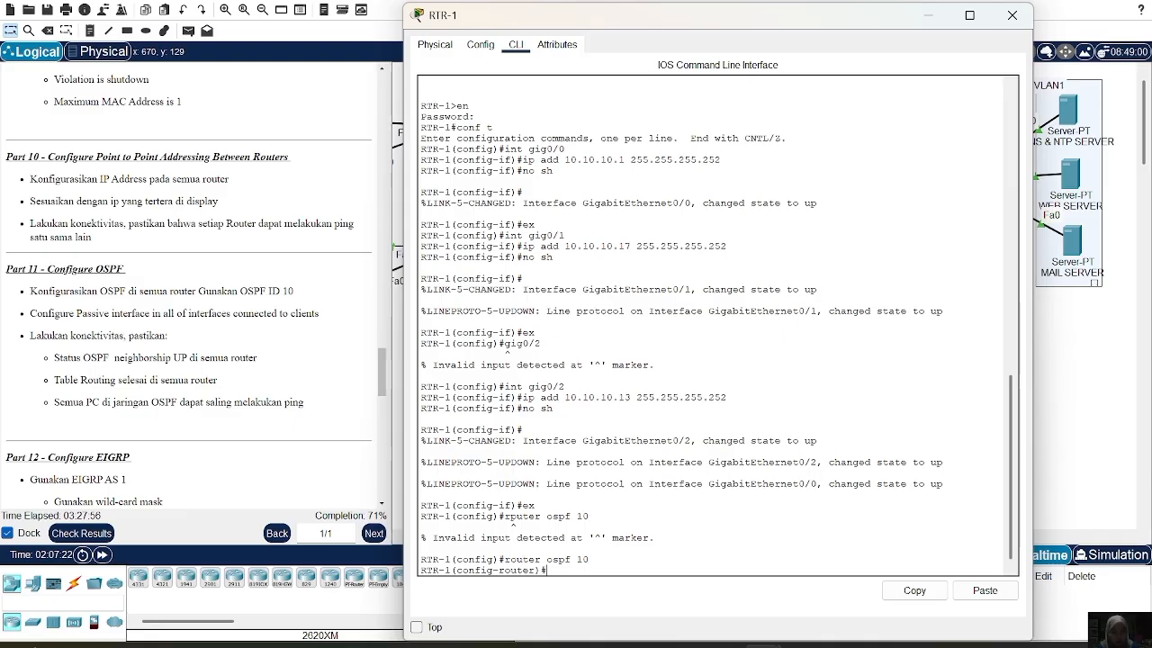
pyautogui.write('etw 10.10.1')
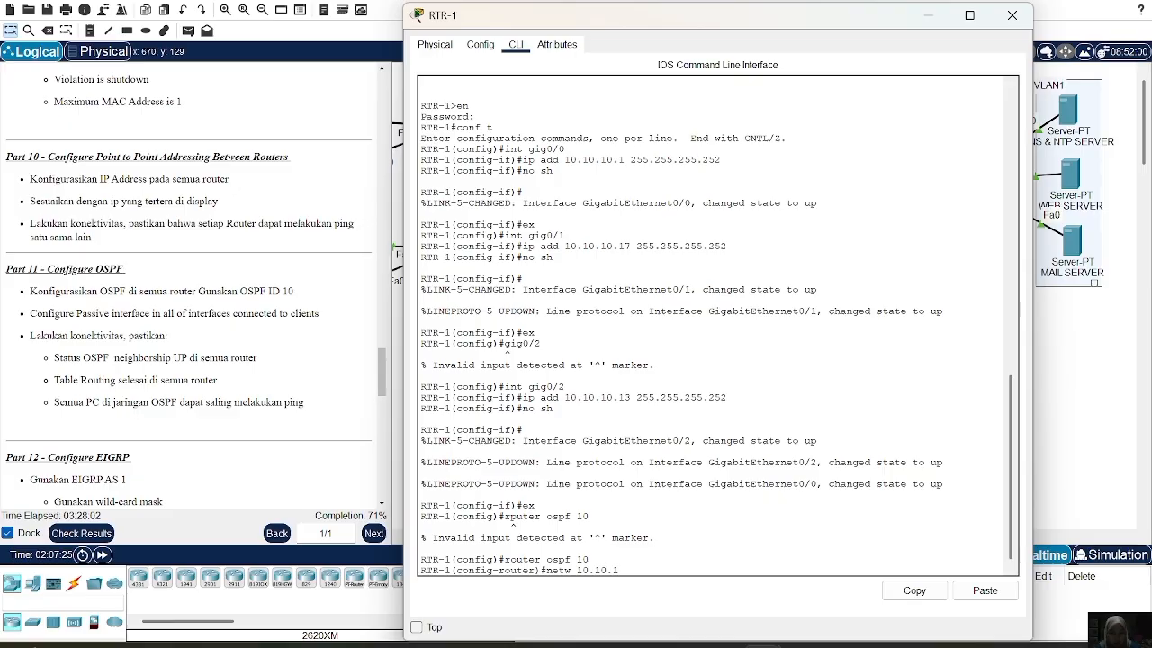
pyautogui.write('0.0 0.0.0.3 area 0')
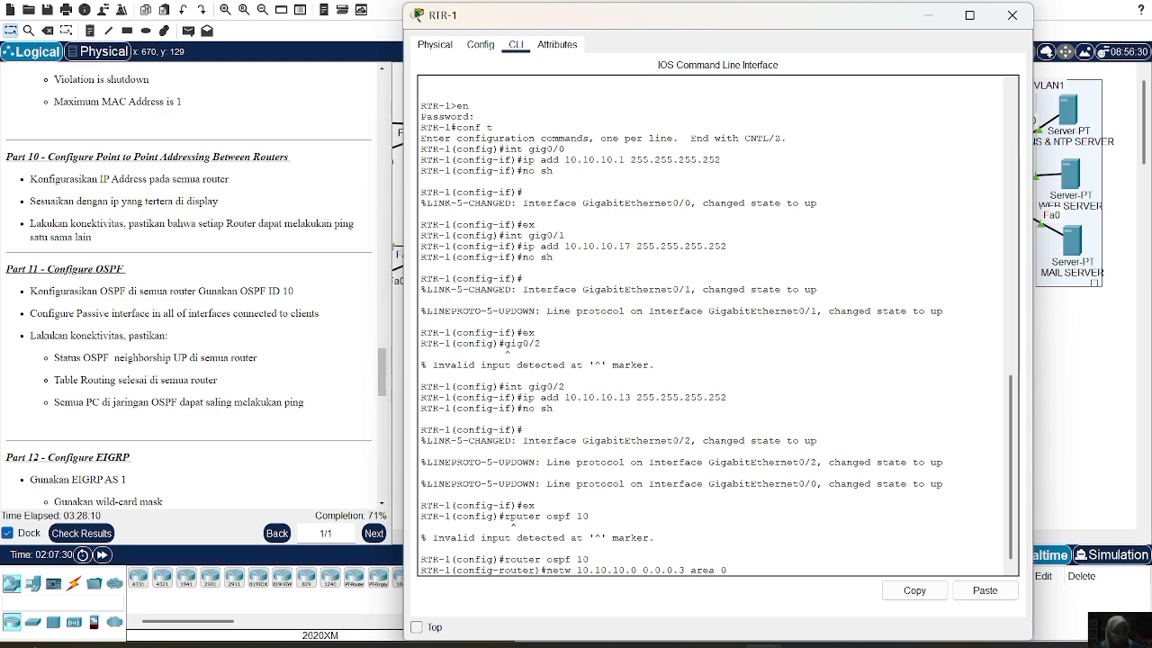
pyautogui.press('Return')
pyautogui.press('Up')
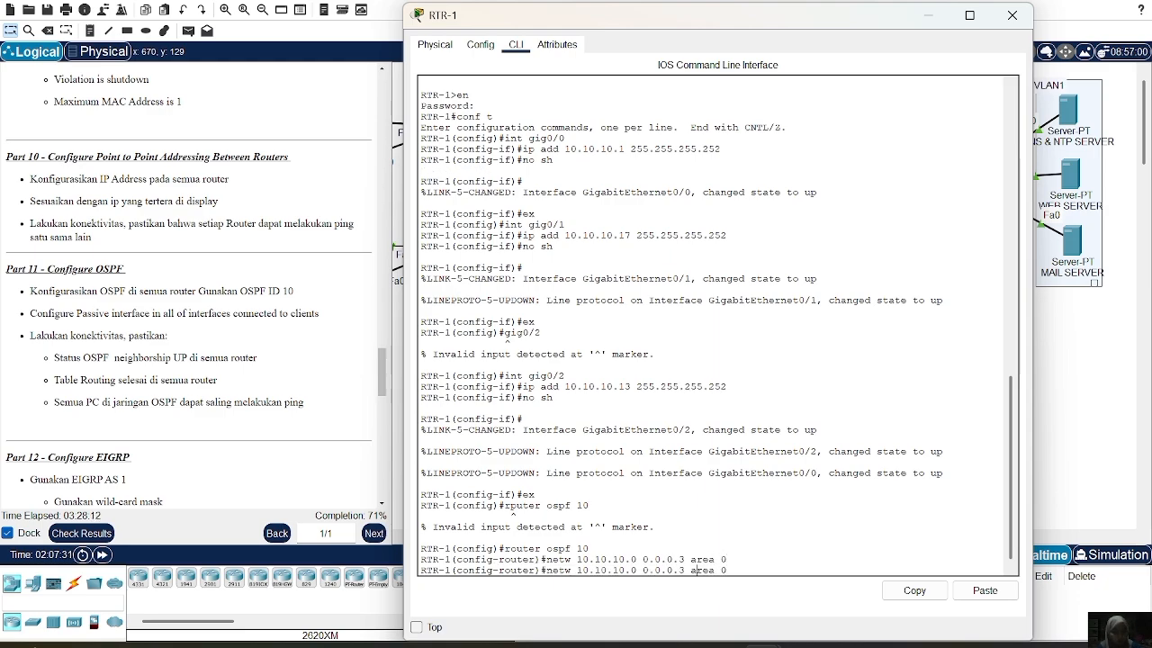
pyautogui.press('Delete')
pyautogui.write('12')
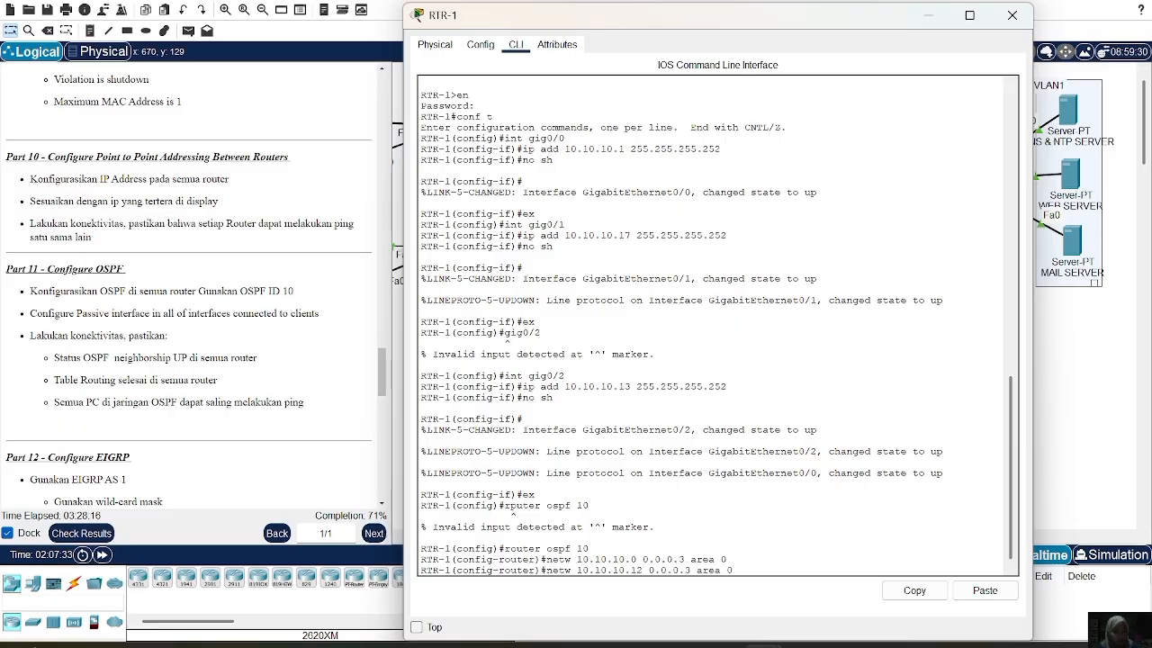
pyautogui.press('Return')
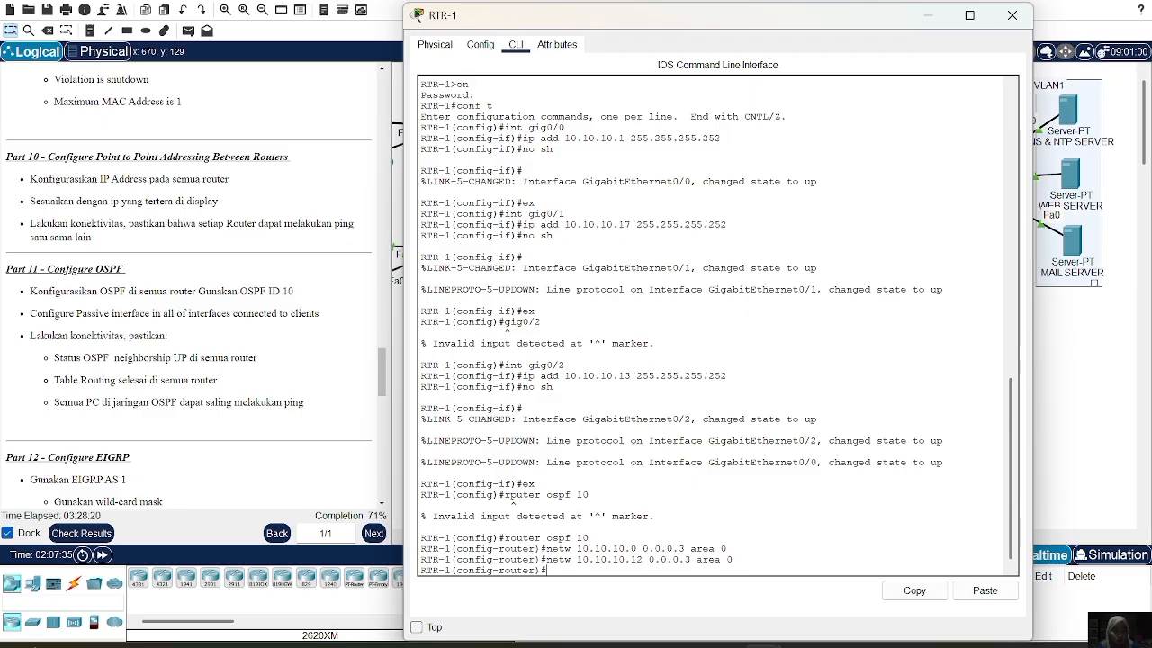
pyautogui.click(1012, 15)
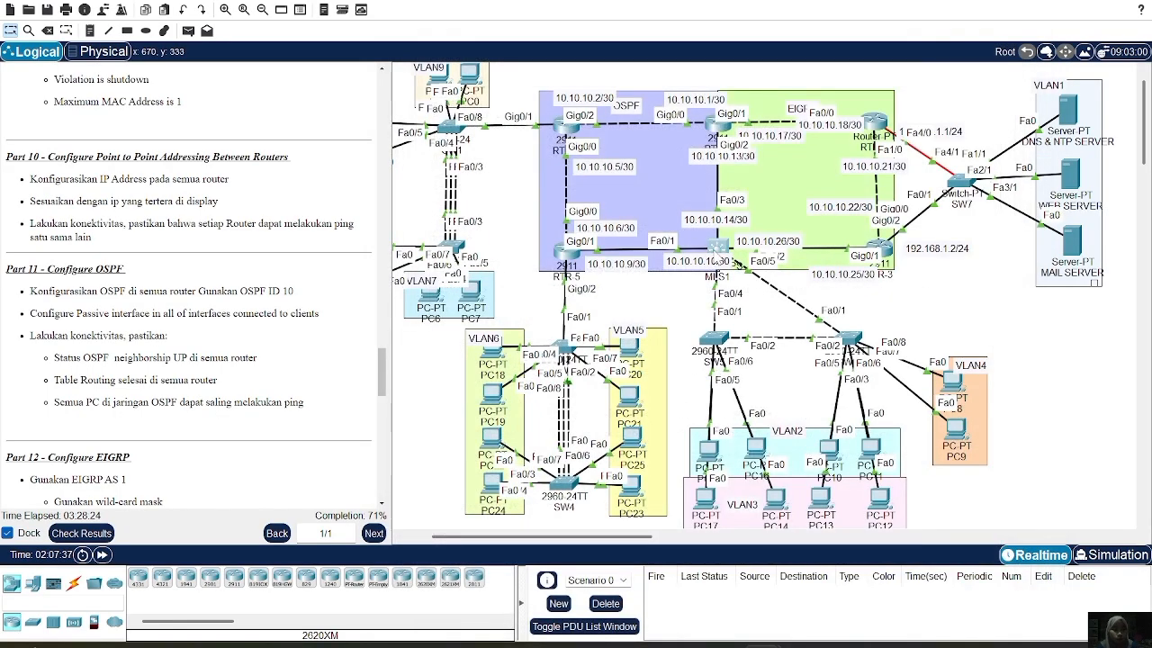
# Leave interface configuration mode on MLS1 and enable 'ip routing'
pyautogui.click(717, 246)
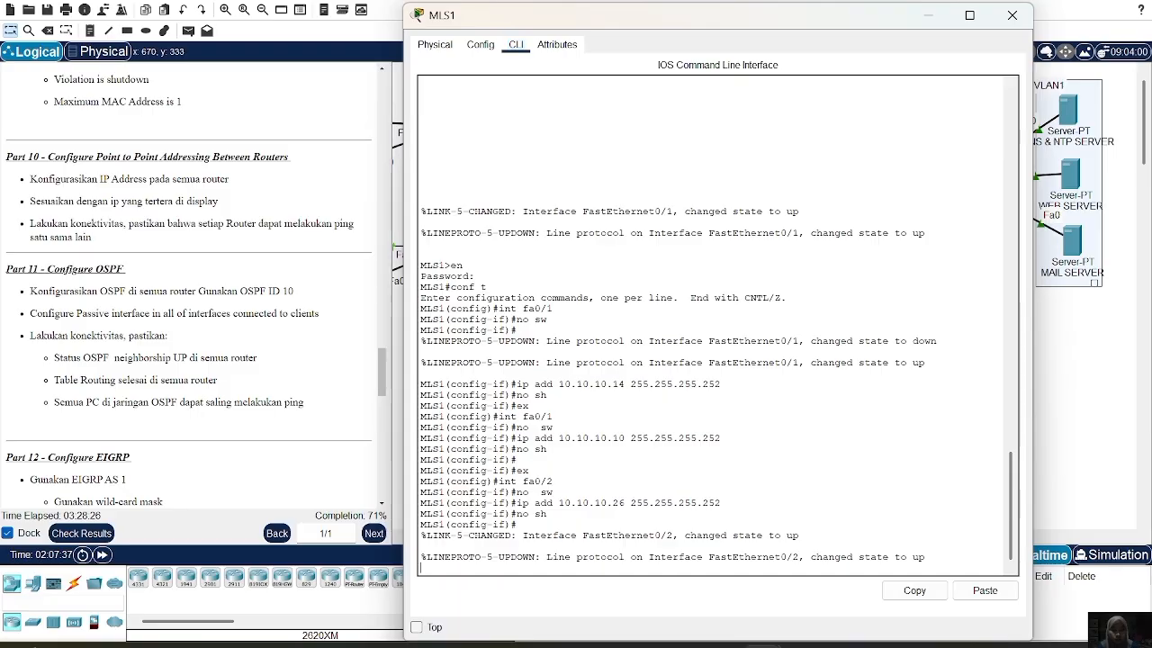
pyautogui.press('Return')
pyautogui.write('ex')
pyautogui.press('Return')
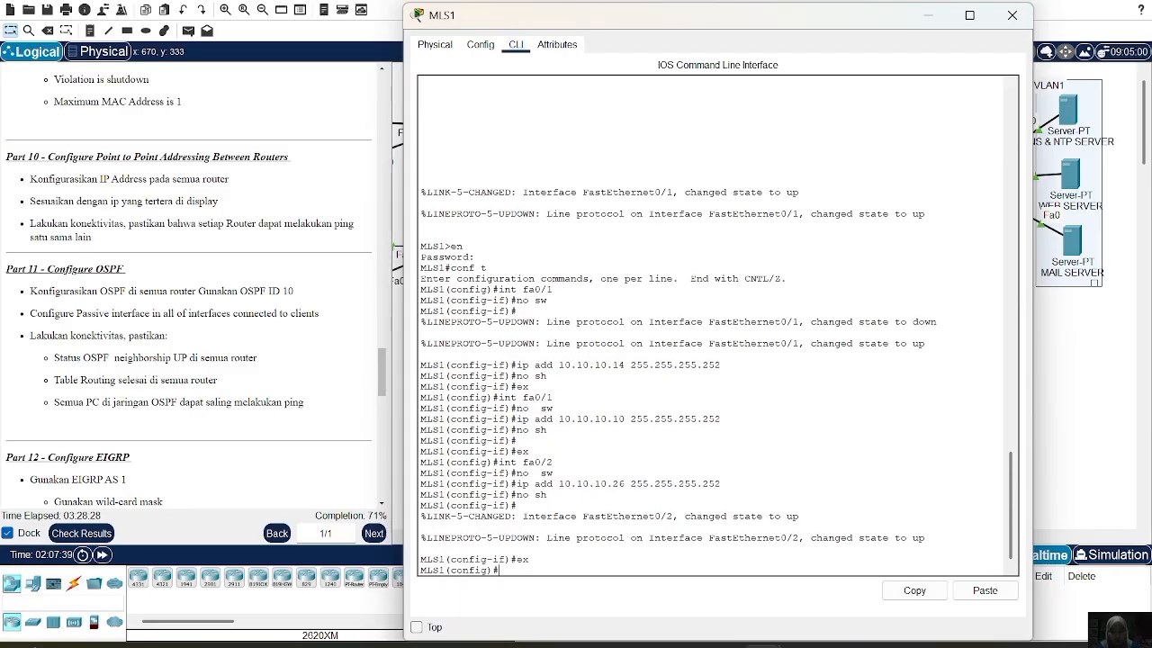
pyautogui.write('route')
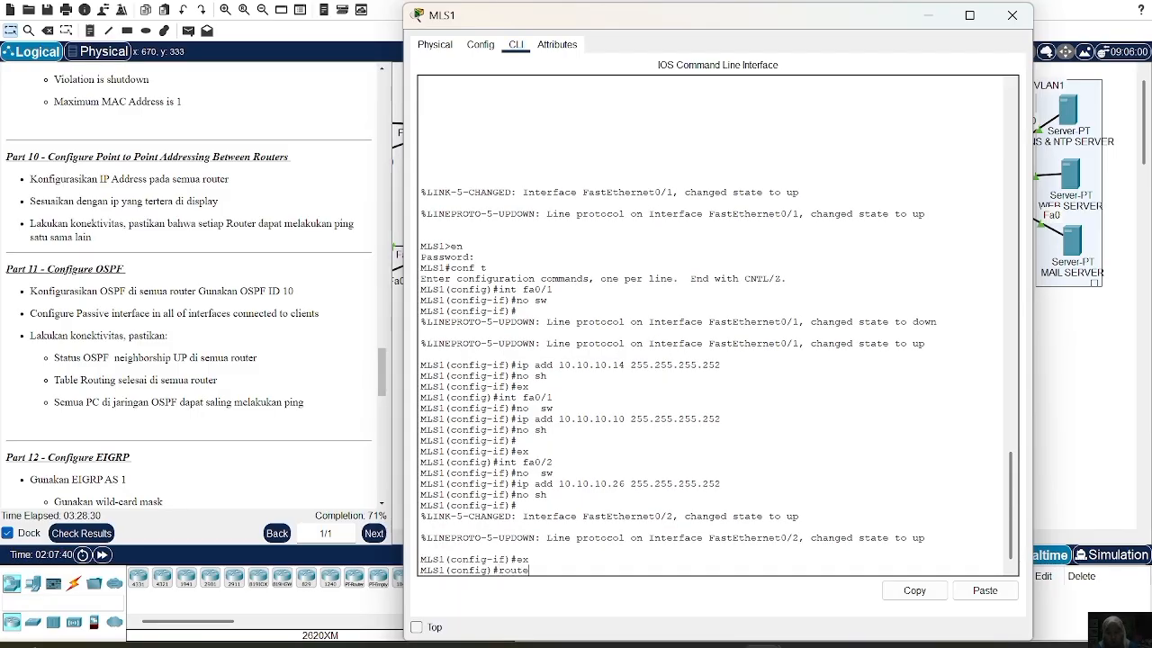
pyautogui.write('r ospf')
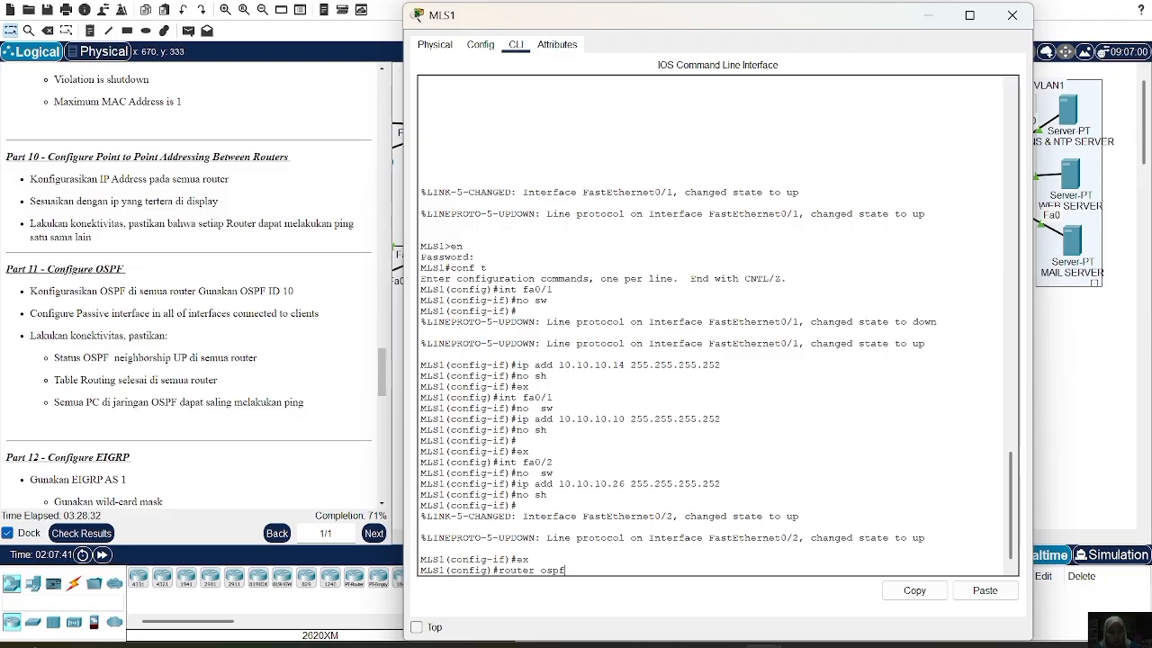
pyautogui.press('BackSpace')
pyautogui.press('BackSpace')
pyautogui.press('BackSpace')
pyautogui.press('BackSpace')
pyautogui.press('BackSpace')
pyautogui.press('BackSpace')
pyautogui.press('BackSpace')
pyautogui.press('BackSpace')
pyautogui.press('BackSpace')
pyautogui.press('BackSpace')
pyautogui.press('BackSpace')
pyautogui.write('ip routing')
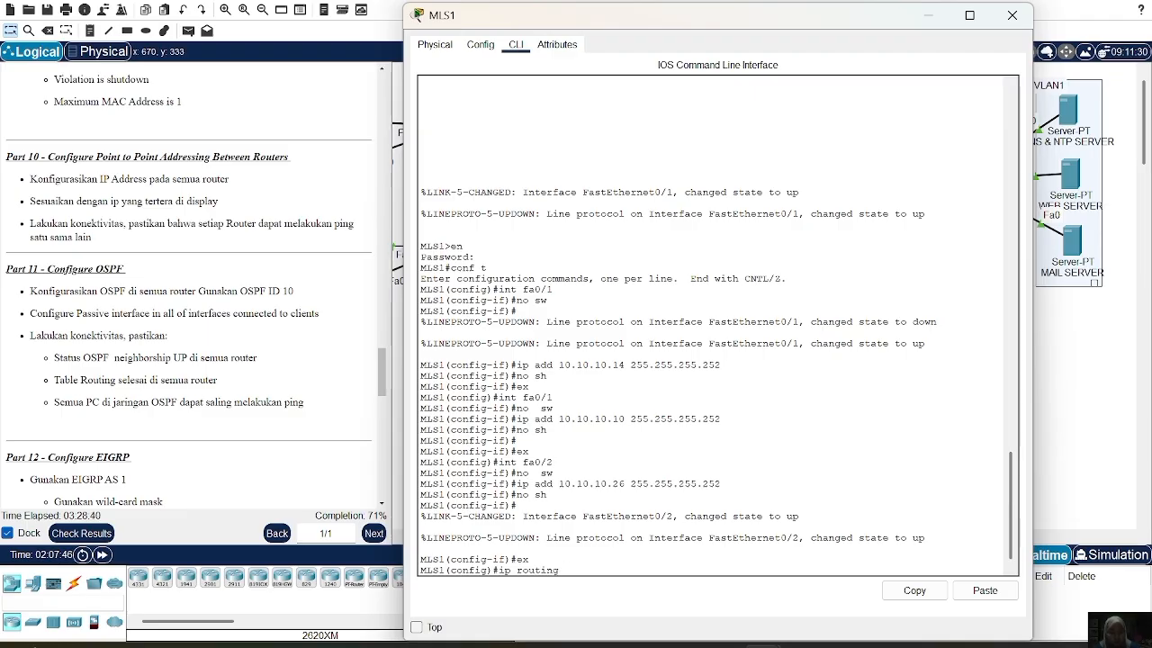
pyautogui.press('Return')
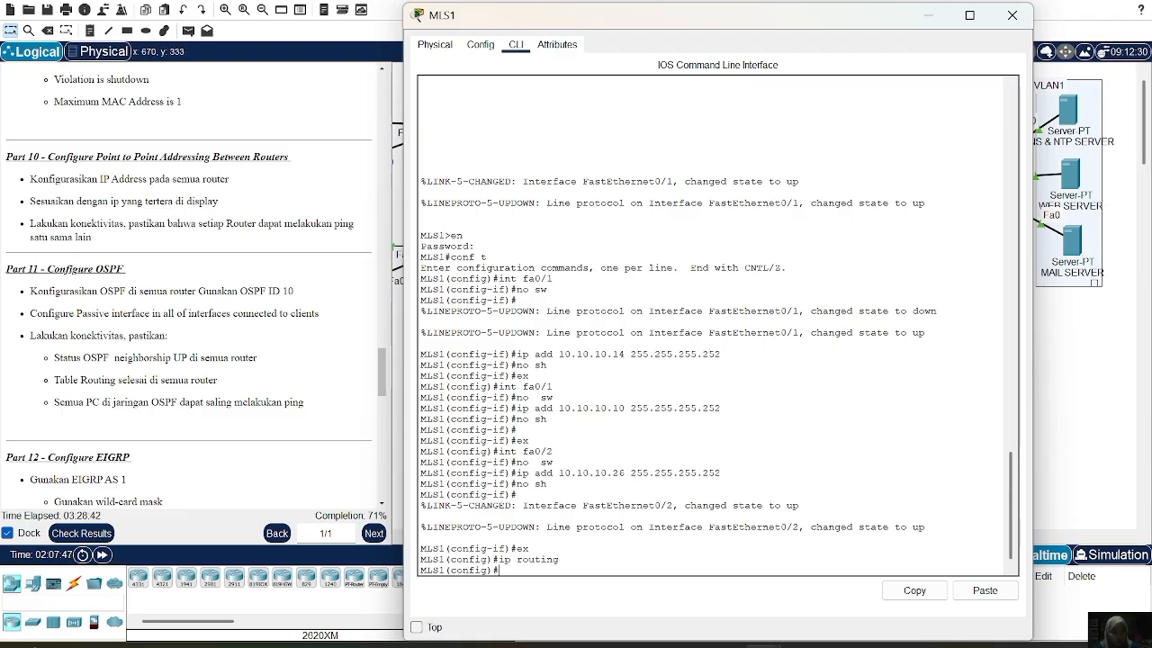
# Run OSPF 10 on MLS1 advertising 10.10.10.12 and 10.10.10.8 0.0.0.3 in area 0
pyautogui.write('rputer')
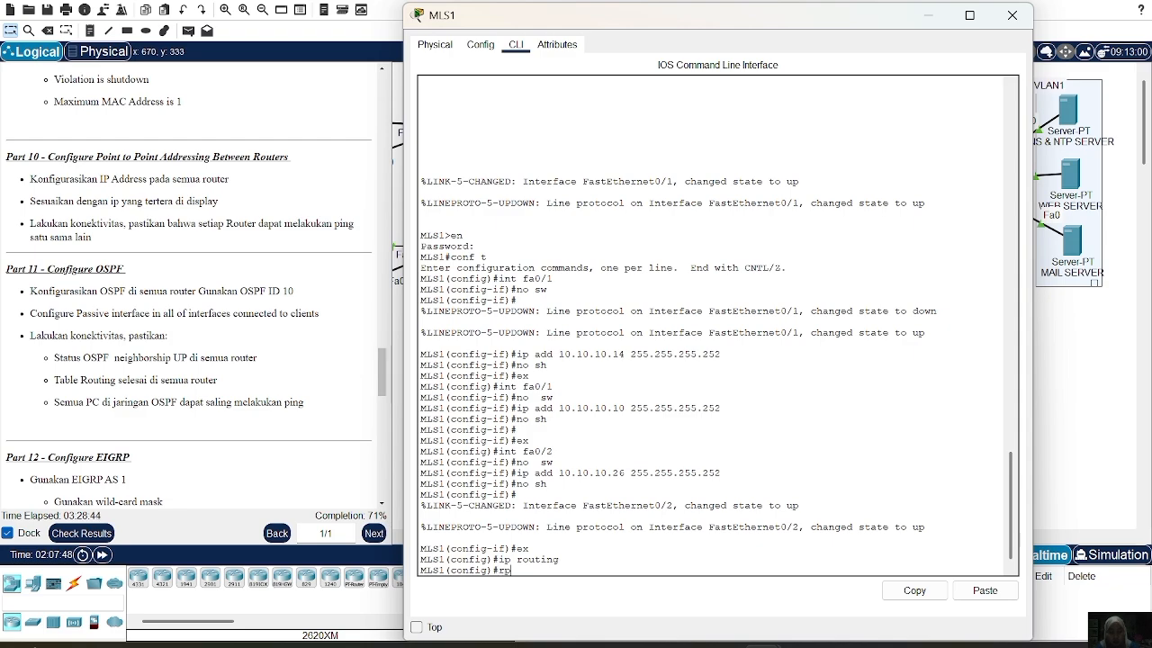
pyautogui.press('BackSpace')
pyautogui.press('BackSpace')
pyautogui.press('BackSpace')
pyautogui.press('BackSpace')
pyautogui.press('BackSpace')
pyautogui.press('BackSpace')
pyautogui.press('BackSpace')
pyautogui.write('router ospf 10')
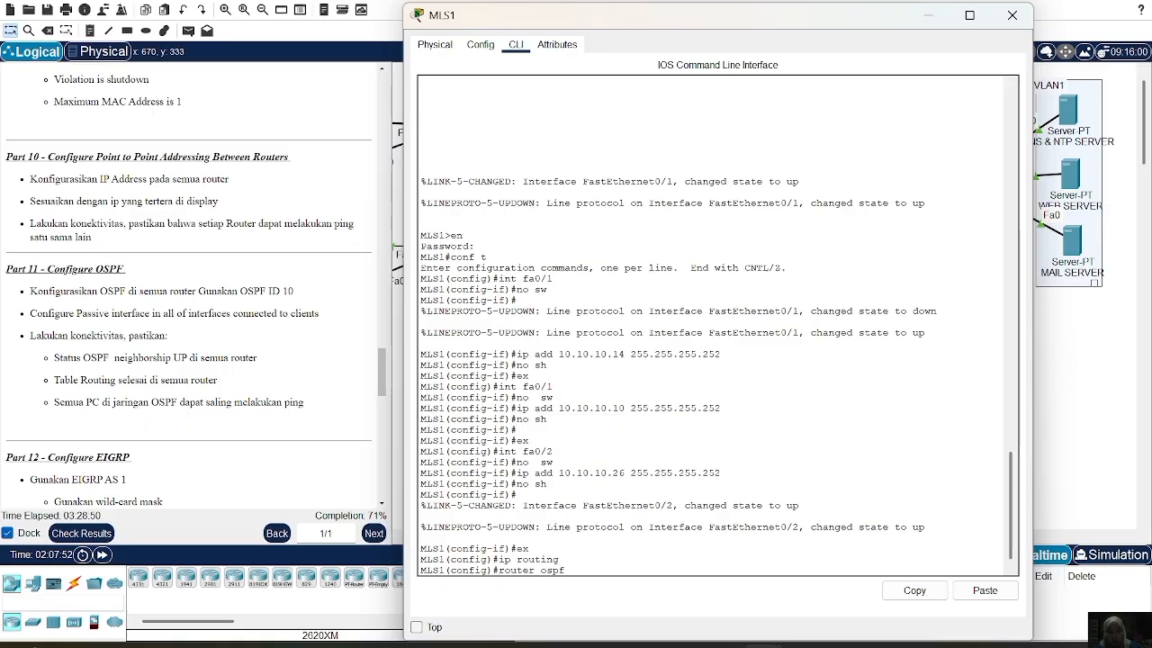
pyautogui.press('Return')
pyautogui.write('n')
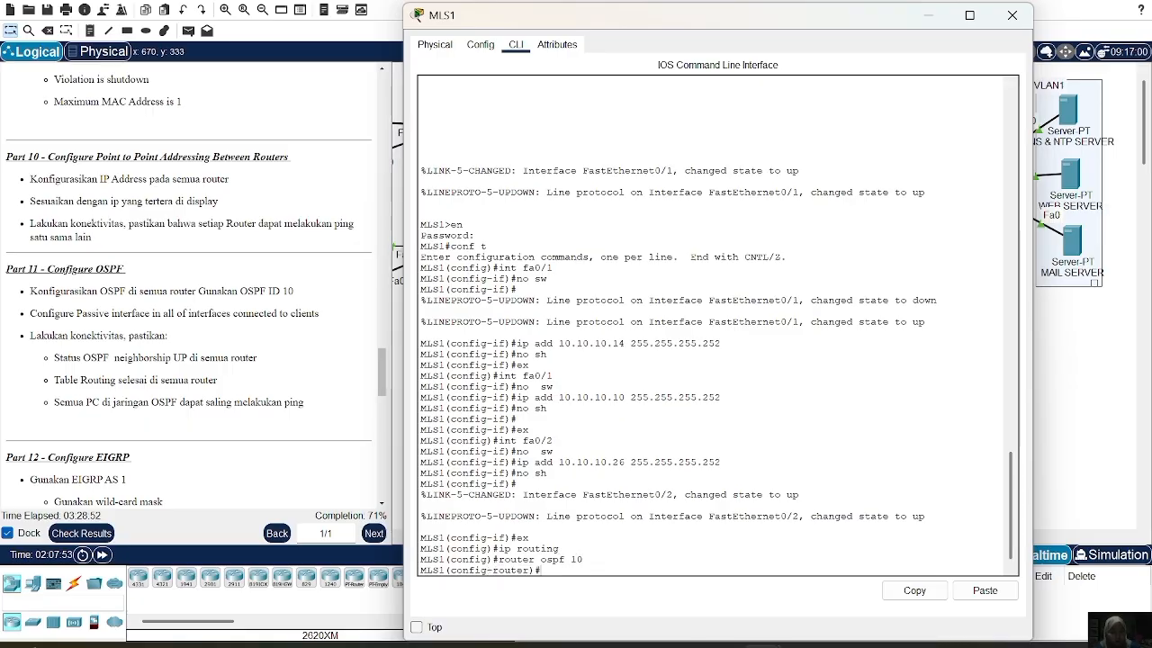
pyautogui.write('etw')
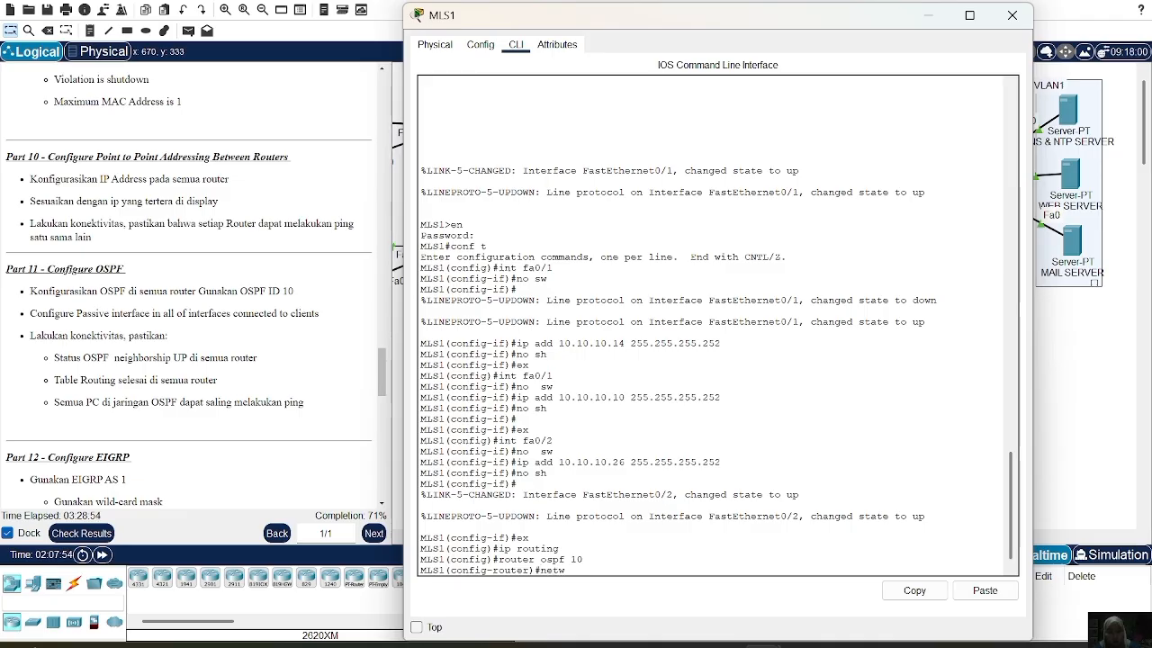
pyautogui.write(' 10.10.10.12 0.0.0.')
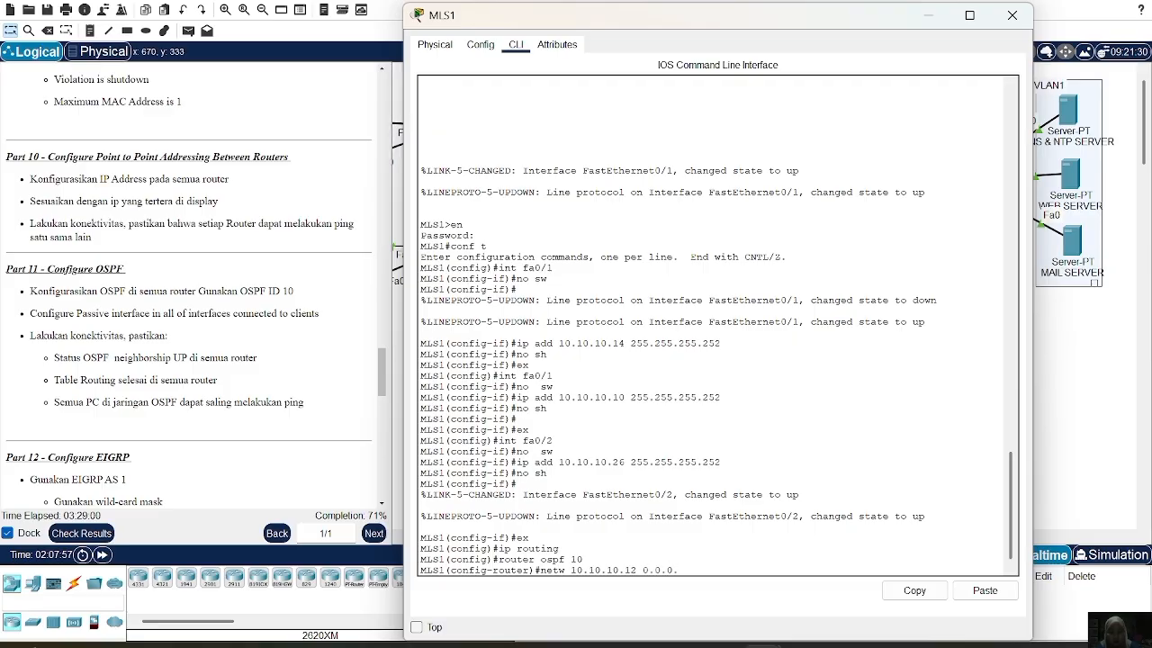
pyautogui.write('3 area 0')
pyautogui.press('Return')
pyautogui.press('Up')
pyautogui.press('Return')
pyautogui.press('Up')
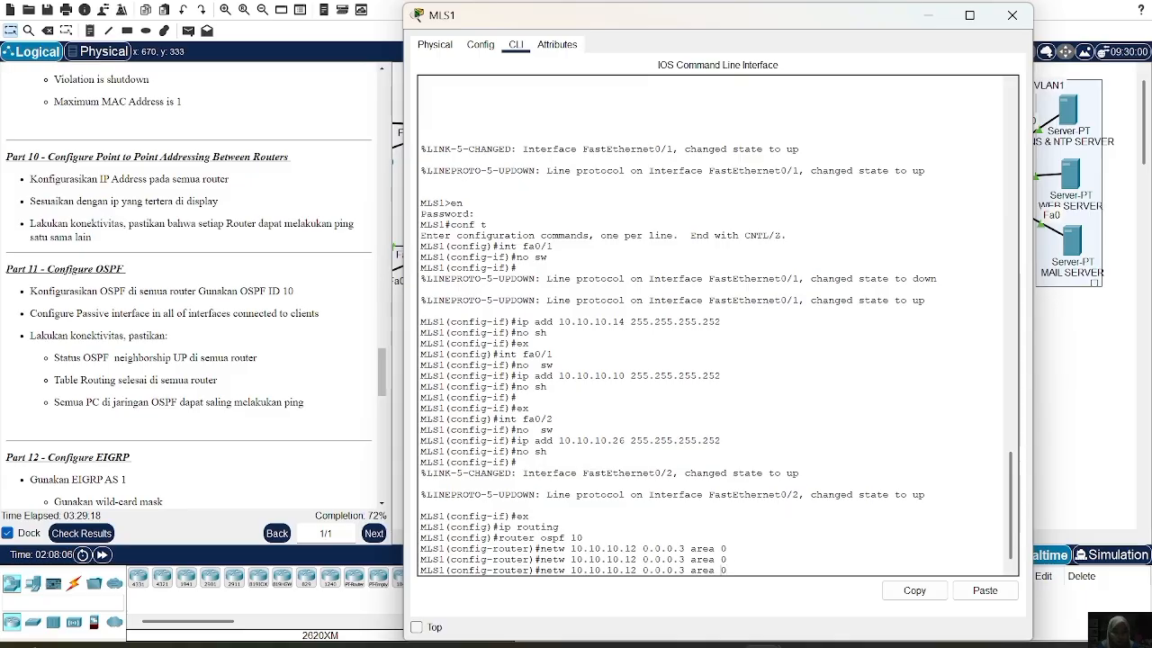
pyautogui.press('Left')
pyautogui.press('Left')
pyautogui.press('Left')
pyautogui.press('Left')
pyautogui.press('Left')
pyautogui.press('Left')
pyautogui.press('Left')
pyautogui.press('Left')
pyautogui.press('Left')
pyautogui.press('Left')
pyautogui.press('Left')
pyautogui.press('Left')
pyautogui.press('Left')
pyautogui.press('Left')
pyautogui.press('Left')
pyautogui.press('BackSpace')
pyautogui.press('BackSpace')
pyautogui.write('8')
pyautogui.press('Return')
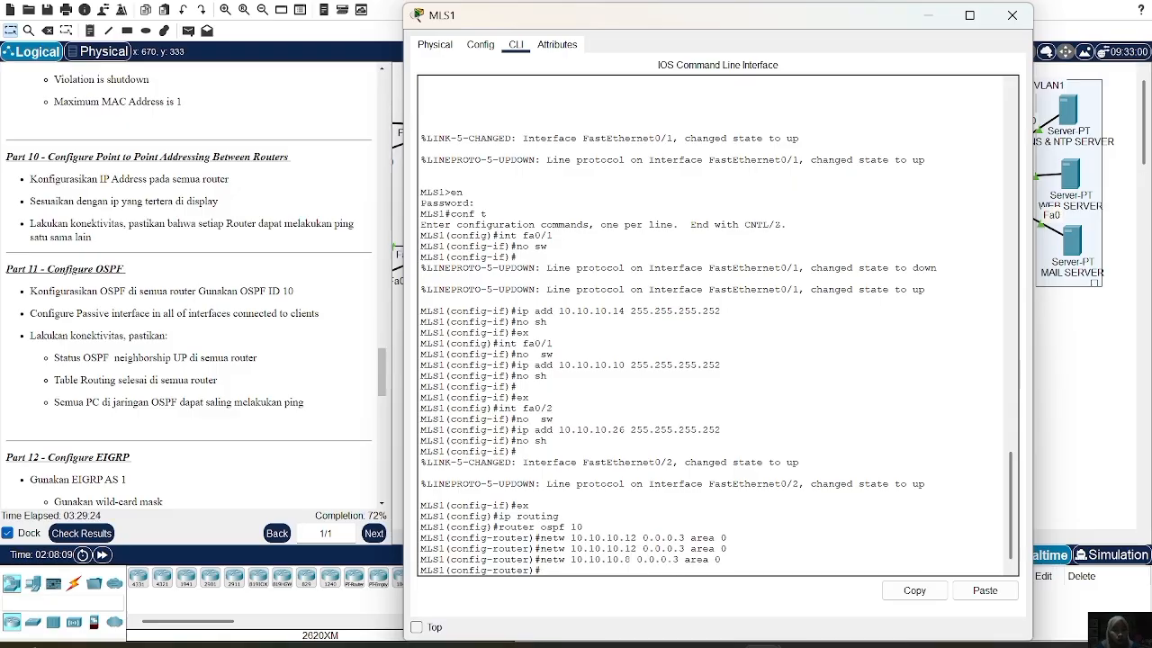
pyautogui.click(1013, 16)
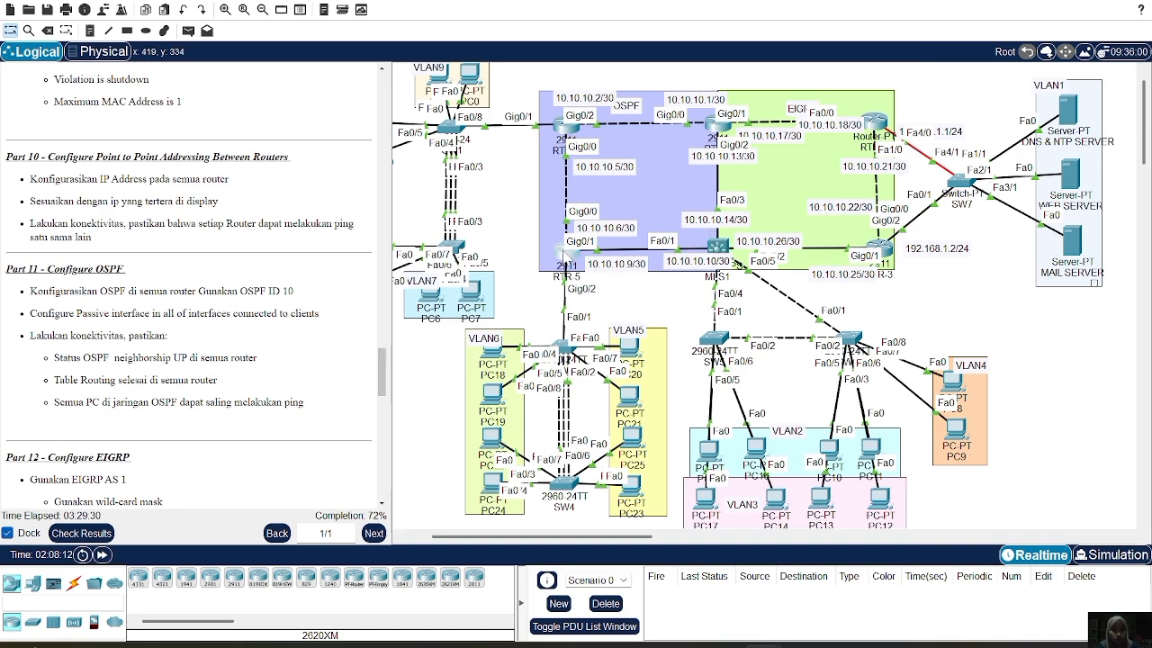
# On RTR-5, leave interface configuration mode and start OSPF process 10
pyautogui.click(565, 255)
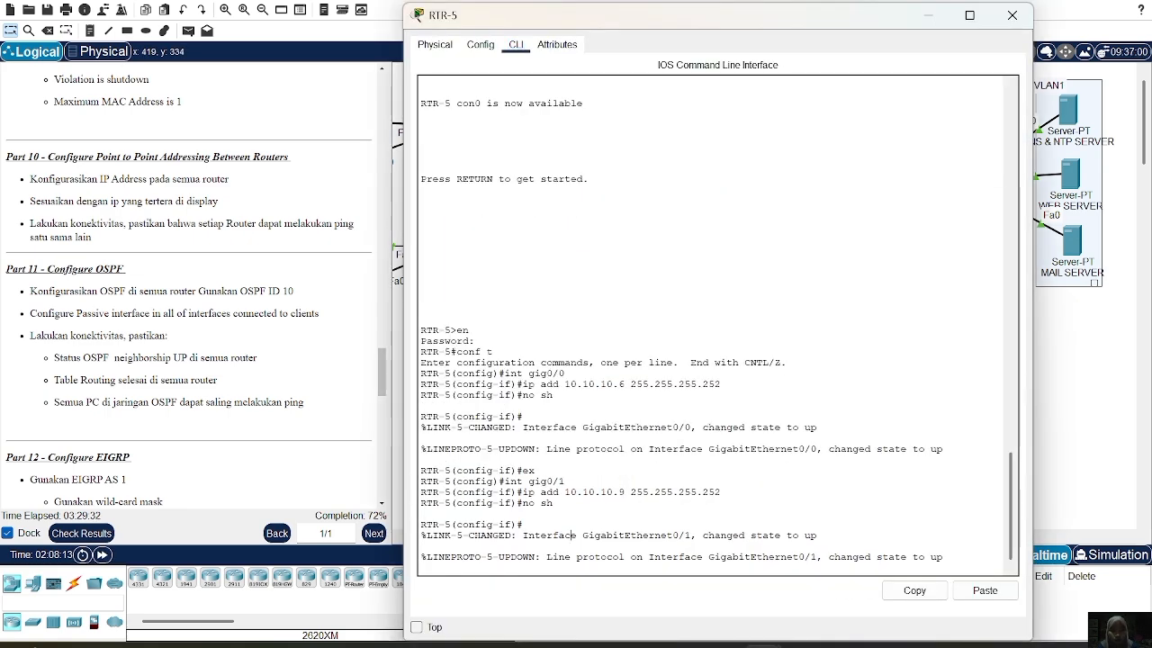
pyautogui.write('ex')
pyautogui.press('Return')
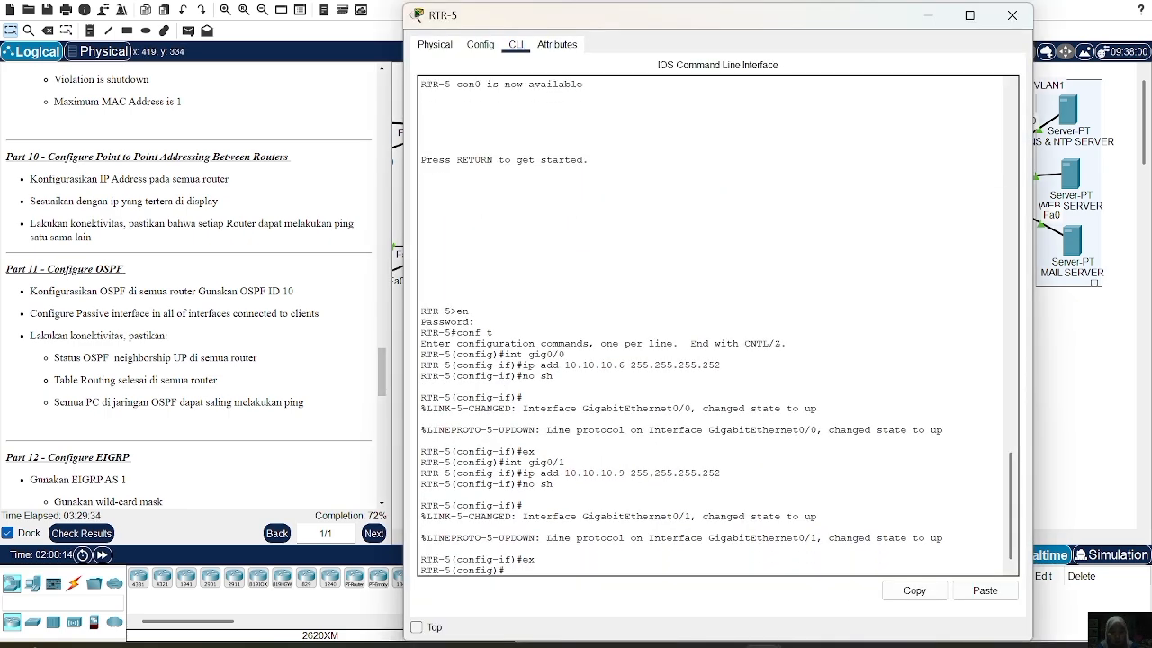
pyautogui.press('Return')
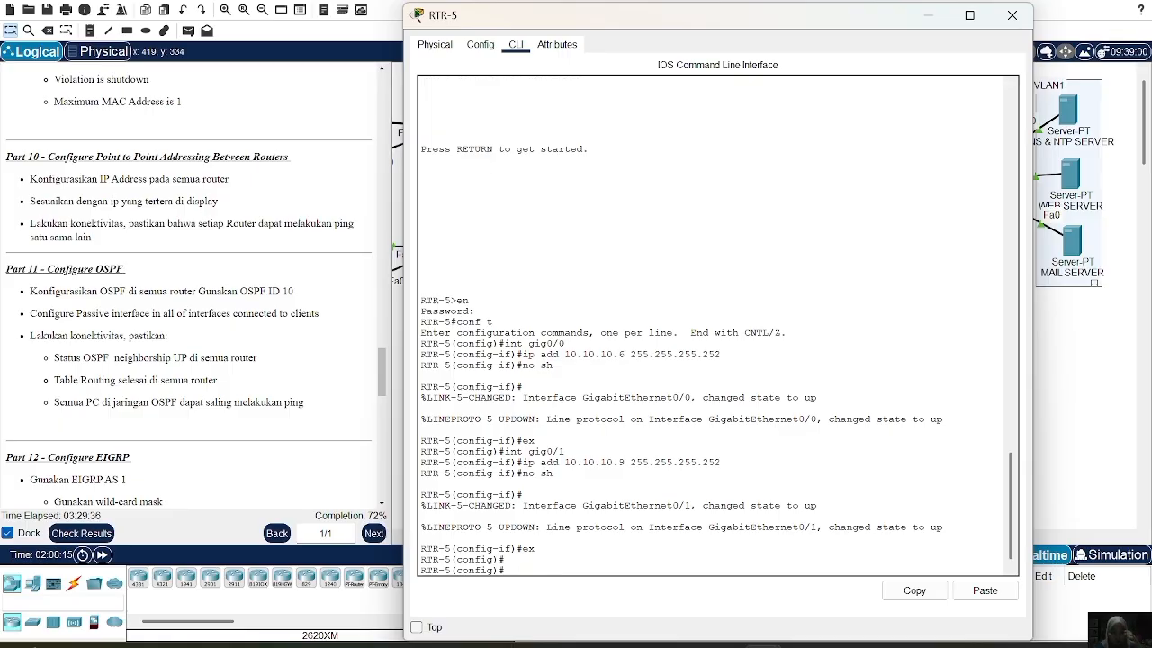
pyautogui.write('router o')
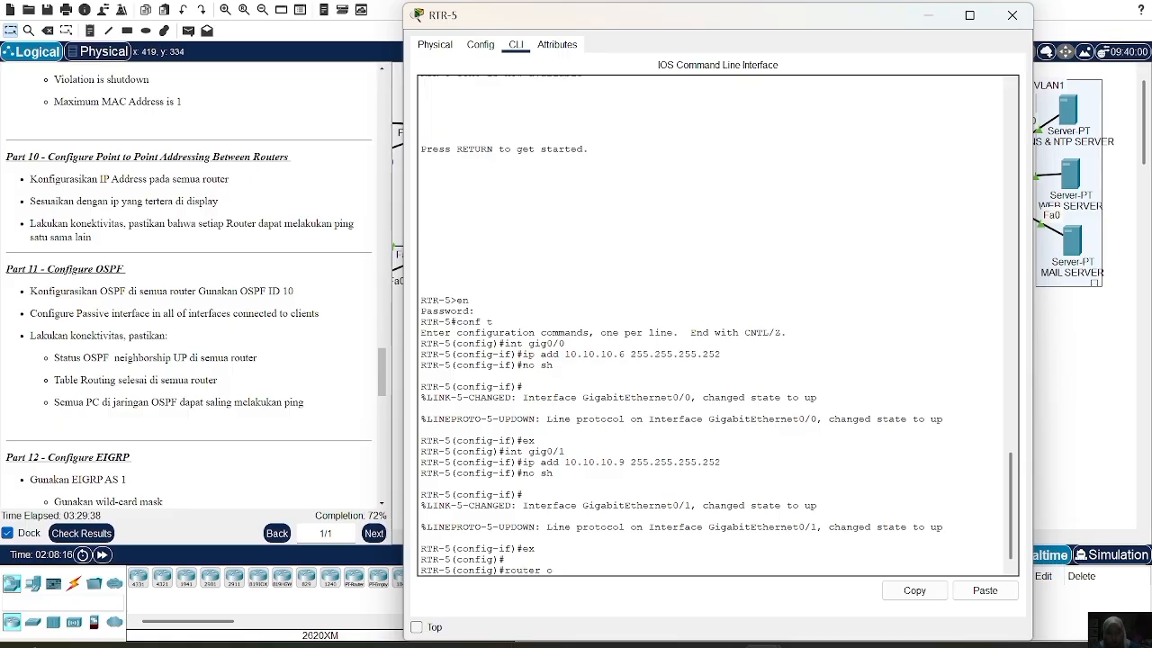
pyautogui.write('spf 10')
pyautogui.press('Return')
# Advertise 10.10.10.8 and 10.10.10.4 0.0.0.3 in area 0, exit, and close the window
pyautogui.write('netw 10.10.10.8 0.')
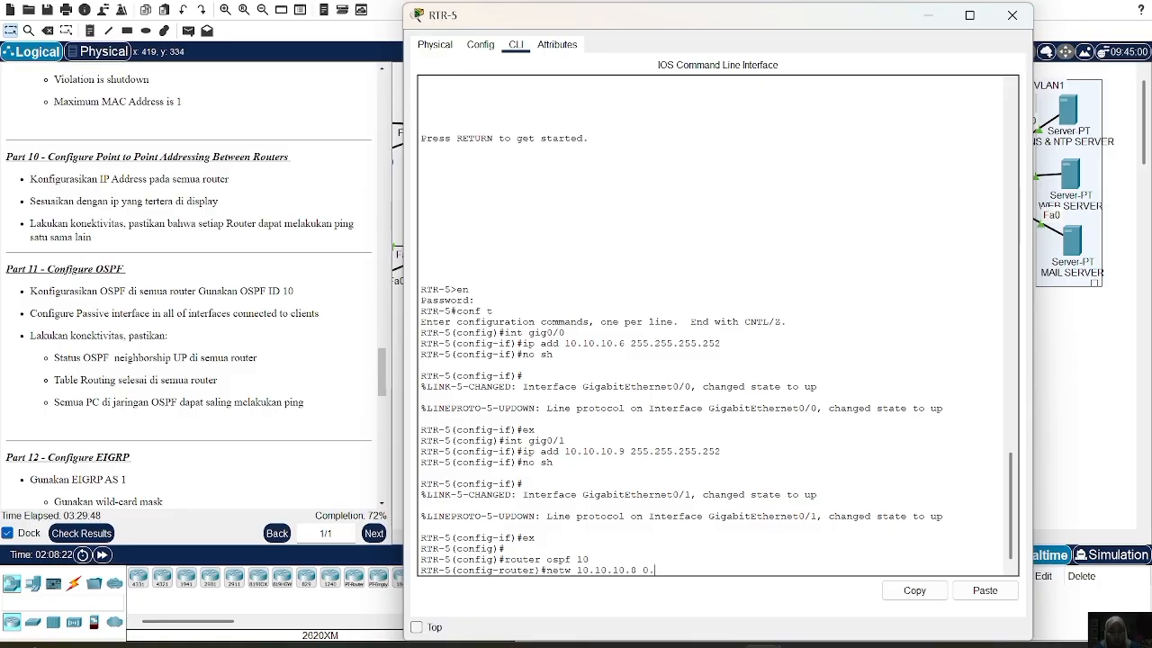
pyautogui.write('0.0.3 area 0')
pyautogui.press('Return')
pyautogui.press('Up')
pyautogui.press('Left')
pyautogui.press('Left')
pyautogui.press('Left')
pyautogui.press('Left')
pyautogui.press('Left')
pyautogui.press('Left')
pyautogui.press('Left')
pyautogui.press('Left')
pyautogui.press('Left')
pyautogui.press('Left')
pyautogui.press('Left')
pyautogui.press('Left')
pyautogui.press('Left')
pyautogui.press('Left')
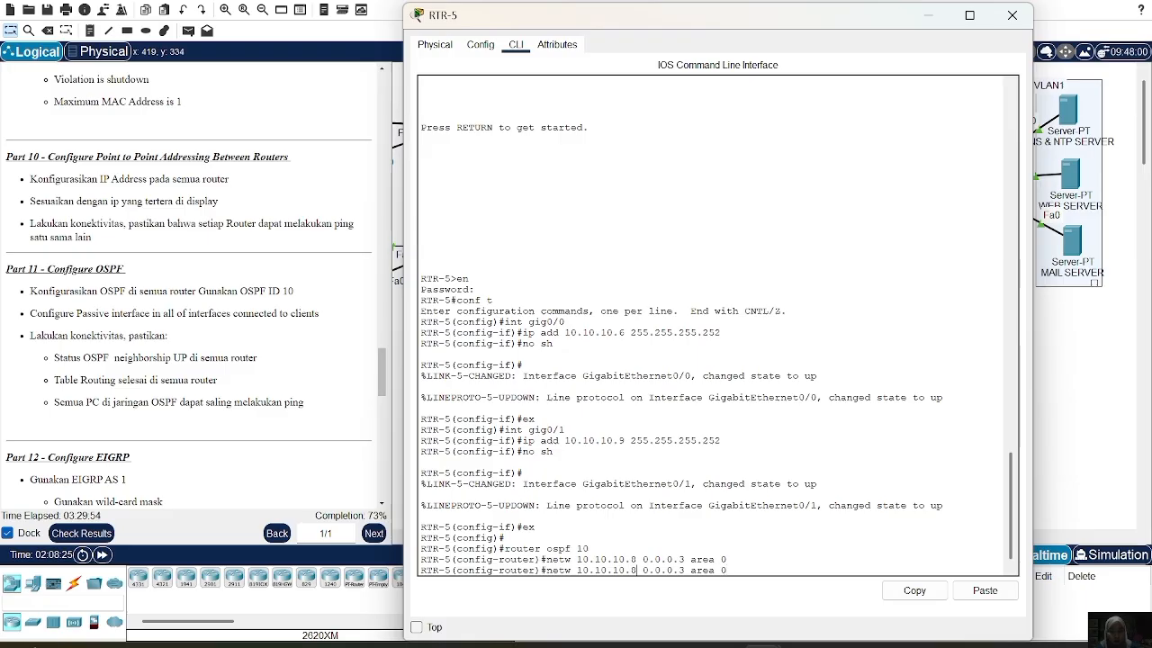
pyautogui.press('BackSpace')
pyautogui.write('4')
pyautogui.press('Return')
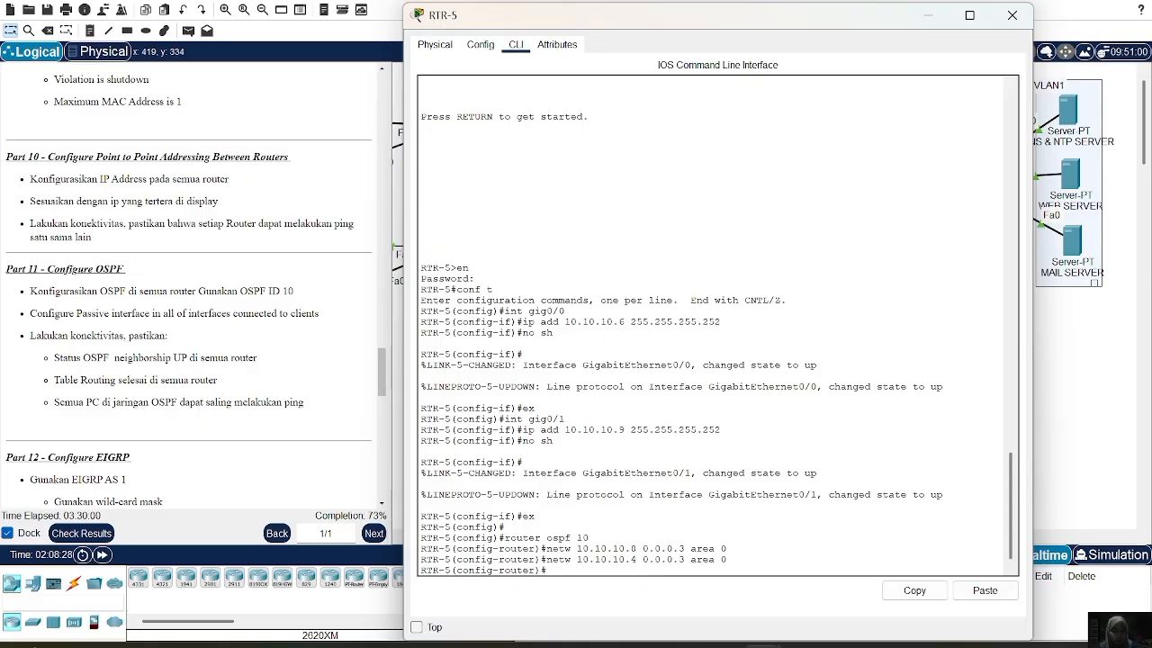
pyautogui.write('ex')
pyautogui.press('Return')
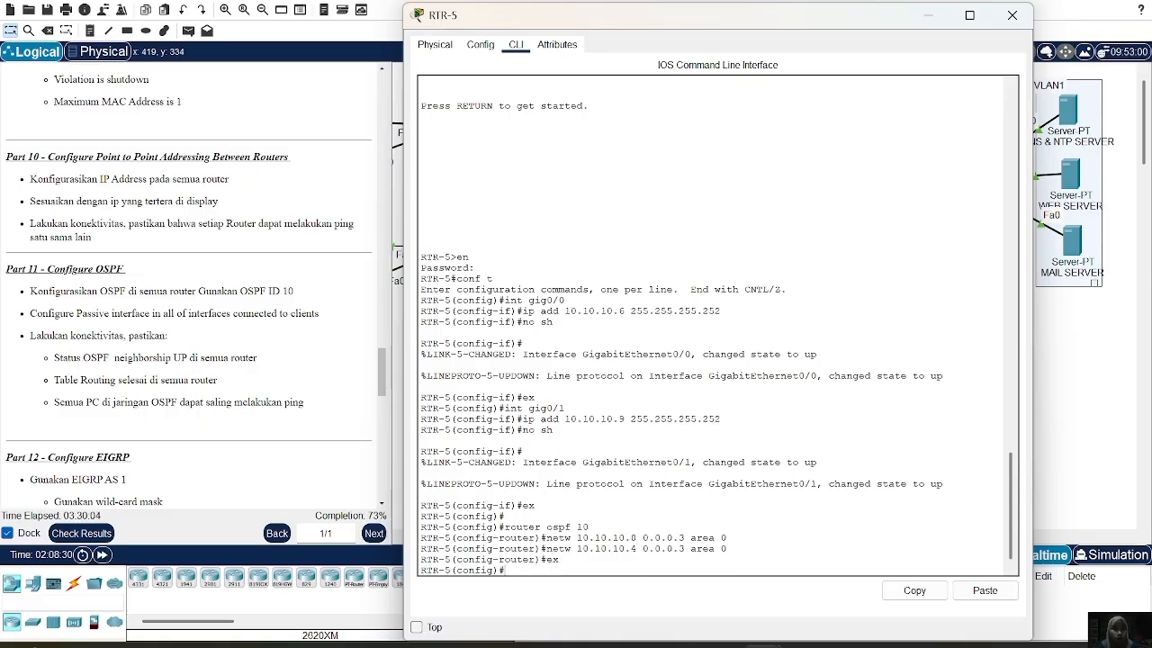
pyautogui.click(1011, 15)
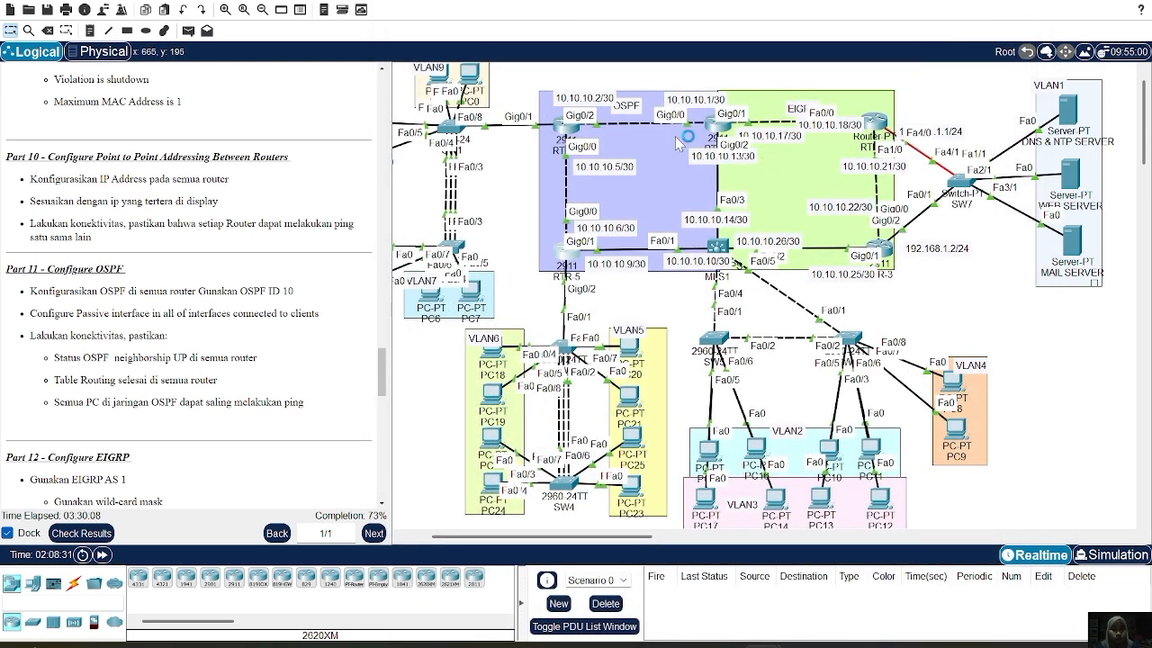
# On RTR-4, leave interface configuration mode and start OSPF process 10
pyautogui.click(568, 124)
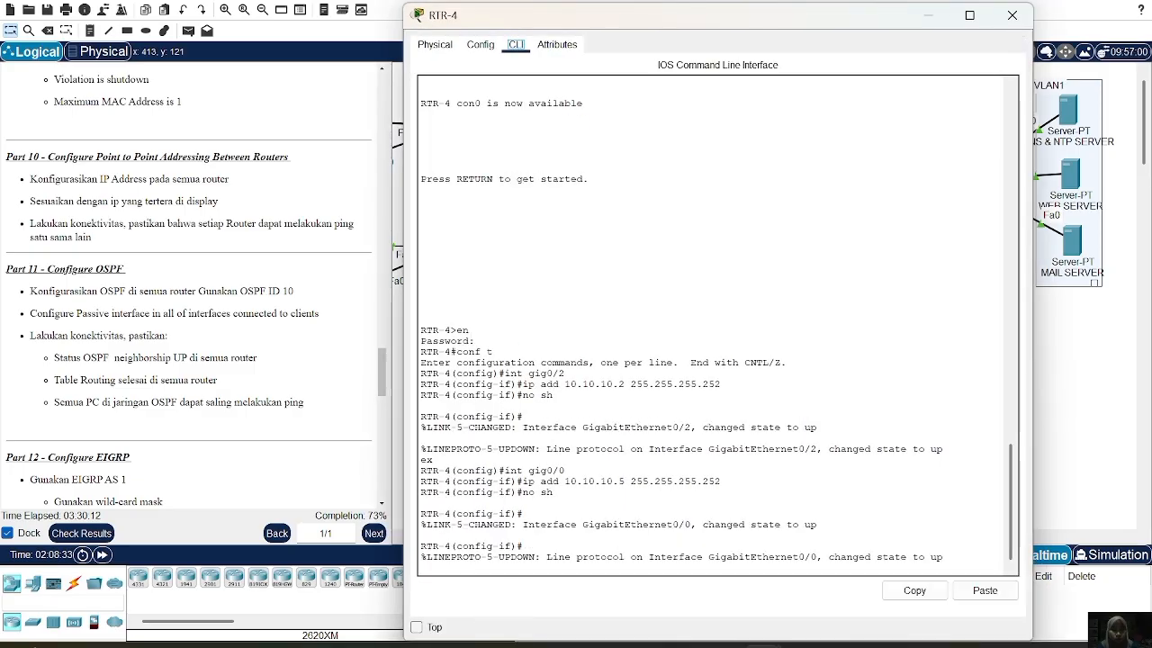
pyautogui.press('Return')
pyautogui.write('e')
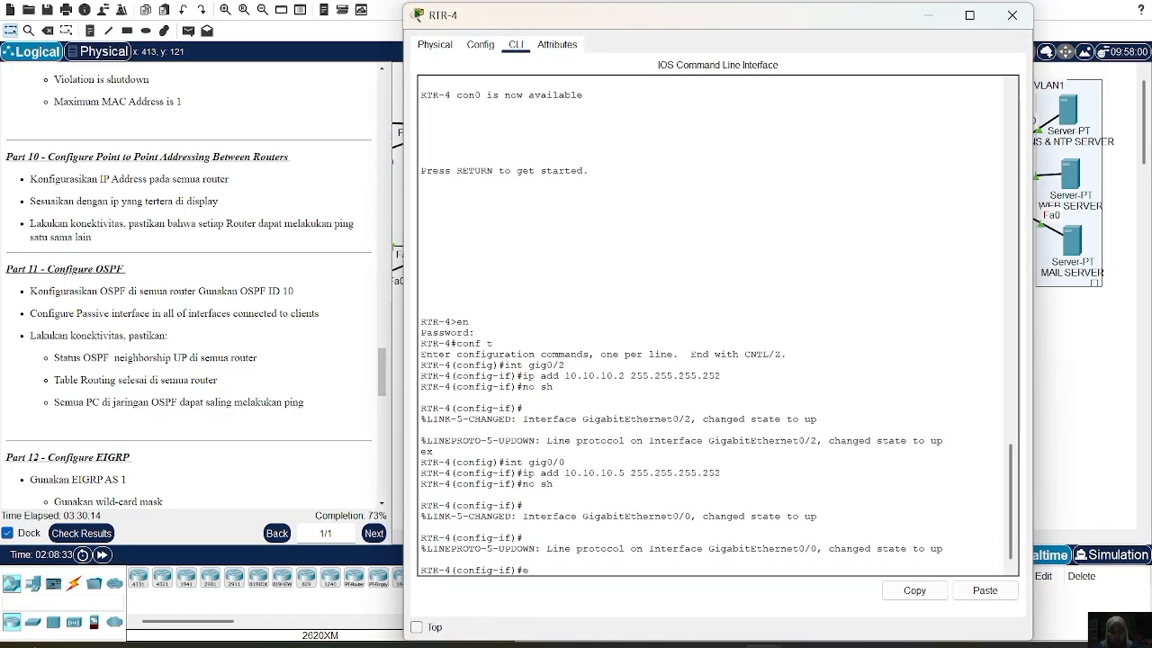
pyautogui.write('x')
pyautogui.press('Return')
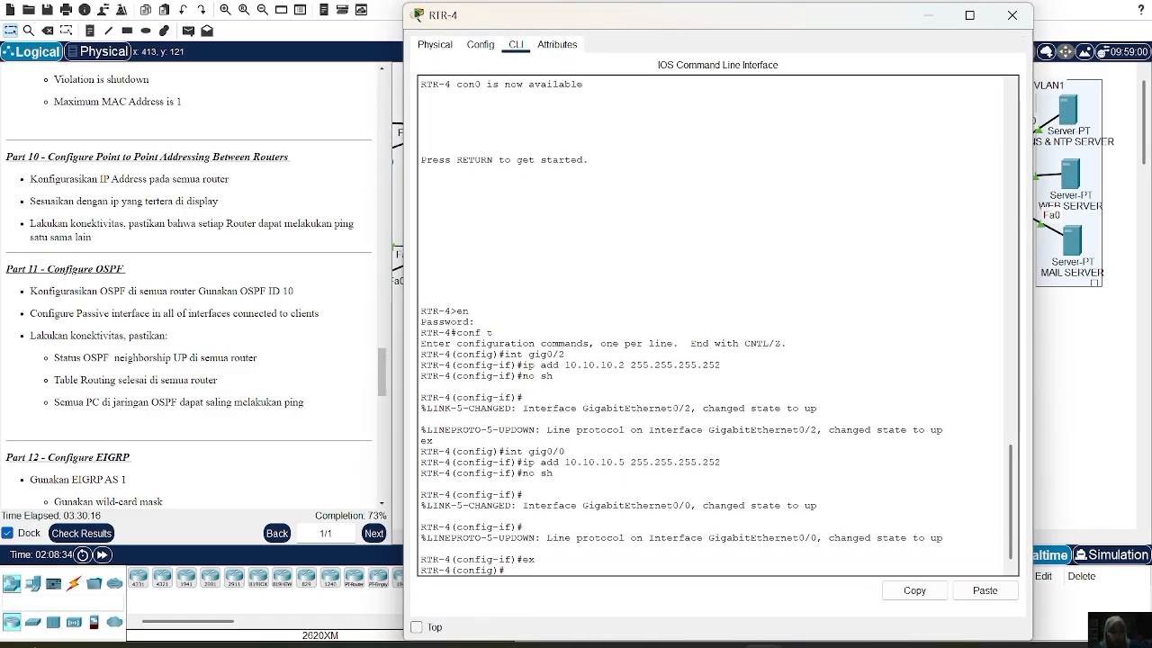
pyautogui.write('router is')
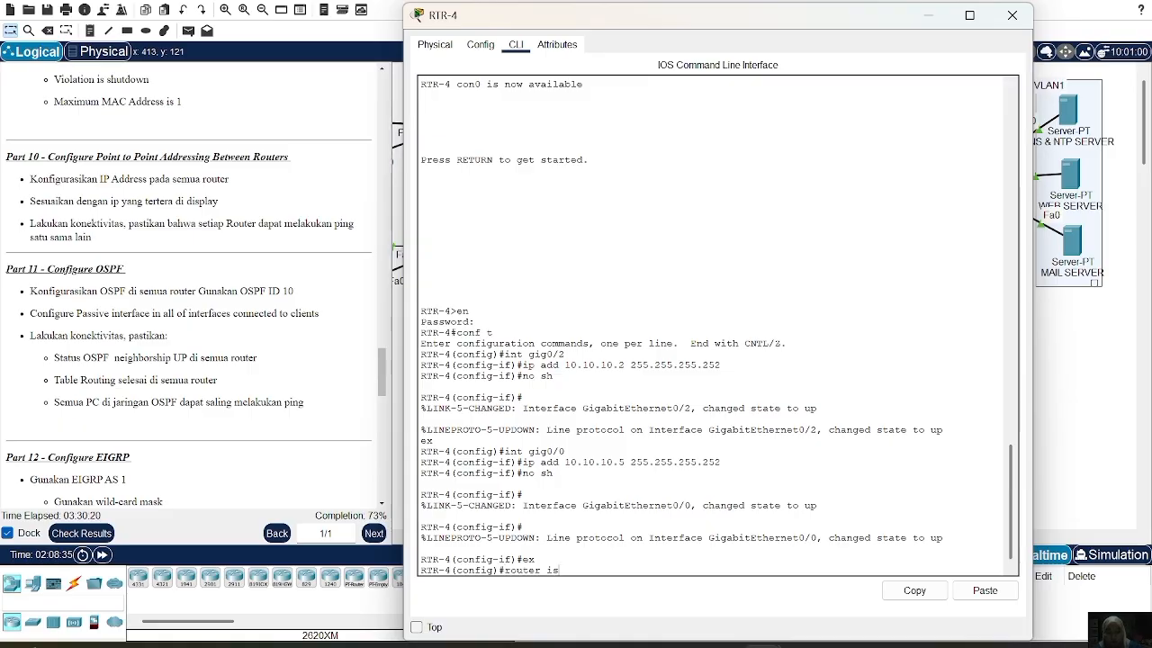
pyautogui.press('BackSpace')
pyautogui.press('BackSpace')
pyautogui.write('ospf 10')
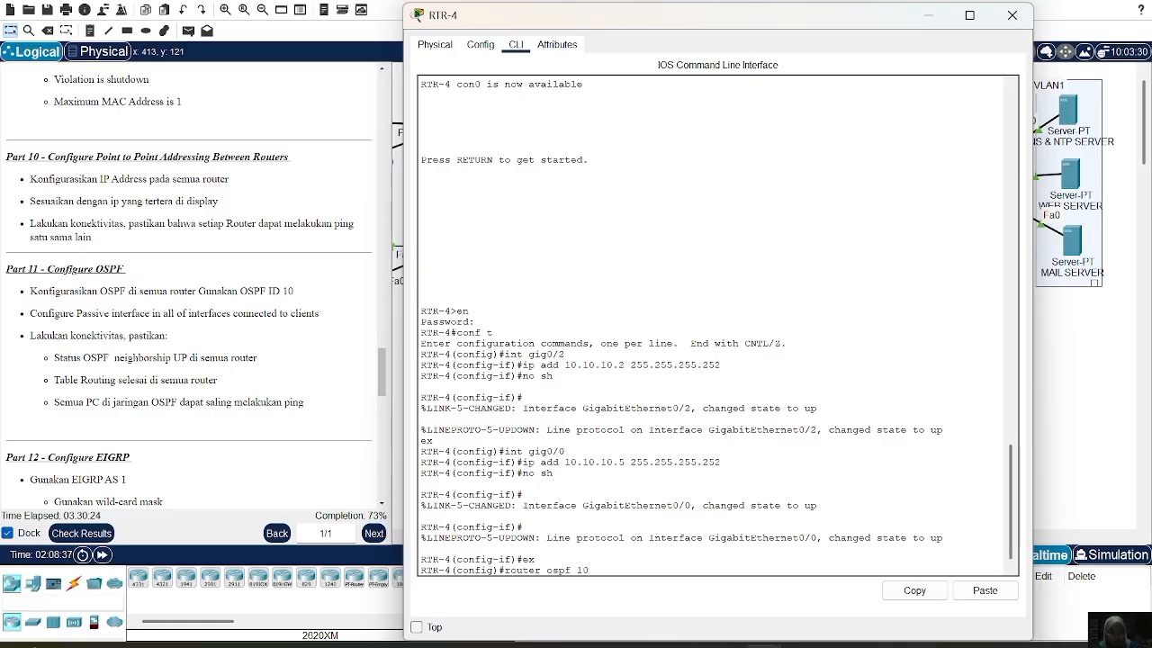
pyautogui.press('Return')
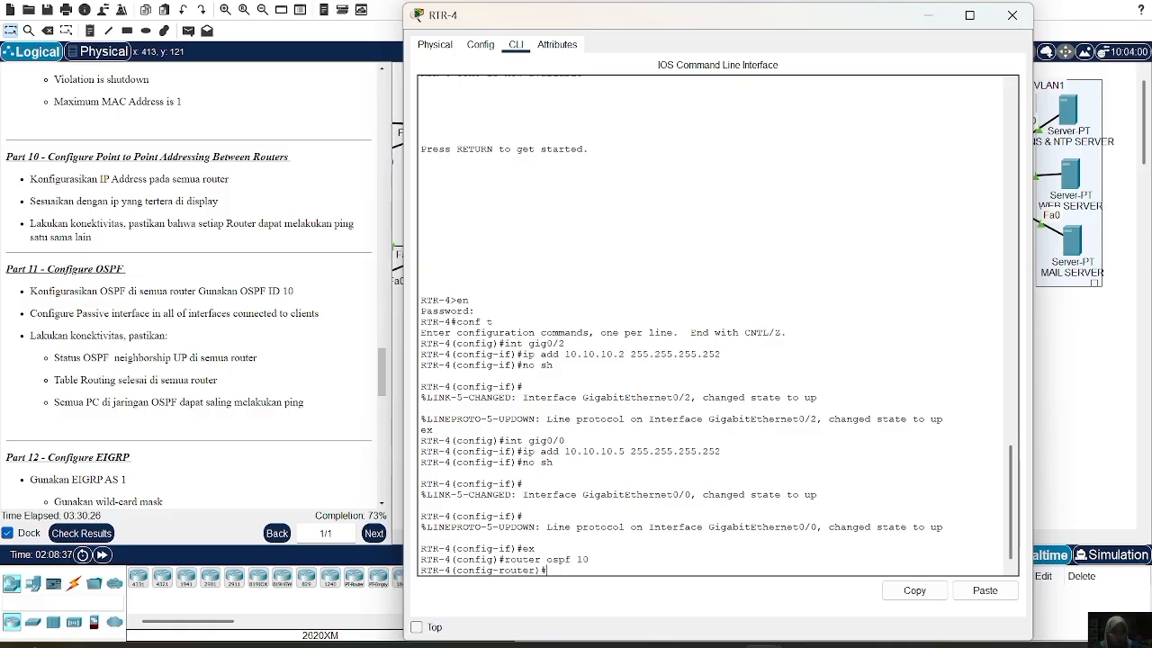
# Advertise 10.10.10.0 and 10.10.10.4 0.0.0.3 in OSPF area 0
pyautogui.write('netw 10.10.10.0')
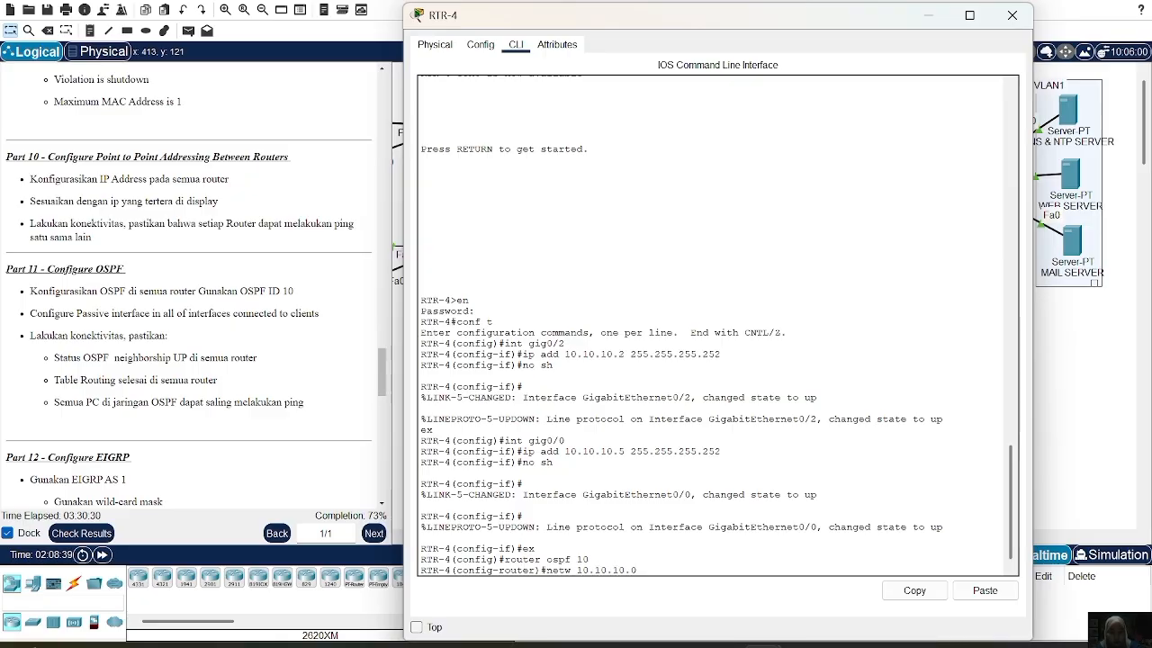
pyautogui.write('0')
pyautogui.press('BackSpace')
pyautogui.write('0.0.0.3 area 0')
pyautogui.press('Return')
pyautogui.press('Up')
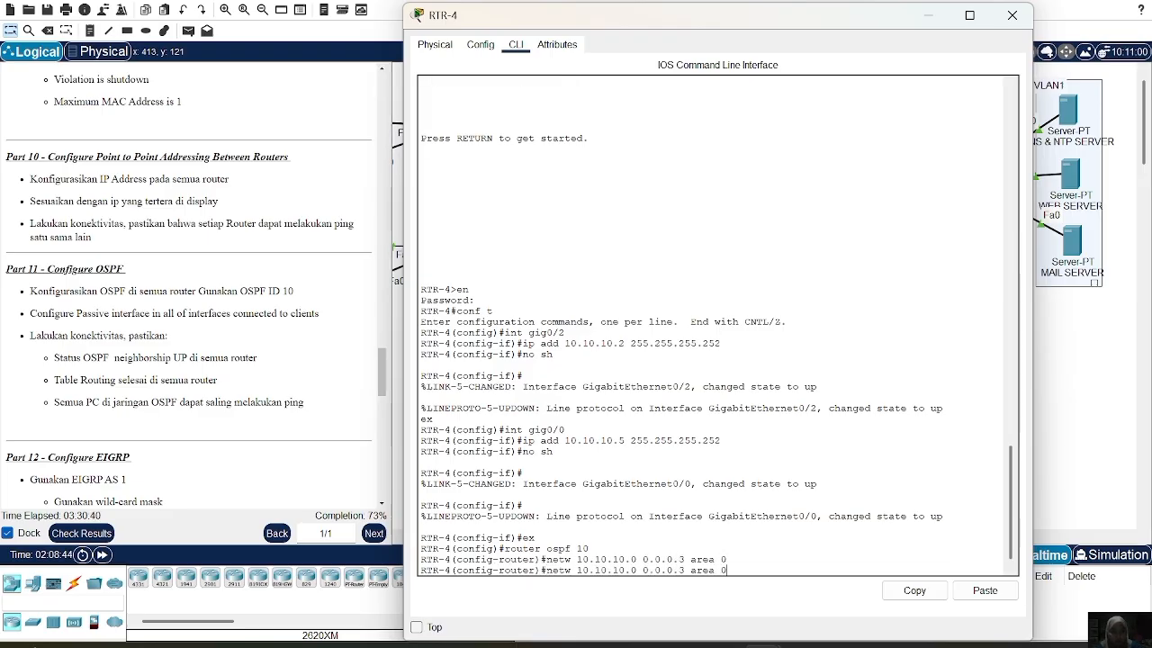
pyautogui.press('Left')
pyautogui.press('Left')
pyautogui.press('Left')
pyautogui.press('Left')
pyautogui.press('Left')
pyautogui.press('Left')
pyautogui.press('Left')
pyautogui.press('Left')
pyautogui.press('Left')
pyautogui.press('Left')
pyautogui.press('Left')
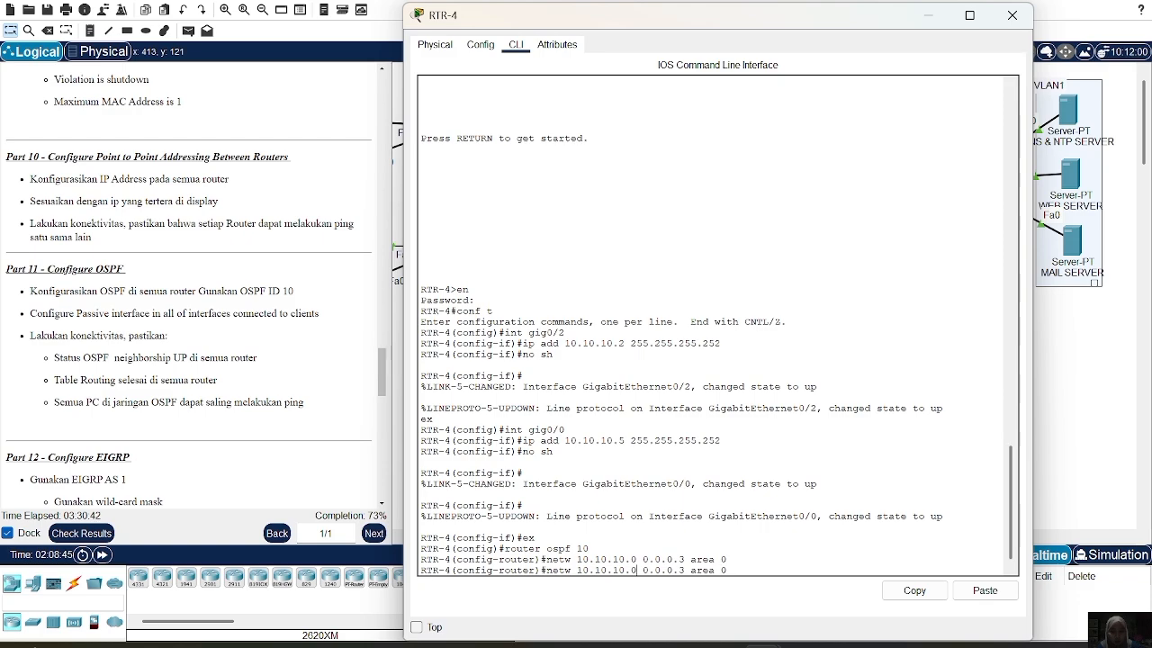
pyautogui.press('Left')
pyautogui.press('Left')
pyautogui.press('Left')
pyautogui.press('BackSpace')
pyautogui.write('4')
pyautogui.press('Return')
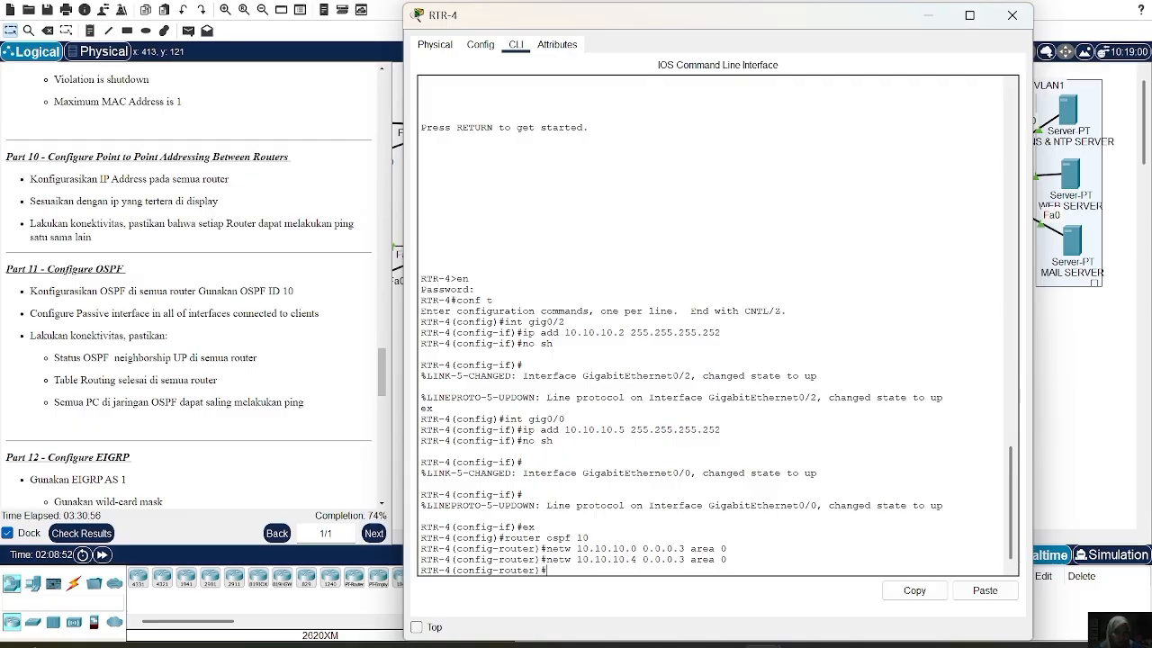
pyautogui.press('Up')
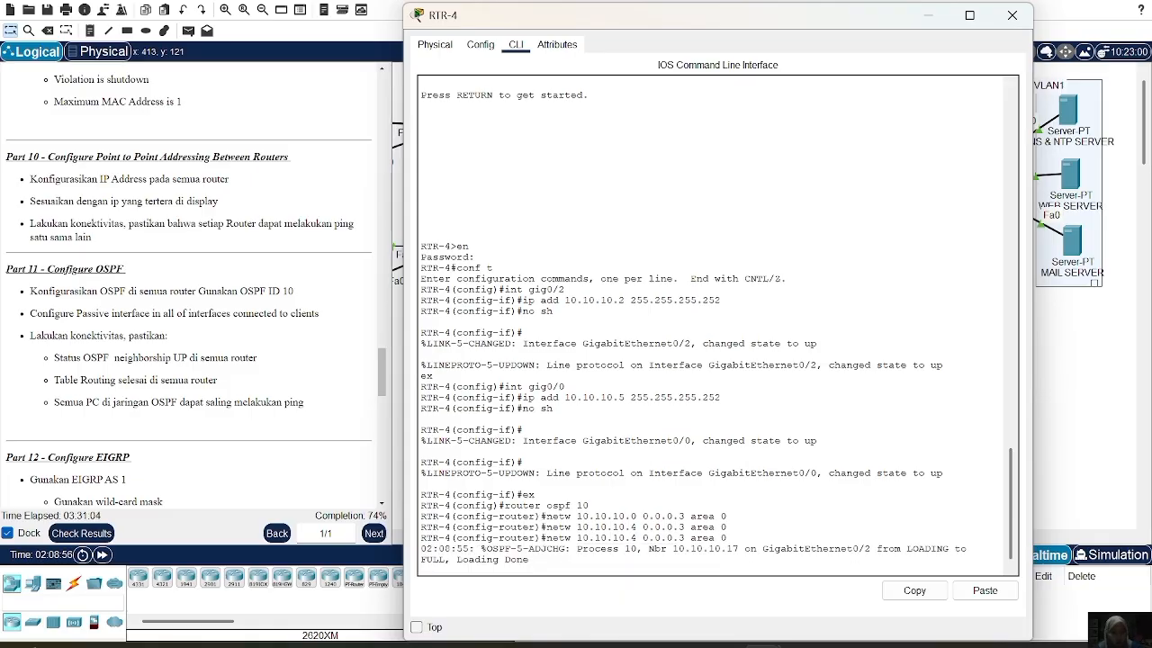
pyautogui.press('Return')
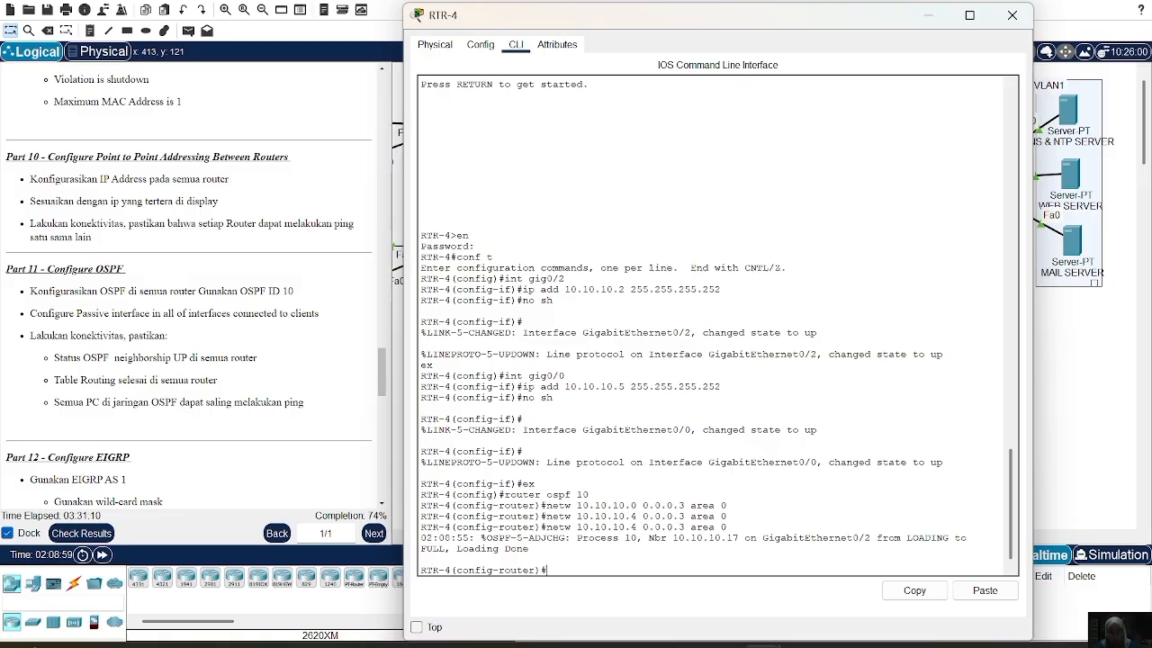
# Add 192.168.7.0, 192.168.8.0 and 192.168.9.0 with wildcard 0.0.0.255 to area 0, then close RTR-4
pyautogui.write('netw 192.168')
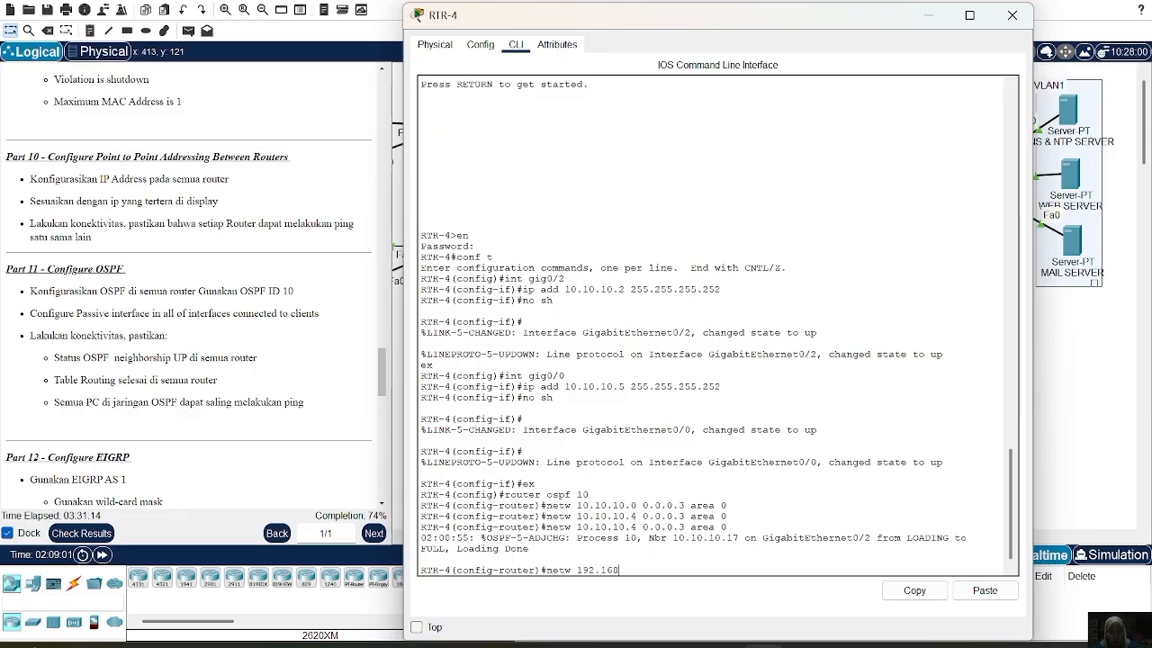
pyautogui.write('.7.0 0.0.0.2')
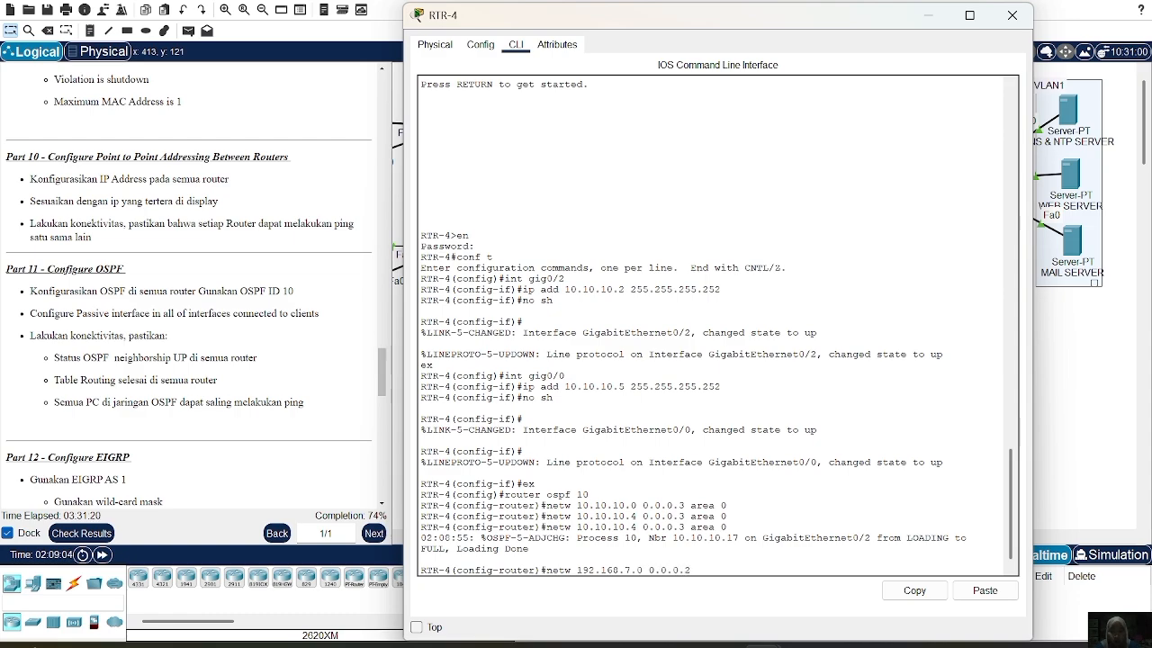
pyautogui.write('55 area 0')
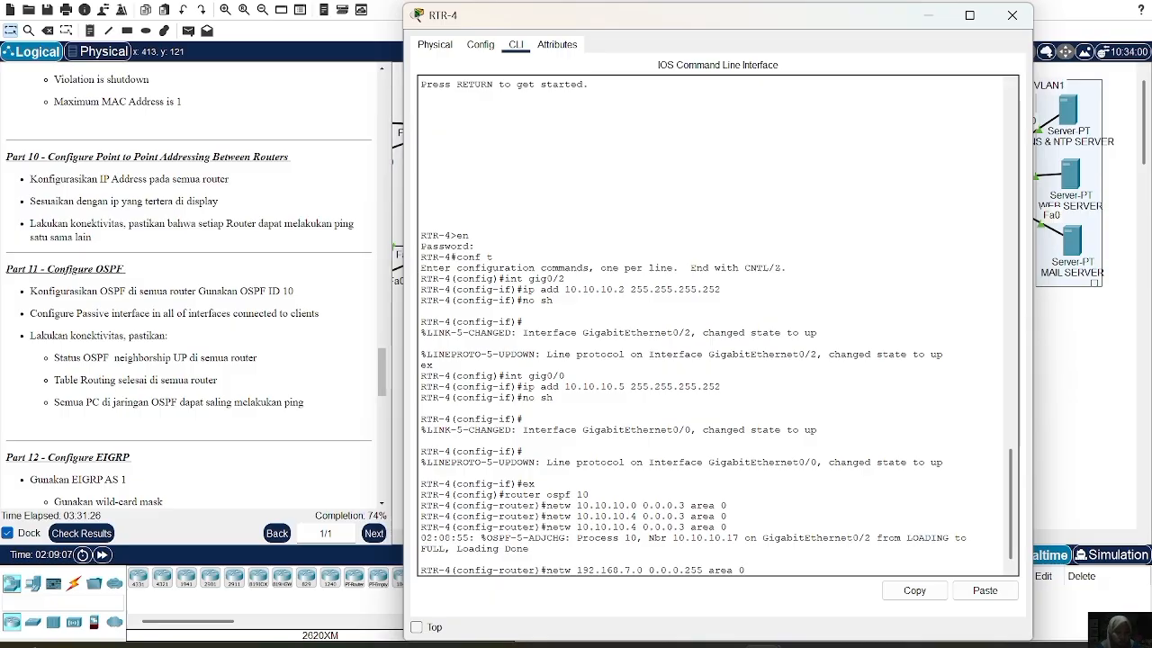
pyautogui.press('Return')
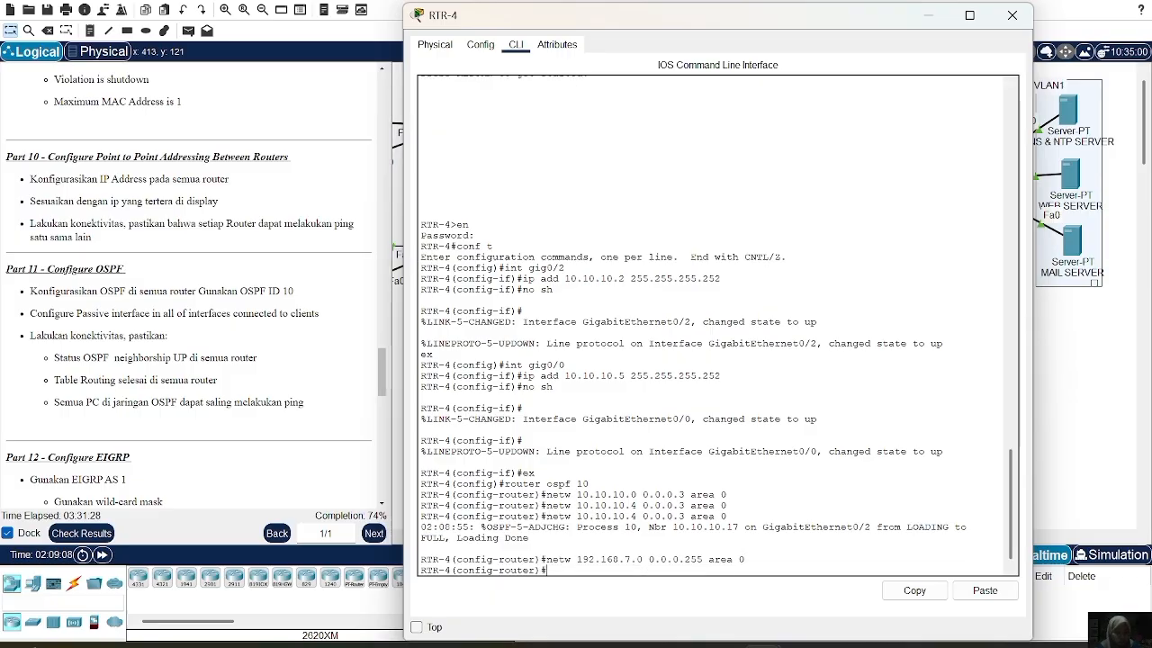
pyautogui.press('Up')
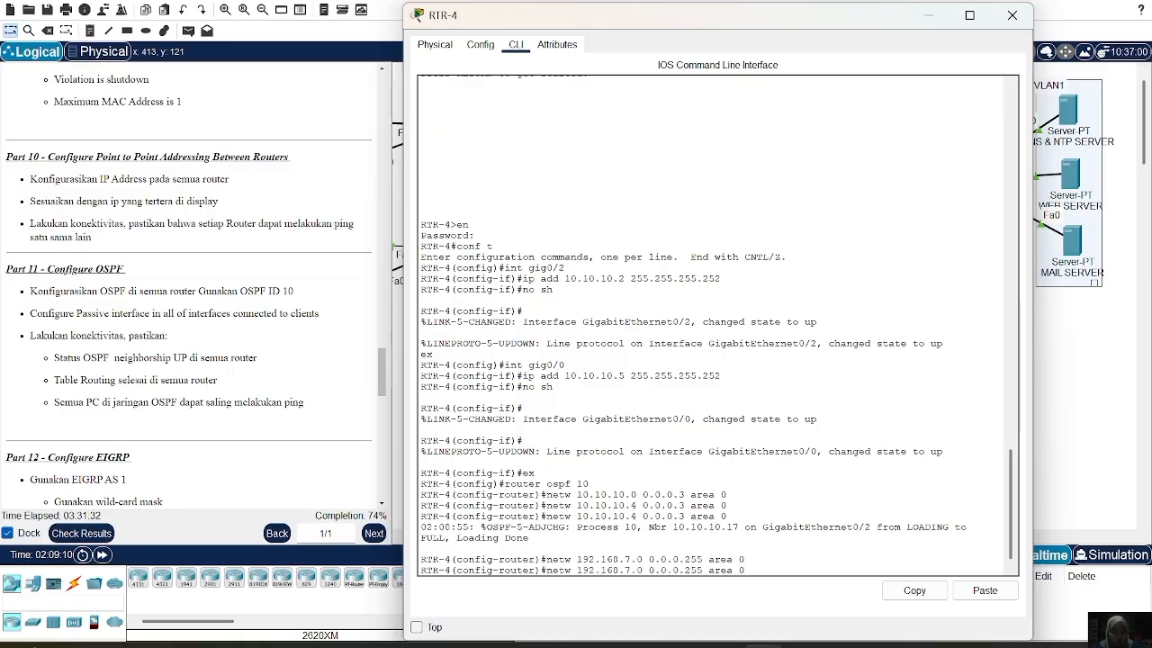
pyautogui.press('BackSpace')
pyautogui.write('8')
pyautogui.press('Return')
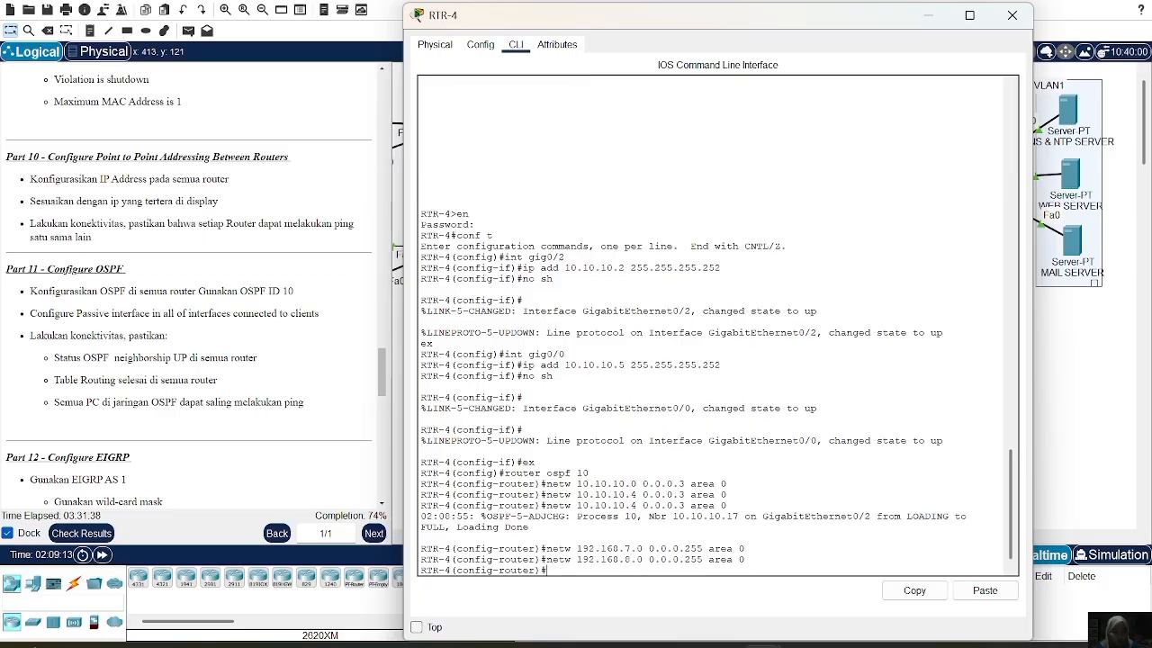
pyautogui.press('Up')
pyautogui.press('BackSpace')
pyautogui.write('92.168.9.0 0.0.0.255 area 0')
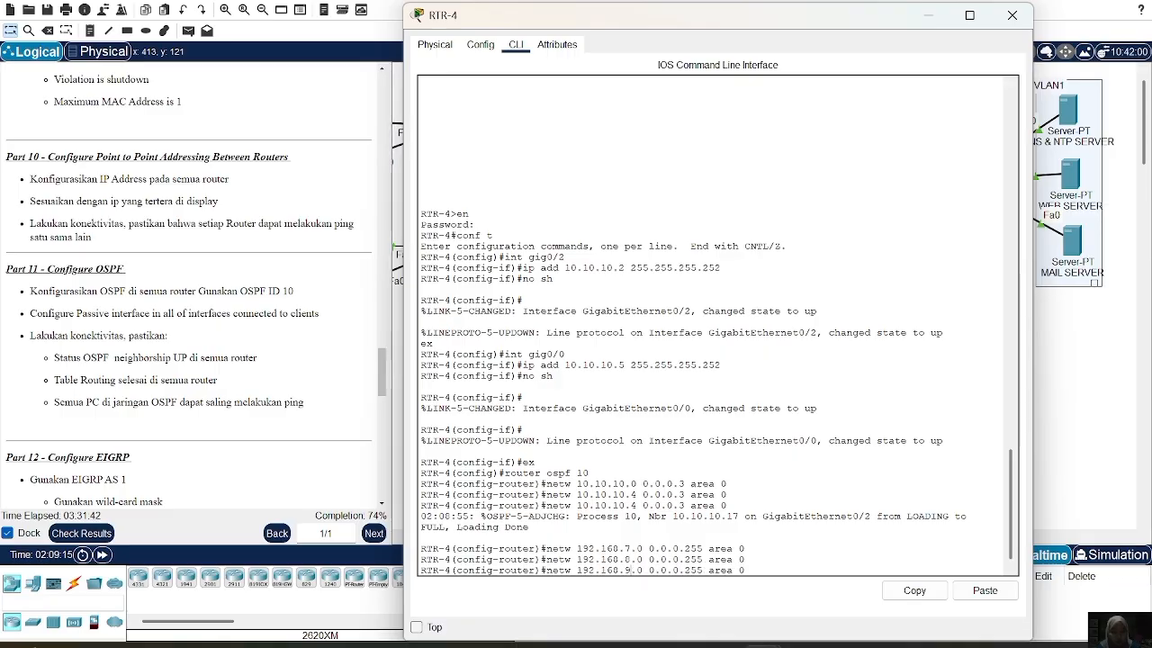
pyautogui.press('Return')
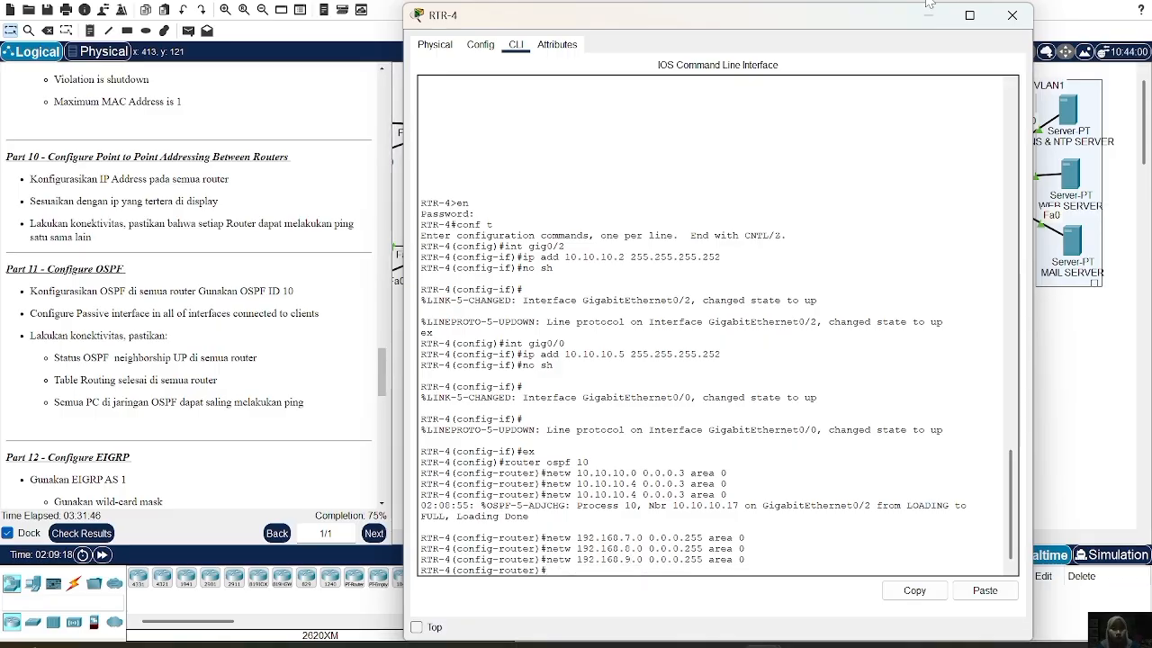
pyautogui.click(1013, 20)
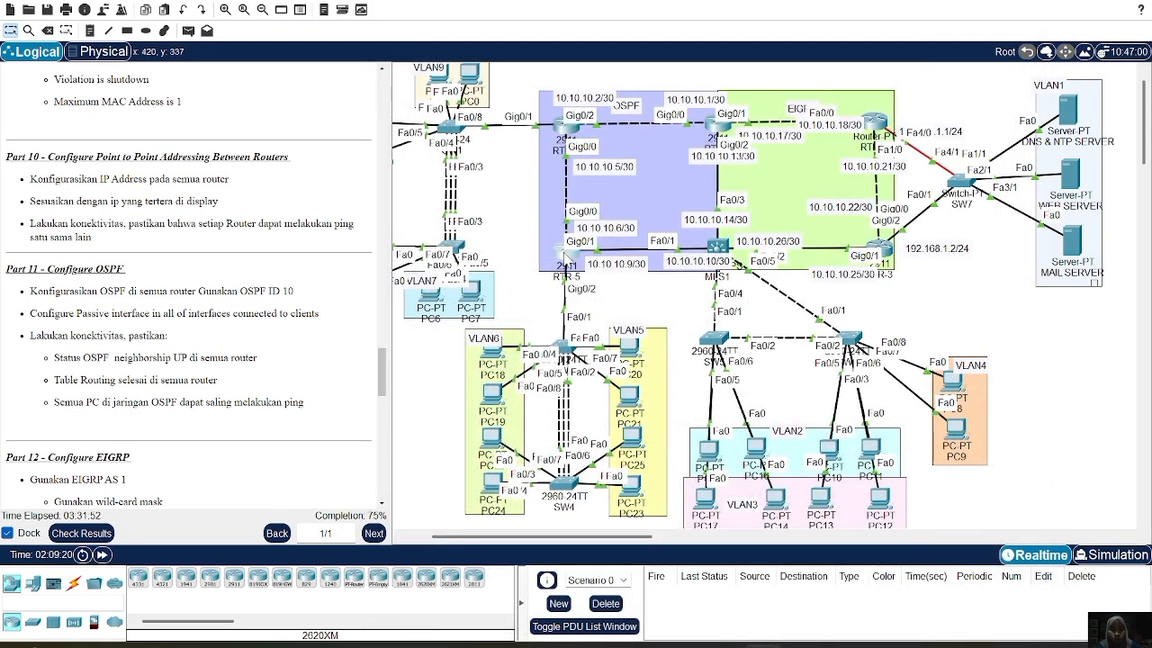
# Enter OSPF process 10 configuration on RTR-5, fixing the 'ospd' typo
pyautogui.click(567, 255)
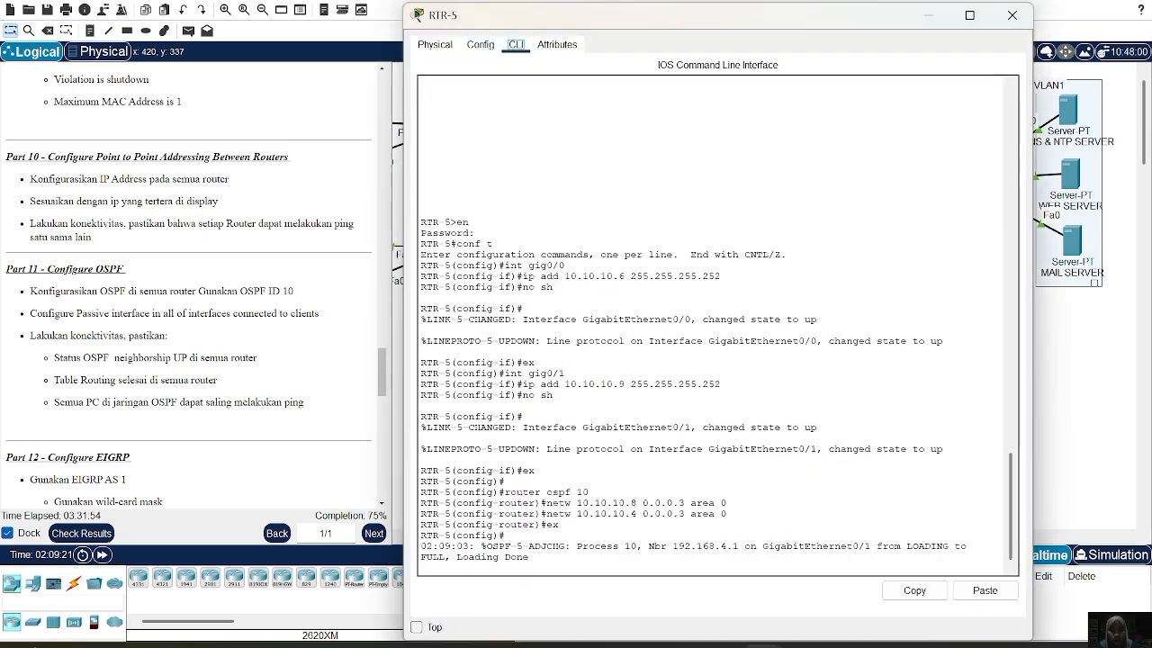
pyautogui.press('Return')
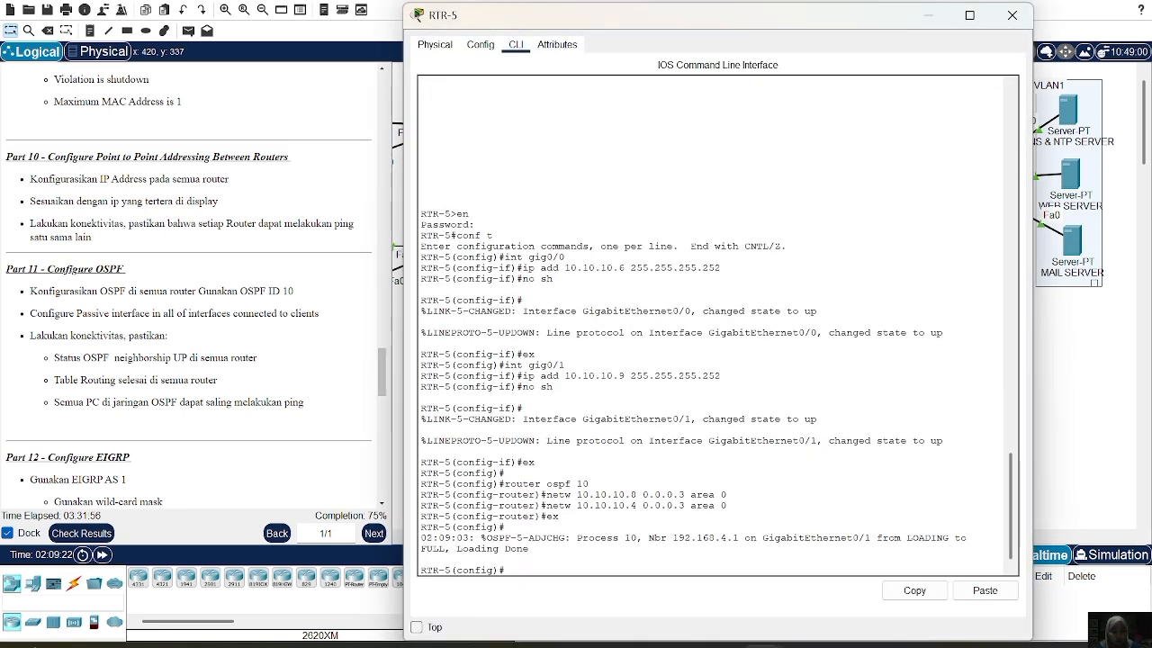
pyautogui.write('router ospd')
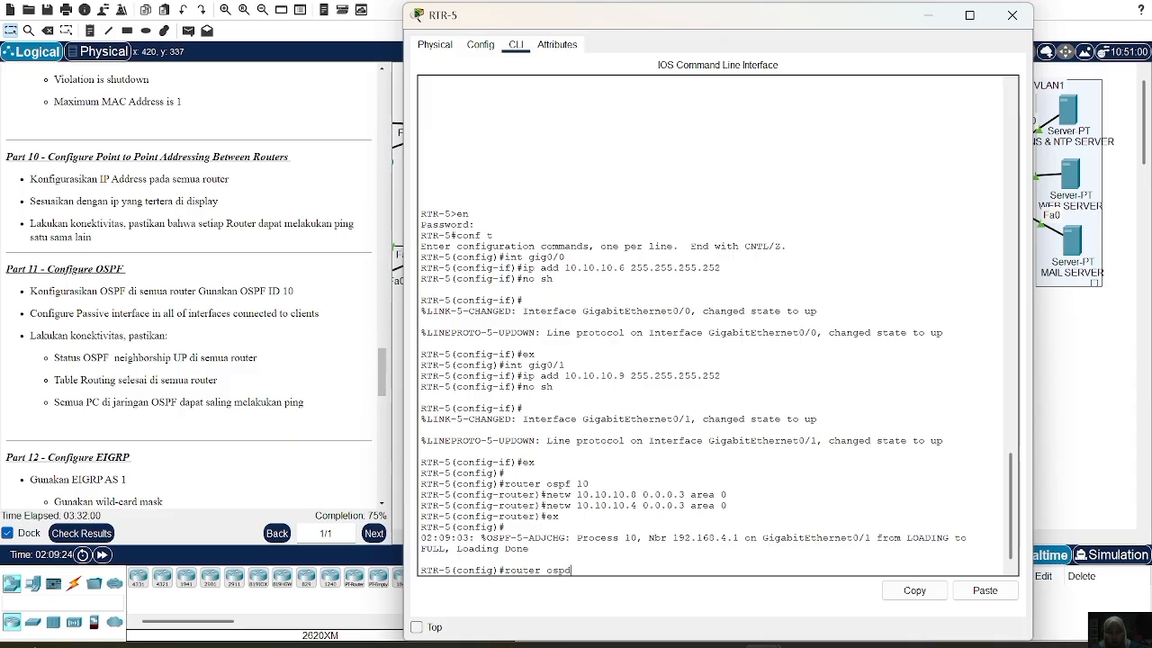
pyautogui.press('BackSpace')
pyautogui.write('f 10')
pyautogui.press('Return')
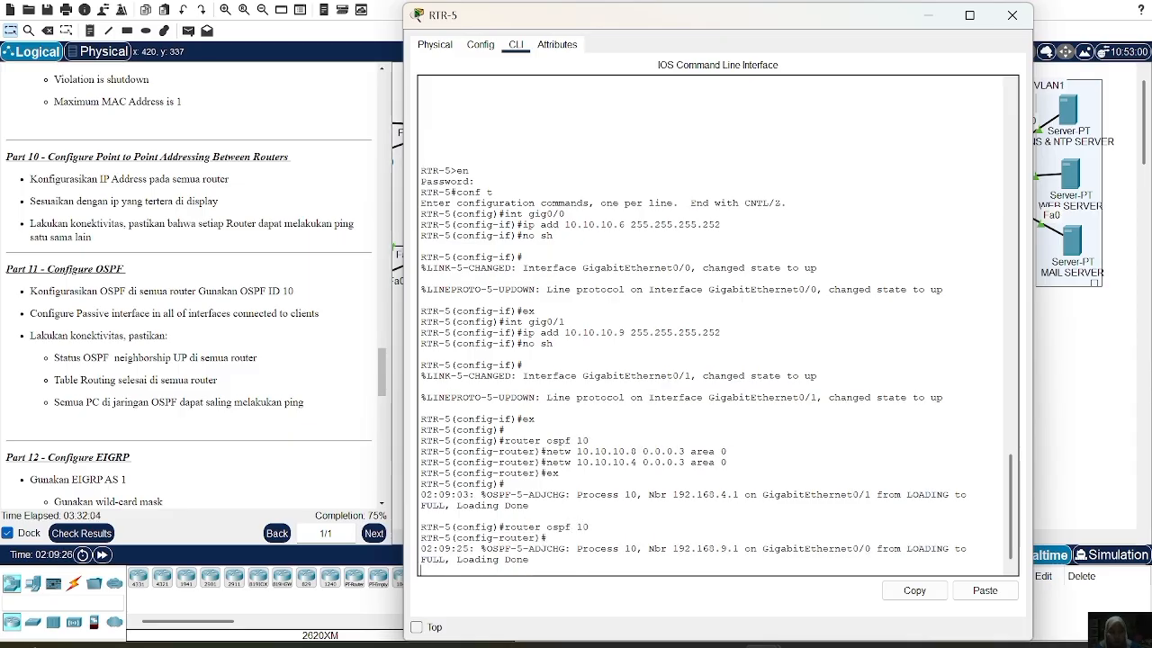
pyautogui.write('net')
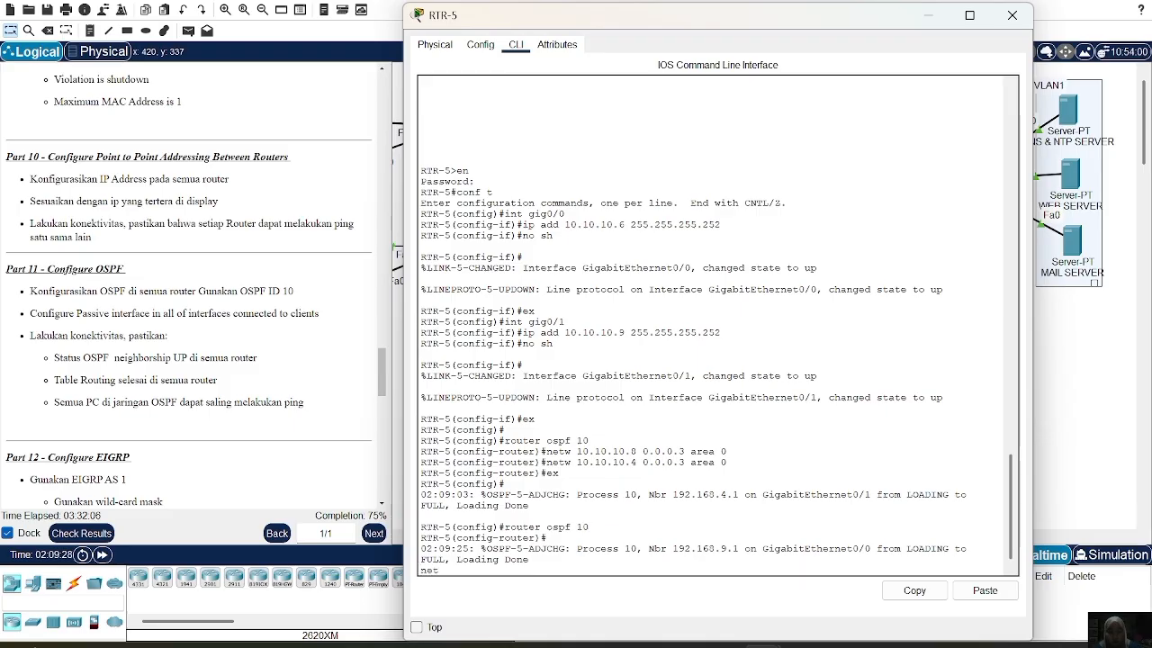
pyautogui.press('BackSpace')
pyautogui.press('BackSpace')
pyautogui.press('BackSpace')
pyautogui.press('BackSpace')
pyautogui.press('Return')
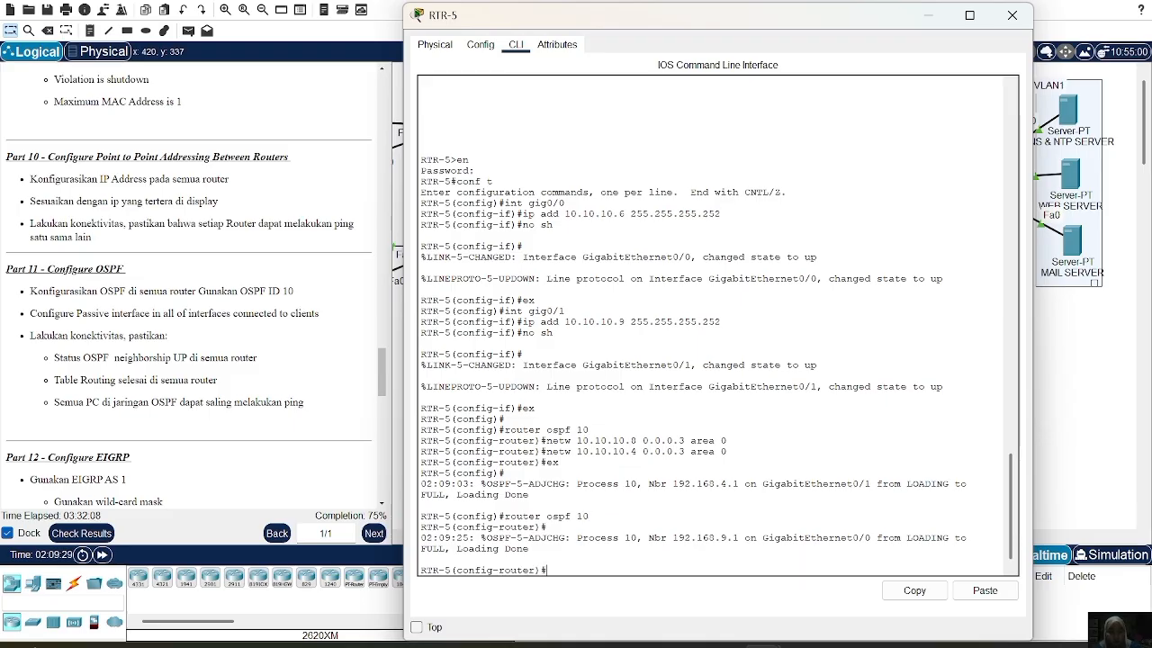
# Advertise 192.168.5.0 and 192.168.6.0 with wildcard 0.0.0.255 in area 0
pyautogui.write('netw 192')
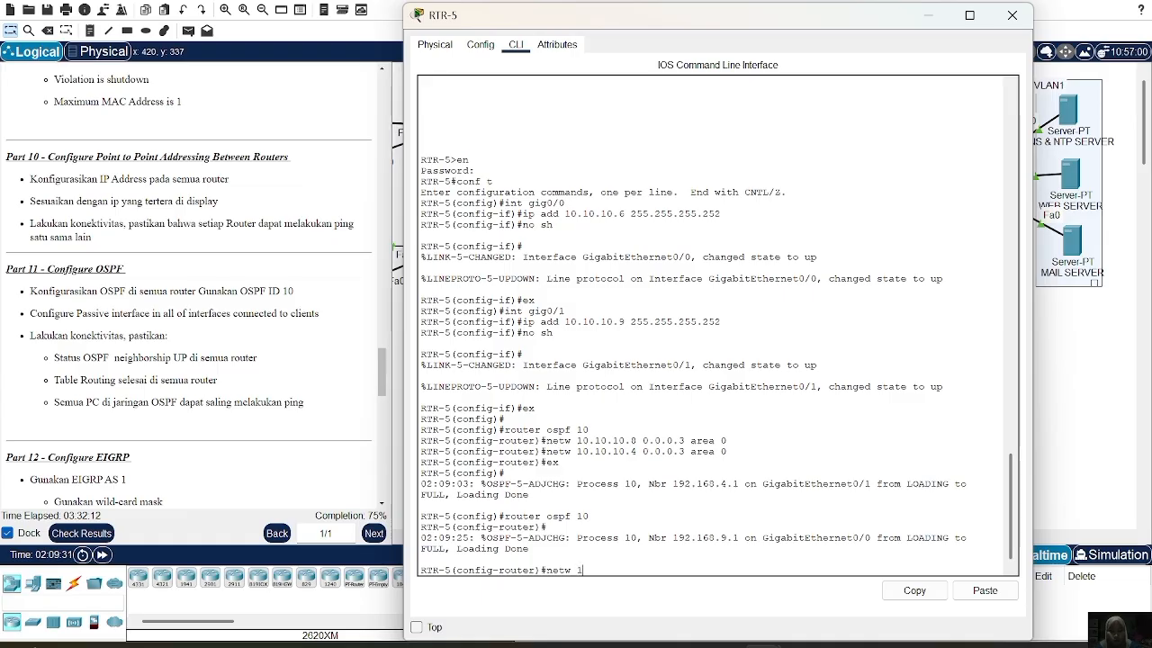
pyautogui.write('.168.5.')
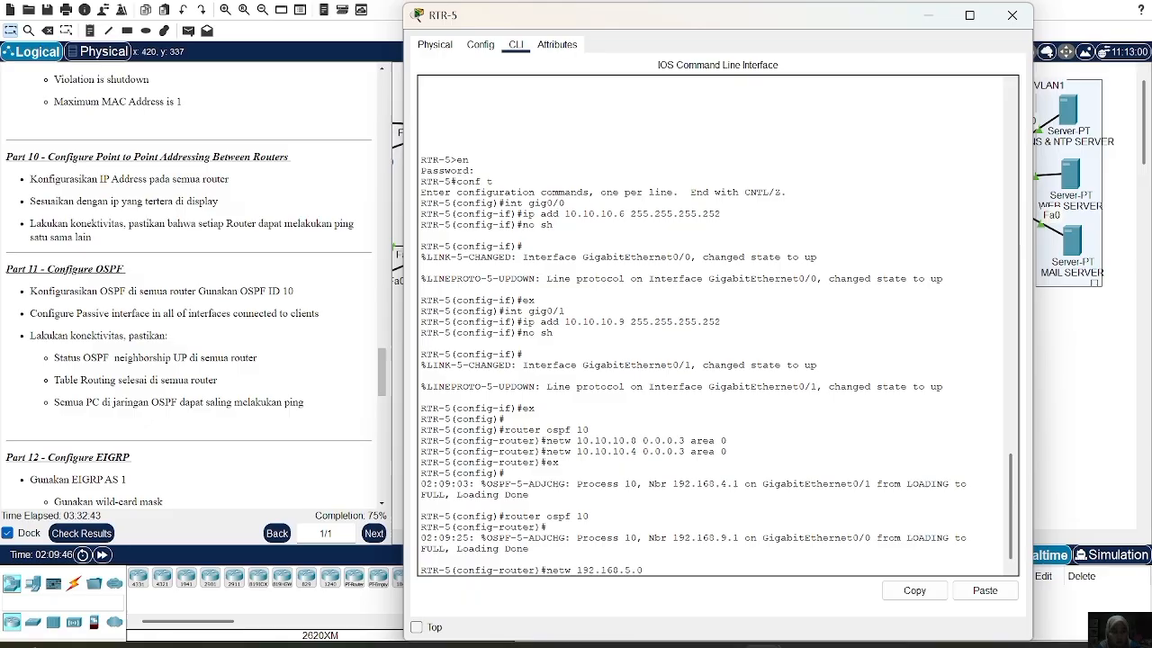
pyautogui.write('0 0.0.0.255 area 0')
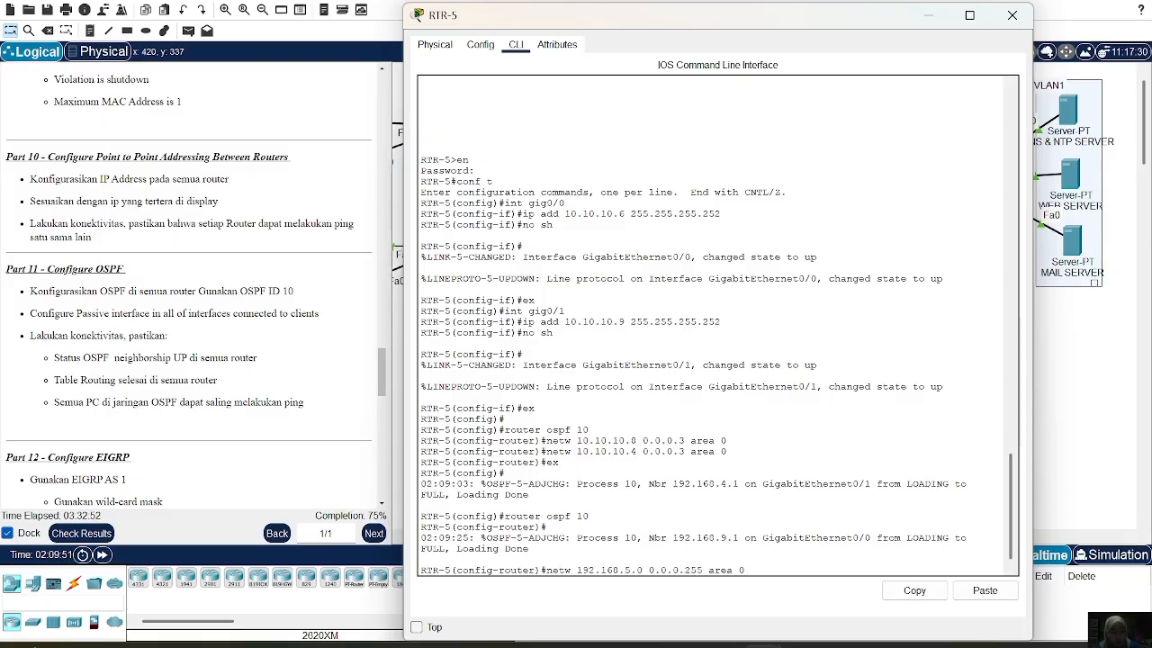
pyautogui.press('Return')
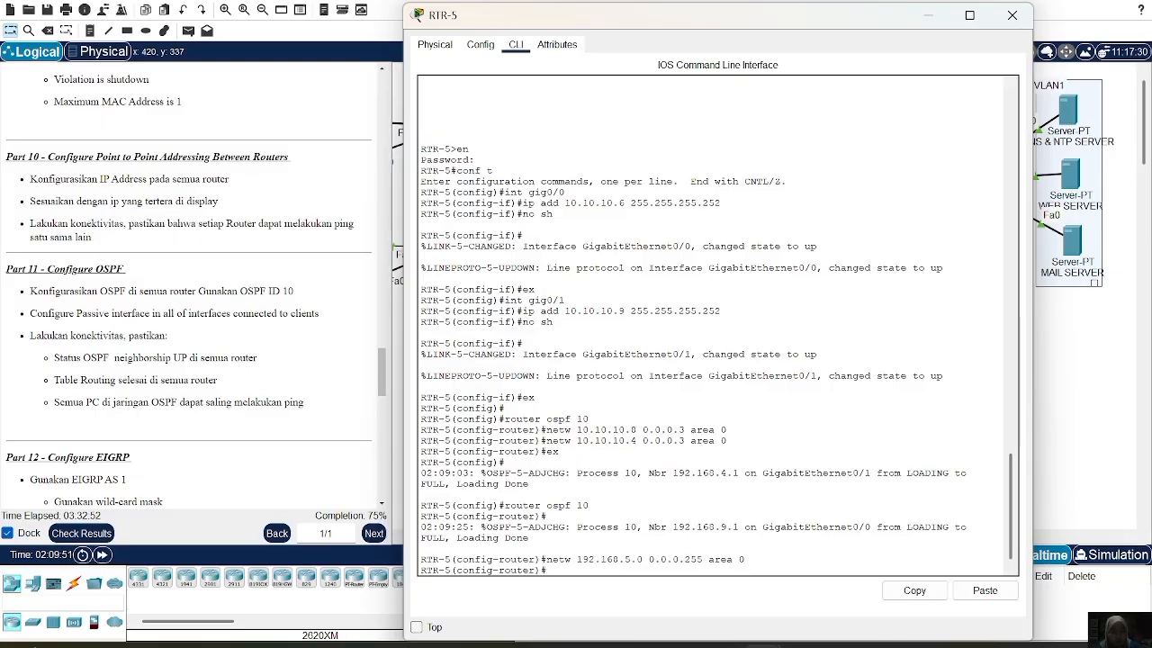
pyautogui.press('Up')
pyautogui.press('Left')
pyautogui.press('BackSpace')
pyautogui.write('6')
pyautogui.press('Return')
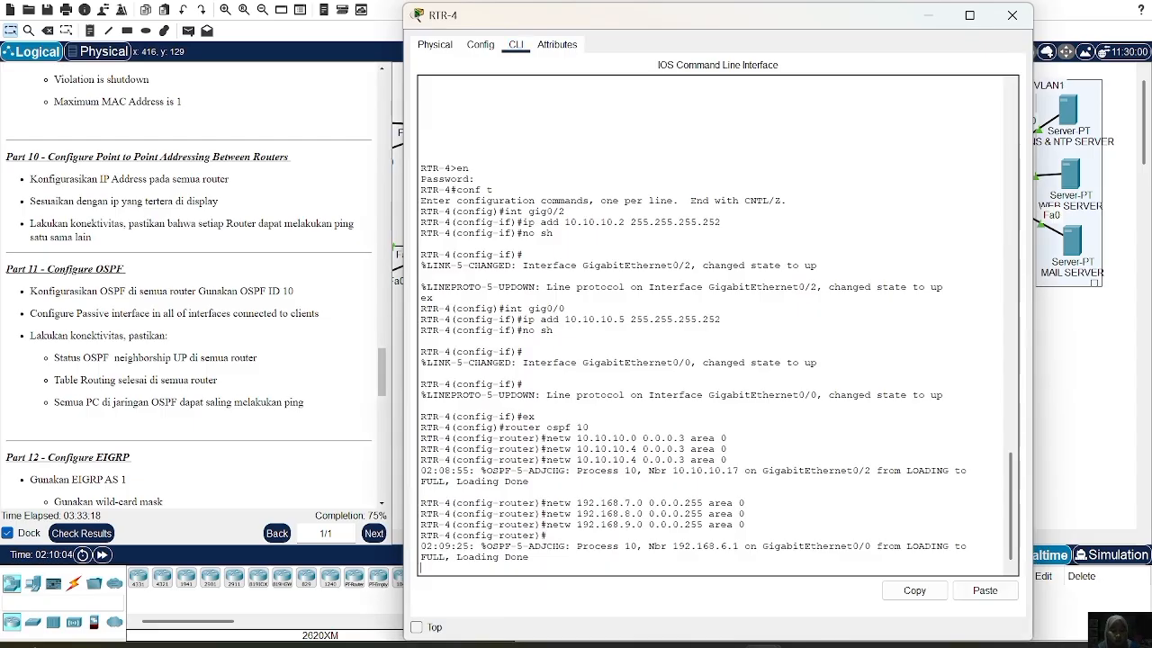
# Return RTR-4 to global config and enter 'router ospf 10'
pyautogui.press('Return')
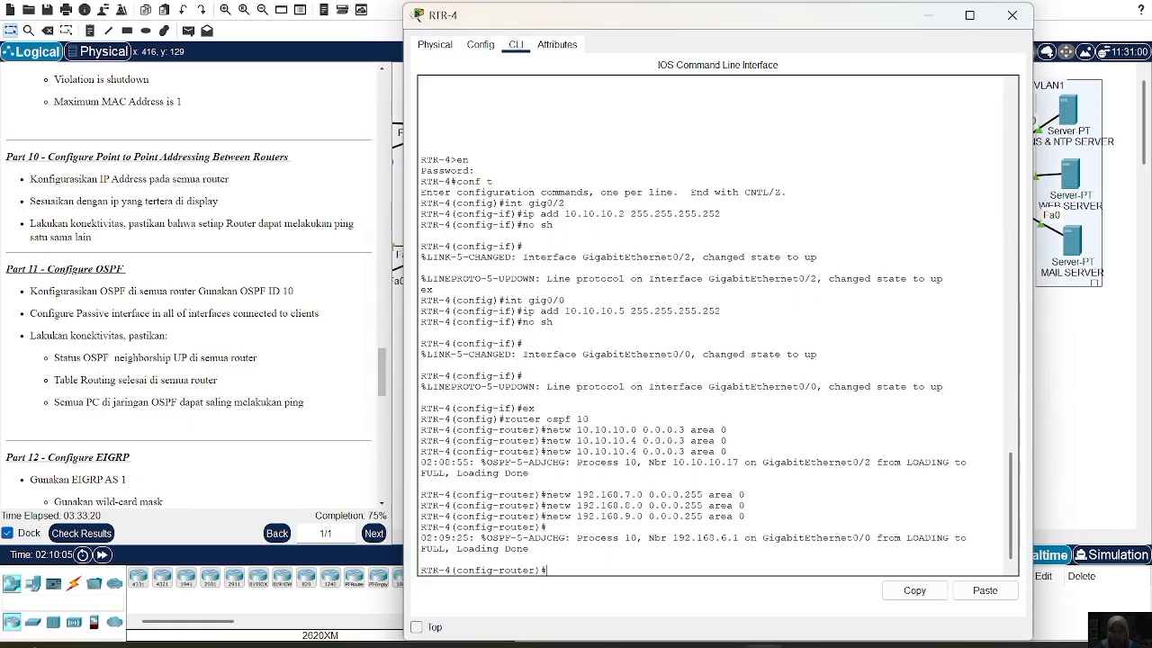
pyautogui.write('ex')
pyautogui.press('Return')
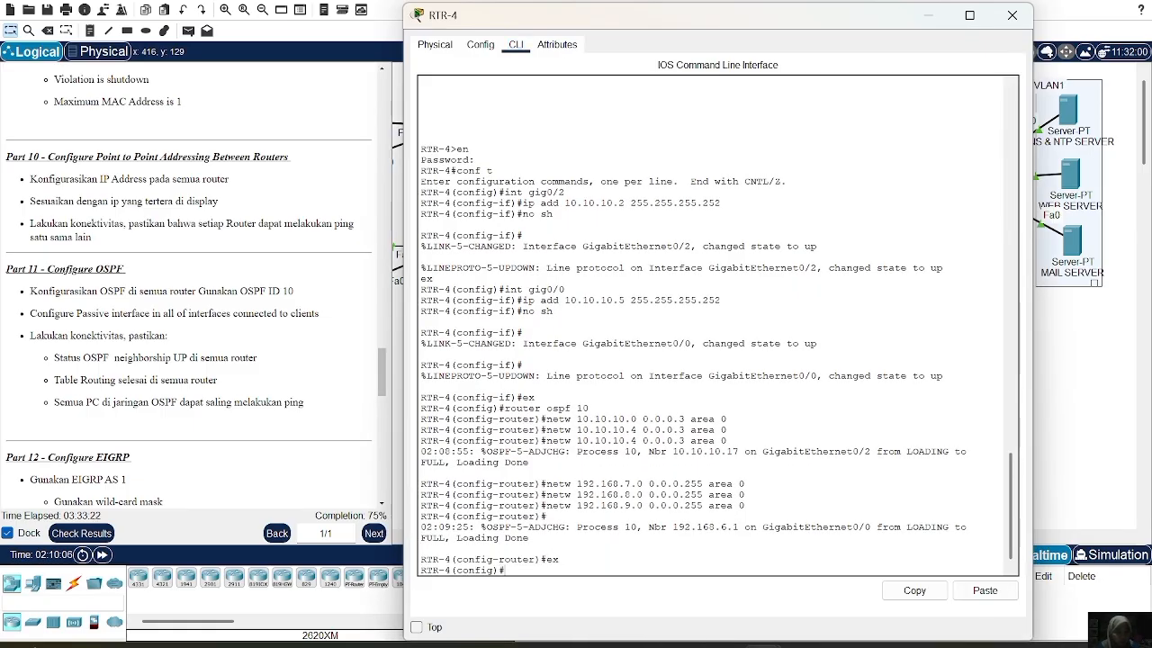
pyautogui.write('router ospf 10')
pyautogui.press('Return')
# Make gig0/1.7 a passive interface, correcting the rejected misspelled command
pyautogui.write('passive')
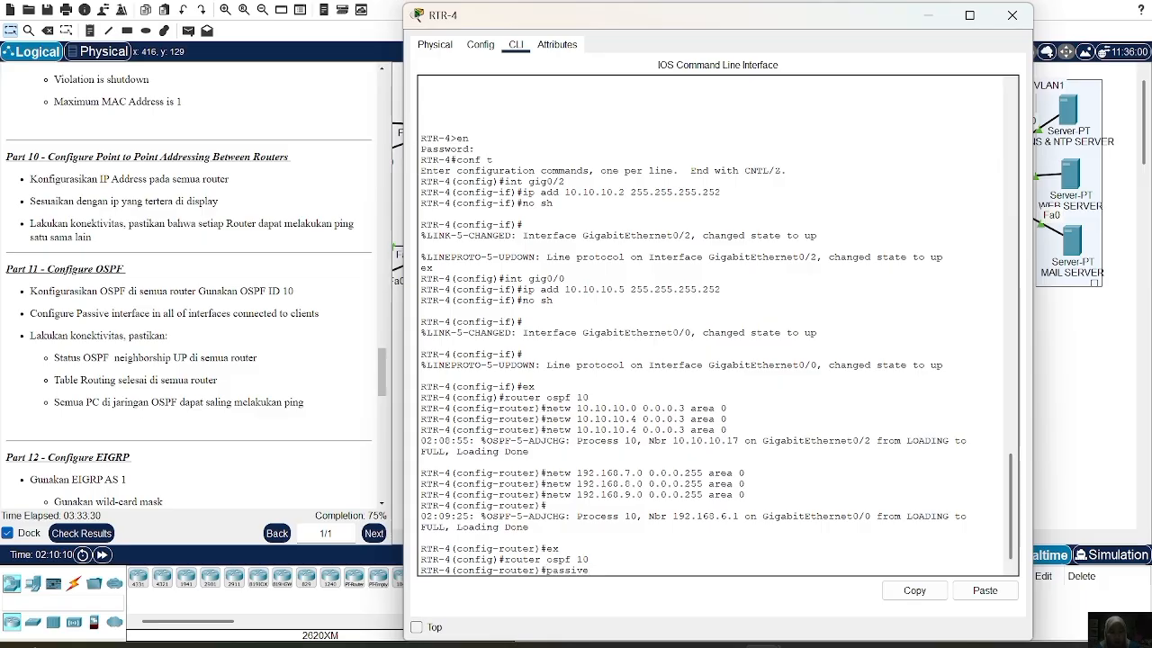
pyautogui.write('-interface s')
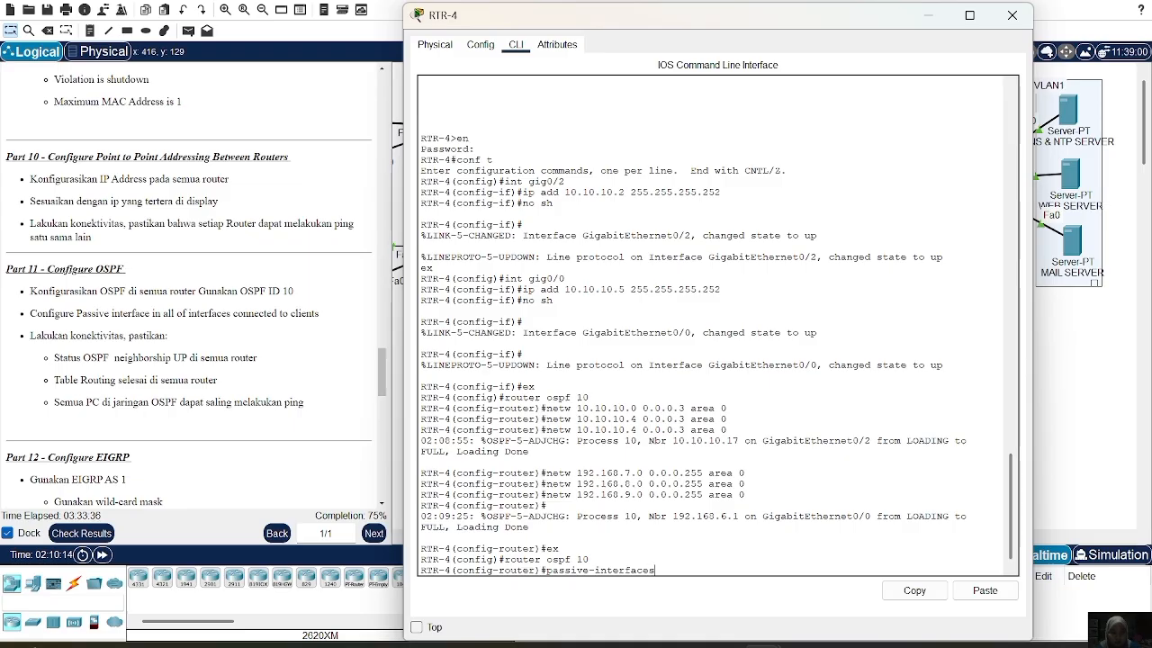
pyautogui.write('gig0/1.')
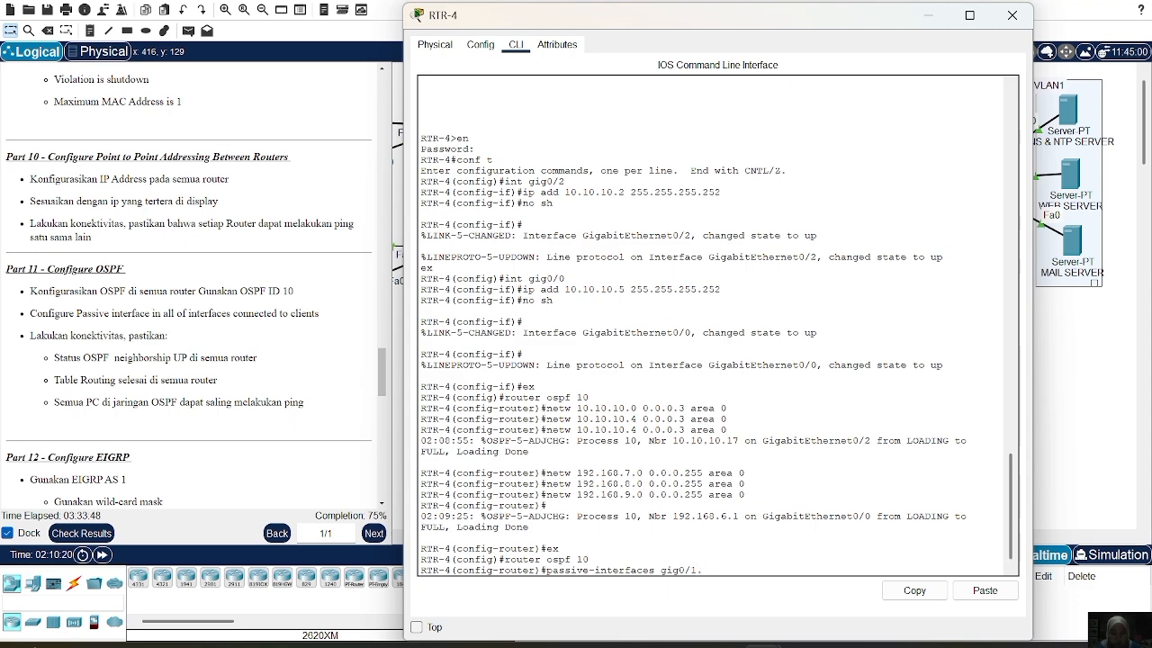
pyautogui.write('7')
pyautogui.press('Return')
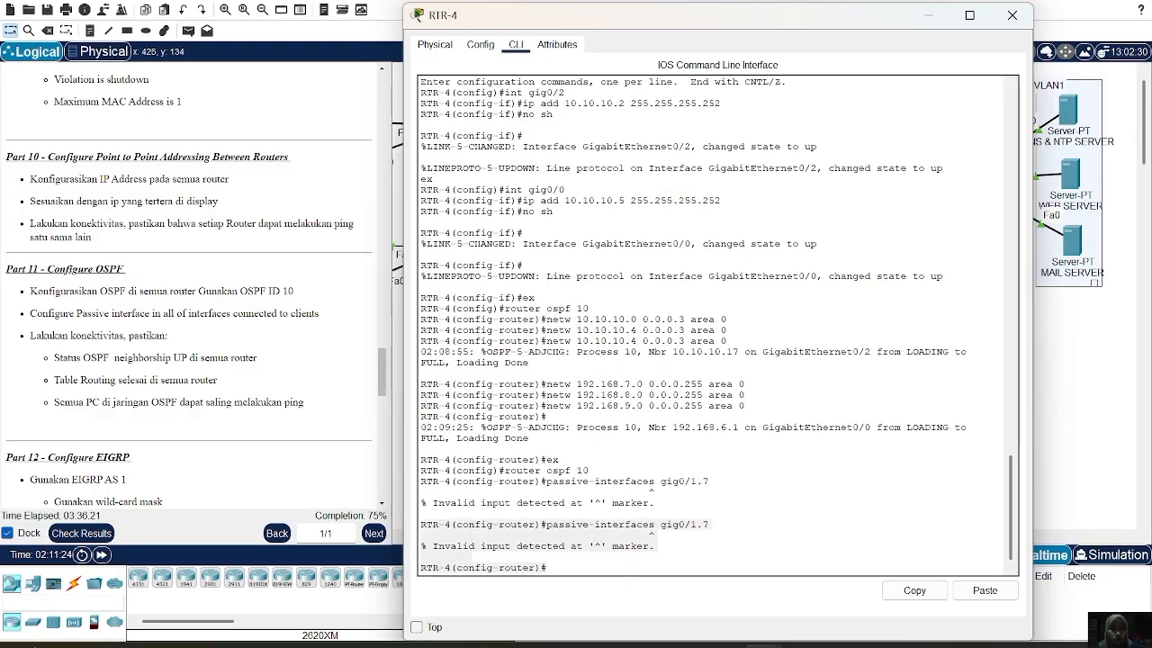
pyautogui.click(553, 559)
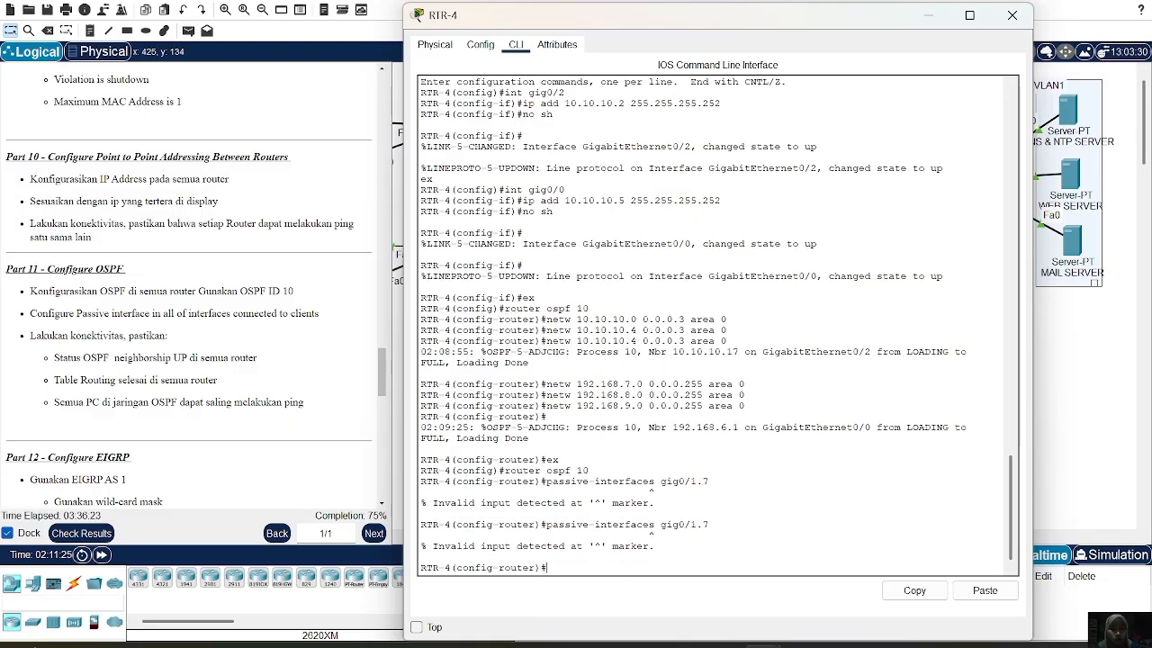
pyautogui.press('Up')
pyautogui.press('Left')
pyautogui.press('Left')
pyautogui.press('Left')
pyautogui.press('BackSpace')
pyautogui.press('Return')
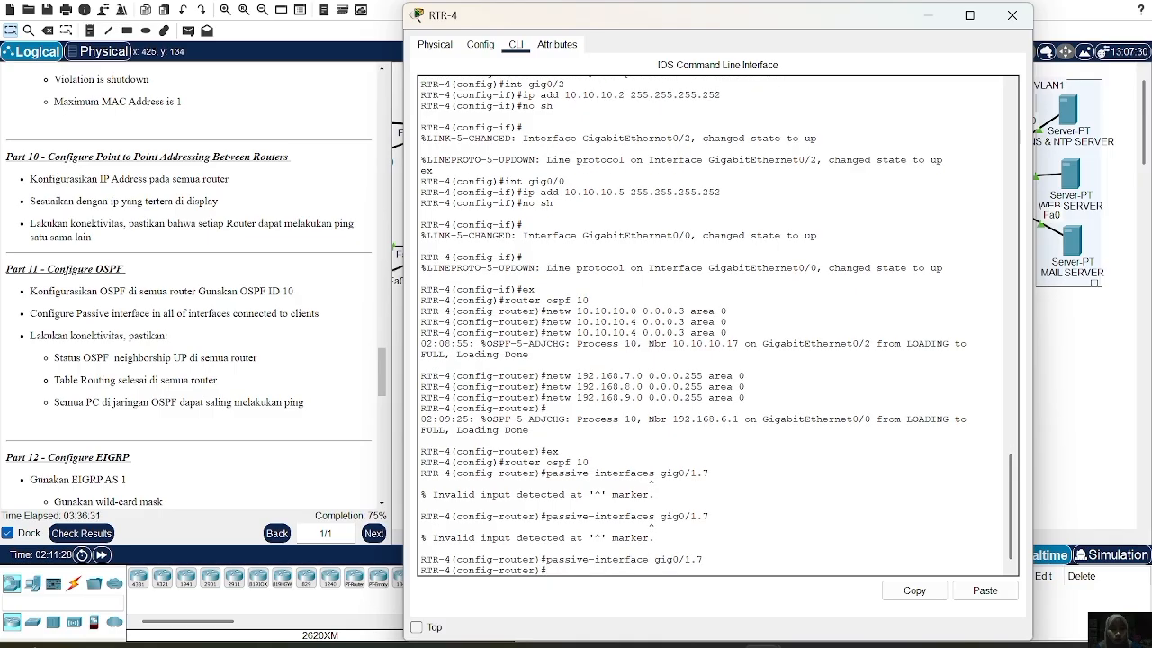
# Make gig0/1.8 and gig0/1.9 passive too, then close RTR-4's window
pyautogui.press('Up')
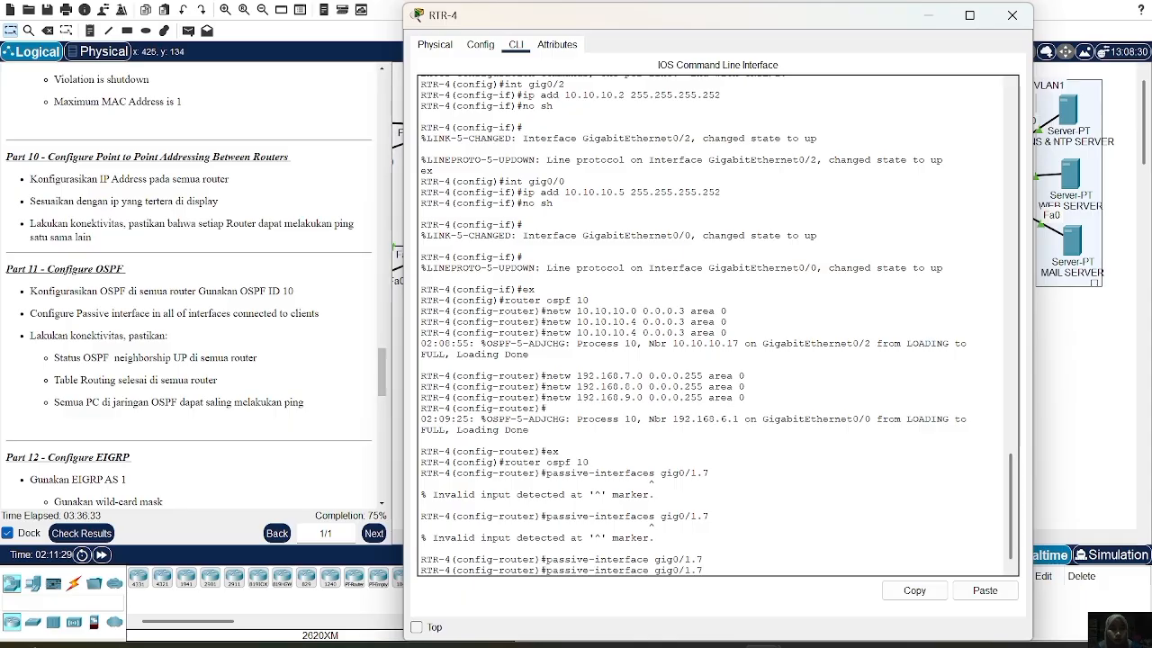
pyautogui.press('BackSpace')
pyautogui.write('8')
pyautogui.press('Return')
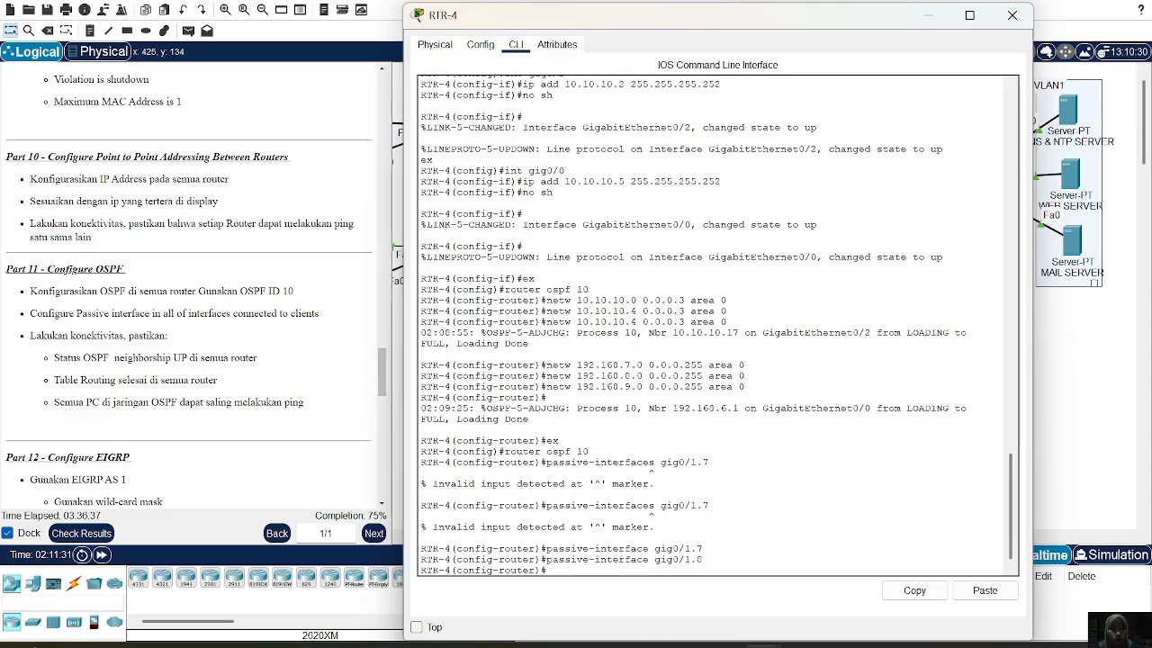
pyautogui.press('Up')
pyautogui.press('BackSpace')
pyautogui.write('9')
pyautogui.press('Return')
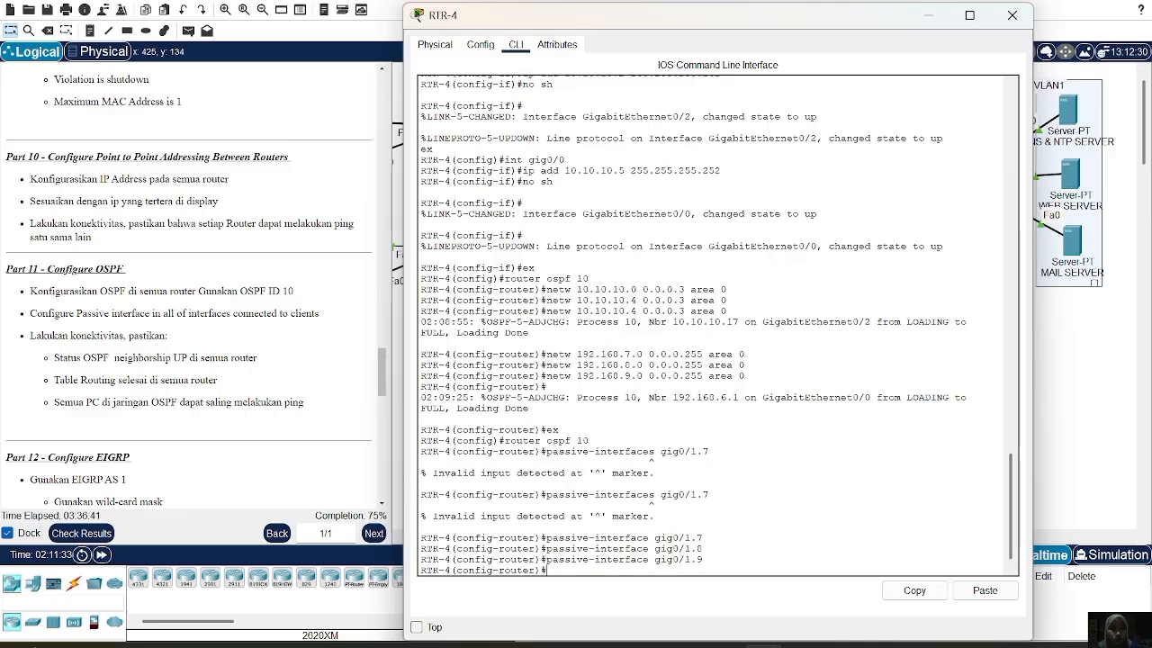
pyautogui.click(1011, 15)
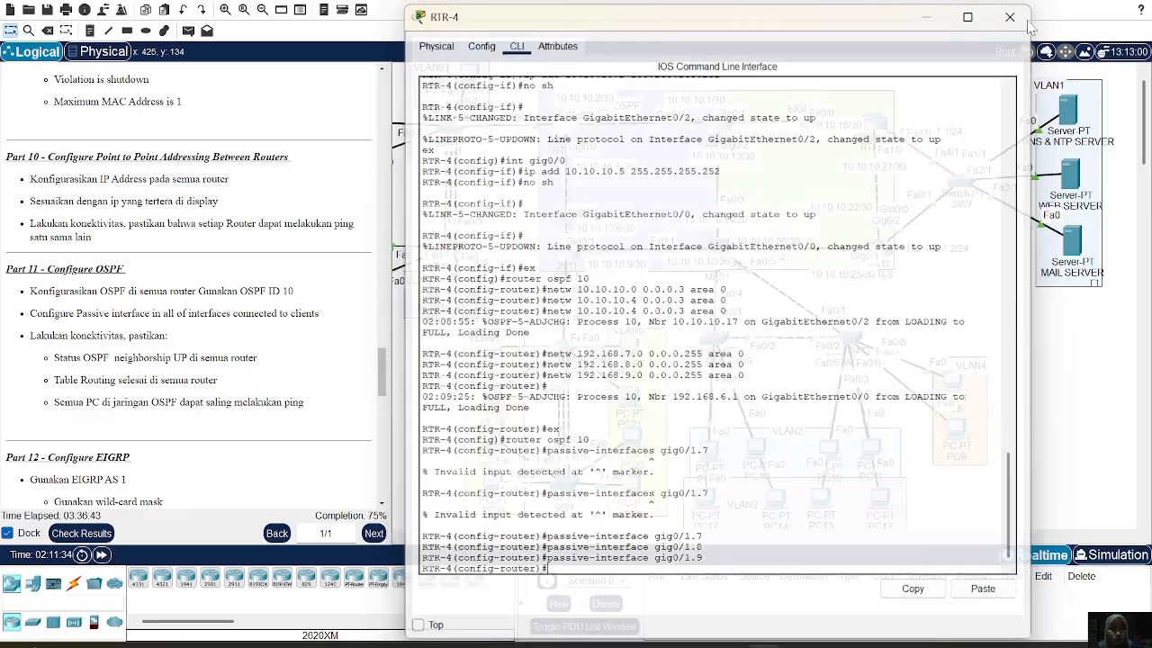
# On RTR-5, under router ospf 10, make subinterfaces gig0/2.5 and gig0/2.6 passive
pyautogui.click(576, 257)
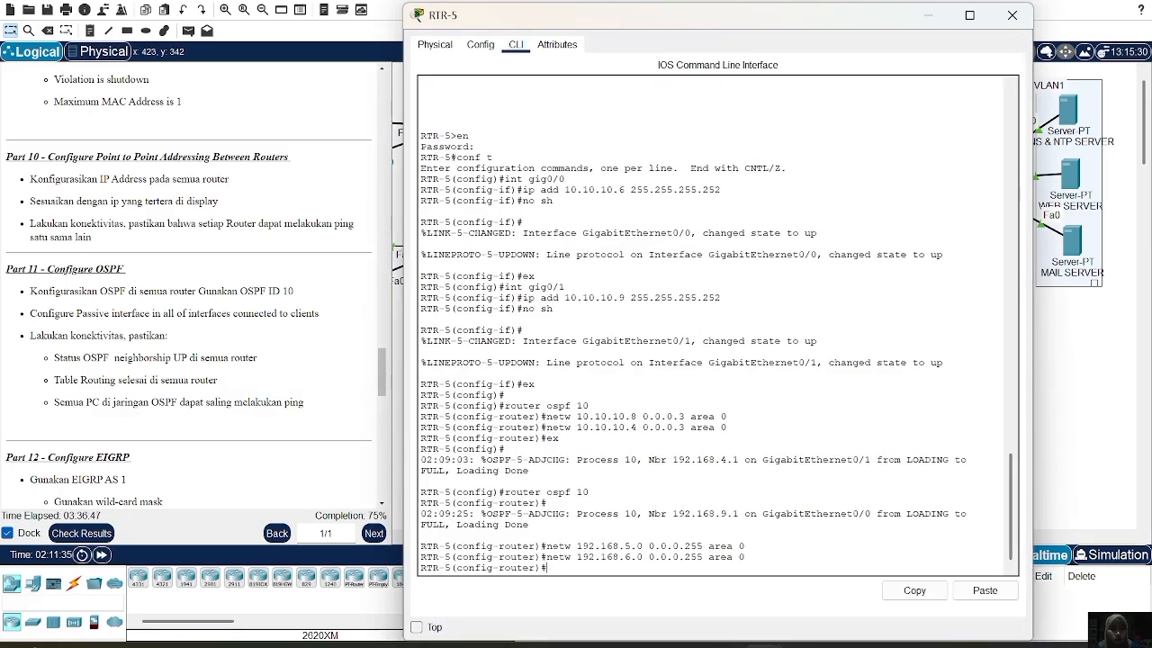
pyautogui.write('ex')
pyautogui.press('Return')
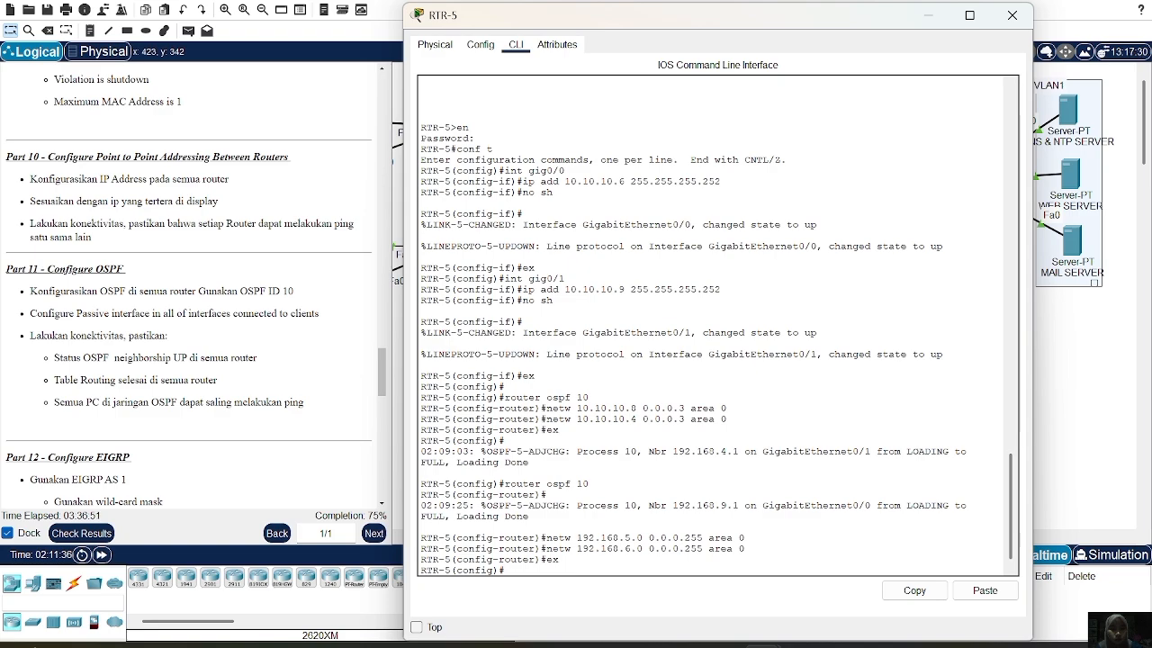
pyautogui.write('router ospf 10')
pyautogui.press('Return')
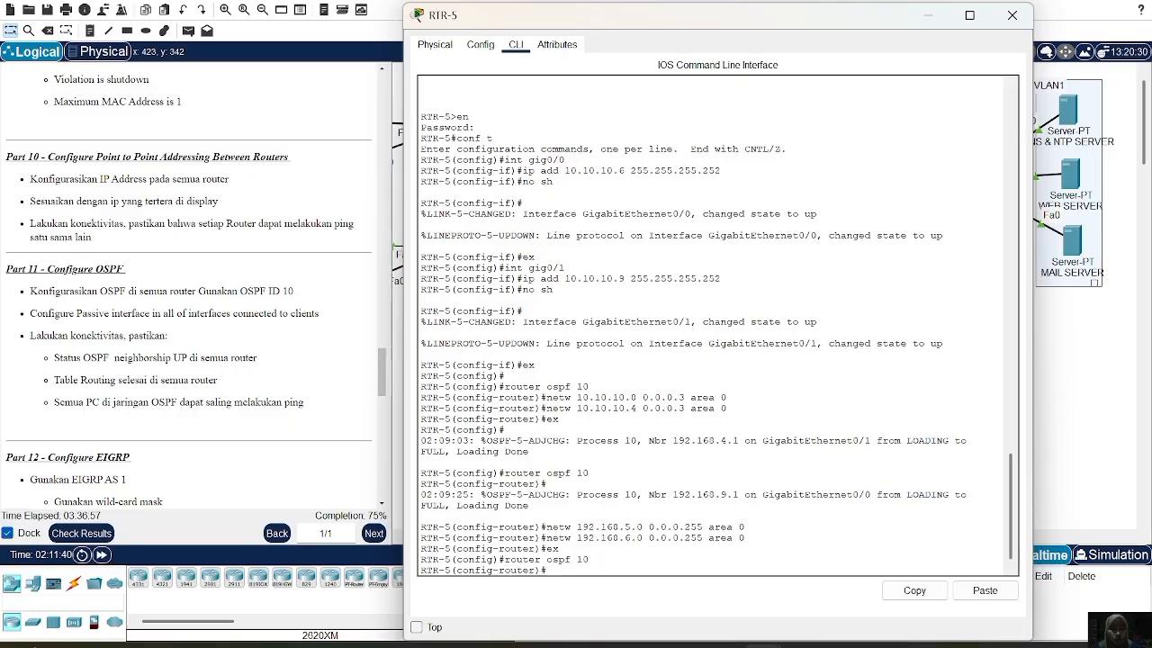
pyautogui.write('passive-interface')
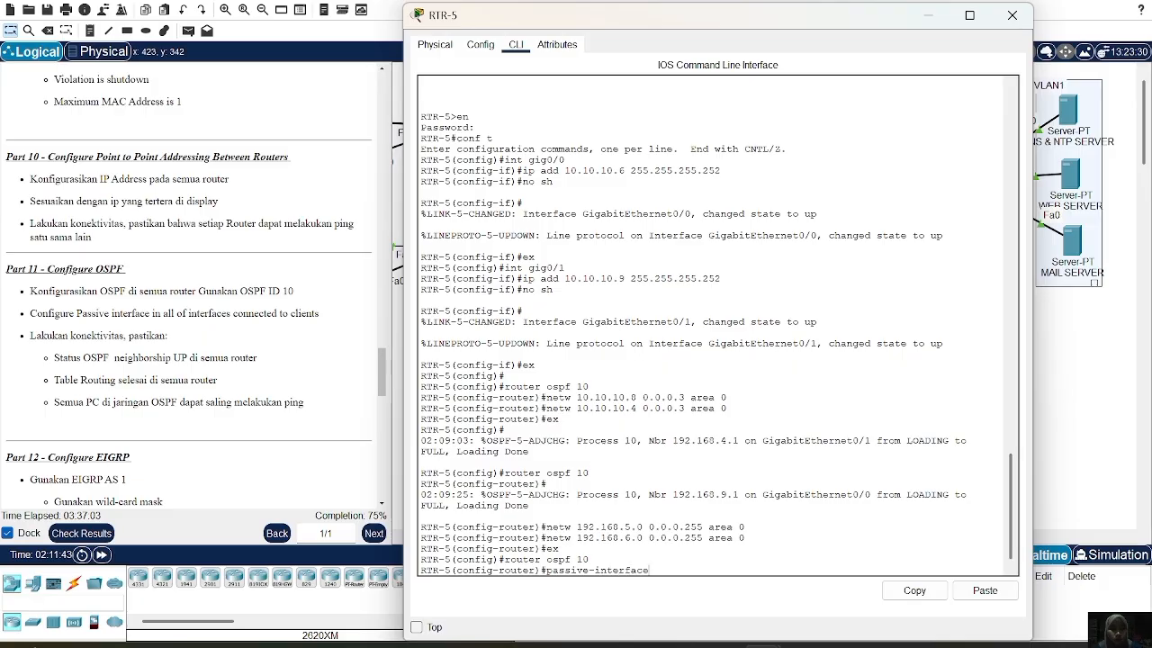
pyautogui.write(' gig0/2.5')
pyautogui.press('Return')
pyautogui.press('Up')
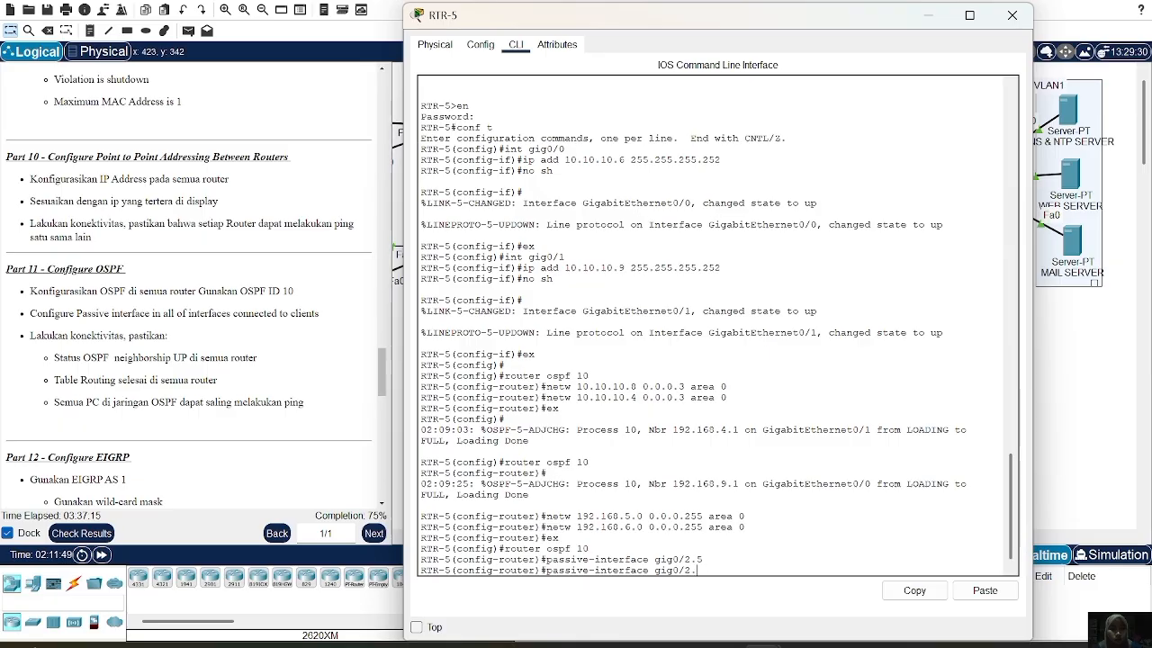
pyautogui.write('6')
pyautogui.press('Return')
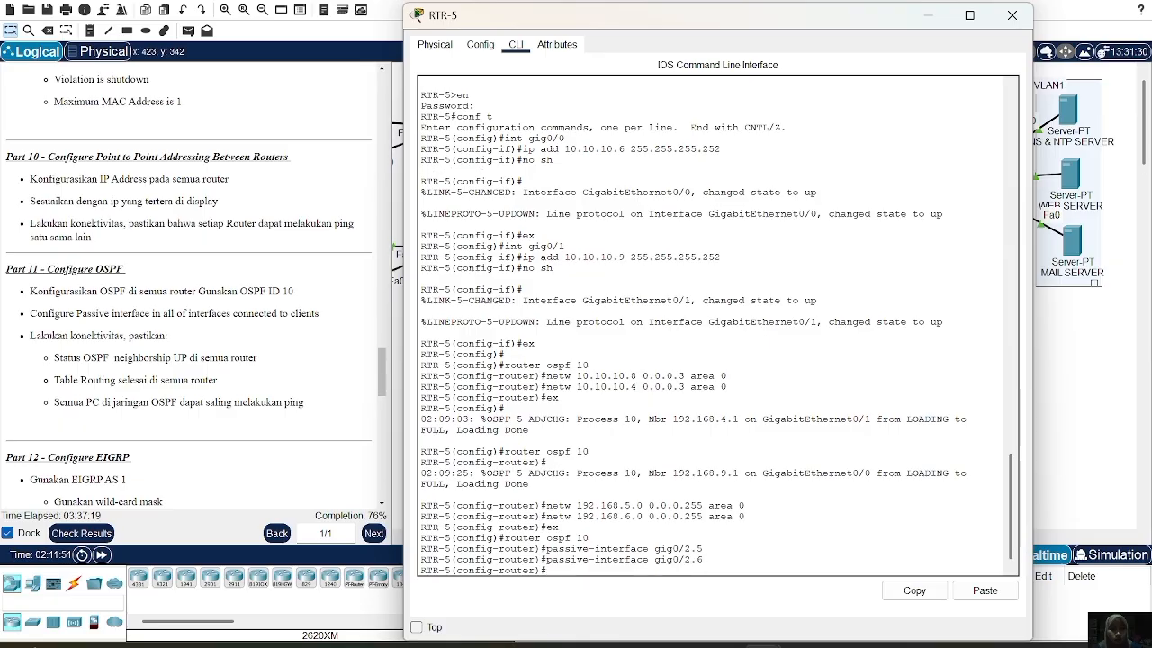
# Check with do sh ip ospf neigh that neighbors 192.168.4.1 and 192.168.9.1 are FULL
pyautogui.click(1012, 16)
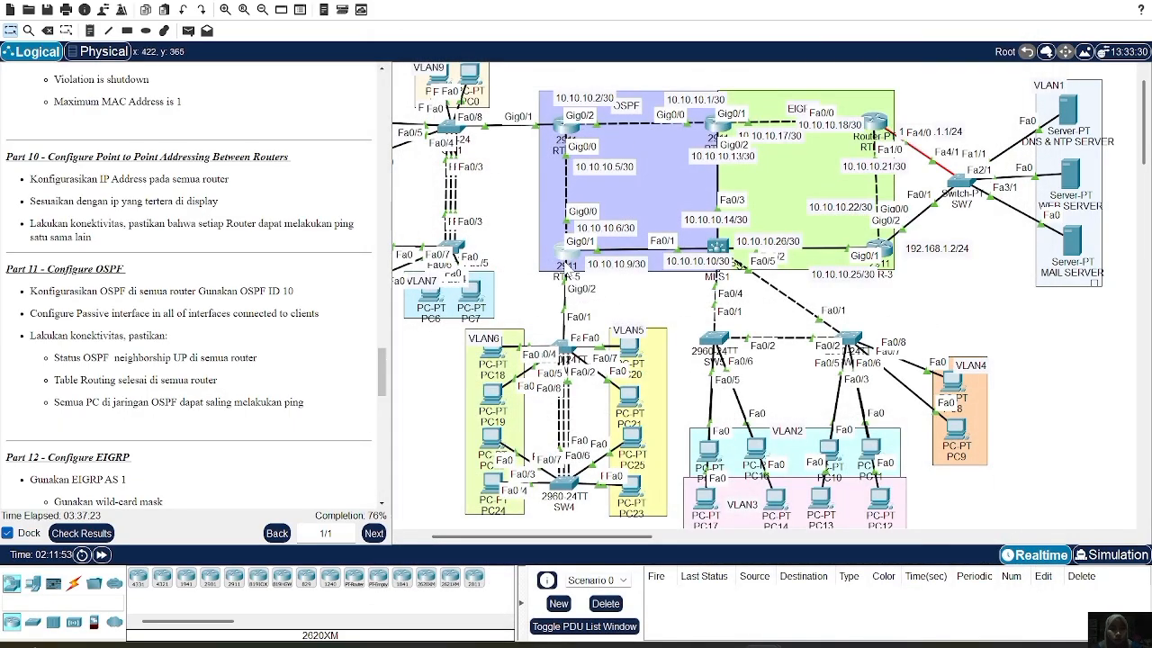
pyautogui.click(566, 256)
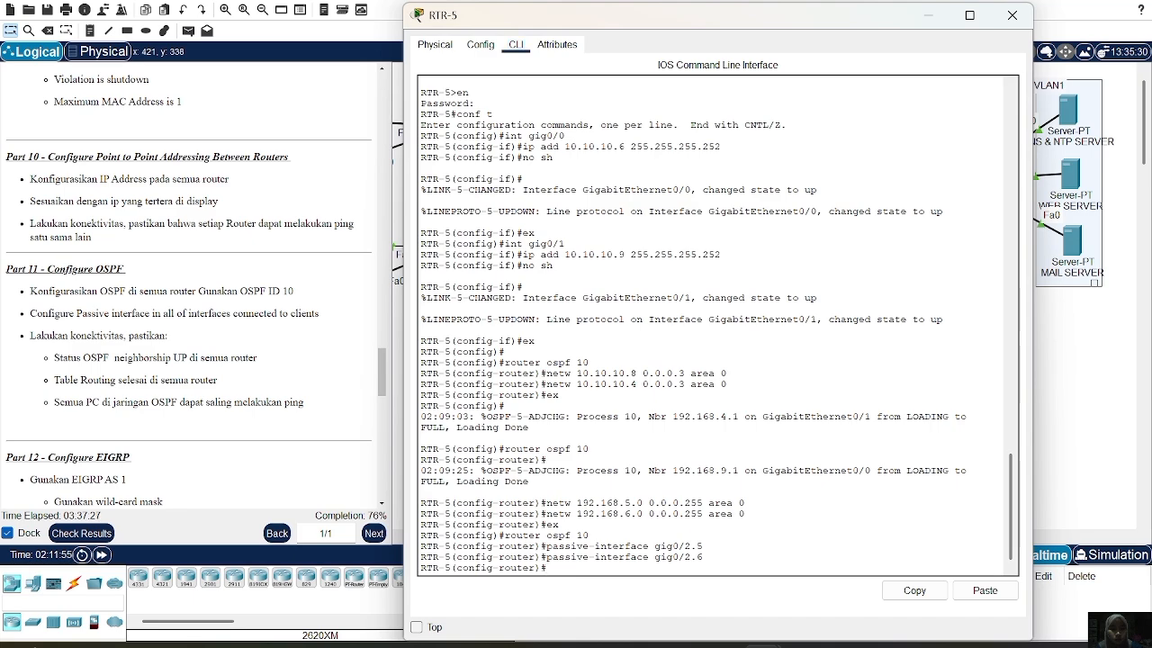
pyautogui.write('do sh ip ospf neigh')
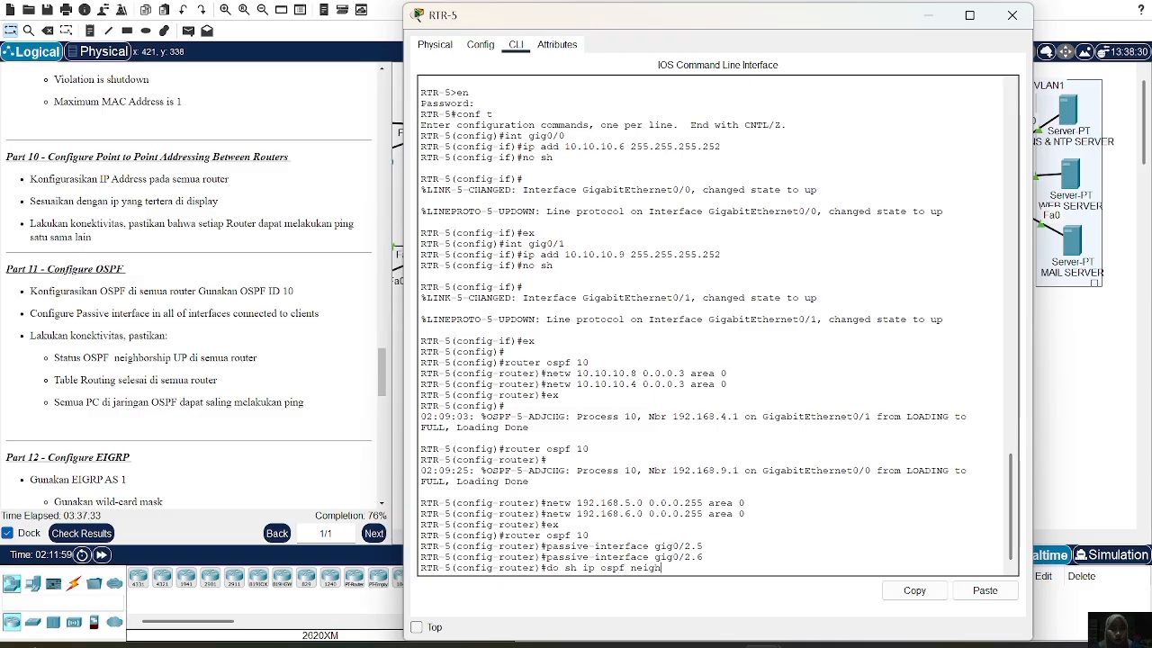
pyautogui.press('Return')
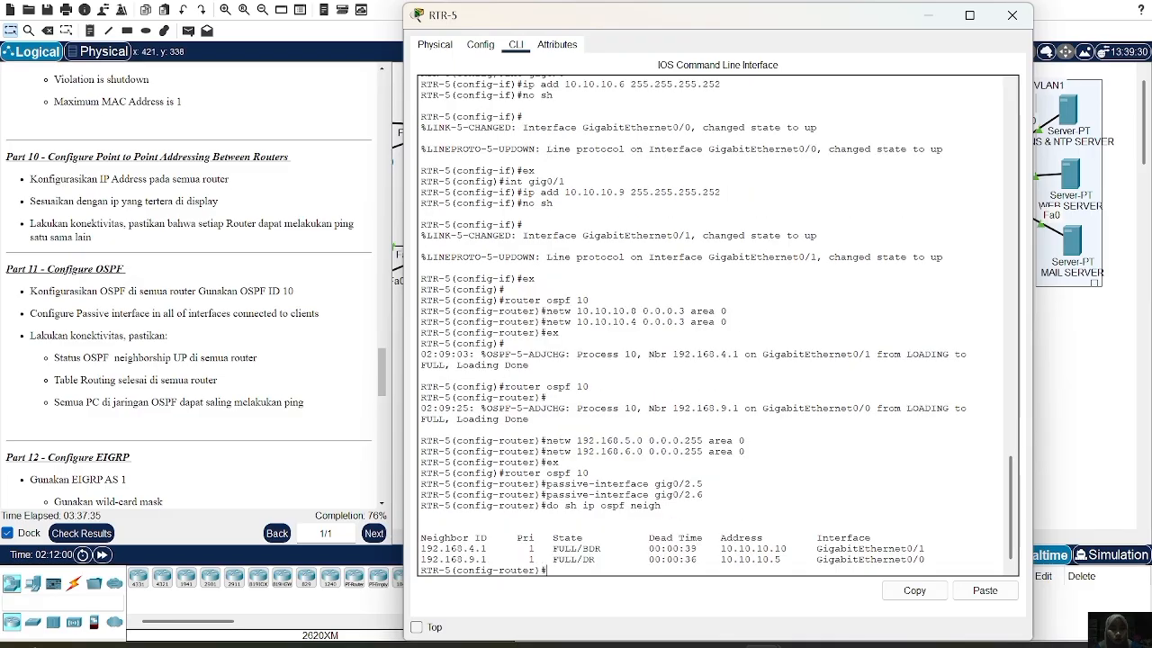
pyautogui.moveTo(421, 548); pyautogui.dragTo(702, 559)
pyautogui.click(1017, 16)
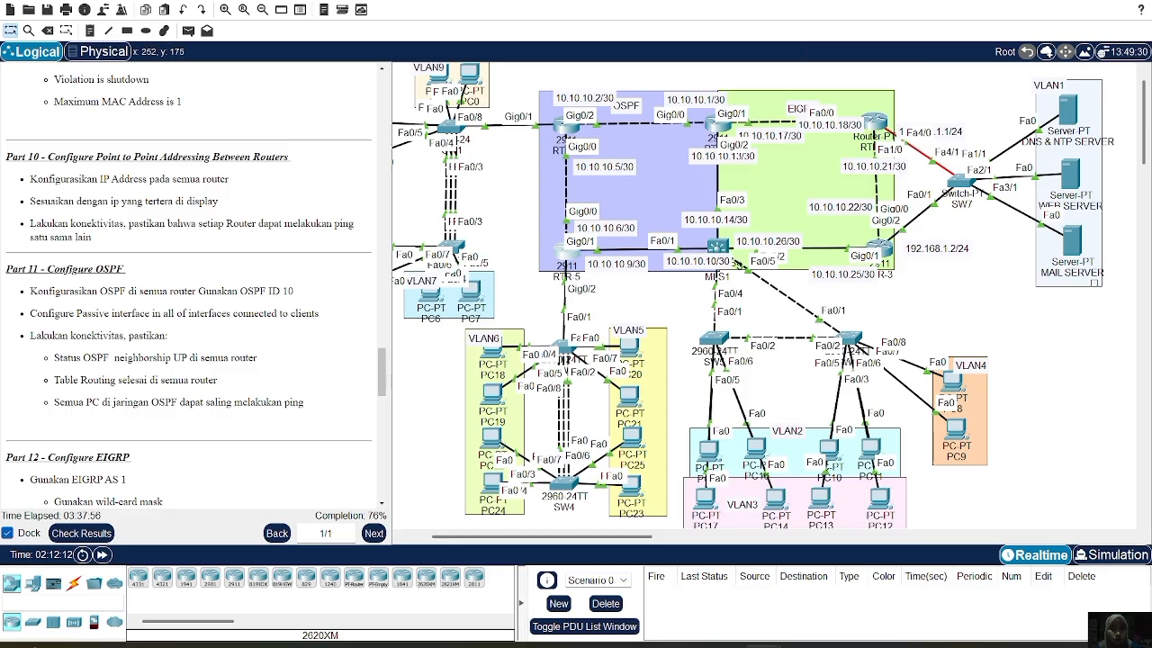
# Add a simple test packet from RTR-4 to RTR-5
pyautogui.click(192, 32)
pyautogui.click(566, 125)
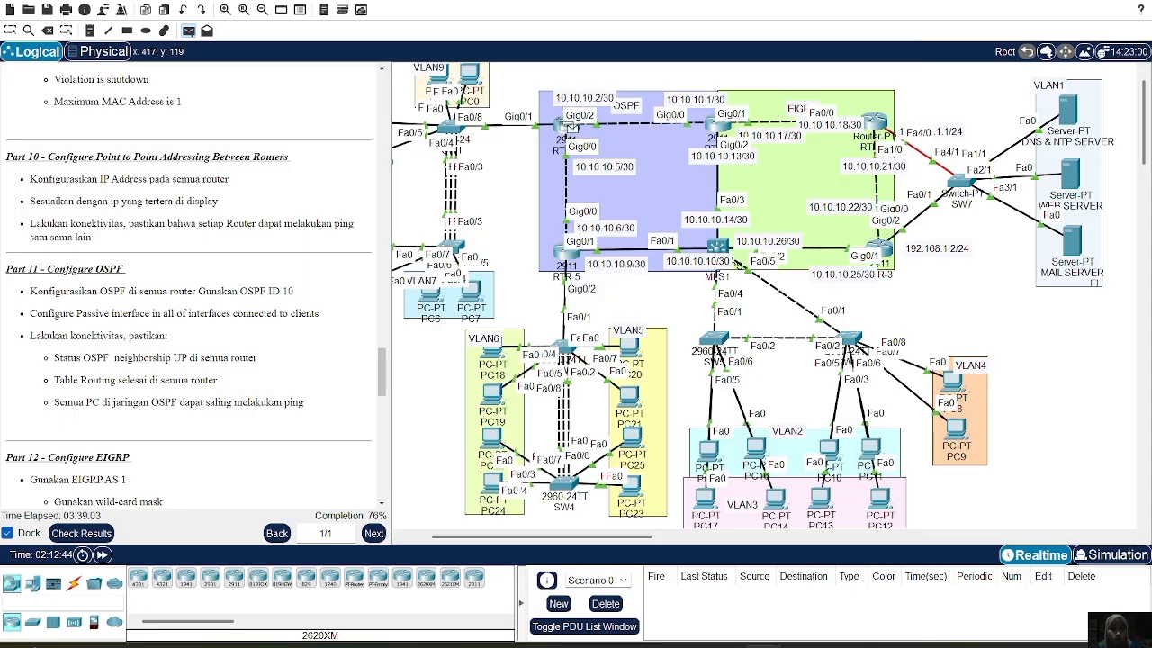
pyautogui.click(565, 252)
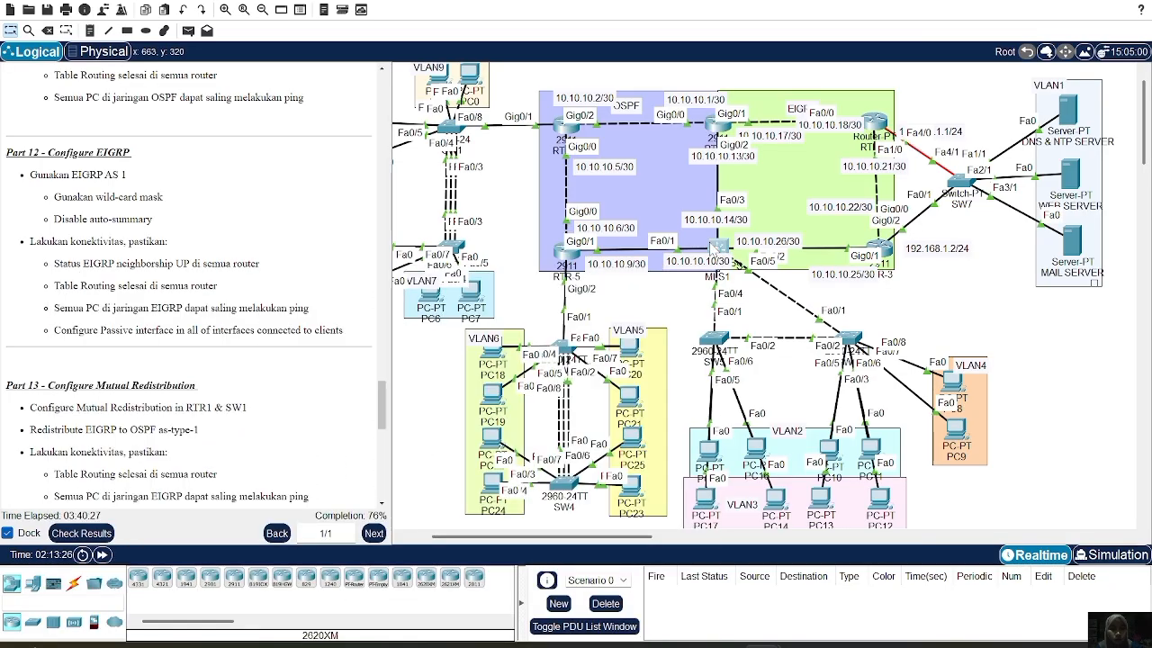
# On MLS1, leave OSPF configuration, enable ip routing and start router eigrp 1
pyautogui.click(715, 246)
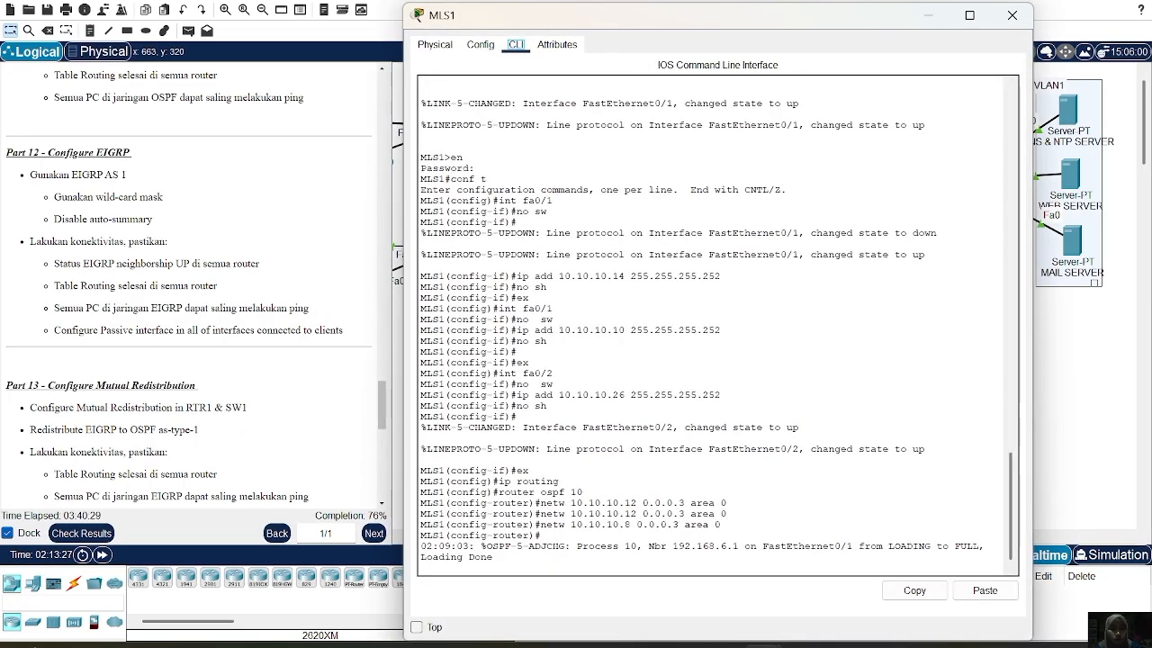
pyautogui.press('Return')
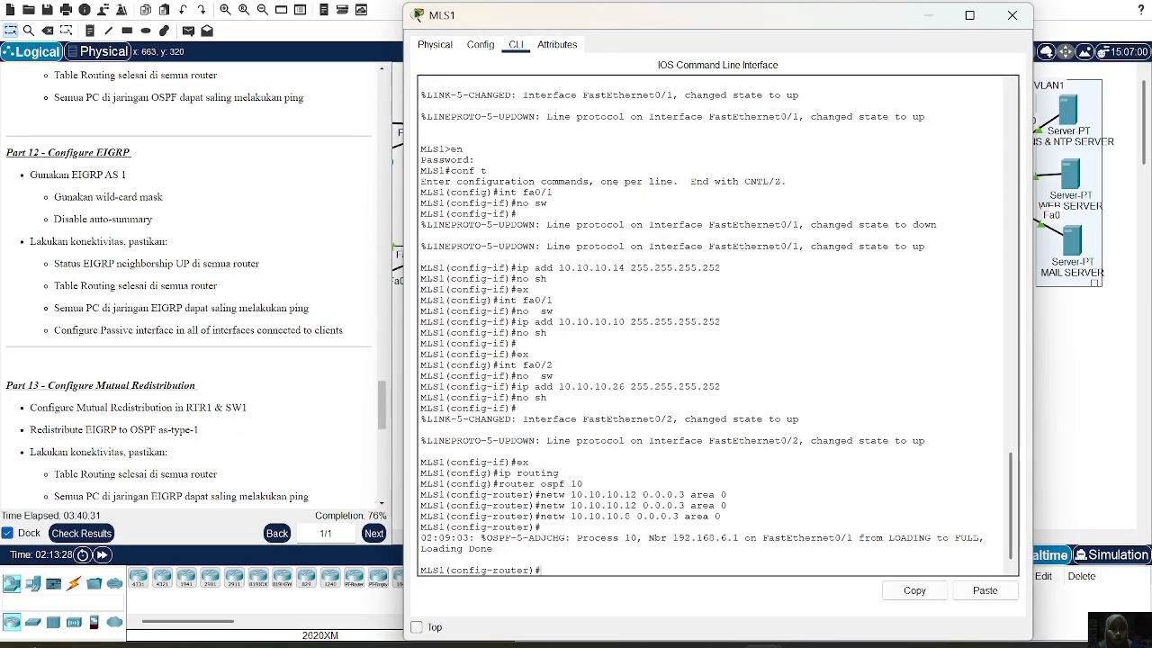
pyautogui.write('ex')
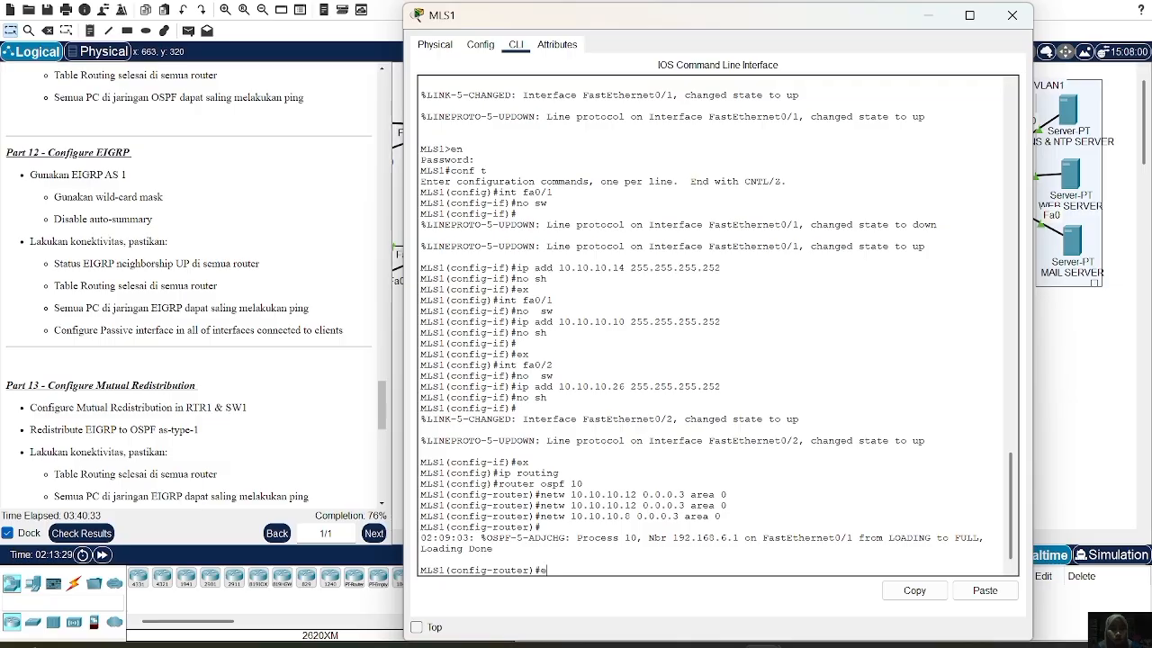
pyautogui.press('Return')
pyautogui.write('ip routing')
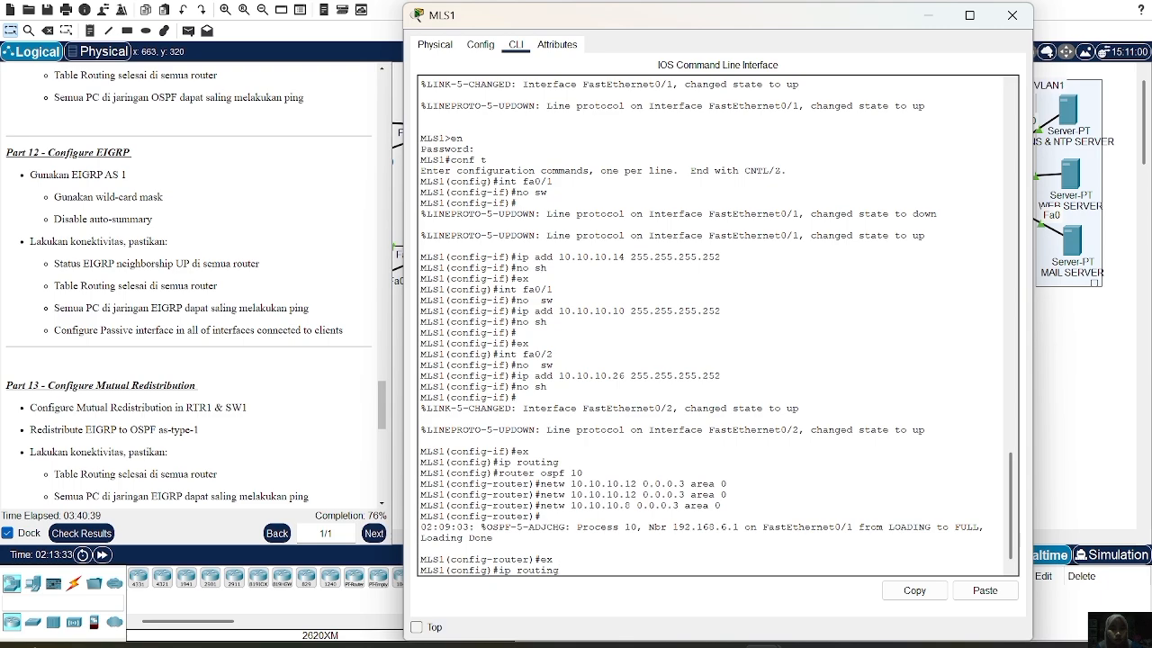
pyautogui.press('Return')
pyautogui.write('rout')
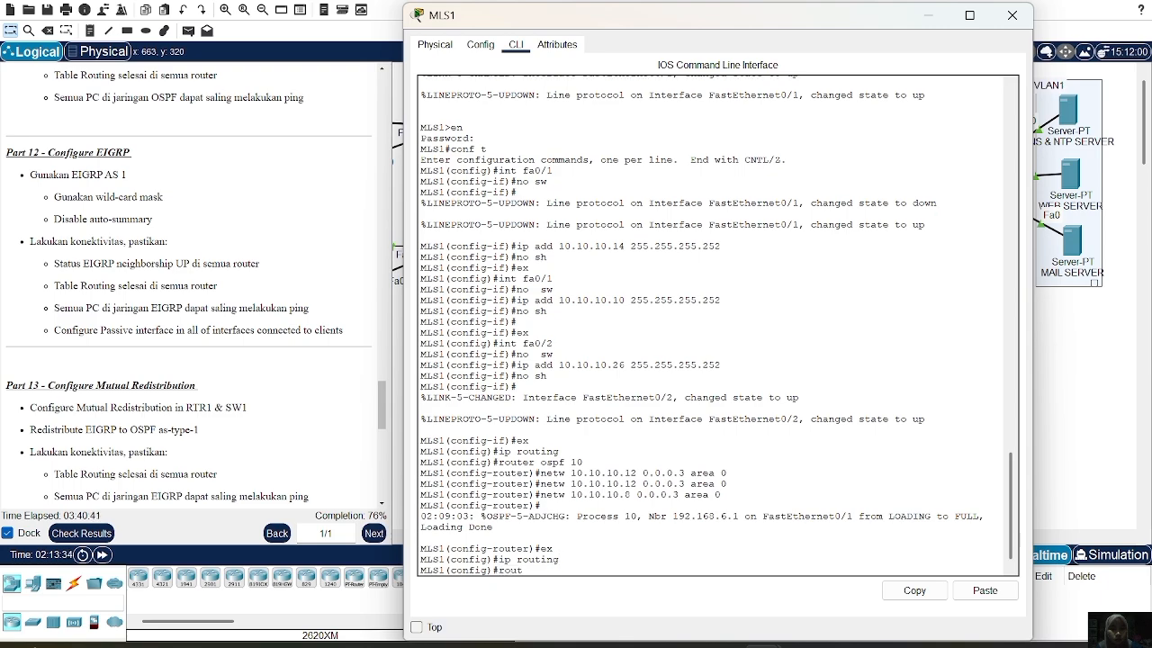
pyautogui.write('er eigrp 1')
pyautogui.press('Return')
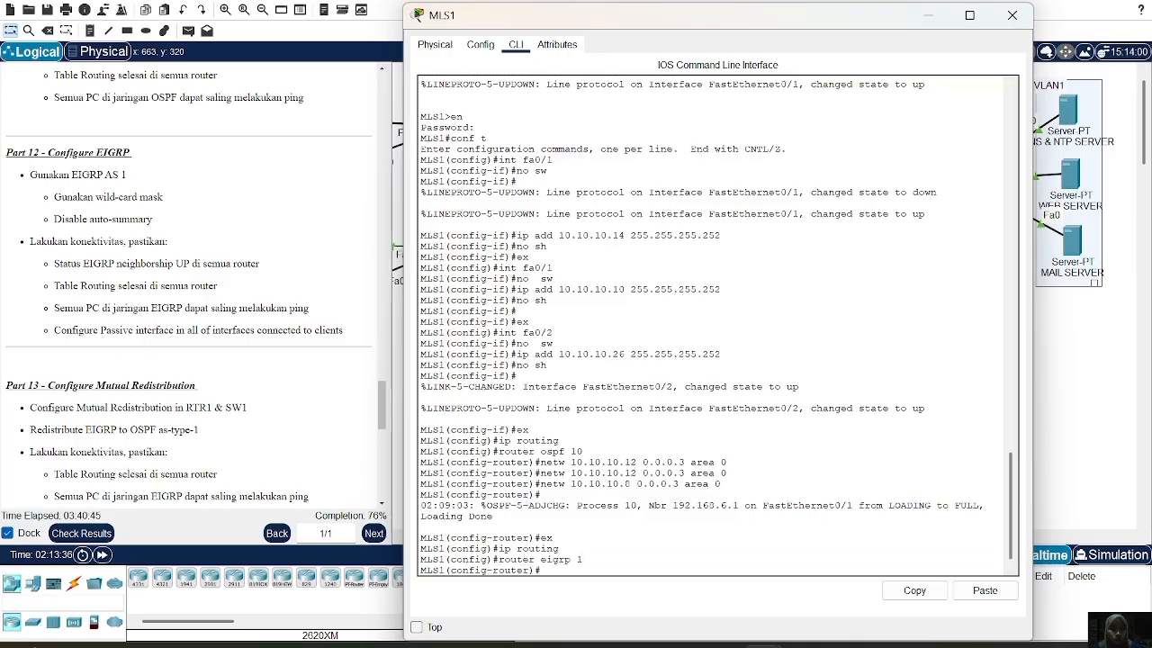
# Advertise networks 10.10.10.24 0.0.0.3 and 192.168.2.0, 192.168.3.0, 192.168.4.0 0.0.0.255 in EIGRP
pyautogui.write('netw')
pyautogui.write('0.10.10.24 255')
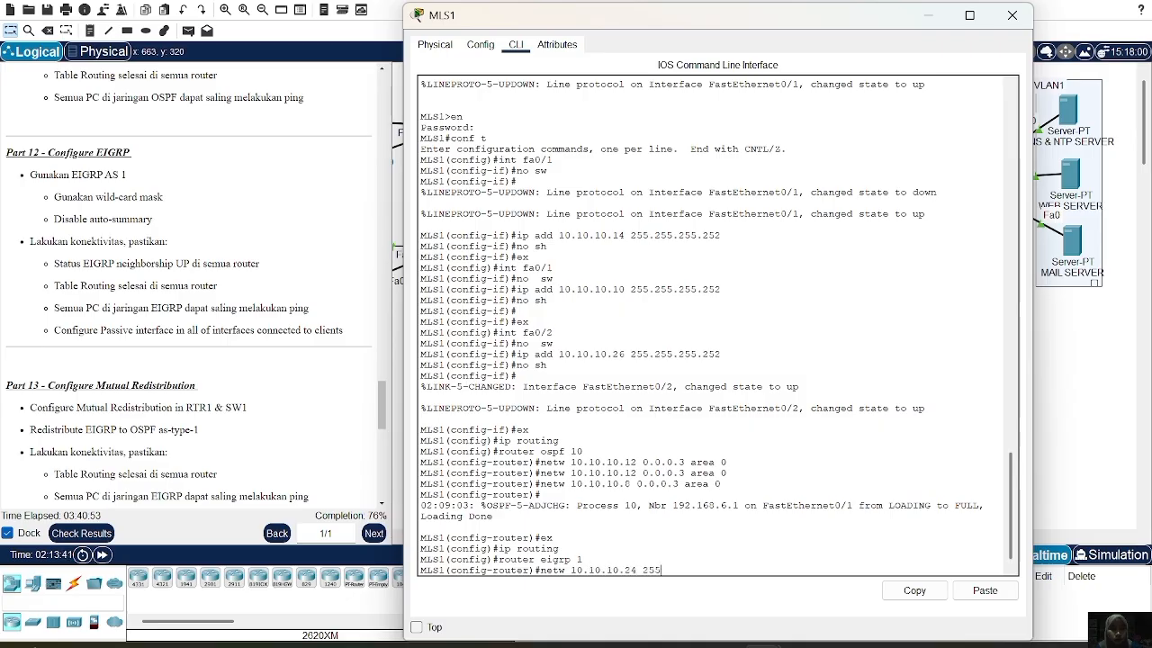
pyautogui.write(' 0.0.0.3 are')
pyautogui.press('BackSpace')
pyautogui.press('BackSpace')
pyautogui.press('Return')
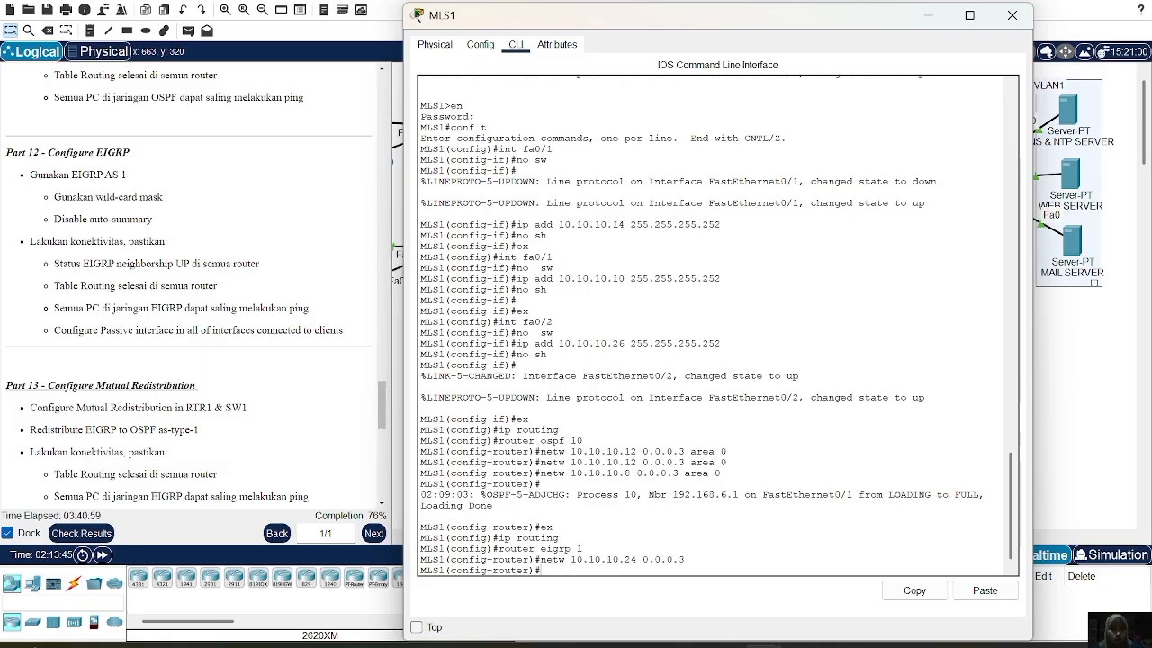
pyautogui.write('netw 192.168')
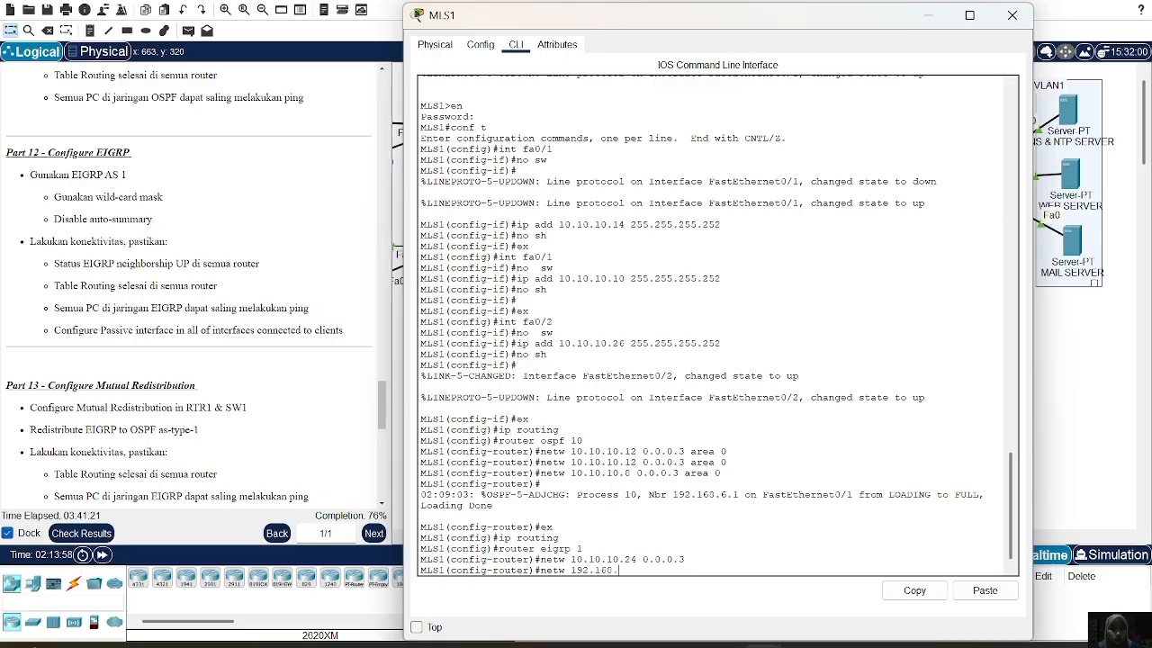
pyautogui.write('.2.0')
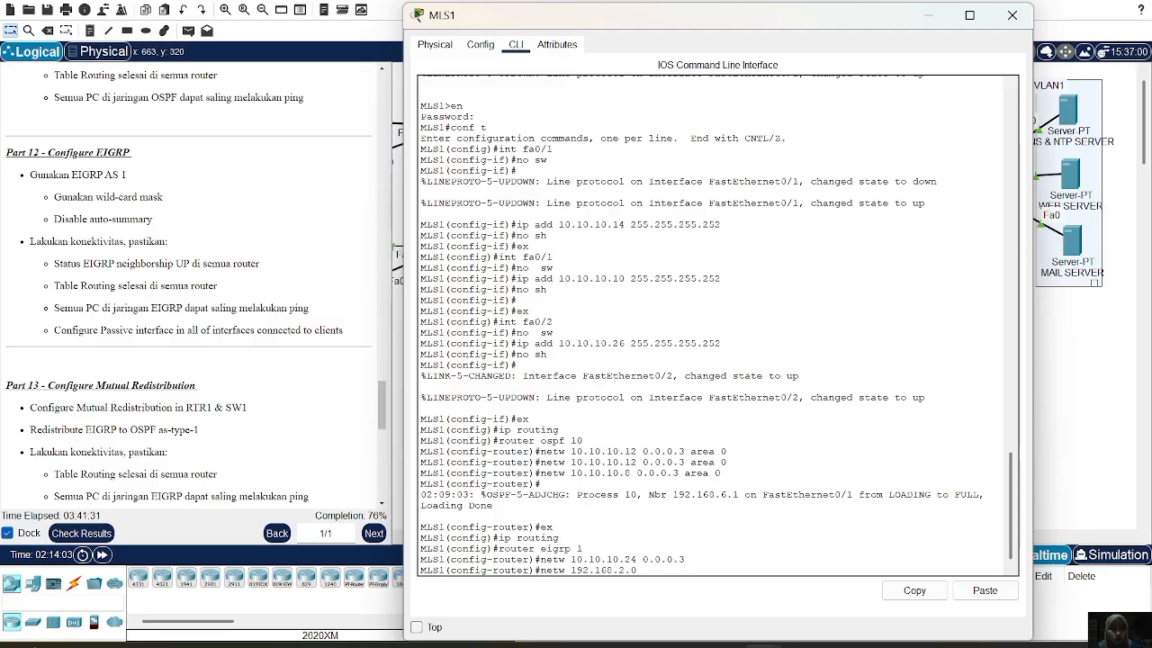
pyautogui.write('0.0.0.255')
pyautogui.press('Return')
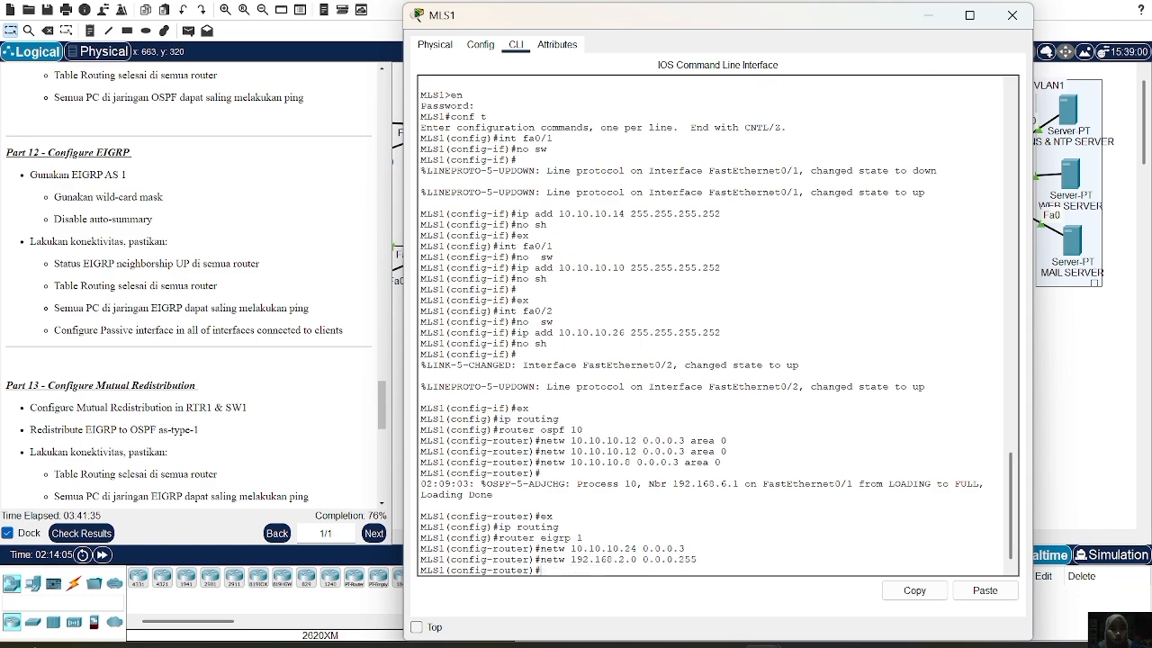
pyautogui.press('Up')
pyautogui.press('Left')
pyautogui.press('Left')
pyautogui.press('Left')
pyautogui.press('Left')
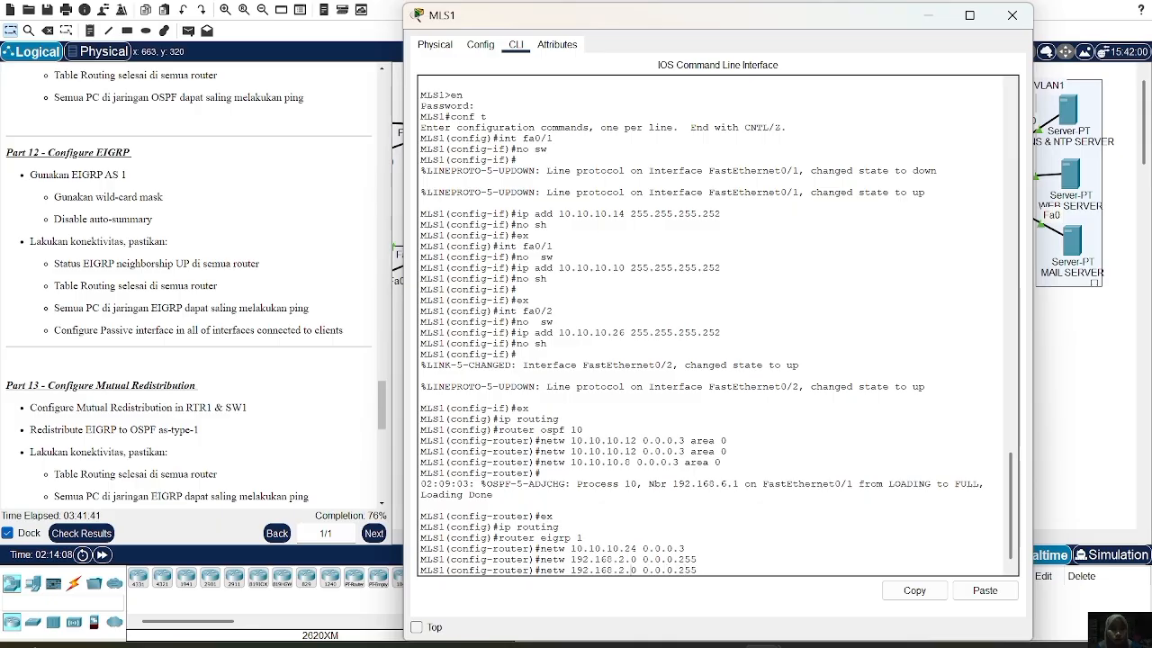
pyautogui.press('BackSpace')
pyautogui.write('3')
pyautogui.press('Return')
pyautogui.press('Up')
pyautogui.press('Up')
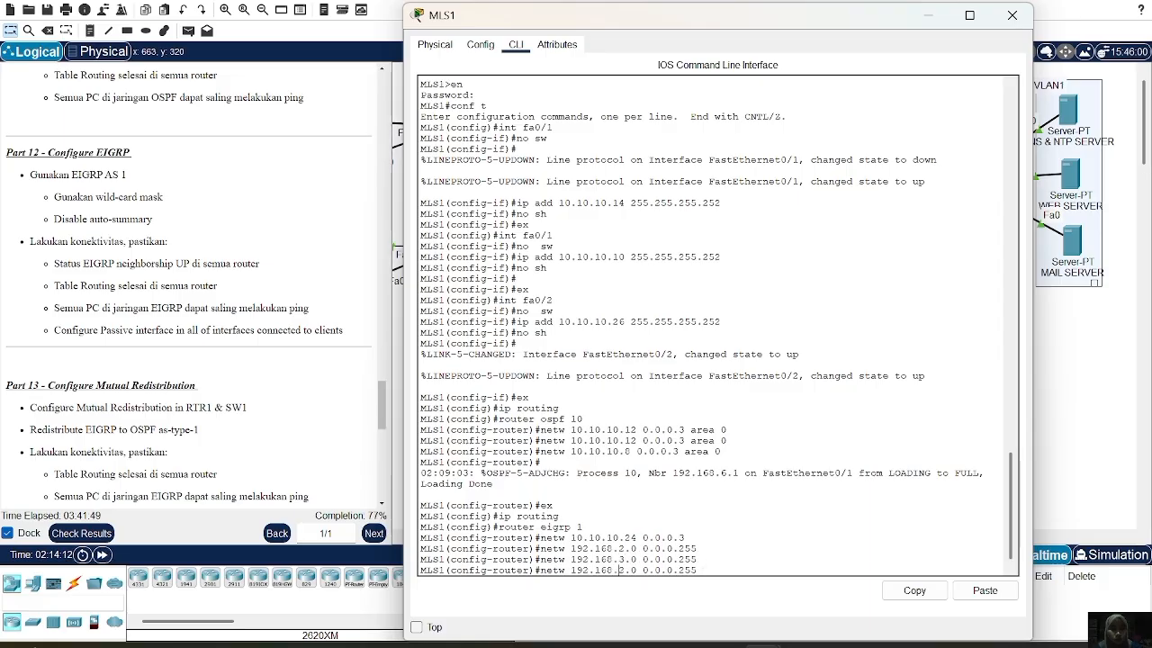
pyautogui.press('BackSpace')
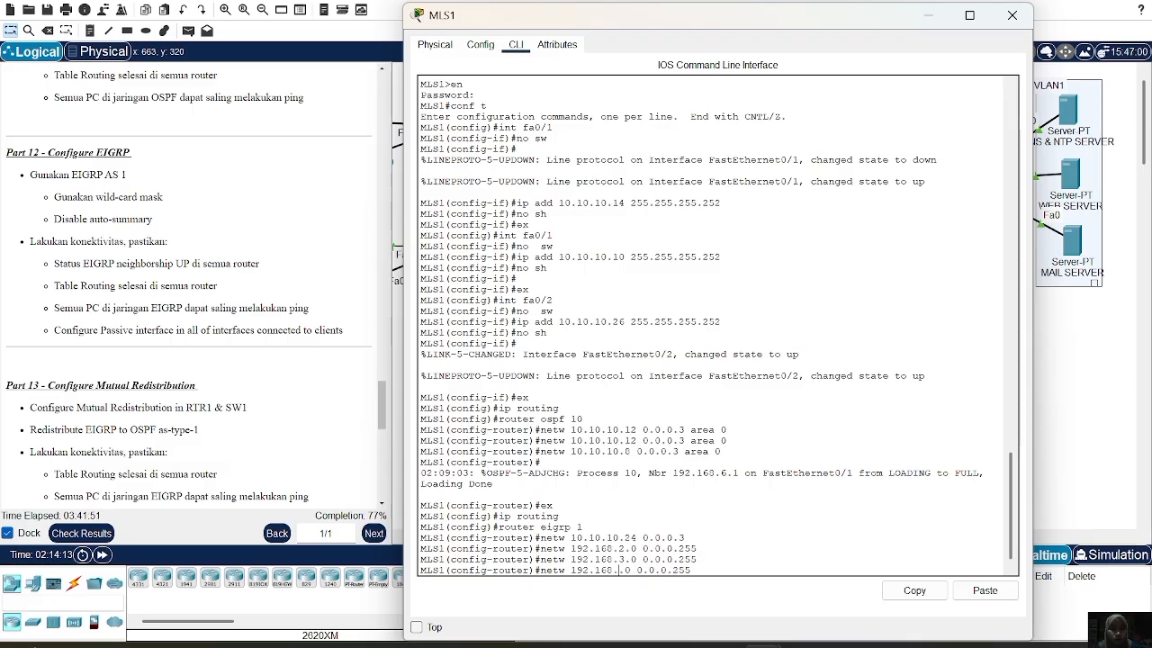
pyautogui.write('4')
pyautogui.press('Return')
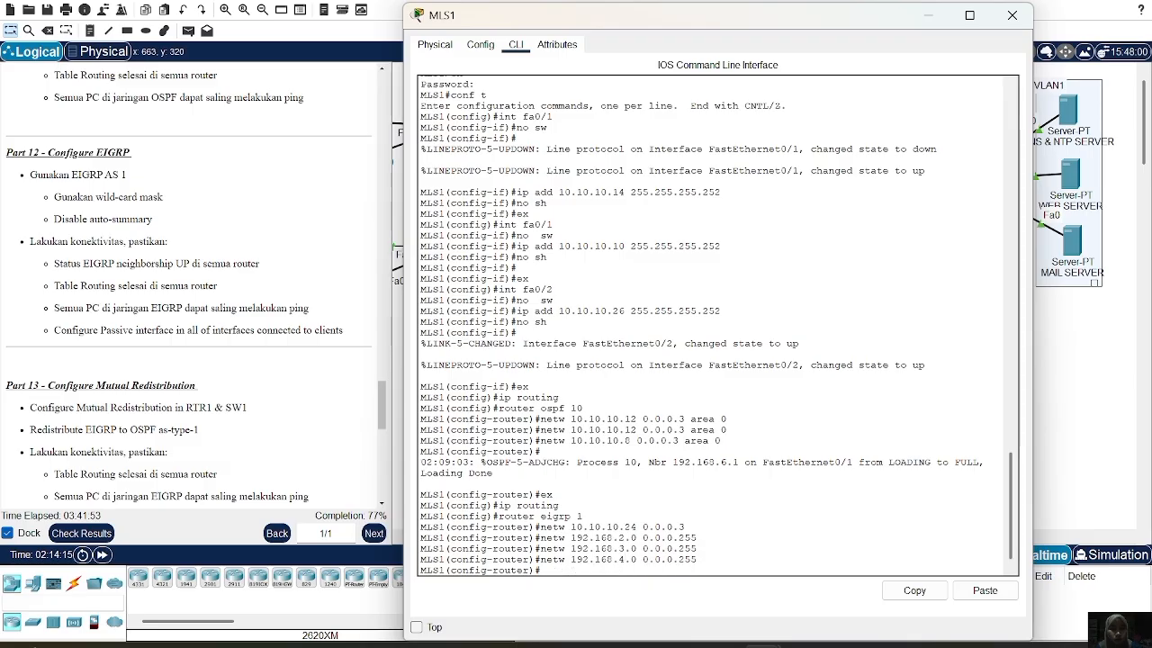
# Disable auto-summary and make VLANs 2, 3 and 4 passive EIGRP interfaces on MLS1
pyautogui.write('no auto-sum')
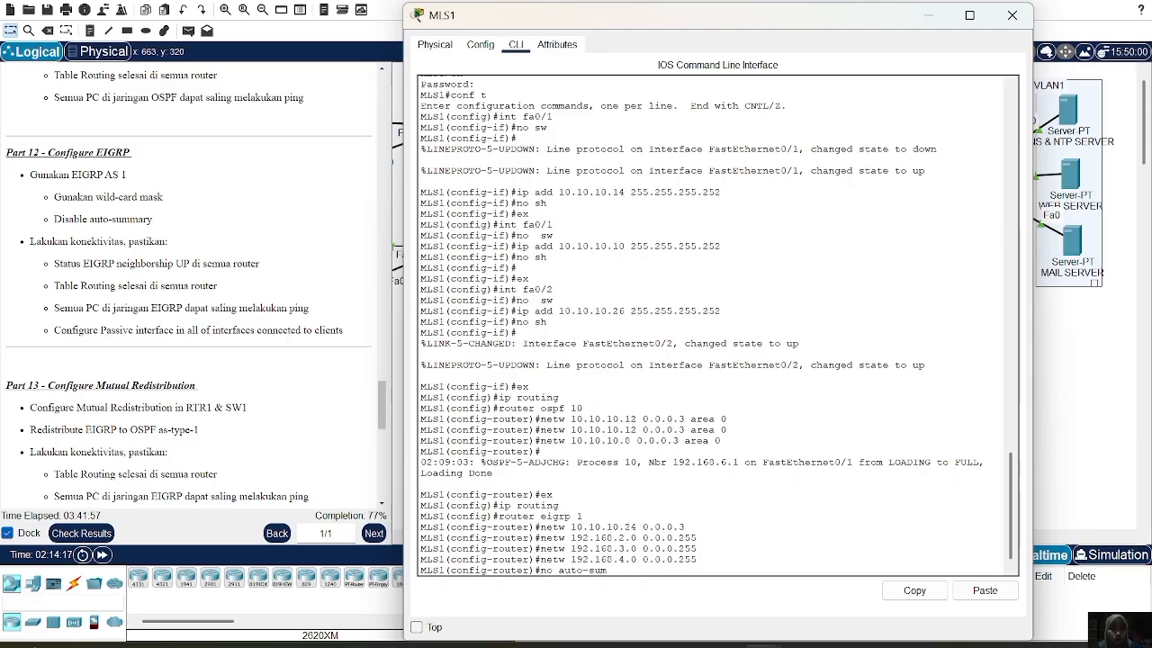
pyautogui.press('Return')
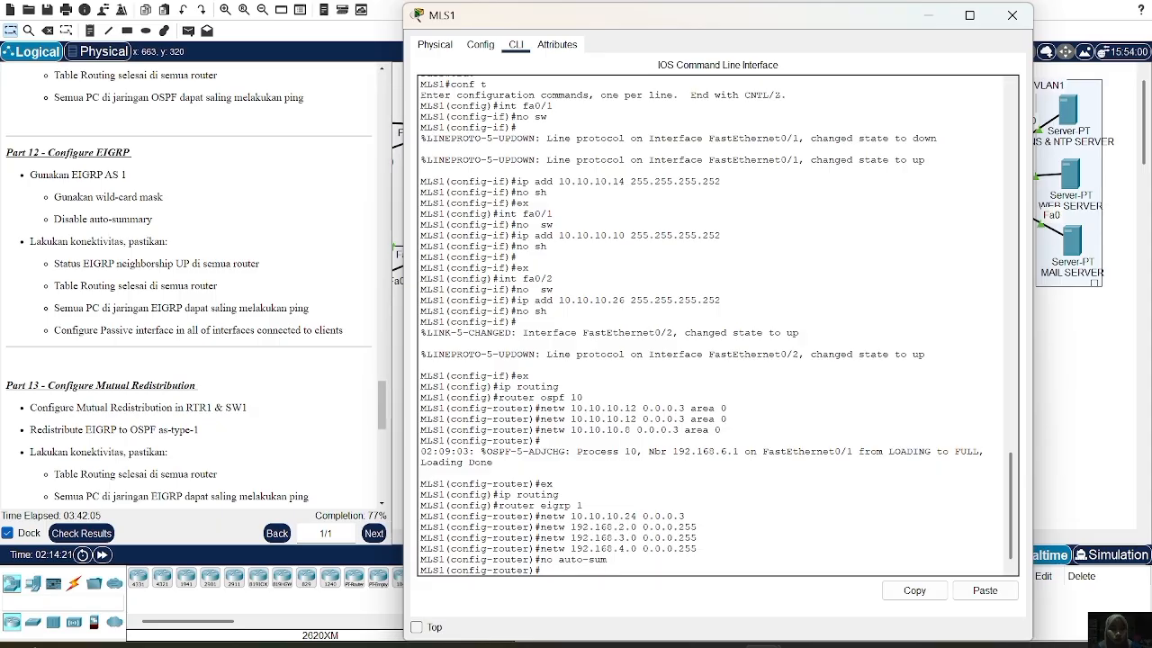
pyautogui.write('passive-int')
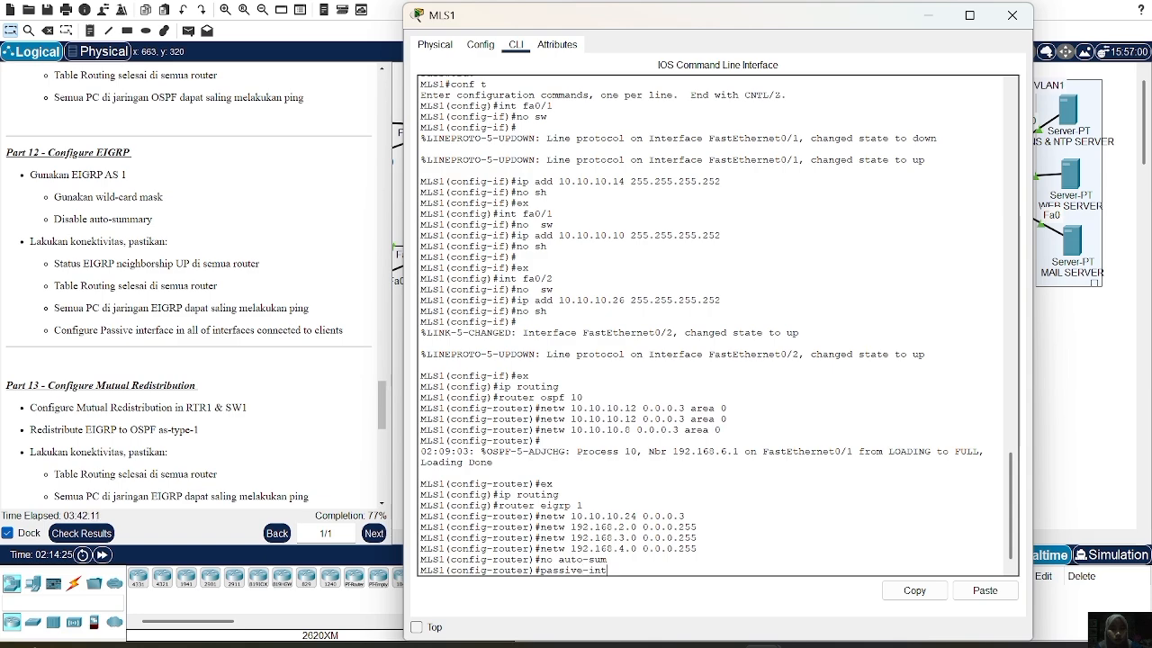
pyautogui.write('erface vlan 2')
pyautogui.press('Return')
pyautogui.press('Up')
pyautogui.press('BackSpace')
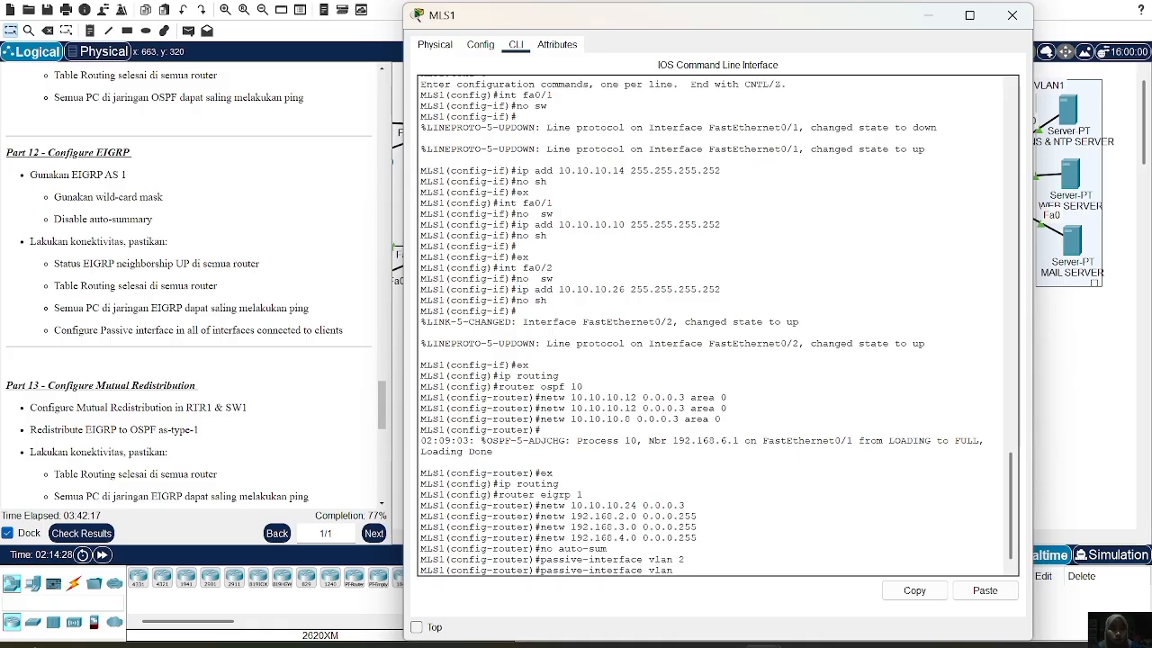
pyautogui.write('3')
pyautogui.press('Return')
pyautogui.press('Up')
pyautogui.press('BackSpace')
pyautogui.write('4')
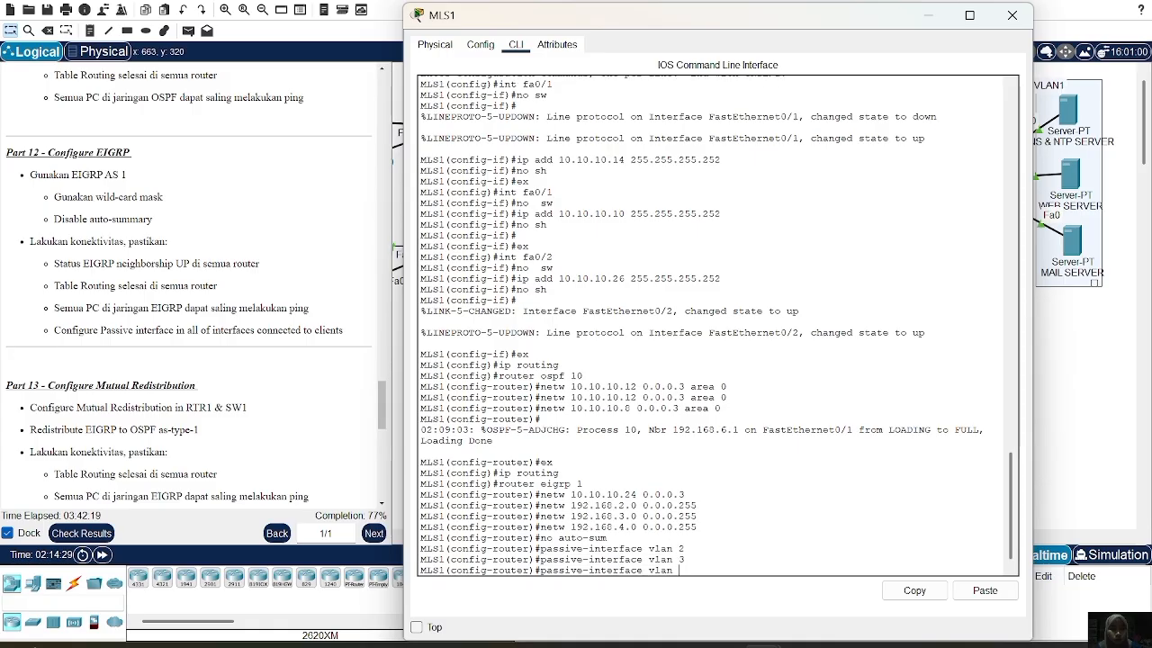
pyautogui.press('Return')
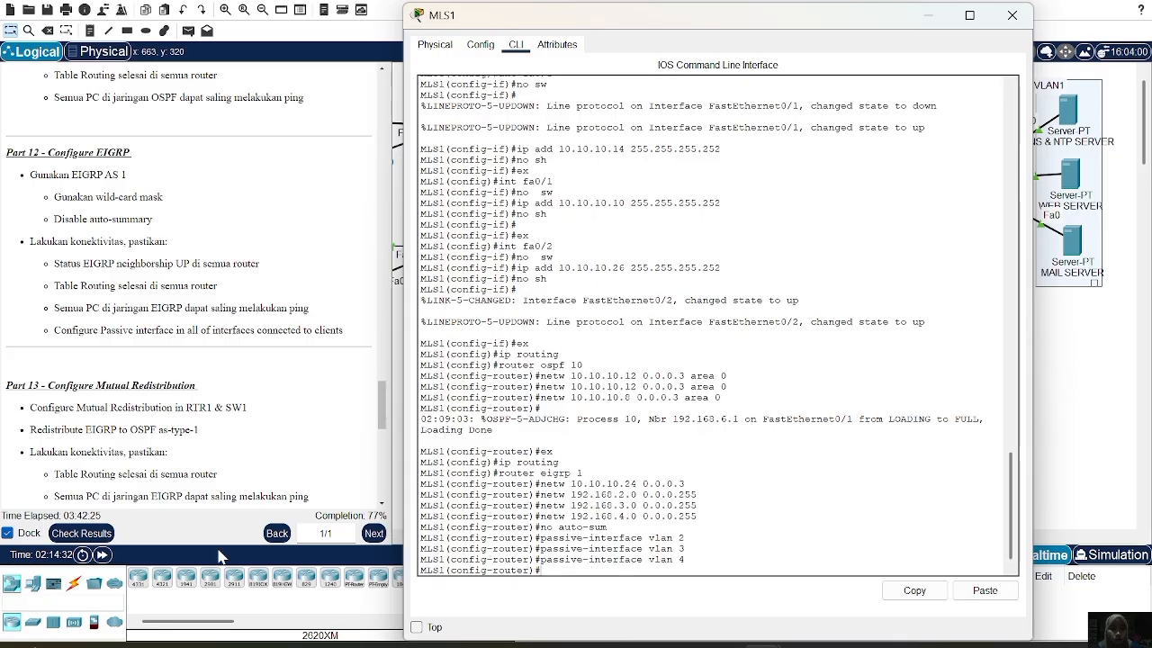
pyautogui.click(1009, 18)
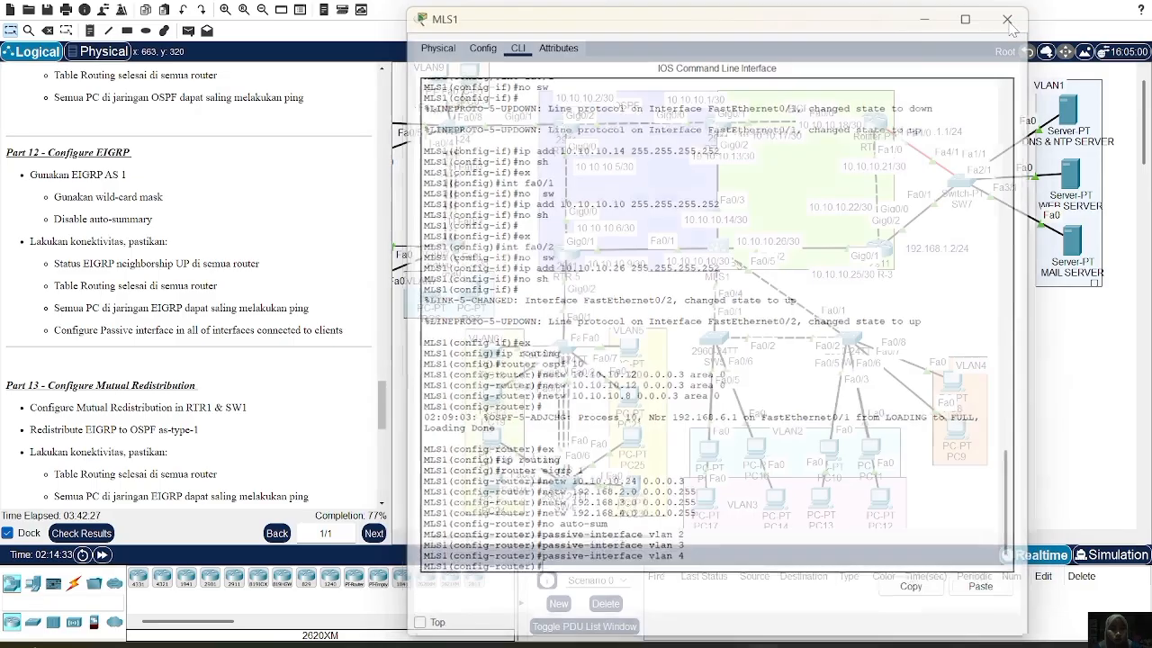
# Under router eigrp 1 on RTR-1, add network 10.10.10.16 0.0.0.3 and enter no auto-sum
pyautogui.write('router ')
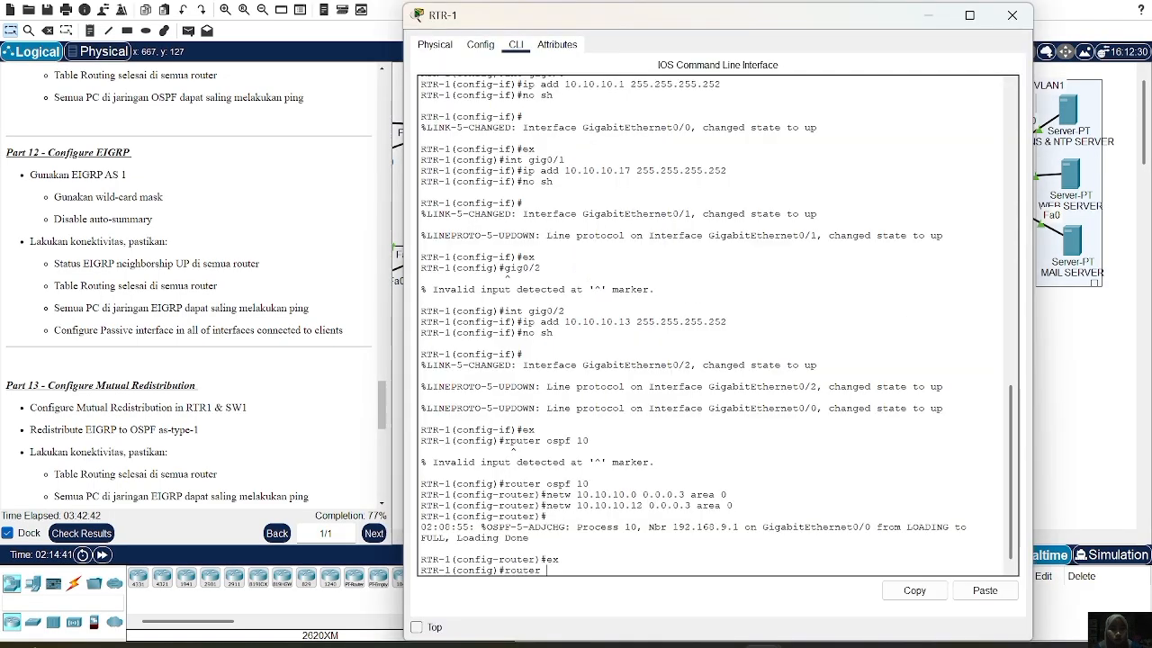
pyautogui.write('eigrp 1')
pyautogui.press('Return')
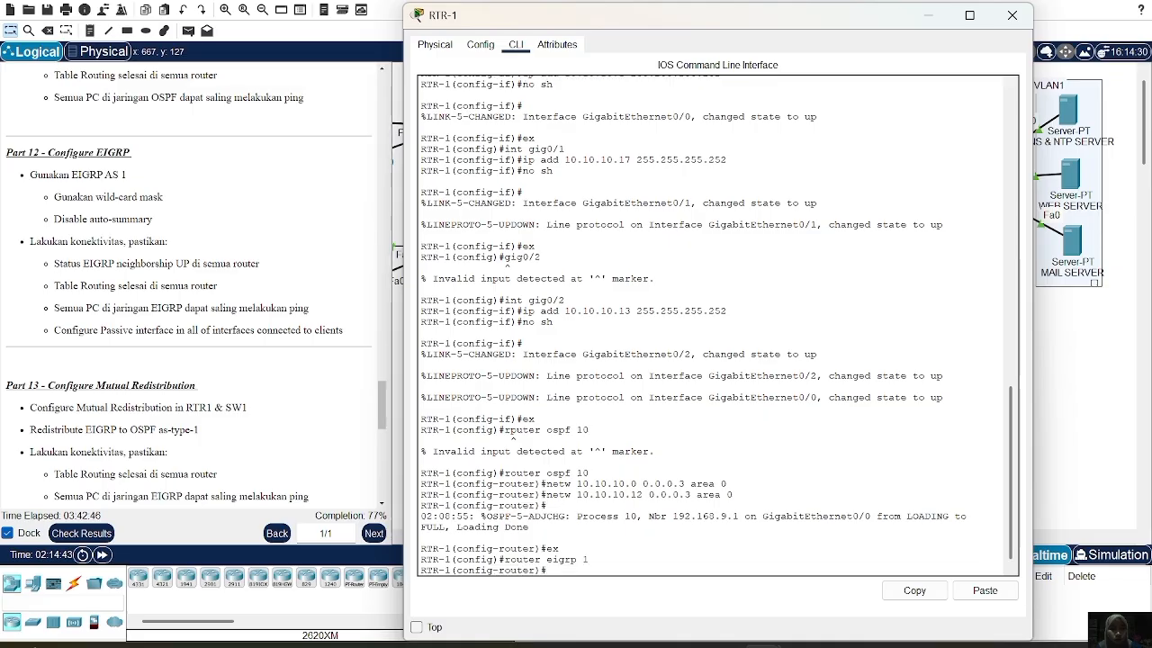
pyautogui.write('netw 10.10.10.16 0.0.0.3')
pyautogui.press('Return')
pyautogui.write('no auto-sum')
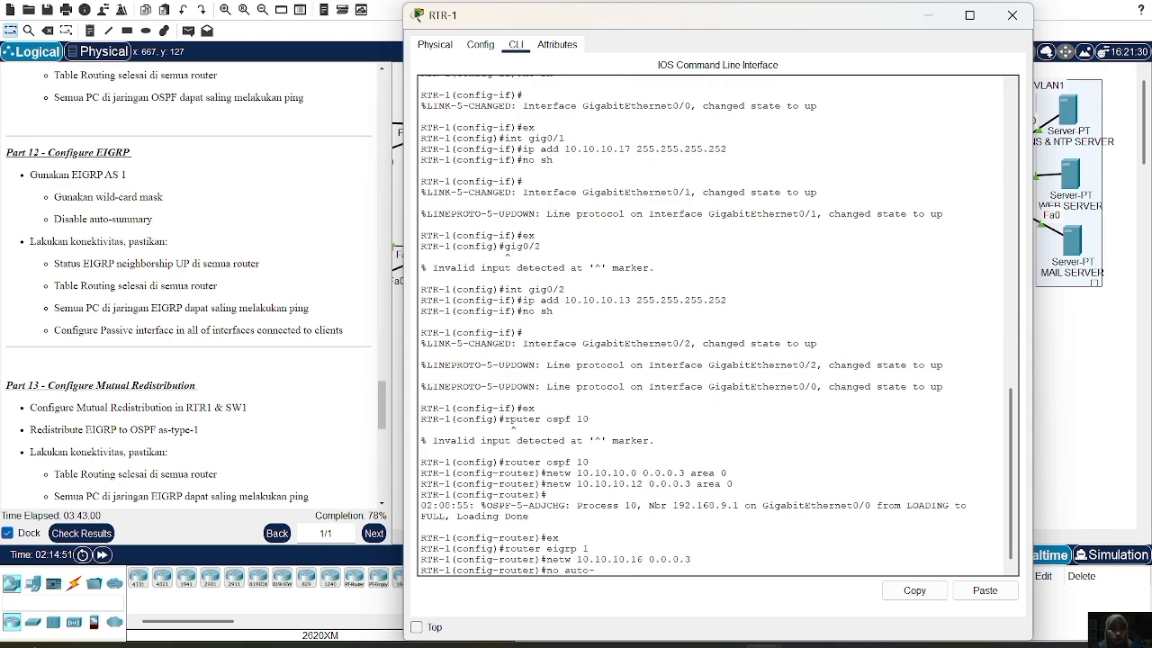
pyautogui.press('Return')
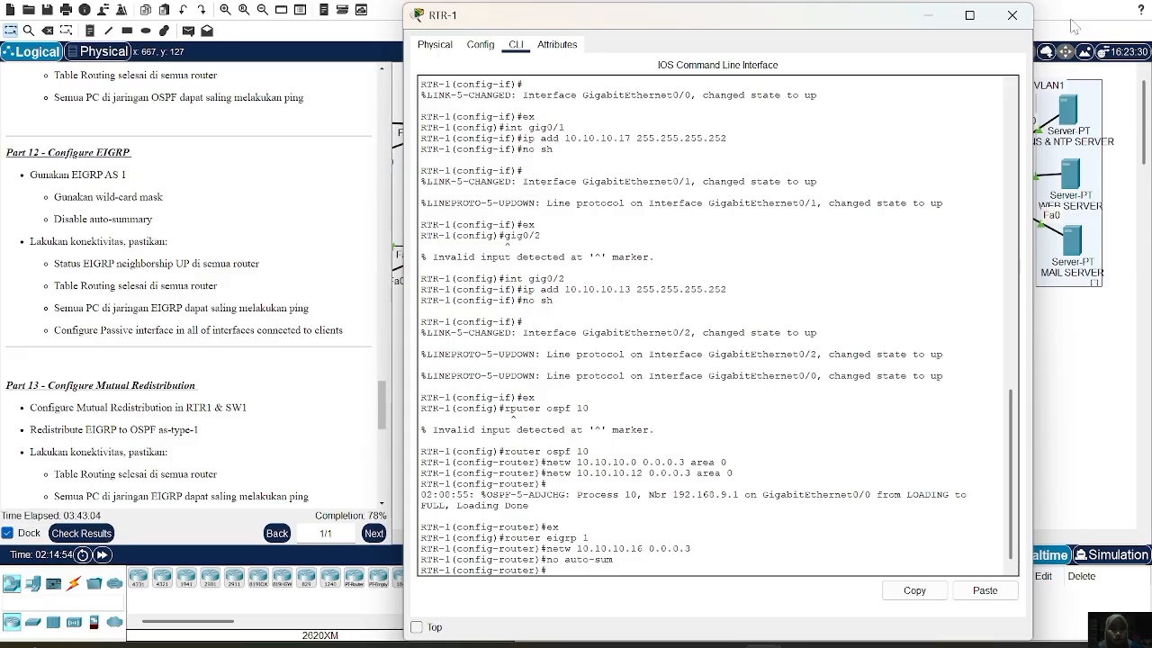
pyautogui.click(1010, 16)
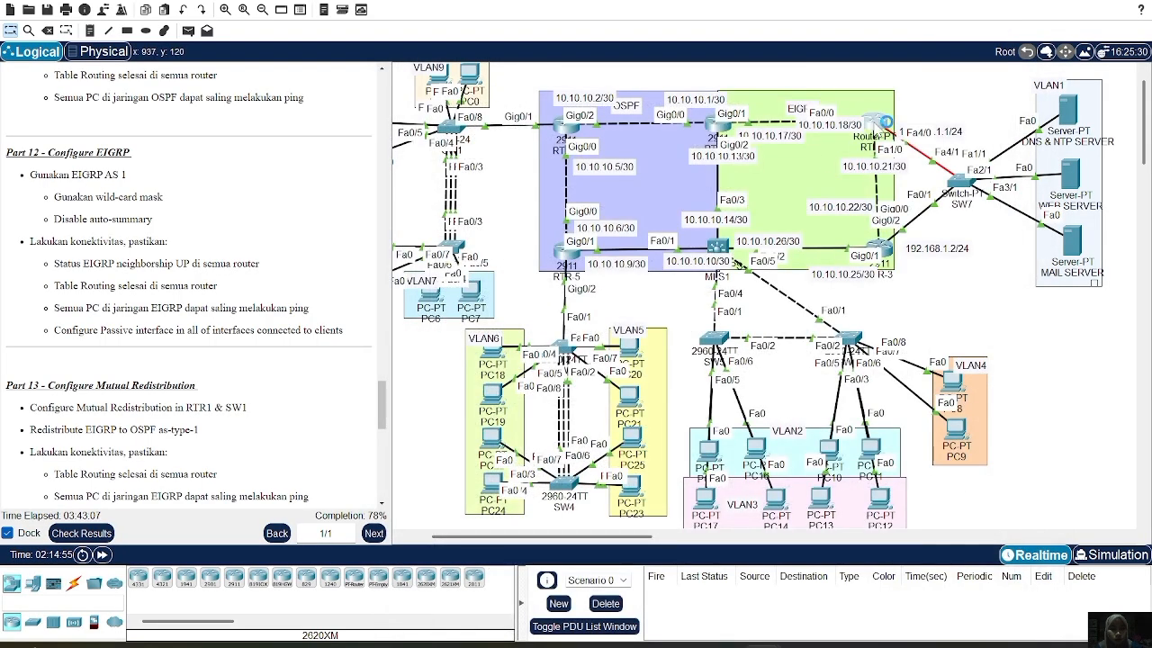
# On RTR-2, start router eigrp 1 and advertise network 10.10.10.16 0.0.0.3
pyautogui.click(885, 121)
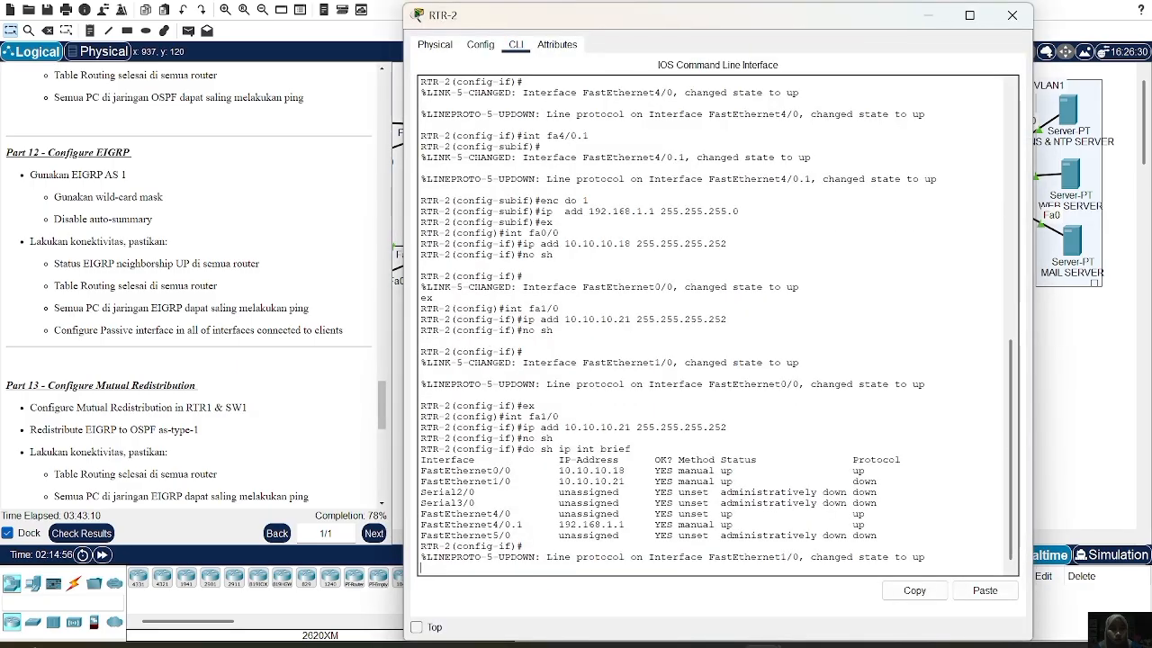
pyautogui.press('Return')
pyautogui.write('ex')
pyautogui.press('Return')
pyautogui.write('ro')
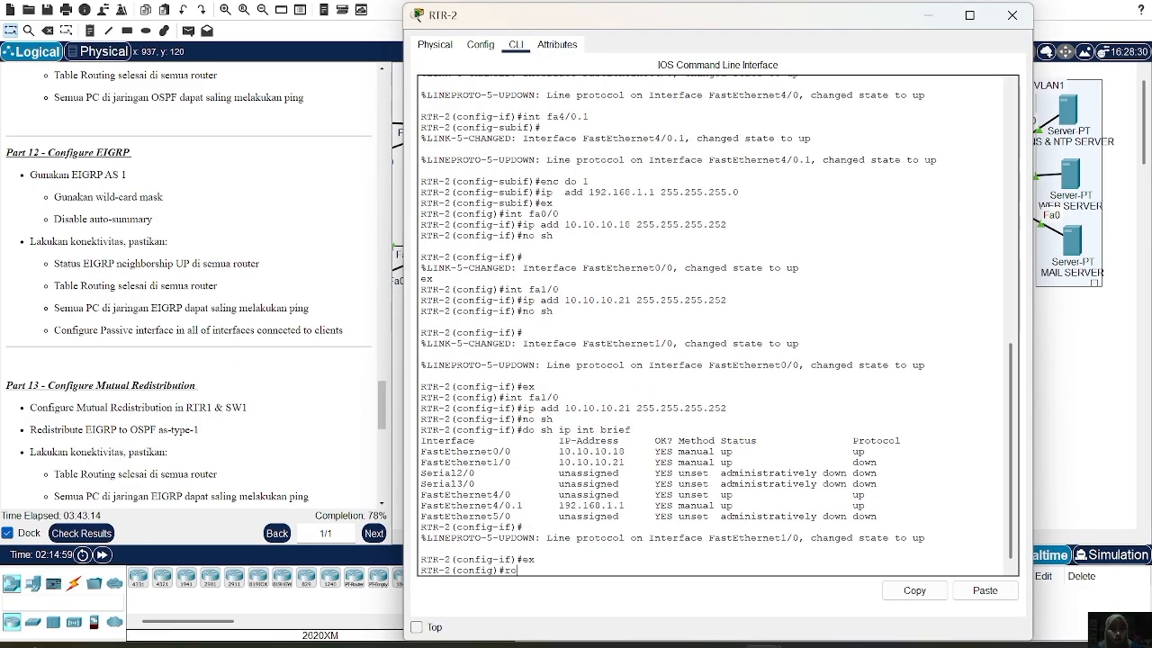
pyautogui.write('uter ei')
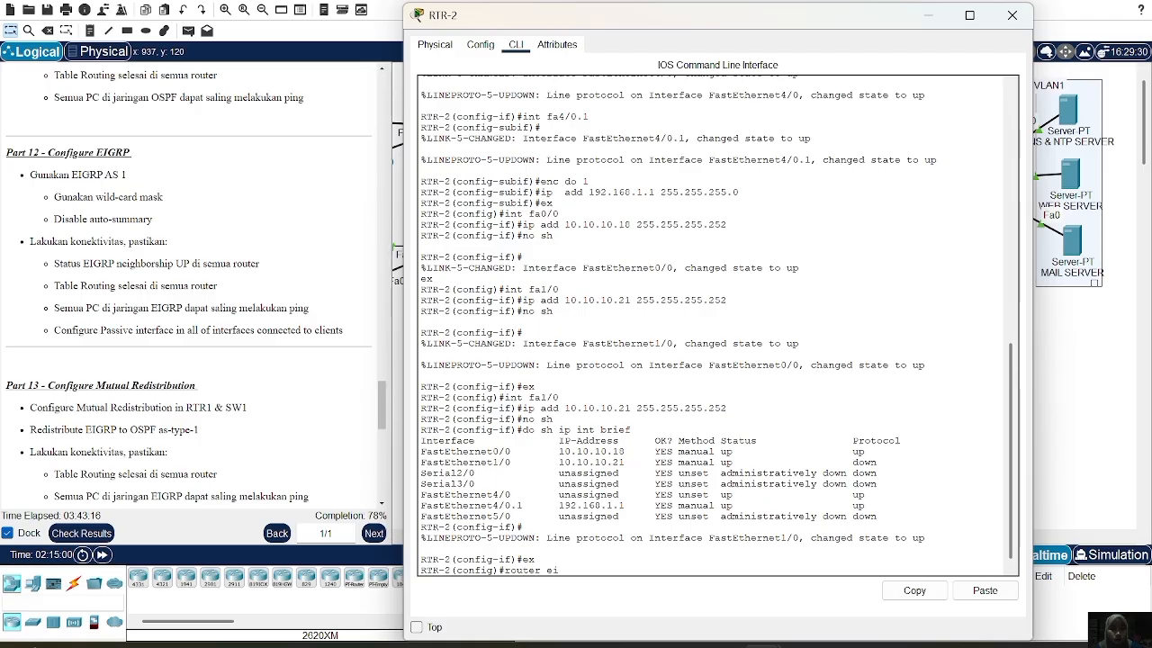
pyautogui.write('grp 1')
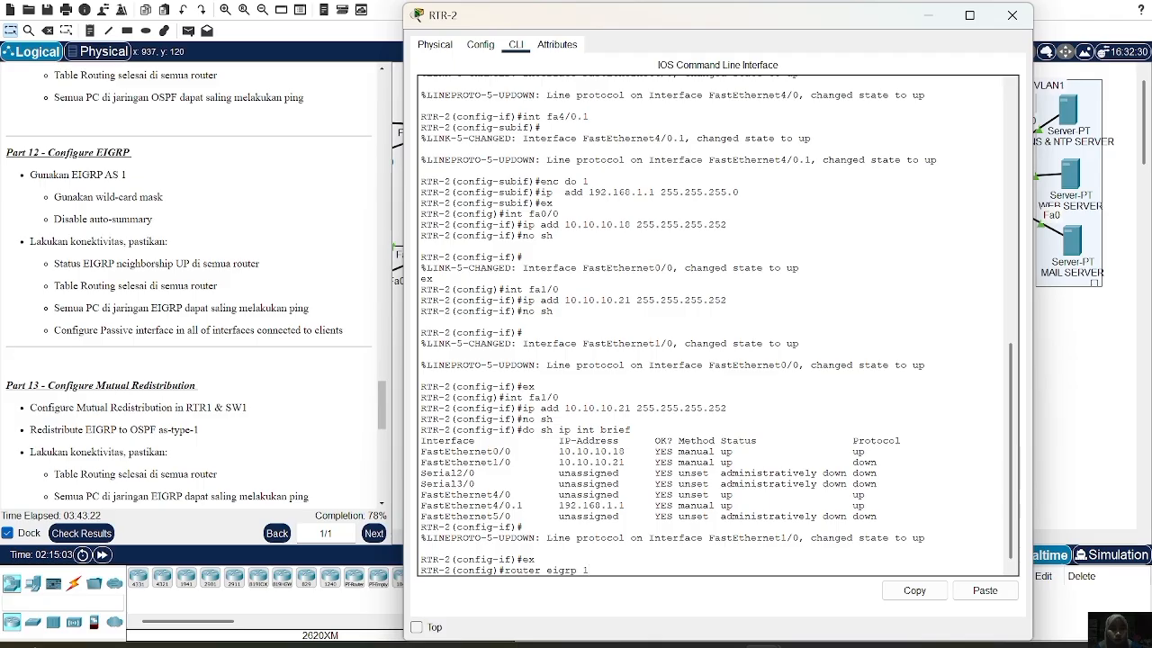
pyautogui.press('Return')
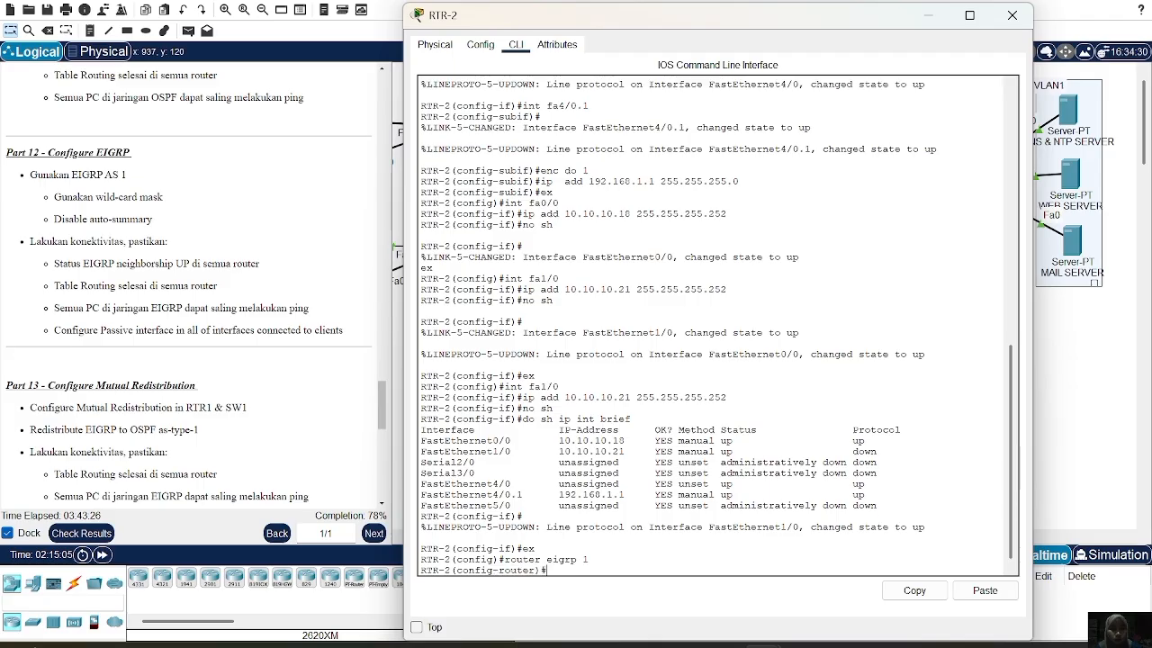
pyautogui.write('netw')
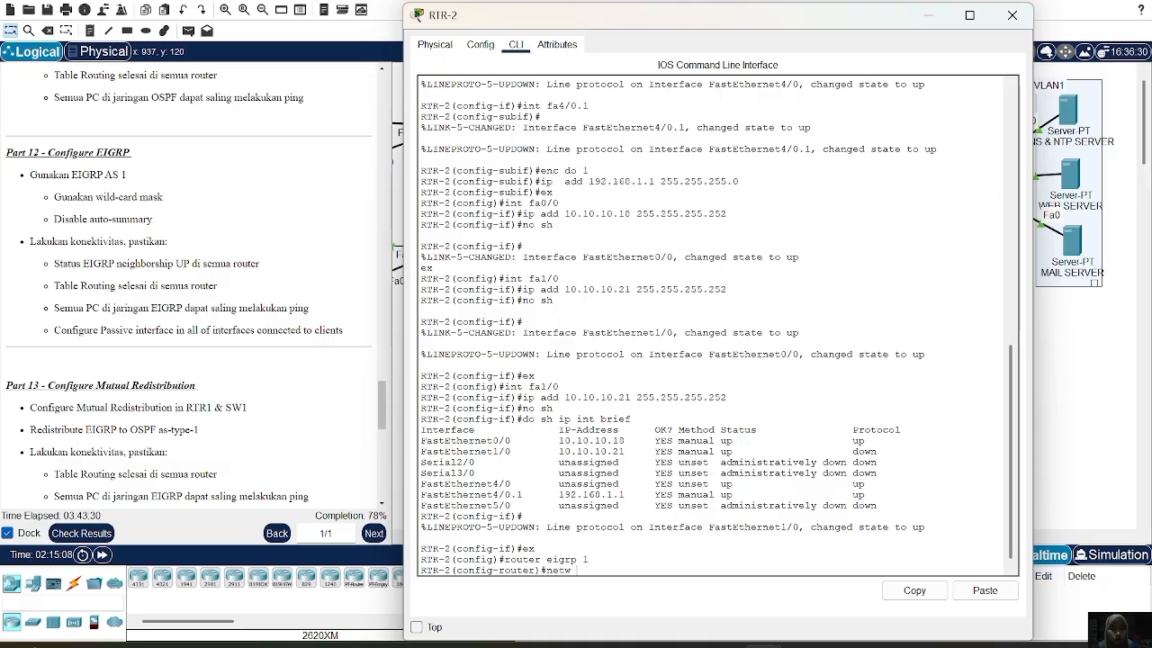
pyautogui.write(' 10.10.10.16 0.0.0.3')
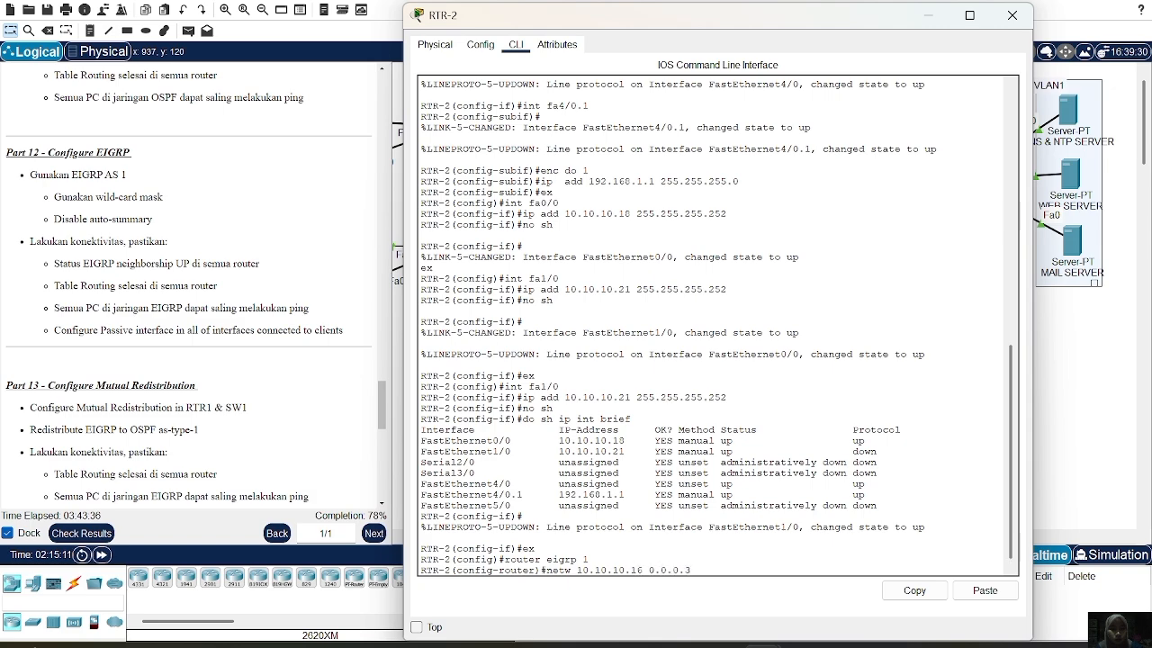
pyautogui.press('Return')
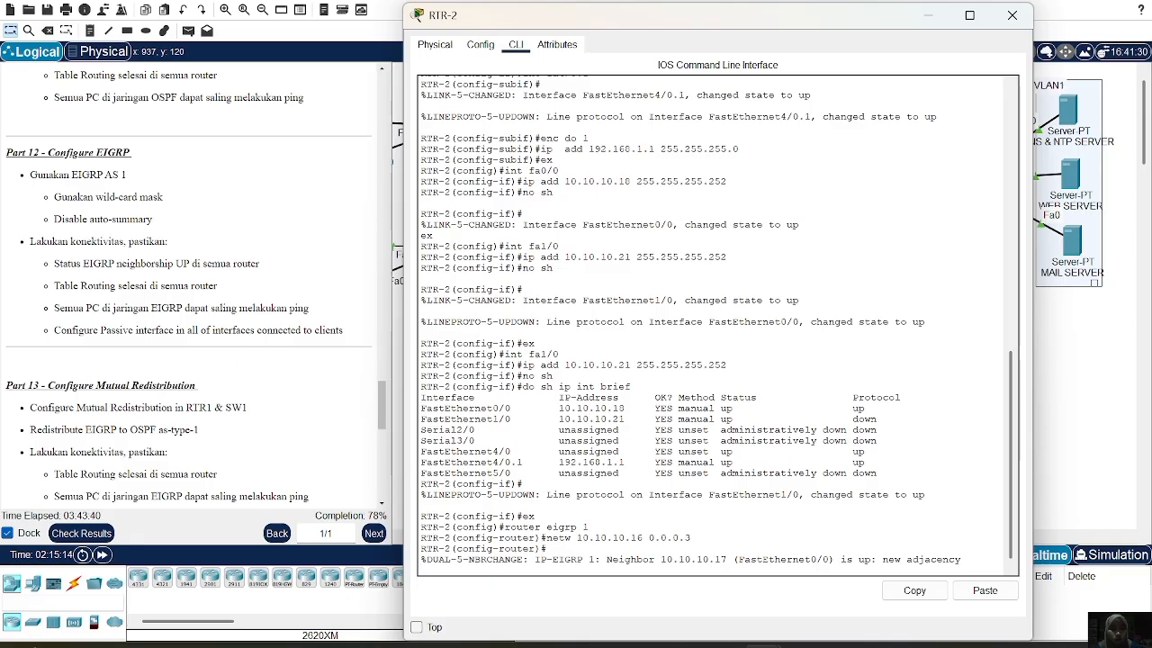
# Add network 10.10.10.20 0.0.0.3 to EIGRP on RTR-2 and disable auto-summary
pyautogui.press('Return')
pyautogui.write('netw 10.10.10.16 0.0.0.3')
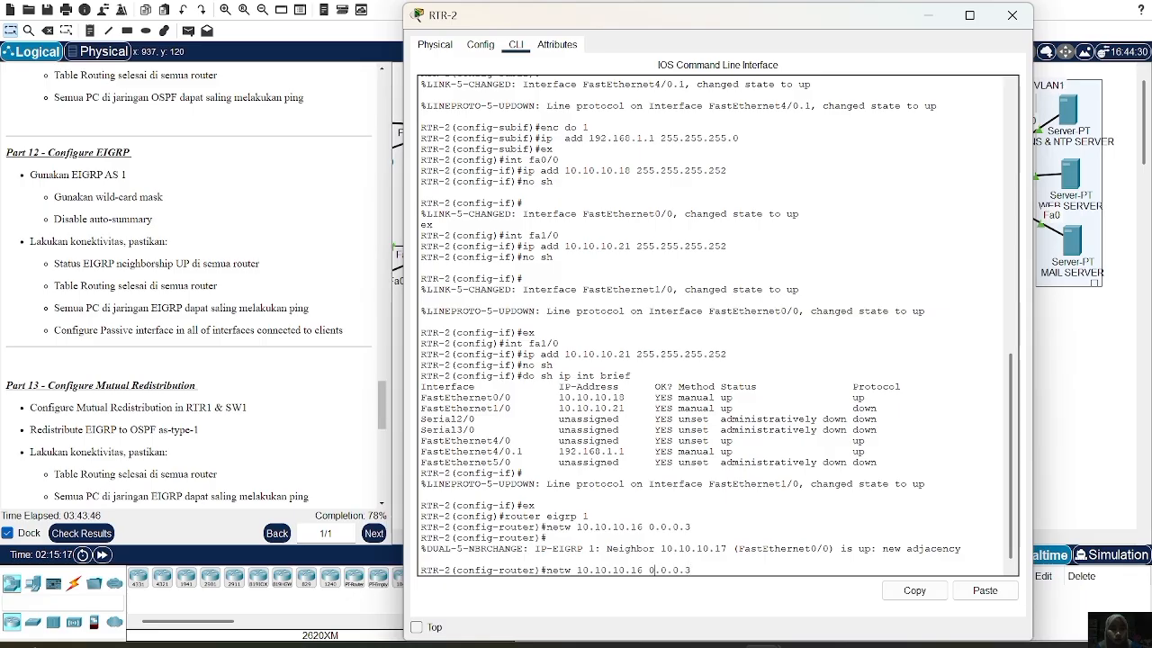
pyautogui.press('Left')
pyautogui.press('BackSpace')
pyautogui.press('BackSpace')
pyautogui.write('20')
pyautogui.press('Return')
pyautogui.write('no auto')
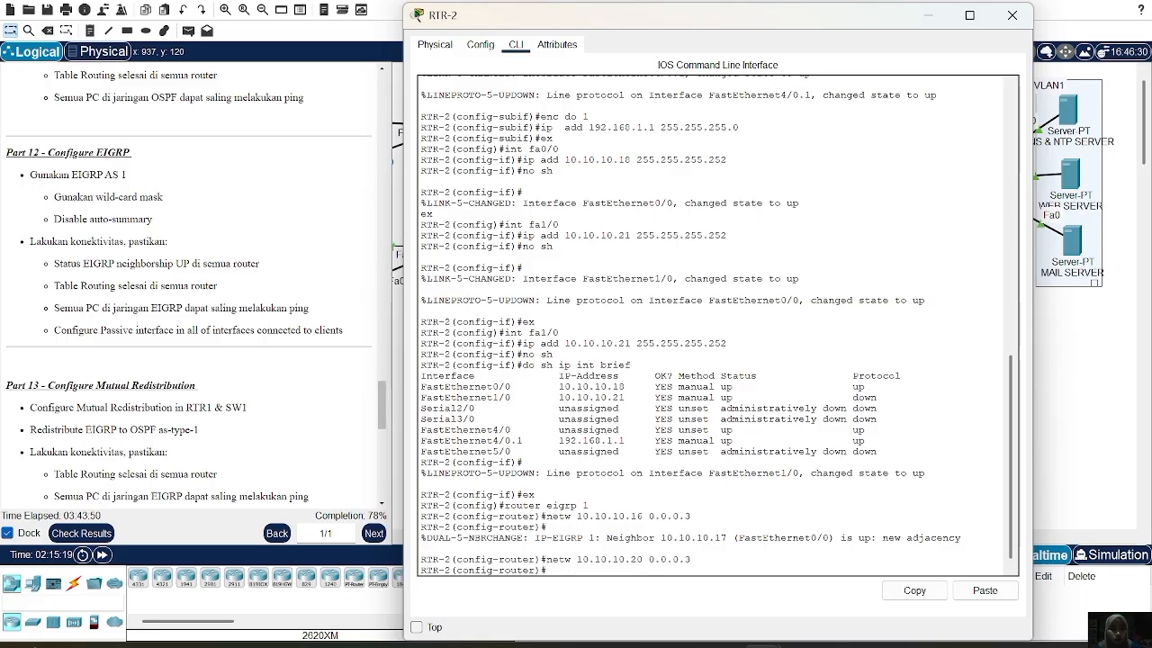
pyautogui.write('-sum')
pyautogui.press('Return')
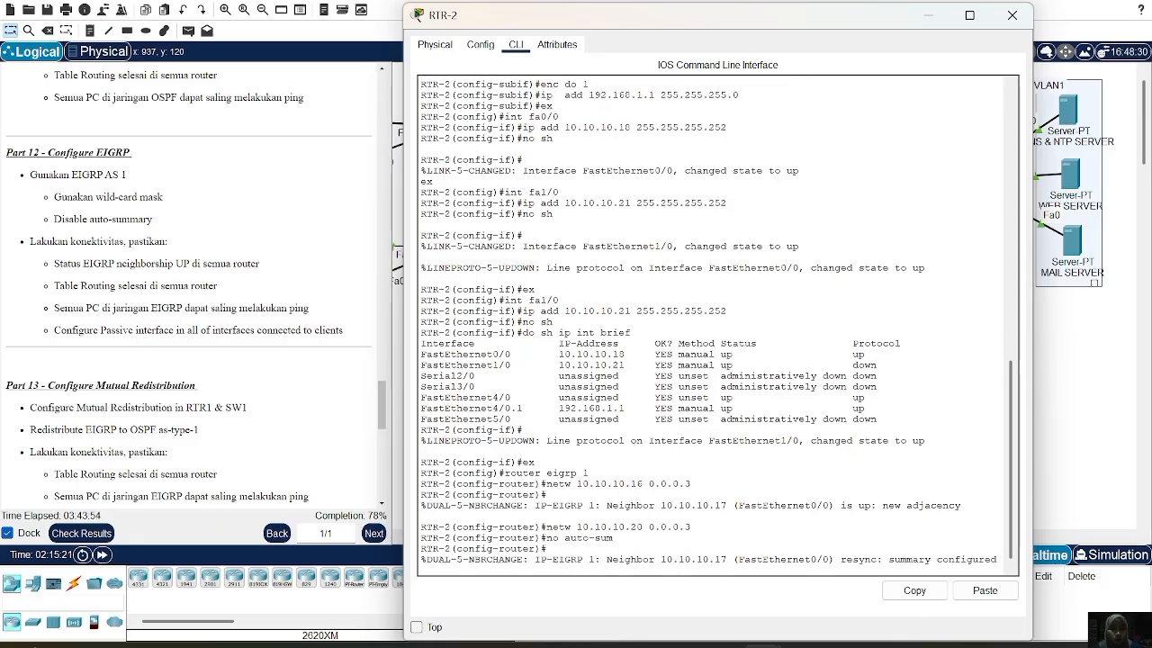
pyautogui.click(1013, 15)
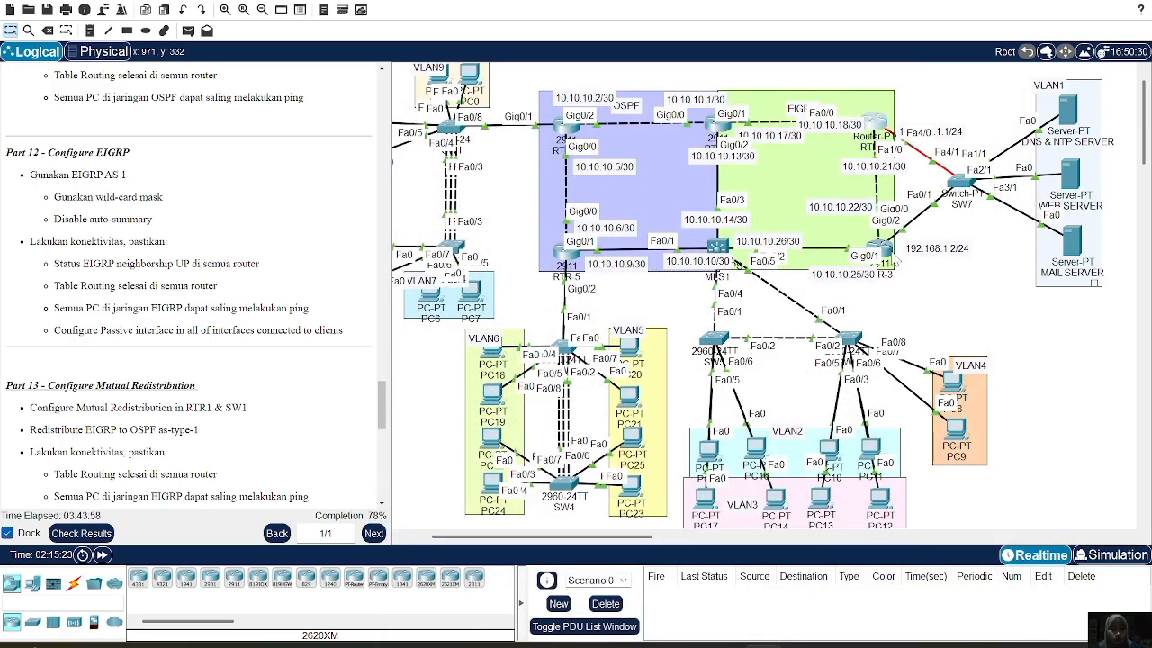
# On RTR-3, start router eigrp 1 and advertise network 10.10.10.20 0.0.0.3
pyautogui.click(877, 250)
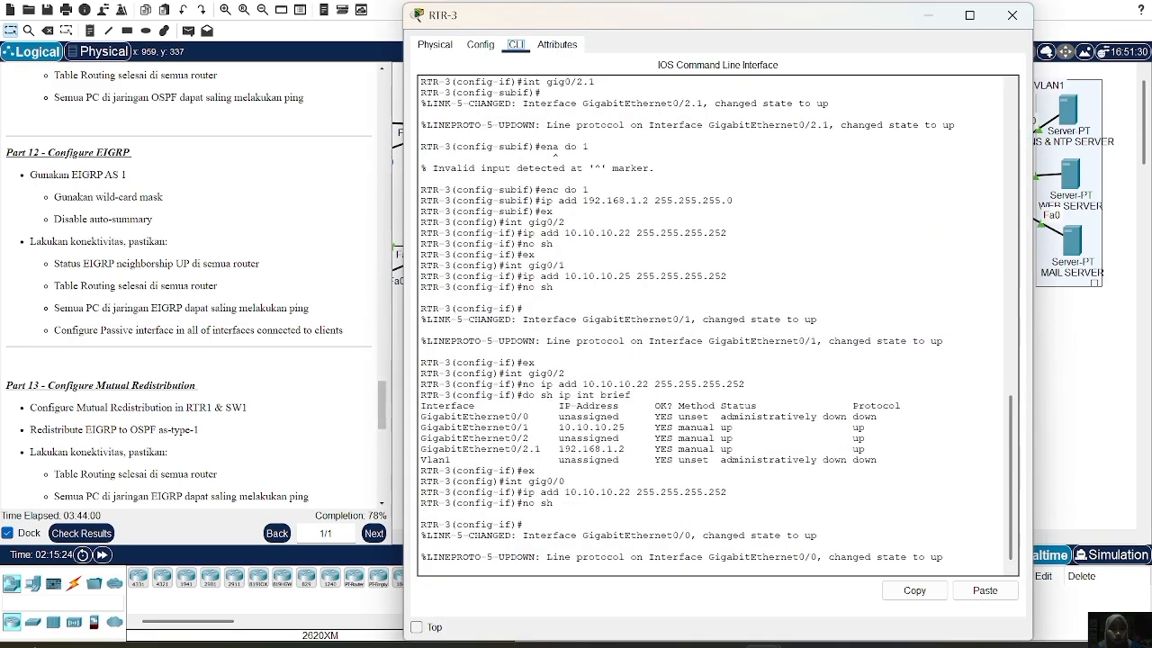
pyautogui.write('ex')
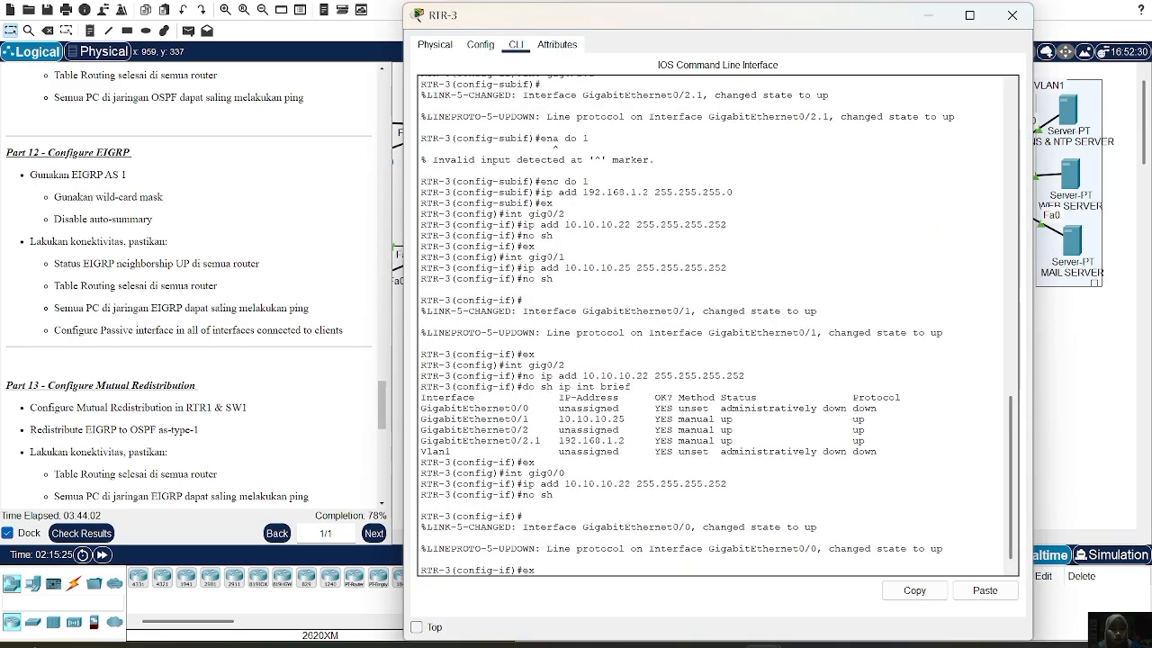
pyautogui.press('Return')
pyautogui.write('router ')
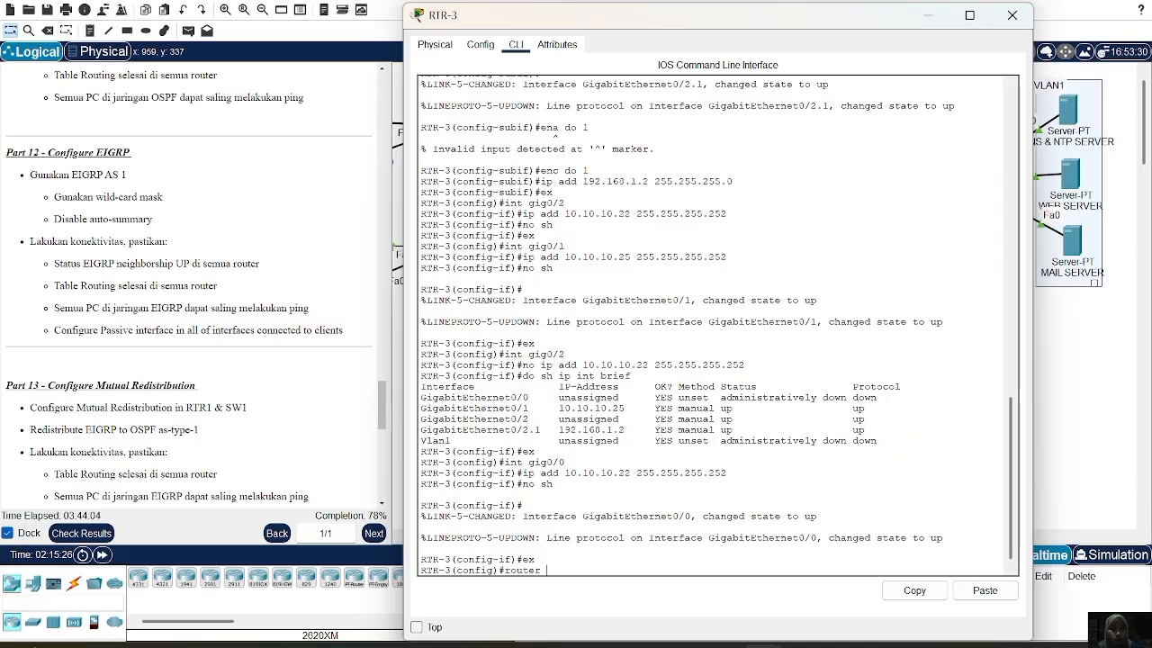
pyautogui.write('eigrp 1')
pyautogui.press('Return')
pyautogui.write('ne')
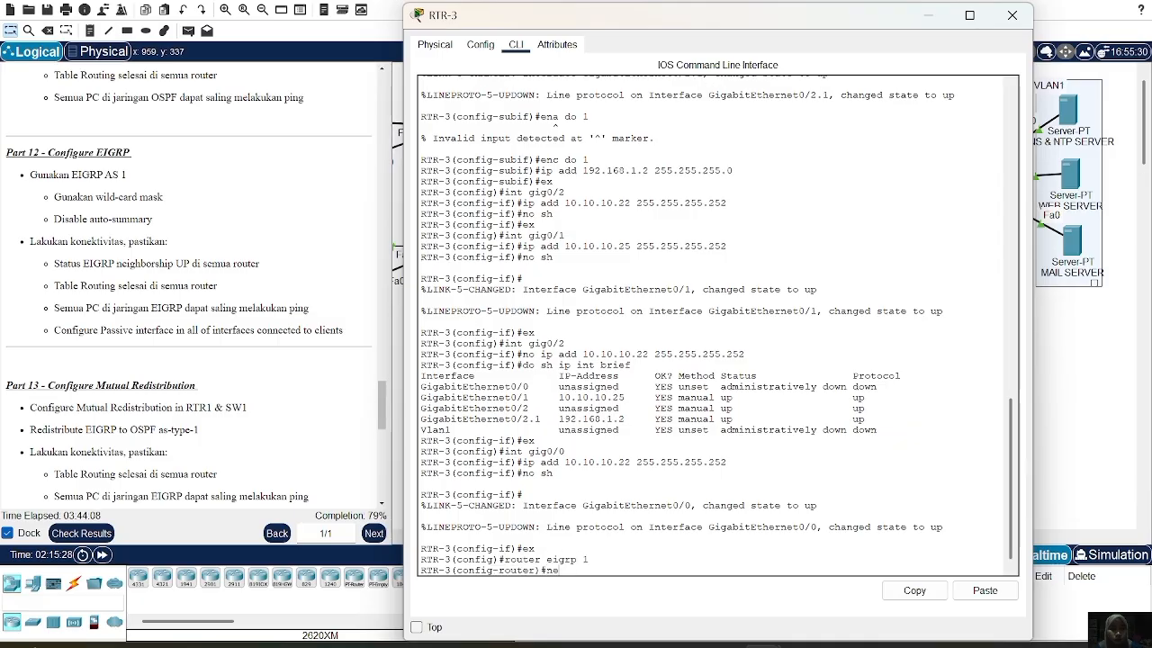
pyautogui.write('tw')
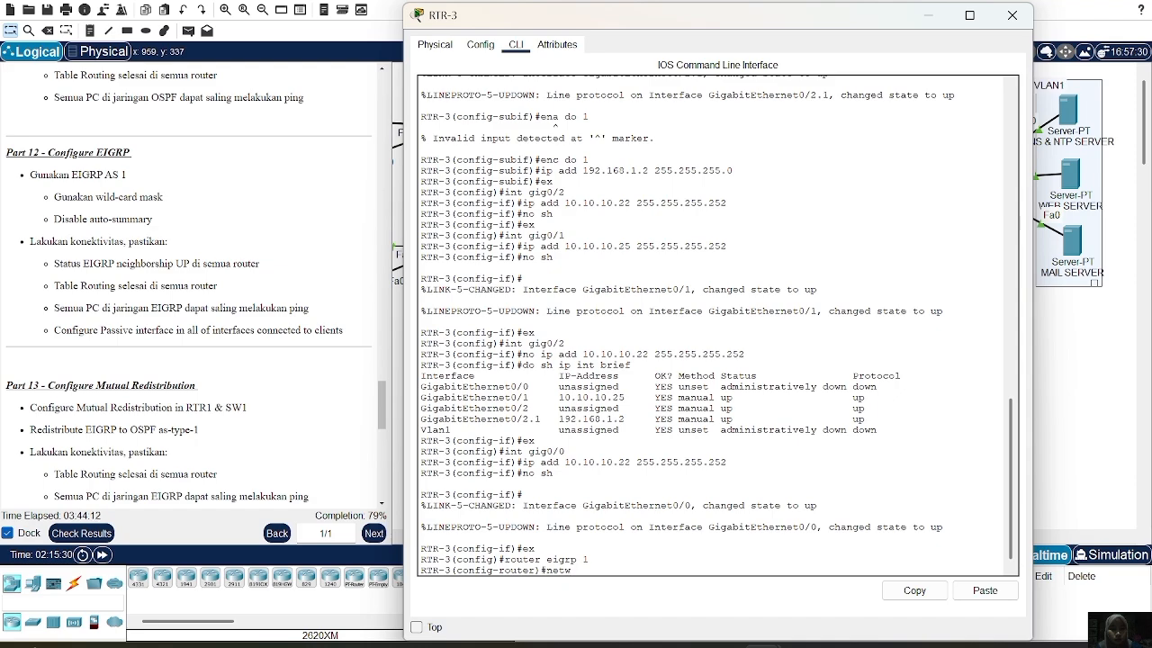
pyautogui.write(' 10.10.10.20')
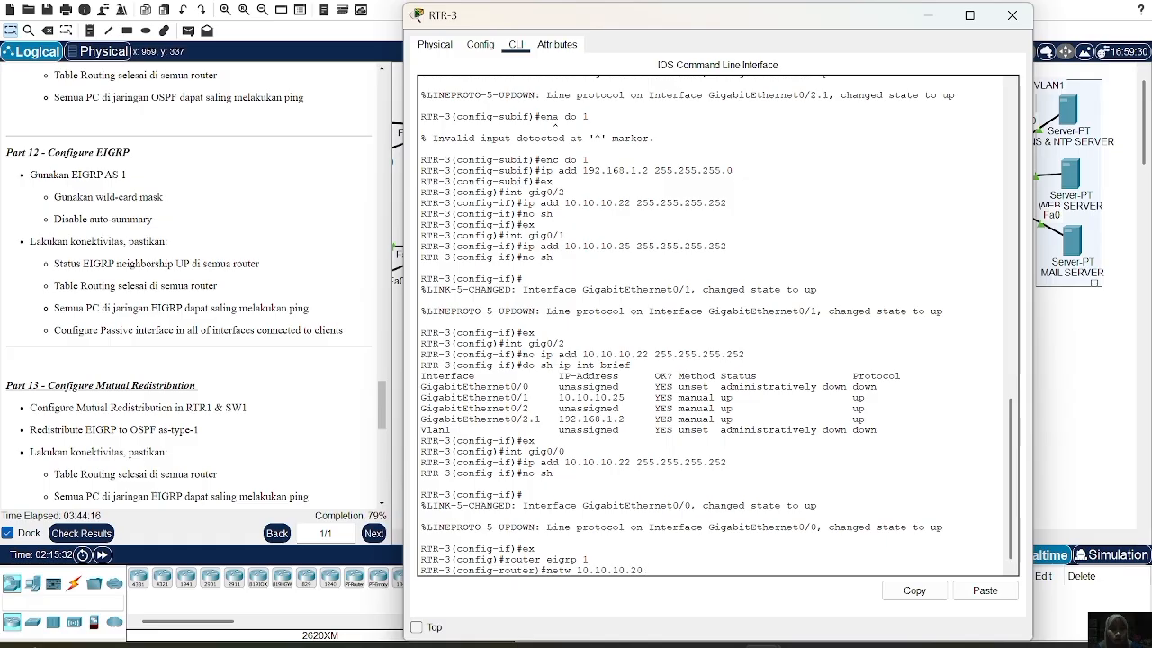
pyautogui.write(' 0.0.0.3')
pyautogui.press('Return')
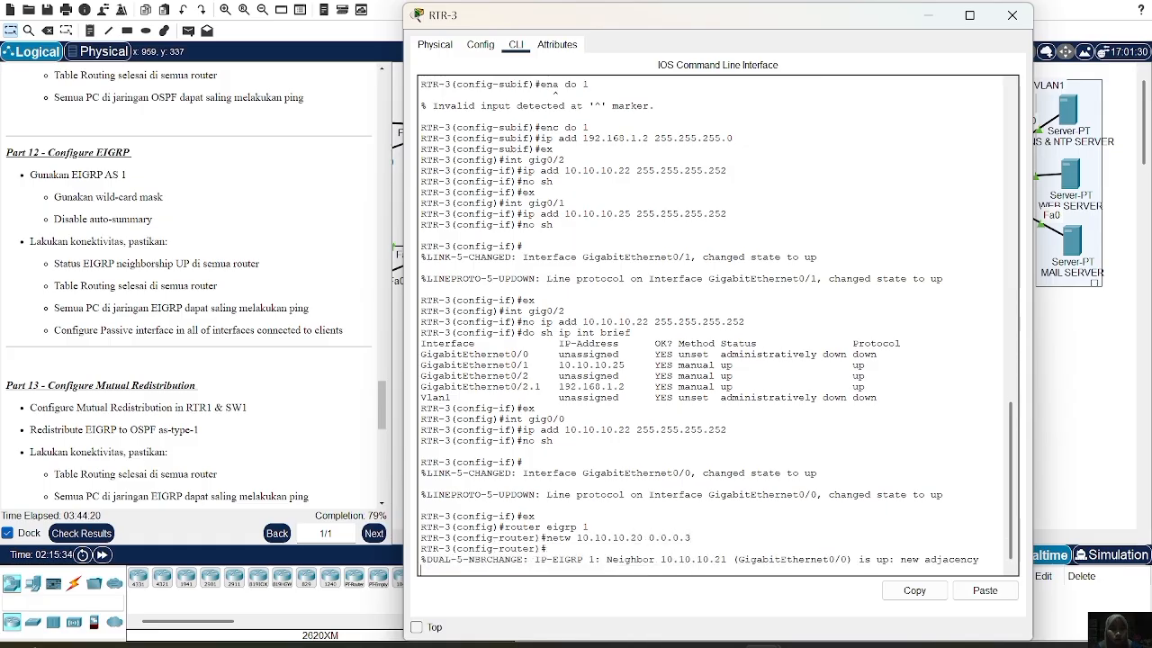
# Add network 10.10.10.24 0.0.0.3 to EIGRP on RTR-3 and disable auto-summary
pyautogui.press('Return')
pyautogui.press('Up')
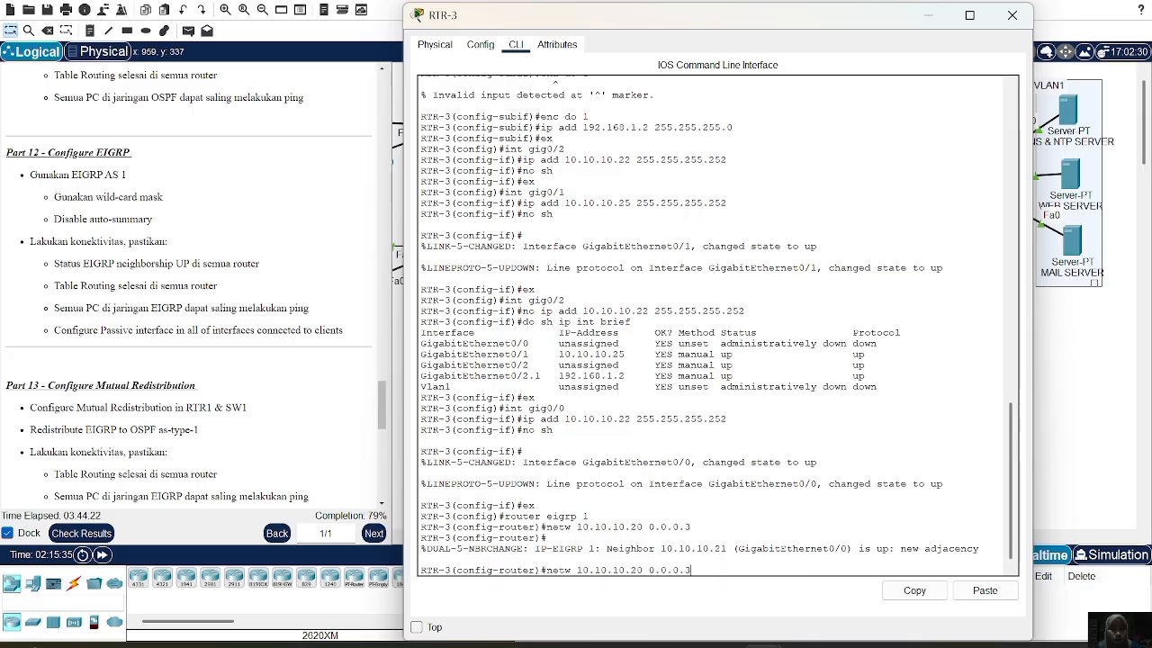
pyautogui.press('Left')
pyautogui.press('Left')
pyautogui.press('Left')
pyautogui.press('Left')
pyautogui.press('Left')
pyautogui.press('Left')
pyautogui.press('Left')
pyautogui.press('Left')
pyautogui.press('BackSpace')
pyautogui.write('4')
pyautogui.press('Return')
pyautogui.write('no auto-sum')
pyautogui.press('Return')
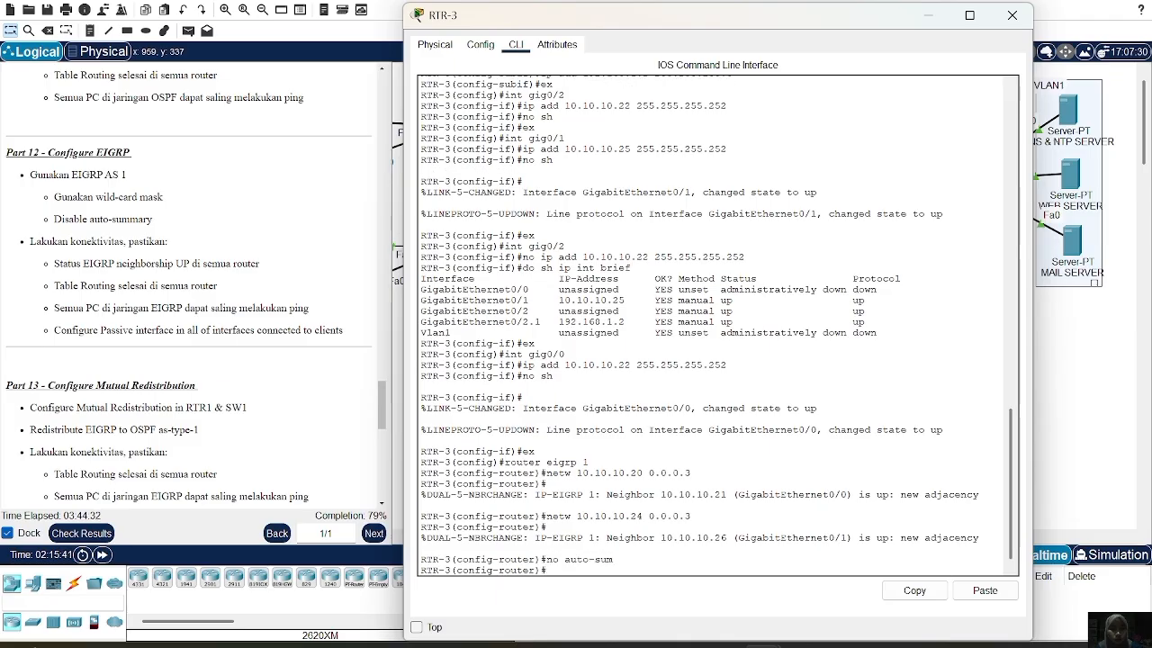
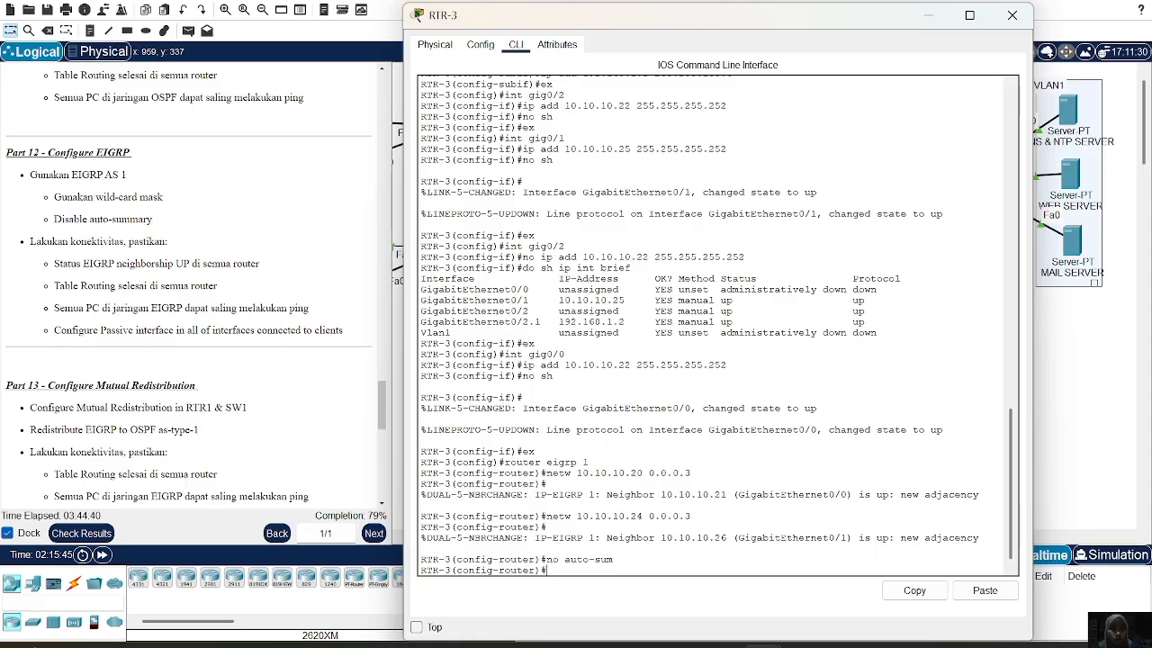
# Advertise 192.168.1.0 0.0.0.255 in RTR-3's EIGRP, disable auto-summary, and check the routing table
pyautogui.write('etw 192..')
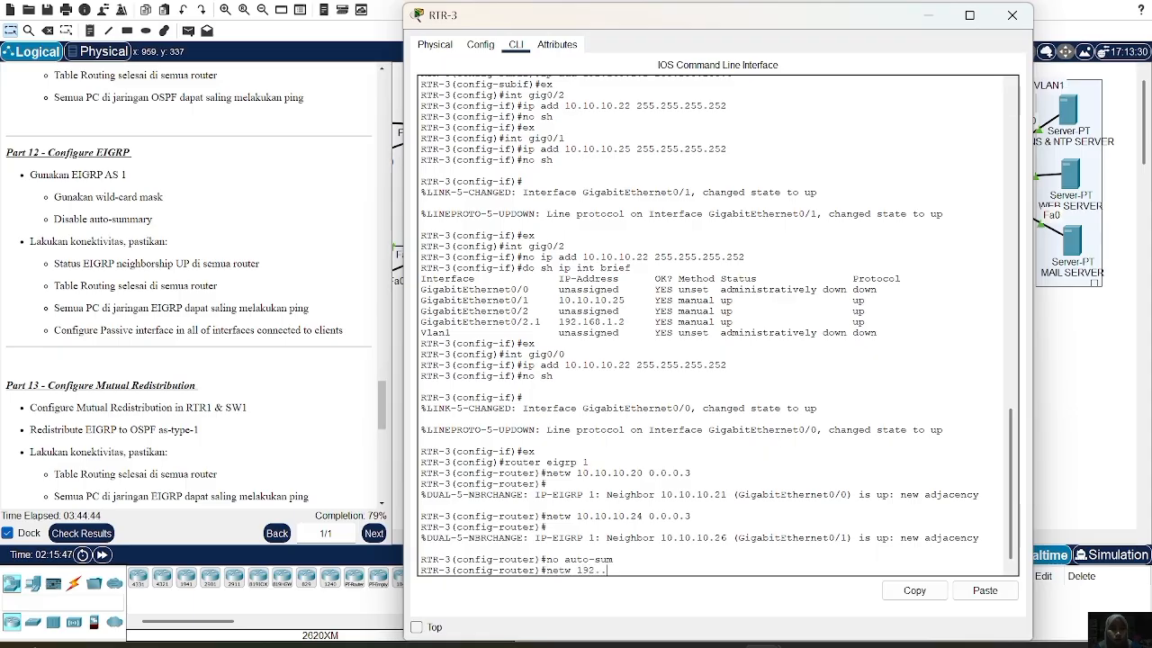
pyautogui.write('160')
pyautogui.write('.1.0 2')
pyautogui.write('0.0.')
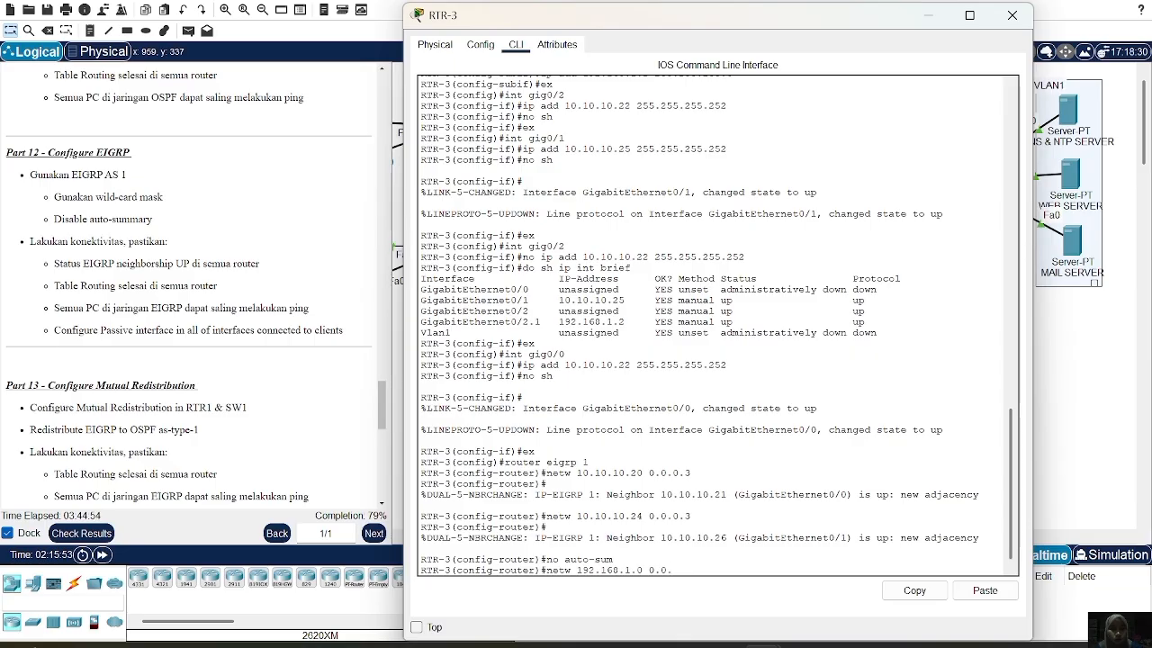
pyautogui.write('0.255')
pyautogui.press('Return')
pyautogui.press('Up')
pyautogui.press('Up')
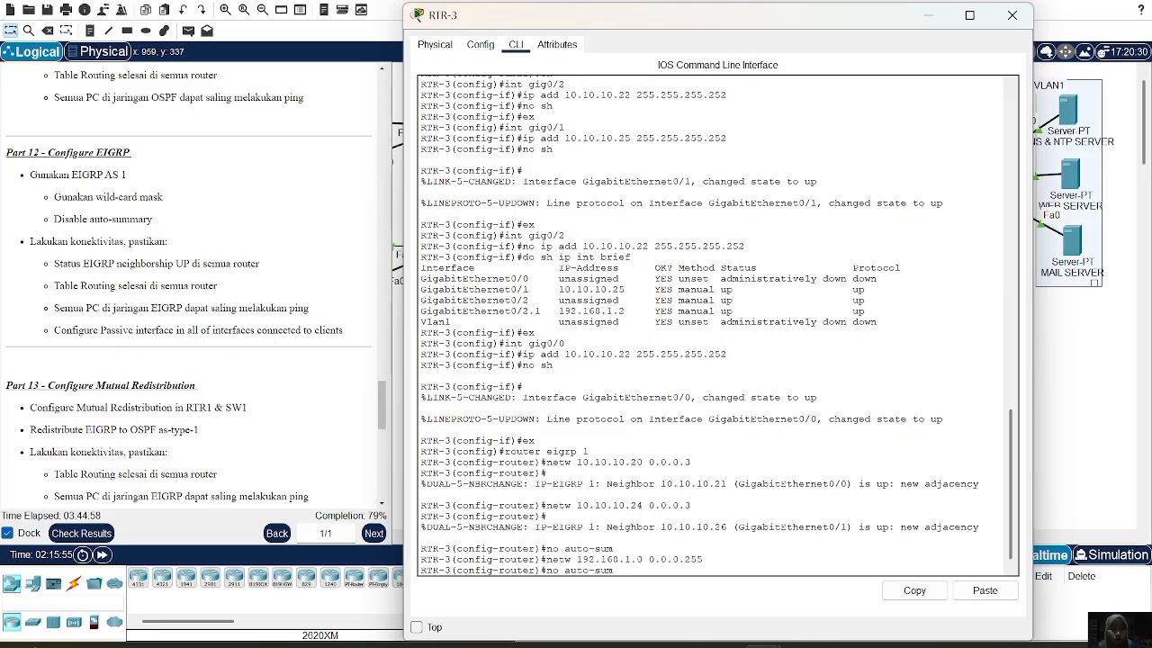
pyautogui.press('Return')
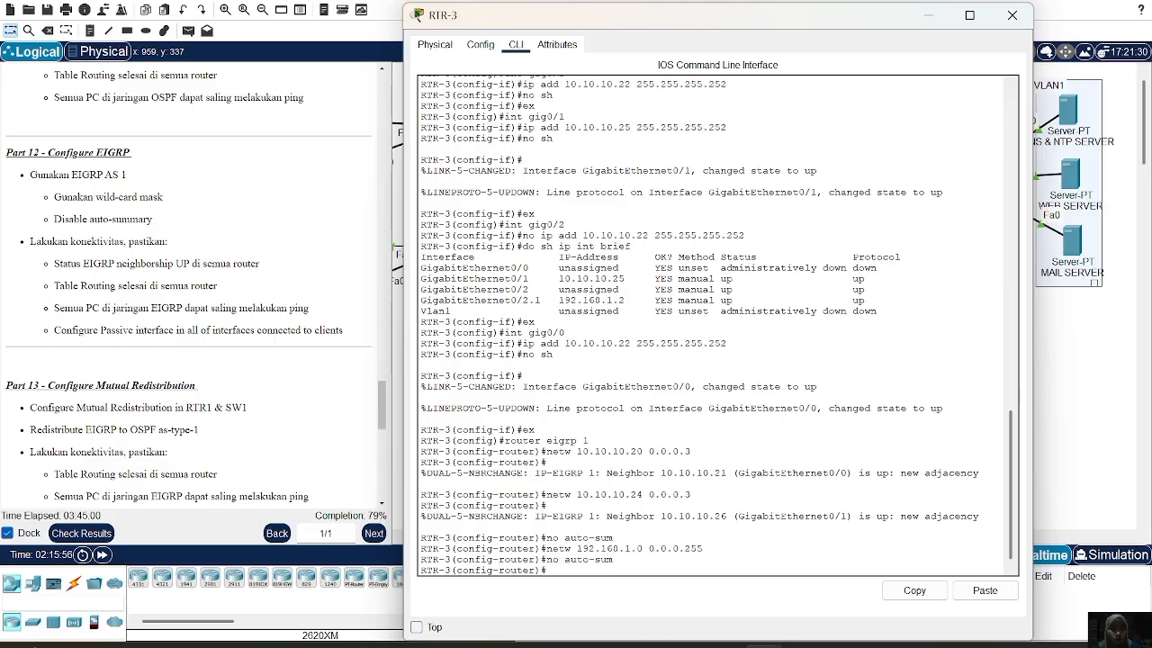
pyautogui.write('do sh ip route')
pyautogui.press('Return')
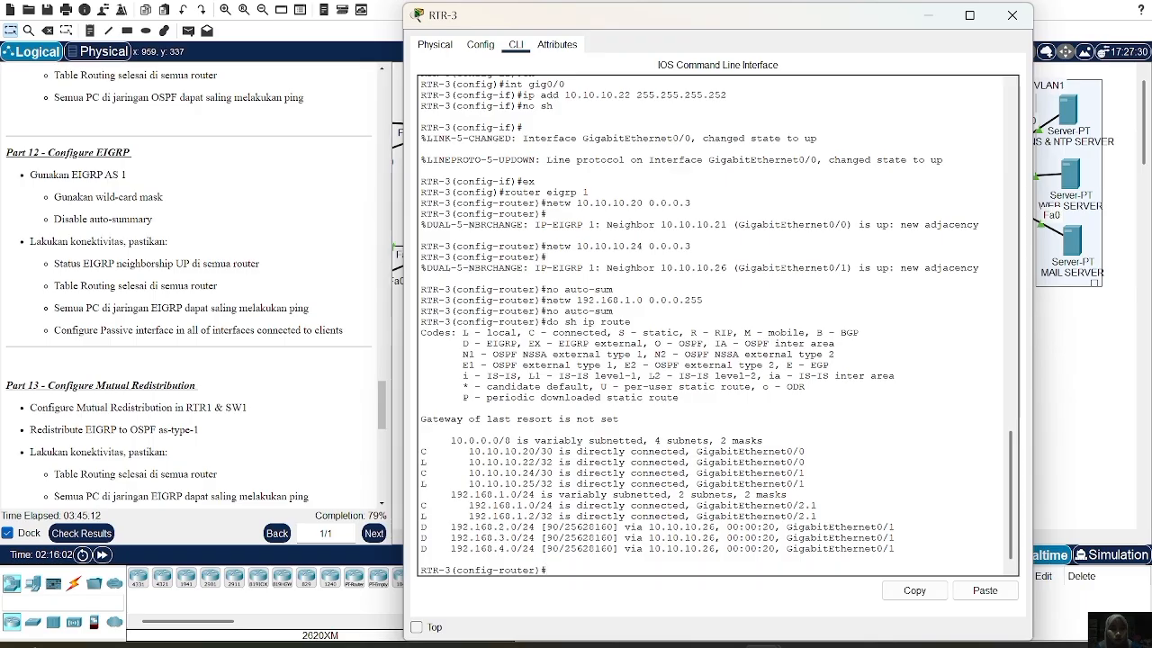
# Close RTR-3's window and send a simple test packet from RTR-2 to RTR-3
pyautogui.click(1012, 15)
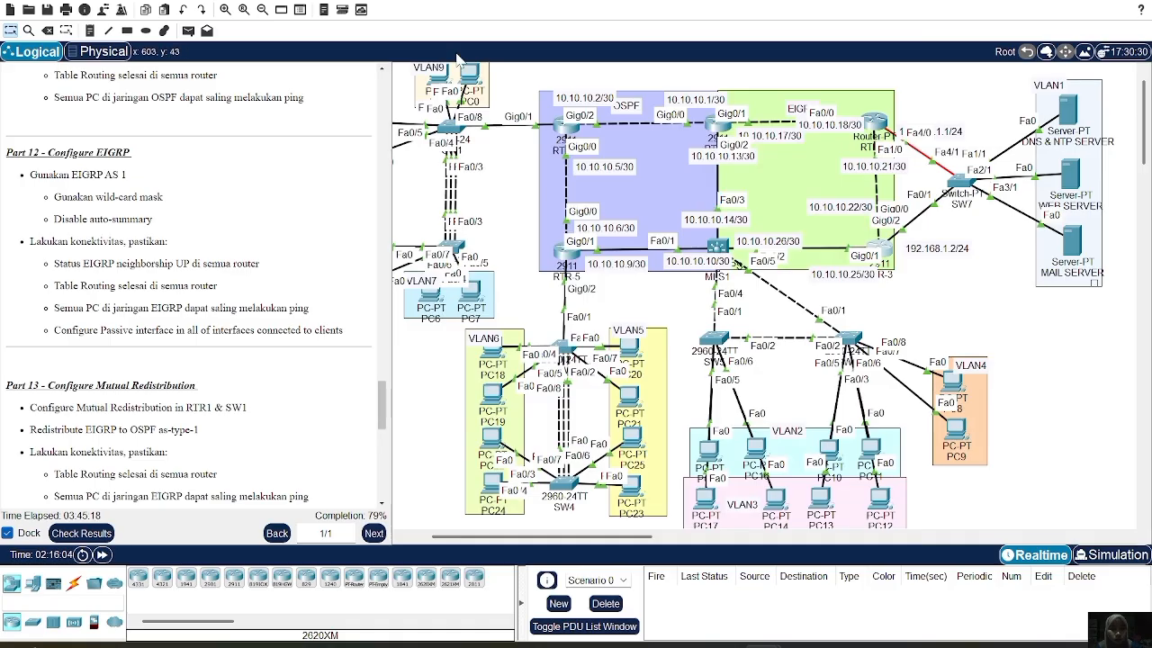
pyautogui.click(189, 32)
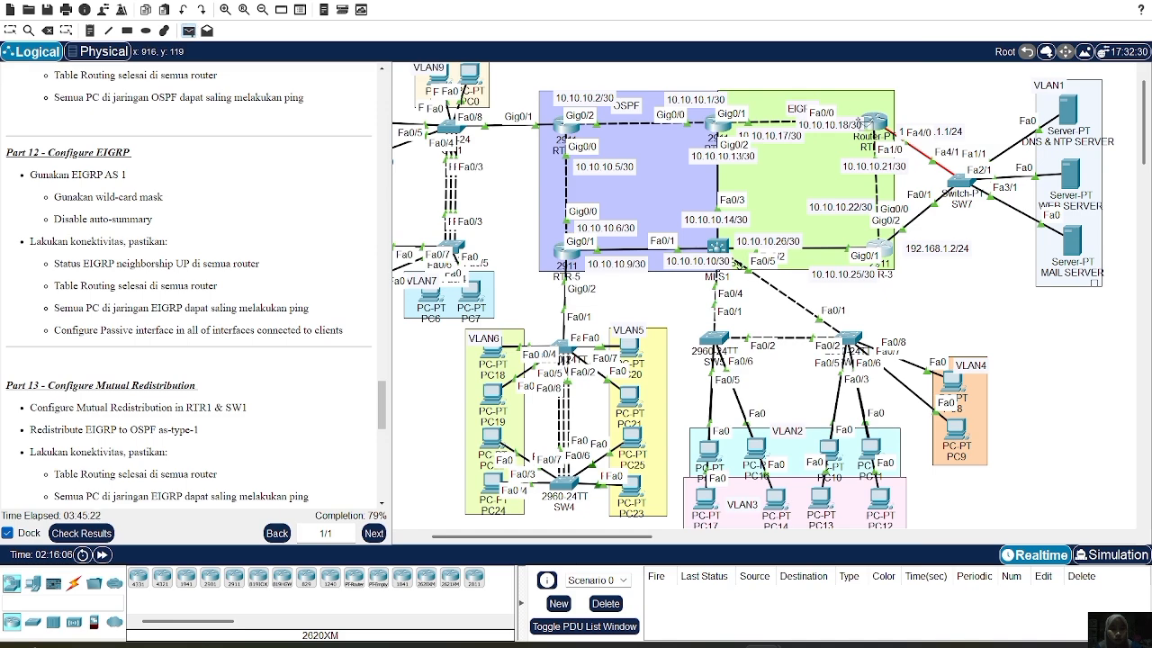
pyautogui.click(877, 123)
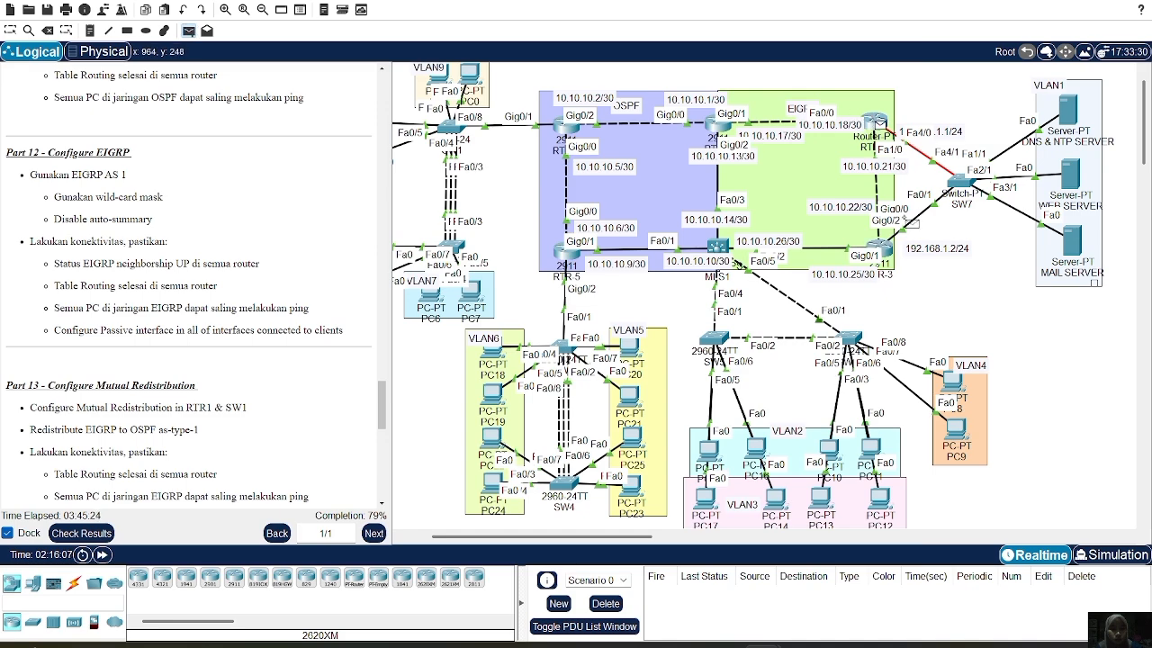
pyautogui.click(880, 249)
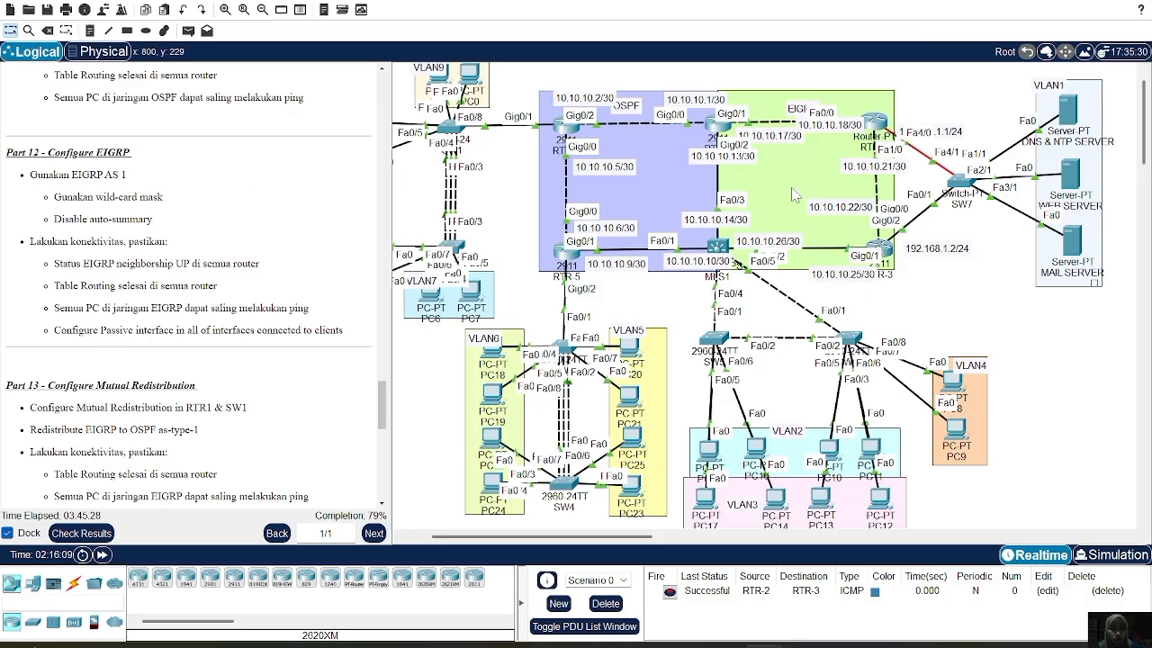
# Send a simple test packet from MLS1 to RTR-2, then delete the test packets
pyautogui.click(188, 31)
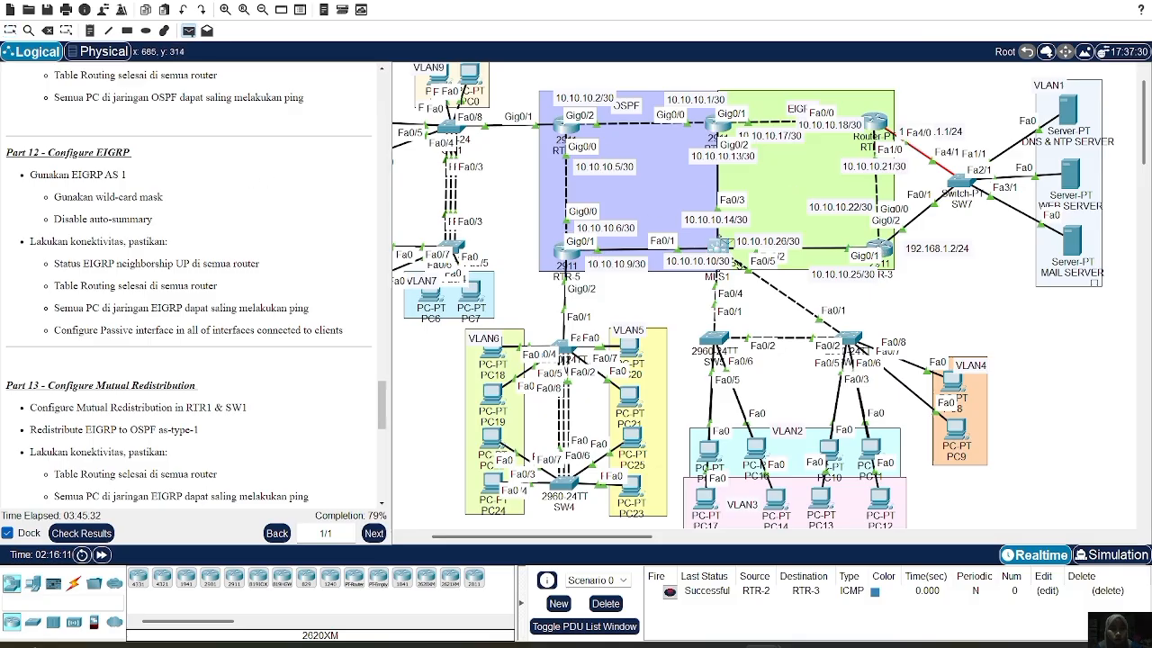
pyautogui.click(874, 120)
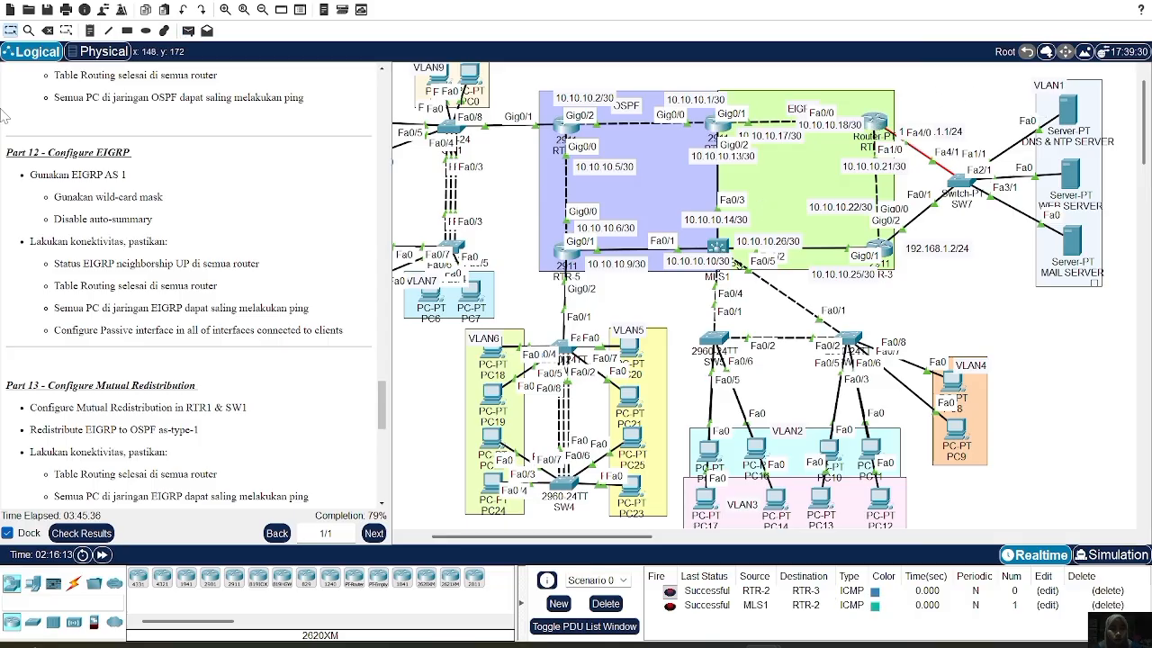
pyautogui.click(605, 603)
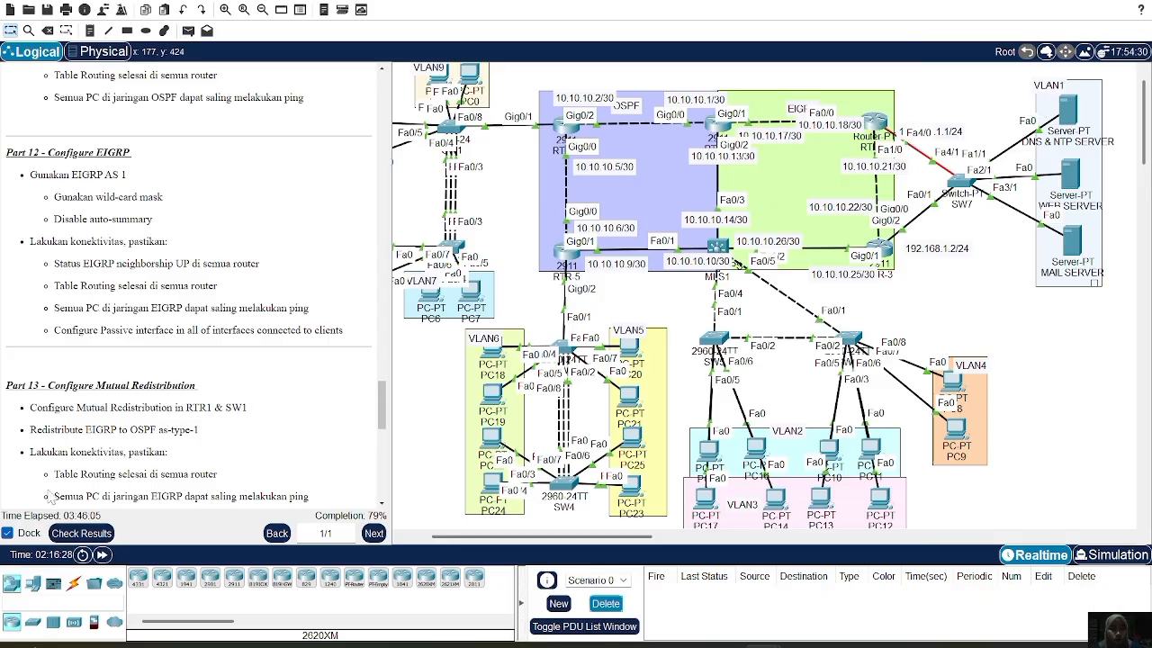
pyautogui.scroll(-3, 189, 288)
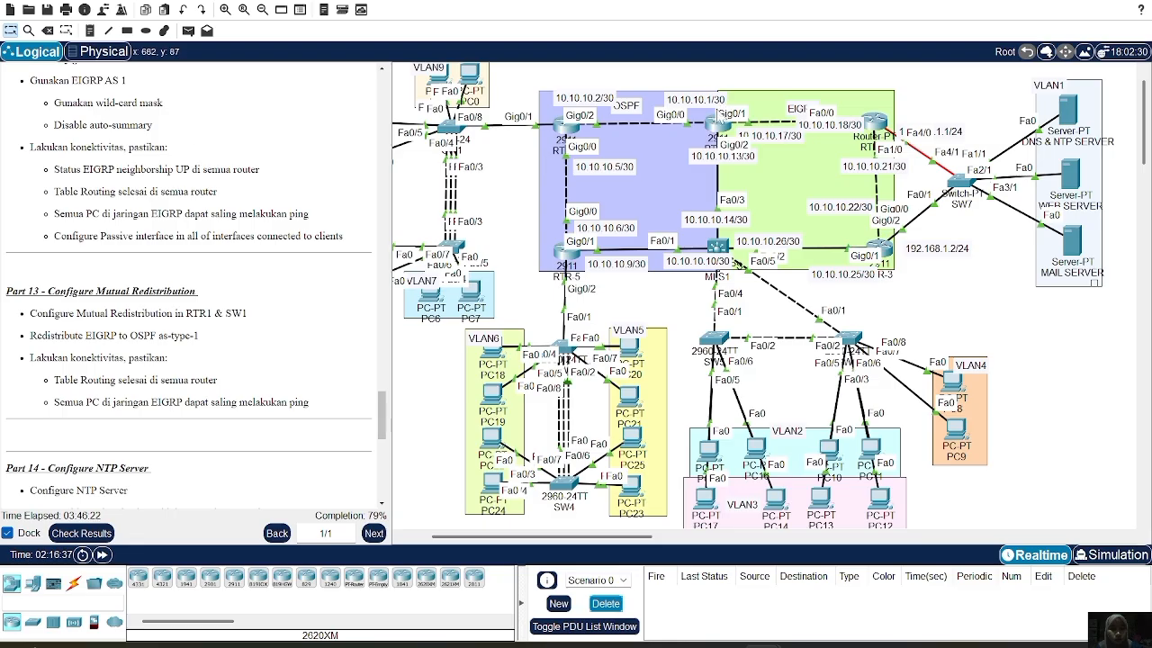
# On RTR-1, redistribute OSPF 10 into EIGRP with metric 1 1 1 1 1
pyautogui.click(717, 125)
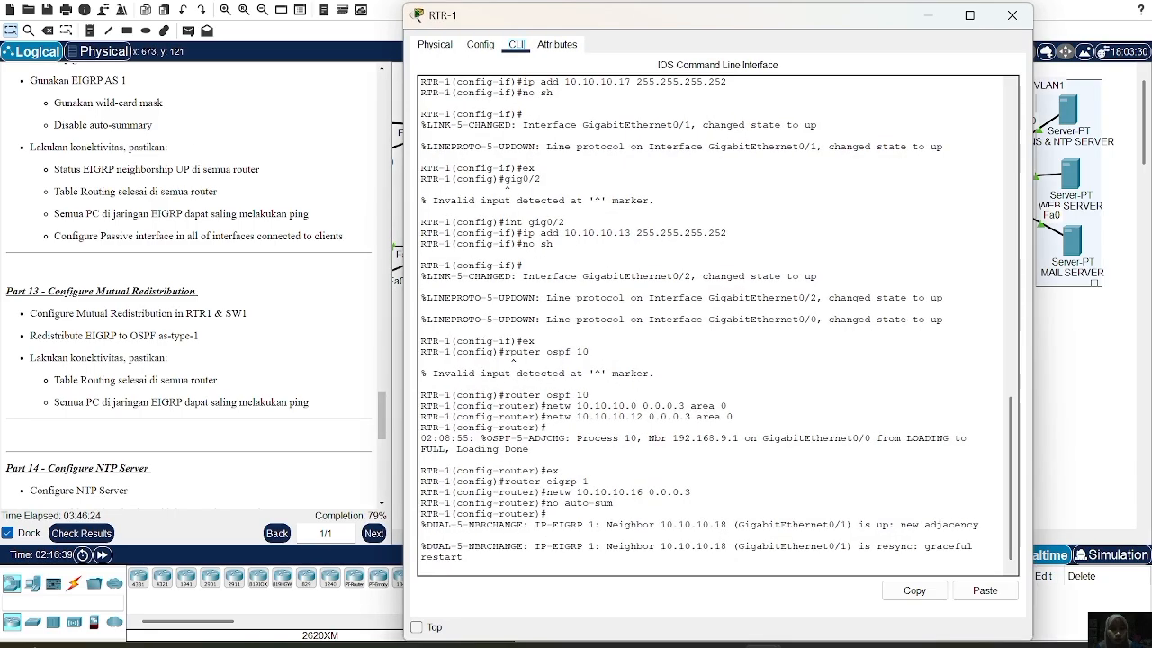
pyautogui.press('Return')
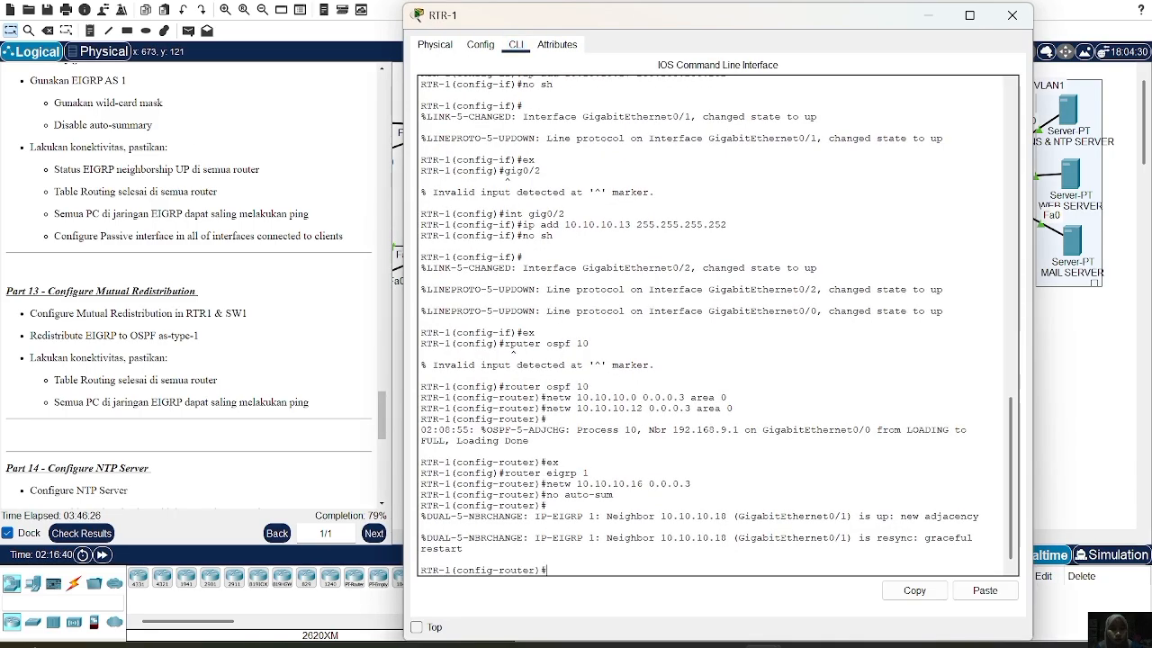
pyautogui.write('ex')
pyautogui.press('Return')
pyautogui.write('router eigrp 1')
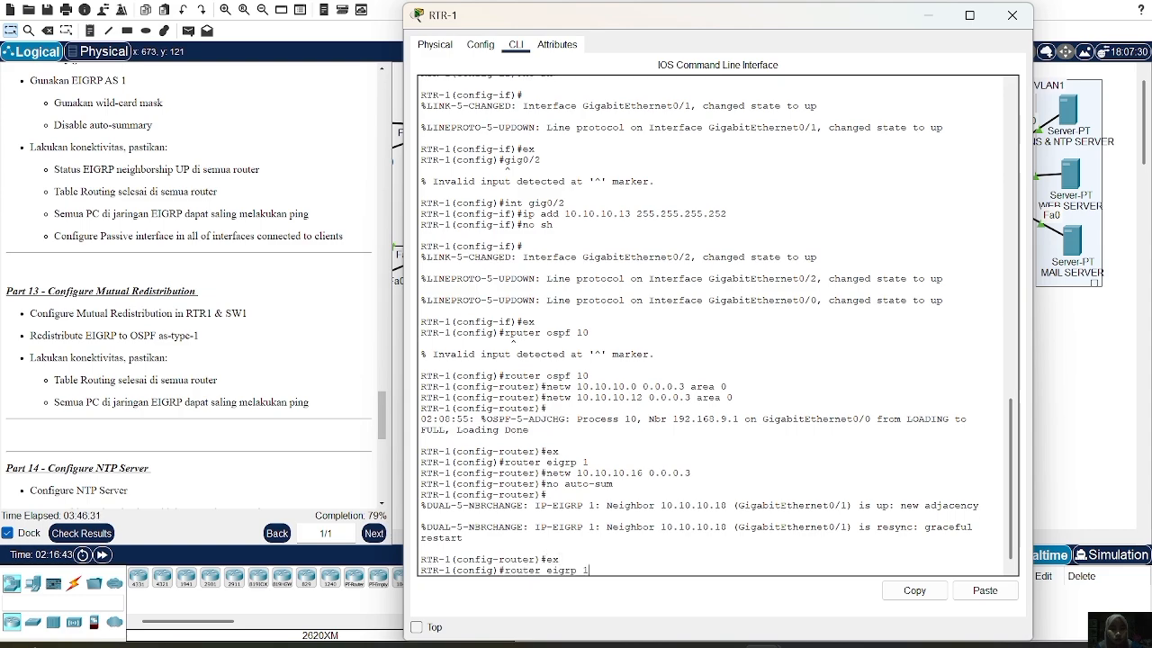
pyautogui.press('Return')
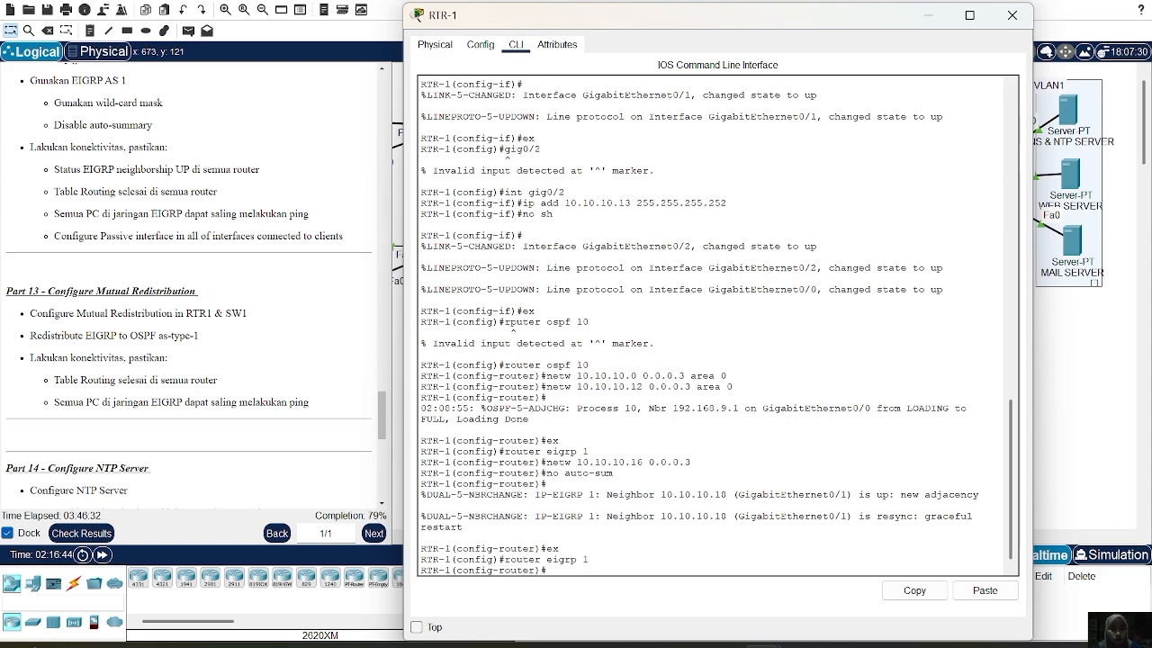
pyautogui.write('redis')
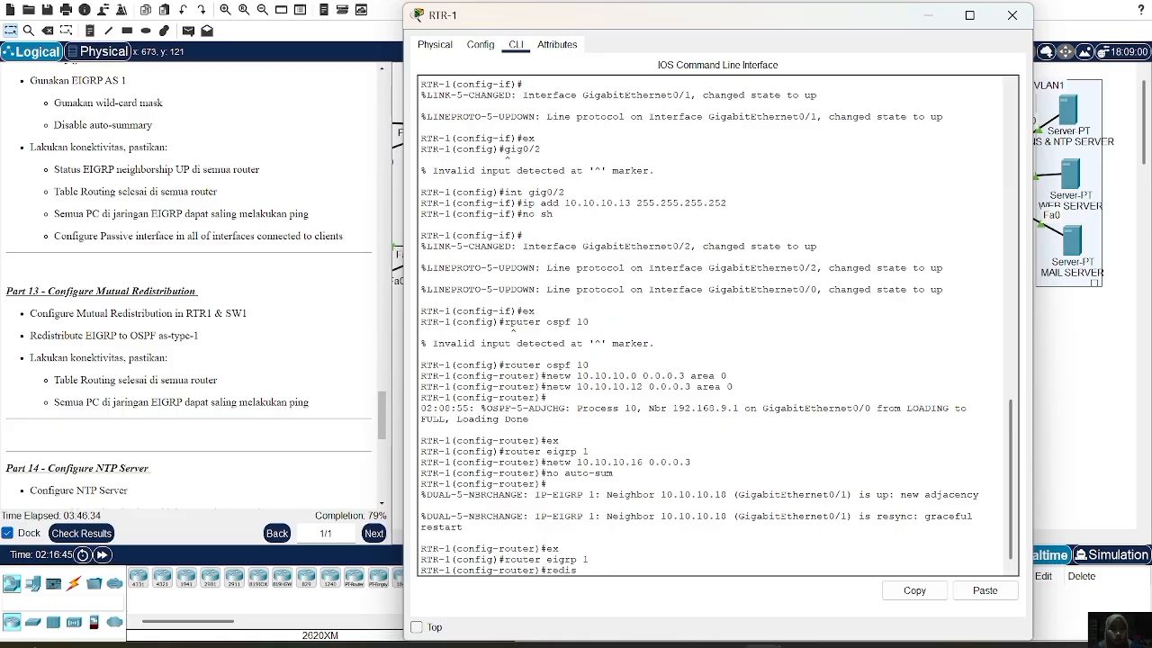
pyautogui.write('tribute ospf 1')
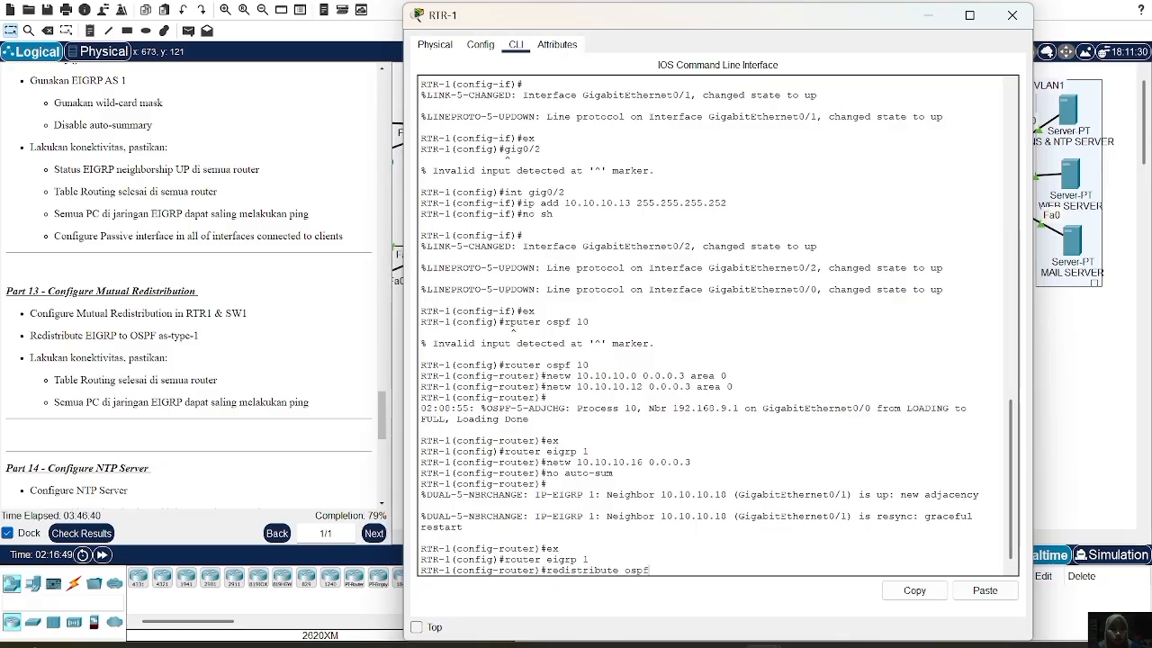
pyautogui.press('BackSpace')
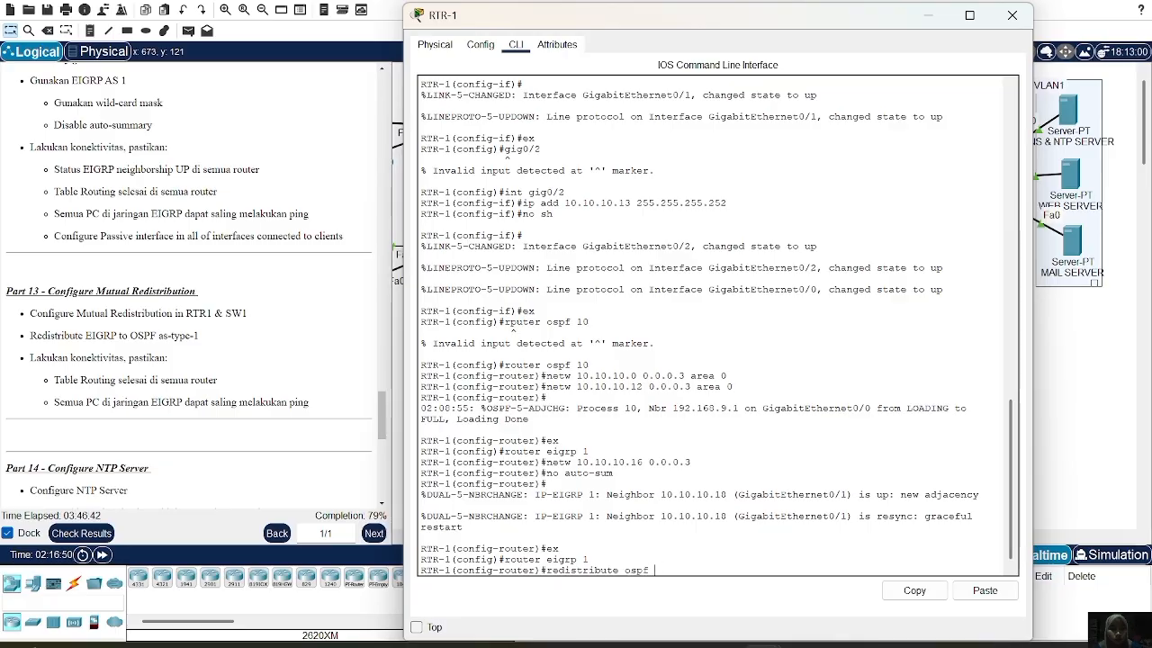
pyautogui.write('10 ?')
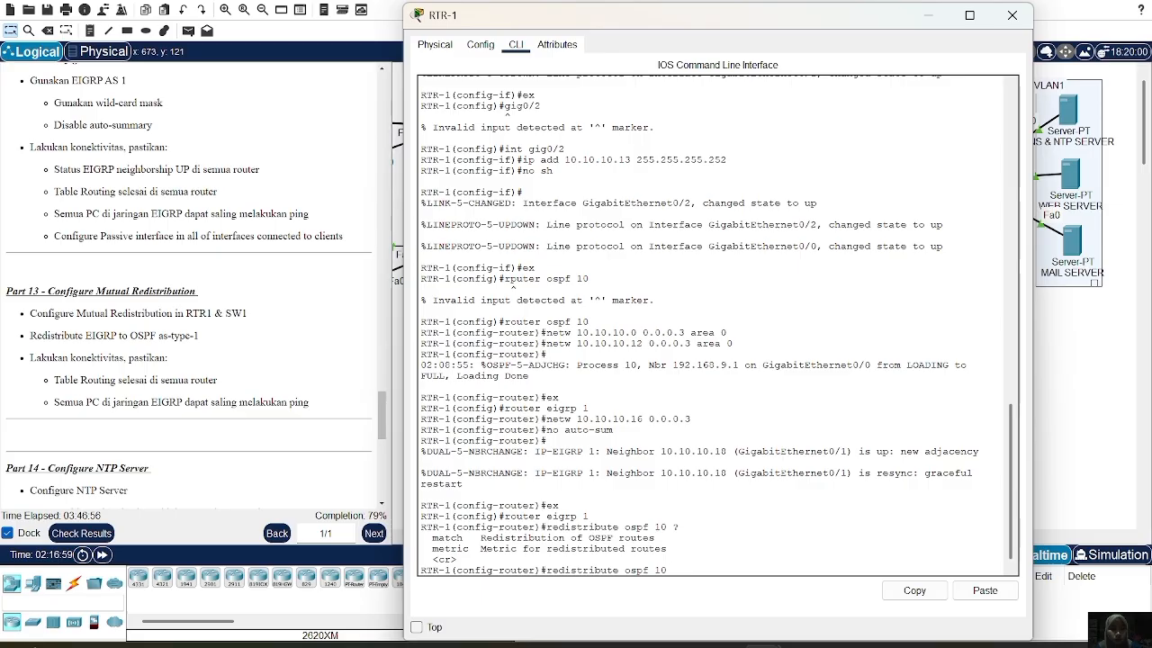
pyautogui.write('metriv')
pyautogui.press('BackSpace')
pyautogui.write('c 1 1 1 1')
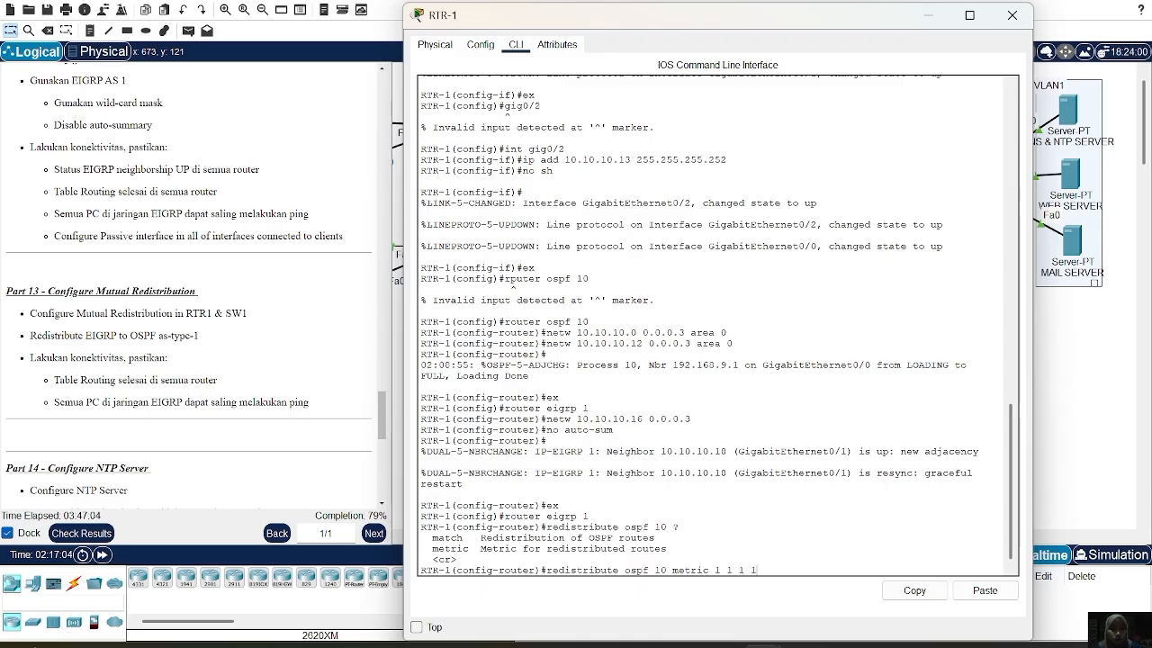
pyautogui.write(' 1')
pyautogui.press('Return')
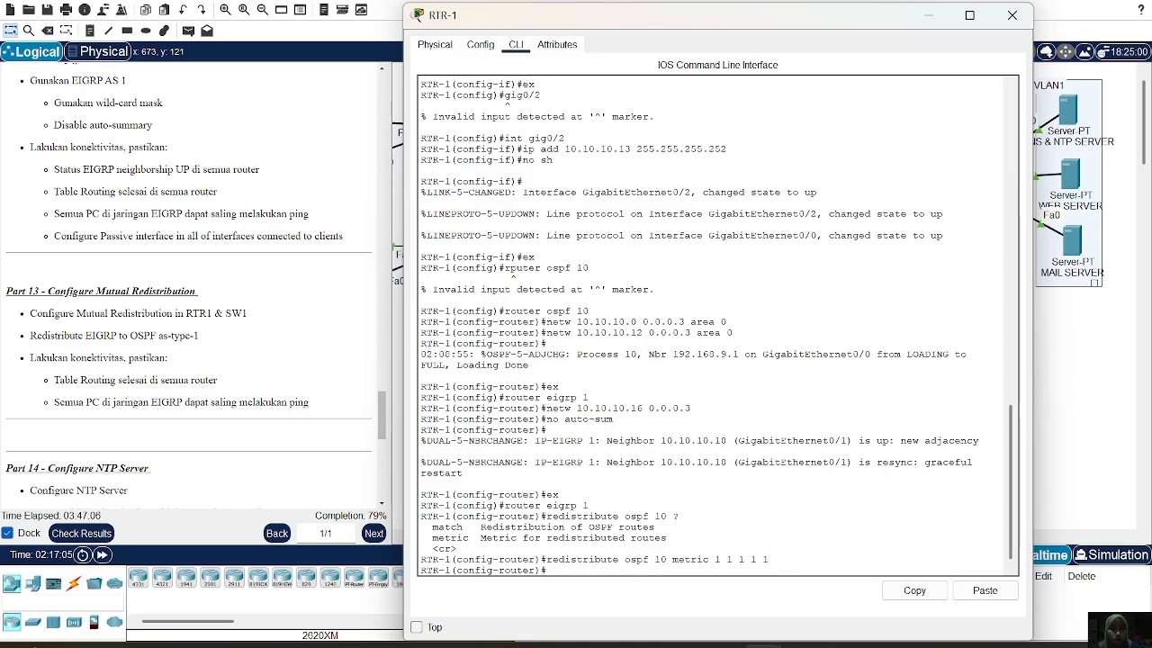
# Under router ospf 10 on RTR-1, redistribute eigrp 1 metric-type 1 subnets
pyautogui.write('ex')
pyautogui.press('Return')
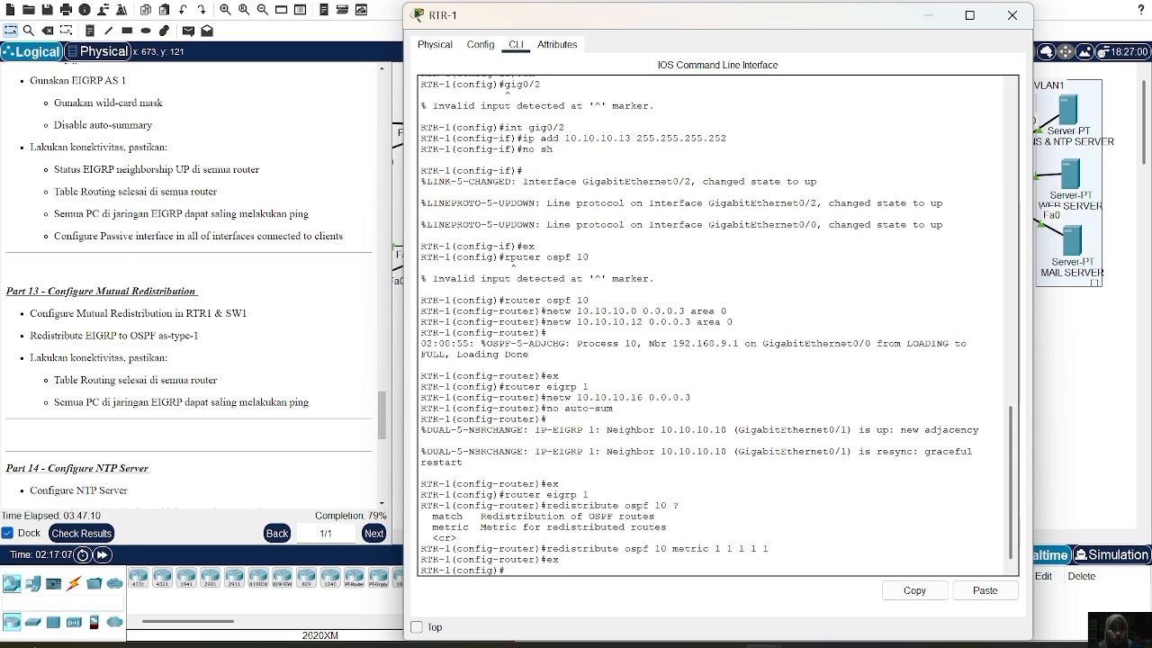
pyautogui.write('router ospf 10')
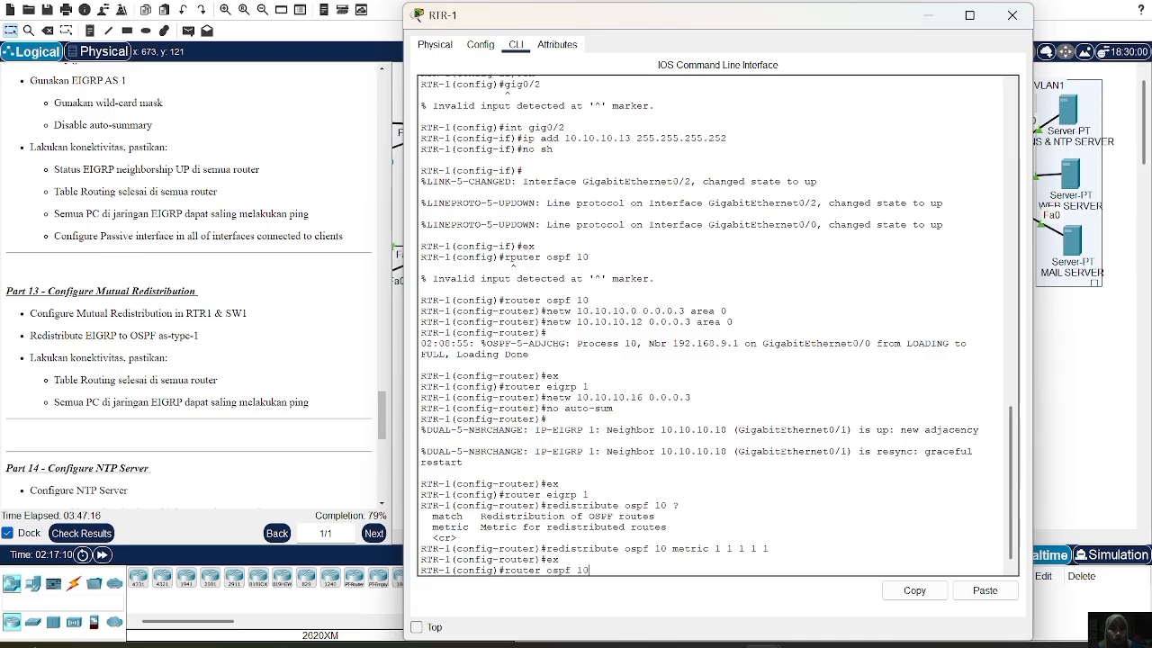
pyautogui.press('Return')
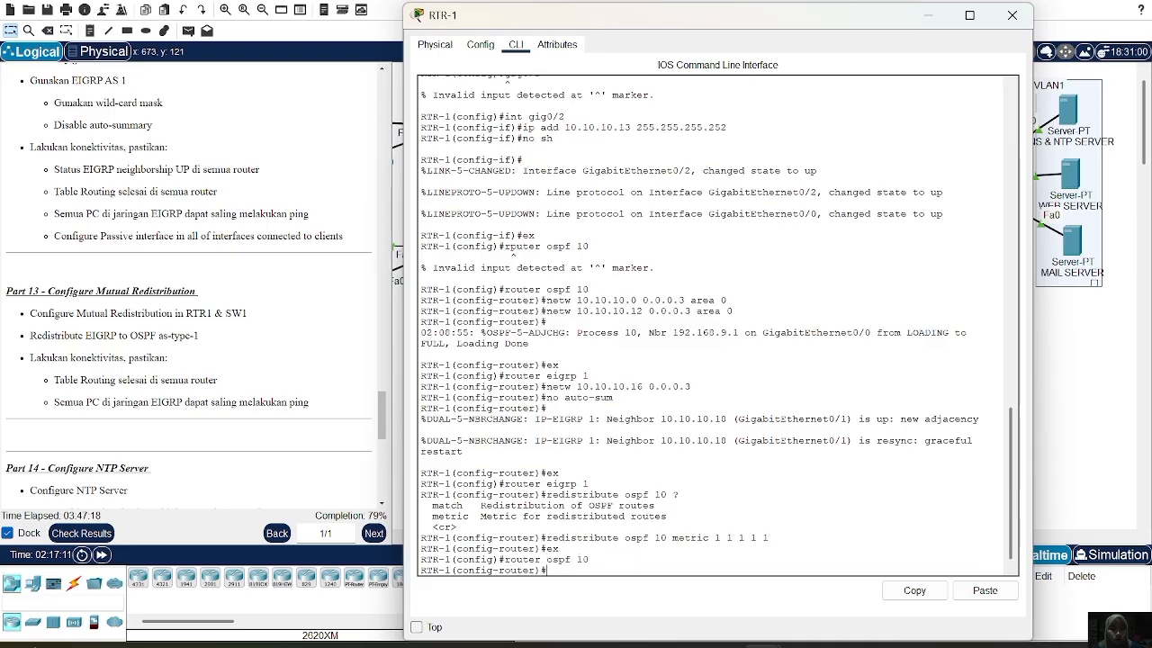
pyautogui.write('redistribute')
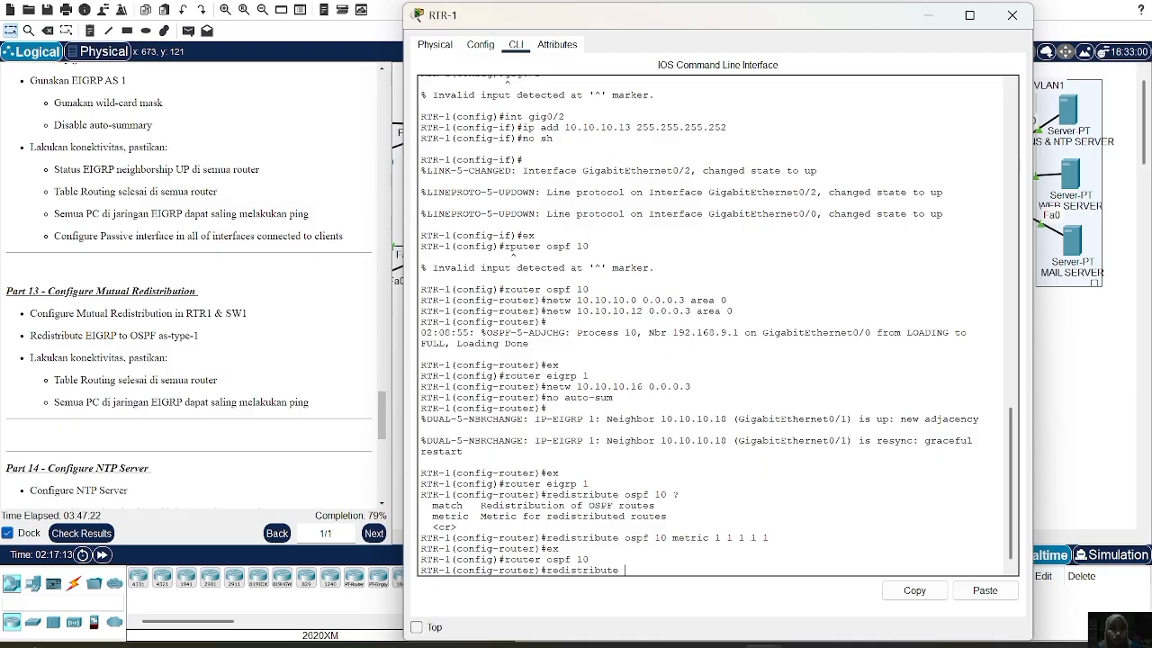
pyautogui.write(' eig')
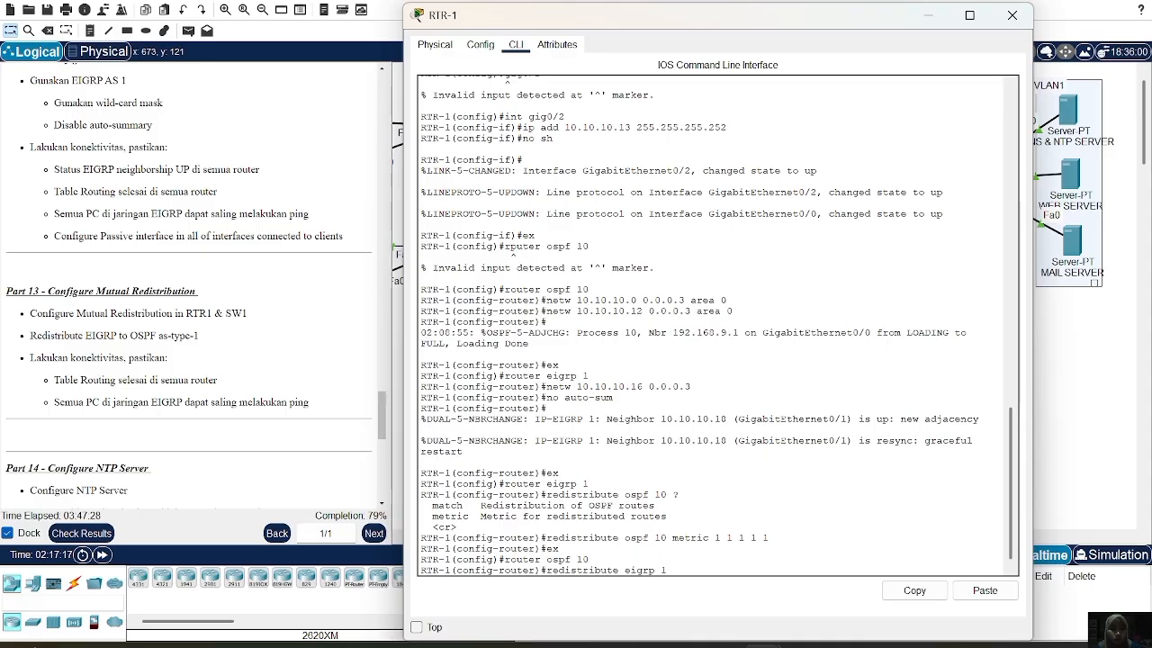
pyautogui.write('rp 1 metric')
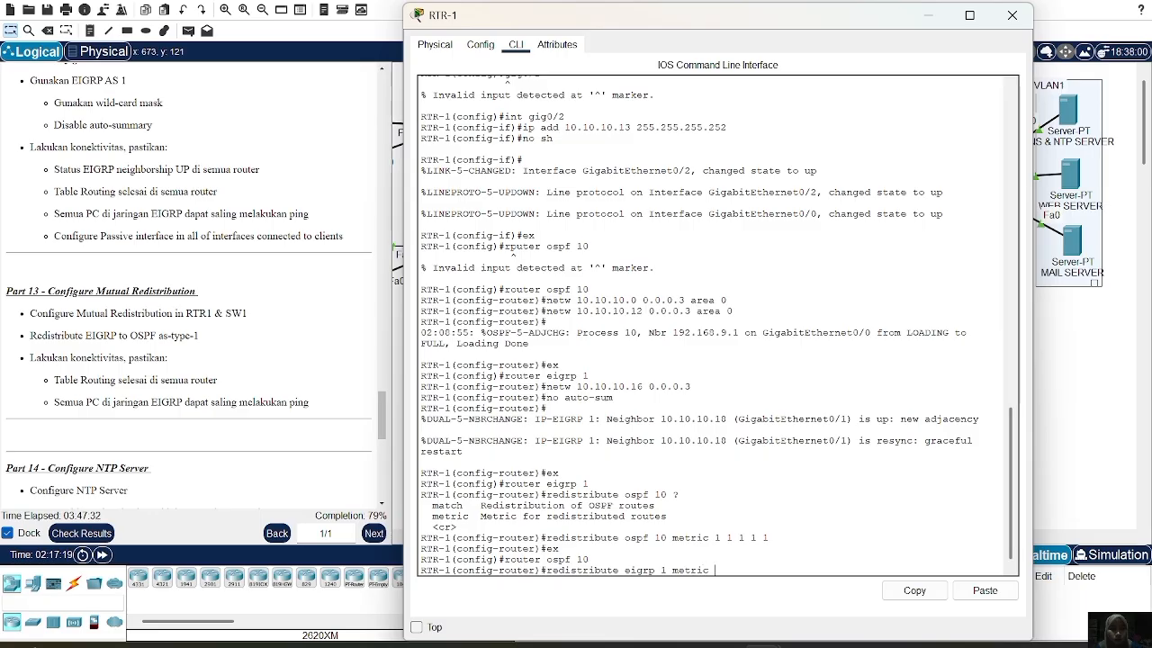
pyautogui.press('BackSpace')
pyautogui.write('-type ')
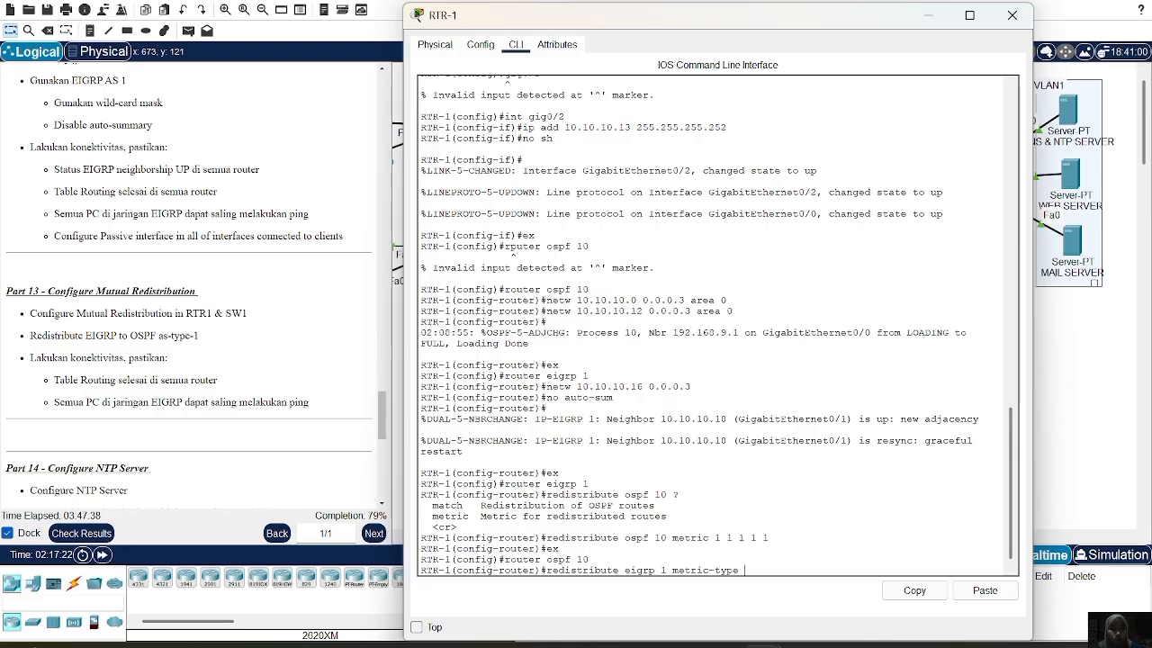
pyautogui.write('1 subnets')
pyautogui.press('Return')
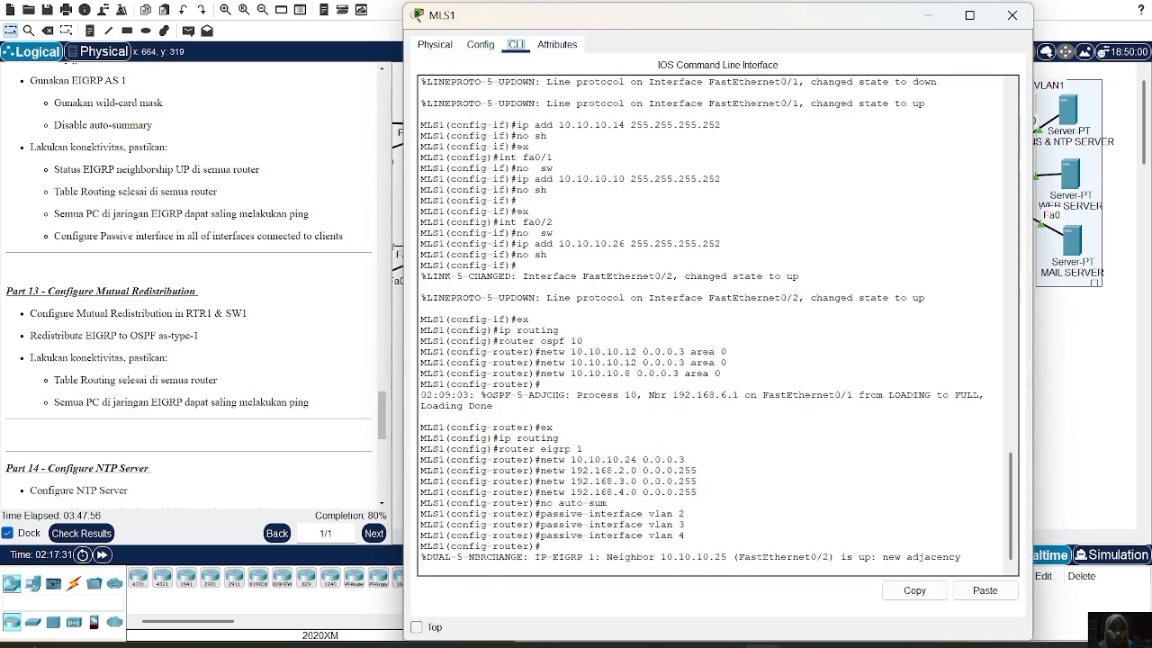
# On MLS1, redistribute OSPF 10 into EIGRP 1 with metric 1 1 1 1 1
pyautogui.press('Return')
pyautogui.write('ex')
pyautogui.press('Return')
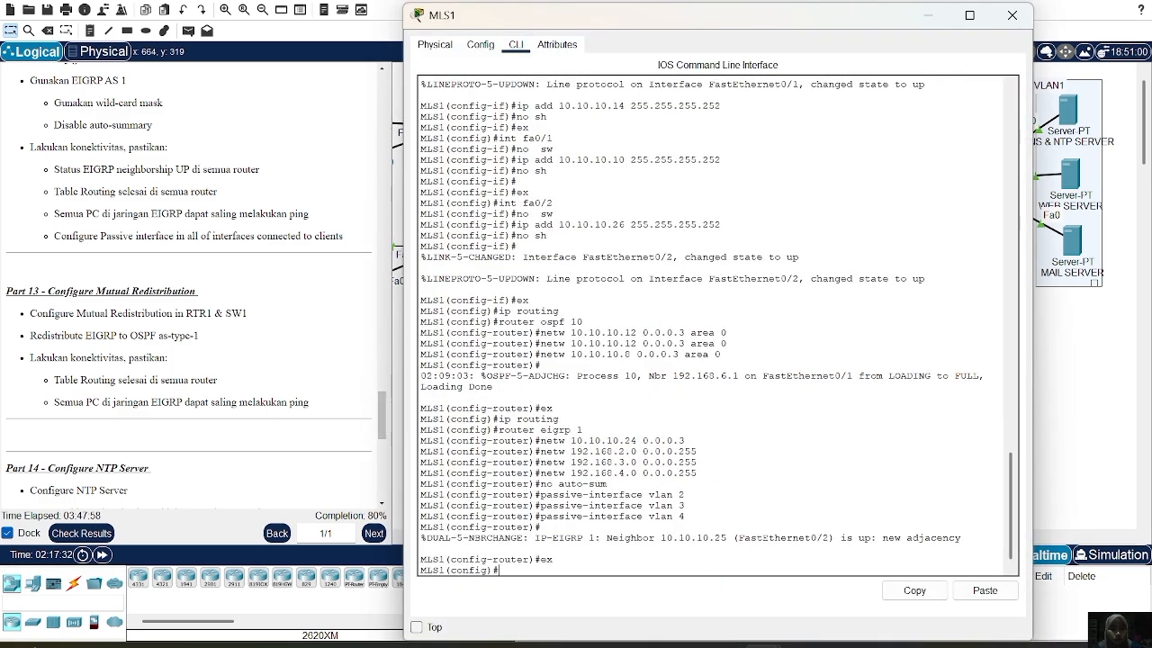
pyautogui.write('router eigrp 1')
pyautogui.press('Return')
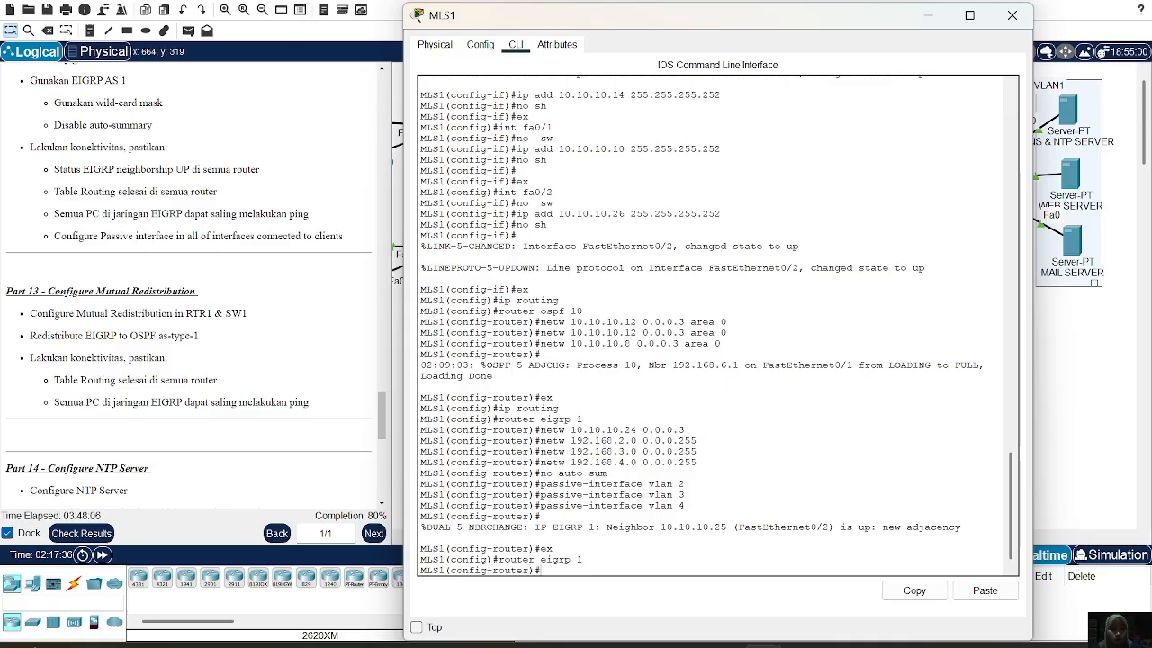
pyautogui.write('redistribute os')
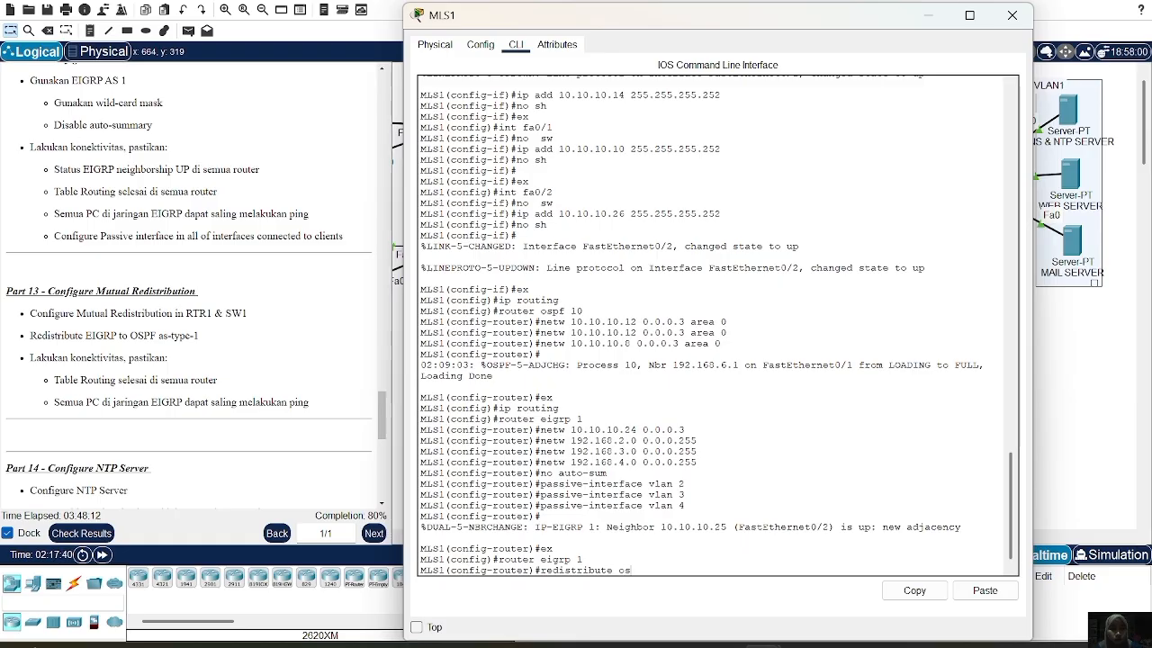
pyautogui.write('pf 10 mw')
pyautogui.press('BackSpace')
pyautogui.write('etric 1 1')
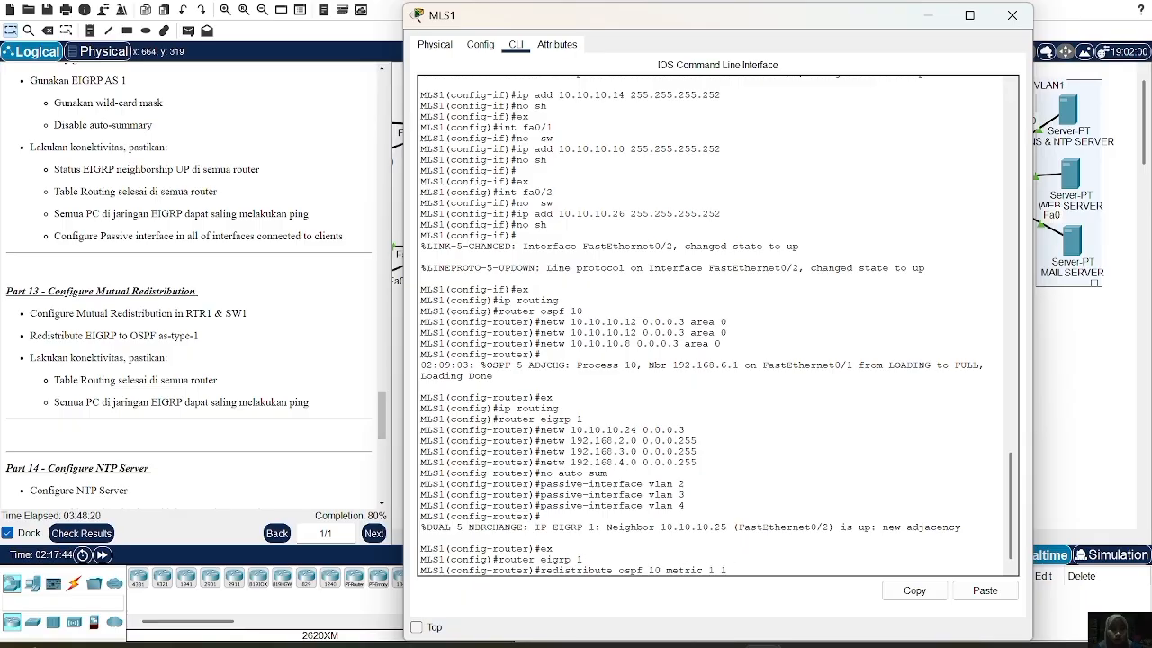
pyautogui.write(' 1 1 1')
pyautogui.press('Return')
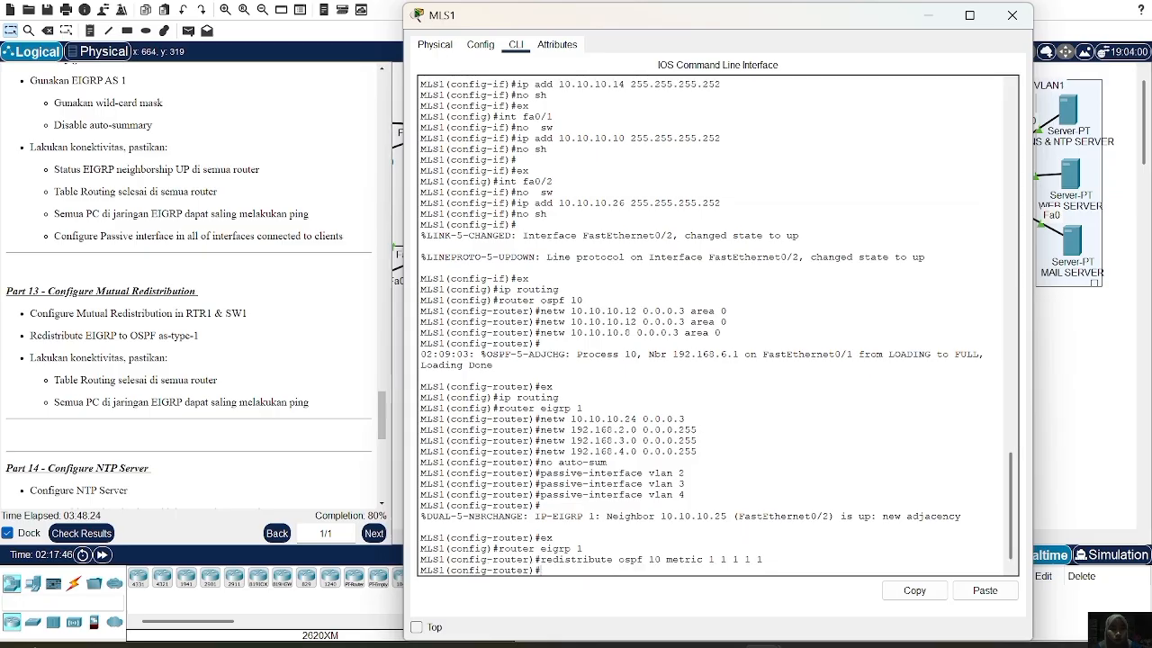
# Under router ospf 10 on MLS1, redistribute eigrp 1 metric-type 1 subnets, correcting the rejected command
pyautogui.write('ex')
pyautogui.press('Return')
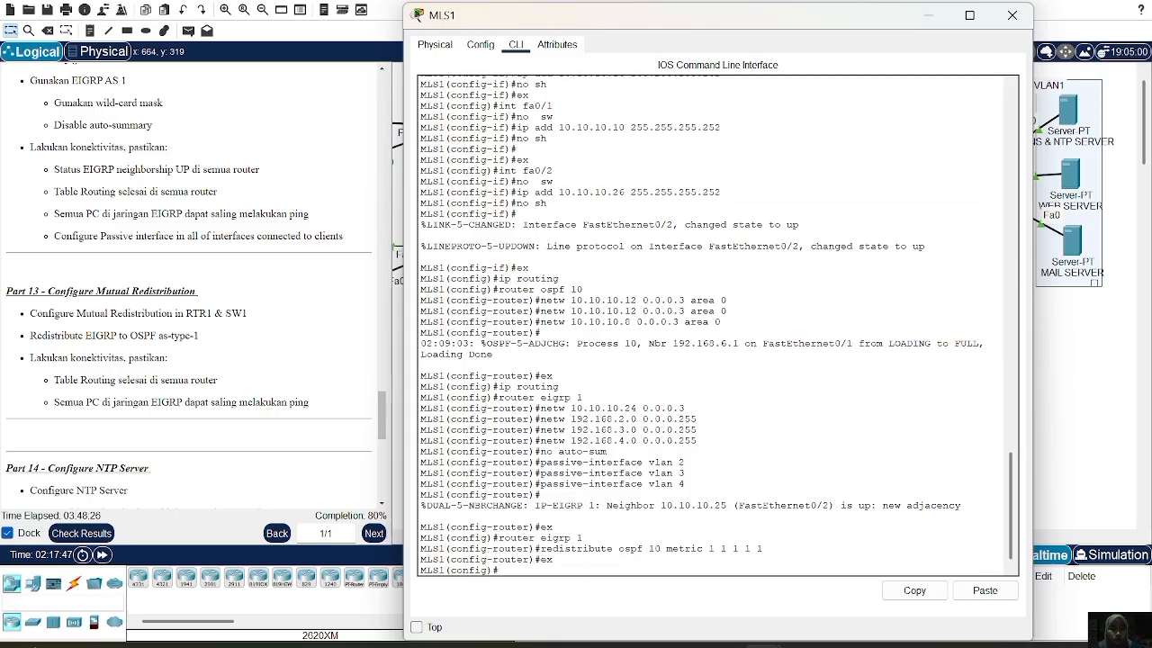
pyautogui.write('router ospf 10')
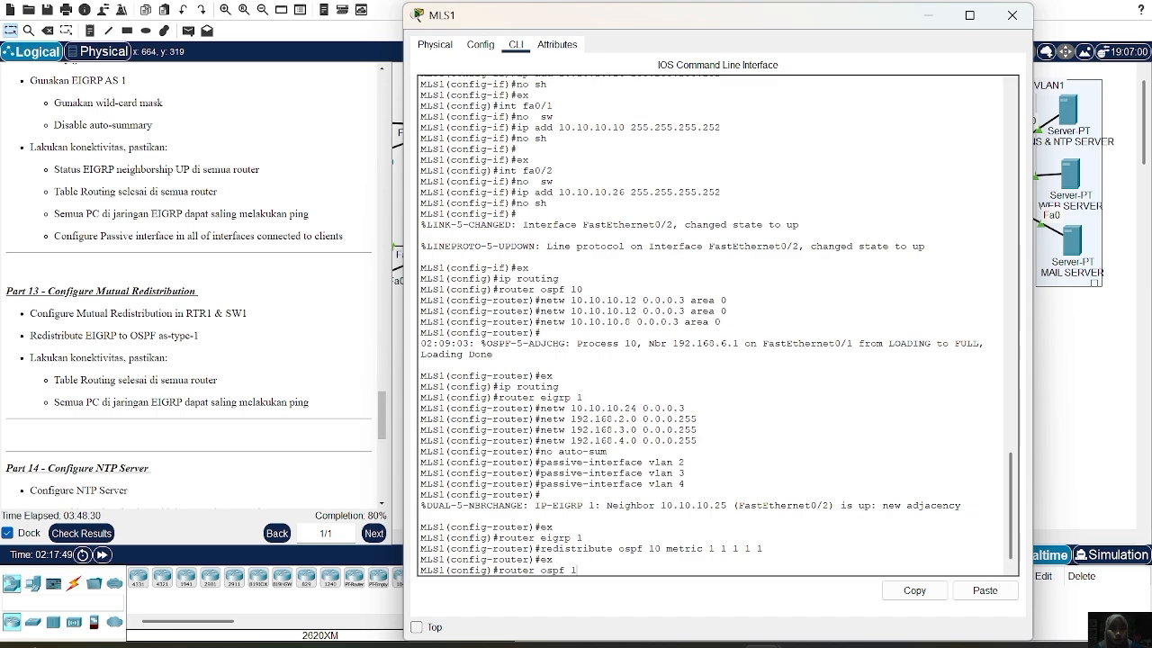
pyautogui.press('Return')
pyautogui.press('Up')
pyautogui.press('Up')
pyautogui.press('Up')
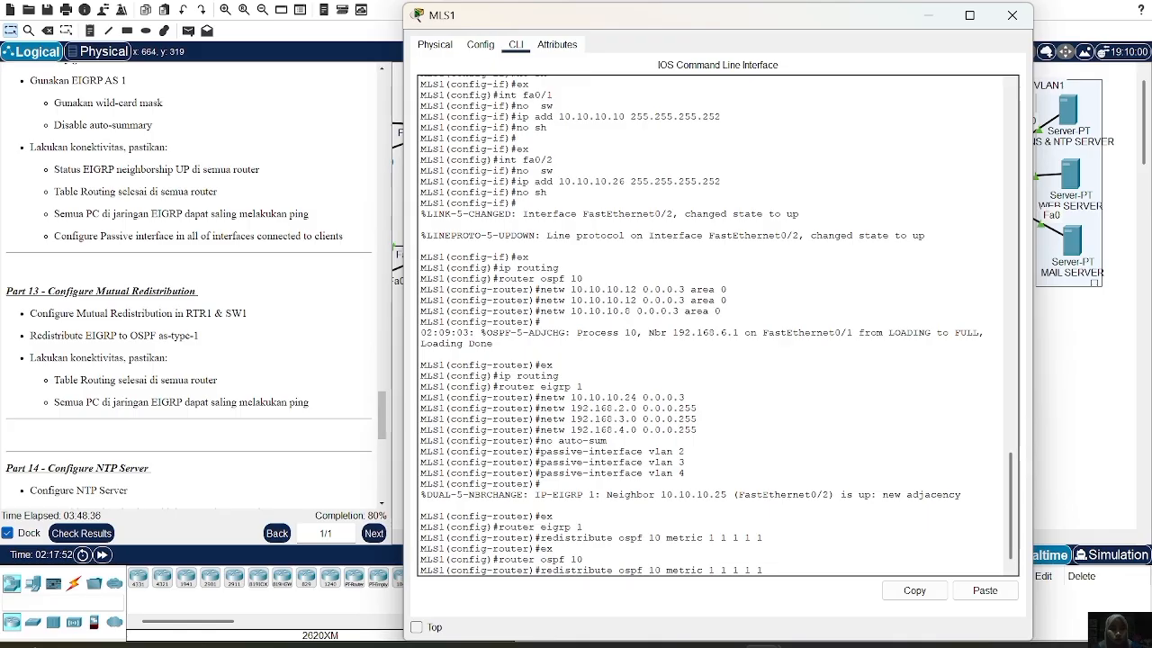
pyautogui.press('BackSpace')
pyautogui.press('BackSpace')
pyautogui.press('BackSpace')
pyautogui.press('BackSpace')
pyautogui.press('BackSpace')
pyautogui.press('BackSpace')
pyautogui.press('BackSpace')
pyautogui.press('BackSpace')
pyautogui.press('BackSpace')
pyautogui.press('BackSpace')
pyautogui.press('BackSpace')
pyautogui.press('BackSpace')
pyautogui.press('BackSpace')
pyautogui.press('BackSpace')
pyautogui.press('BackSpace')
pyautogui.press('BackSpace')
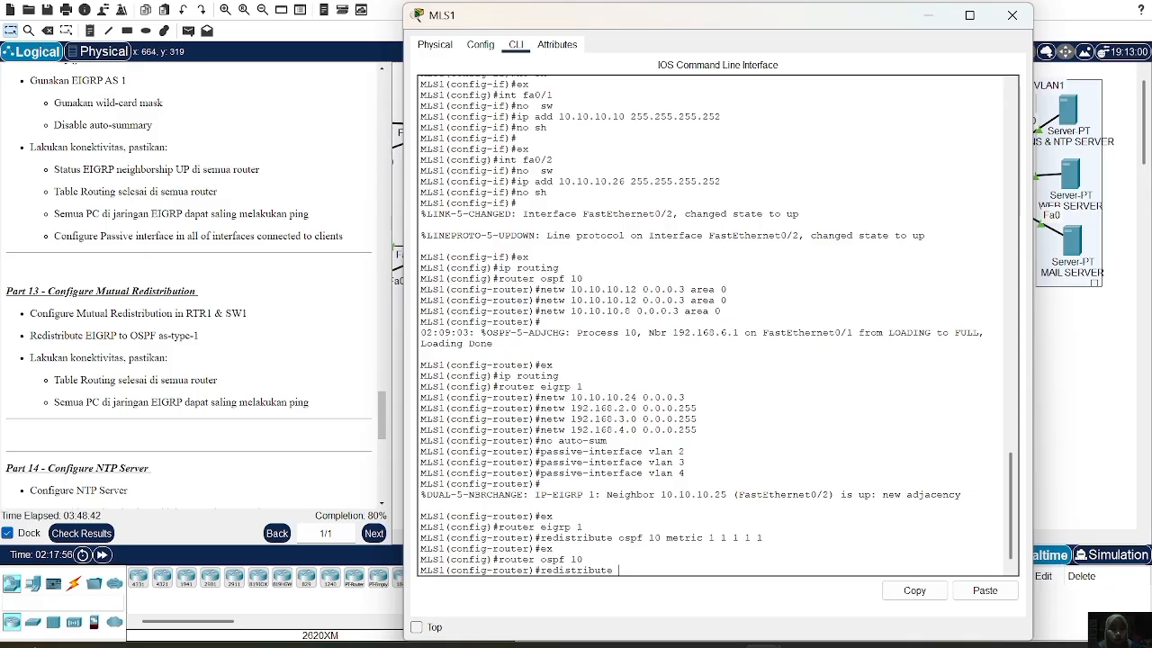
pyautogui.write('eigrp')
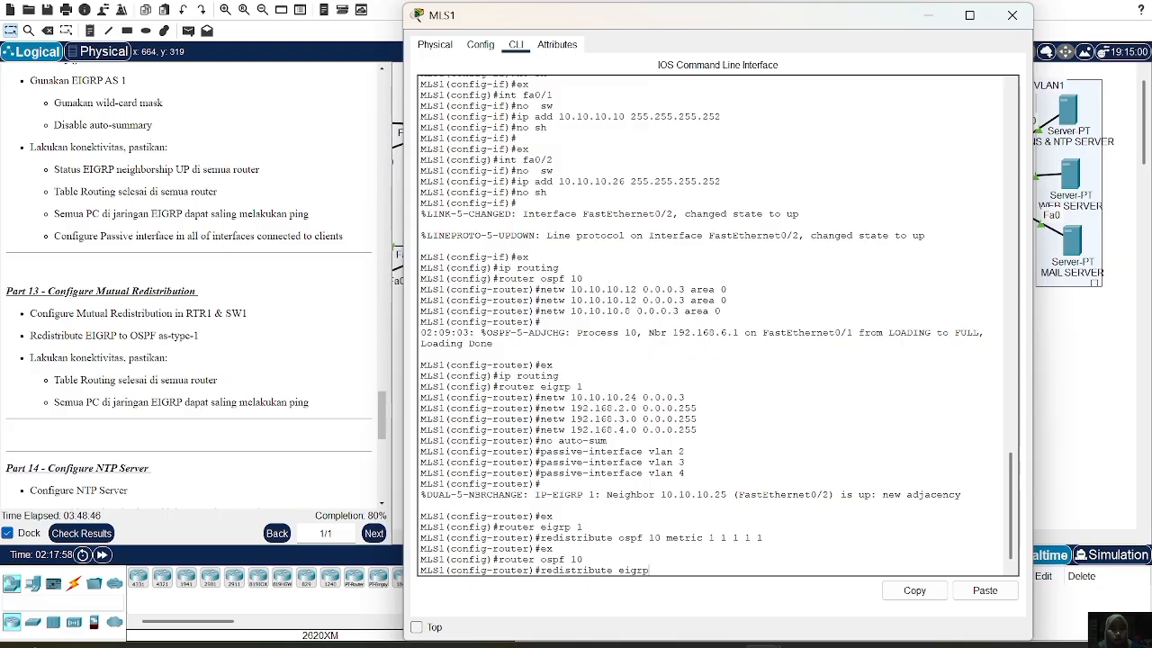
pyautogui.write(' 1 met')
pyautogui.press('BackSpace')
pyautogui.write('c-type')
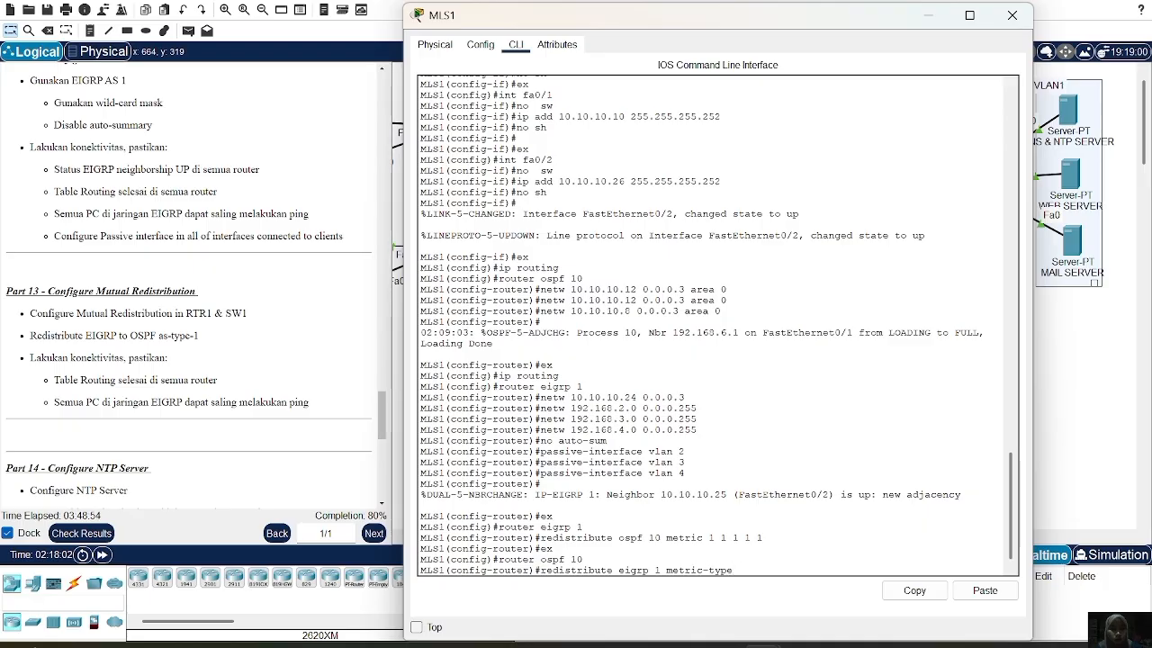
pyautogui.write(' sub')
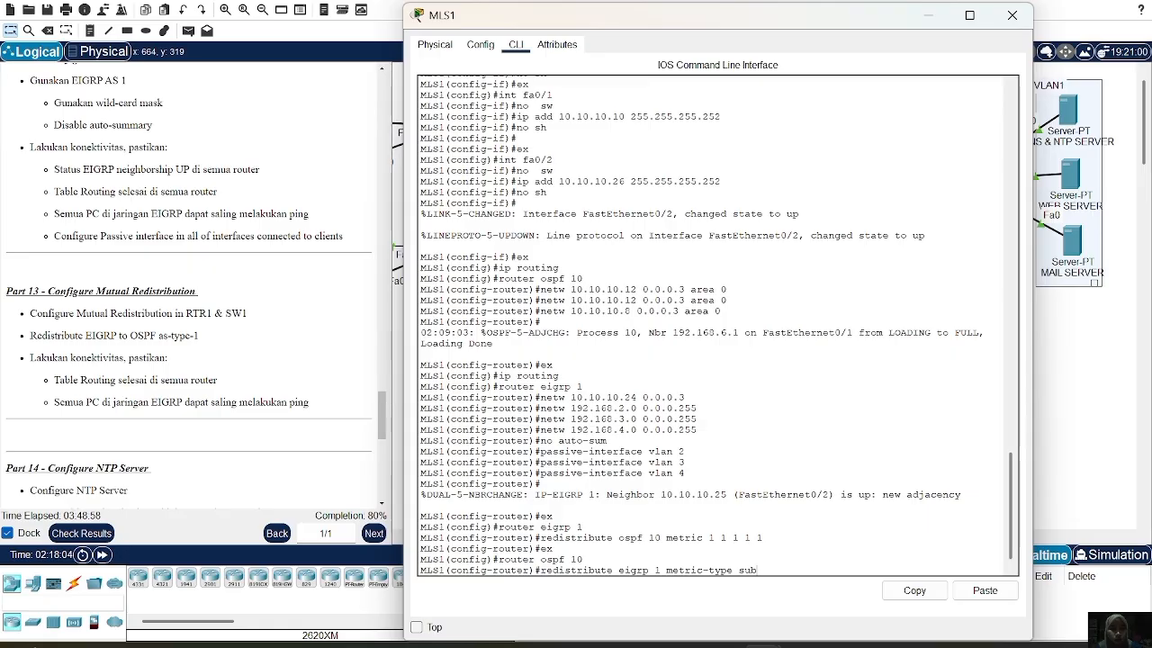
pyautogui.write('nets')
pyautogui.press('Return')
pyautogui.press('Up')
pyautogui.press('Left')
pyautogui.press('Left')
pyautogui.press('Left')
pyautogui.press('Left')
pyautogui.press('Left')
pyautogui.press('Left')
pyautogui.press('Left')
pyautogui.write('1')
pyautogui.press('Return')
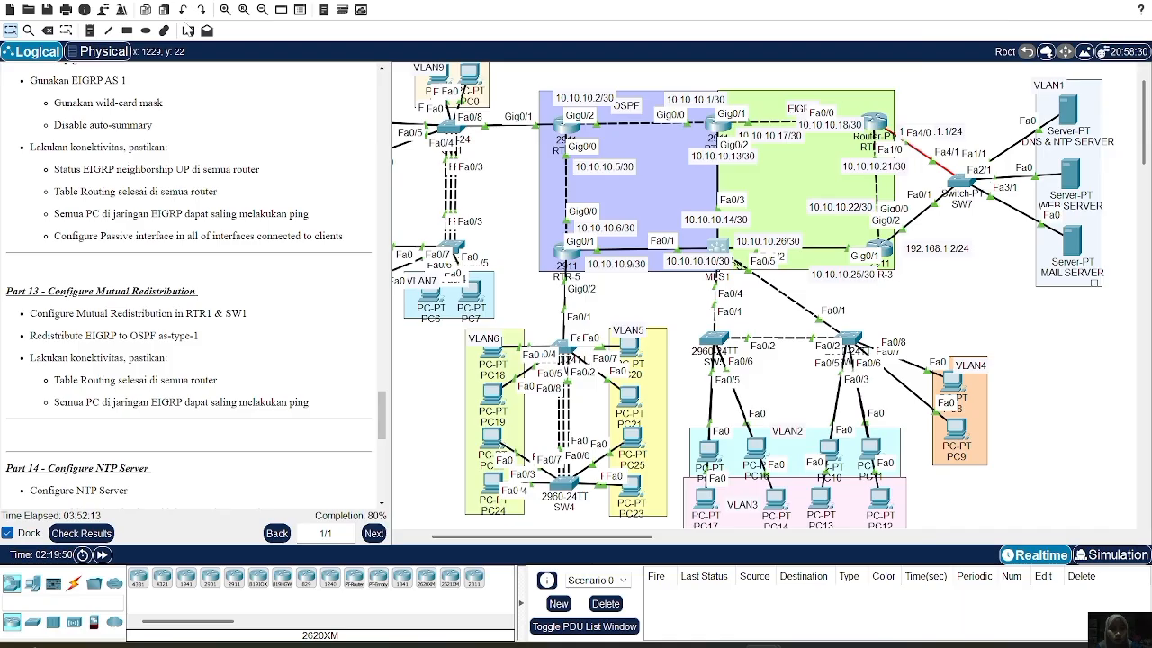
# Send a simple test packet from RTR-4 to RTR-2 and scroll the instructions down
pyautogui.click(188, 30)
pyautogui.click(567, 129)
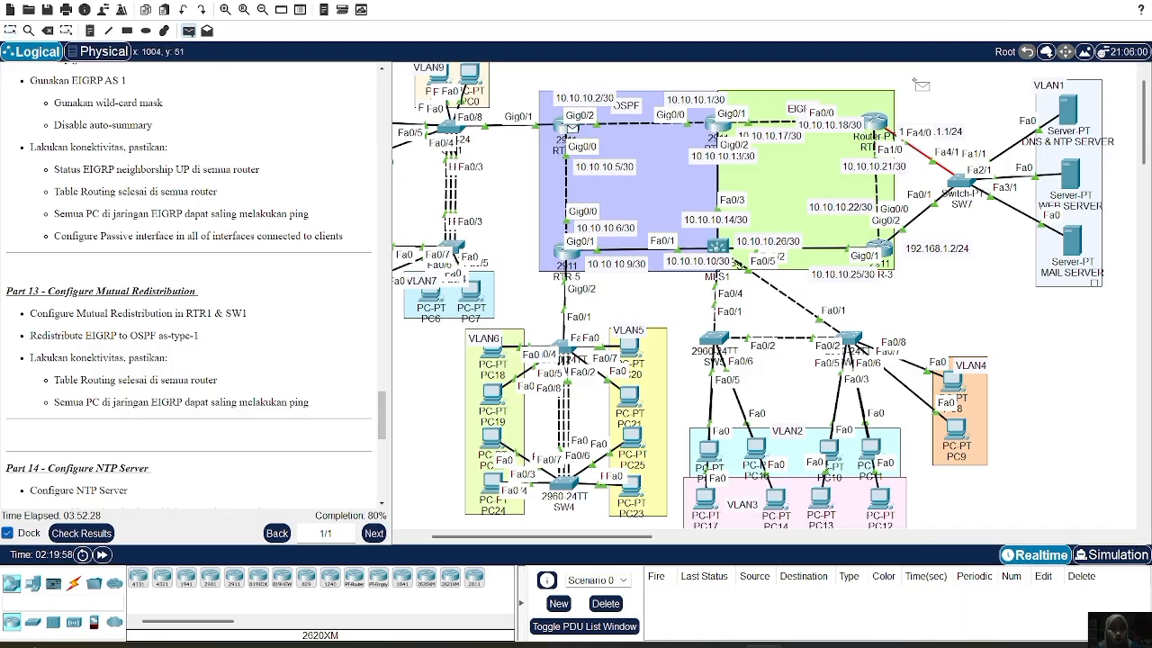
pyautogui.click(871, 122)
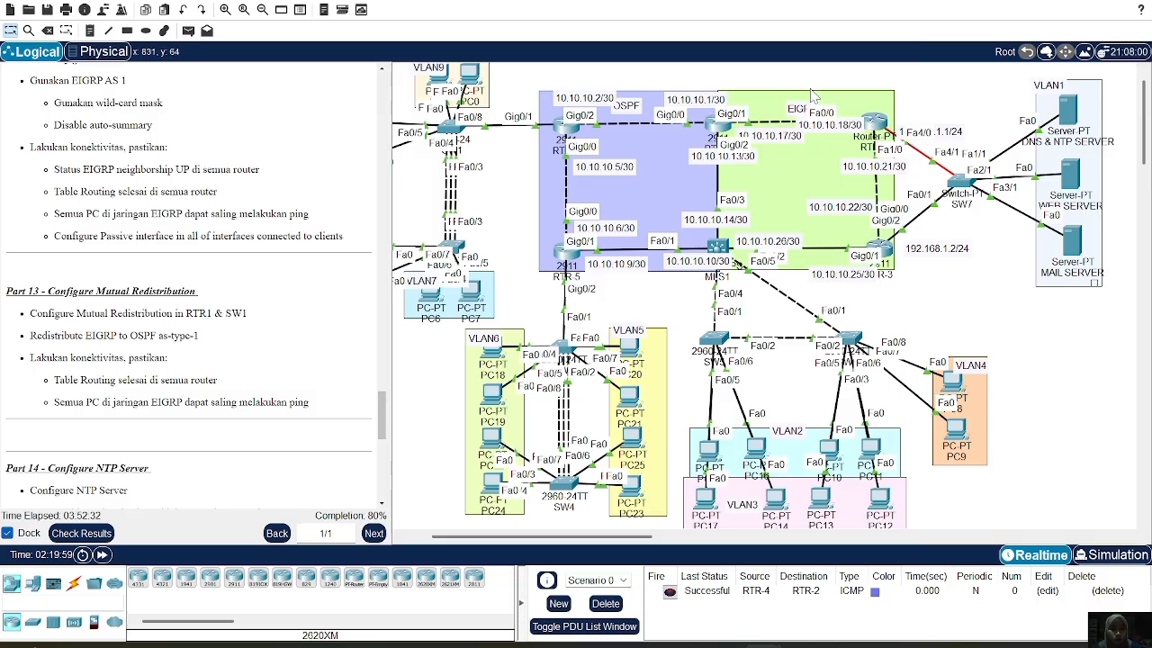
pyautogui.scroll(-5, 127, 340)
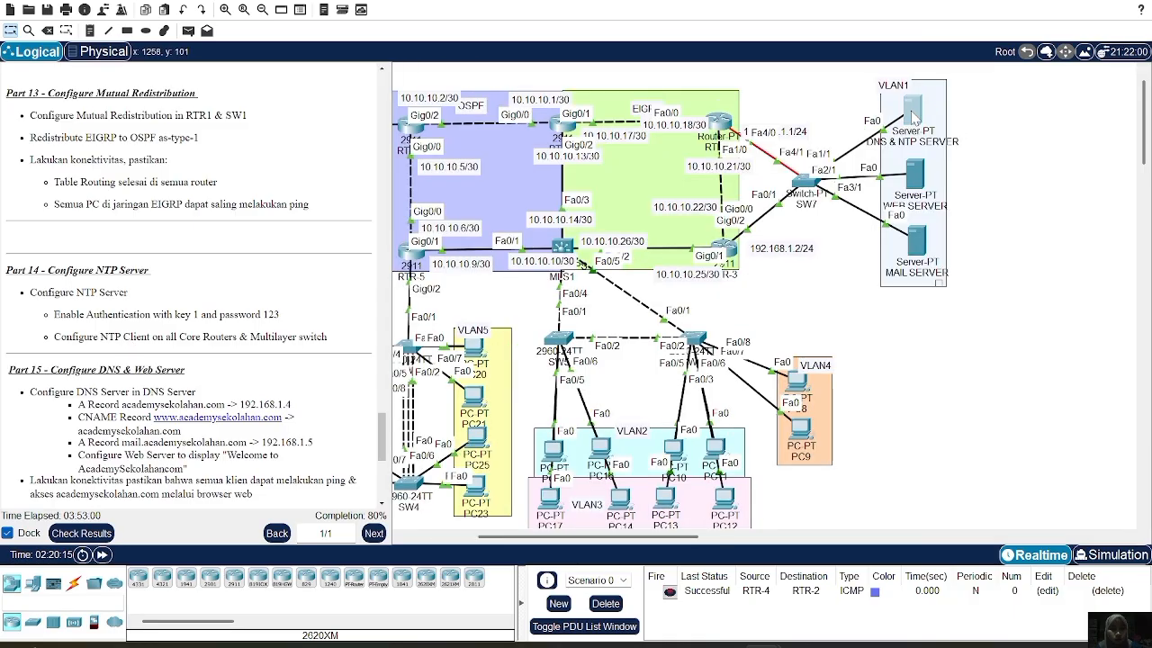
# In the DNS & NTP server's NTP service, enable authentication with key 1 and the password
pyautogui.click(912, 112)
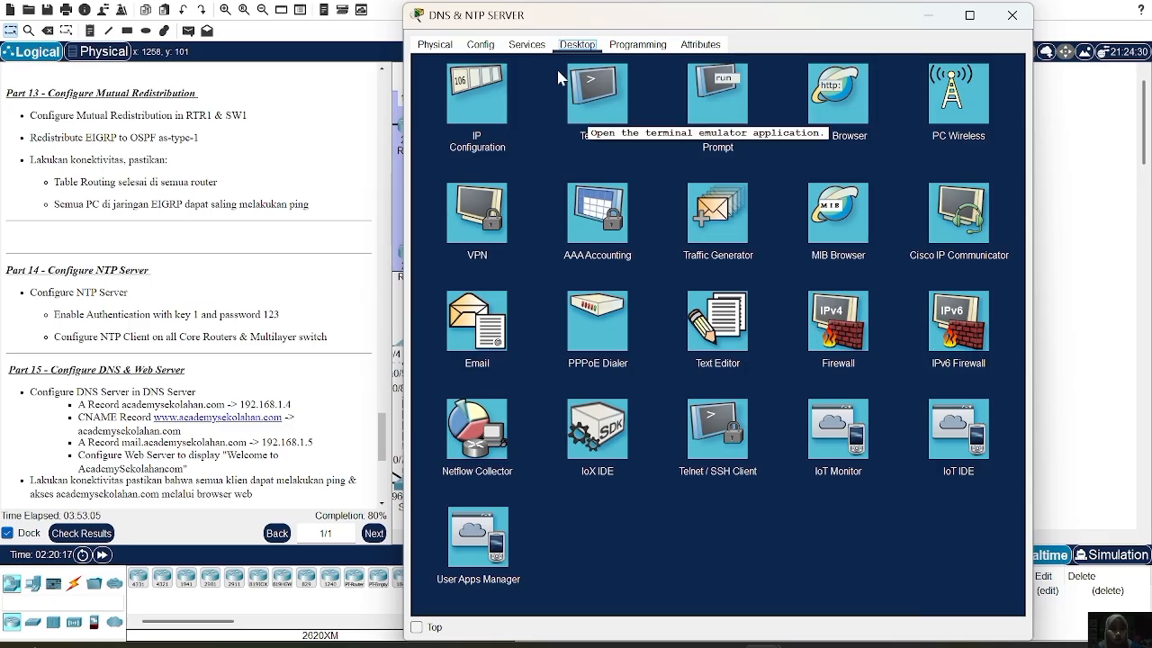
pyautogui.click(538, 52)
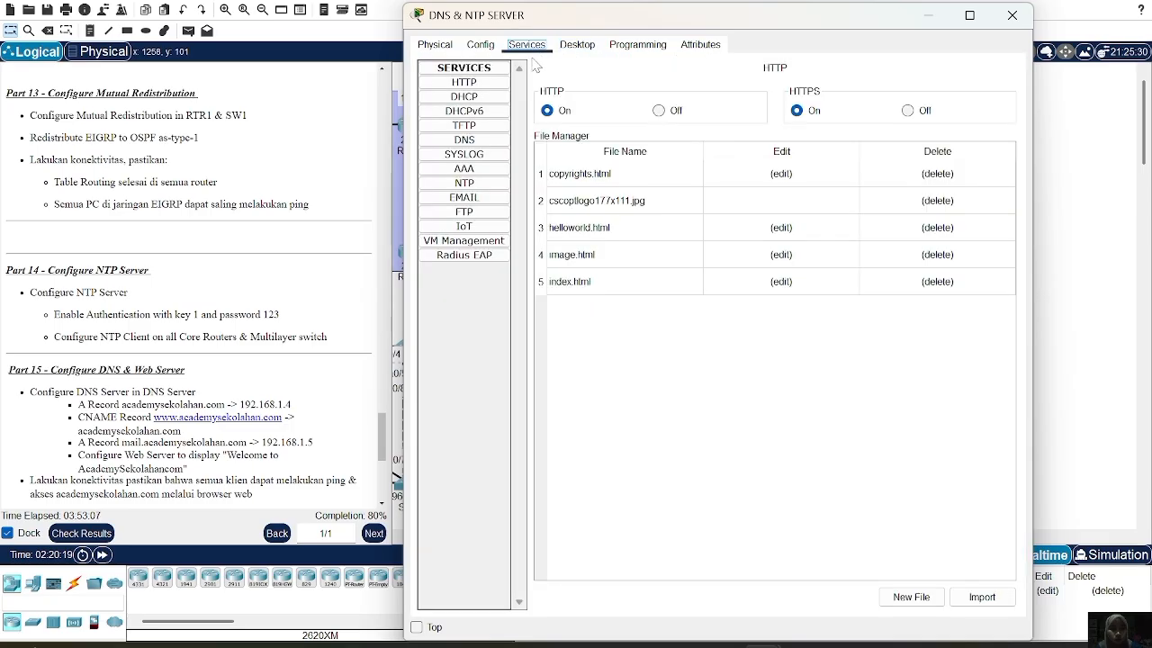
pyautogui.click(492, 185)
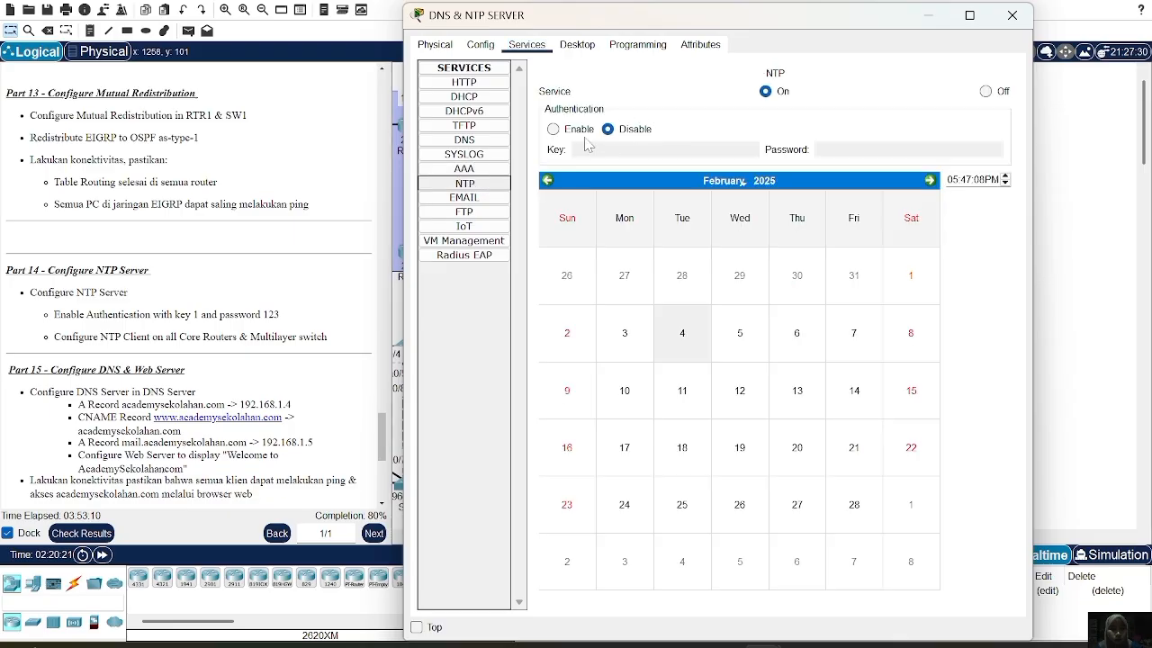
pyautogui.click(571, 131)
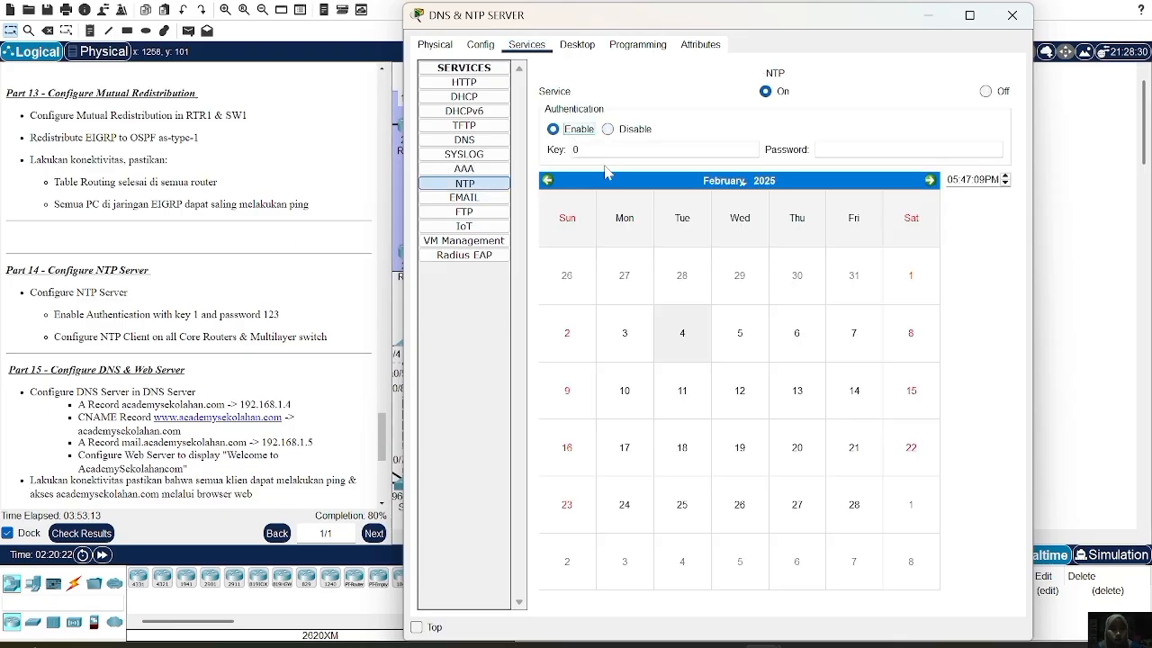
pyautogui.click(720, 146)
pyautogui.press('BackSpace')
pyautogui.write('1')
pyautogui.press('Tab')
pyautogui.write('123')
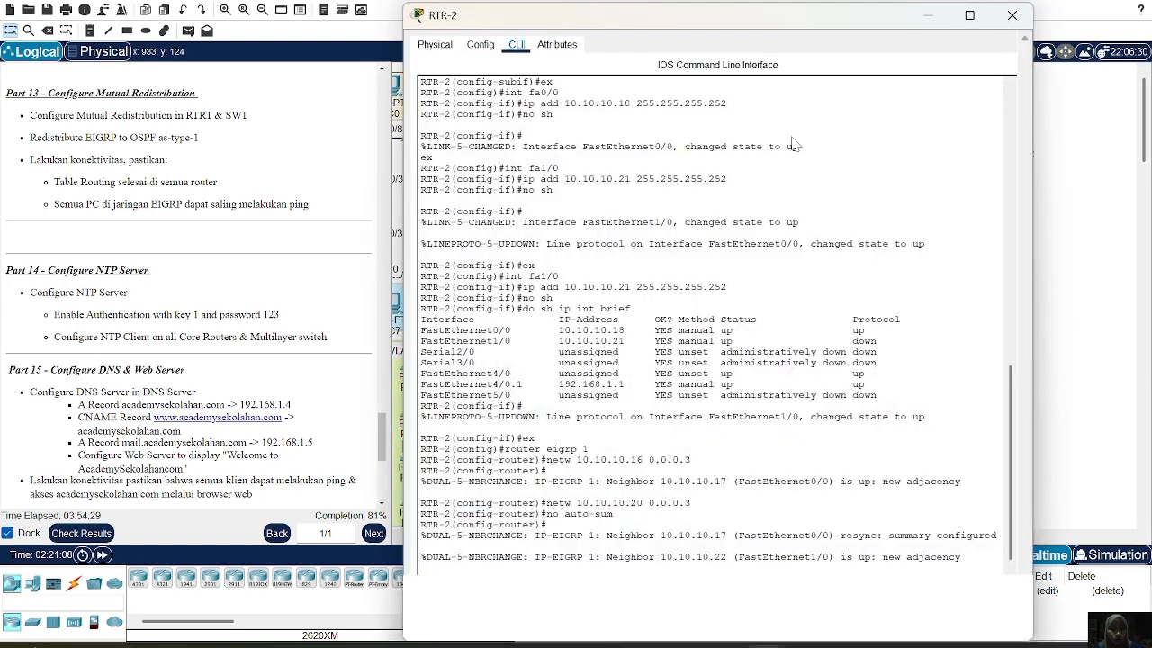
# Point RTR-2 at NTP server 192.168.1.3 and enable ntp authenticate
pyautogui.press('Return')
pyautogui.press('Return')
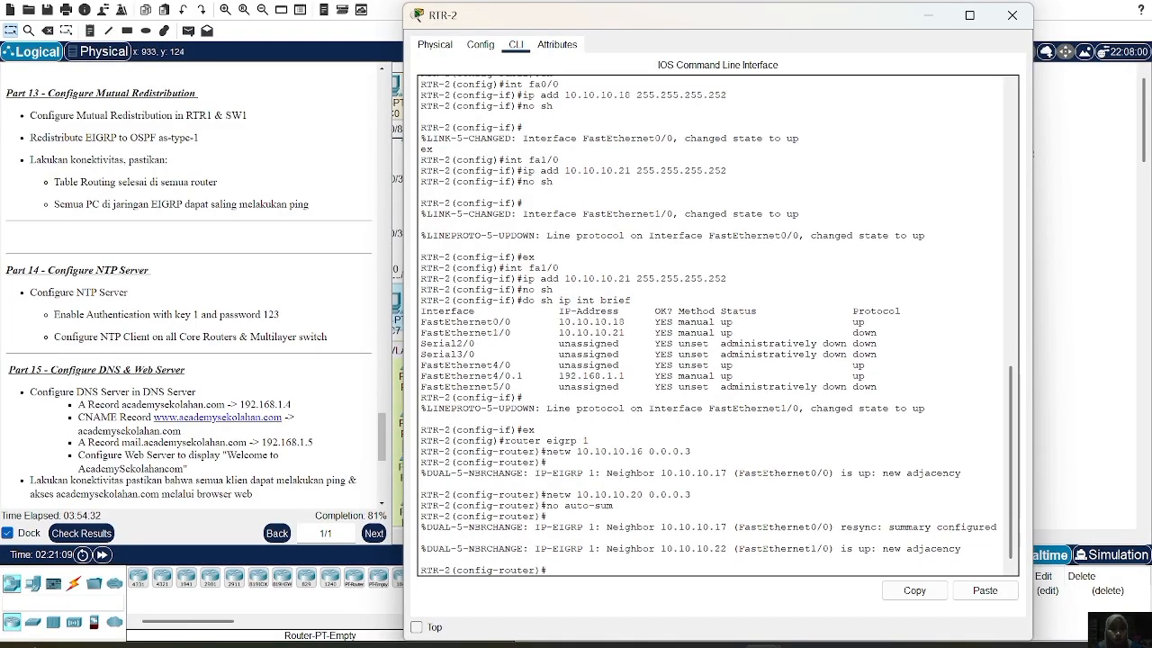
pyautogui.write('ex')
pyautogui.press('Return')
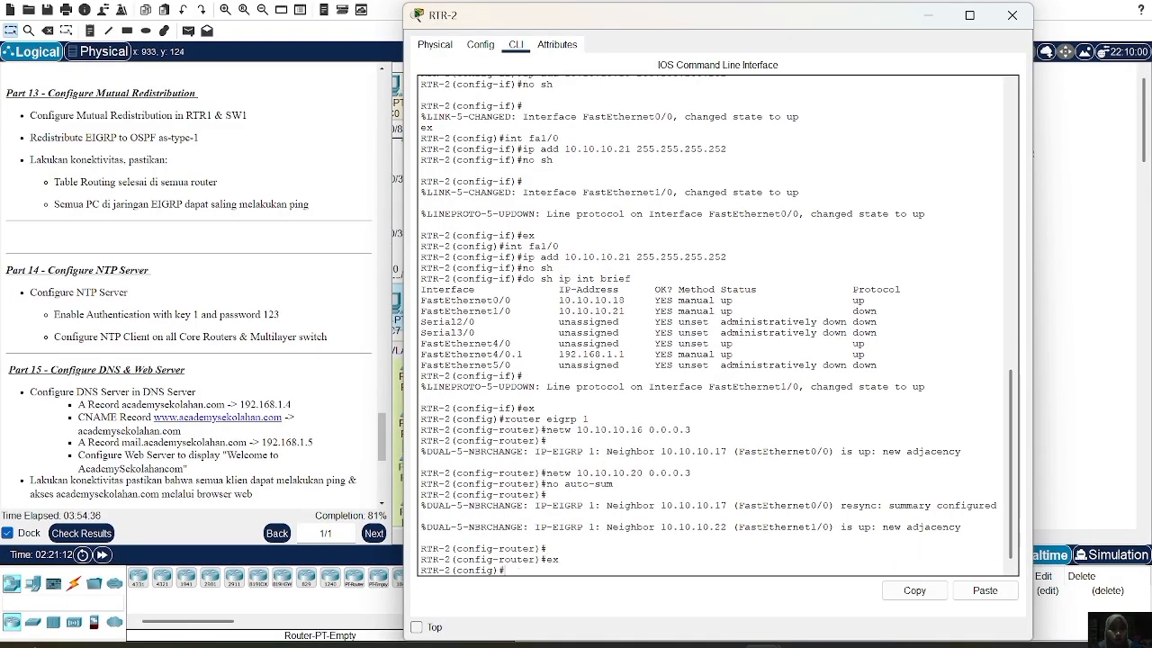
pyautogui.write('ntp server 192.168.1.3')
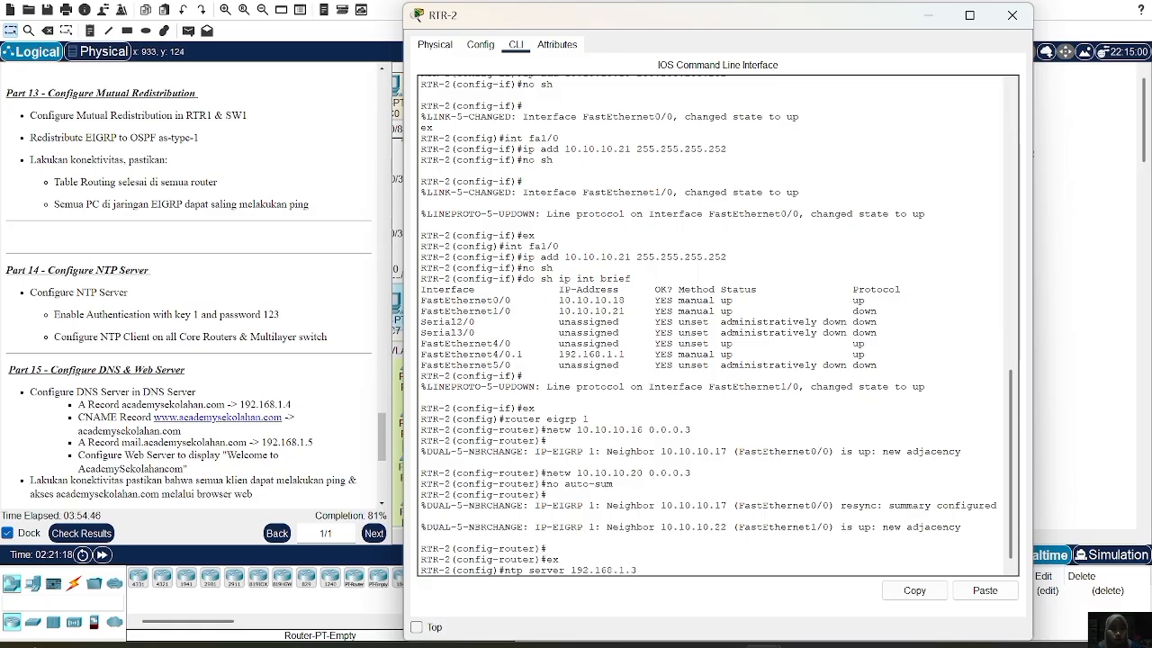
pyautogui.press('Return')
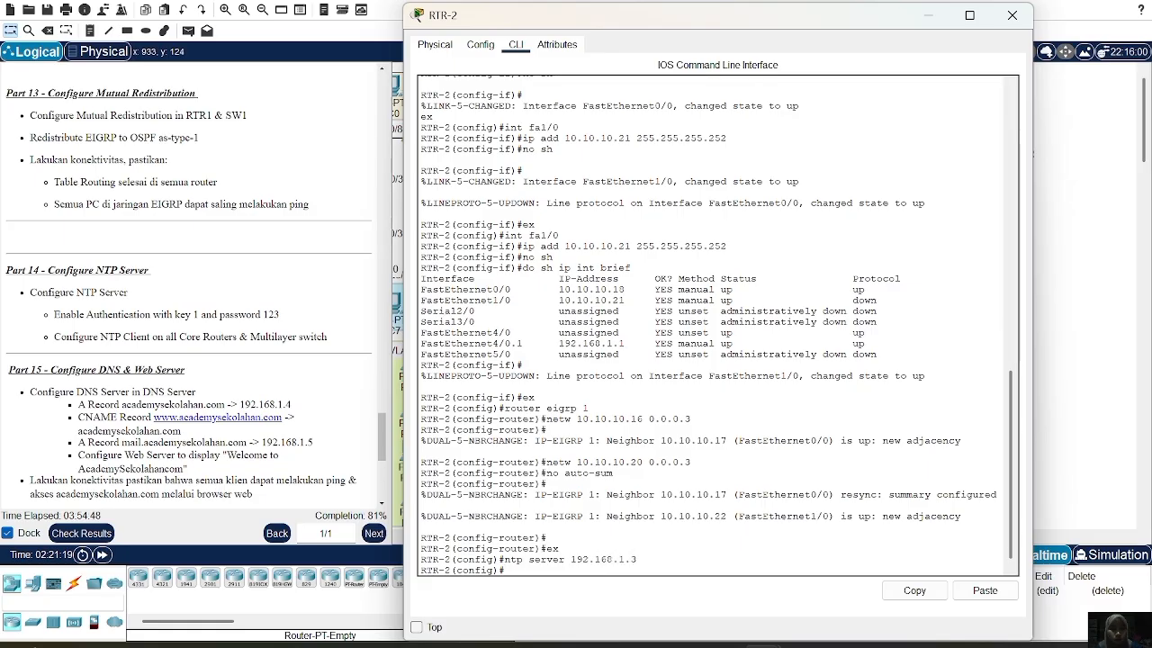
pyautogui.write('ntp')
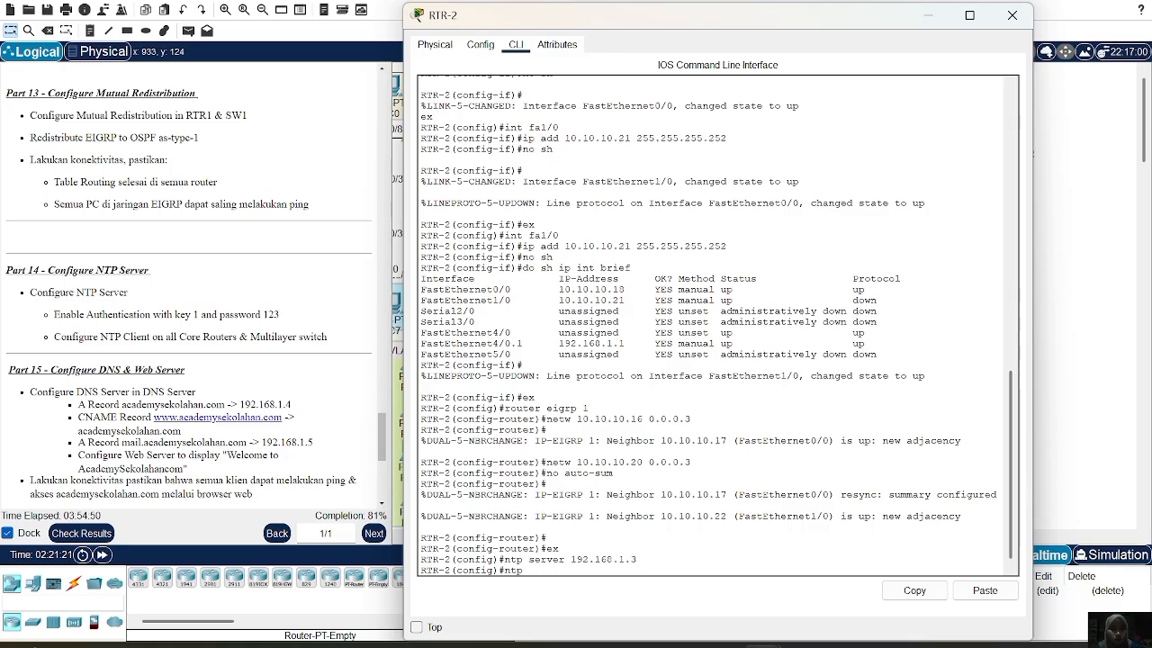
pyautogui.write(' authenticta')
pyautogui.press('BackSpace')
pyautogui.press('BackSpace')
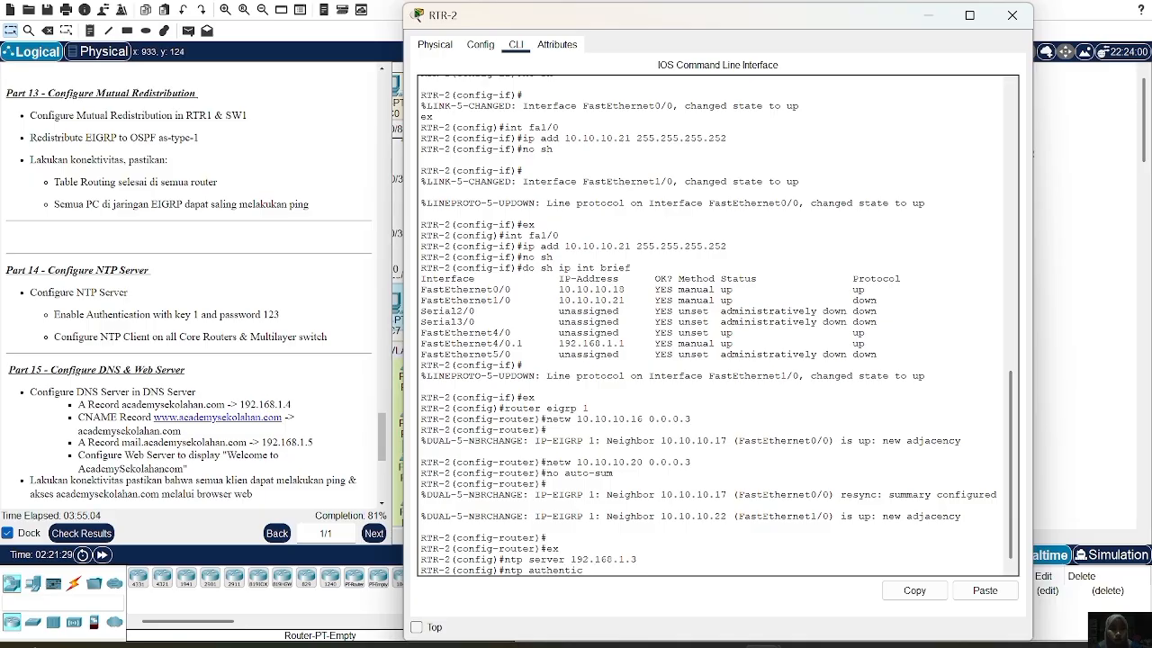
pyautogui.write('ate')
pyautogui.press('Return')
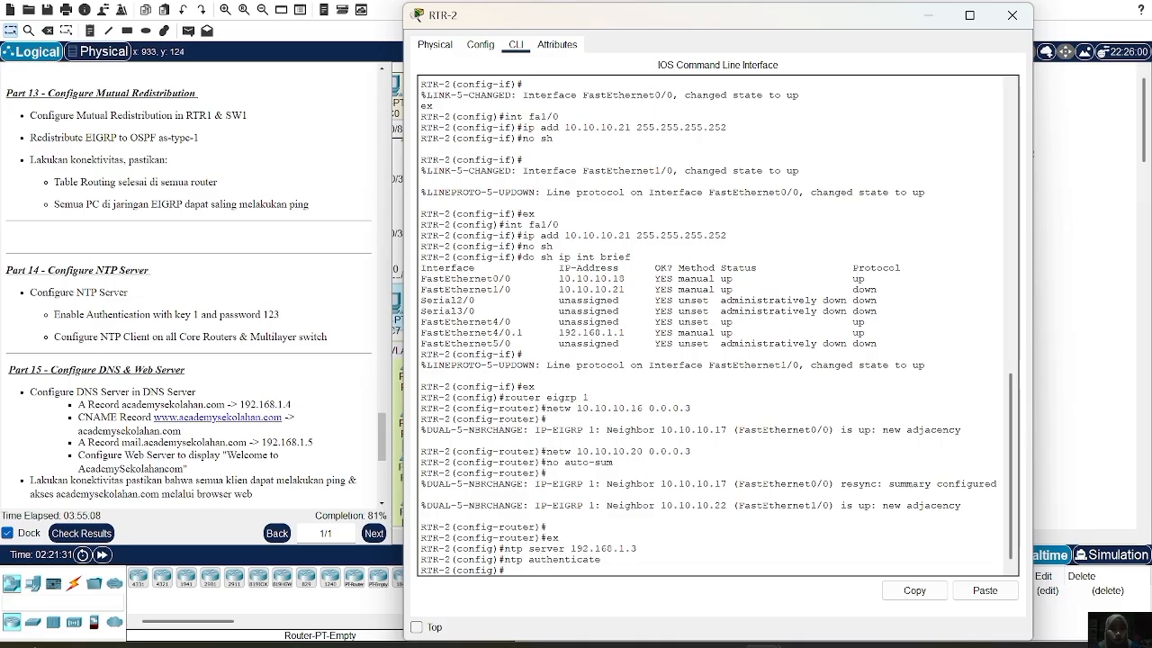
# Add NTP authentication-key 1 md5 with the password on RTR-2, then close its window
pyautogui.write('ntp')
pyautogui.press('Up')
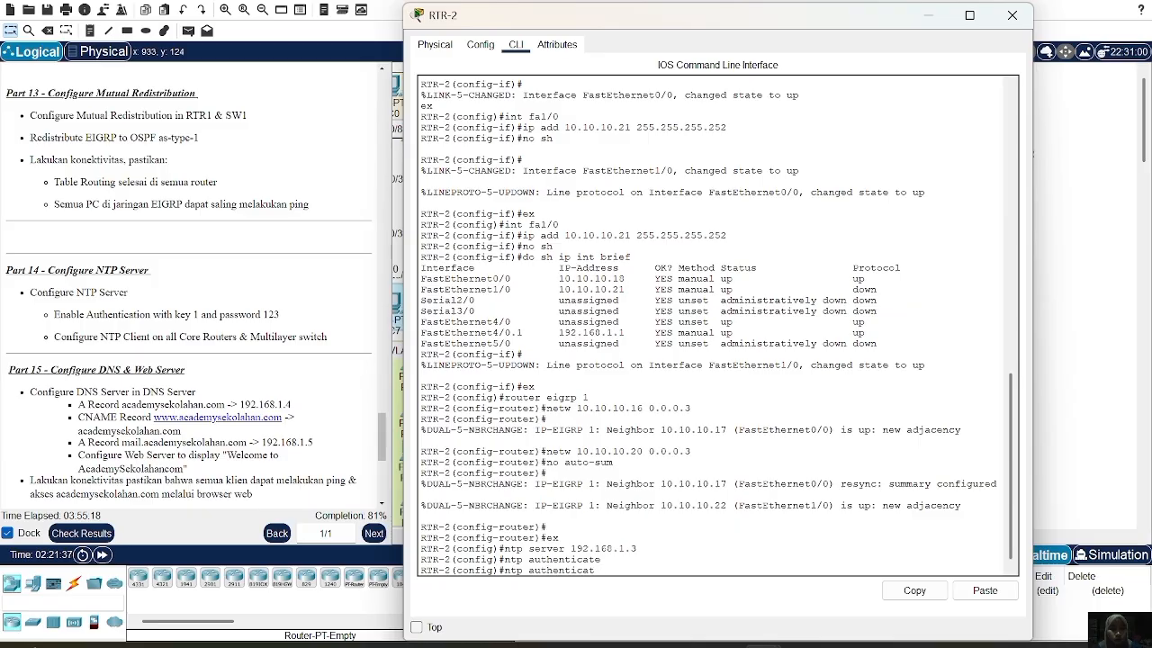
pyautogui.write('ion')
pyautogui.press('BackSpace')
pyautogui.write('n')
pyautogui.write('-key ')
pyautogui.write('md5 12')
pyautogui.press('Return')
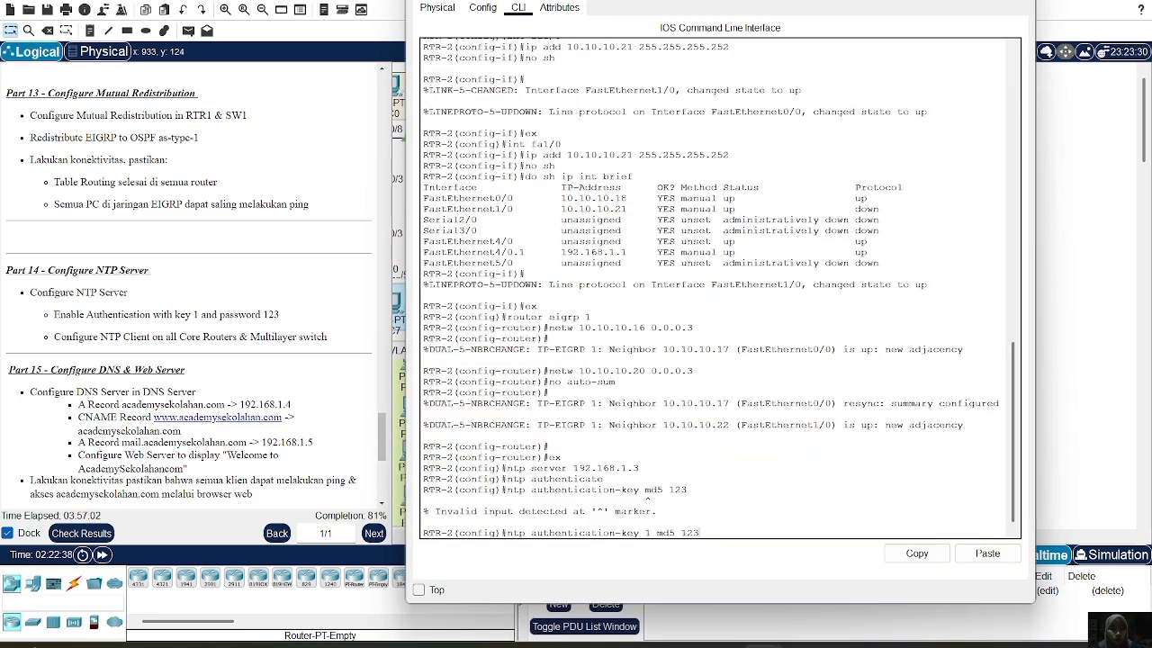
pyautogui.press('Return')
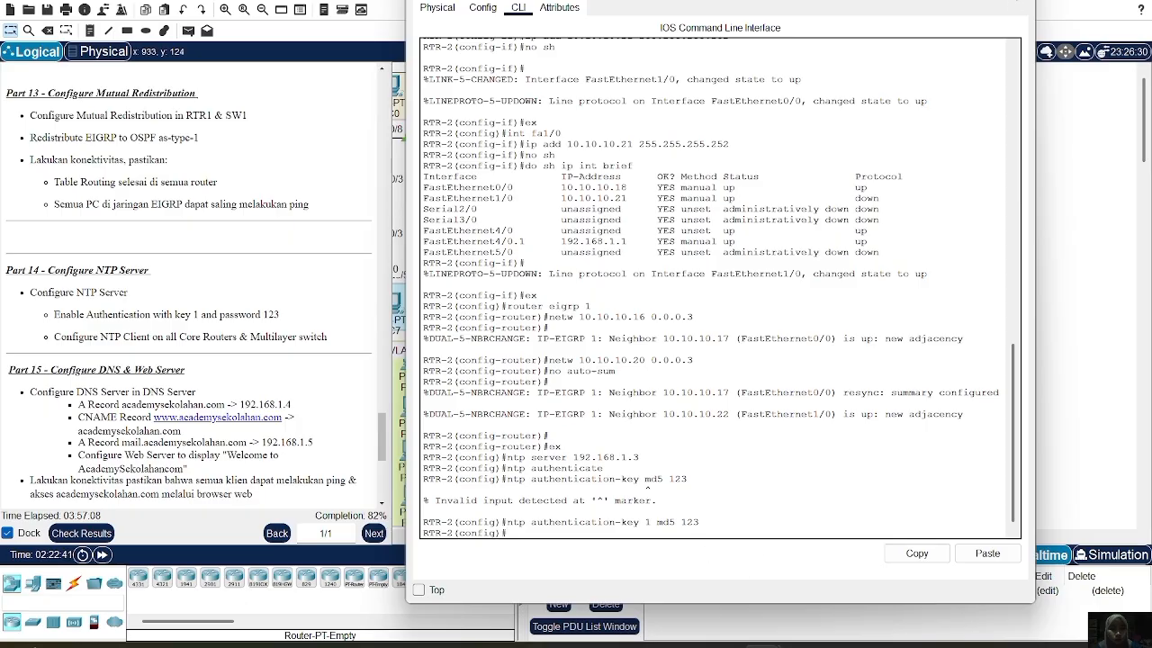
pyautogui.click(1018, 0)
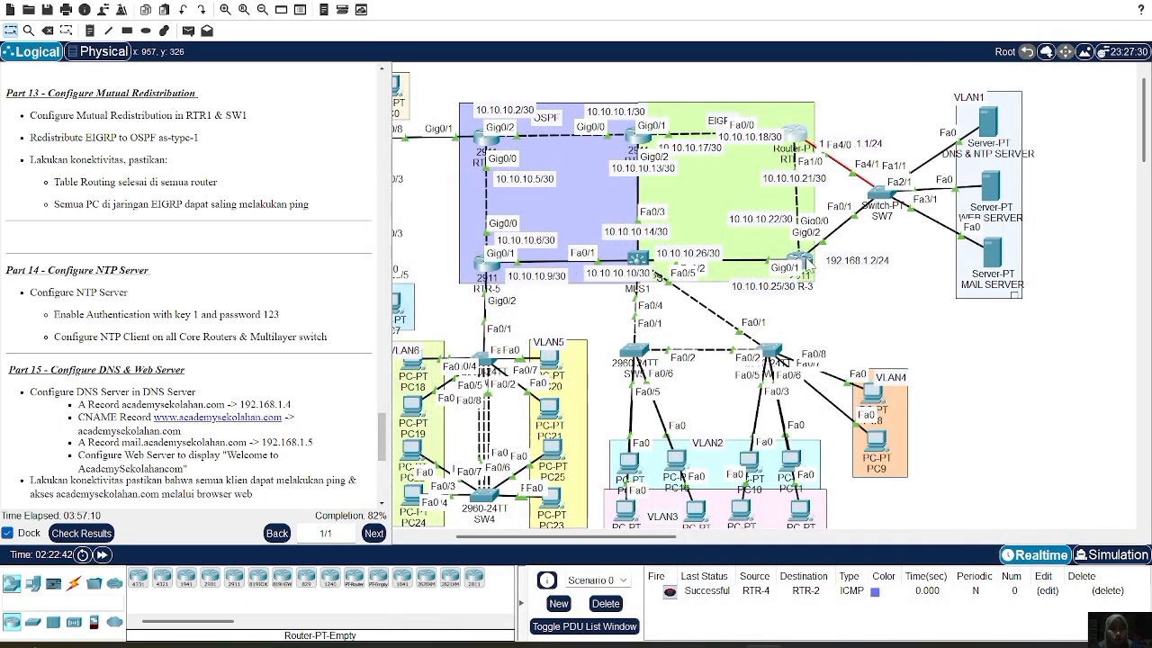
# Point RTR-1 at NTP server 192.168.1.3 and enable ntp authenticate
pyautogui.moveTo(806, 263)
pyautogui.click(637, 140)
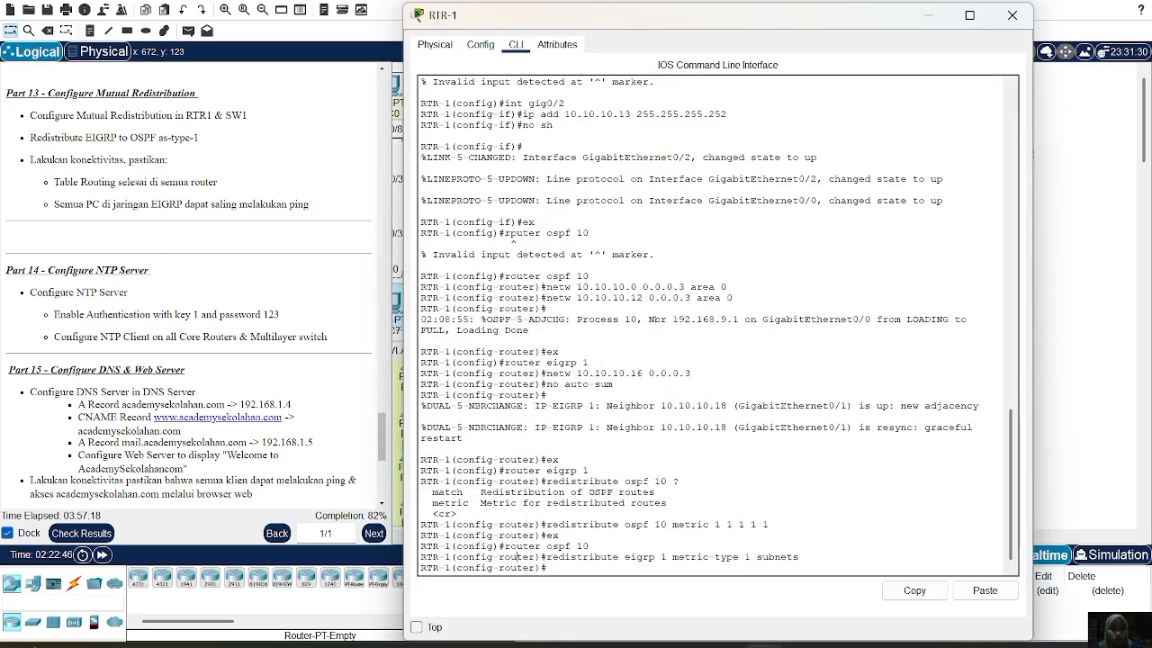
pyautogui.write('ex')
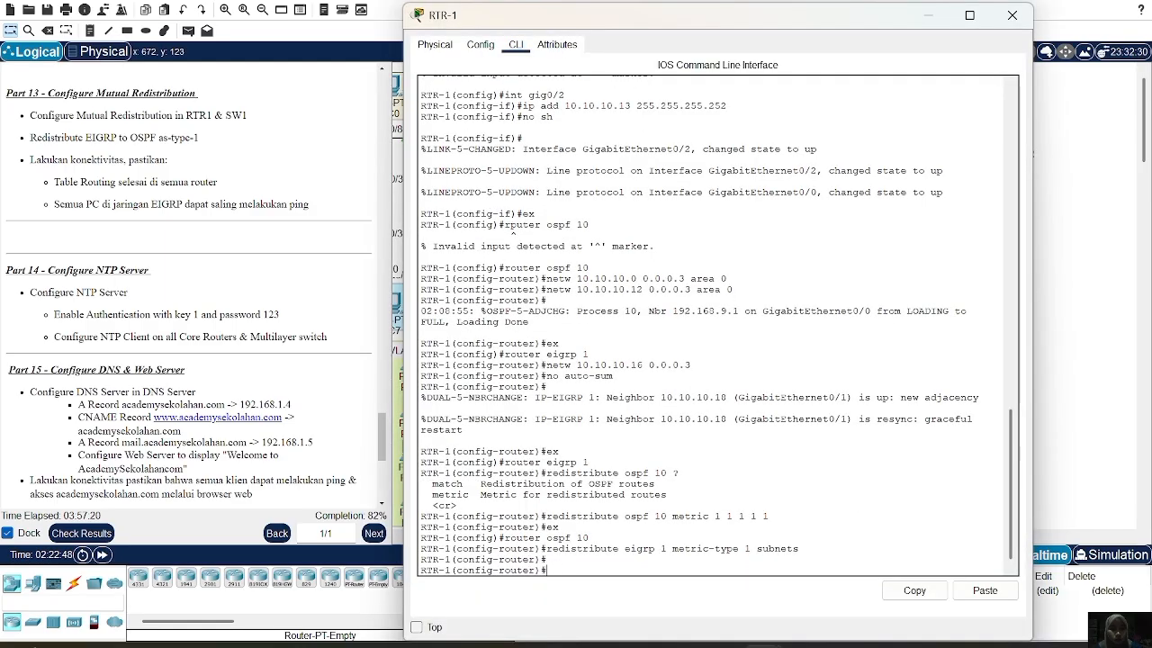
pyautogui.press('Return')
pyautogui.write('ntp server 9')
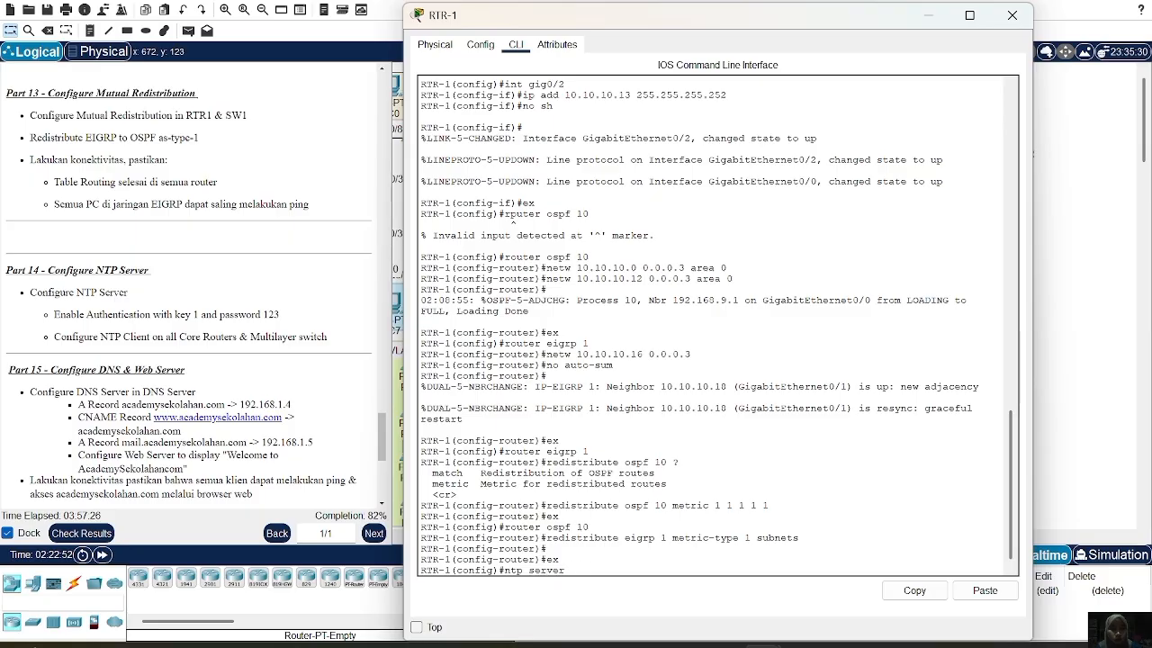
pyautogui.write('192.168.1.3')
pyautogui.press('Return')
pyautogui.write('ntp au')
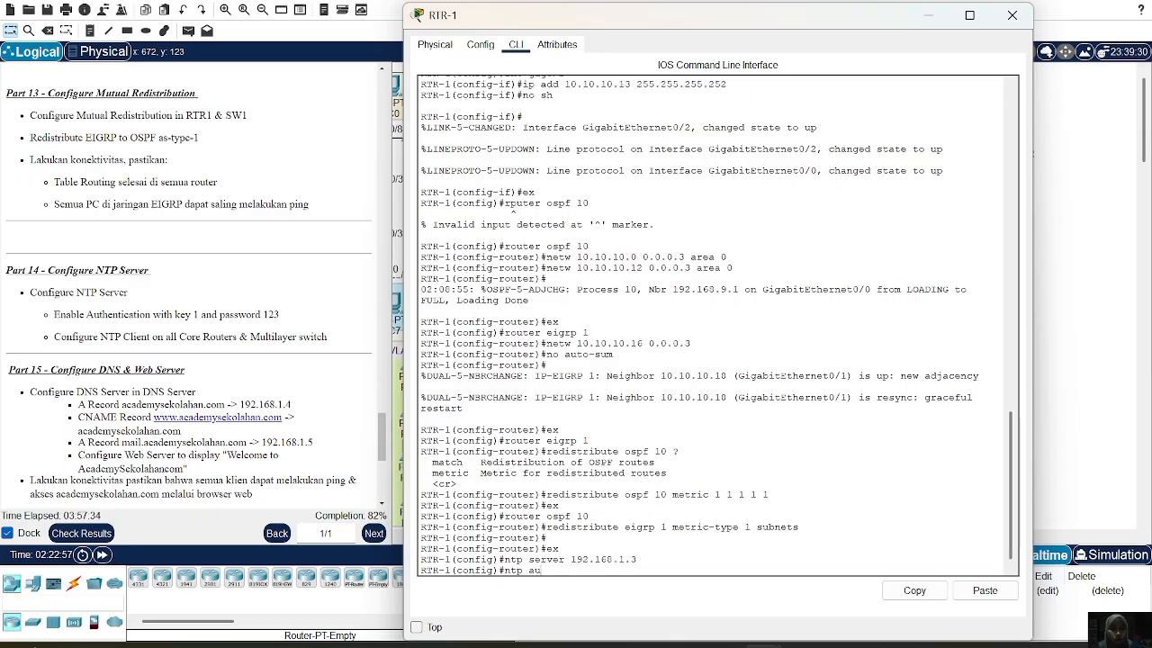
pyautogui.write('thenticate')
pyautogui.press('BackSpace')
pyautogui.press('BackSpace')
pyautogui.press('BackSpace')
pyautogui.write('cat')
pyautogui.press('Return')
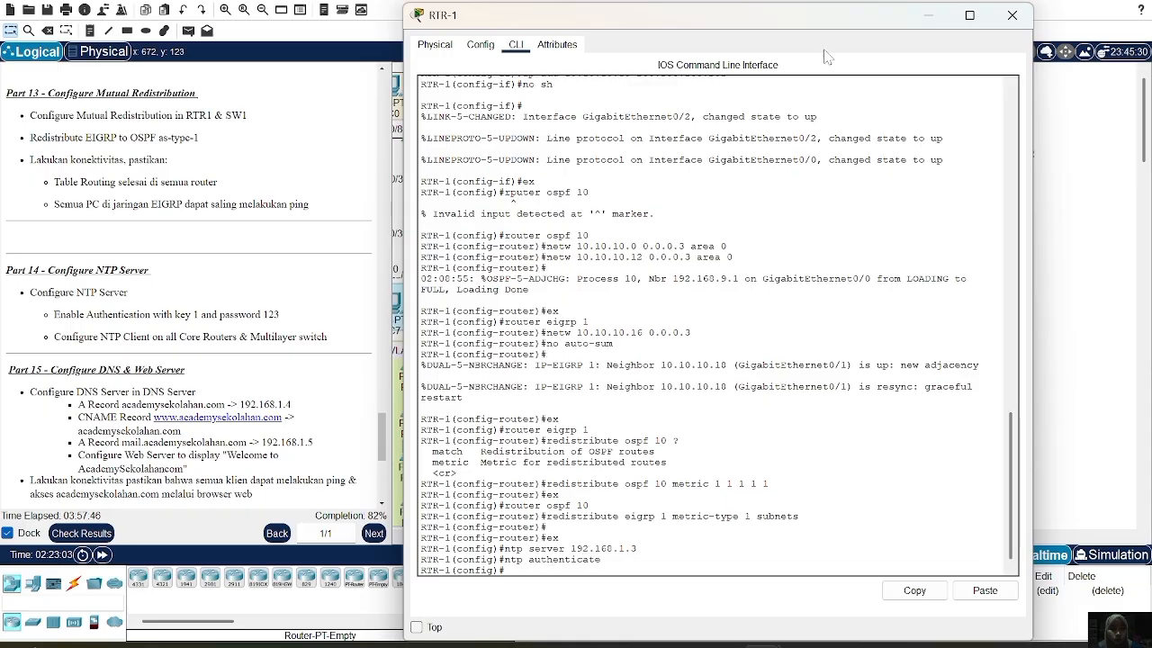
# Paste and apply NTP authentication-key 1 md5 on RTR-1, then close its window
pyautogui.moveTo(803, 28); pyautogui.dragTo(782, 16)
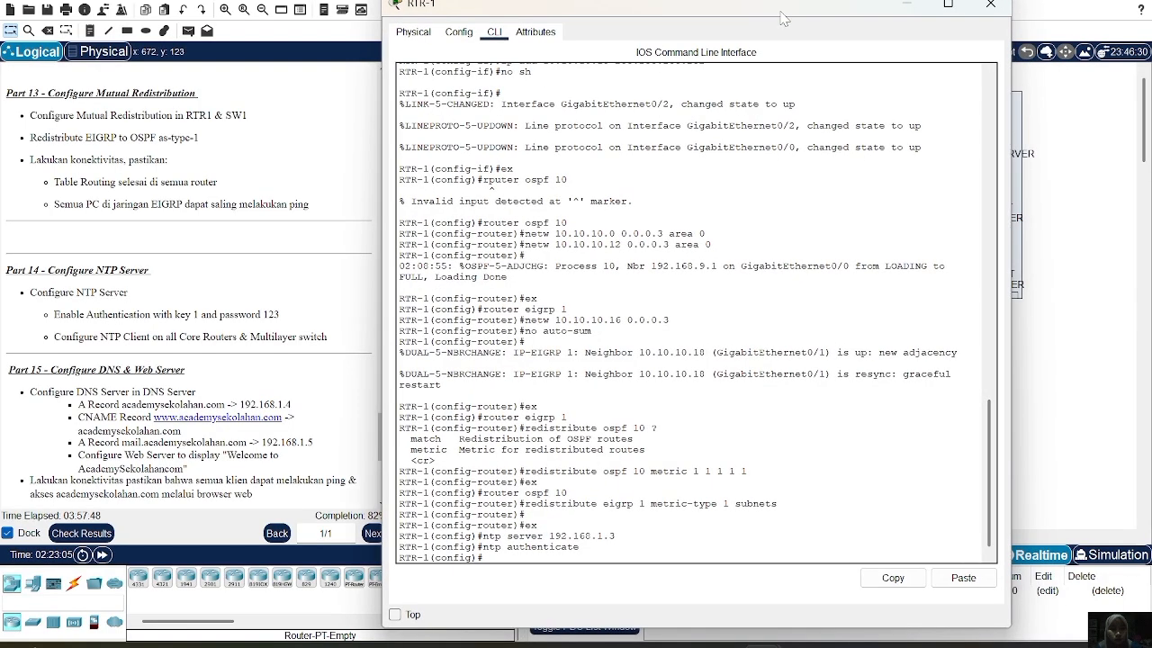
pyautogui.click(961, 580)
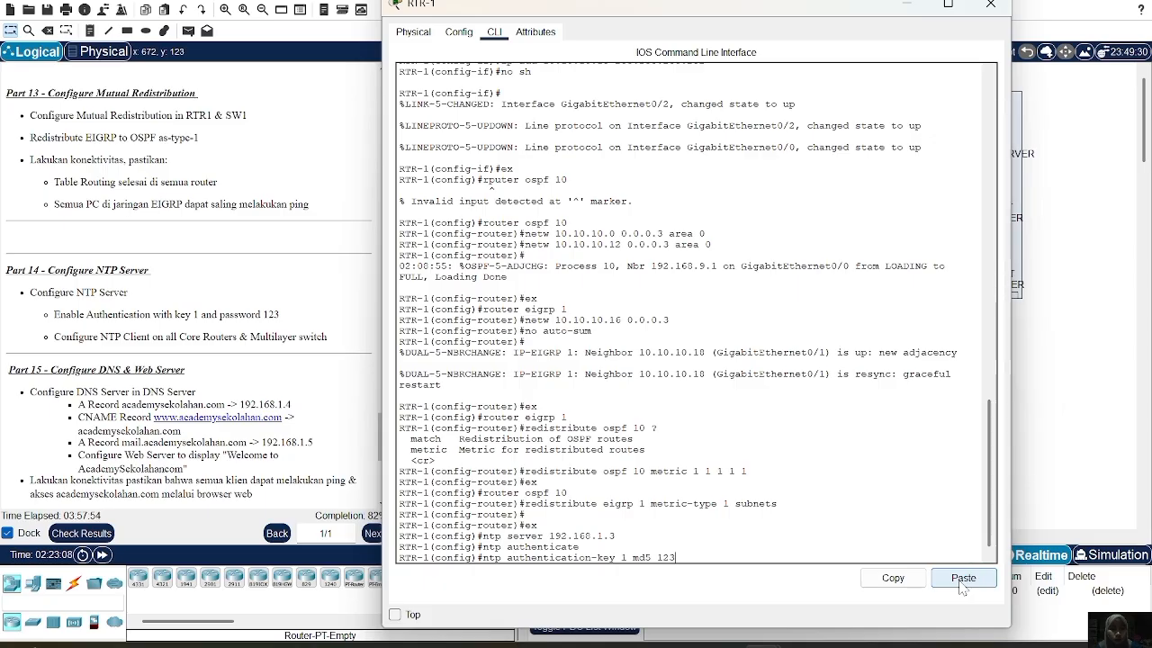
pyautogui.press('Return')
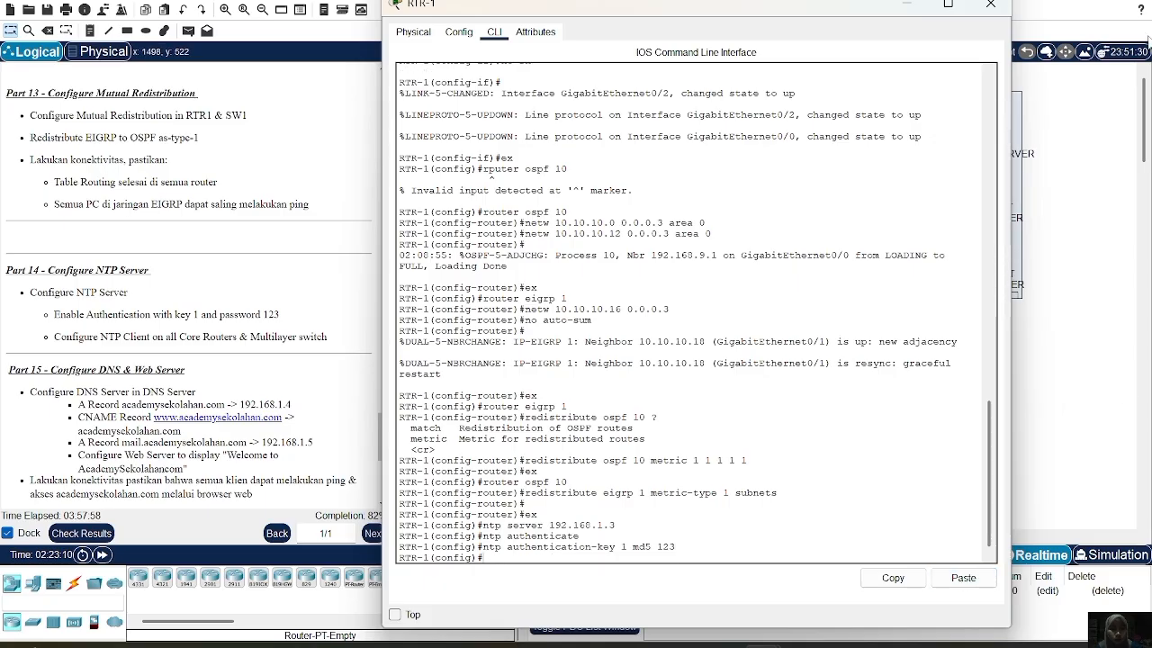
pyautogui.click(991, 8)
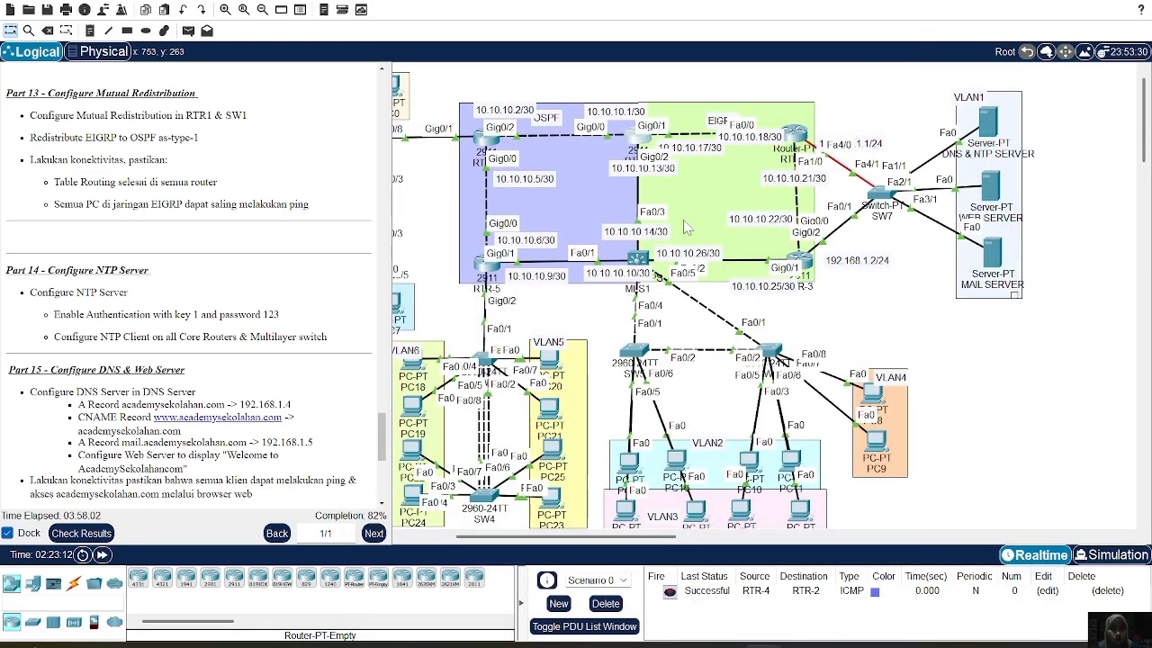
pyautogui.hscroll(-3, 683, 228)
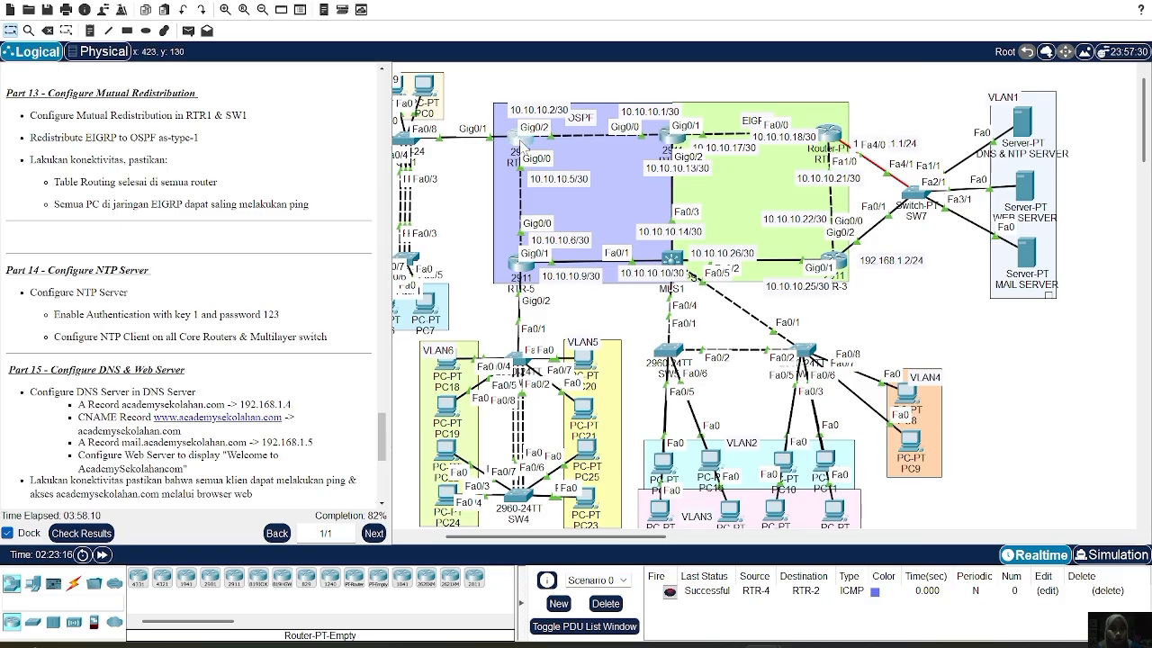
# On RTR-4, enter configuration mode and set NTP server 192.168.1.3
pyautogui.click(519, 142)
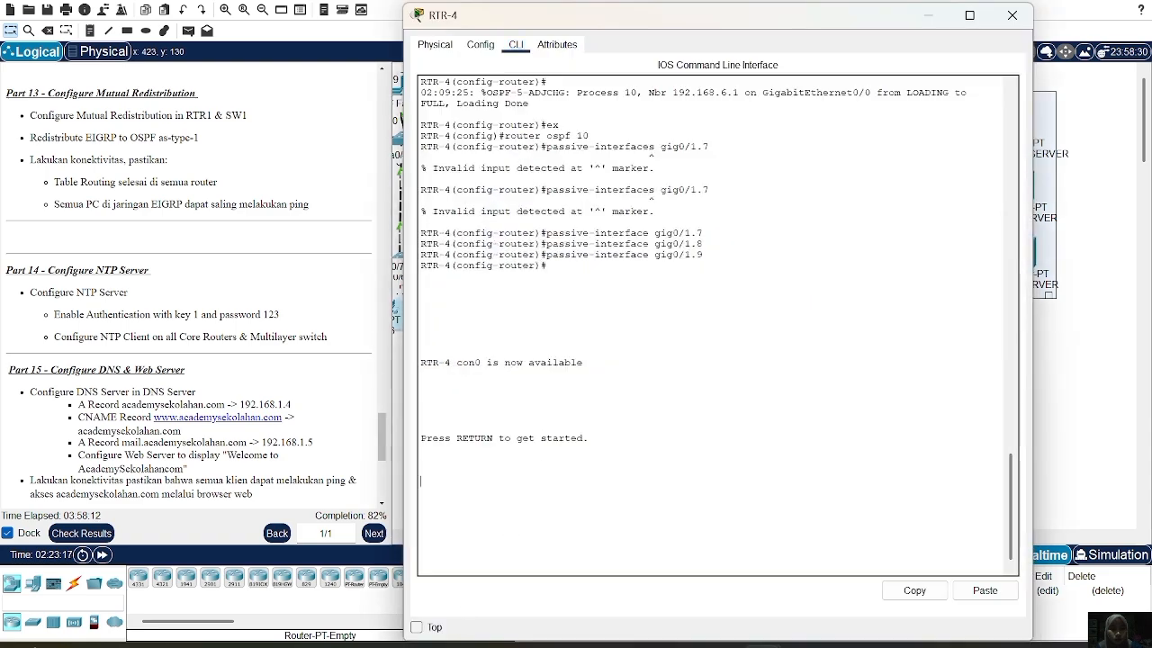
pyautogui.press('Return')
pyautogui.write('en')
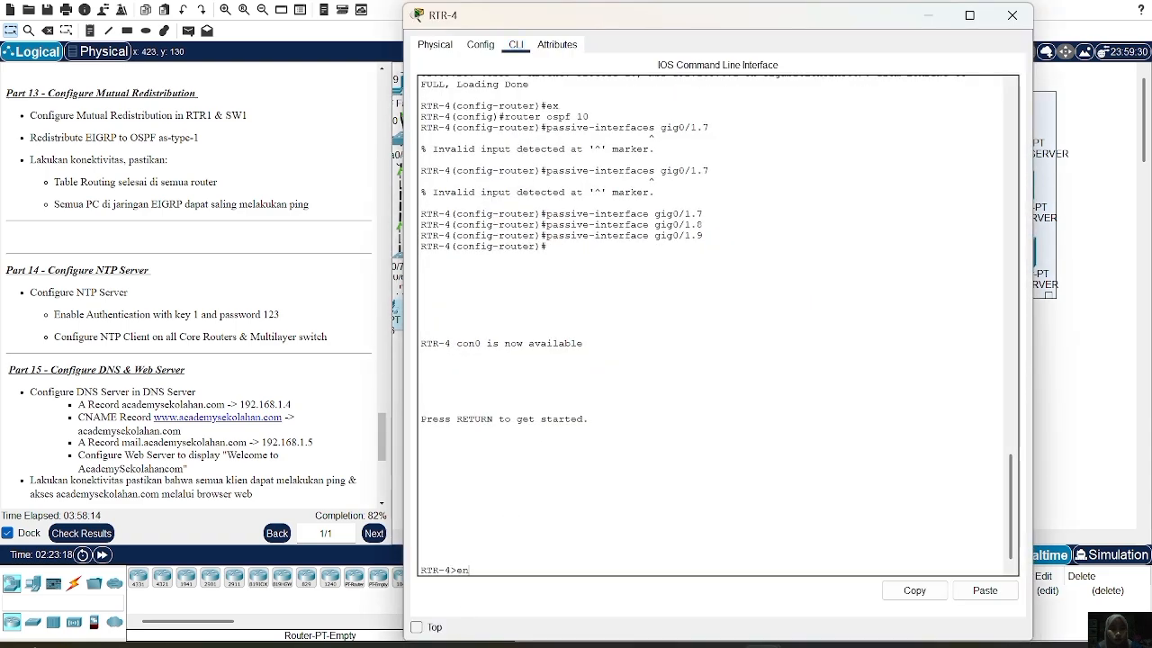
pyautogui.press('Return')
pyautogui.press('Return')
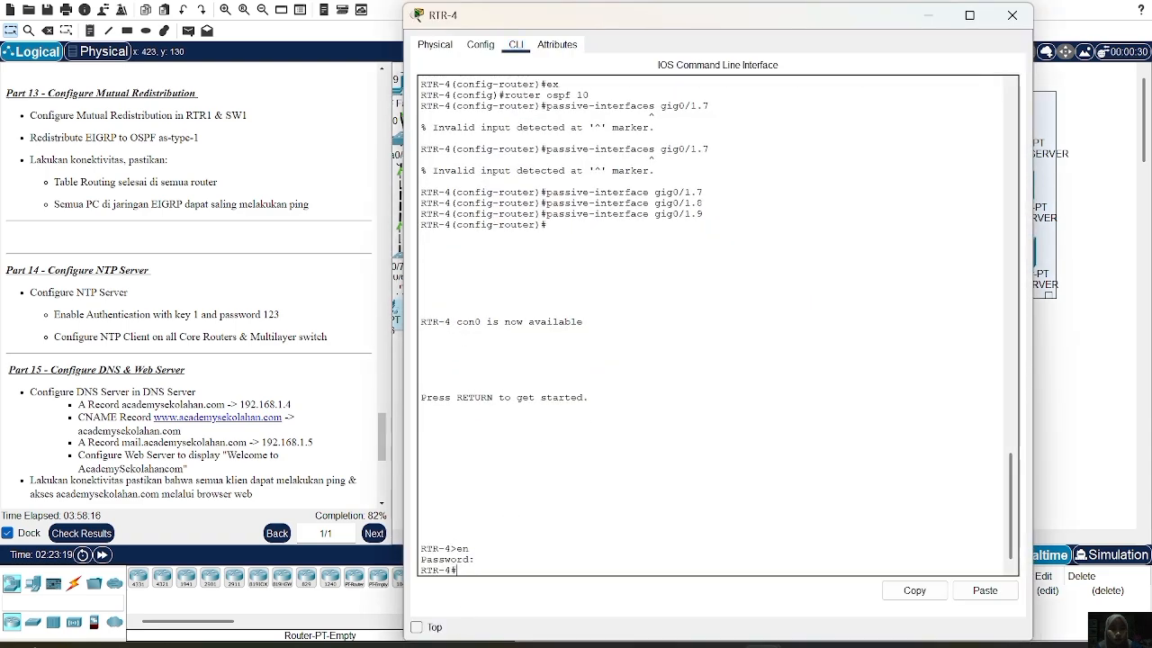
pyautogui.write('conf t')
pyautogui.press('Return')
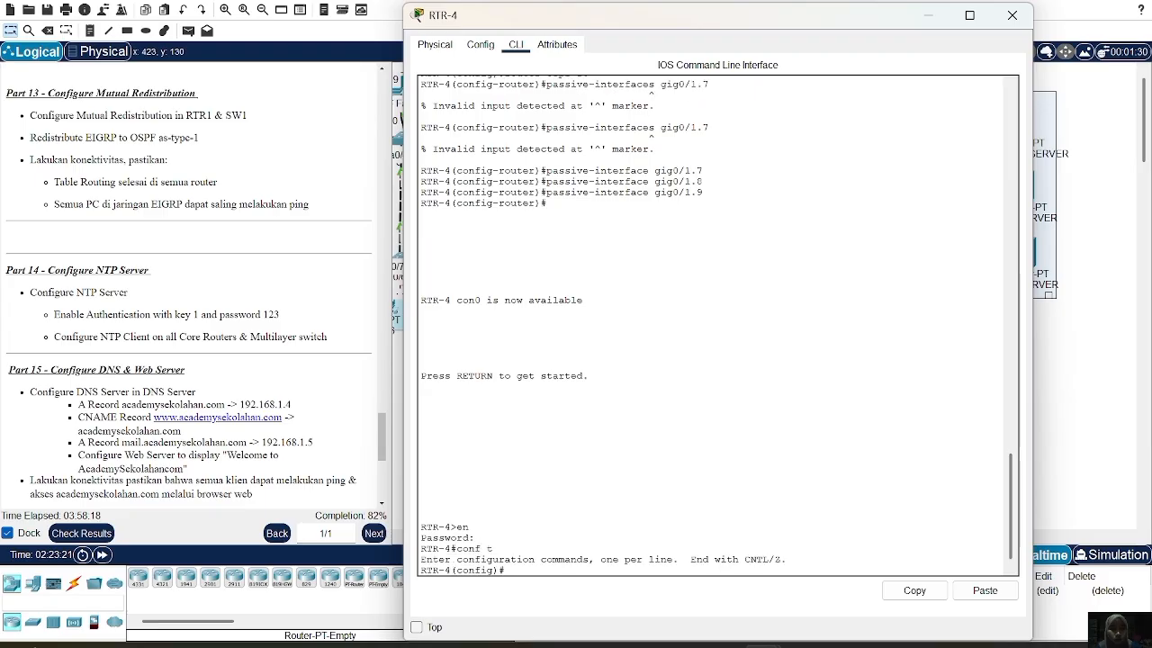
pyautogui.write('ntp server 192.')
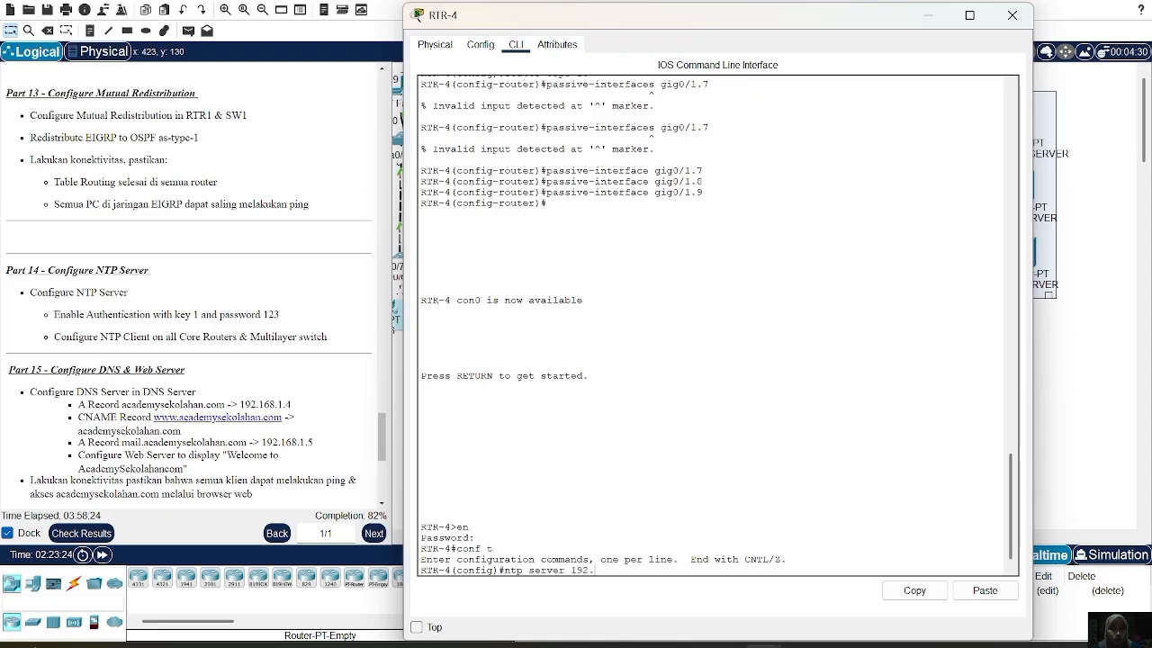
pyautogui.write('8.1.3')
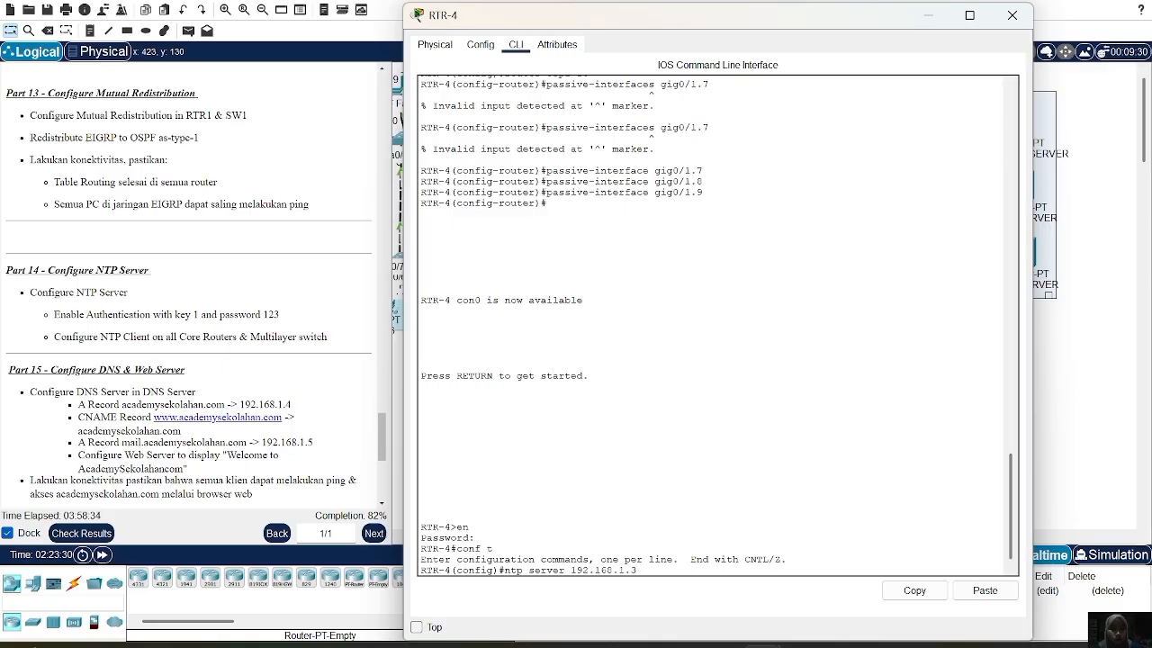
pyautogui.press('Return')
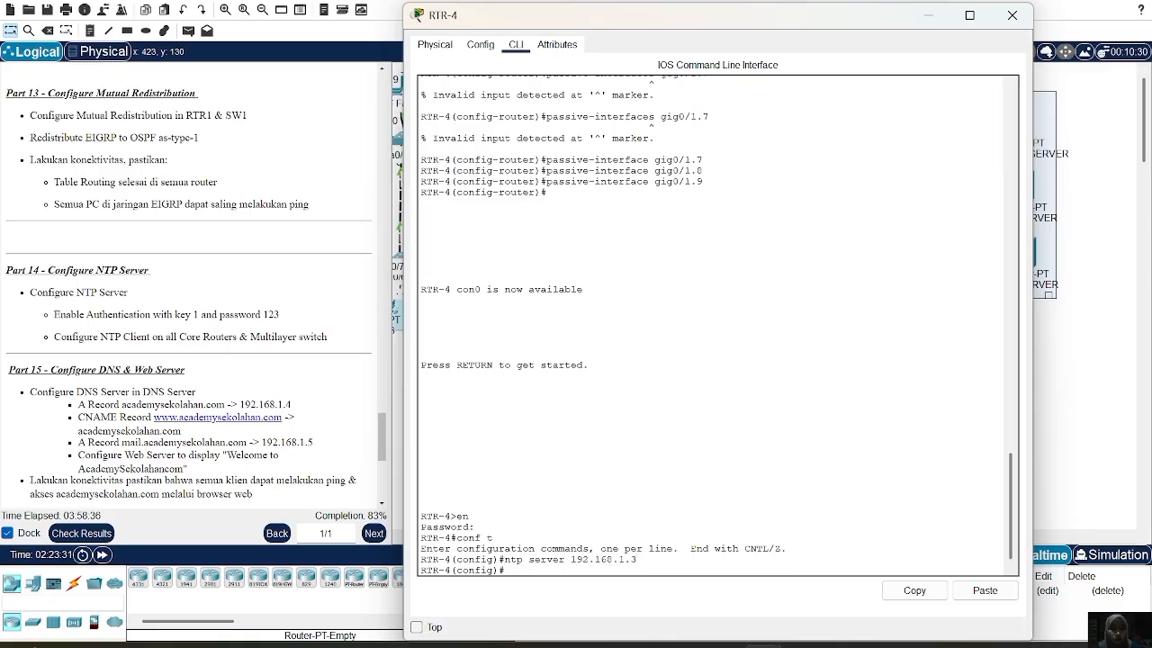
# Enable NTP authentication with MD5 key 1 on RTR-4 and close its console
pyautogui.write('ntp')
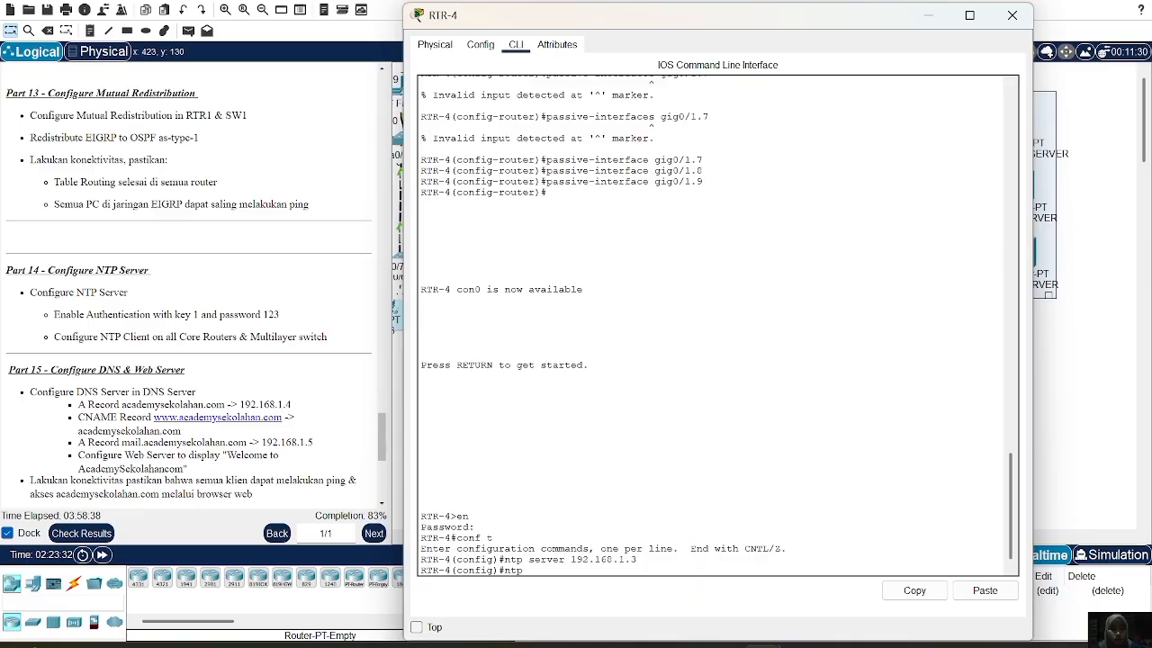
pyautogui.write(' a')
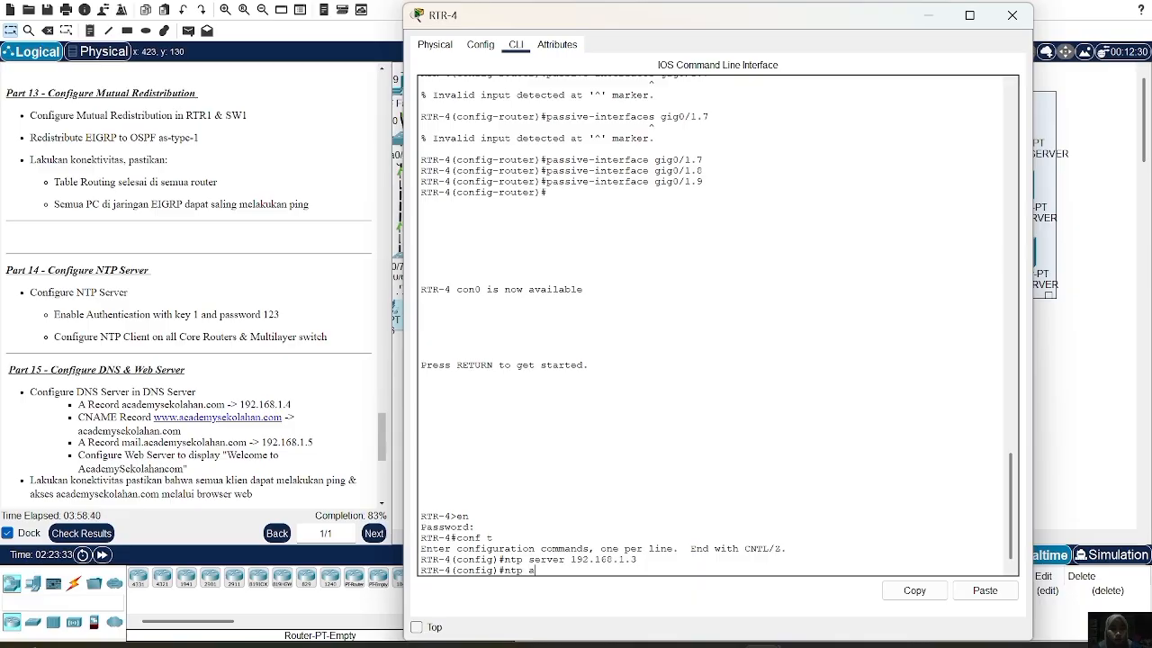
pyautogui.write('uthenticate')
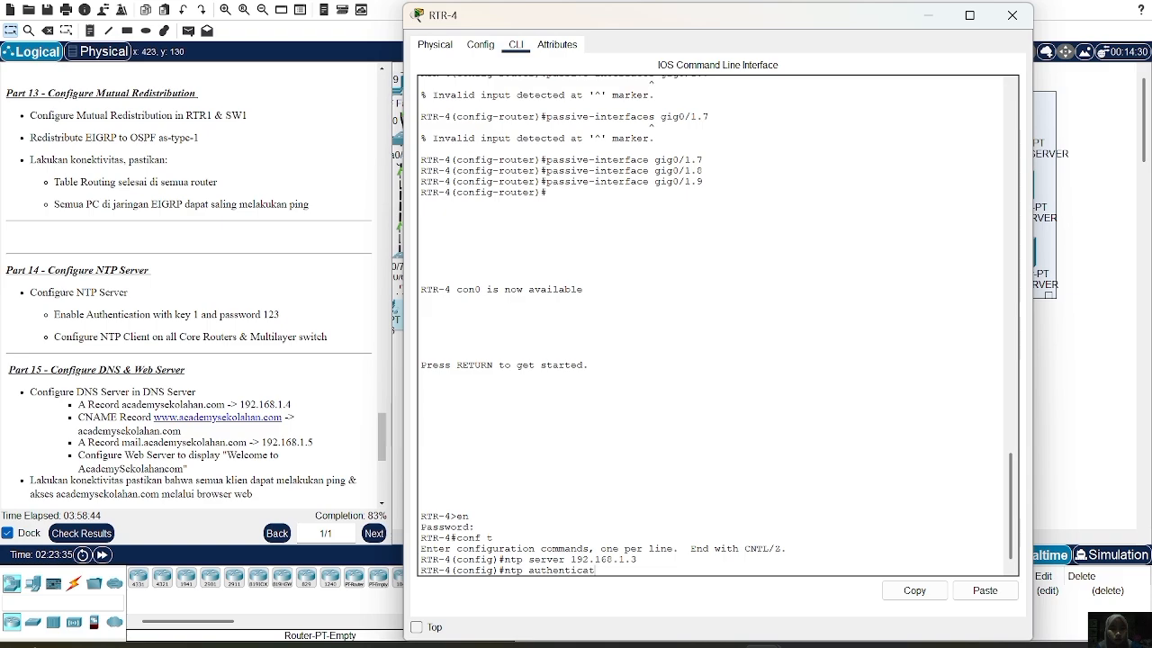
pyautogui.press('Return')
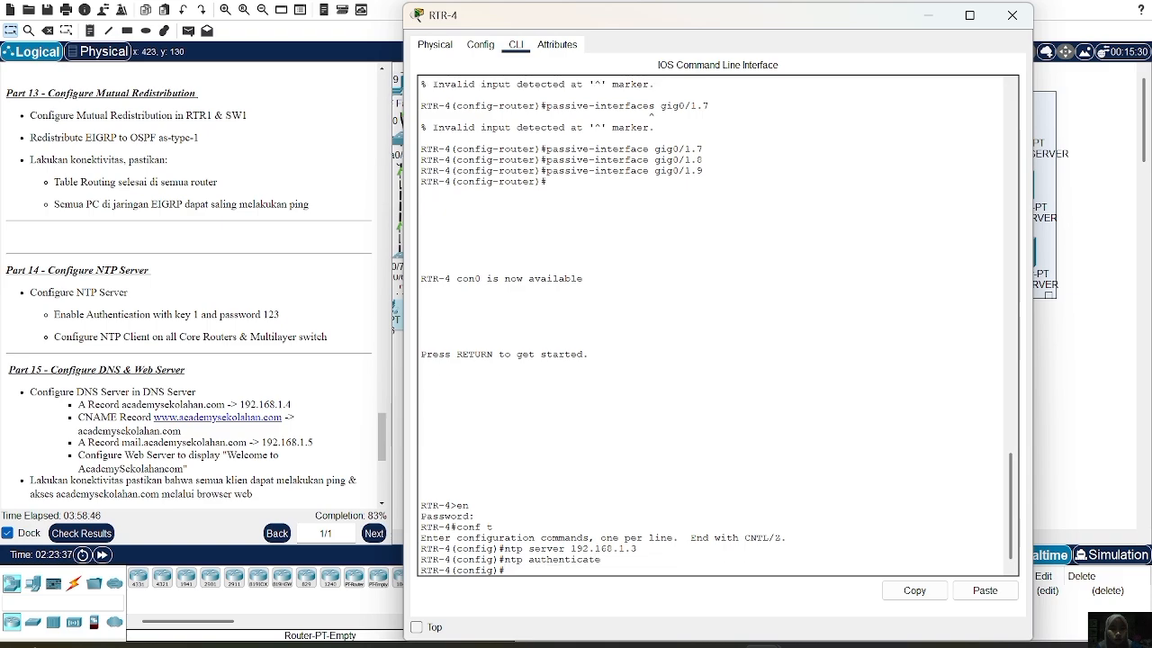
pyautogui.click(967, 598)
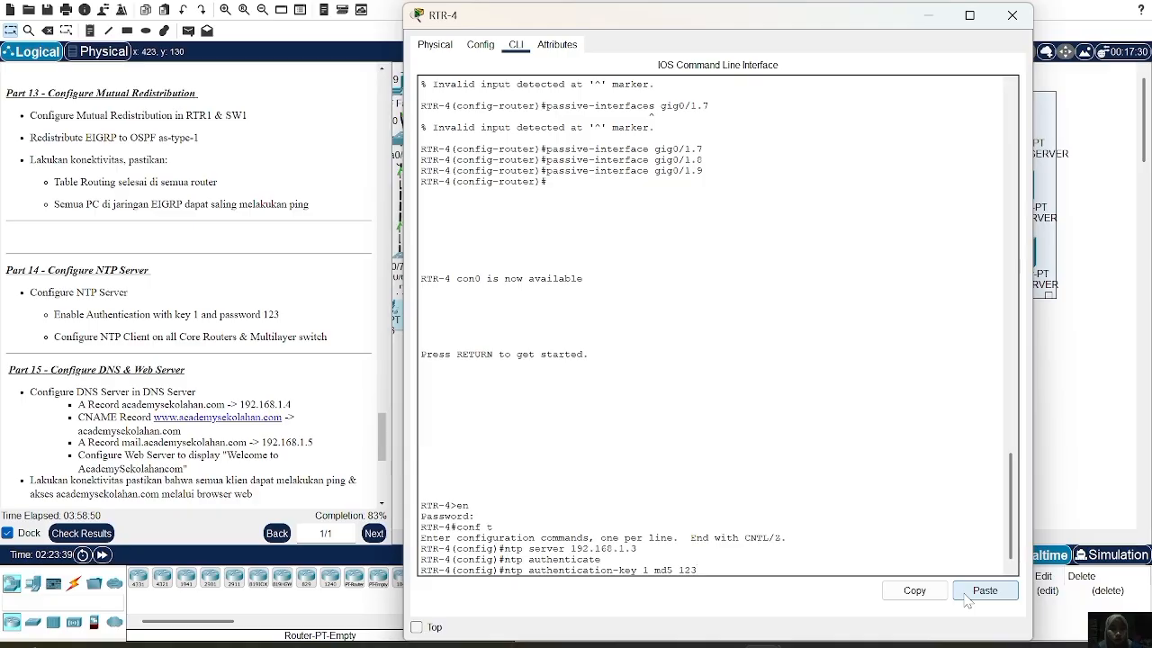
pyautogui.press('Return')
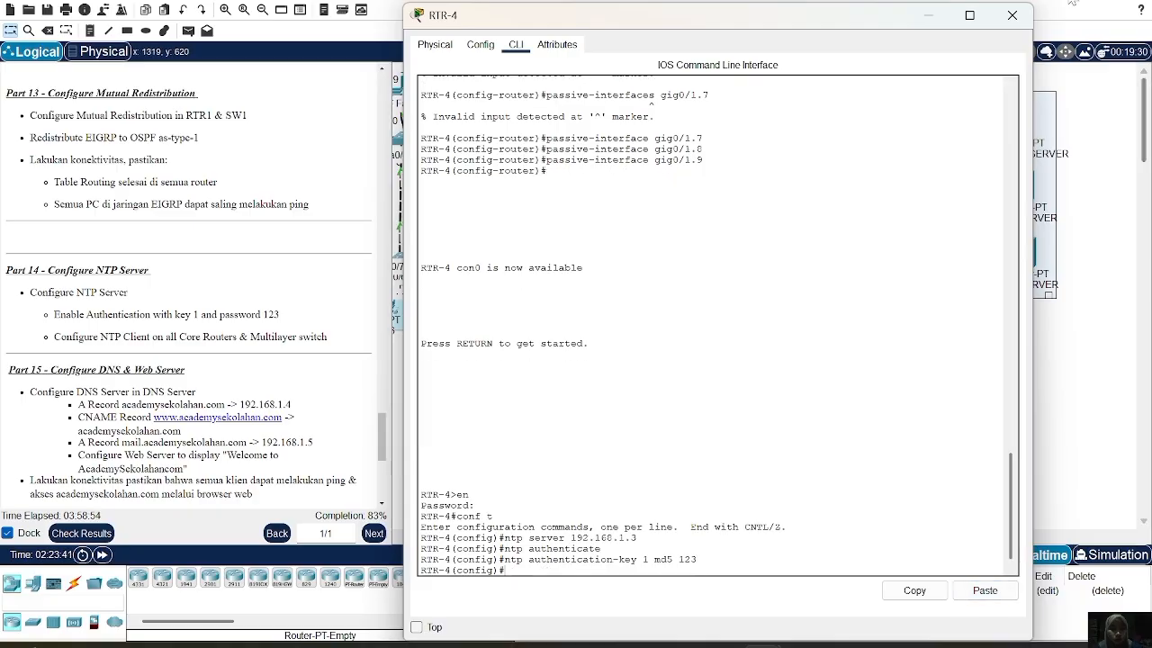
pyautogui.click(1012, 16)
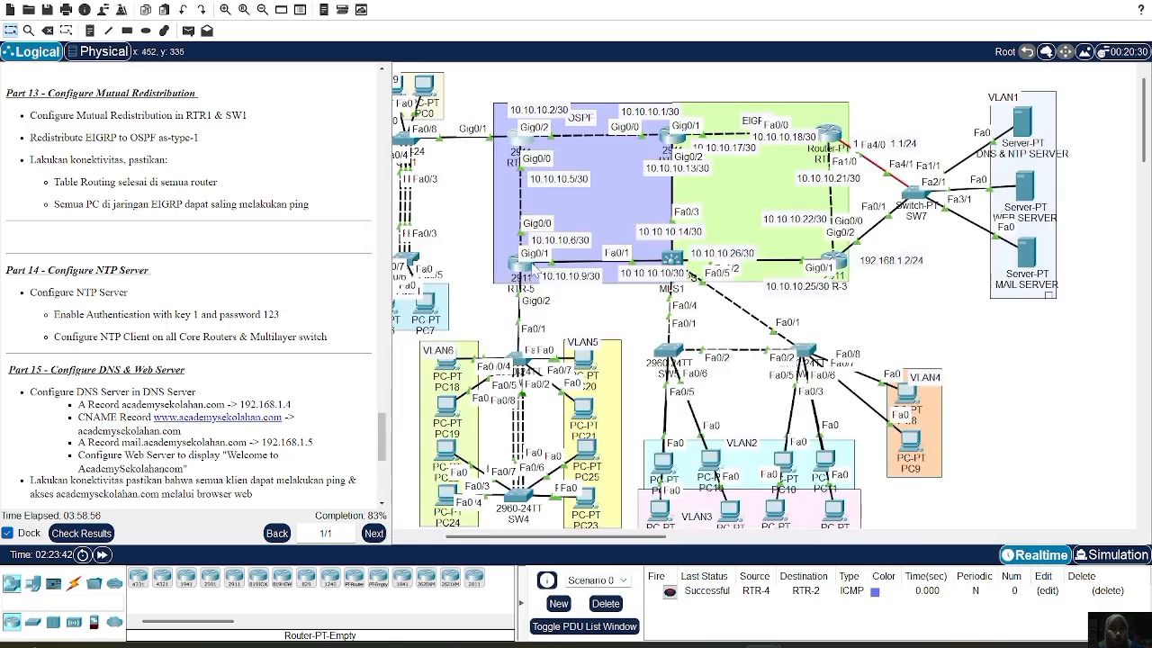
# On RTR-5, enter configuration mode and set NTP server 192.168.1.3
pyautogui.click(520, 275)
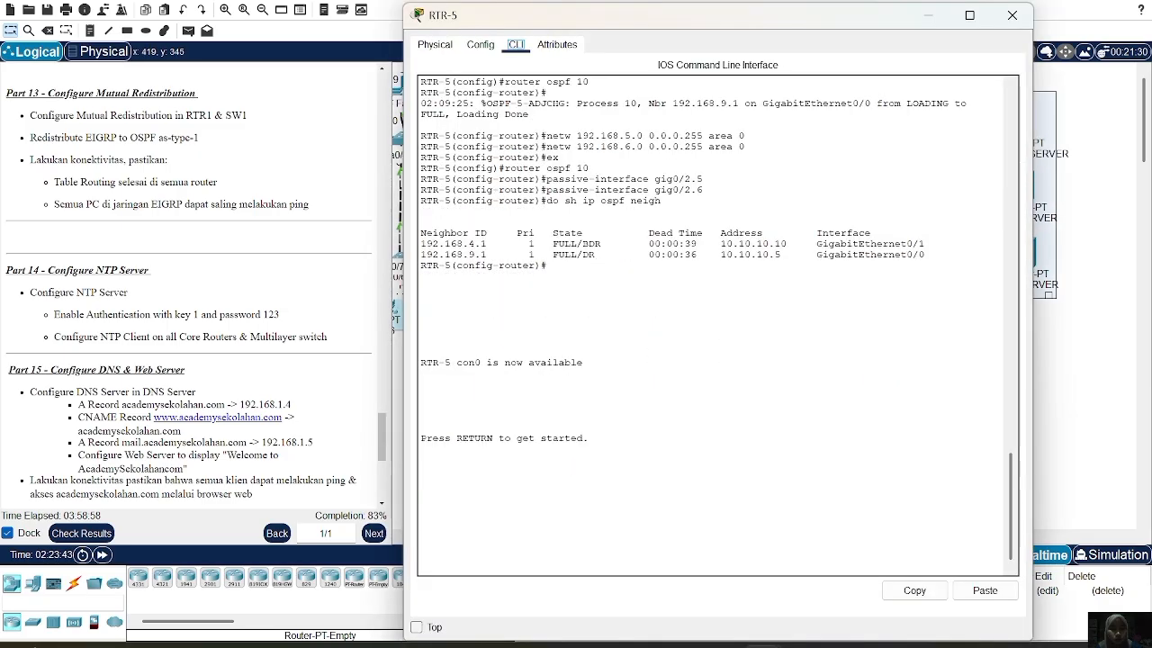
pyautogui.press('Return')
pyautogui.write('en')
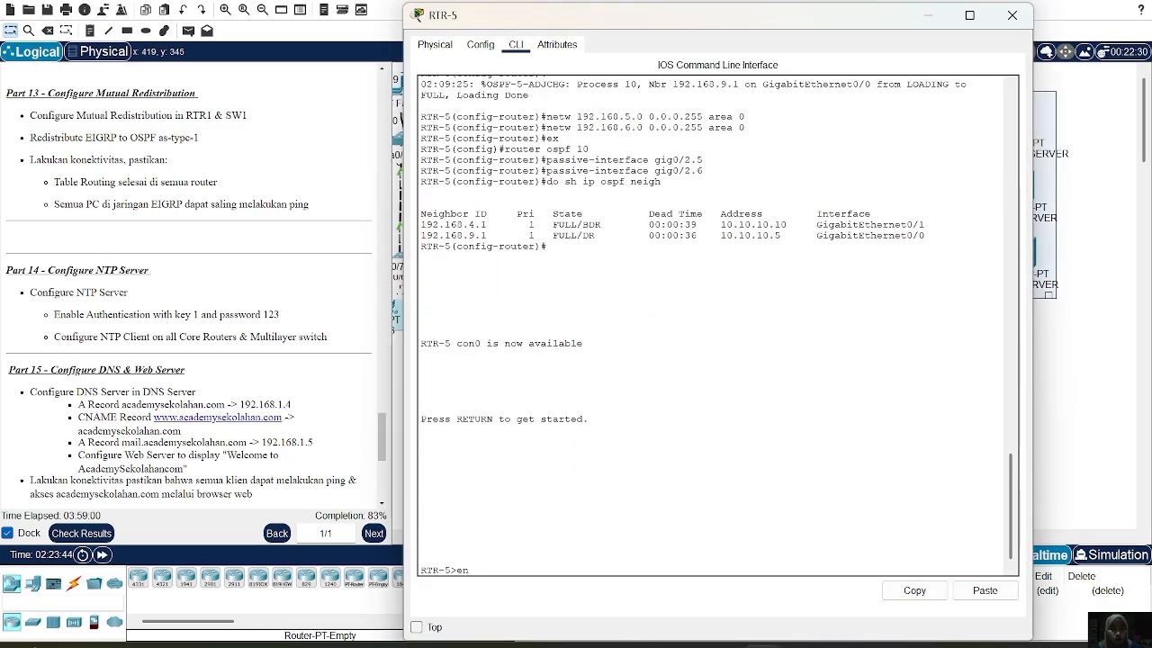
pyautogui.press('Return')
pyautogui.press('Return')
pyautogui.write('conf t')
pyautogui.press('Return')
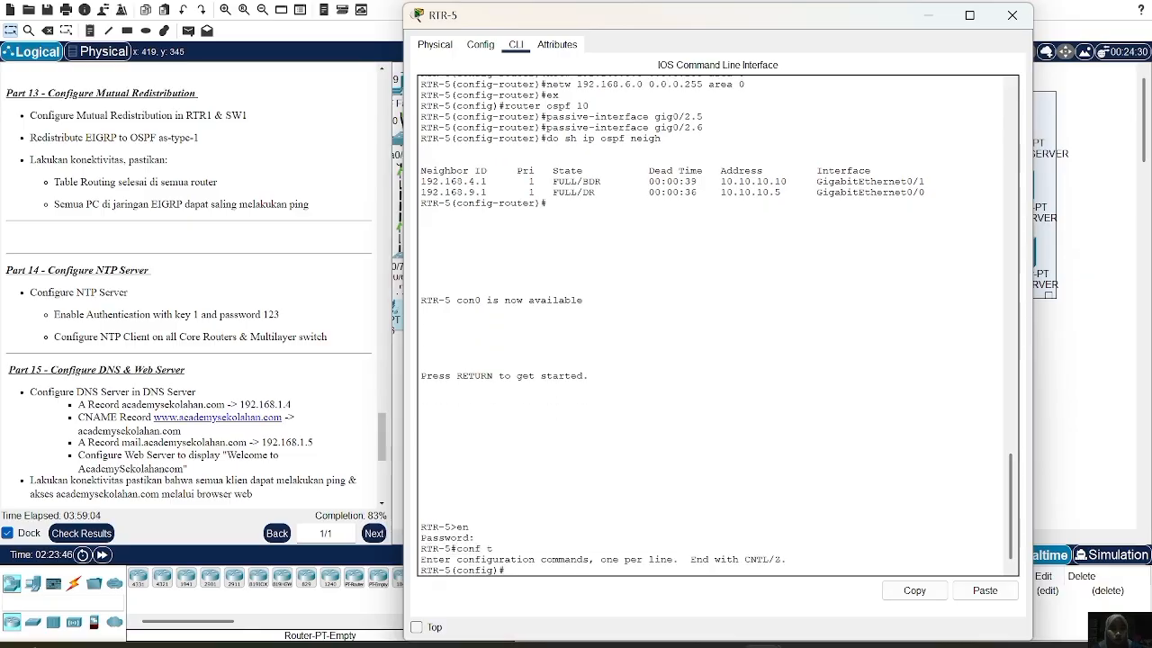
pyautogui.write('ntp server 192')
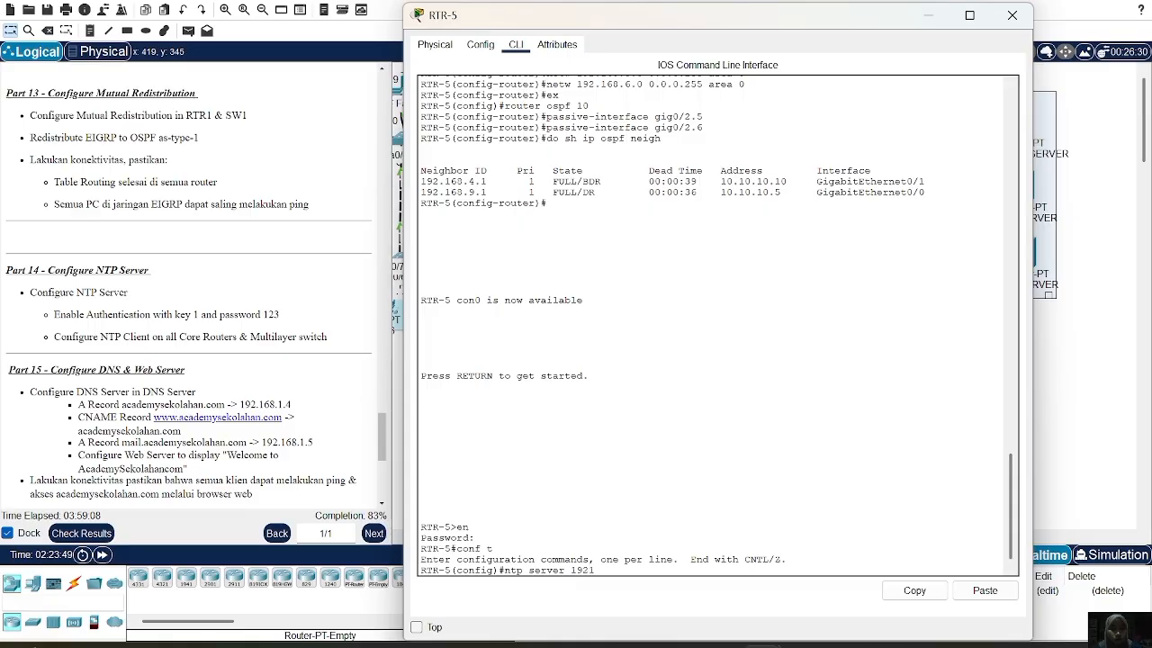
pyautogui.write('.168.1.3')
pyautogui.press('Return')
# Enable NTP authentication with MD5 key 1 on RTR-5 and close its console
pyautogui.write('ntp authenticate')
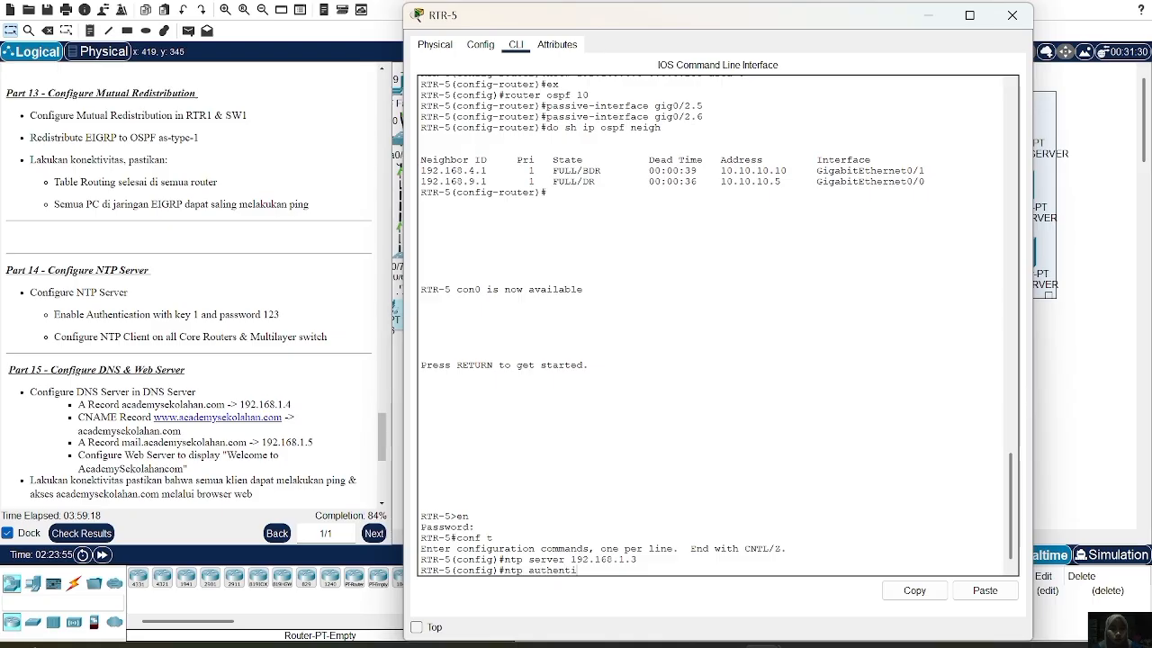
pyautogui.click(1063, 554)
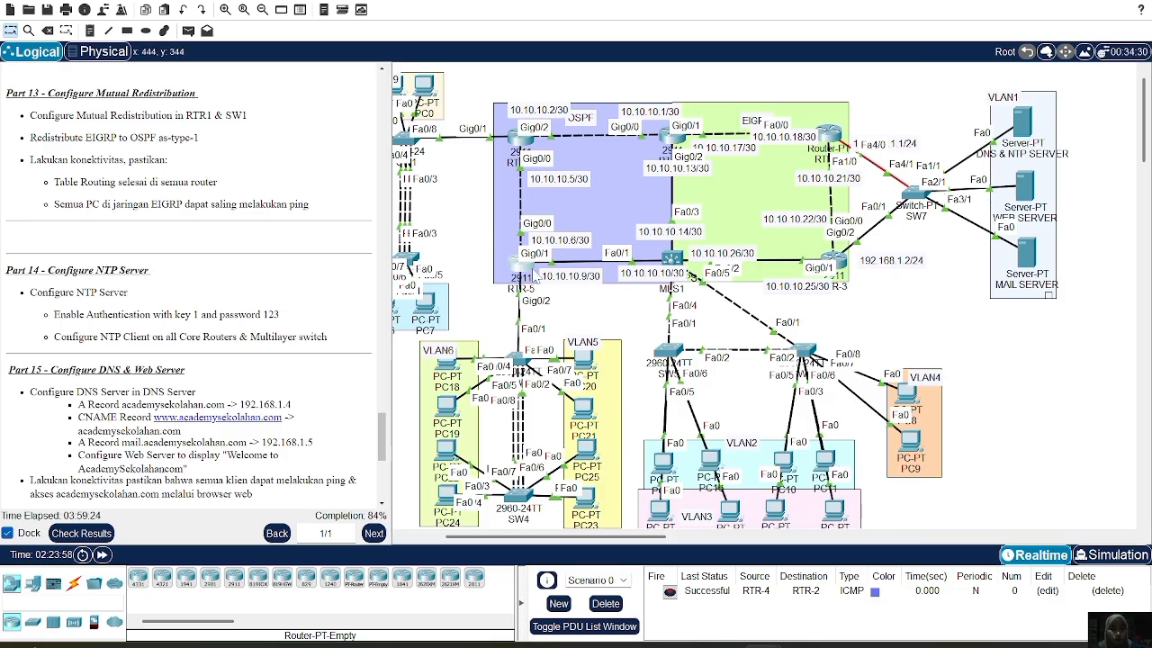
pyautogui.click(524, 270)
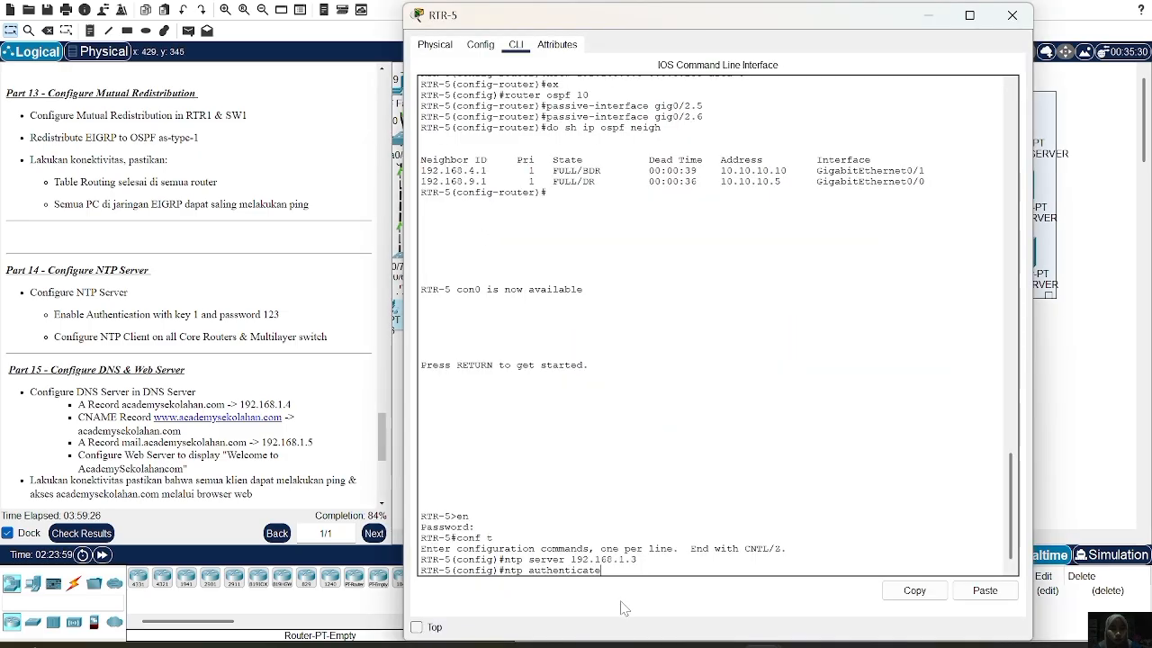
pyautogui.press('Return')
pyautogui.write('ntp')
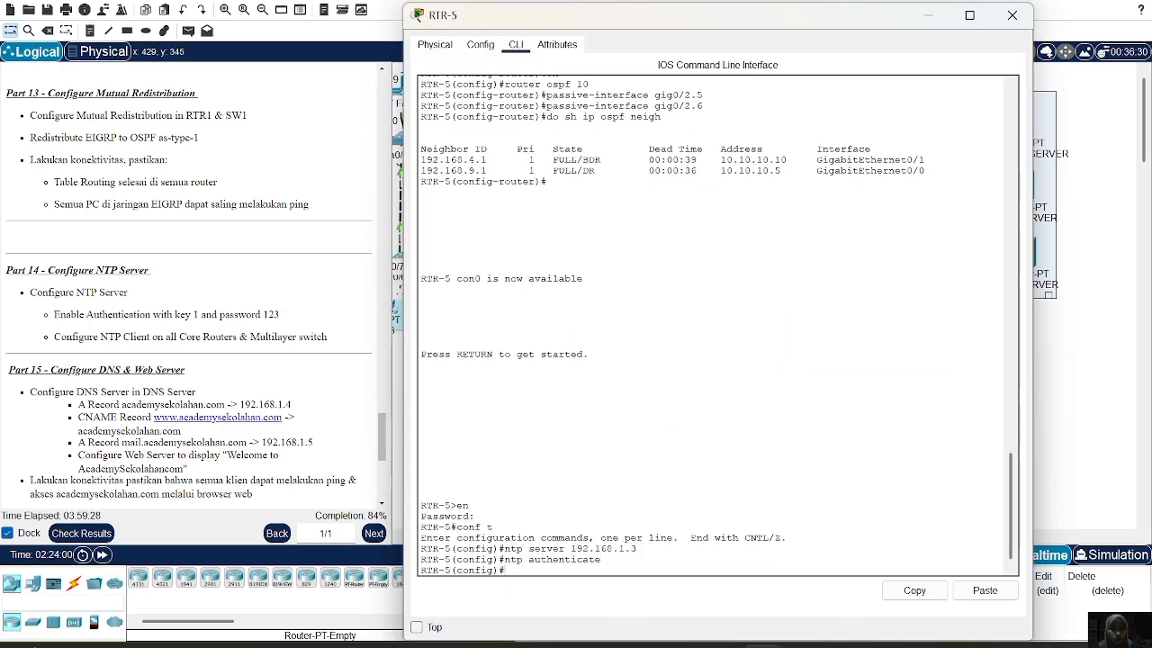
pyautogui.click(985, 591)
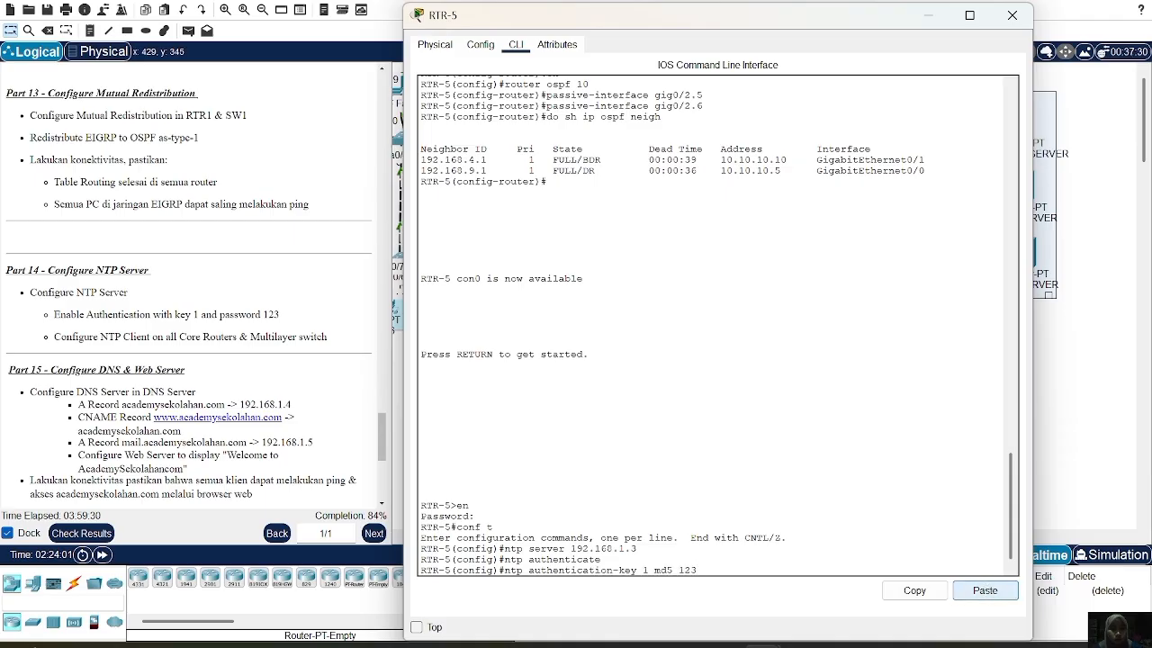
pyautogui.press('Return')
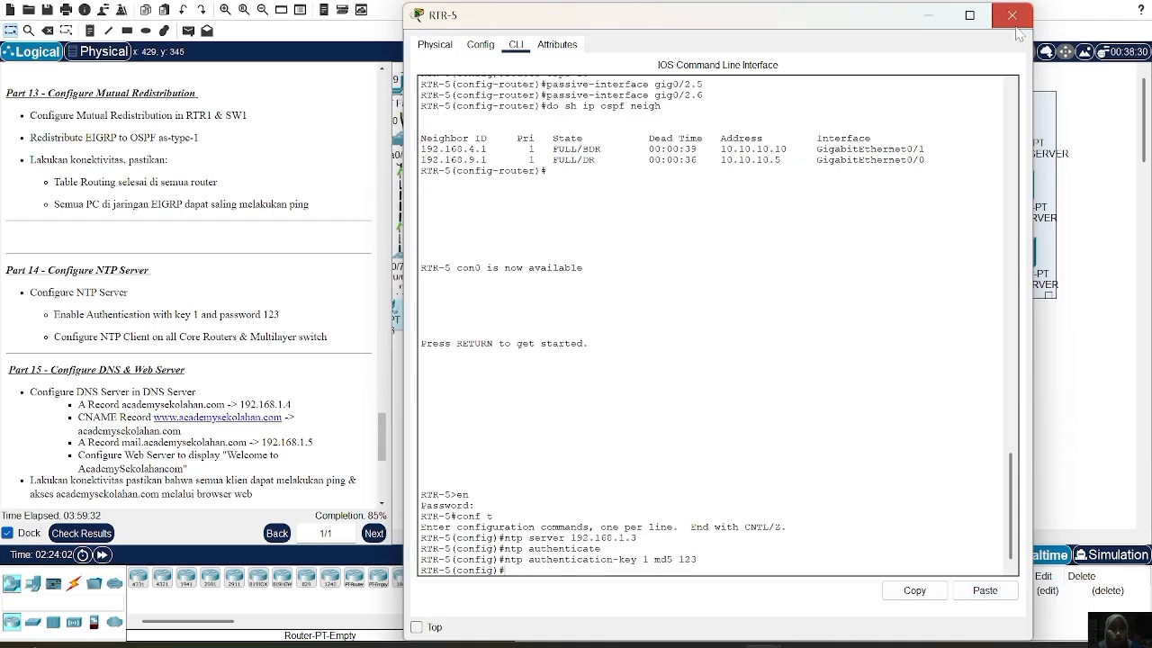
pyautogui.click(1011, 15)
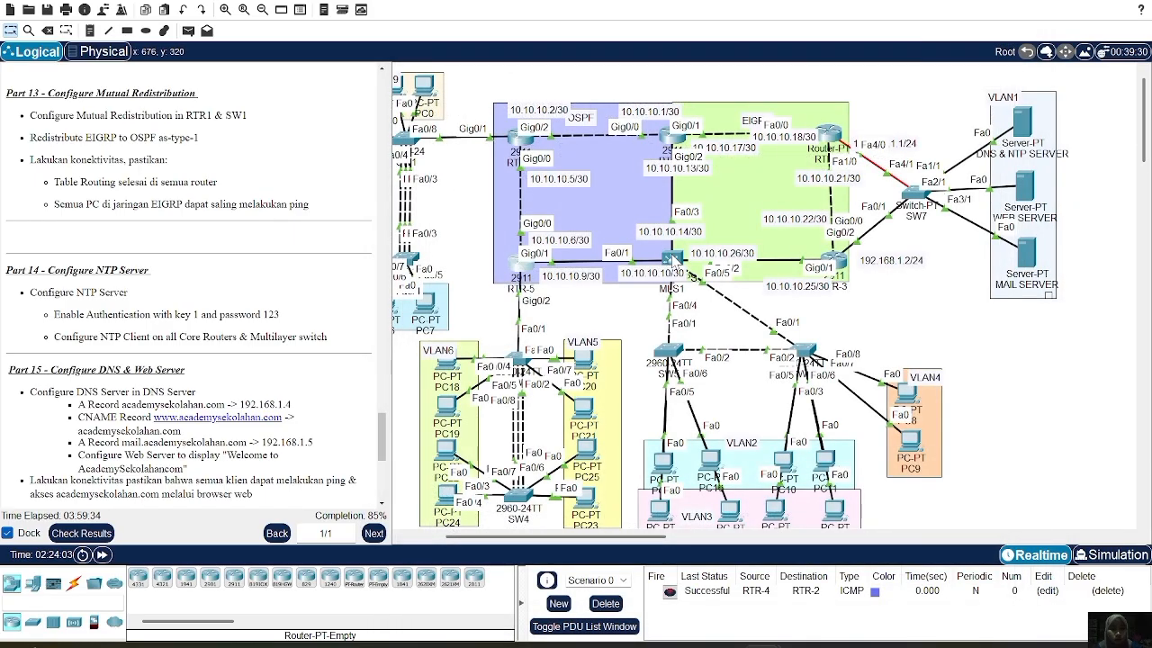
pyautogui.moveTo(673, 260)
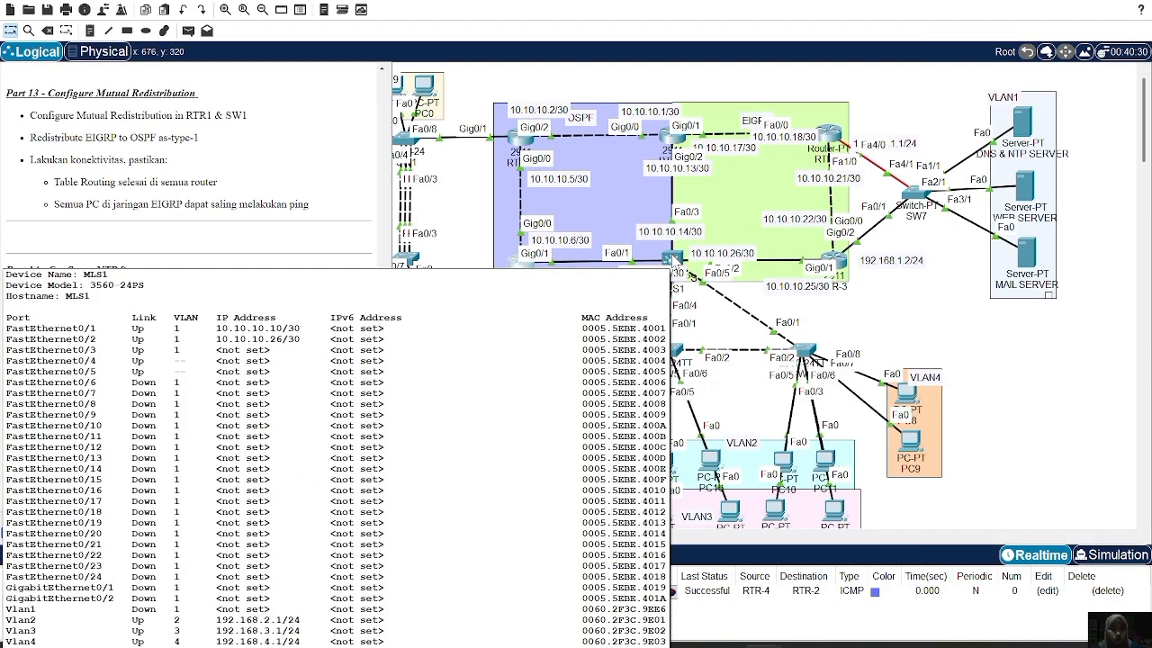
# On MLS1, set 192.168.1.3 as the NTP server and enable NTP authentication
pyautogui.click(673, 259)
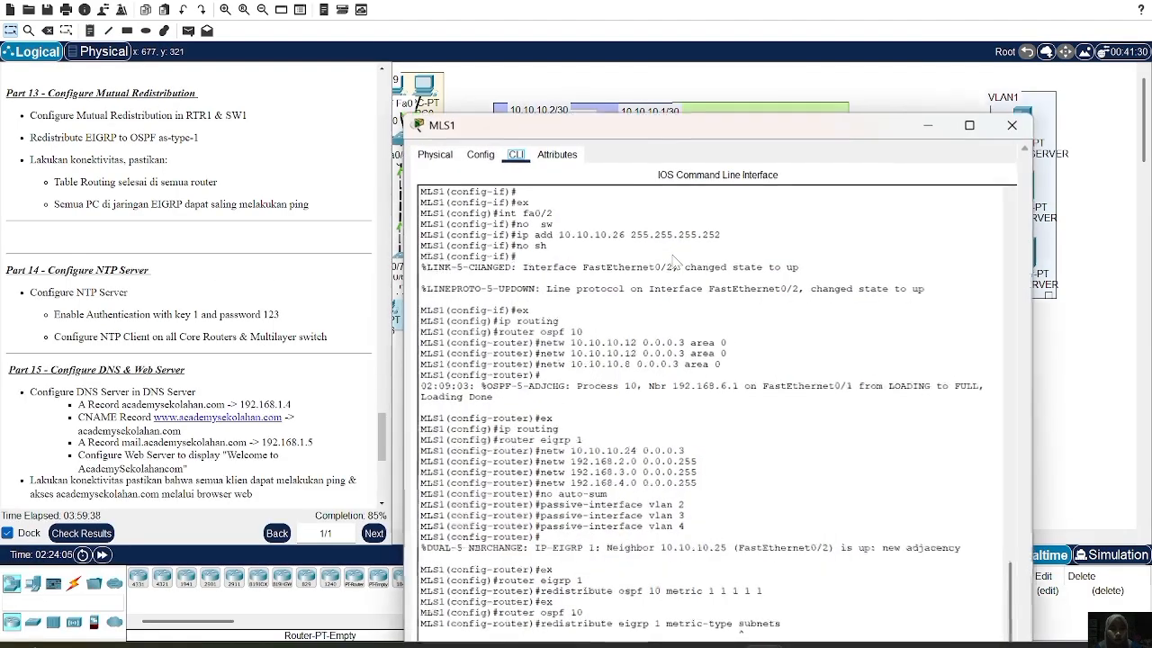
pyautogui.write('er)#e')
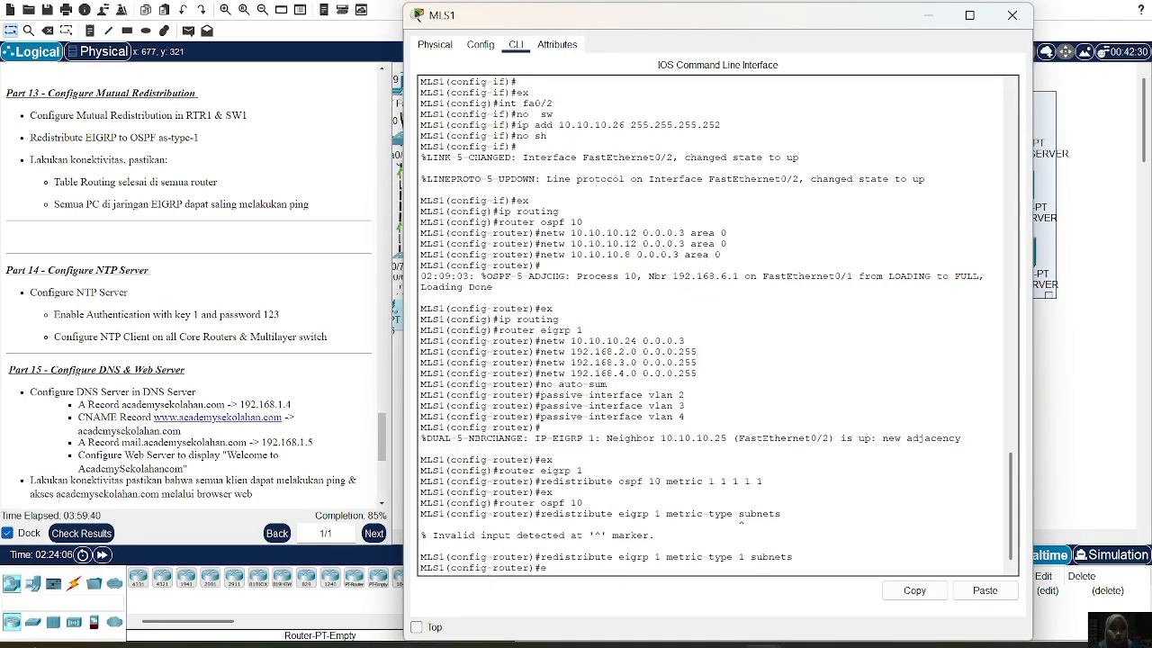
pyautogui.write('x')
pyautogui.press('Return')
pyautogui.write('t')
pyautogui.write('ntp')
pyautogui.write(' serve')
pyautogui.write('r 19')
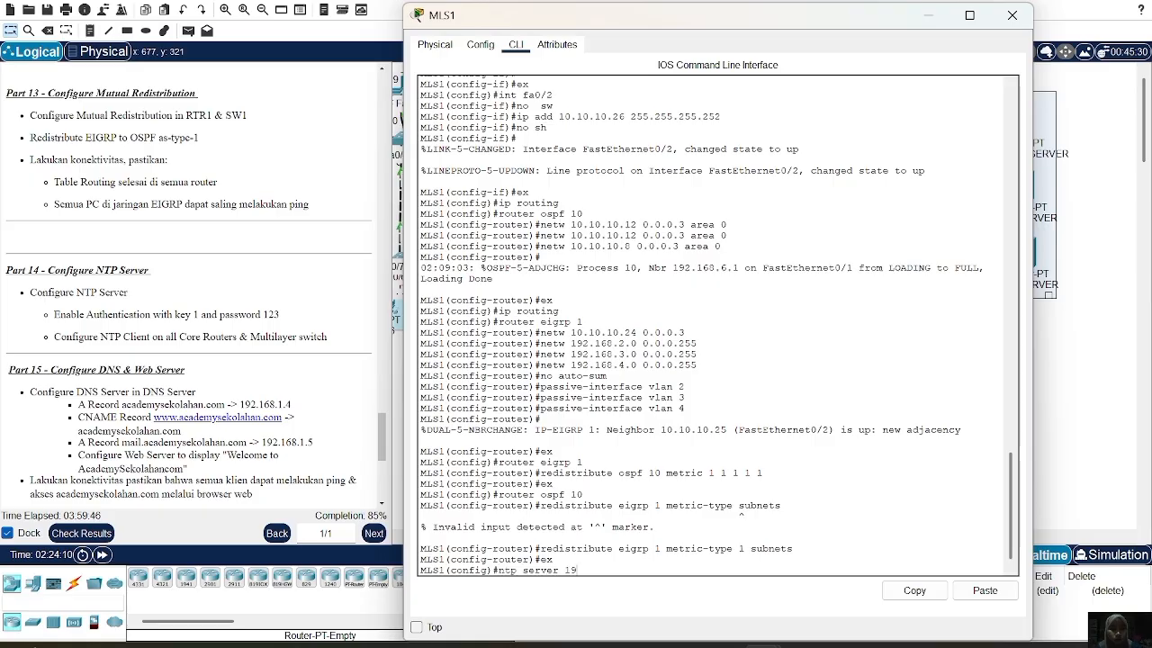
pyautogui.write('2.168.1.3')
pyautogui.press('Return')
pyautogui.write('ntp')
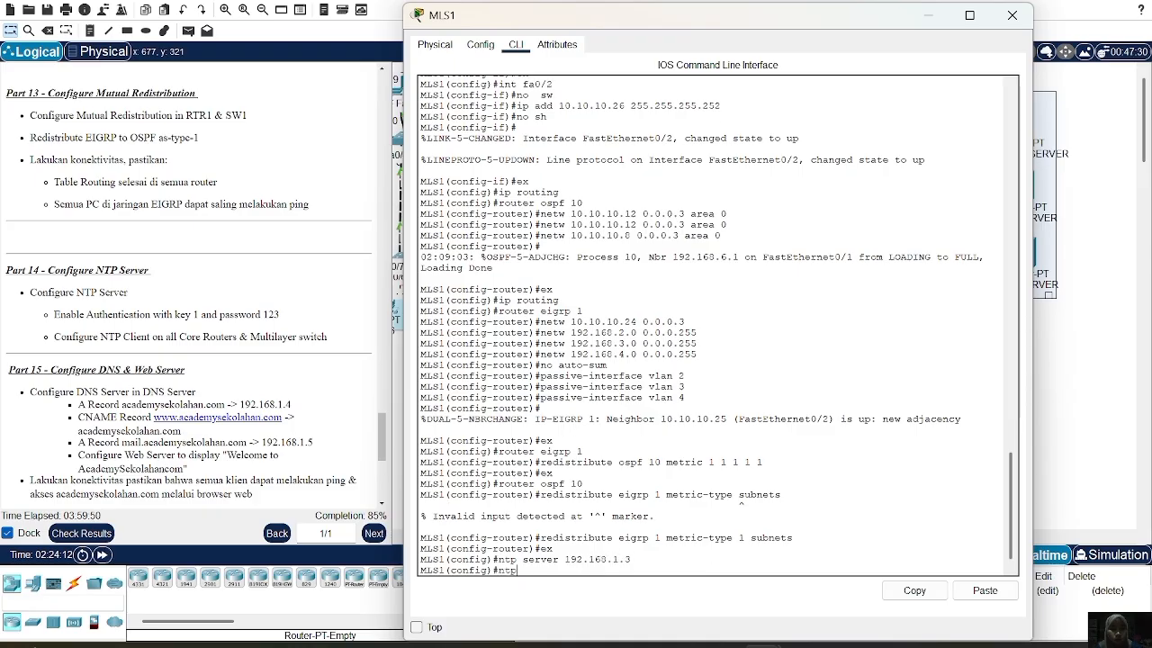
pyautogui.write(' authenticate')
pyautogui.press('Return')
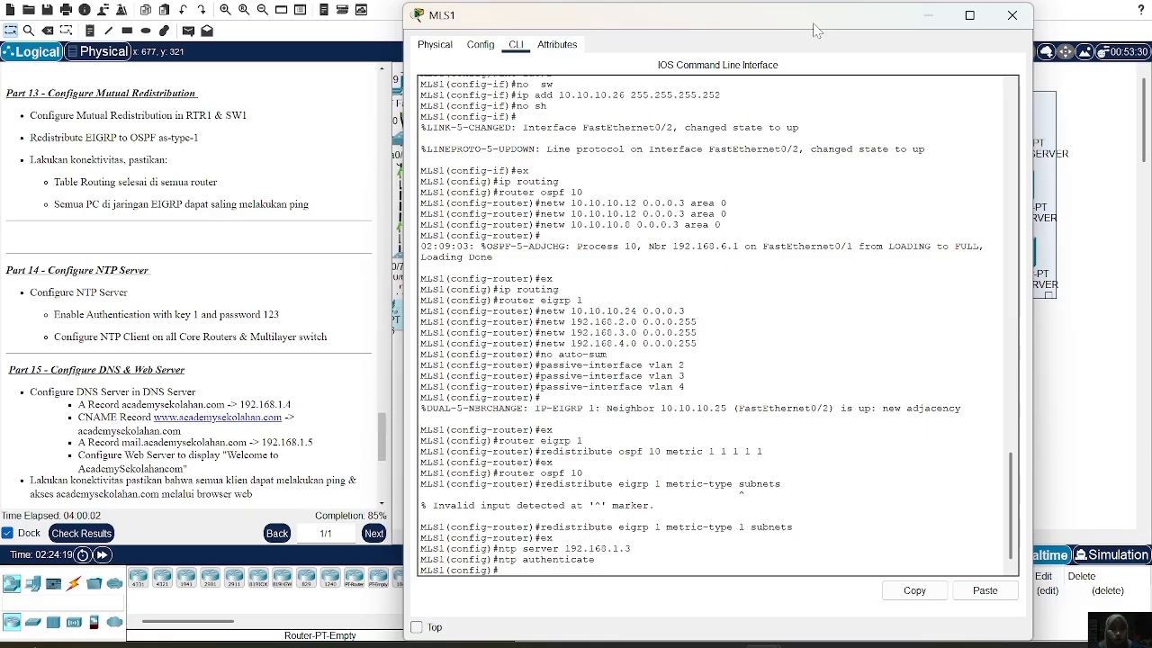
# Add MD5 NTP authentication key 1 on MLS1 and close its console
pyautogui.moveTo(815, 24); pyautogui.dragTo(758, 22)
pyautogui.click(927, 587)
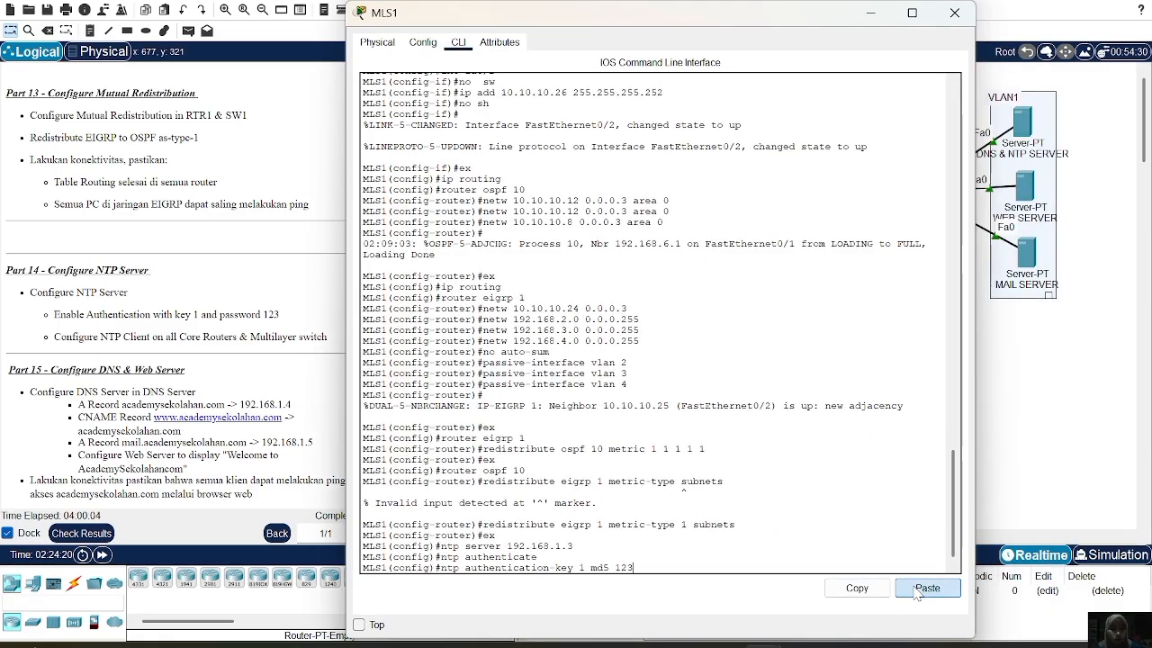
pyautogui.press('Return')
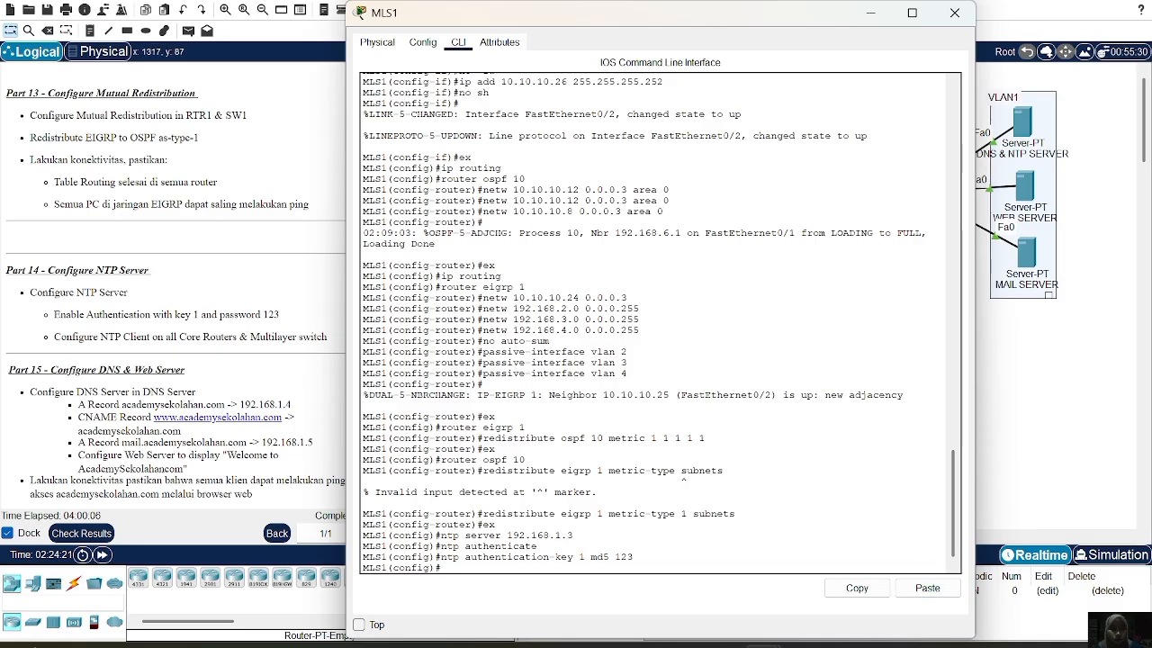
pyautogui.click(954, 13)
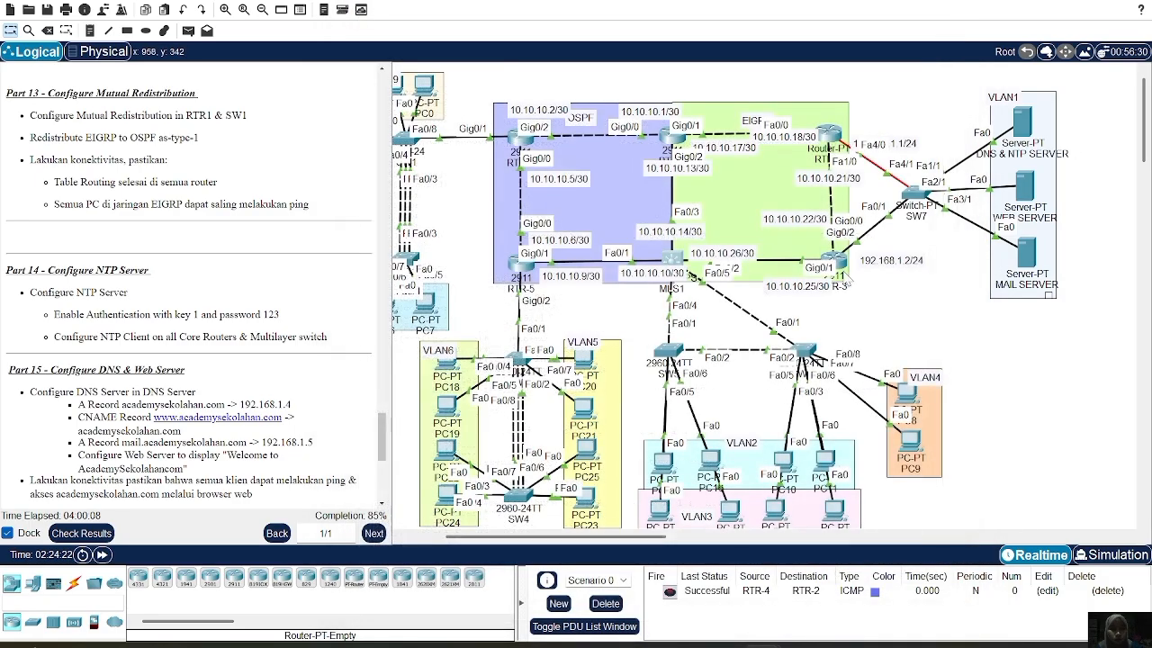
pyautogui.click(839, 262)
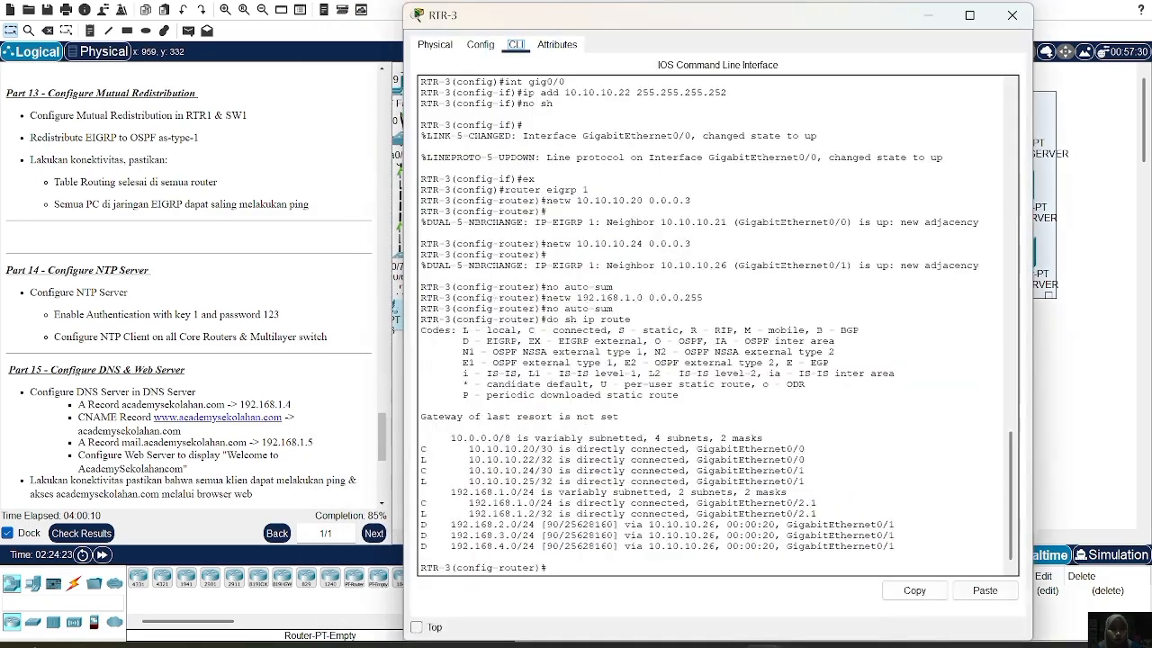
pyautogui.write('ex')
pyautogui.press('Return')
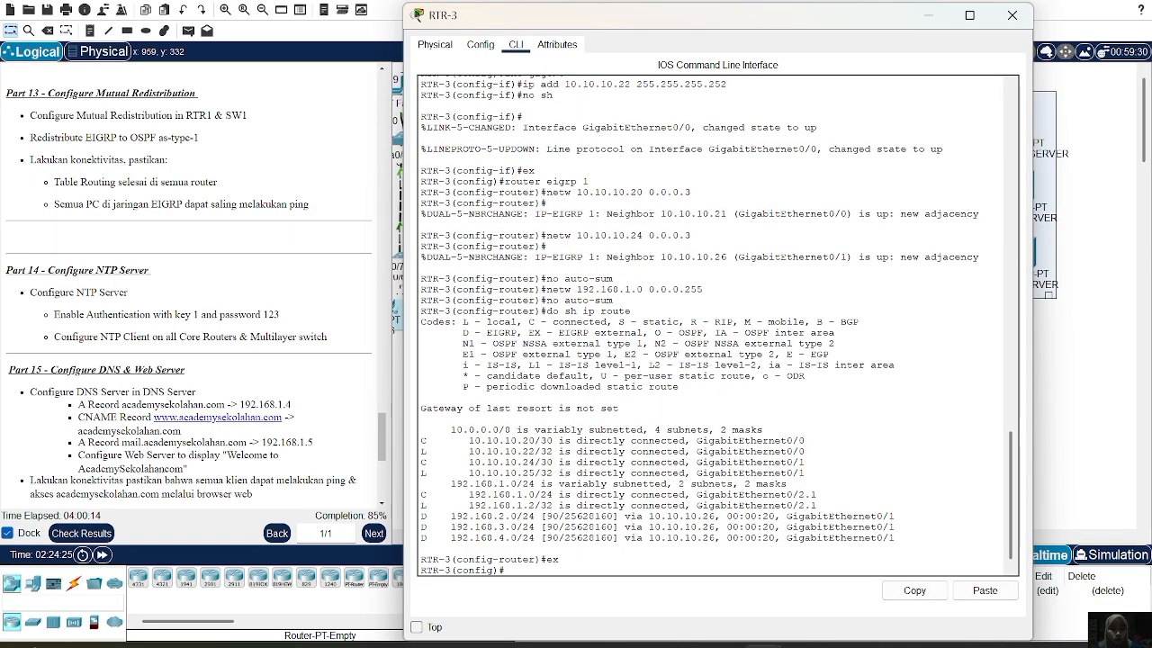
pyautogui.write('ntp server 192.168.1.3')
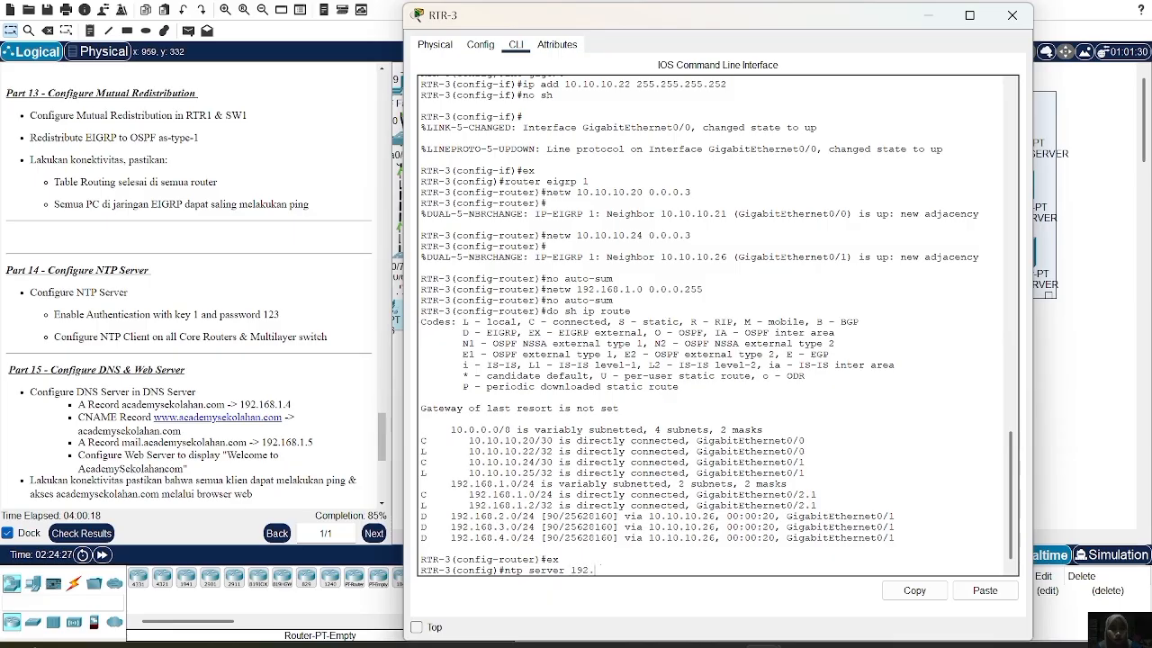
pyautogui.press('Return')
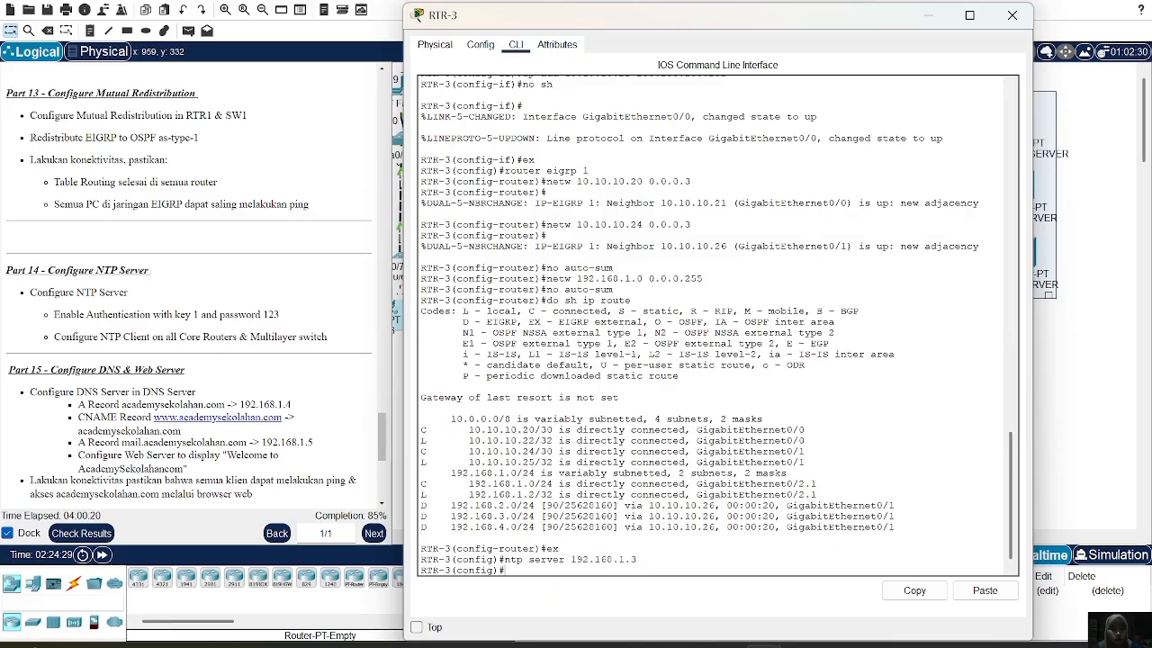
pyautogui.write('ntp authenticate')
pyautogui.press('Return')
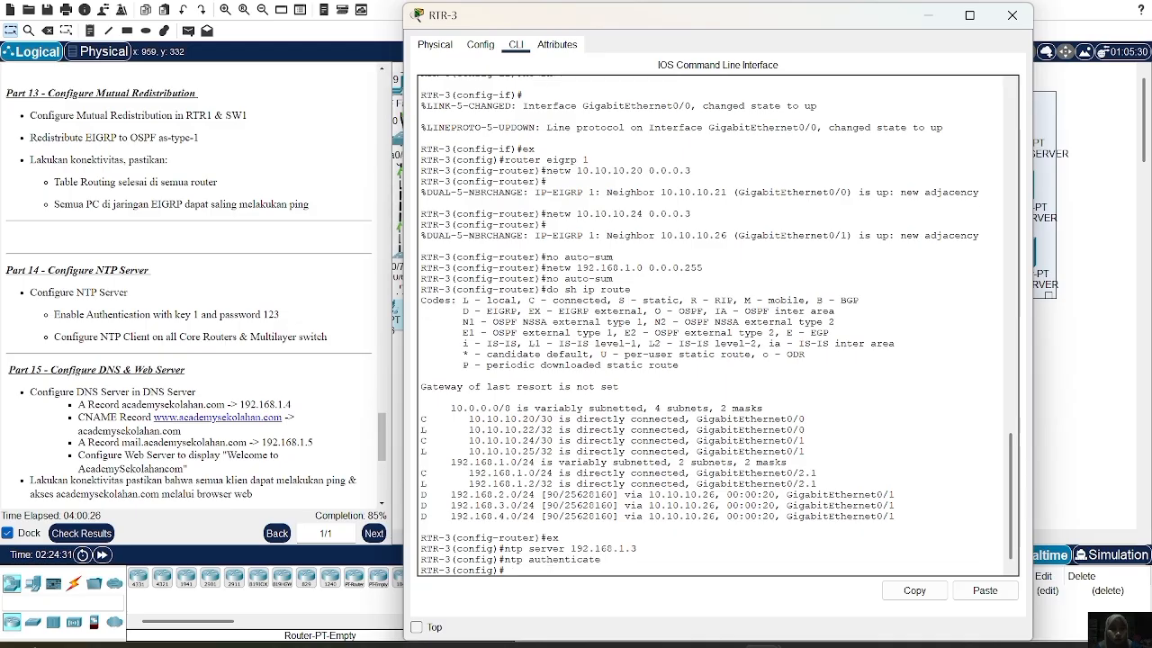
pyautogui.click(965, 593)
pyautogui.press('Return')
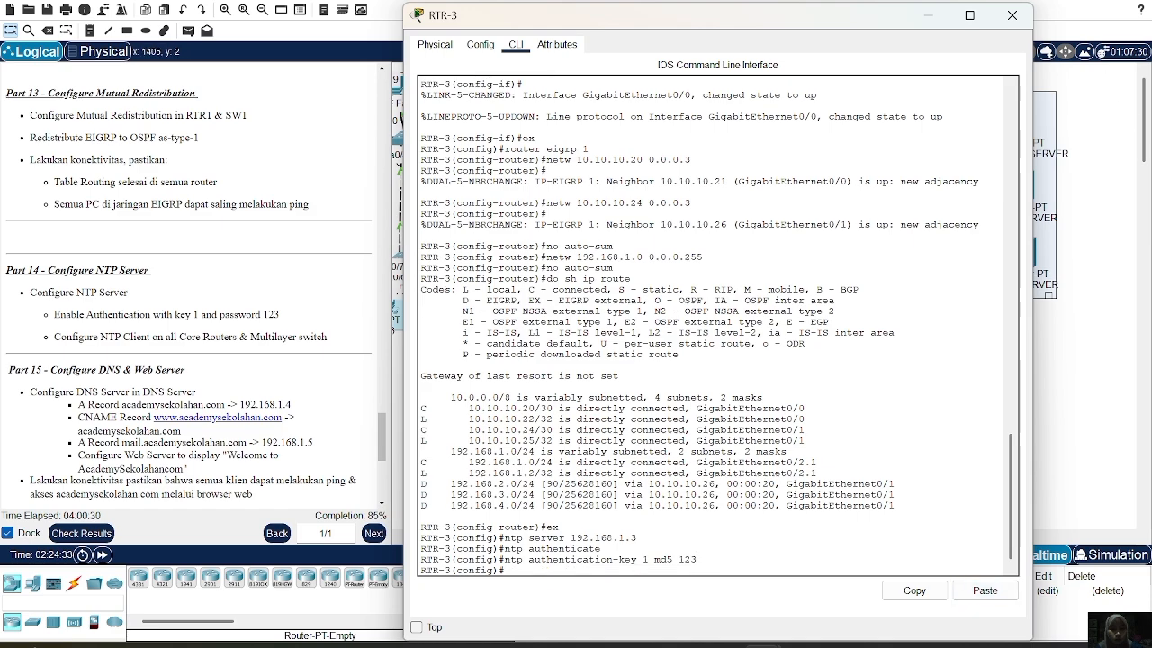
pyautogui.click(1011, 15)
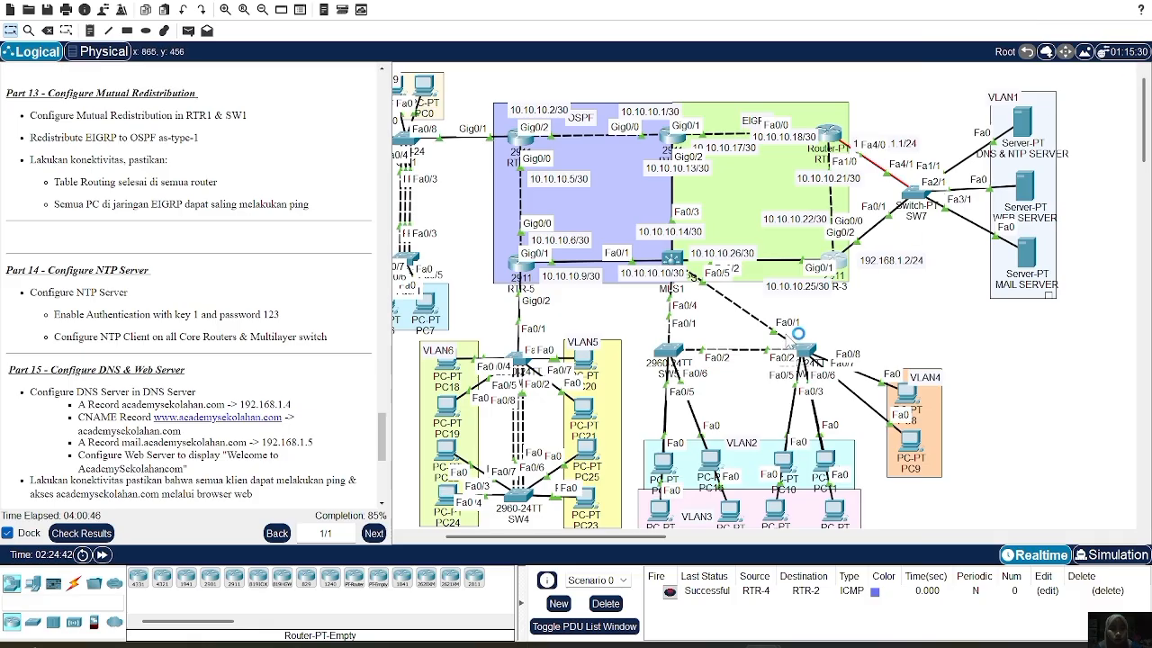
# Check RTR-3's NTP status with 'do sh ntp stat', showing it unsynchronized
pyautogui.click(849, 260)
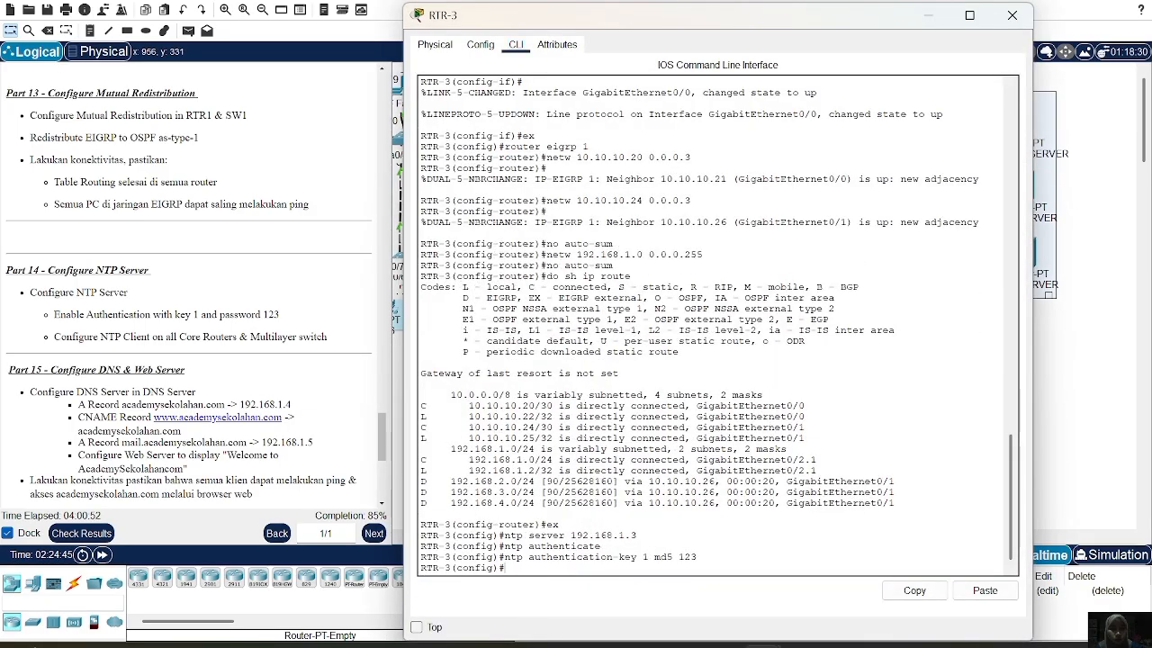
pyautogui.write('do sh')
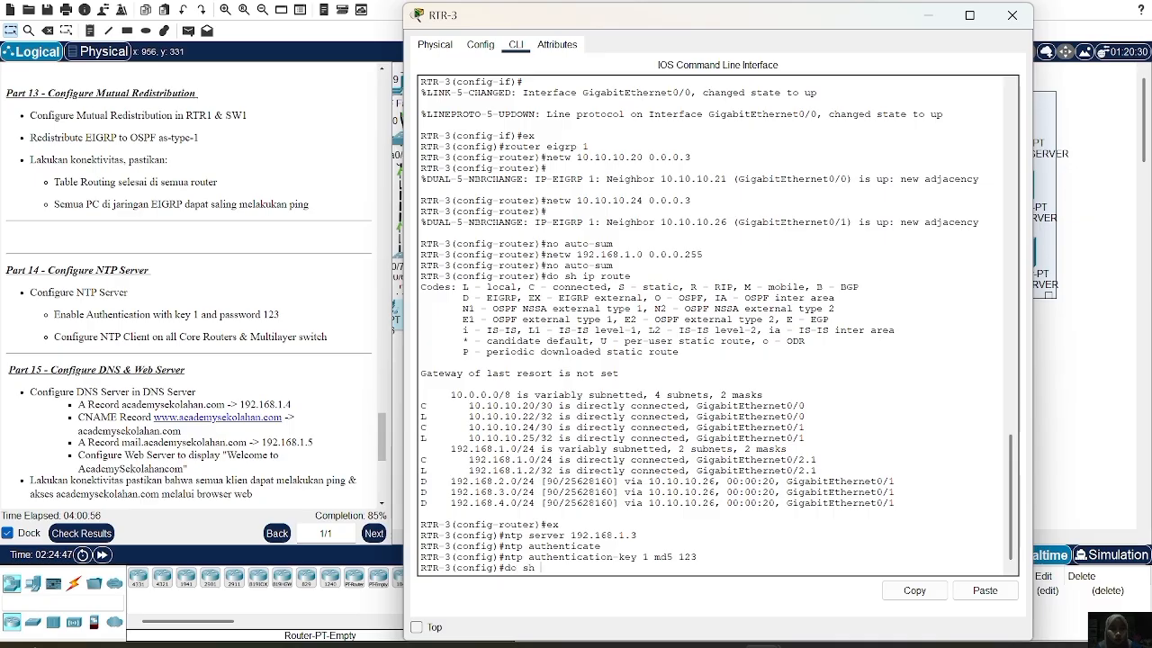
pyautogui.write(' ntp')
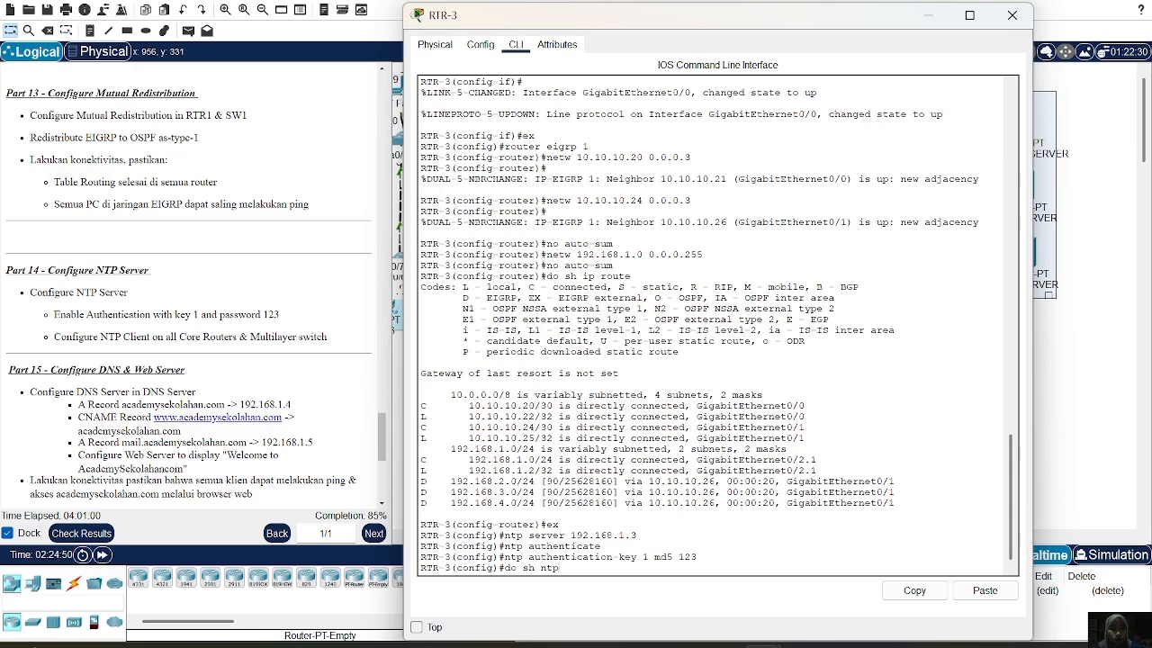
pyautogui.write(' stat')
pyautogui.press('Return')
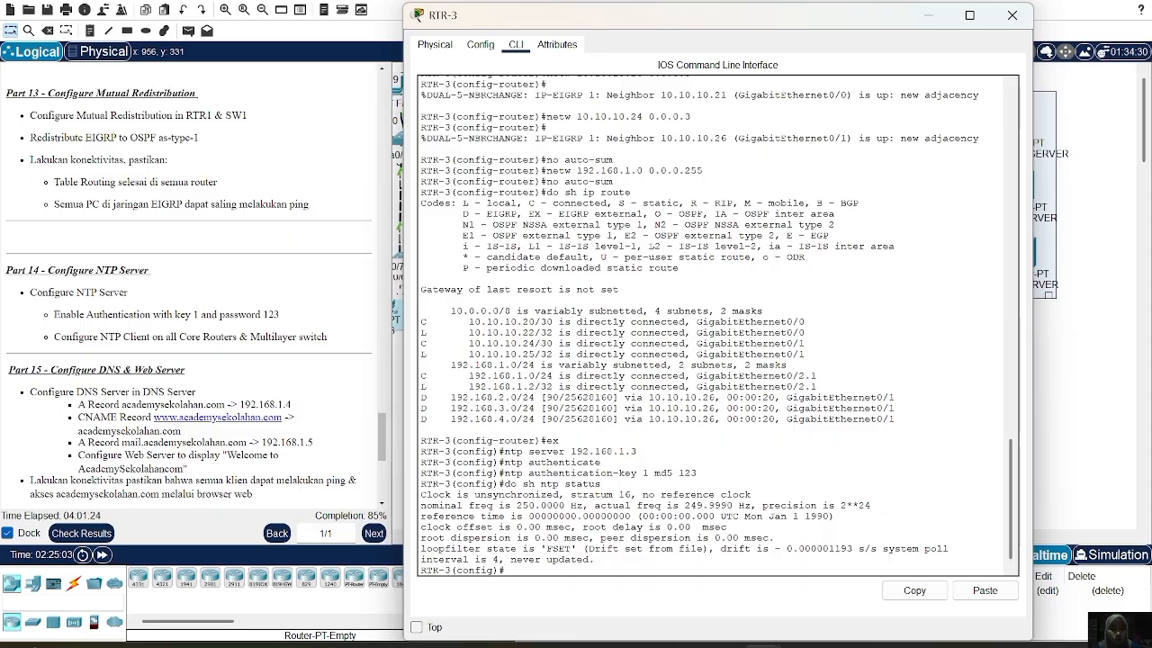
pyautogui.click(1011, 15)
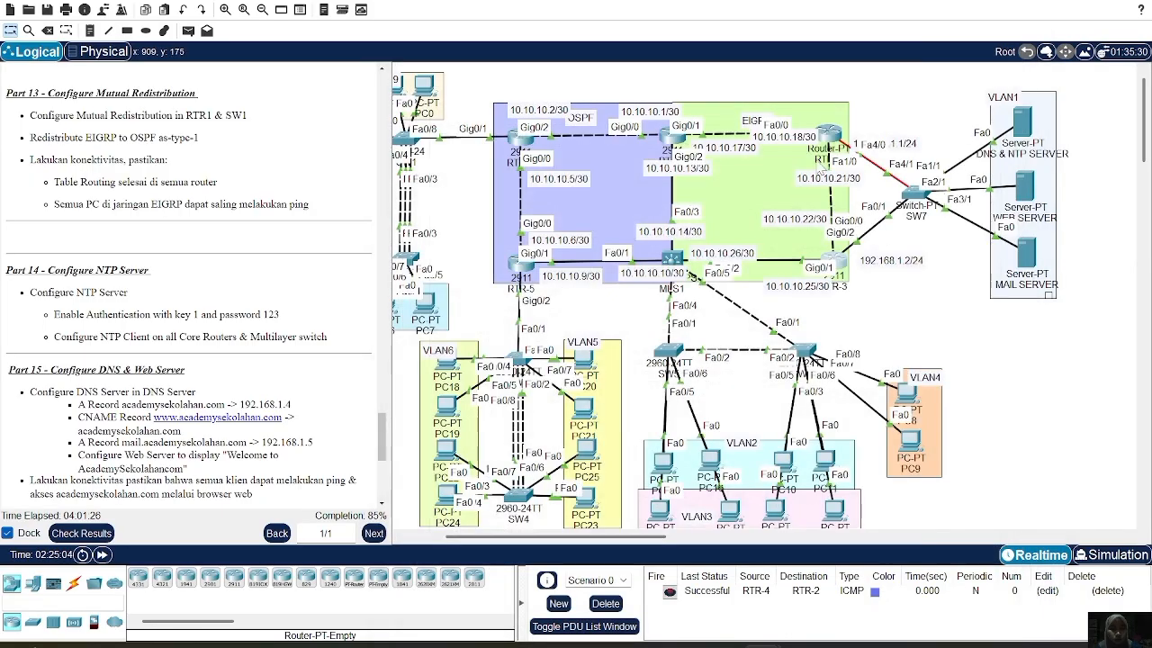
pyautogui.click(830, 137)
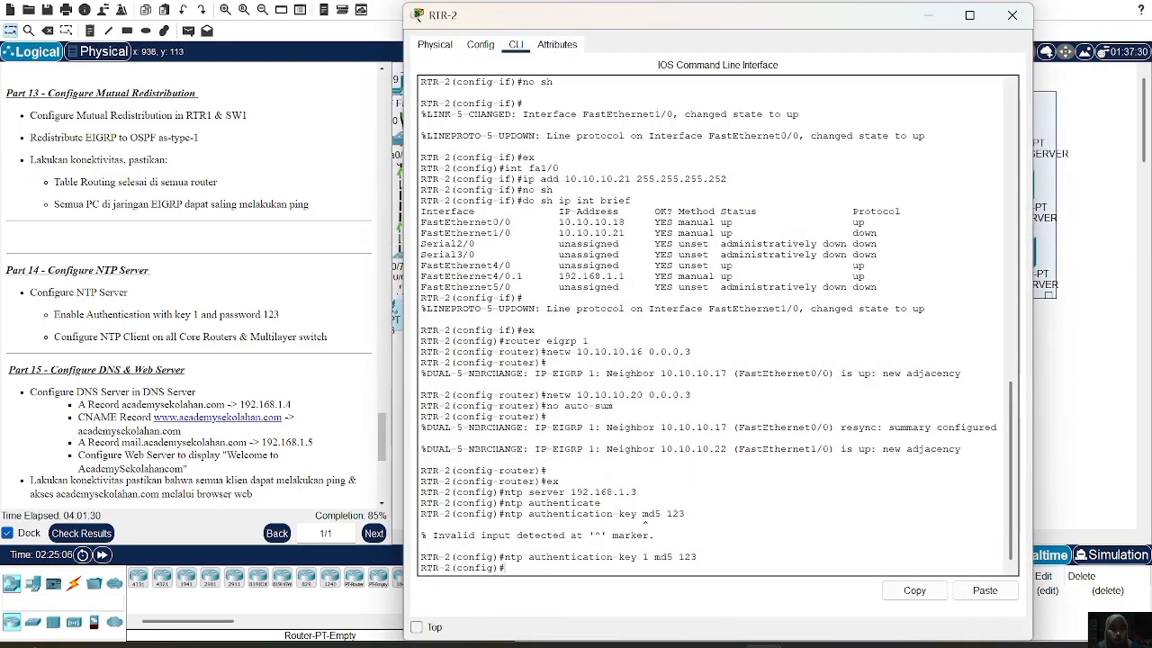
pyautogui.write('do sh ntp status')
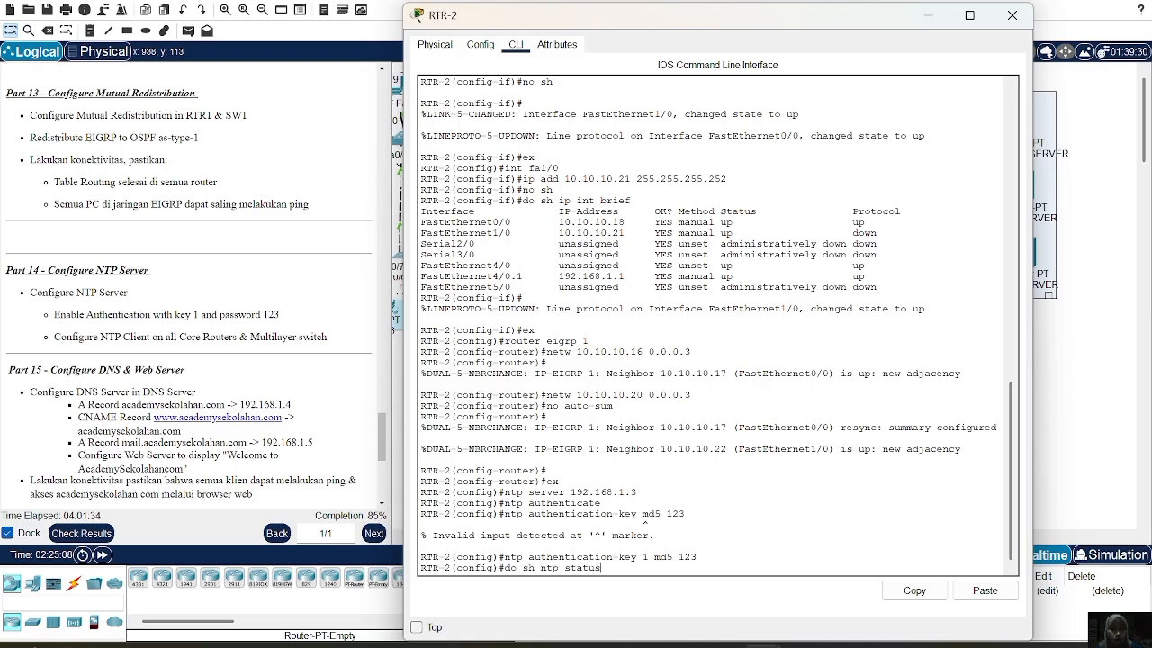
pyautogui.press('Return')
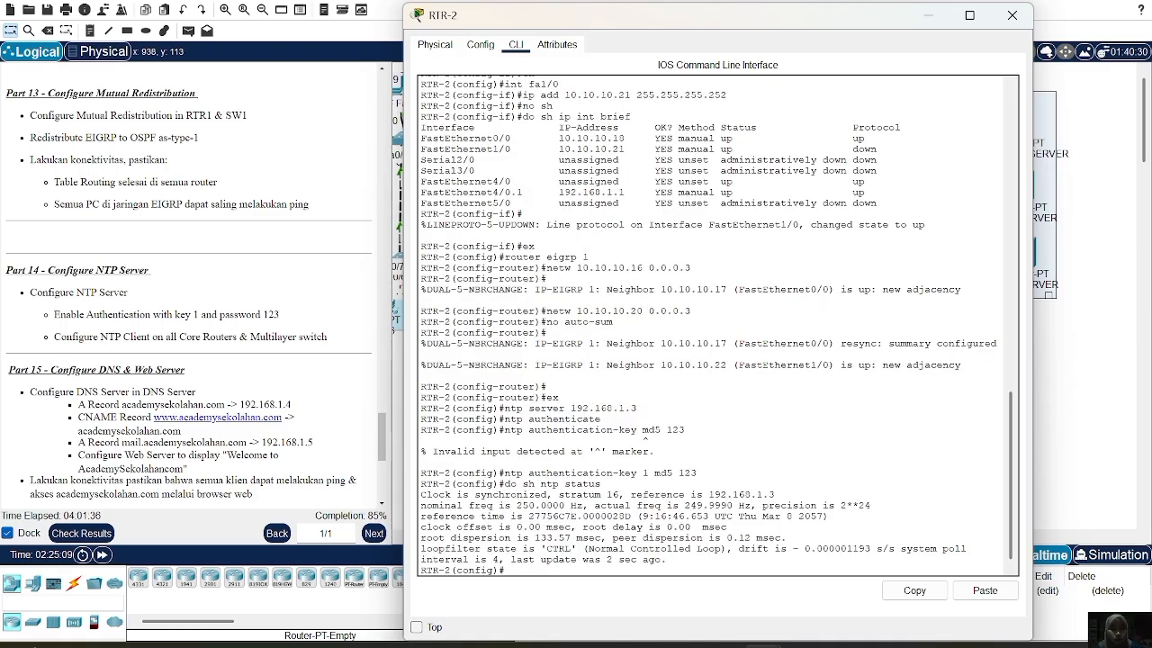
pyautogui.doubleClick(435, 495)
pyautogui.click(531, 495)
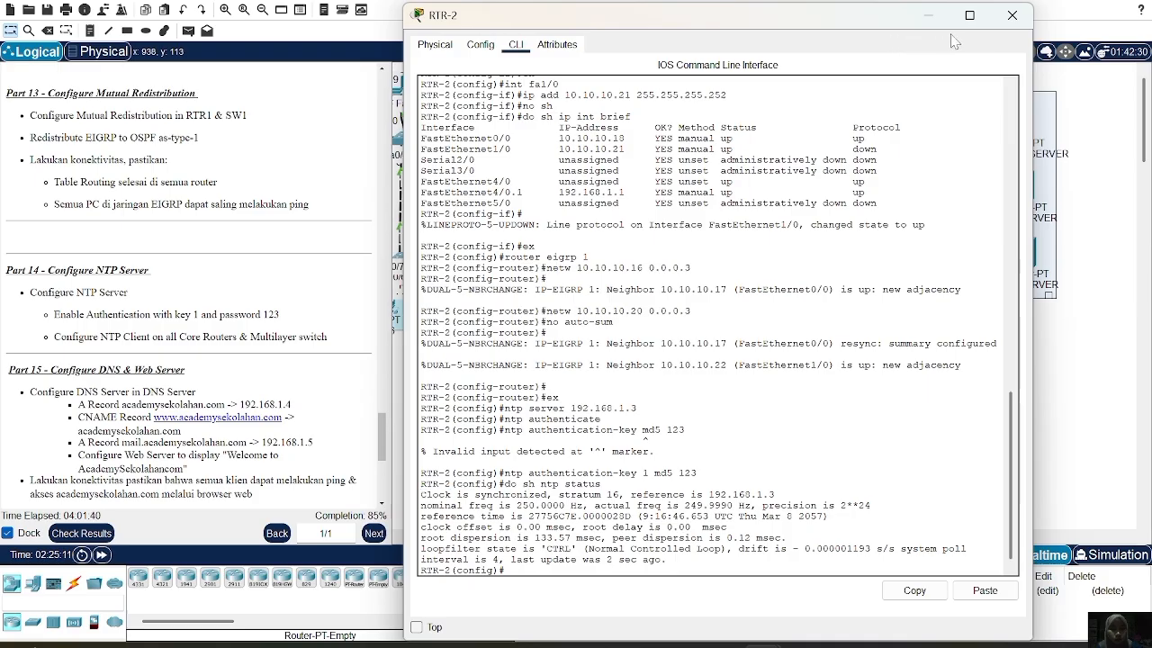
pyautogui.click(1011, 15)
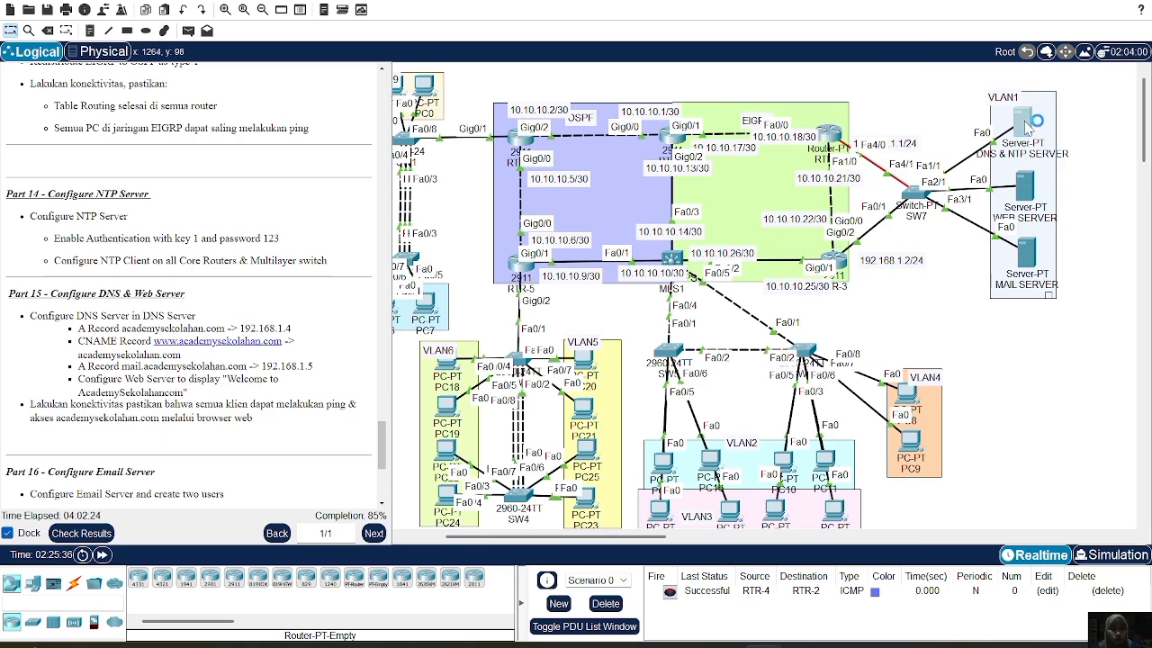
pyautogui.click(1026, 126)
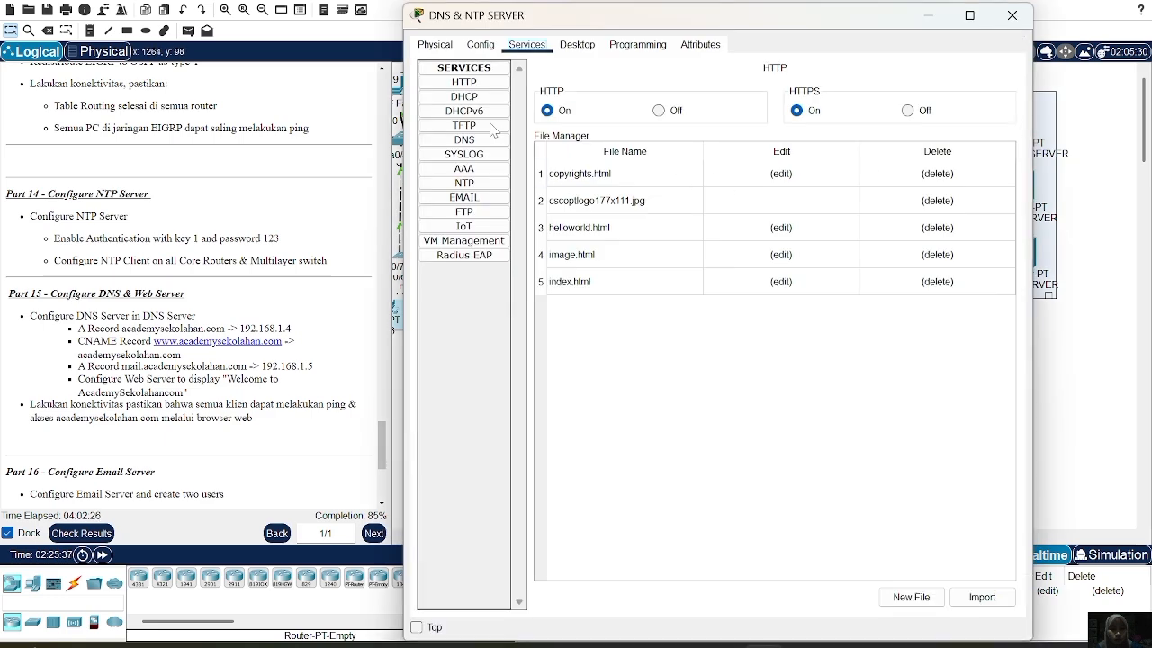
# Turn the DNS service on and add an A record academysekolahan.com → 192.168.1.4
pyautogui.click(477, 140)
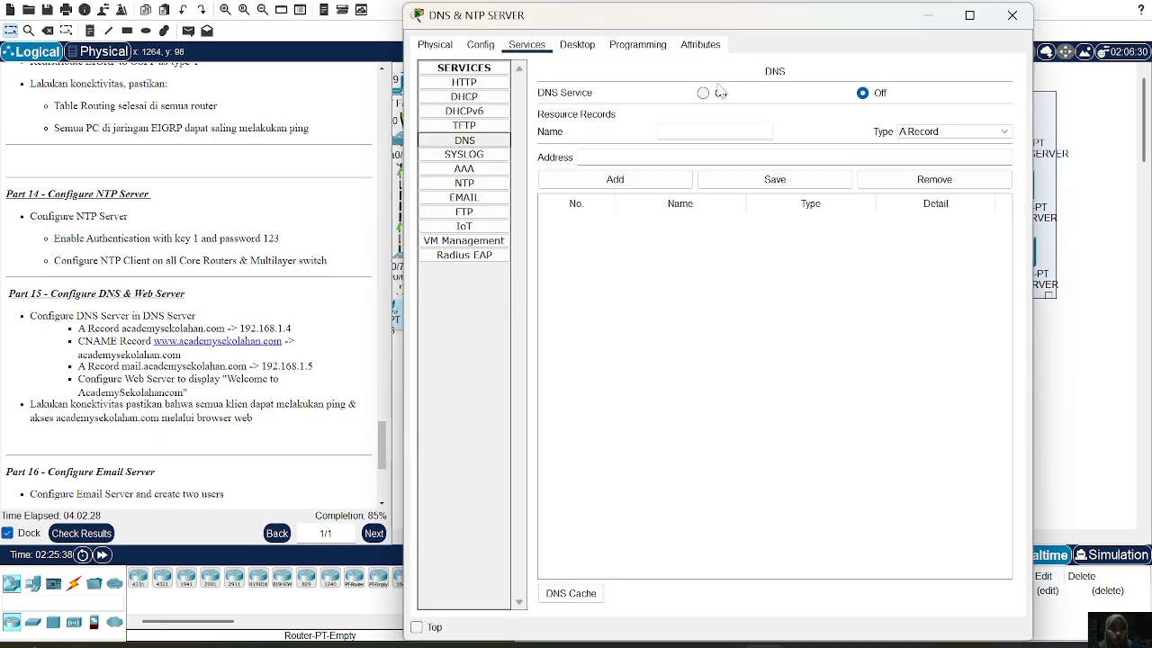
pyautogui.click(719, 94)
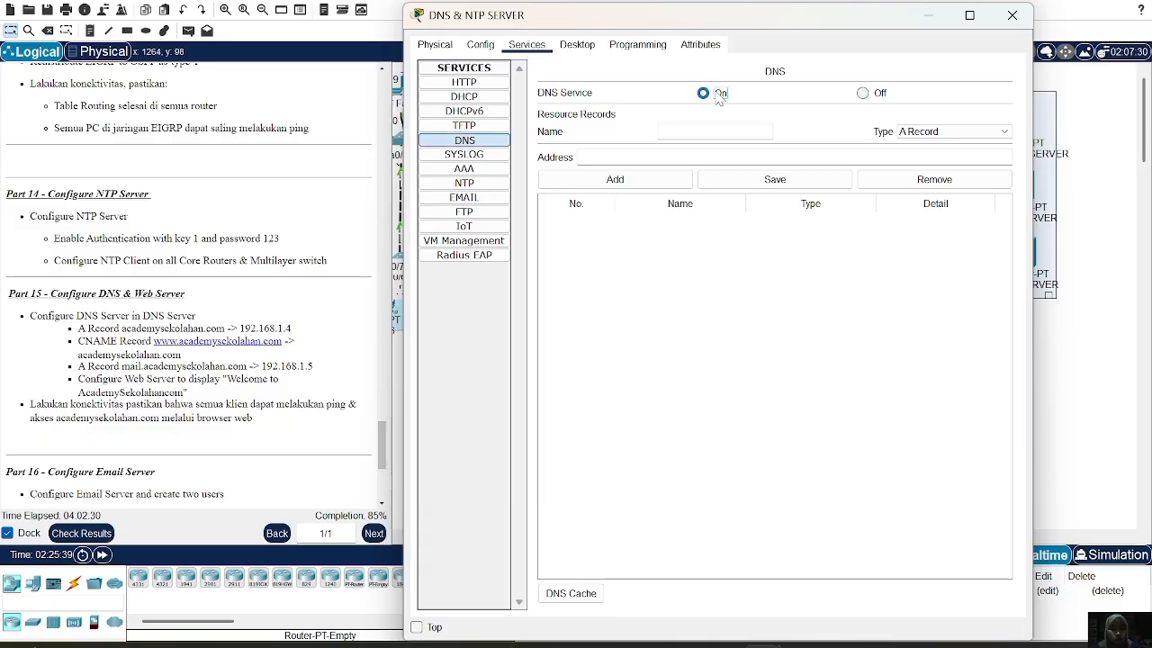
pyautogui.click(661, 131)
pyautogui.write('academy.sekolah')
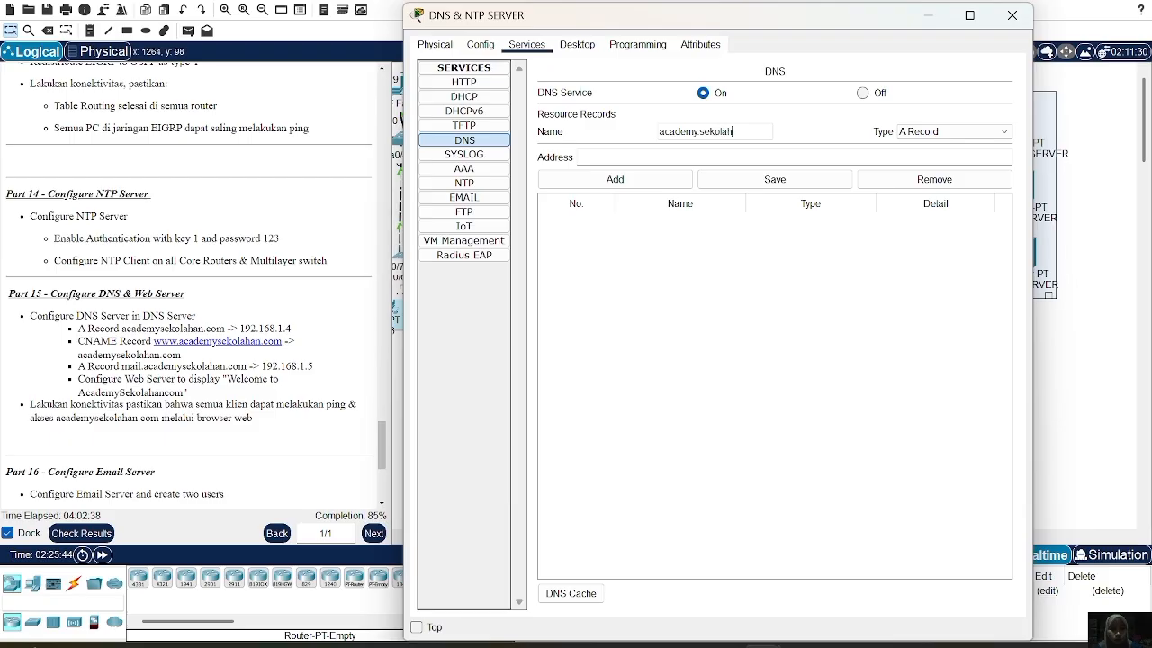
pyautogui.write('an.com')
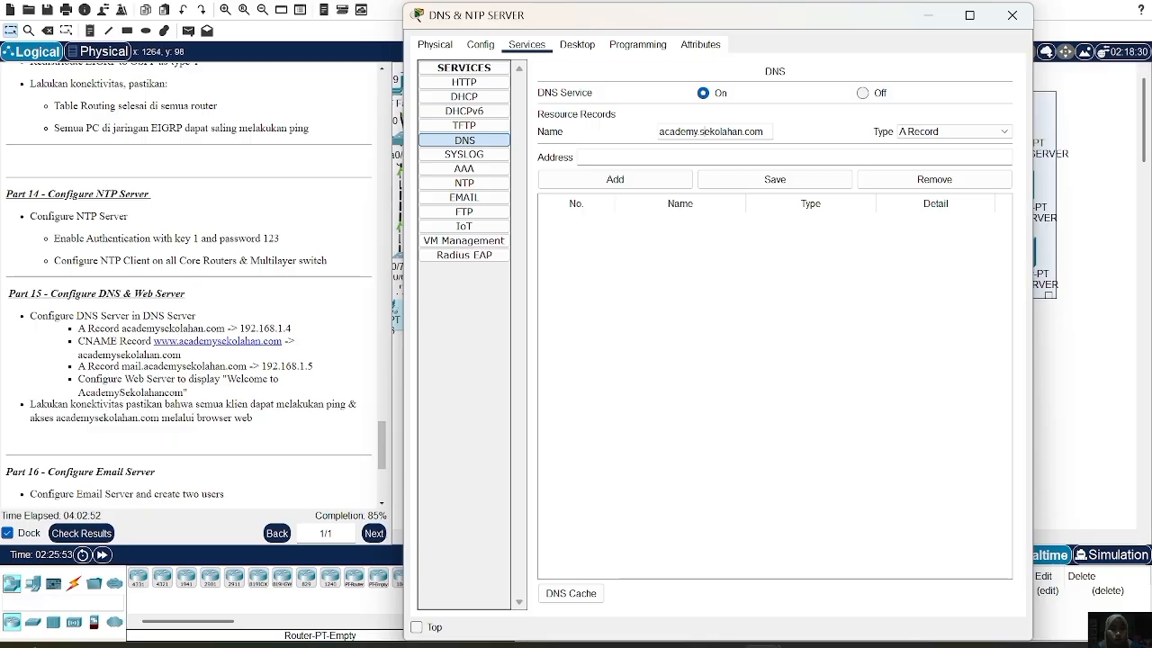
pyautogui.press('BackSpace')
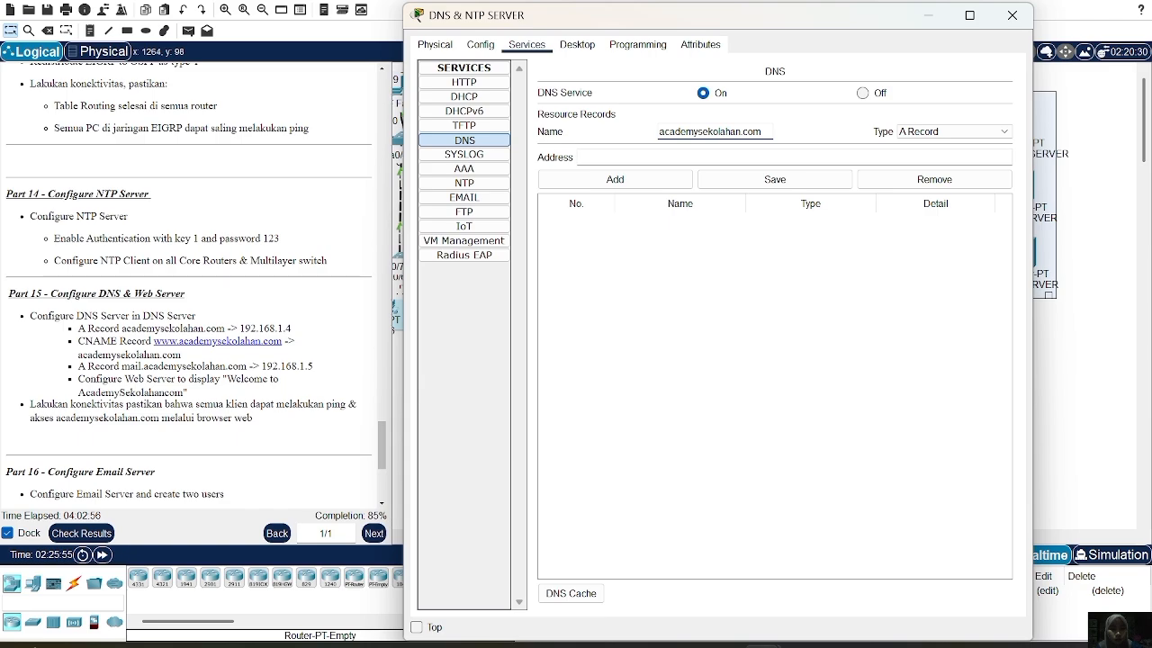
pyautogui.click(764, 157)
pyautogui.write('192.1')
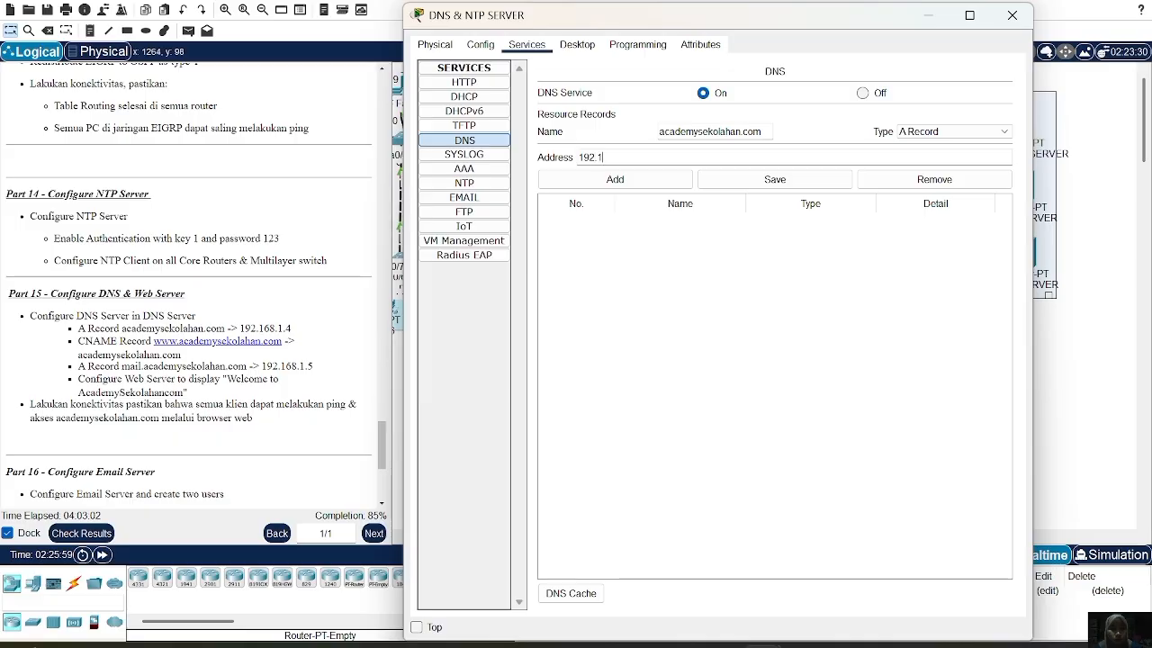
pyautogui.write('68.1.4')
pyautogui.click(612, 184)
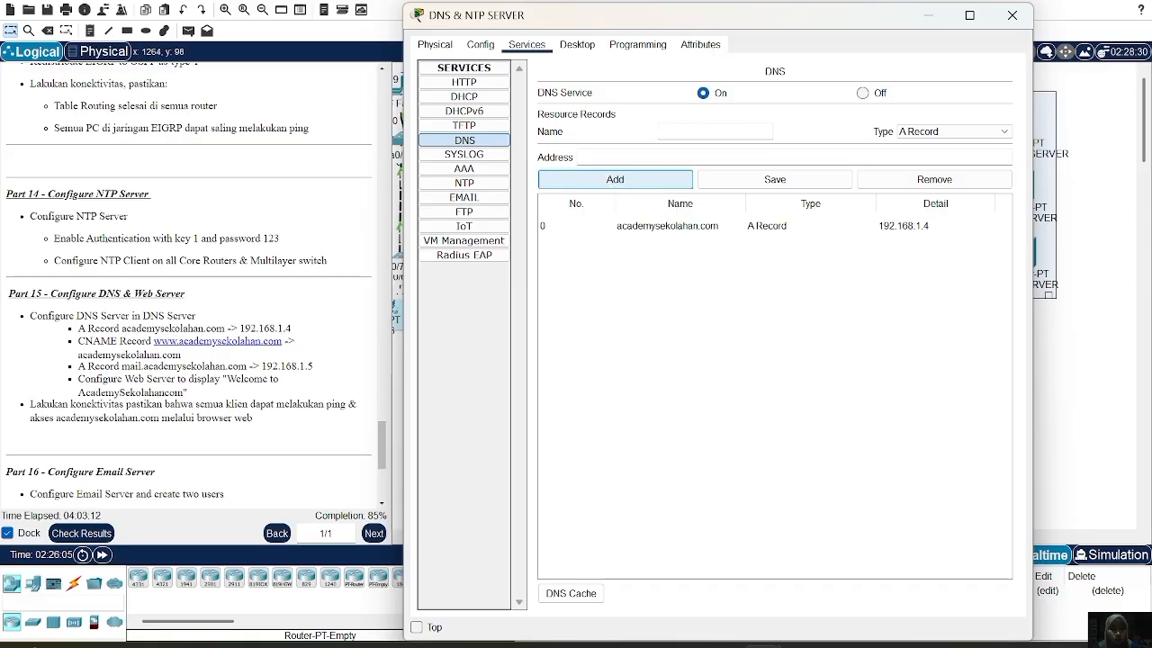
pyautogui.click(940, 132)
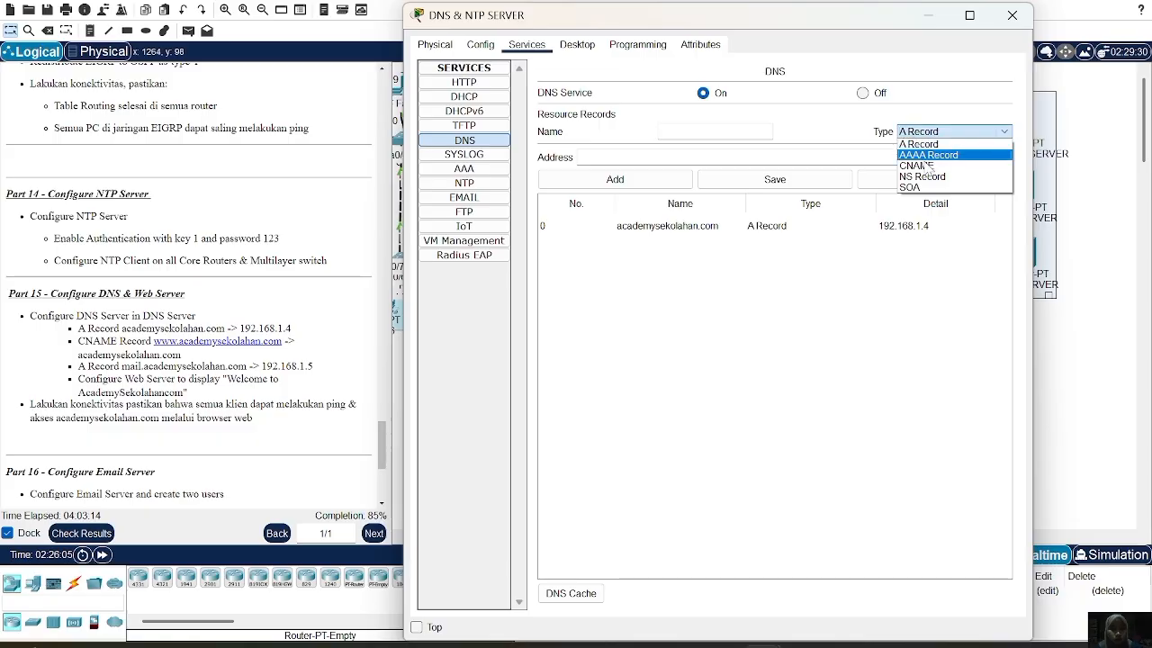
pyautogui.click(916, 165)
pyautogui.click(711, 132)
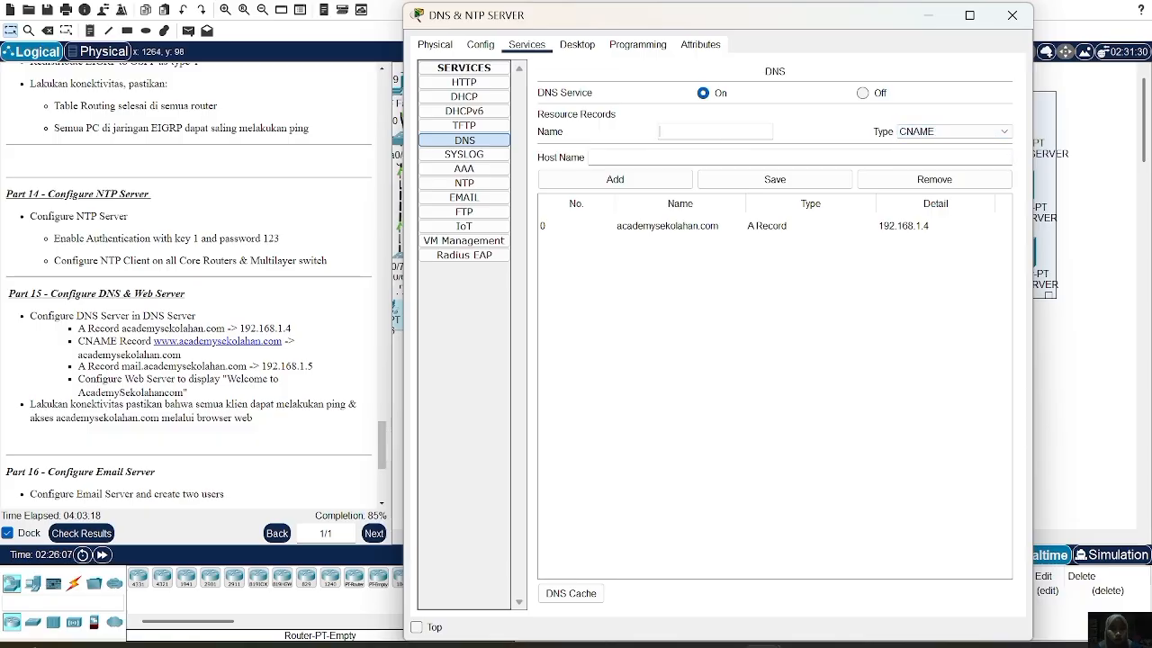
pyautogui.write('www.')
pyautogui.write('academysekolahan')
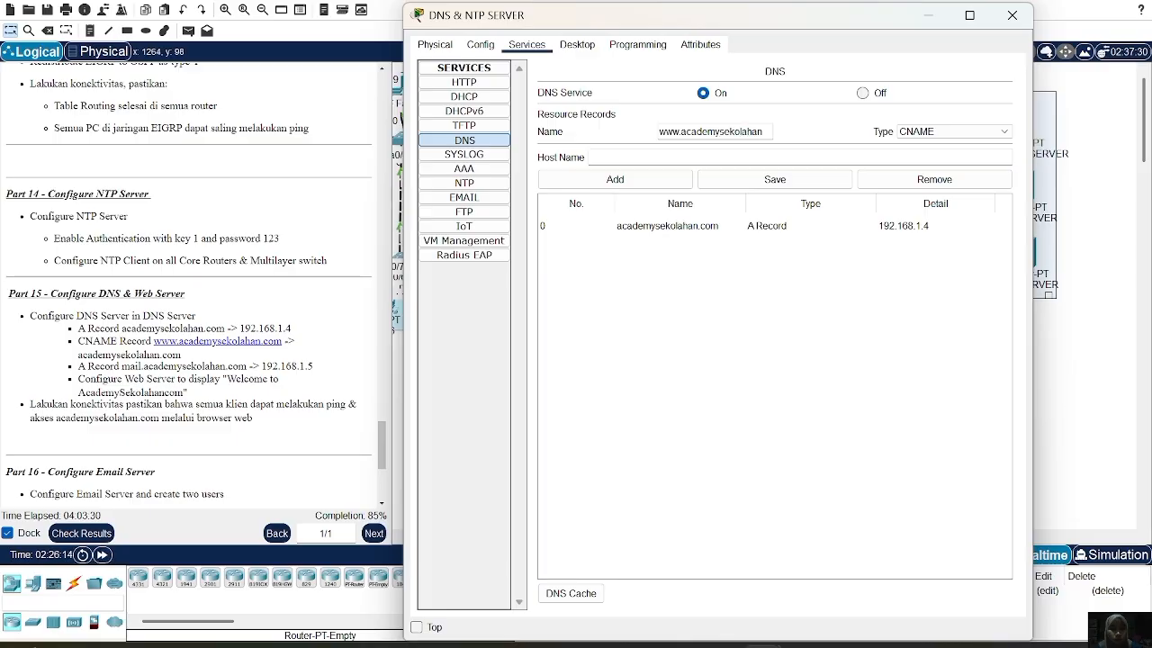
pyautogui.write('.com')
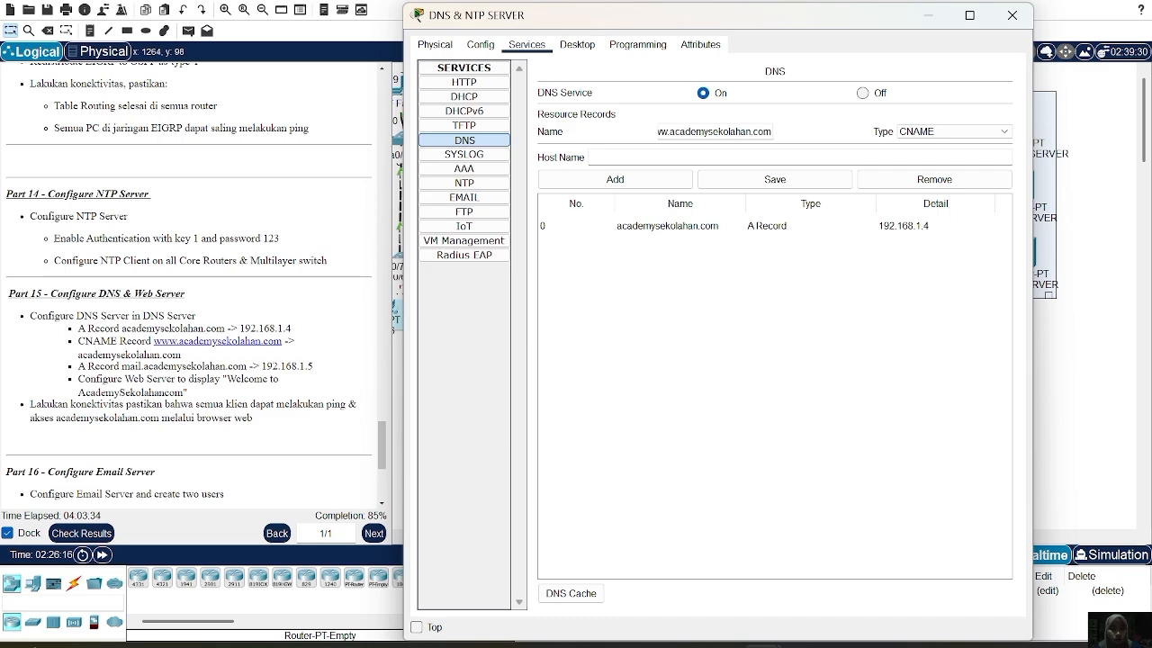
pyautogui.write('academy')
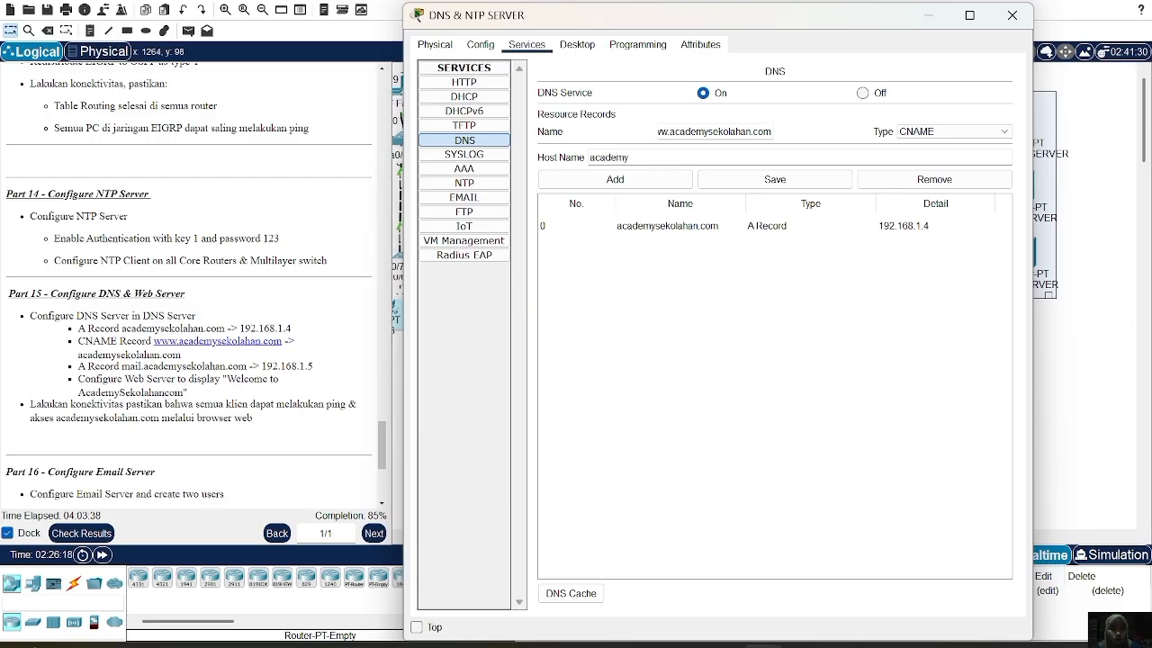
pyautogui.write('sekolahan')
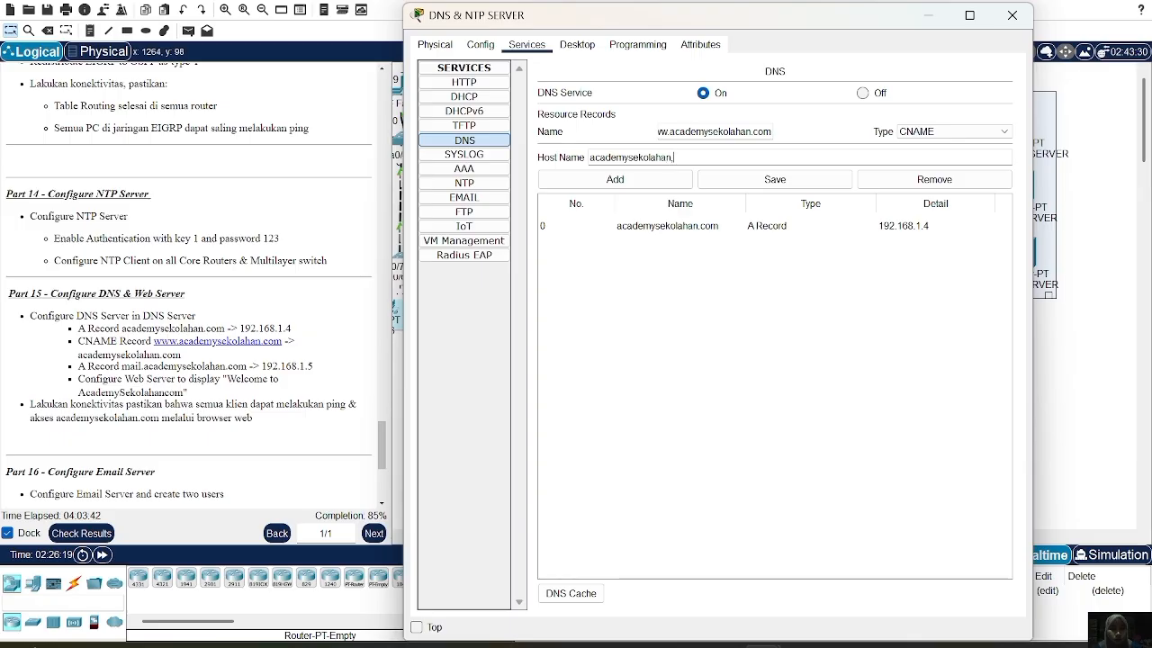
pyautogui.write('.com')
pyautogui.click(666, 185)
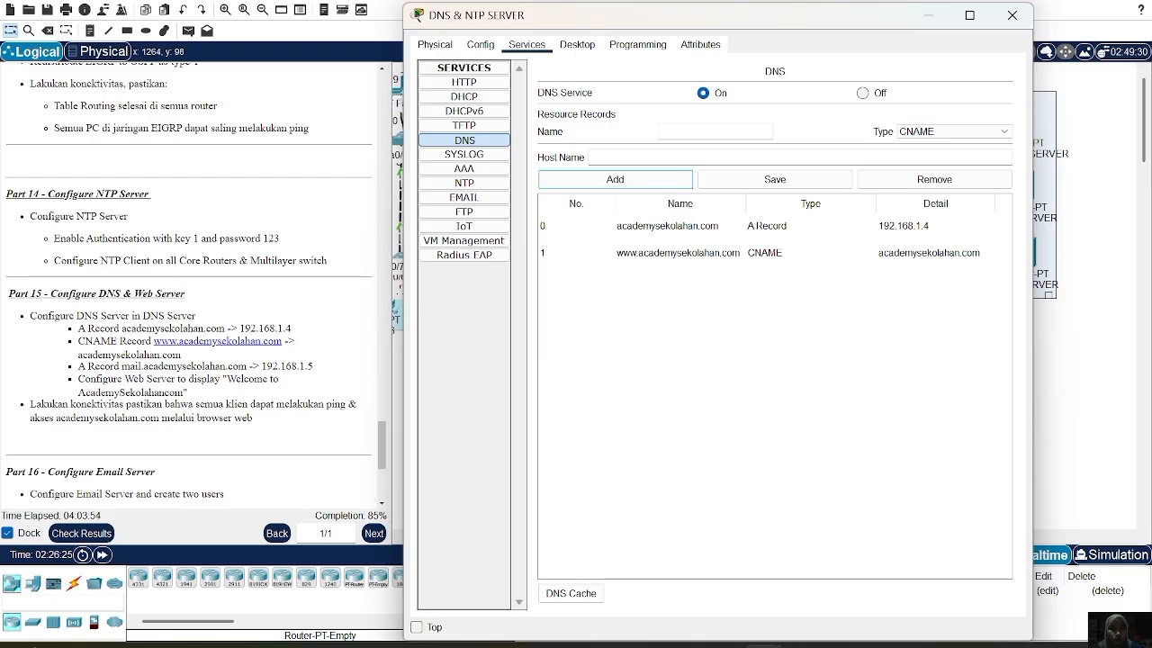
pyautogui.click(952, 134)
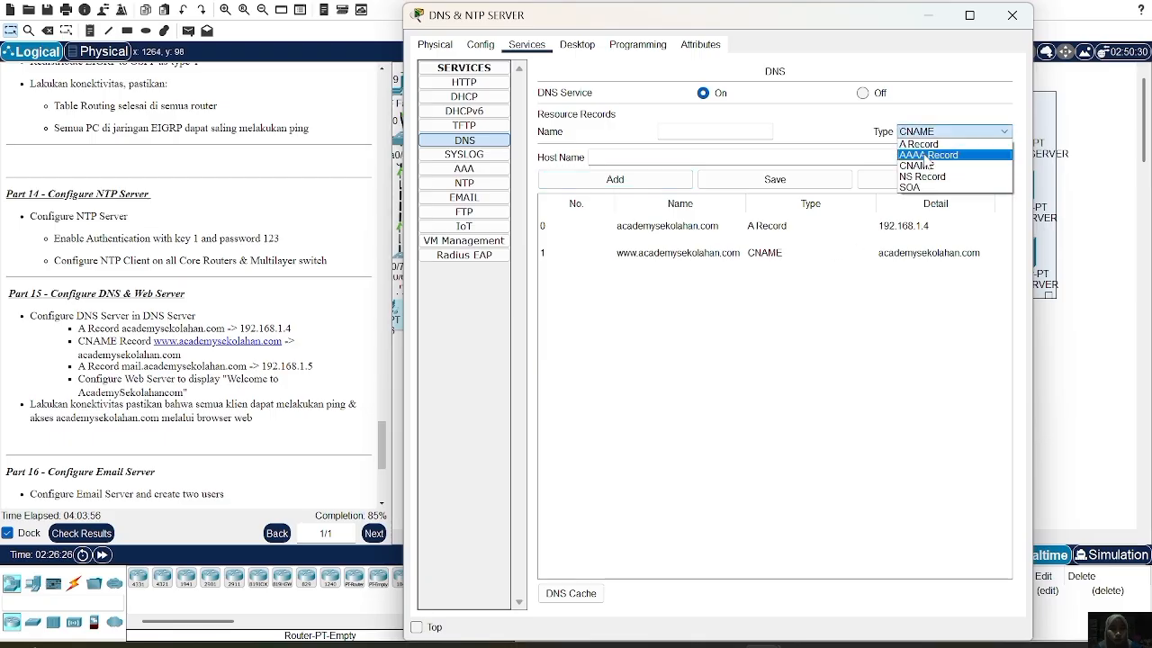
# Add an A record mail.academysekolahan.com → 192.168.1.5, then close the DNS & NTP SERVER window
pyautogui.click(928, 145)
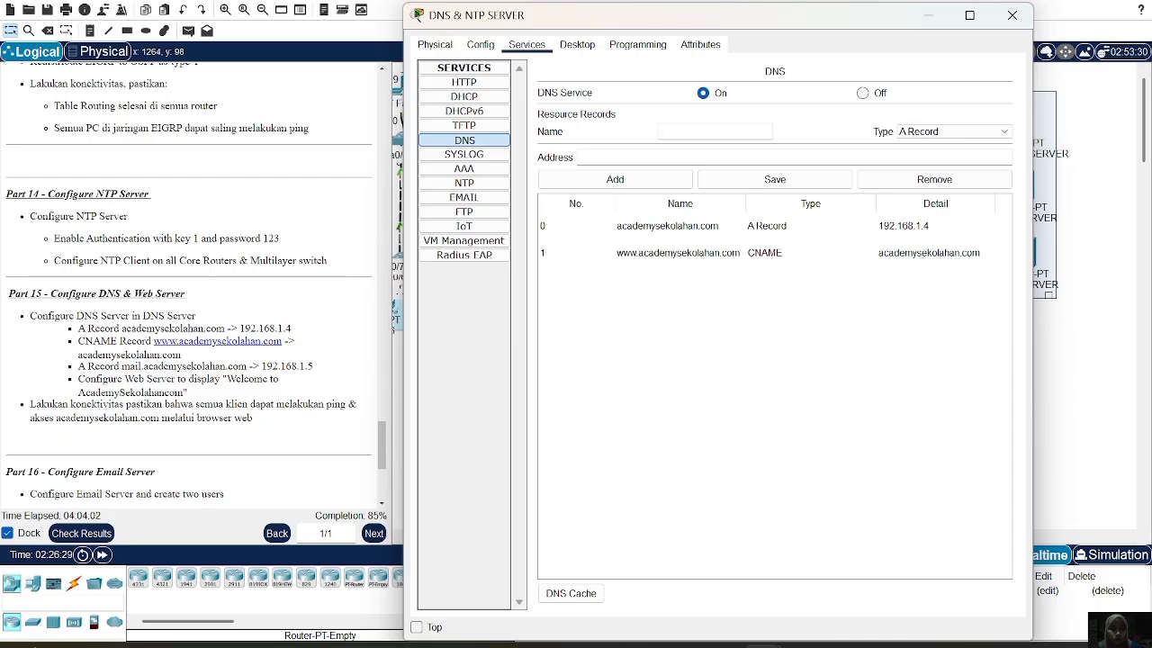
pyautogui.write('mail.academysekolahan.com')
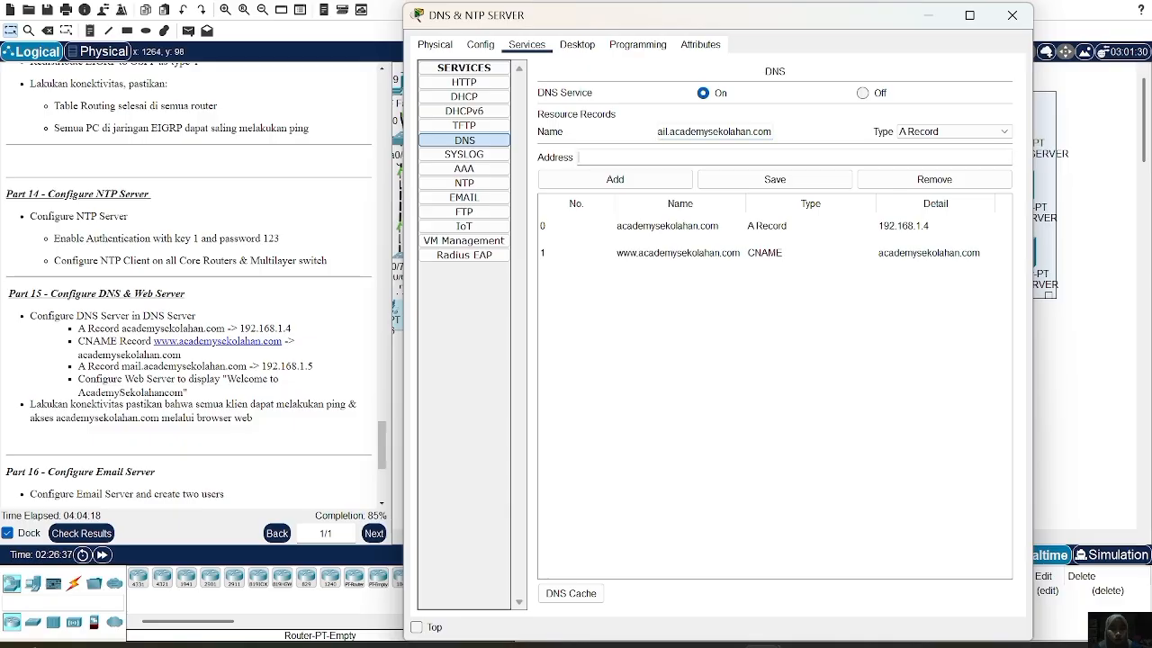
pyautogui.press('Tab')
pyautogui.write('192.168.1.5')
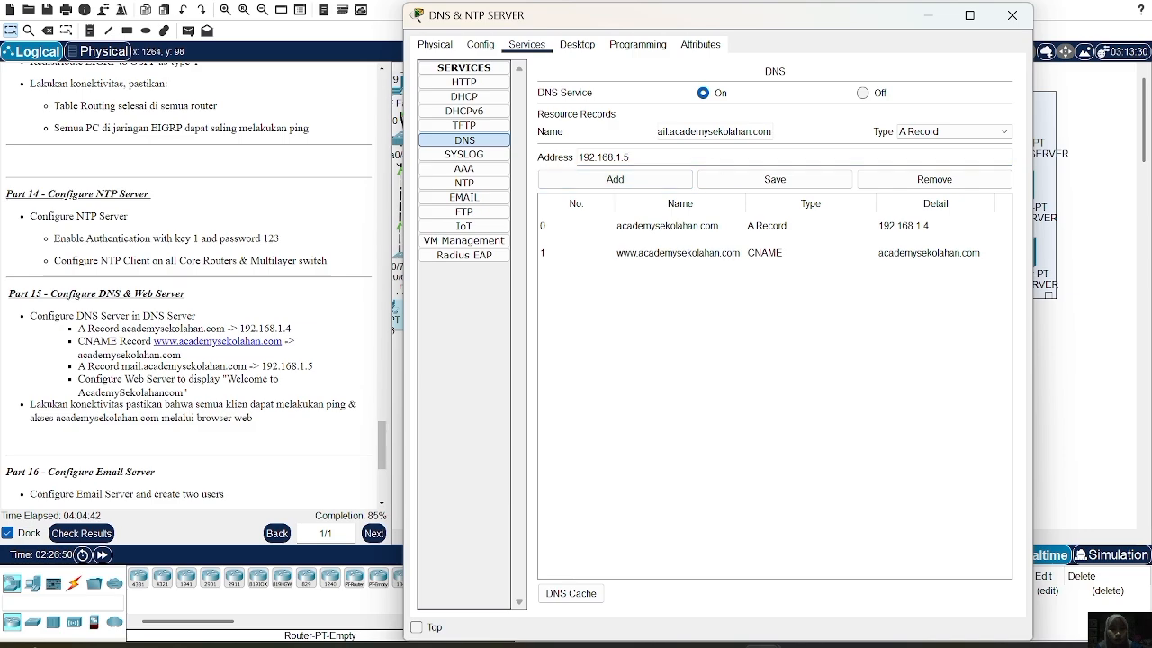
pyautogui.hotkey('shift', 'Home')
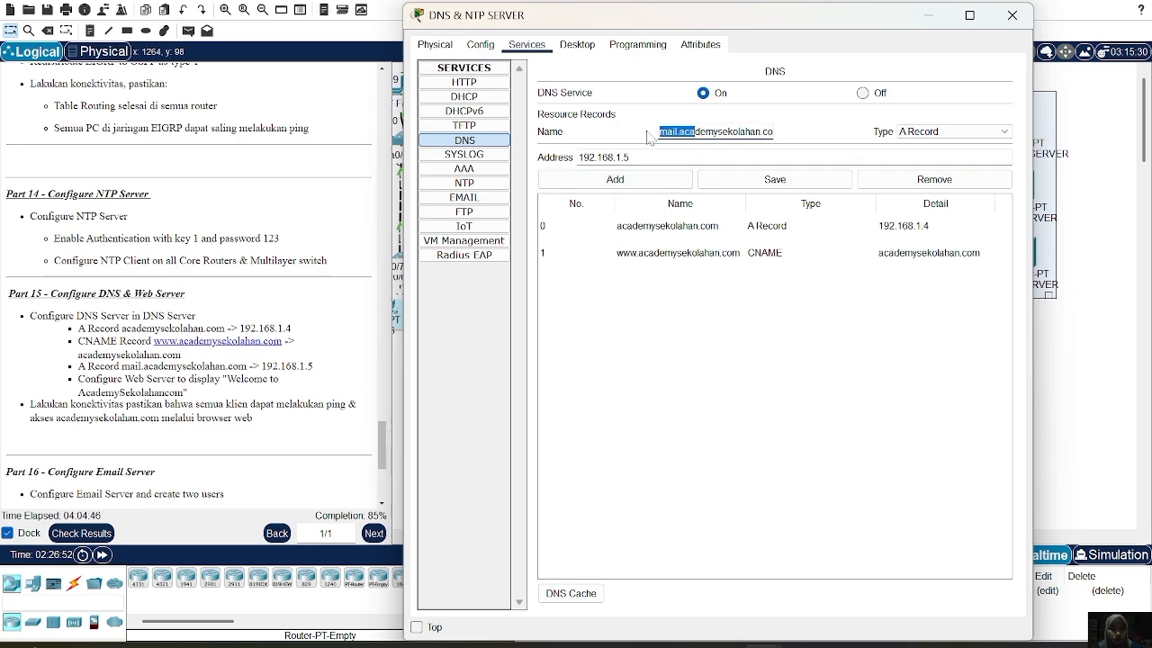
pyautogui.click(610, 181)
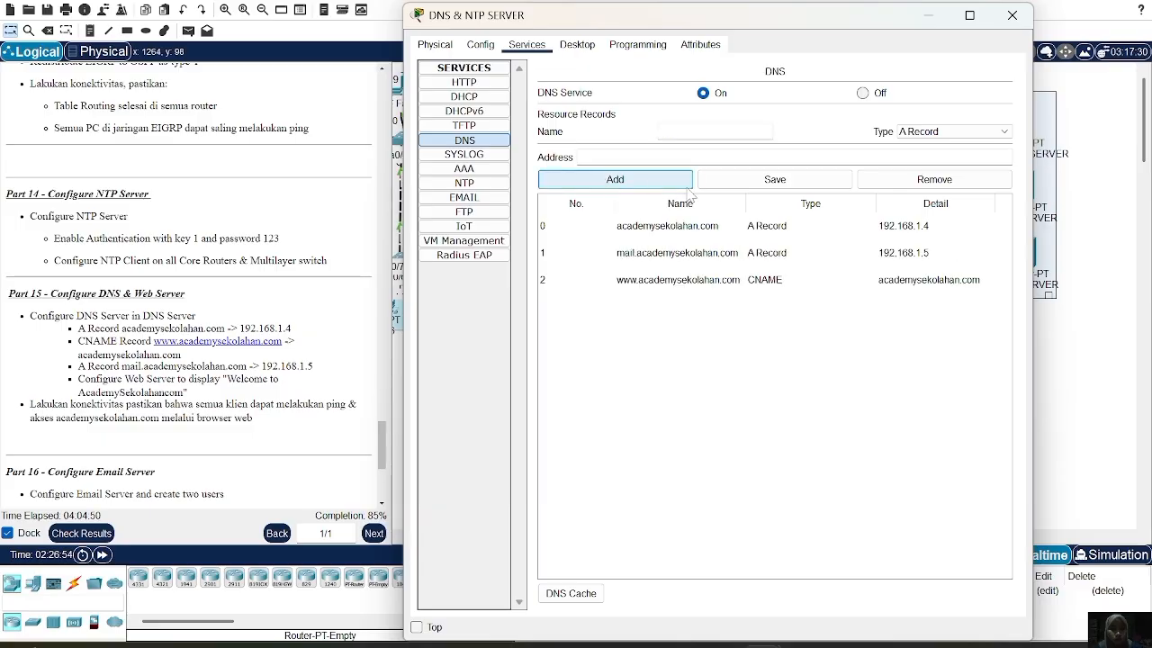
pyautogui.click(1024, 22)
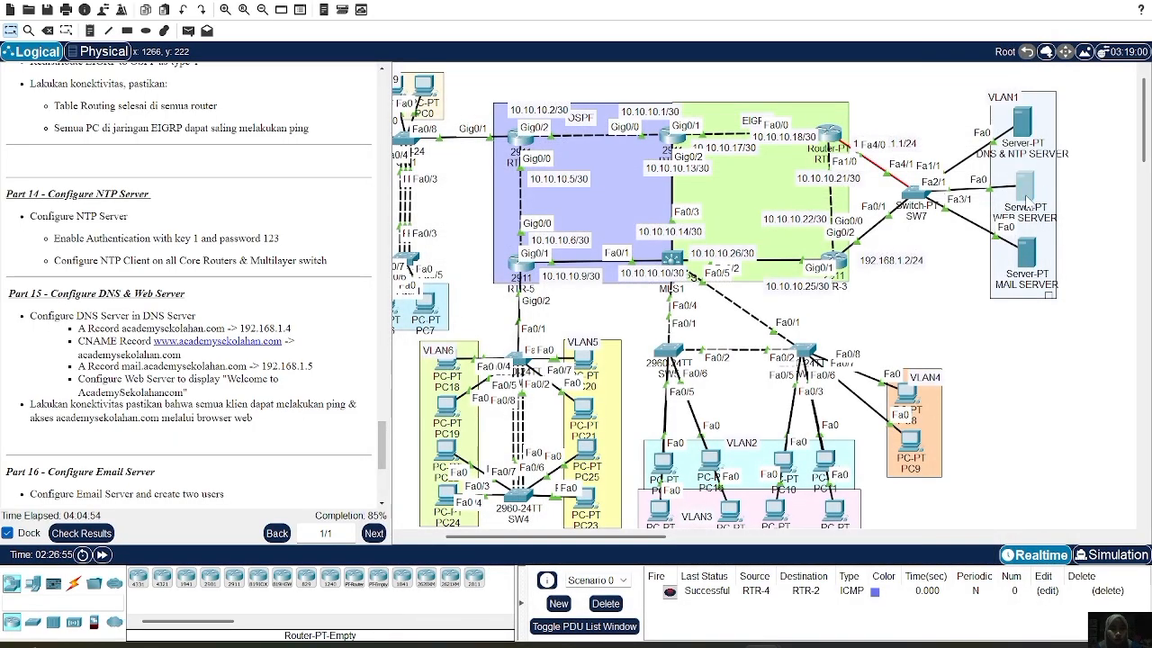
# Show WEB SERVER's HTTP service and select index.html in its File Manager
pyautogui.click(1026, 202)
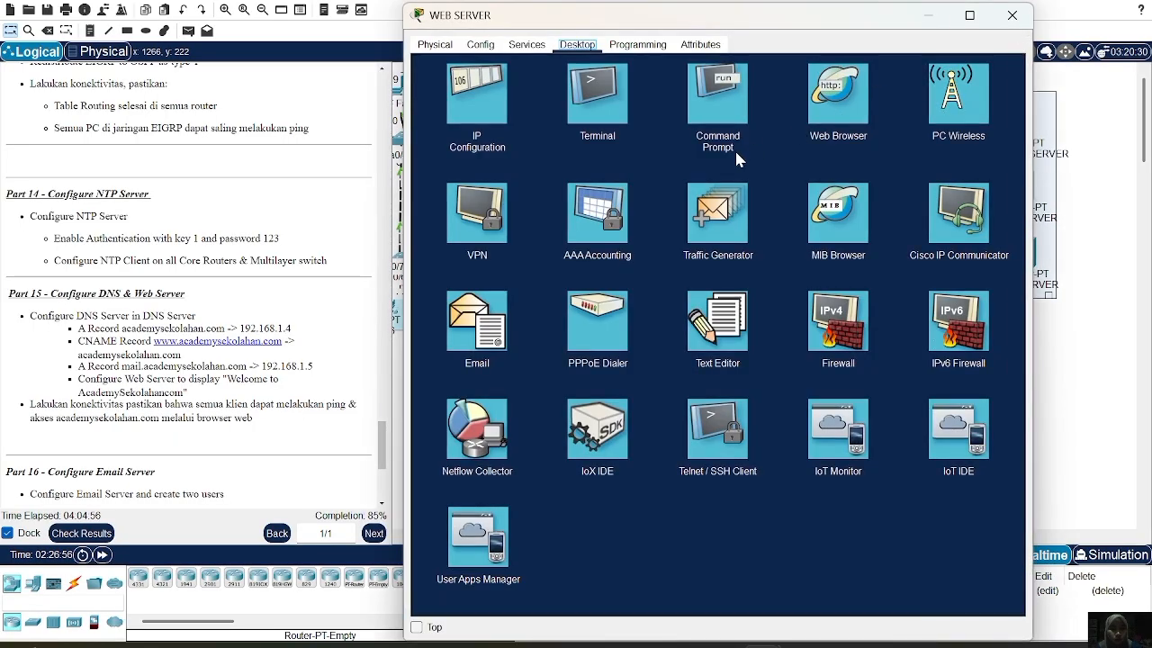
pyautogui.click(524, 47)
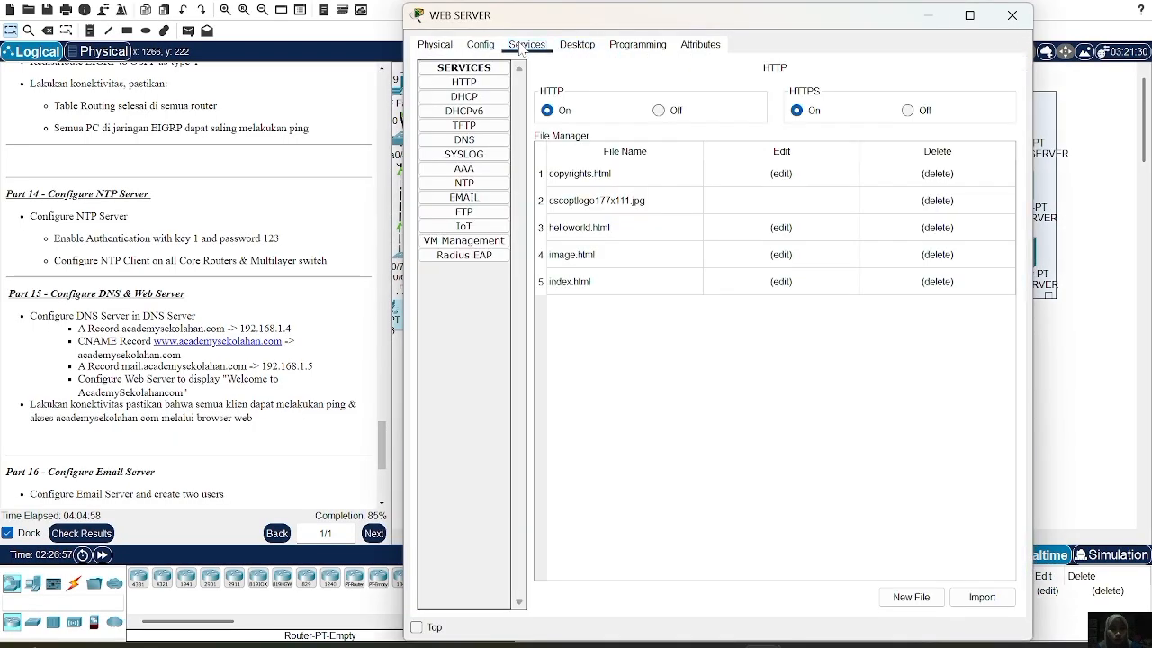
pyautogui.click(458, 83)
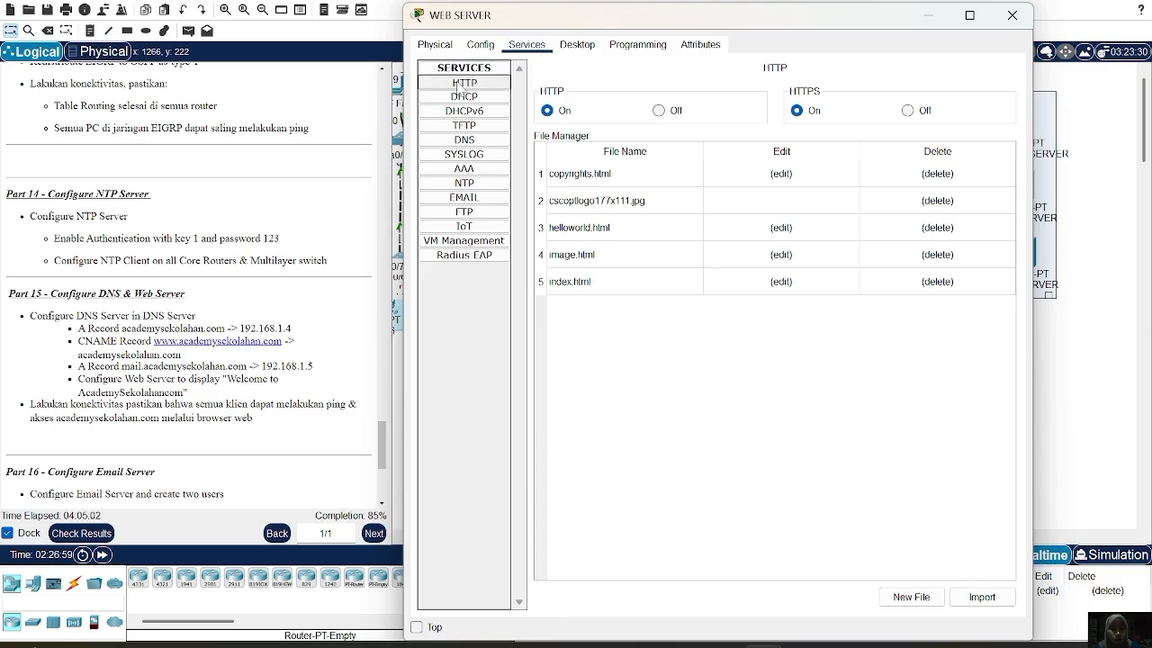
pyautogui.click(575, 283)
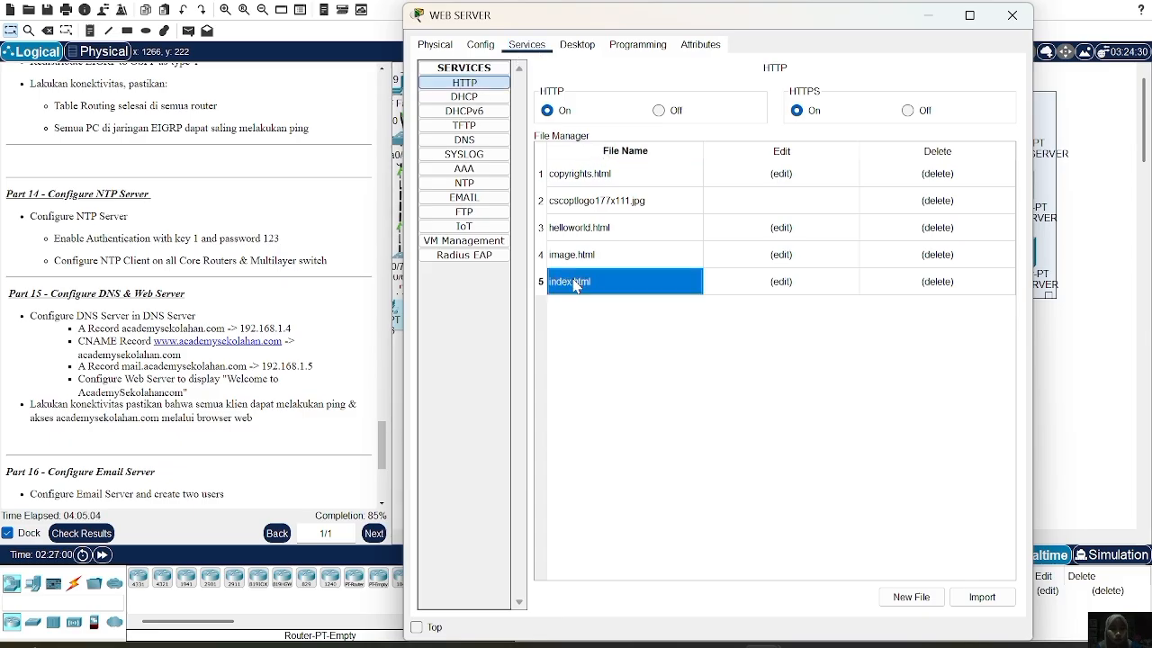
# Edit index.html, replacing the 'Cisco Packet Tracer' title with 'WELCOME ACADEMY SEKOLAHAN'
pyautogui.click(780, 282)
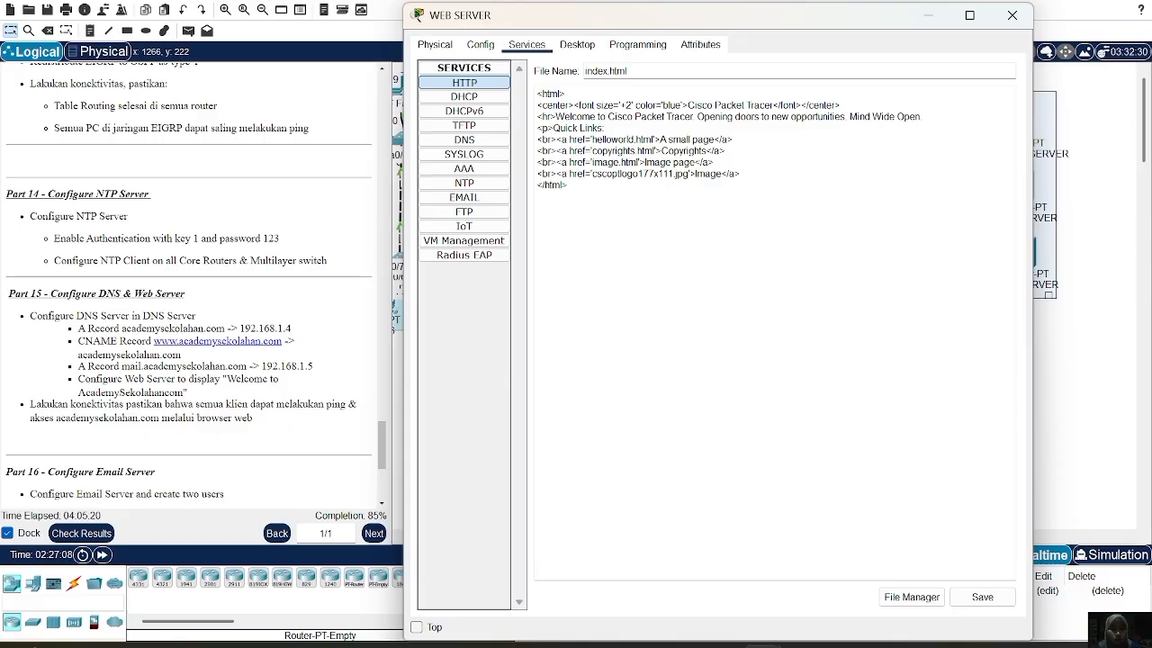
pyautogui.moveTo(687, 105); pyautogui.dragTo(761, 105)
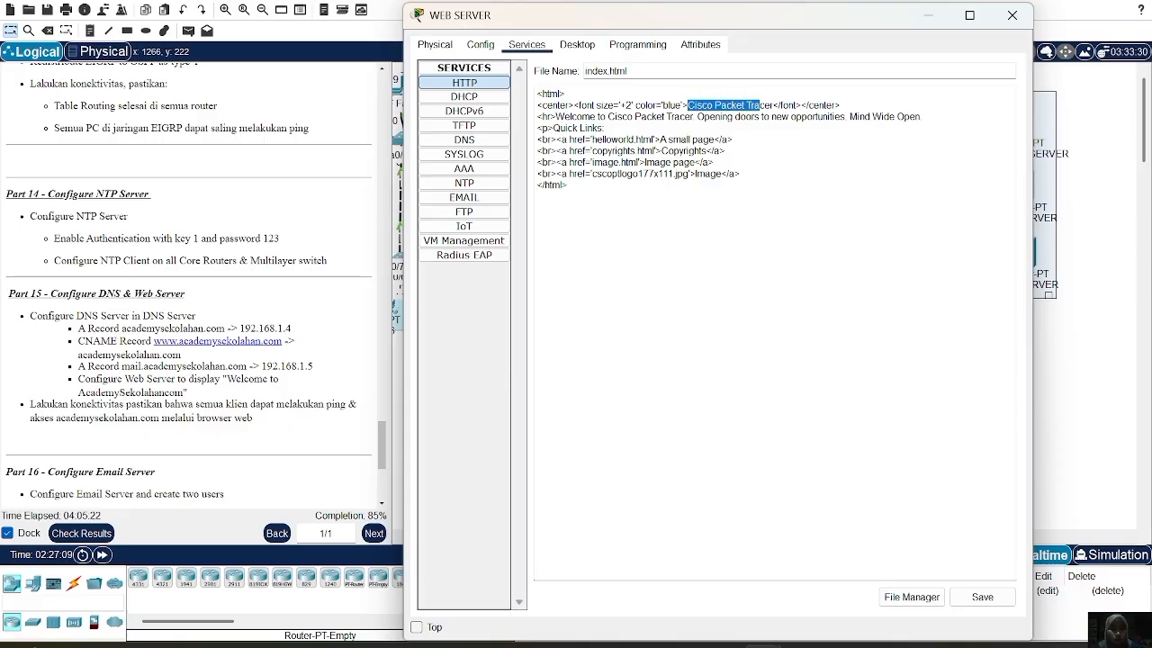
pyautogui.press('BackSpace')
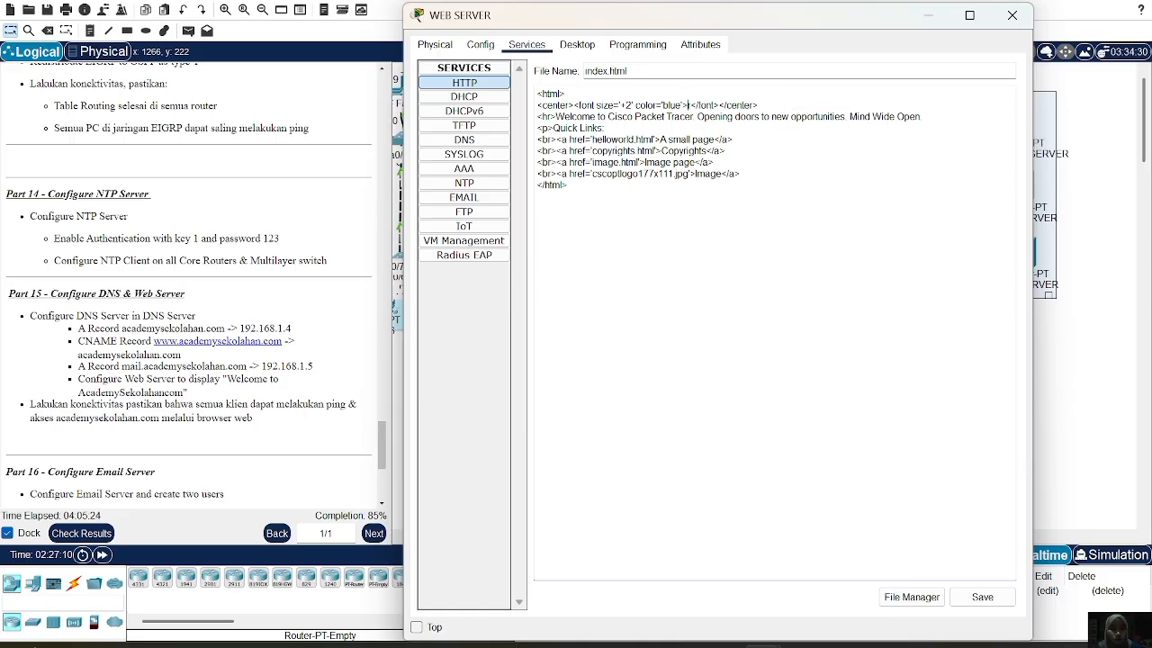
pyautogui.write('WELCOME ')
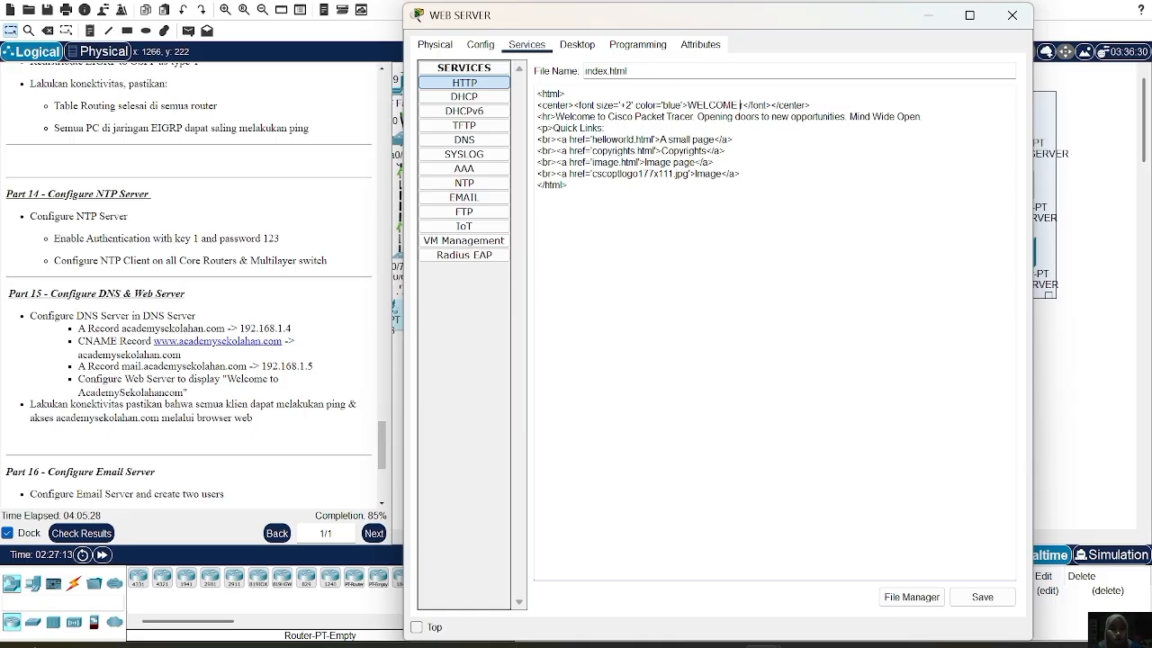
pyautogui.write('ACADEMY SEKOLAHAN')
pyautogui.press('Delete')
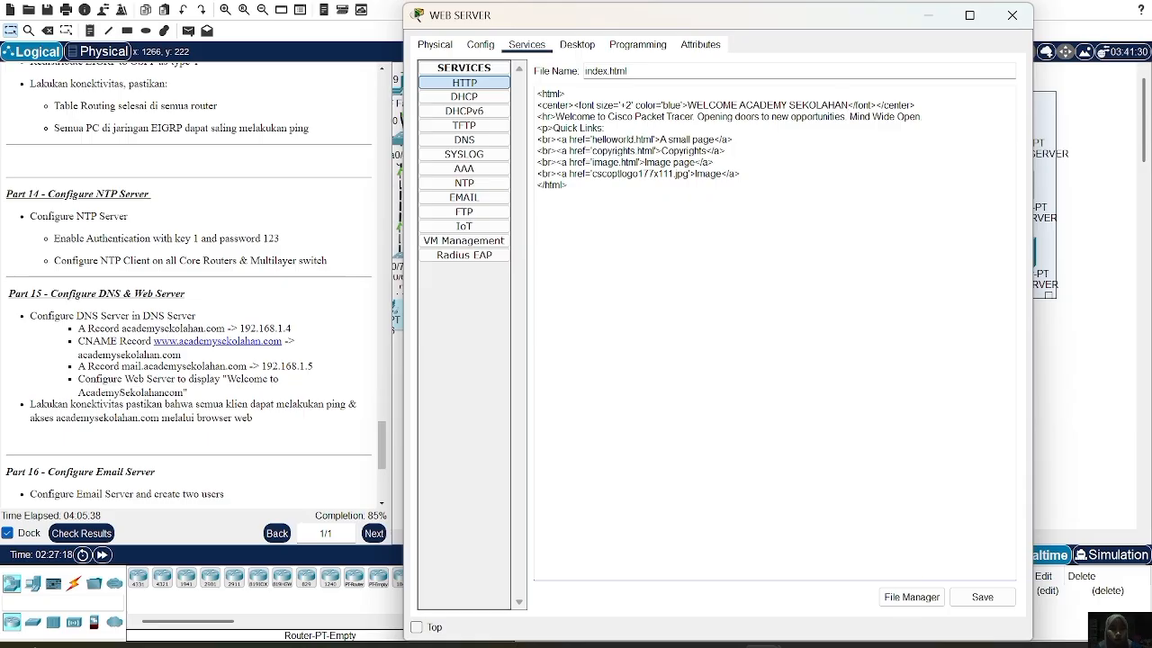
# Save the edited index.html over the existing file and close the web server window
pyautogui.moveTo(824, 24); pyautogui.dragTo(657, 36)
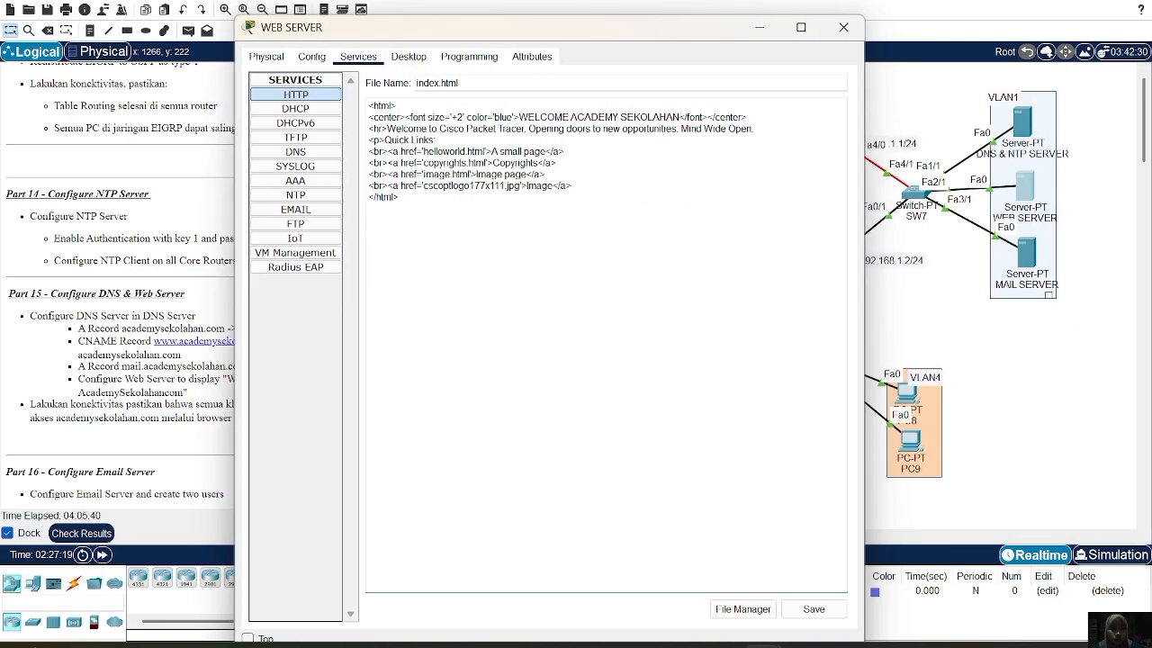
pyautogui.click(812, 612)
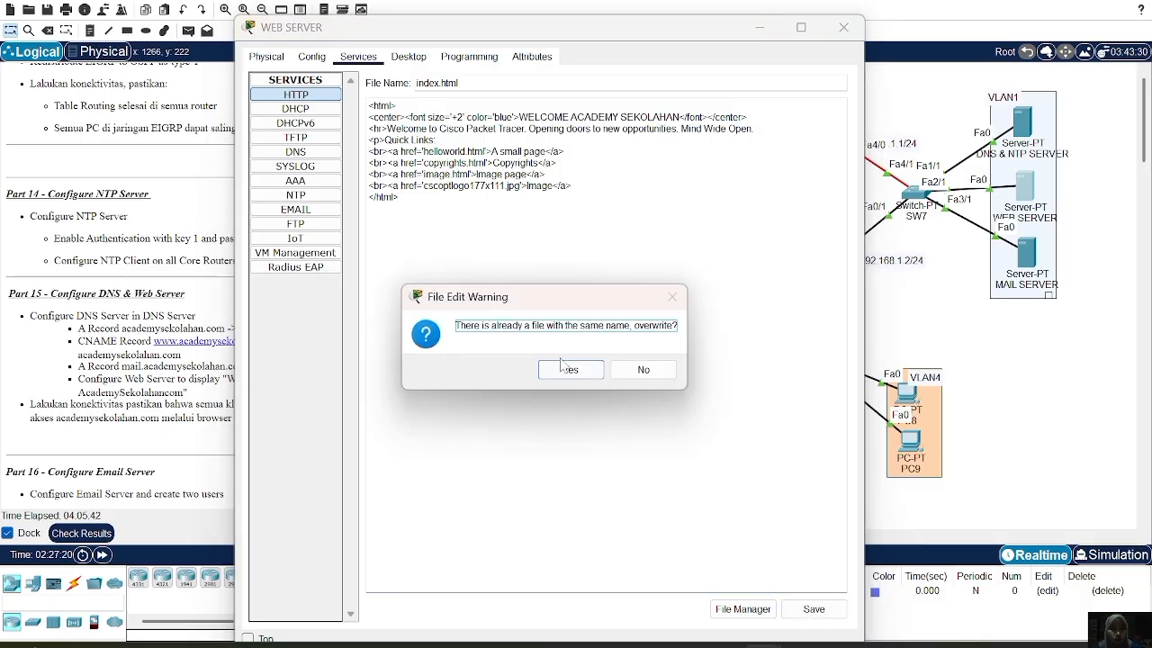
pyautogui.click(570, 371)
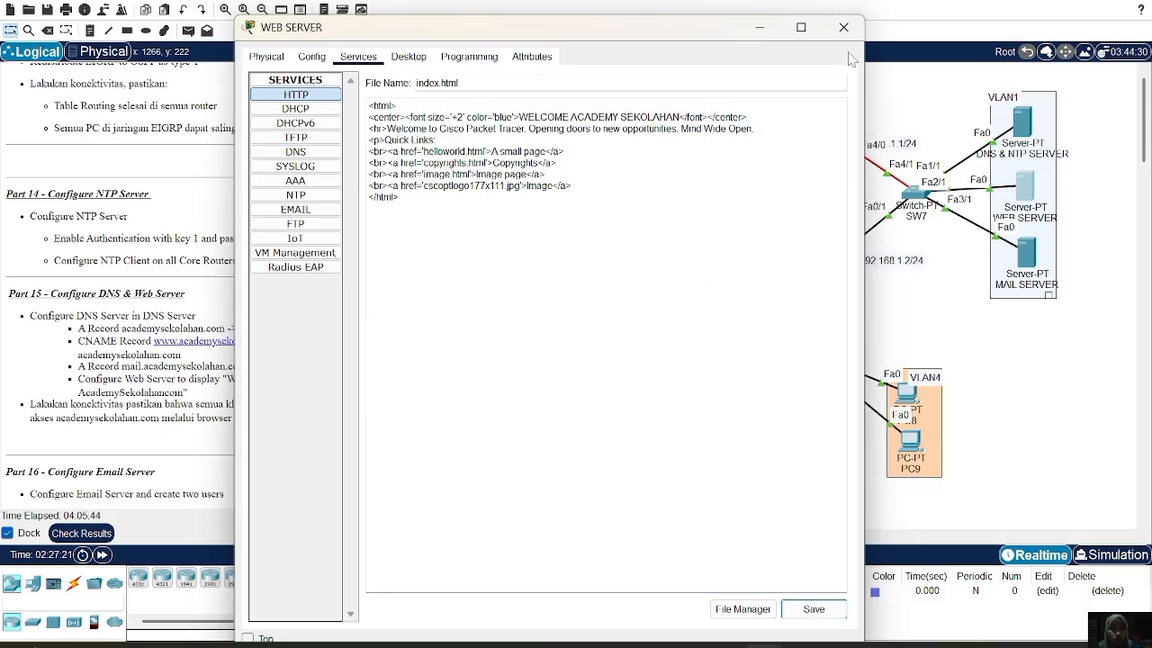
pyautogui.click(843, 27)
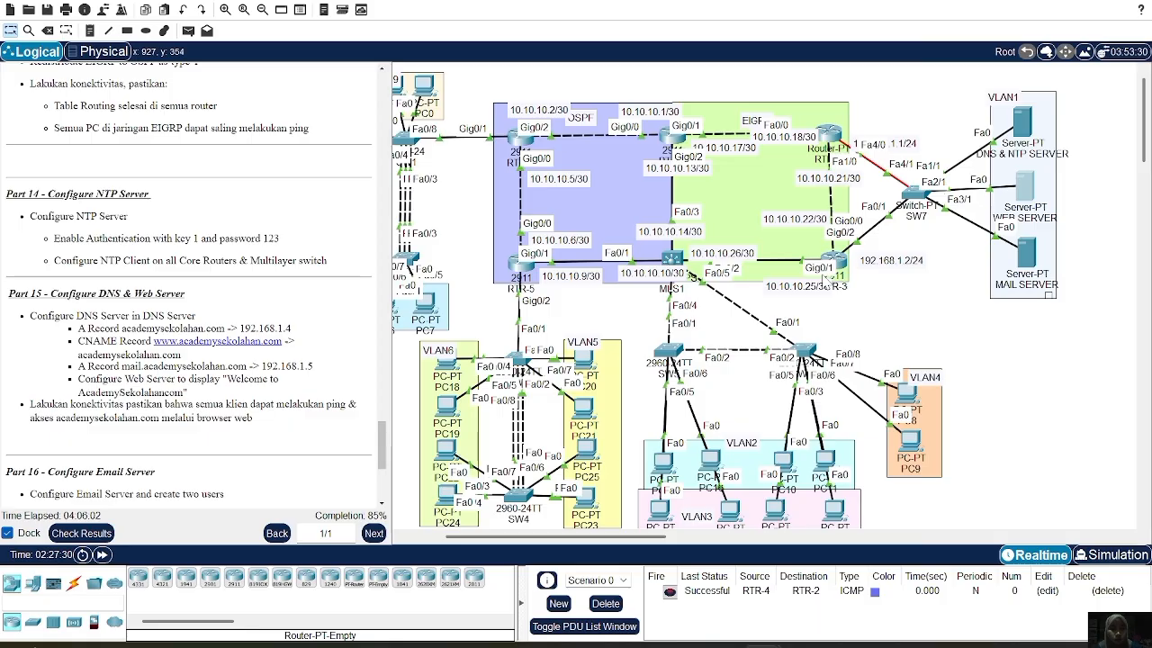
# Switch PC2's IP configuration to DHCP, obtaining 192.168.8.3, gateway 192.168.8.1, DNS 192.168.1.3
pyautogui.hscroll(-3, 675, 214)
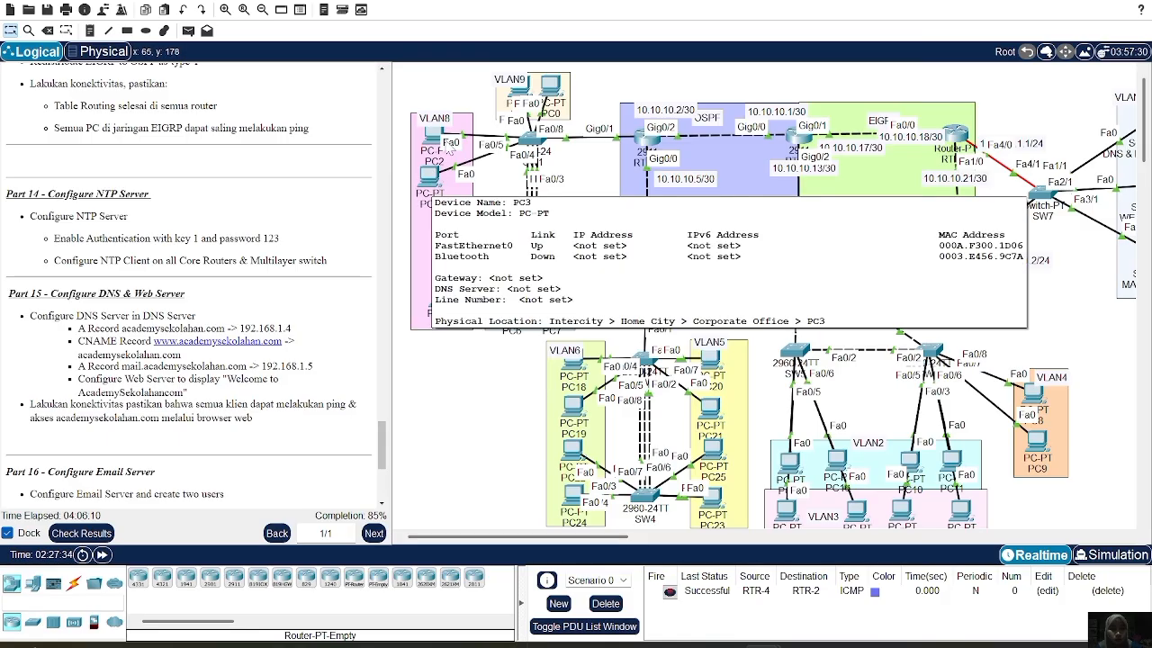
pyautogui.click(435, 132)
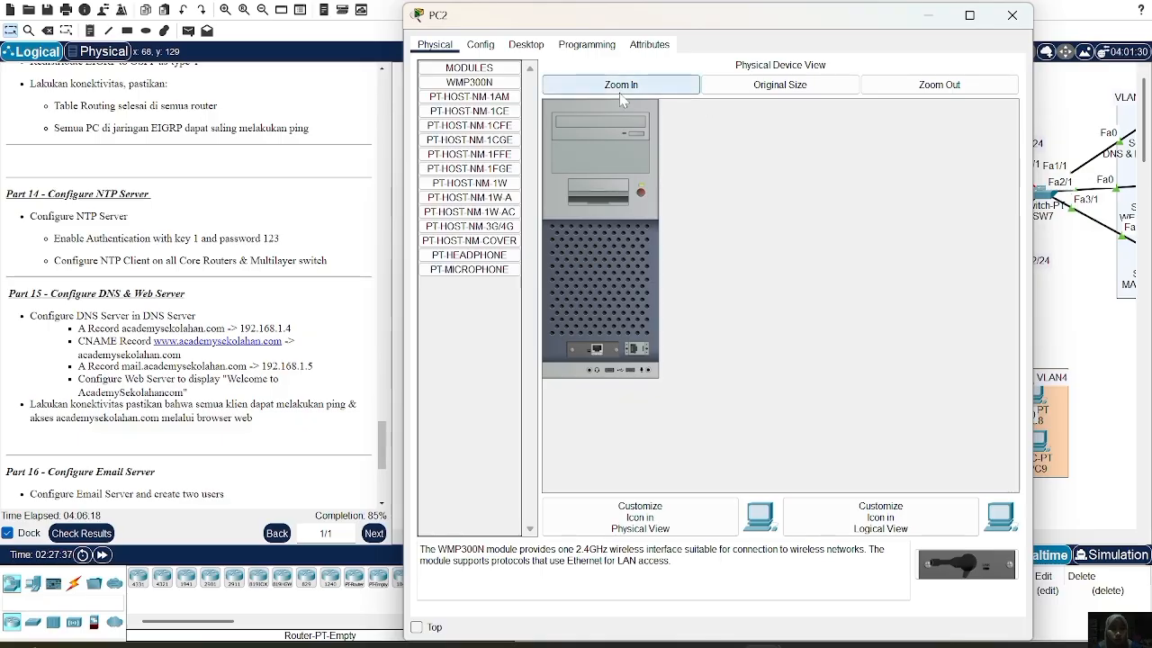
pyautogui.click(528, 45)
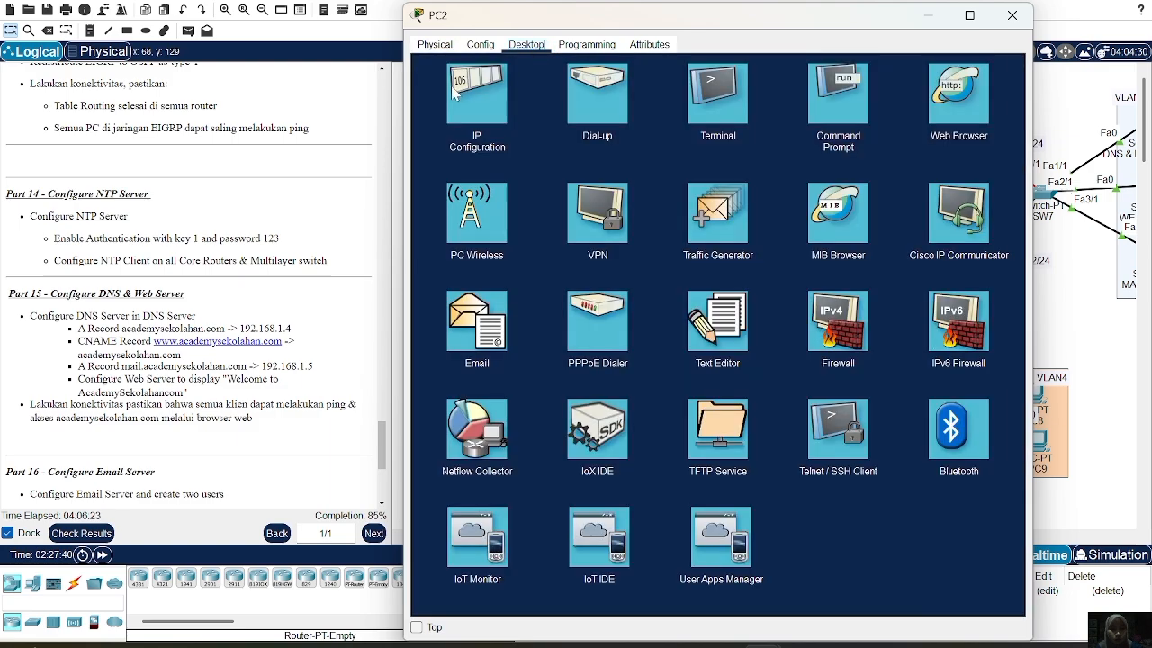
pyautogui.click(455, 94)
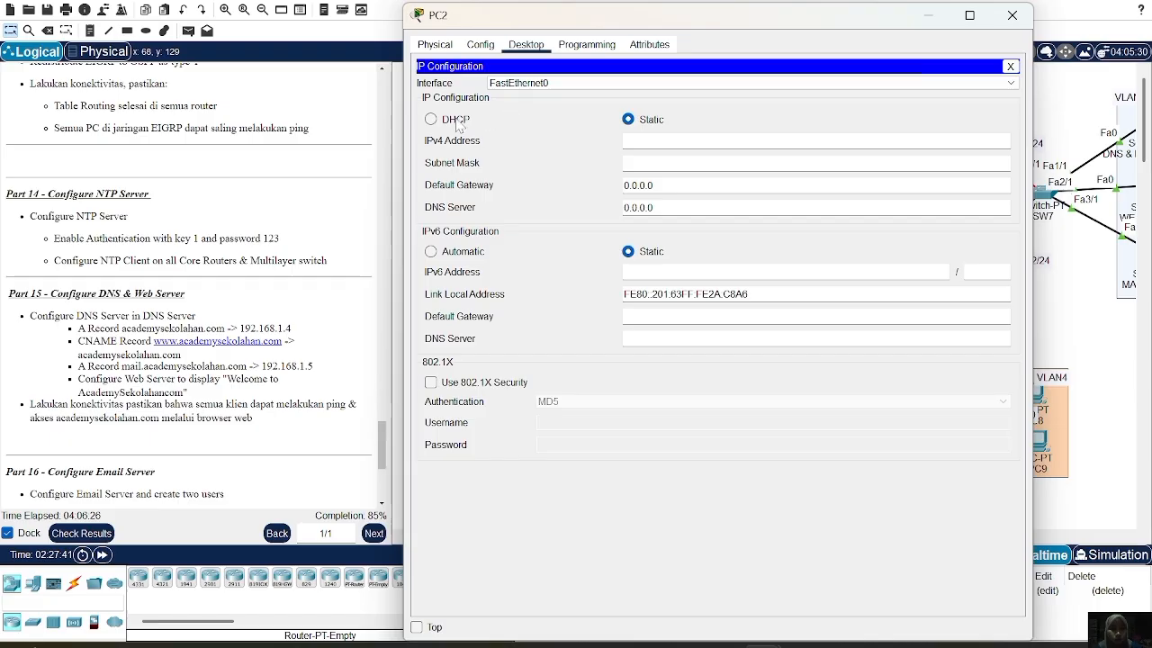
pyautogui.click(457, 124)
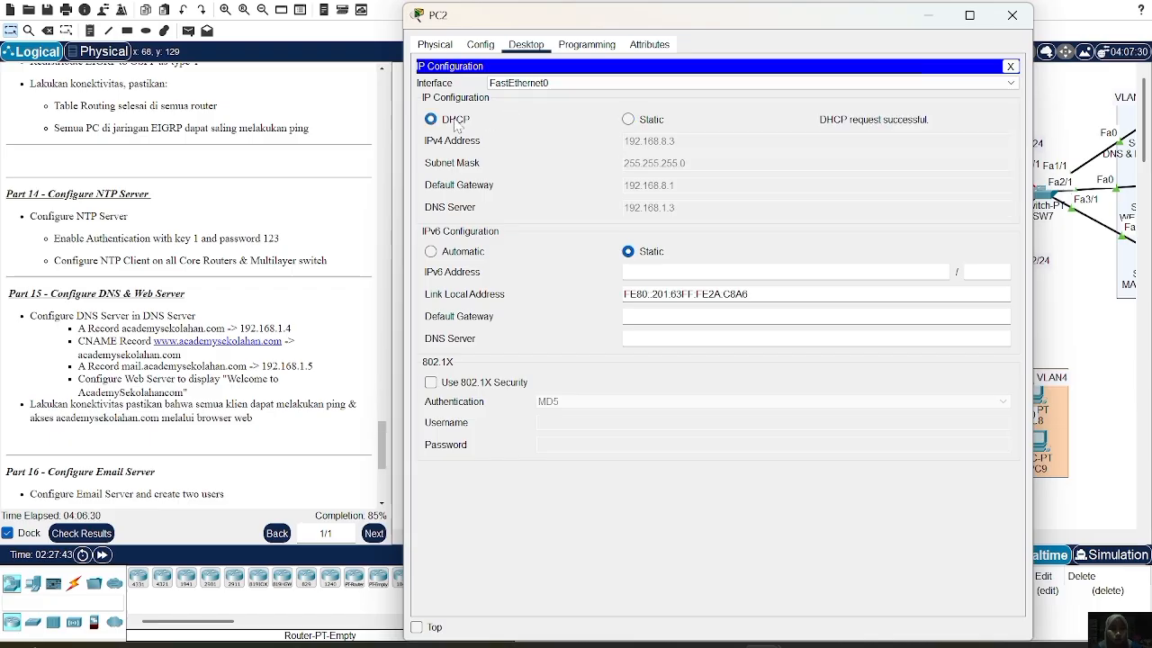
pyautogui.click(454, 47)
pyautogui.click(526, 45)
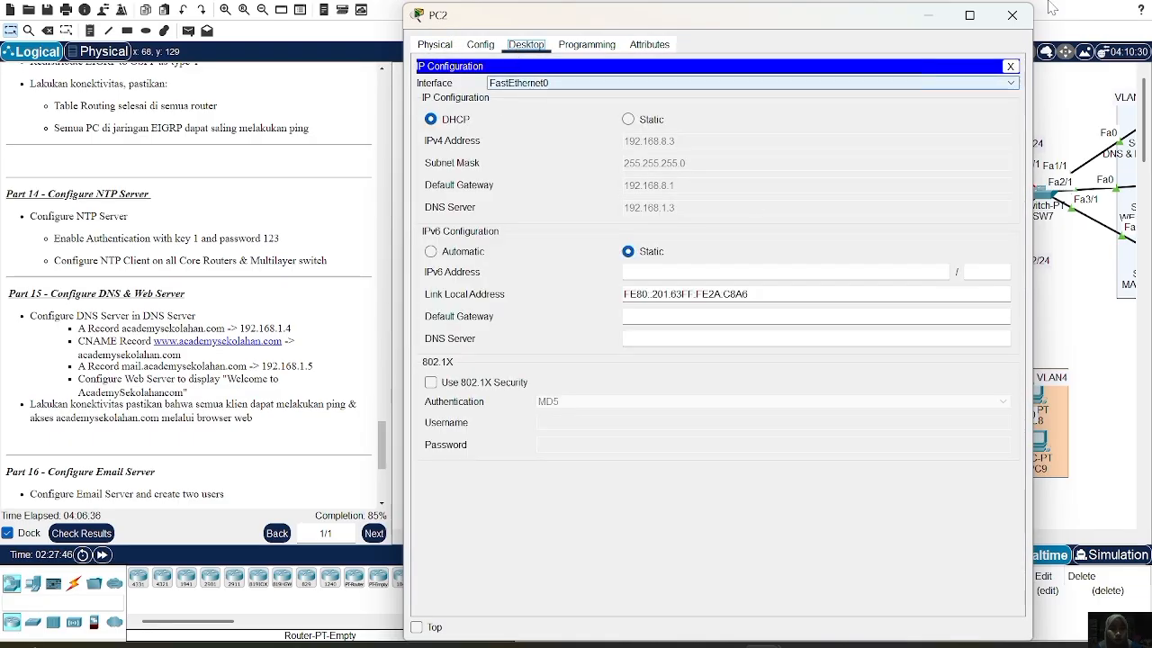
pyautogui.click(1014, 18)
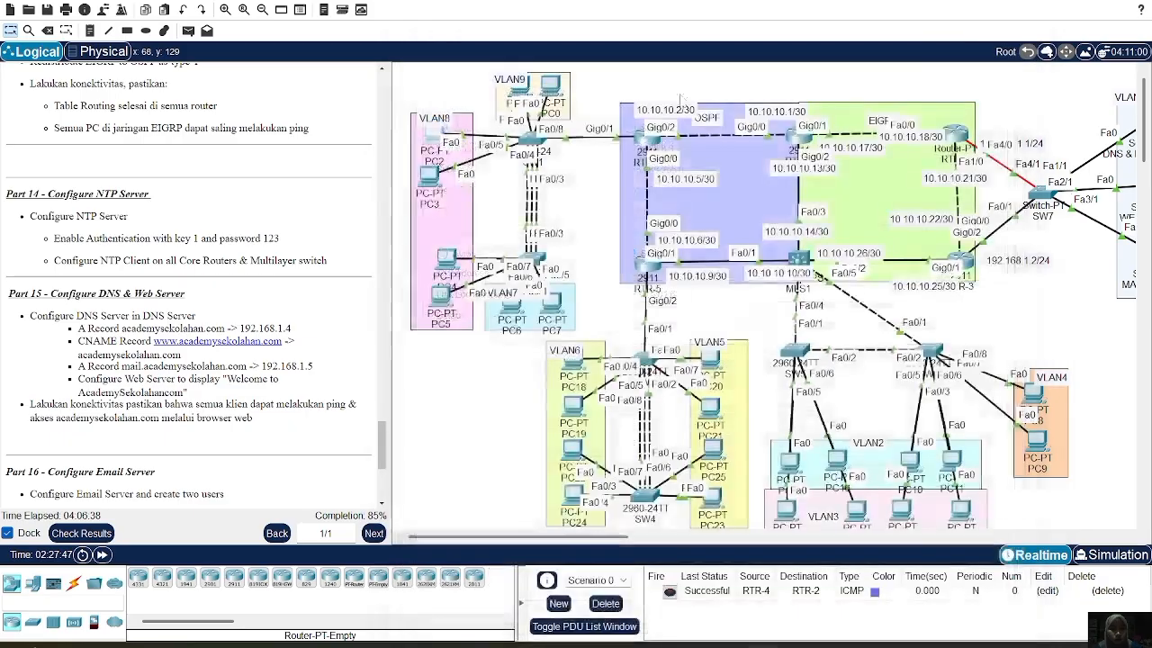
pyautogui.click(433, 136)
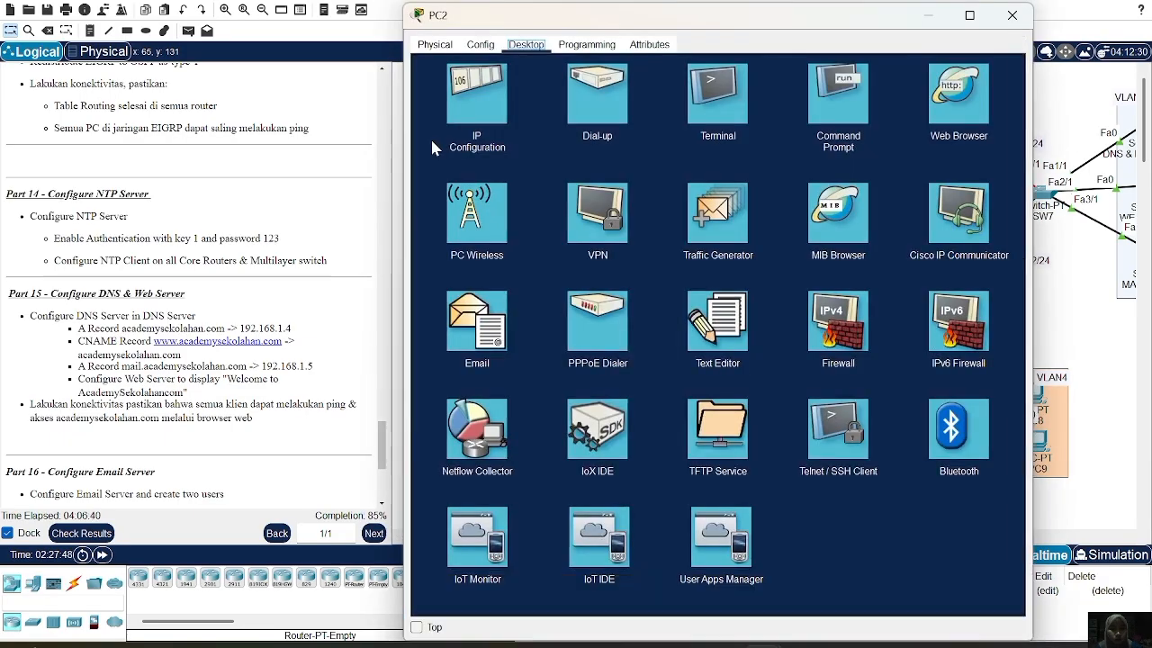
# From PC2's command prompt, run 'ping academysekolahan.com', which resolves to 192.168.1.4
pyautogui.click(851, 117)
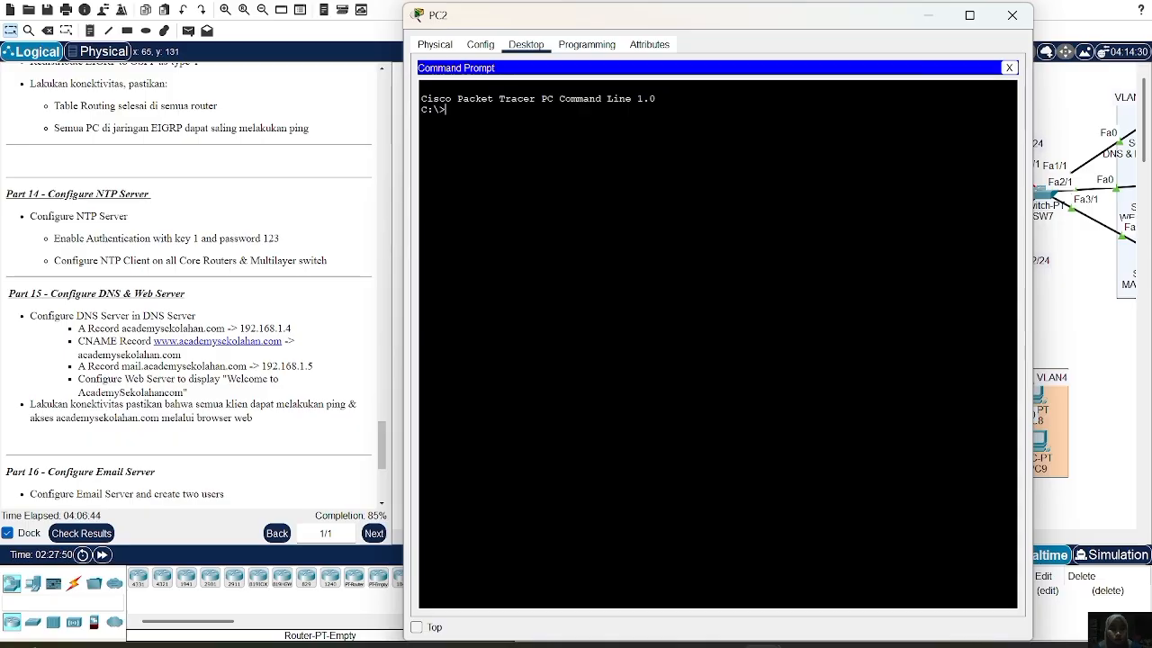
pyautogui.write('ping acade')
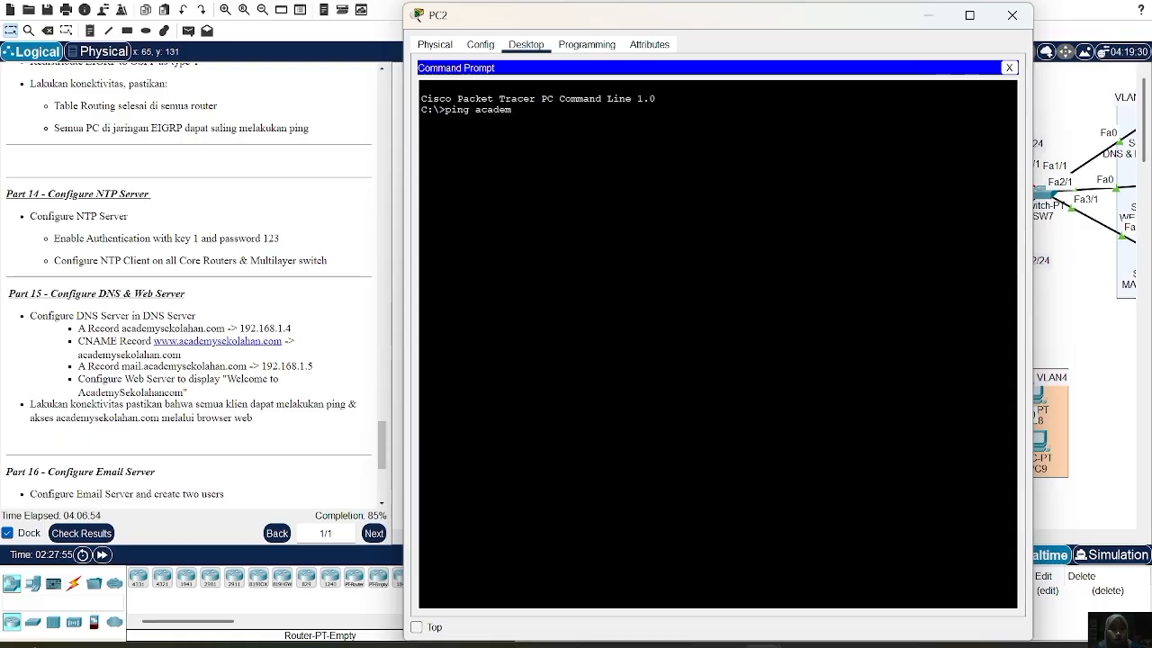
pyautogui.write('mysekolahan')
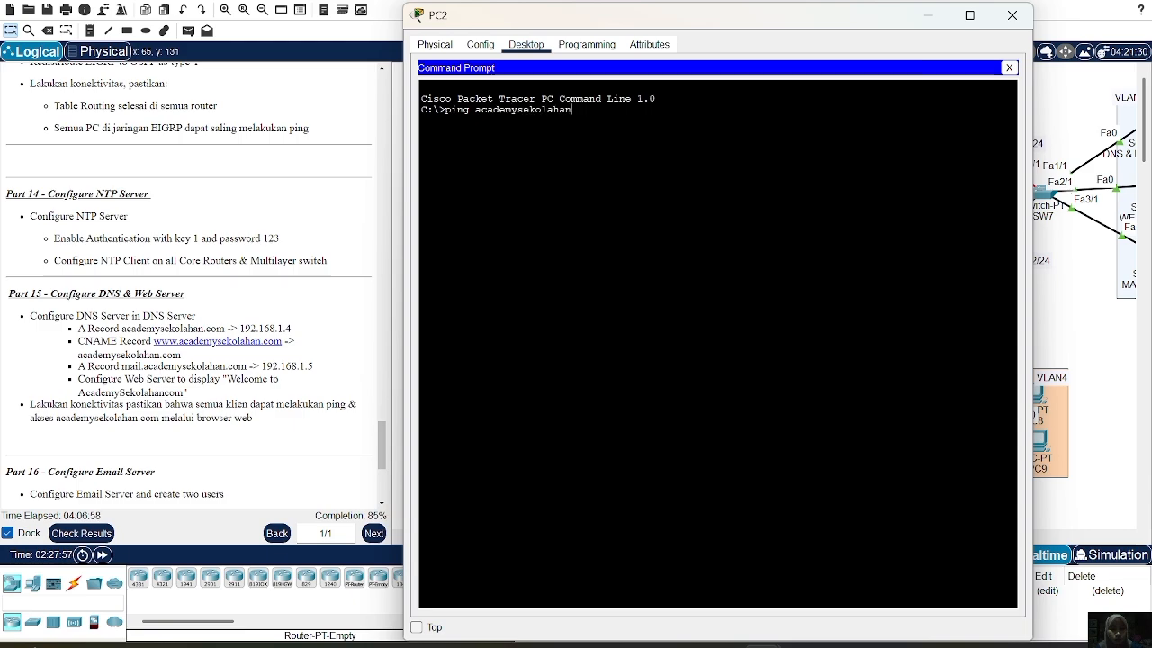
pyautogui.write('.com')
pyautogui.press('Return')
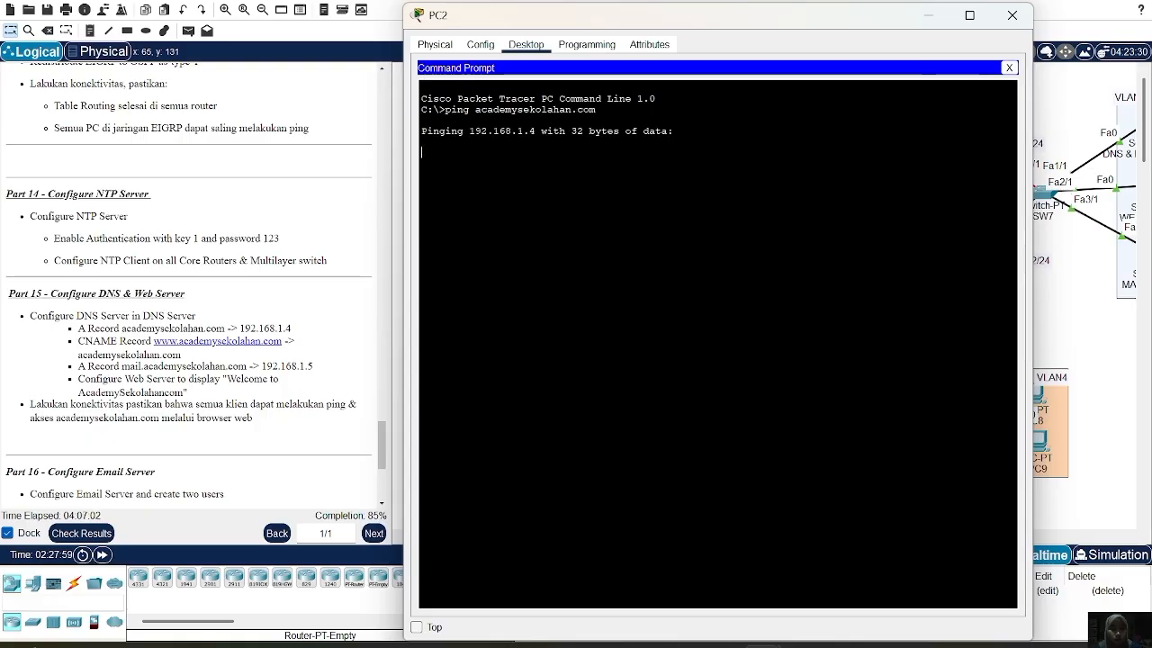
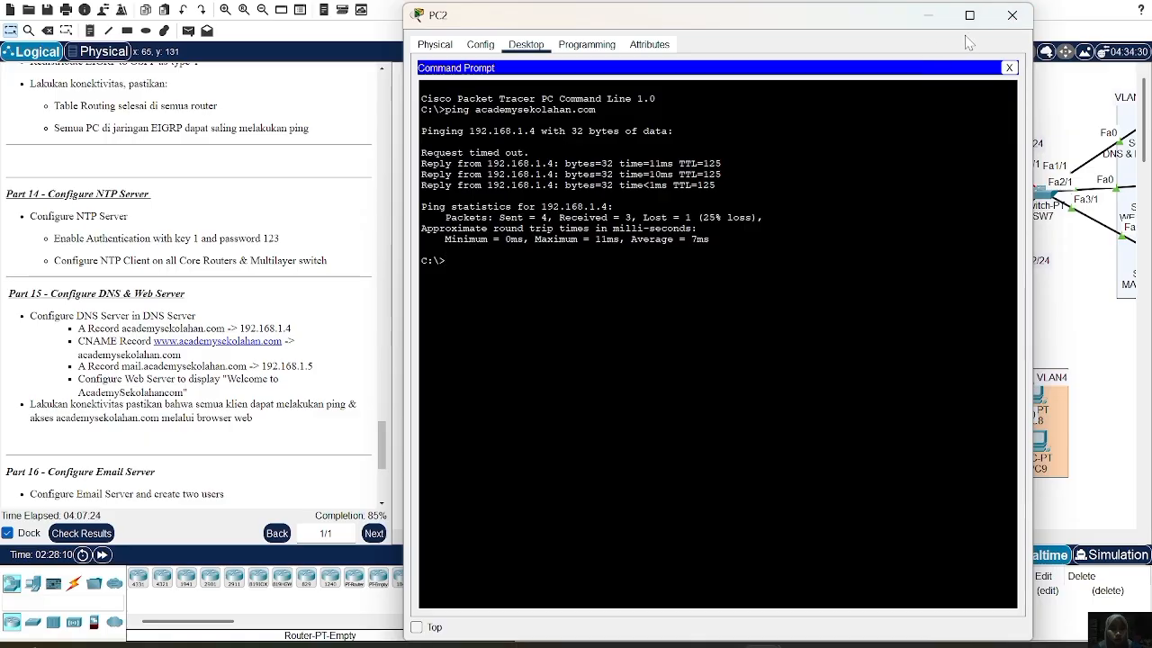
# Close PC2's Command Prompt and launch the Web Browser from its Desktop
pyautogui.click(1008, 68)
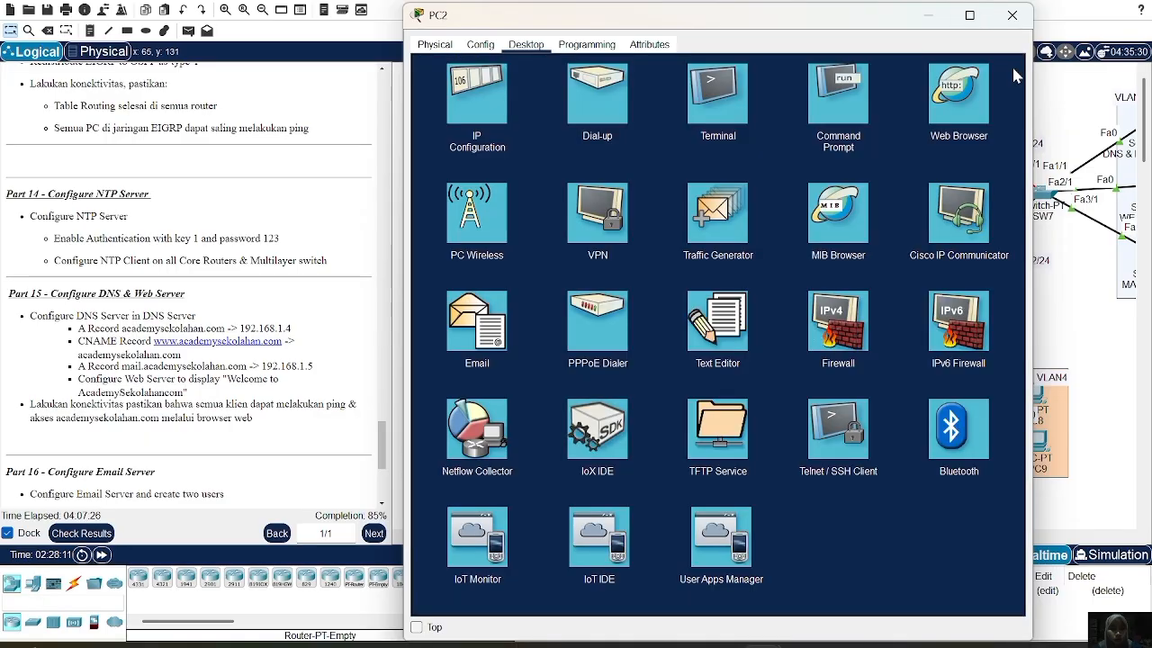
pyautogui.click(955, 97)
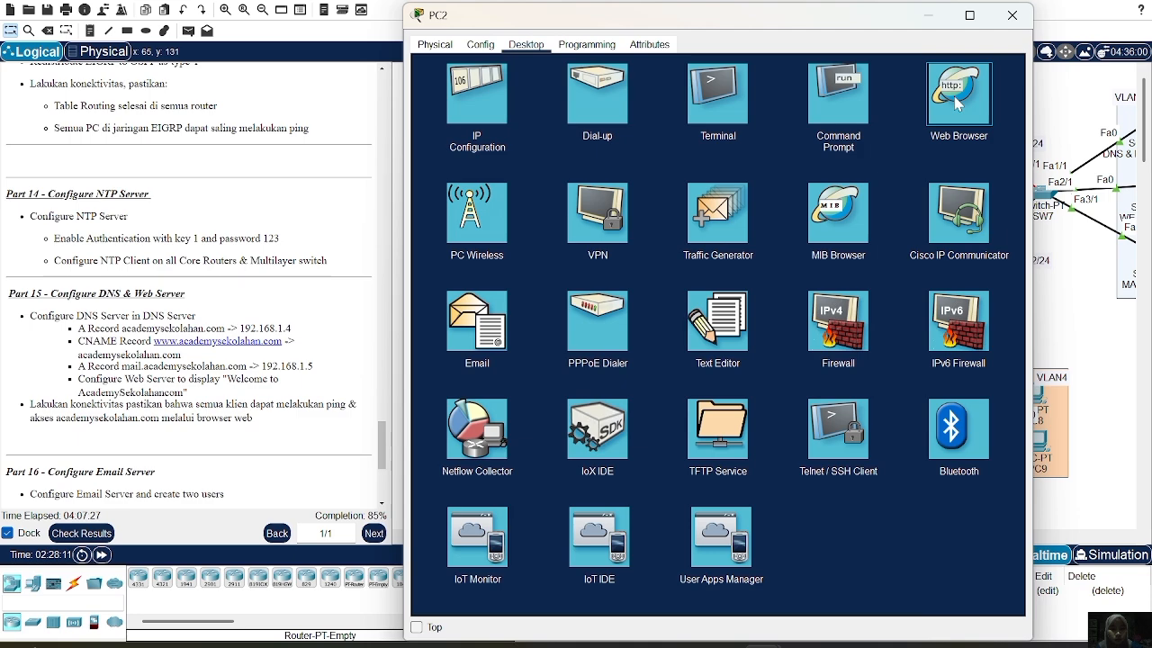
pyautogui.click(956, 100)
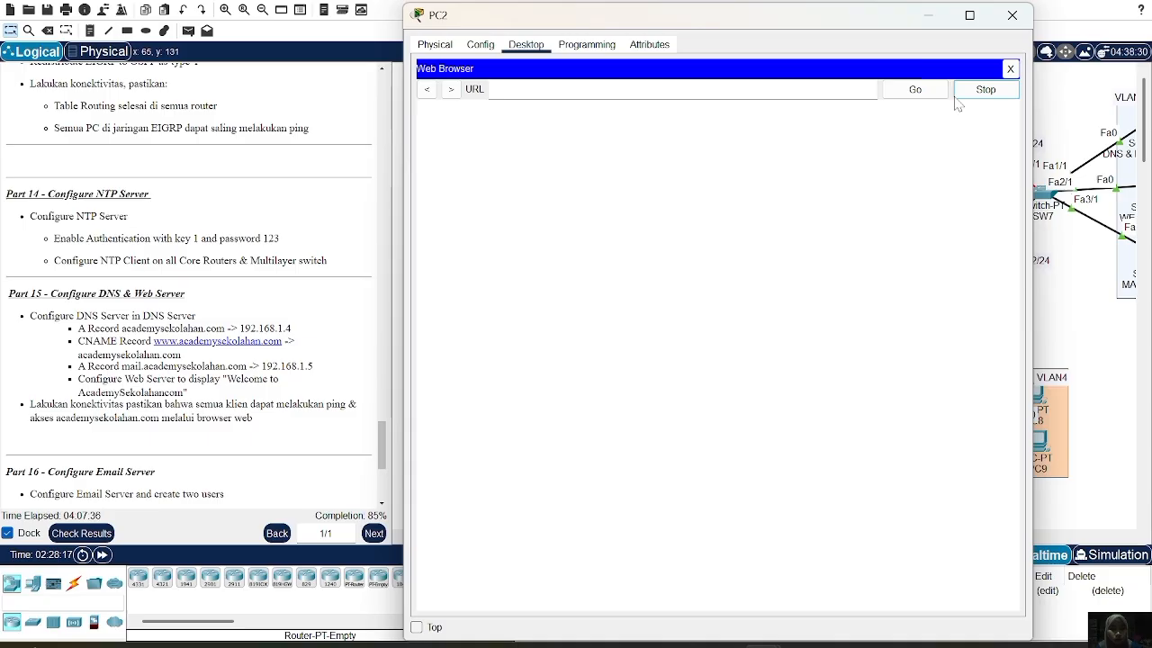
# Browse PC2 to academysekolahan.com and scroll through the WELCOME ACADEMY SEKOLAHAN page
pyautogui.click(573, 87)
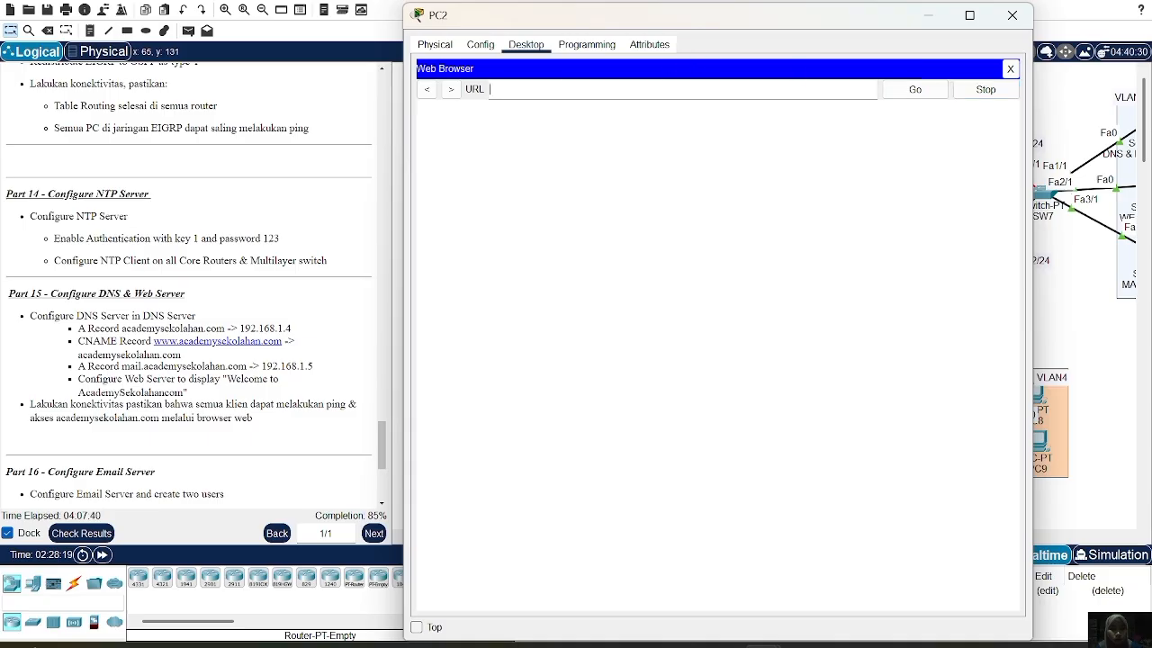
pyautogui.write('academysekolahan.com')
pyautogui.click(921, 94)
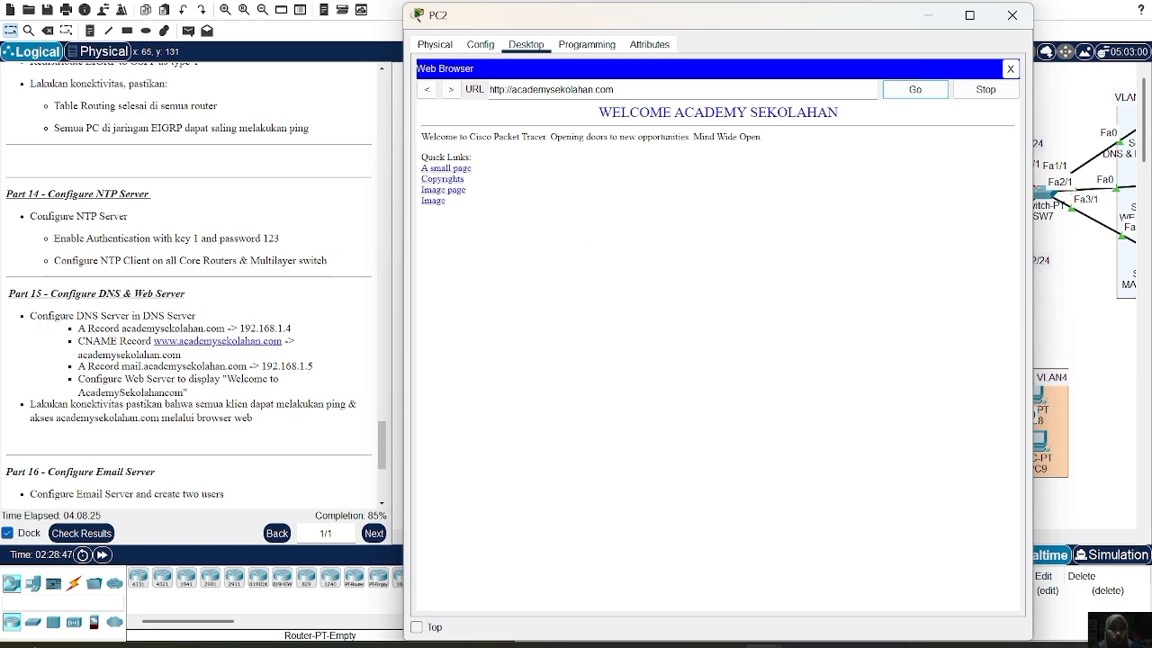
pyautogui.scroll(-4, 267, 320)
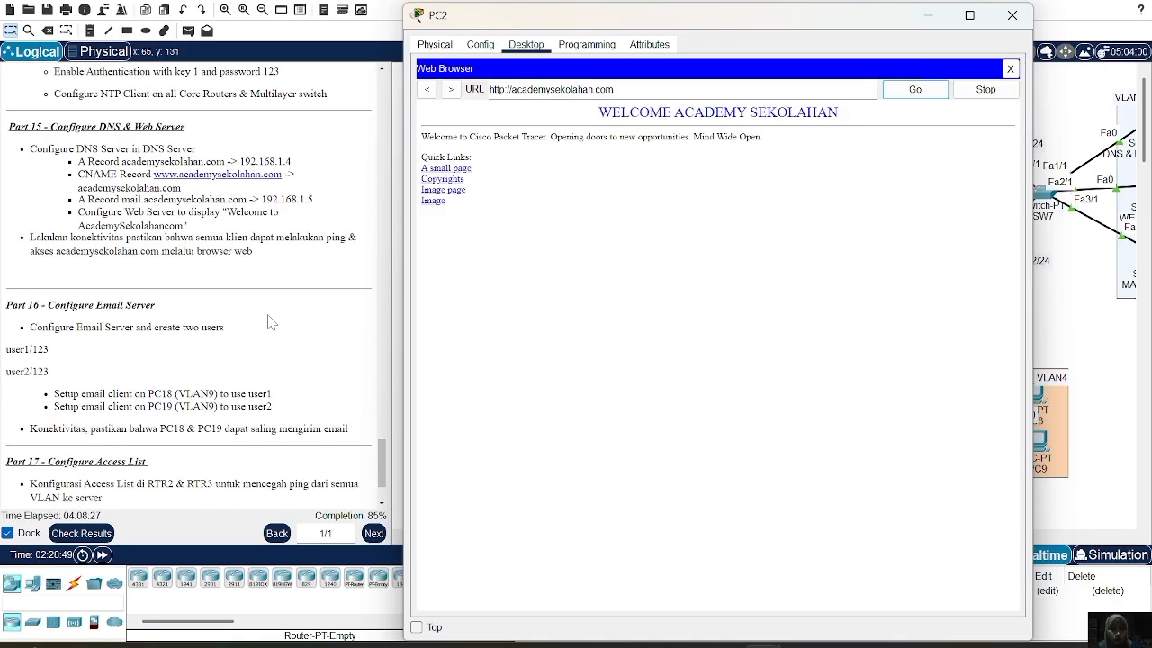
pyautogui.scroll(-2, 271, 321)
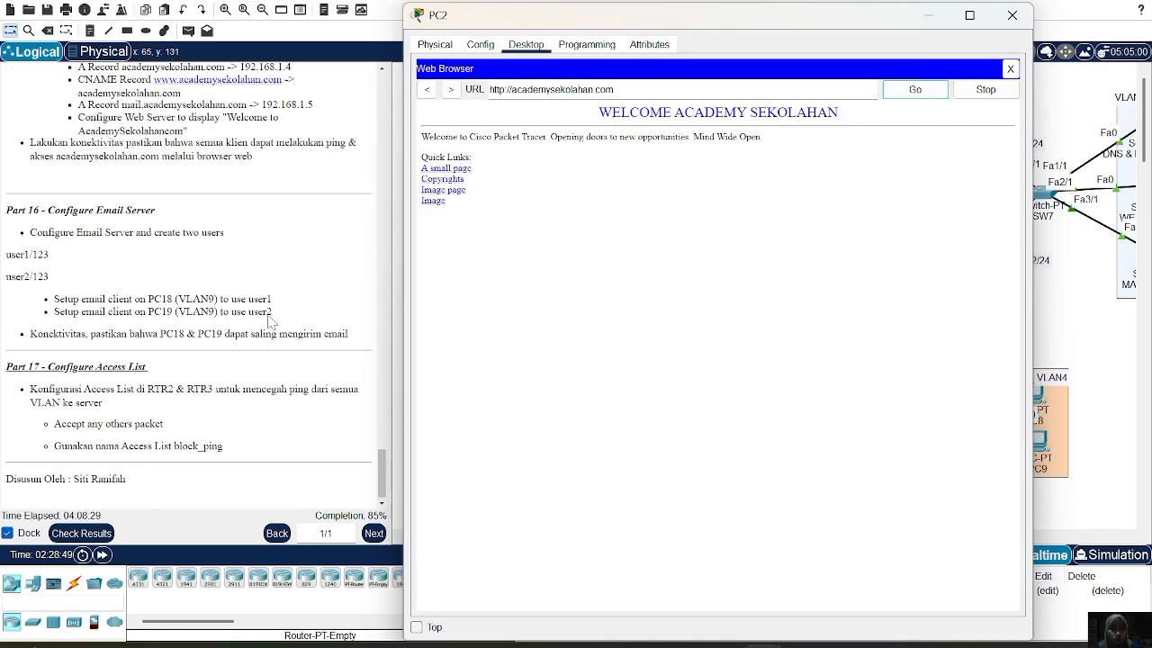
pyautogui.scroll(-1, 270, 322)
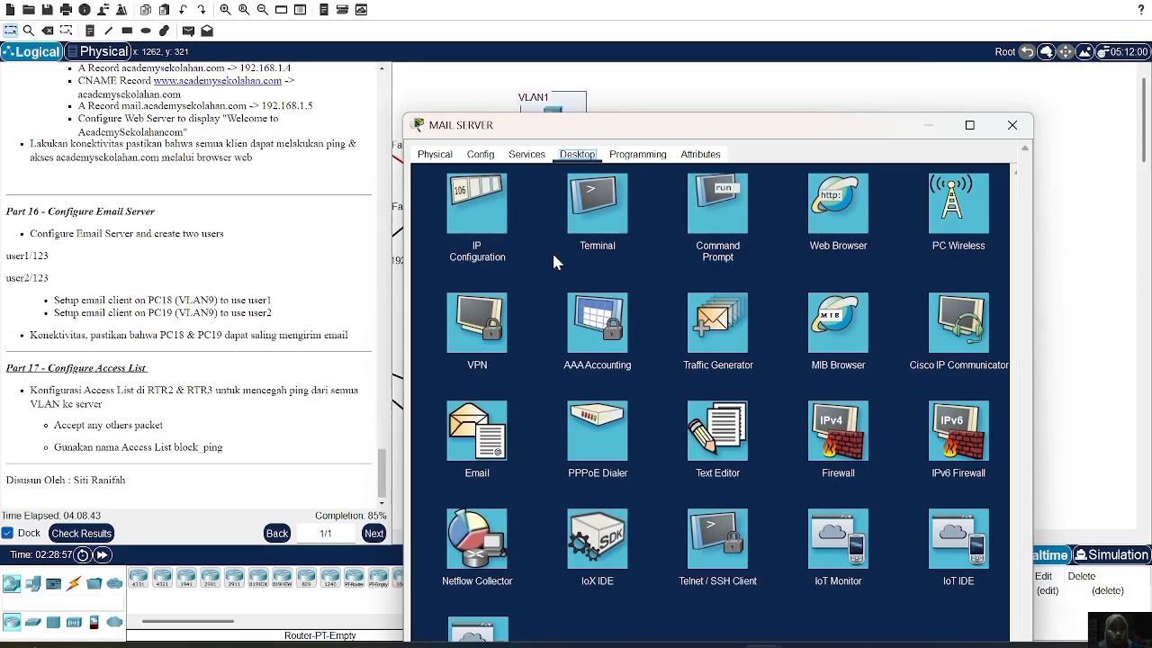
# Set the MAIL SERVER's EMAIL service domain name to academysekolahan.com
pyautogui.click(522, 156)
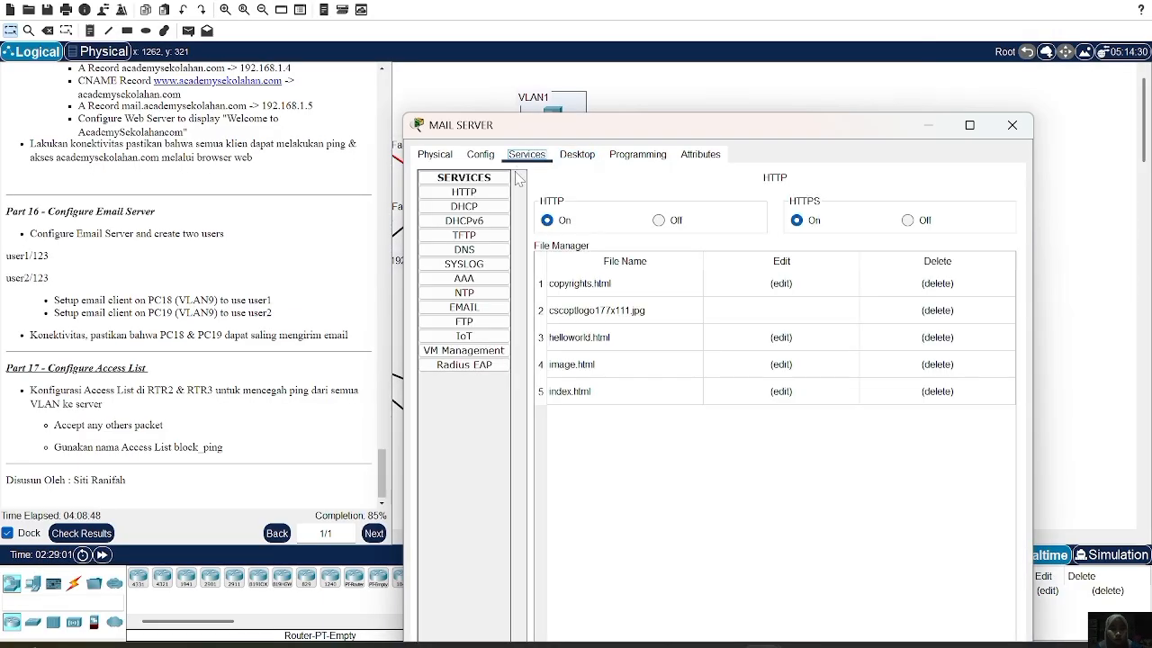
pyautogui.click(463, 307)
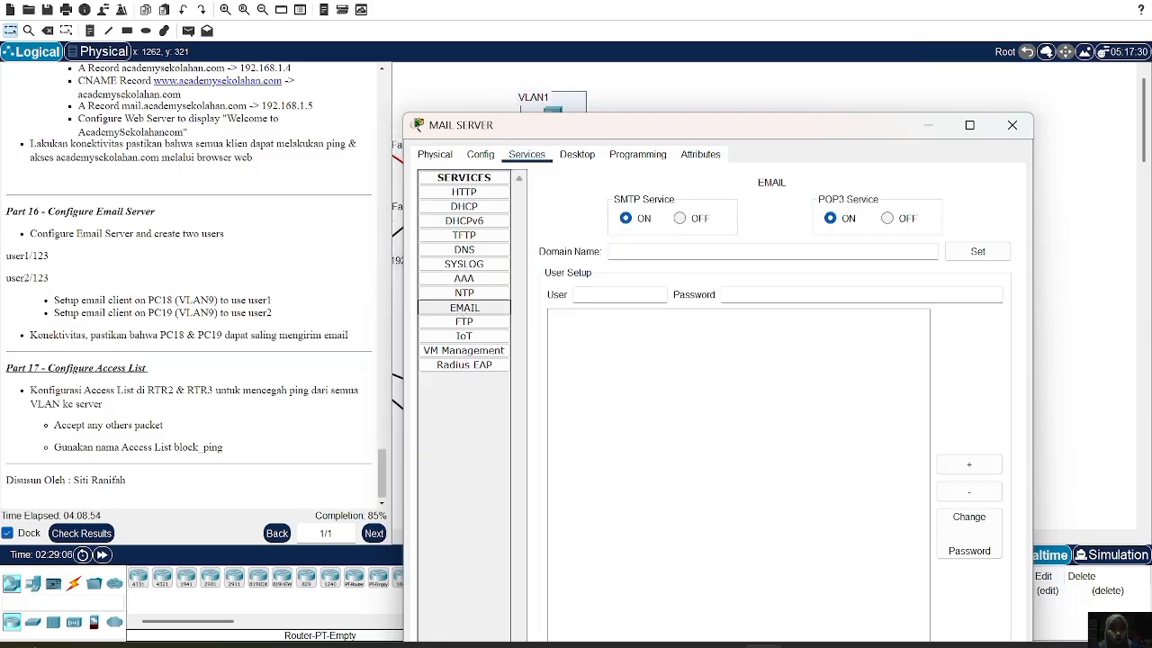
pyautogui.click(756, 251)
pyautogui.write('academy')
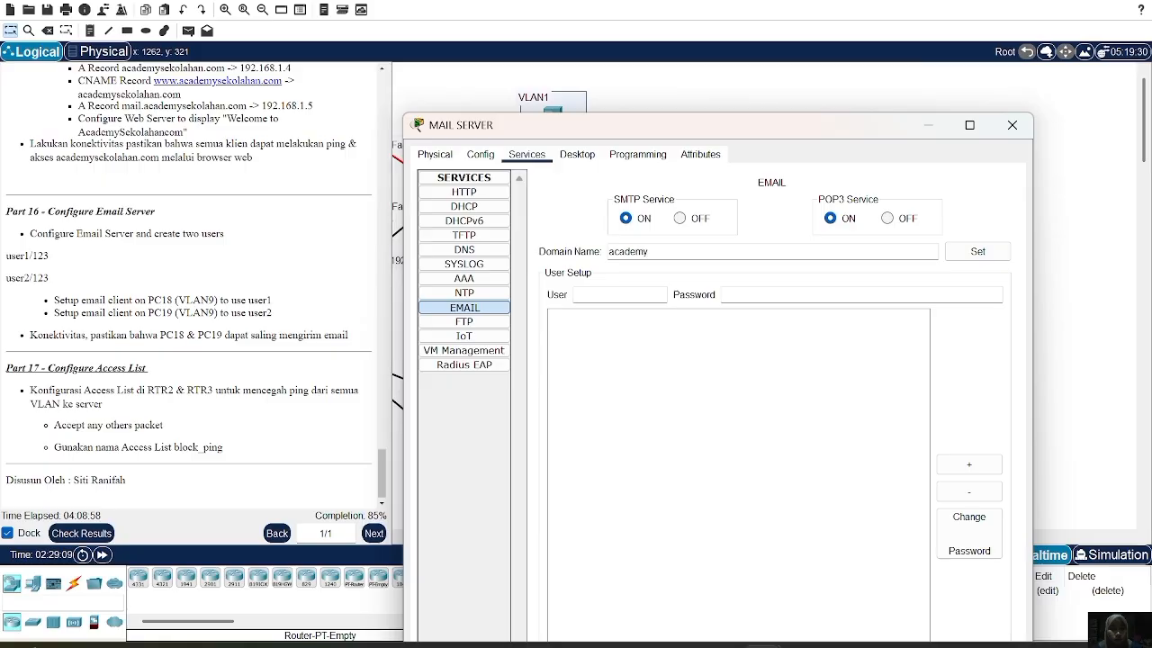
pyautogui.write('sekol')
pyautogui.write('ahan.com')
pyautogui.write('use')
pyautogui.write('r1')
pyautogui.press('Tab')
pyautogui.write('123')
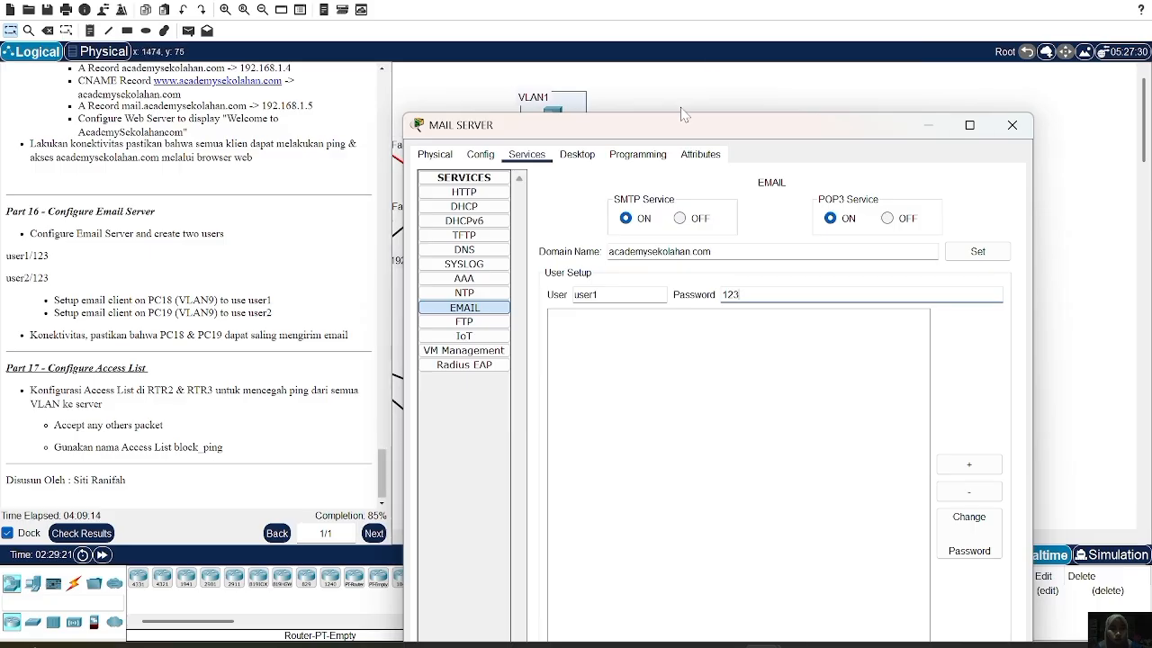
pyautogui.moveTo(683, 115); pyautogui.dragTo(682, 0)
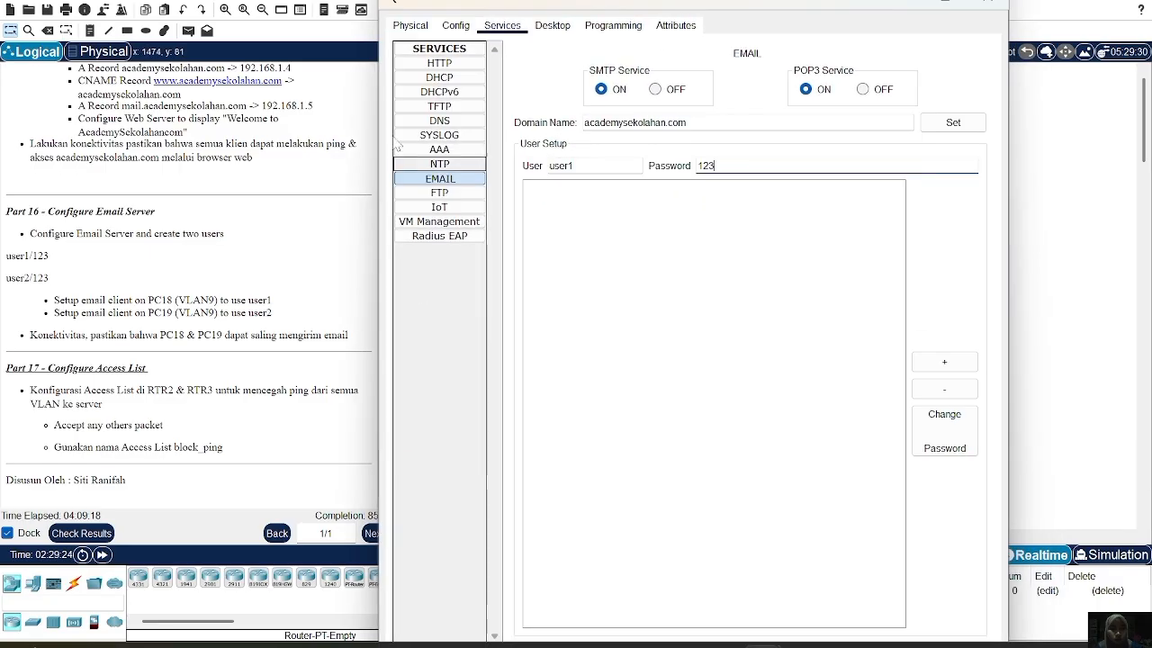
pyautogui.moveTo(389, 1); pyautogui.dragTo(414, 180)
pyautogui.moveTo(479, 196); pyautogui.dragTo(471, 30)
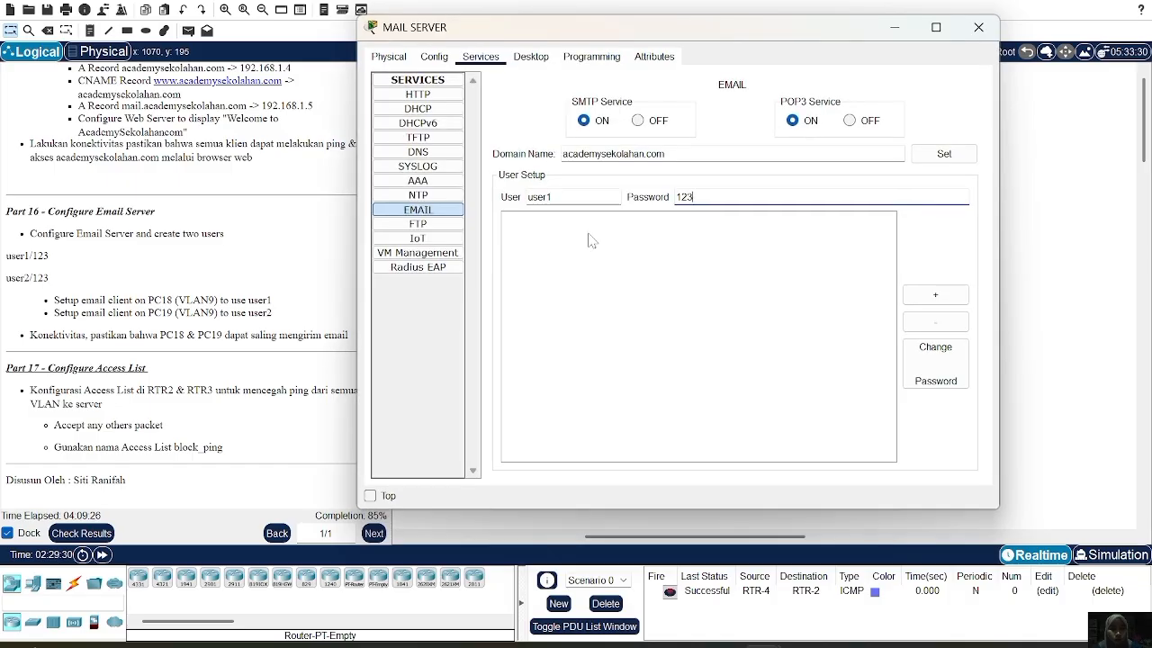
pyautogui.click(923, 302)
pyautogui.click(923, 306)
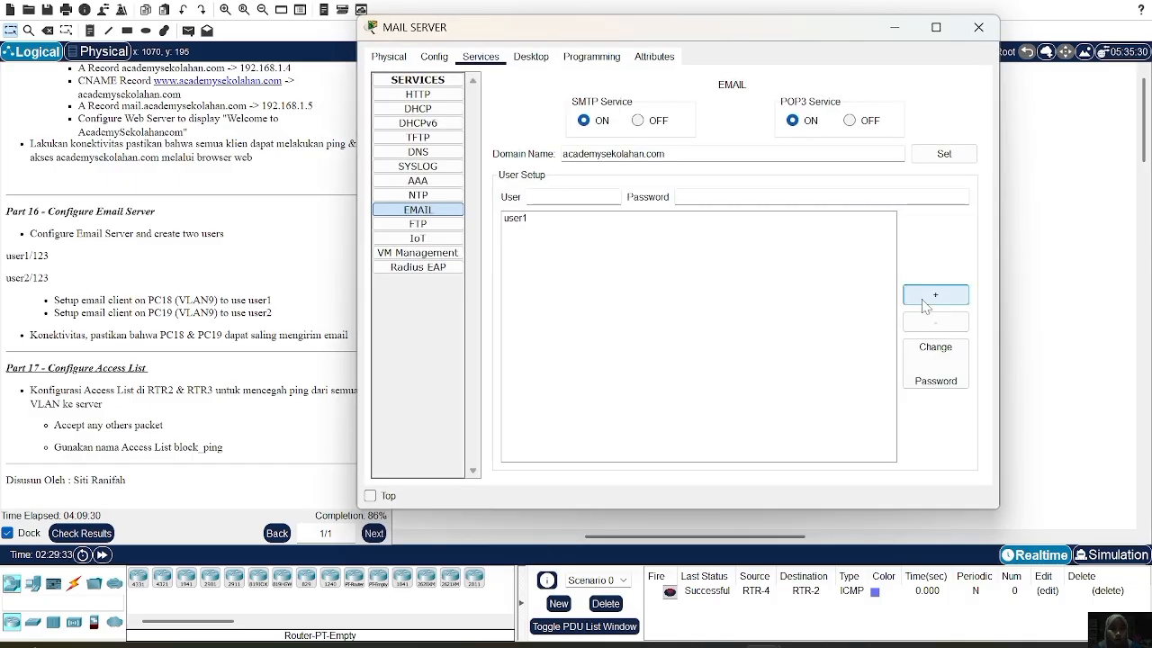
pyautogui.write('user2')
pyautogui.click(678, 197)
pyautogui.write('123')
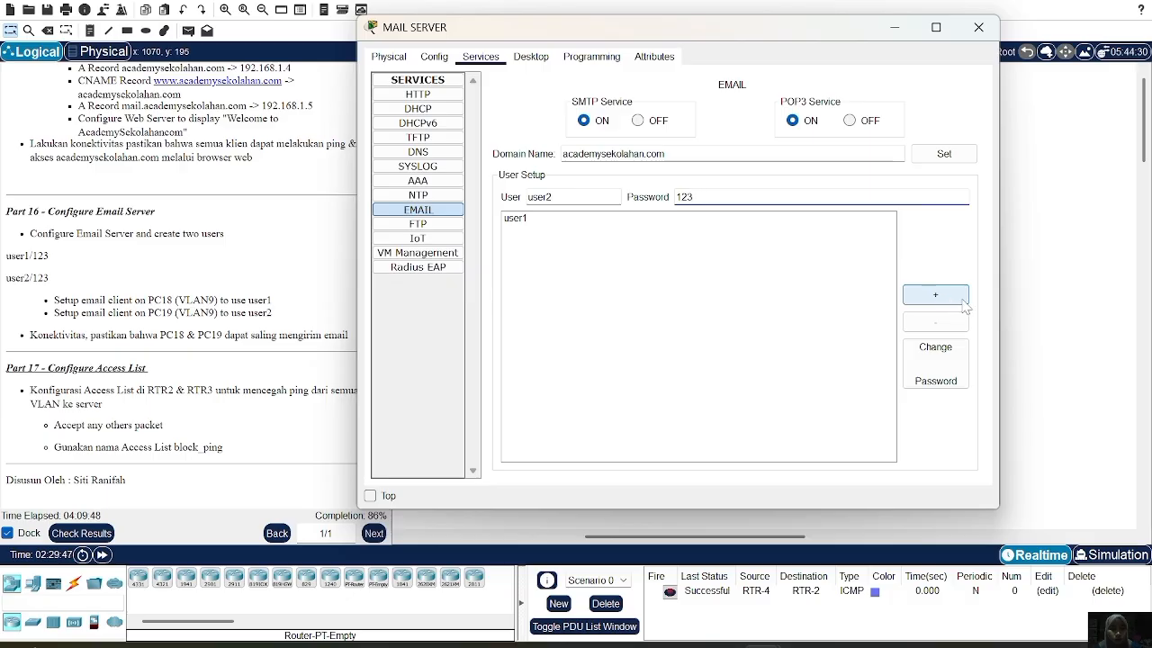
pyautogui.click(947, 301)
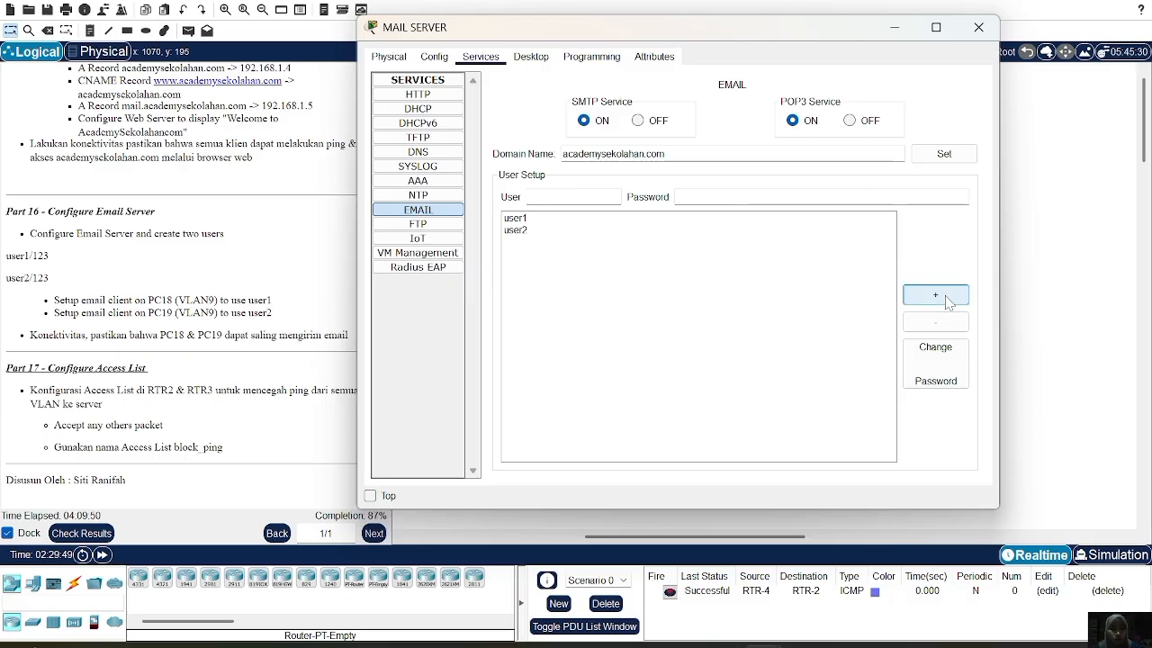
pyautogui.click(965, 31)
pyautogui.hscroll(-5, 674, 393)
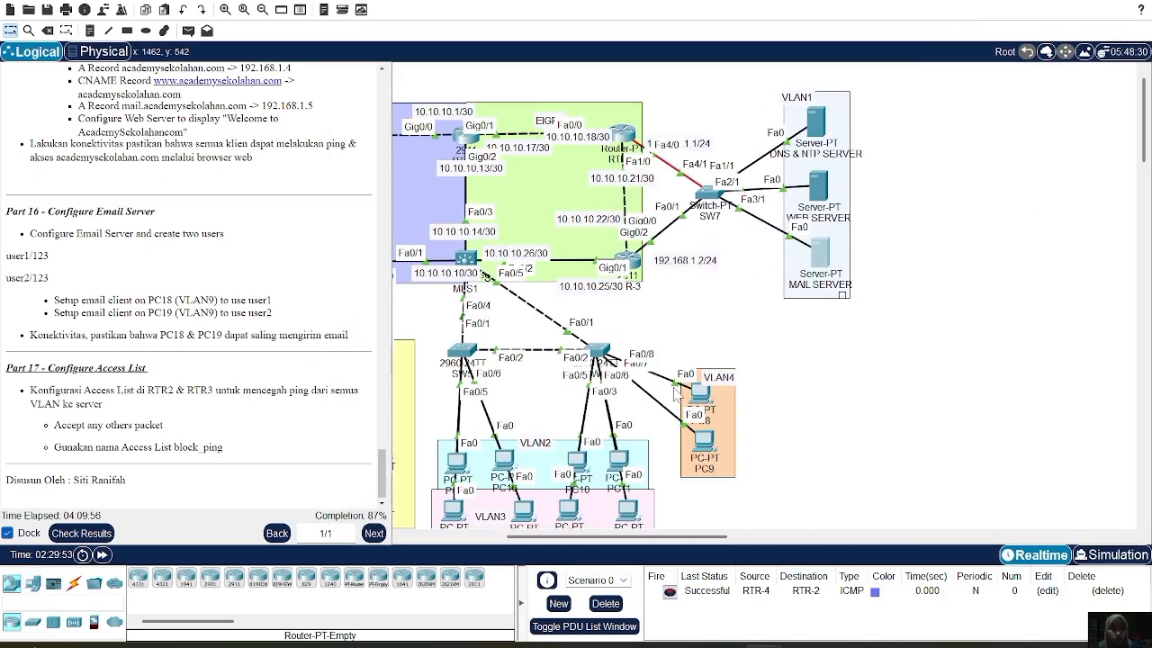
# Check PC18's IP configuration and ping 192.168.1.5, getting 3 of 4 replies
pyautogui.hscroll(-5, 677, 393)
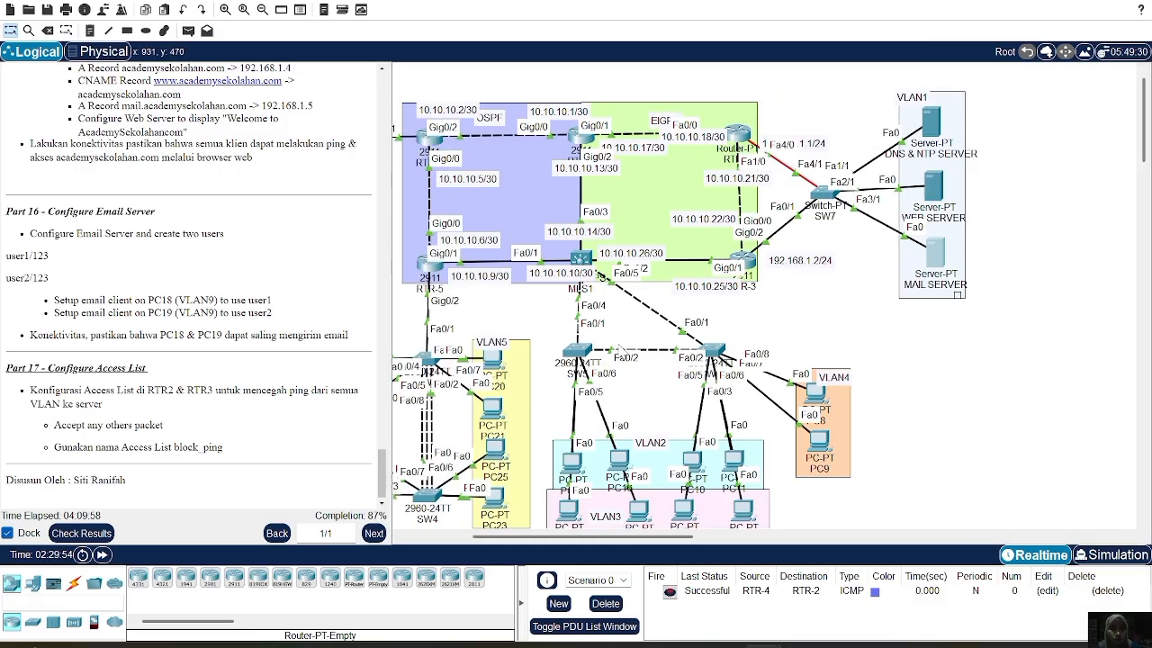
pyautogui.scroll(-1, 576, 401)
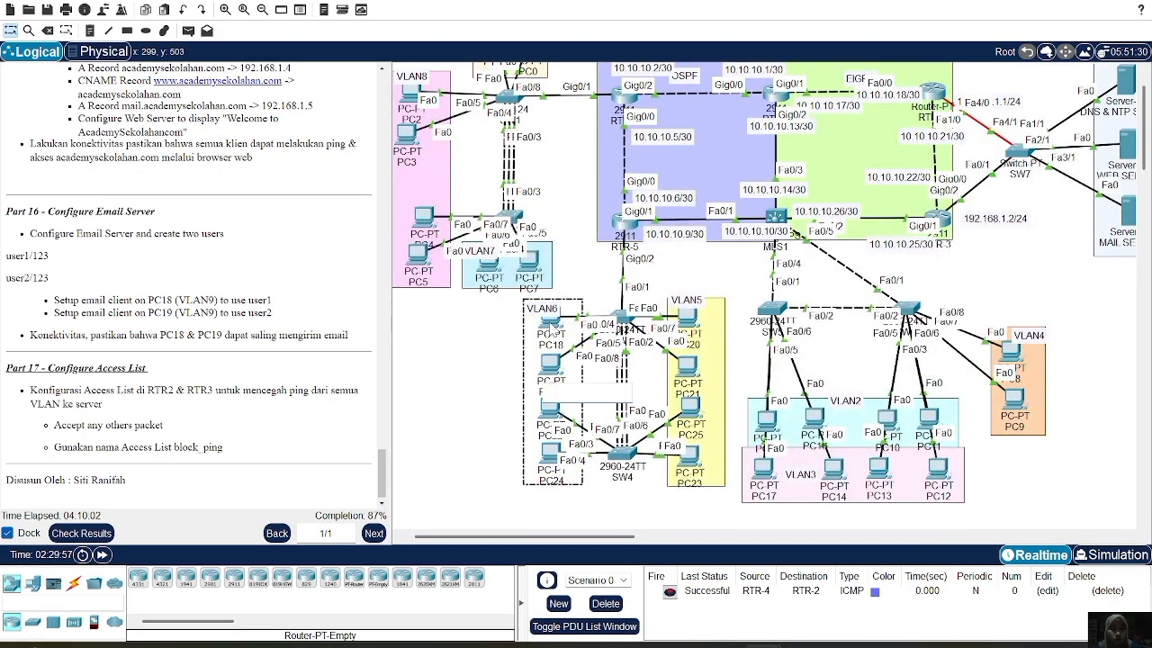
pyautogui.click(547, 317)
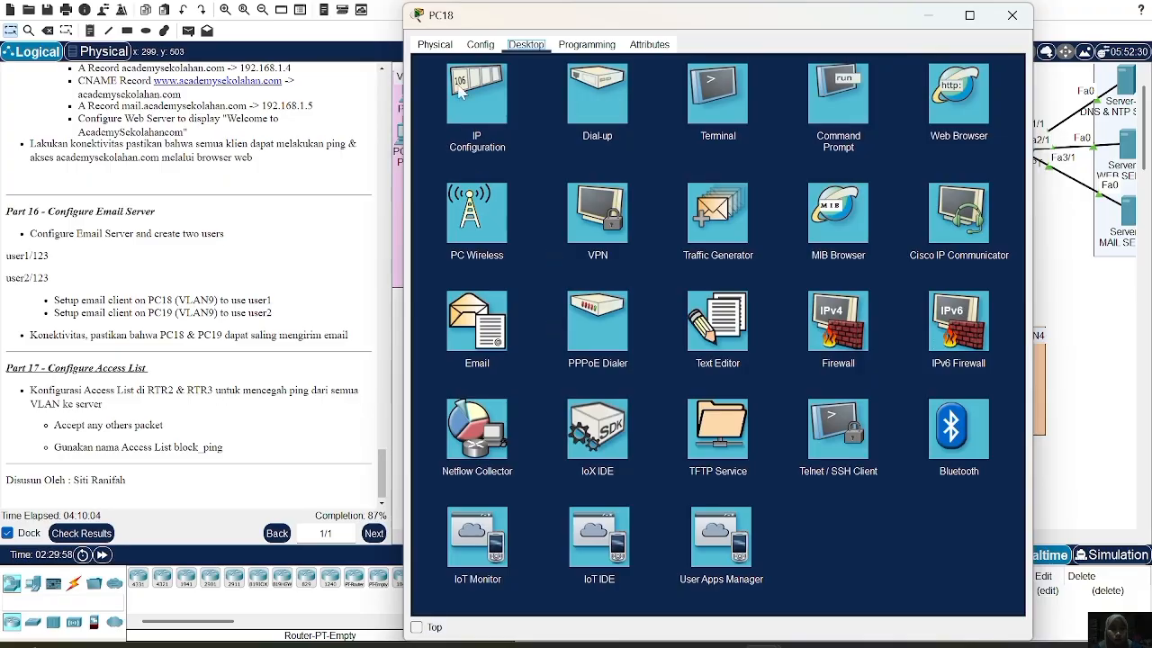
pyautogui.click(466, 90)
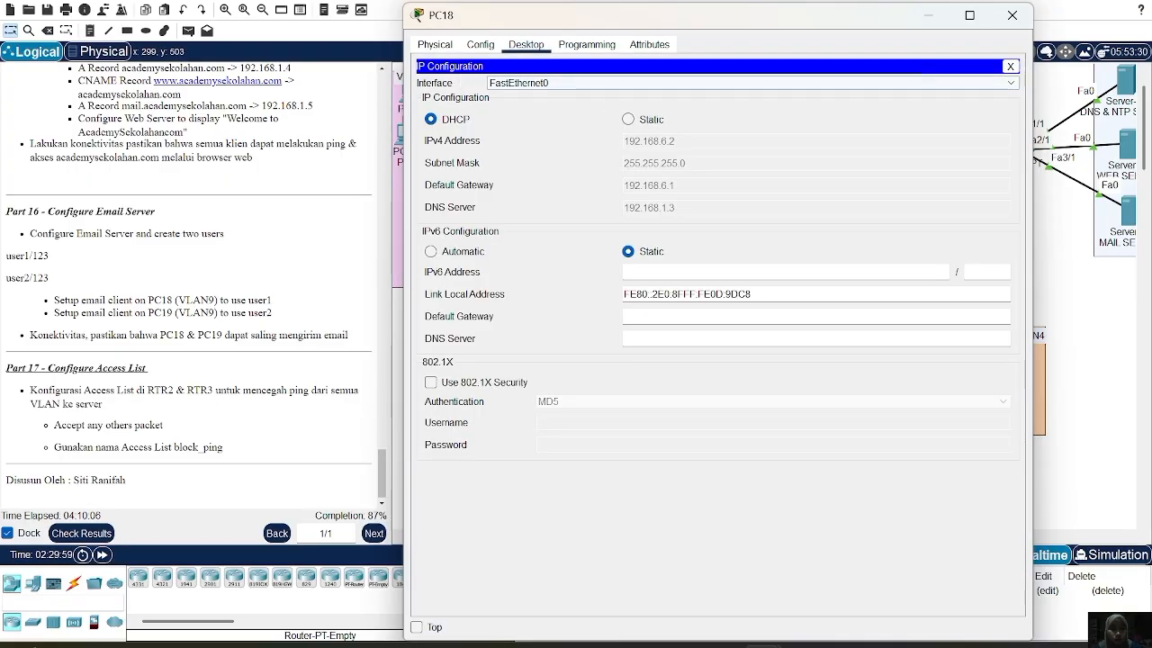
pyautogui.click(1010, 68)
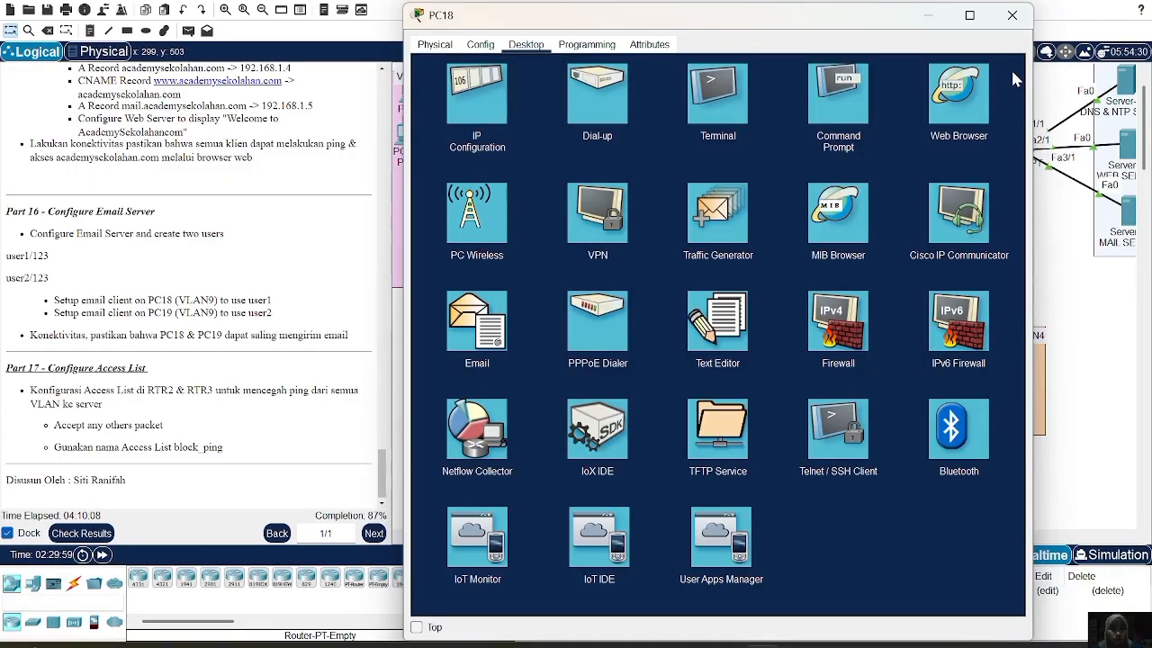
pyautogui.click(862, 106)
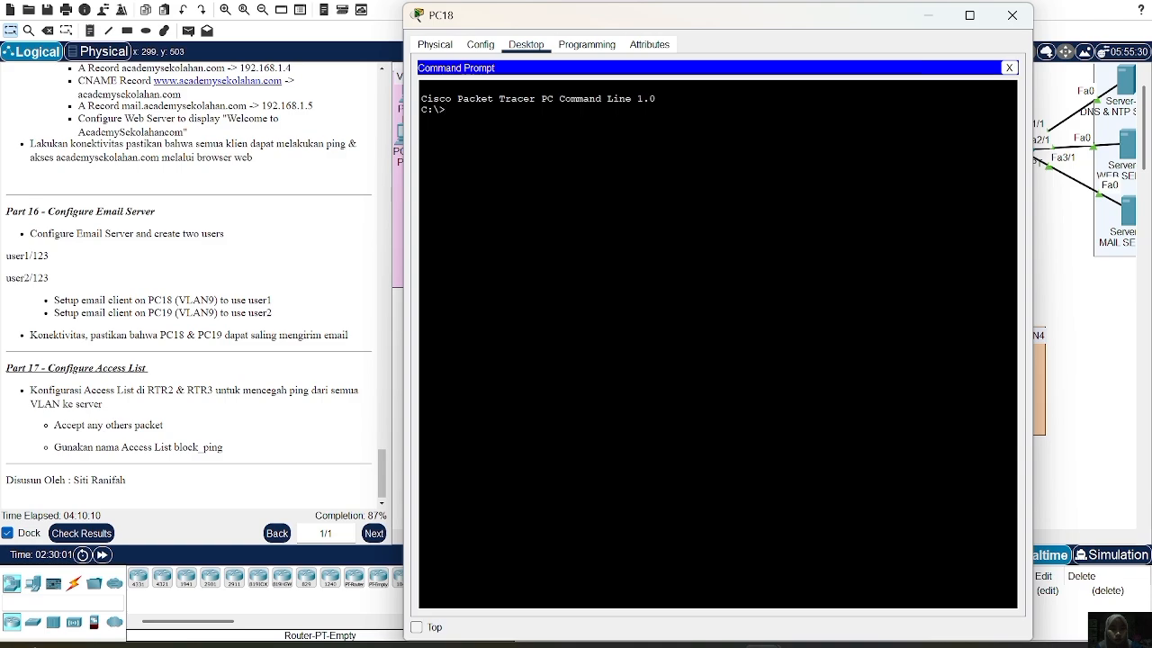
pyautogui.write('ping 192.')
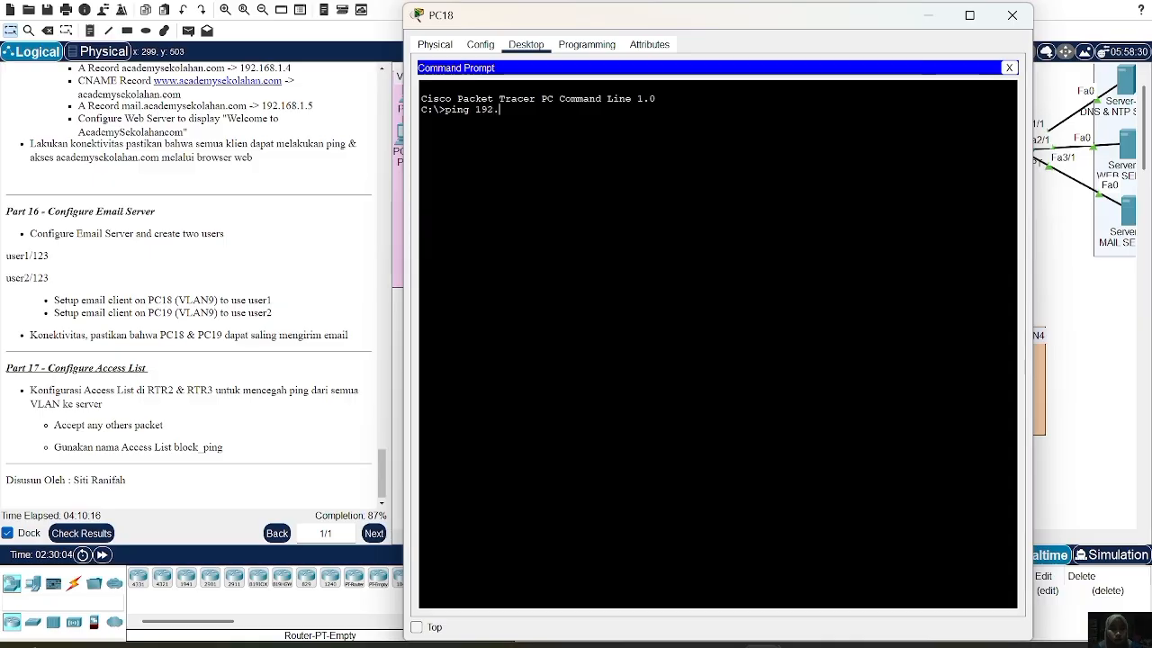
pyautogui.write('168.1.5')
pyautogui.press('Return')
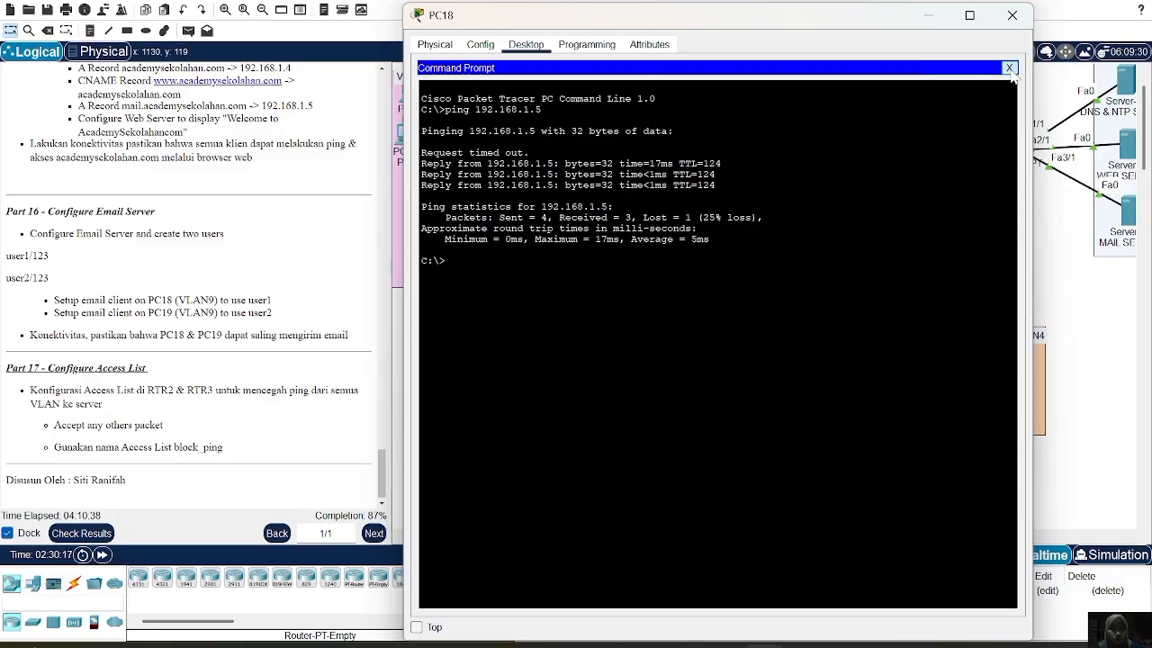
pyautogui.click(1009, 67)
pyautogui.click(476, 340)
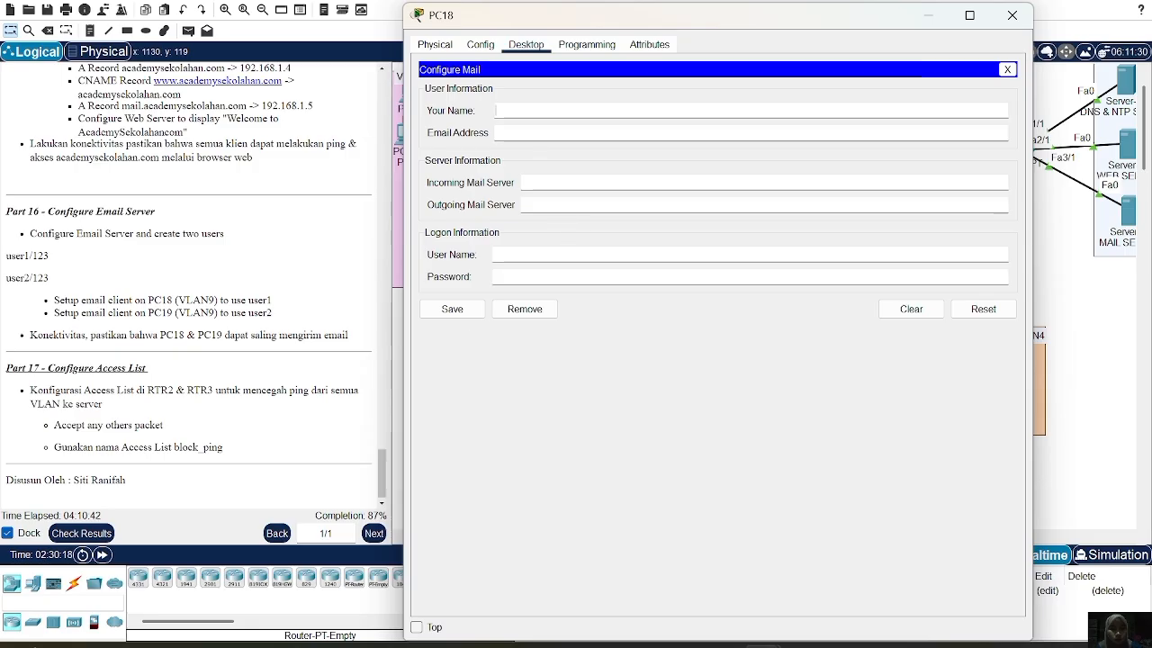
pyautogui.write('user1')
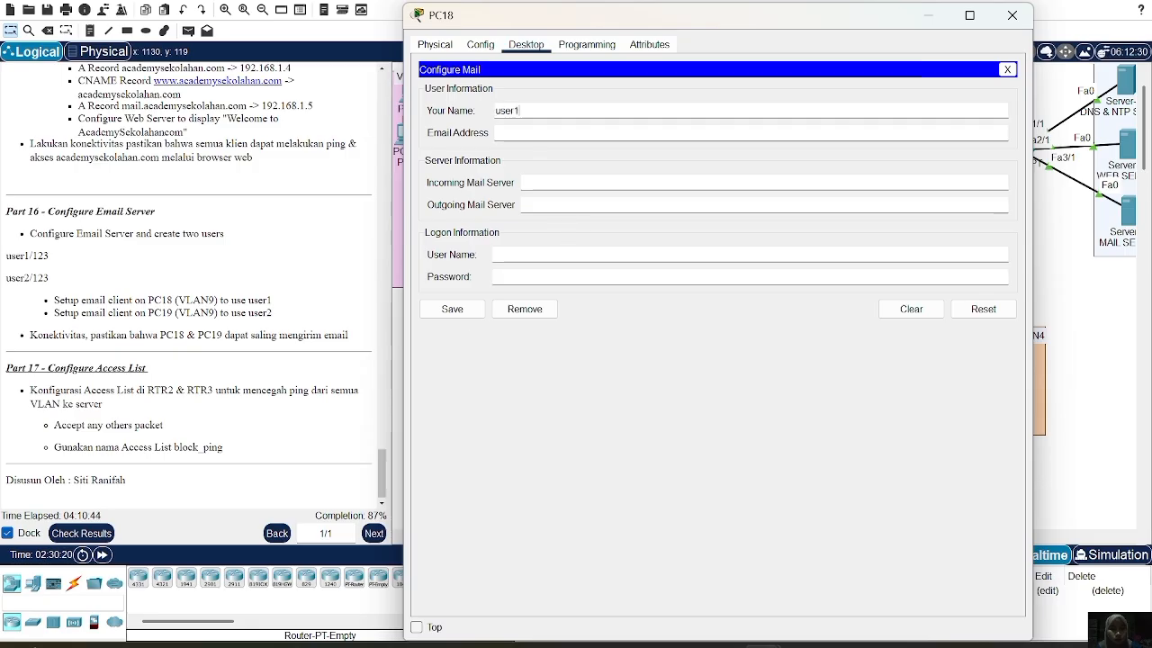
pyautogui.click(500, 133)
pyautogui.write('user1')
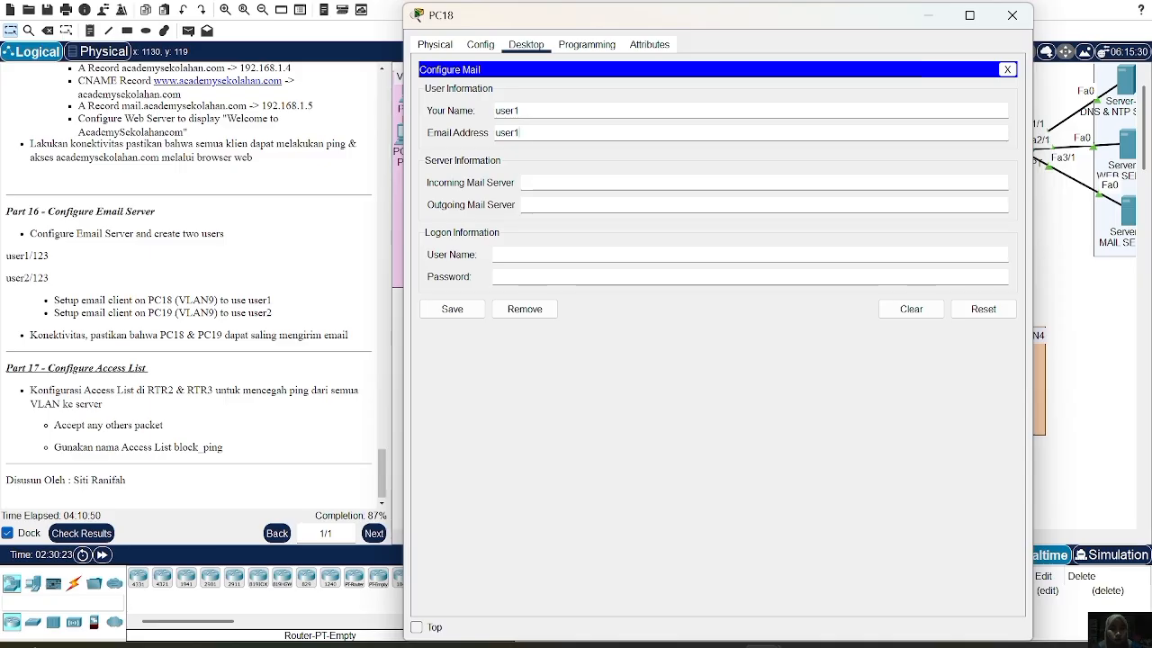
pyautogui.write('@acad')
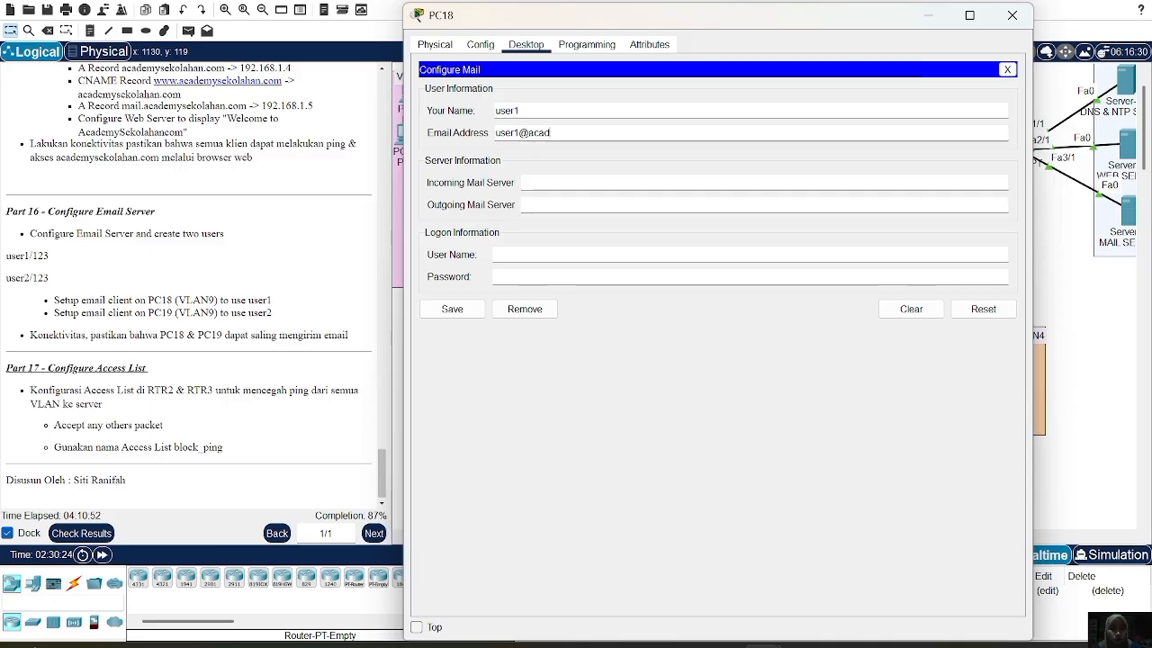
pyautogui.write('emysekolahan.com')
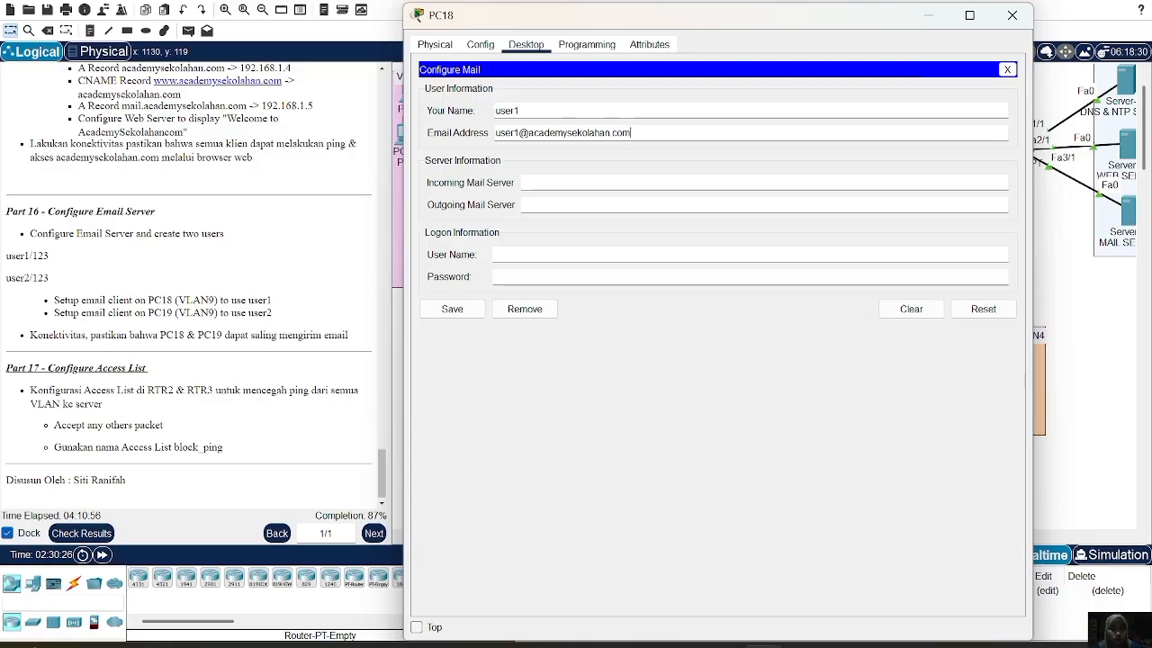
# Set PC18's incoming mail server to mail.academysekolahan.com, correcting typos along the way
pyautogui.click(542, 182)
pyautogui.write('mail')
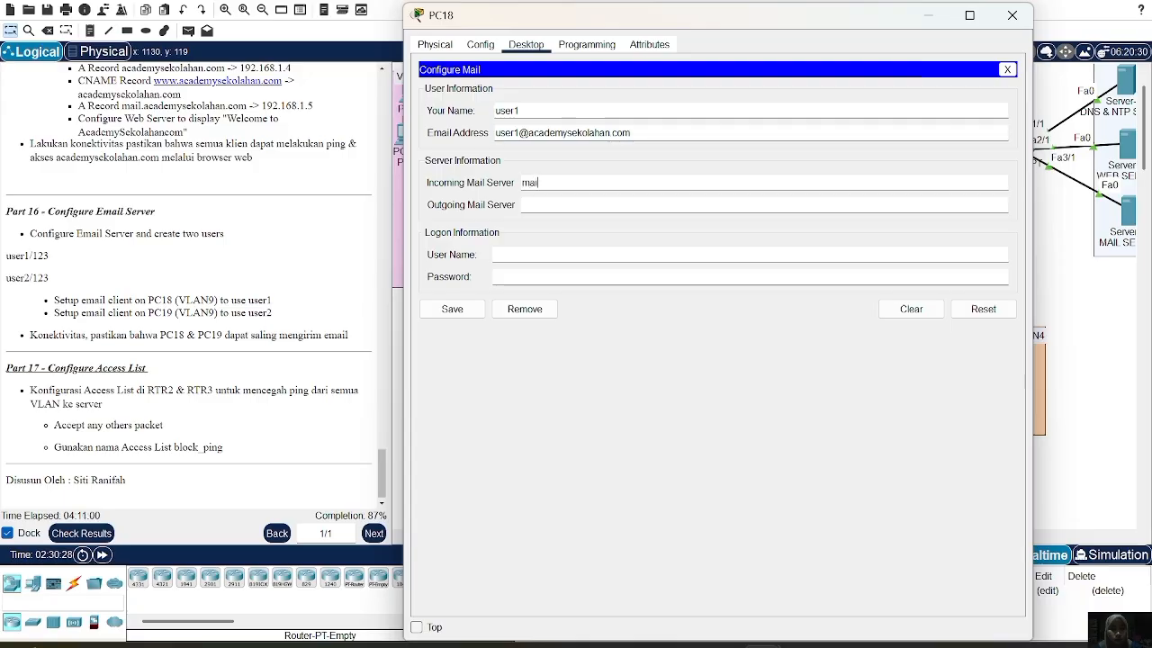
pyautogui.write('.academy')
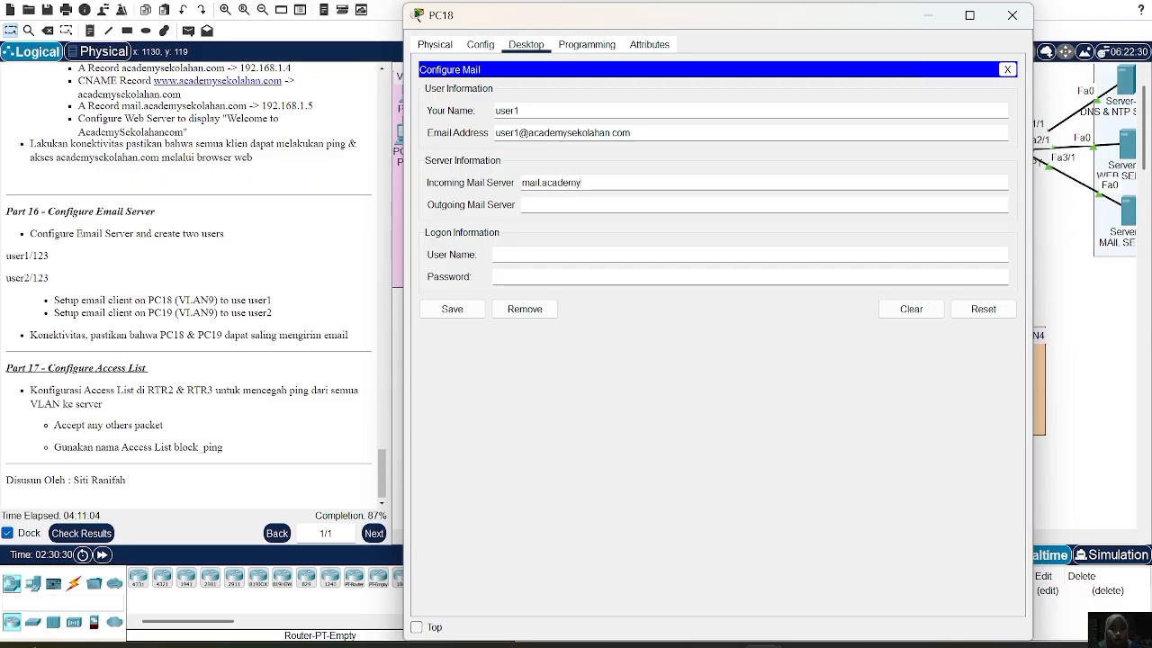
pyautogui.write('sekolahan.com')
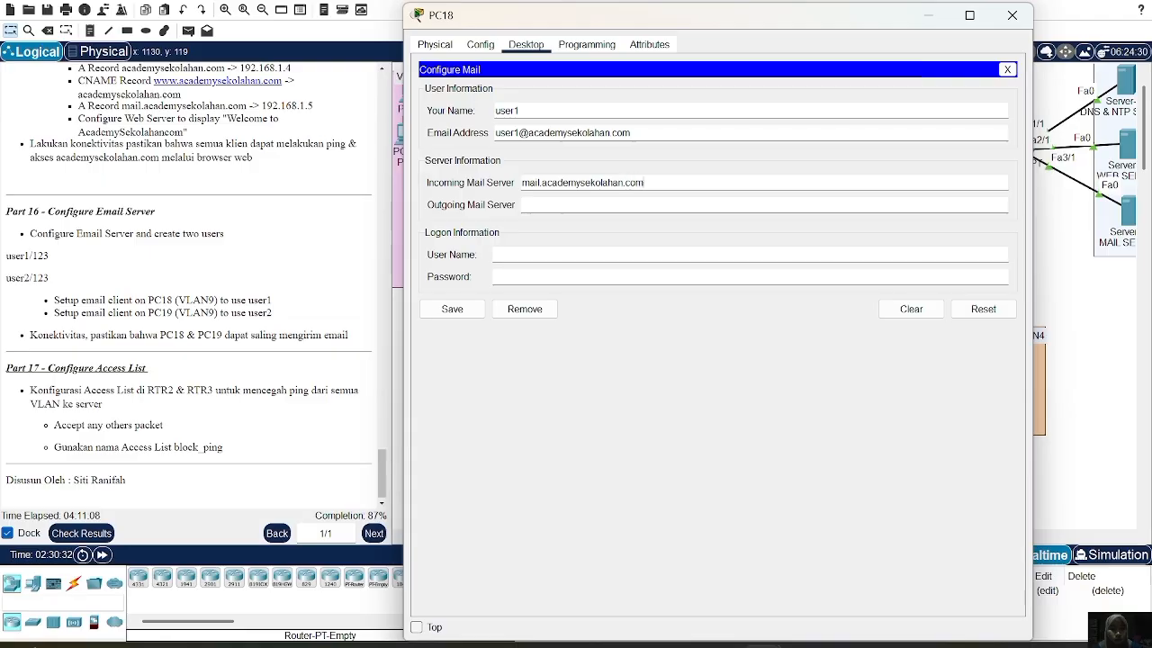
pyautogui.moveTo(522, 184); pyautogui.dragTo(646, 184)
pyautogui.press('BackSpace')
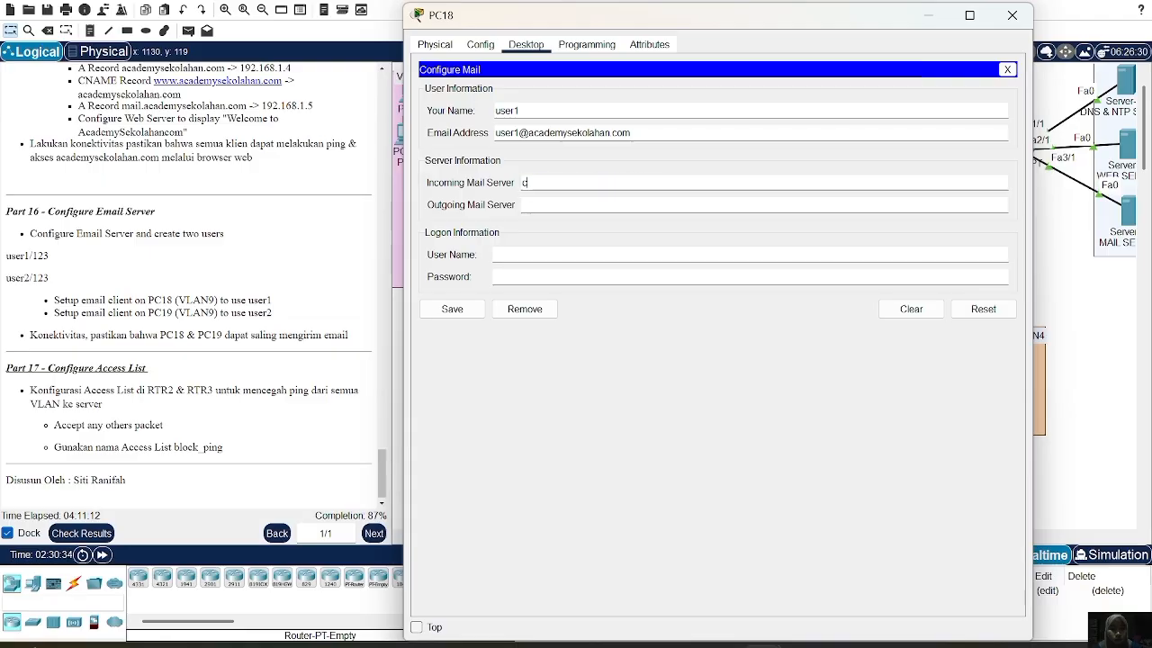
pyautogui.write('mail')
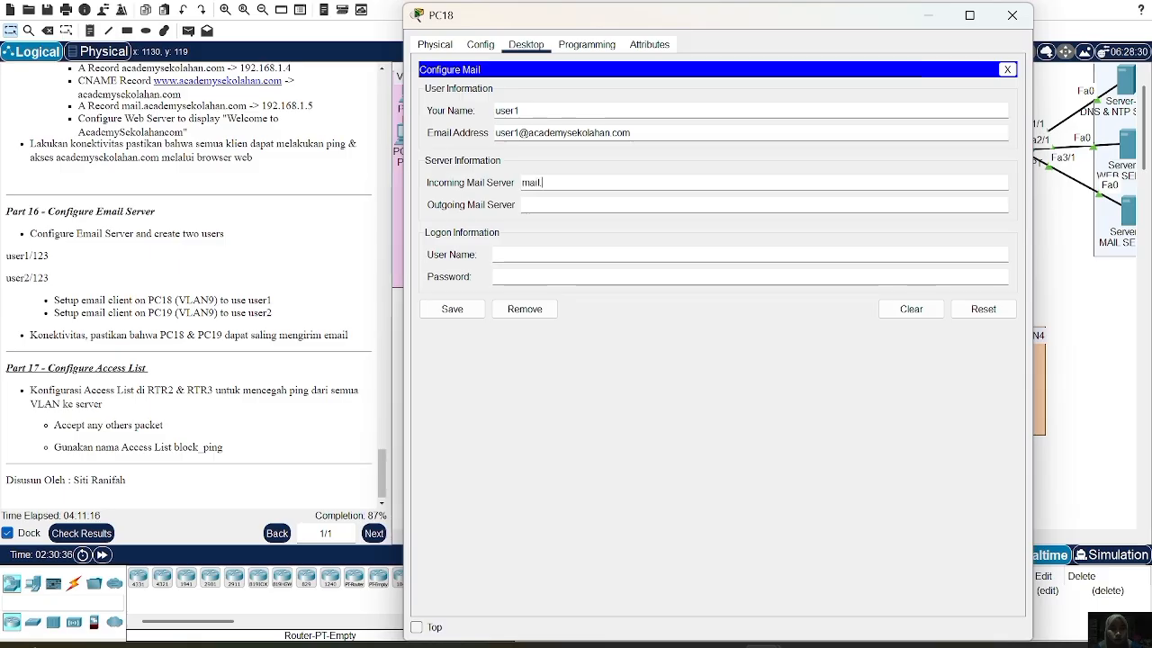
pyautogui.write('.academ')
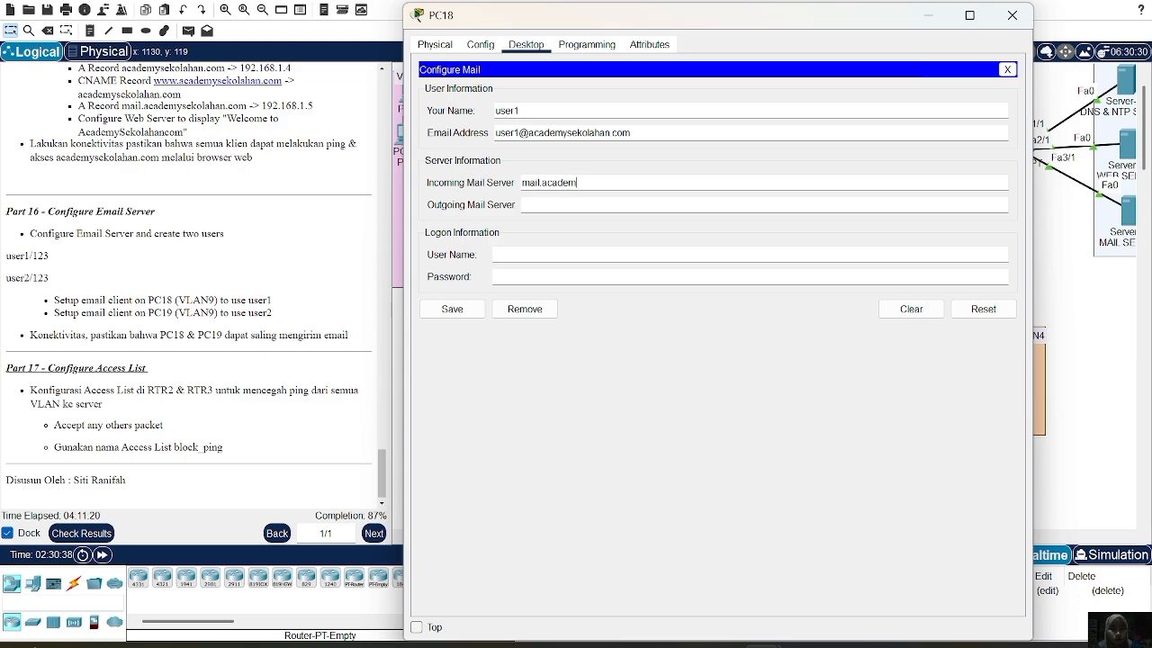
pyautogui.write('ysekolahan.com')
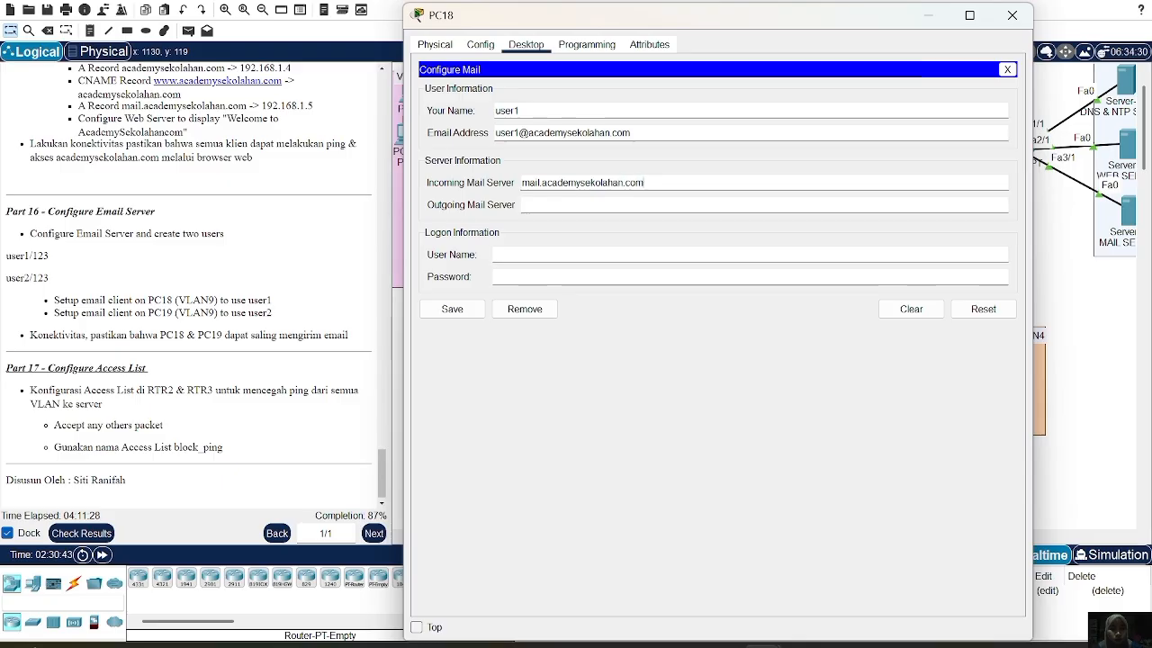
pyautogui.hotkey('ctrl', 'a')
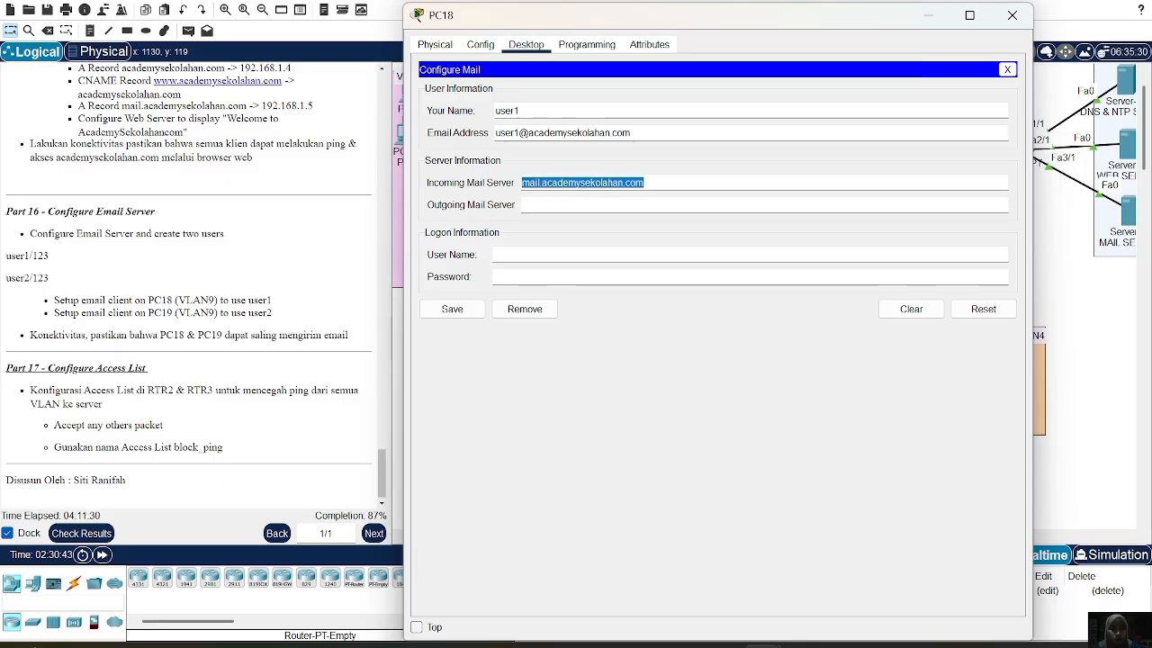
pyautogui.write('v')
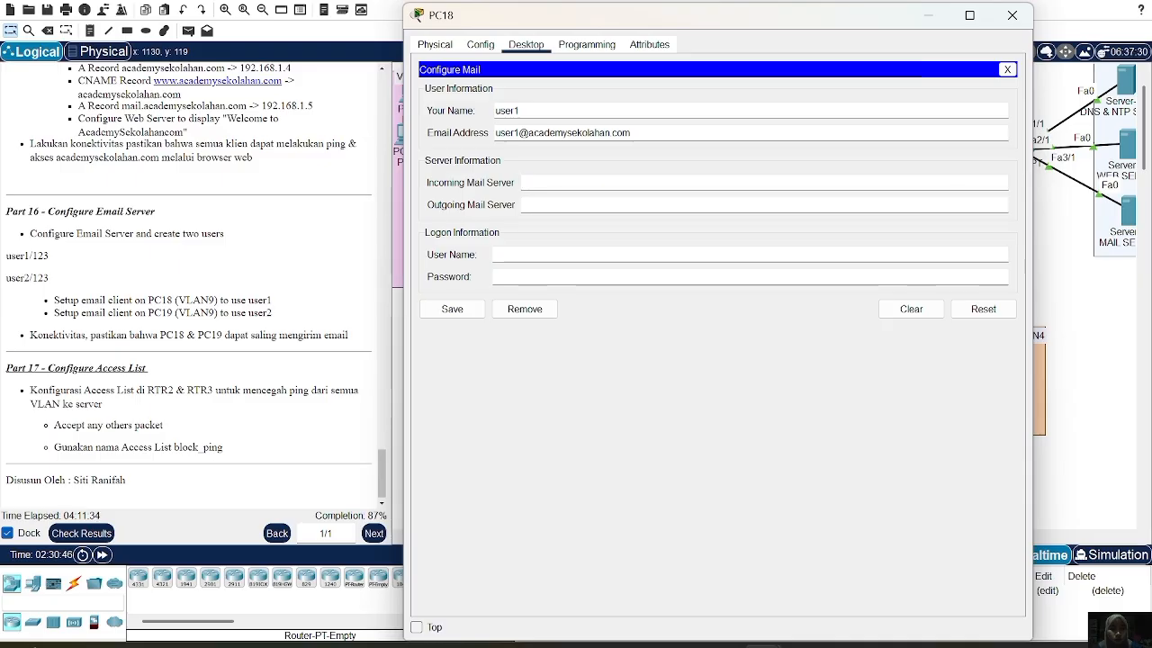
pyautogui.write('mail.a')
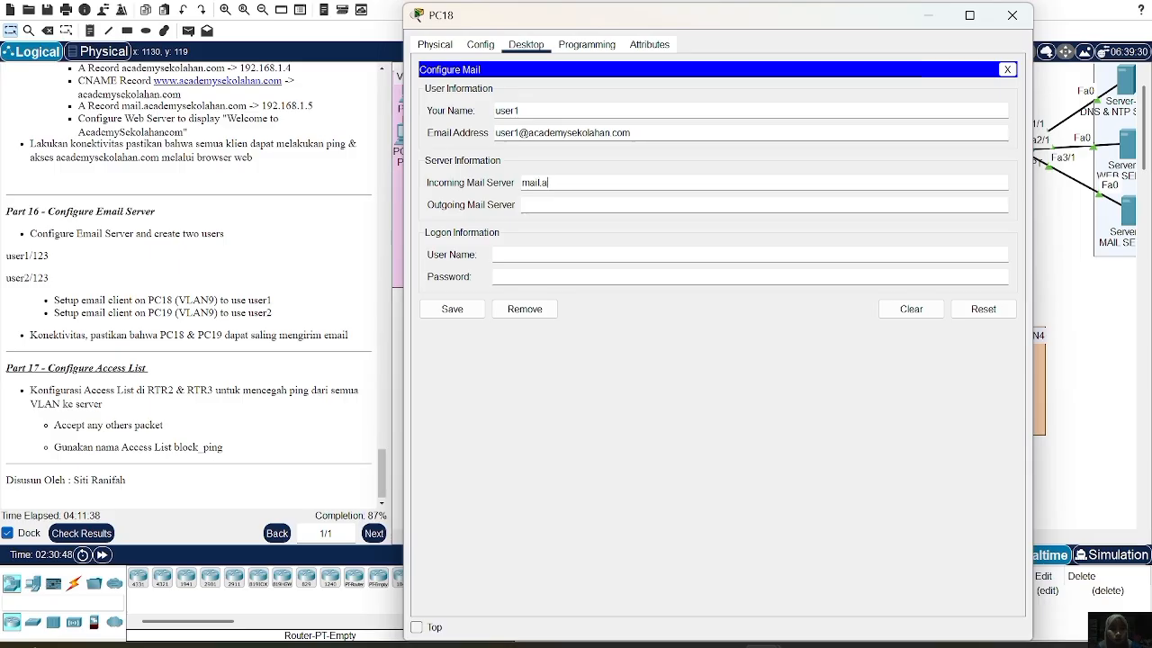
pyautogui.write('cademysekolahan')
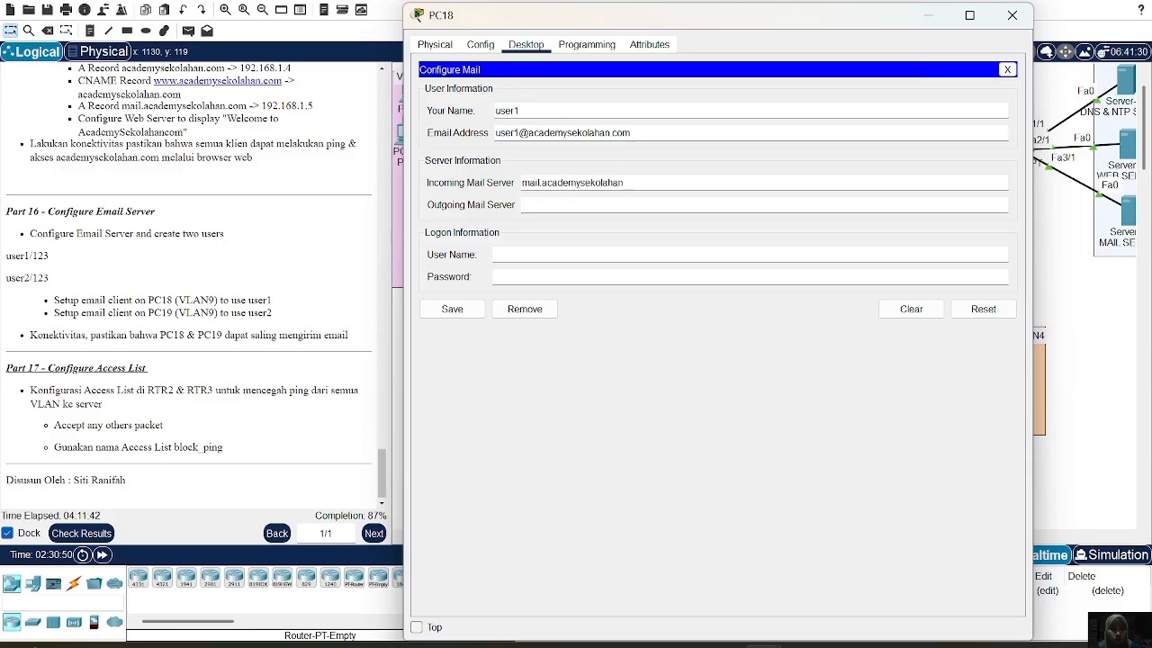
pyautogui.write('.com')
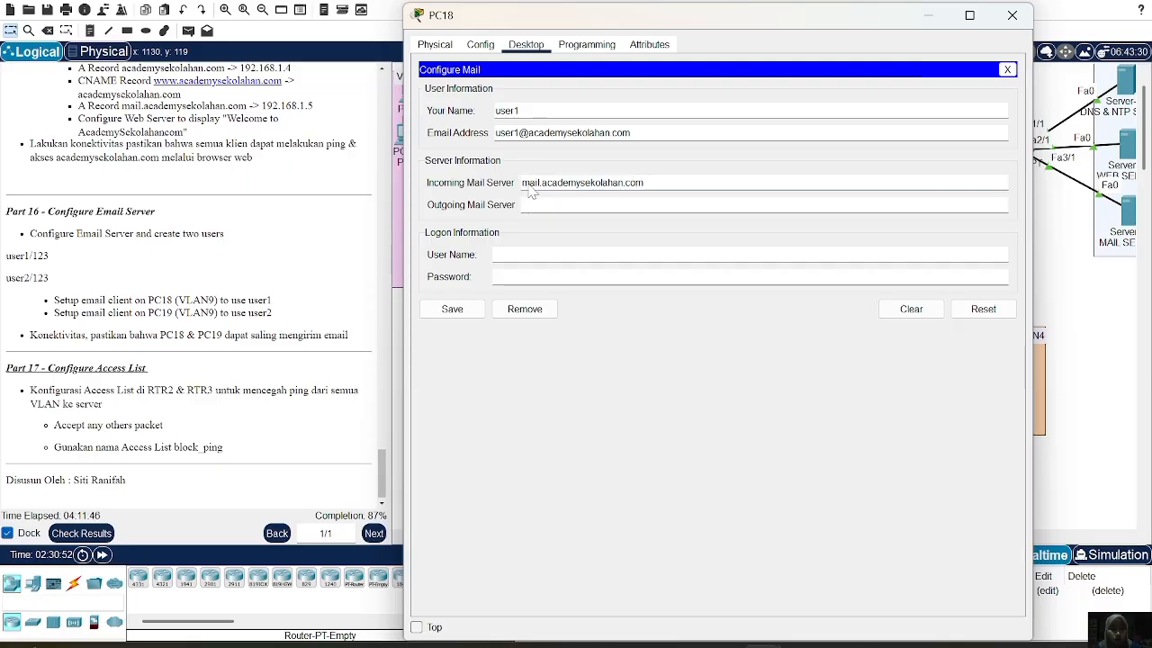
# Reuse the same server address as PC18's outgoing mail server
pyautogui.moveTo(522, 182); pyautogui.dragTo(644, 183)
pyautogui.hotkey('ctrl', 'c')
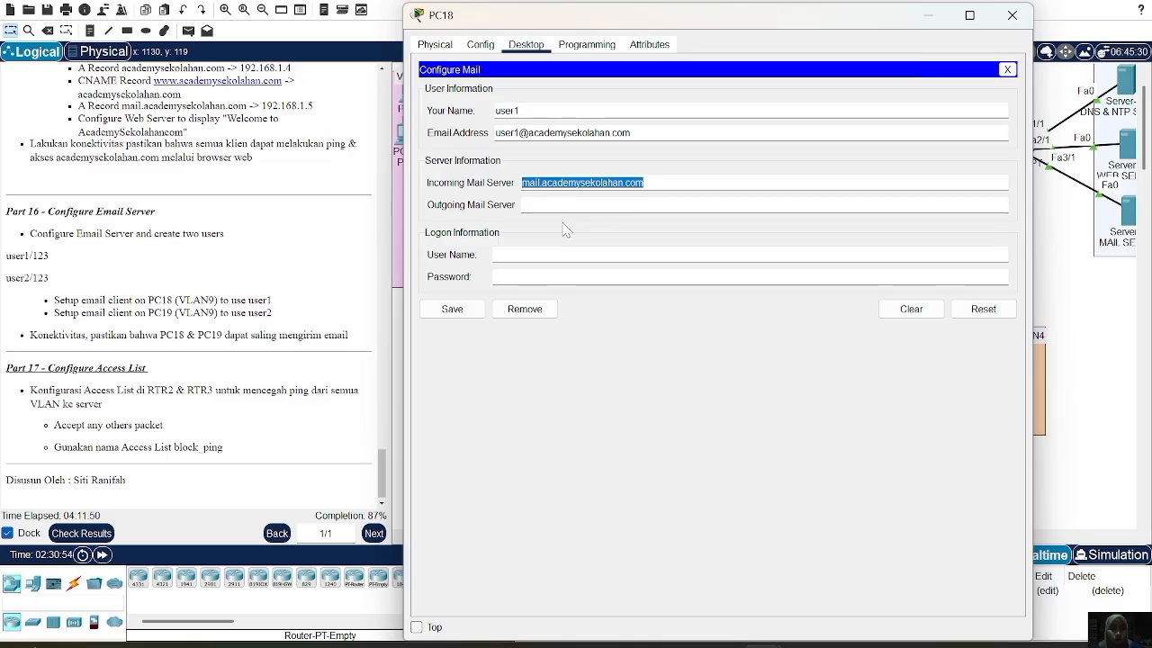
pyautogui.press('Tab')
pyautogui.hotkey('ctrl', 'v')
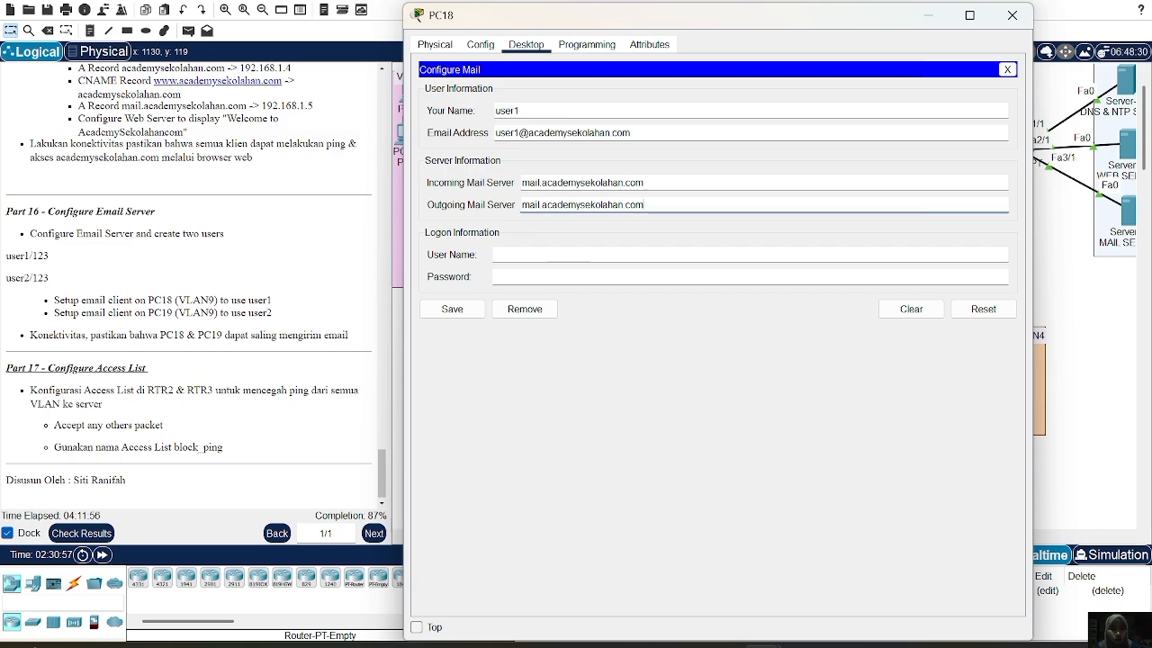
pyautogui.click(495, 255)
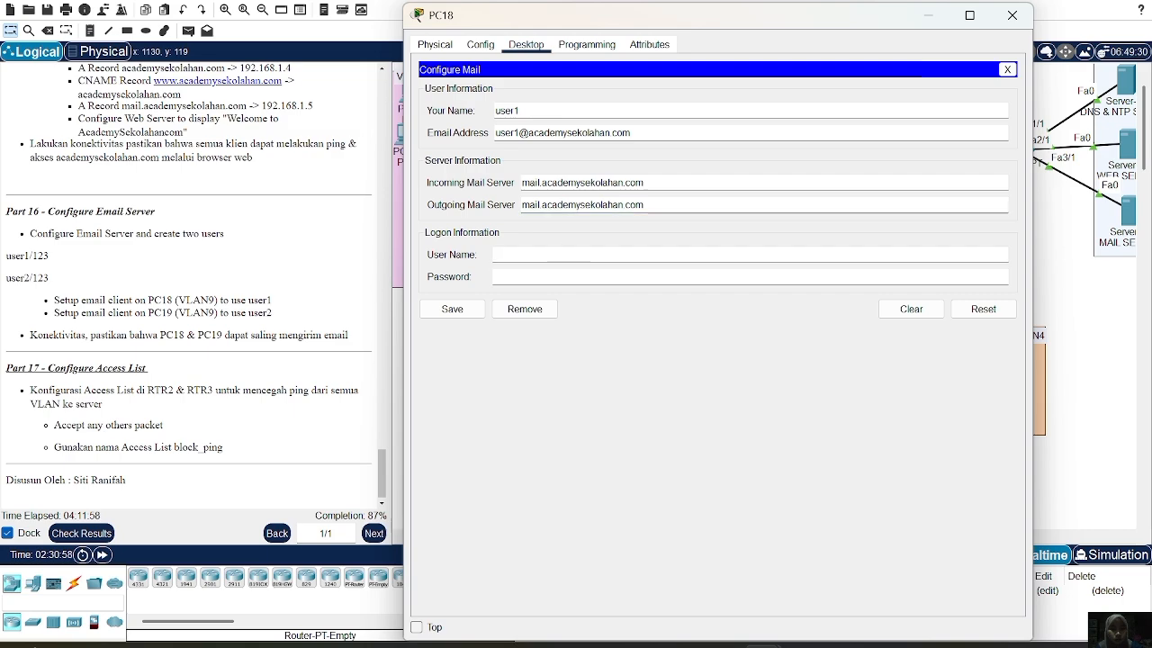
pyautogui.write('user1')
pyautogui.press('Tab')
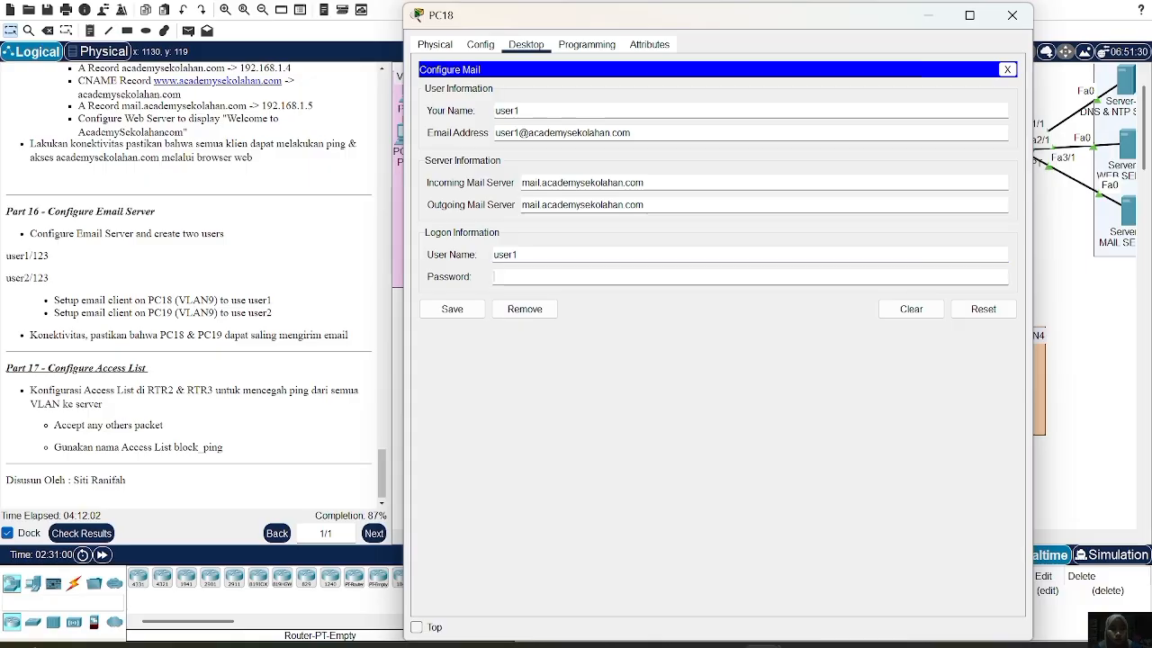
pyautogui.write('123')
pyautogui.click(463, 315)
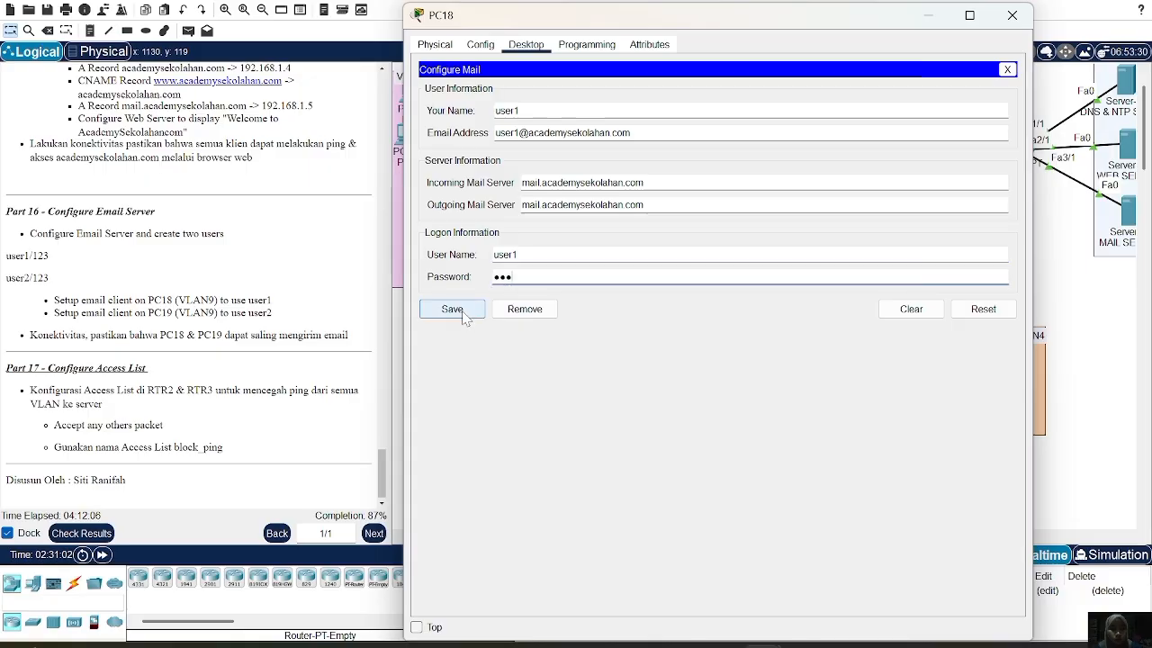
pyautogui.click(463, 315)
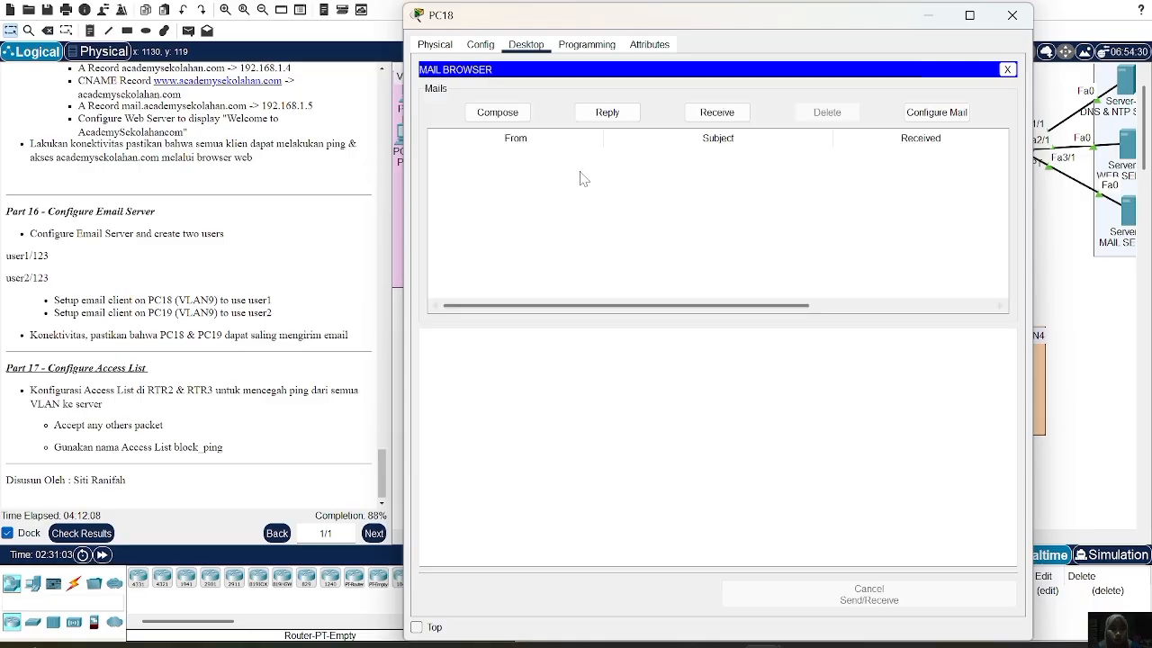
pyautogui.click(1009, 18)
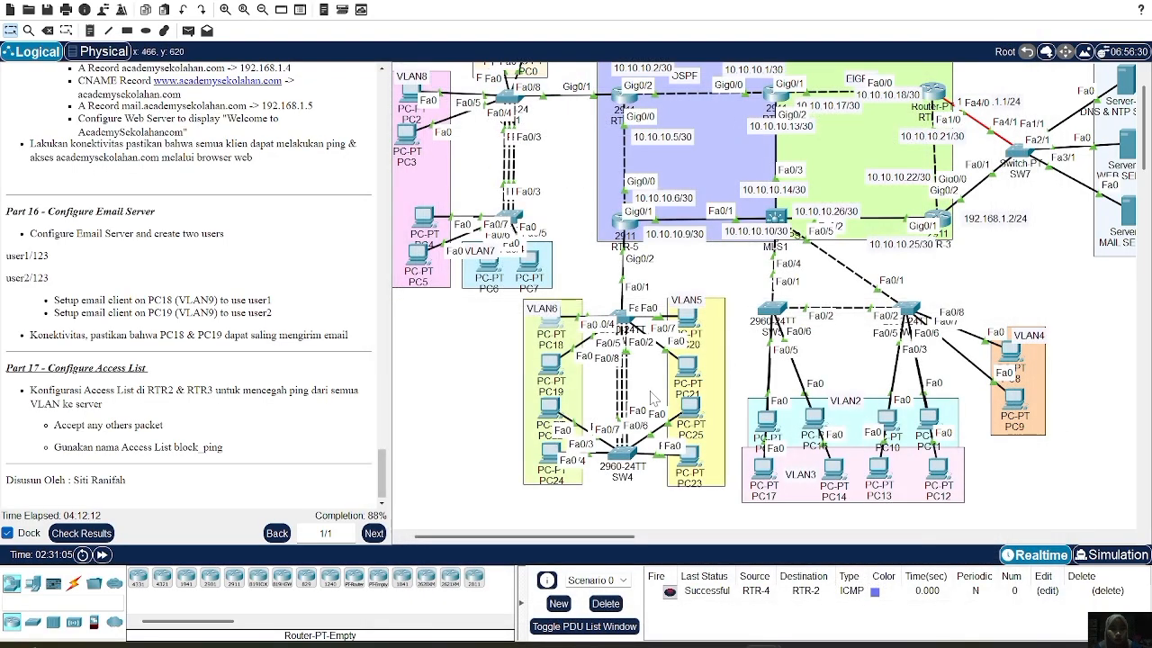
pyautogui.moveTo(554, 366)
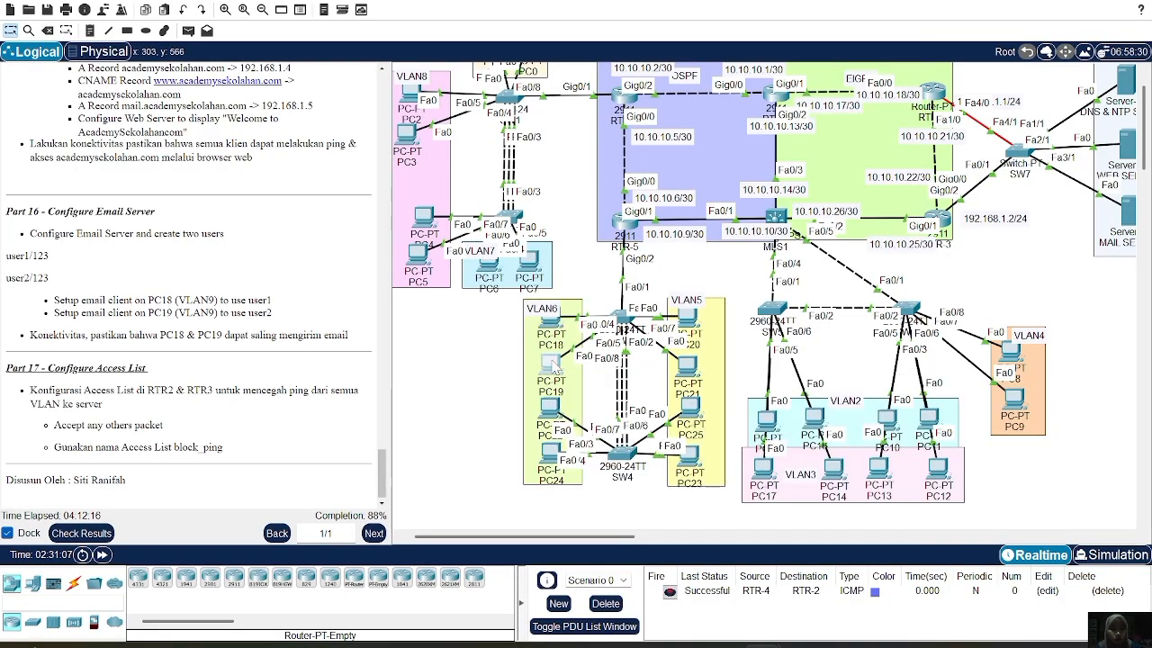
# Check PC19's IP configuration and ping 192.168.1.5, getting 4 of 4 replies
pyautogui.click(553, 365)
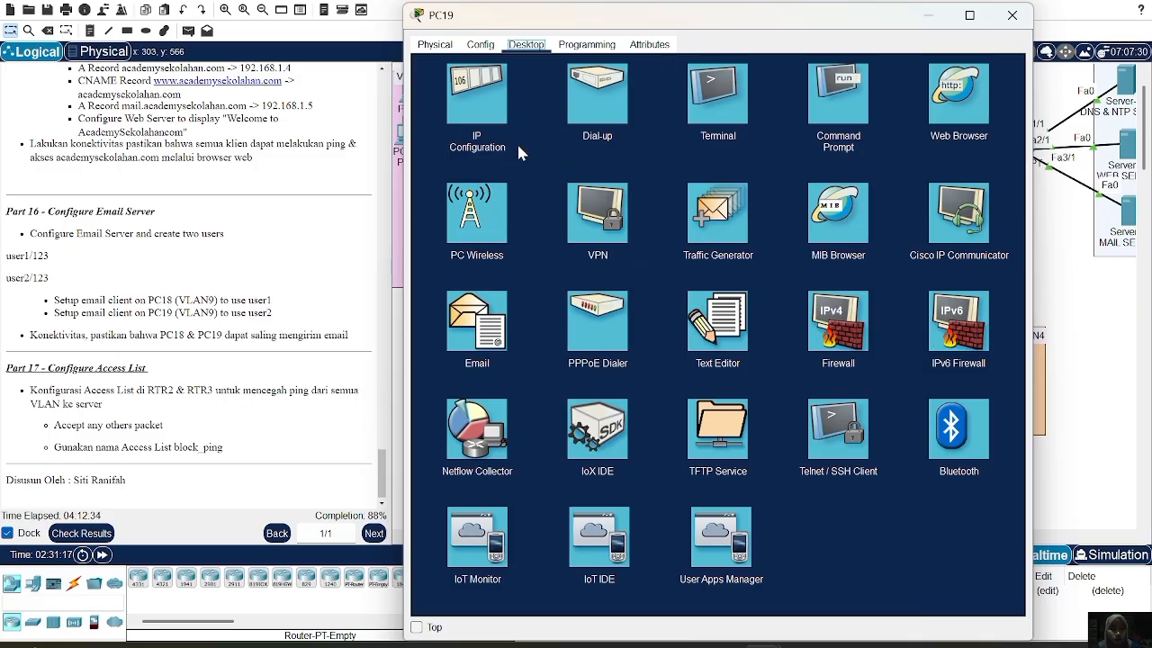
pyautogui.click(484, 110)
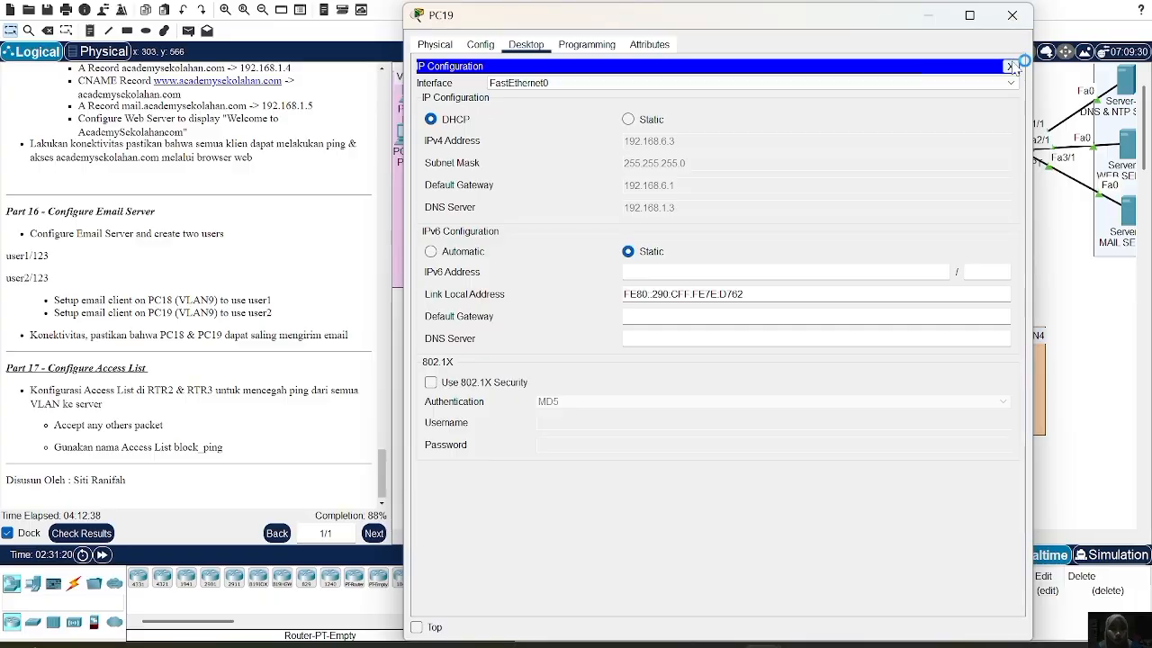
pyautogui.click(1008, 66)
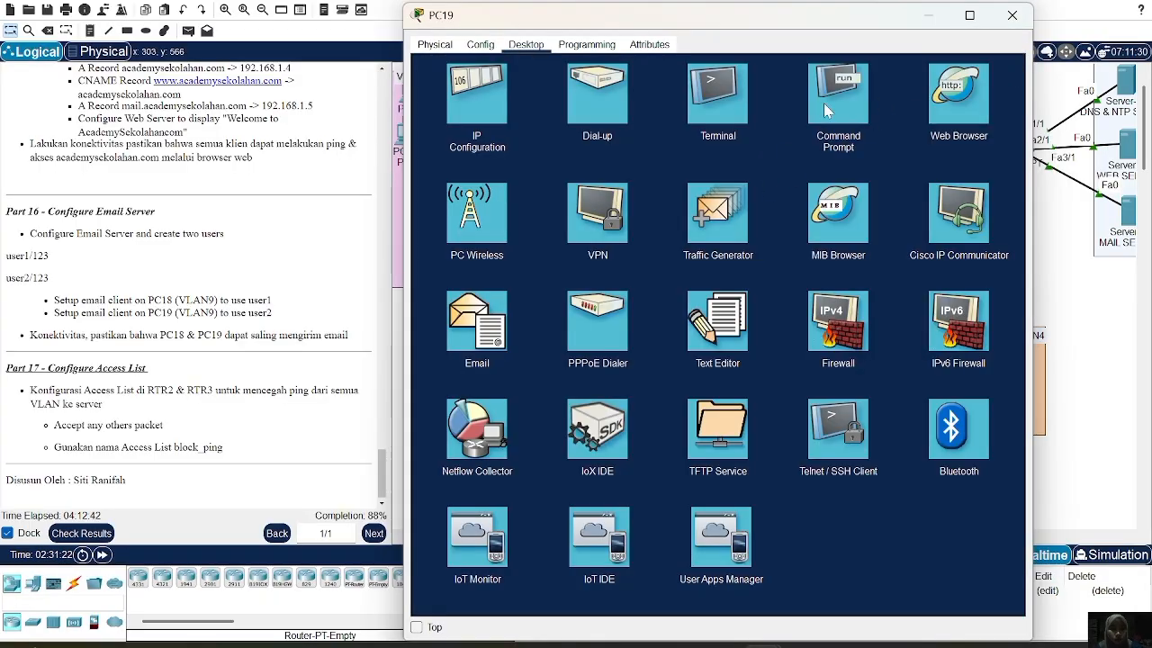
pyautogui.click(824, 109)
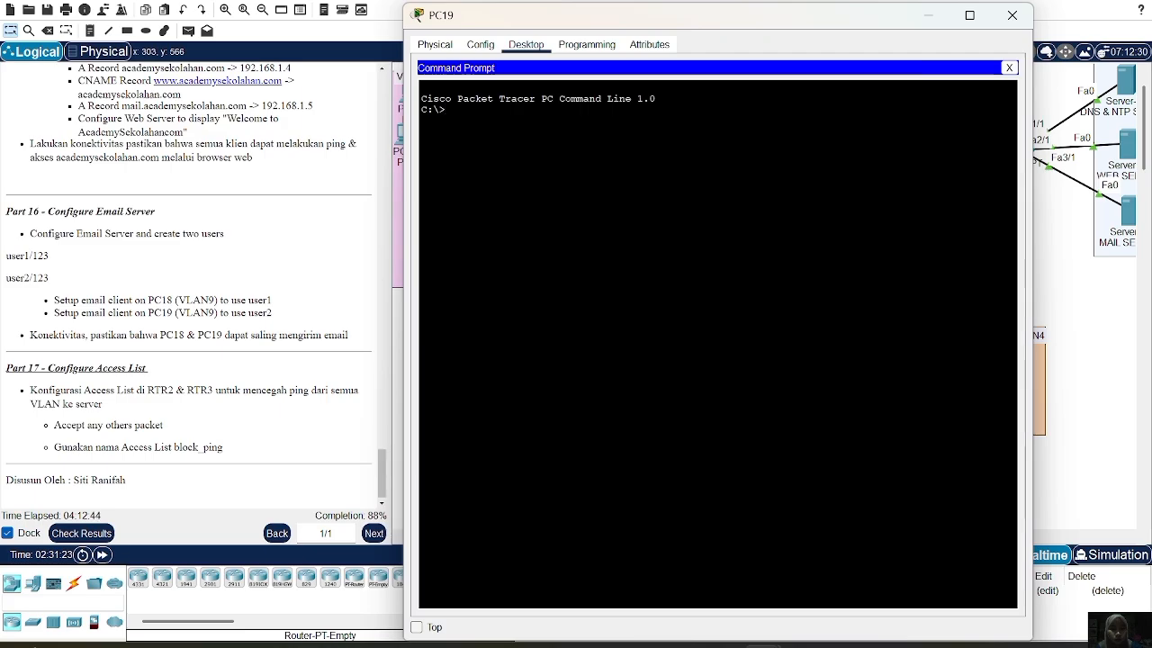
pyautogui.write('pig')
pyautogui.press('BackSpace')
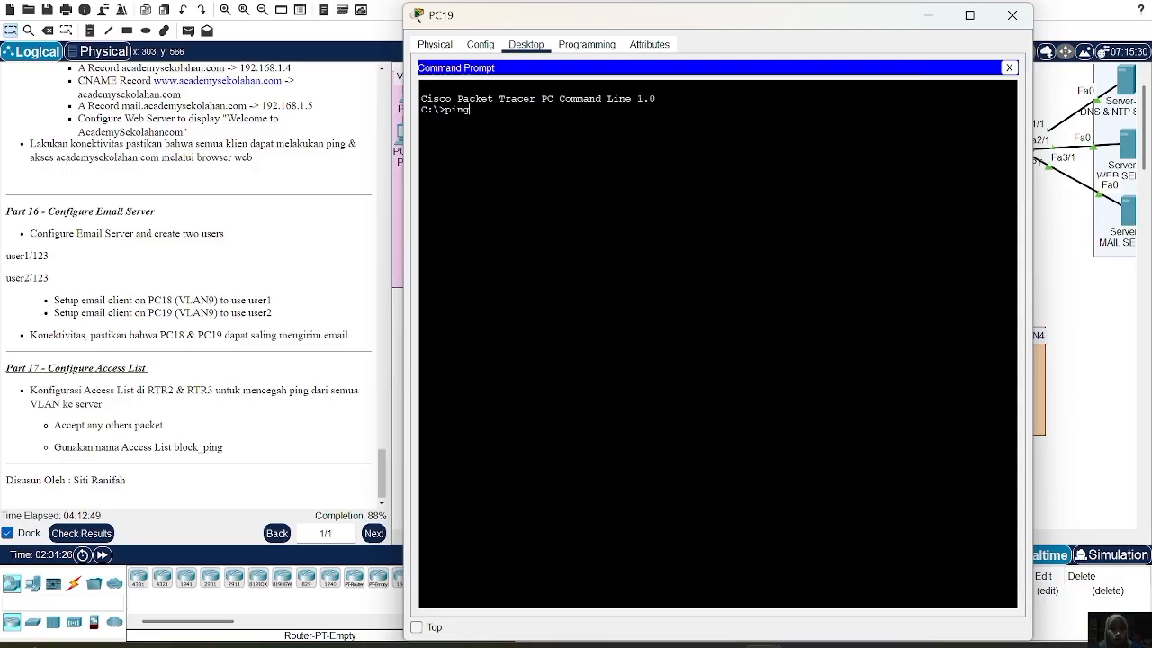
pyautogui.write('ng 192.168.1.5')
pyautogui.press('Return')
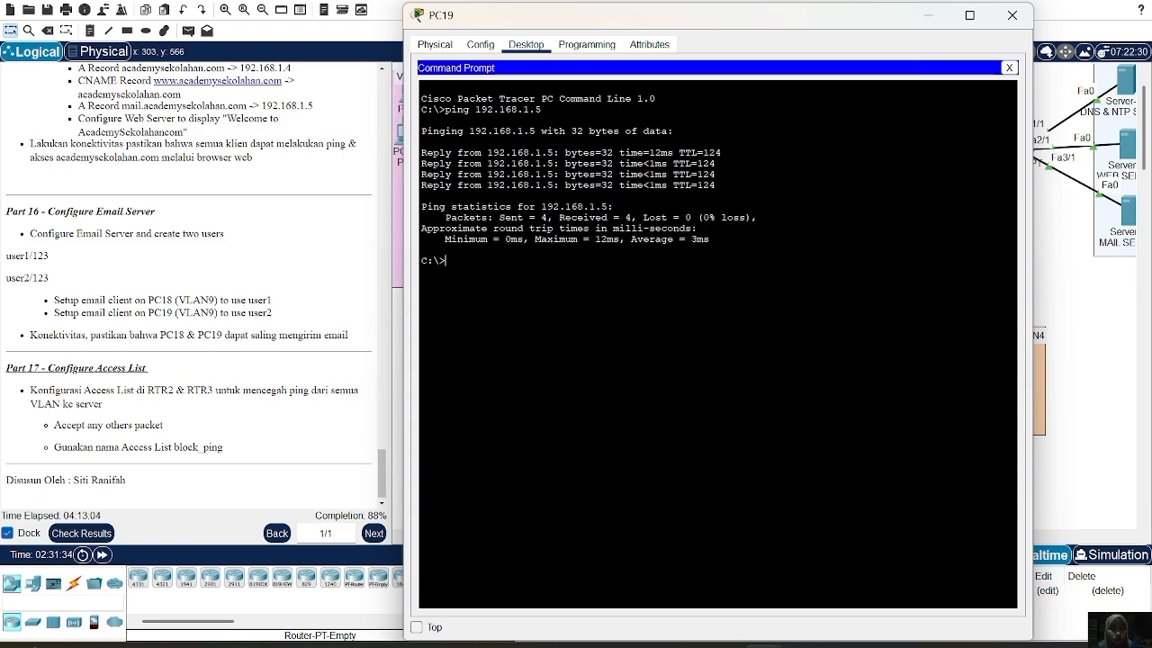
pyautogui.click(1008, 67)
pyautogui.click(479, 334)
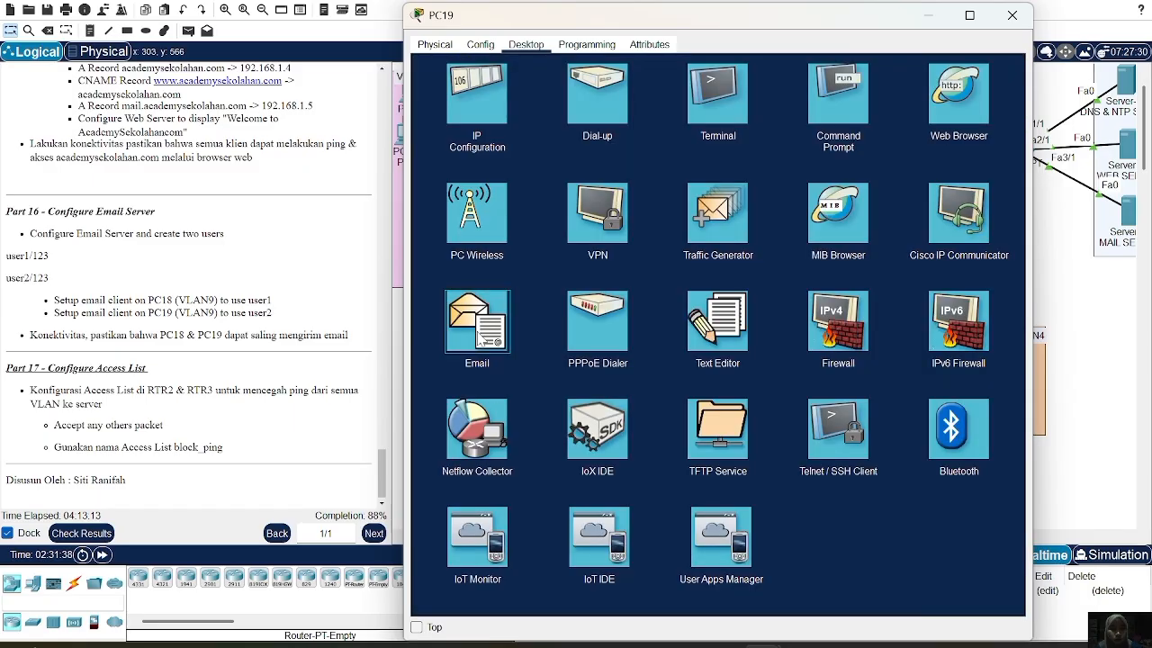
pyautogui.write('user2')
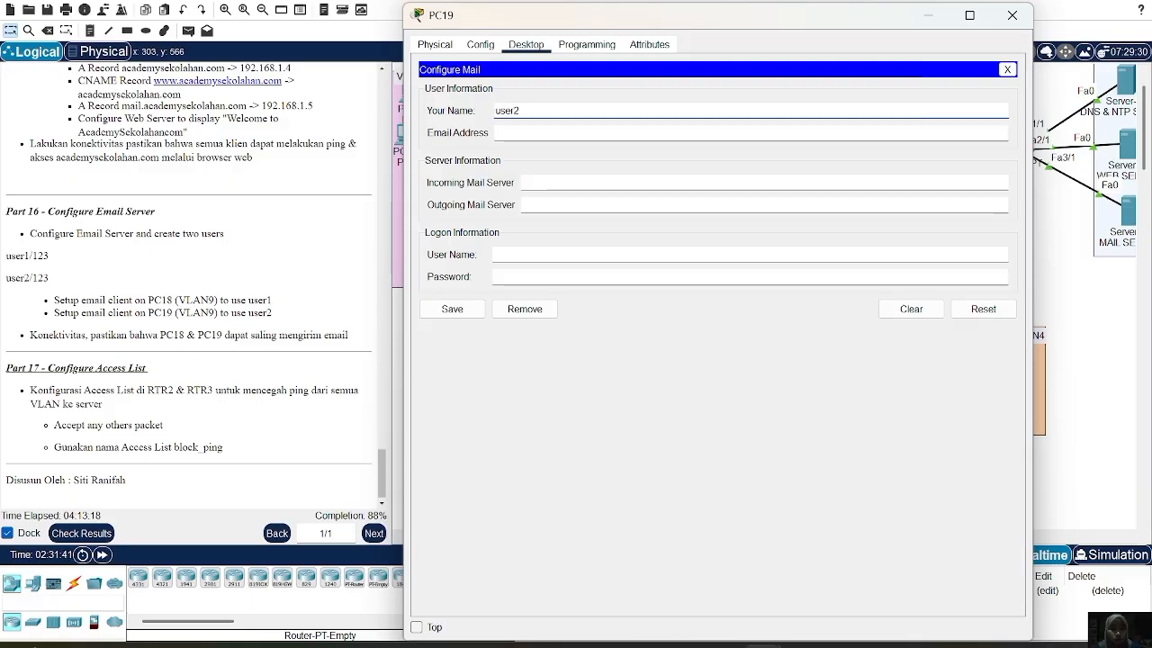
pyautogui.click(497, 132)
pyautogui.write('user2')
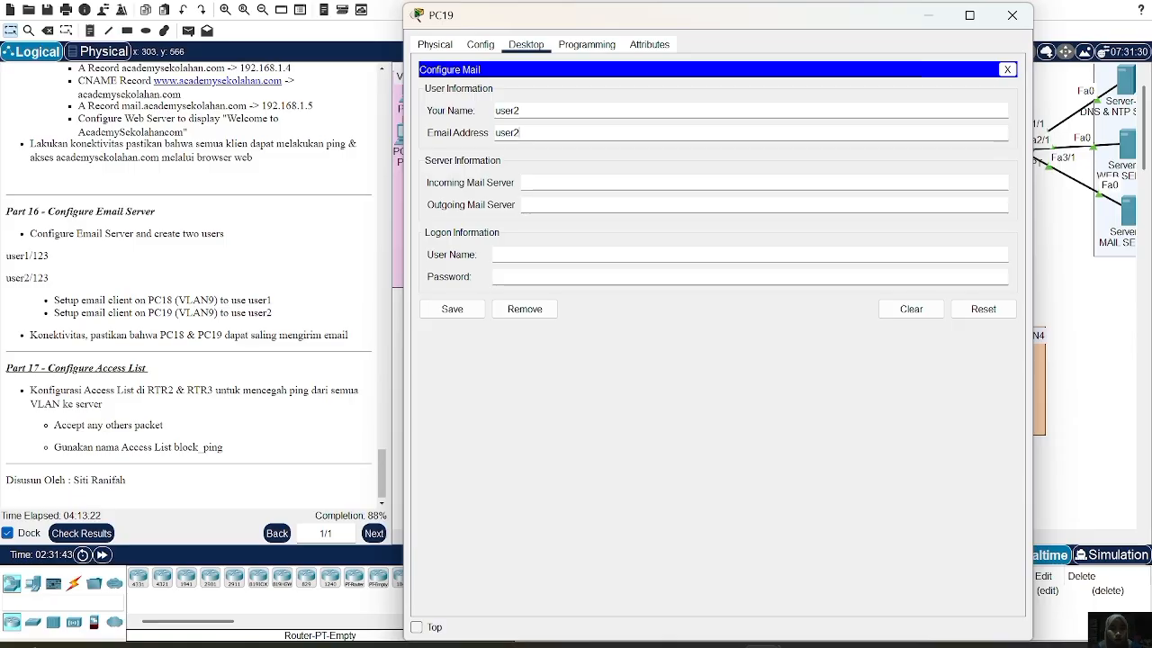
pyautogui.write('@')
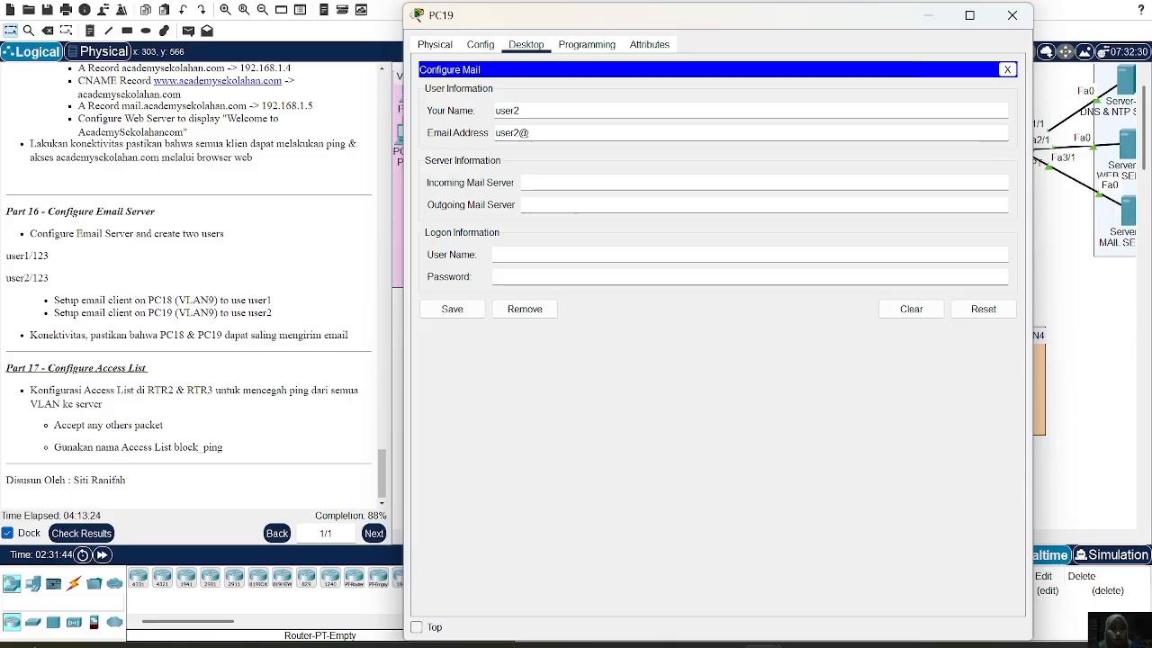
pyautogui.write('academysekolahan.com')
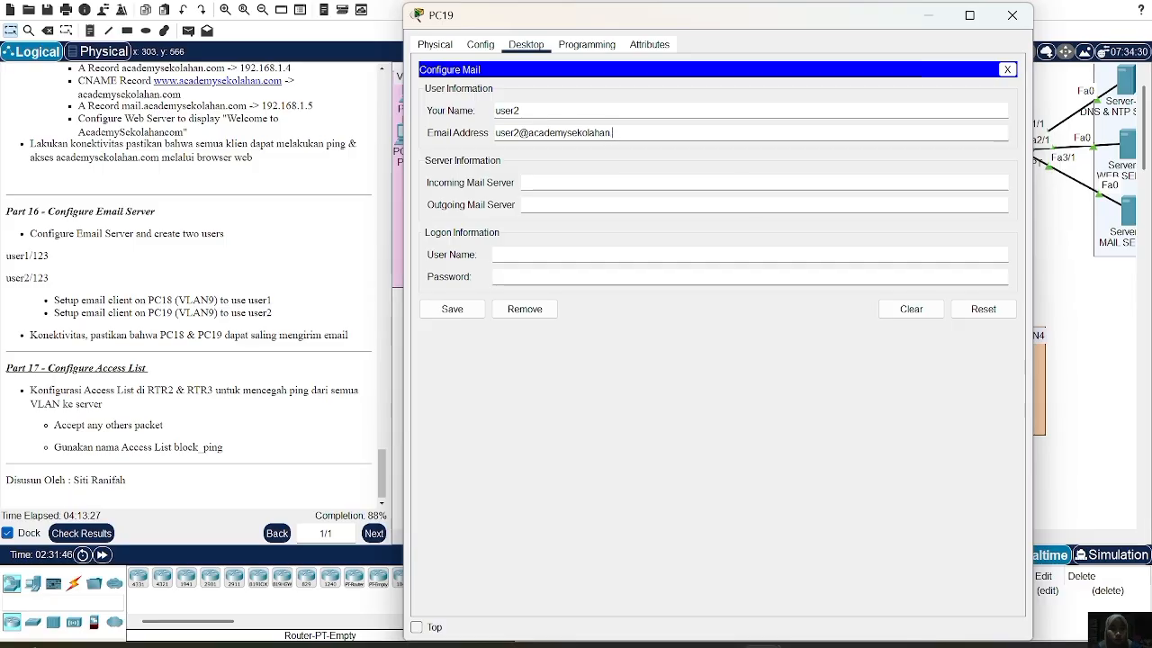
pyautogui.click(538, 184)
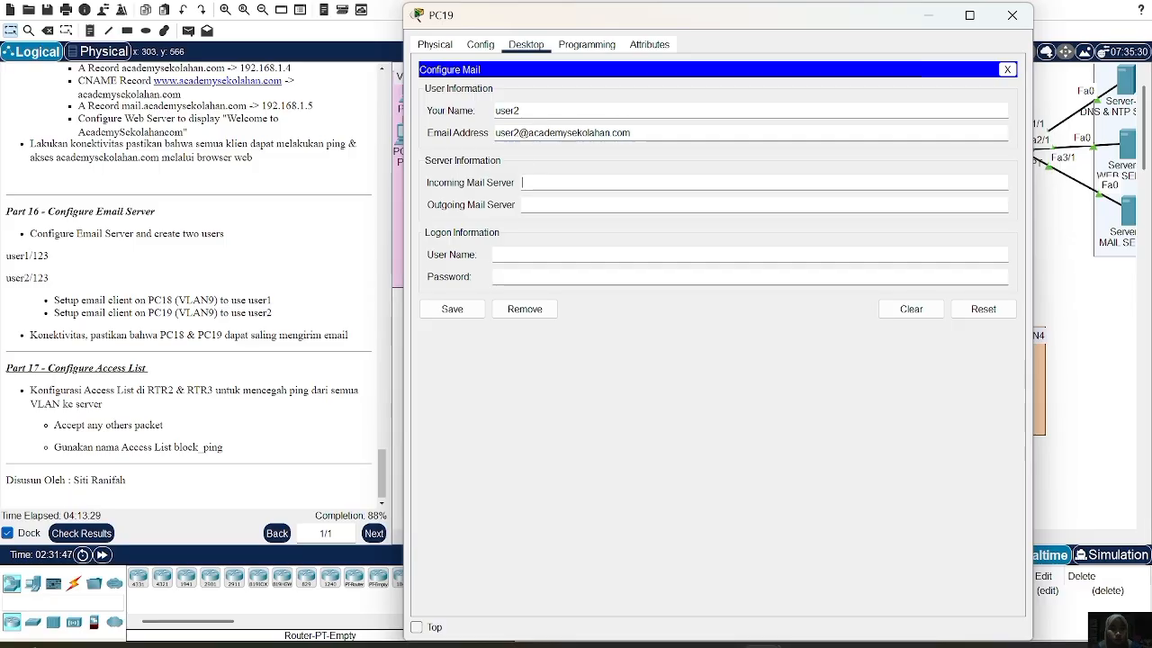
pyautogui.hotkey('ctrl', 'v')
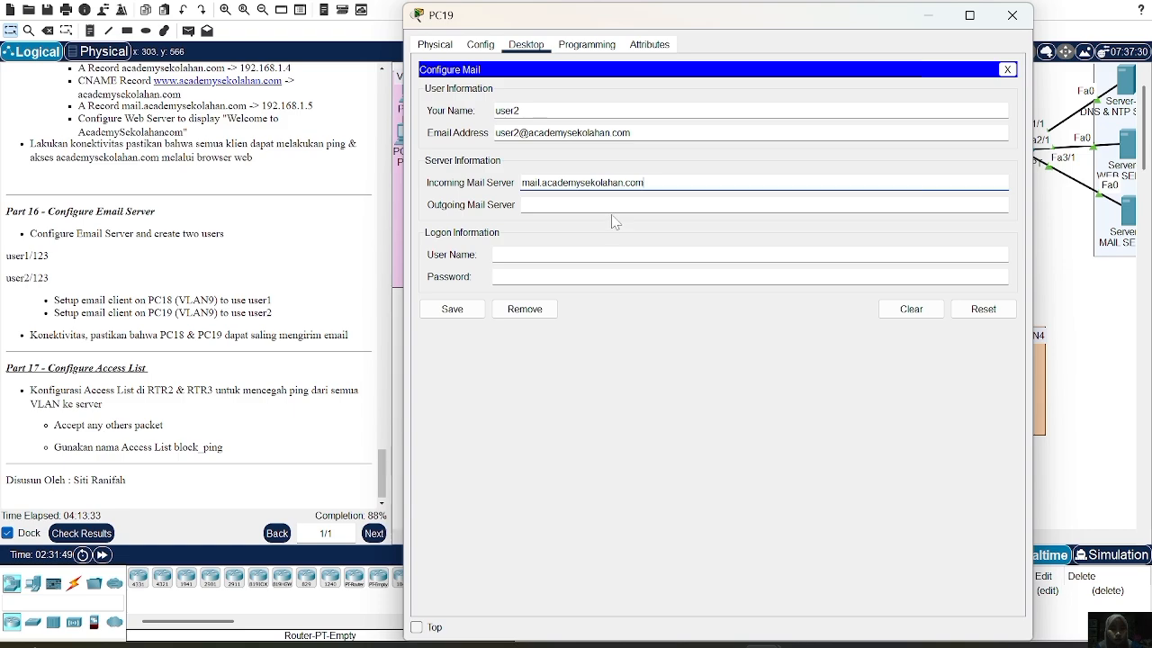
pyautogui.click(523, 205)
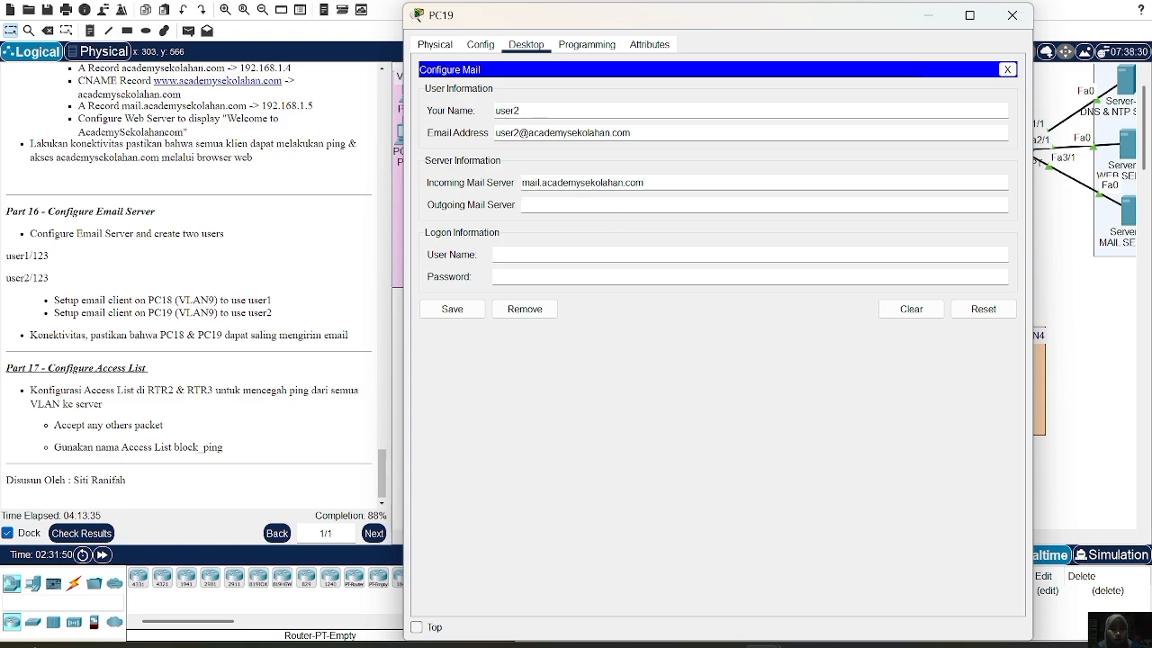
pyautogui.hotkey('ctrl', 'v')
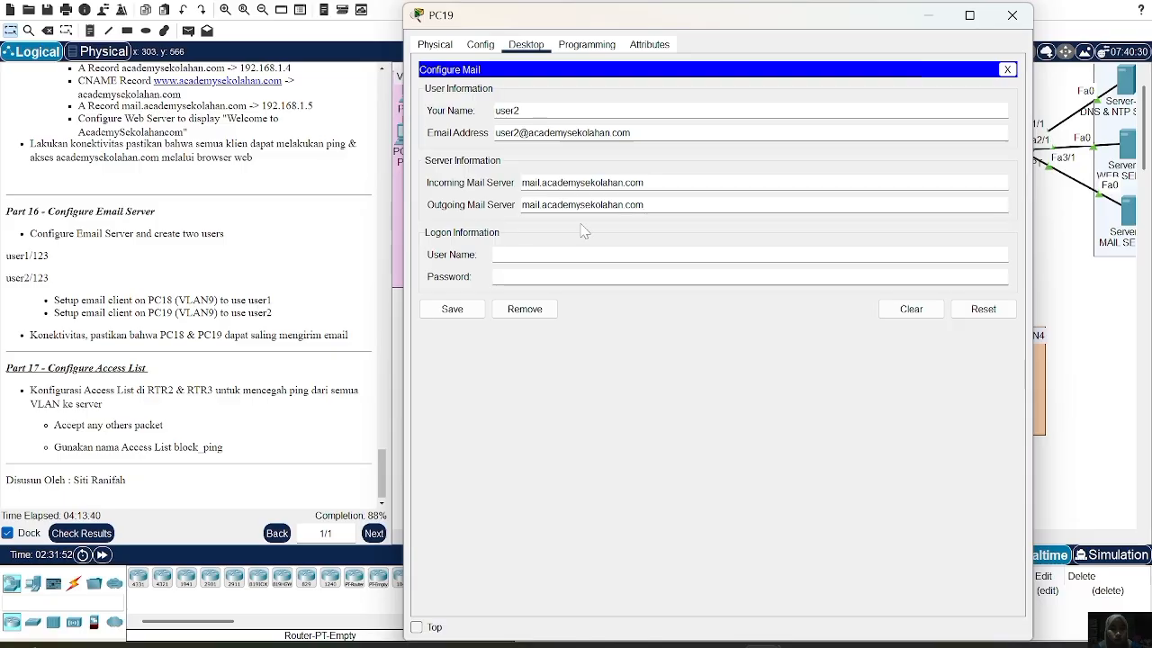
pyautogui.click(531, 255)
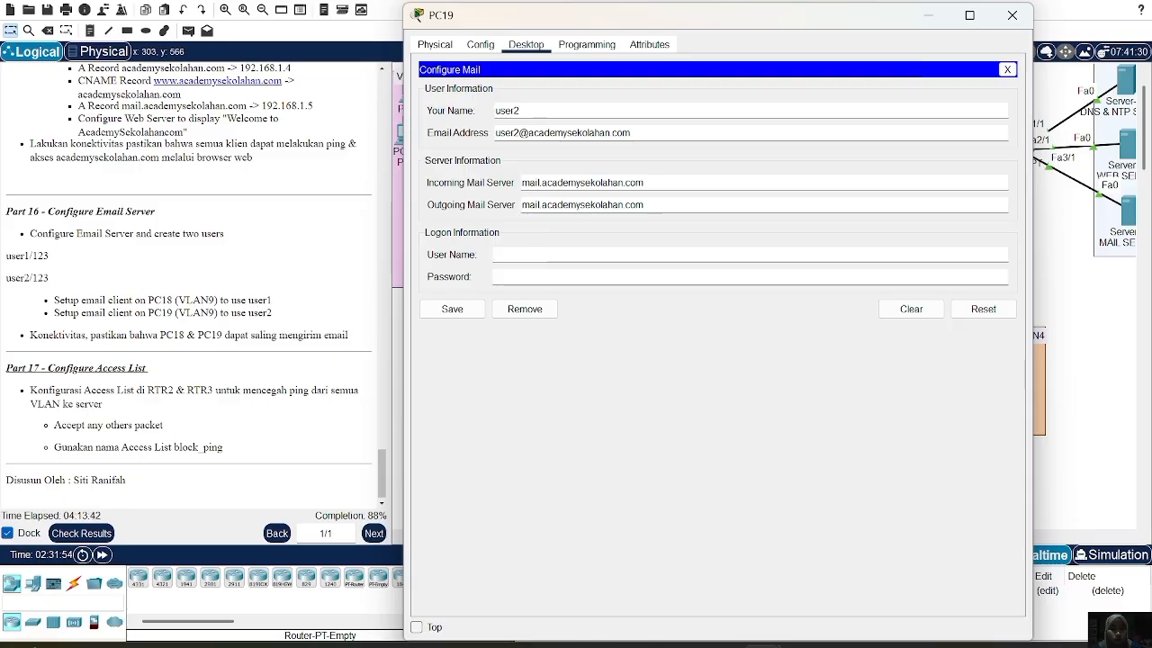
pyautogui.write('user2')
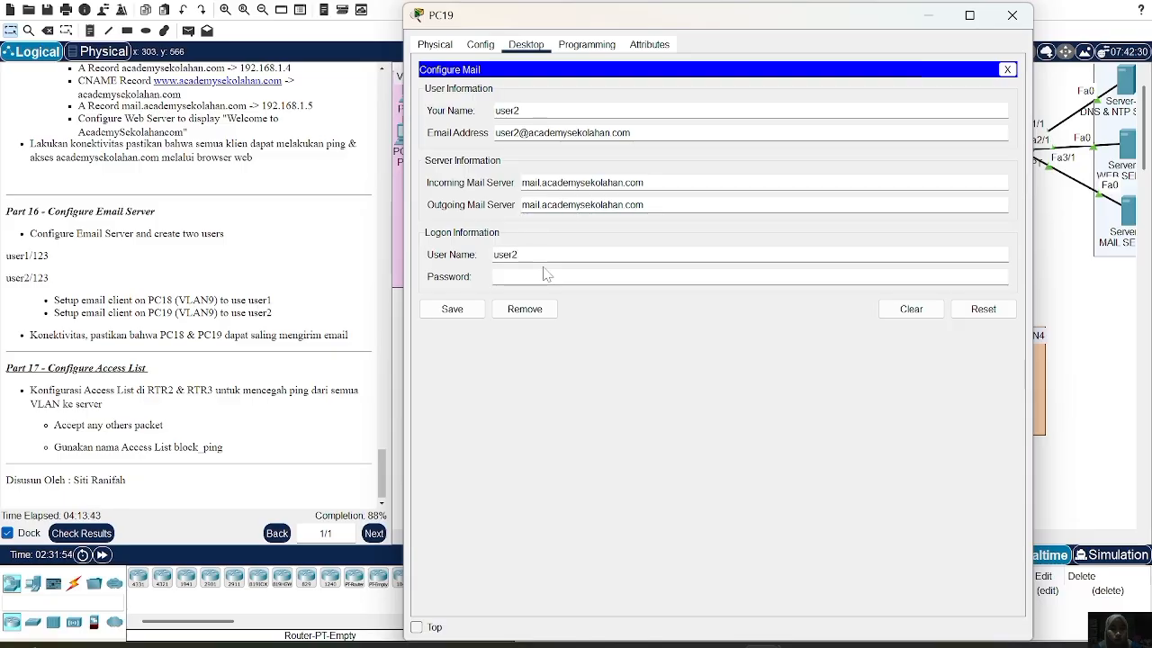
pyautogui.press('Tab')
pyautogui.write('123')
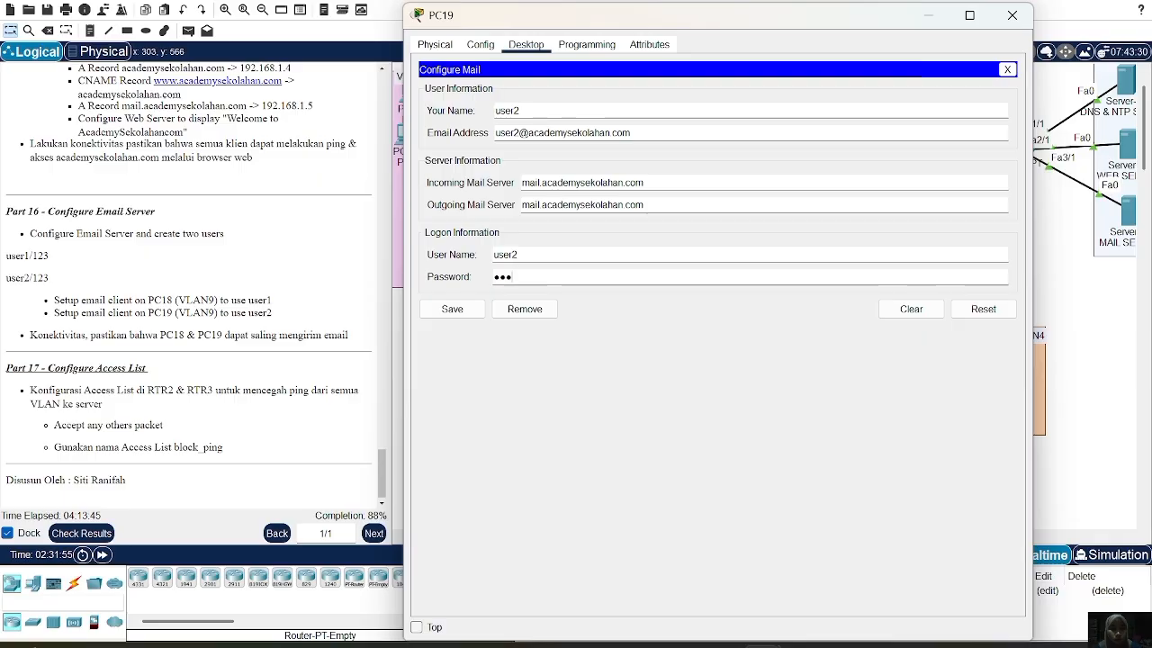
pyautogui.click(456, 311)
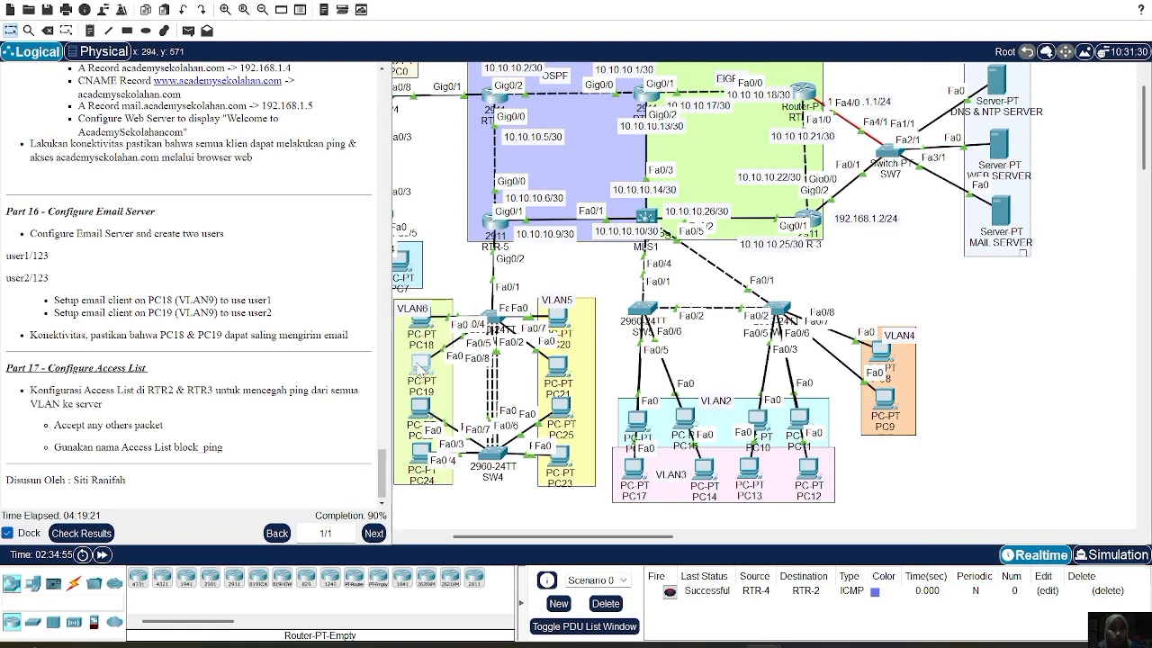
# Compose a new mail on PC19 with subject tes and body haiii
pyautogui.click(417, 361)
pyautogui.click(478, 324)
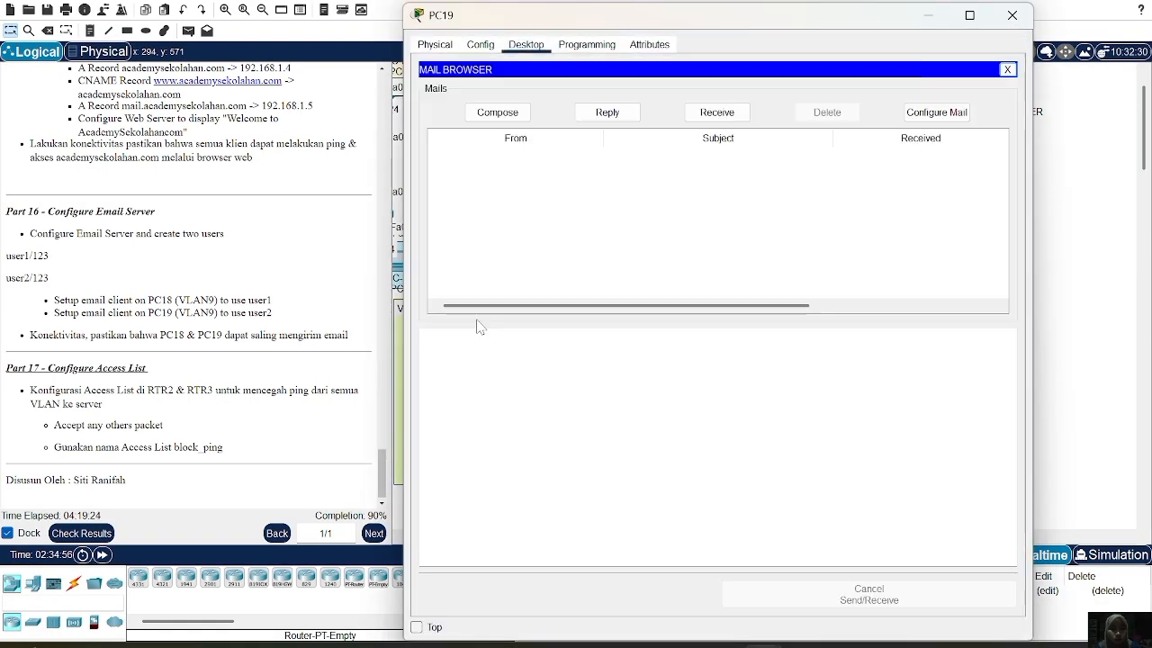
pyautogui.click(510, 113)
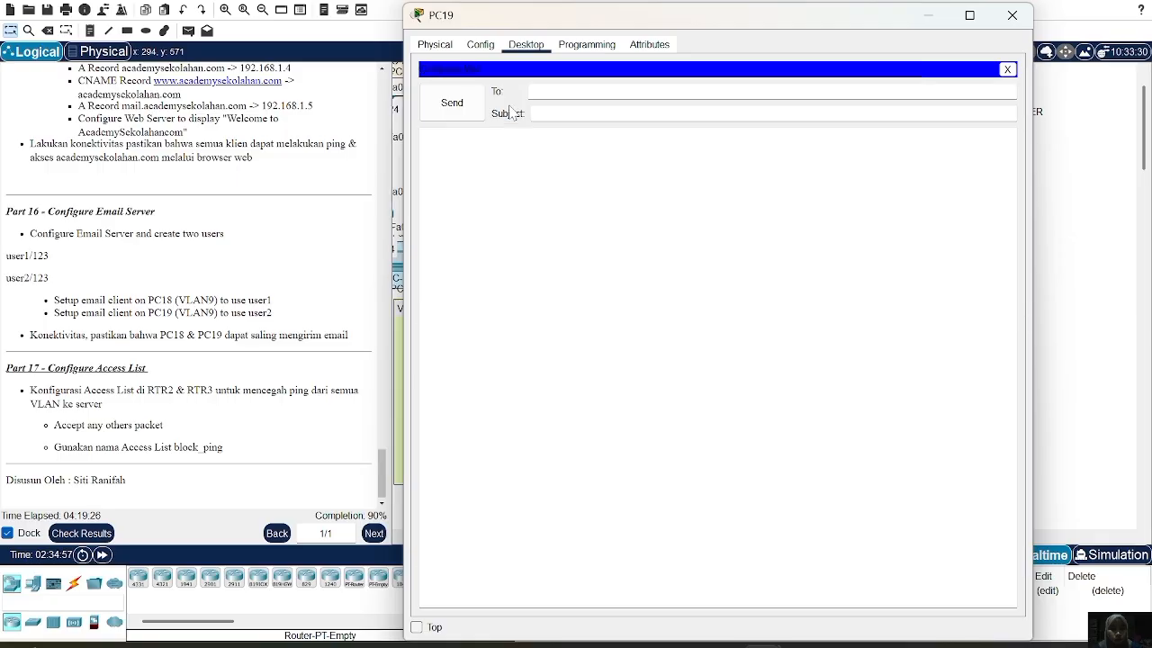
pyautogui.write('user')
pyautogui.write('1')
pyautogui.write('tes')
pyautogui.click(476, 130)
pyautogui.write('haiii')
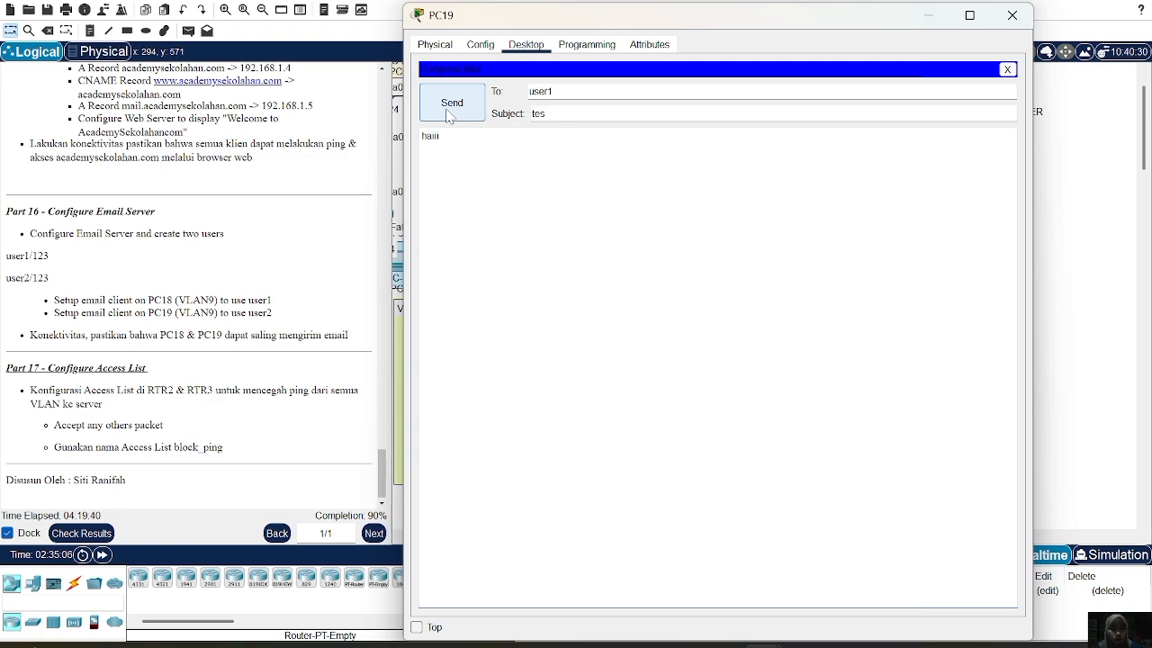
pyautogui.click(555, 92)
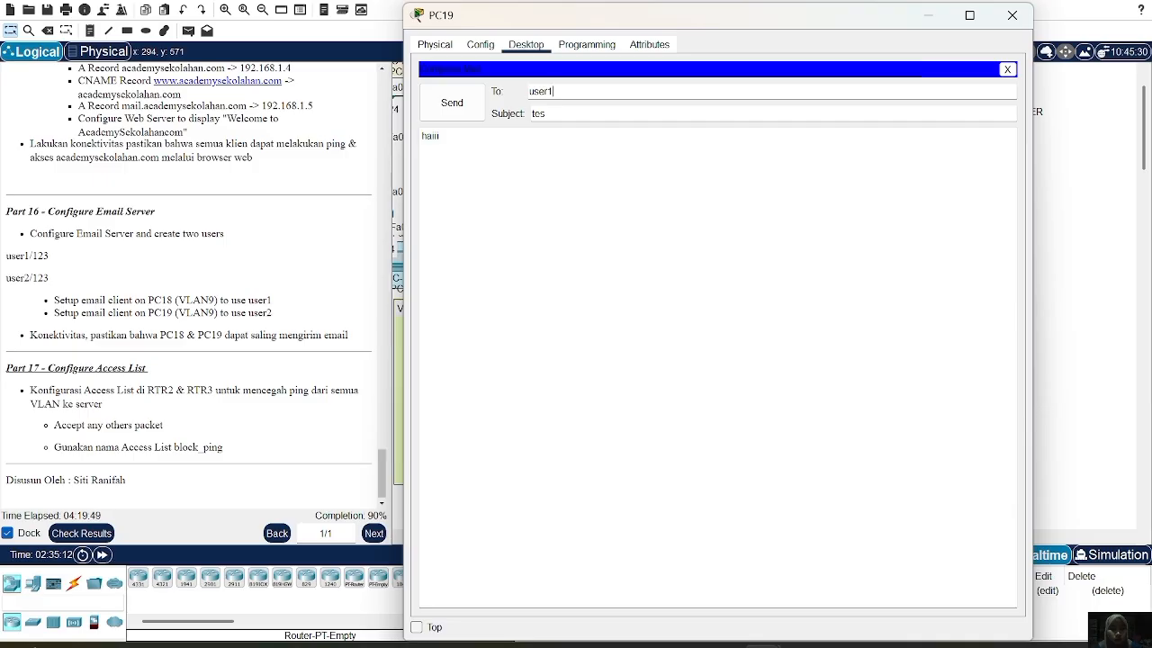
pyautogui.write('@academysekolhan')
pyautogui.press('BackSpace')
pyautogui.press('BackSpace')
pyautogui.press('BackSpace')
pyautogui.write('ahan')
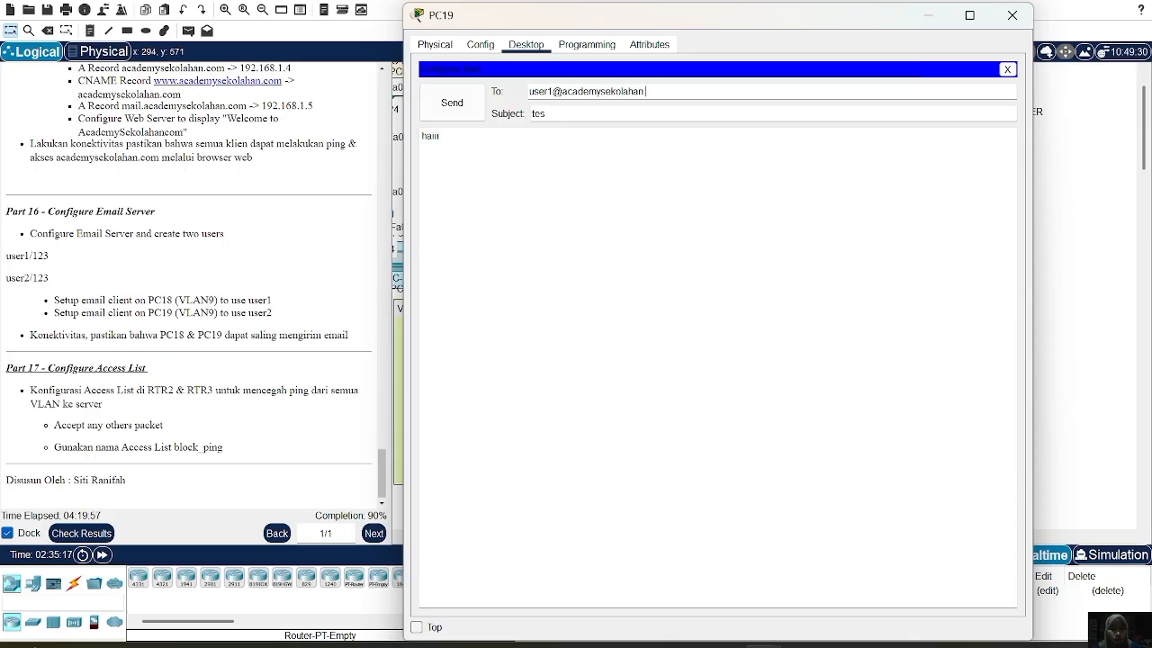
pyautogui.write('.')
pyautogui.press('BackSpace')
pyautogui.press('BackSpace')
pyautogui.write('.com')
pyautogui.click(461, 102)
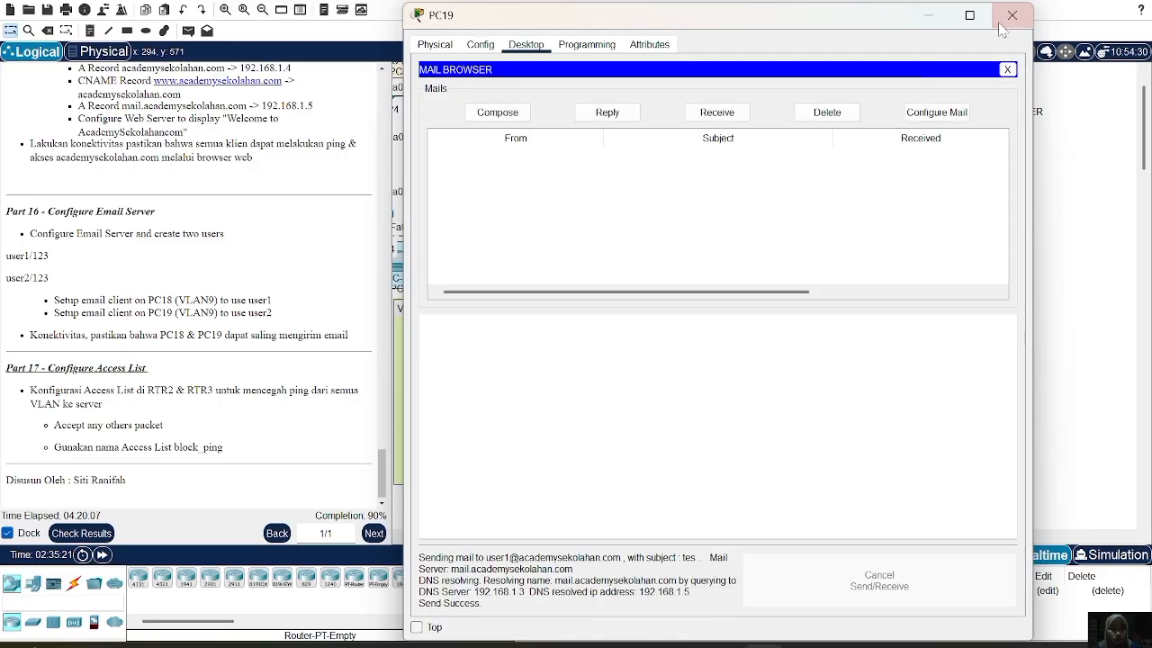
pyautogui.click(1012, 15)
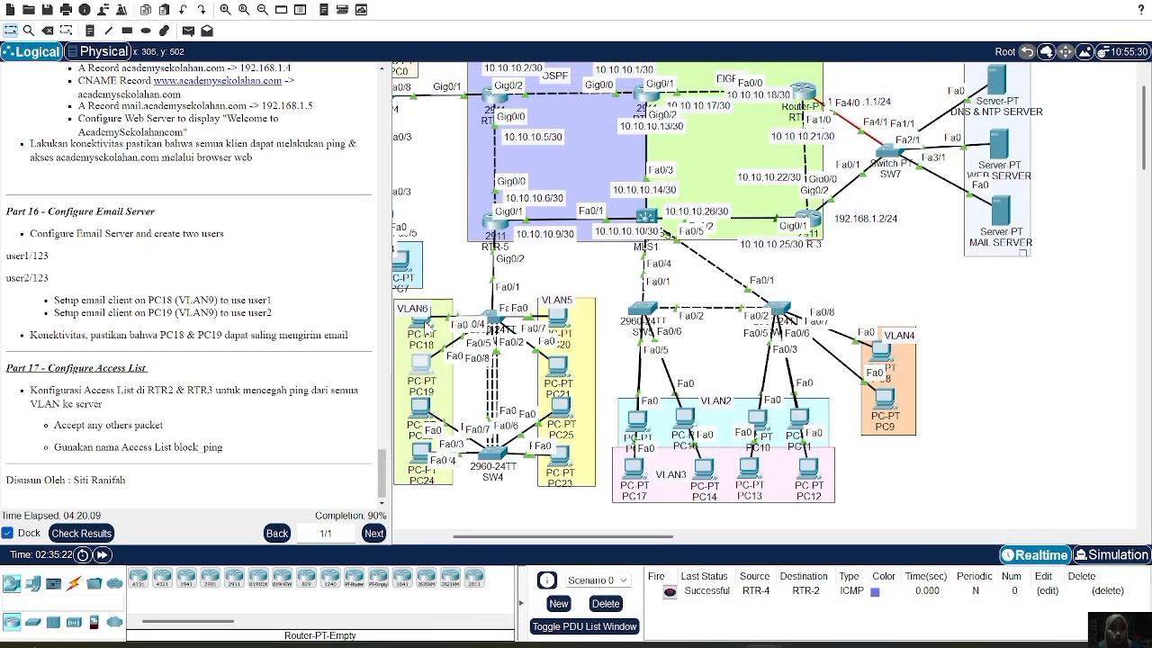
pyautogui.click(423, 321)
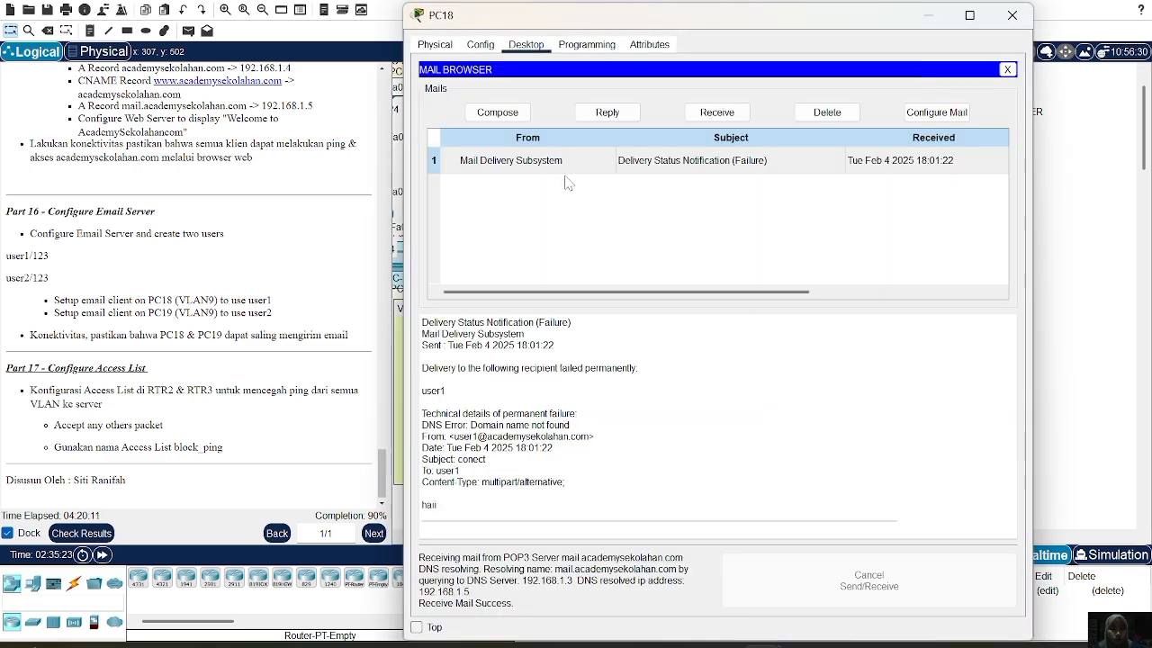
# Fetch user1's mail on PC18, reply 'haiii juga' to the 'tes' message, and close PC18
pyautogui.click(699, 118)
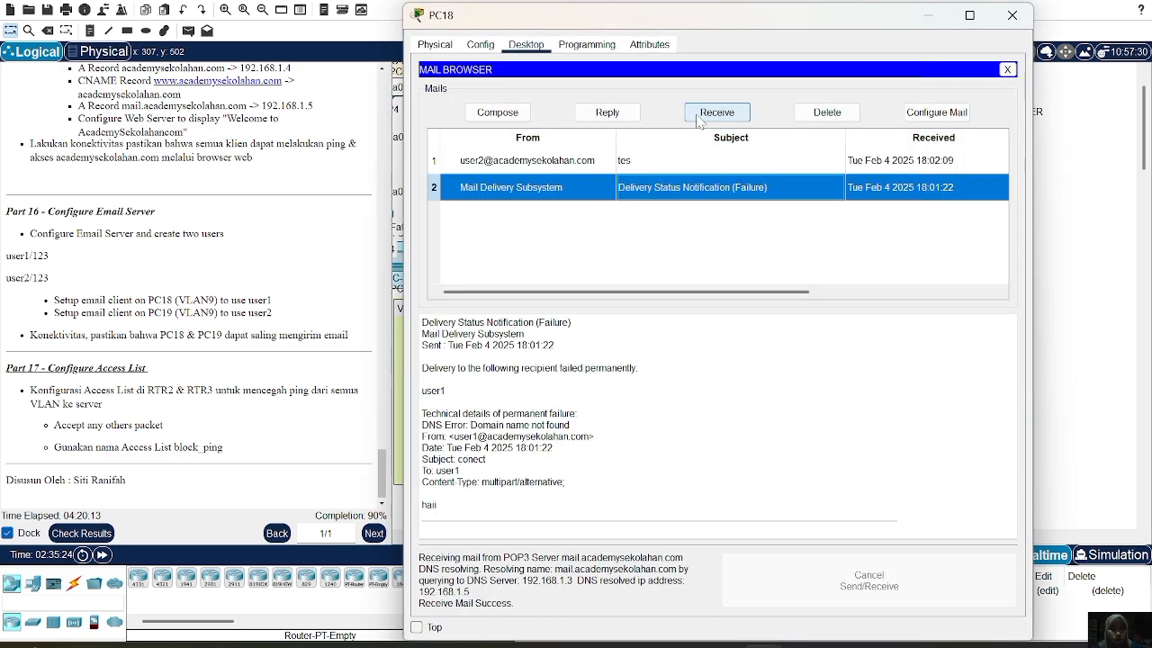
pyautogui.click(572, 165)
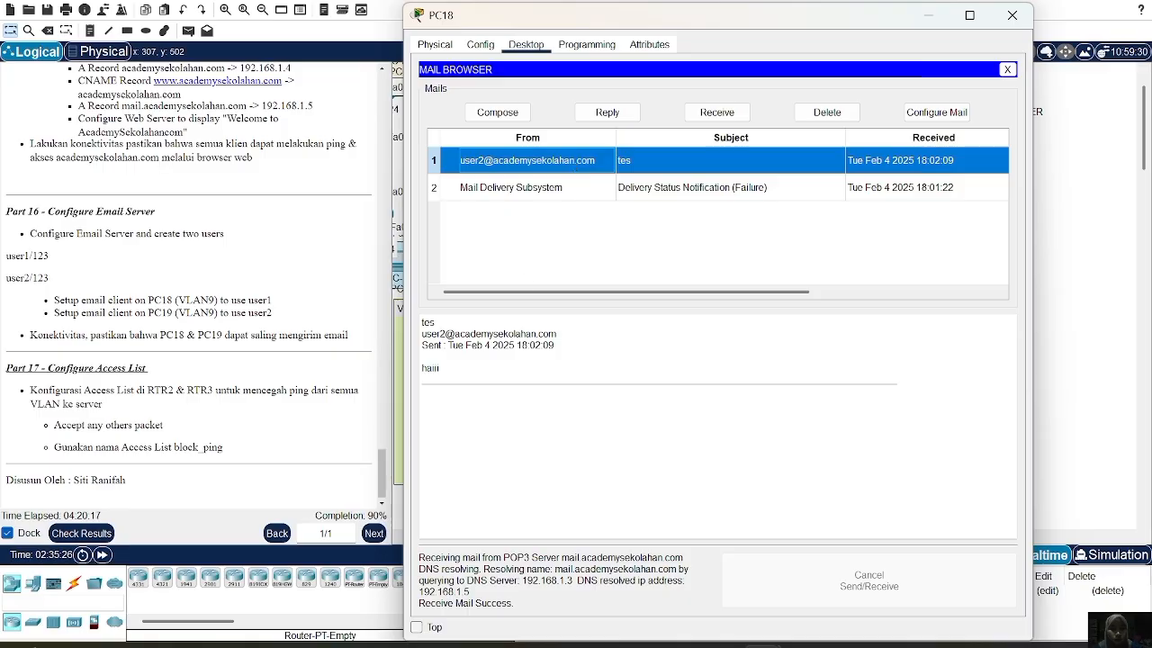
pyautogui.click(534, 364)
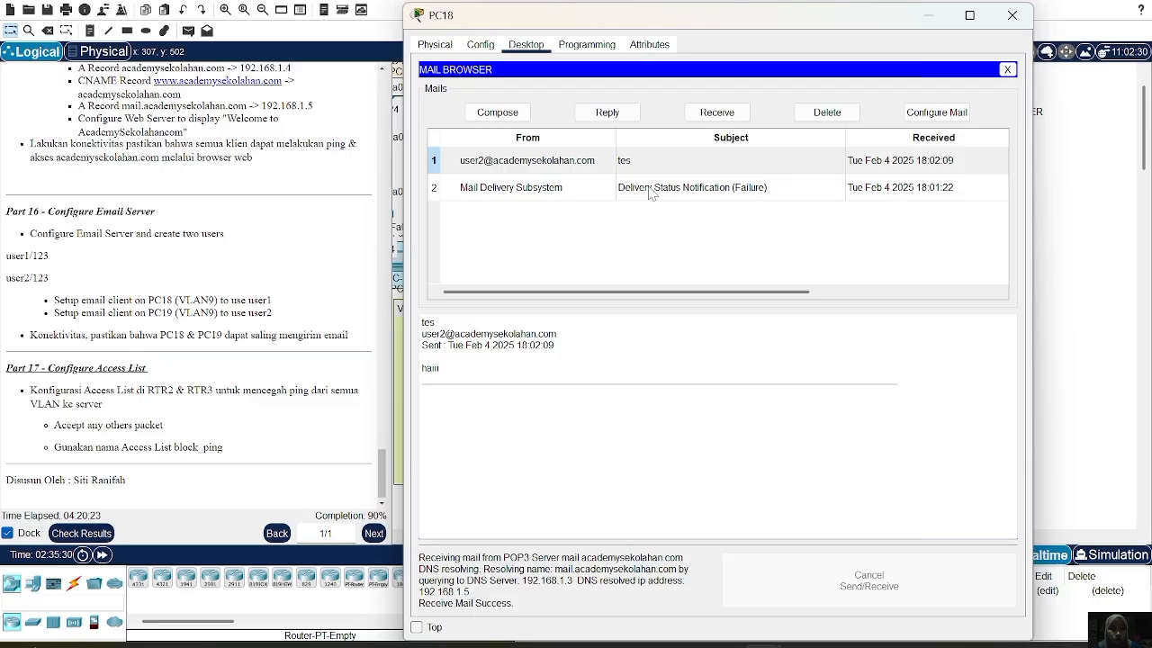
pyautogui.click(603, 173)
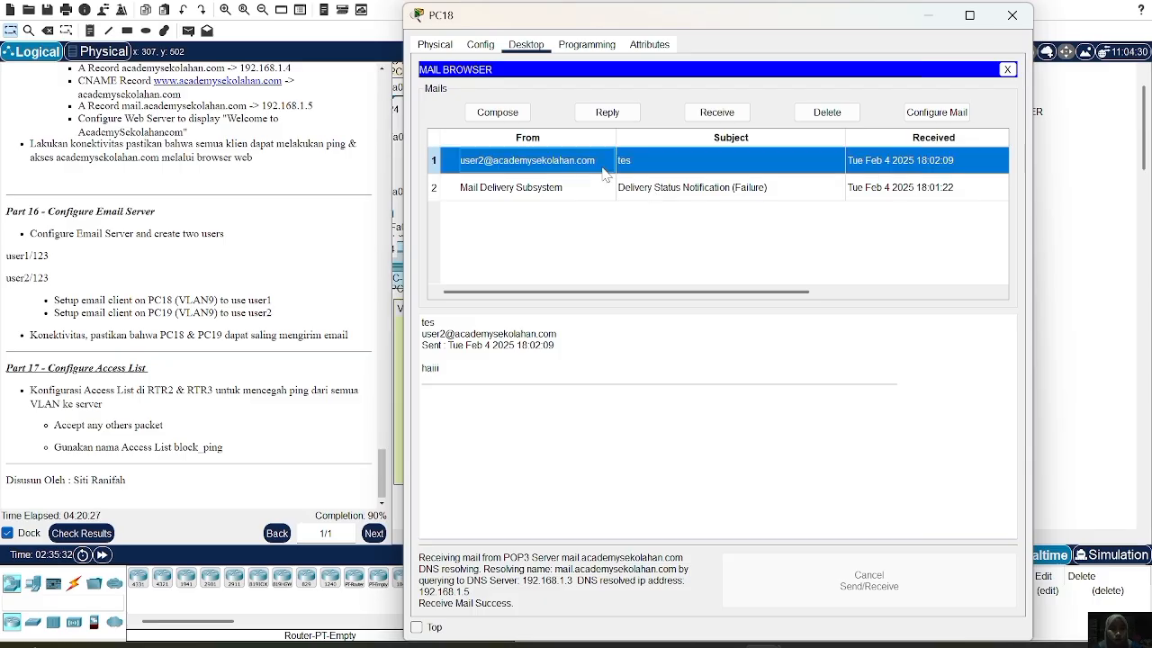
pyautogui.click(606, 111)
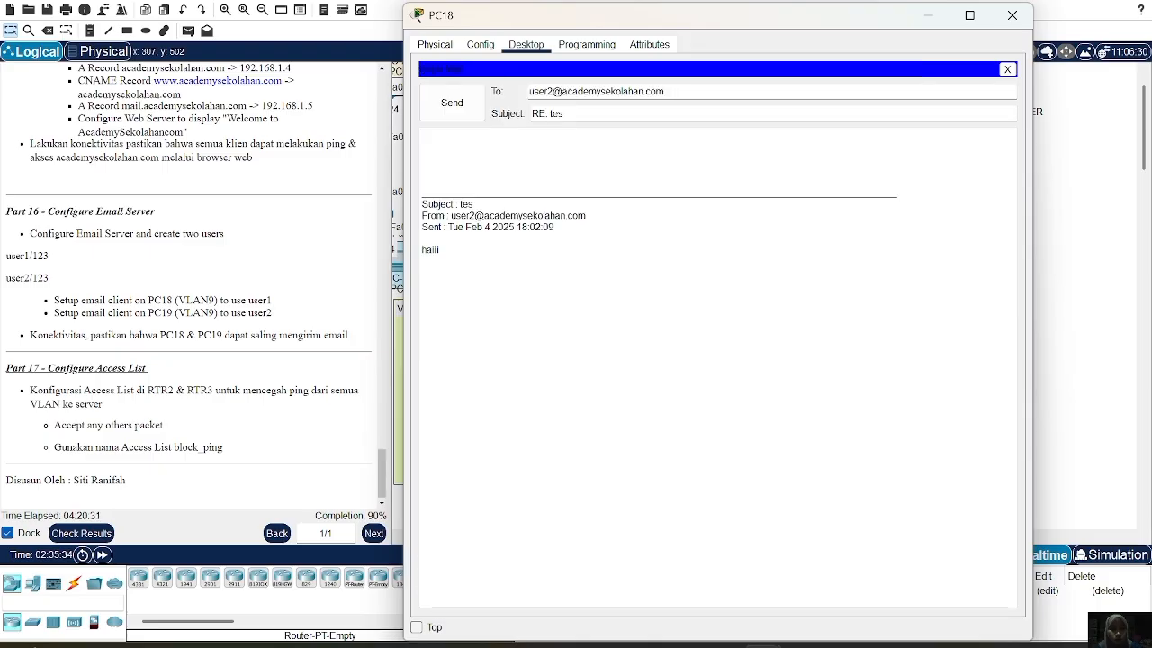
pyautogui.write('haiii juga')
pyautogui.click(441, 113)
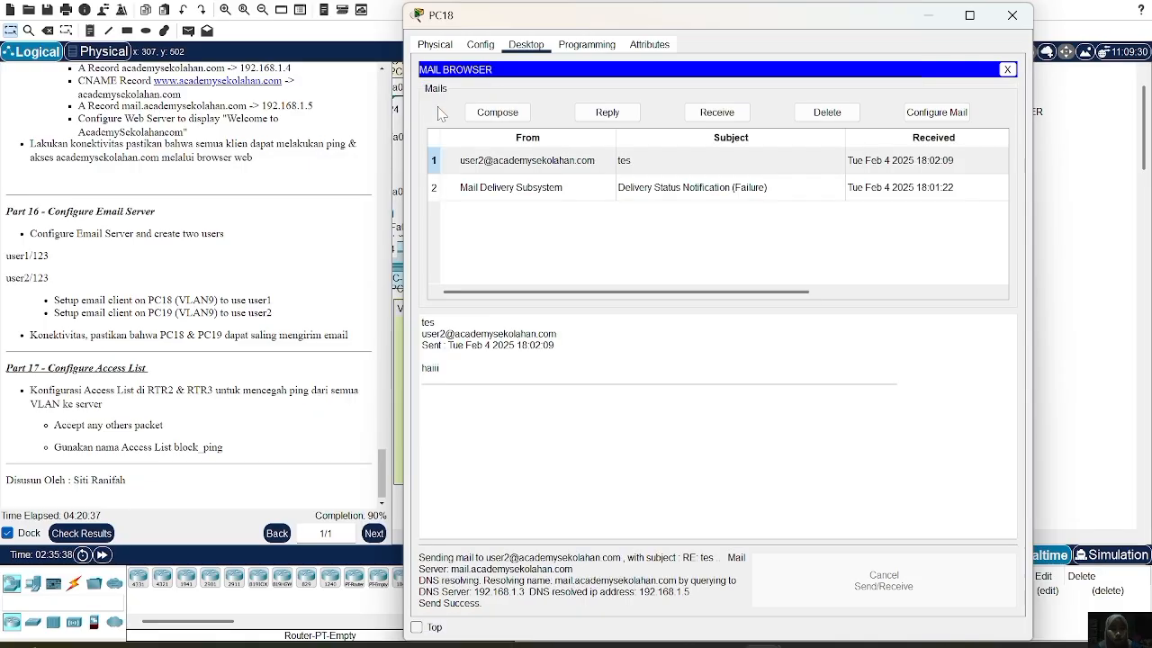
pyautogui.click(1011, 16)
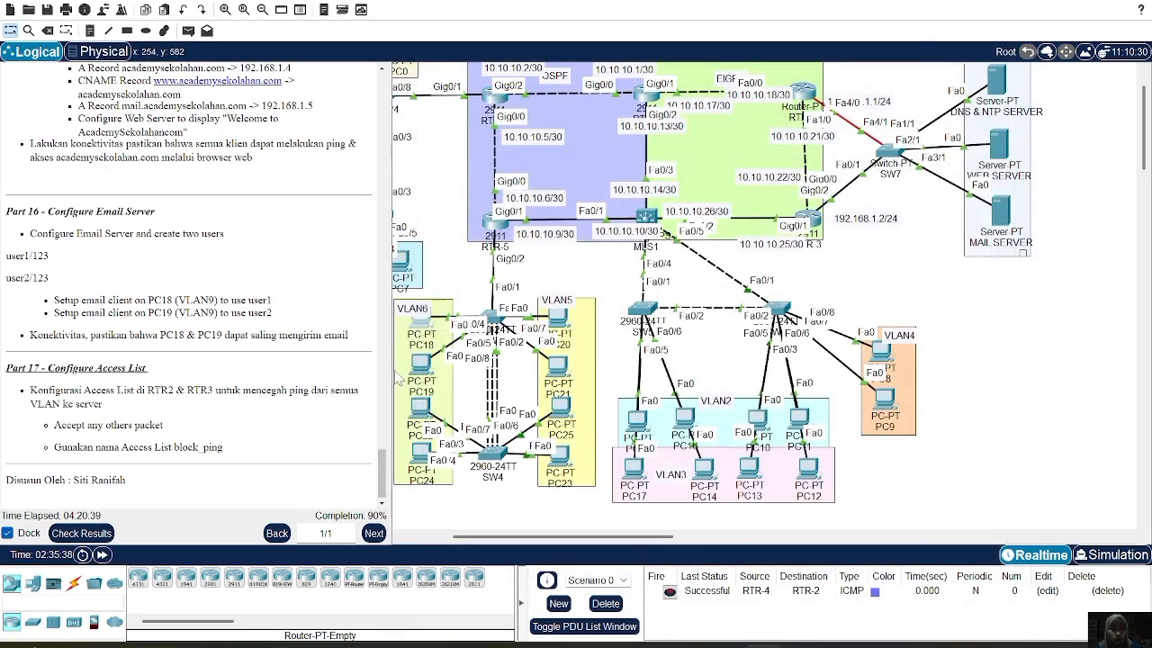
# Fetch user2's mail on PC19 and read user1's 'RE: tes' reply saying 'haiii juga'
pyautogui.click(421, 369)
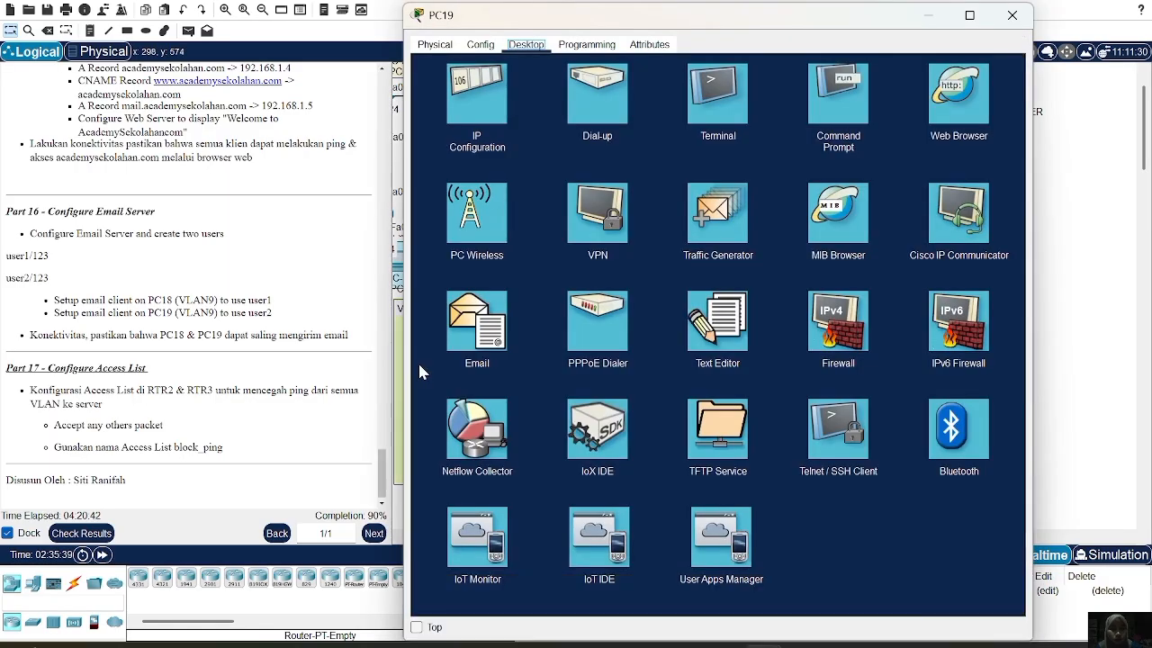
pyautogui.click(486, 329)
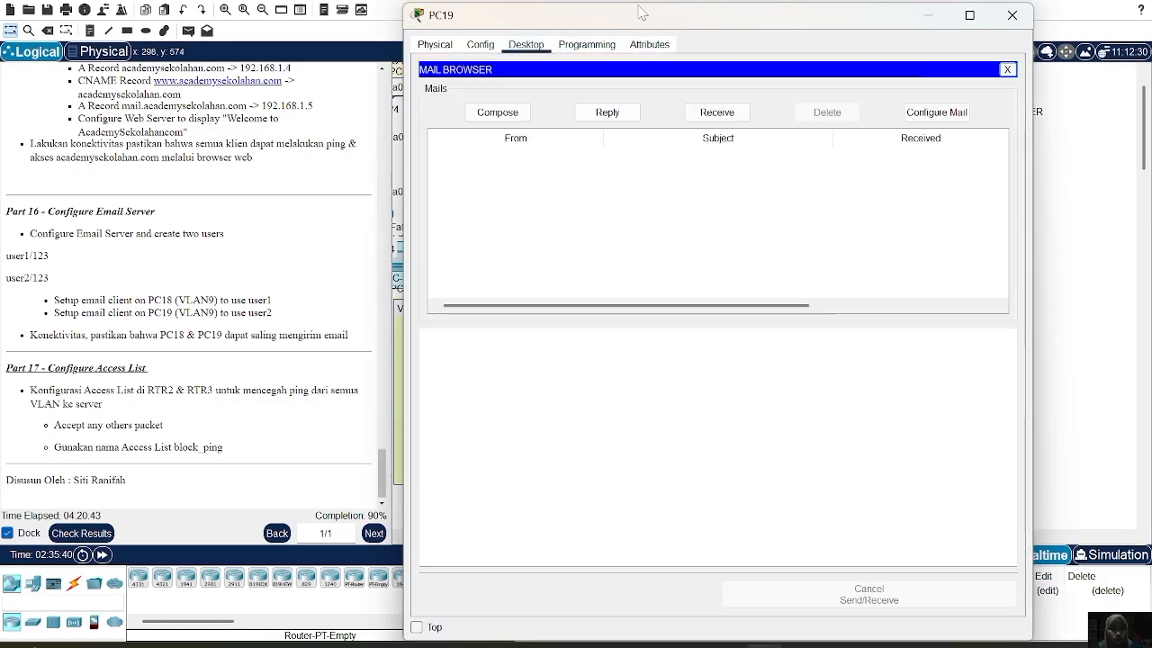
pyautogui.click(720, 113)
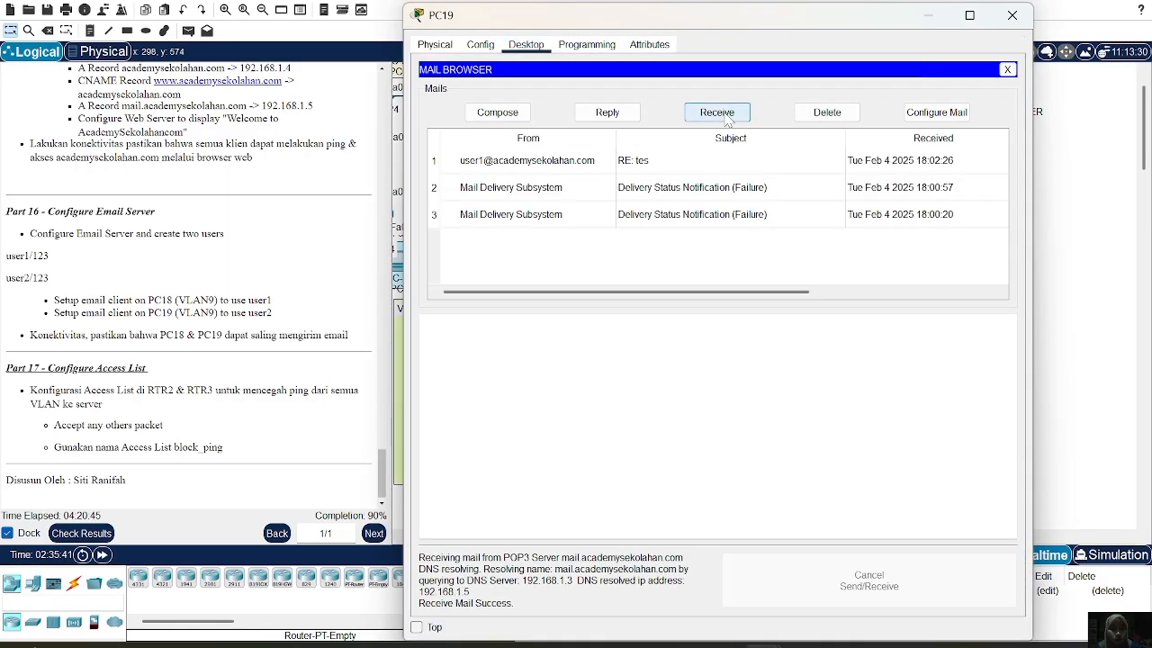
pyautogui.click(534, 165)
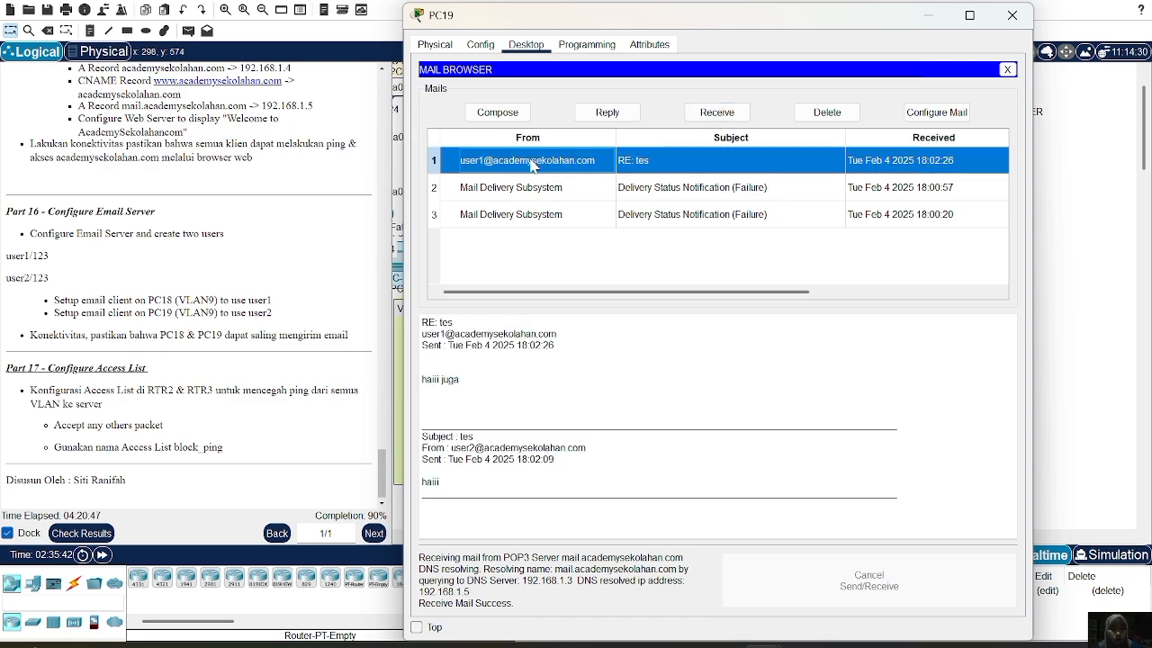
pyautogui.click(419, 384)
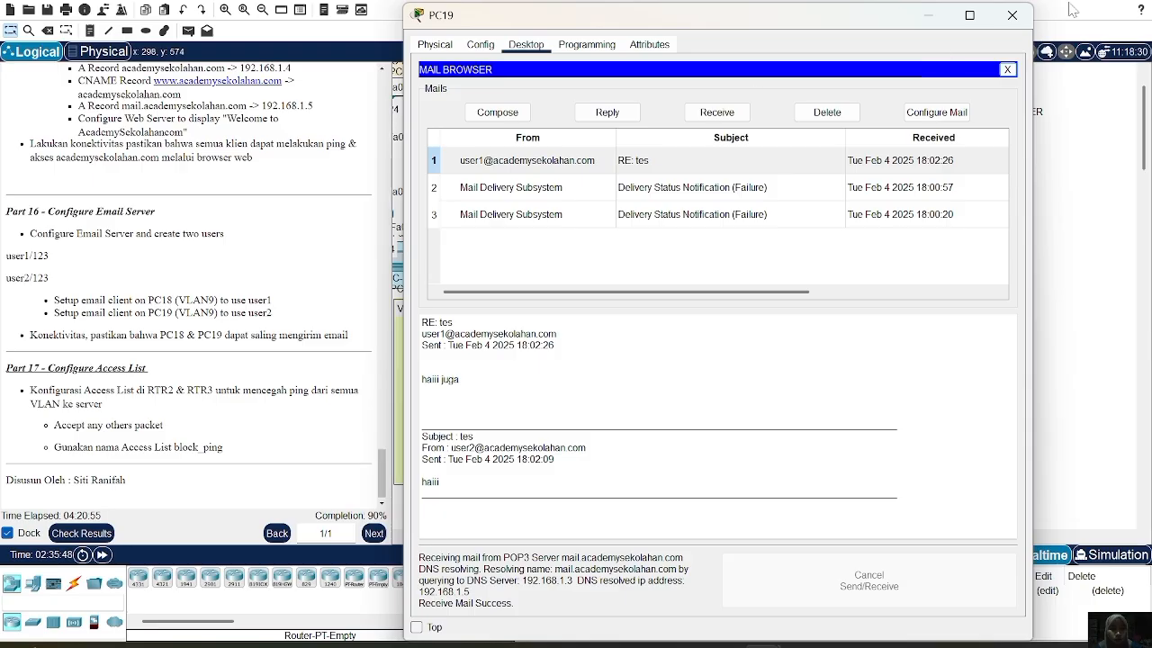
pyautogui.scroll(-1, 206, 358)
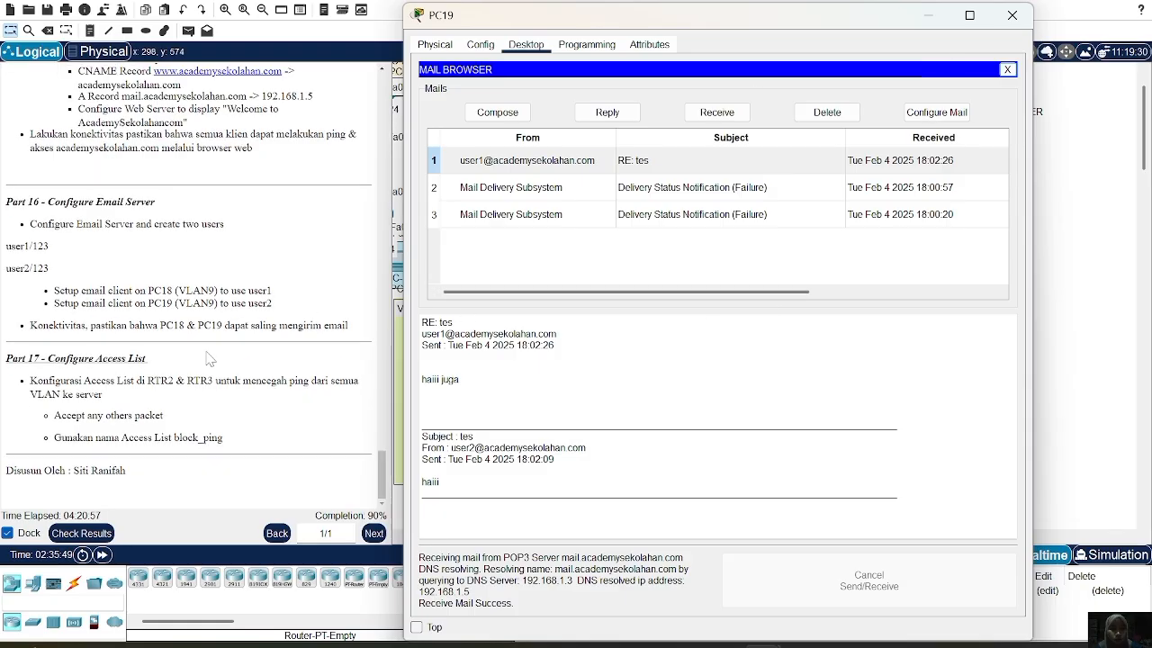
# Close PC19's window, then reopen PC19 to its desktop Email app
pyautogui.click(1019, 15)
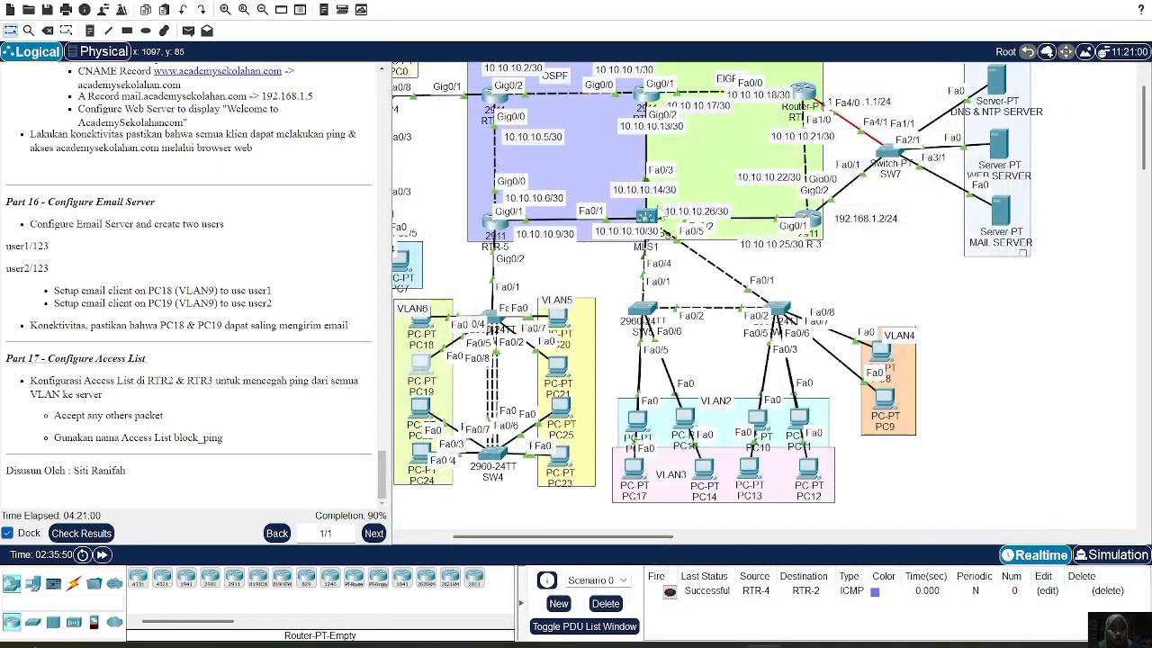
pyautogui.click(423, 367)
pyautogui.click(498, 310)
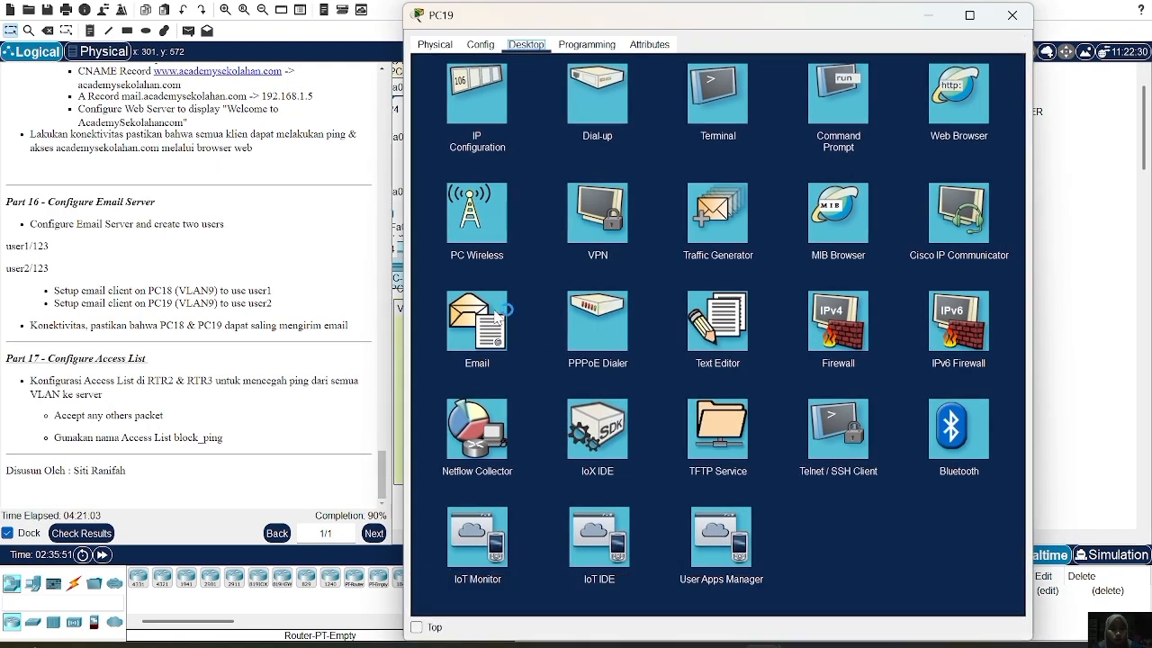